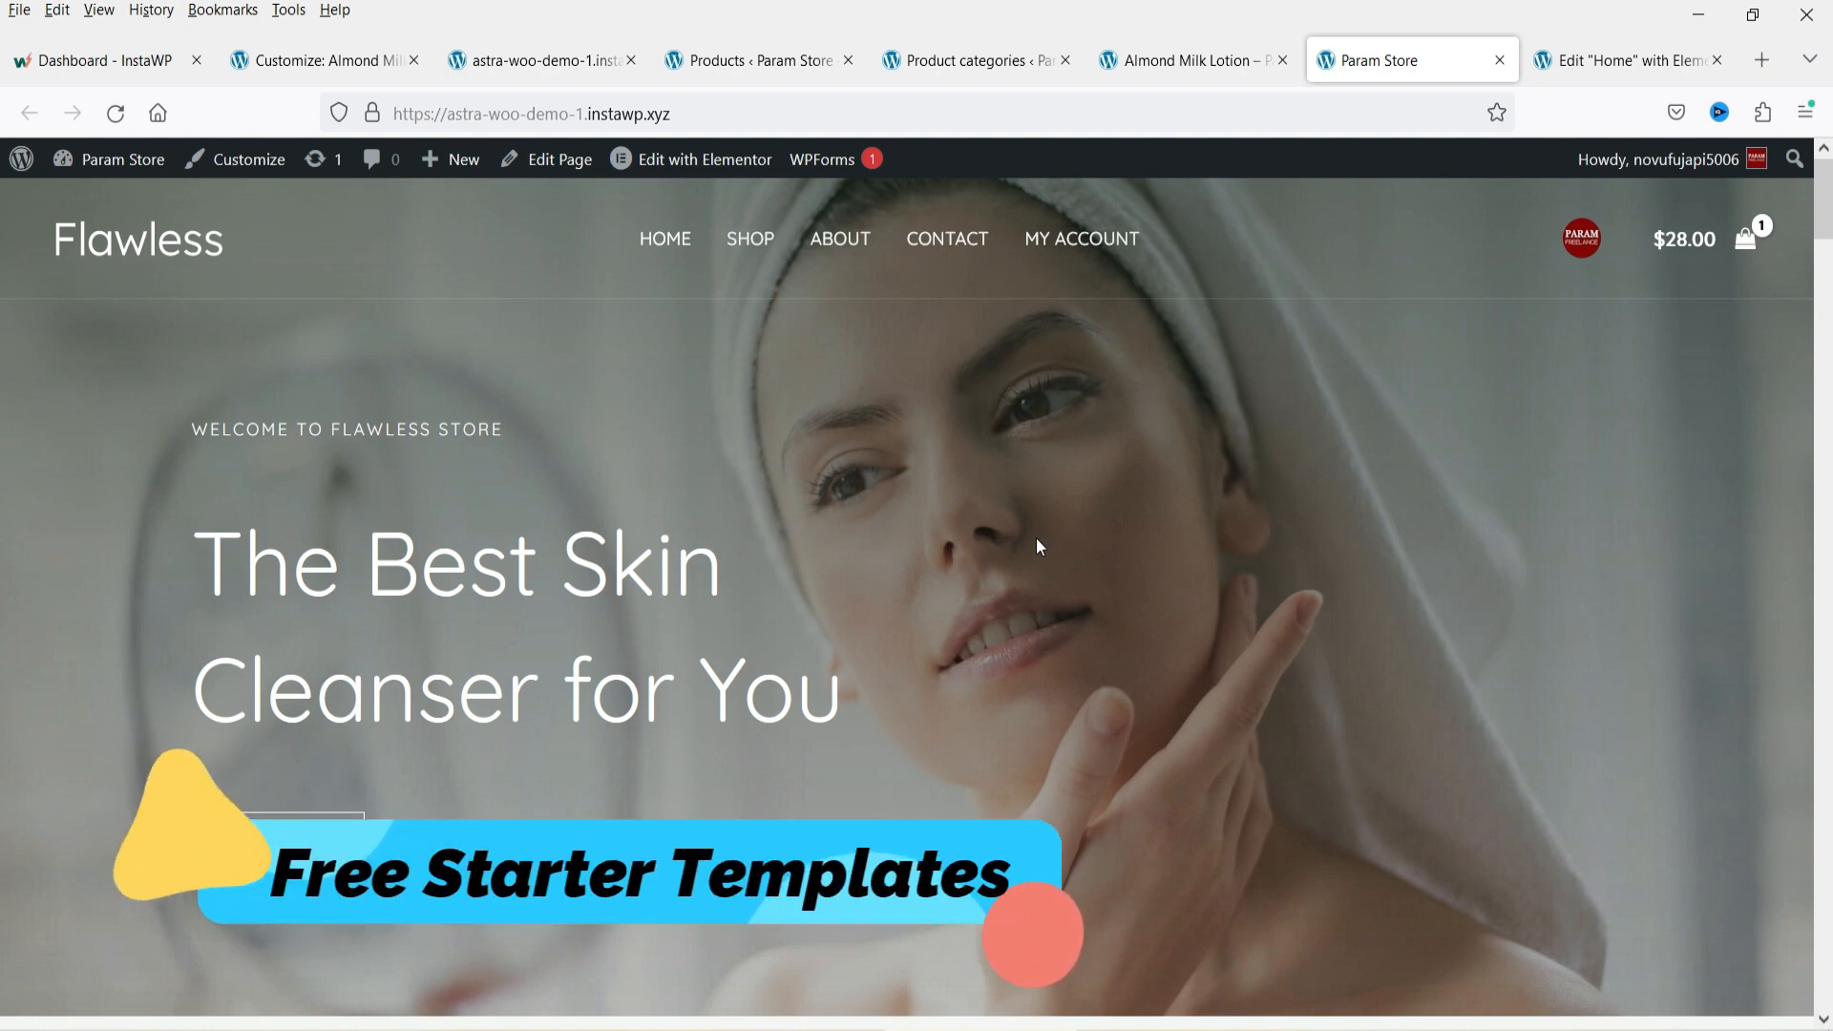
Scroll through the Flawless store home page to review its sections, then return to the top.
{"action": "scroll", "coordinate": [1086, 597], "scroll_direction": "down", "scroll_amount": 10}
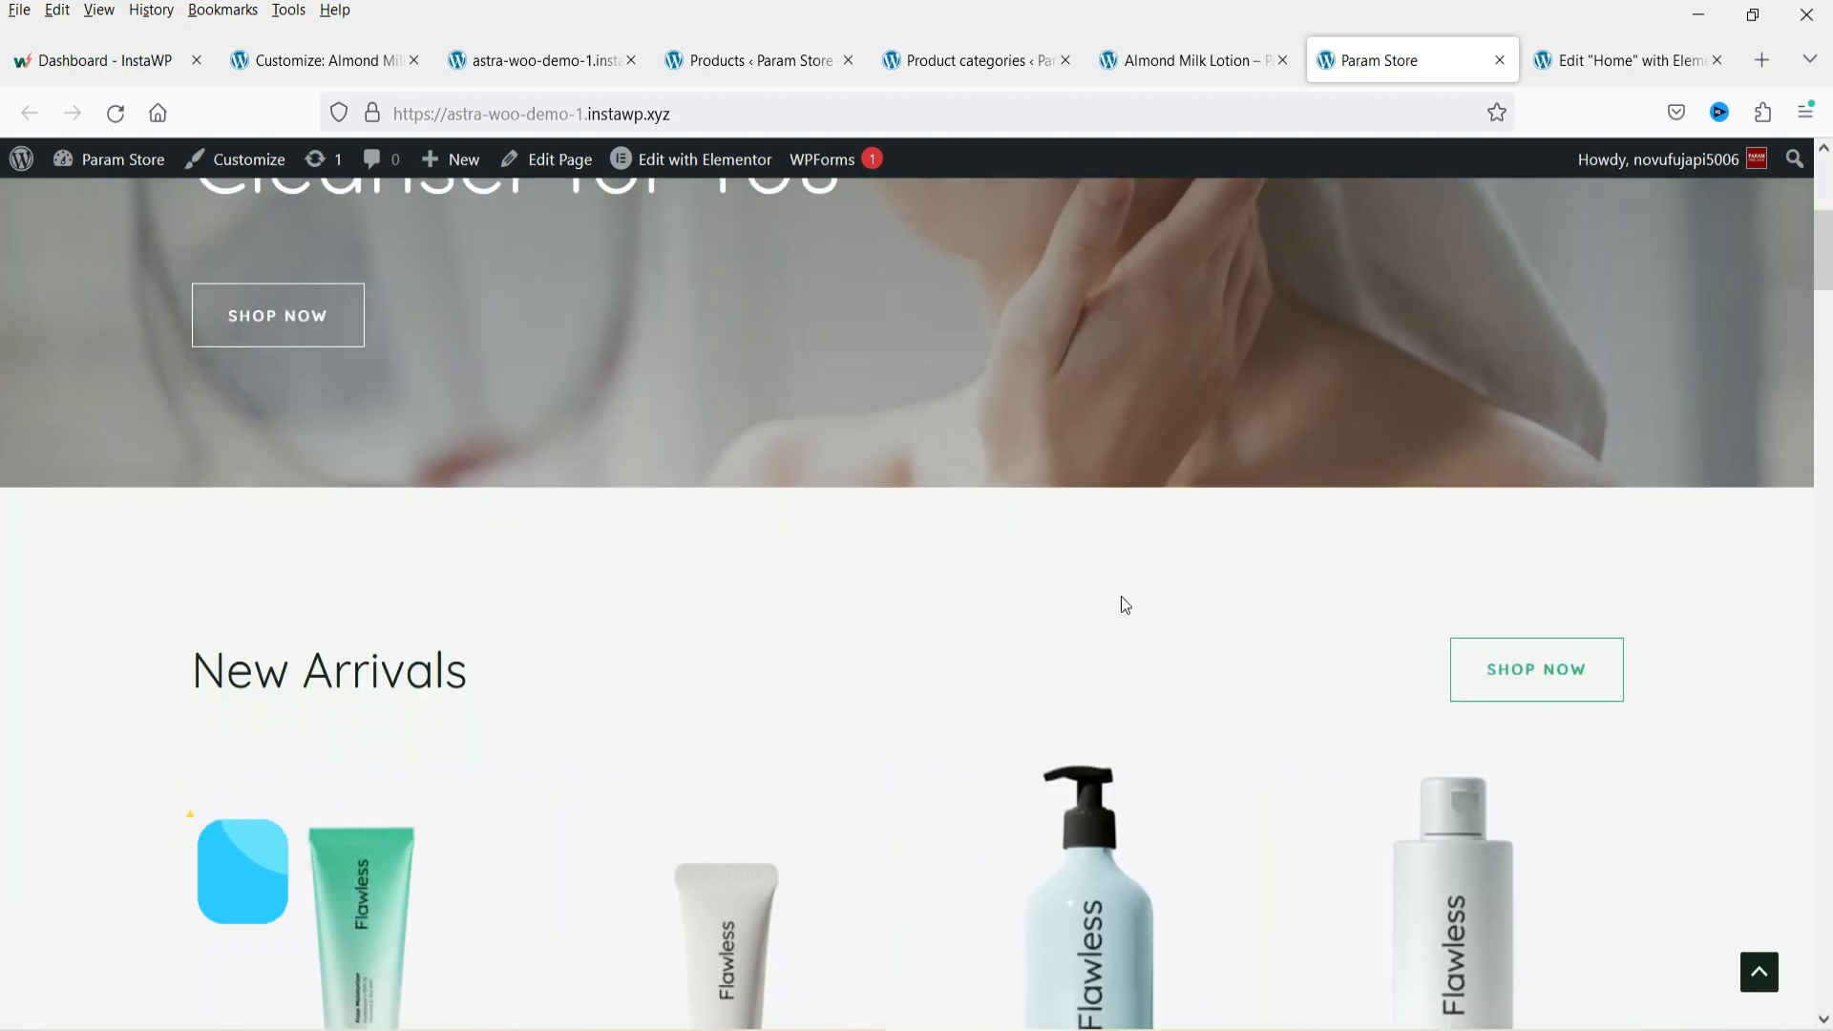
{"action": "scroll", "coordinate": [1506, 488], "scroll_direction": "down", "scroll_amount": 15}
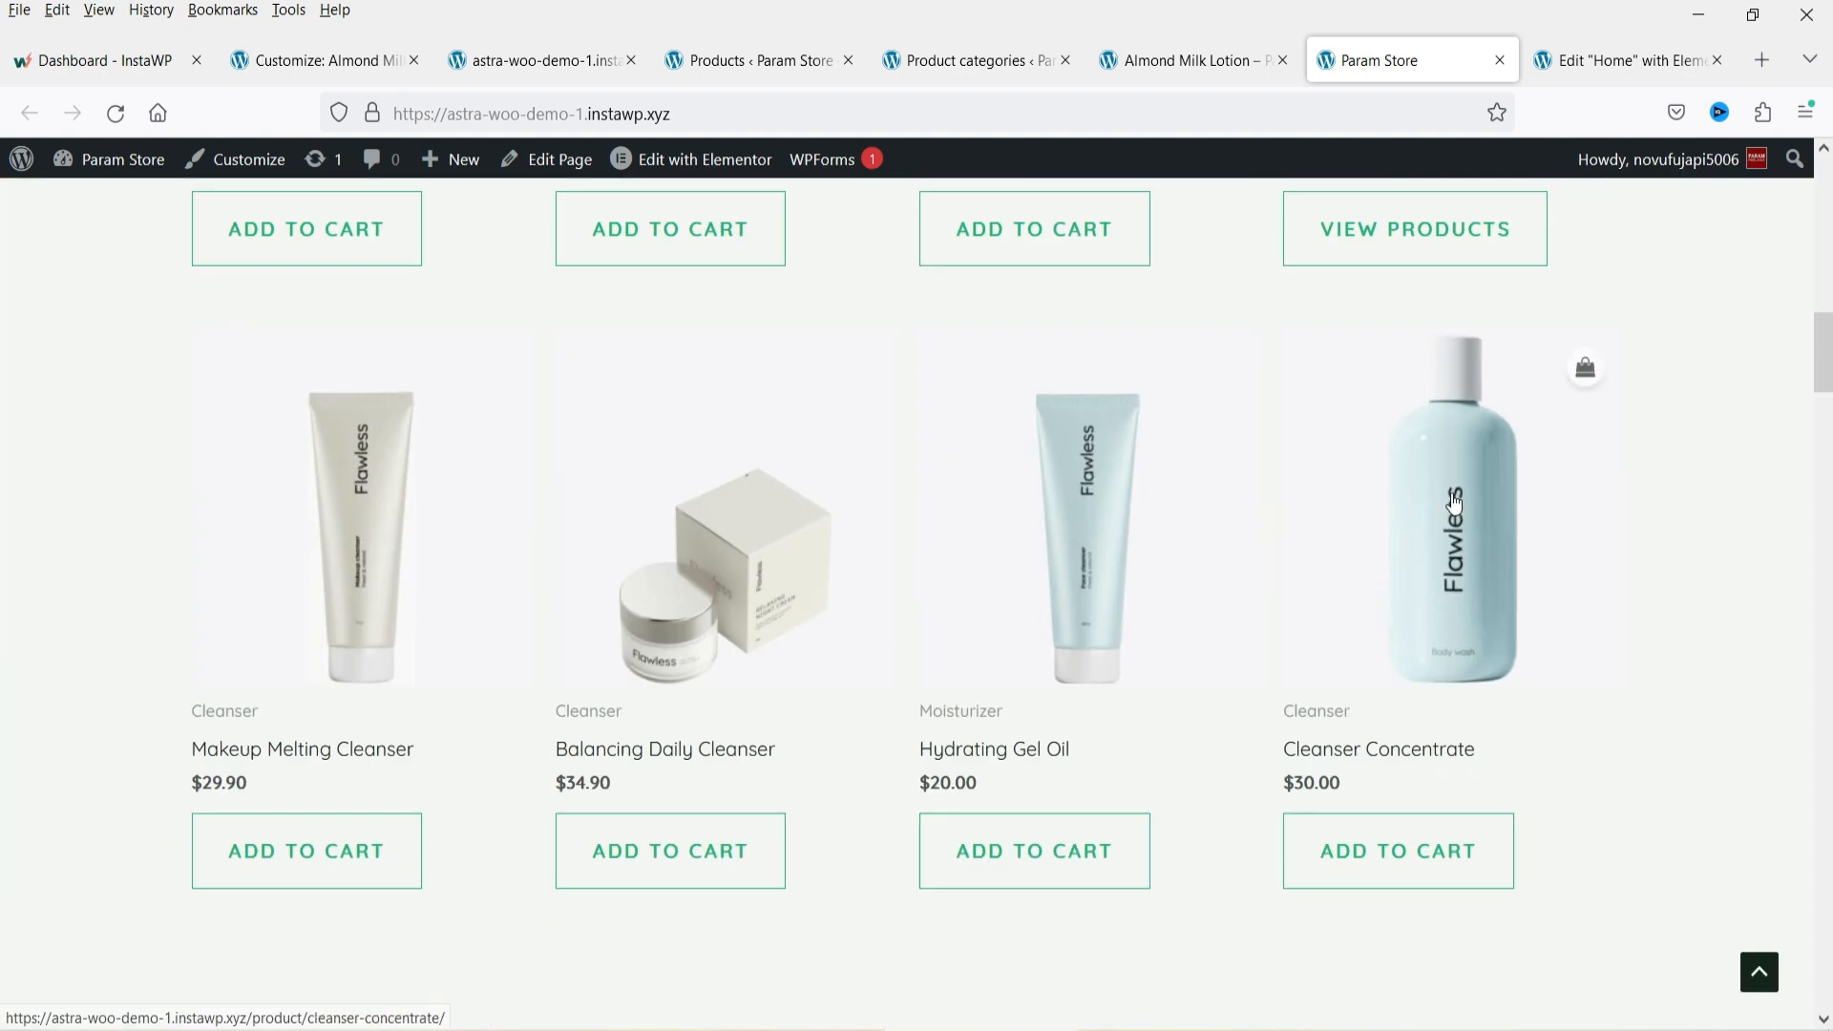
{"action": "scroll", "coordinate": [1496, 492], "scroll_direction": "down", "scroll_amount": 15}
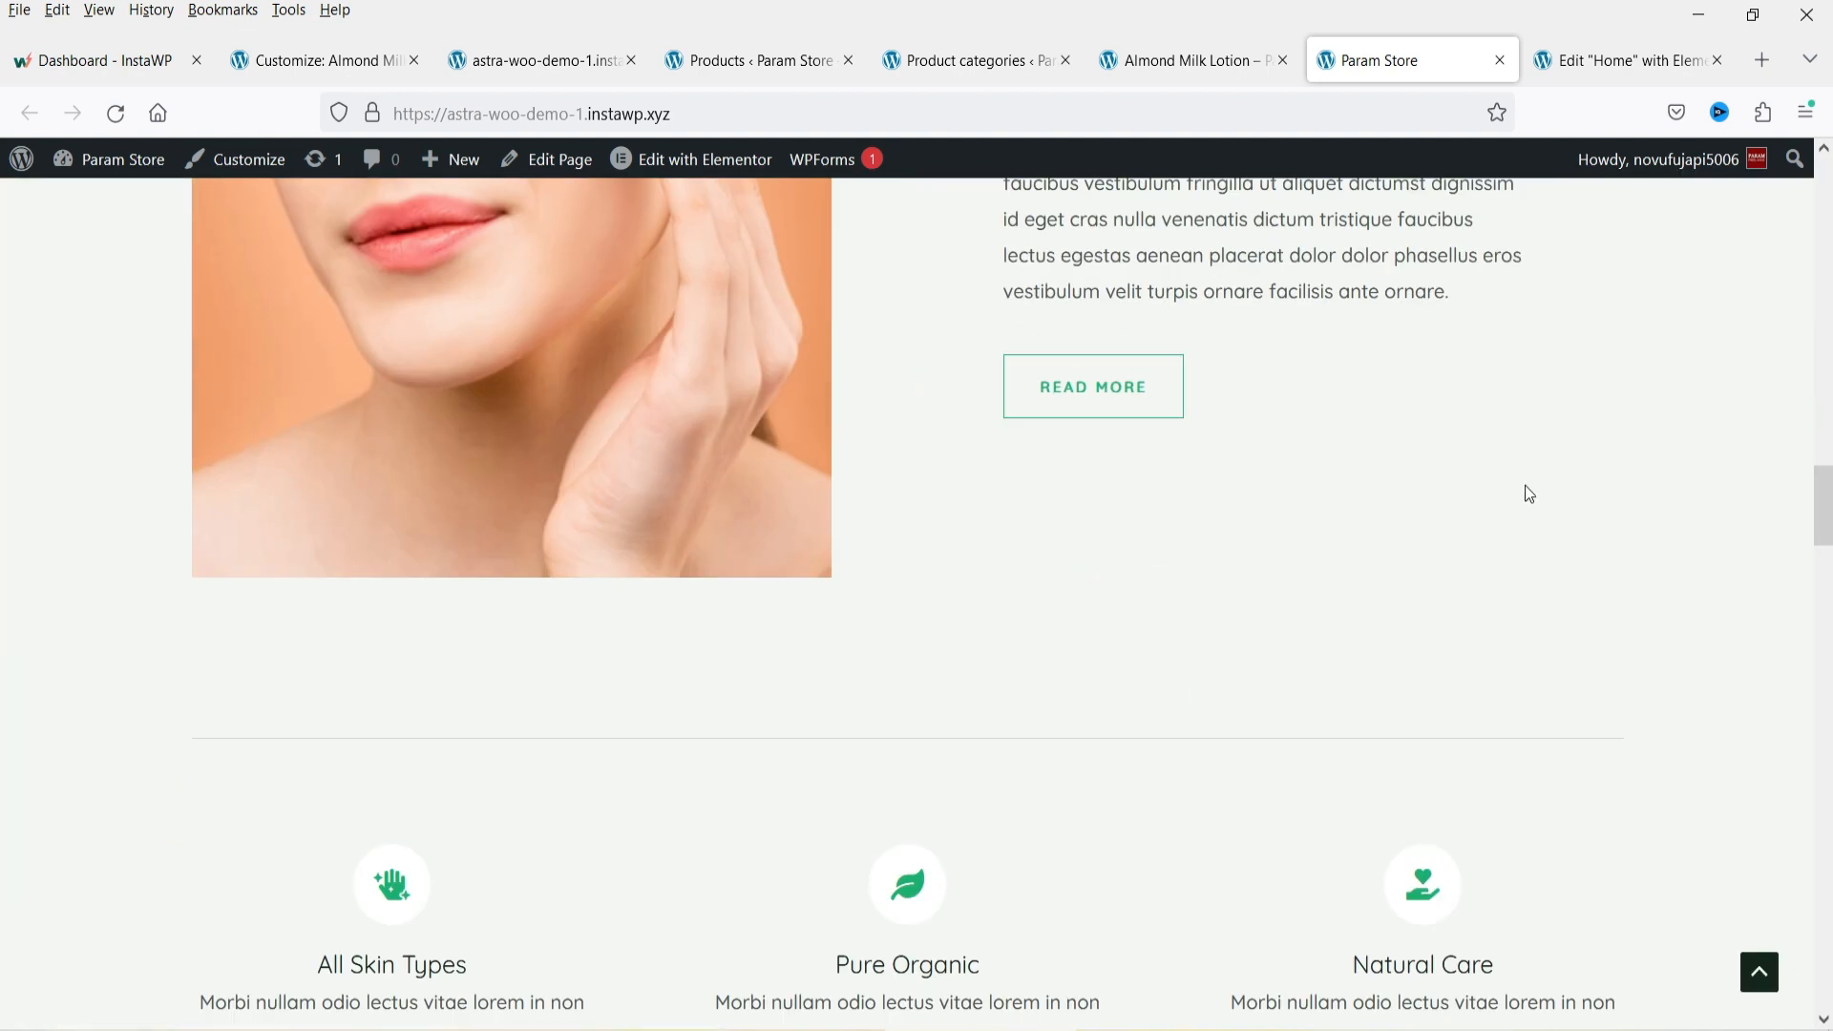
{"action": "scroll", "coordinate": [968, 492], "scroll_direction": "down", "scroll_amount": 10}
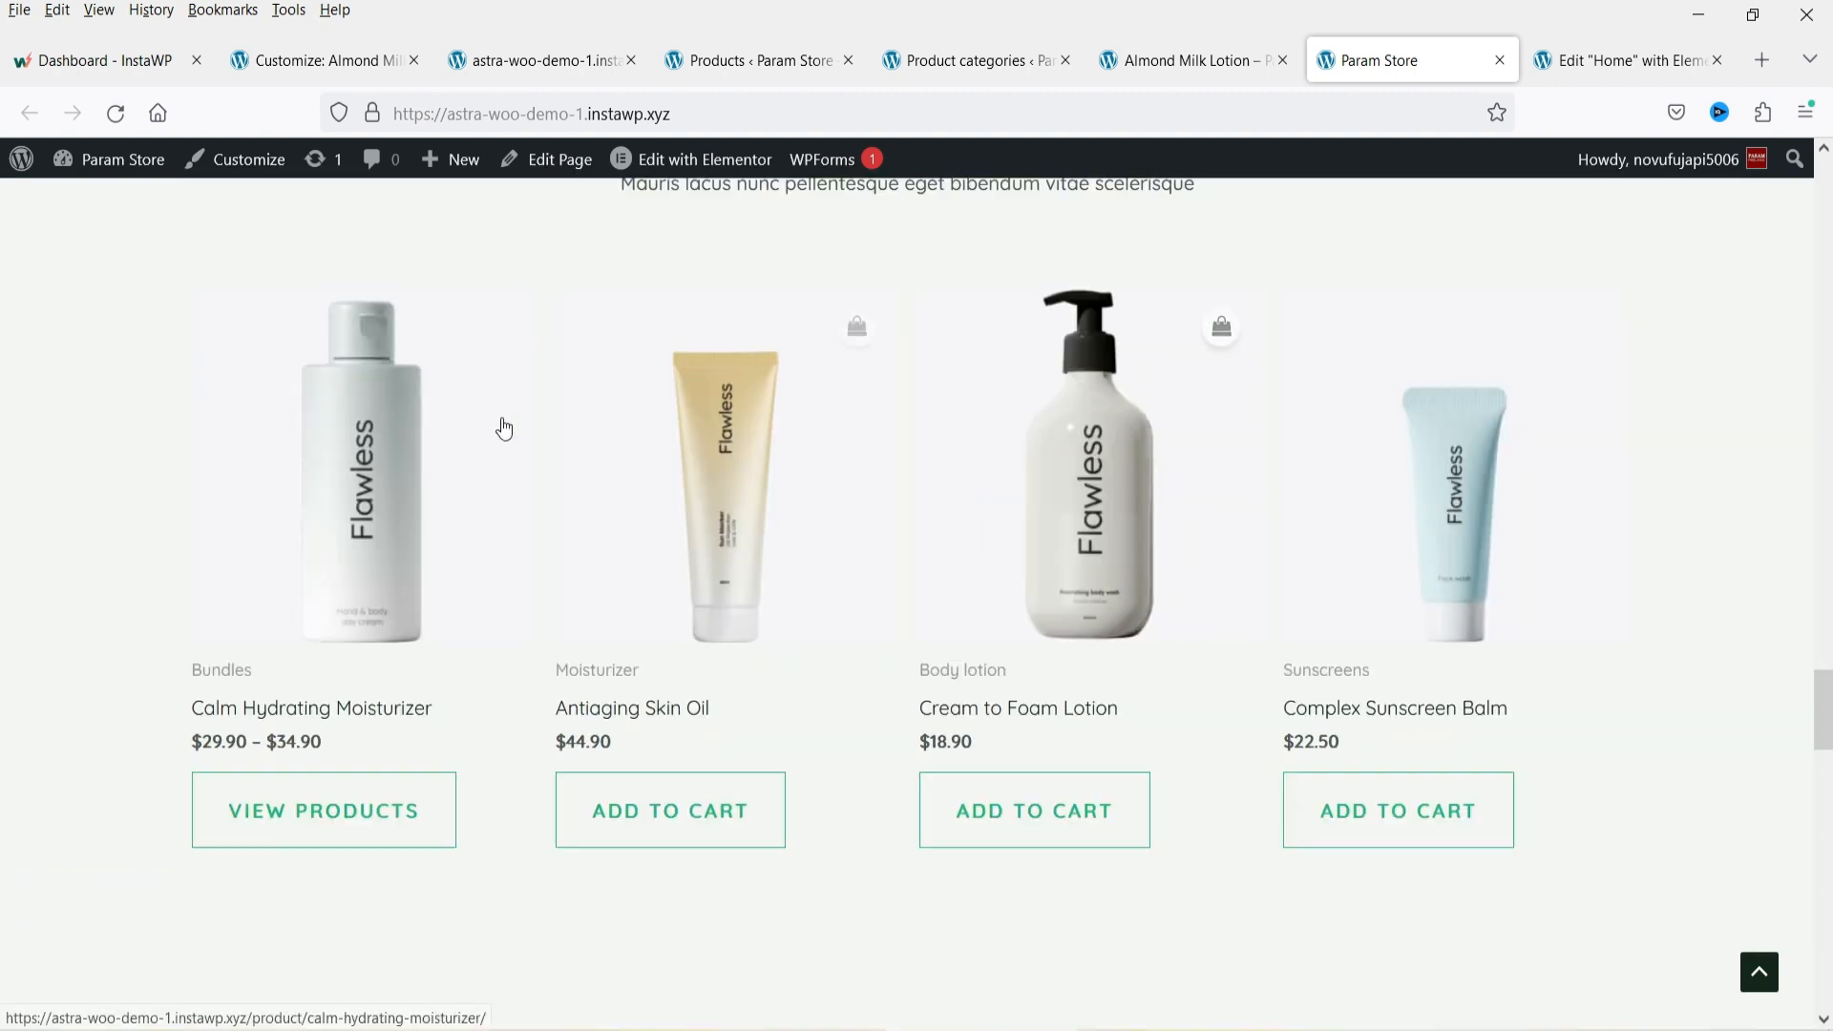
{"action": "scroll", "coordinate": [1182, 431], "scroll_direction": "down", "scroll_amount": 15}
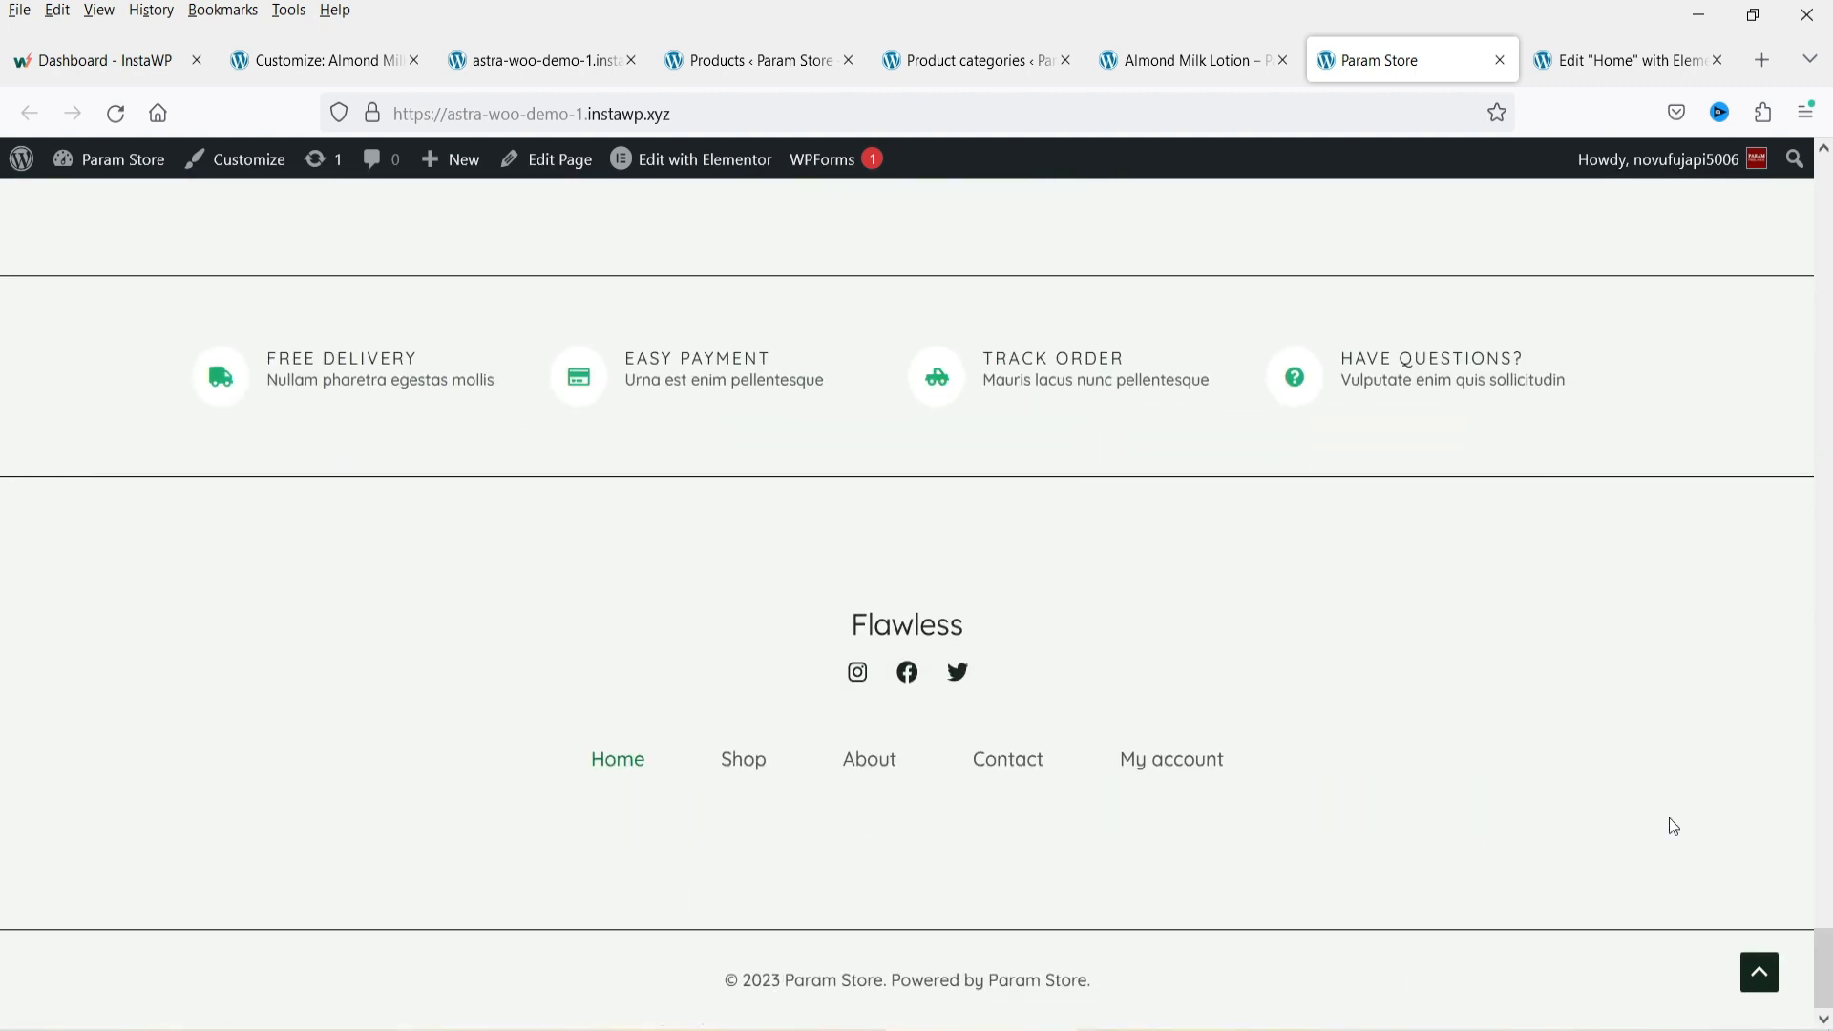
{"action": "left_click", "coordinate": [1759, 972]}
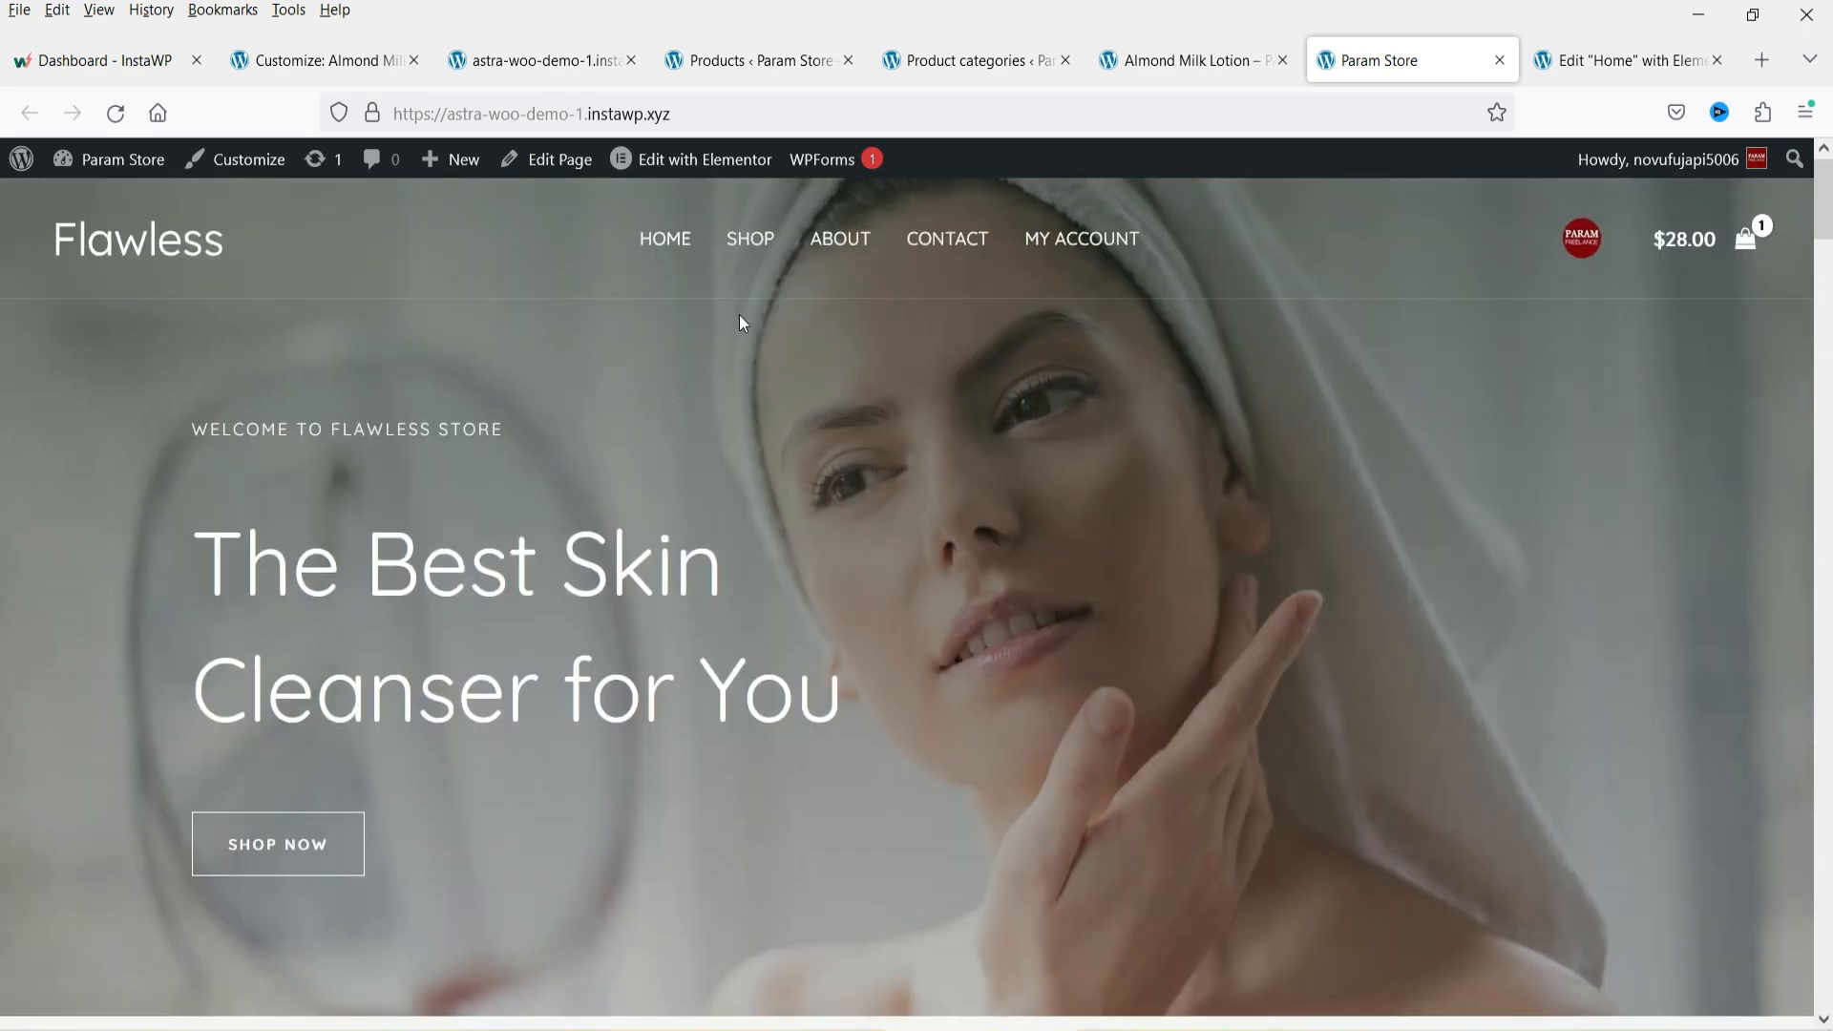
Open the Shop page and browse the product listing and sidebar filters.
{"action": "left_click", "coordinate": [750, 243]}
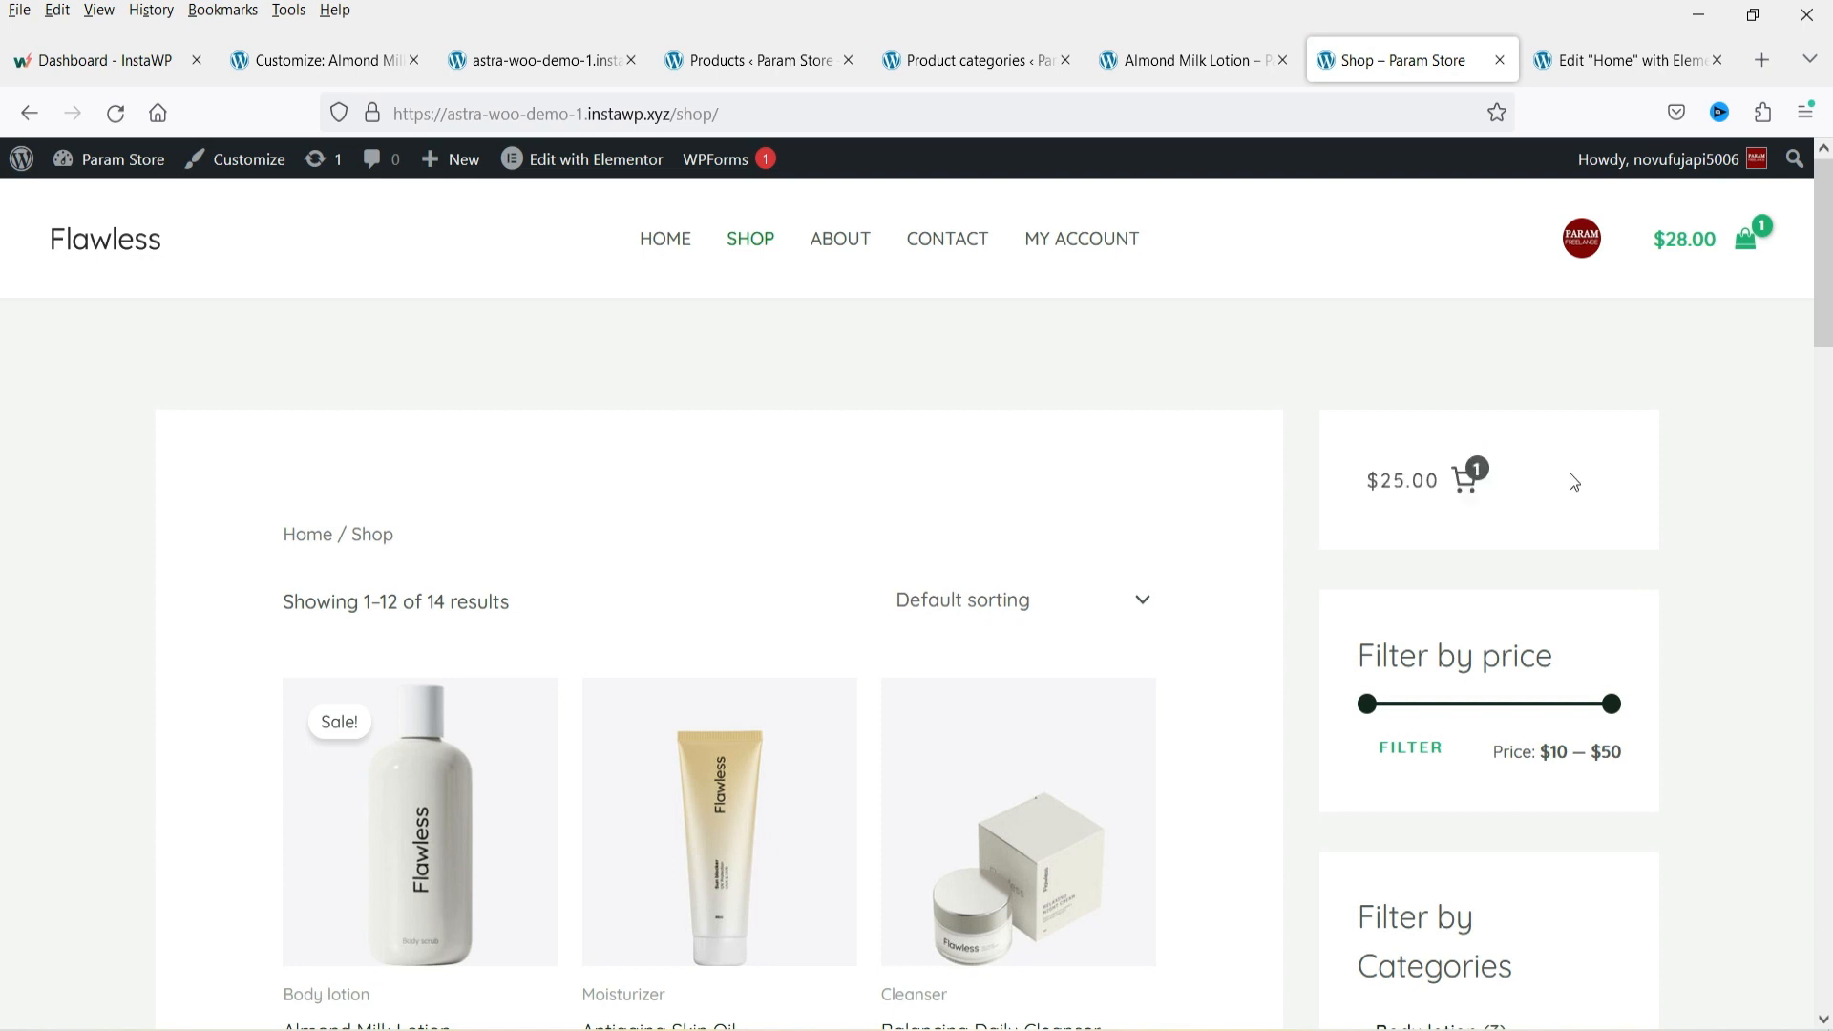
{"action": "scroll", "coordinate": [1604, 554], "scroll_direction": "down", "scroll_amount": 5}
{"action": "scroll", "coordinate": [1599, 546], "scroll_direction": "up", "scroll_amount": 3}
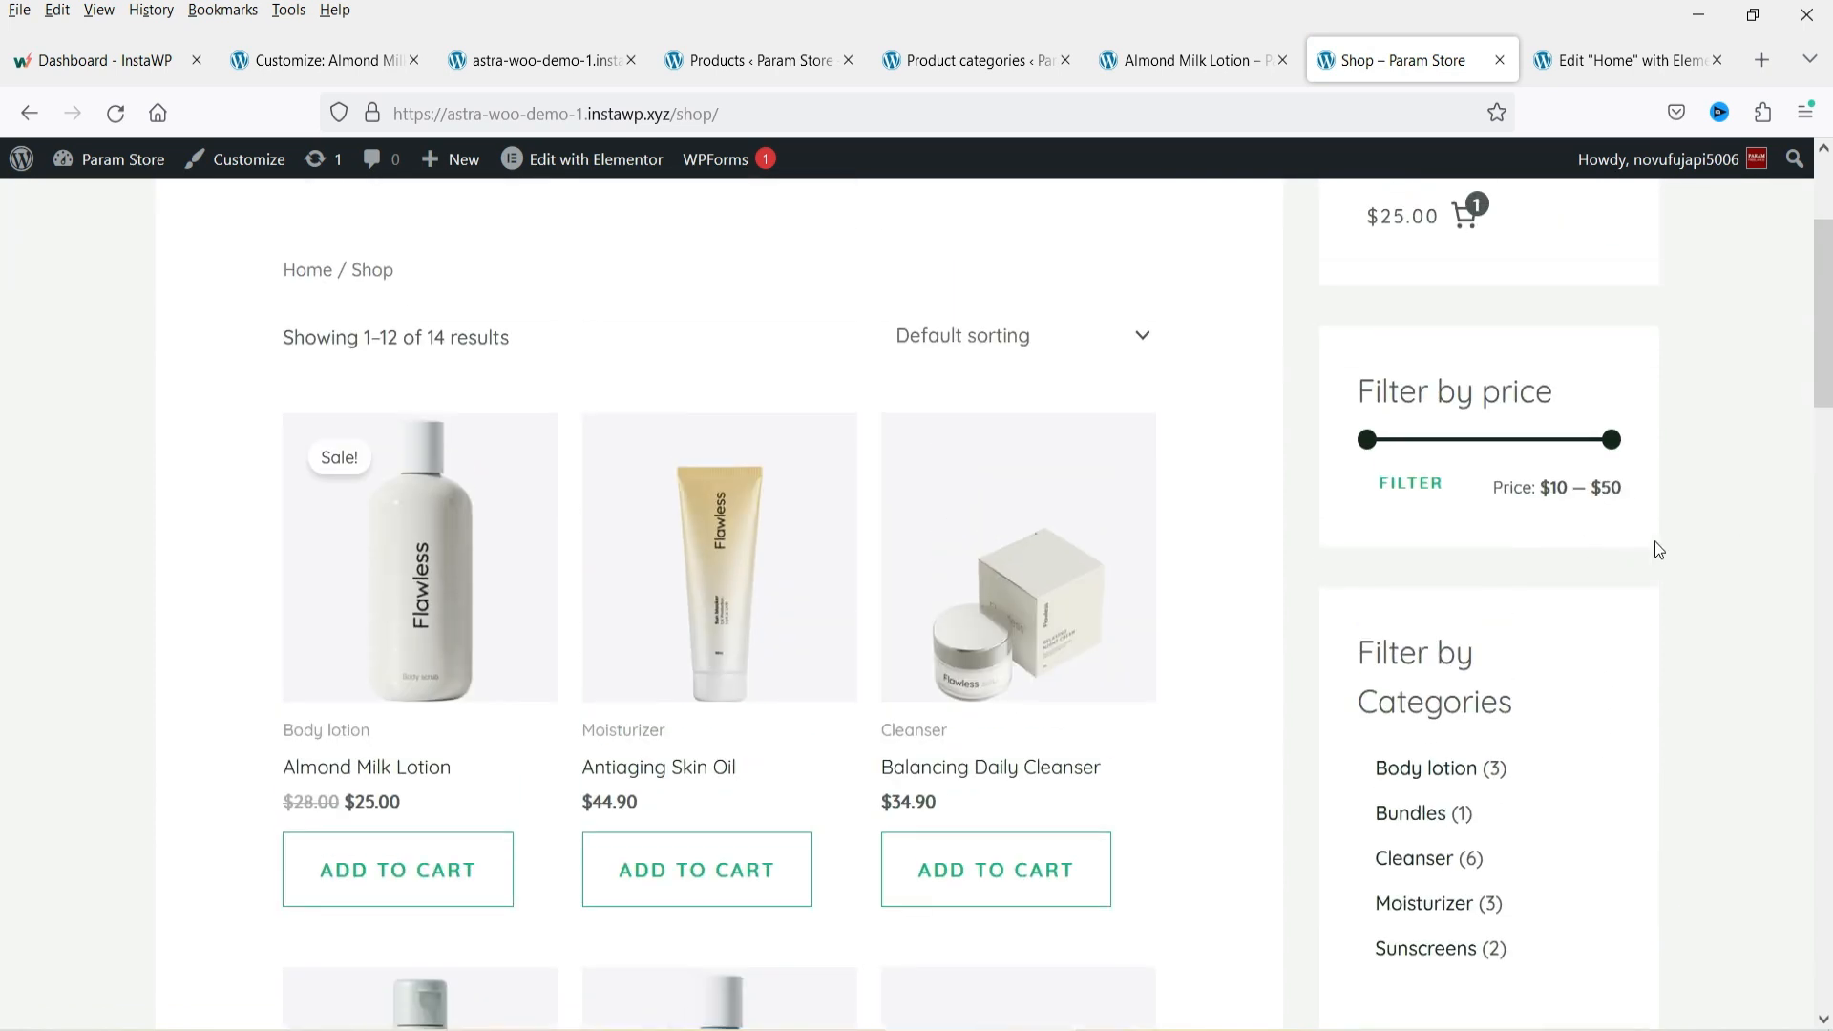
{"action": "scroll", "coordinate": [1652, 544], "scroll_direction": "down", "scroll_amount": 6}
{"action": "scroll", "coordinate": [1680, 601], "scroll_direction": "down", "scroll_amount": 10}
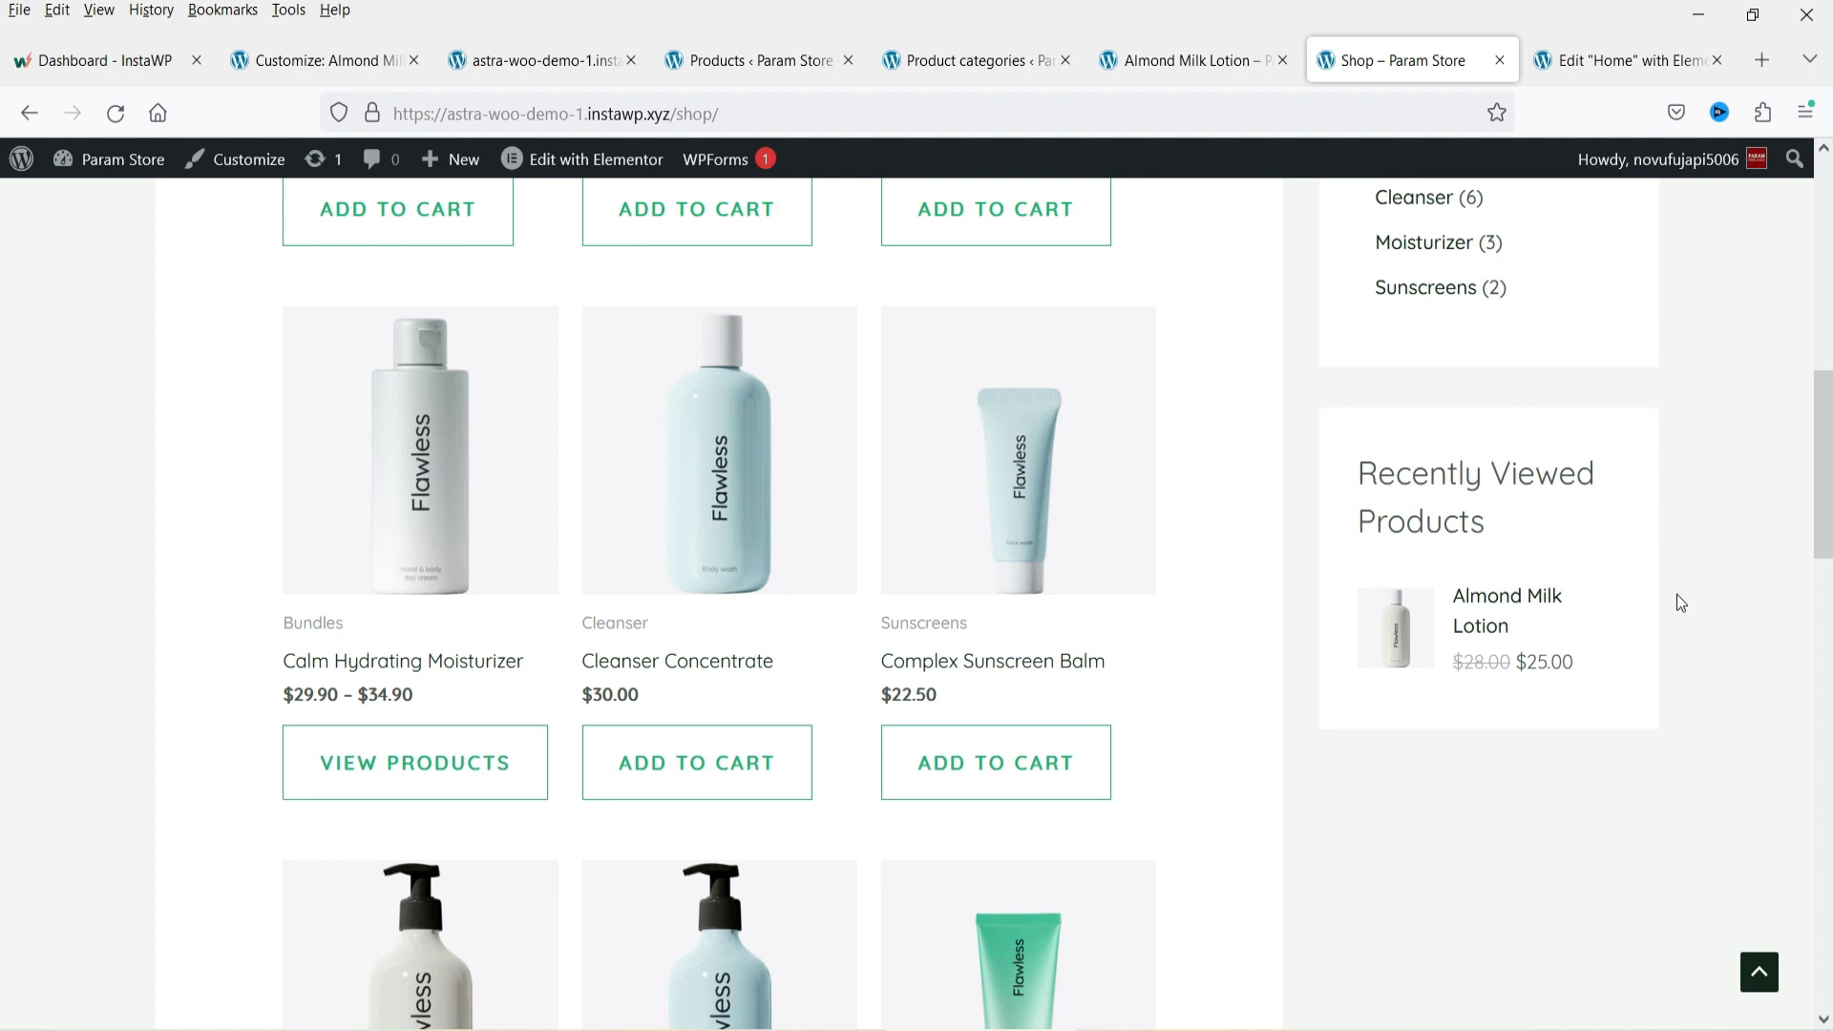
{"action": "scroll", "coordinate": [1688, 611], "scroll_direction": "up", "scroll_amount": 8}
{"action": "scroll", "coordinate": [1685, 603], "scroll_direction": "up", "scroll_amount": 9}
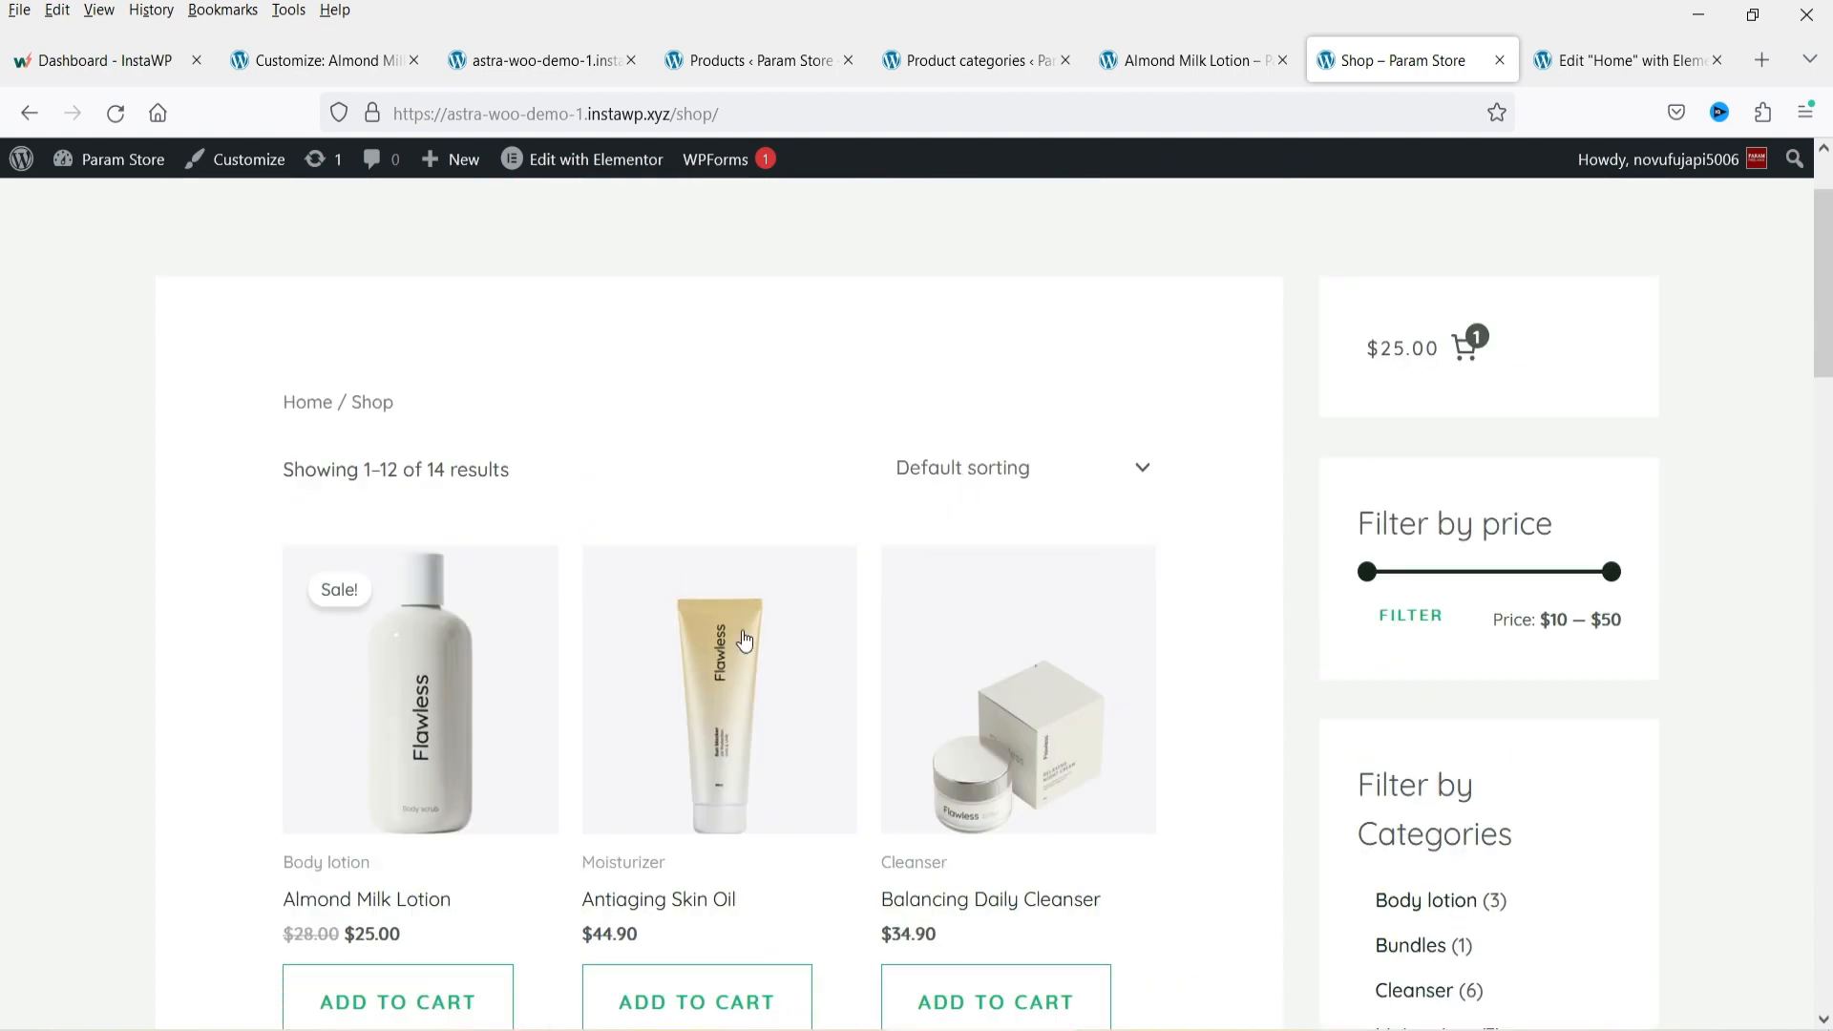
Open the Almond Milk Lotion product page and add it to the cart.
{"action": "left_click", "coordinate": [401, 712]}
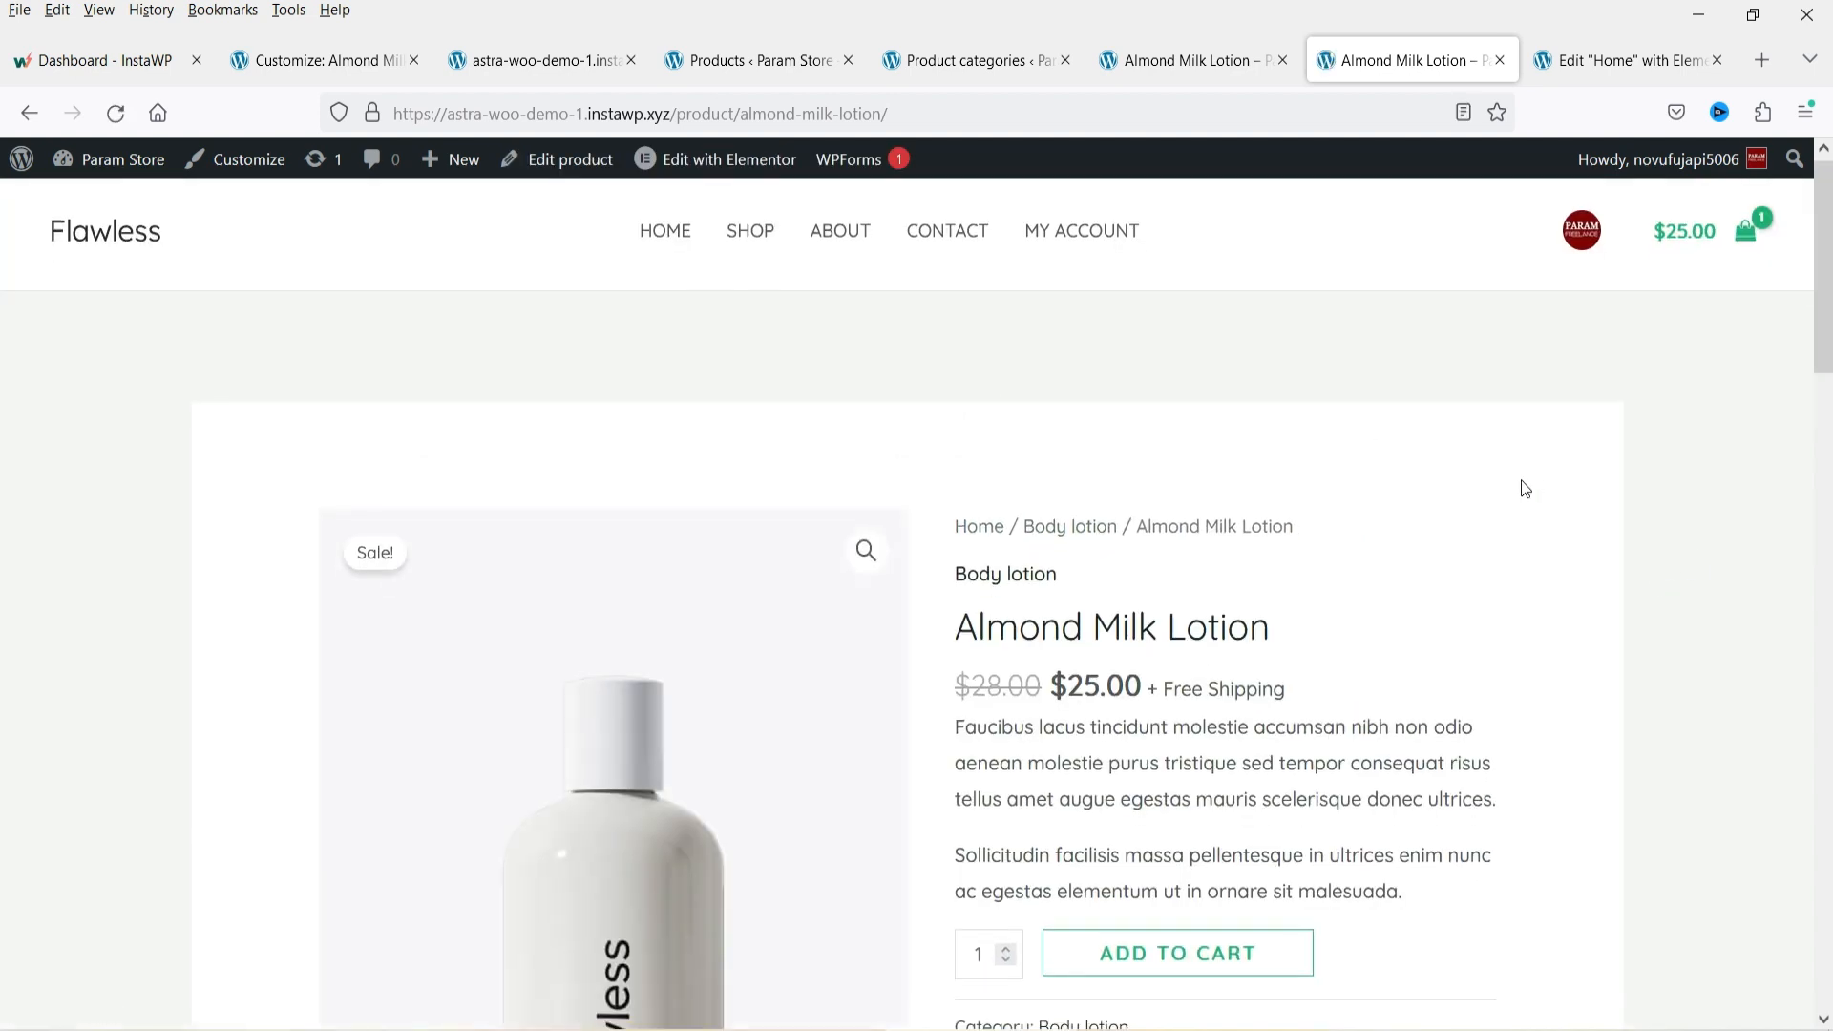
{"action": "scroll", "coordinate": [1524, 490], "scroll_direction": "down", "scroll_amount": 4}
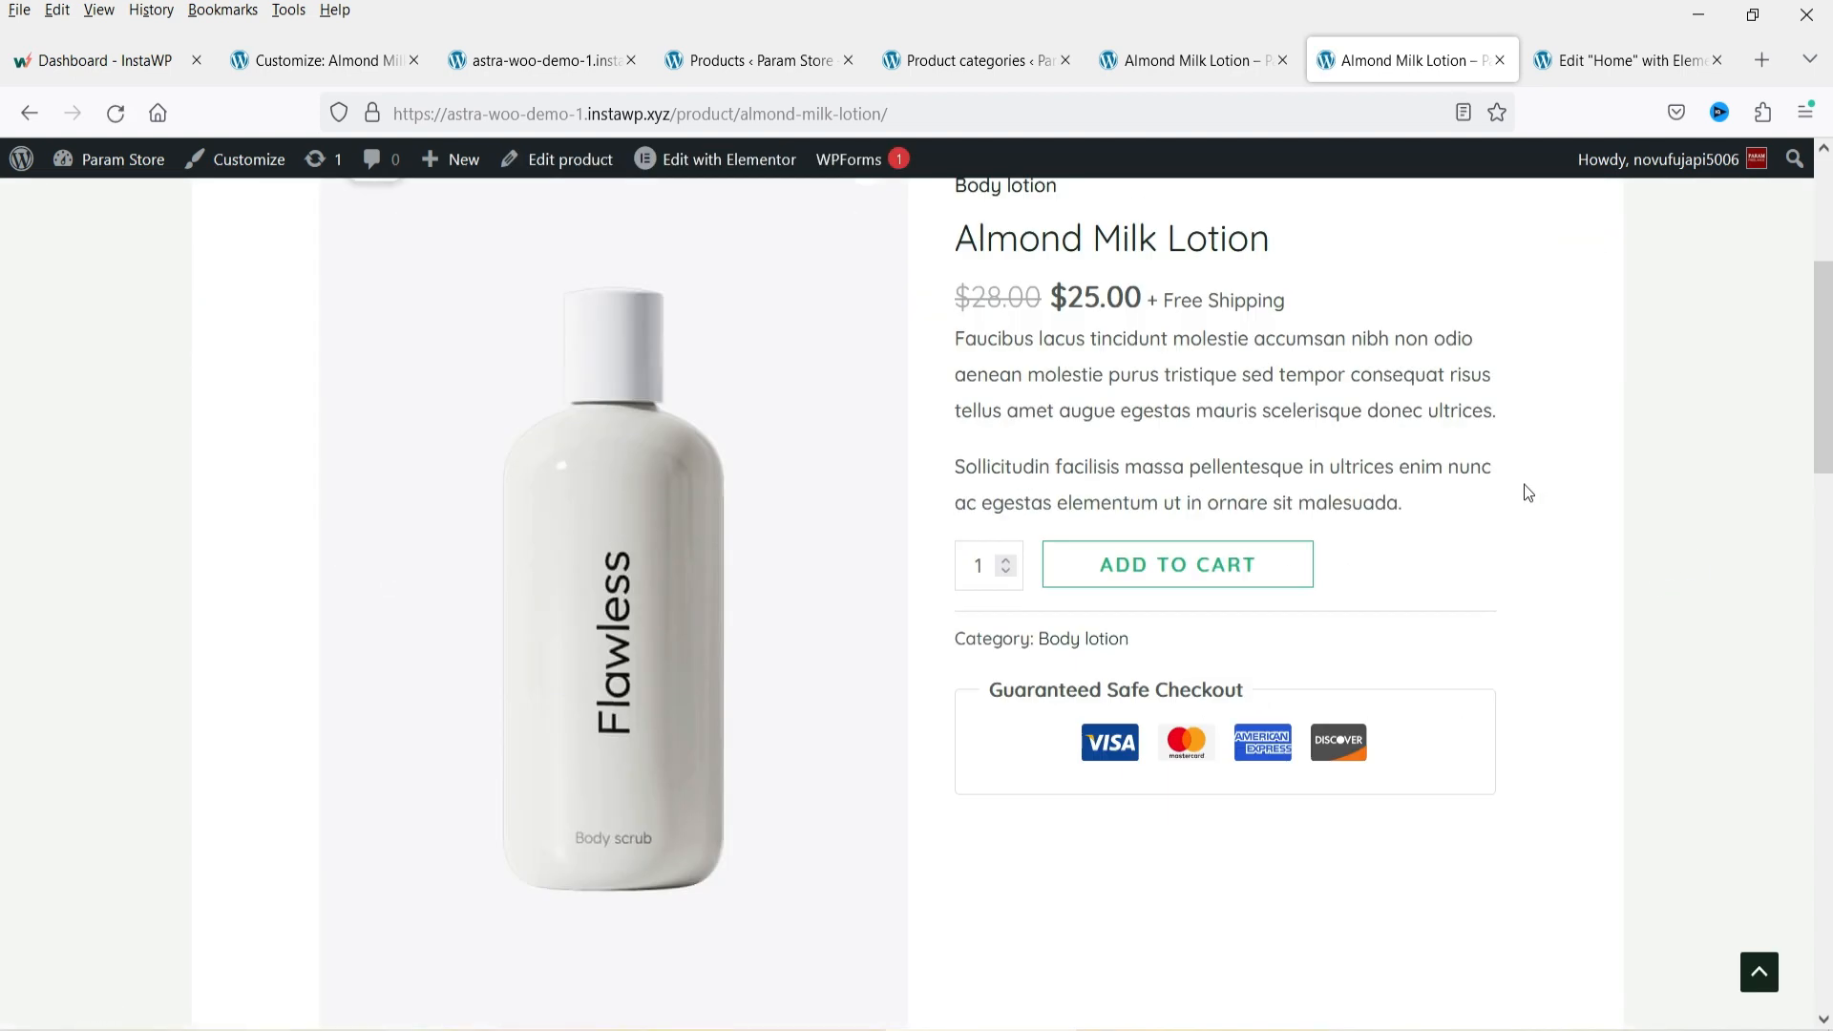
{"action": "left_click", "coordinate": [1195, 579]}
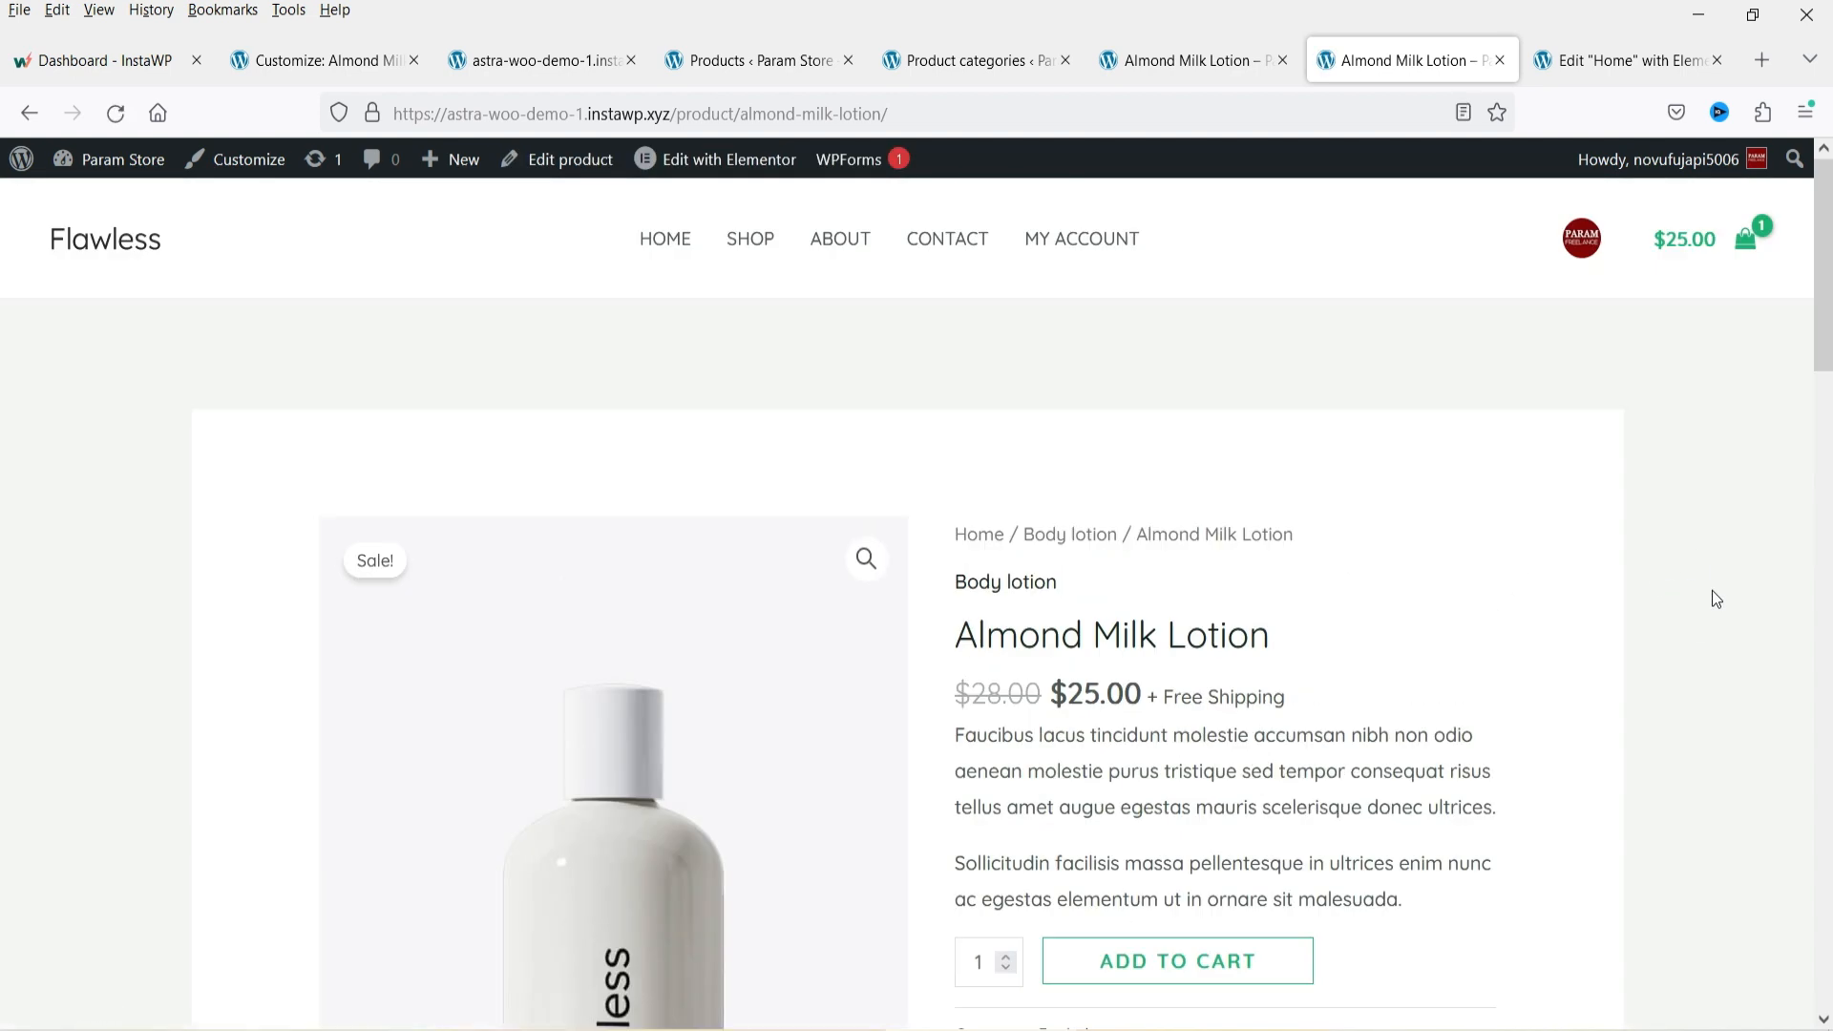
Open the shopping cart, proceed to checkout and look over the checkout form.
{"action": "left_click", "coordinate": [1745, 243]}
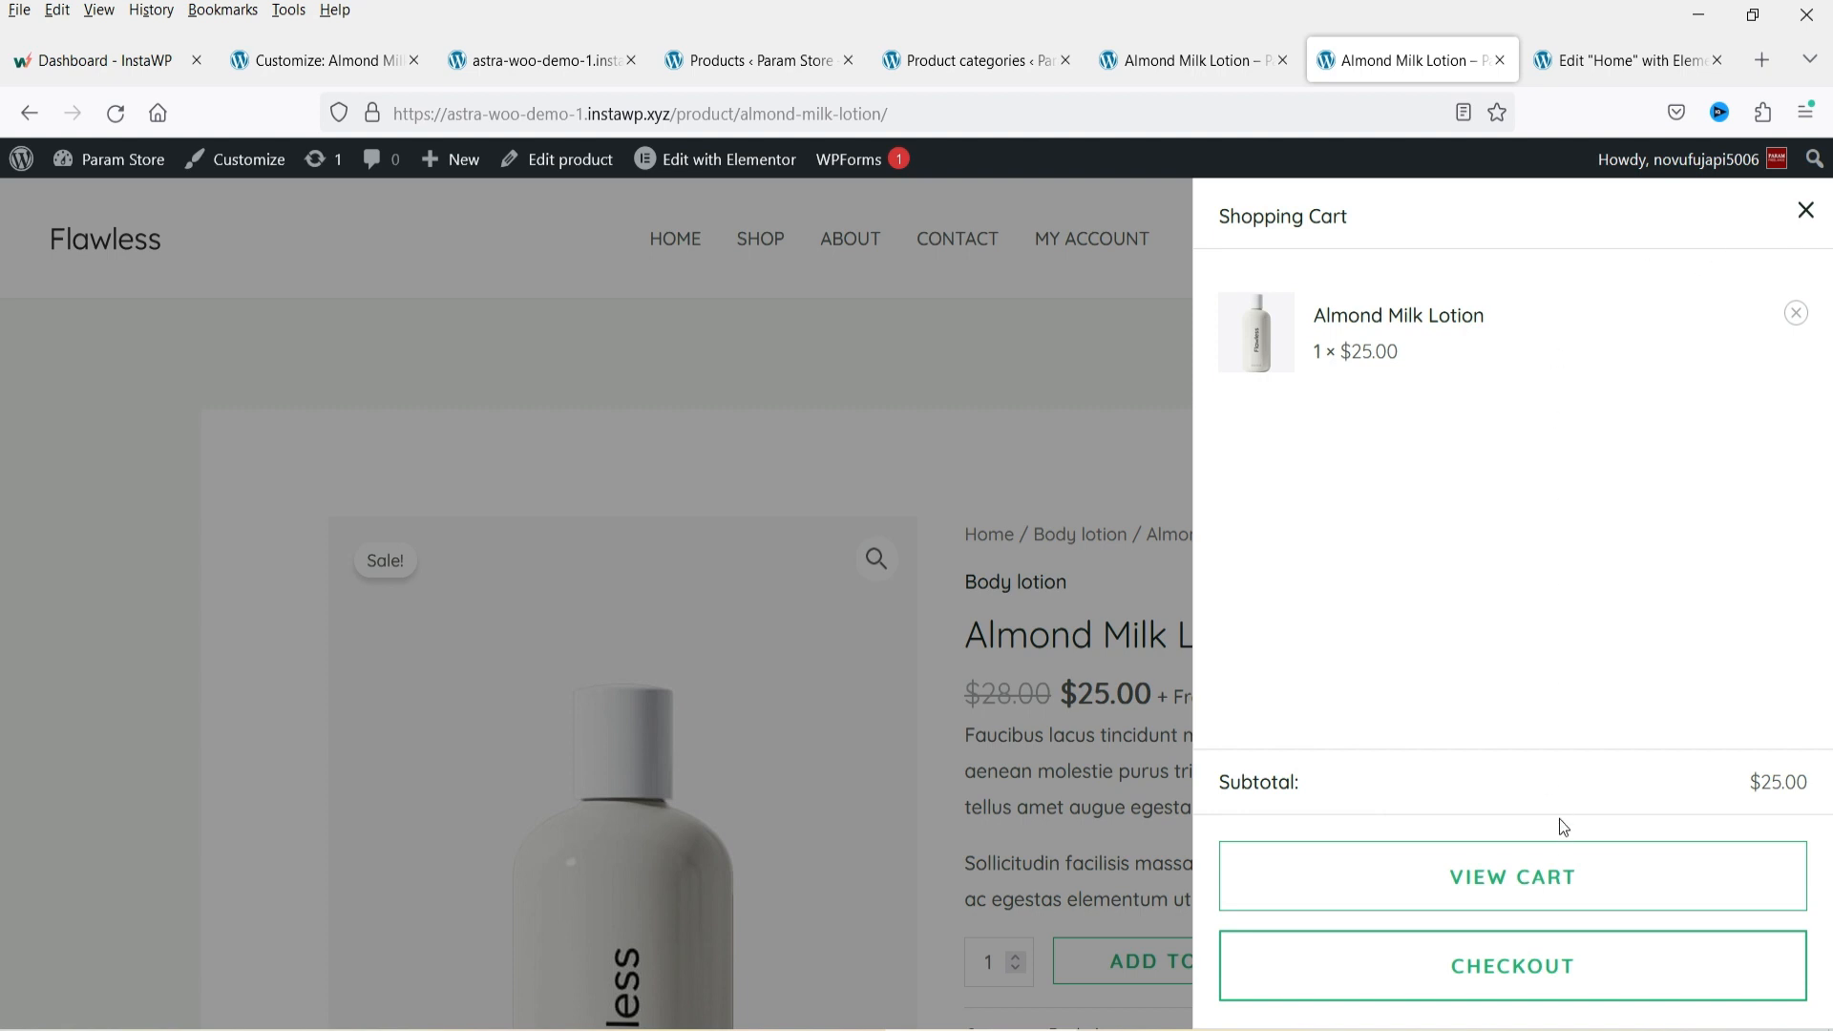
{"action": "left_click", "coordinate": [1491, 984]}
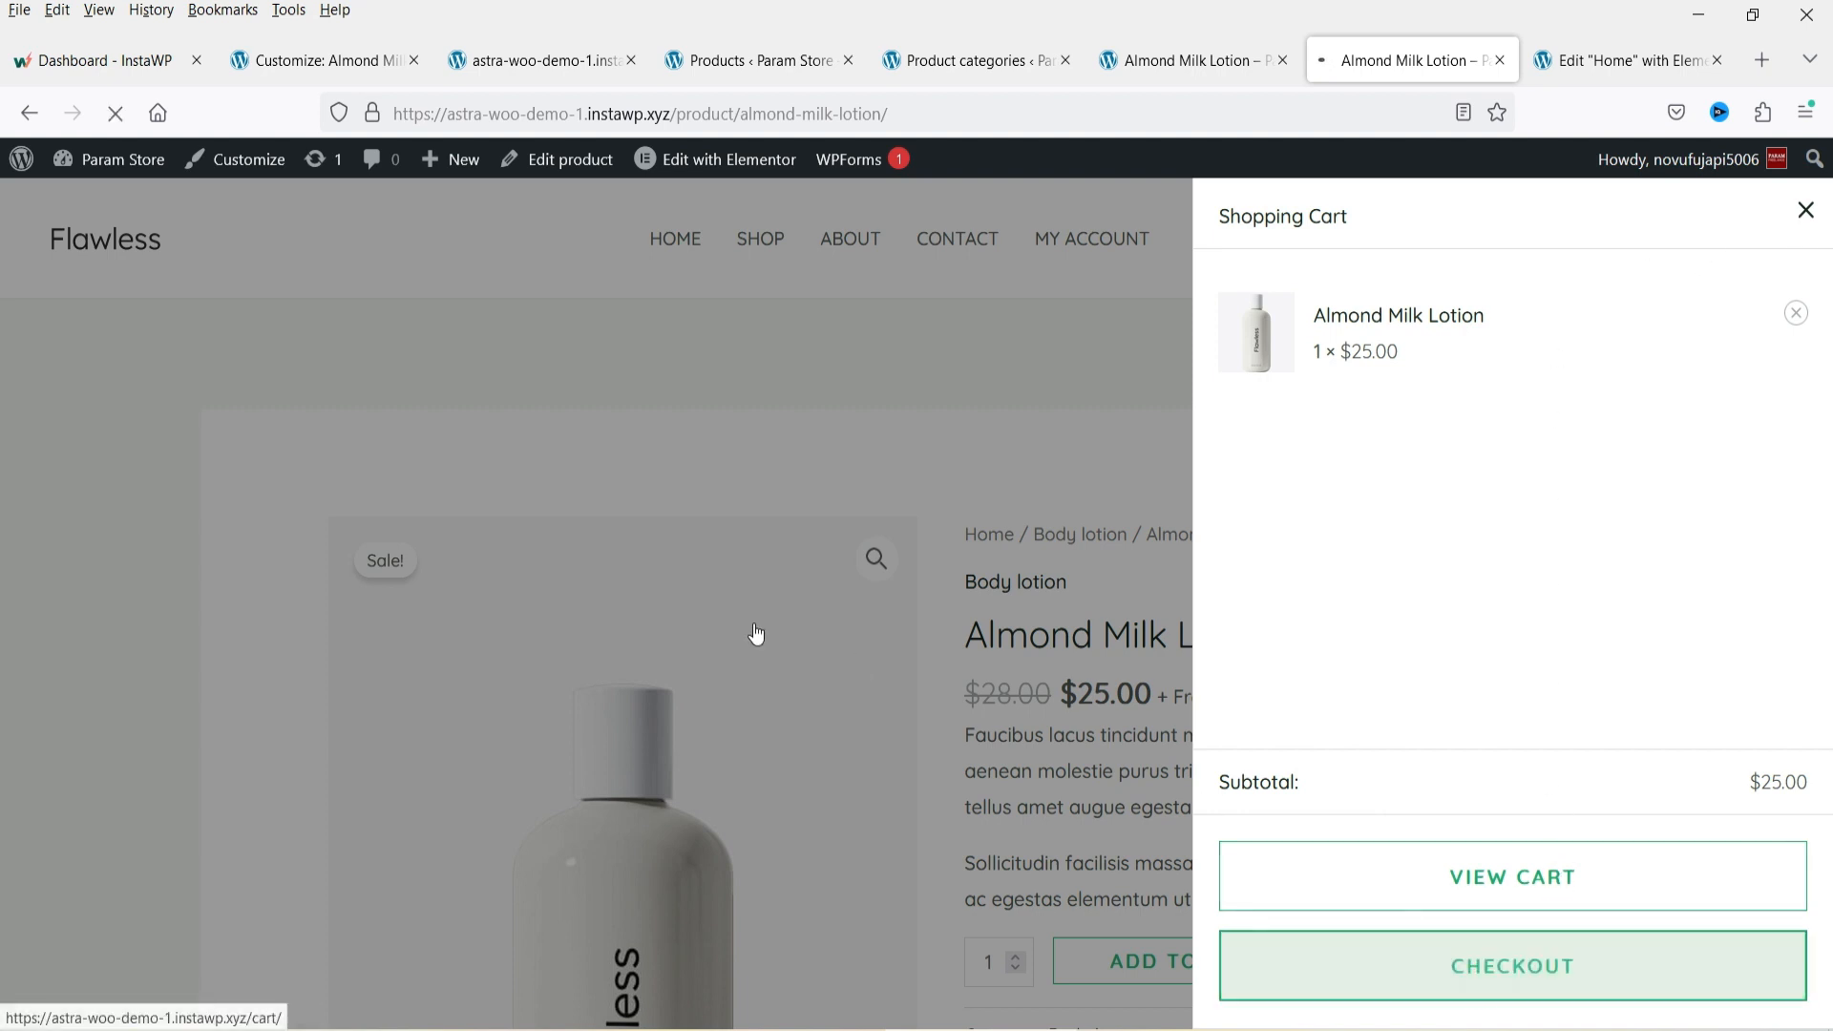
{"action": "scroll", "coordinate": [1669, 525], "scroll_direction": "down", "scroll_amount": 4}
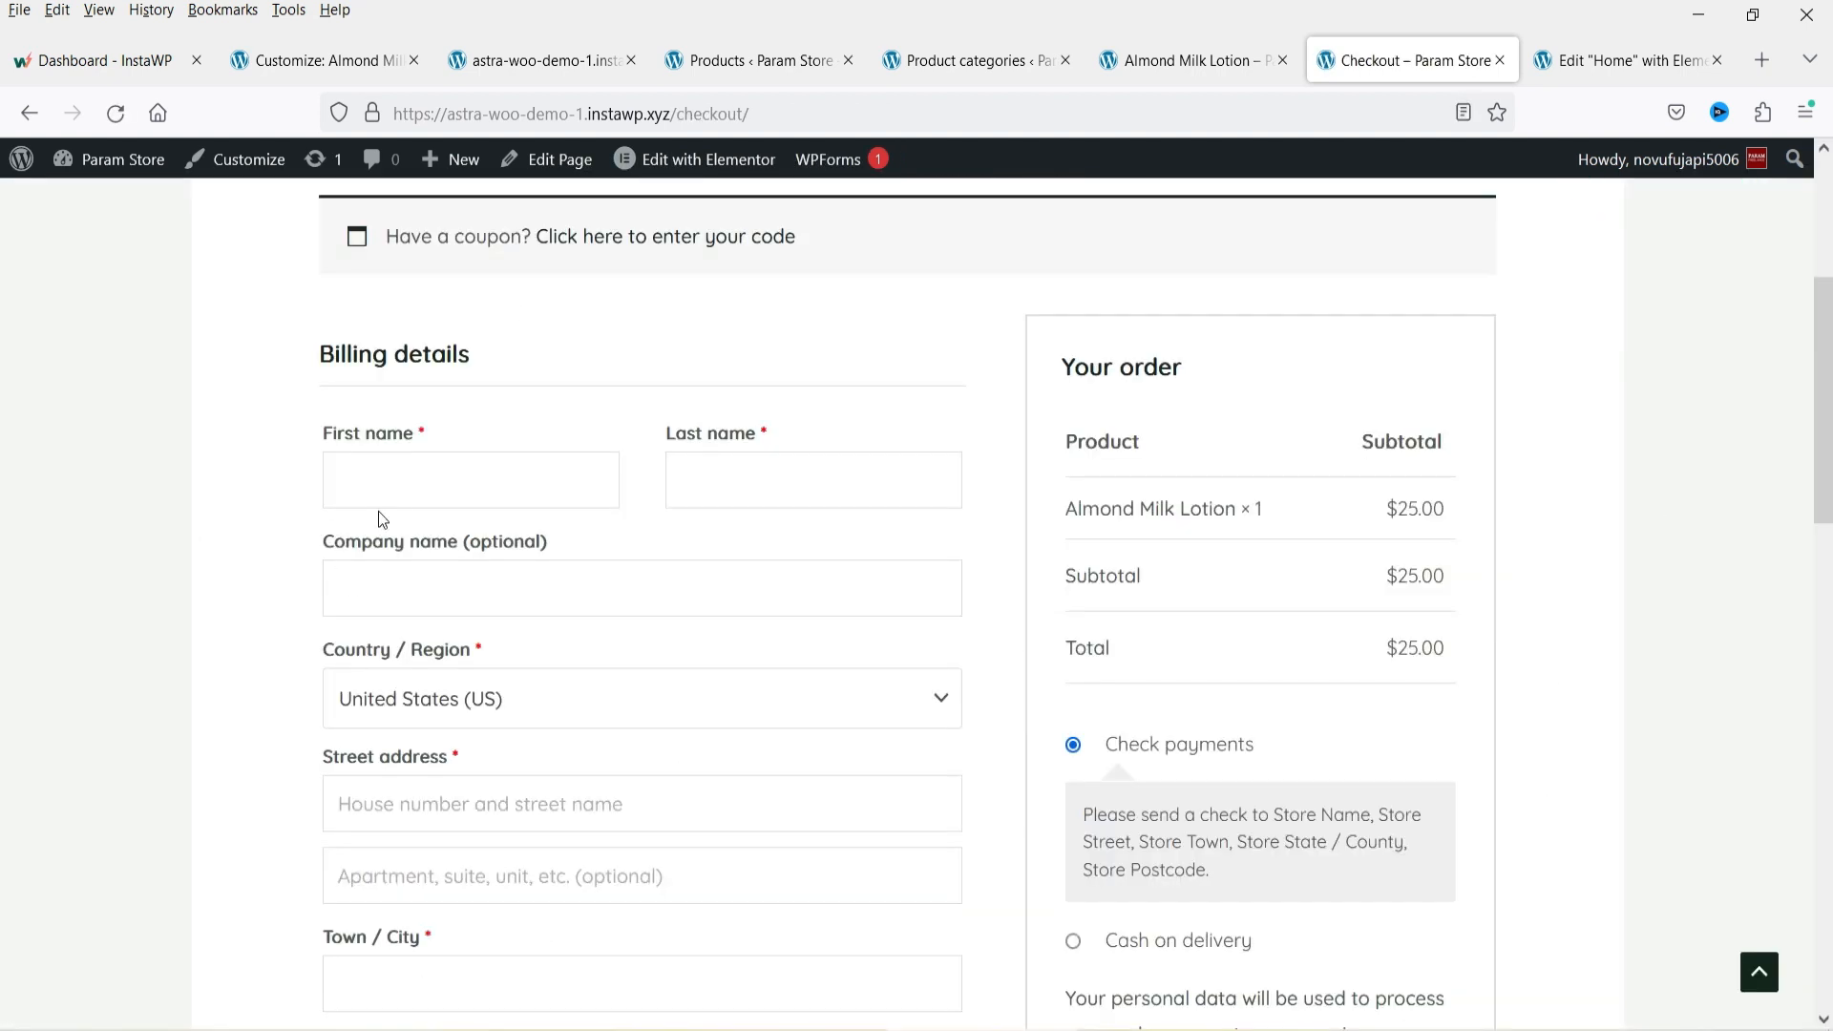
{"action": "scroll", "coordinate": [1734, 449], "scroll_direction": "down", "scroll_amount": 5}
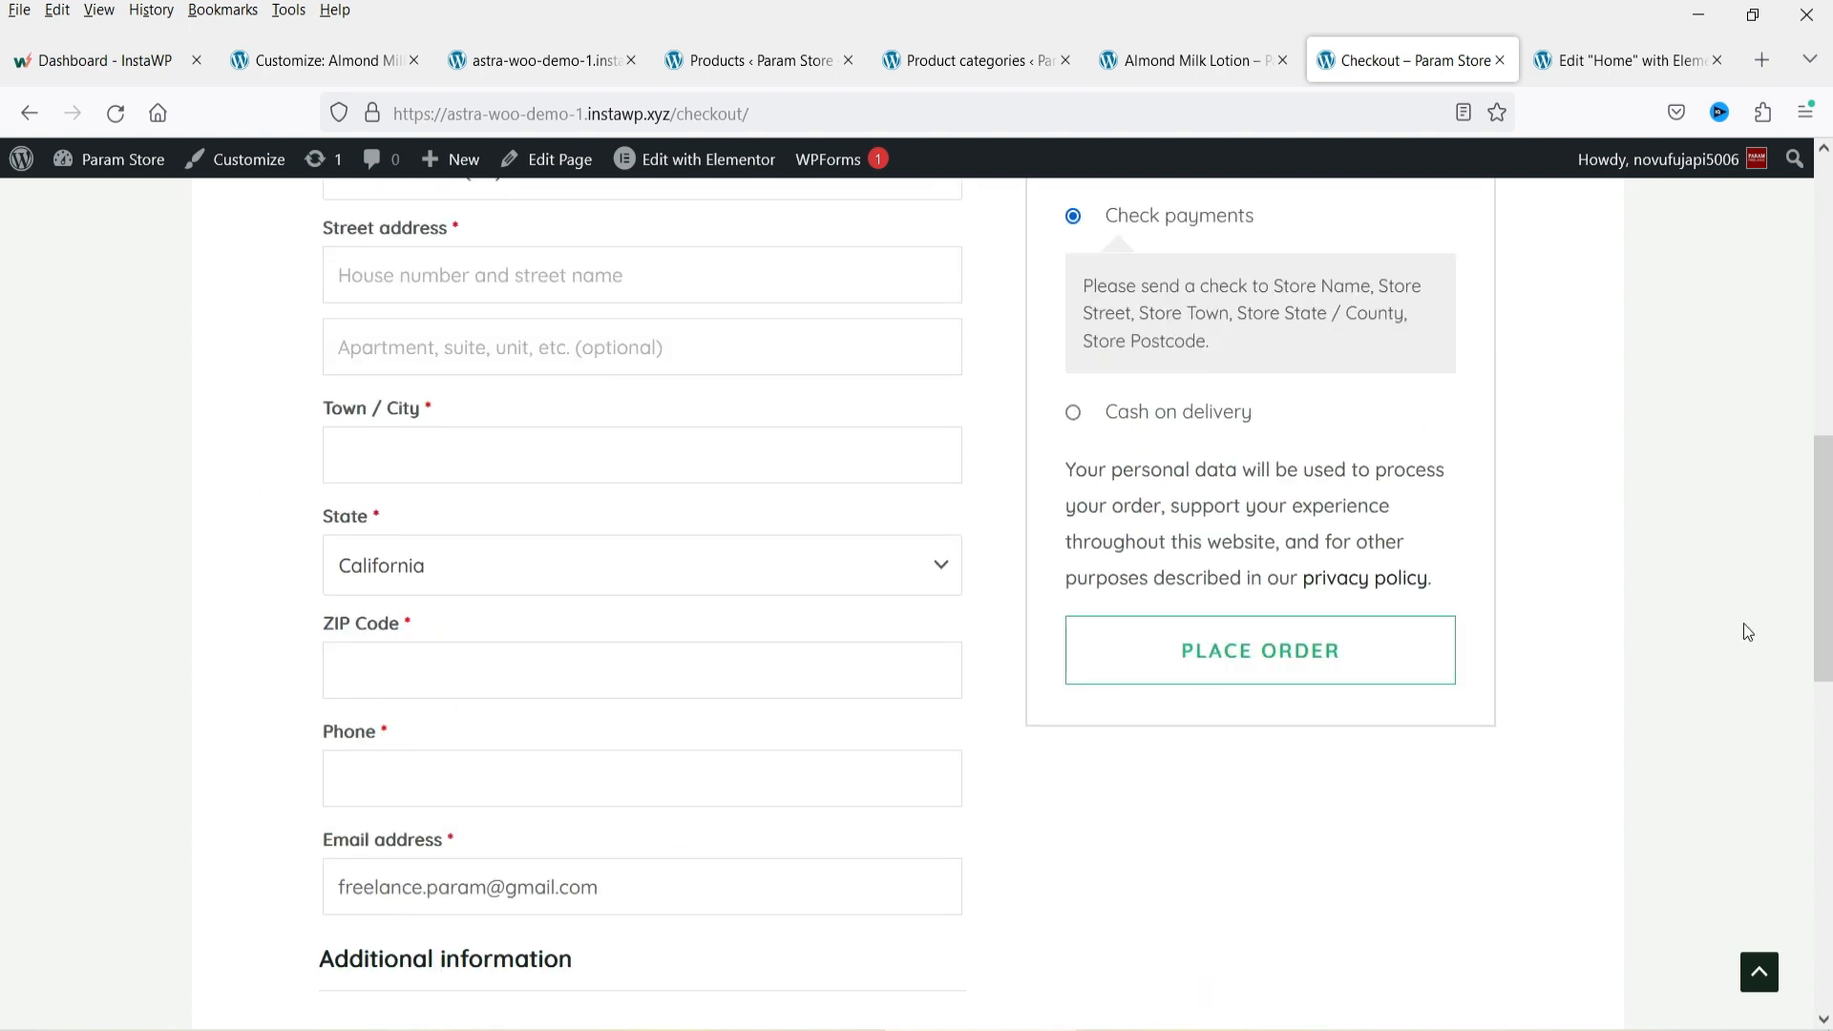
{"action": "scroll", "coordinate": [1752, 601], "scroll_direction": "up", "scroll_amount": 10}
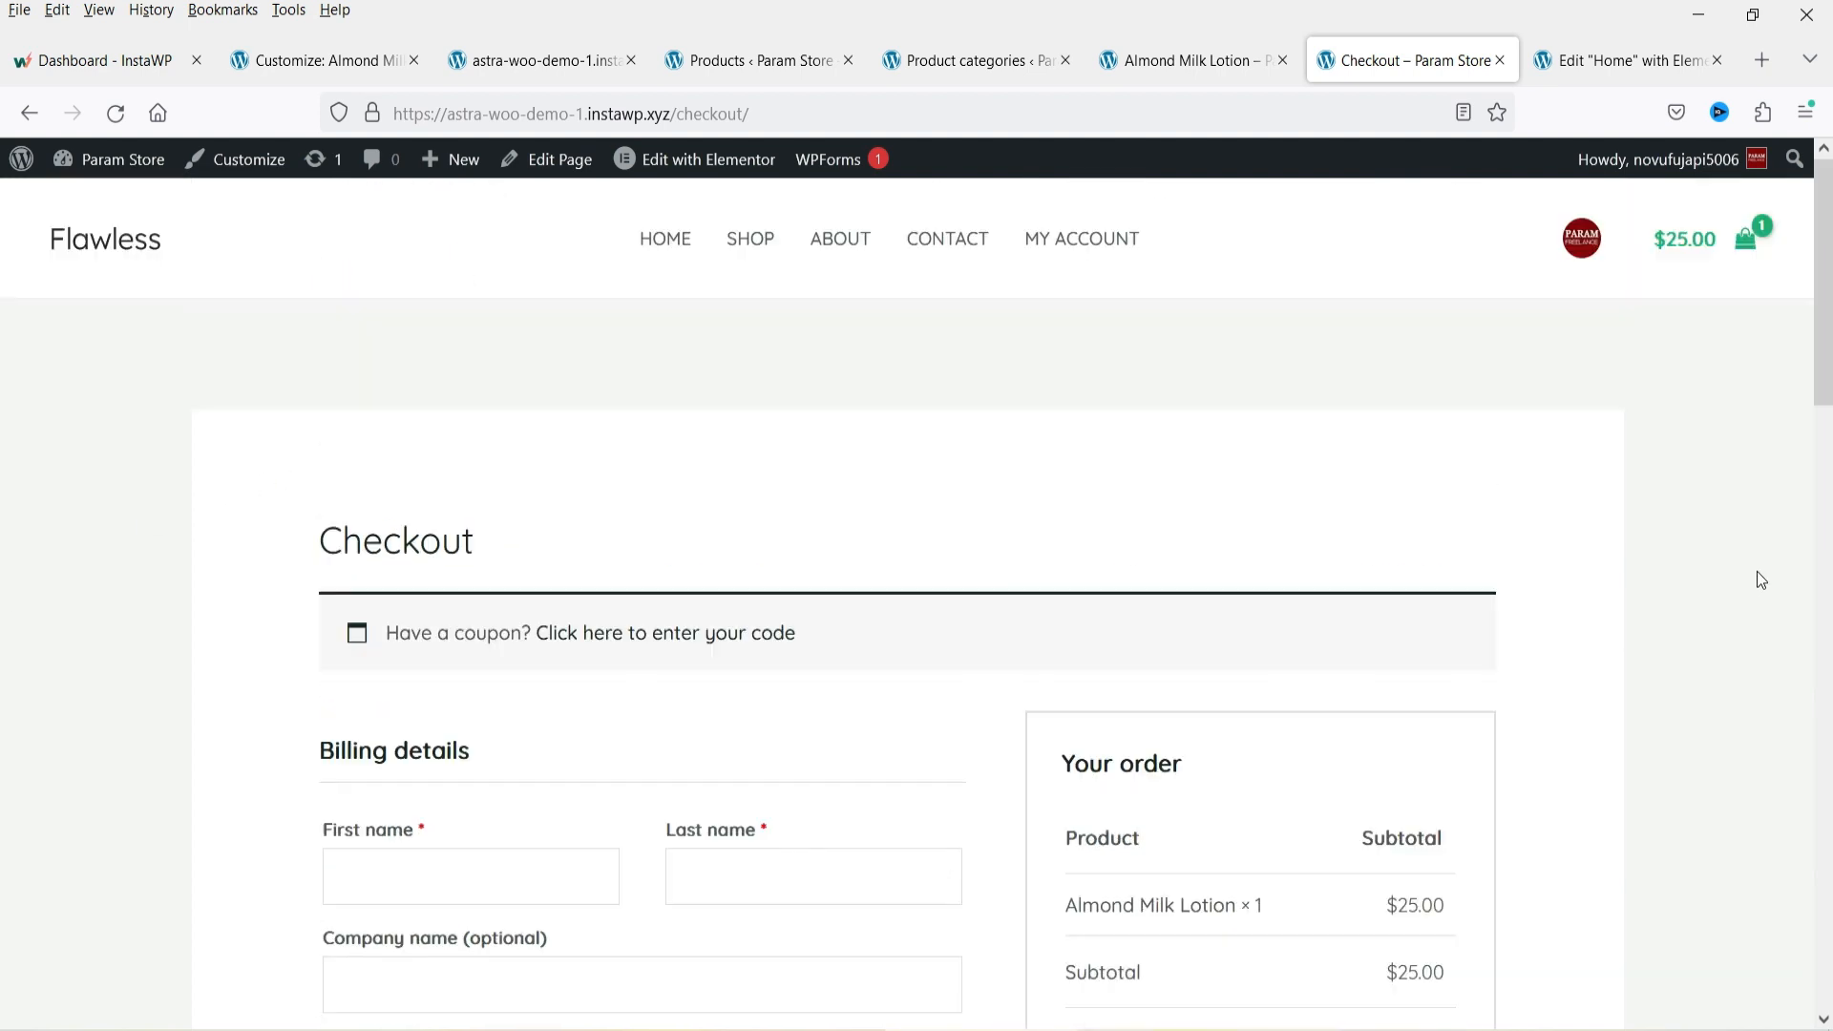
Visit the store's My account, Contact, Home and Shop pages.
{"action": "left_click", "coordinate": [1585, 259]}
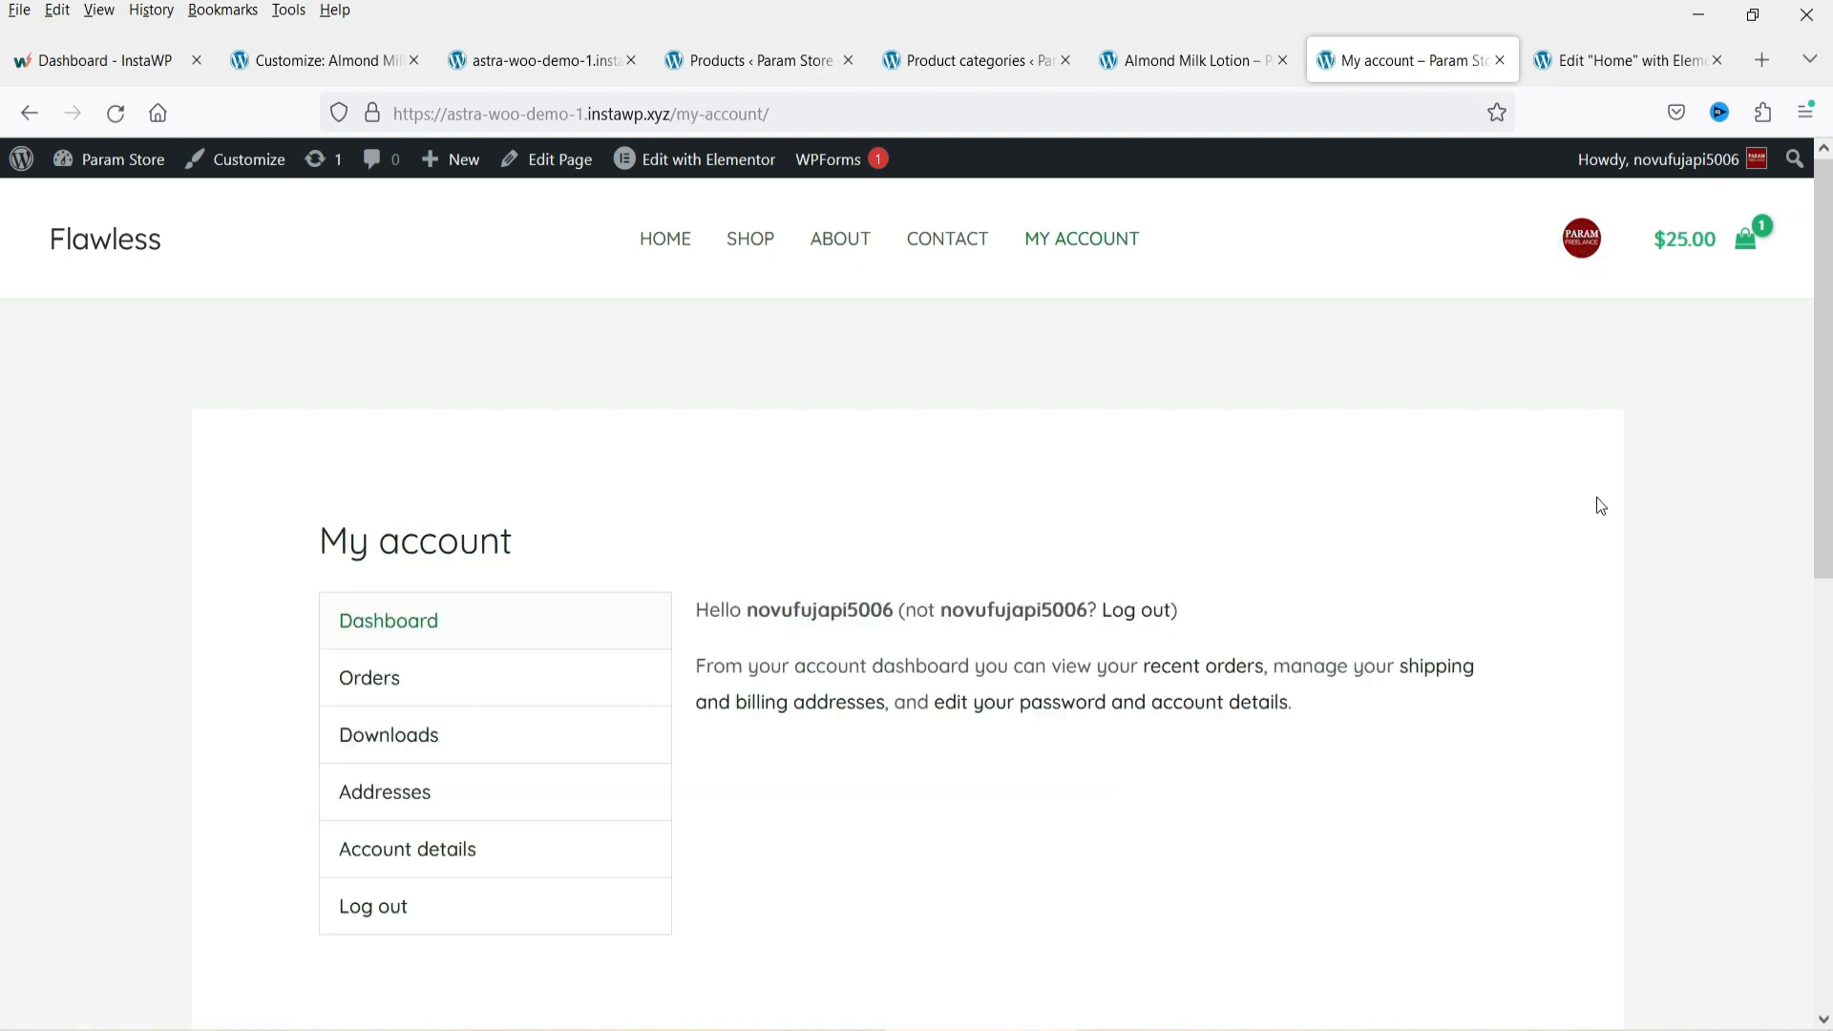
{"action": "left_click", "coordinate": [974, 250]}
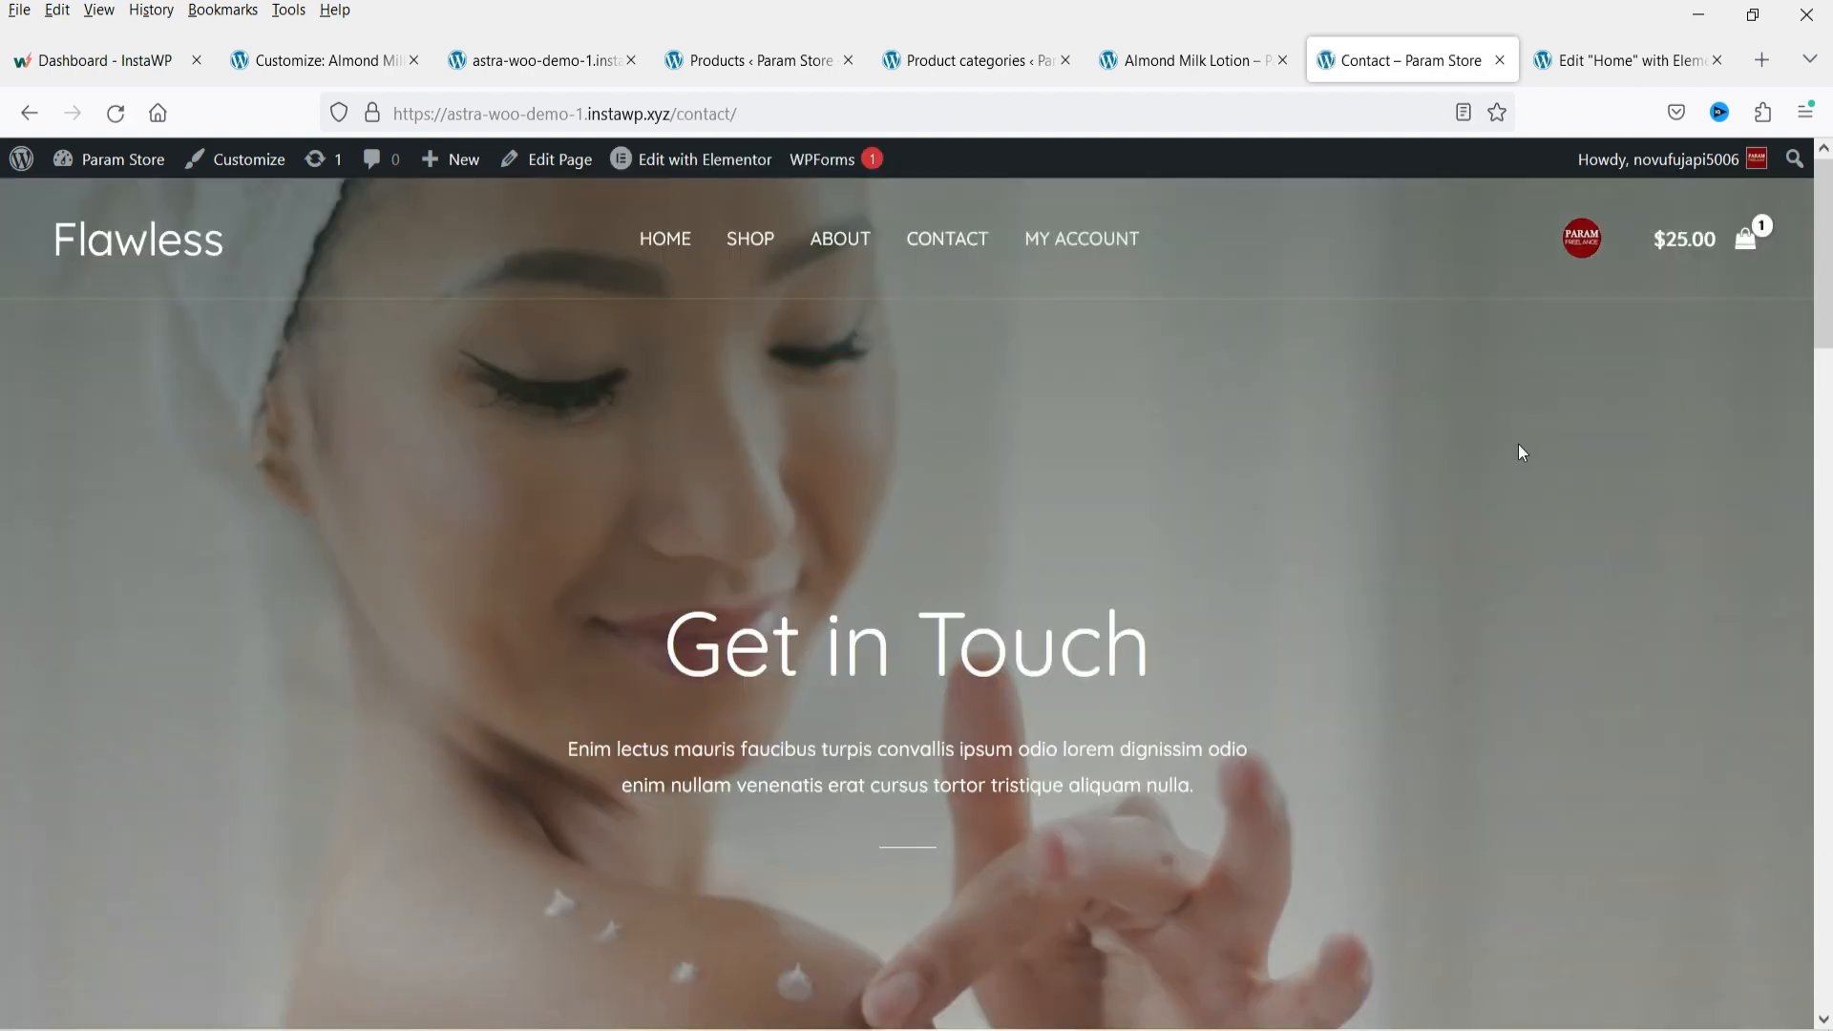
{"action": "left_click", "coordinate": [656, 247]}
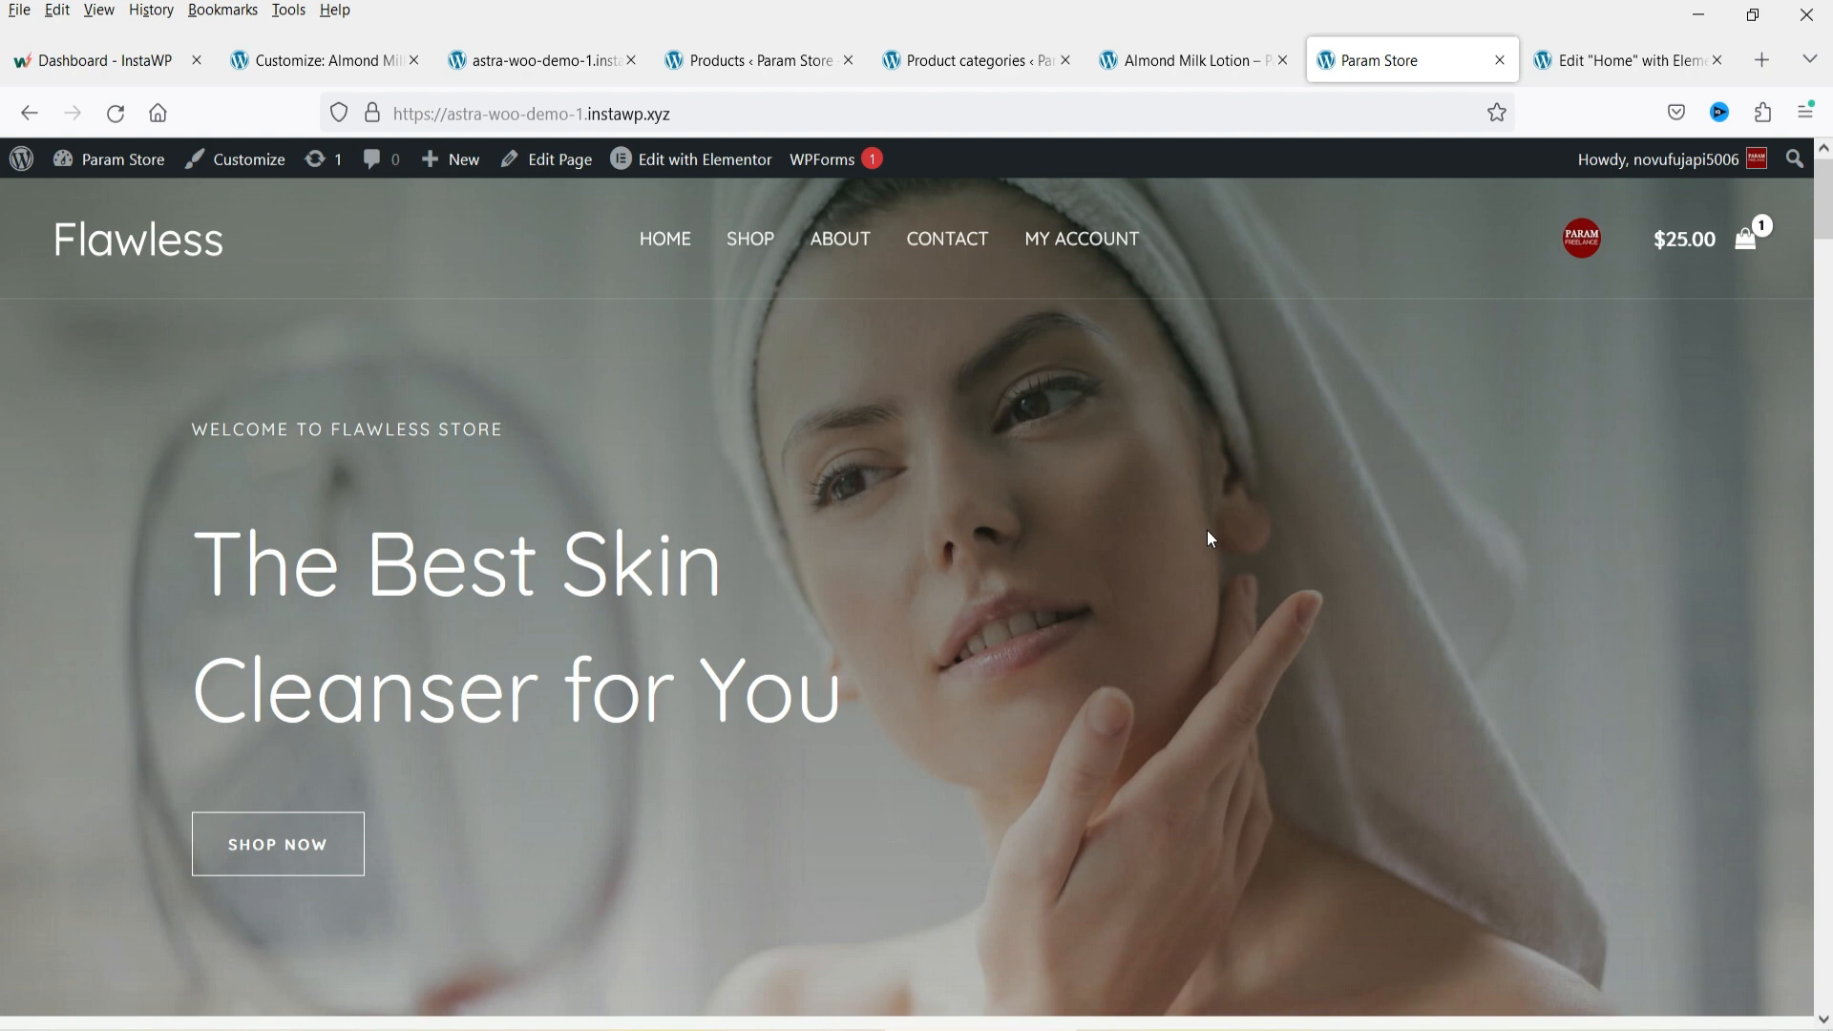
{"action": "left_click", "coordinate": [749, 237]}
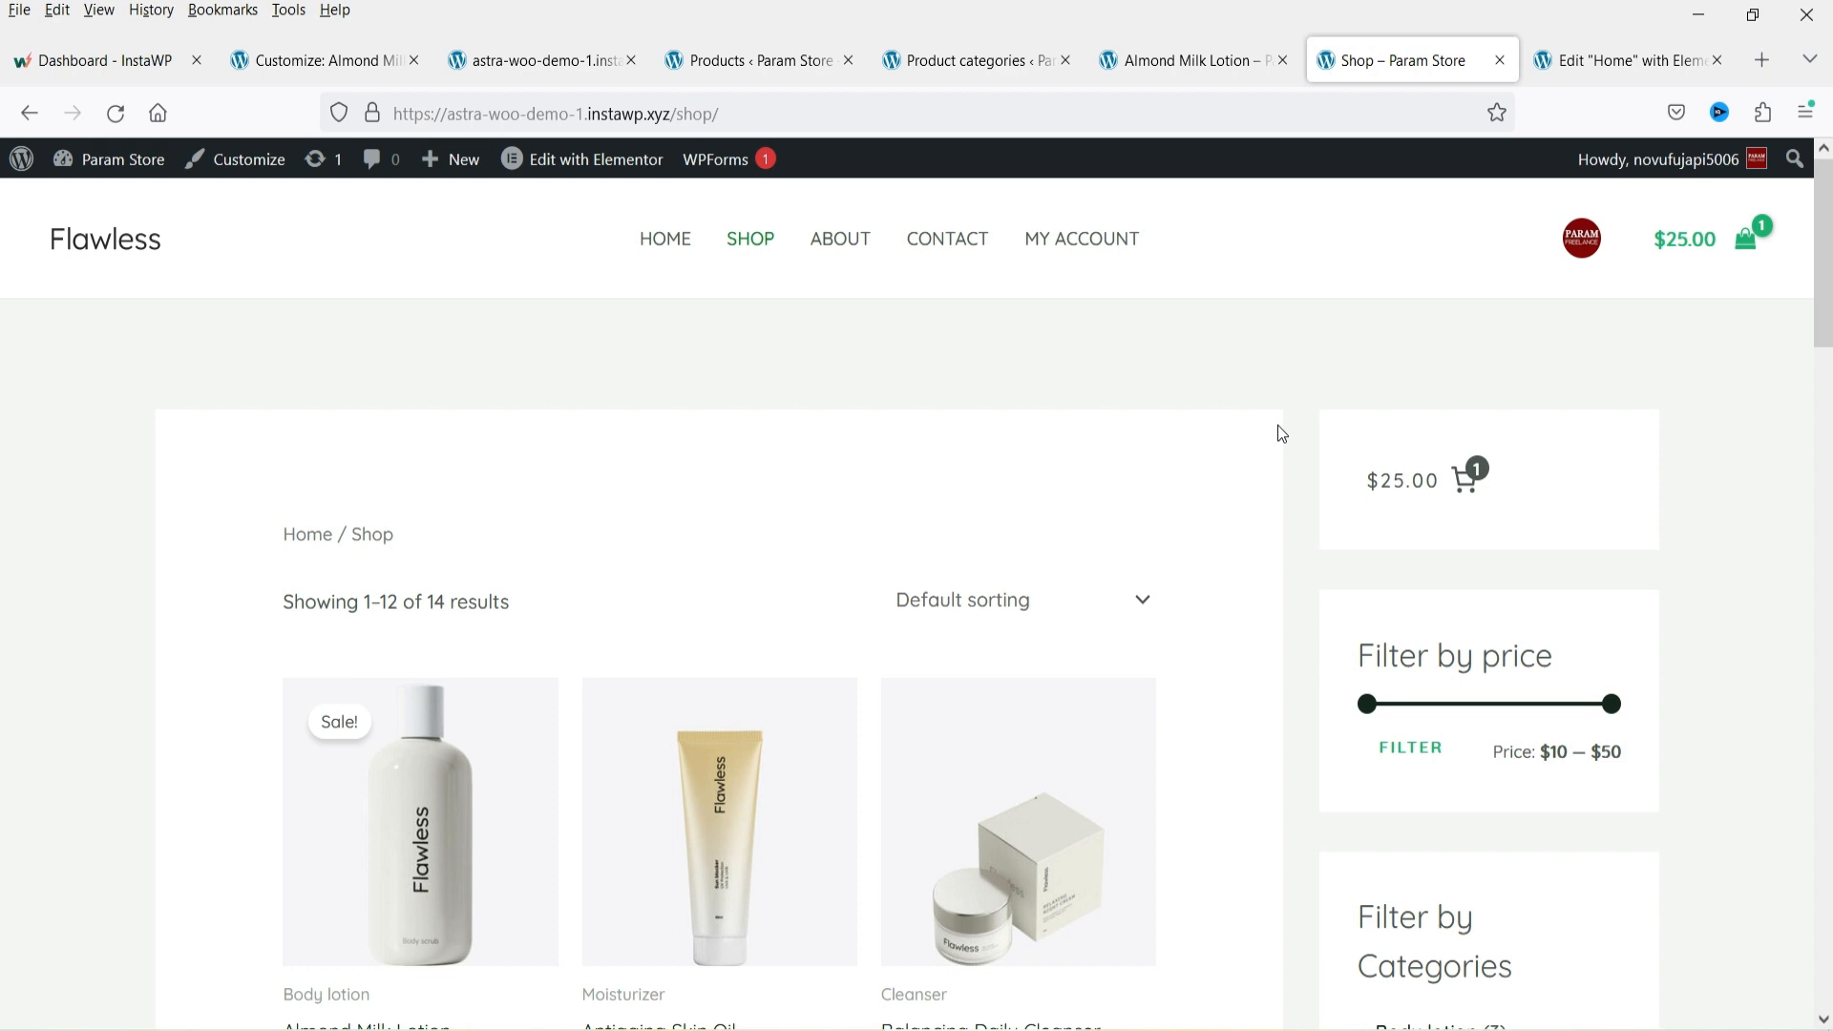
{"action": "scroll", "coordinate": [1278, 428], "scroll_direction": "down", "scroll_amount": 5}
{"action": "scroll", "coordinate": [1640, 627], "scroll_direction": "up", "scroll_amount": 4}
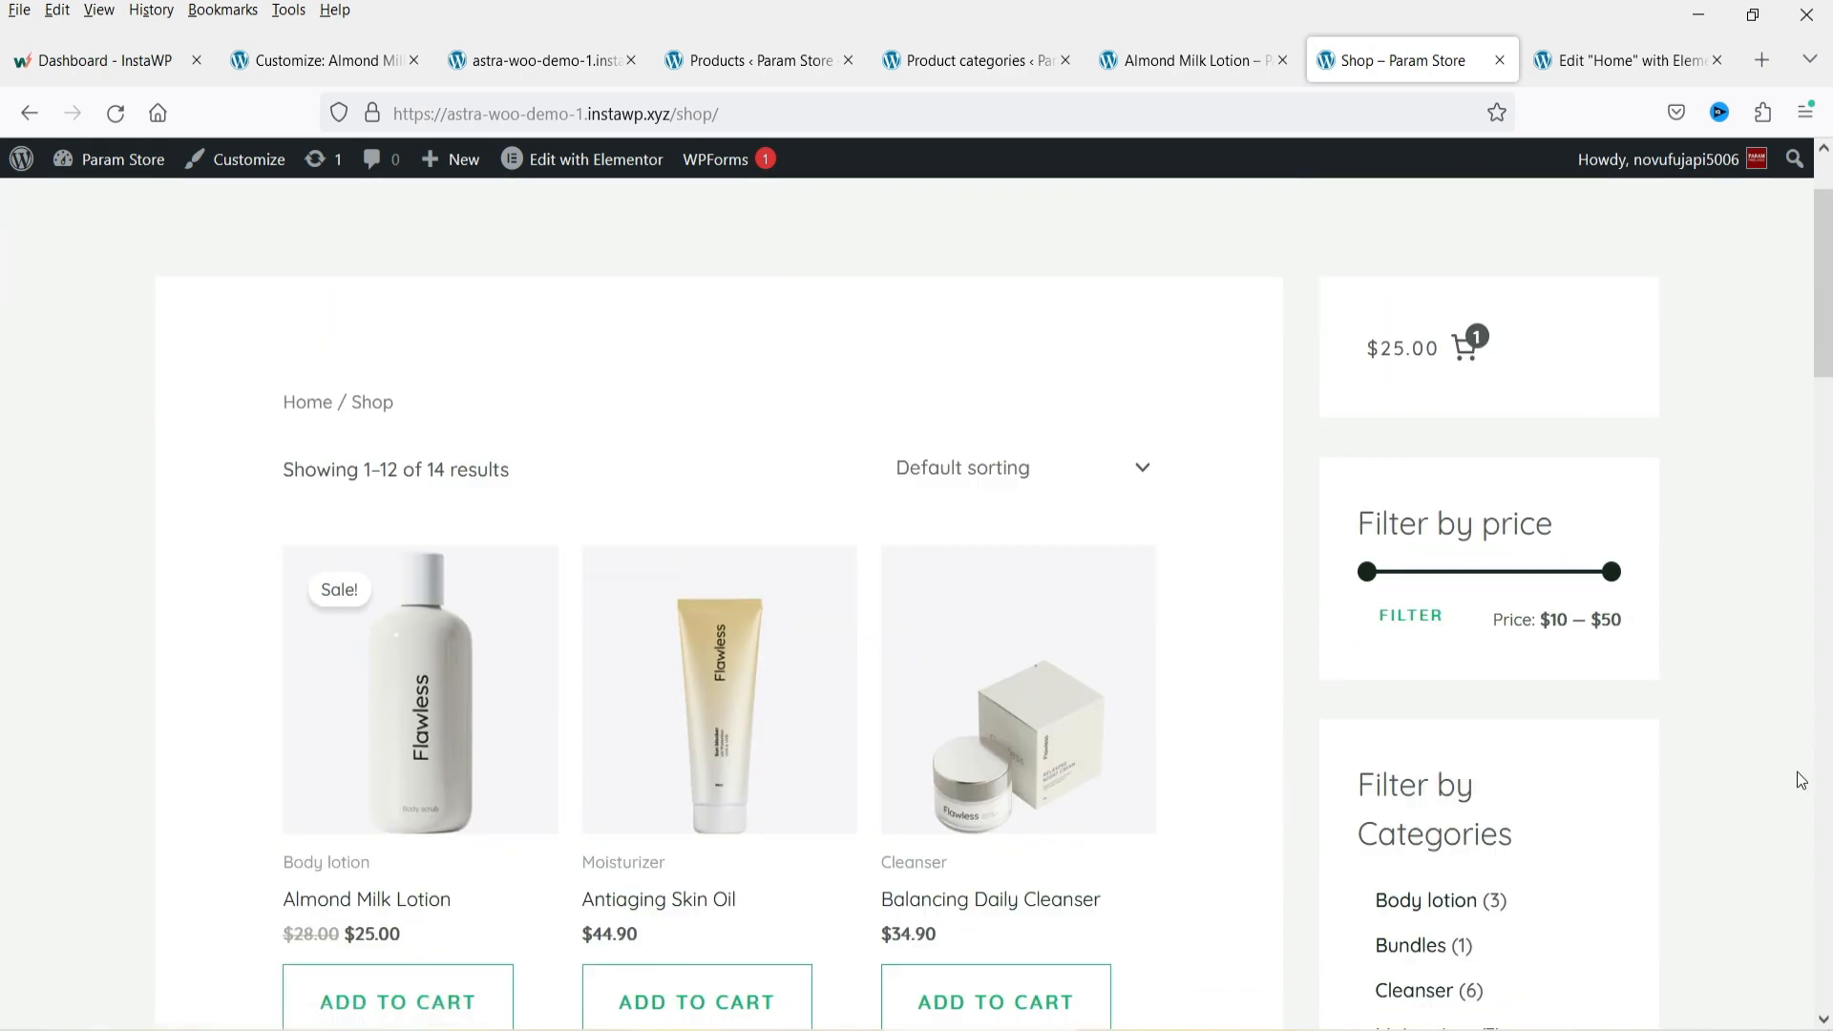
{"action": "scroll", "coordinate": [1762, 708], "scroll_direction": "up", "scroll_amount": 2}
Browse the new site's dashboard screens for Themes, Plugins and Pages.
{"action": "key", "text": "alt+Left"}
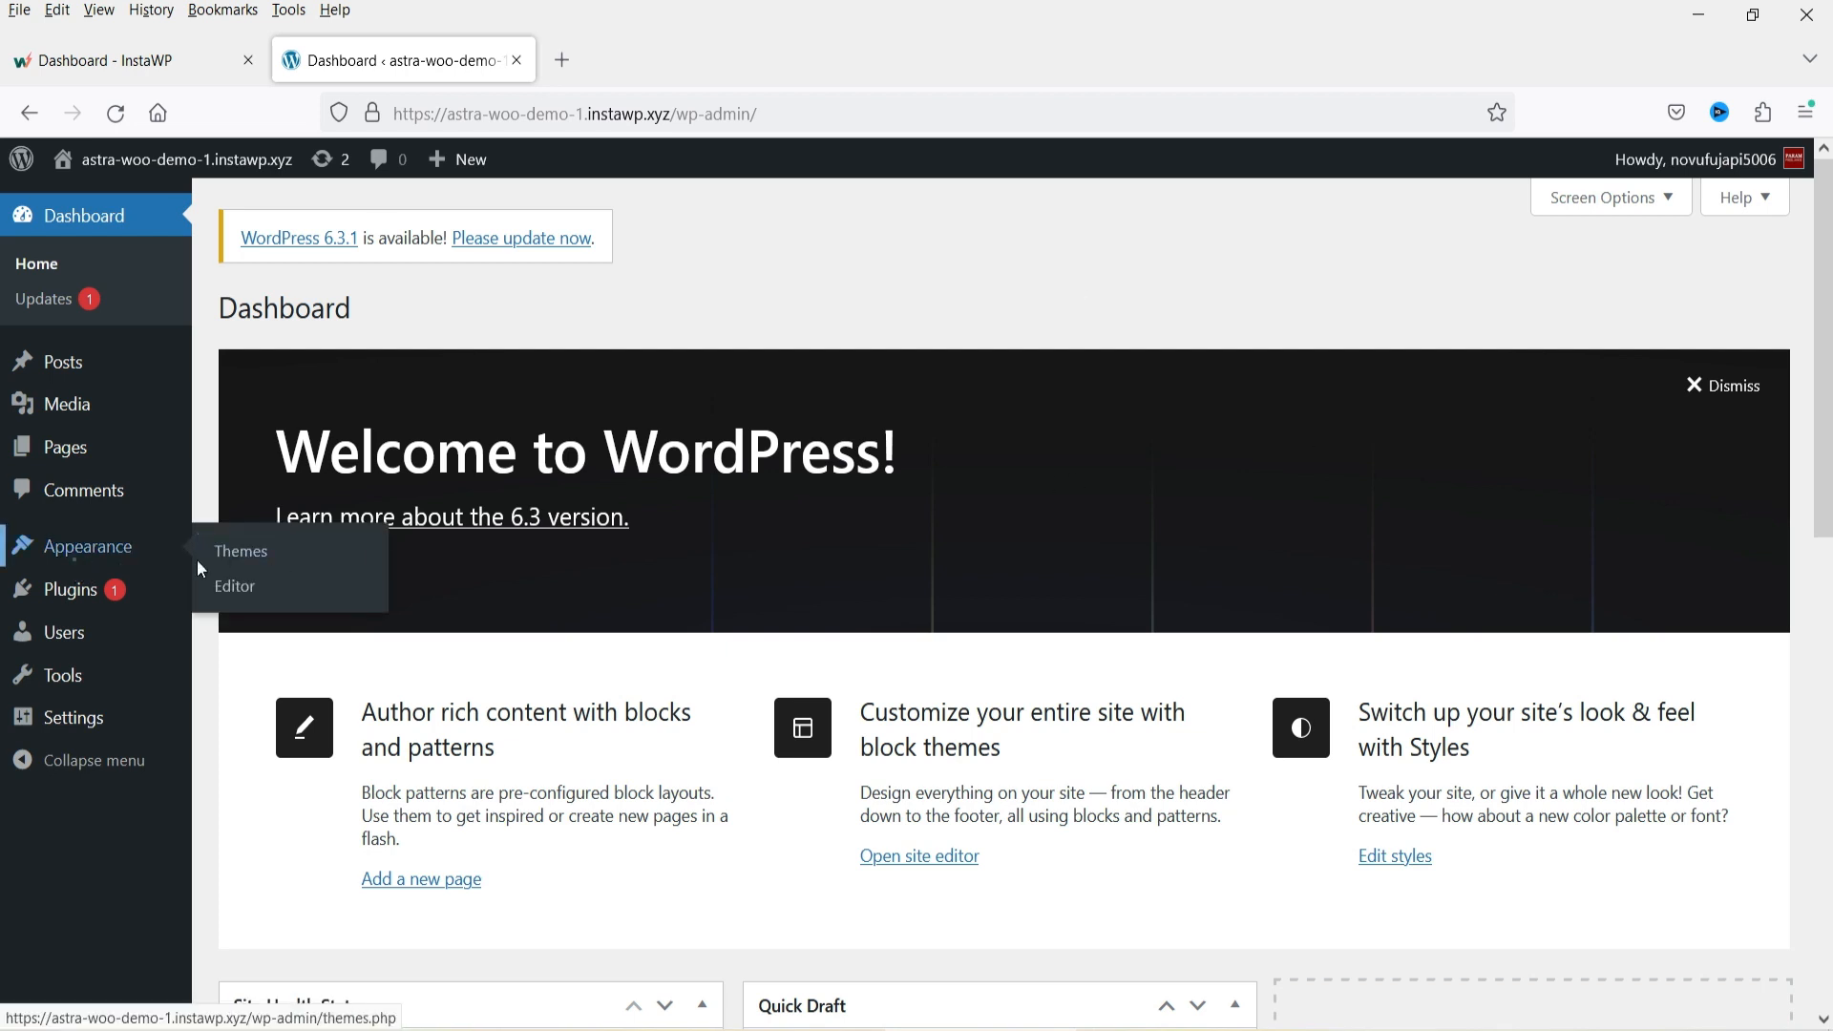
{"action": "left_click", "coordinate": [74, 558]}
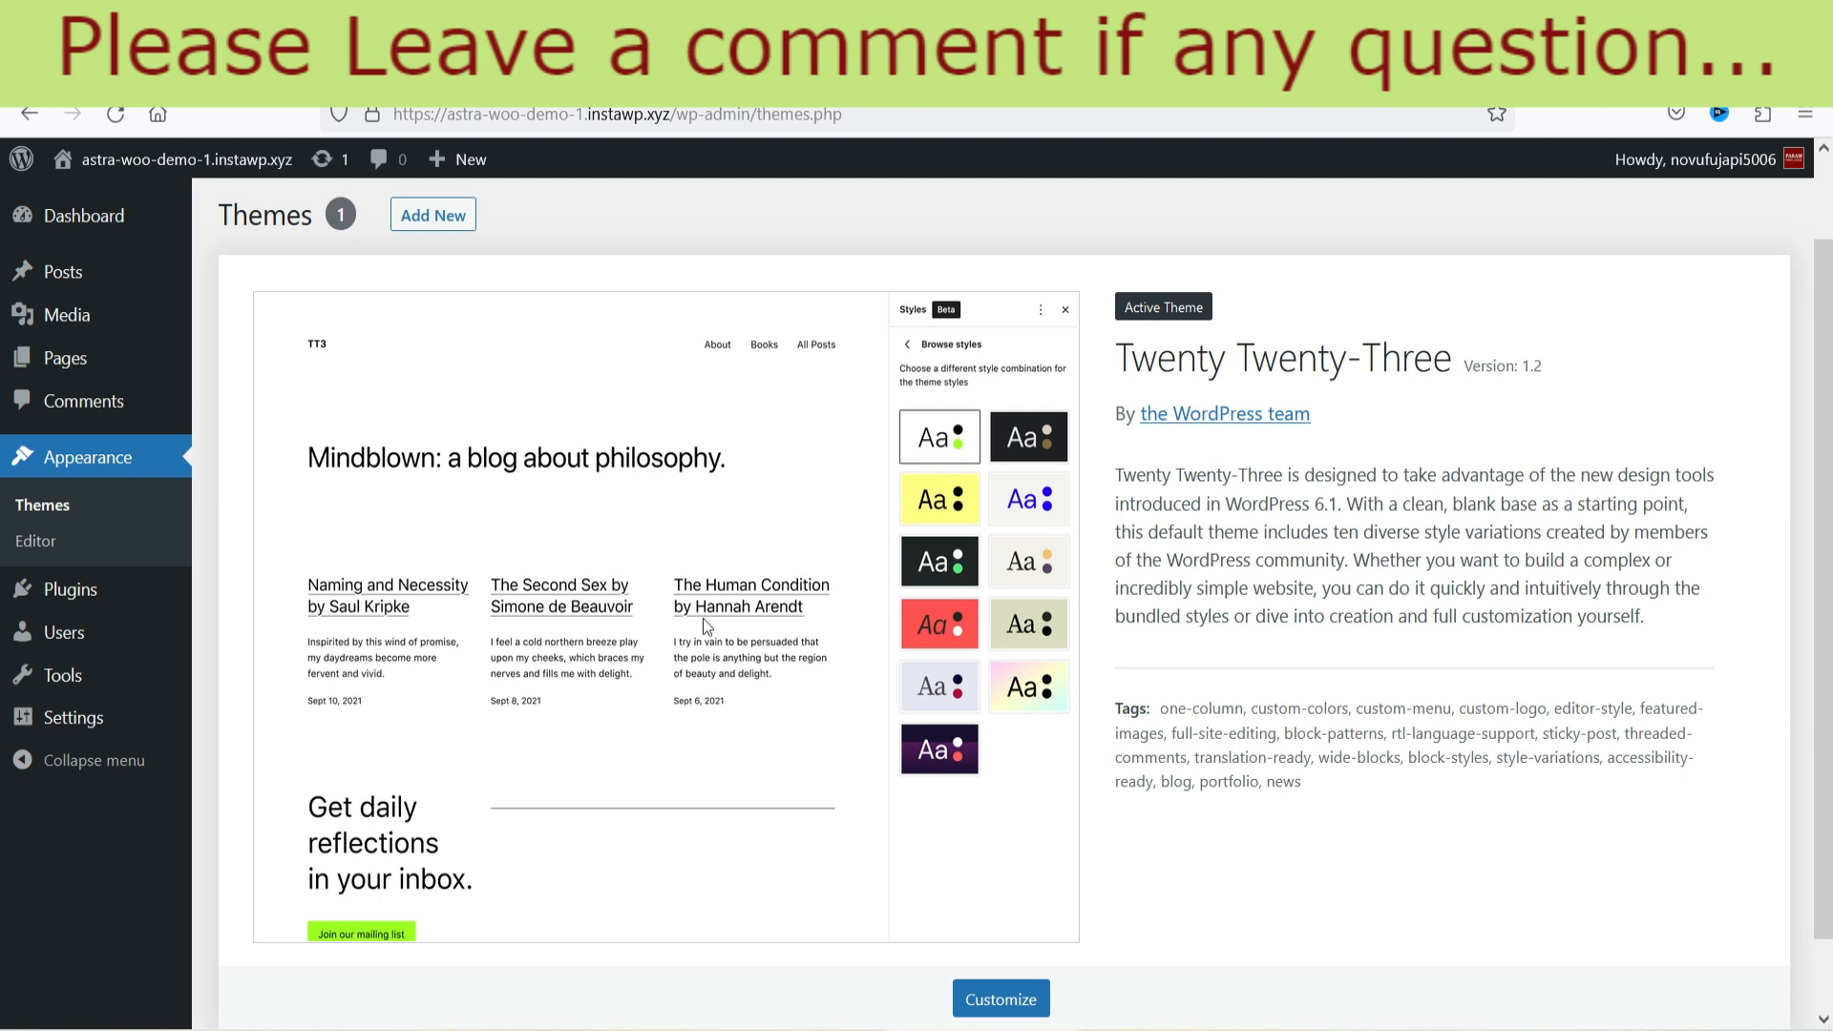
{"action": "left_click", "coordinate": [53, 592]}
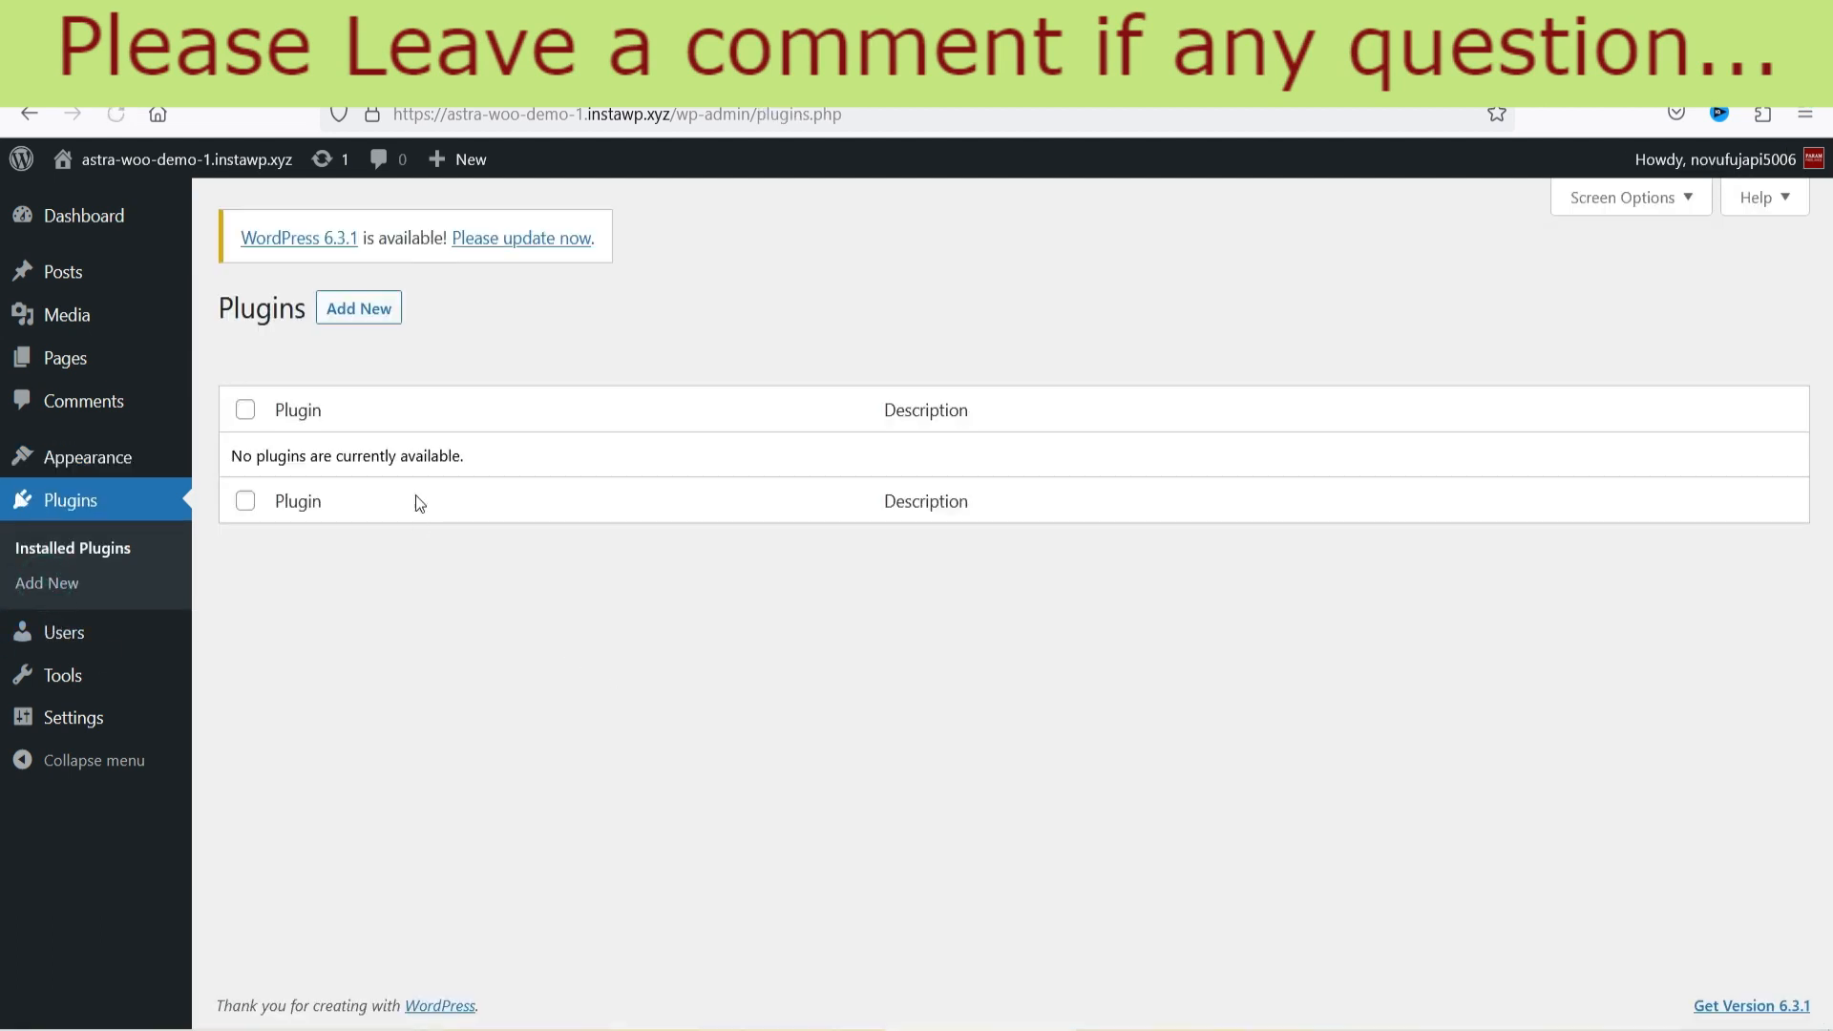
{"action": "left_click", "coordinate": [61, 363]}
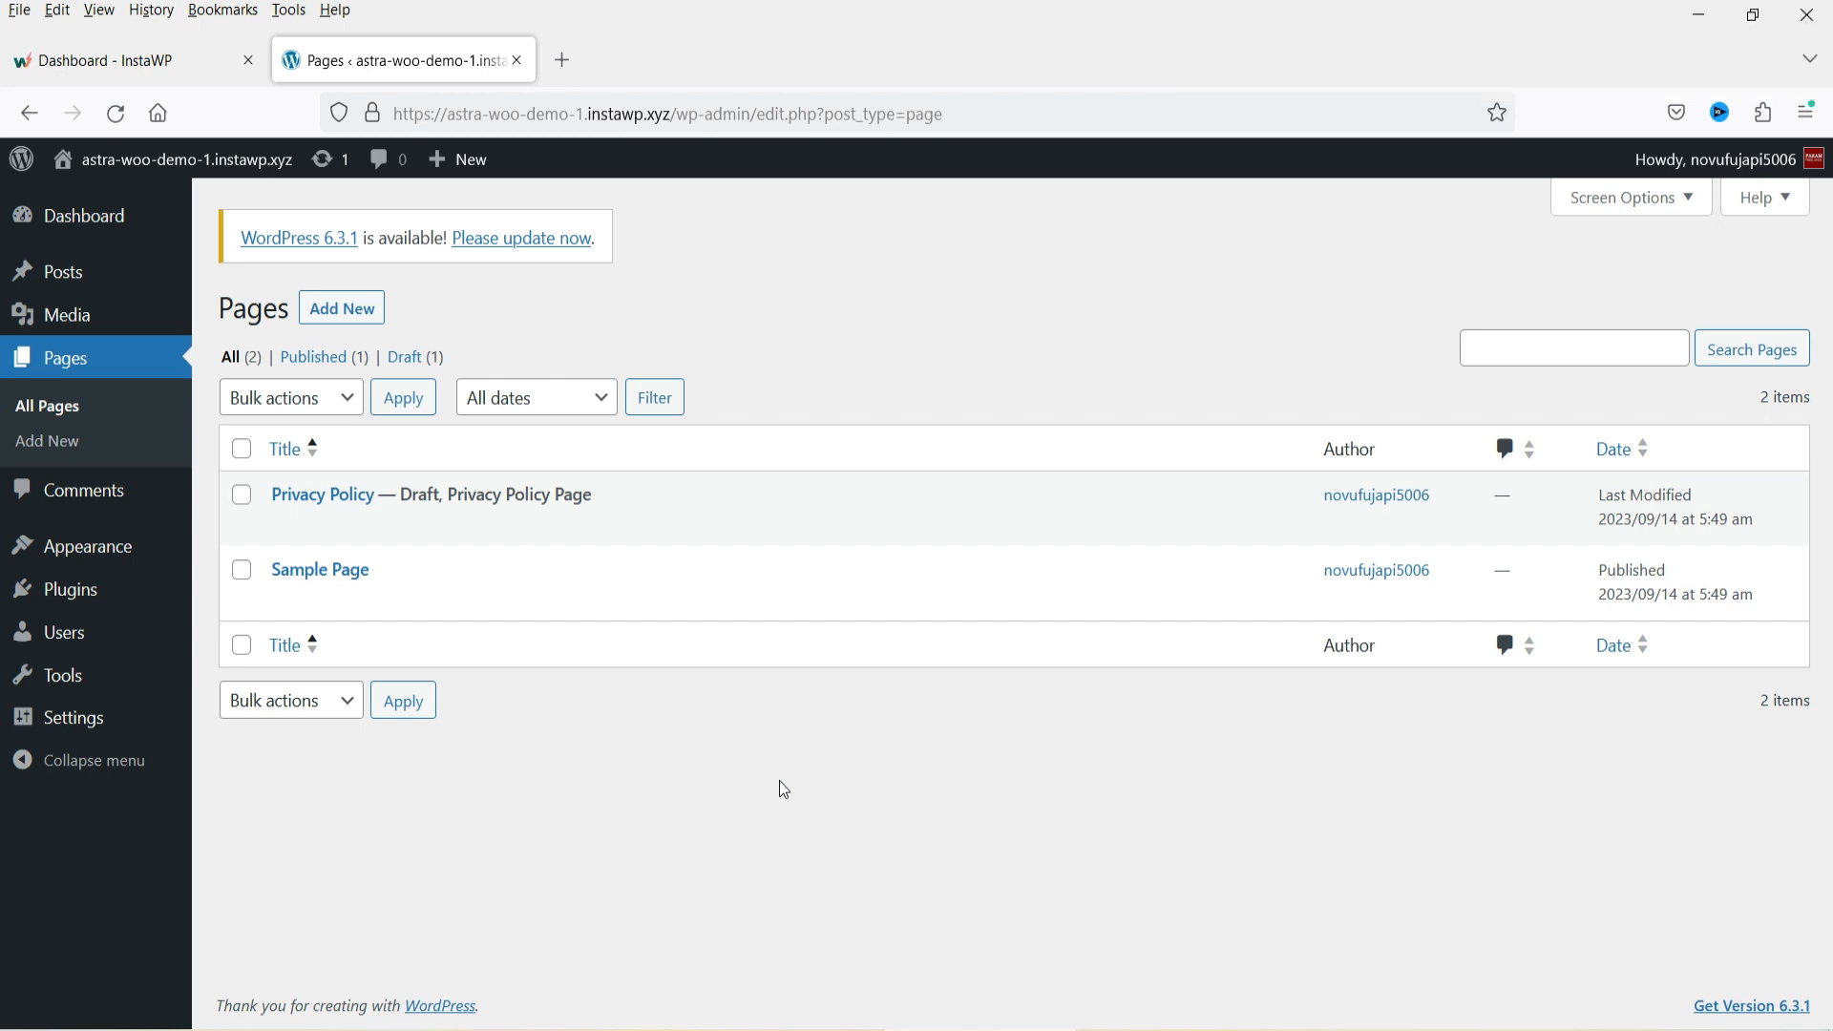
Check the site details in the InstaWP dashboard and return to the WordPress admin tab.
{"action": "left_click", "coordinate": [119, 59]}
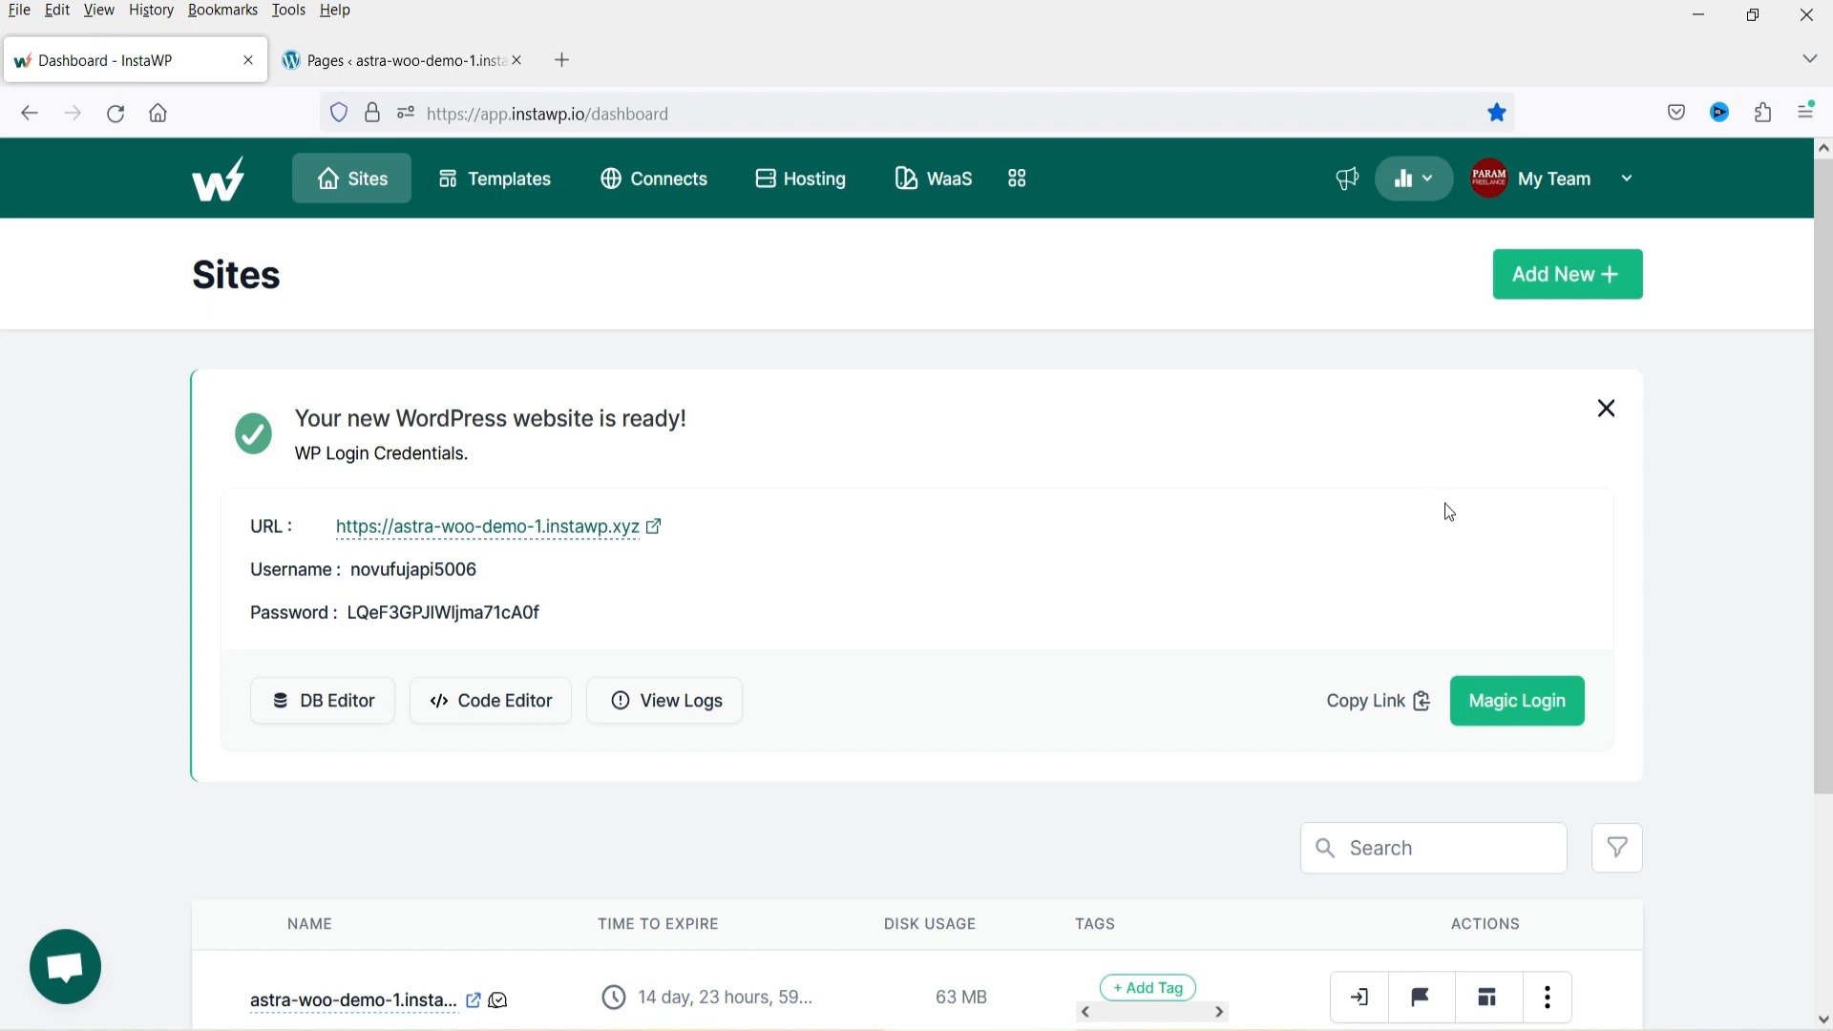
{"action": "left_click", "coordinate": [1731, 509]}
{"action": "left_click", "coordinate": [352, 61]}
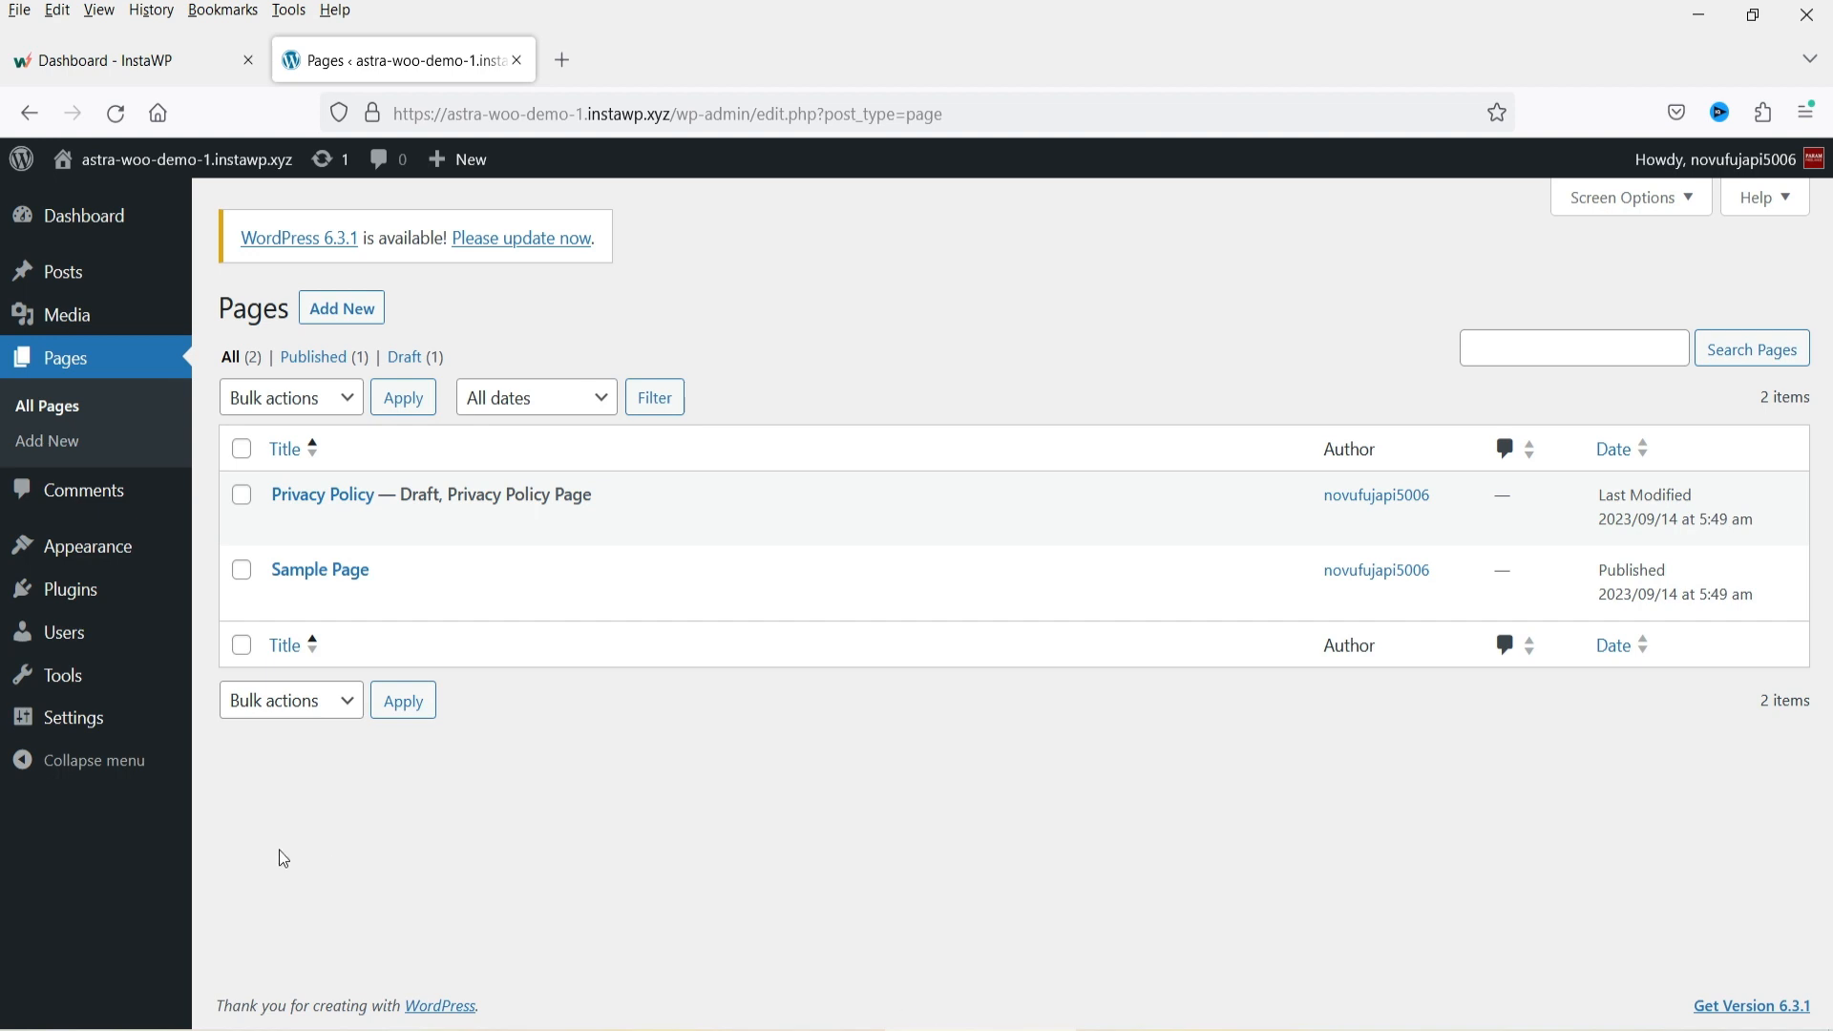
Install the Astra theme from the Add Themes screen.
{"action": "mouse_move", "coordinate": [90, 546]}
{"action": "left_click", "coordinate": [241, 557]}
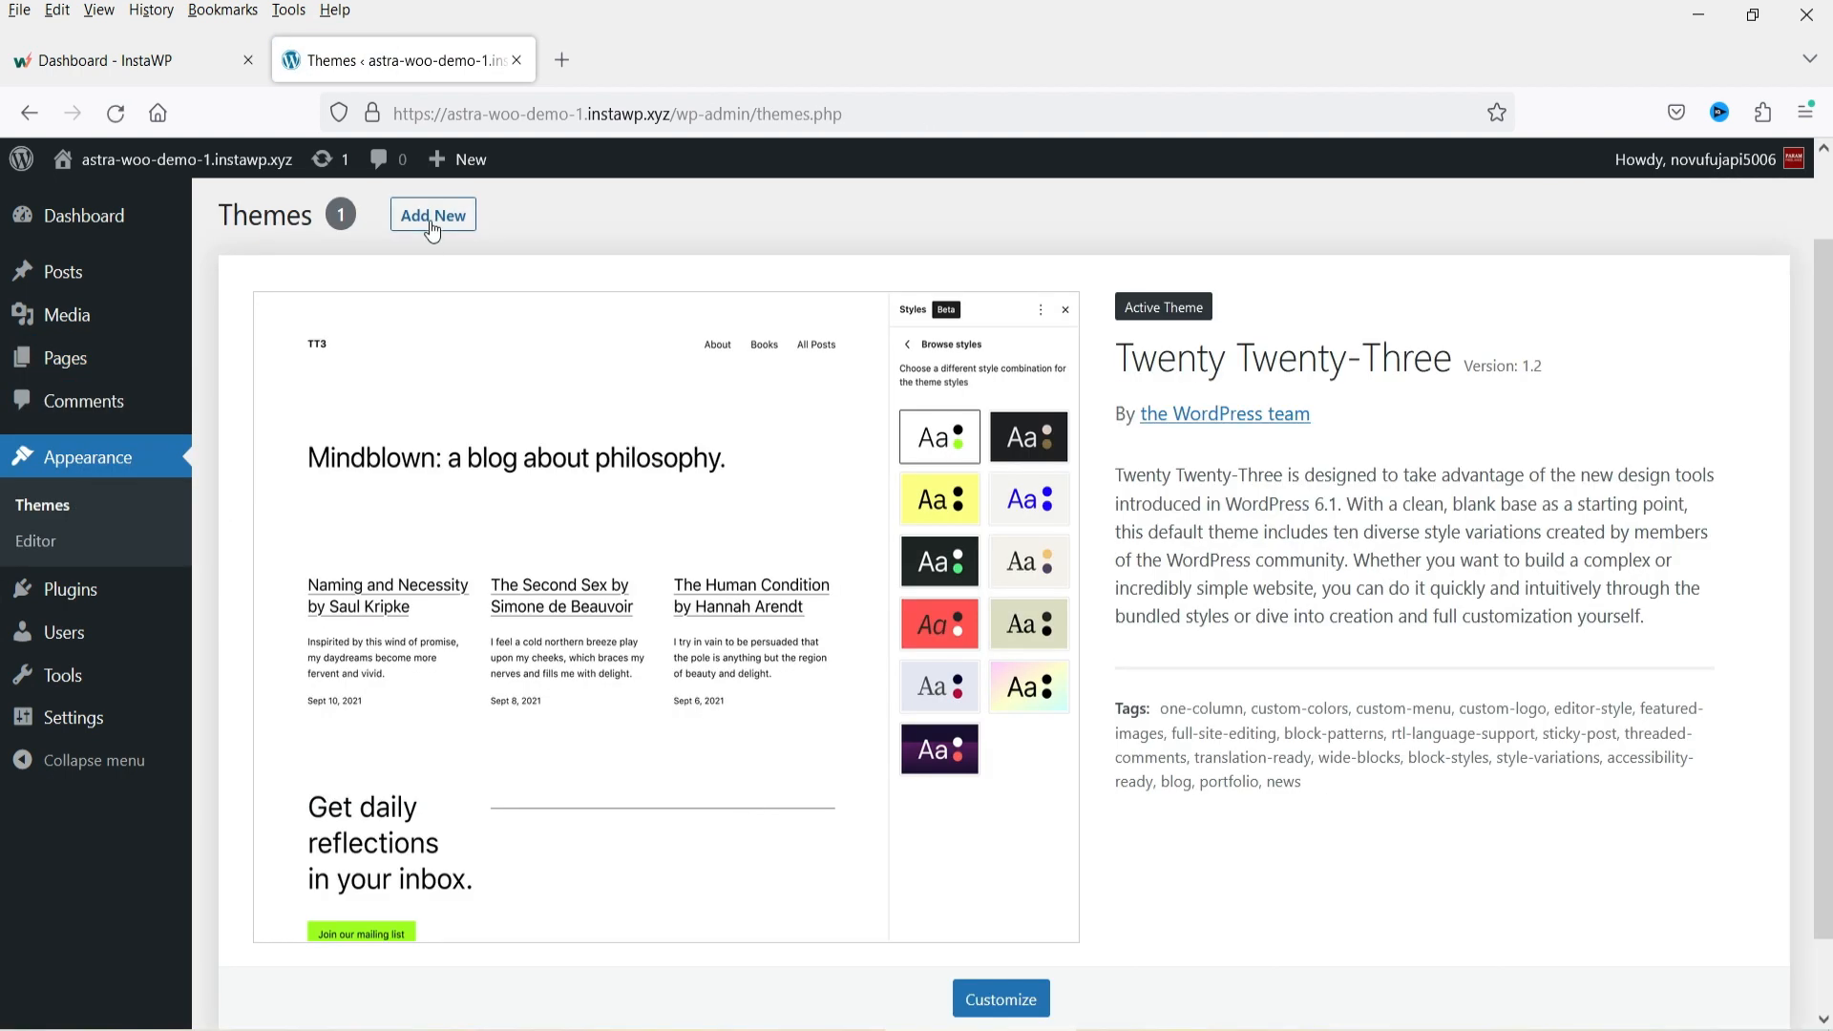
{"action": "left_click", "coordinate": [432, 225]}
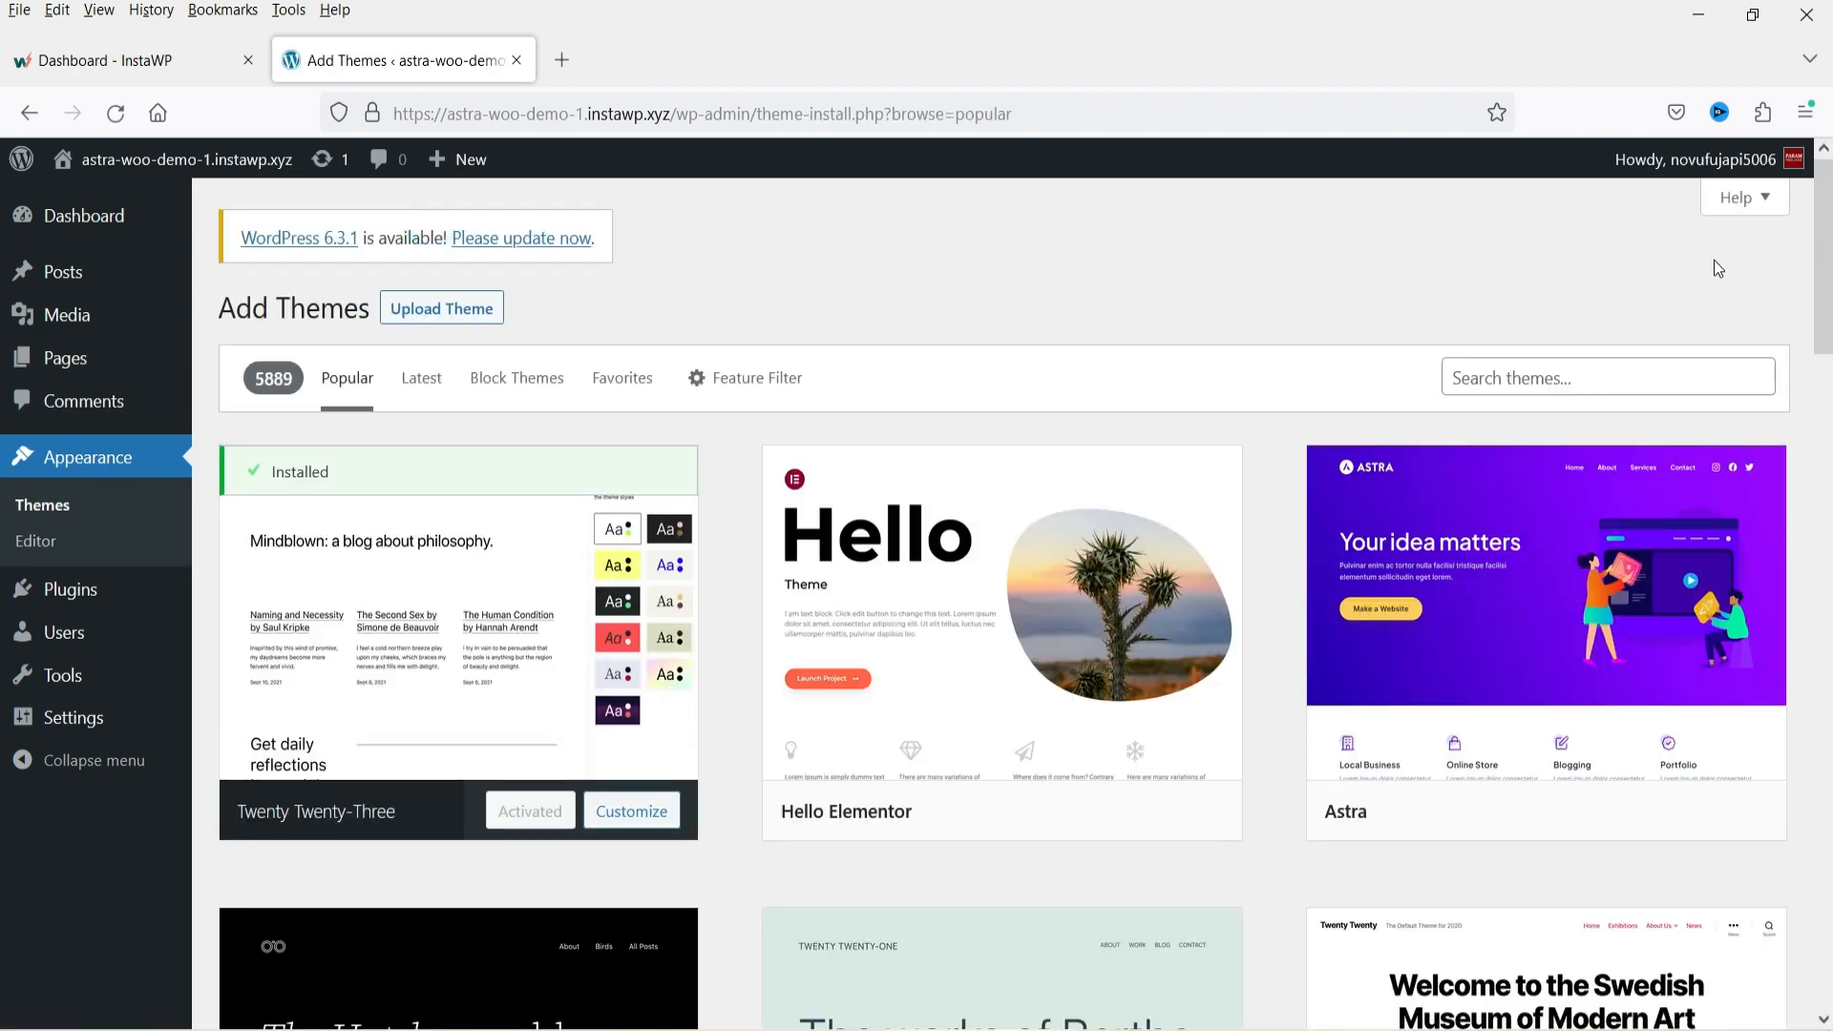
{"action": "mouse_move", "coordinate": [1551, 699]}
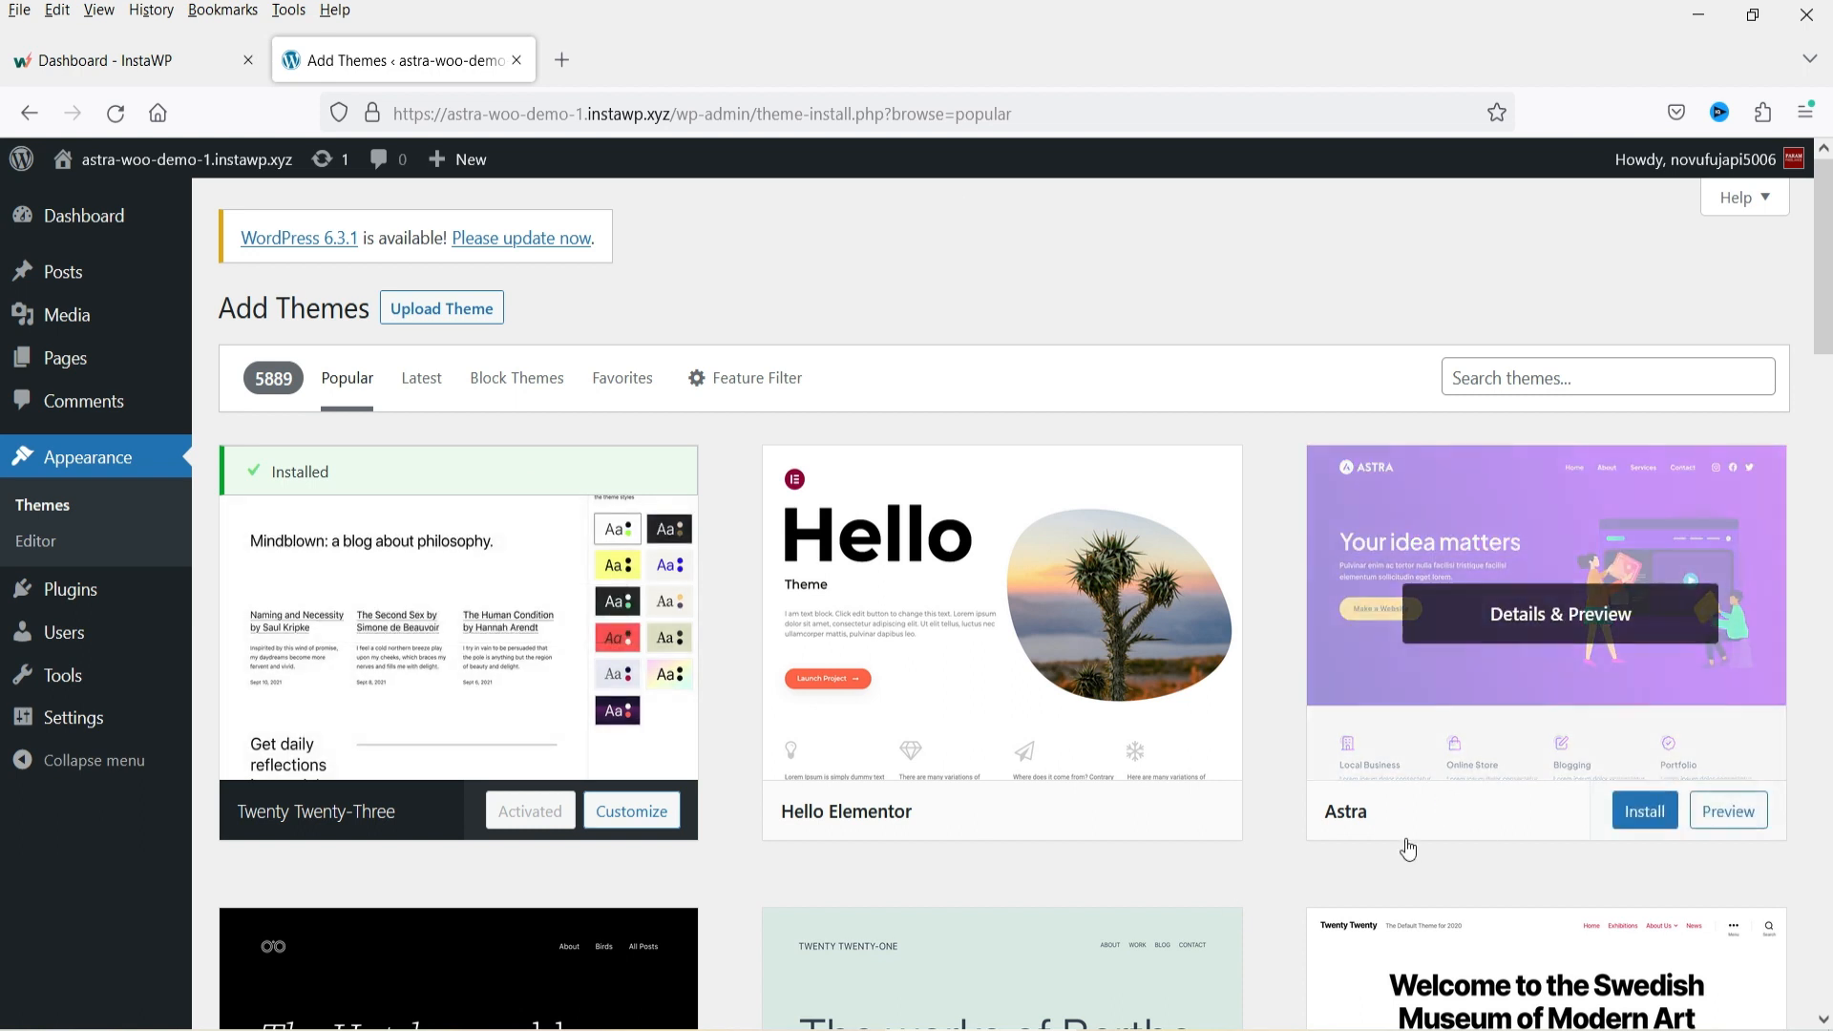
{"action": "left_click", "coordinate": [1517, 382]}
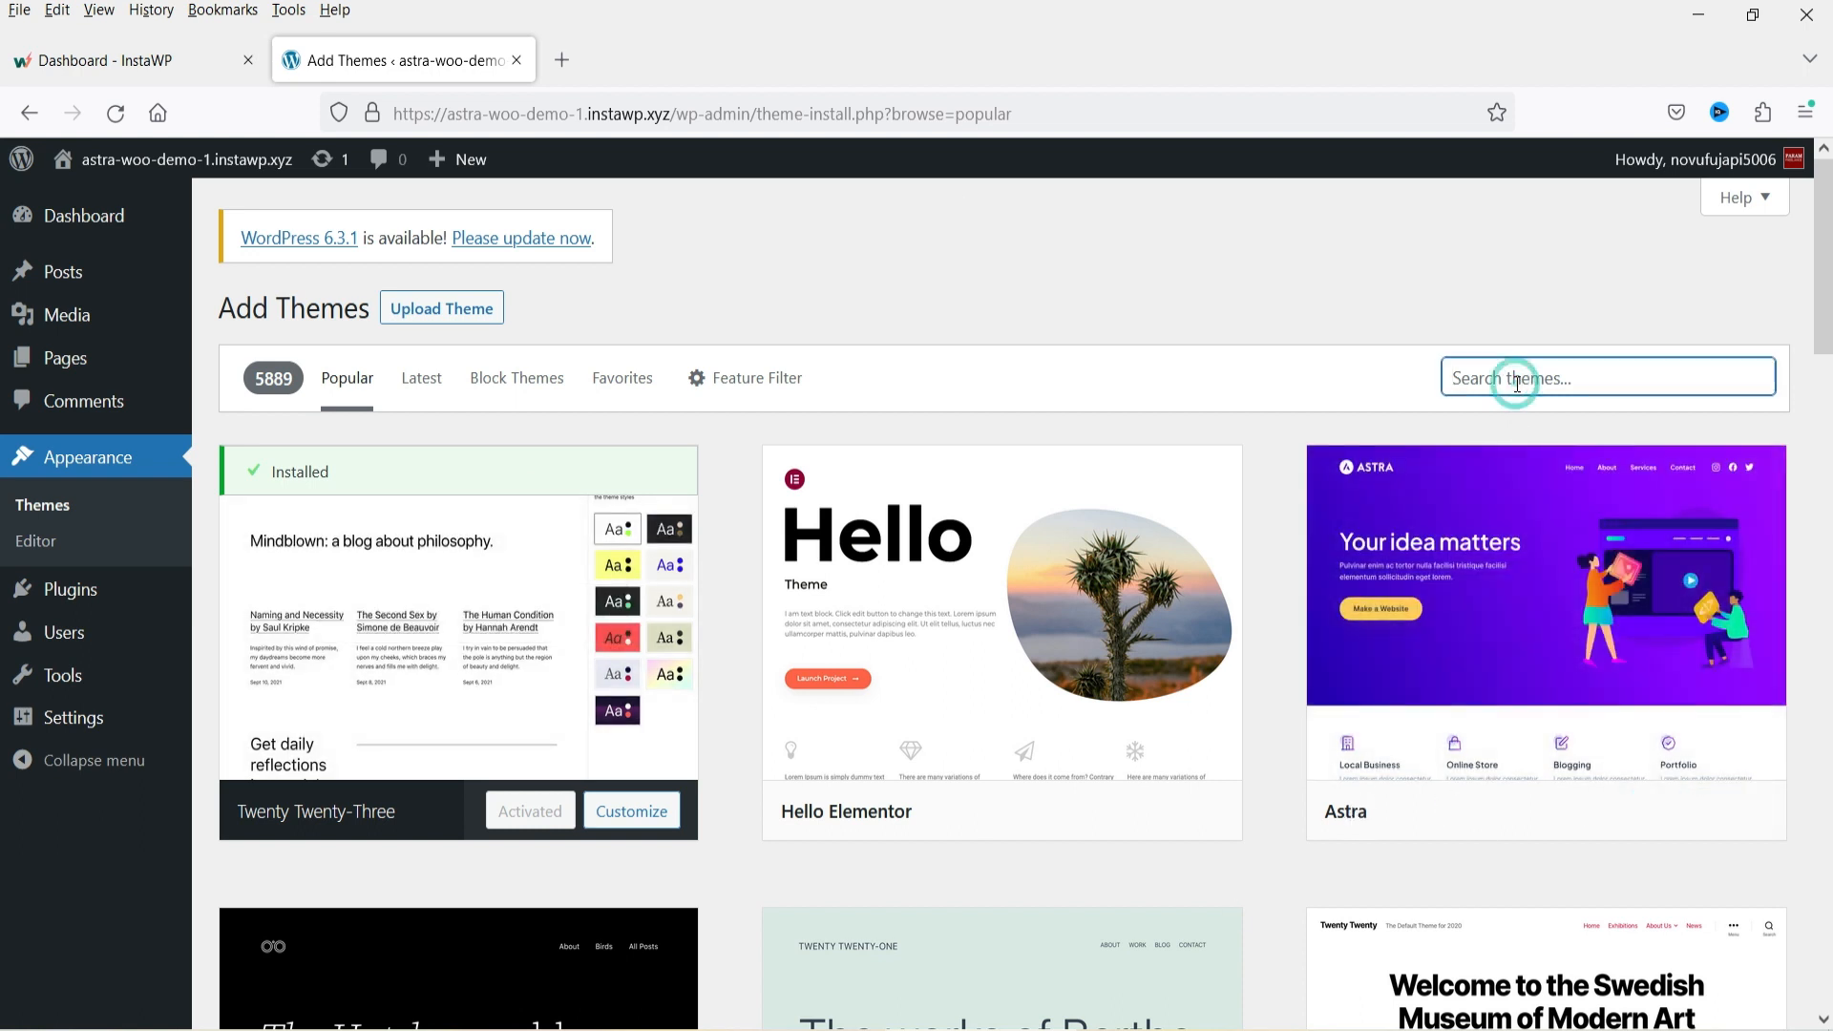
{"action": "mouse_move", "coordinate": [1449, 537]}
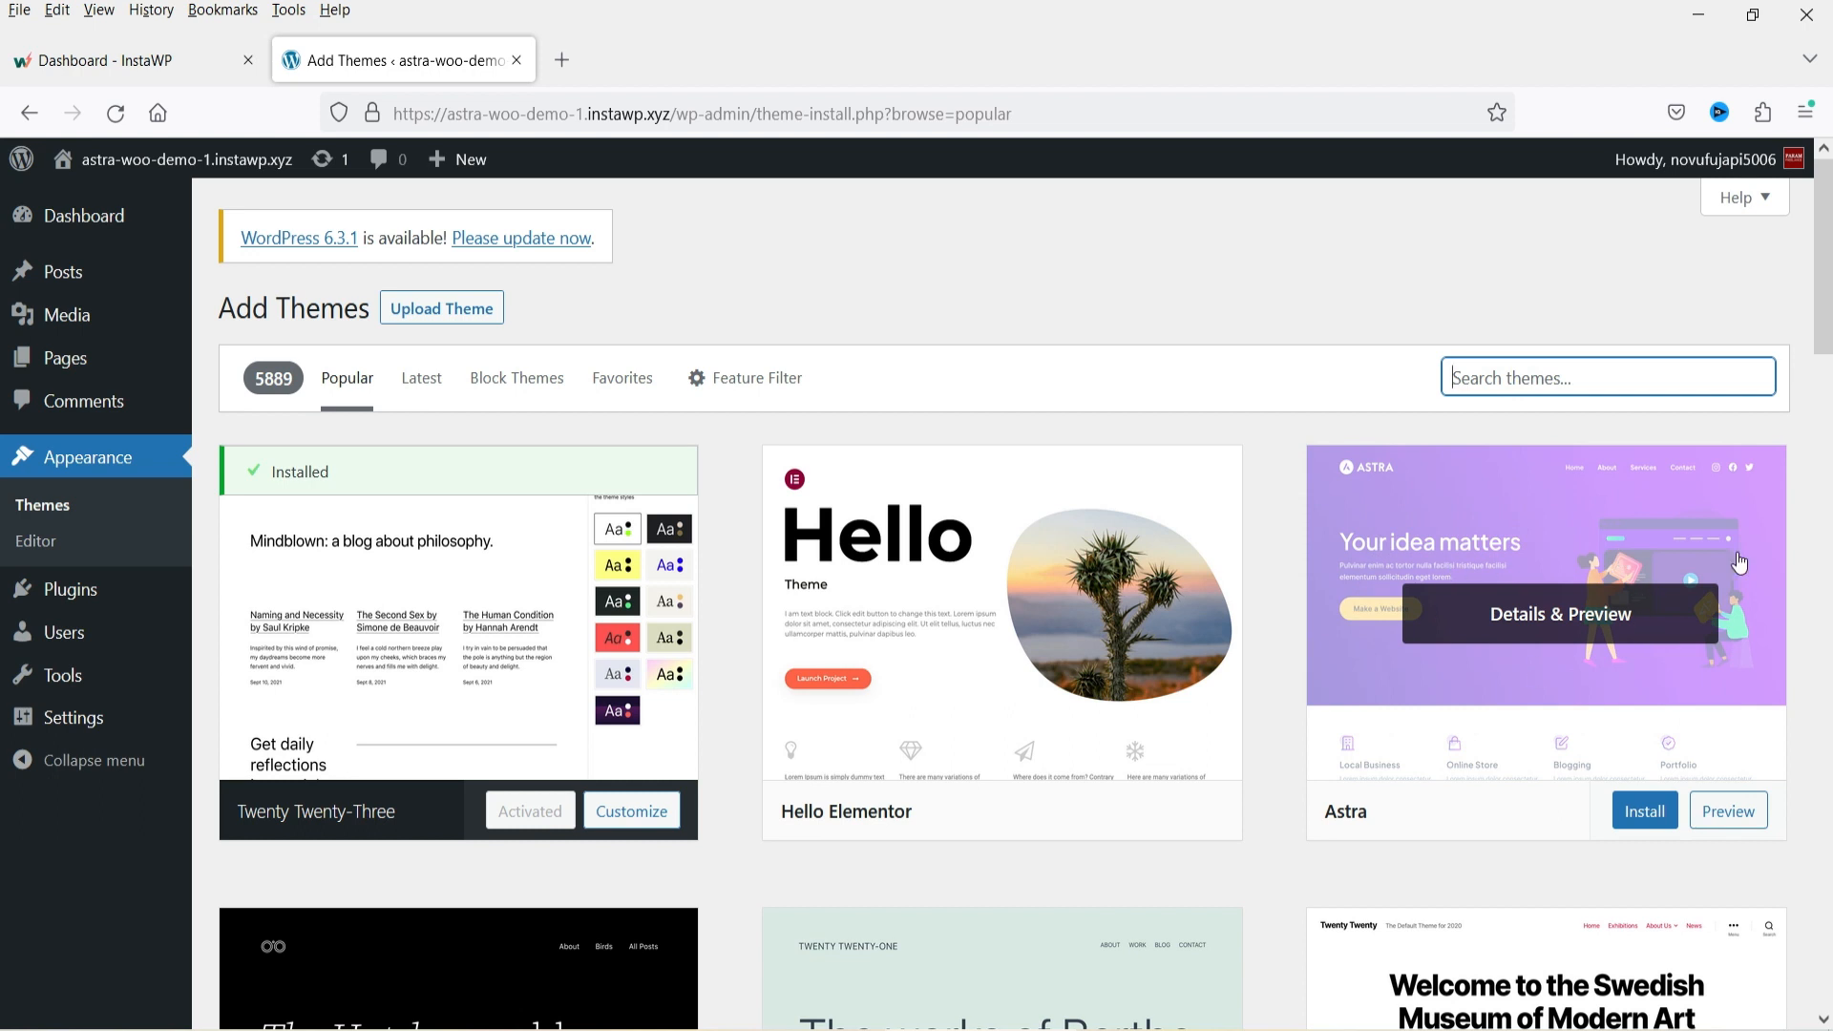
{"action": "left_click", "coordinate": [1642, 816]}
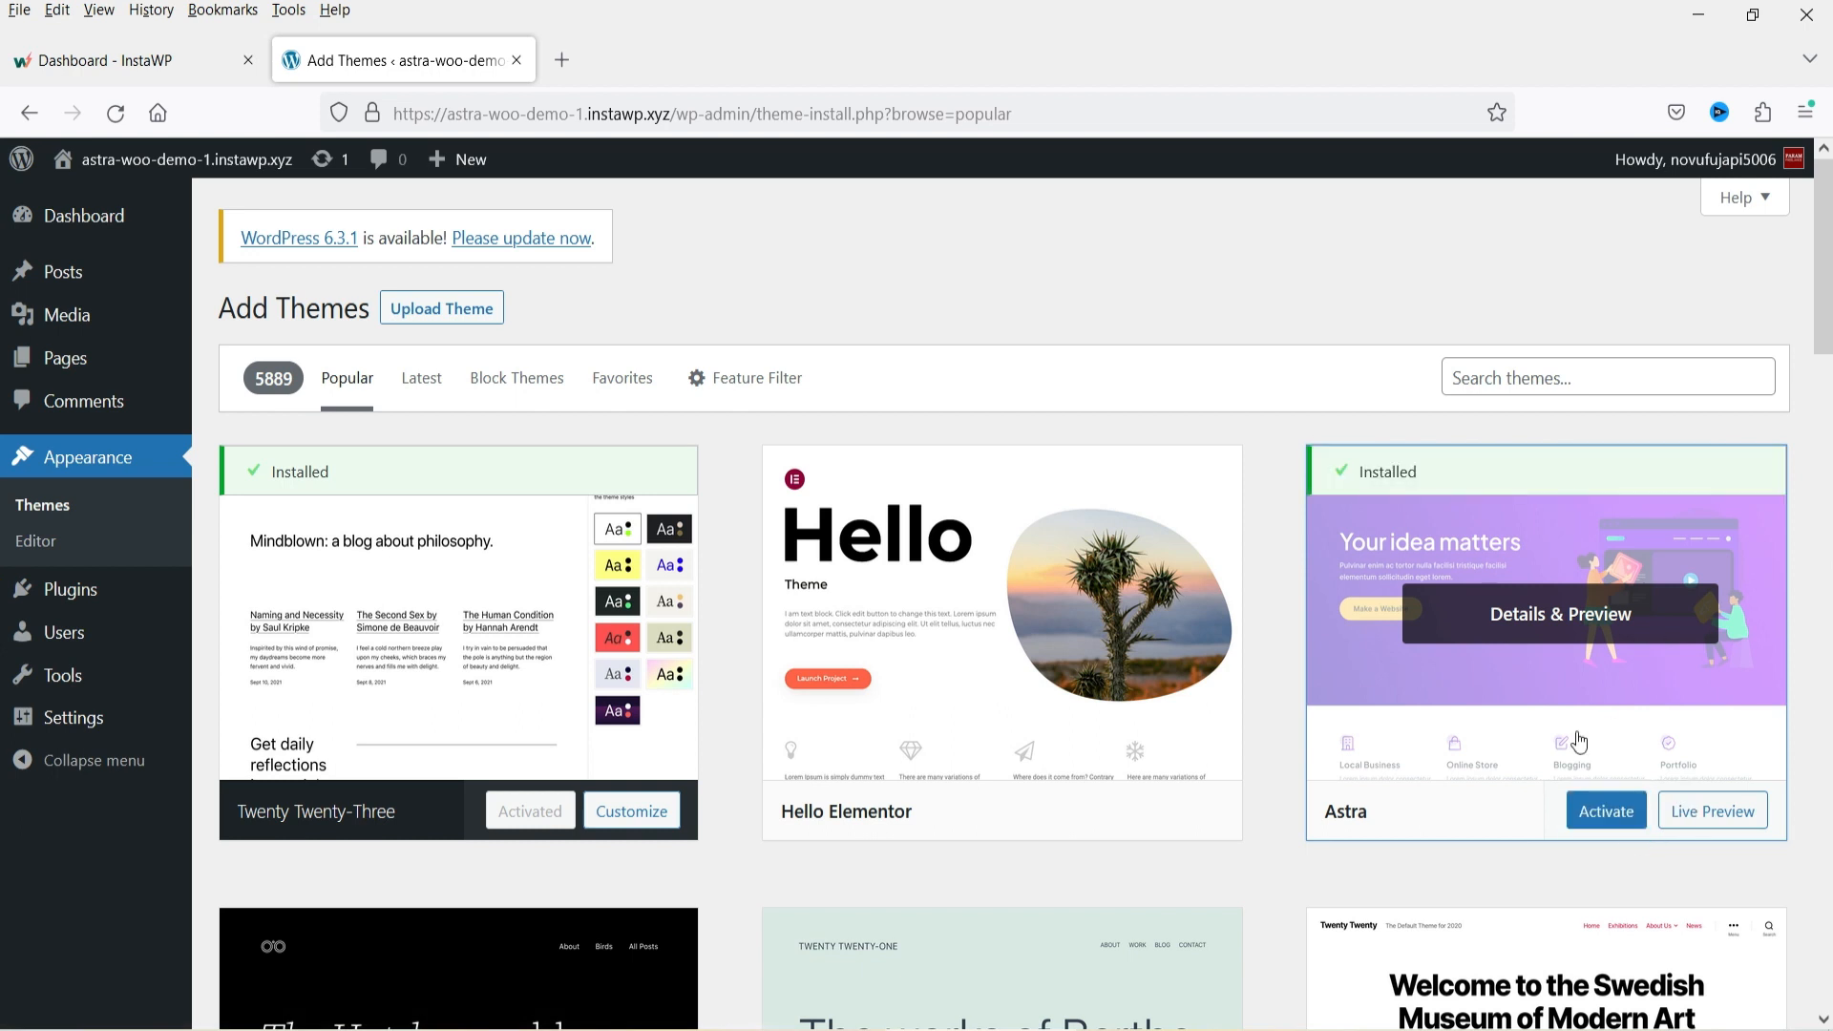
Activate the Astra theme and install its Starter Templates plugin.
{"action": "left_click", "coordinate": [1616, 821]}
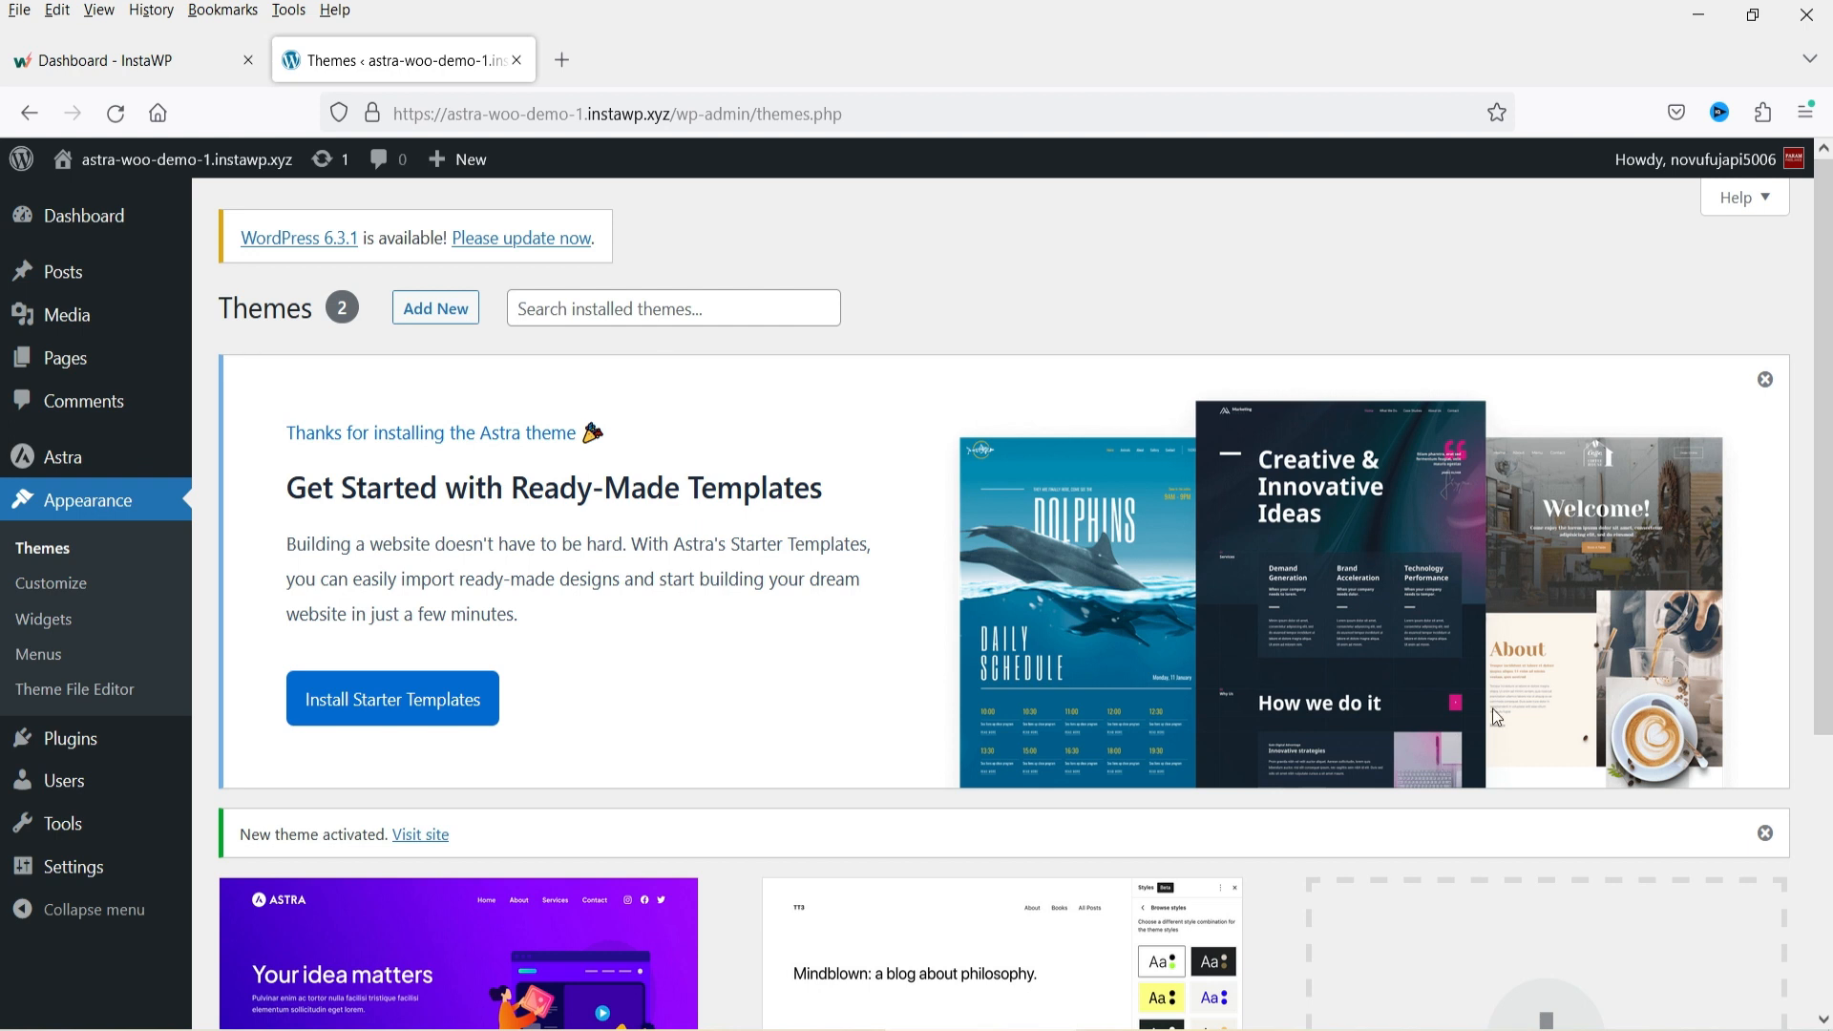
{"action": "scroll", "coordinate": [1496, 717], "scroll_direction": "down", "scroll_amount": 5}
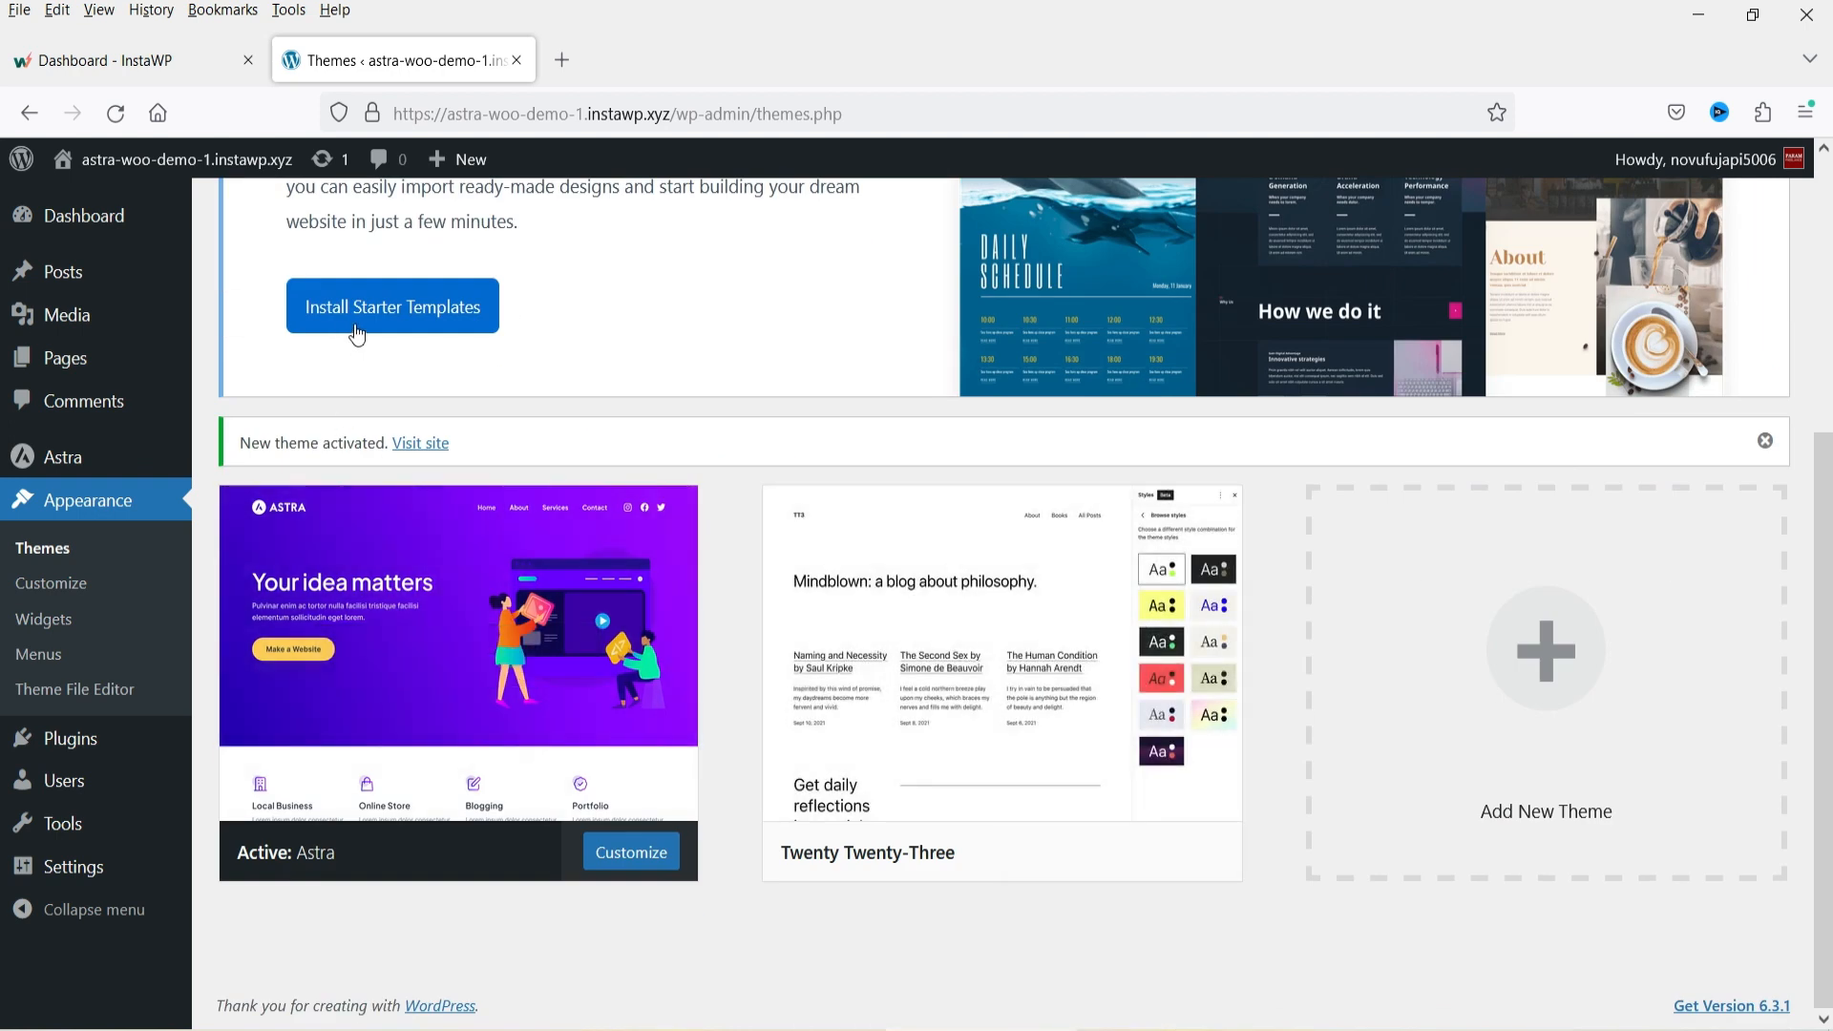
{"action": "left_click", "coordinate": [358, 334]}
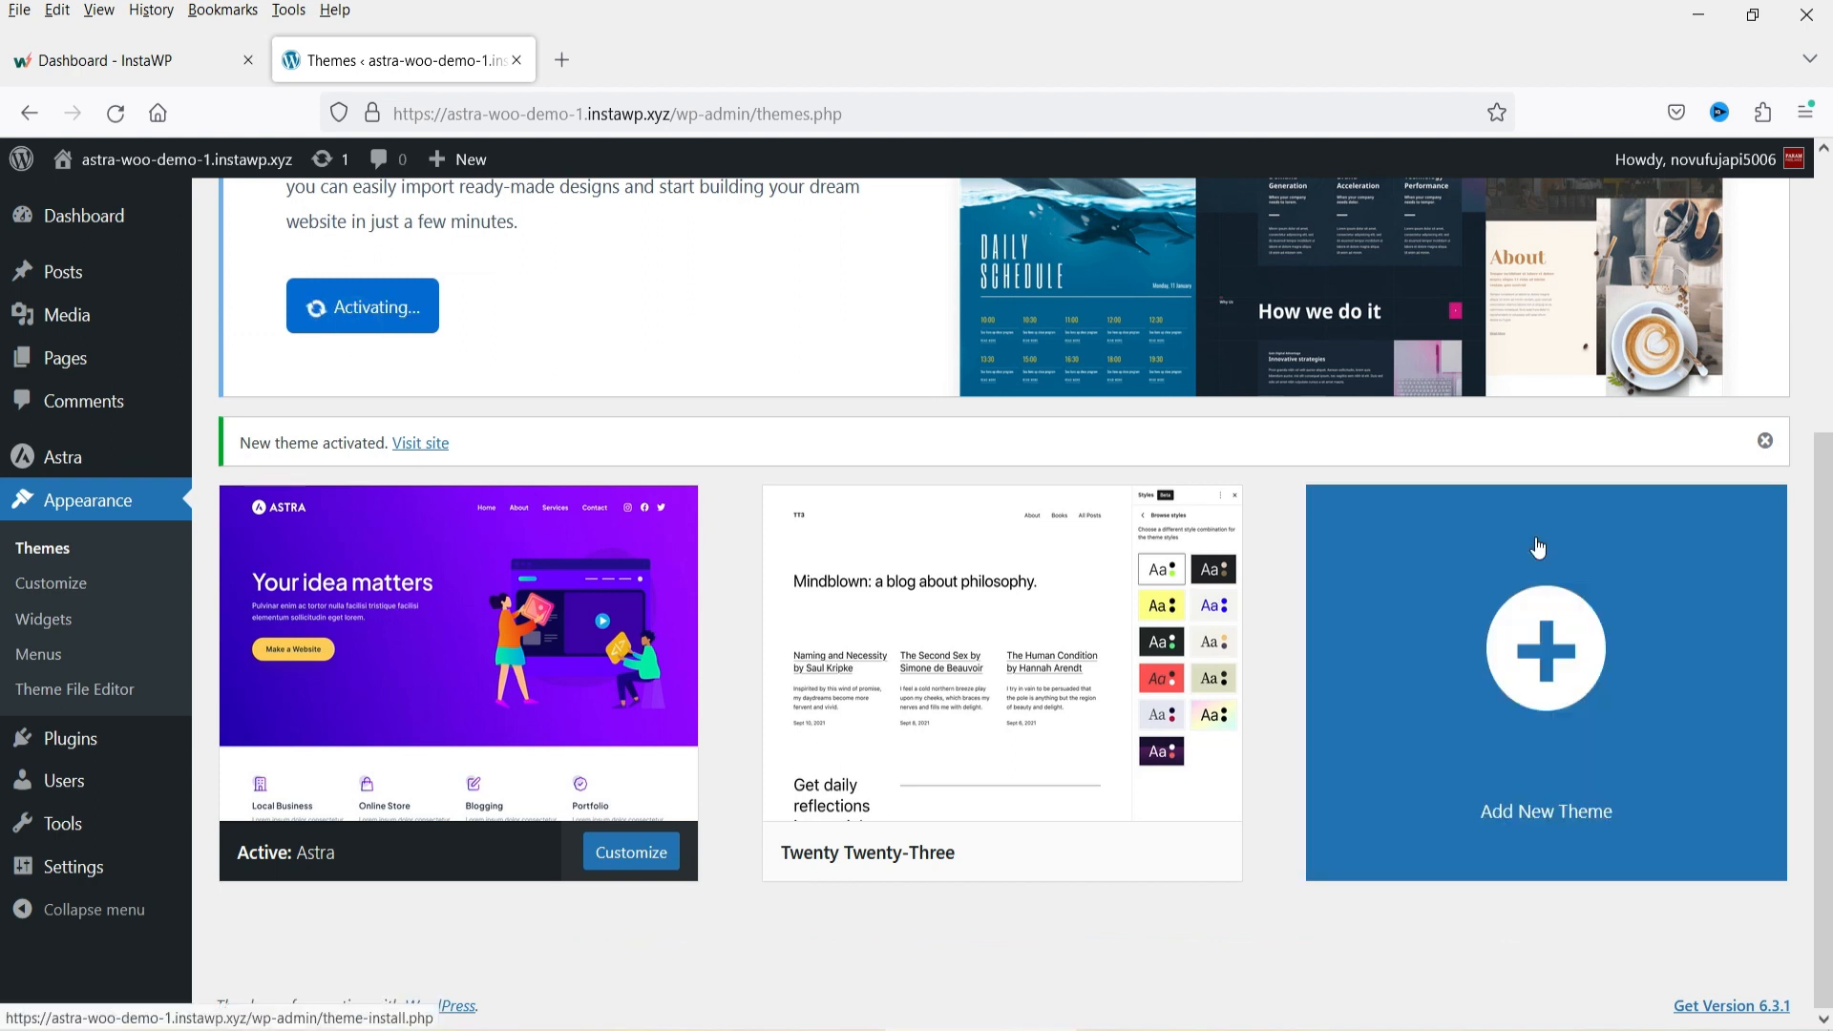
{"action": "scroll", "coordinate": [1535, 536], "scroll_direction": "up", "scroll_amount": 3}
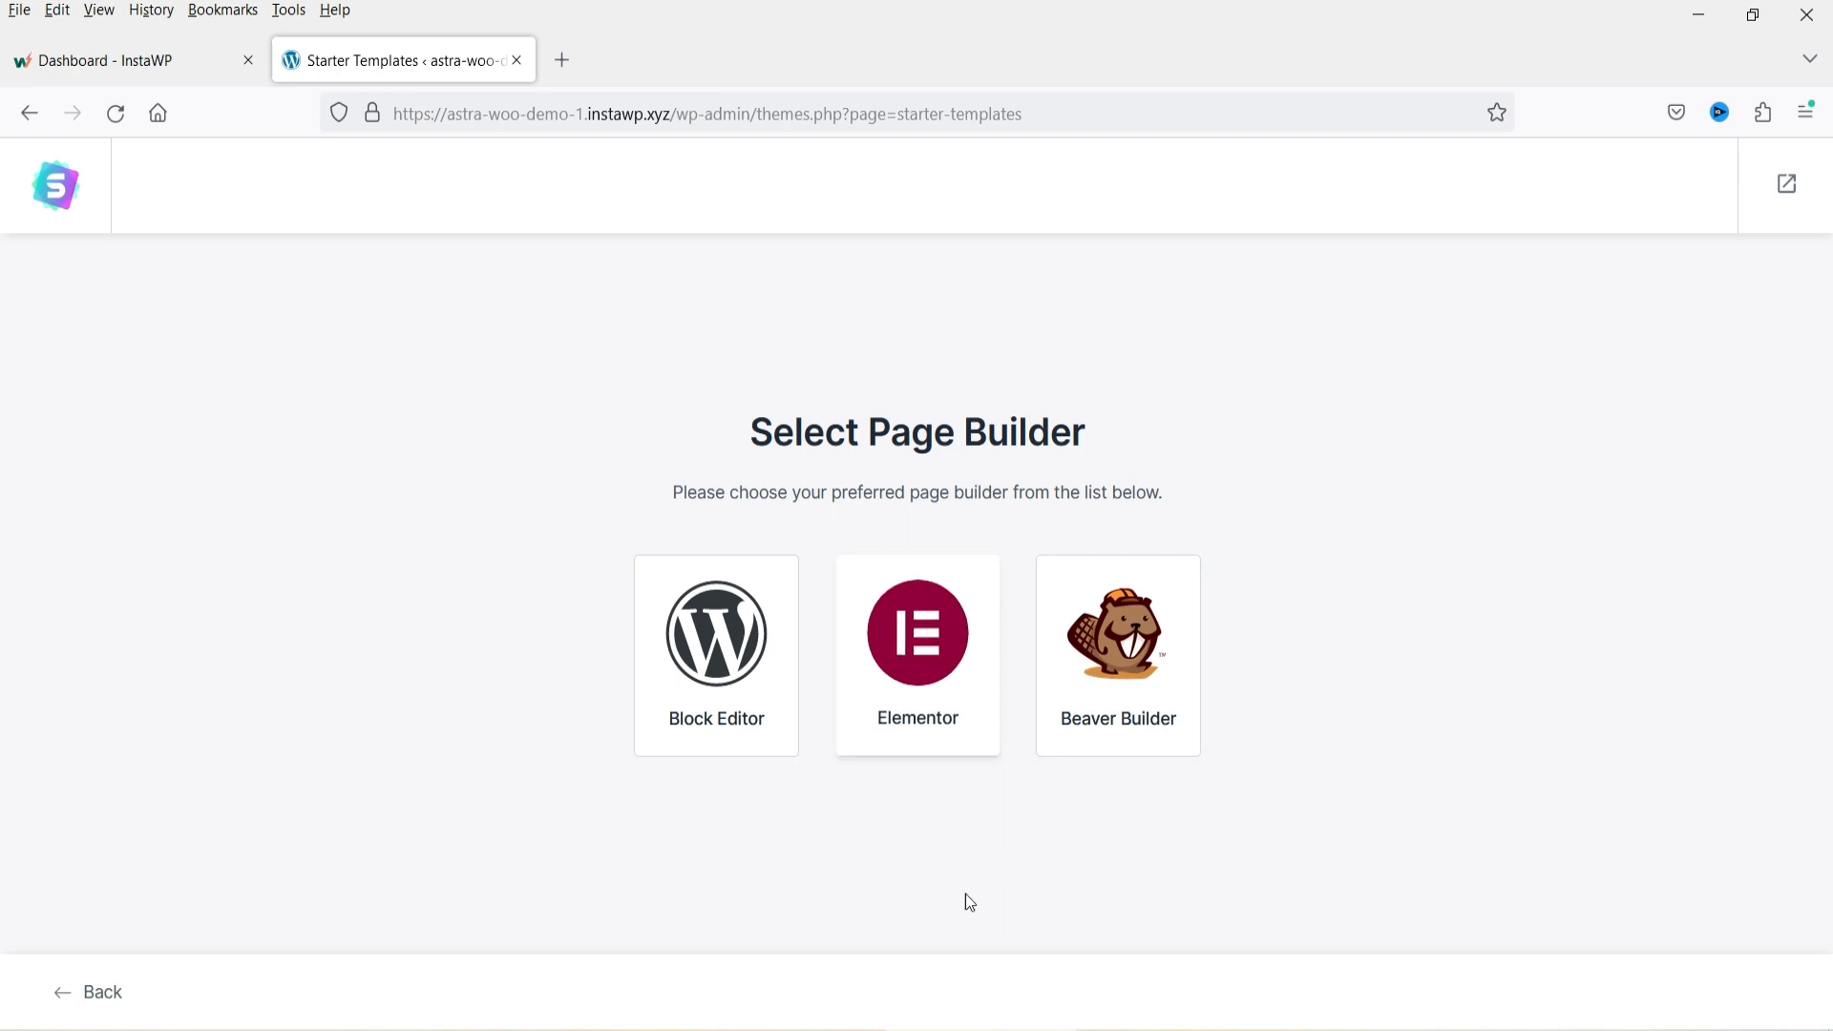
Choose Elementor as the page builder for the starter templates.
{"action": "left_click", "coordinate": [929, 684]}
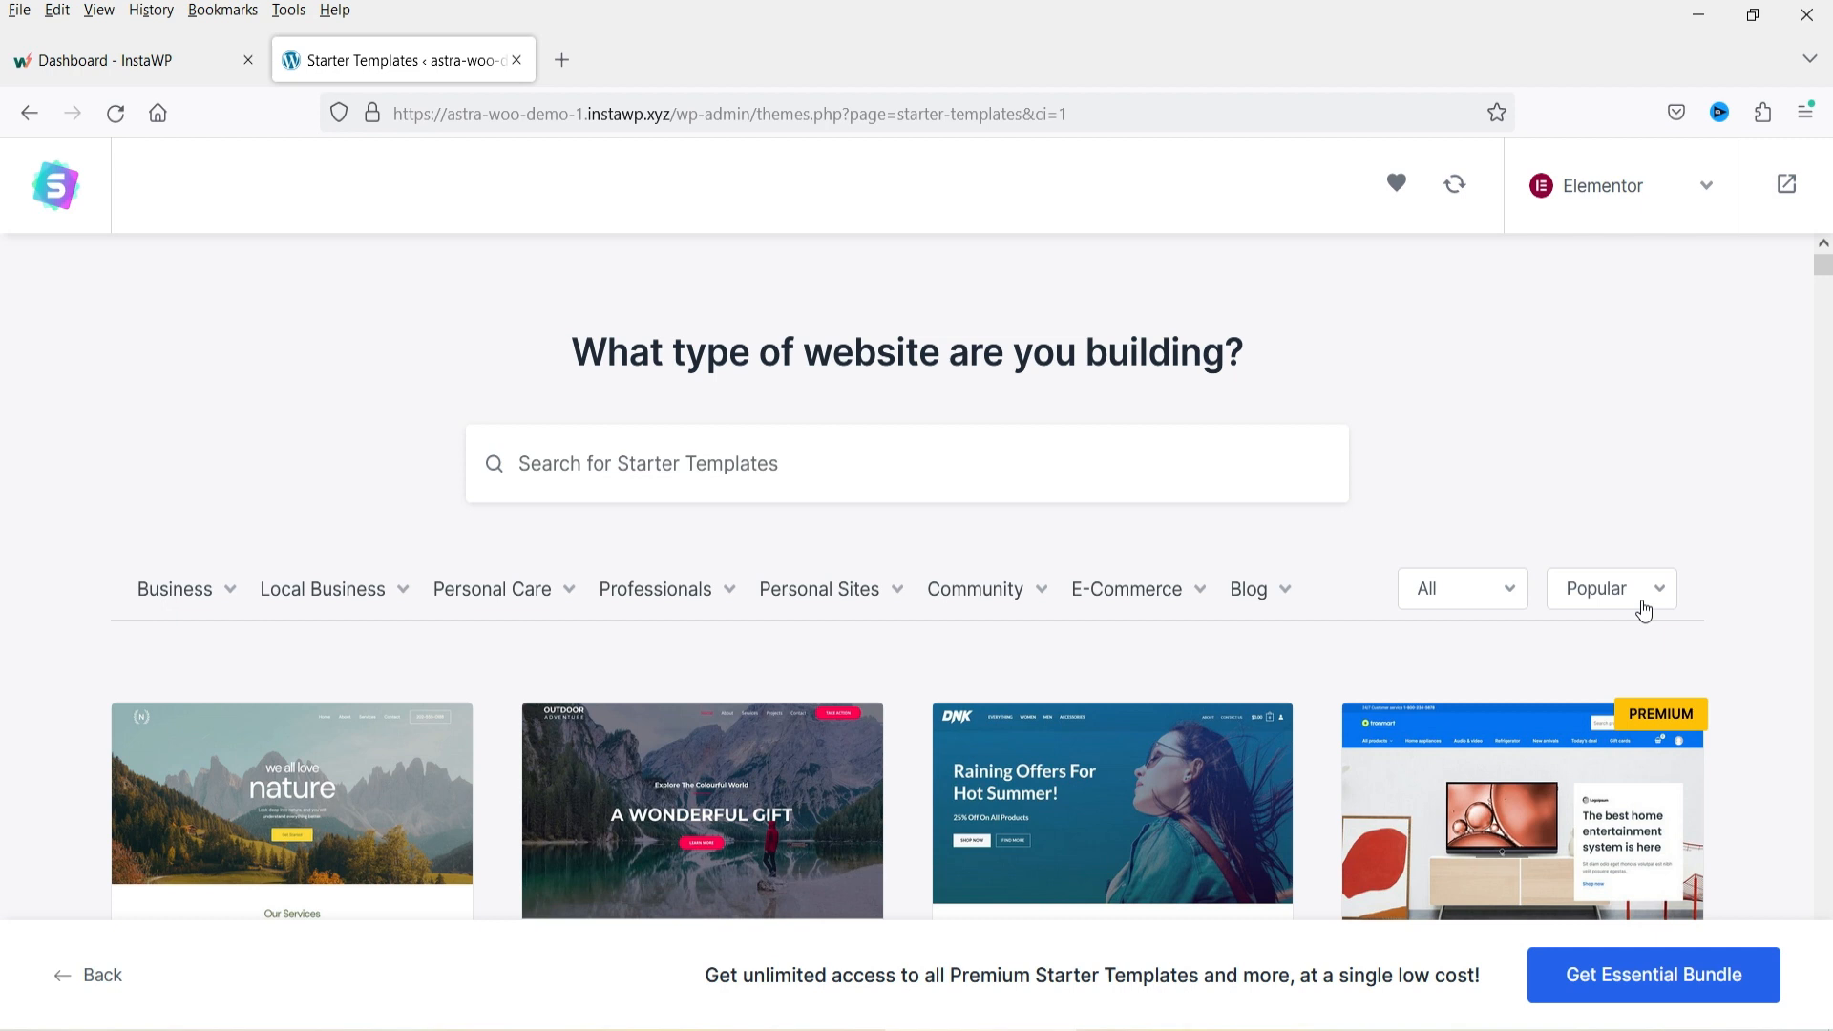
{"action": "left_click", "coordinate": [1715, 187]}
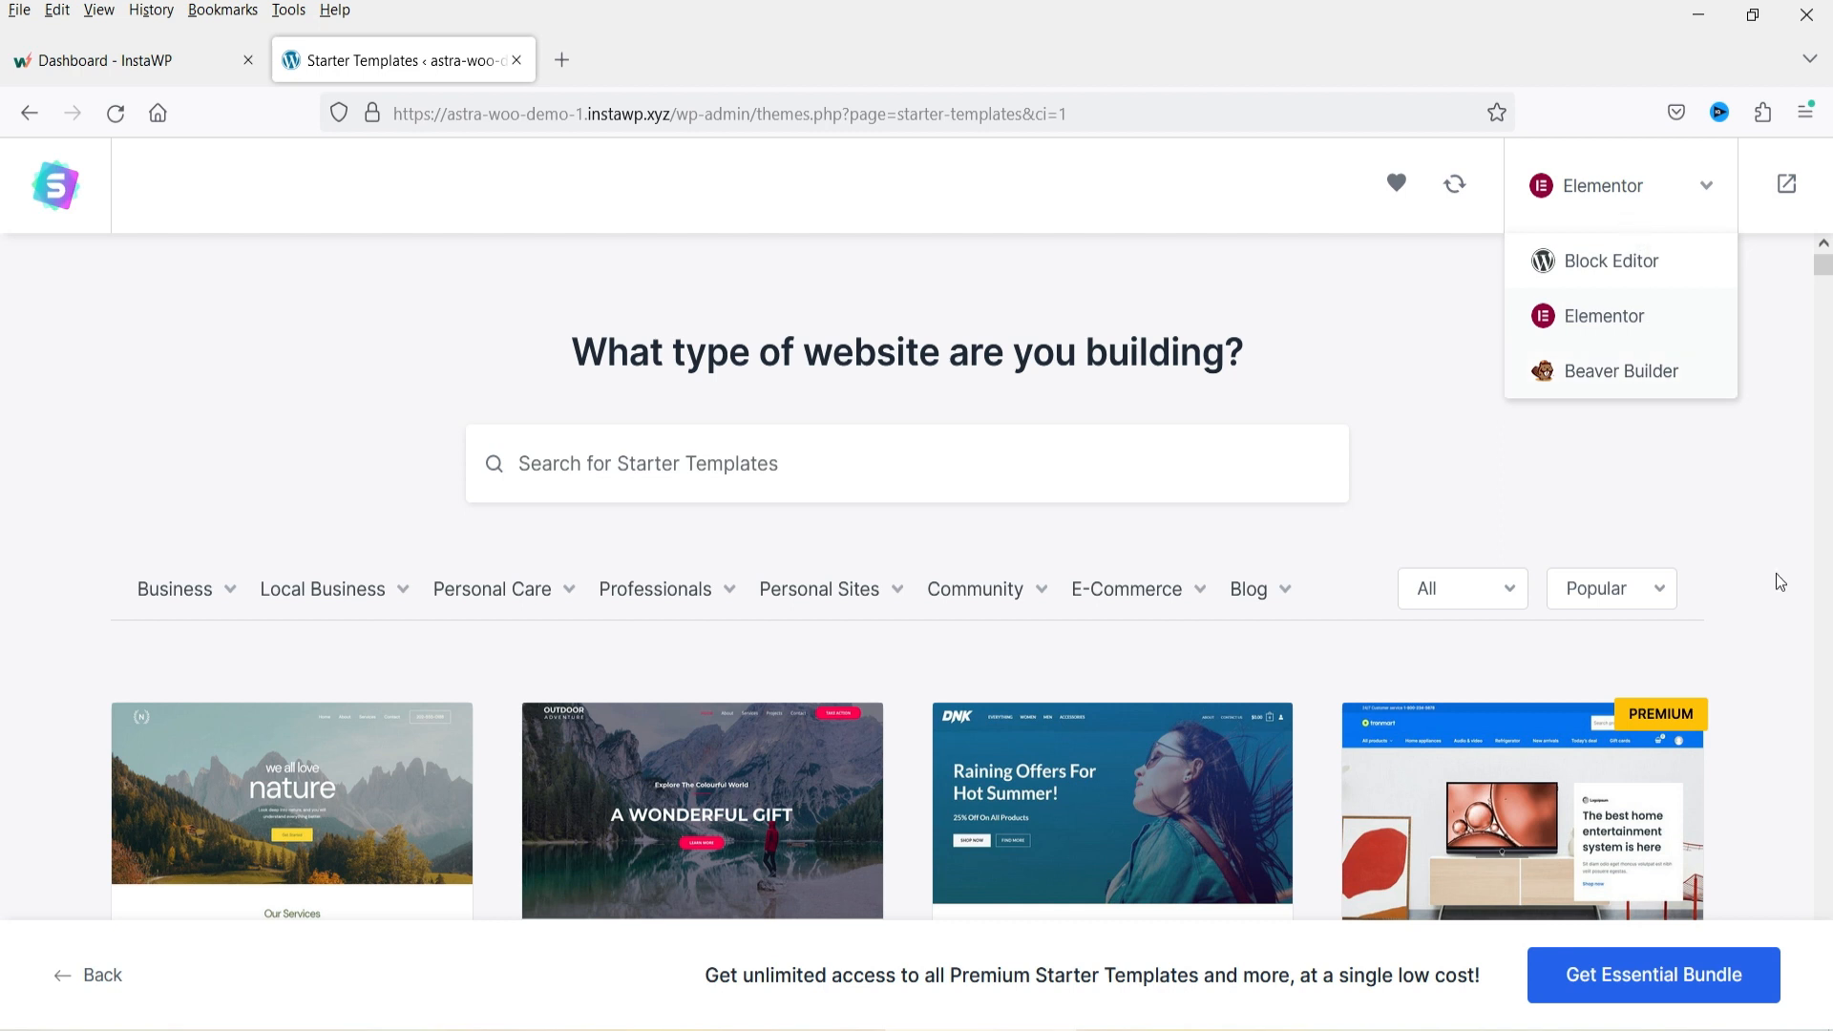
{"action": "left_click", "coordinate": [1608, 317]}
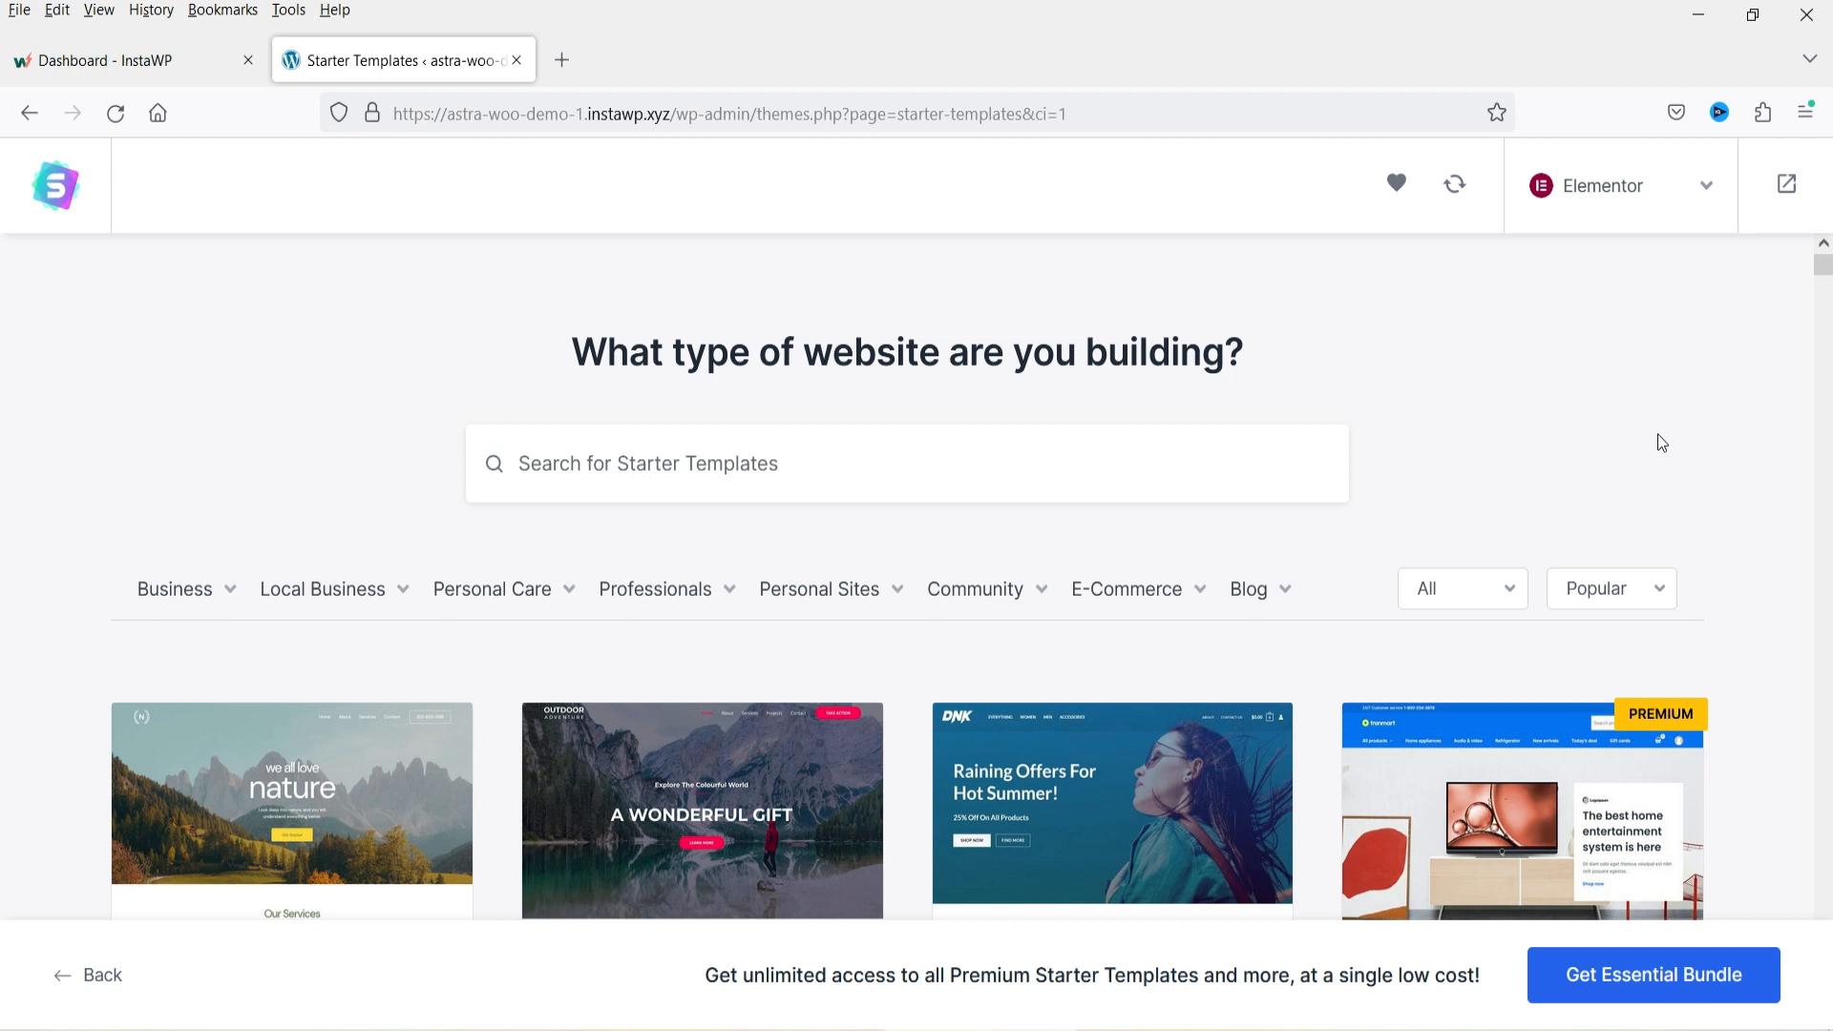
{"action": "scroll", "coordinate": [1658, 409], "scroll_direction": "down", "scroll_amount": 3}
{"action": "scroll", "coordinate": [1180, 603], "scroll_direction": "up", "scroll_amount": 3}
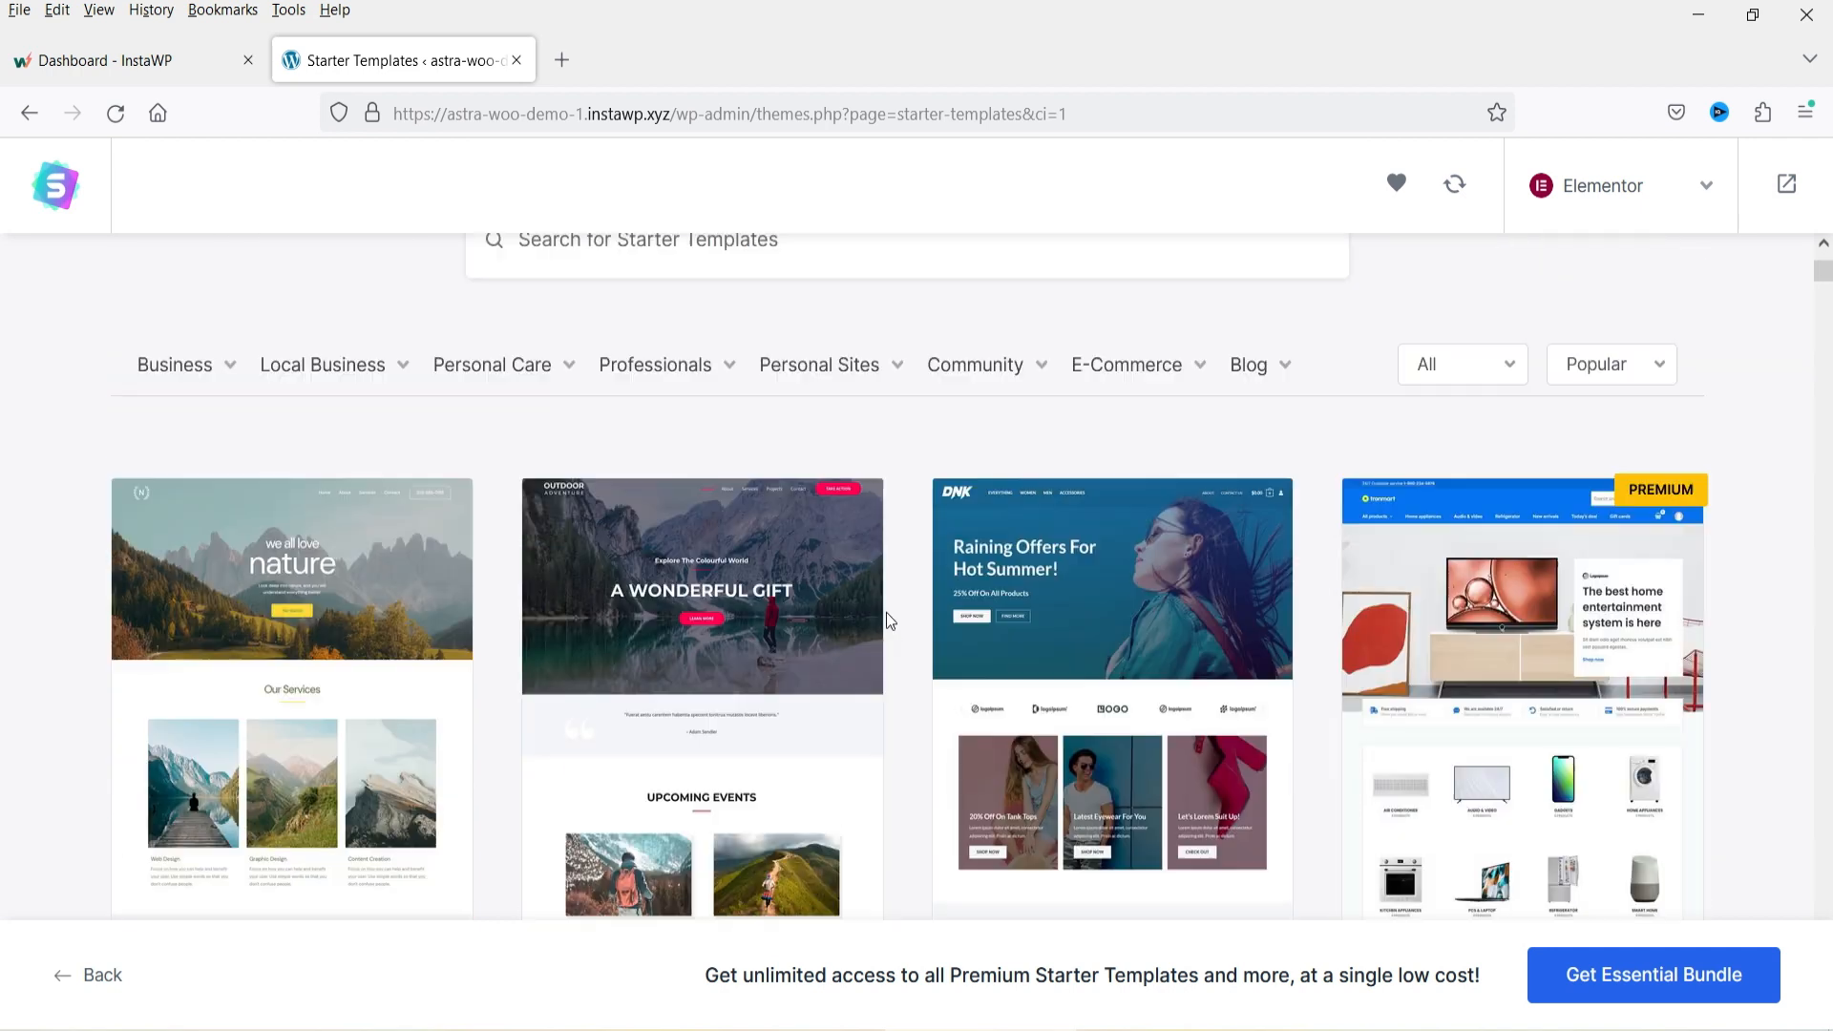
Filter the starter templates by the Online Shop category and browse the results.
{"action": "mouse_move", "coordinate": [1159, 613]}
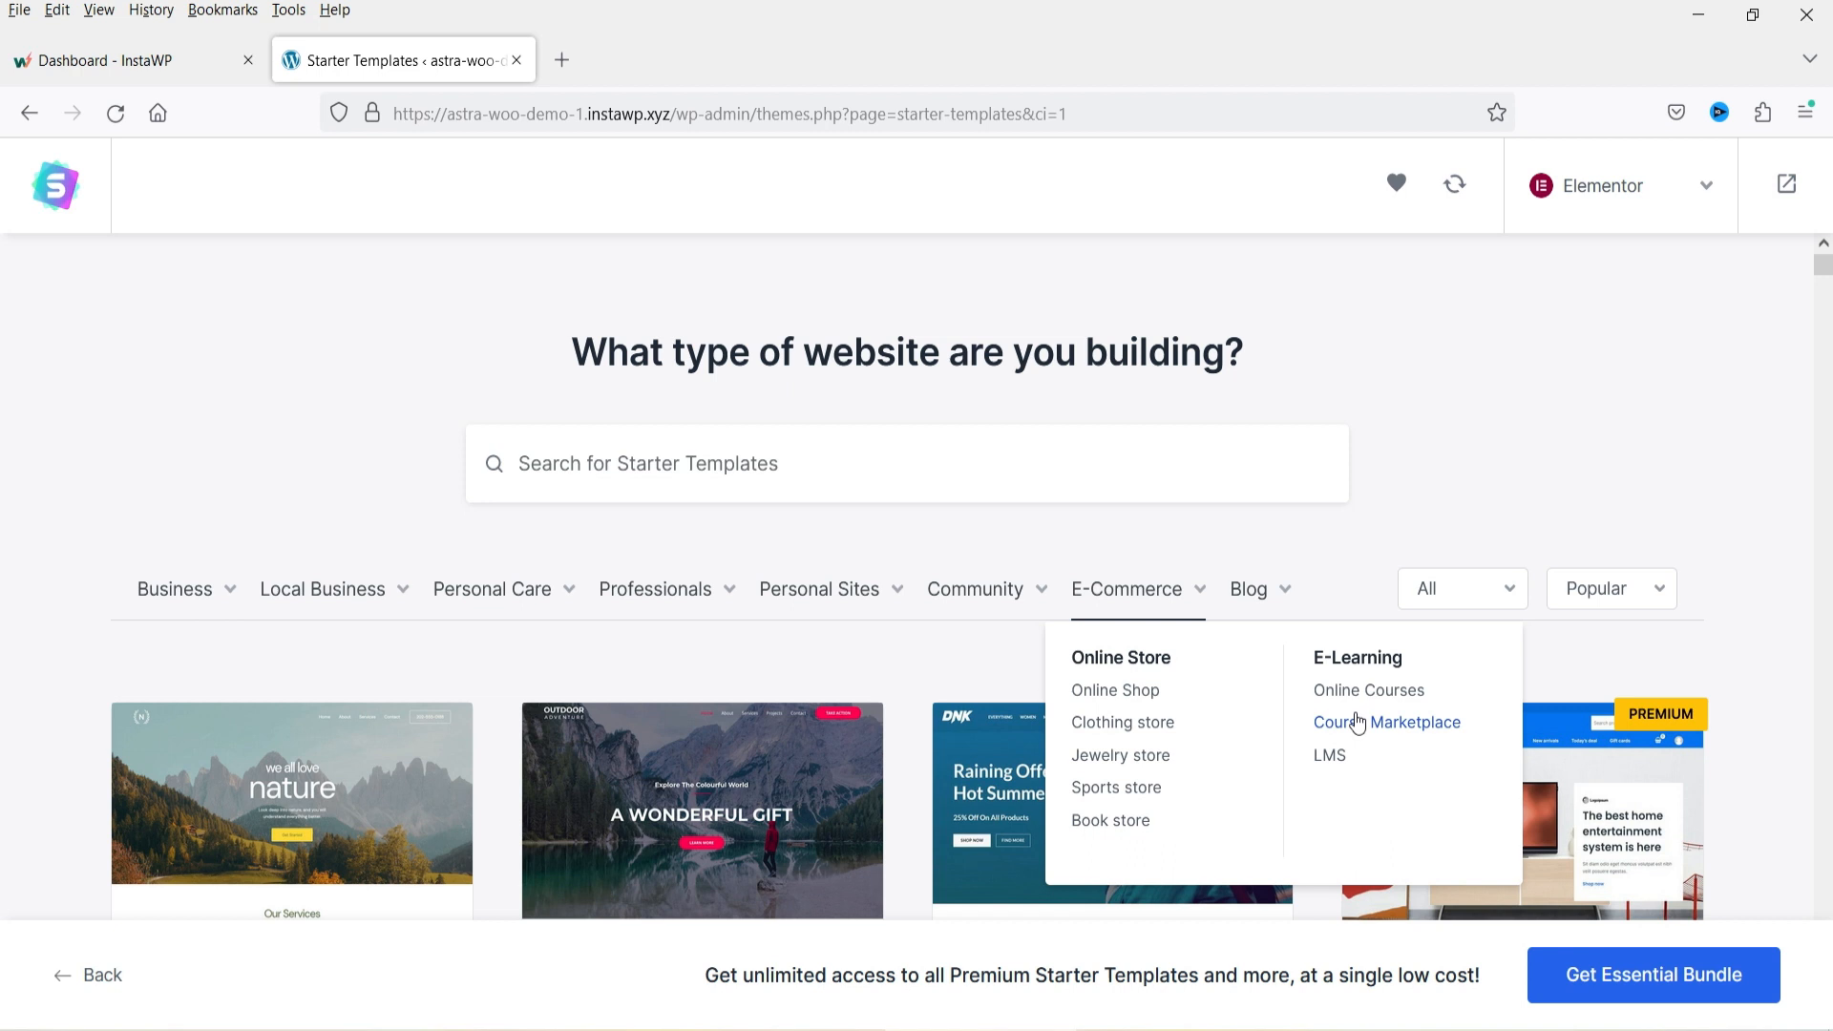
{"action": "left_click", "coordinate": [1124, 702]}
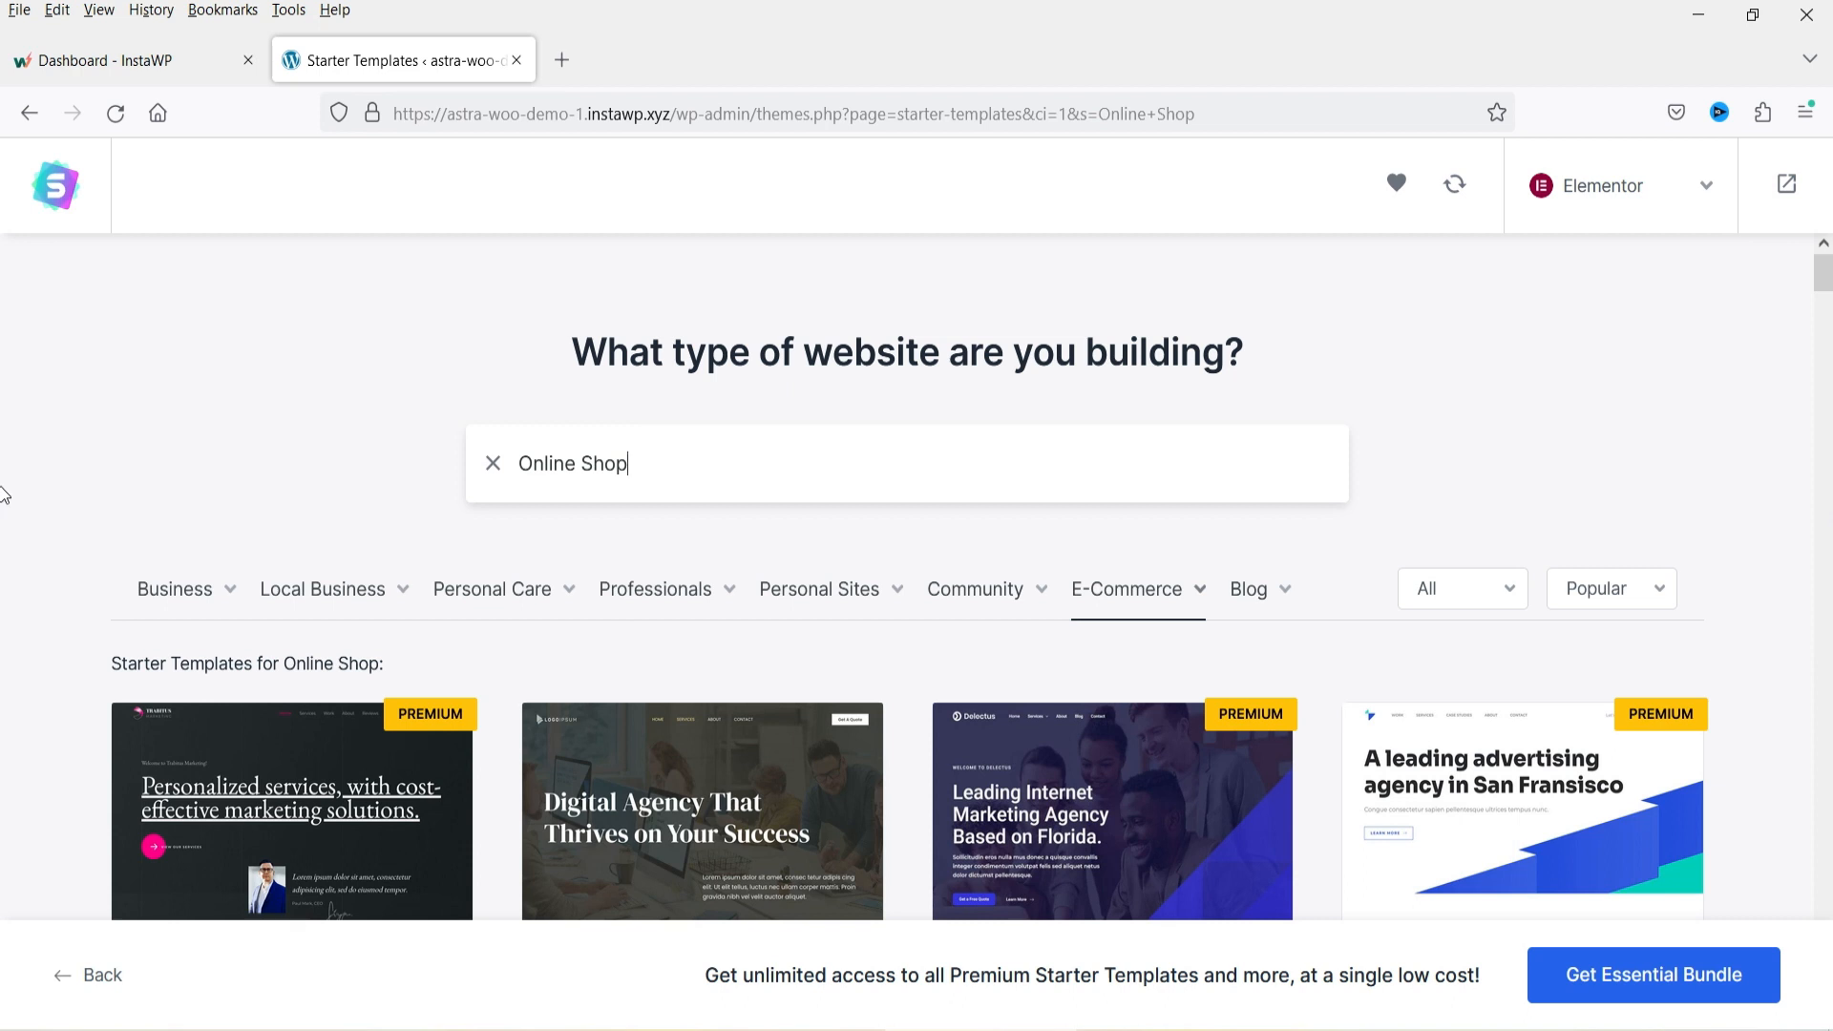
{"action": "scroll", "coordinate": [4, 494], "scroll_direction": "down", "scroll_amount": 2}
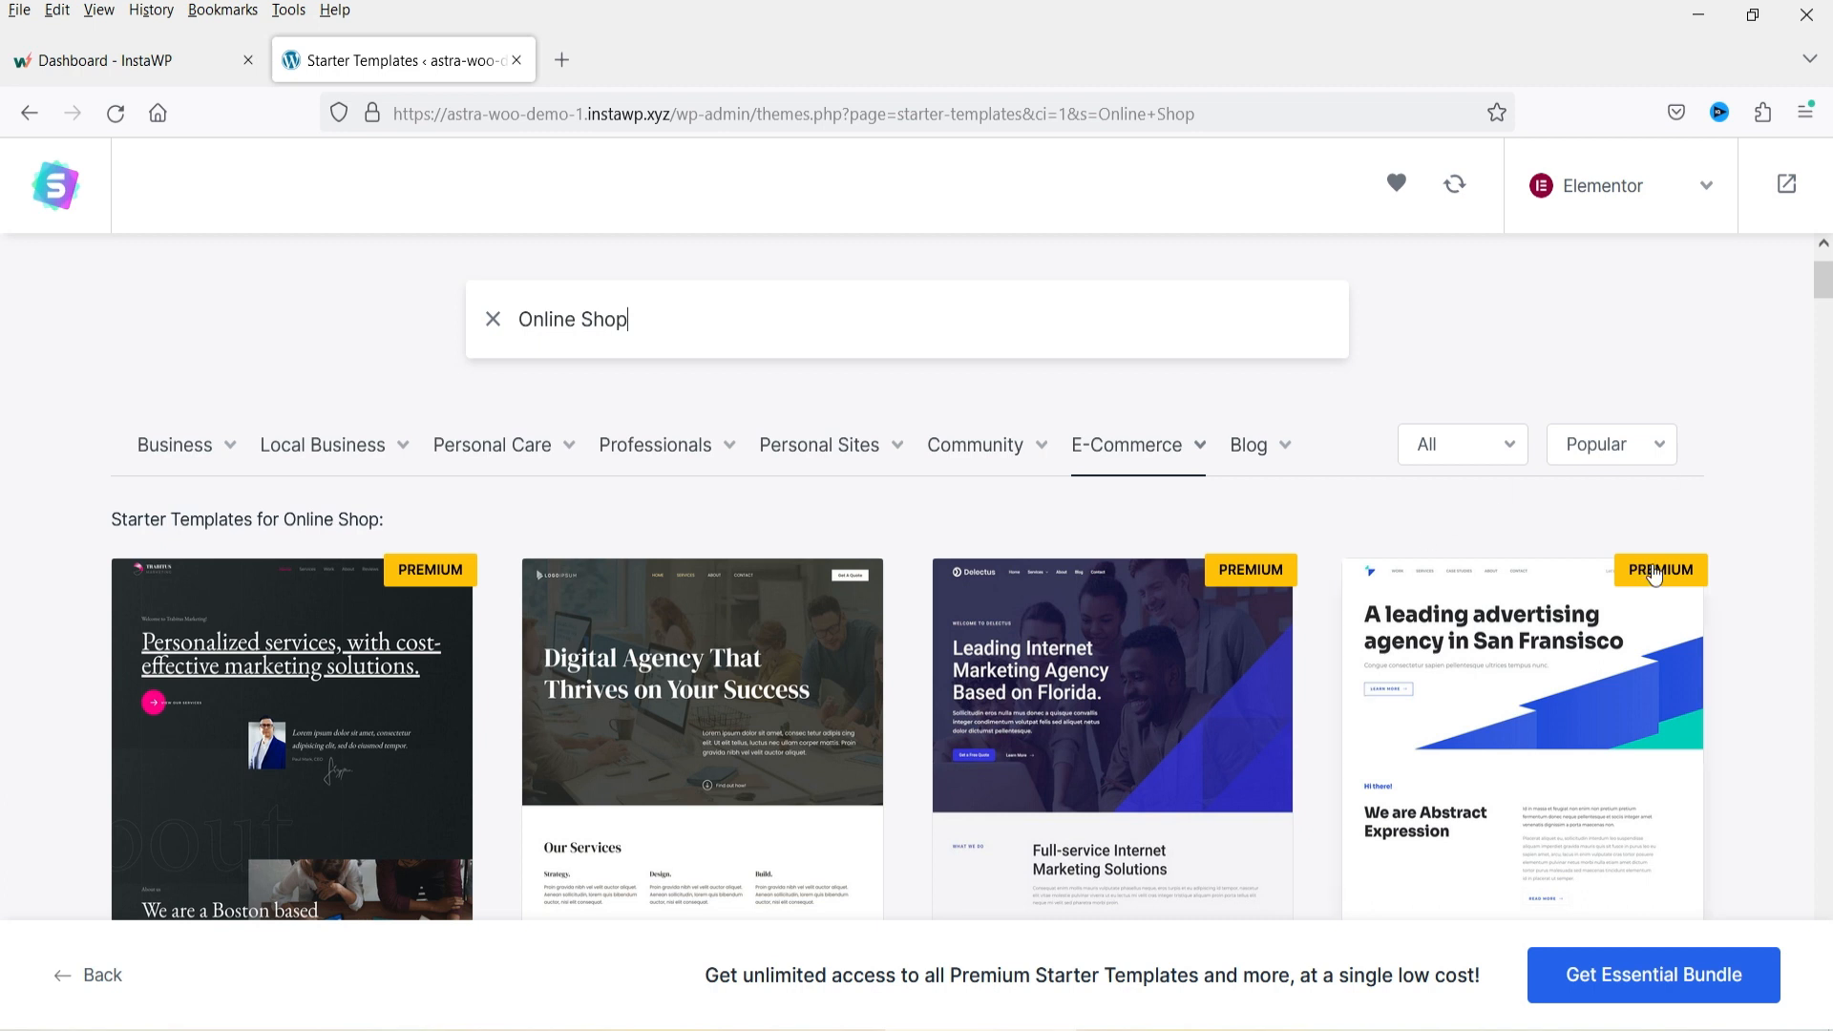
{"action": "scroll", "coordinate": [1778, 548], "scroll_direction": "down", "scroll_amount": 5}
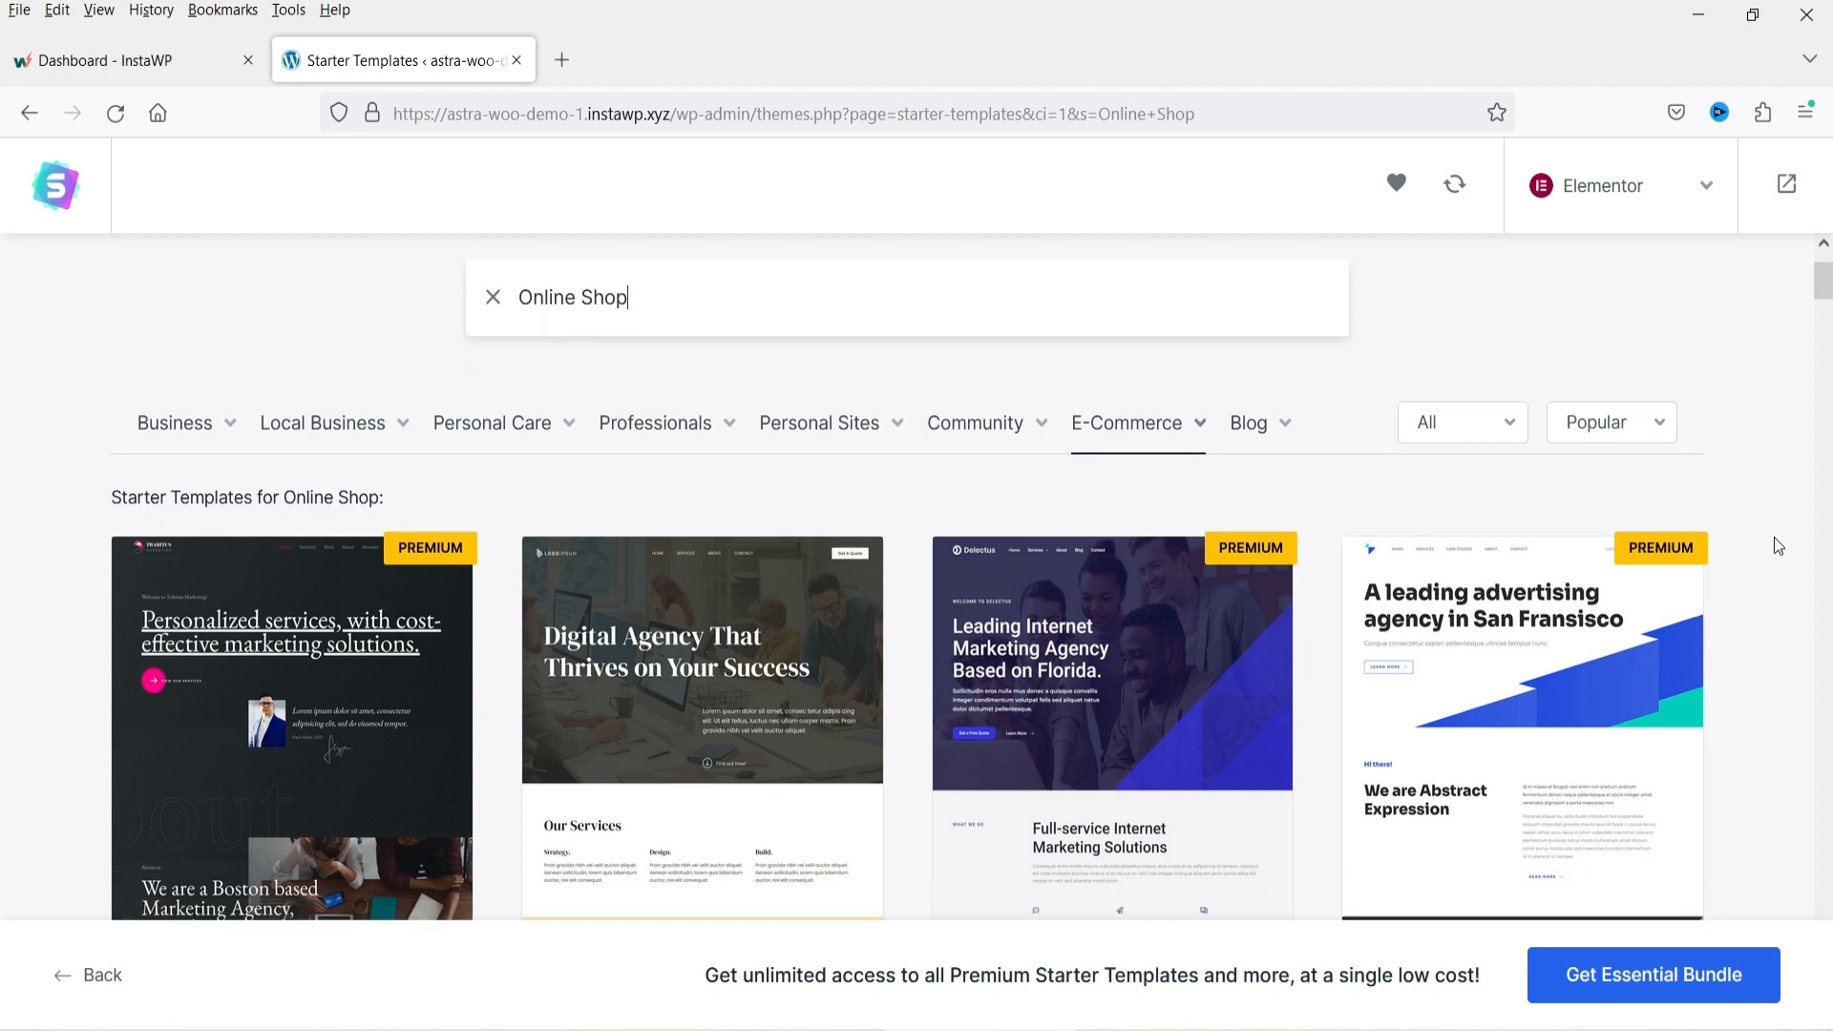
{"action": "scroll", "coordinate": [1777, 546], "scroll_direction": "down", "scroll_amount": 4}
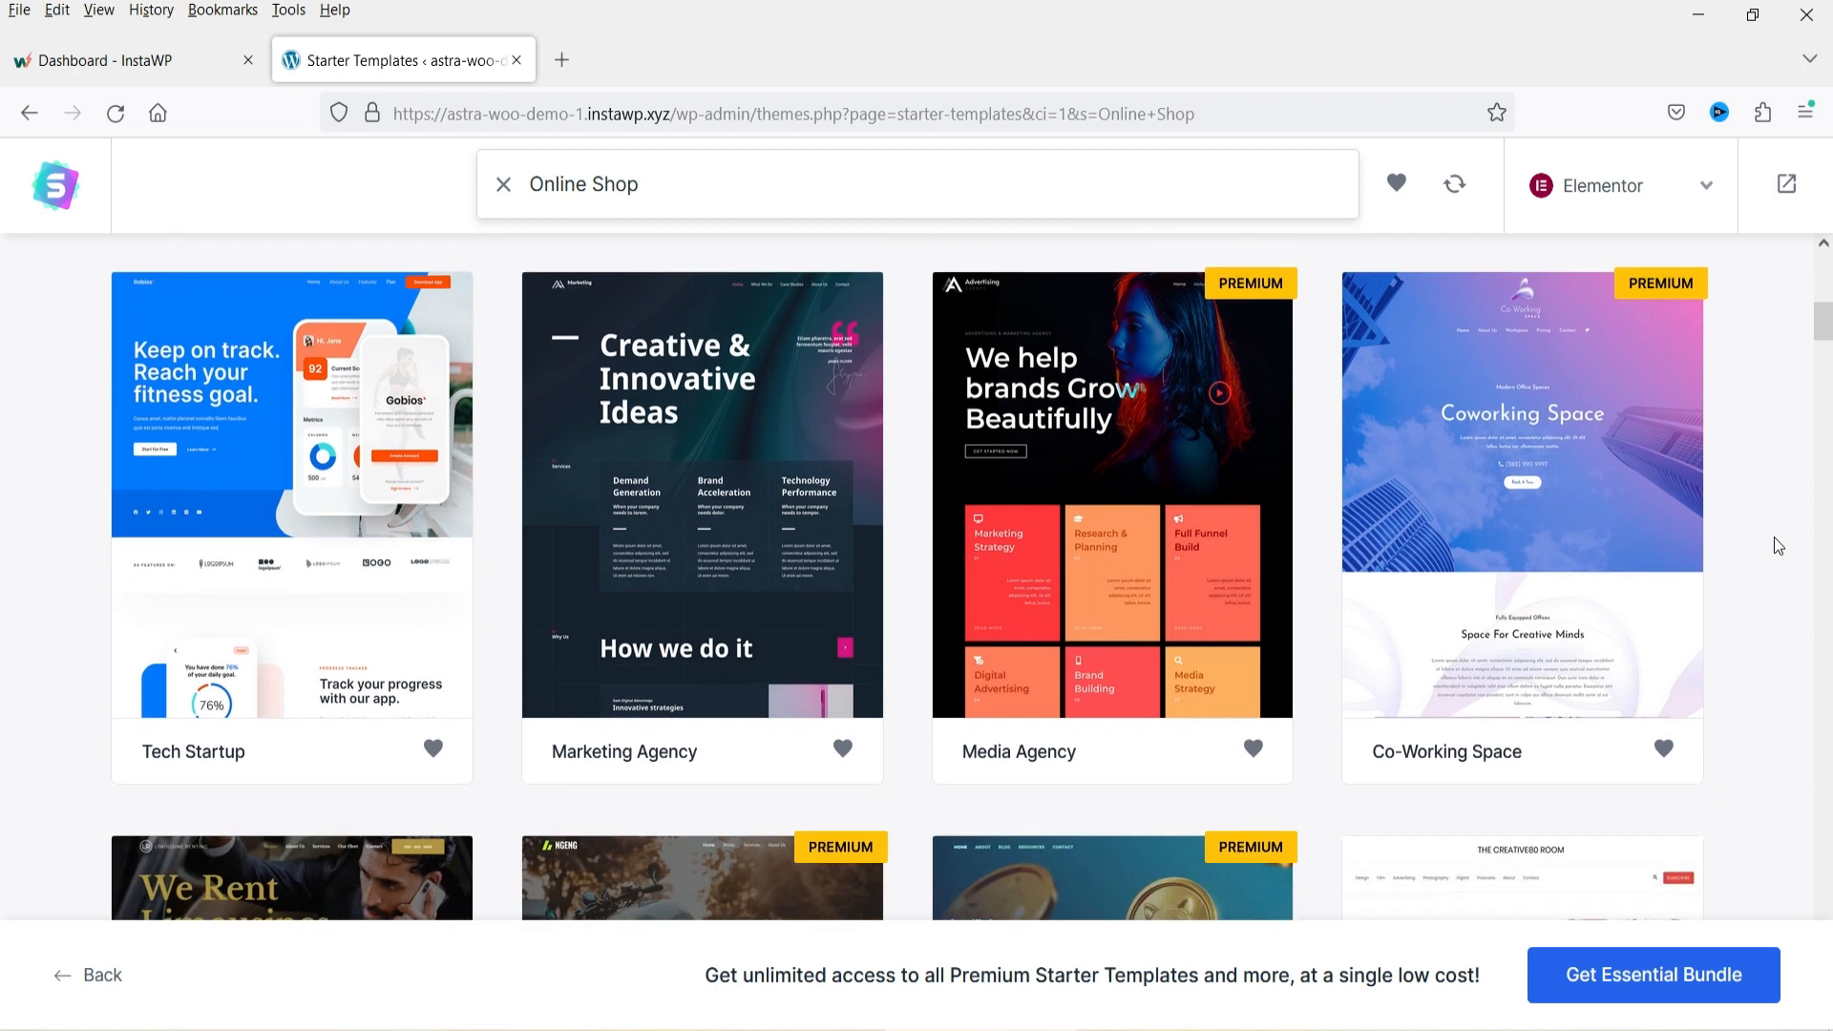
{"action": "scroll", "coordinate": [1546, 487], "scroll_direction": "down", "scroll_amount": 3}
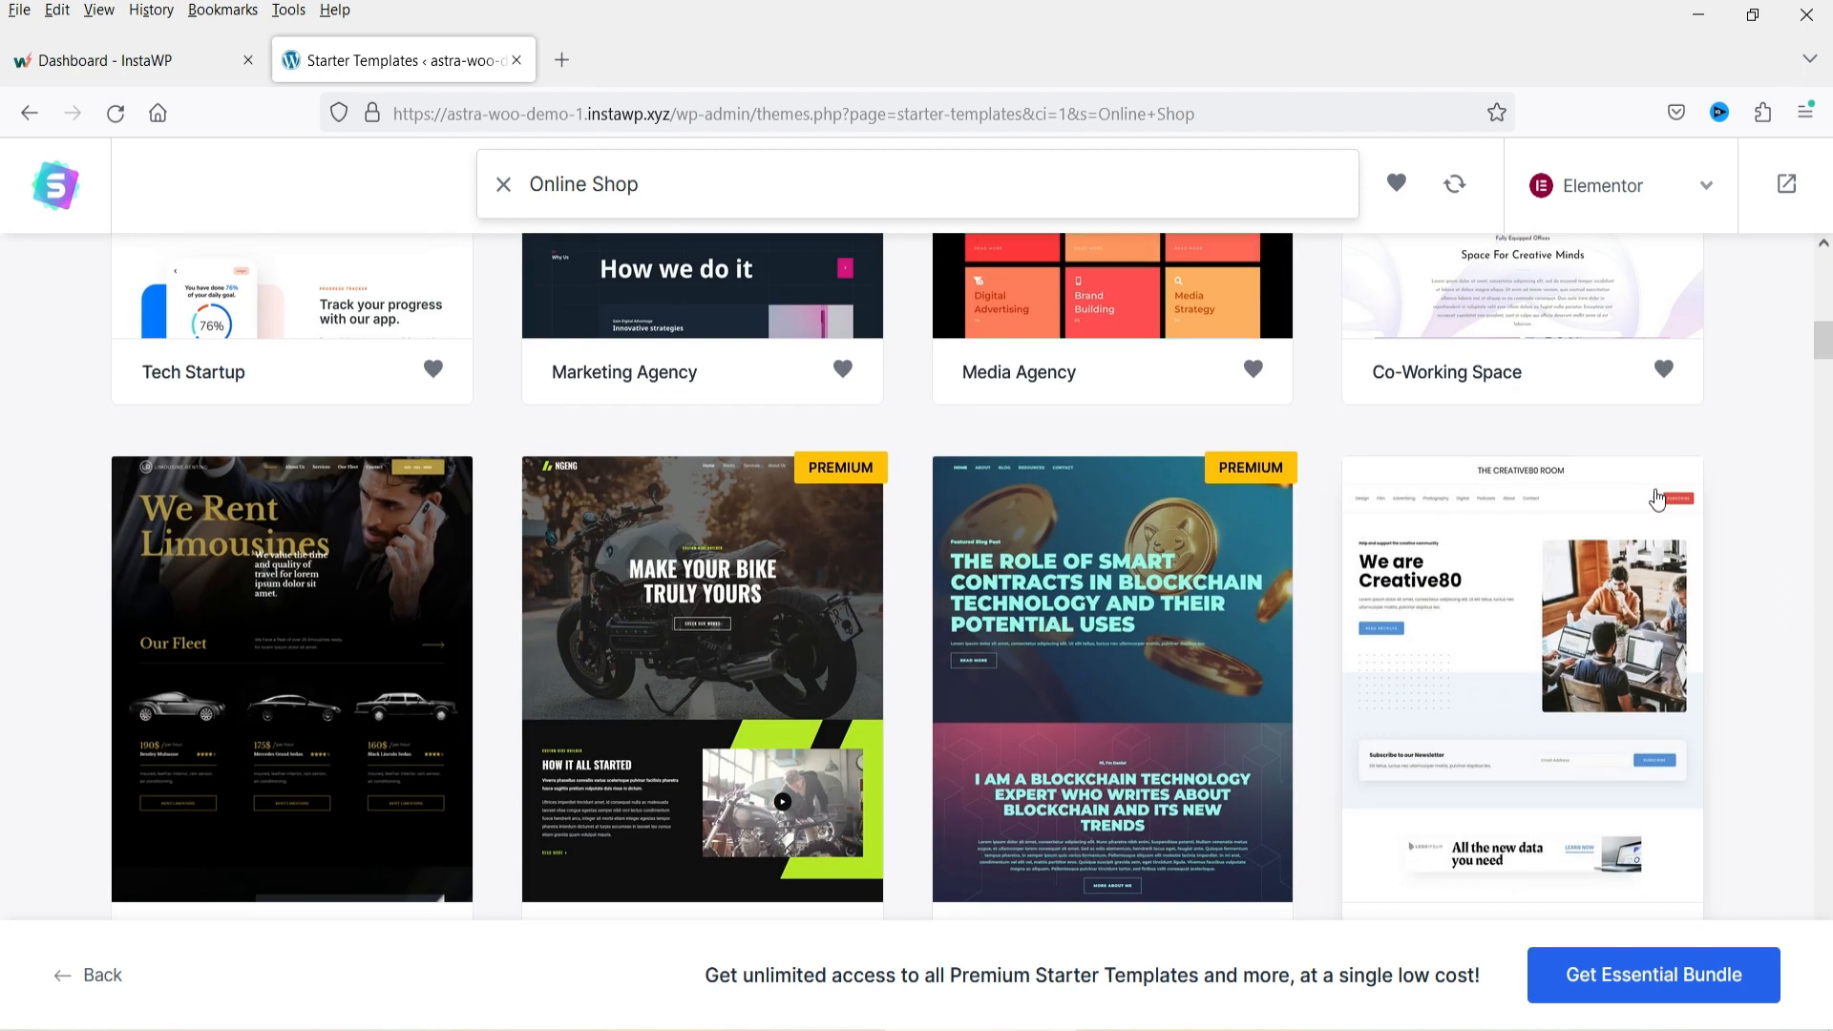
{"action": "scroll", "coordinate": [1580, 558], "scroll_direction": "down", "scroll_amount": 12}
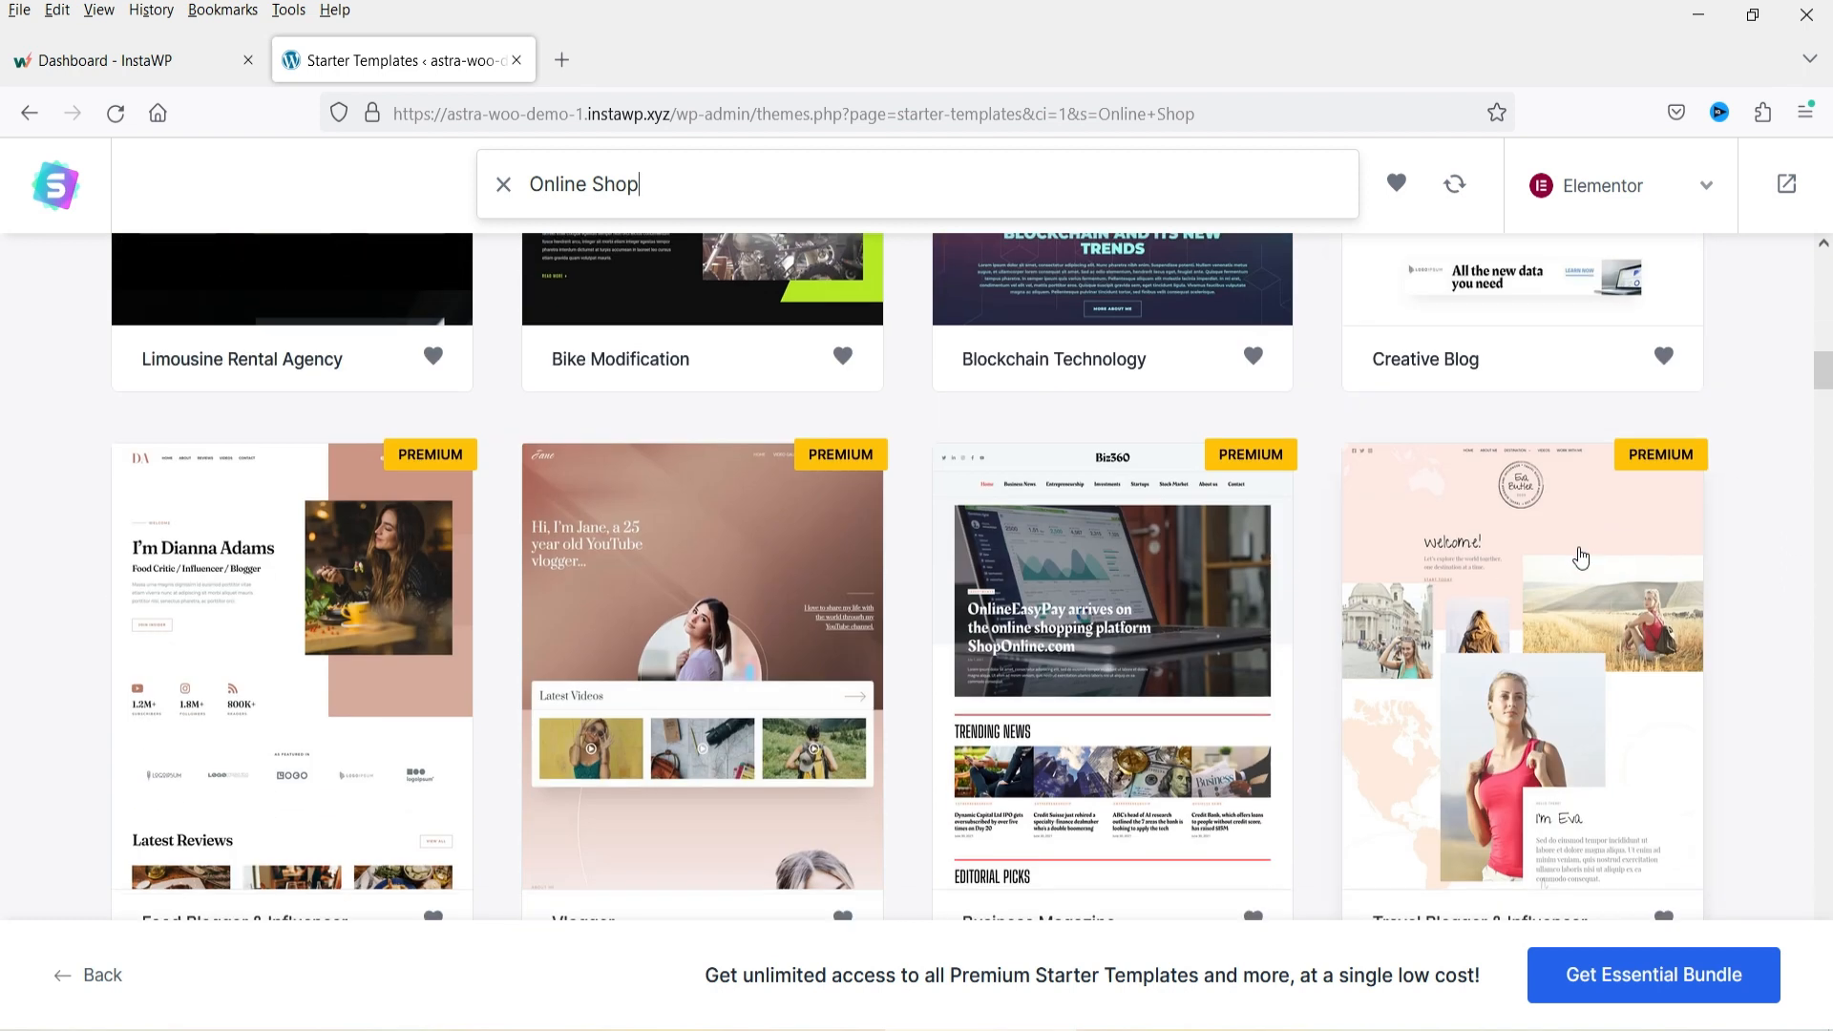
{"action": "scroll", "coordinate": [1580, 556], "scroll_direction": "down", "scroll_amount": 8}
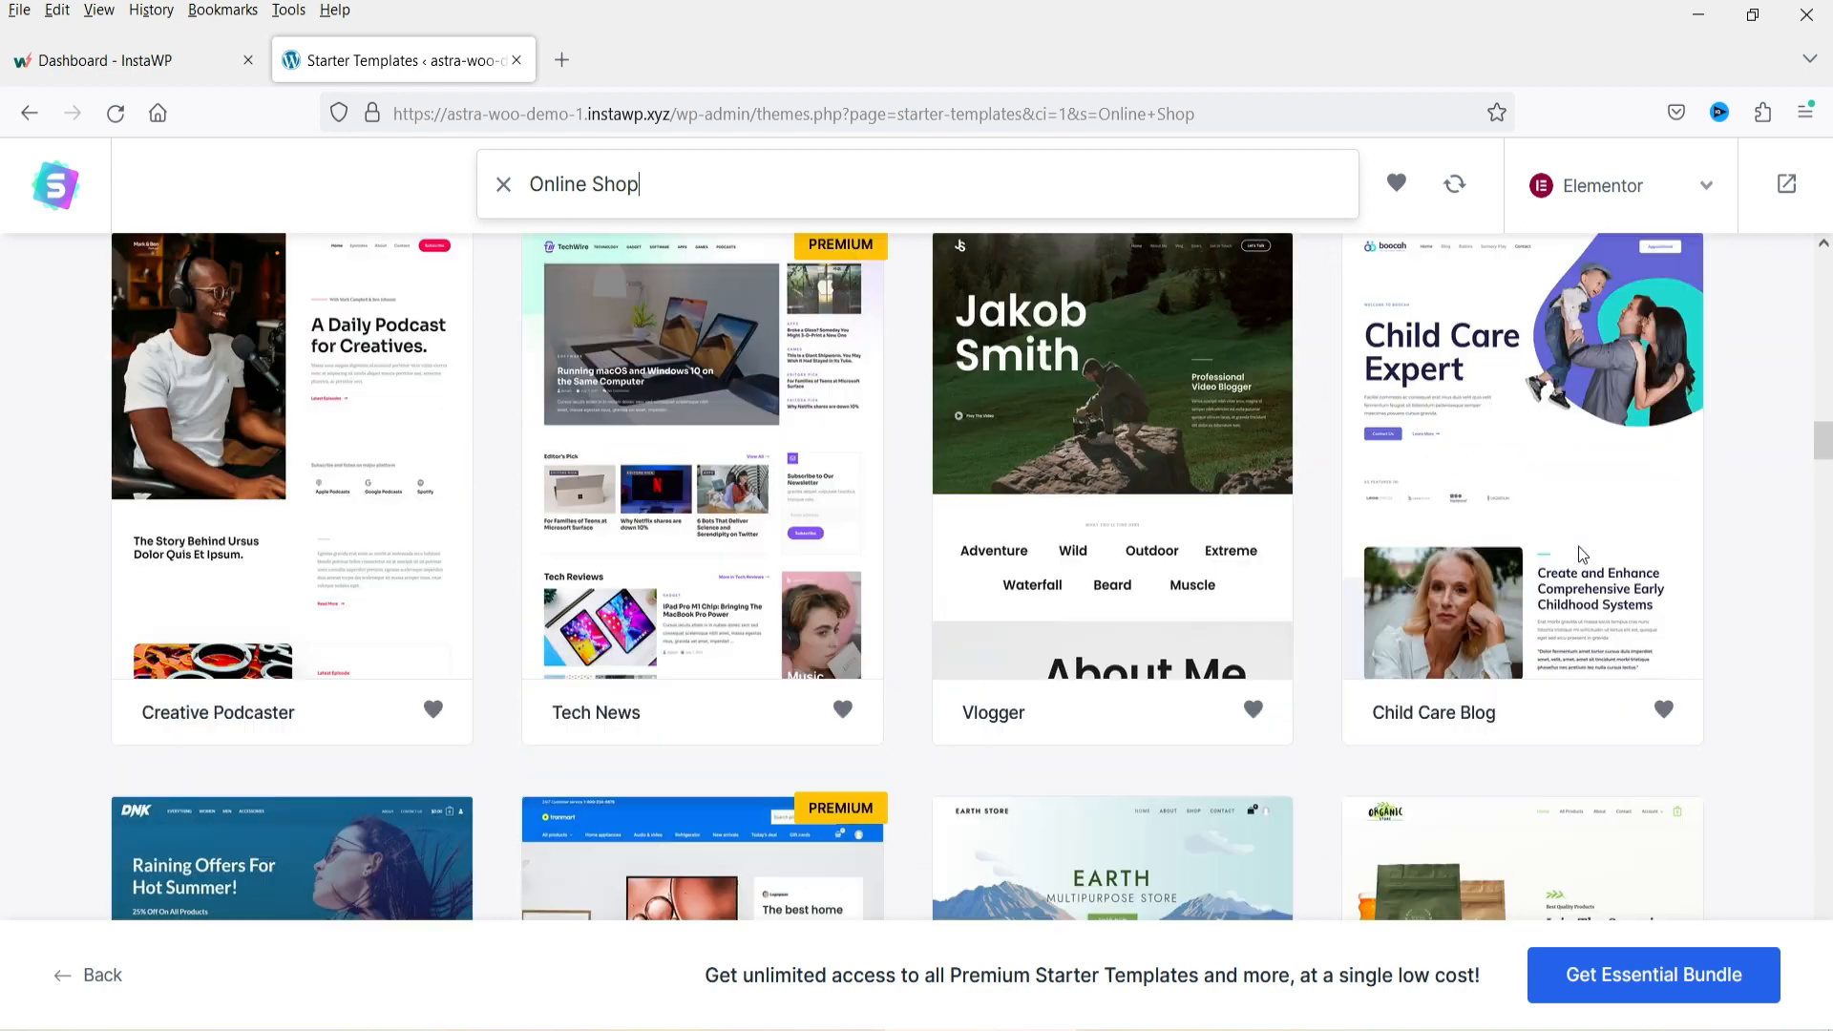
{"action": "scroll", "coordinate": [1558, 552], "scroll_direction": "up", "scroll_amount": 20}
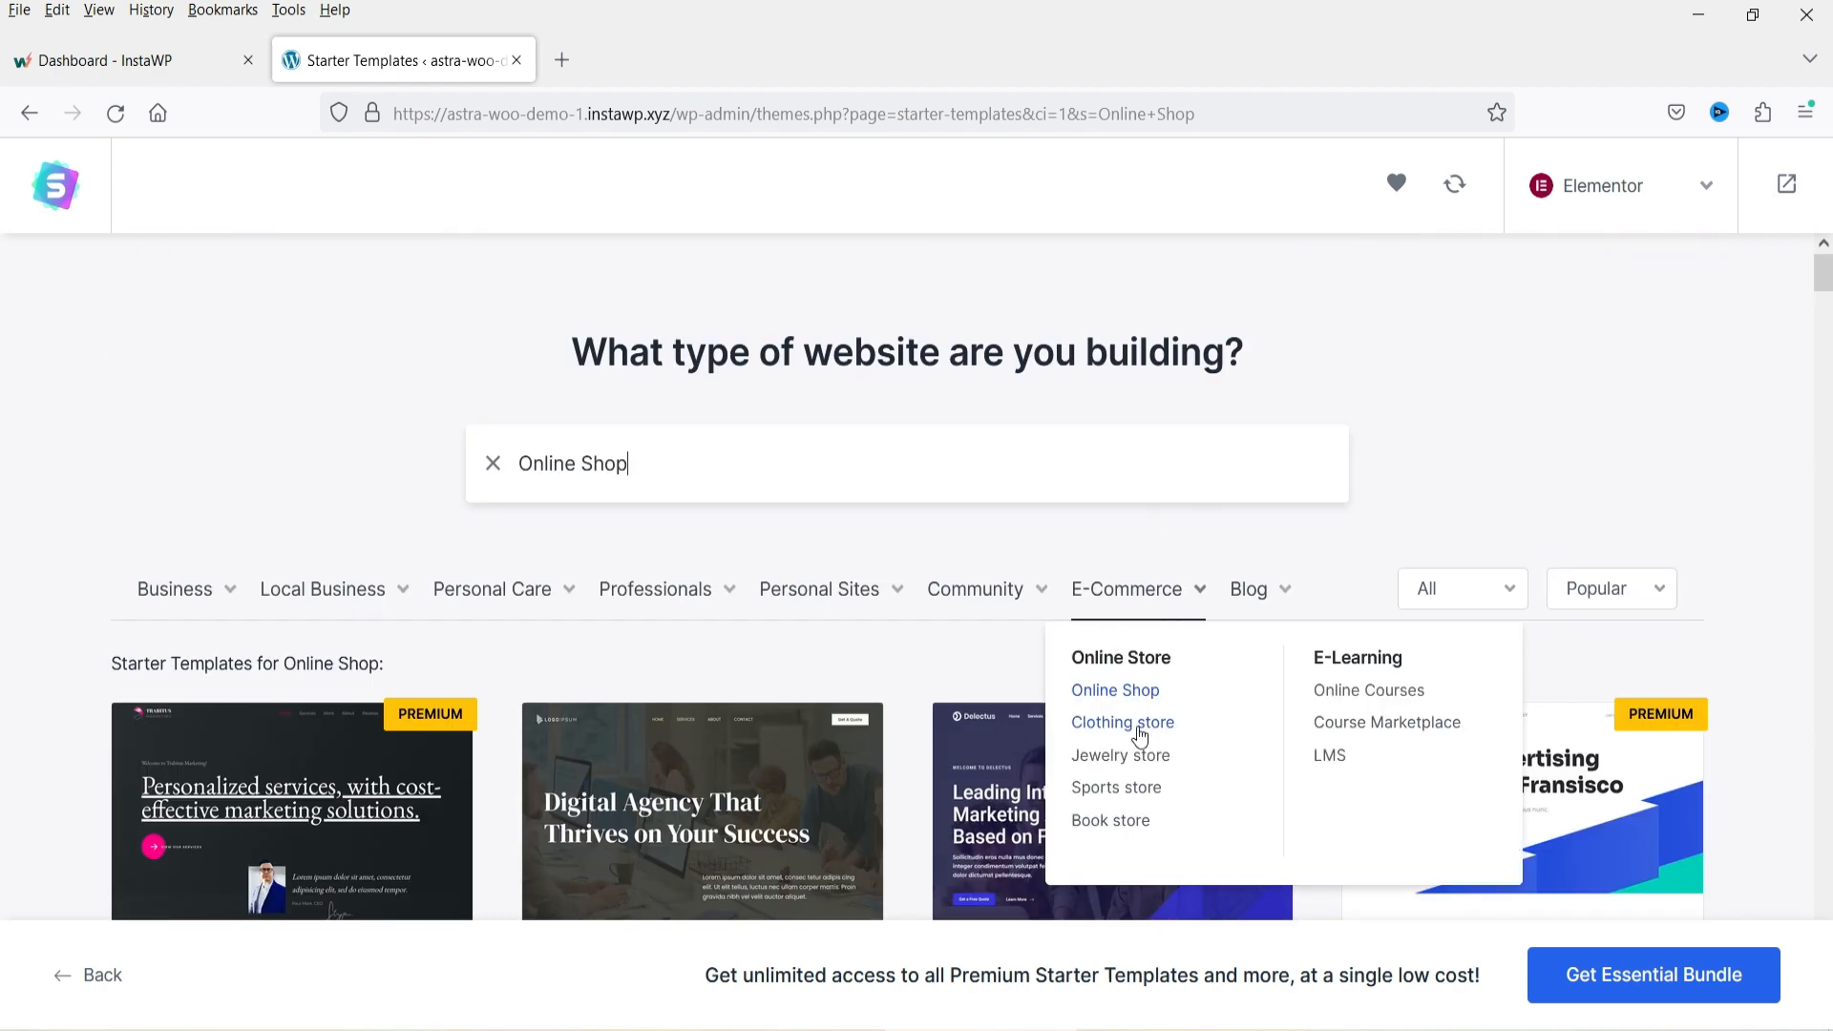
Filter the templates by the E-Commerce category and select the Skin Cleanser Store template.
{"action": "left_click", "coordinate": [1136, 728]}
{"action": "left_click", "coordinate": [1149, 596]}
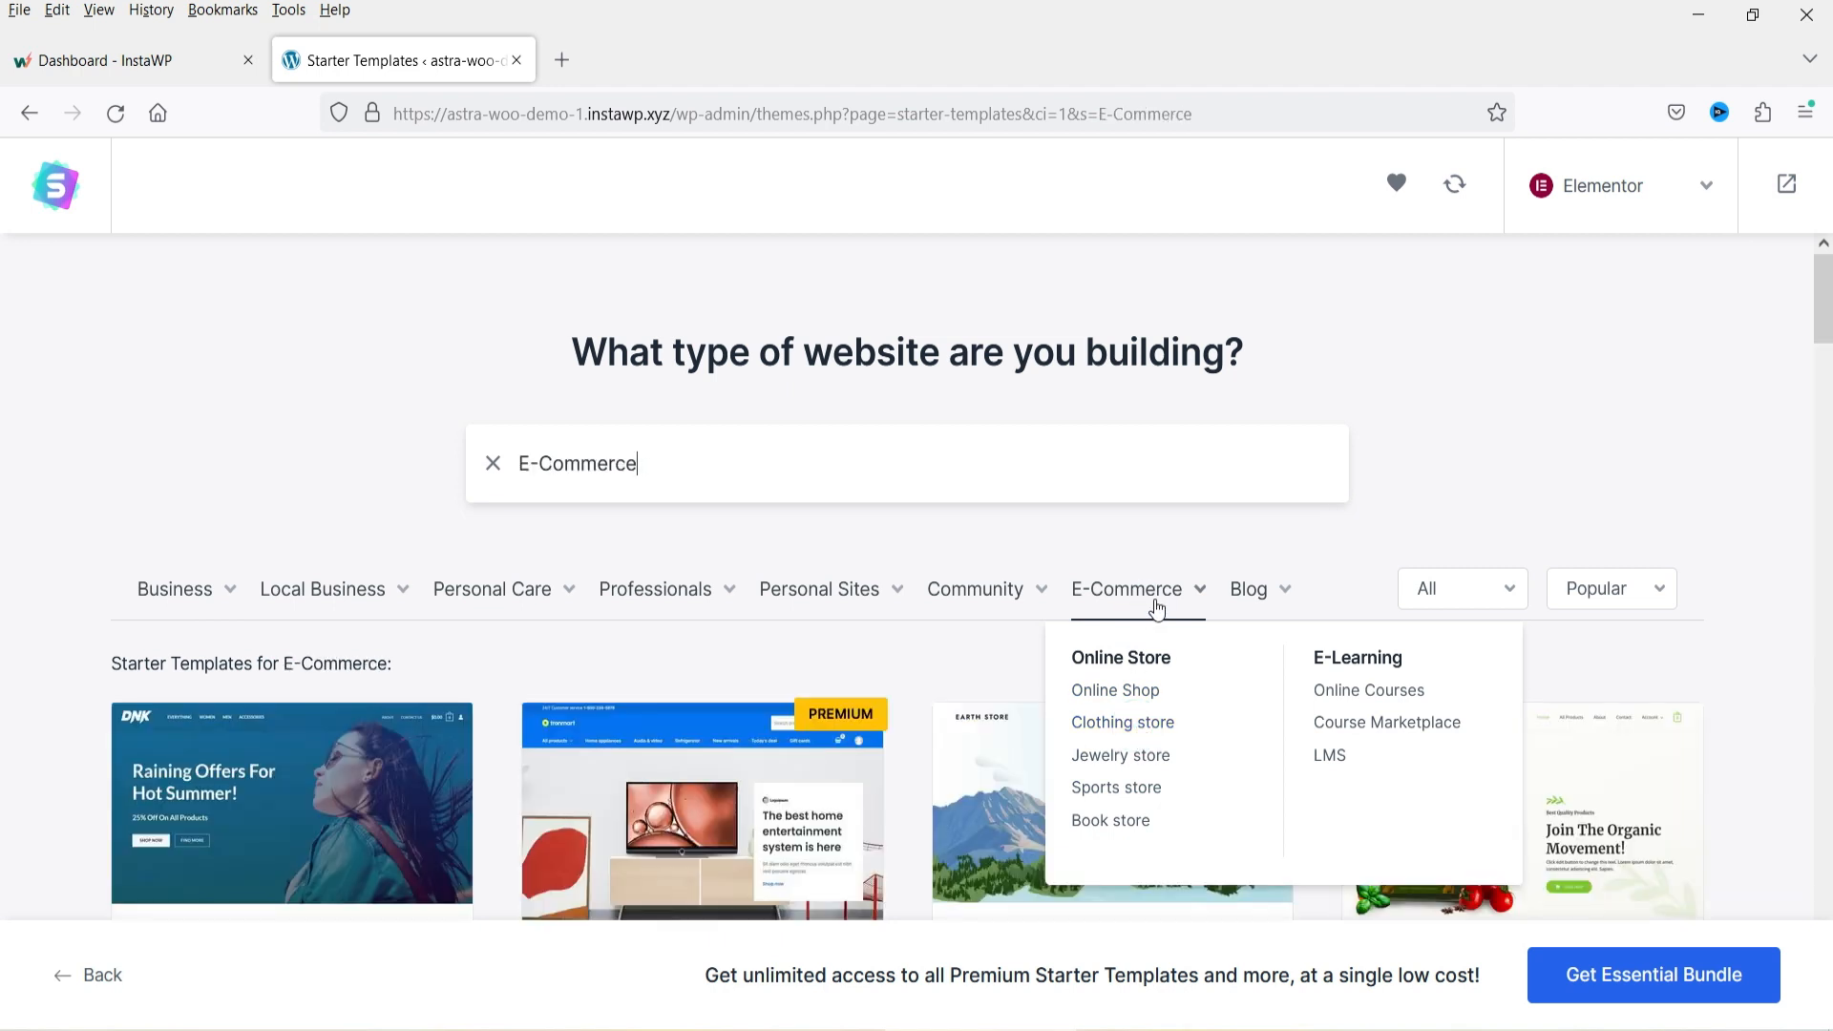
{"action": "scroll", "coordinate": [1781, 565], "scroll_direction": "down", "scroll_amount": 13}
{"action": "scroll", "coordinate": [1783, 565], "scroll_direction": "down", "scroll_amount": 14}
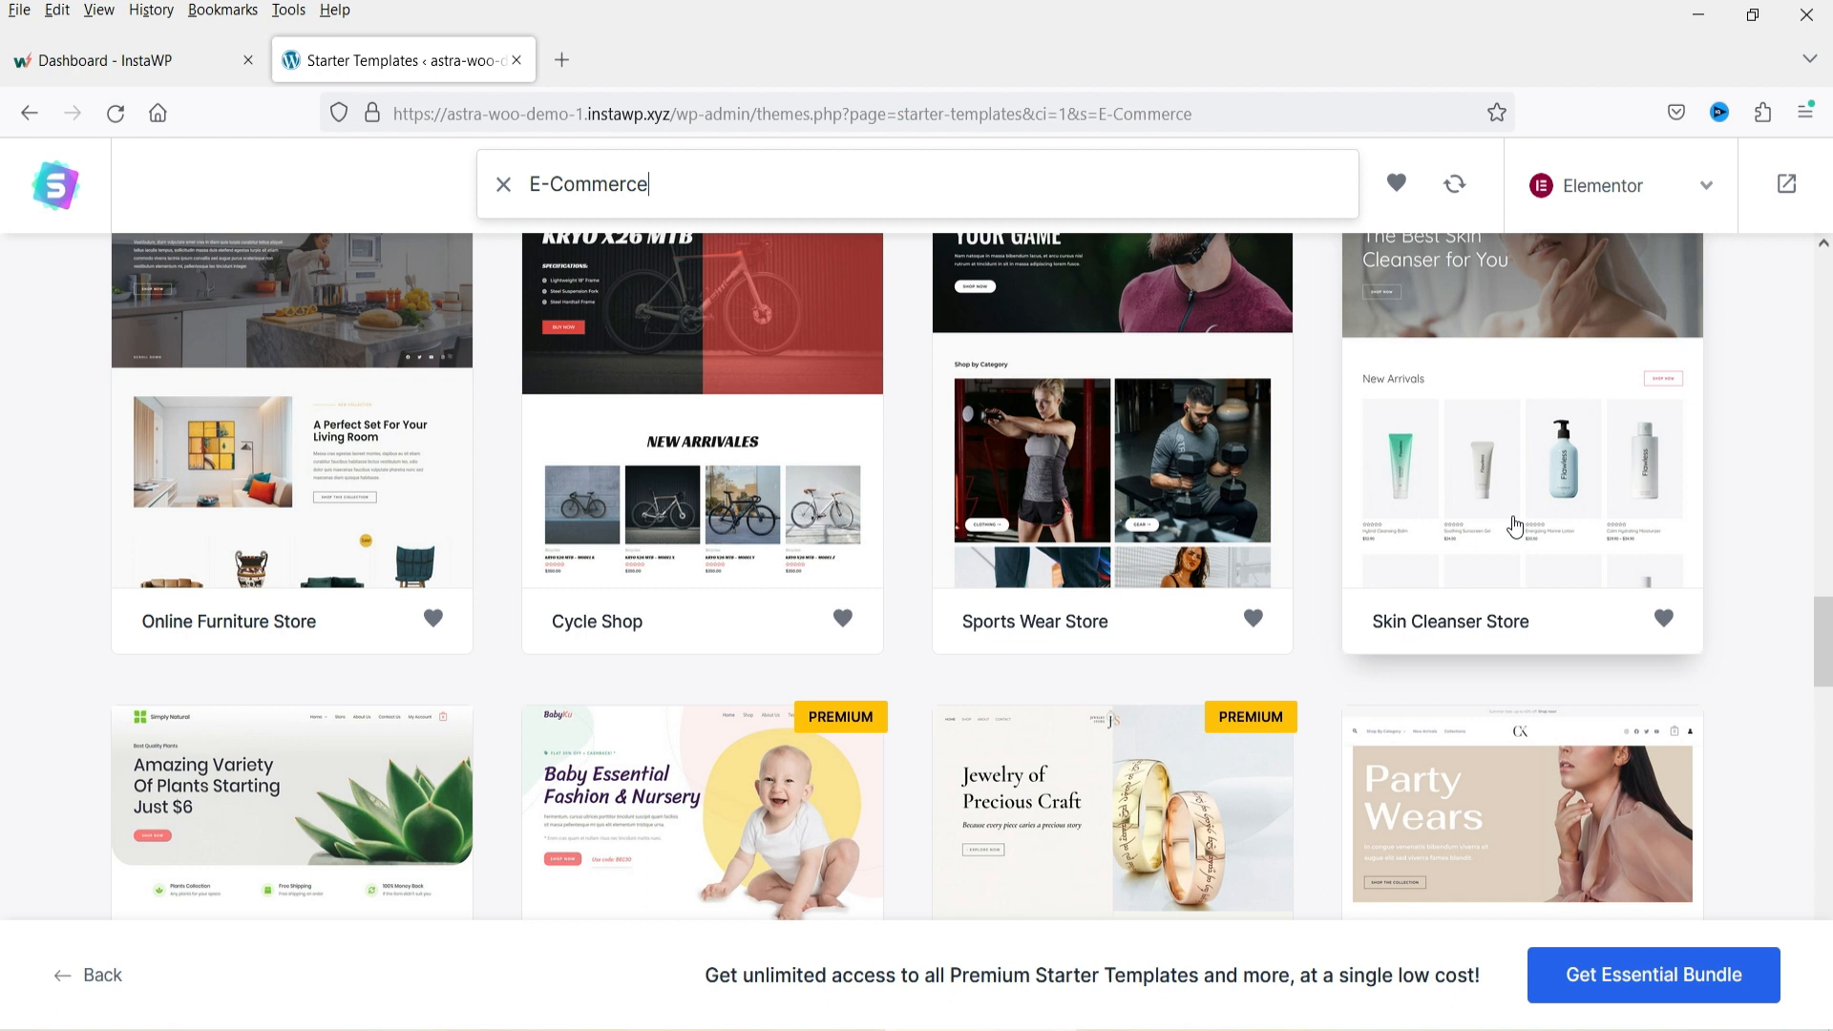
{"action": "scroll", "coordinate": [1515, 526], "scroll_direction": "up", "scroll_amount": 3}
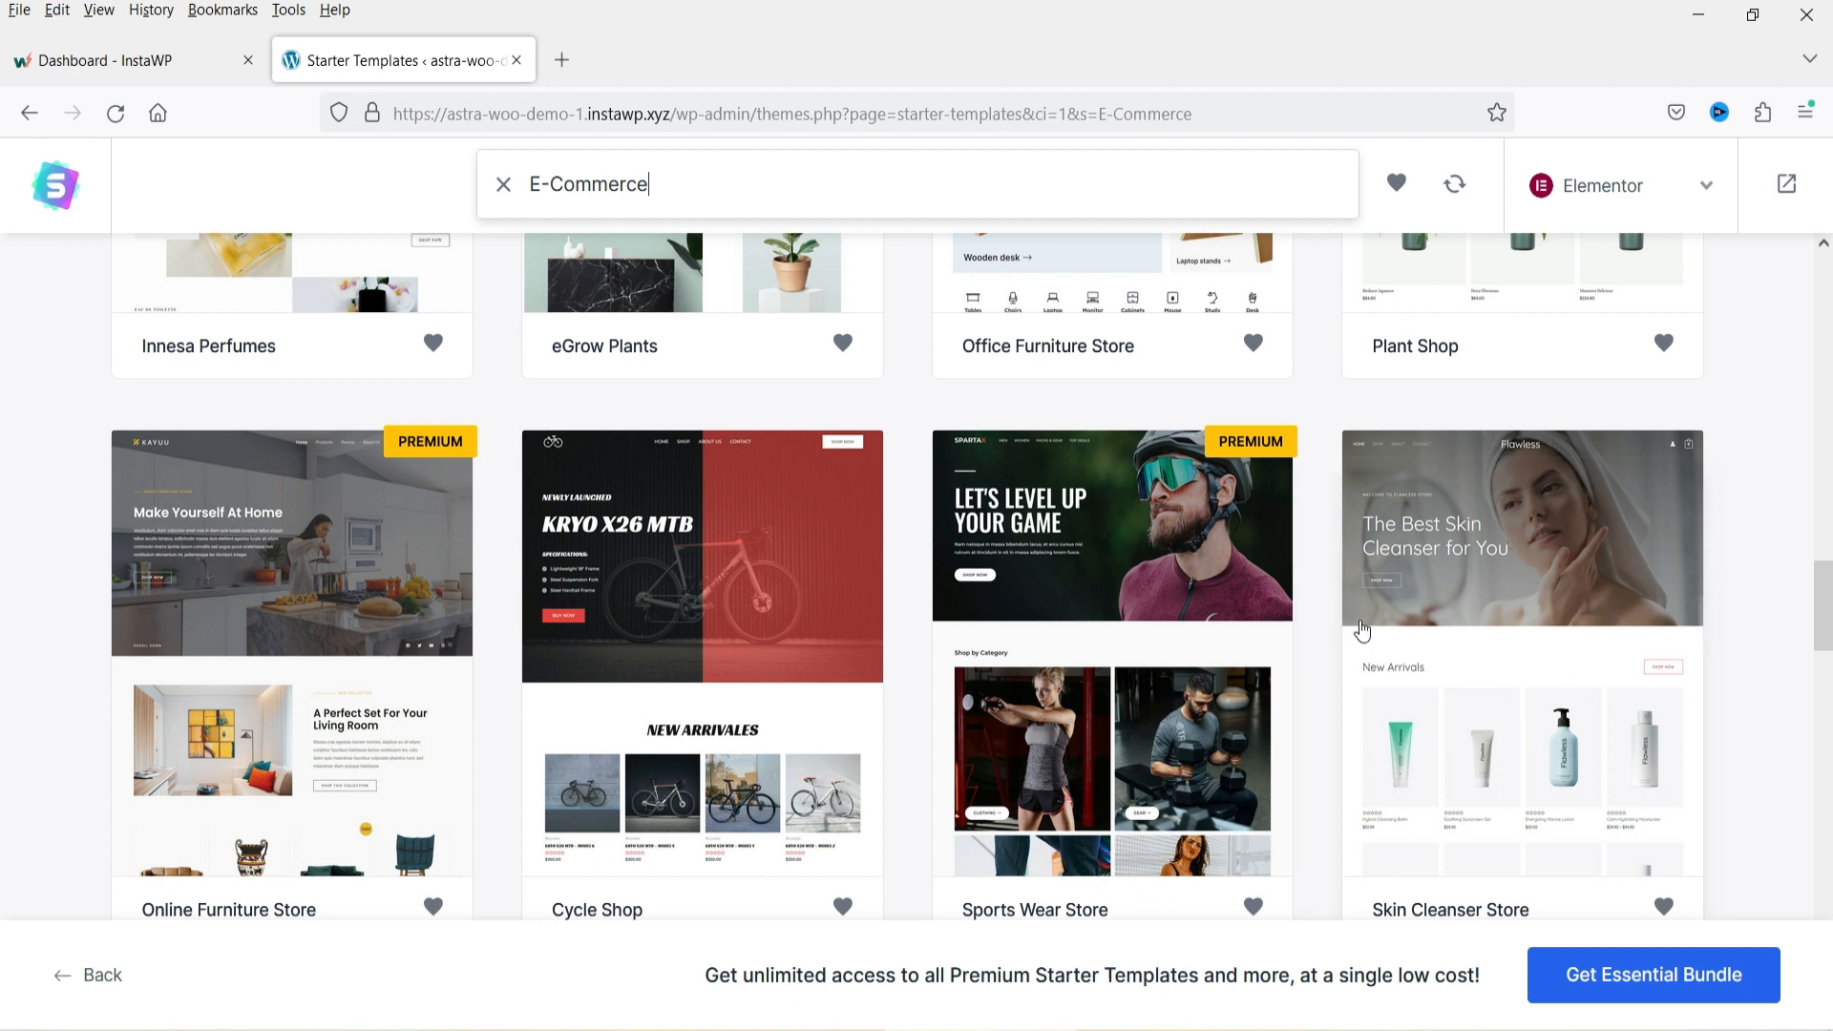
{"action": "left_click", "coordinate": [1551, 615]}
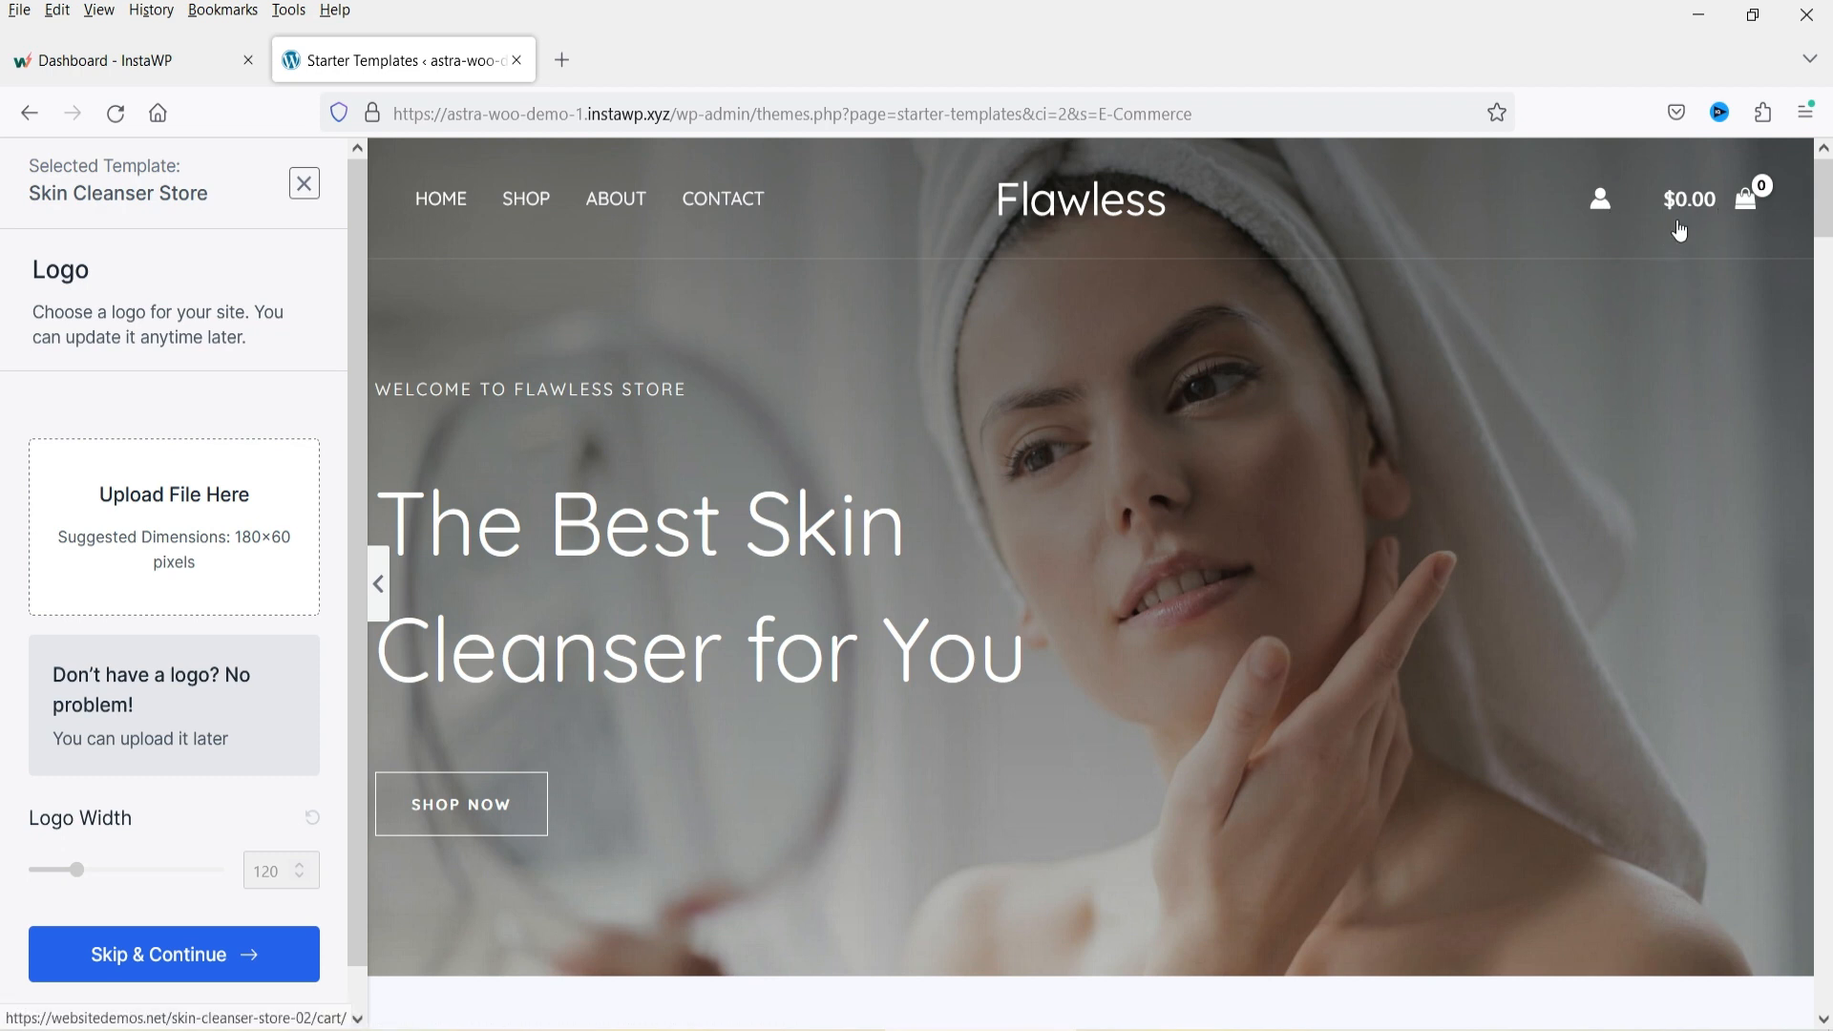
Scroll through the Skin Cleanser Store template preview from header to footer.
{"action": "scroll", "coordinate": [776, 394], "scroll_direction": "down", "scroll_amount": 3}
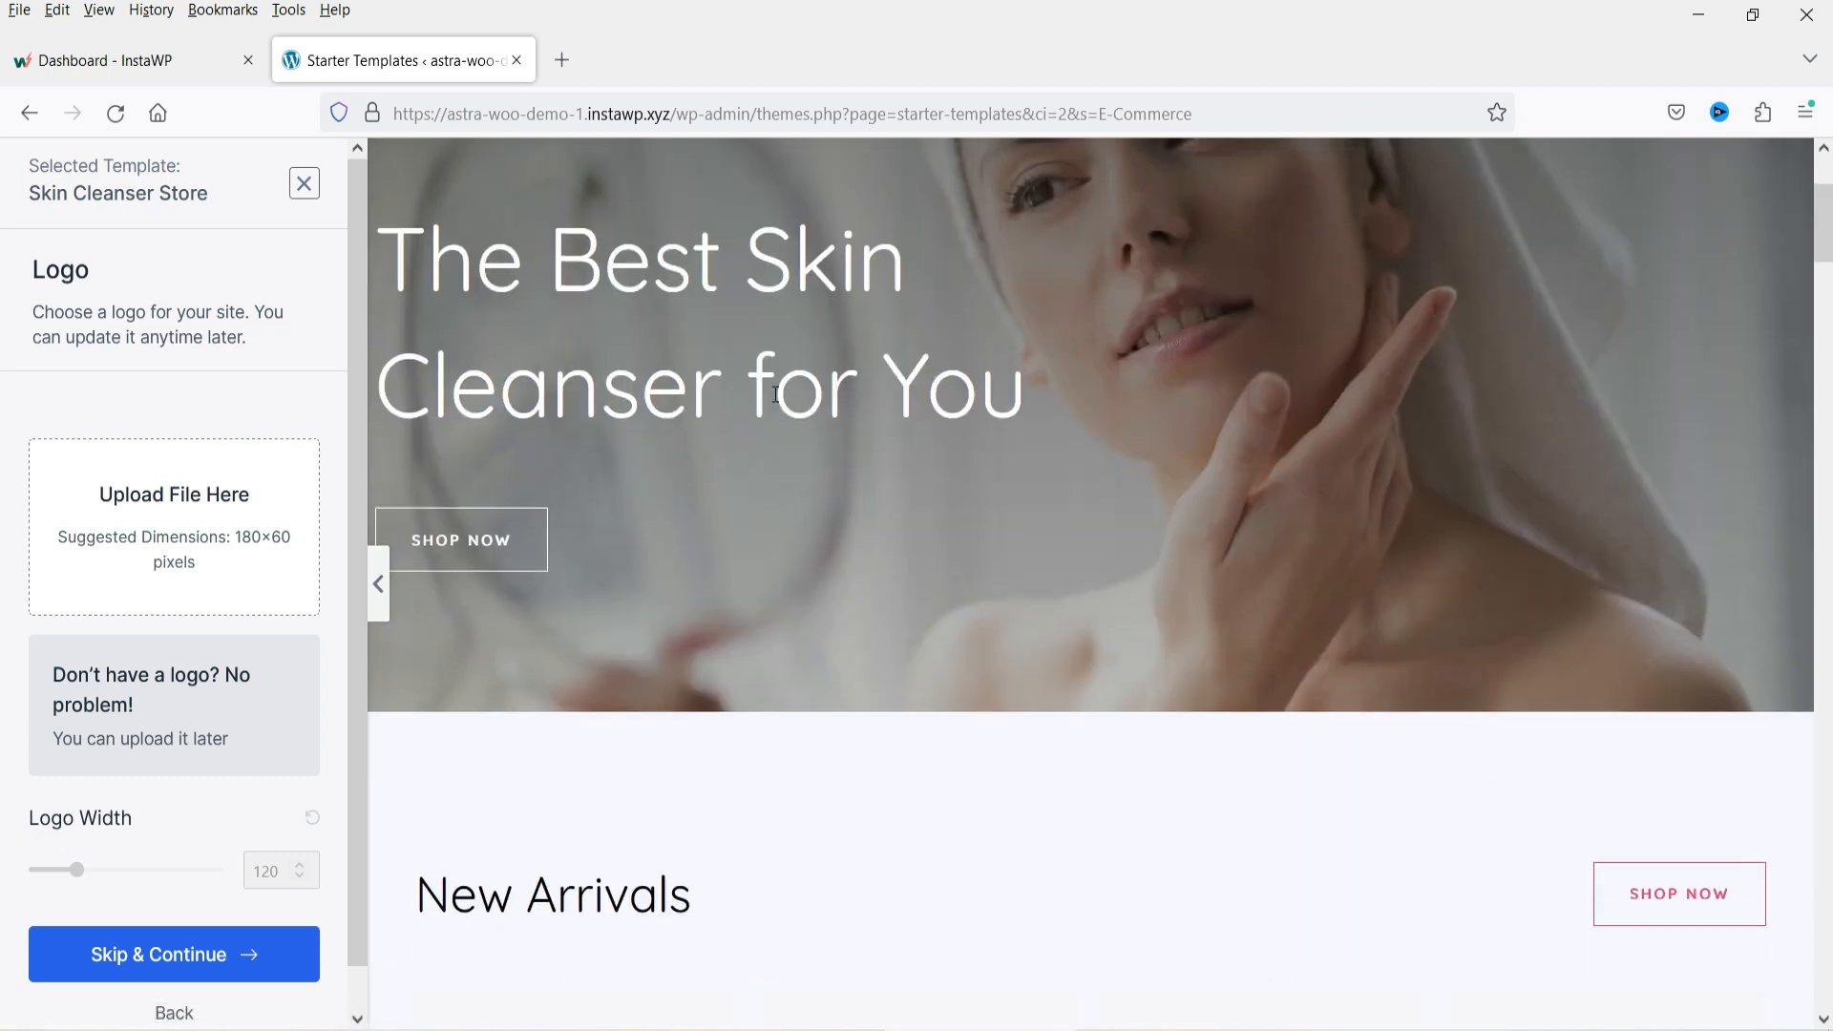
{"action": "scroll", "coordinate": [983, 472], "scroll_direction": "down", "scroll_amount": 8}
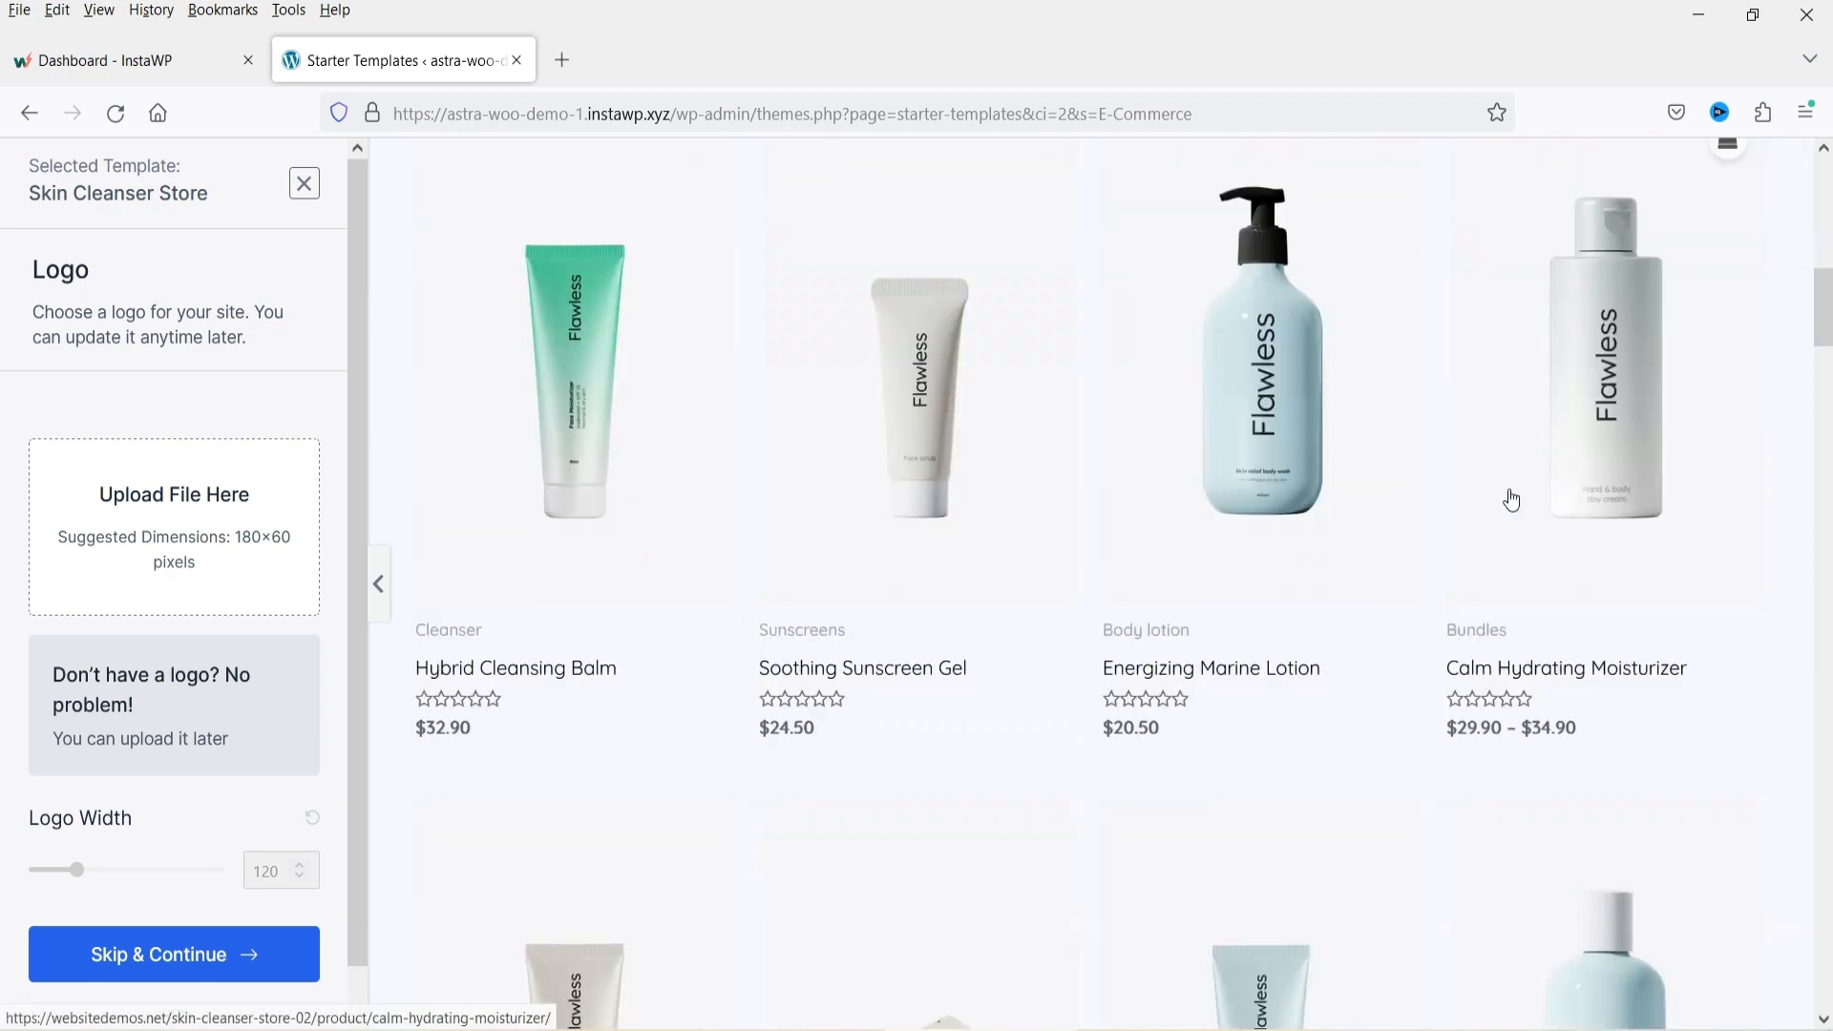
{"action": "scroll", "coordinate": [1163, 454], "scroll_direction": "down", "scroll_amount": 5}
{"action": "scroll", "coordinate": [1577, 474], "scroll_direction": "down", "scroll_amount": 10}
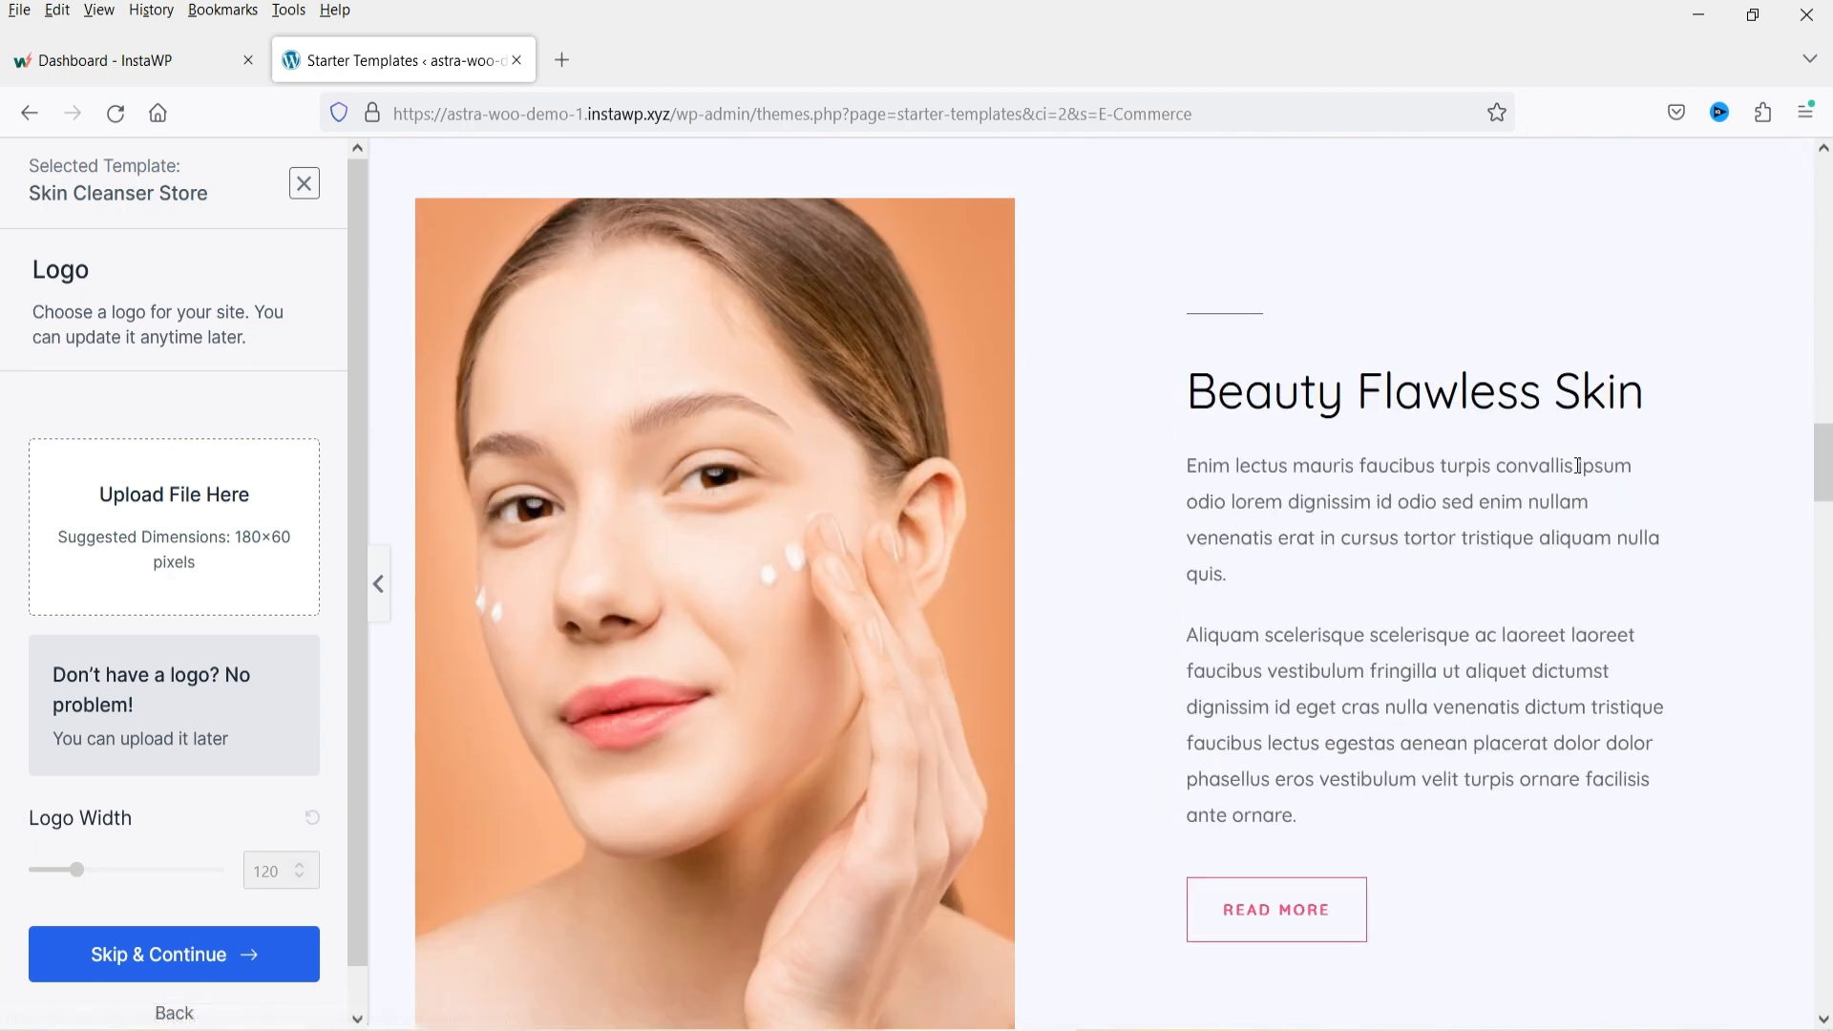
{"action": "scroll", "coordinate": [1158, 523], "scroll_direction": "down", "scroll_amount": 10}
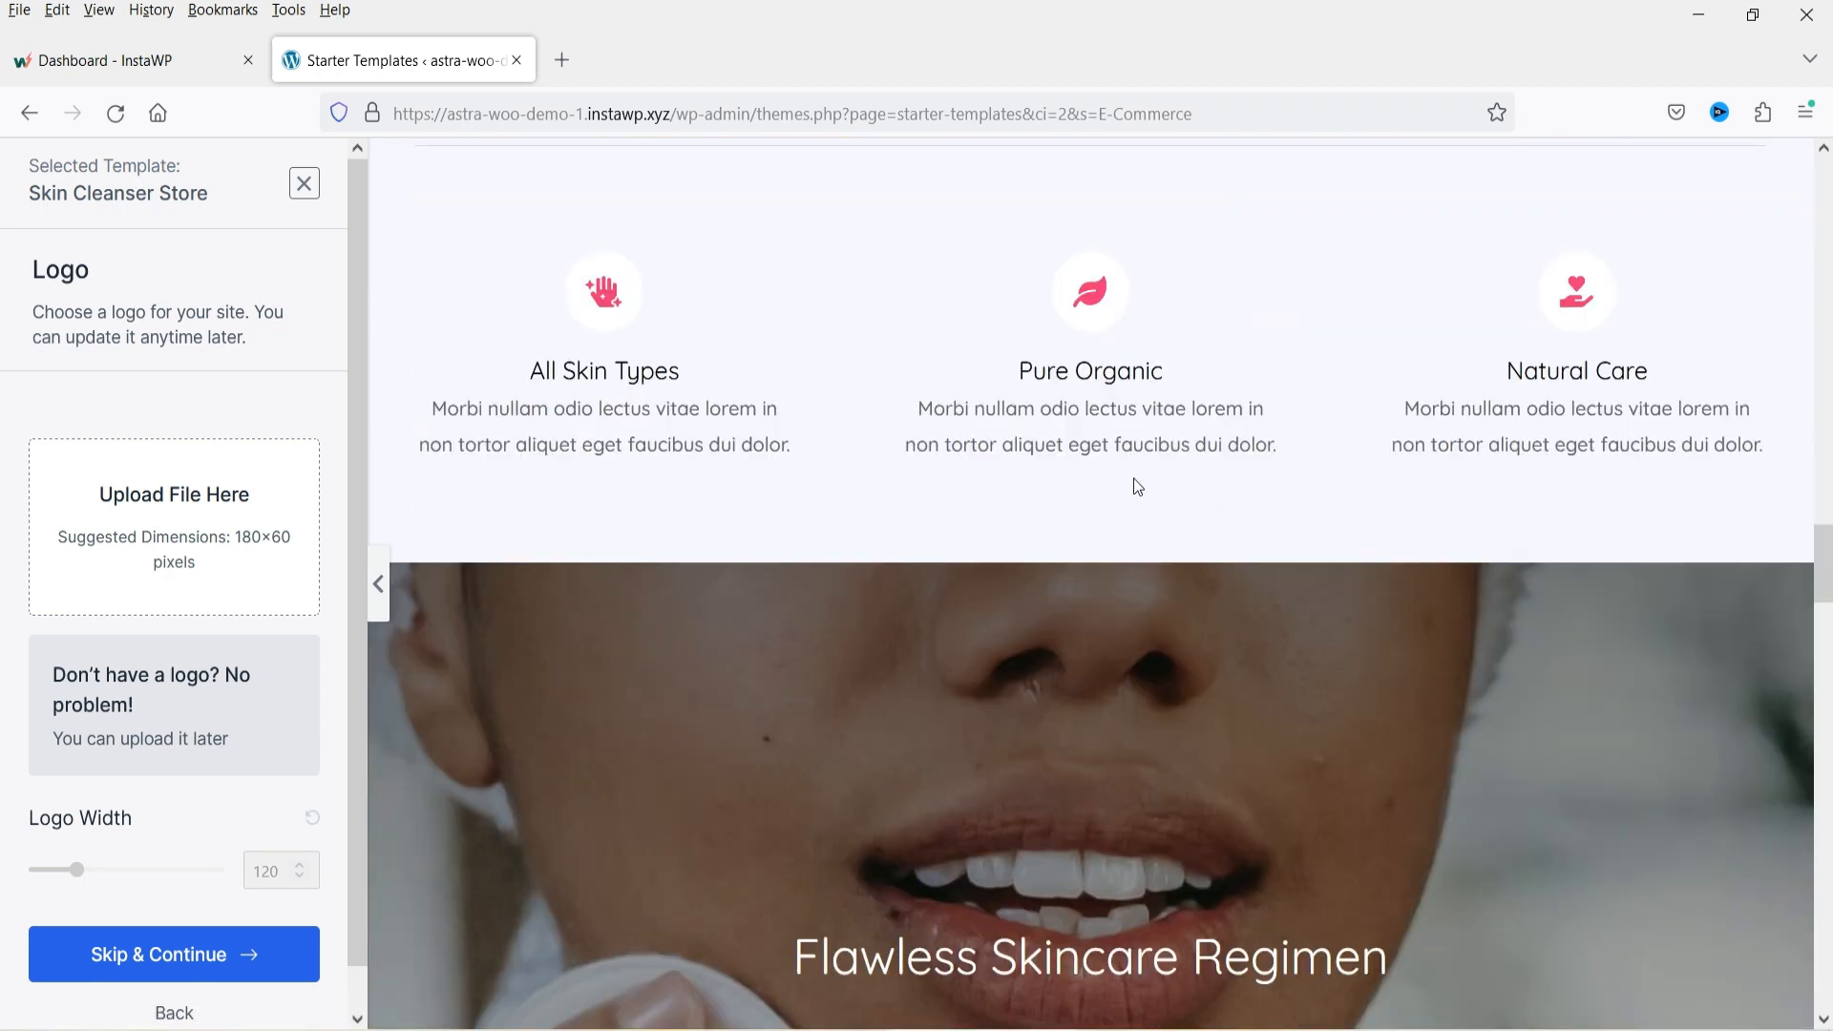
{"action": "scroll", "coordinate": [1132, 482], "scroll_direction": "down", "scroll_amount": 3}
{"action": "scroll", "coordinate": [1124, 479], "scroll_direction": "down", "scroll_amount": 5}
{"action": "scroll", "coordinate": [1124, 478], "scroll_direction": "up", "scroll_amount": 4}
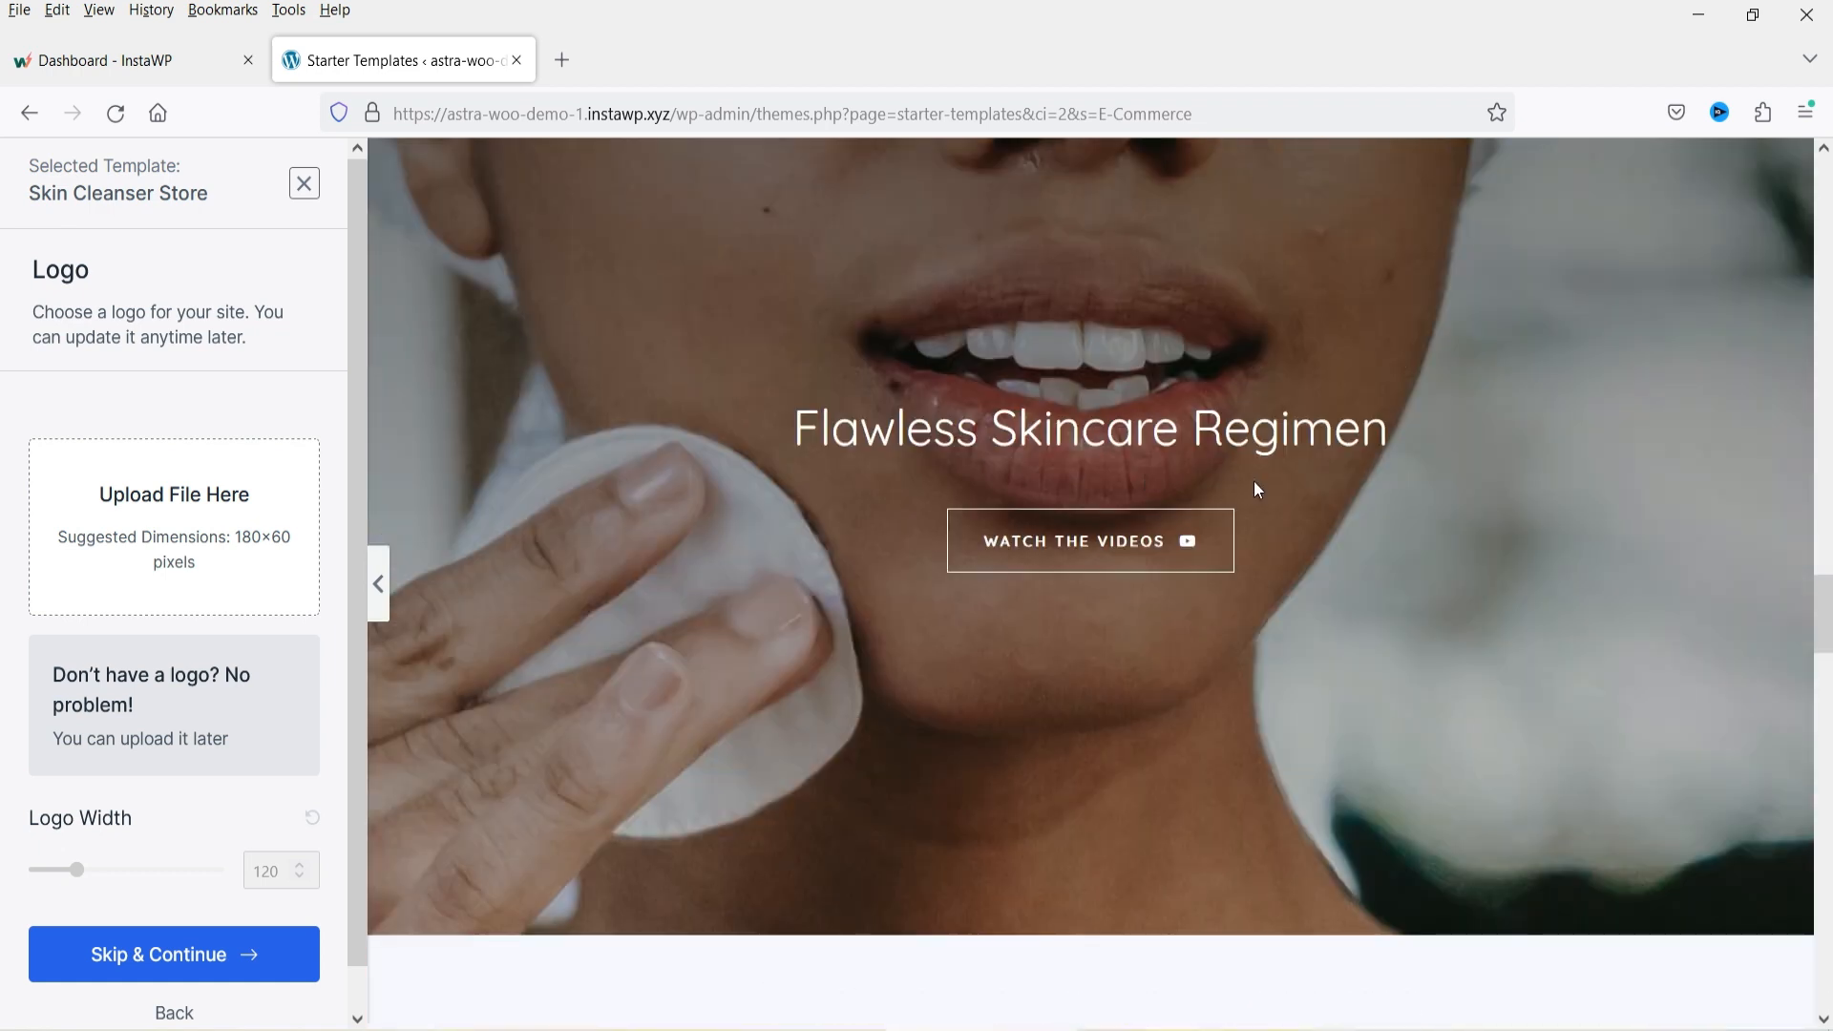
{"action": "scroll", "coordinate": [1411, 494], "scroll_direction": "down", "scroll_amount": 4}
{"action": "scroll", "coordinate": [1414, 501], "scroll_direction": "down", "scroll_amount": 3}
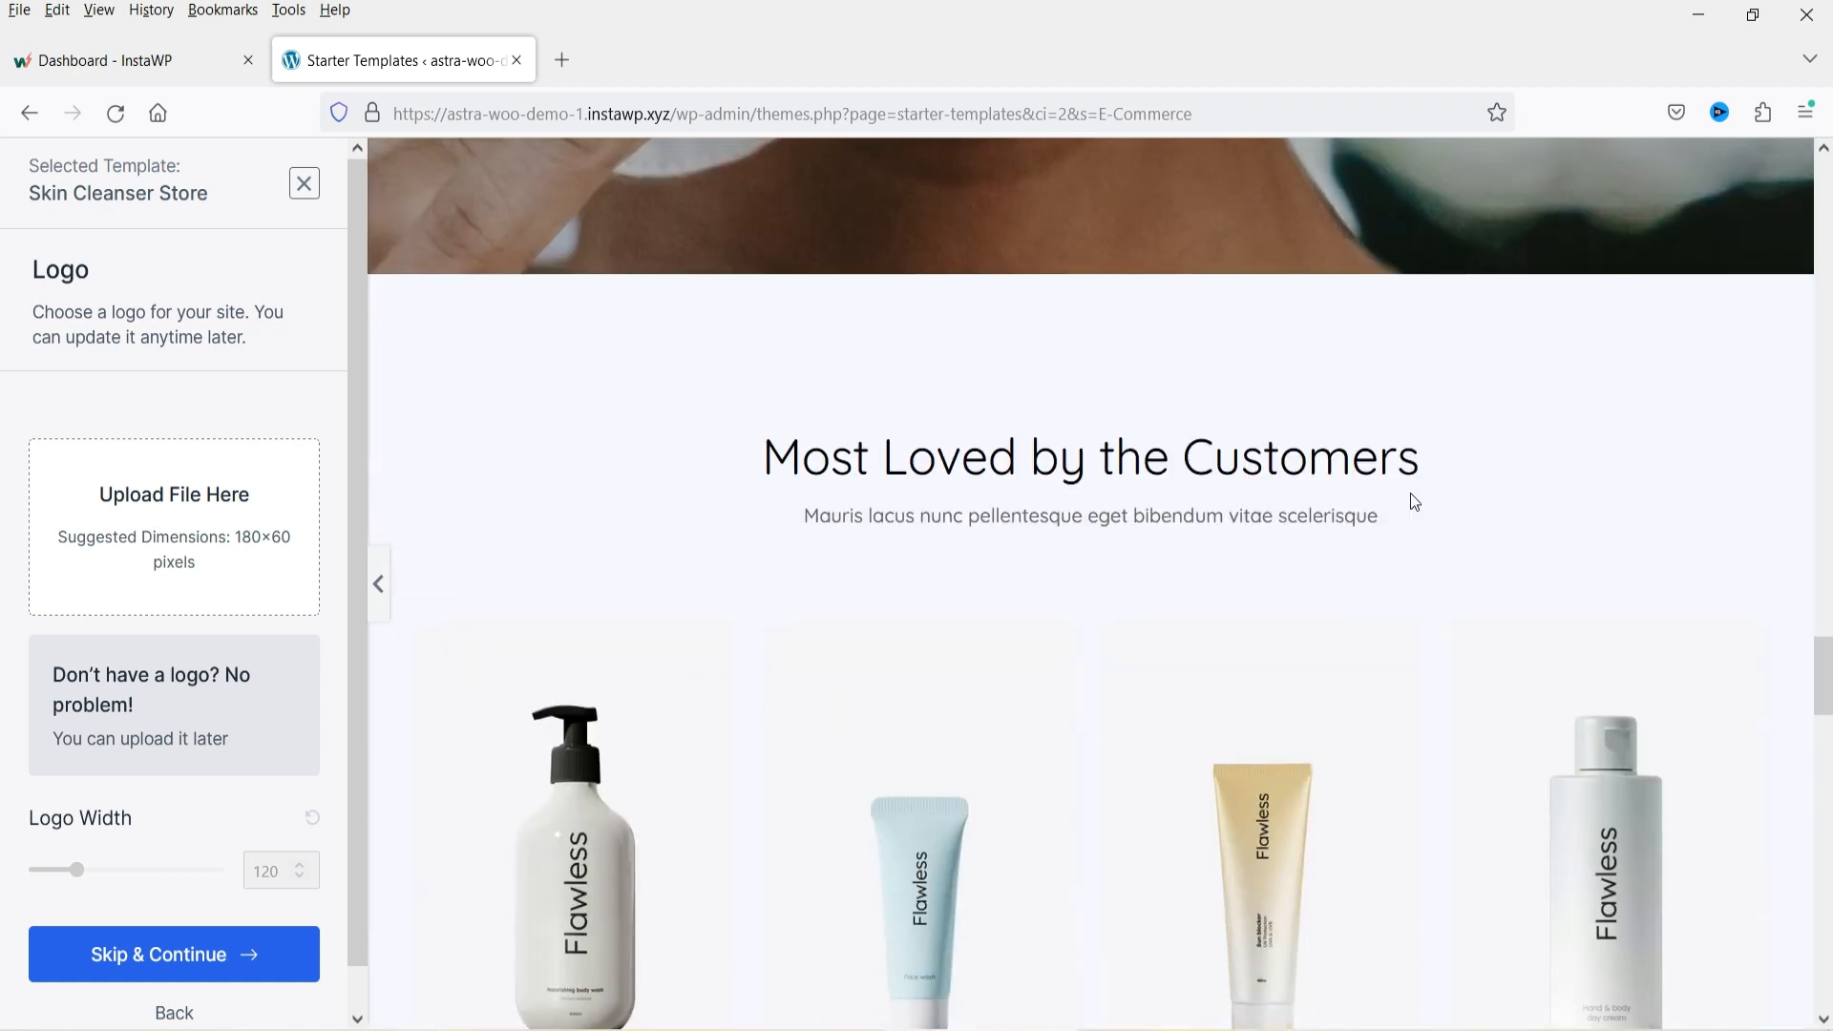
{"action": "scroll", "coordinate": [1411, 502], "scroll_direction": "down", "scroll_amount": 10}
{"action": "scroll", "coordinate": [1411, 502], "scroll_direction": "up", "scroll_amount": 3}
{"action": "scroll", "coordinate": [1411, 502], "scroll_direction": "down", "scroll_amount": 5}
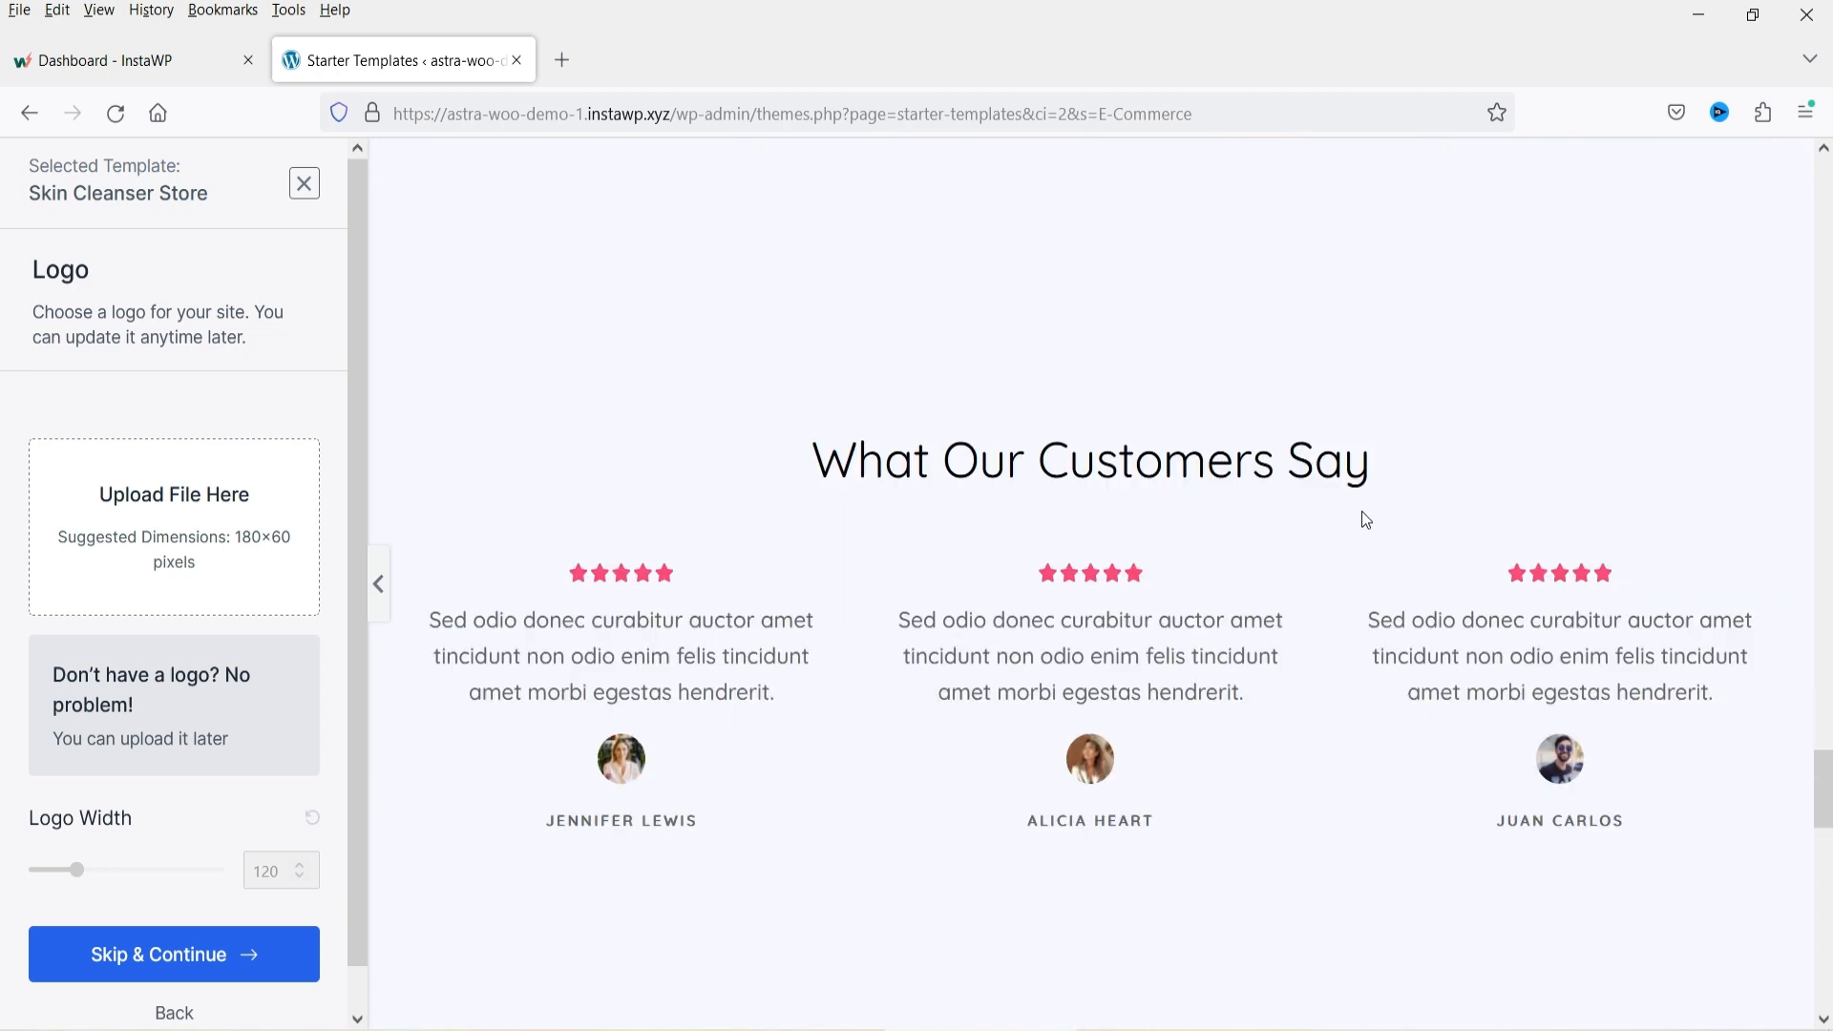
{"action": "scroll", "coordinate": [1365, 520], "scroll_direction": "down", "scroll_amount": 8}
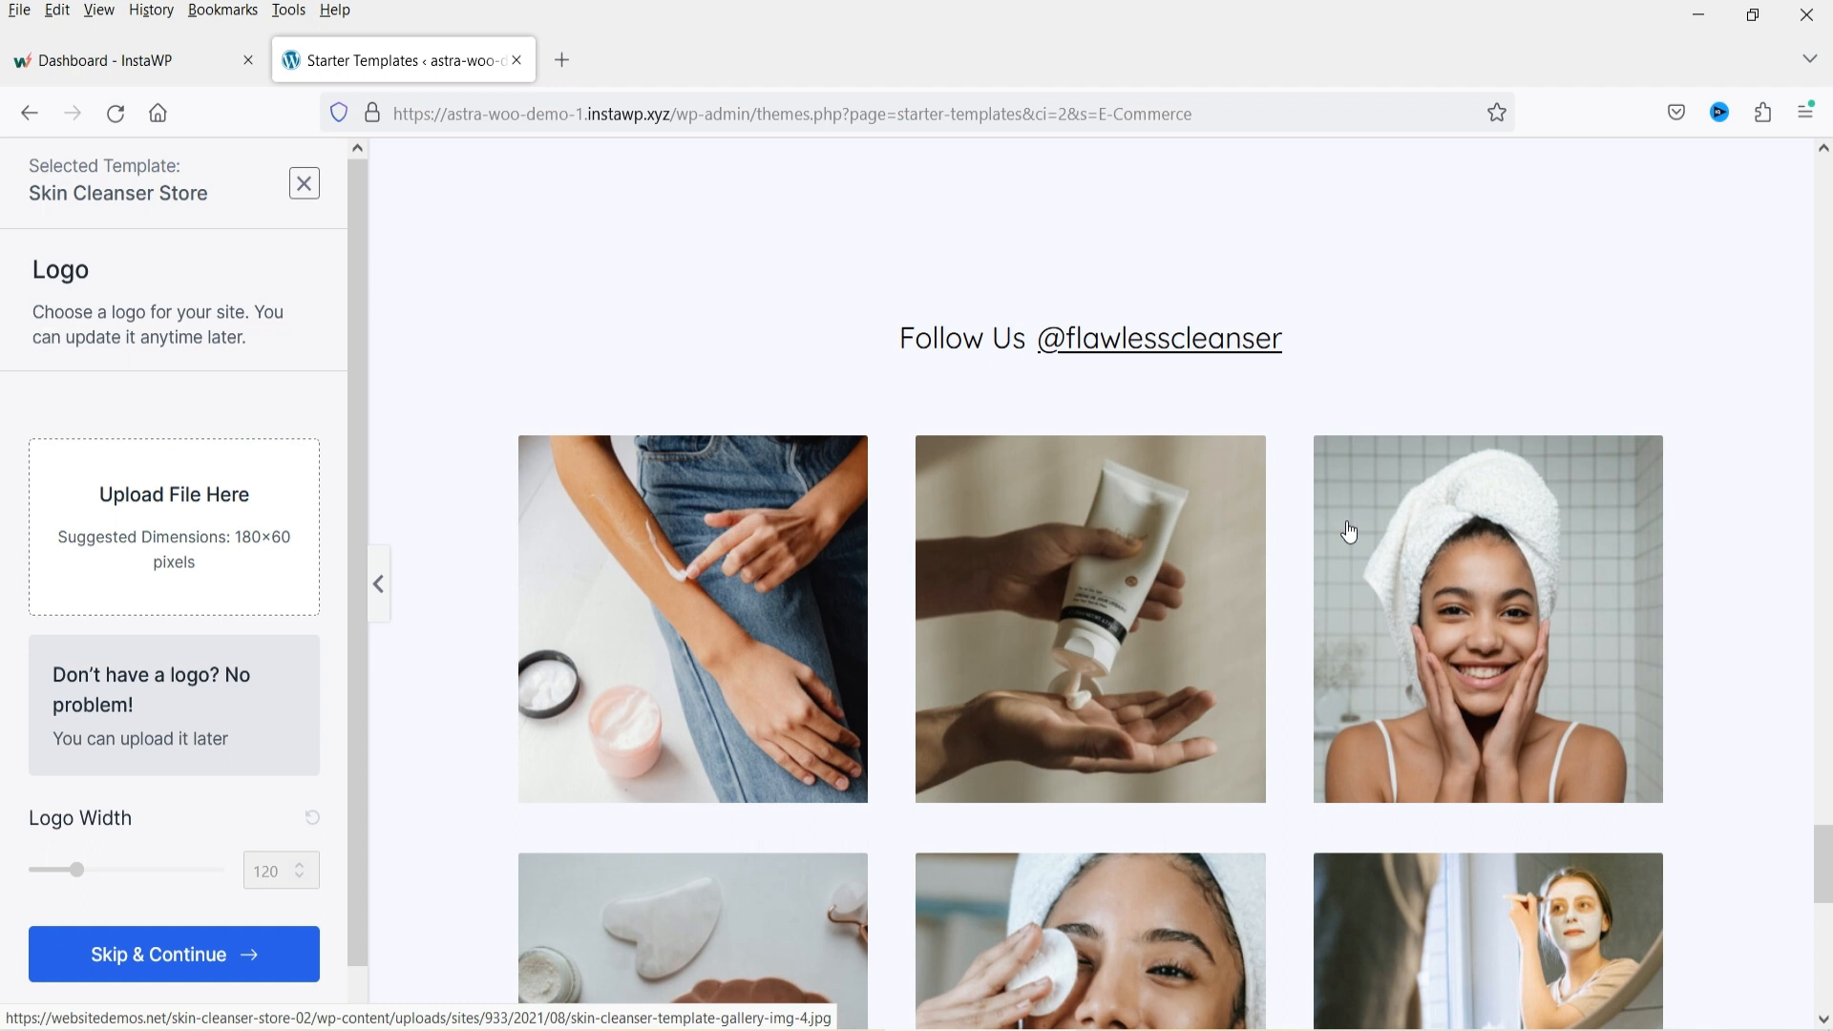
{"action": "scroll", "coordinate": [1349, 532], "scroll_direction": "down", "scroll_amount": 10}
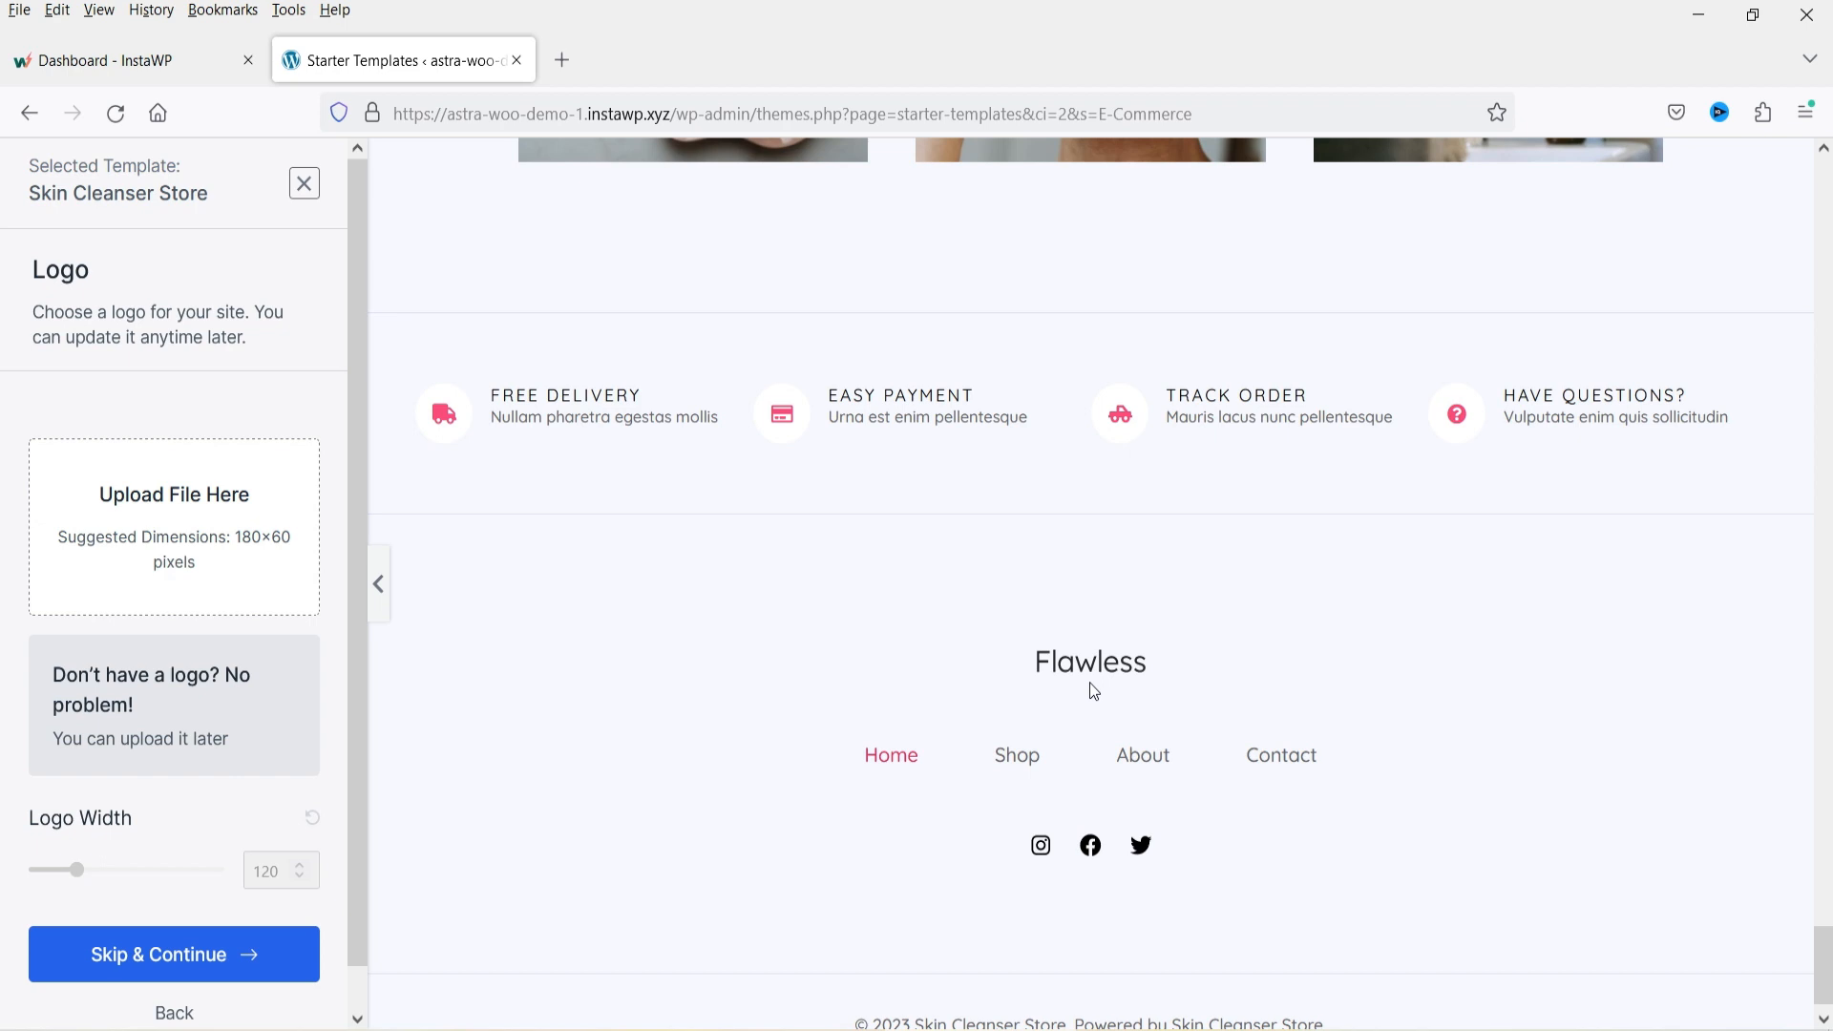
{"action": "scroll", "coordinate": [1213, 840], "scroll_direction": "down", "scroll_amount": 1}
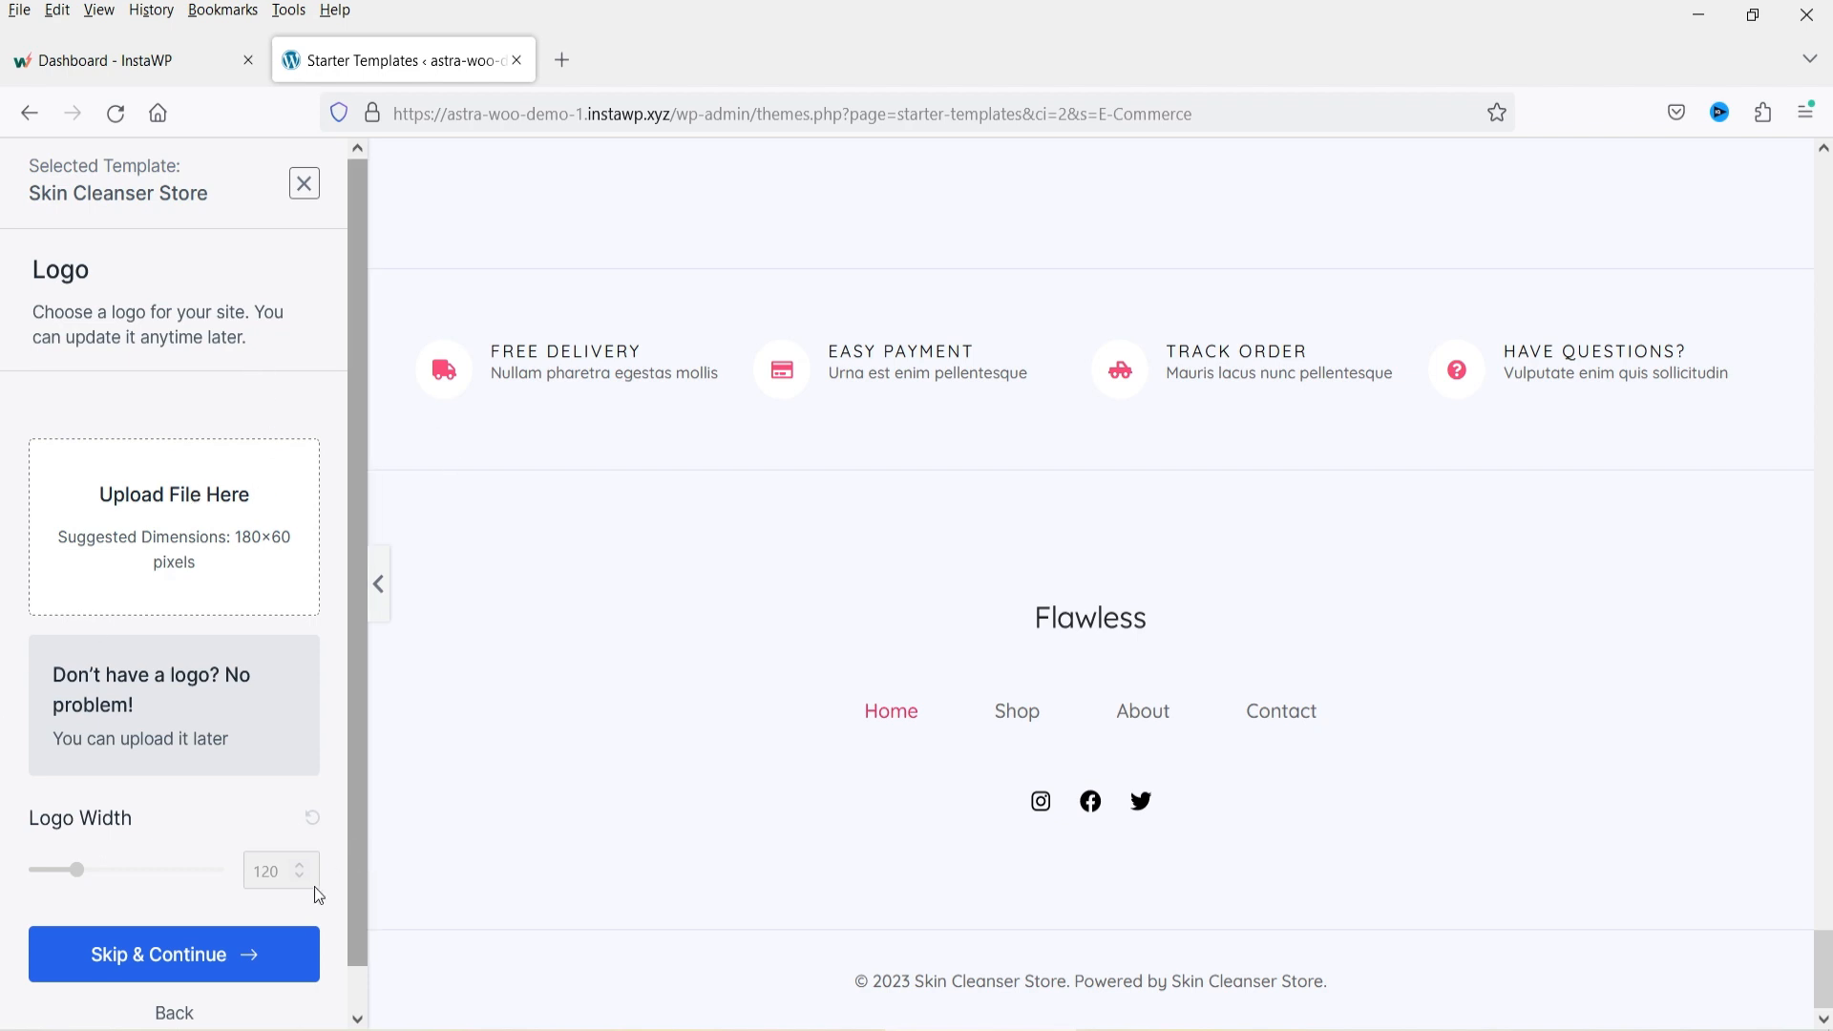
Skip the logo upload and continue to the Colors & Fonts stage of the template setup.
{"action": "left_click", "coordinate": [167, 959]}
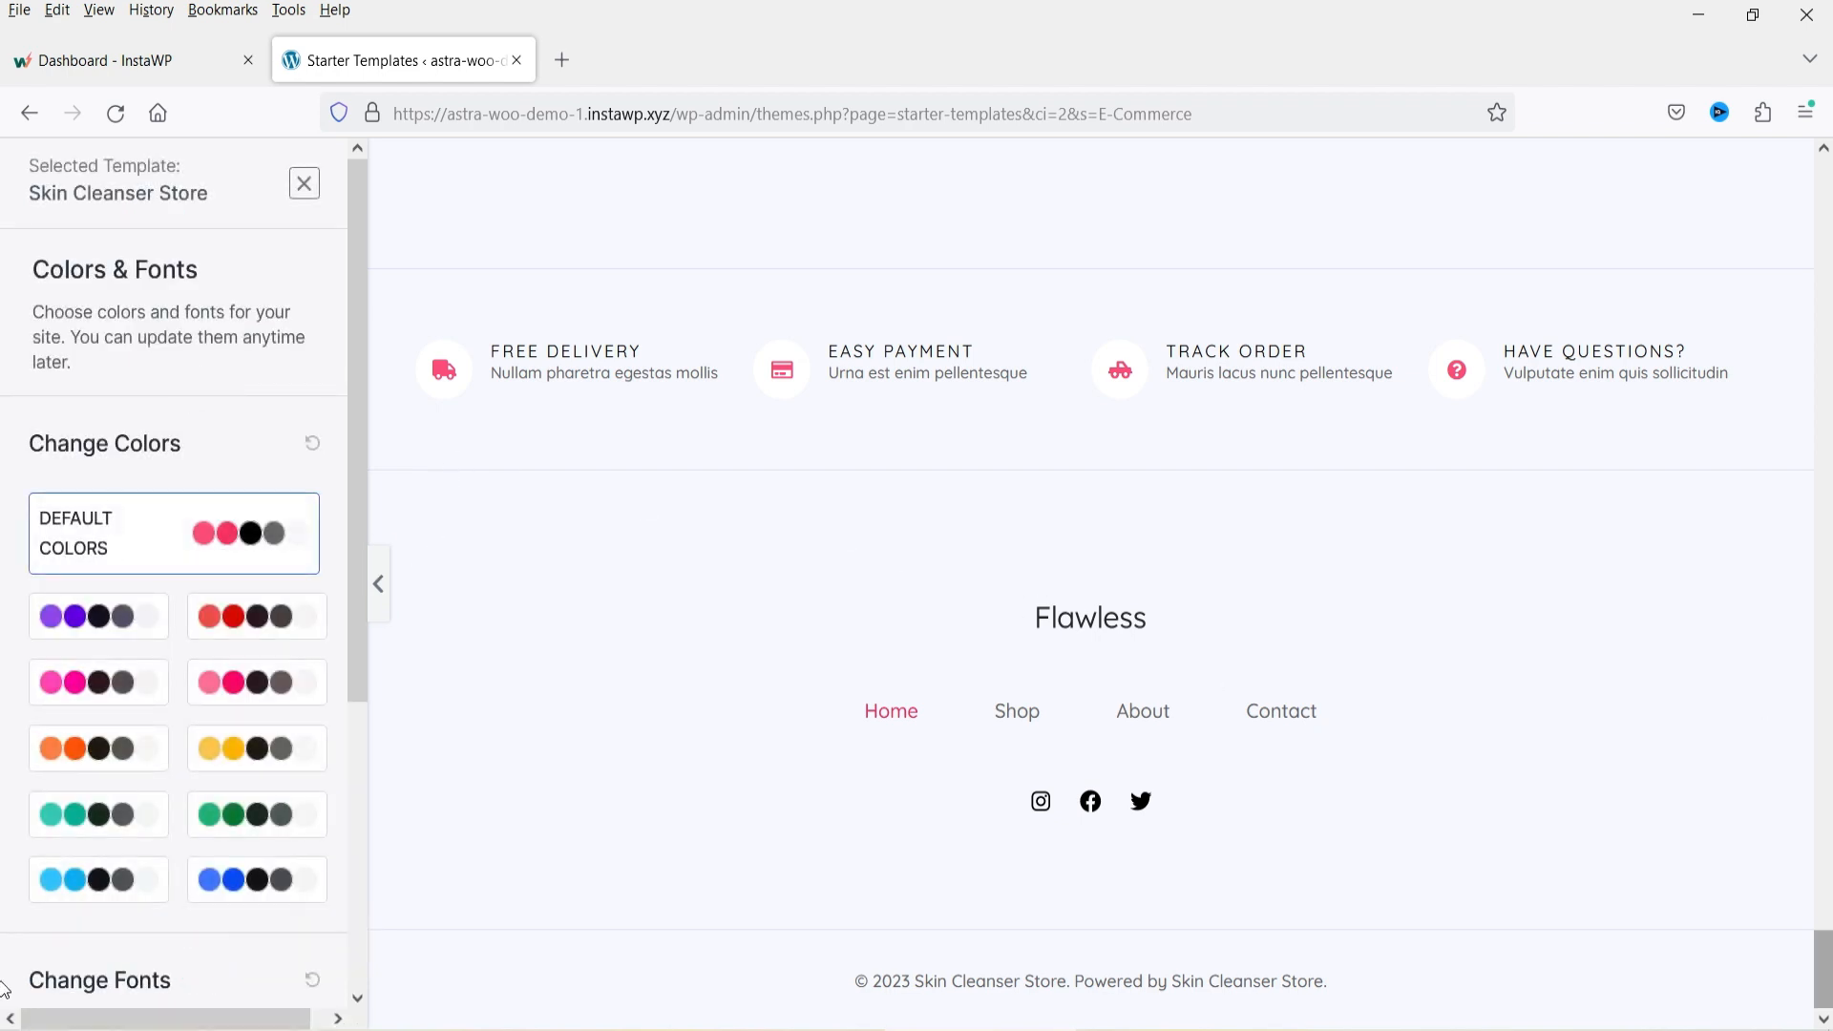
{"action": "left_click_drag", "start_coordinate": [1826, 950], "coordinate": [1826, 209]}
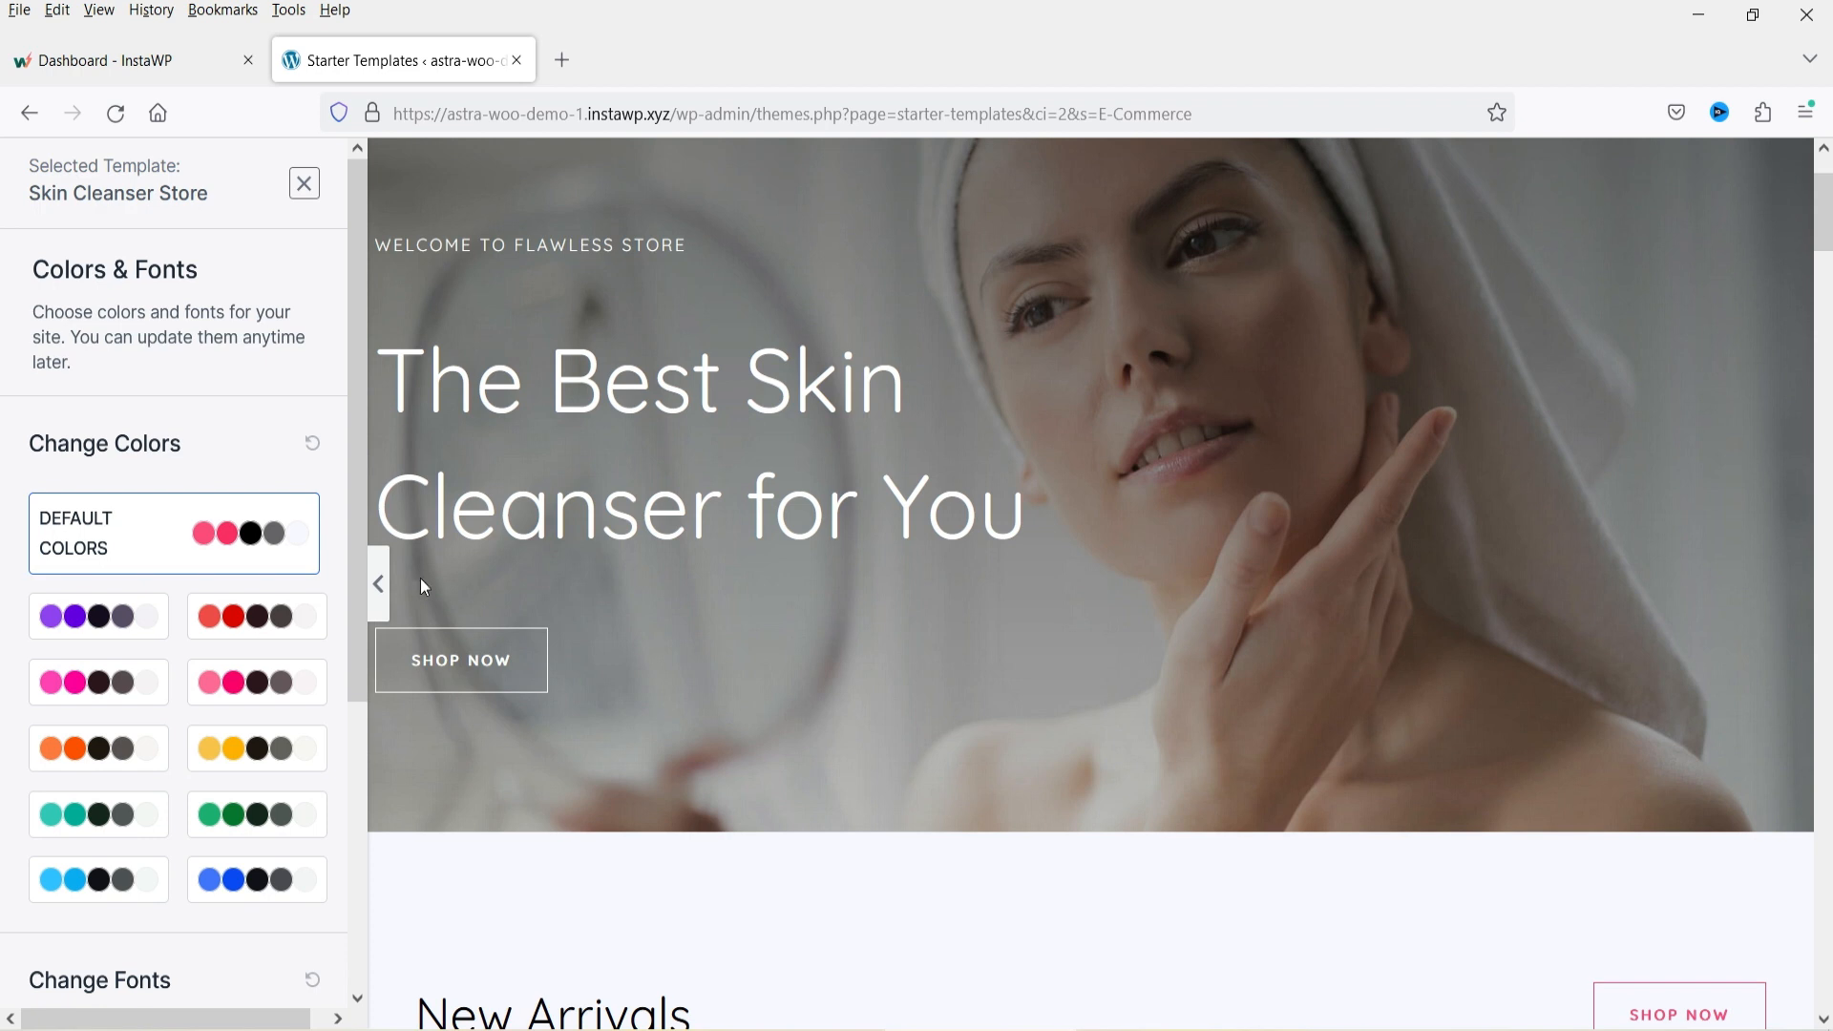
{"action": "scroll", "coordinate": [962, 596], "scroll_direction": "down", "scroll_amount": 3}
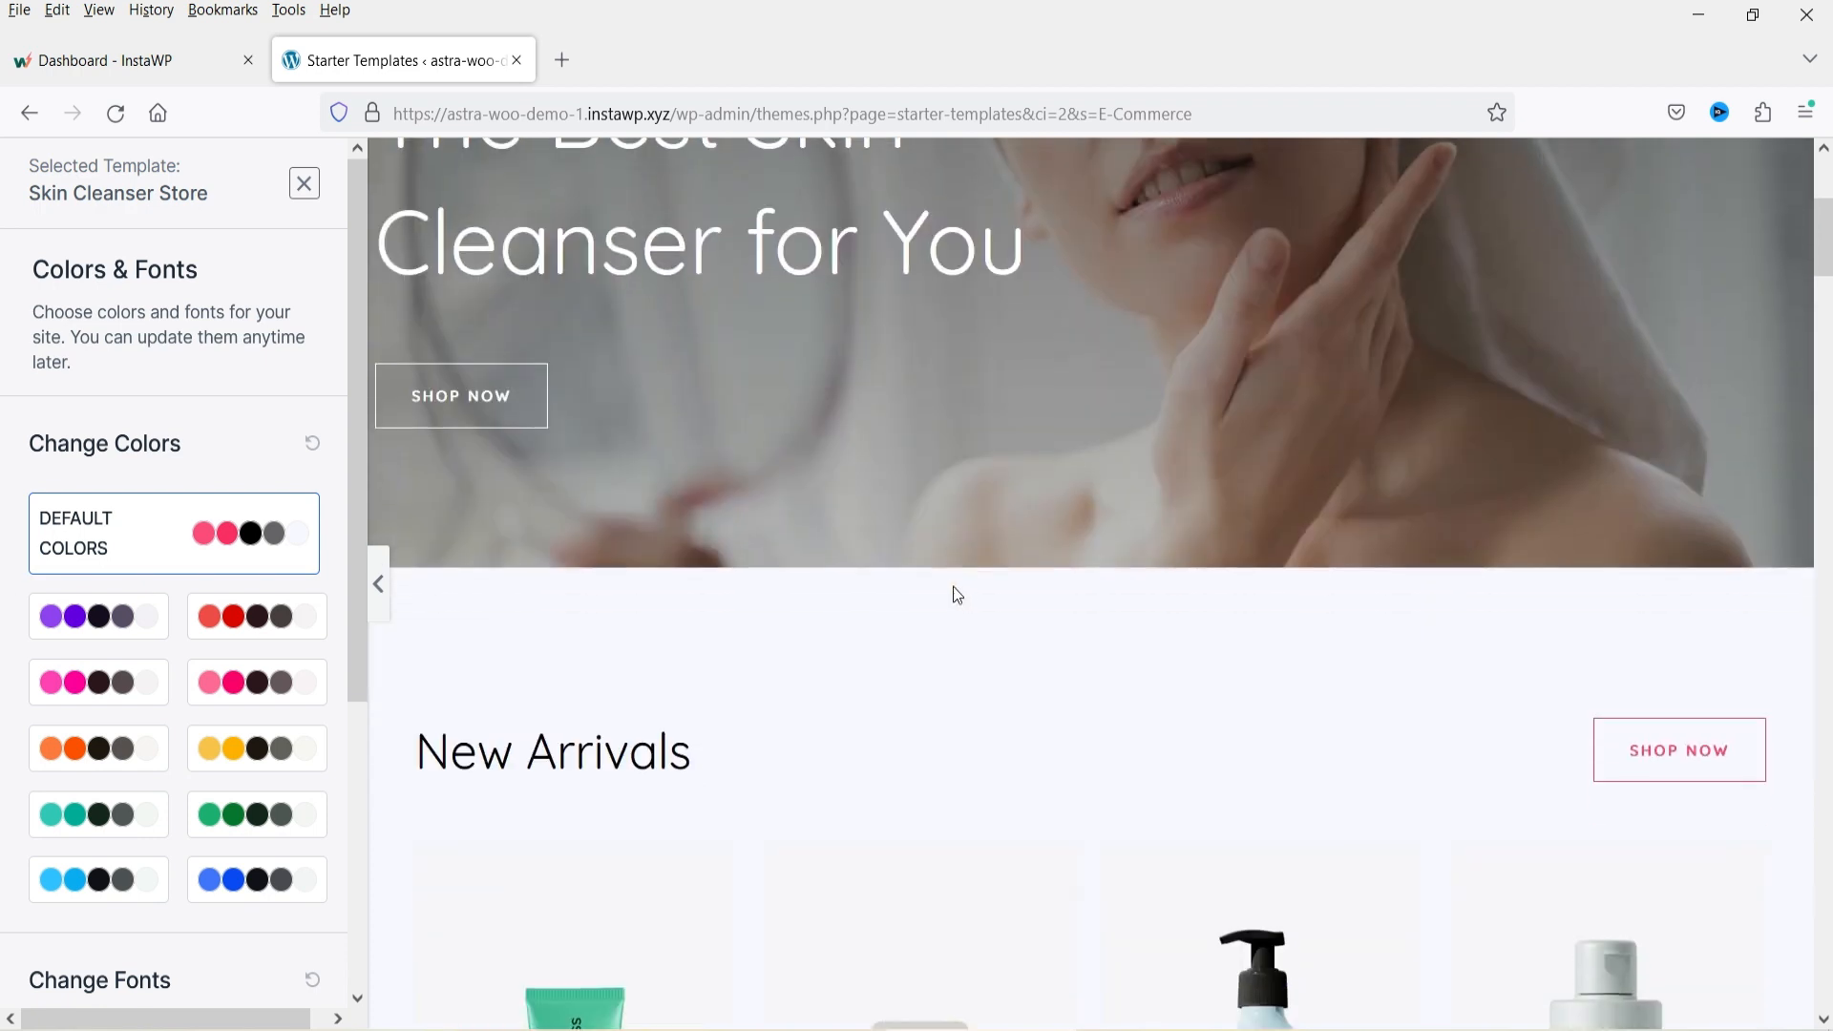
{"action": "scroll", "coordinate": [1069, 573], "scroll_direction": "down", "scroll_amount": 6}
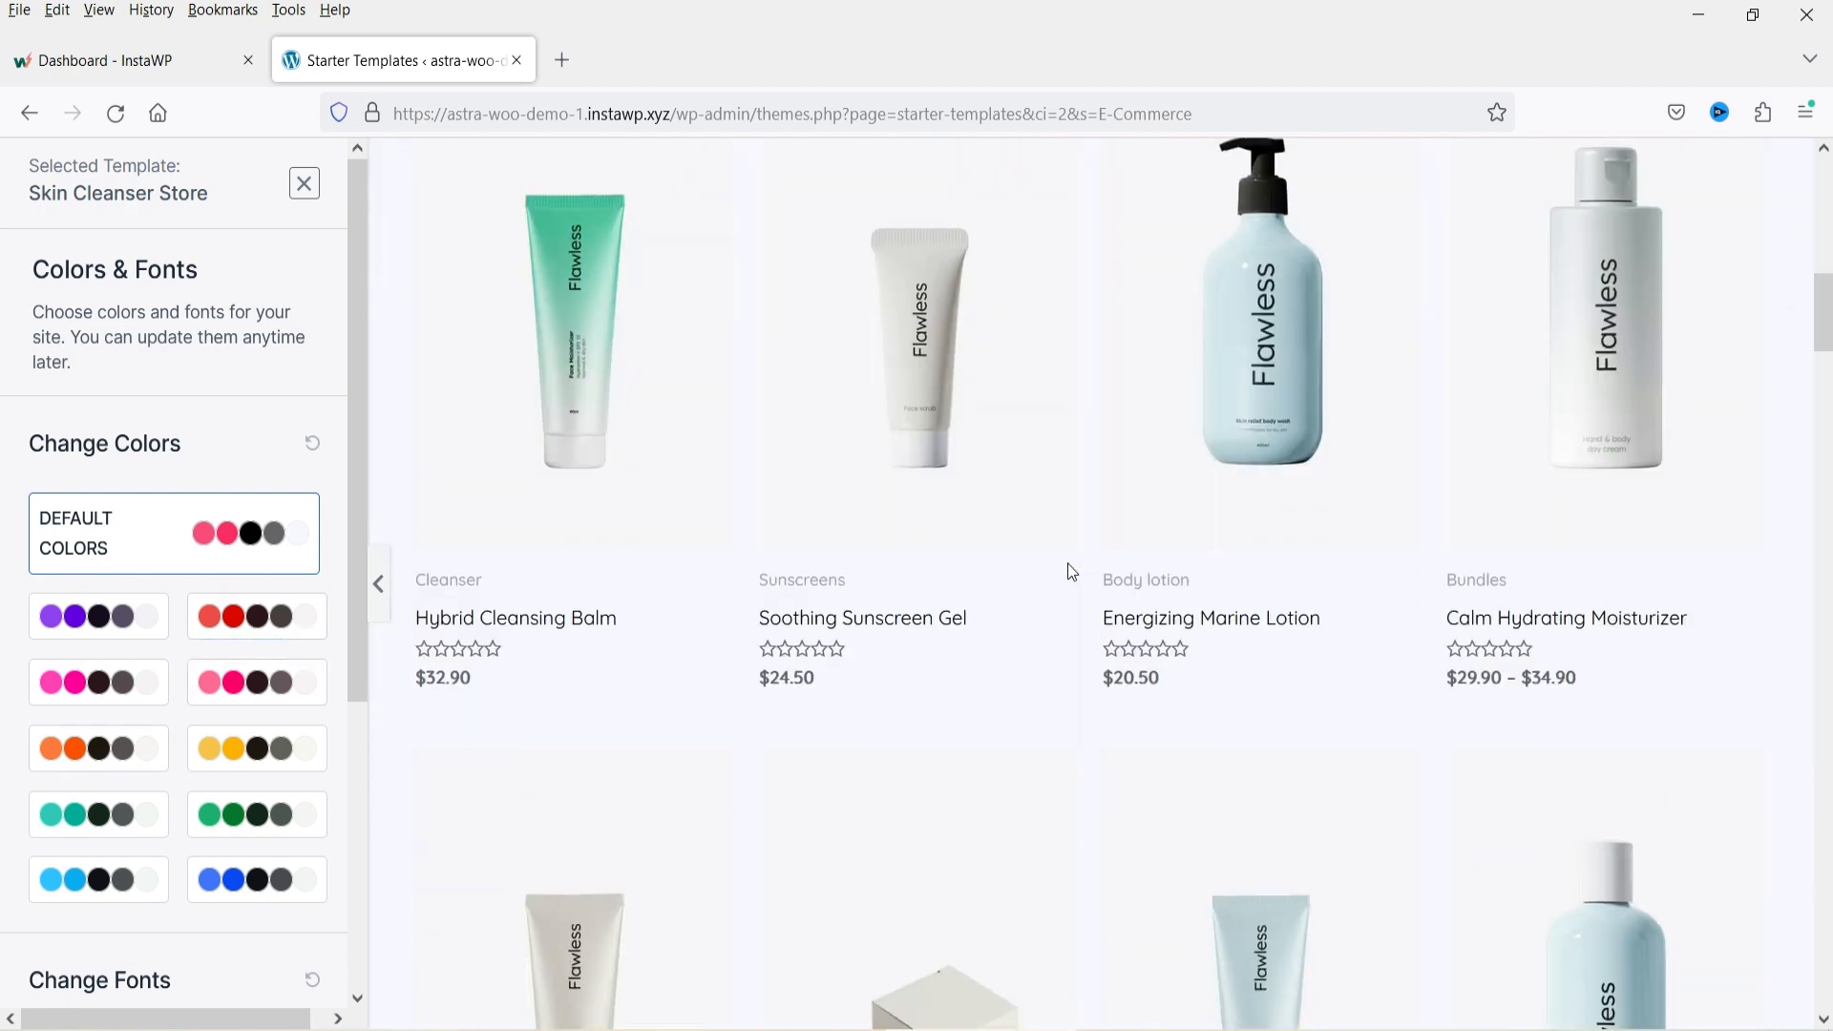
Try several color palettes on the template preview and settle on the green palette.
{"action": "left_click", "coordinate": [245, 615]}
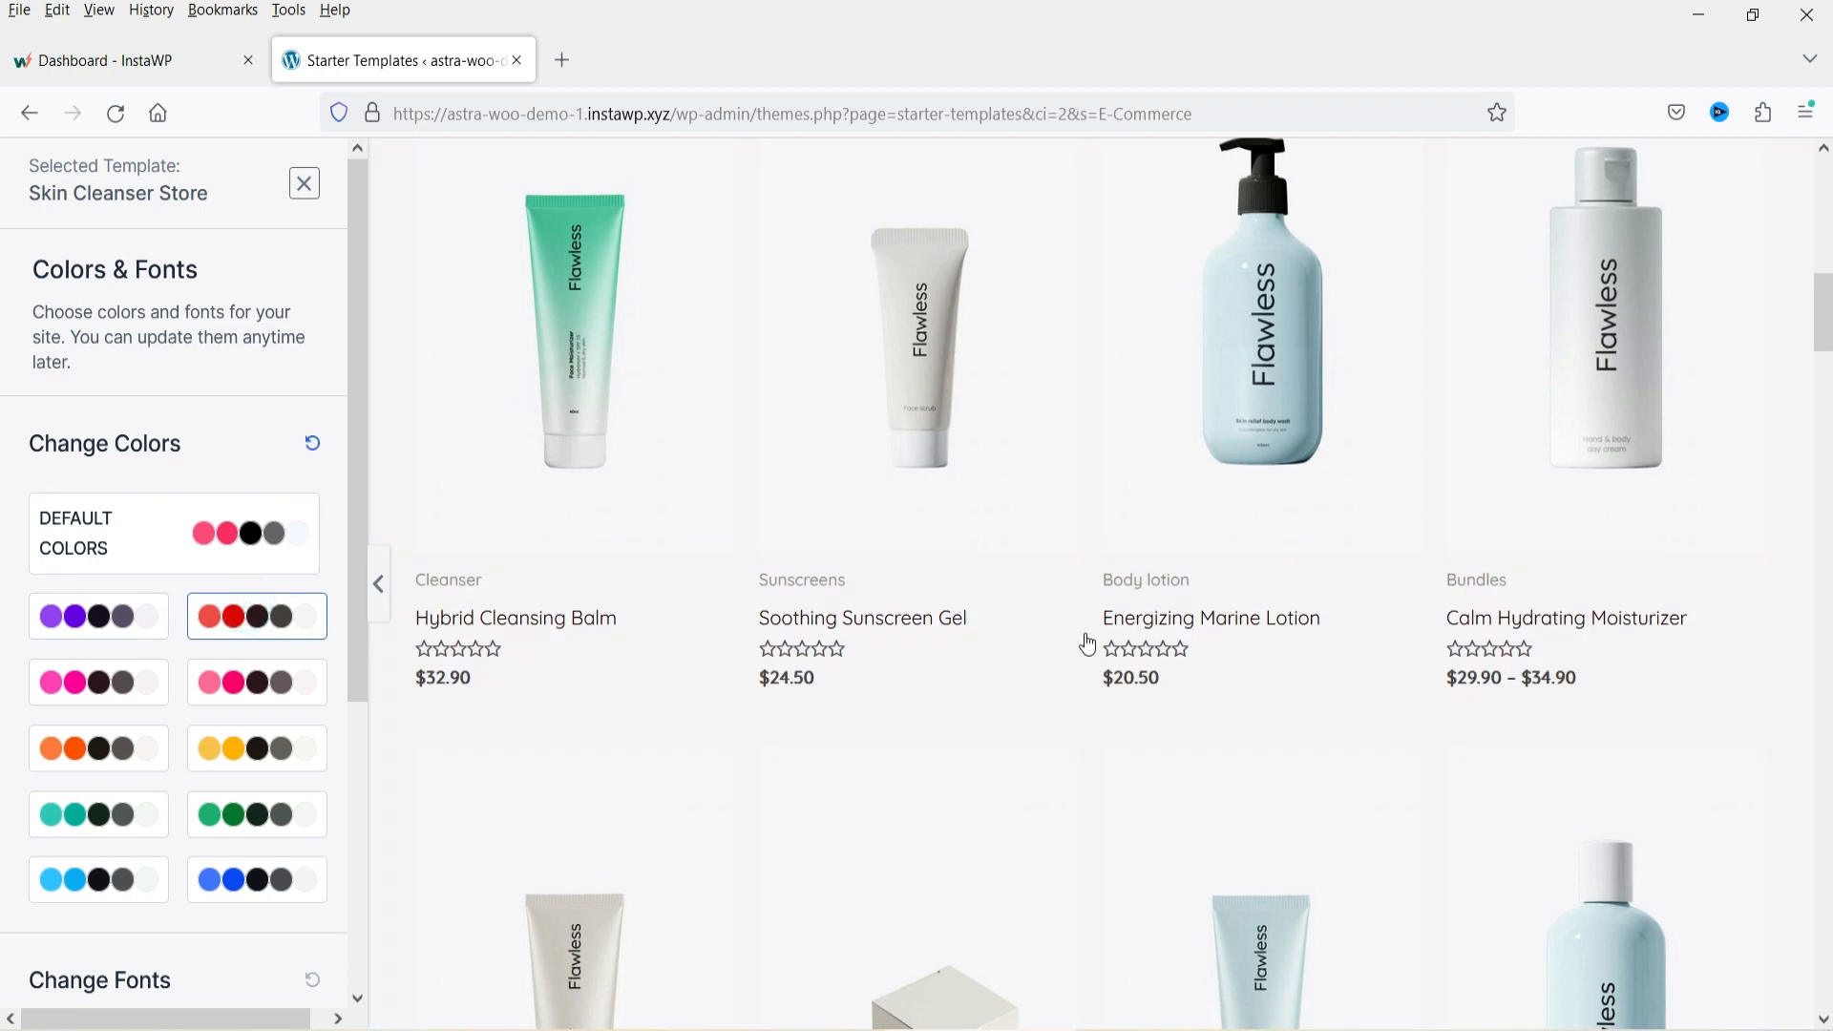
{"action": "scroll", "coordinate": [1169, 573], "scroll_direction": "down", "scroll_amount": 12}
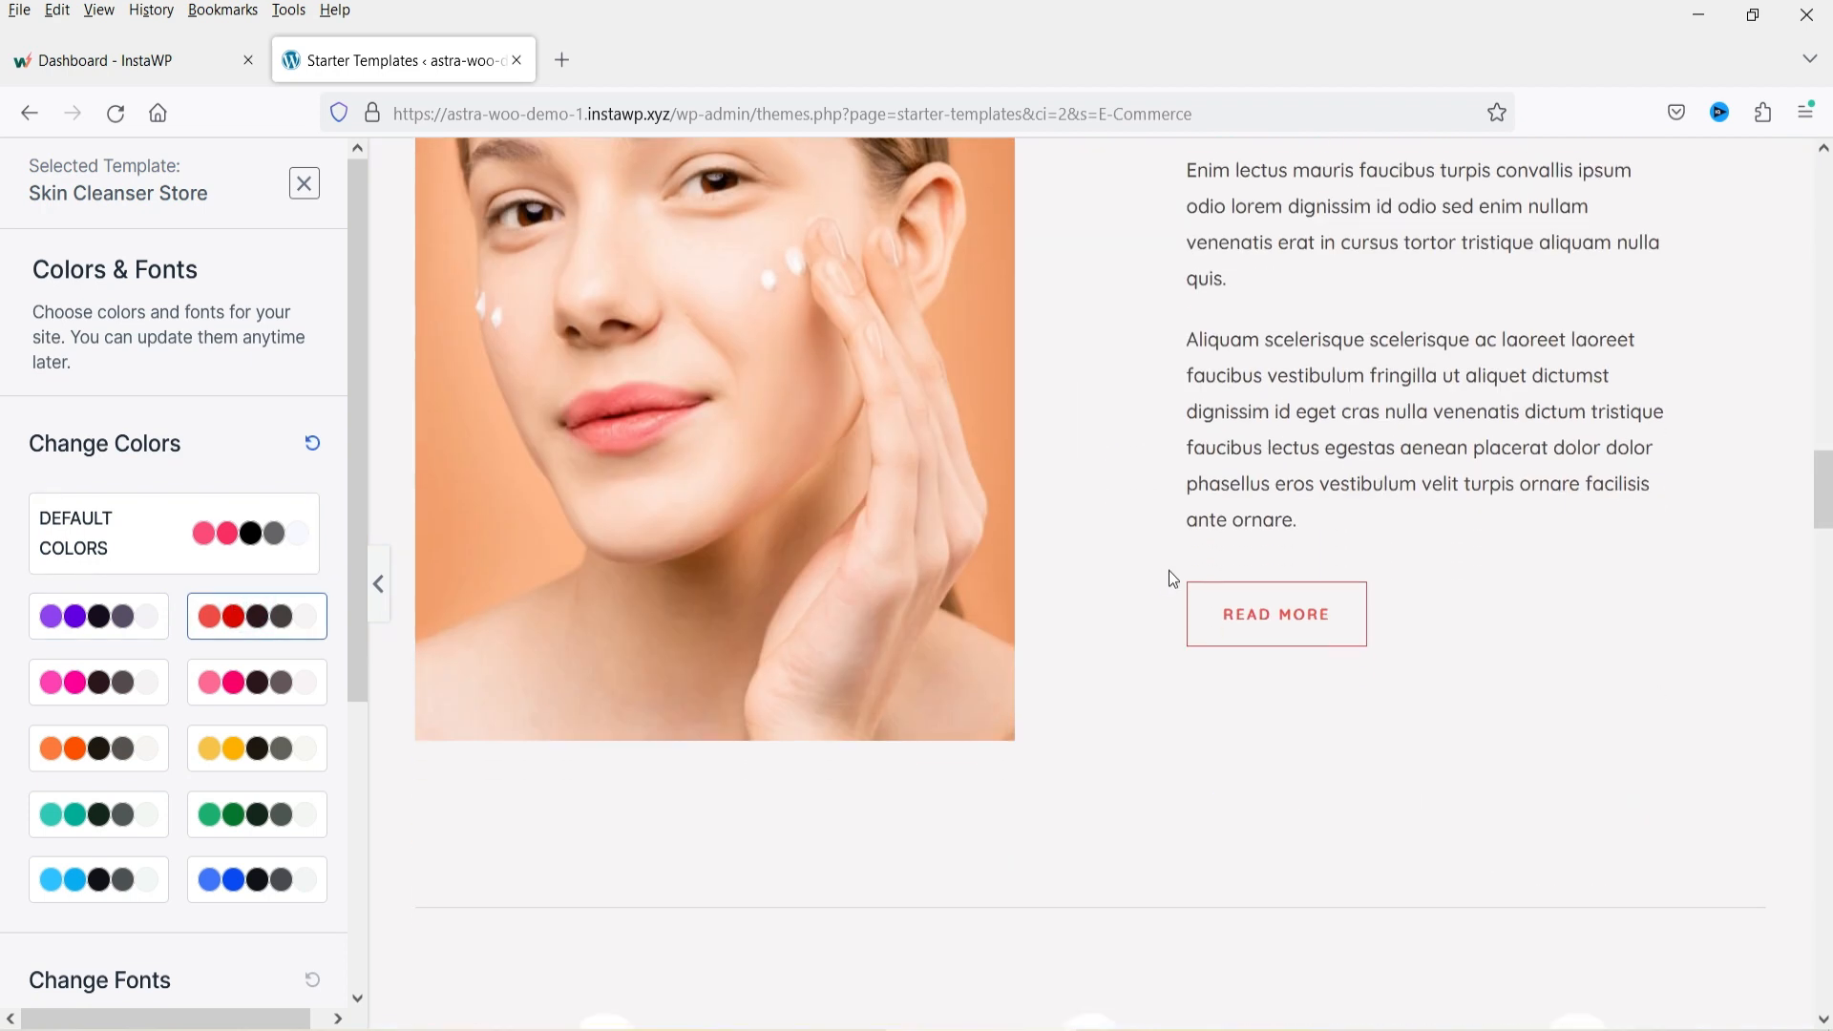
{"action": "scroll", "coordinate": [1170, 572], "scroll_direction": "down", "scroll_amount": 4}
{"action": "left_click", "coordinate": [259, 677]}
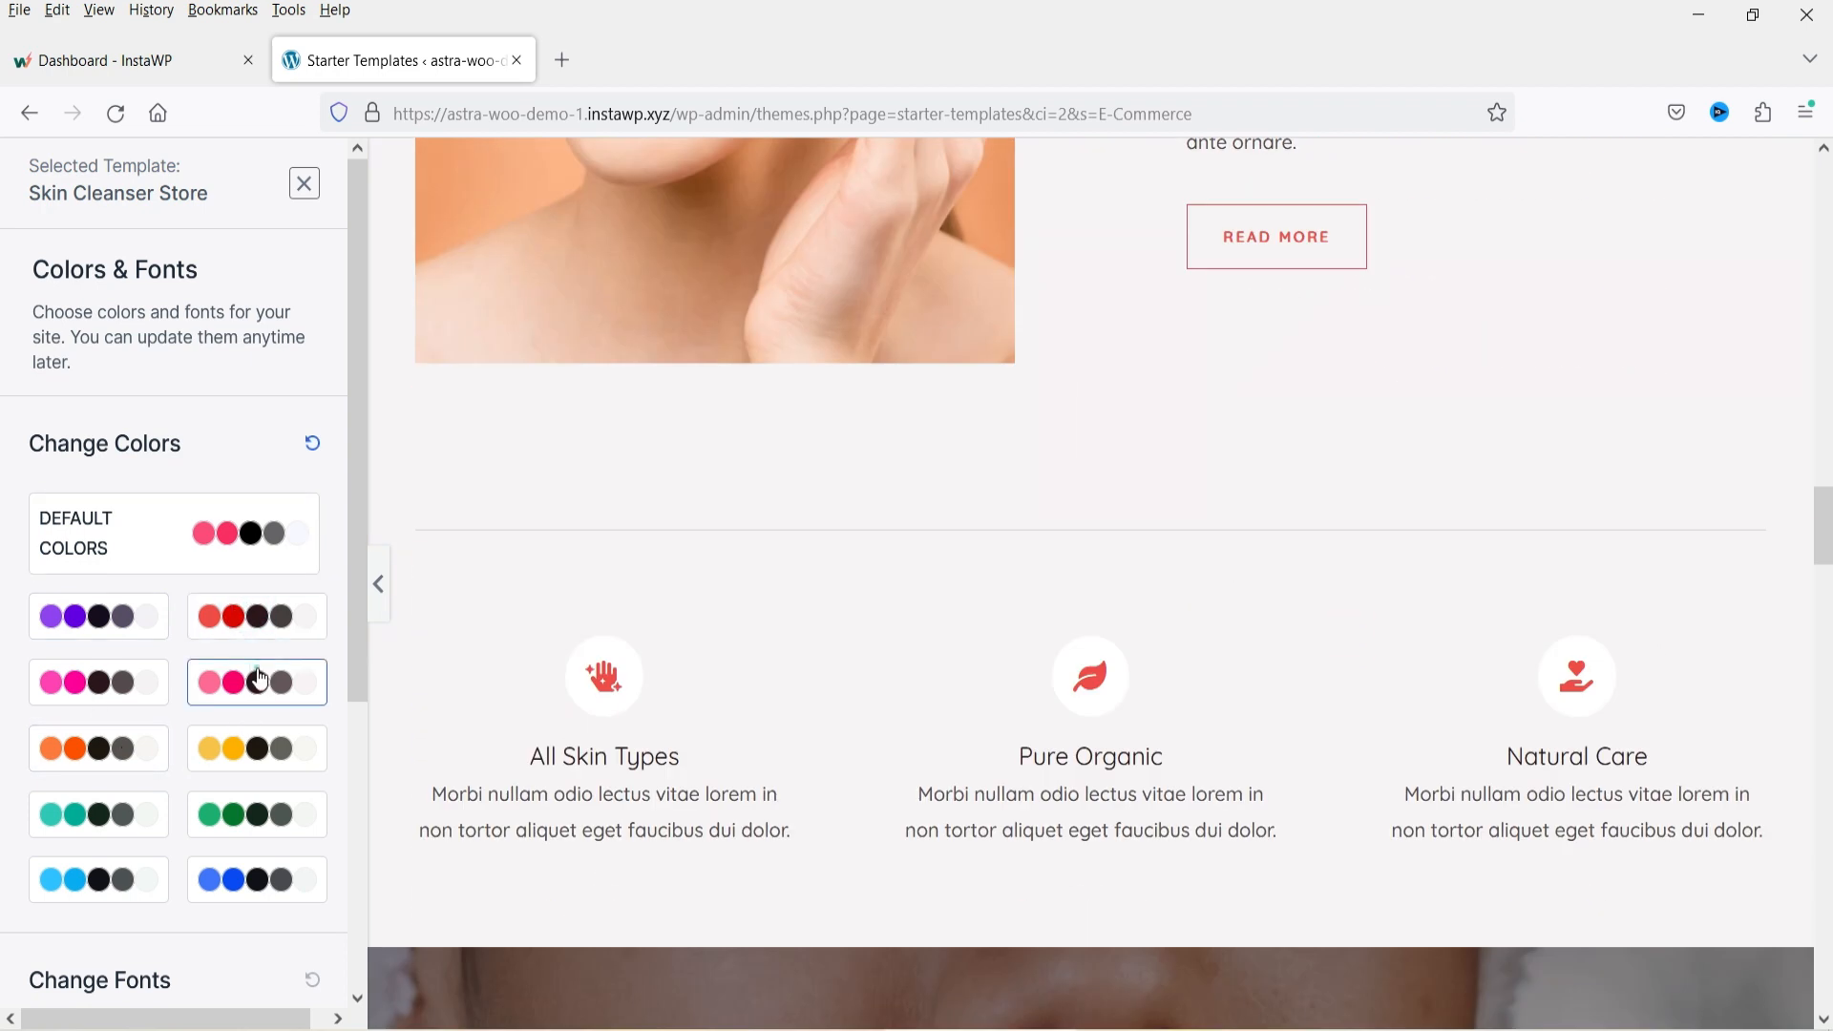
{"action": "left_click", "coordinate": [71, 767]}
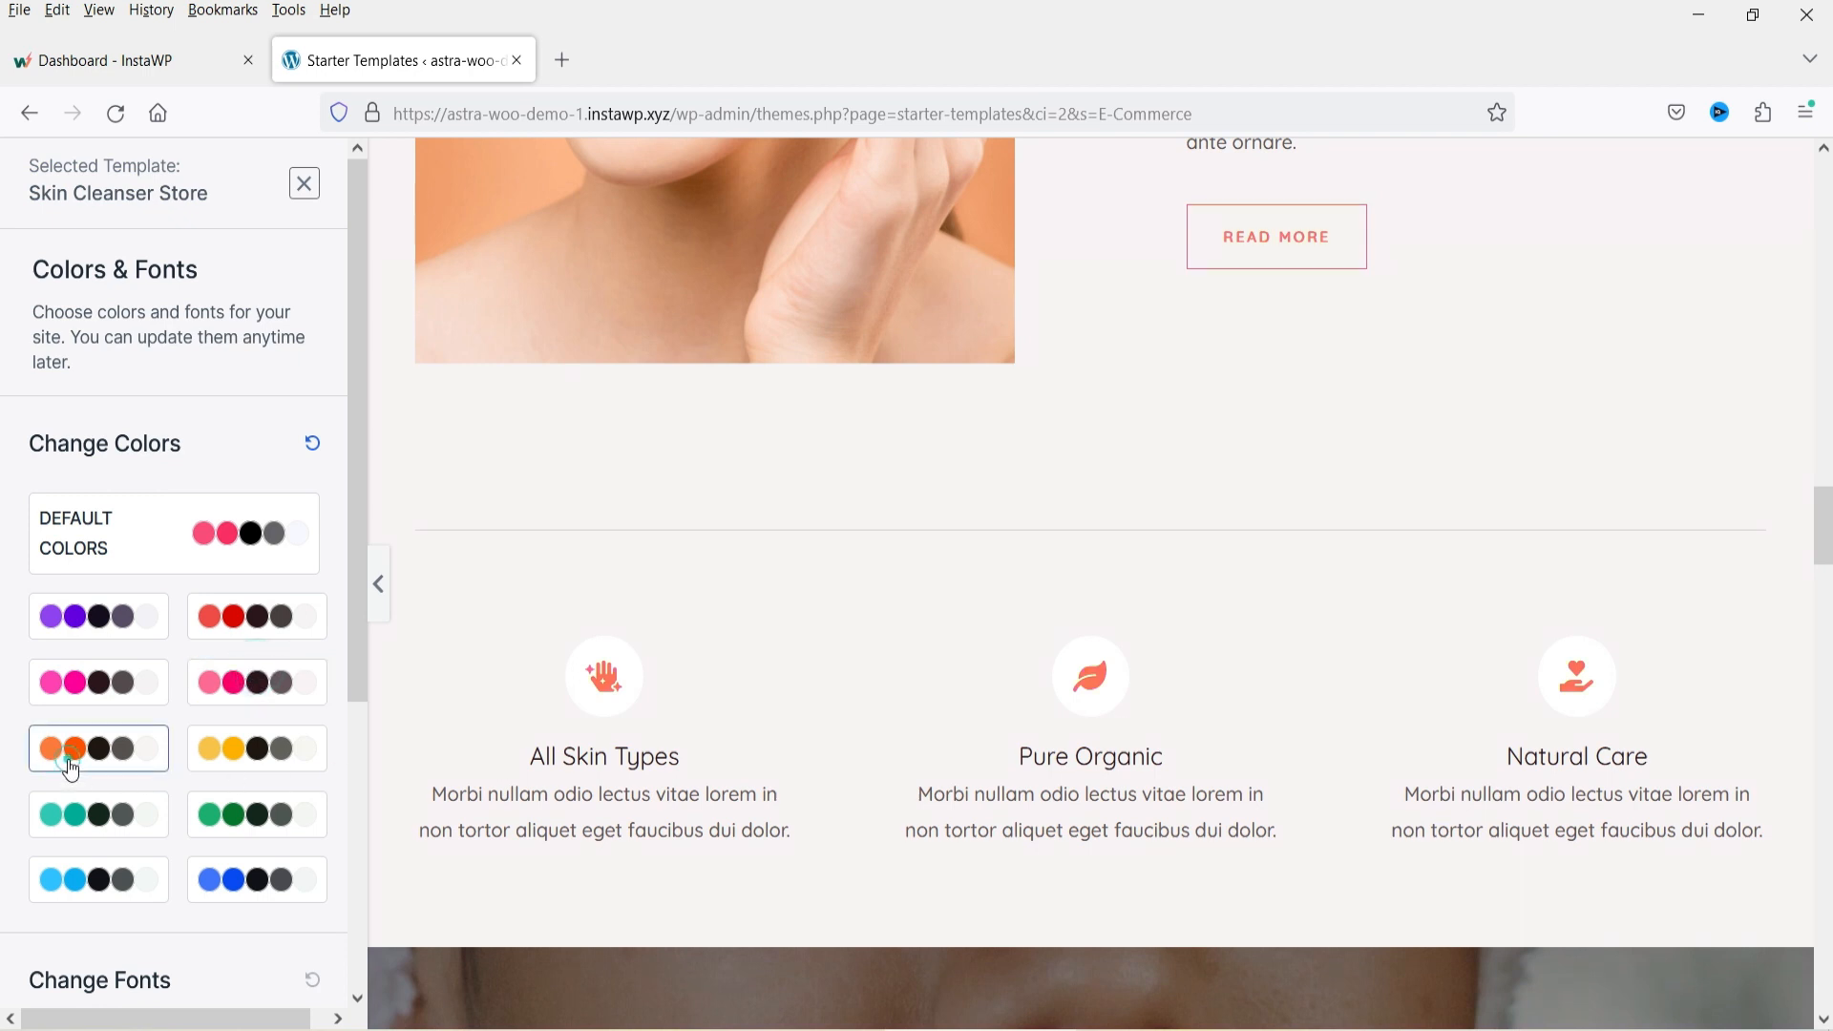
{"action": "left_click", "coordinate": [72, 819]}
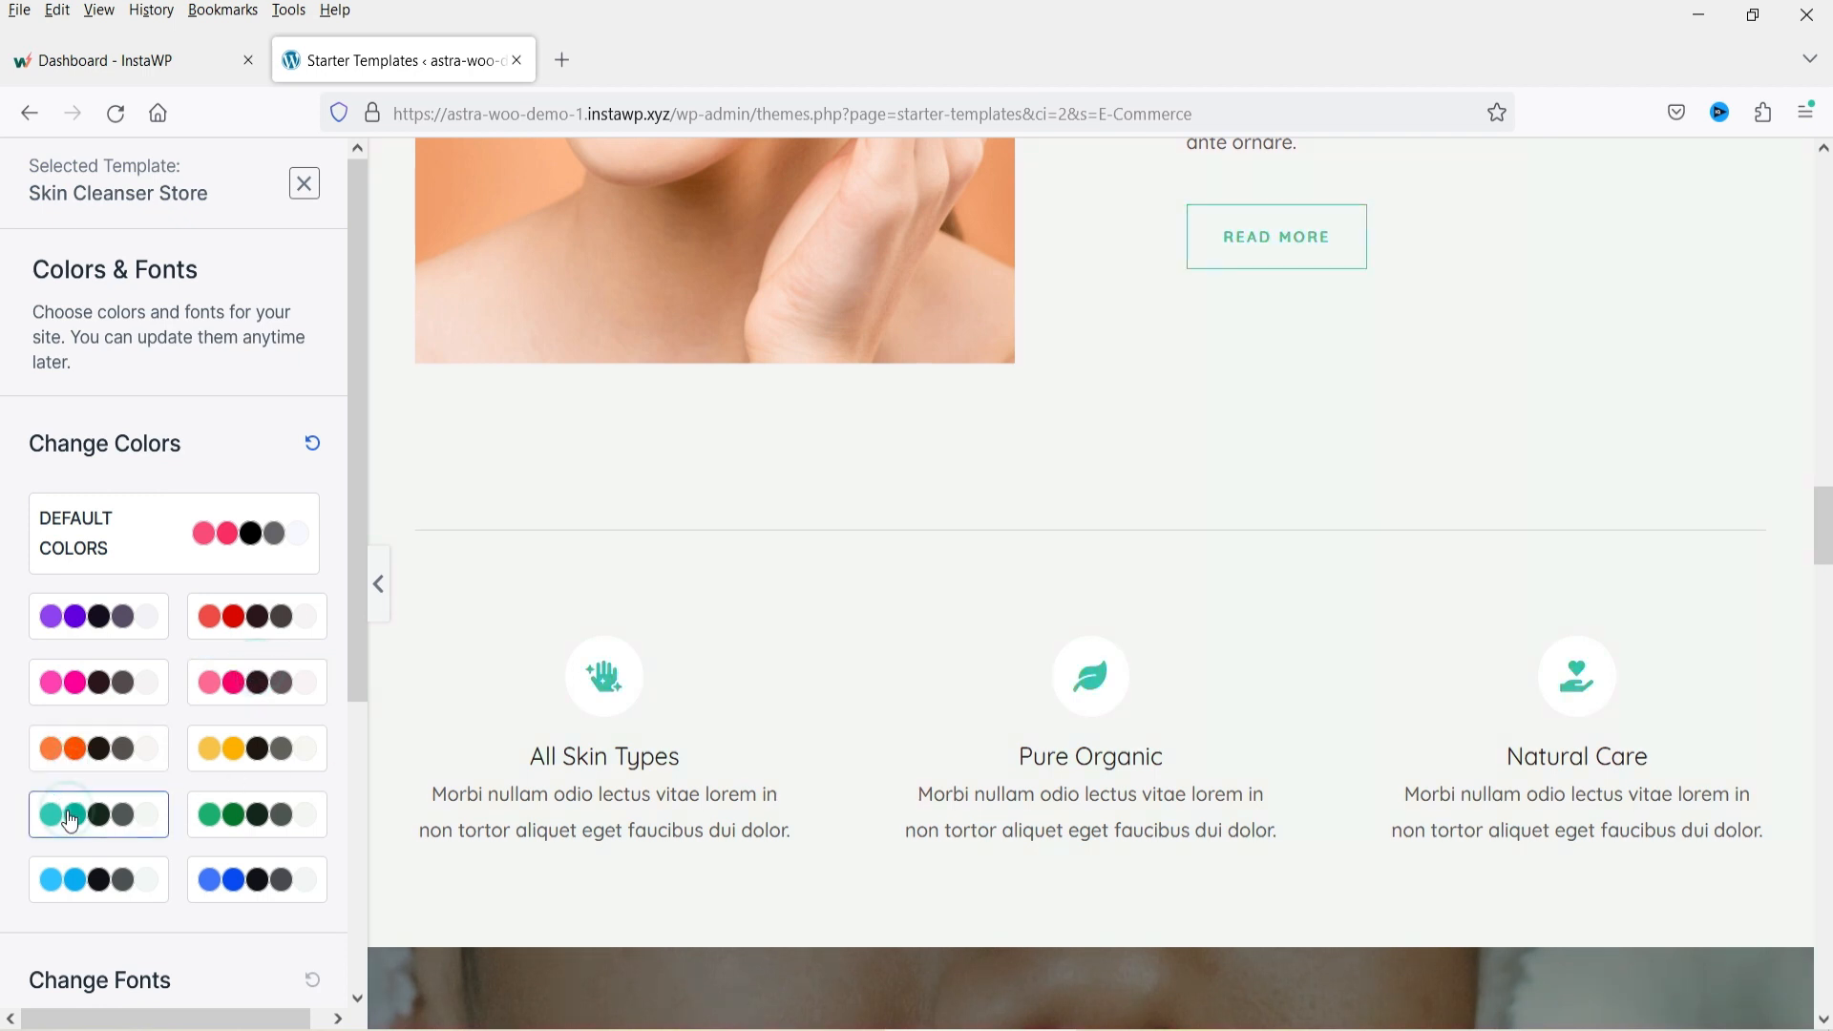
{"action": "left_click", "coordinate": [267, 815]}
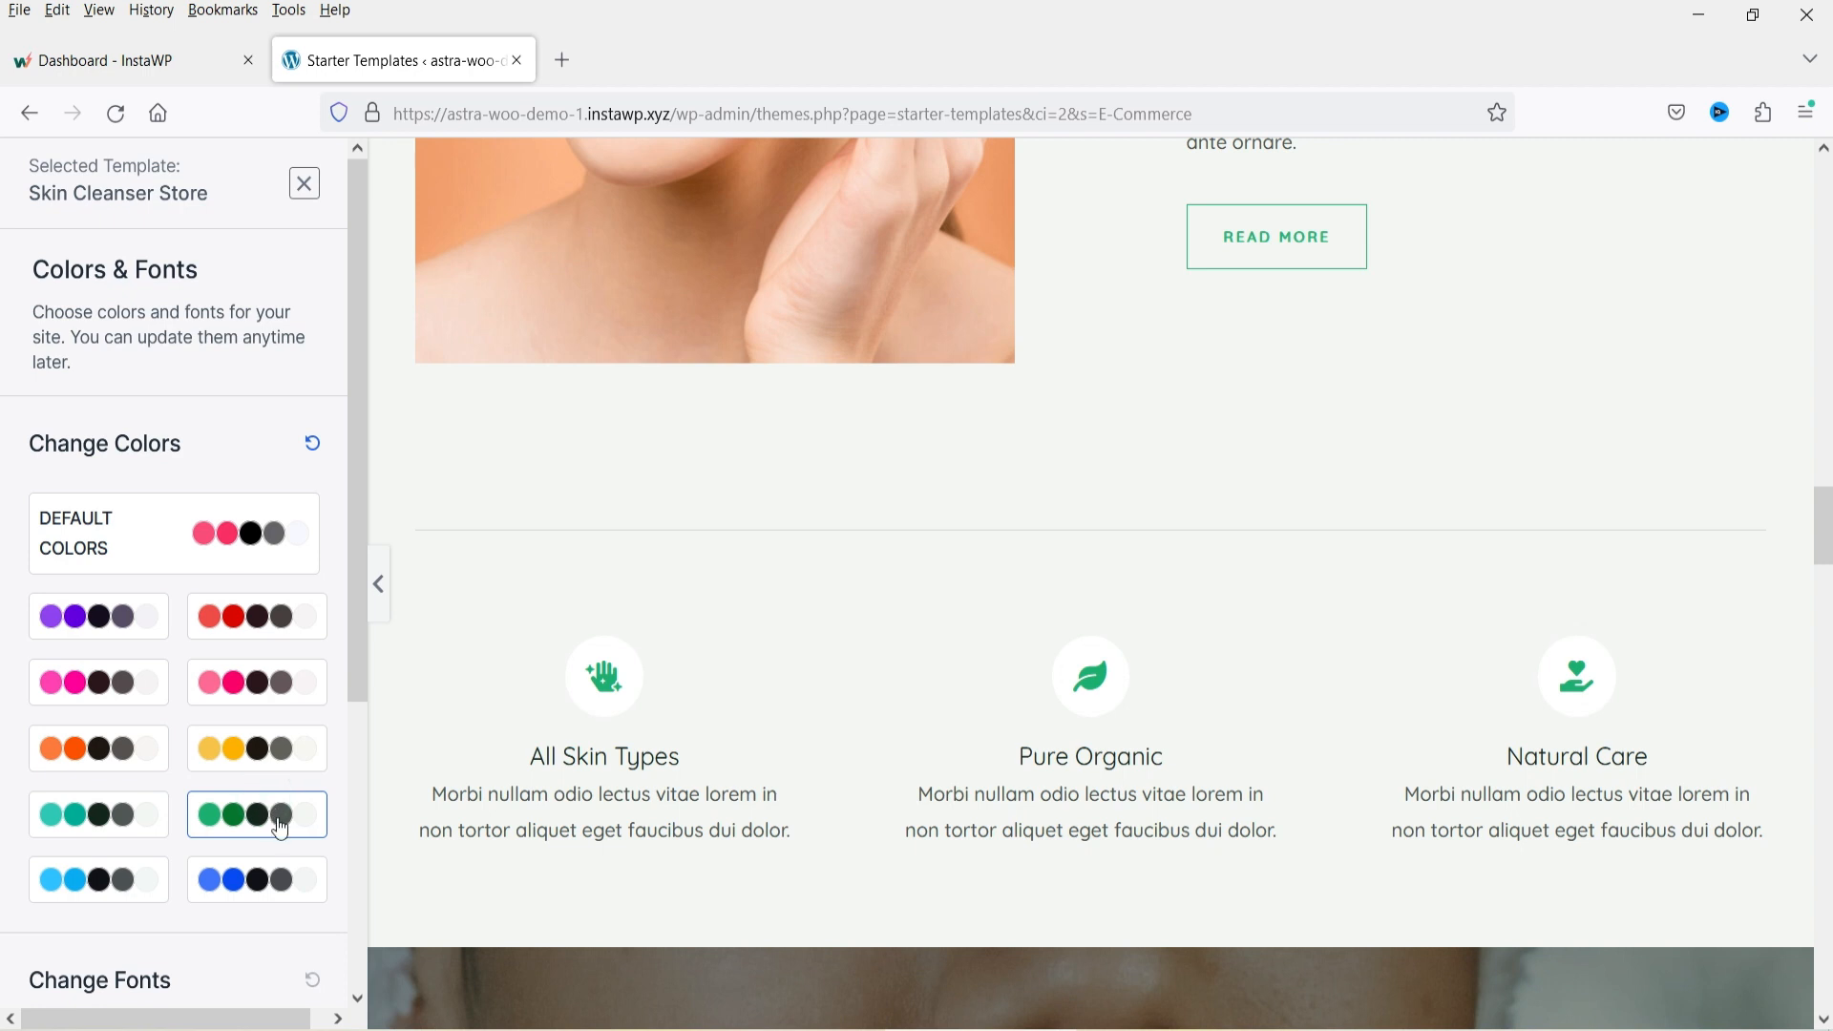
Keep the Quicksand font pair and continue past the Colors & Fonts stage.
{"action": "scroll", "coordinate": [1267, 537], "scroll_direction": "up", "scroll_amount": 3}
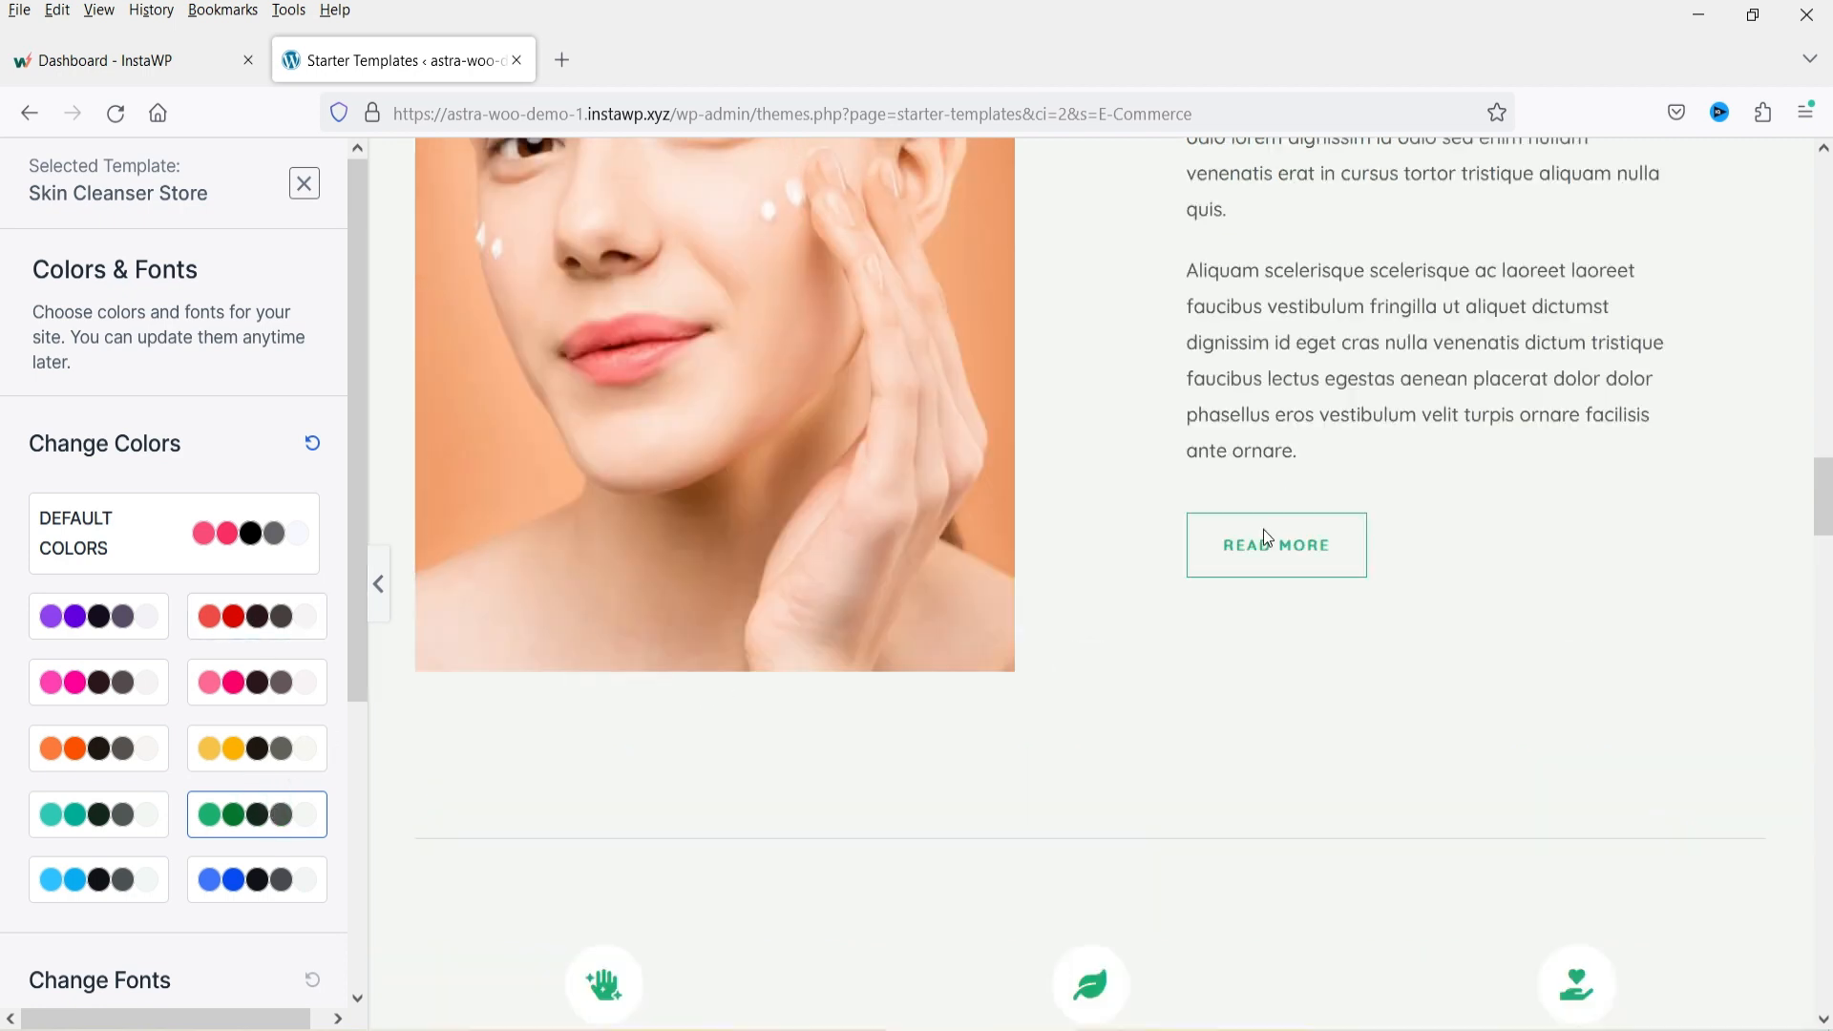
{"action": "scroll", "coordinate": [1263, 529], "scroll_direction": "up", "scroll_amount": 5}
{"action": "scroll", "coordinate": [1264, 528], "scroll_direction": "down", "scroll_amount": 8}
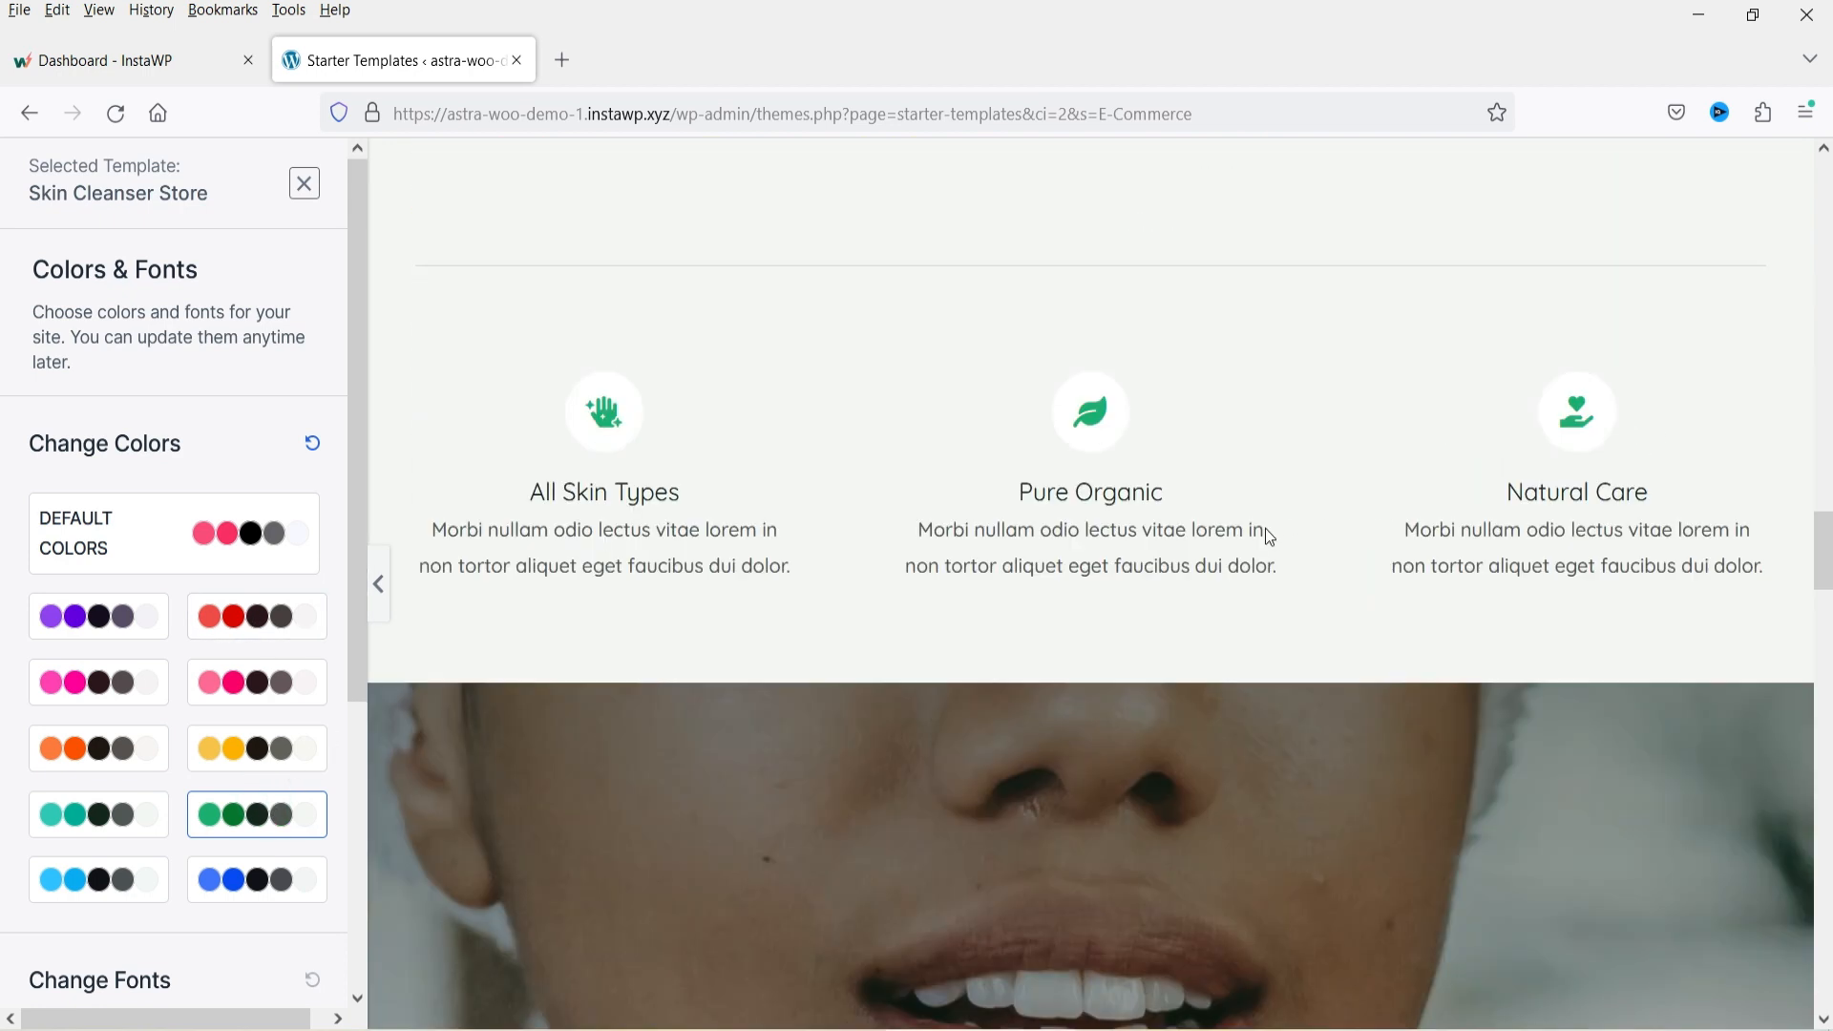
{"action": "scroll", "coordinate": [260, 817], "scroll_direction": "down", "scroll_amount": 4}
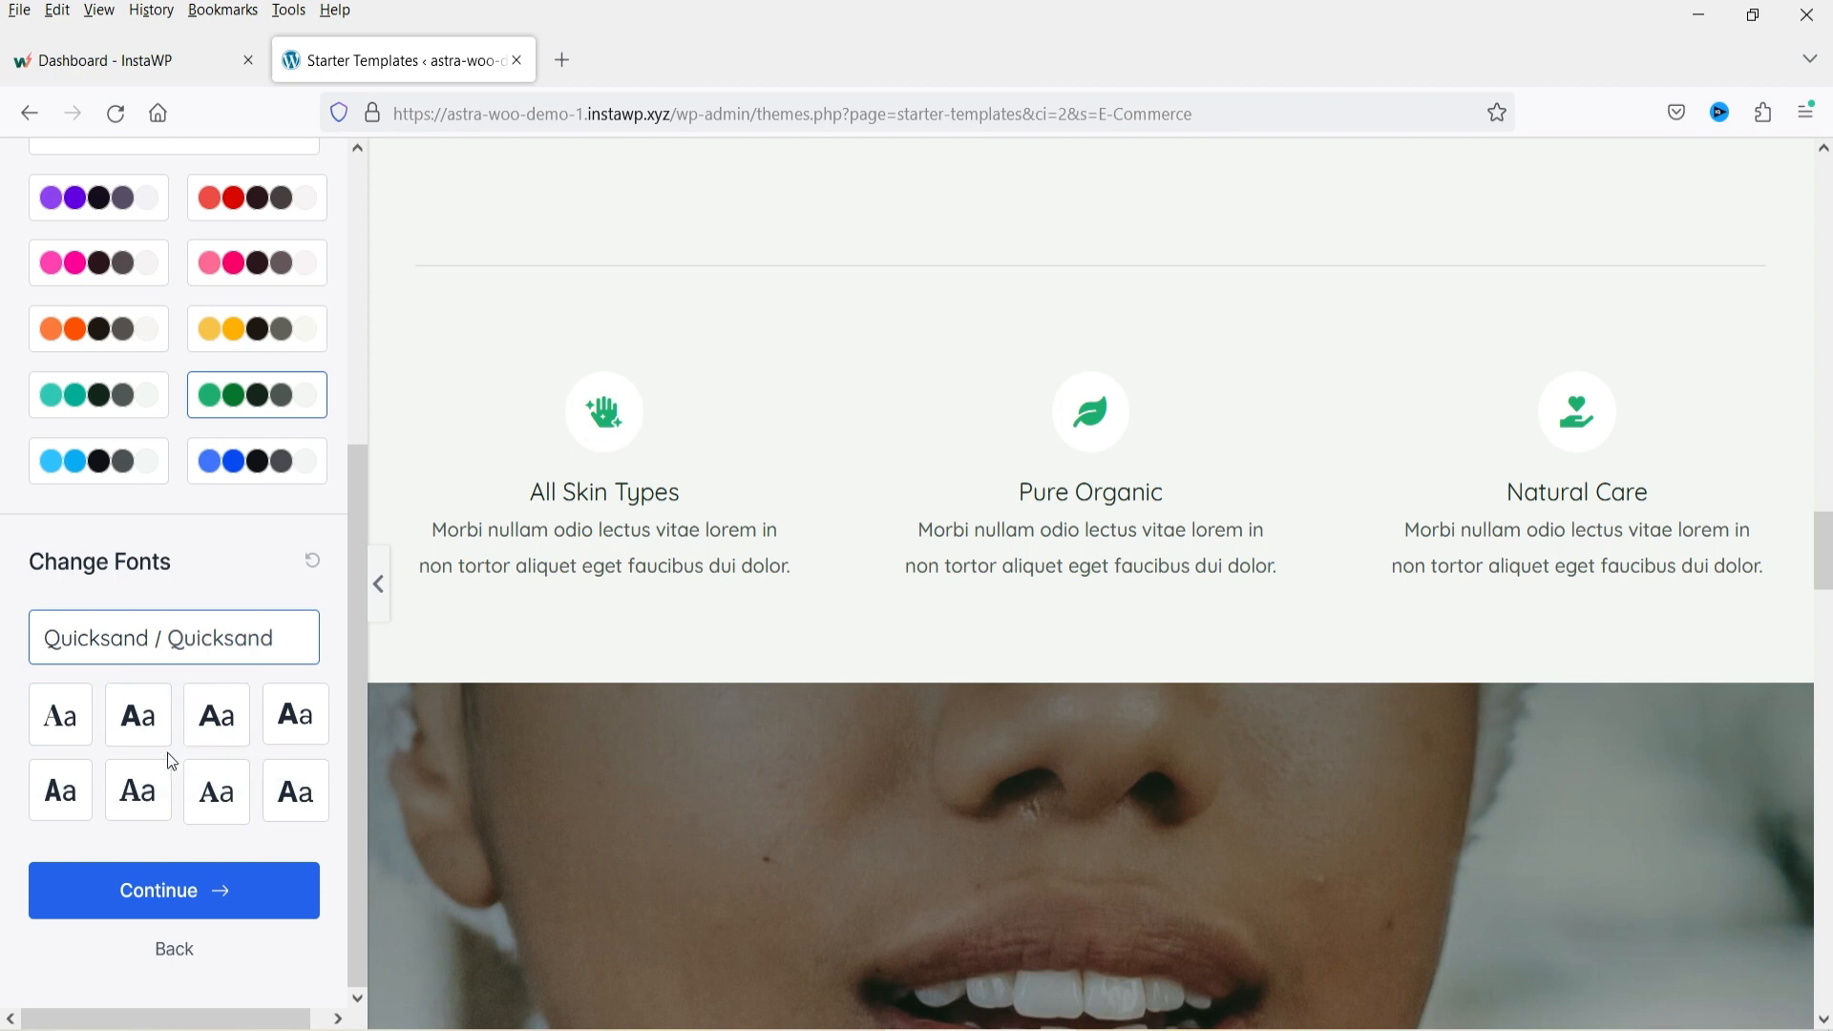
{"action": "left_click", "coordinate": [137, 903]}
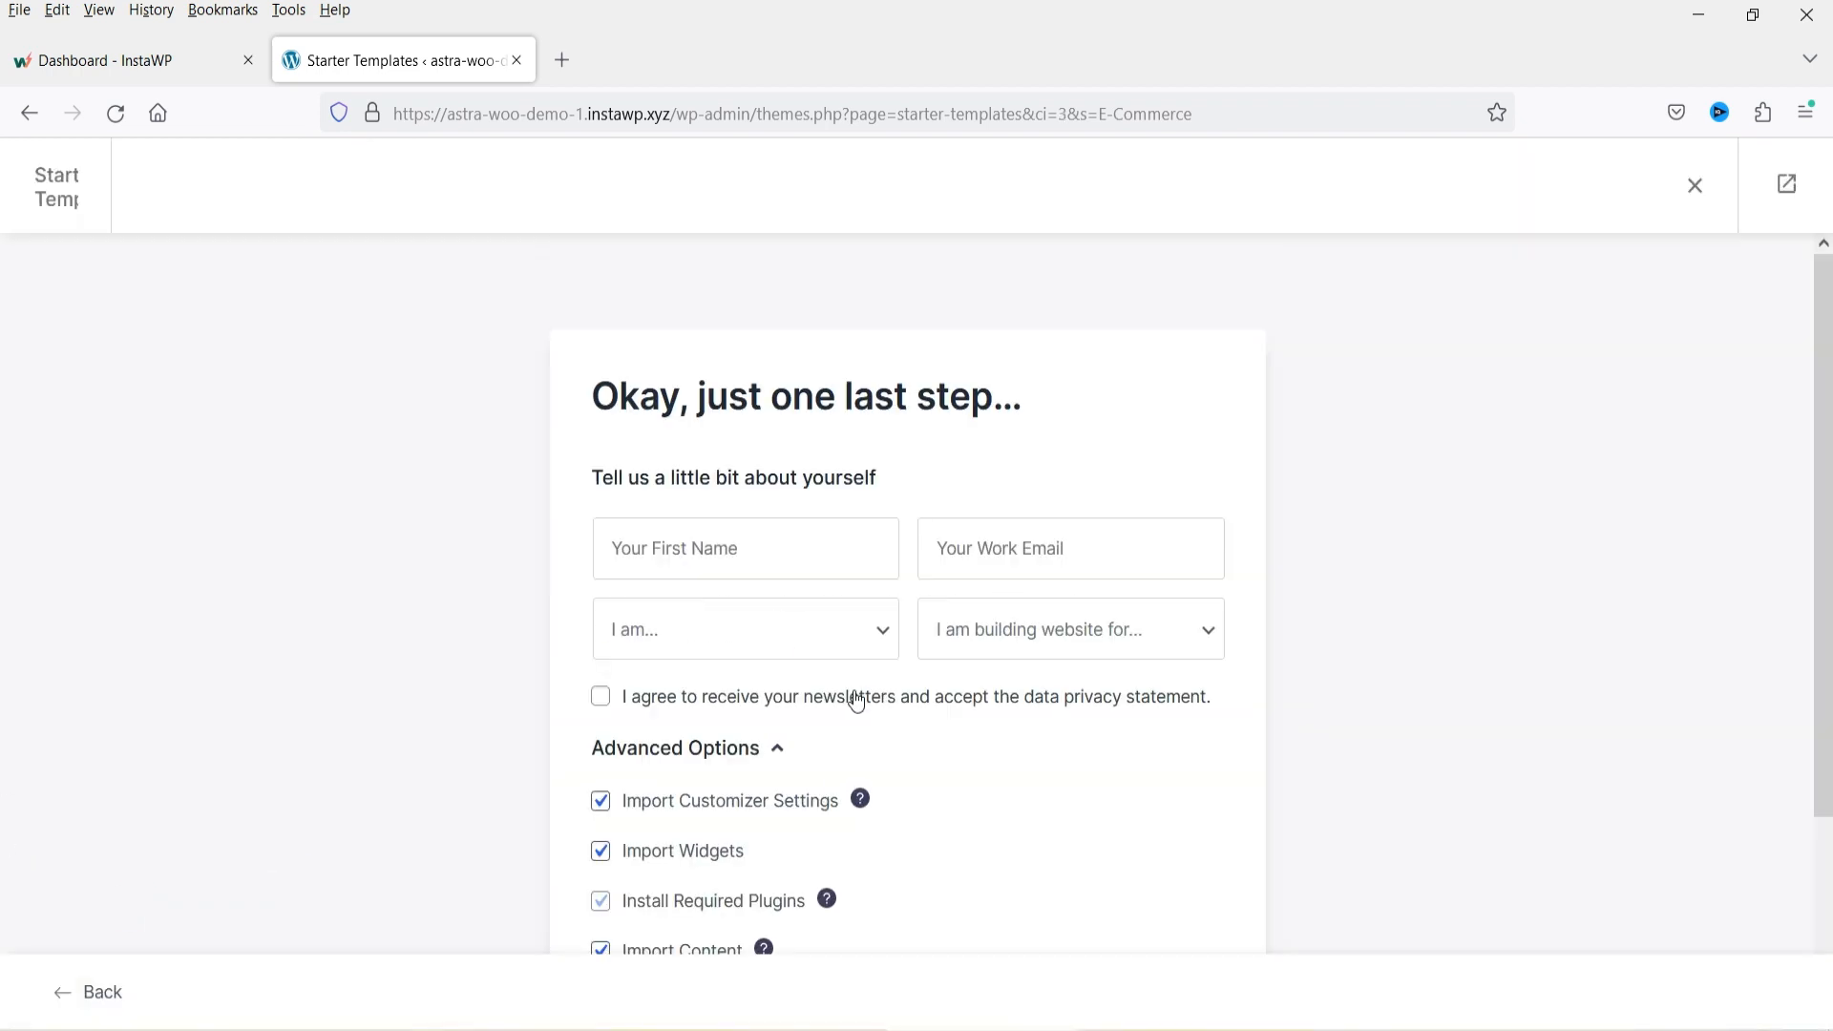
Enter your first name and work email address in the final setup form.
{"action": "left_click", "coordinate": [695, 556]}
{"action": "type", "text": "Prashant"}
{"action": "left_click", "coordinate": [996, 575]}
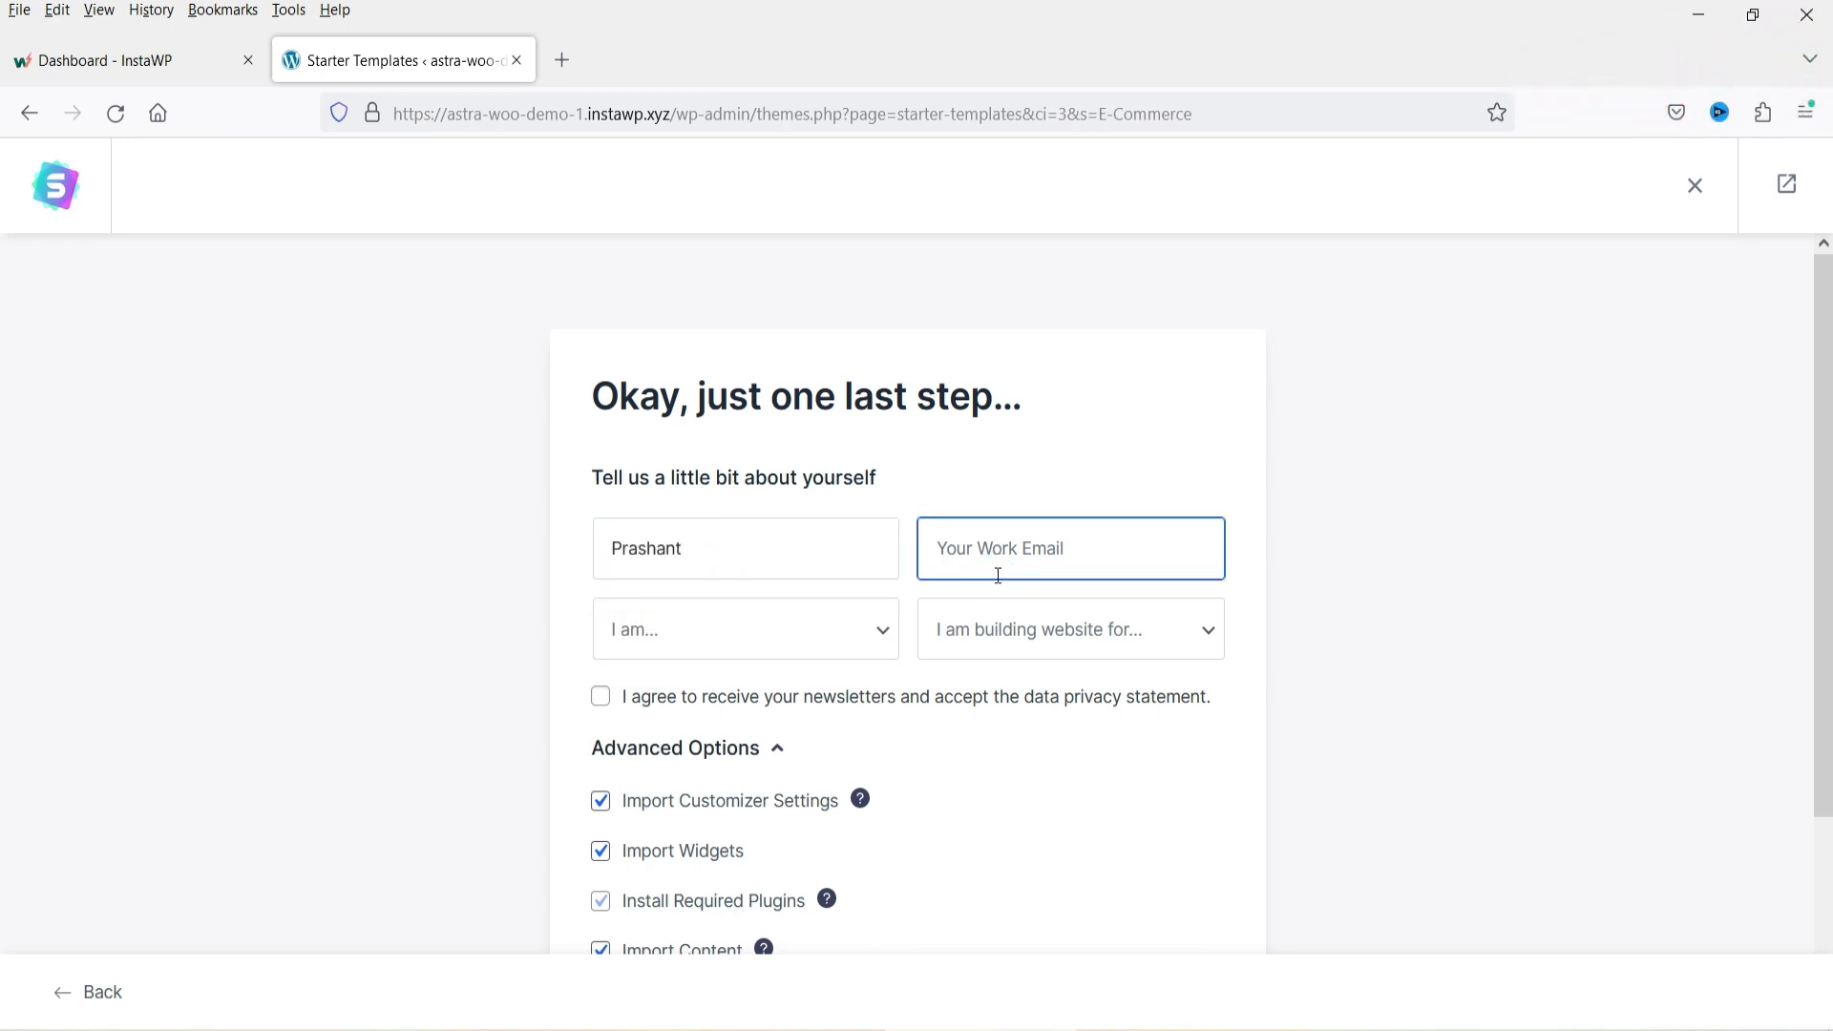
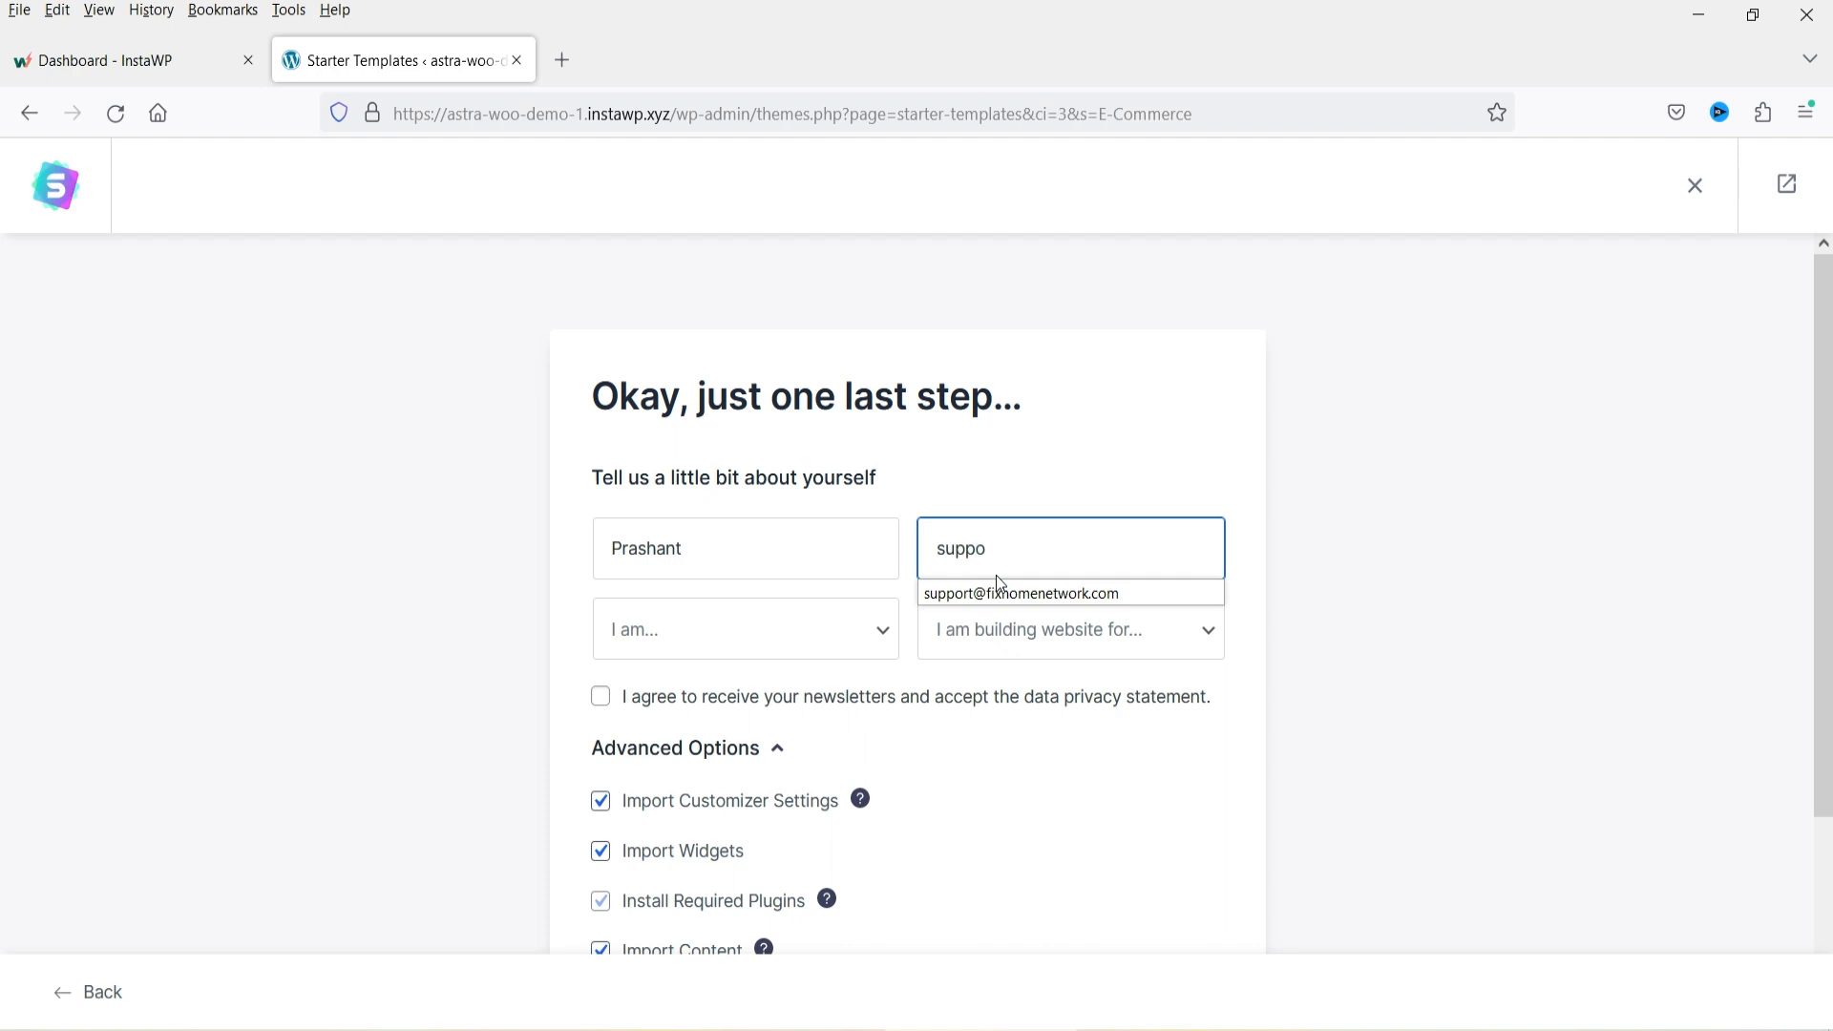
Set the experience level to Beginner and the website purpose to Myself/My Company.
{"action": "left_click", "coordinate": [845, 646]}
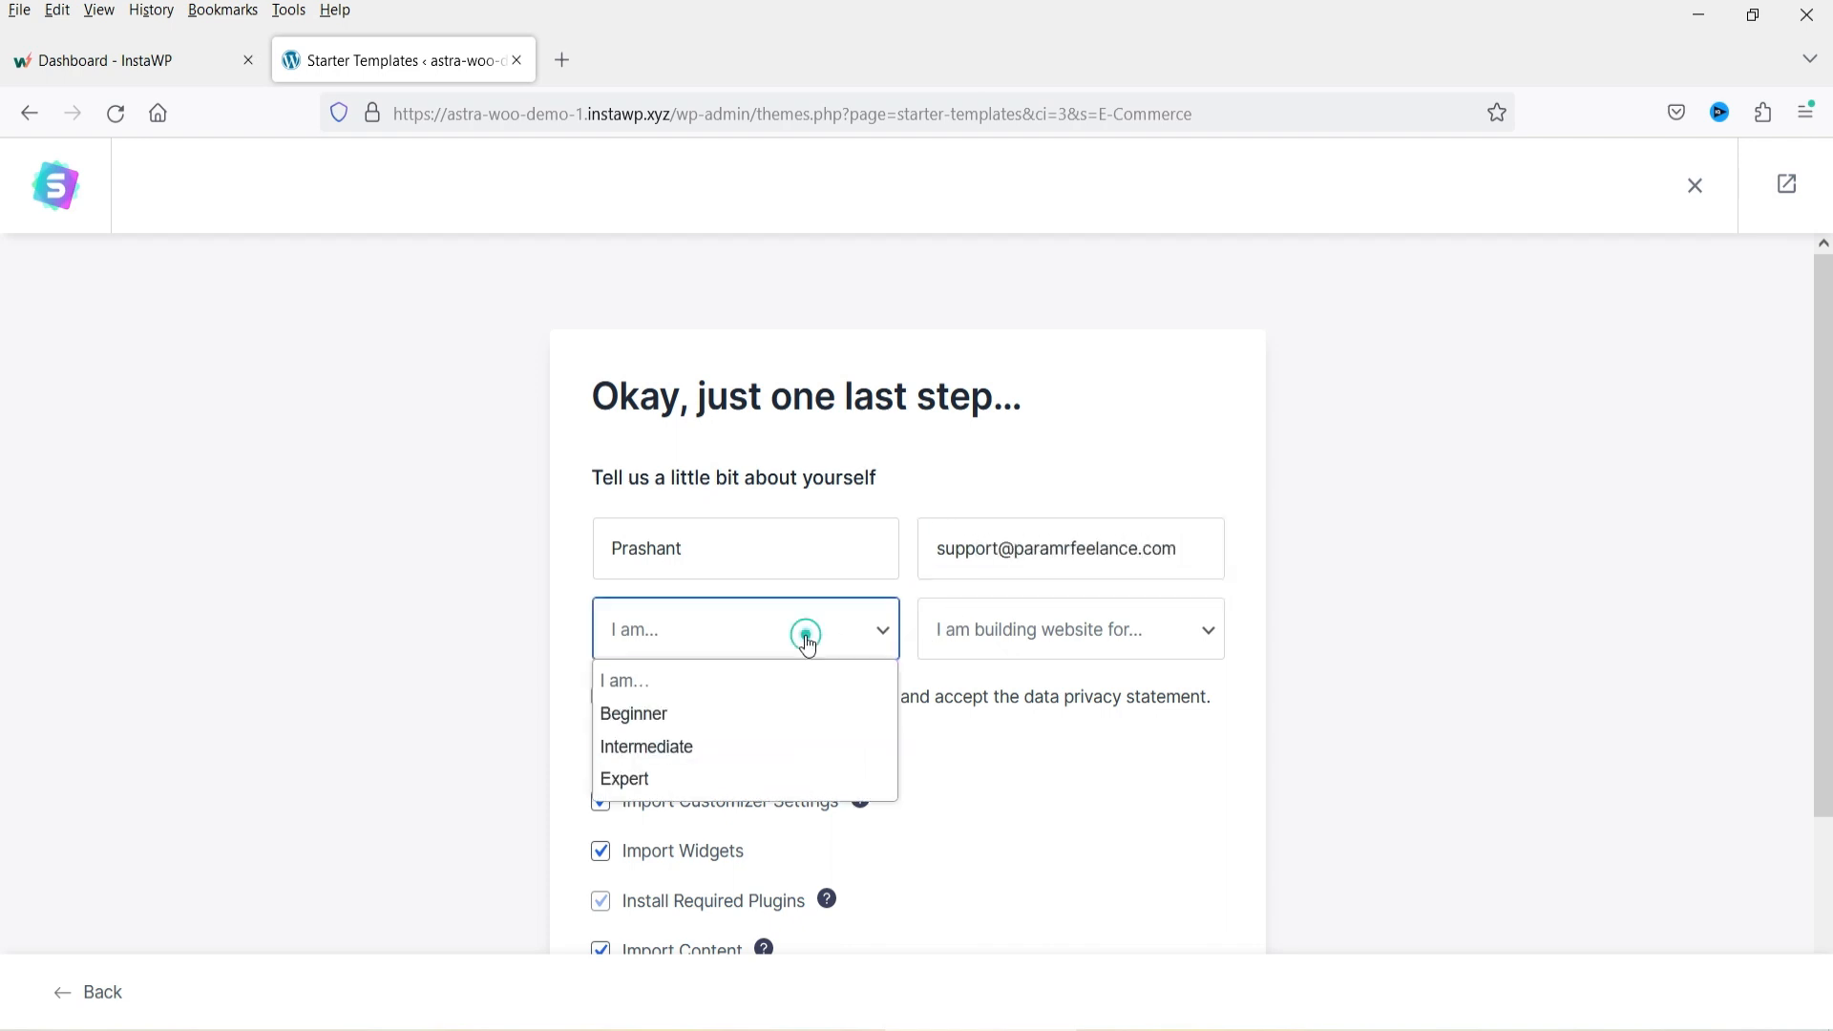
{"action": "left_click", "coordinate": [728, 712]}
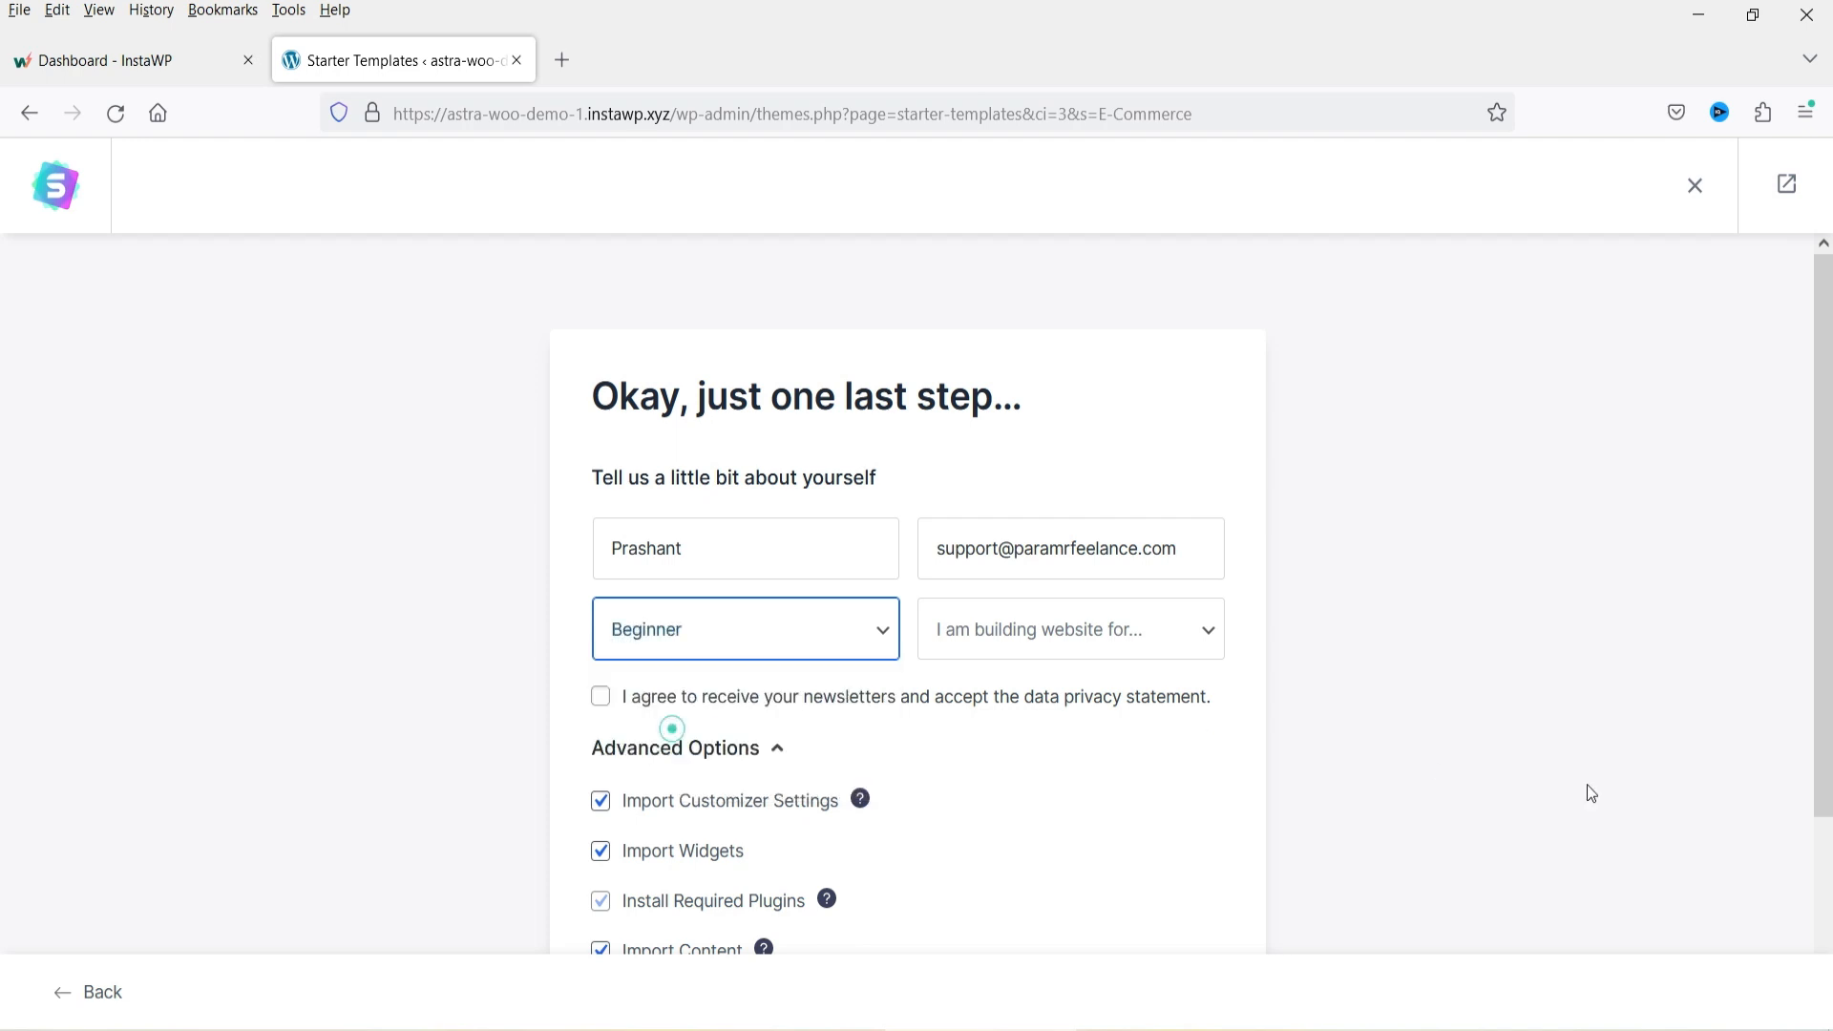
{"action": "left_click", "coordinate": [1034, 630]}
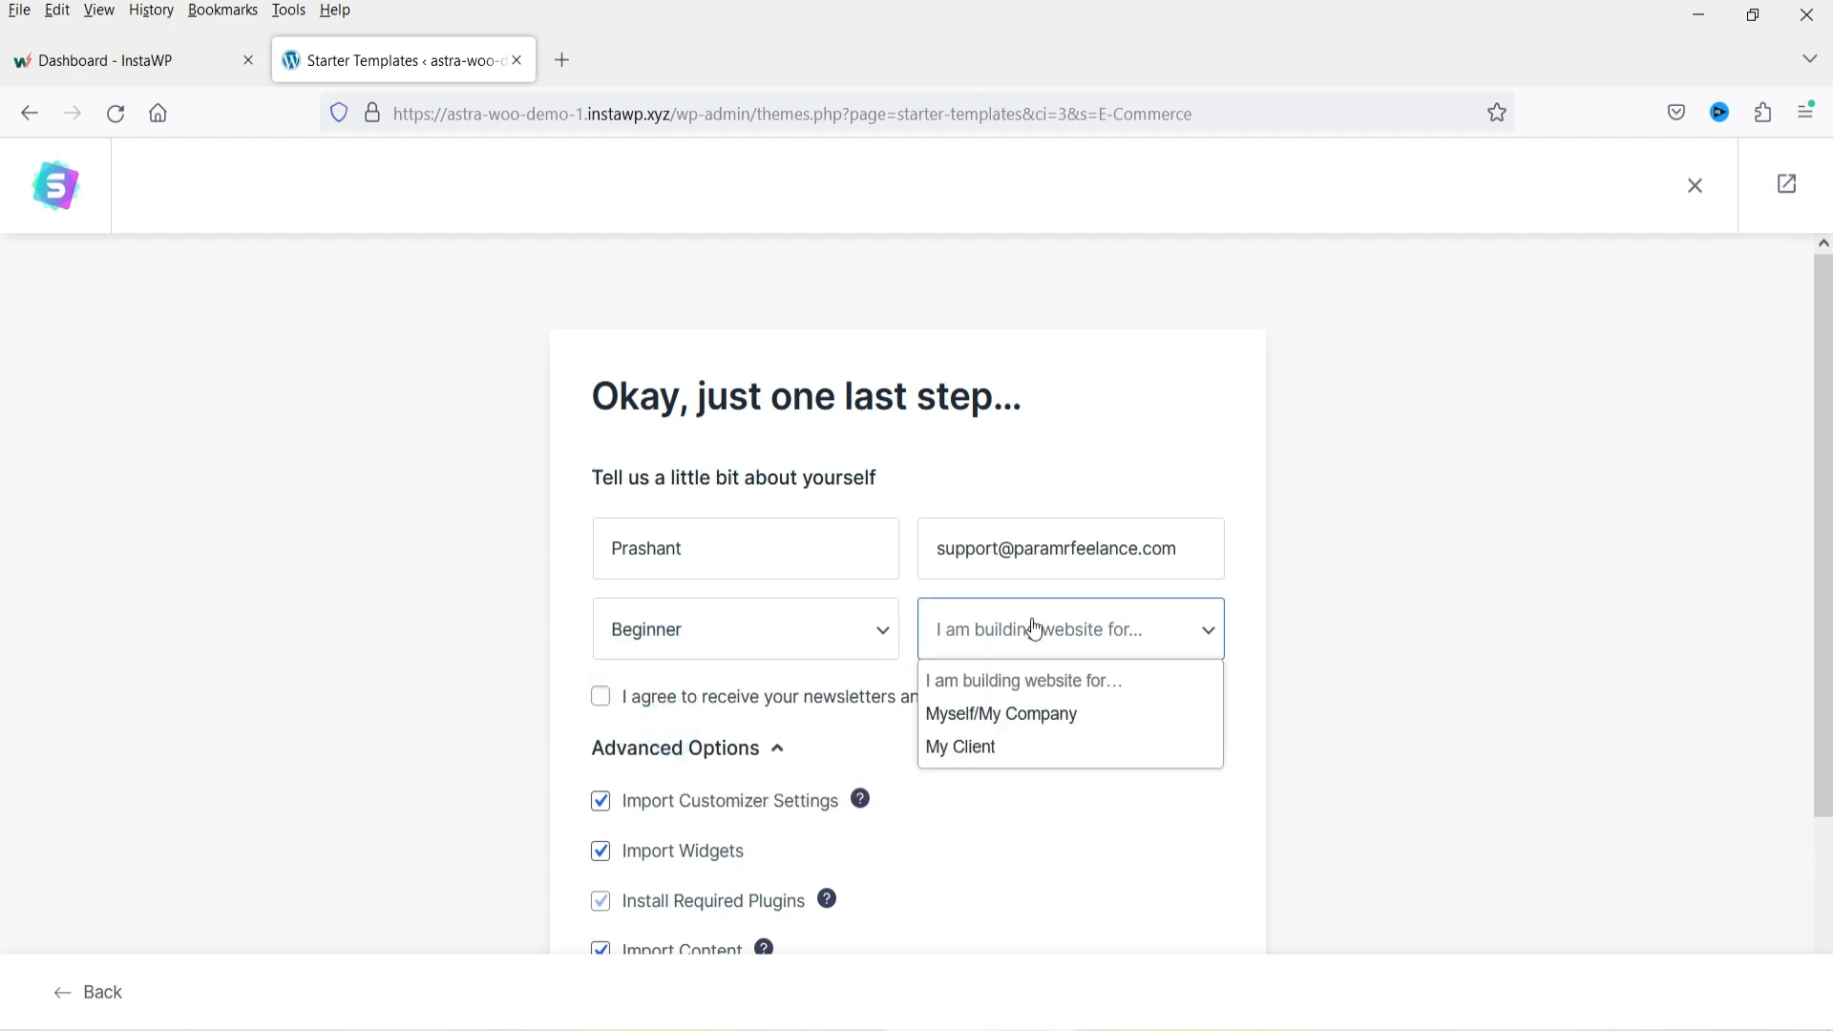
{"action": "left_click", "coordinate": [1037, 716]}
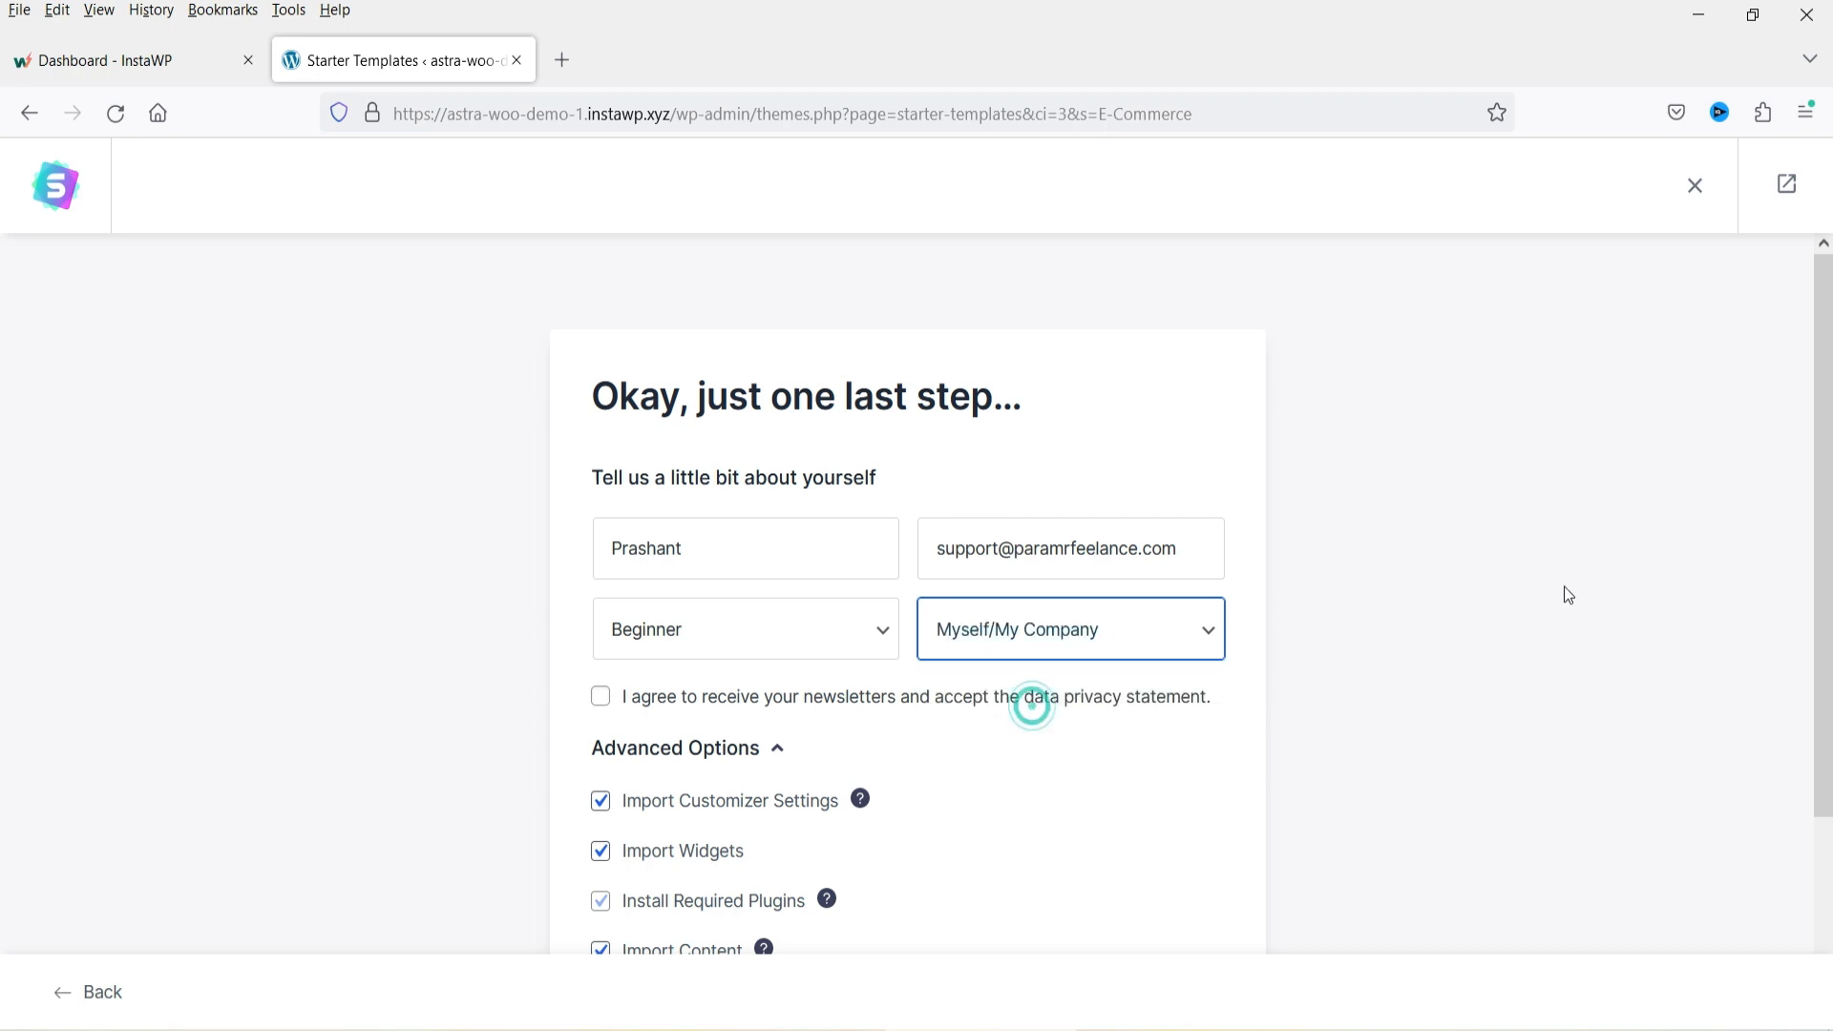
{"action": "left_click", "coordinate": [1134, 638]}
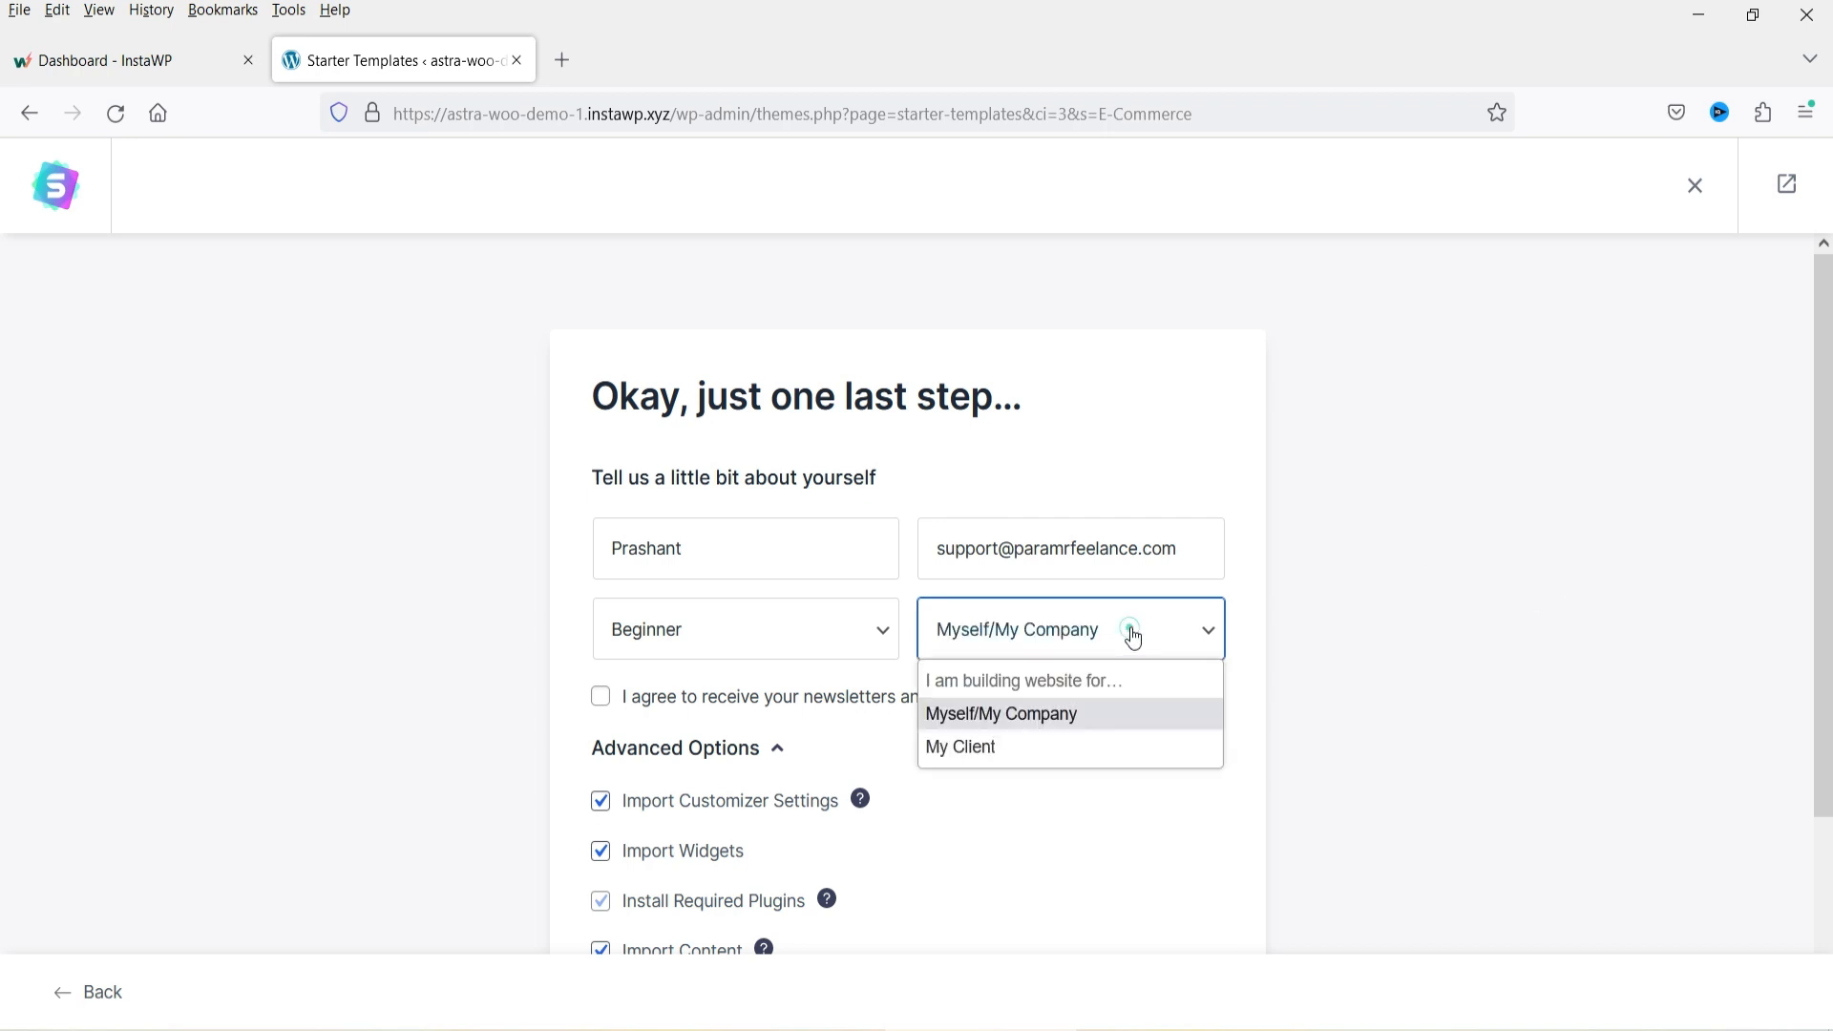
{"action": "left_click", "coordinate": [1023, 723]}
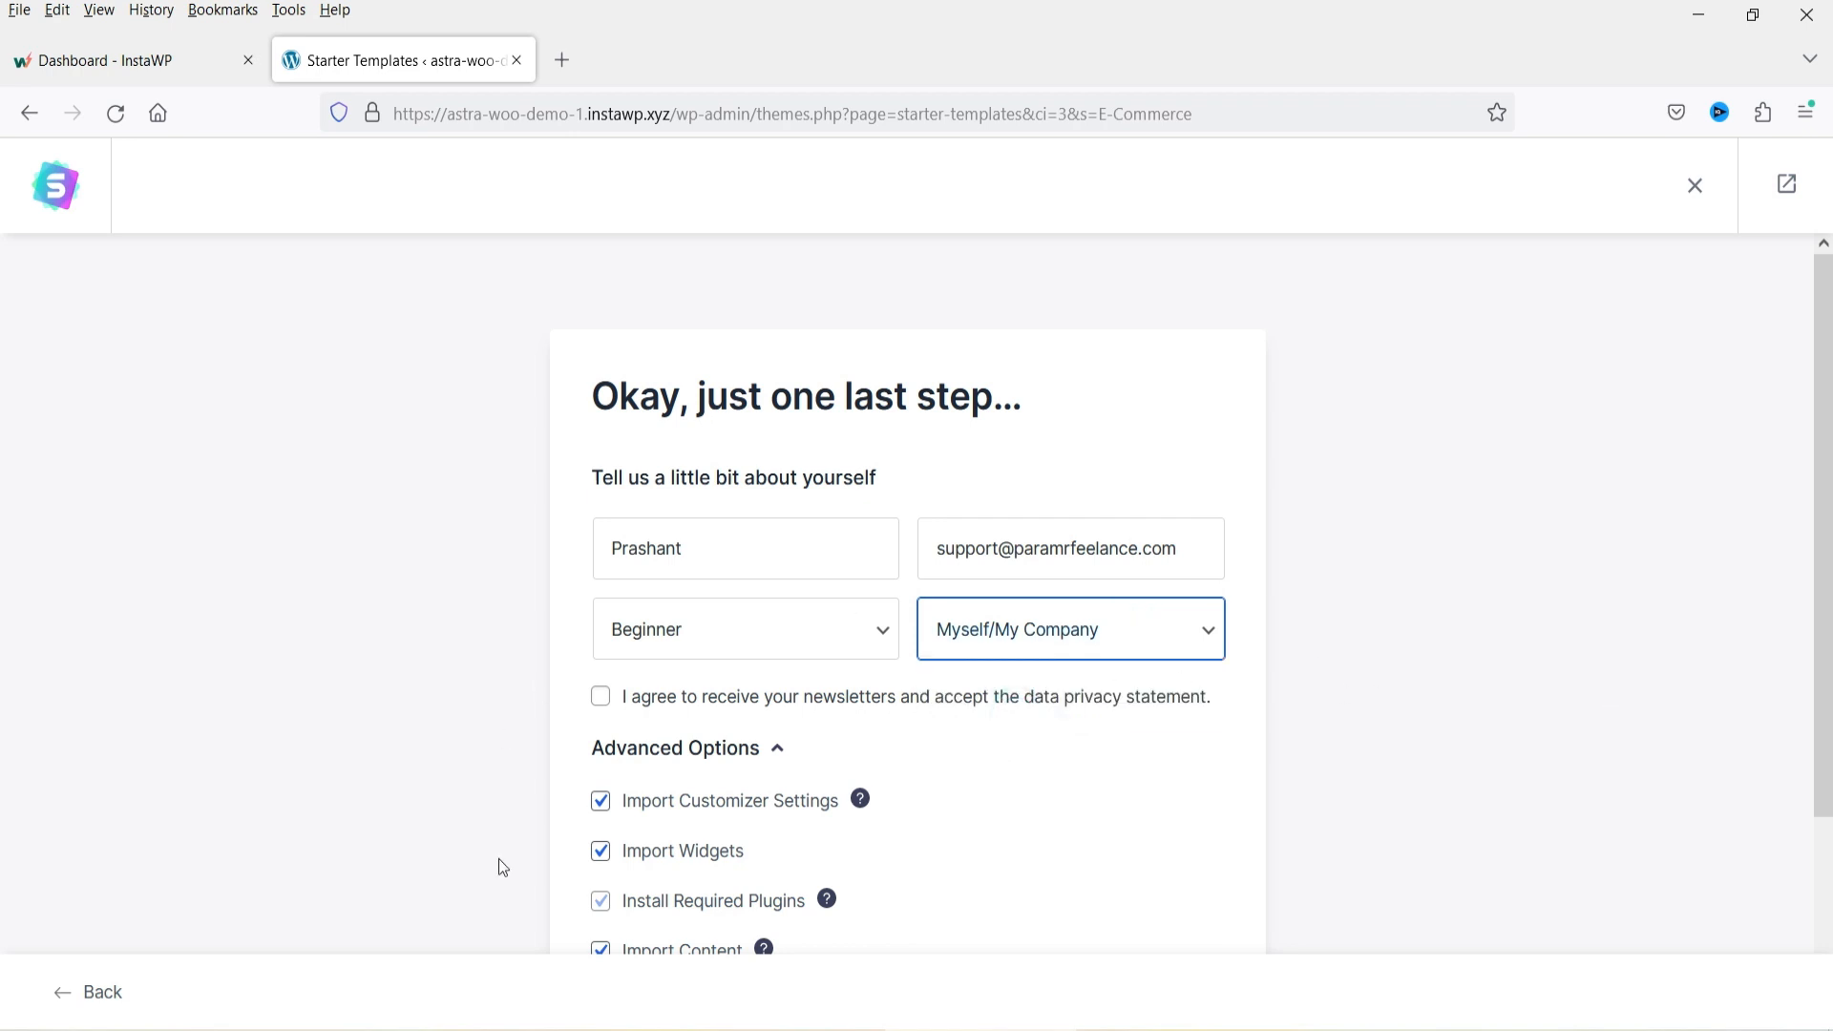
Submit the form to build the website with all advanced import options kept enabled.
{"action": "scroll", "coordinate": [649, 468], "scroll_direction": "down", "scroll_amount": 3}
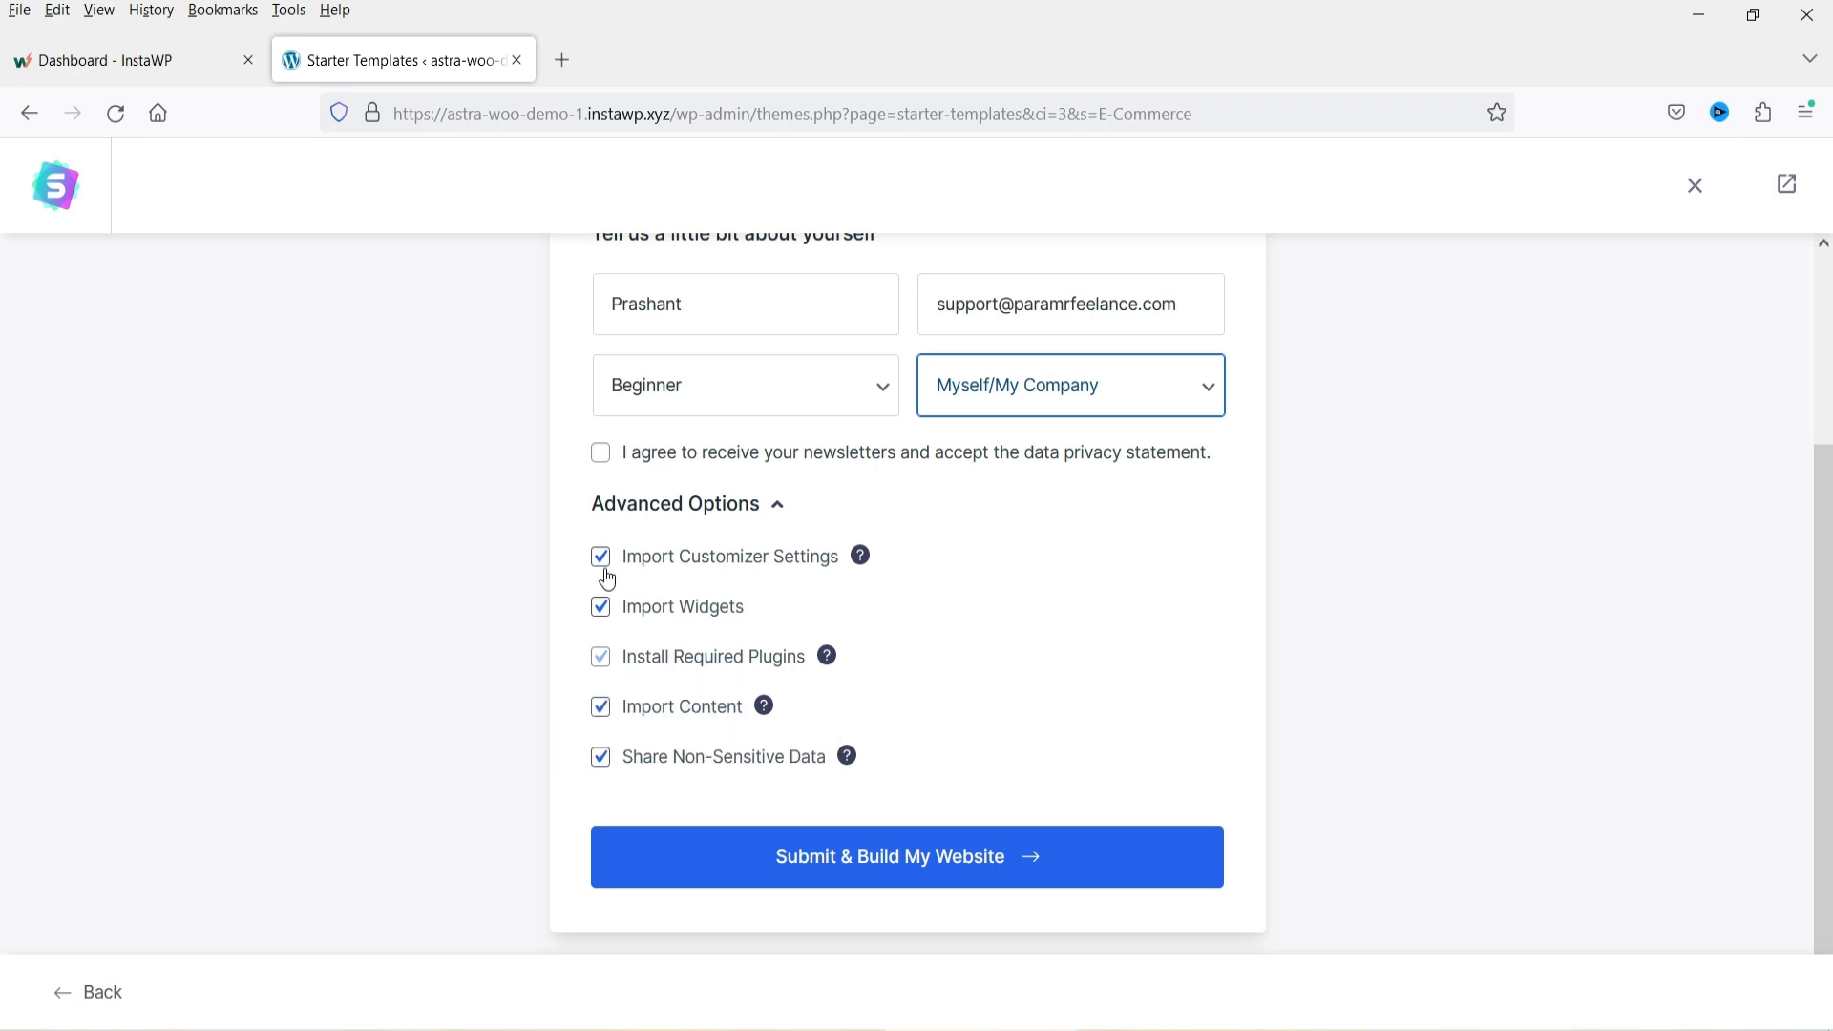
{"action": "left_click", "coordinate": [888, 864]}
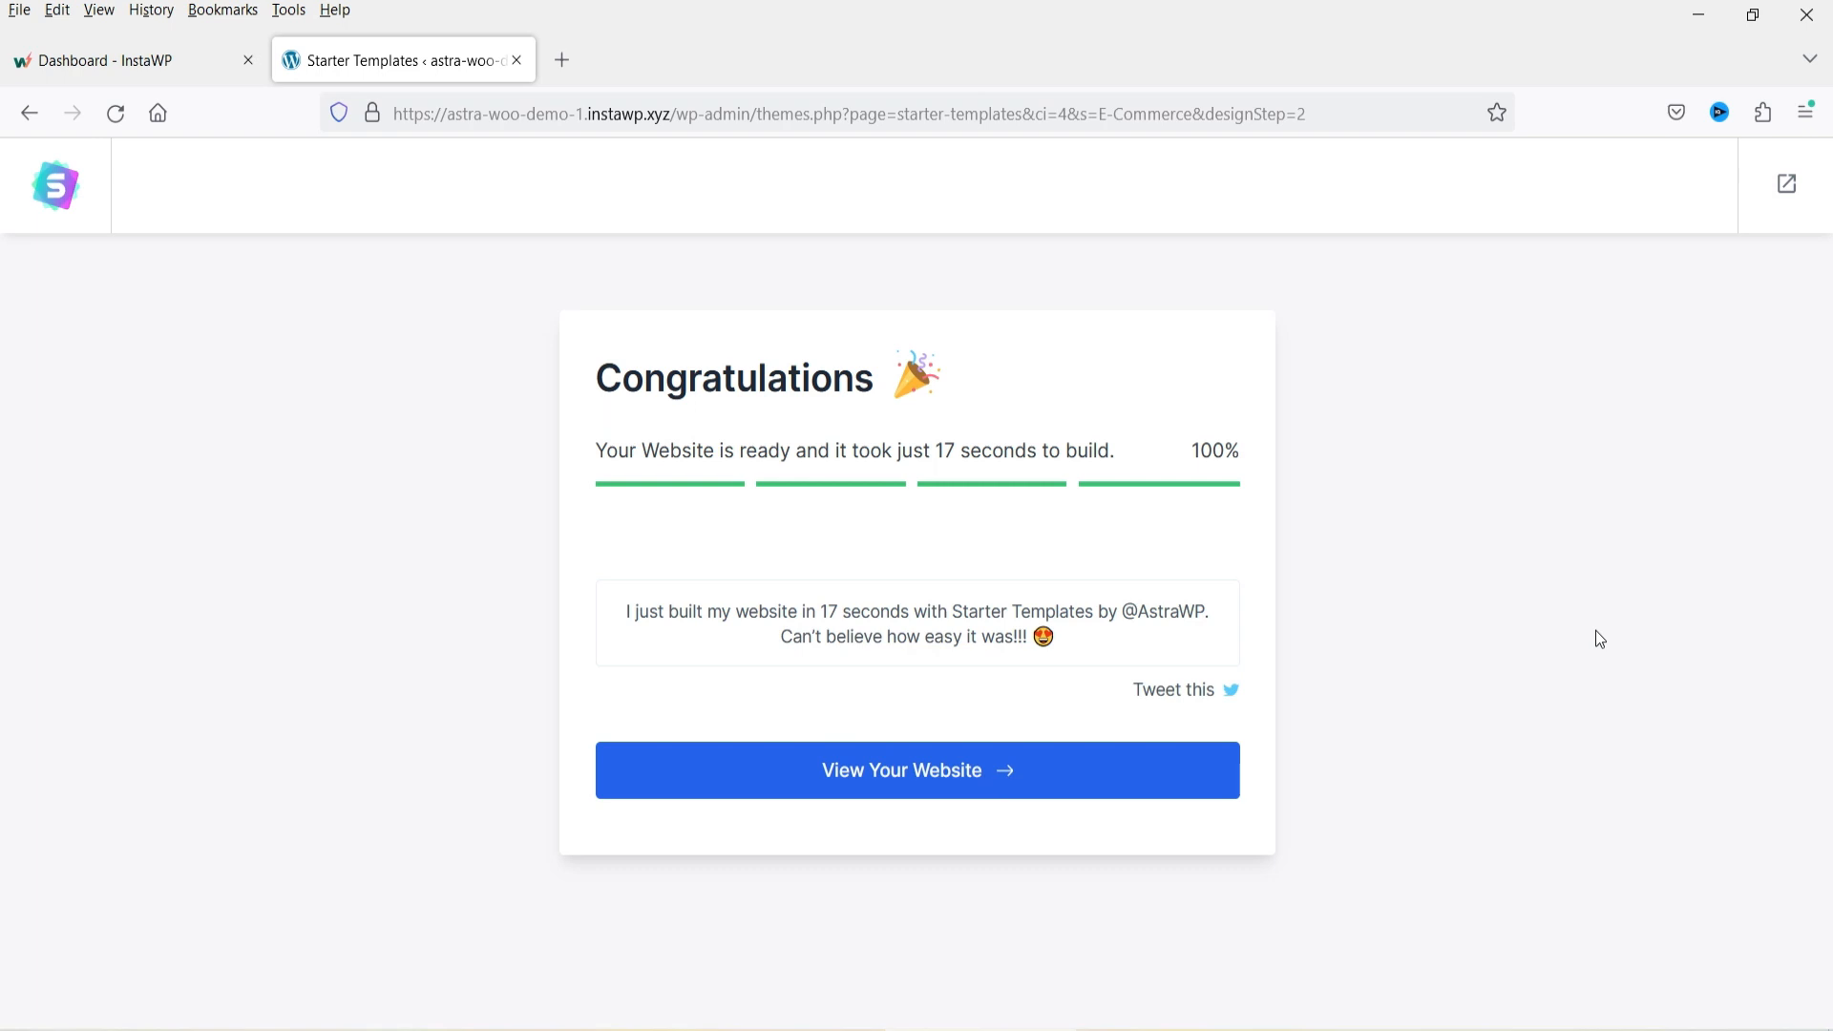
Open the built website and scroll through the homepage from hero section to footer.
{"action": "left_click", "coordinate": [924, 788]}
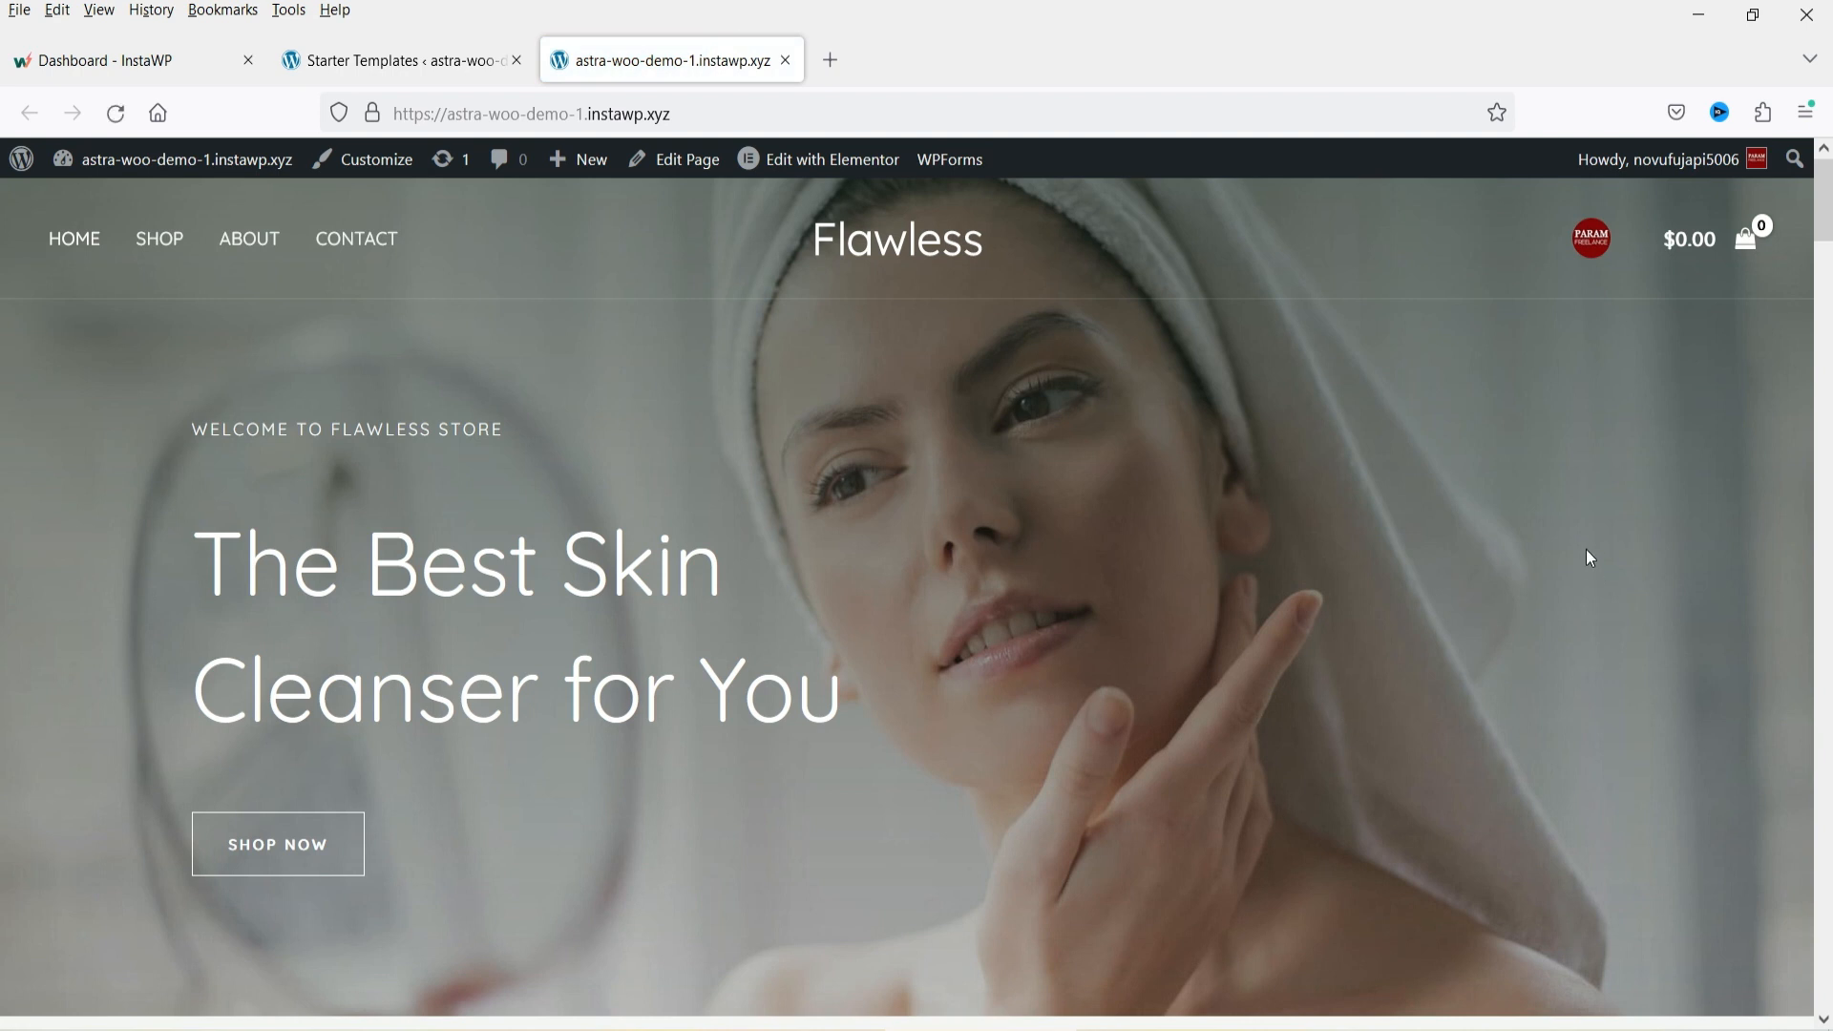
{"action": "scroll", "coordinate": [1586, 558], "scroll_direction": "down", "scroll_amount": 6}
{"action": "scroll", "coordinate": [1587, 556], "scroll_direction": "up", "scroll_amount": 3}
{"action": "scroll", "coordinate": [1270, 479], "scroll_direction": "up", "scroll_amount": 3}
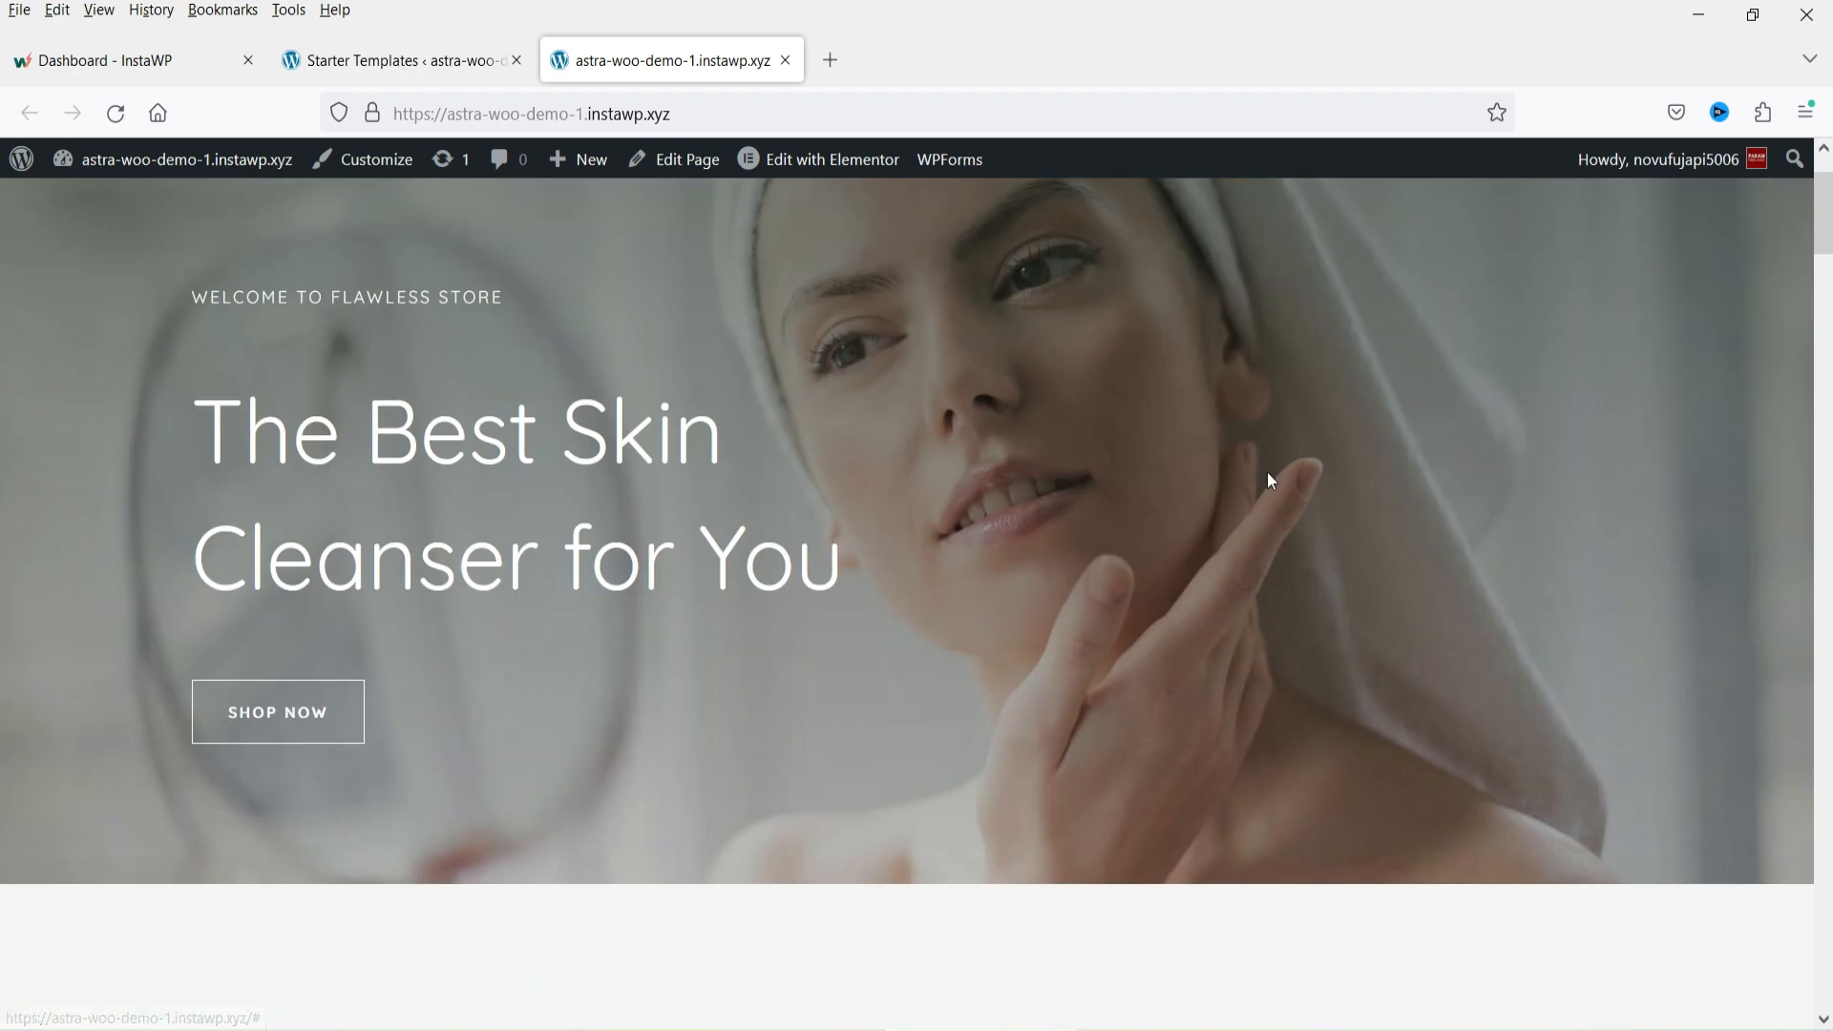
{"action": "scroll", "coordinate": [1229, 467], "scroll_direction": "down", "scroll_amount": 4}
{"action": "scroll", "coordinate": [853, 665], "scroll_direction": "down", "scroll_amount": 1}
{"action": "scroll", "coordinate": [852, 665], "scroll_direction": "down", "scroll_amount": 4}
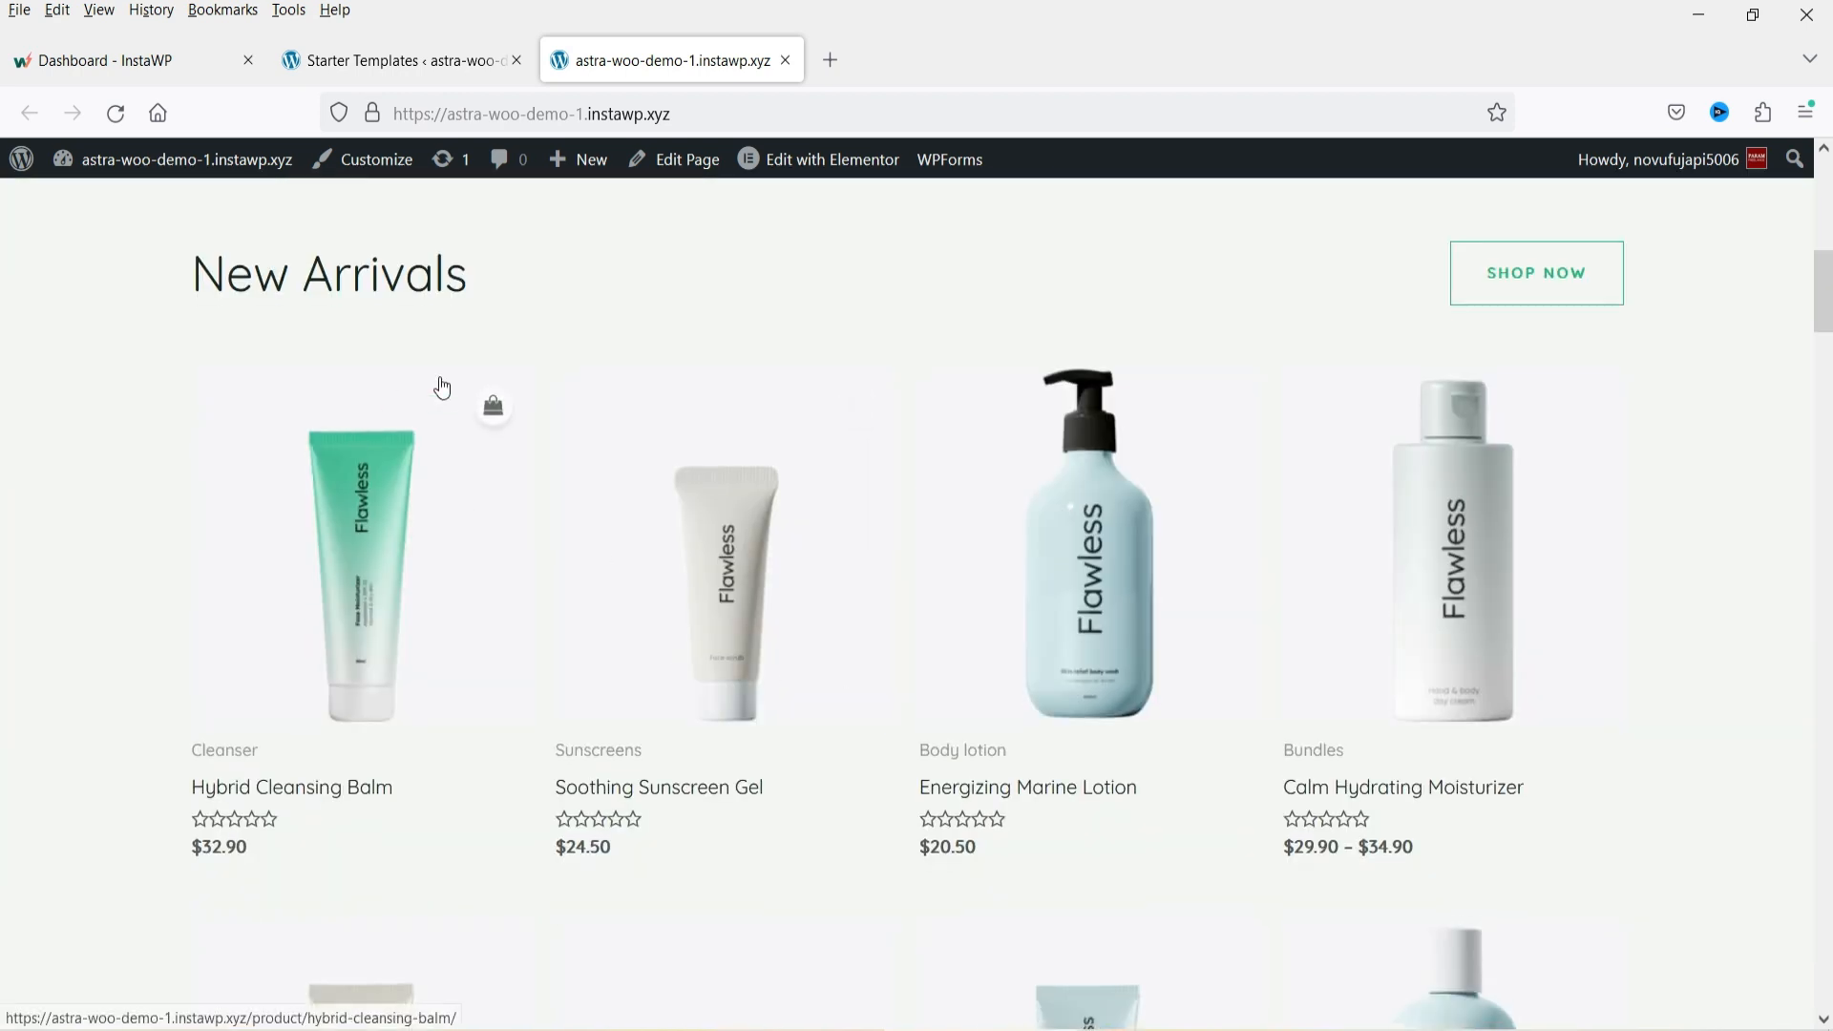
{"action": "scroll", "coordinate": [1691, 453], "scroll_direction": "down", "scroll_amount": 14}
{"action": "scroll", "coordinate": [1691, 461], "scroll_direction": "down", "scroll_amount": 15}
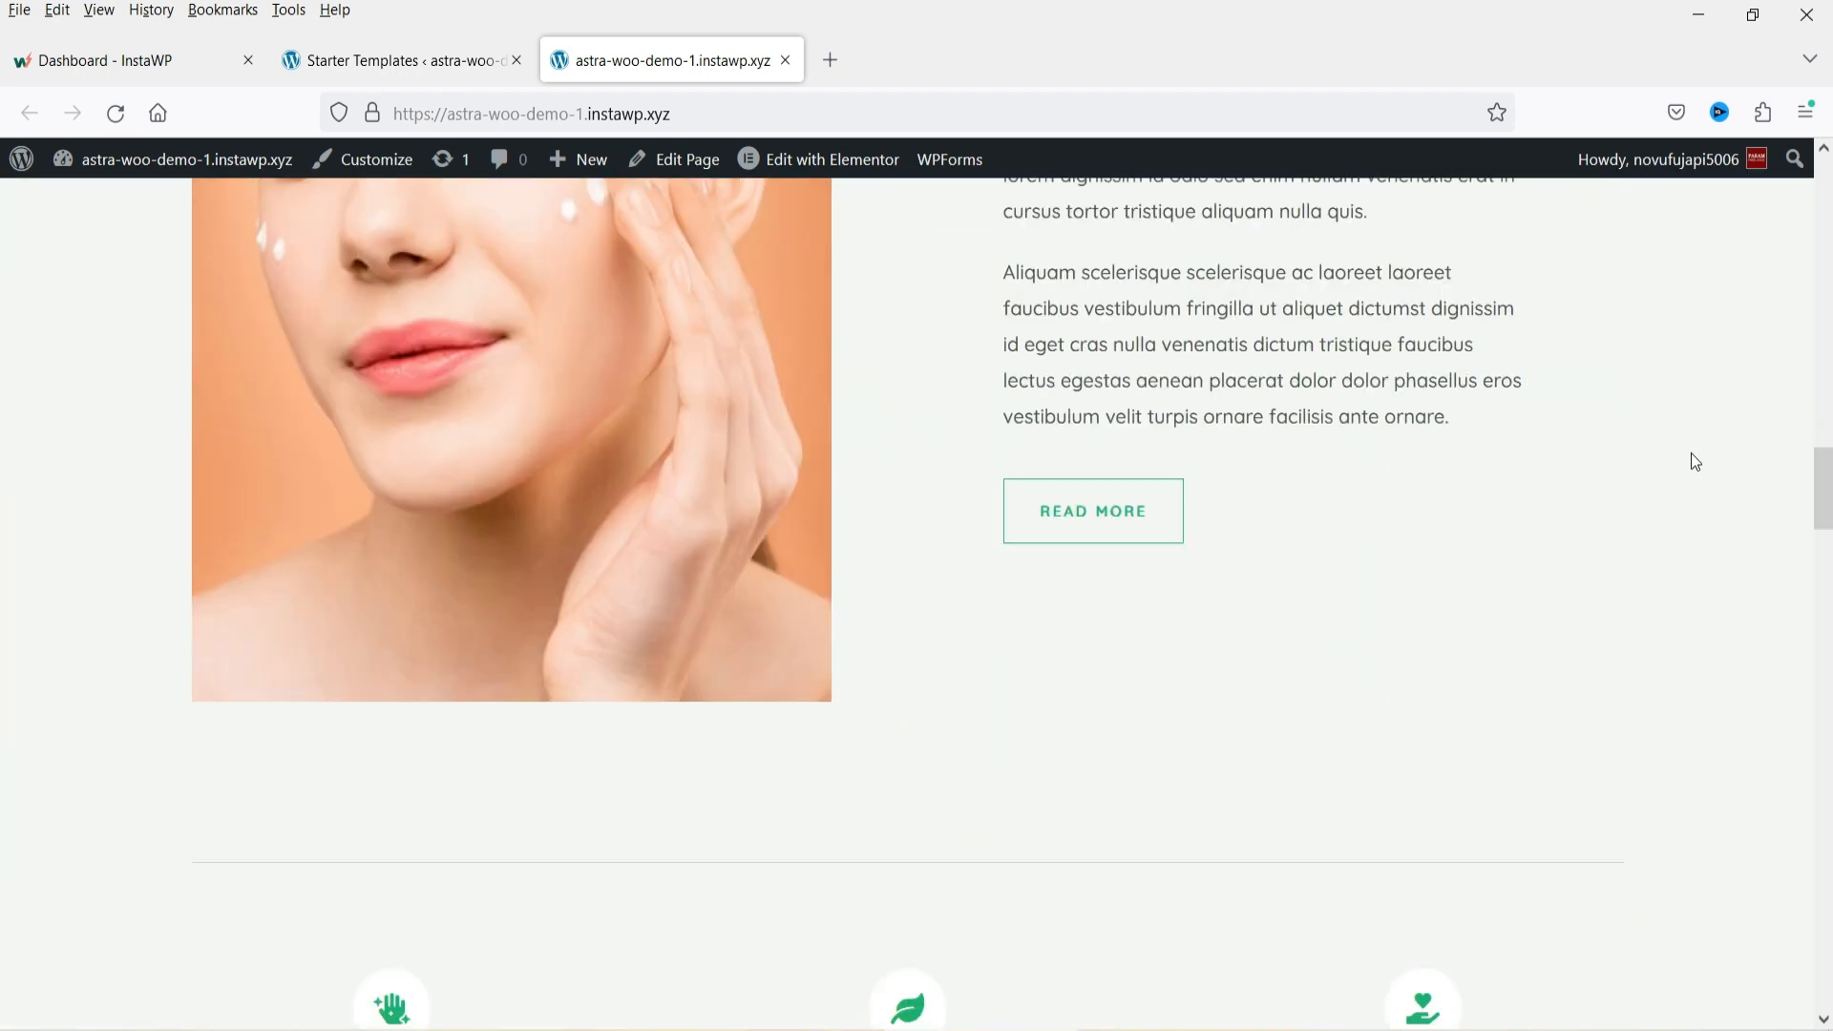
{"action": "scroll", "coordinate": [1693, 458], "scroll_direction": "down", "scroll_amount": 10}
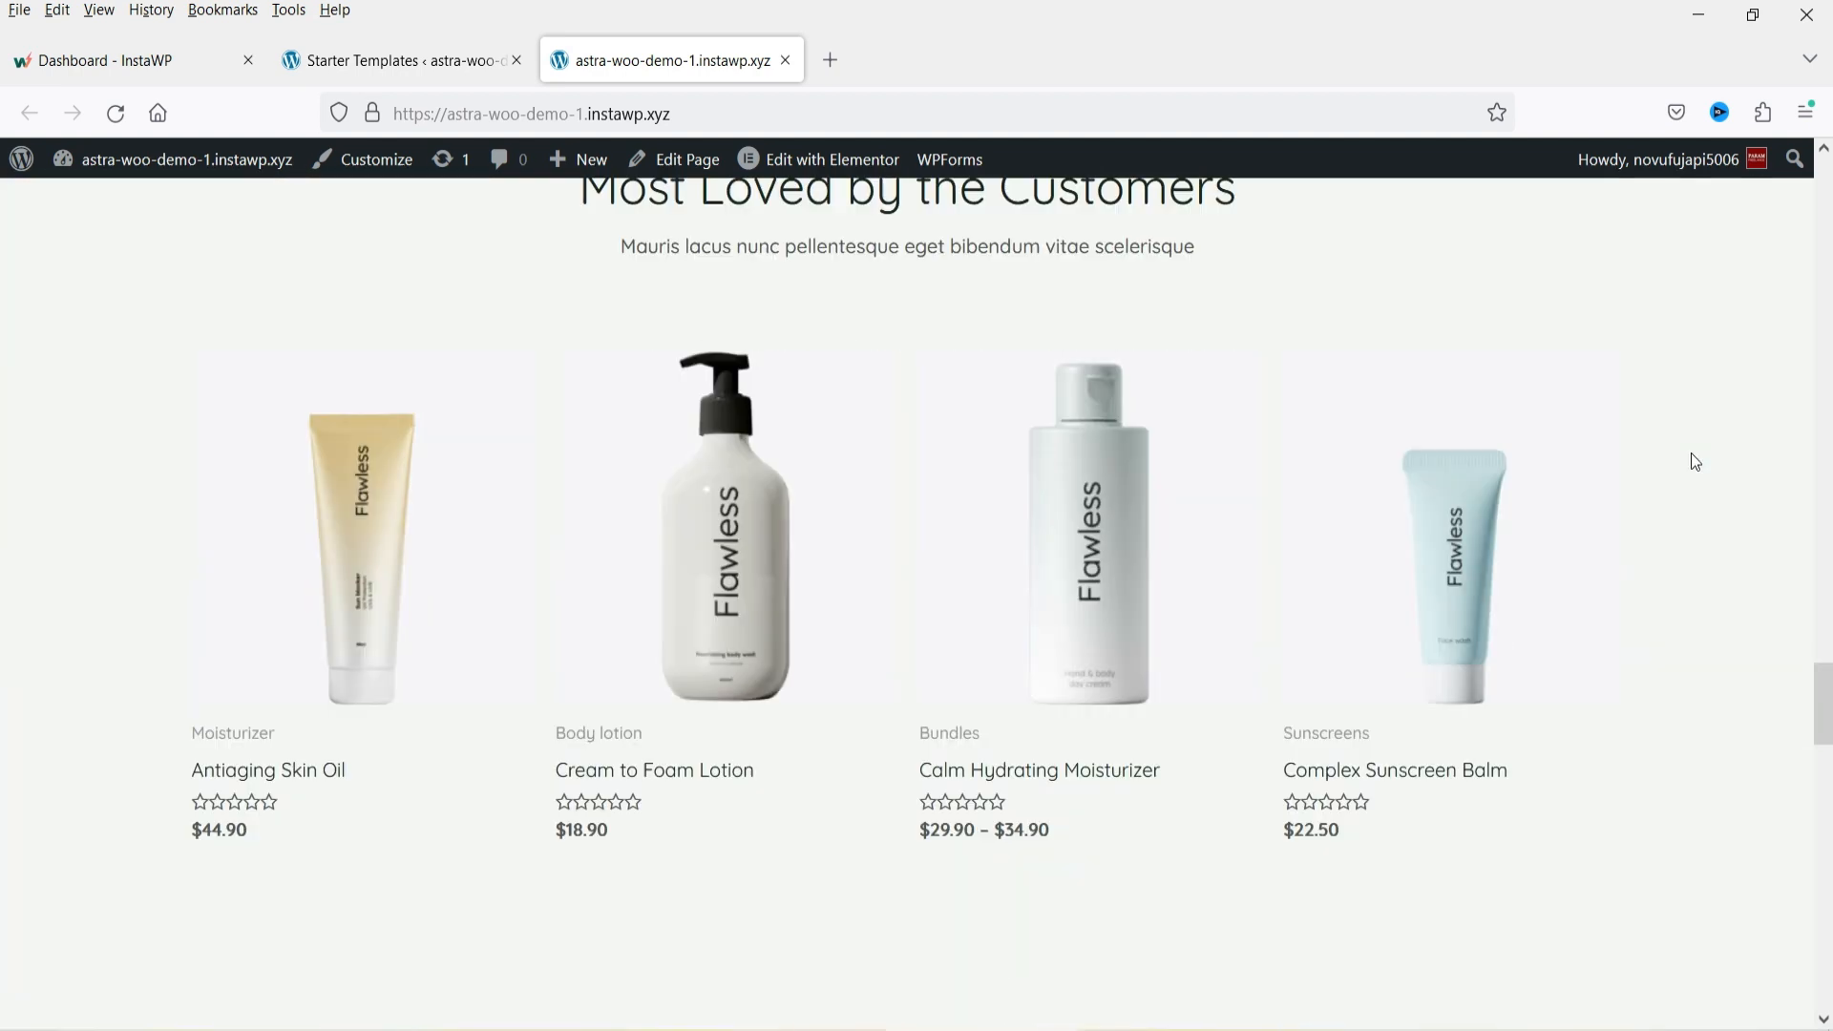
{"action": "scroll", "coordinate": [1692, 458], "scroll_direction": "up", "scroll_amount": 6}
{"action": "scroll", "coordinate": [1694, 462], "scroll_direction": "down", "scroll_amount": 12}
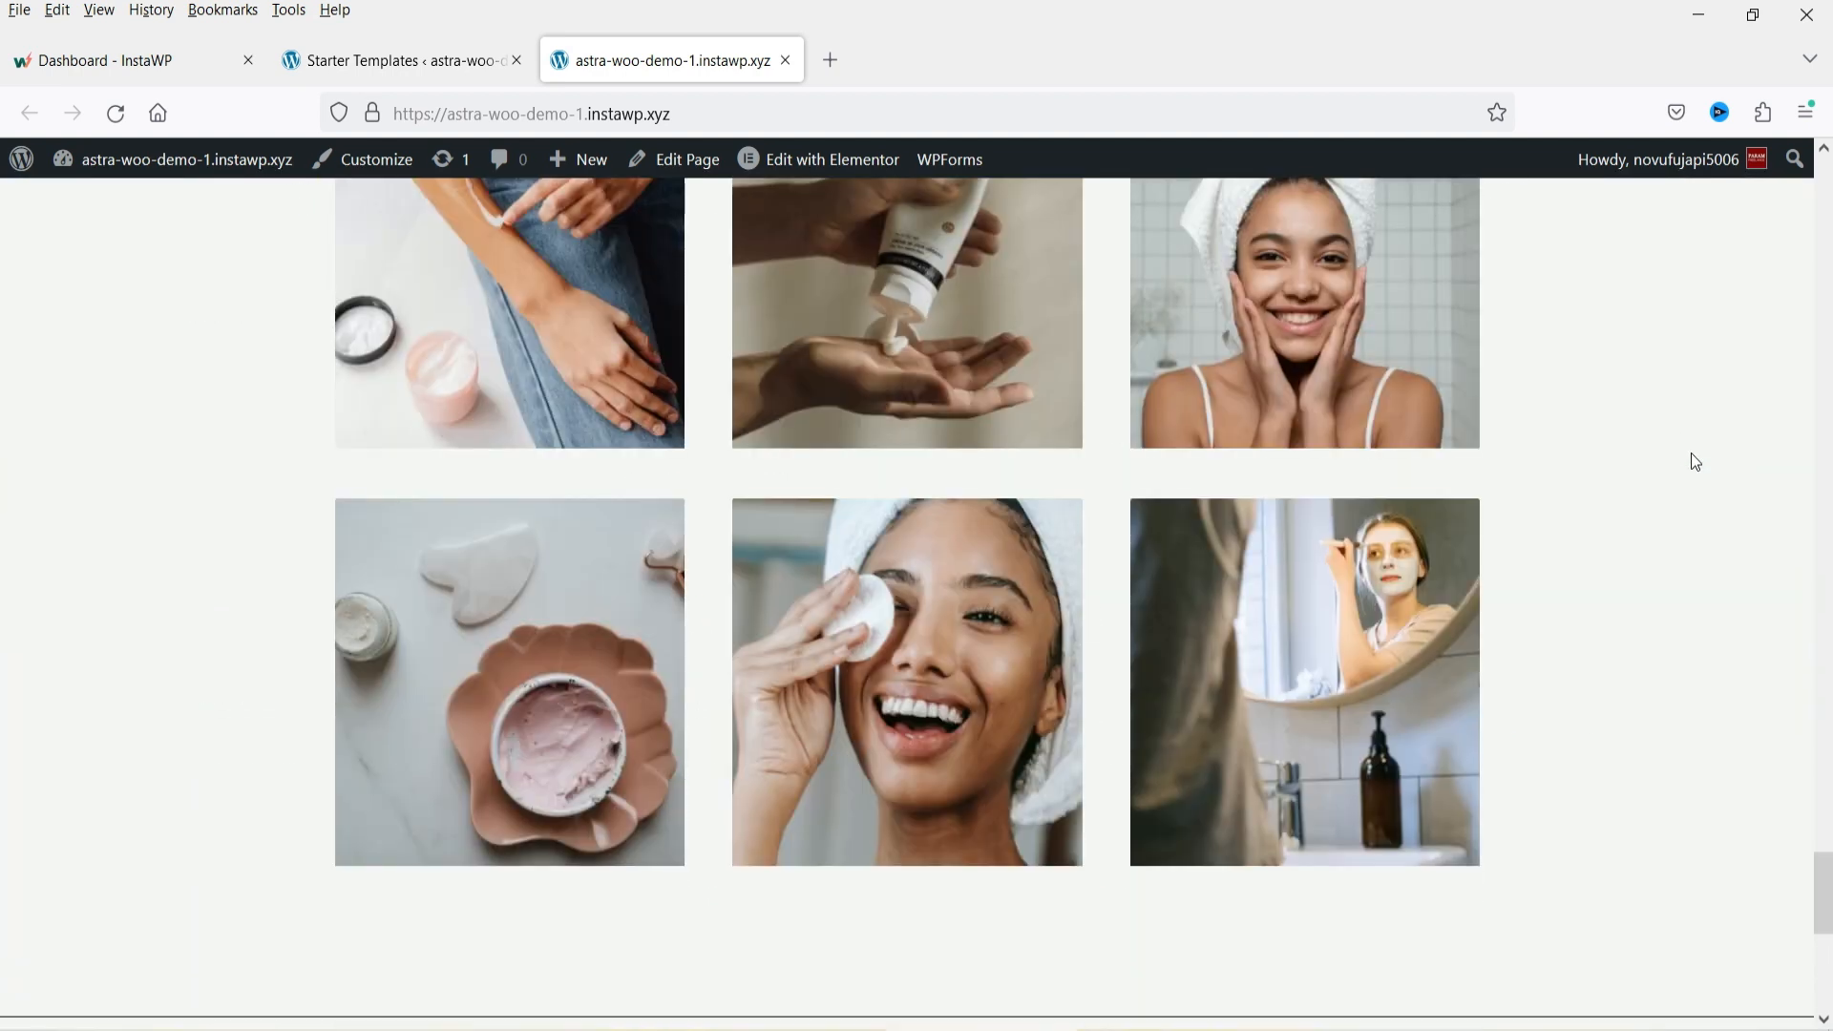
{"action": "scroll", "coordinate": [1607, 442], "scroll_direction": "up", "scroll_amount": 4}
{"action": "scroll", "coordinate": [1537, 569], "scroll_direction": "down", "scroll_amount": 4}
{"action": "scroll", "coordinate": [1538, 569], "scroll_direction": "down", "scroll_amount": 5}
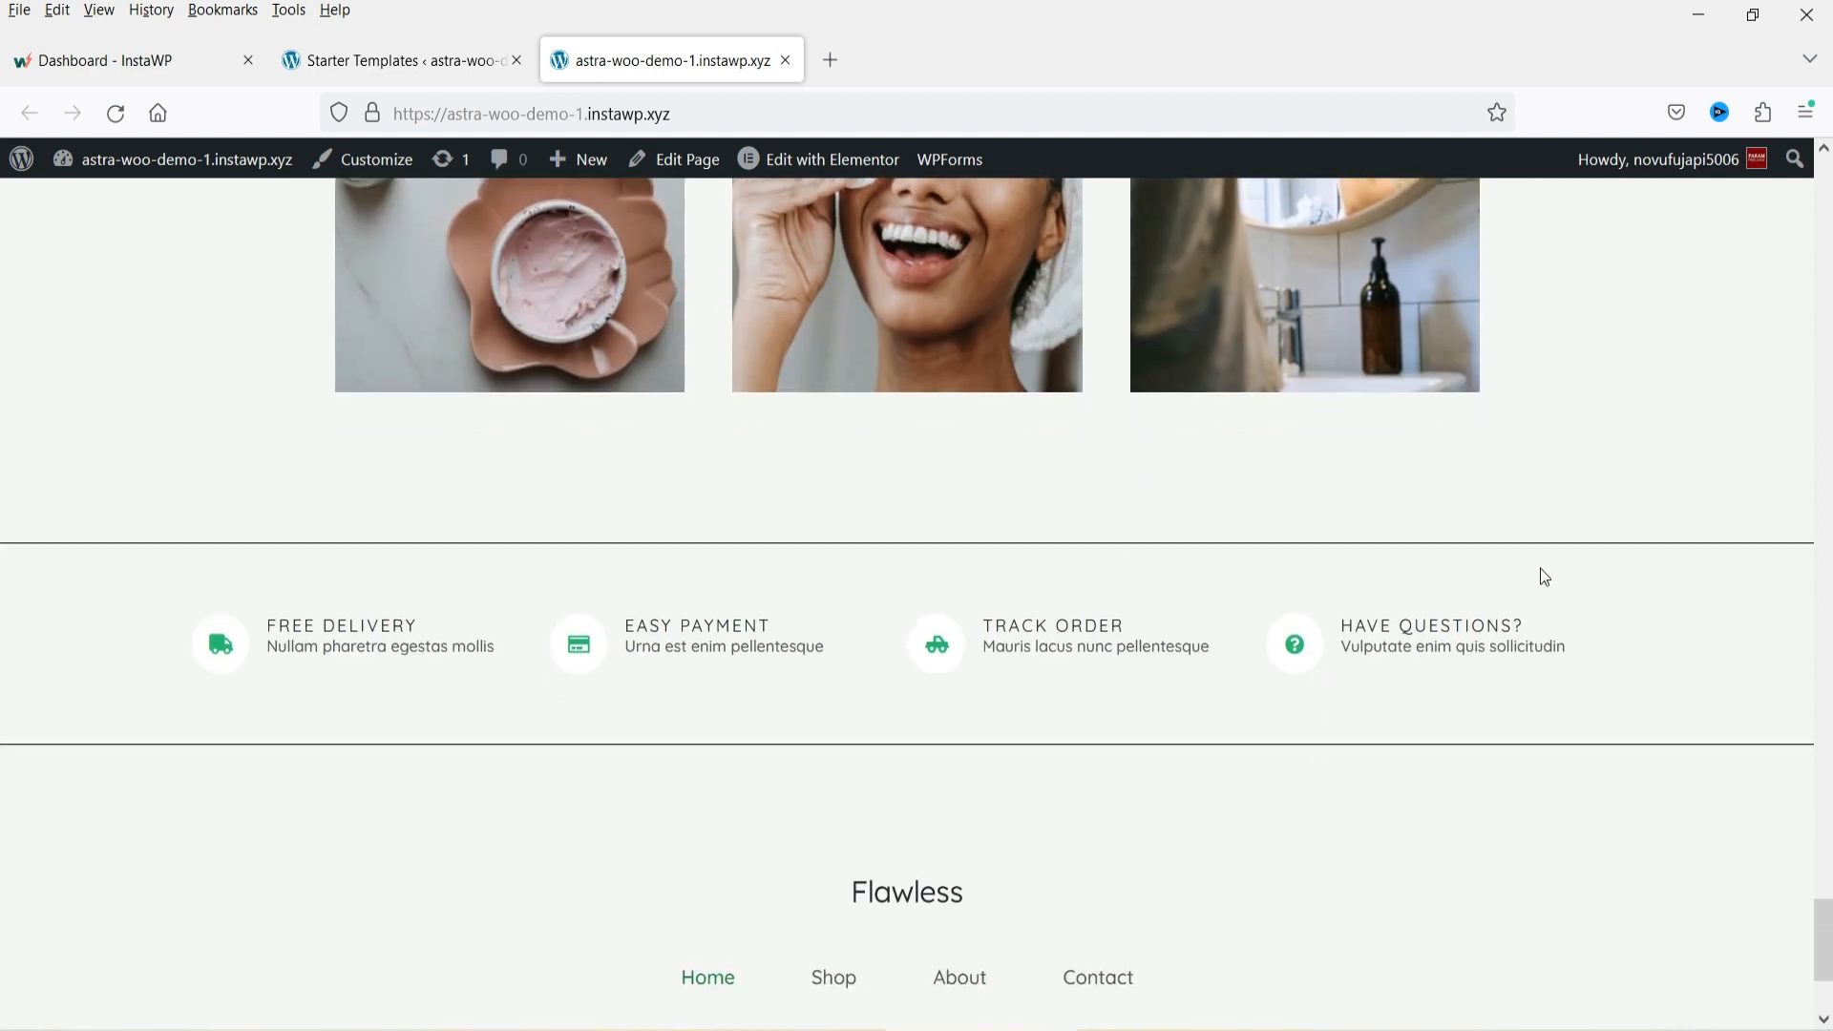
{"action": "left_click_drag", "start_coordinate": [1828, 924], "coordinate": [5, 122]}
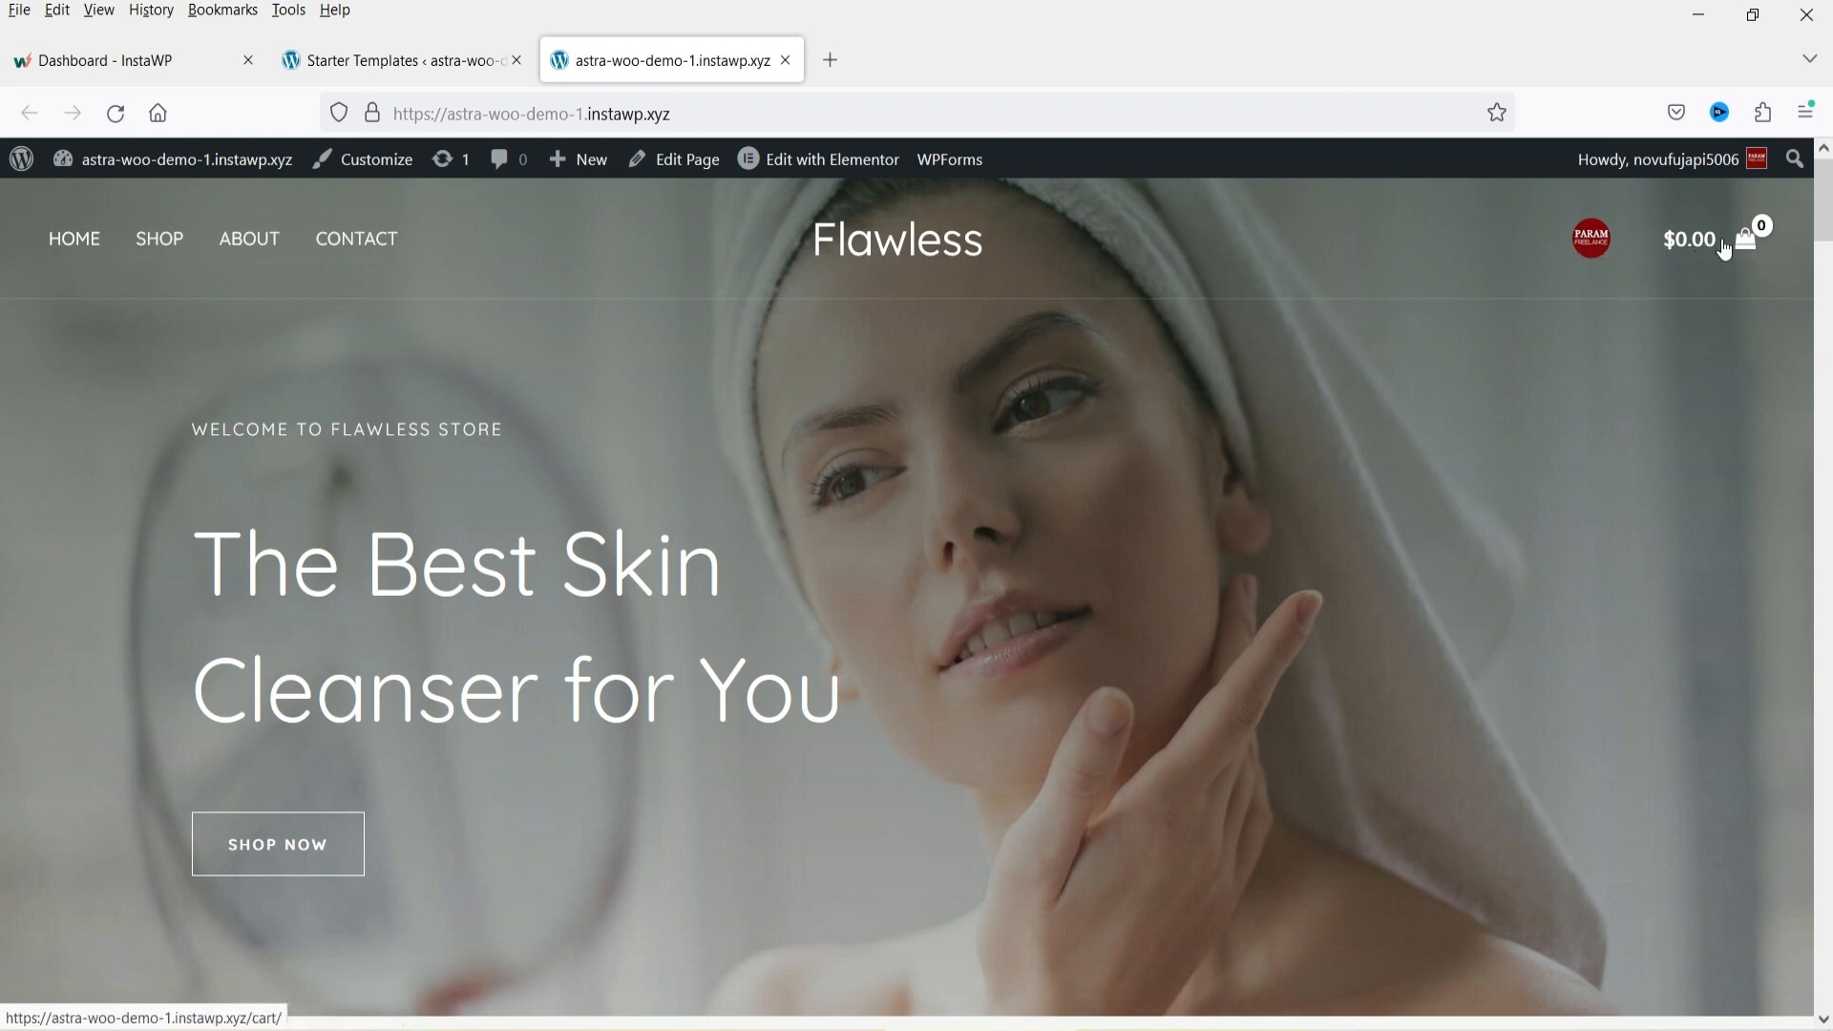
Open the shopping cart panel from the header and close it again.
{"action": "left_click", "coordinate": [1725, 249]}
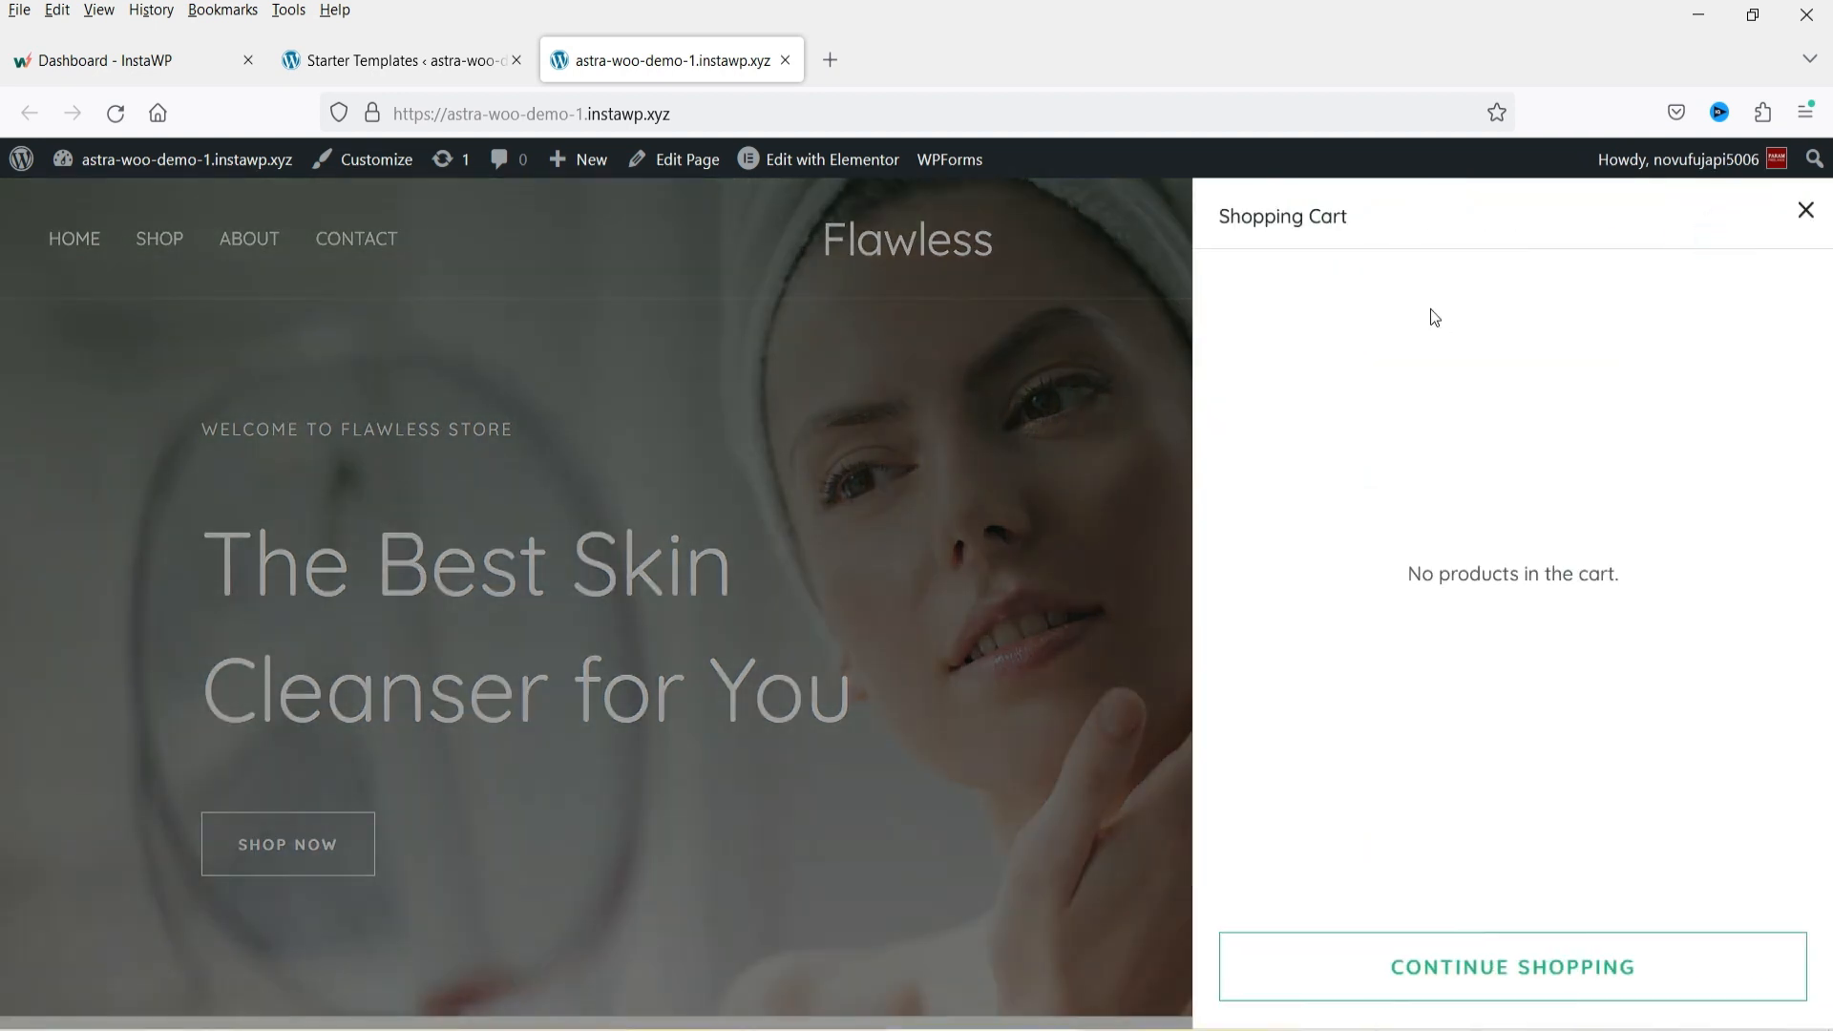
{"action": "left_click", "coordinate": [1805, 210]}
Open the Shop page and scroll through the product listing.
{"action": "left_click", "coordinate": [154, 250]}
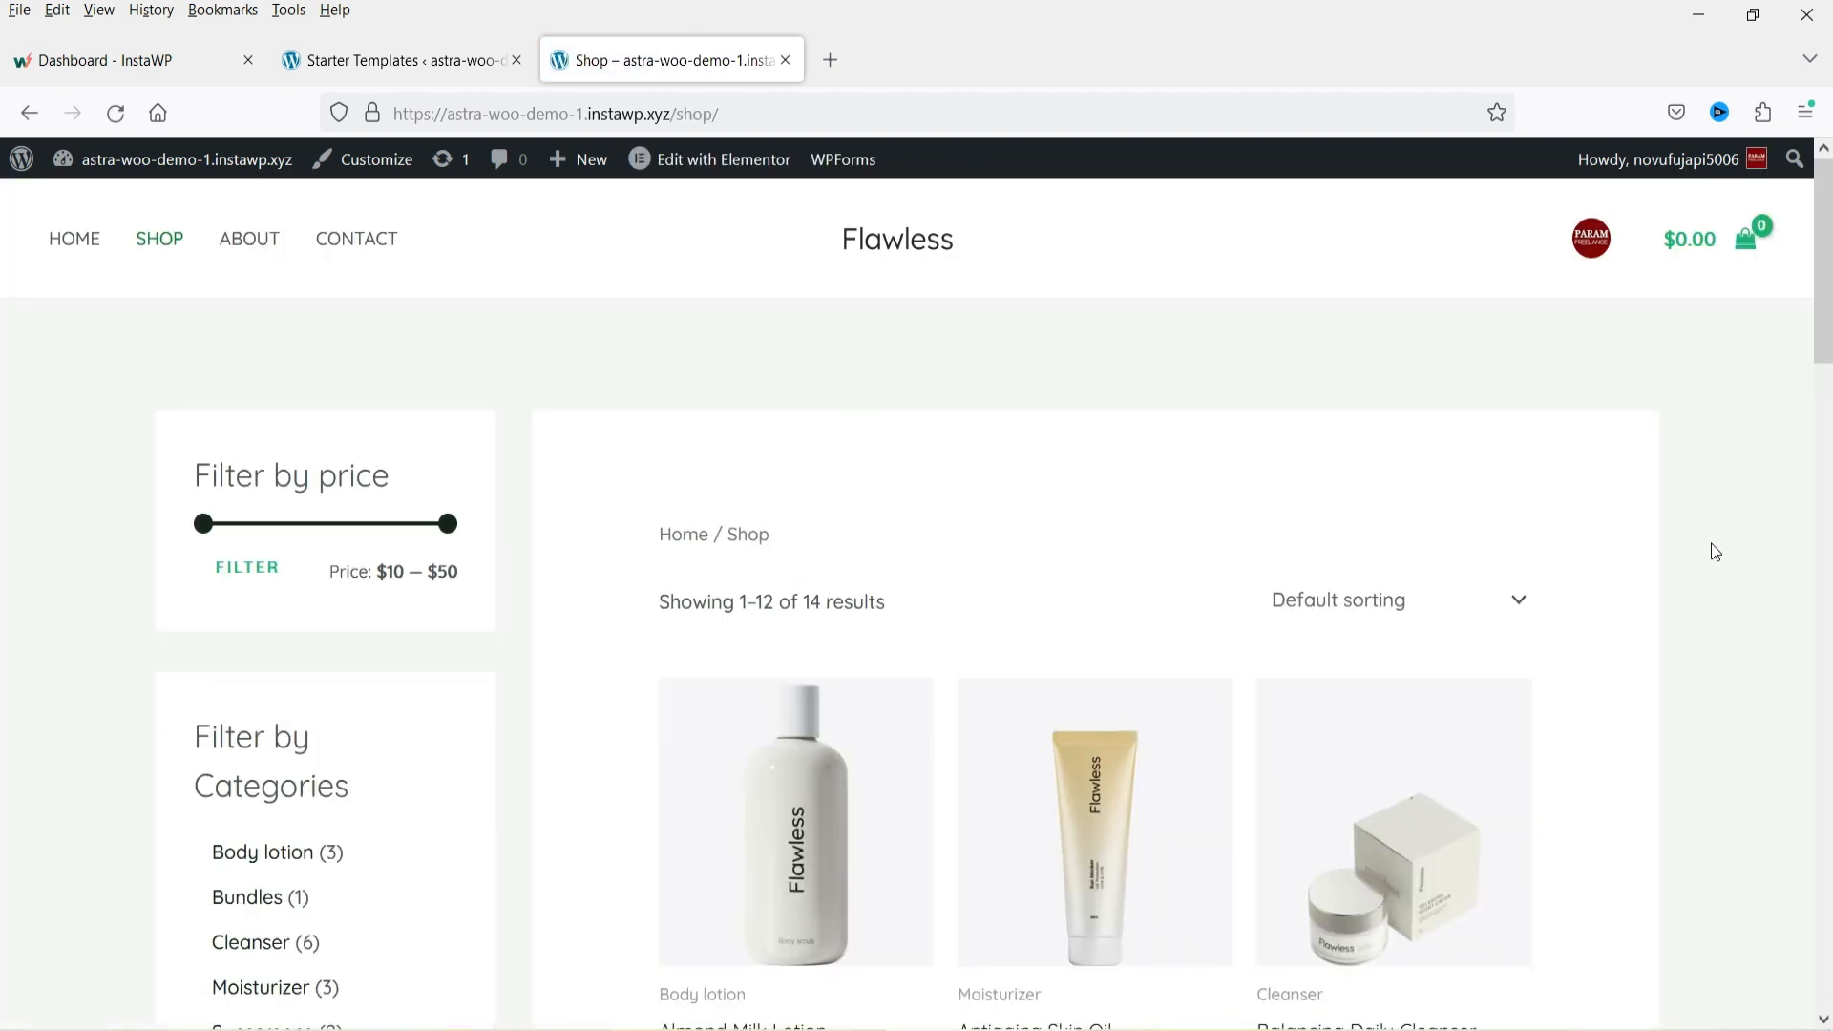
{"action": "scroll", "coordinate": [1764, 520], "scroll_direction": "down", "scroll_amount": 12}
{"action": "scroll", "coordinate": [1764, 523], "scroll_direction": "down", "scroll_amount": 5}
{"action": "scroll", "coordinate": [1705, 545], "scroll_direction": "up", "scroll_amount": 15}
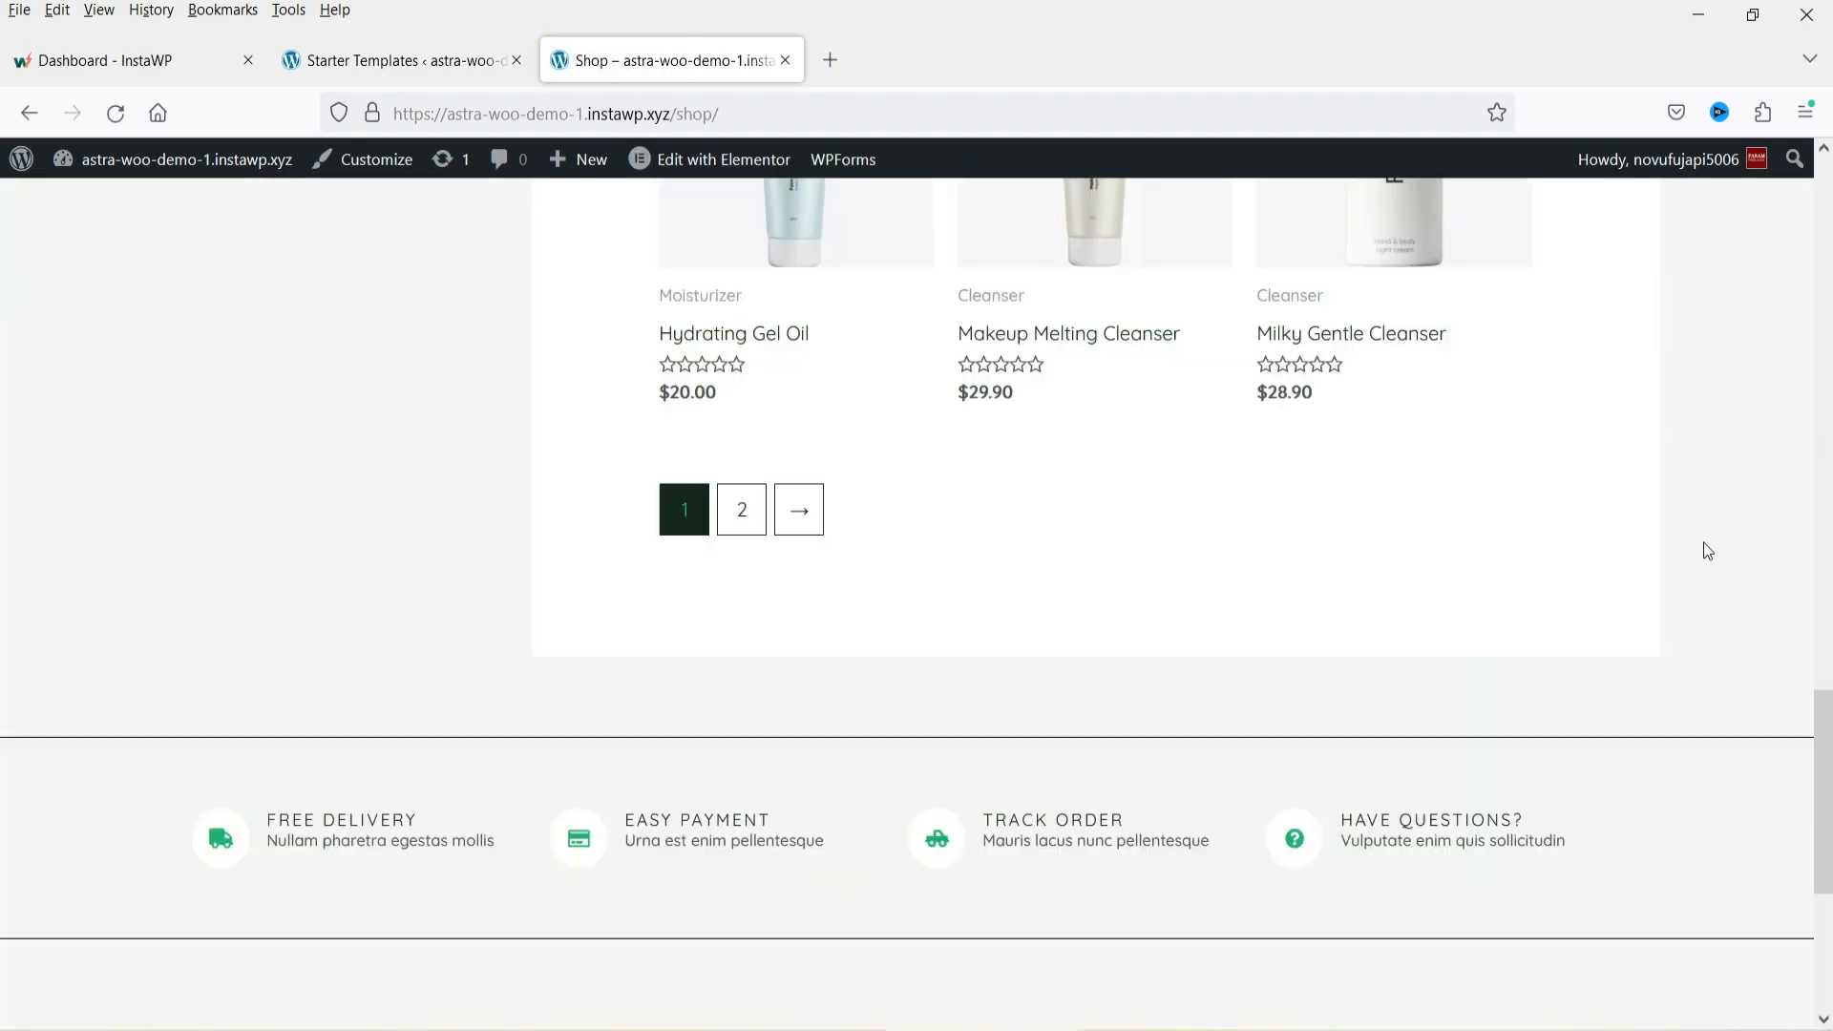
{"action": "scroll", "coordinate": [1703, 542], "scroll_direction": "up", "scroll_amount": 1}
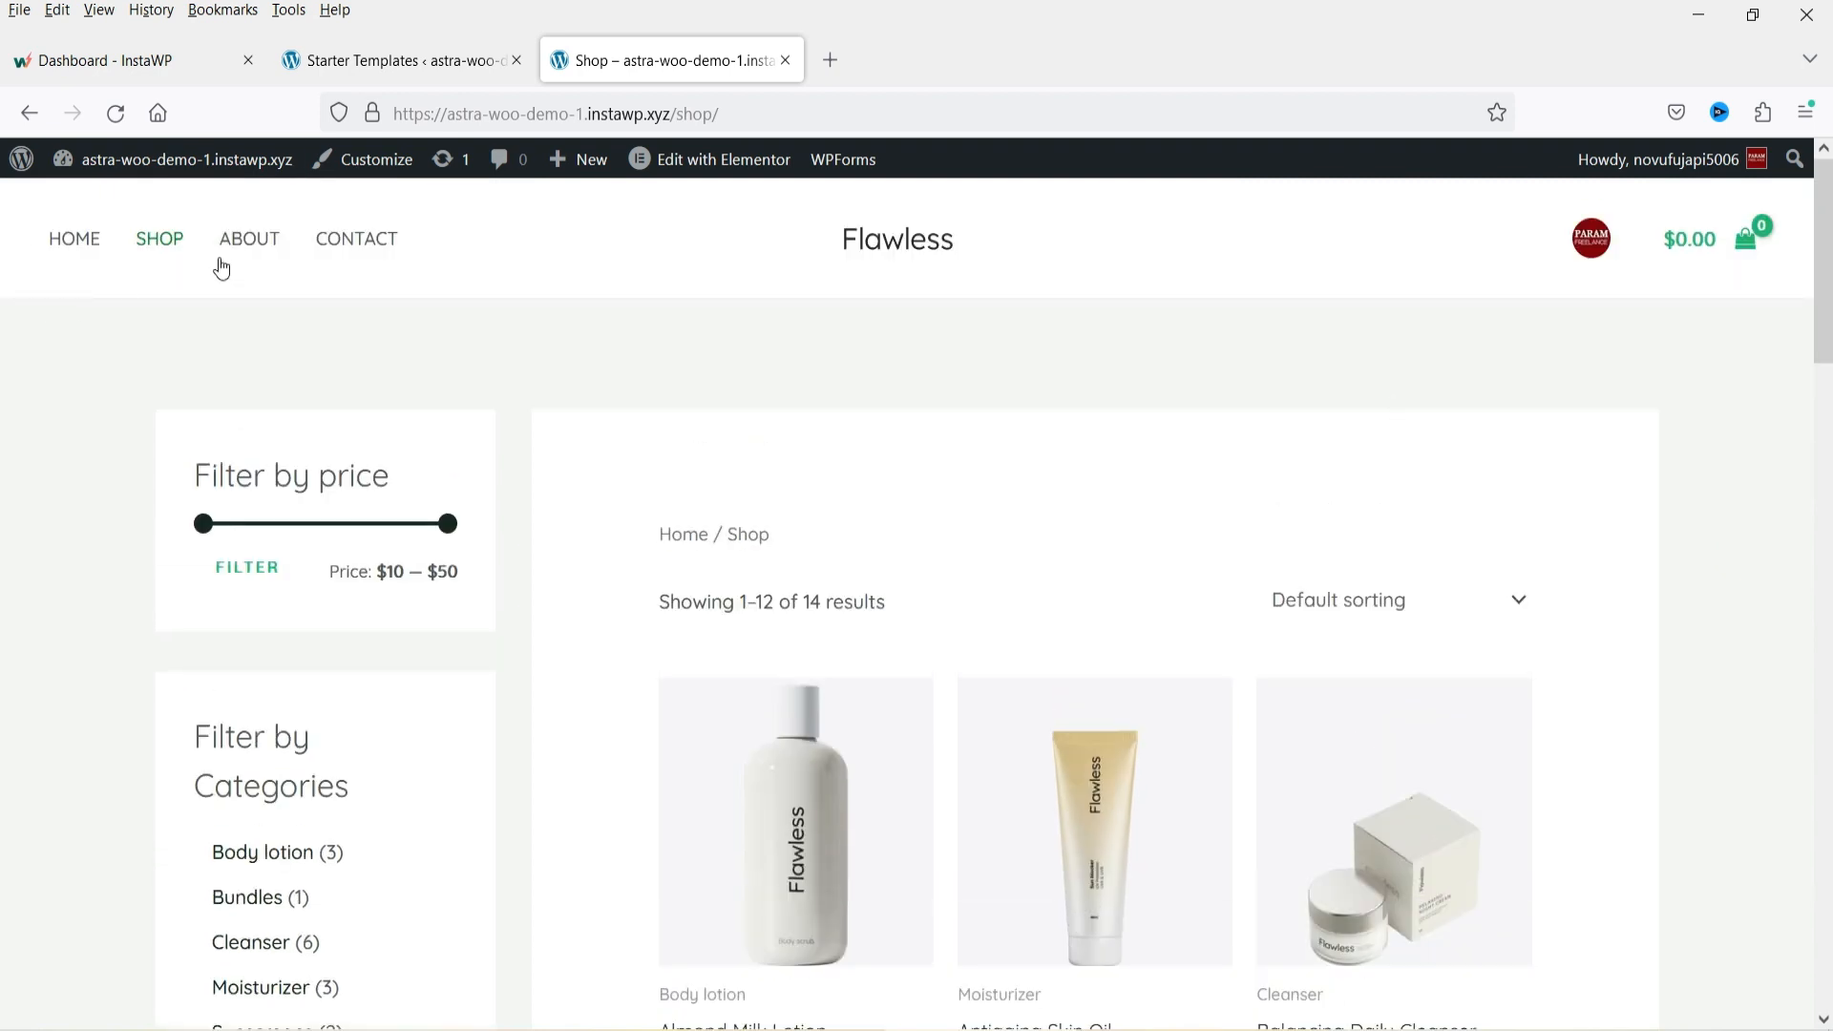
Open the About page and scroll through its content.
{"action": "left_click", "coordinate": [266, 237]}
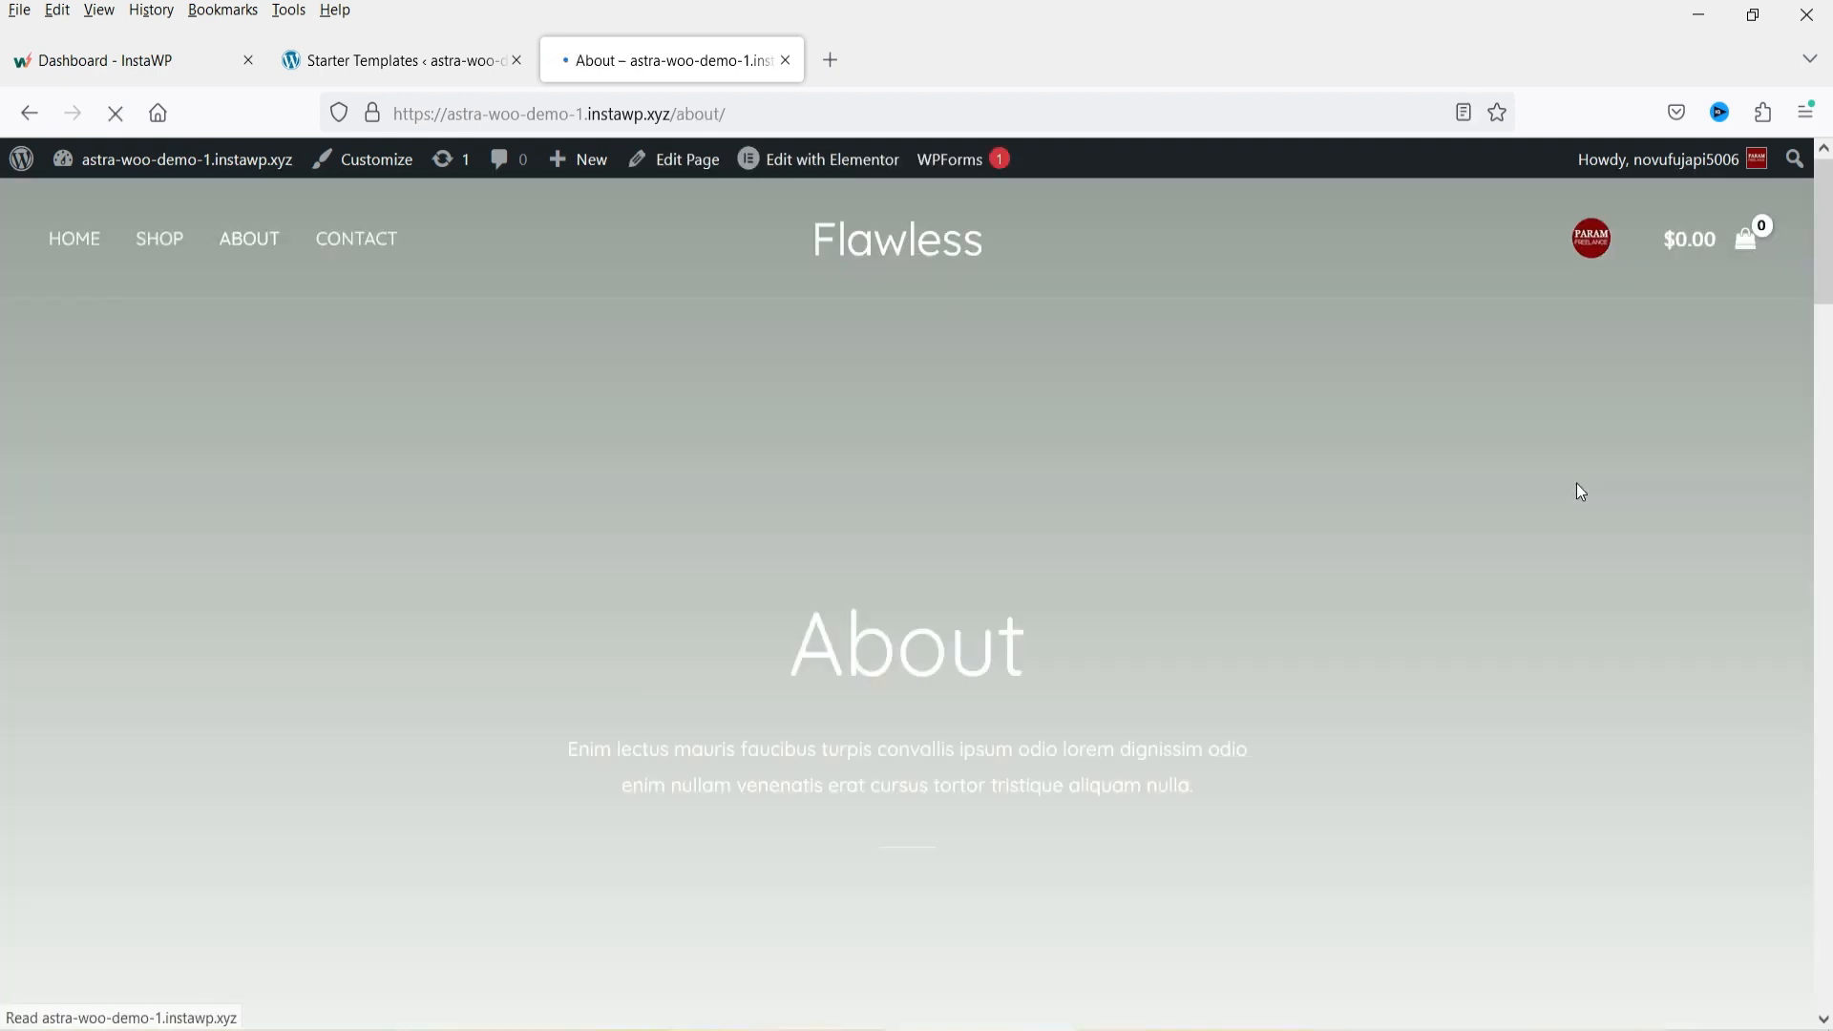
{"action": "scroll", "coordinate": [1050, 564], "scroll_direction": "down", "scroll_amount": 10}
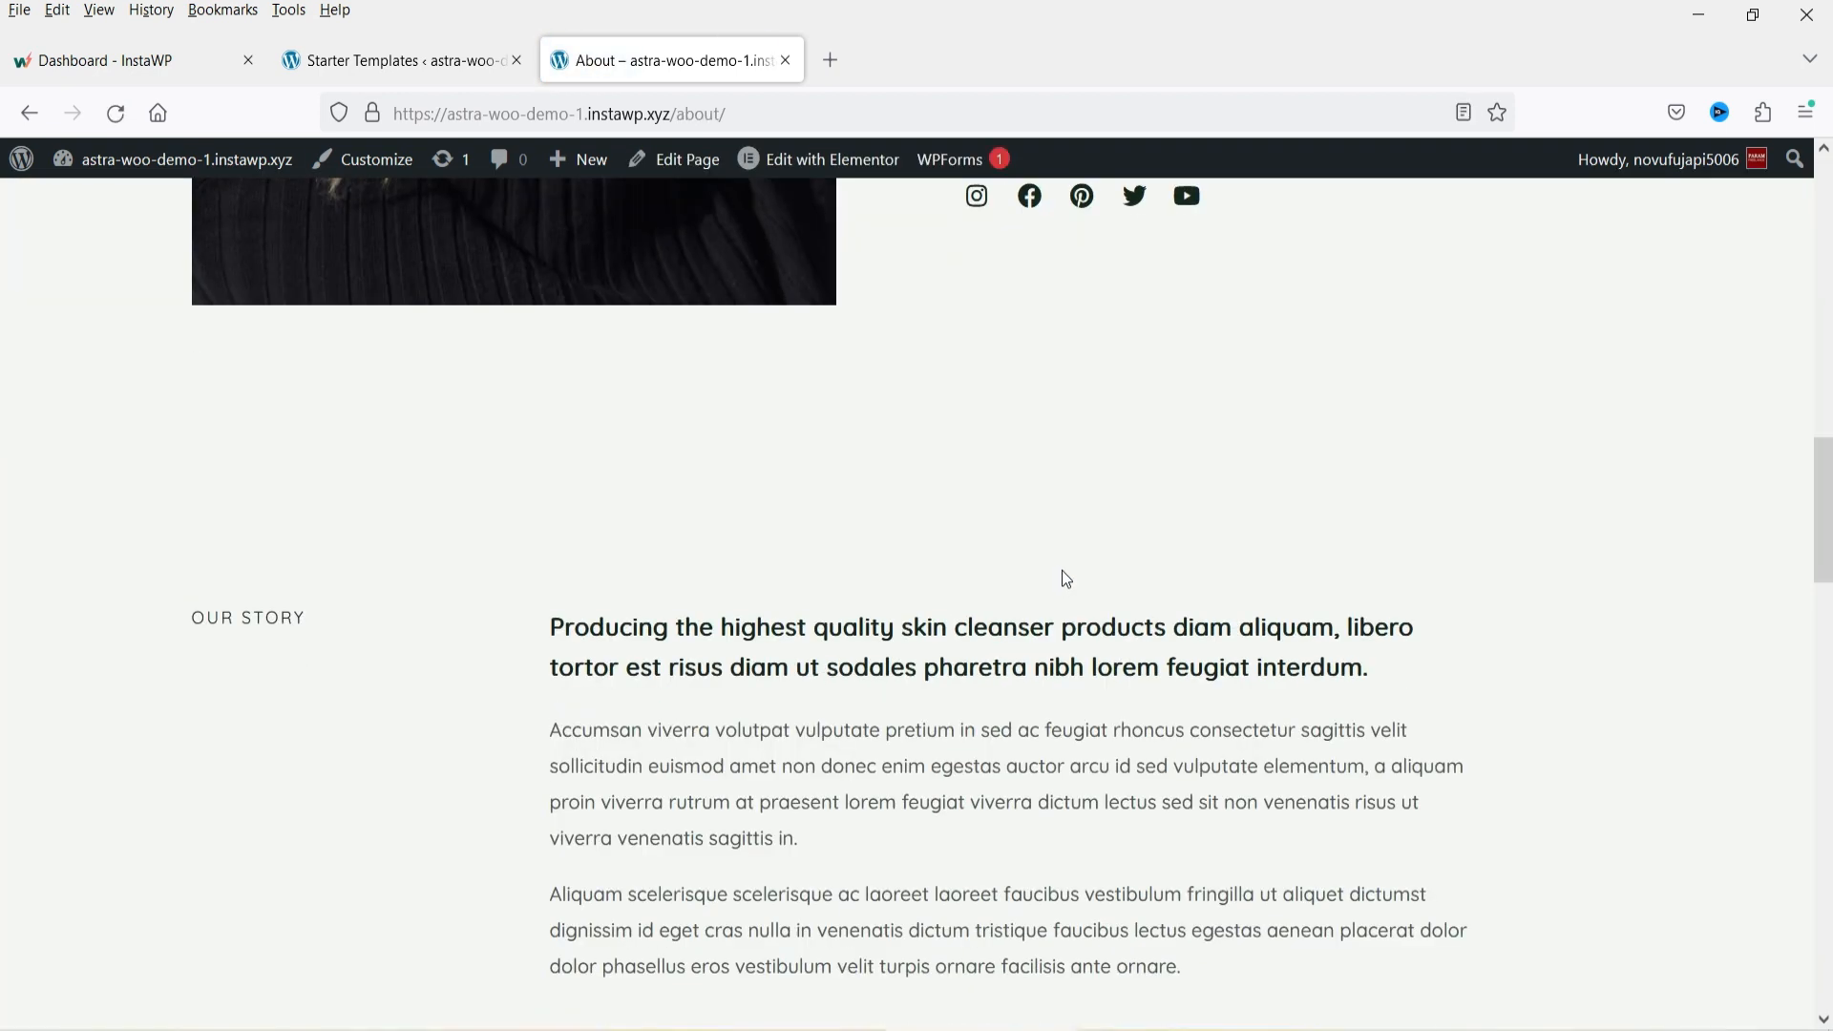
{"action": "scroll", "coordinate": [1040, 559], "scroll_direction": "up", "scroll_amount": 7}
{"action": "scroll", "coordinate": [1039, 558], "scroll_direction": "up", "scroll_amount": 5}
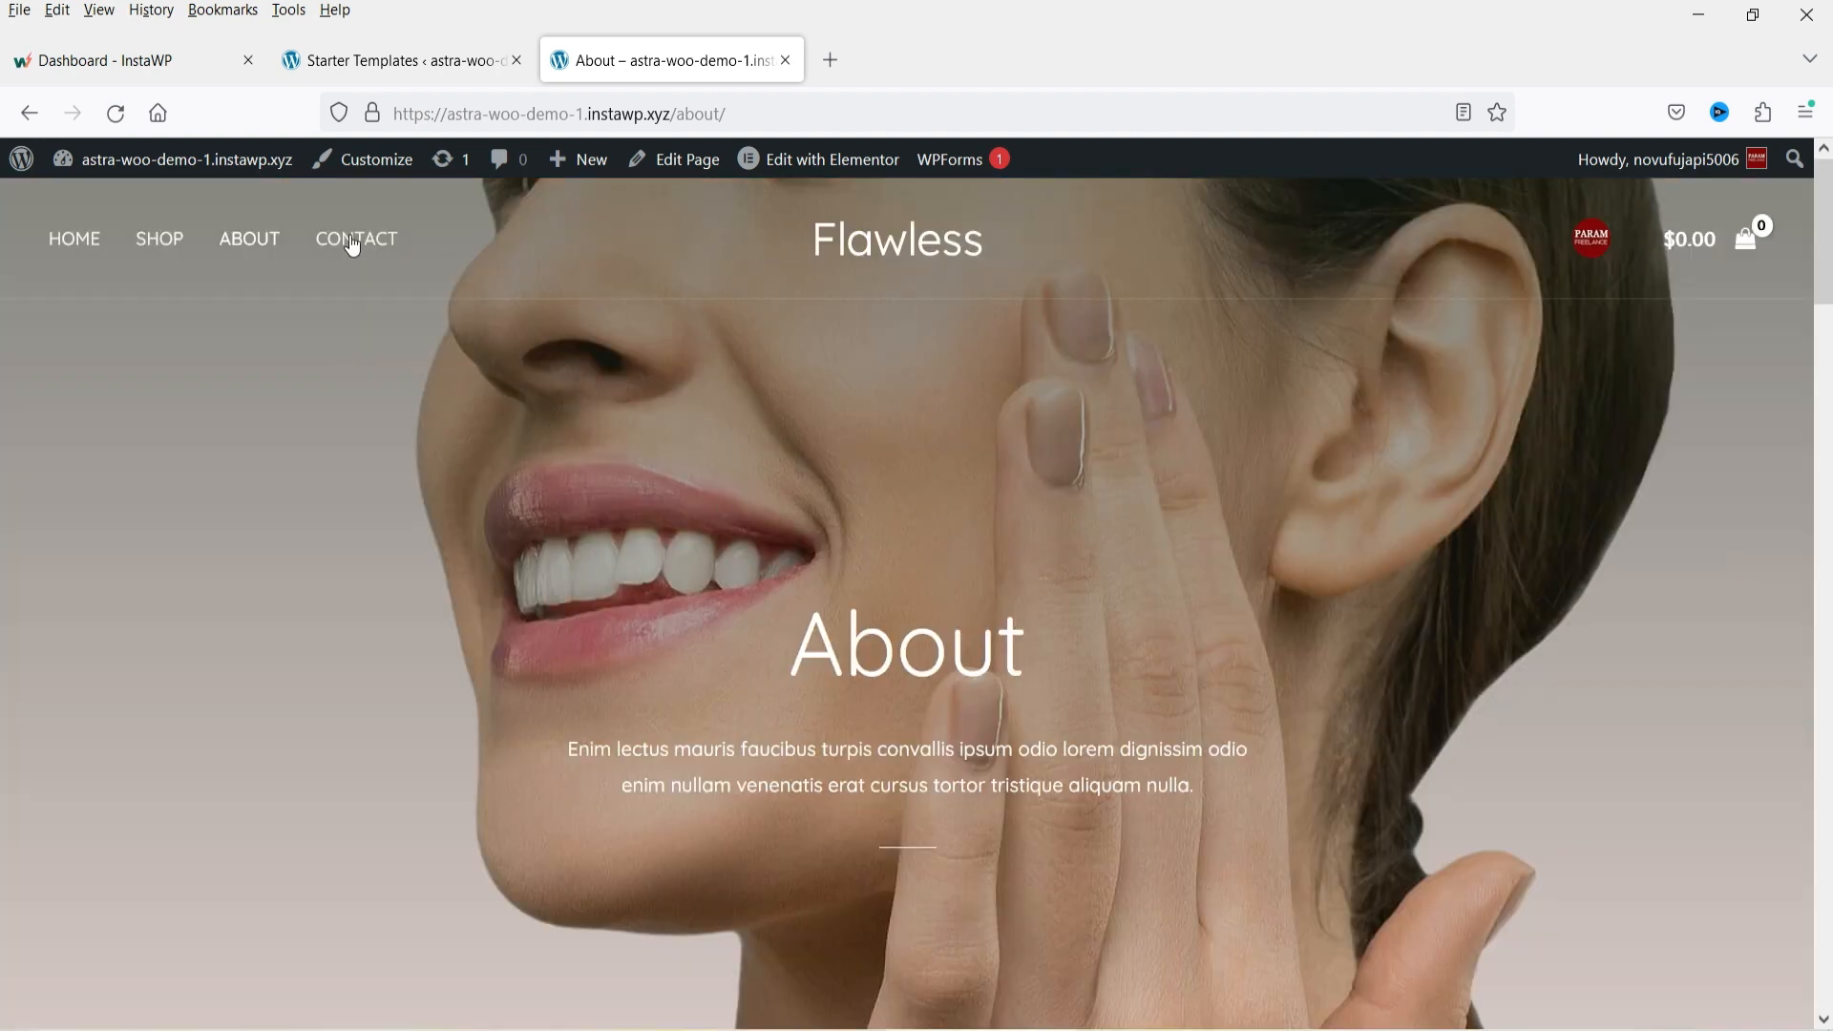
Open the Contact page and scroll through its contact details and question form.
{"action": "left_click", "coordinate": [356, 239]}
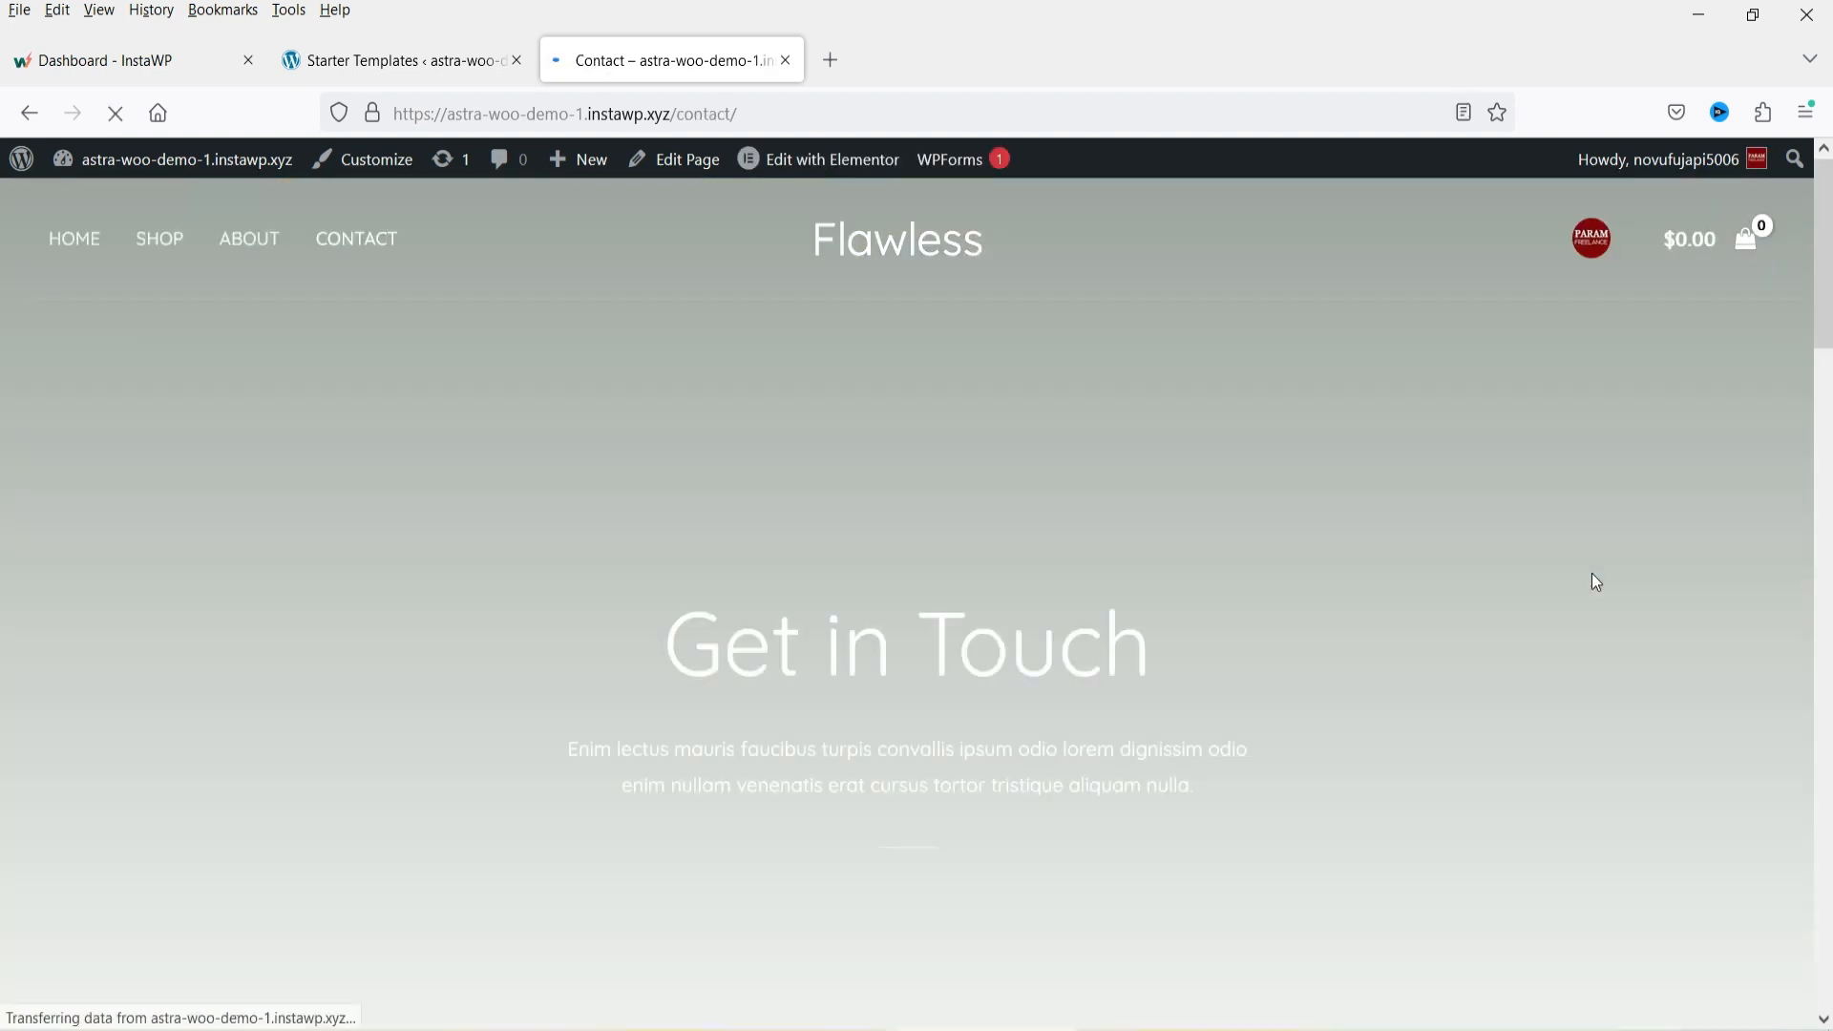
{"action": "scroll", "coordinate": [1586, 572], "scroll_direction": "down", "scroll_amount": 5}
{"action": "scroll", "coordinate": [1582, 573], "scroll_direction": "down", "scroll_amount": 18}
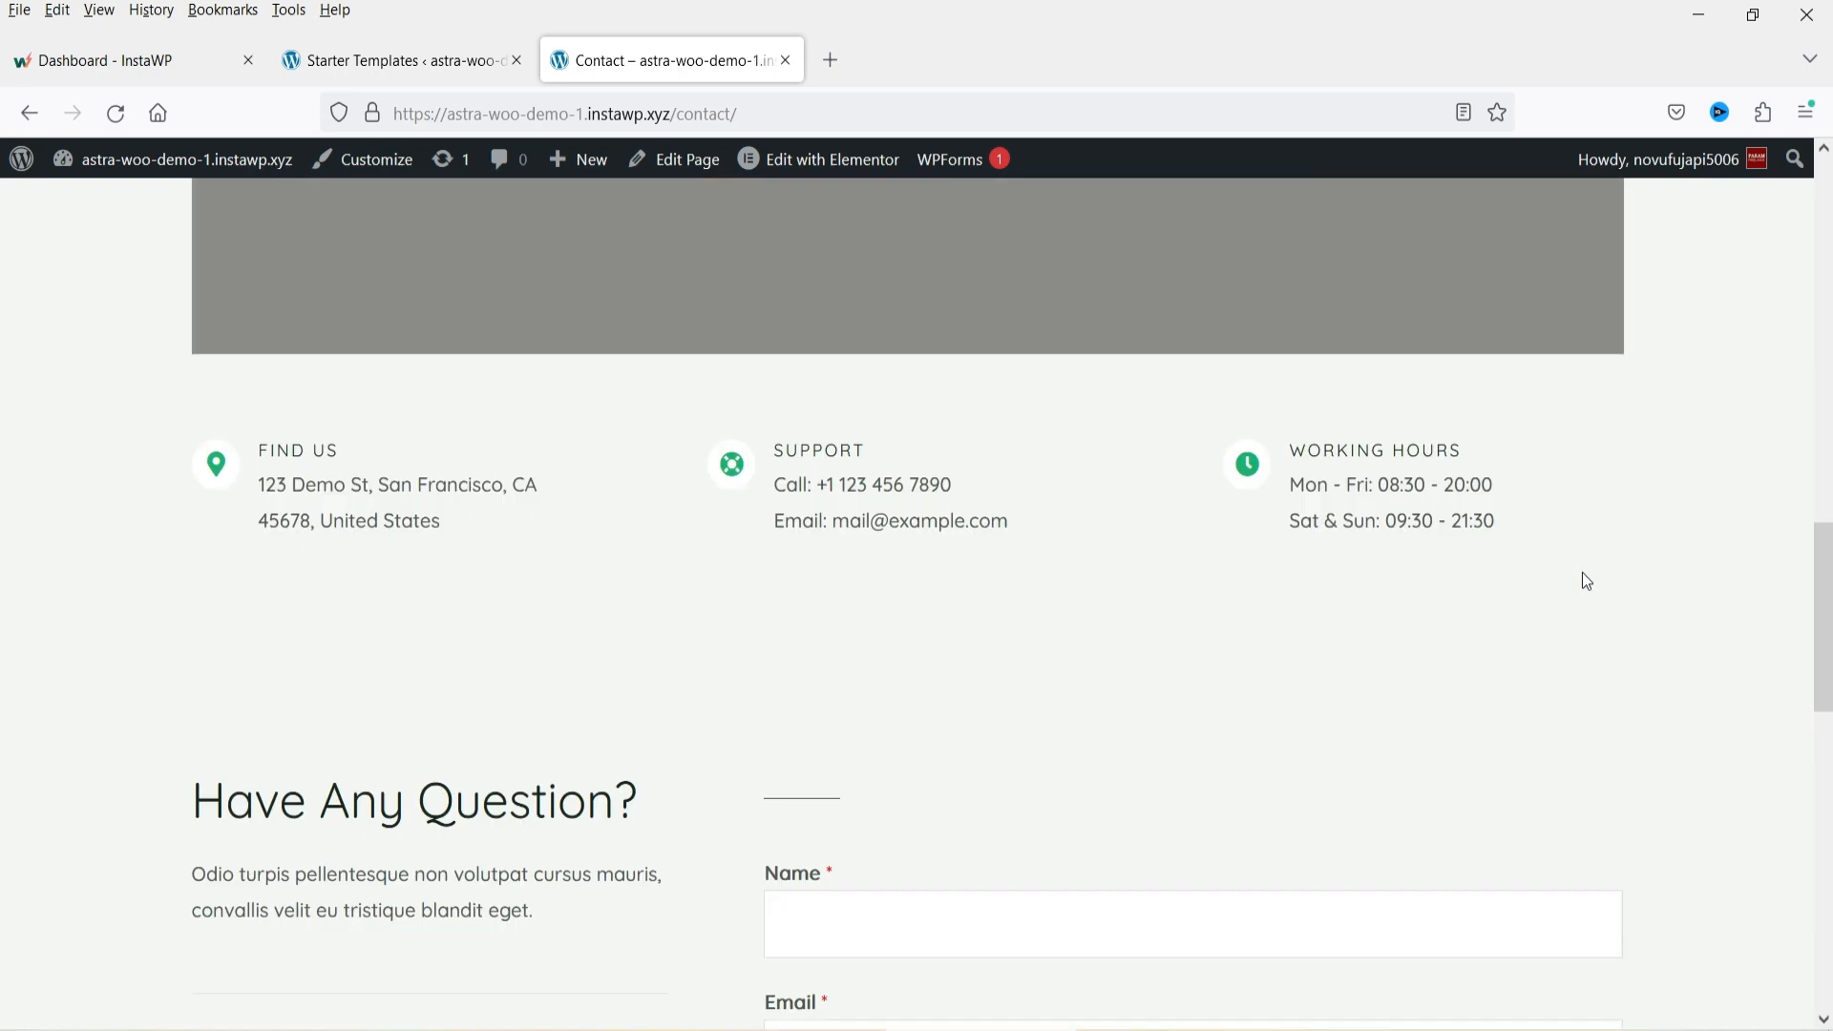
{"action": "scroll", "coordinate": [1581, 571], "scroll_direction": "up", "scroll_amount": 14}
{"action": "scroll", "coordinate": [1574, 571], "scroll_direction": "up", "scroll_amount": 8}
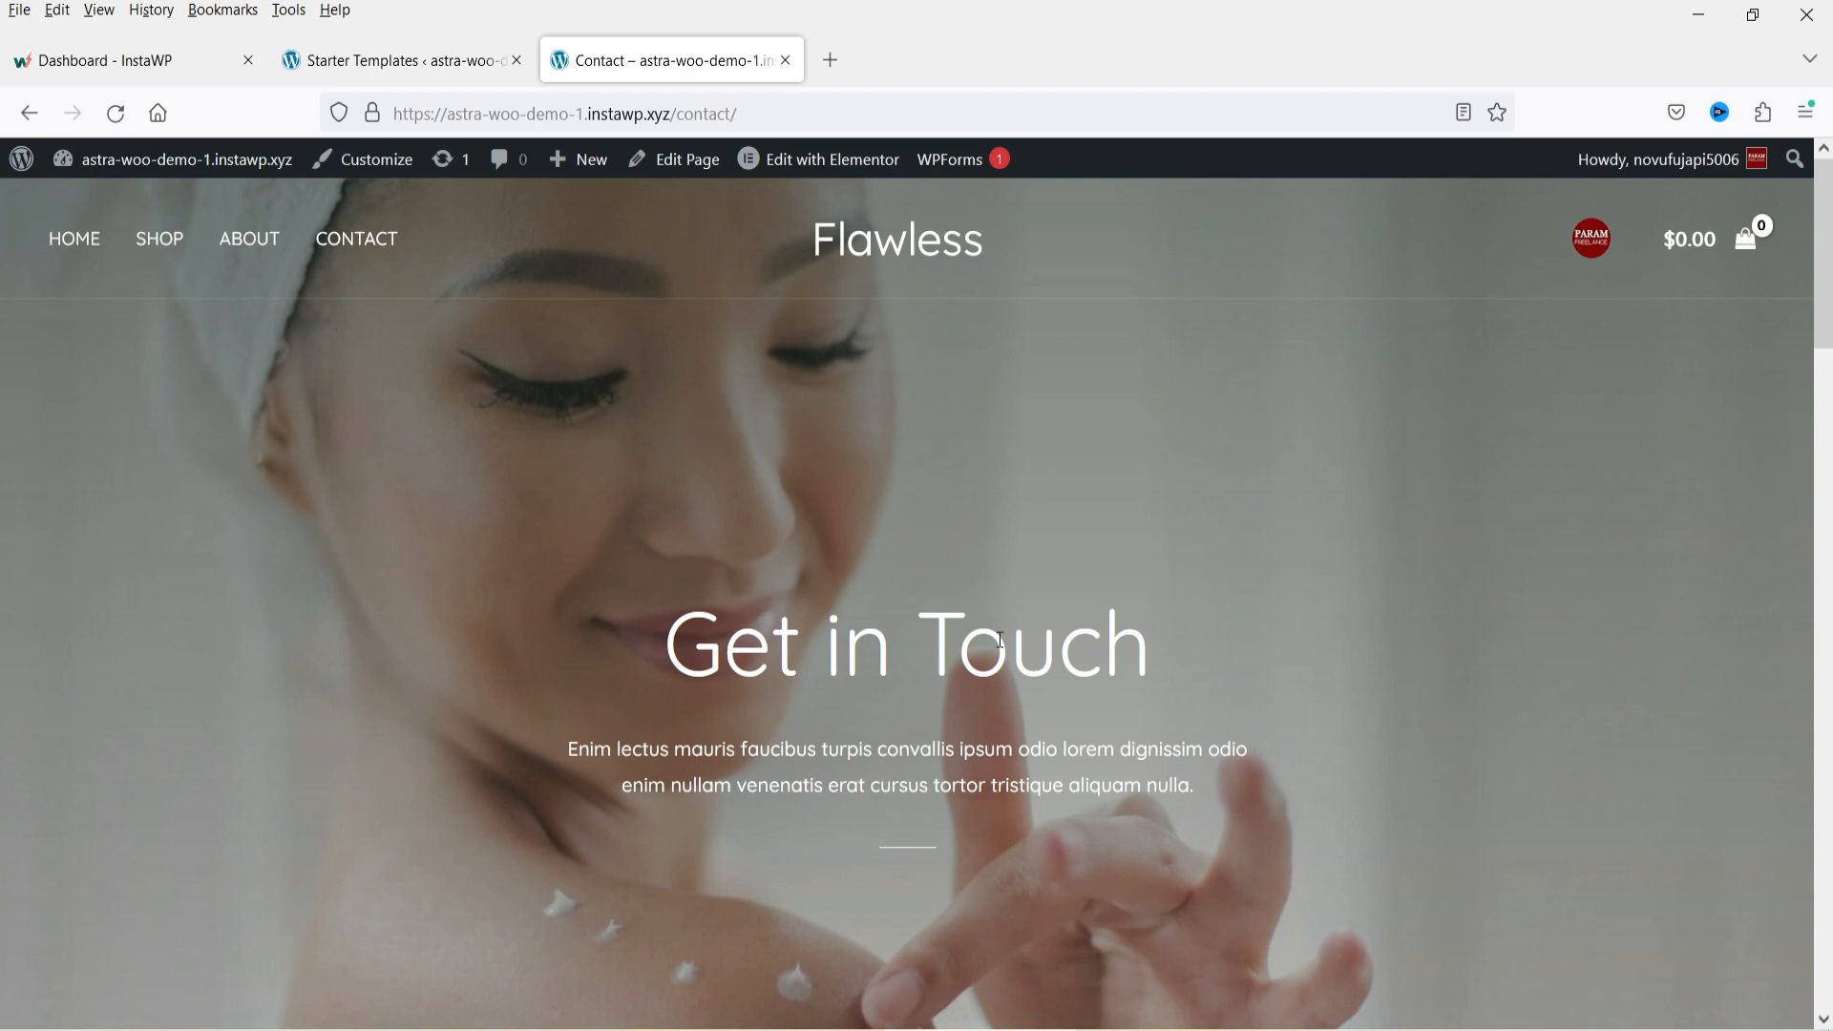
Switch to the Starter Templates tab and exit the wizard to the WordPress dashboard, leaving the page.
{"action": "left_click", "coordinate": [432, 59]}
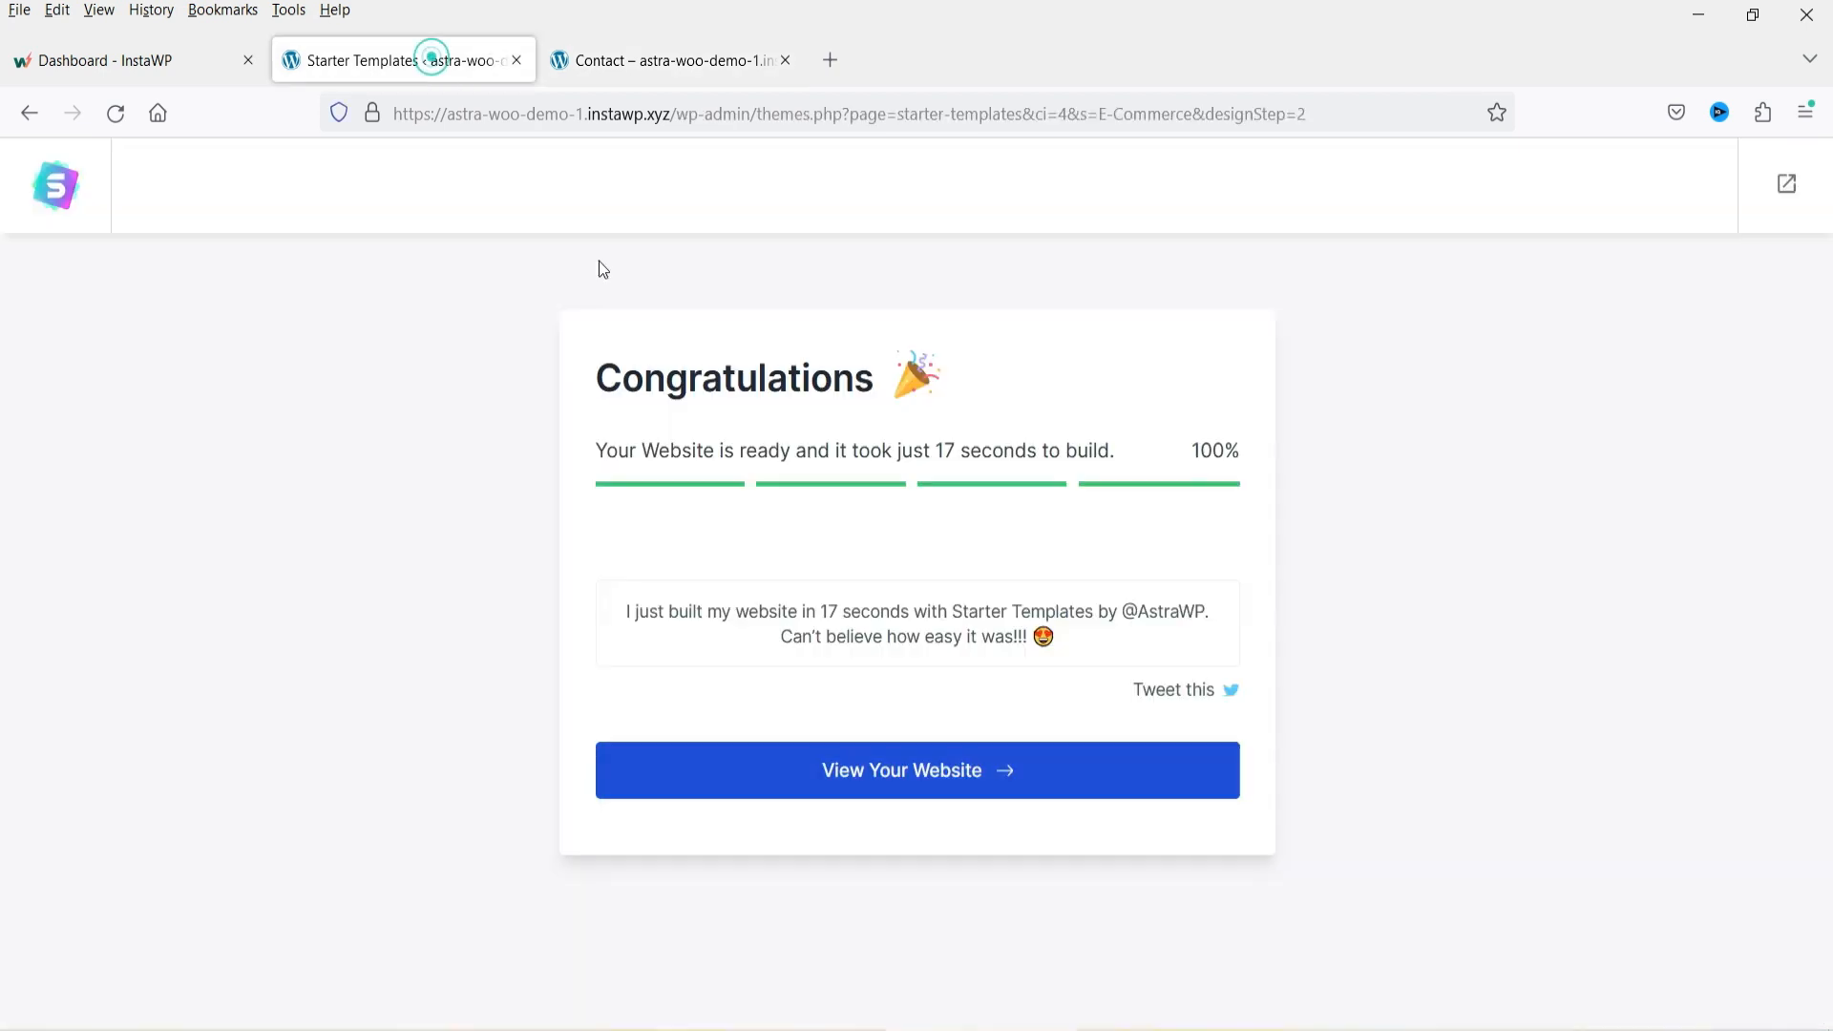
{"action": "left_click", "coordinate": [1790, 190]}
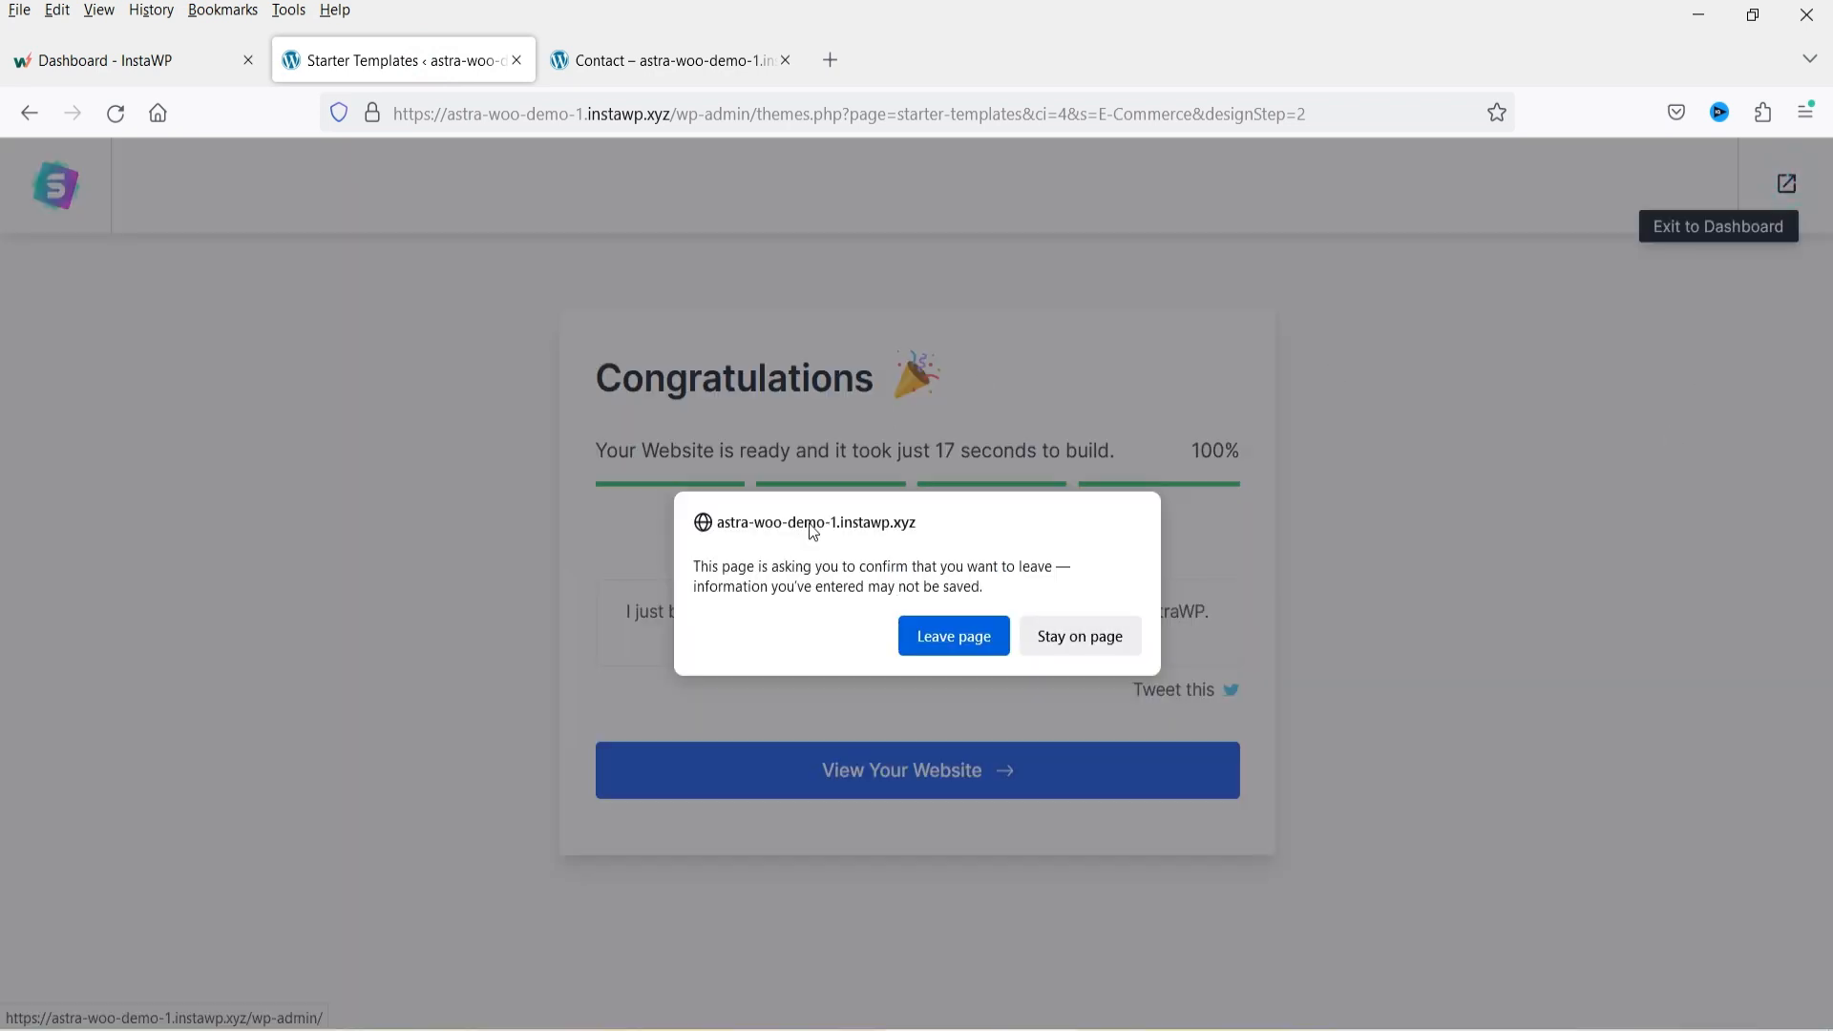
{"action": "left_click", "coordinate": [918, 645]}
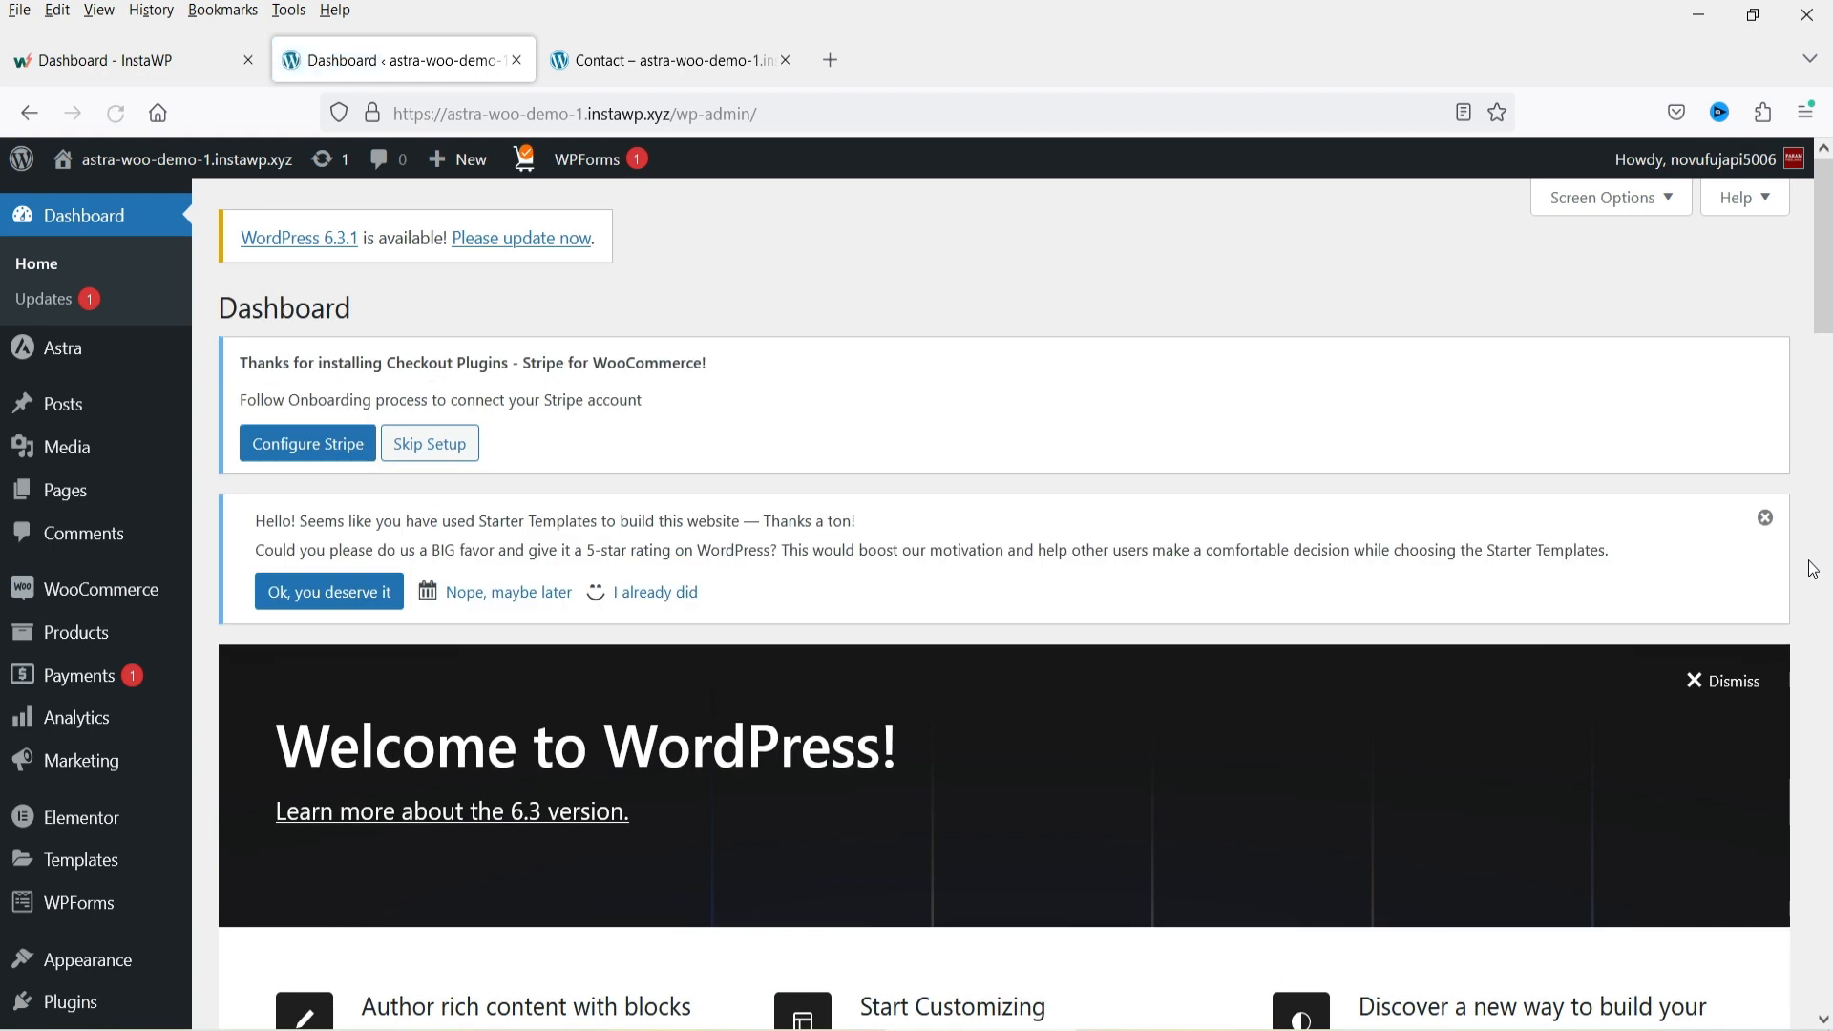
Open the Pages list and scroll through the imported pages.
{"action": "left_click", "coordinate": [63, 490]}
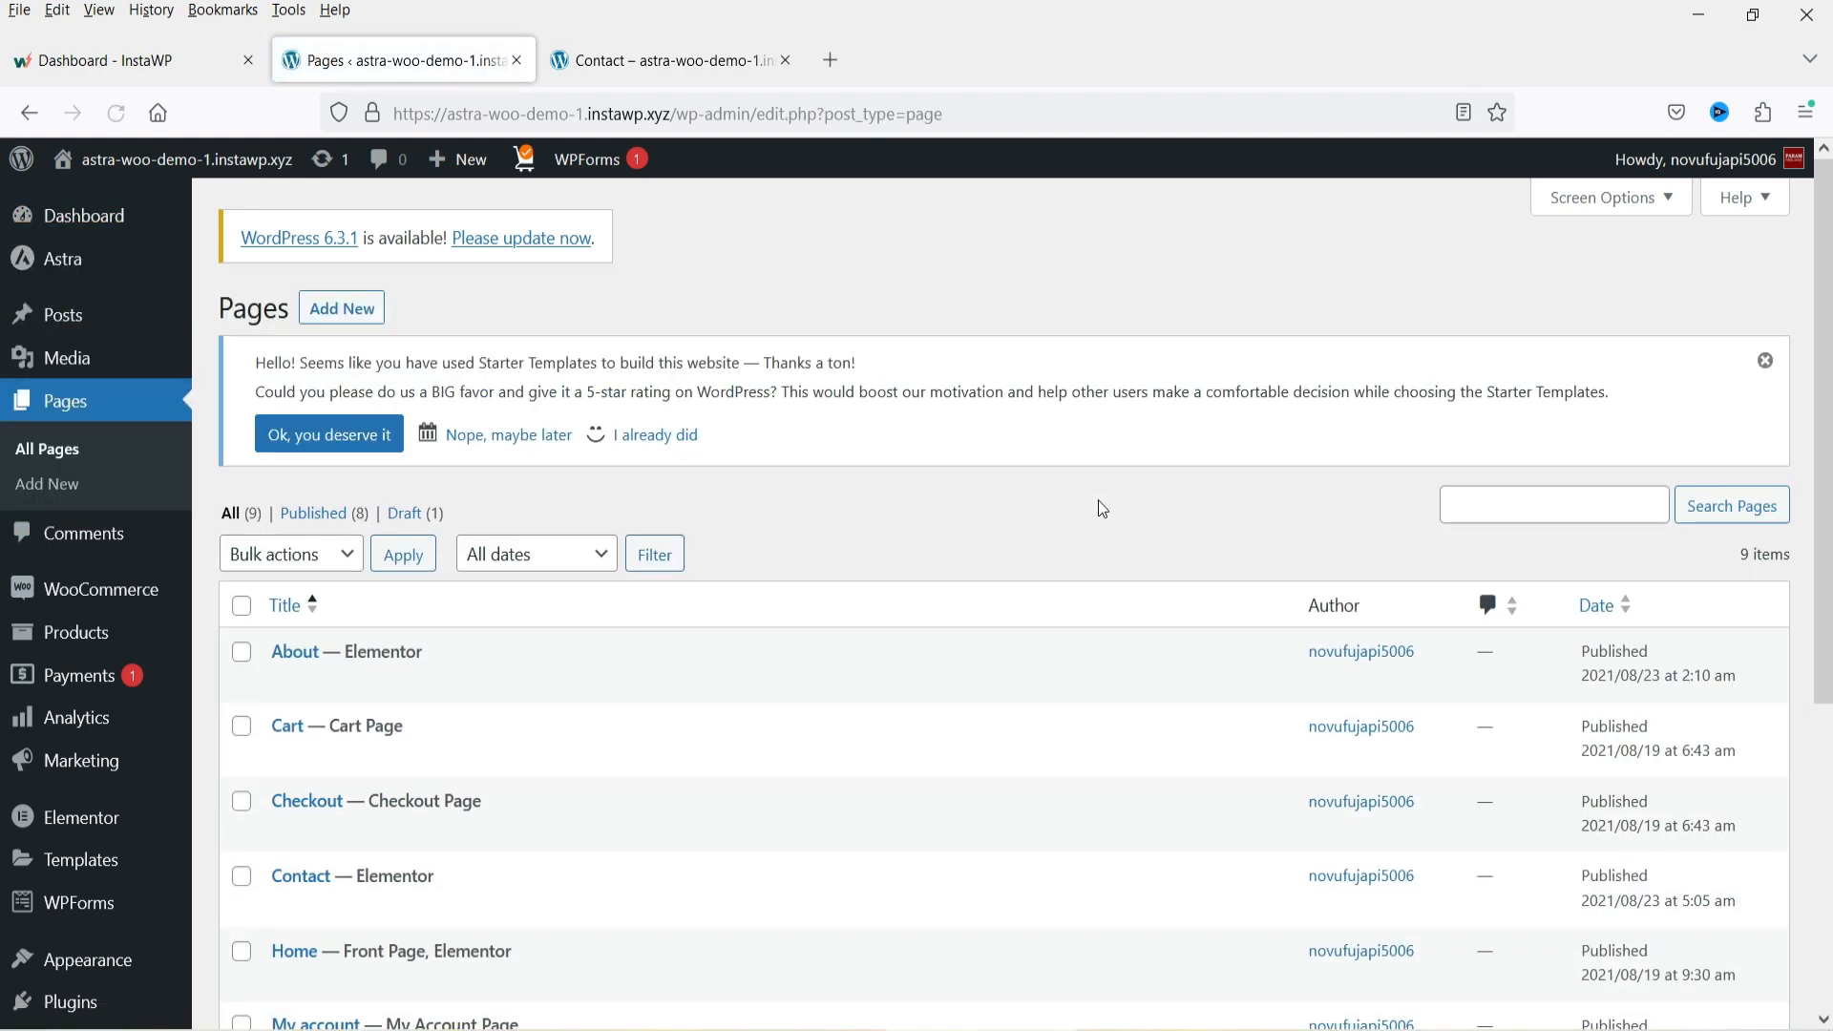
{"action": "scroll", "coordinate": [969, 462], "scroll_direction": "down", "scroll_amount": 5}
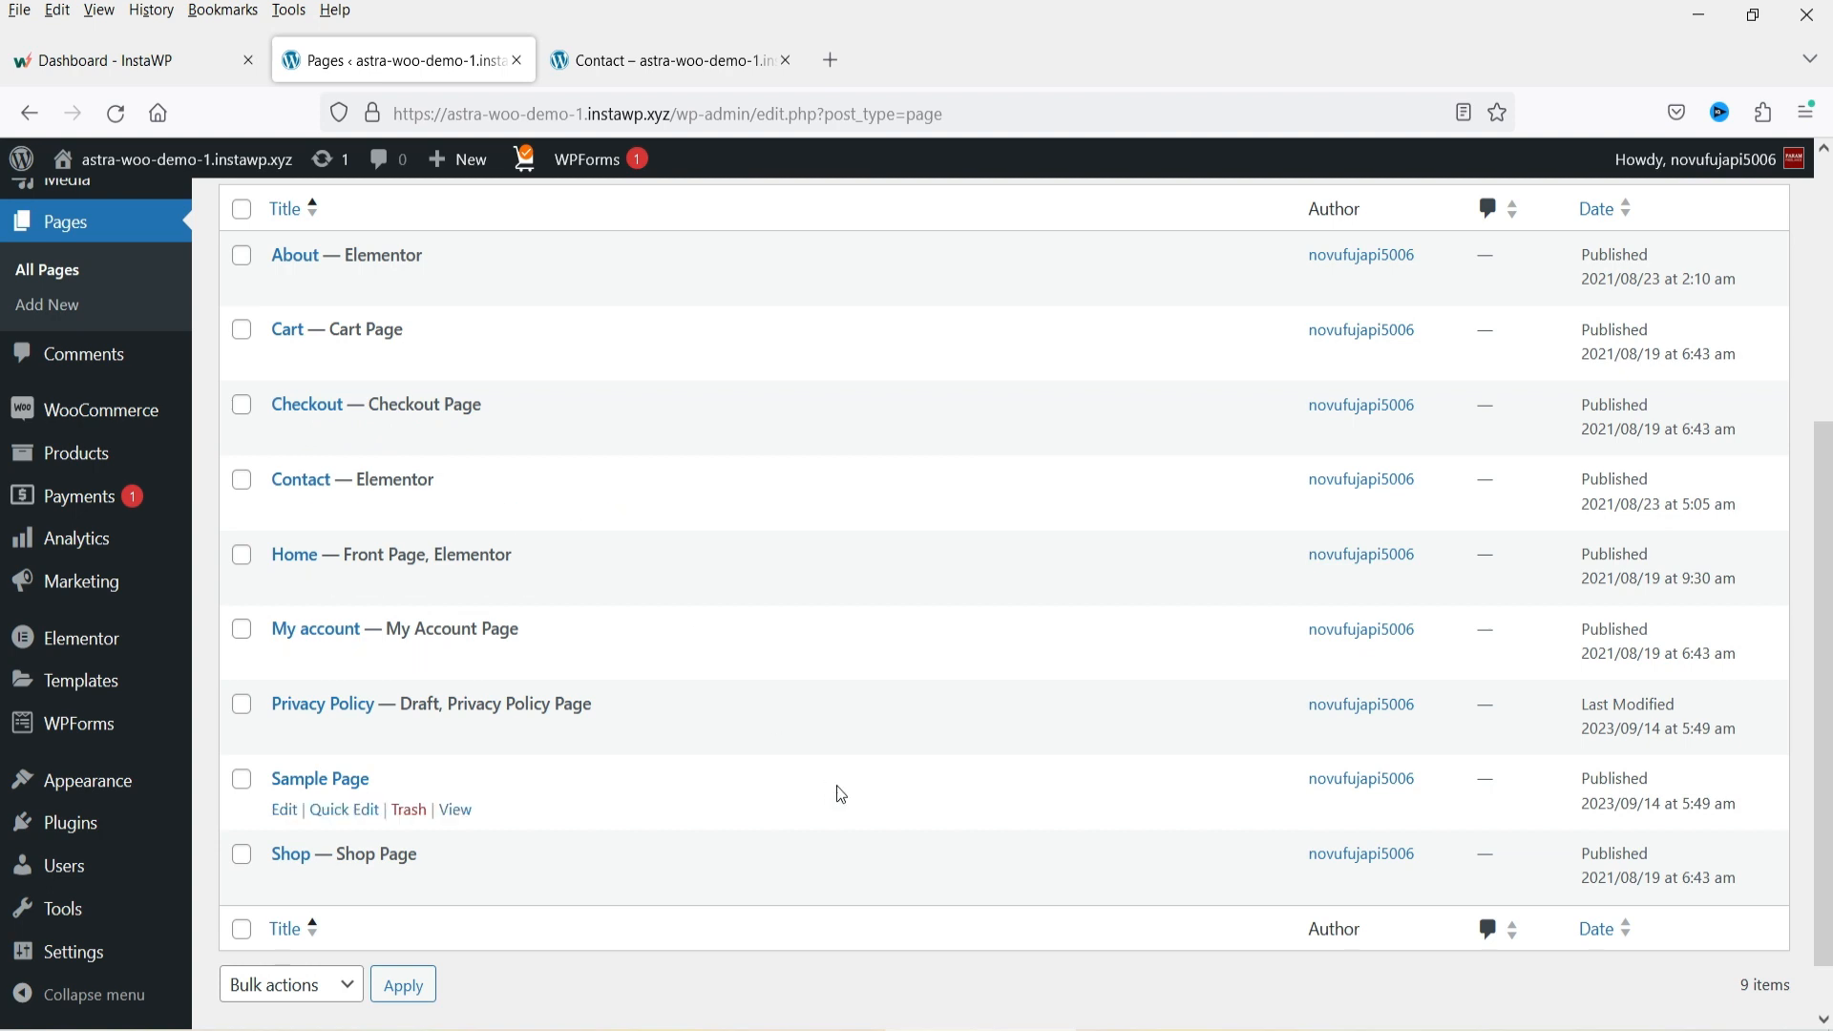
{"action": "scroll", "coordinate": [748, 753], "scroll_direction": "up", "scroll_amount": 3}
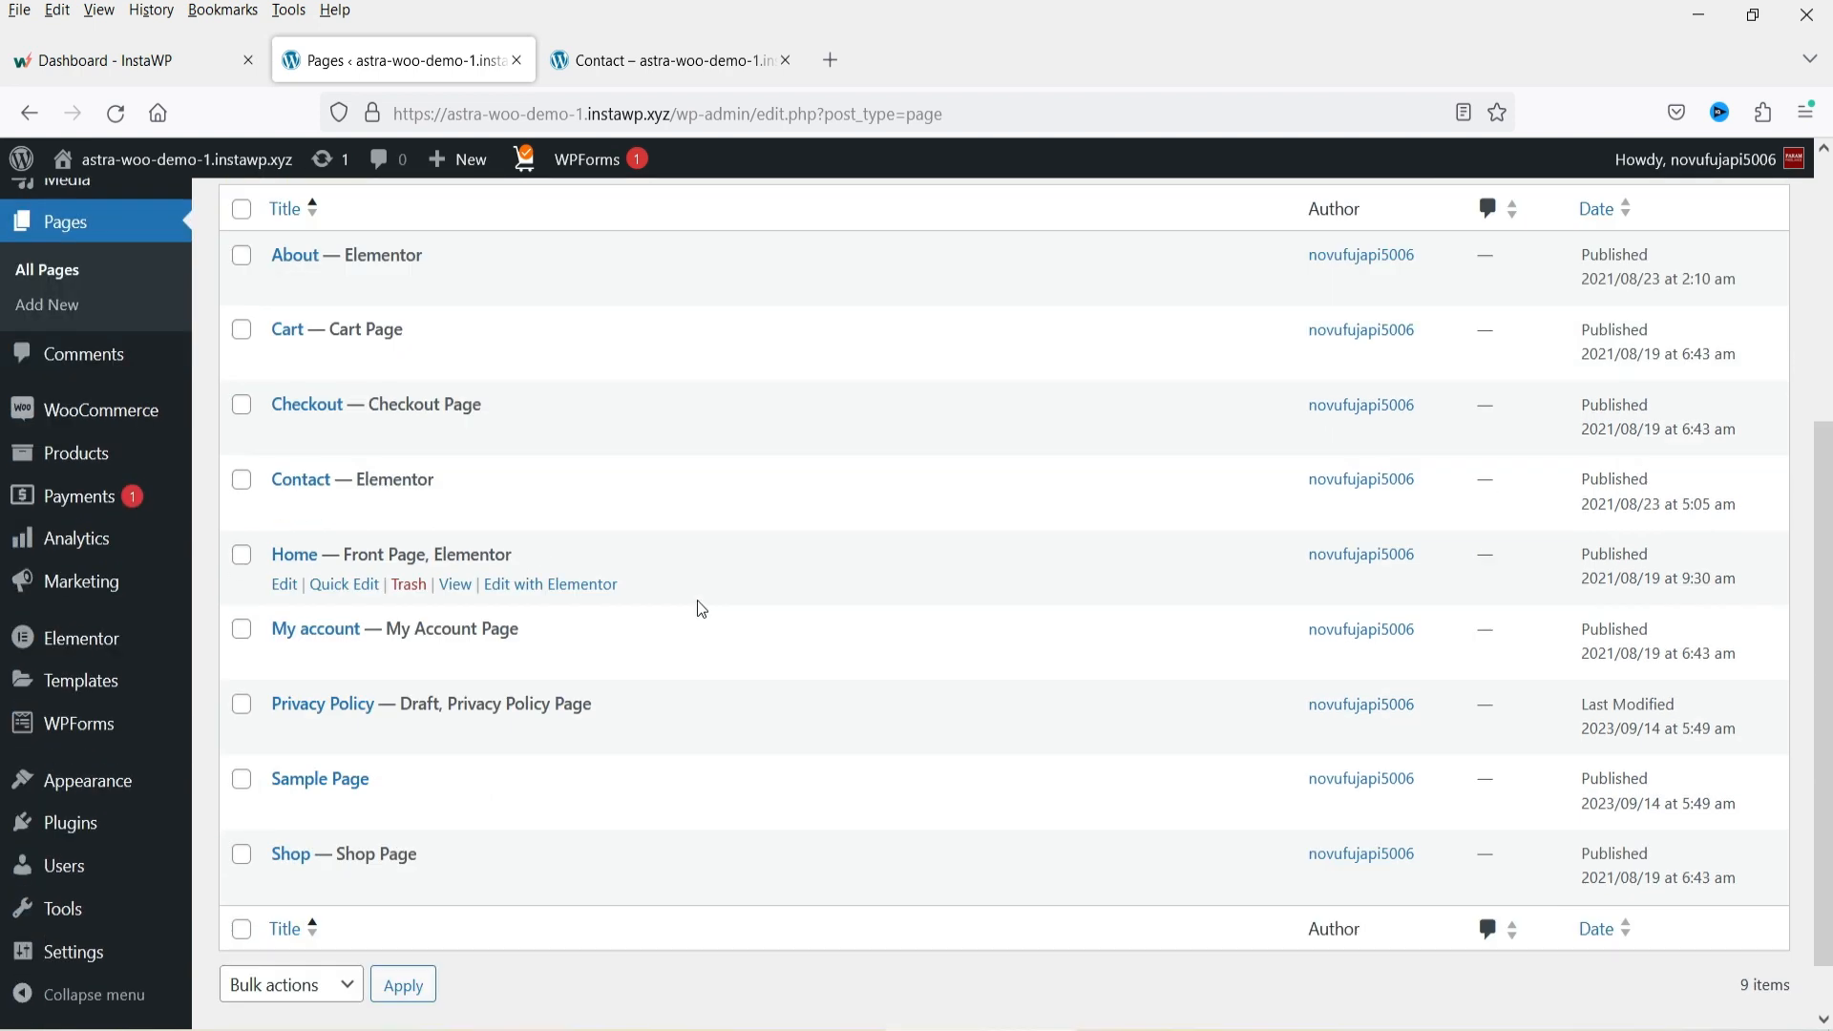
{"action": "scroll", "coordinate": [593, 695], "scroll_direction": "down", "scroll_amount": 3}
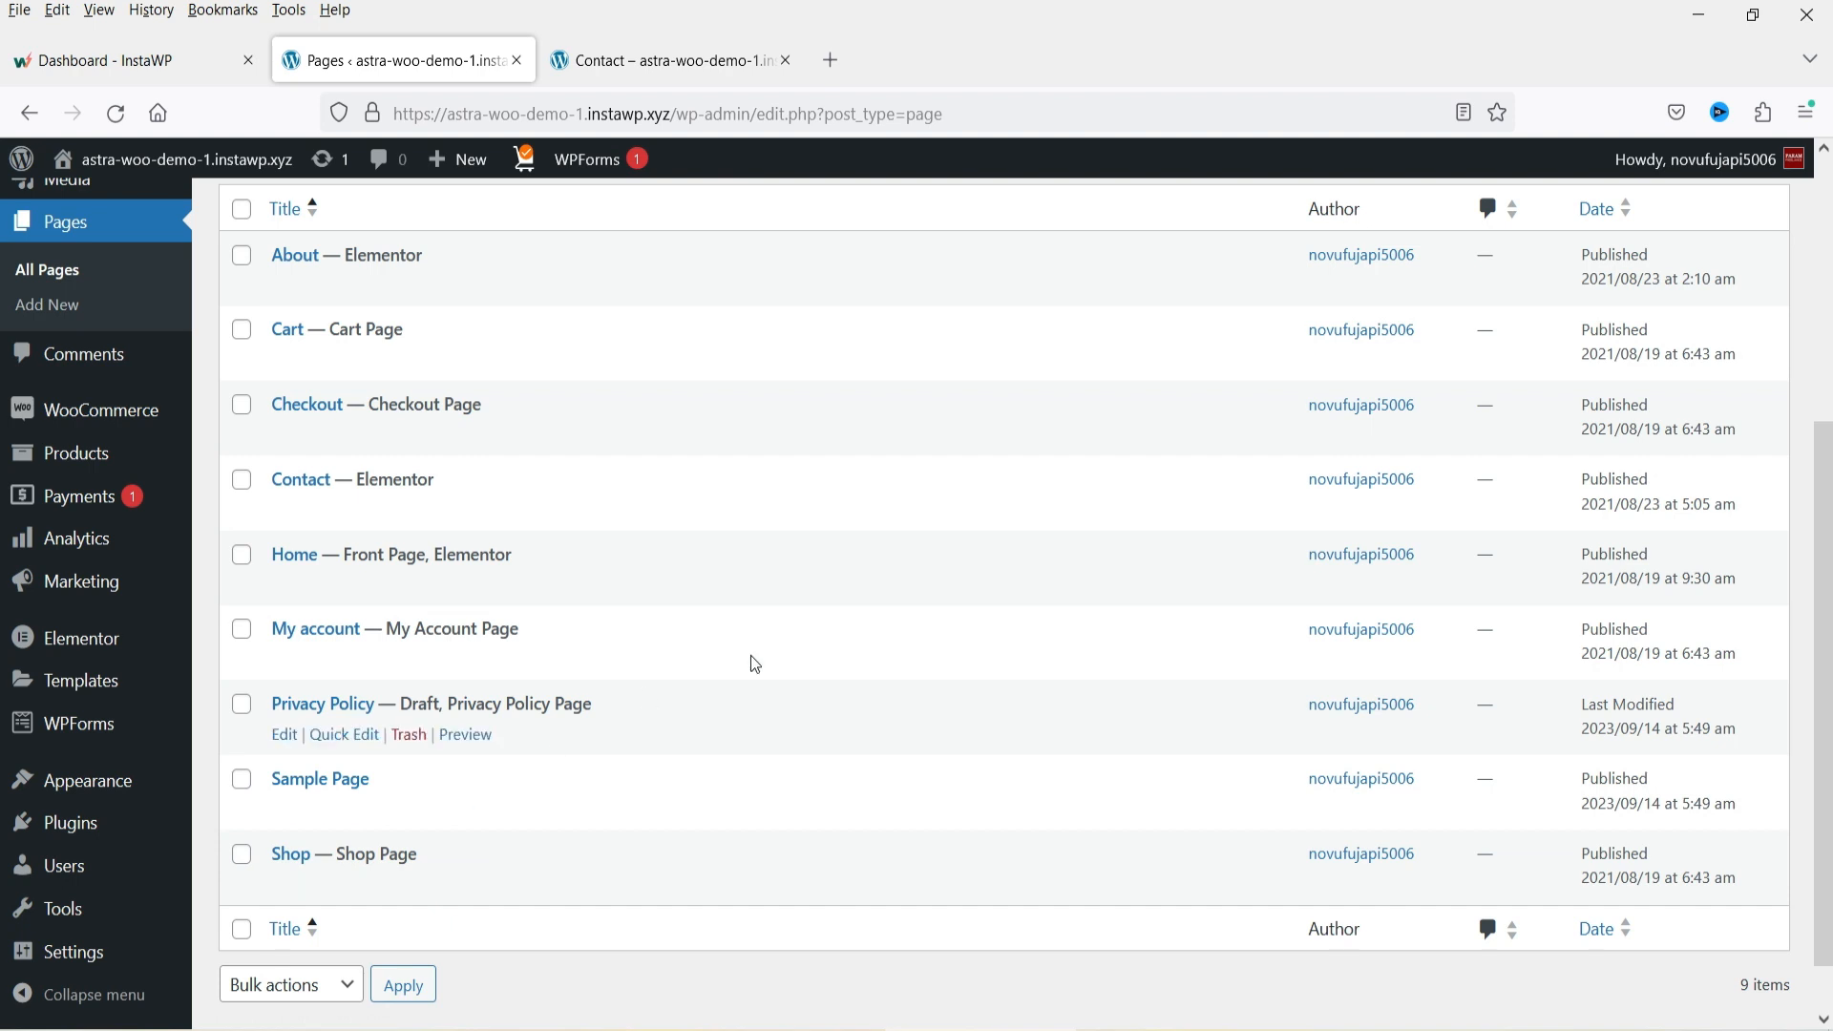
{"action": "scroll", "coordinate": [748, 663], "scroll_direction": "up", "scroll_amount": 5}
{"action": "scroll", "coordinate": [100, 678], "scroll_direction": "down", "scroll_amount": 3}
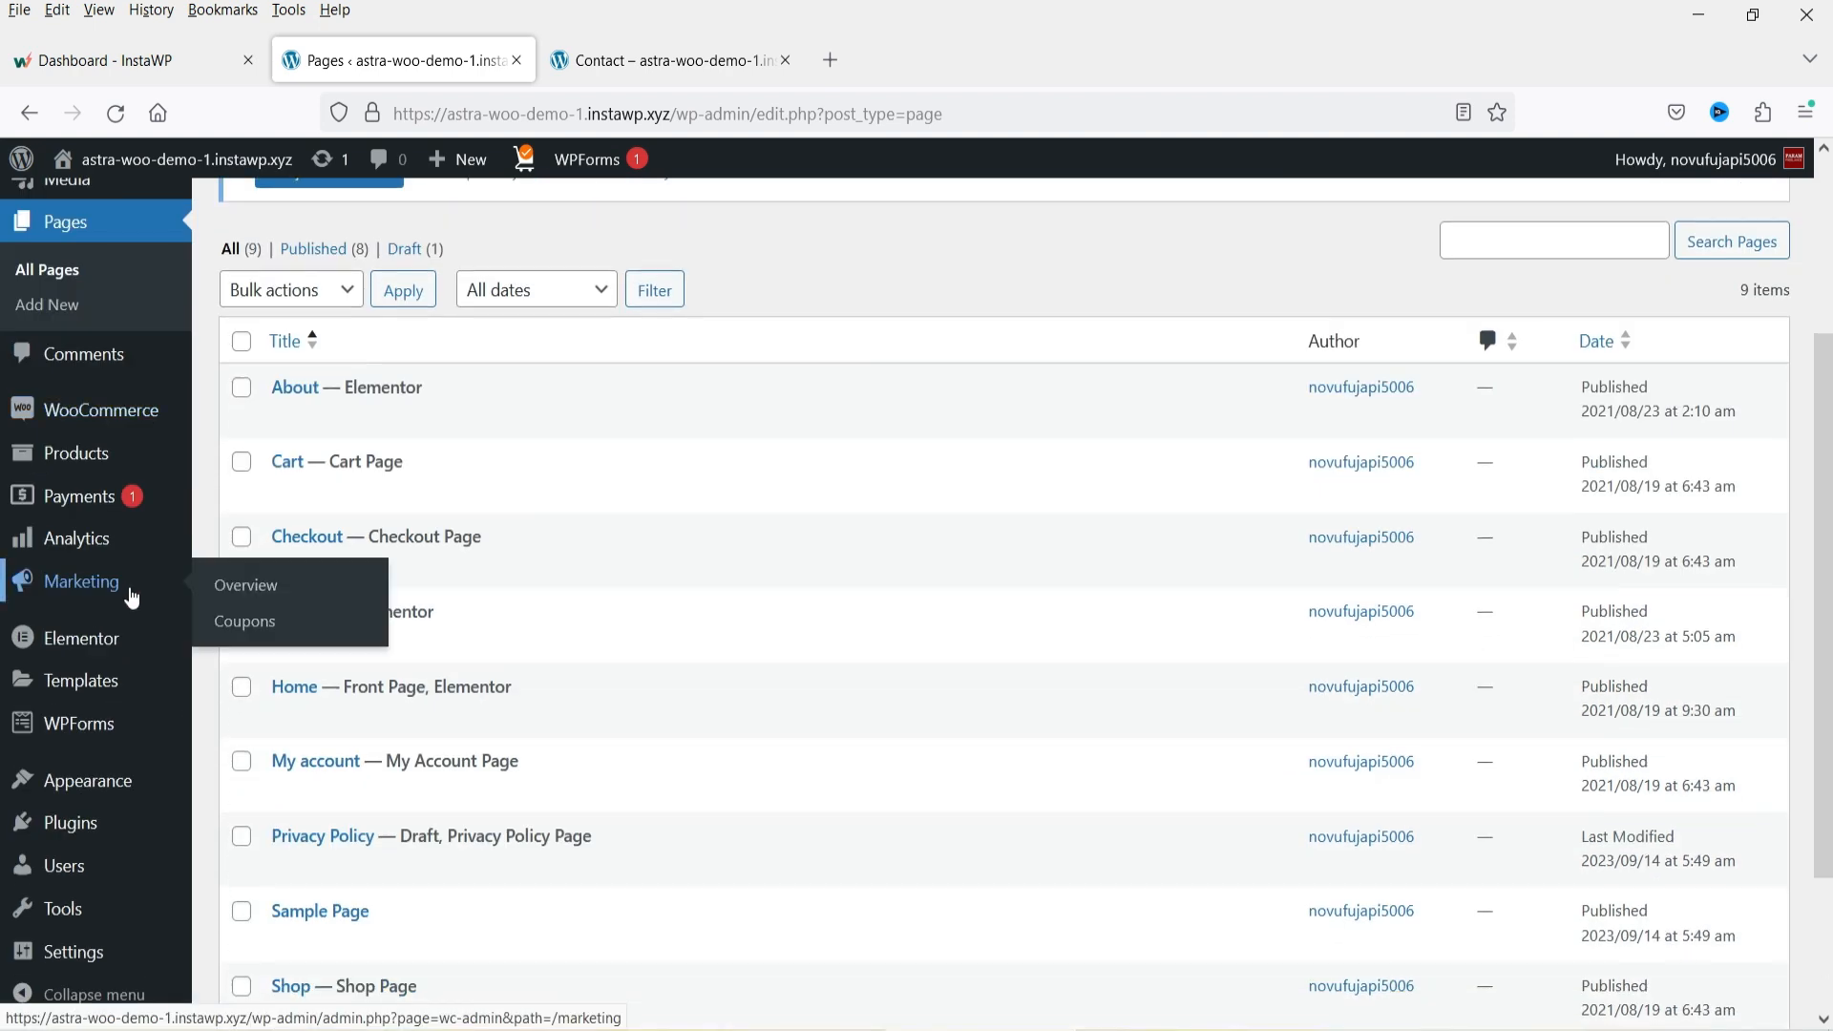
Open the installed plugins list and scroll through the plugins.
{"action": "left_click", "coordinate": [82, 819]}
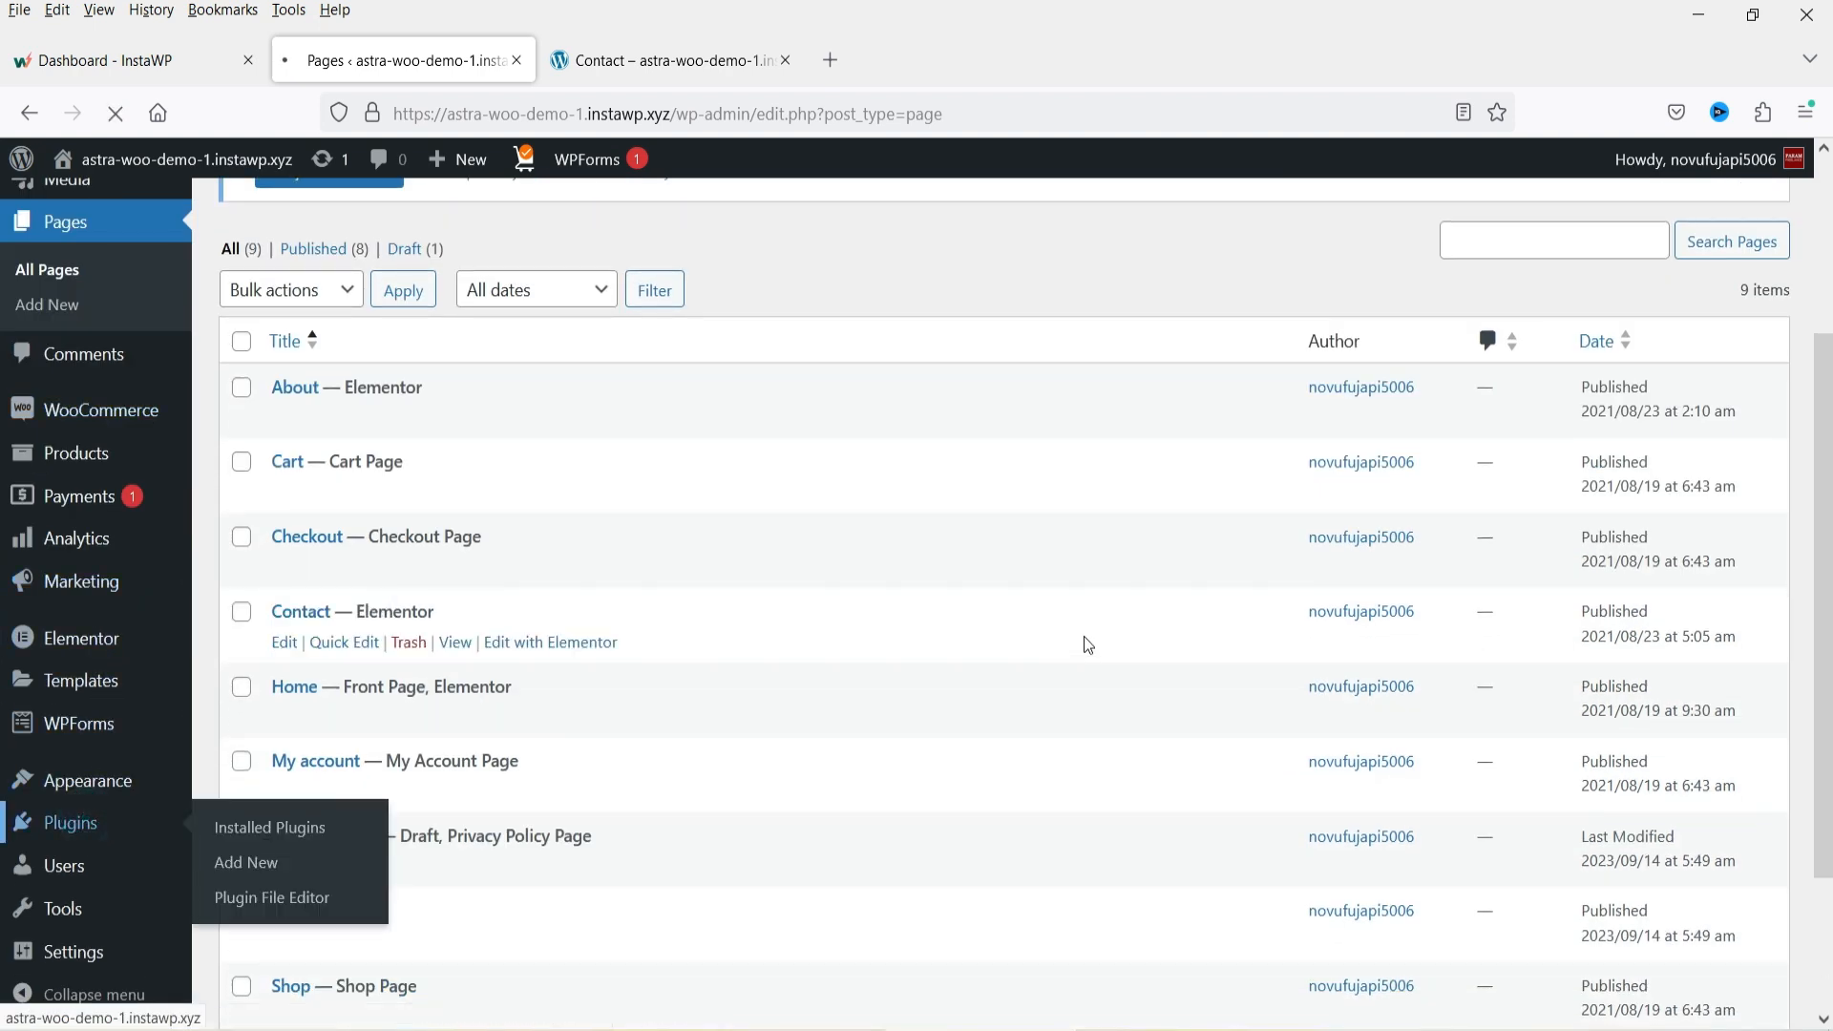
{"action": "scroll", "coordinate": [1031, 567], "scroll_direction": "down", "scroll_amount": 4}
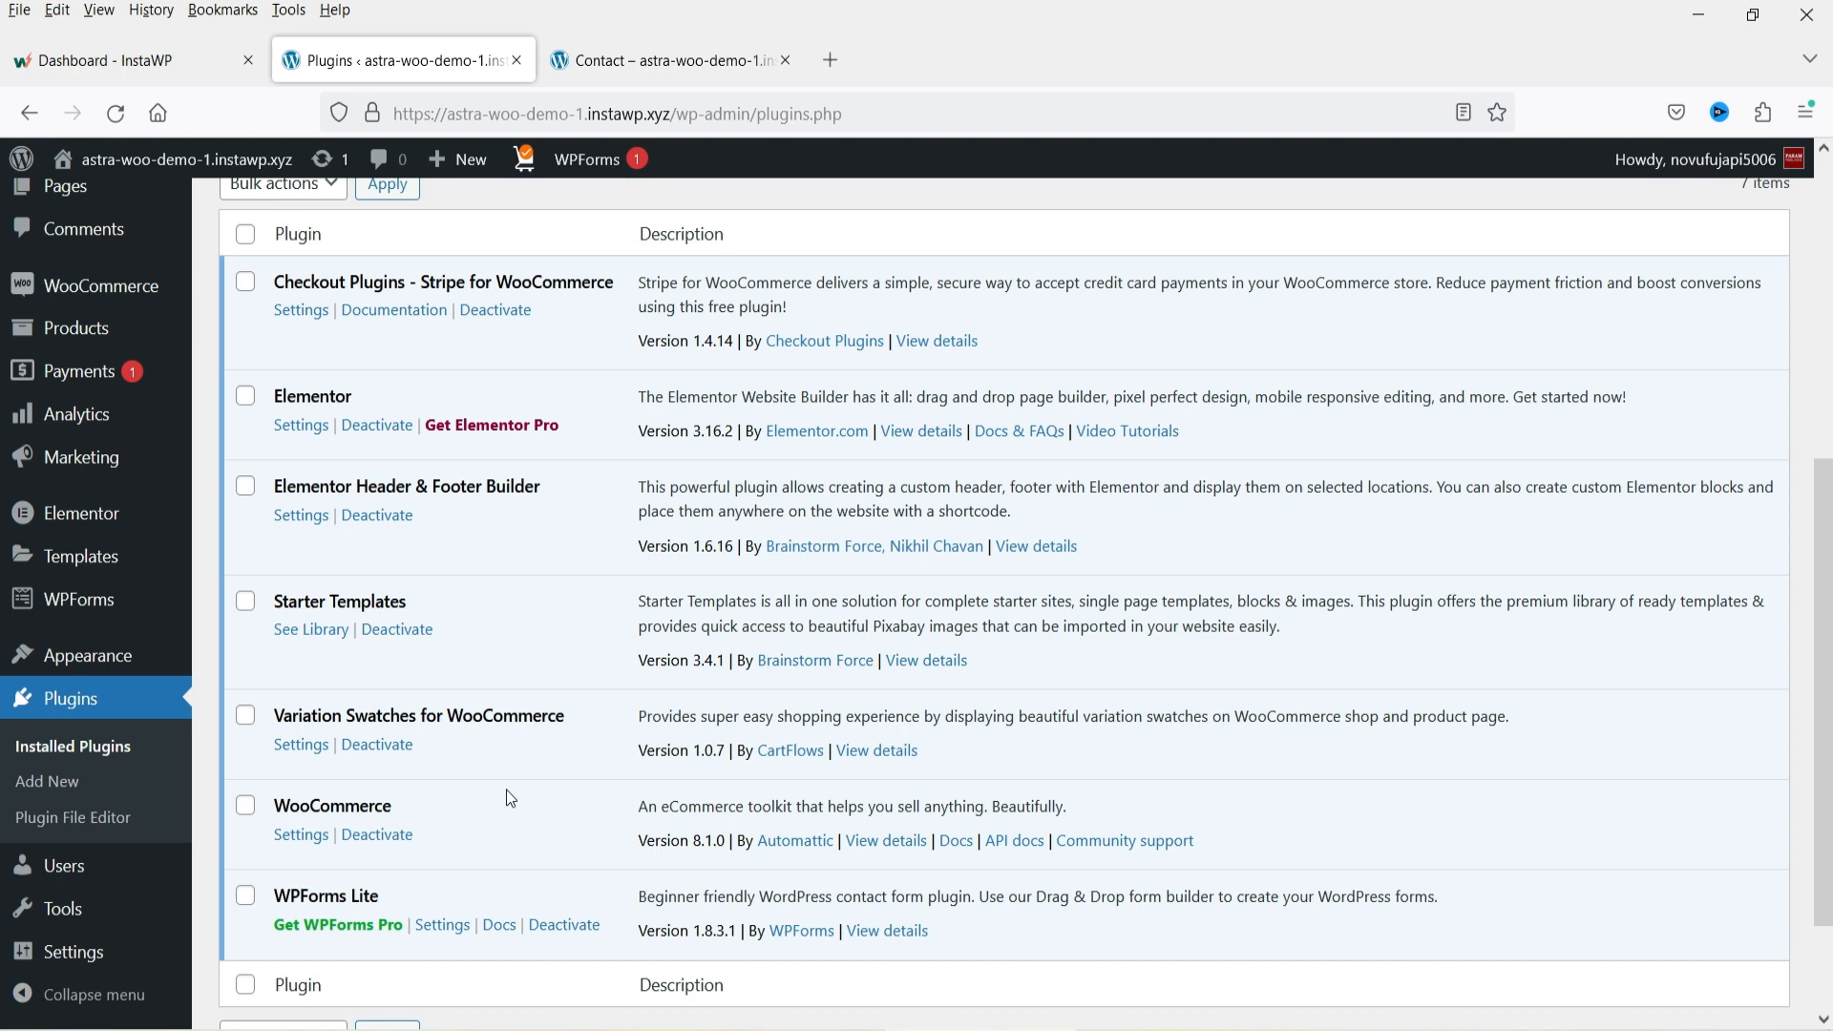
{"action": "scroll", "coordinate": [63, 601], "scroll_direction": "down", "scroll_amount": 2}
{"action": "scroll", "coordinate": [63, 602], "scroll_direction": "up", "scroll_amount": 3}
{"action": "mouse_move", "coordinate": [67, 514]}
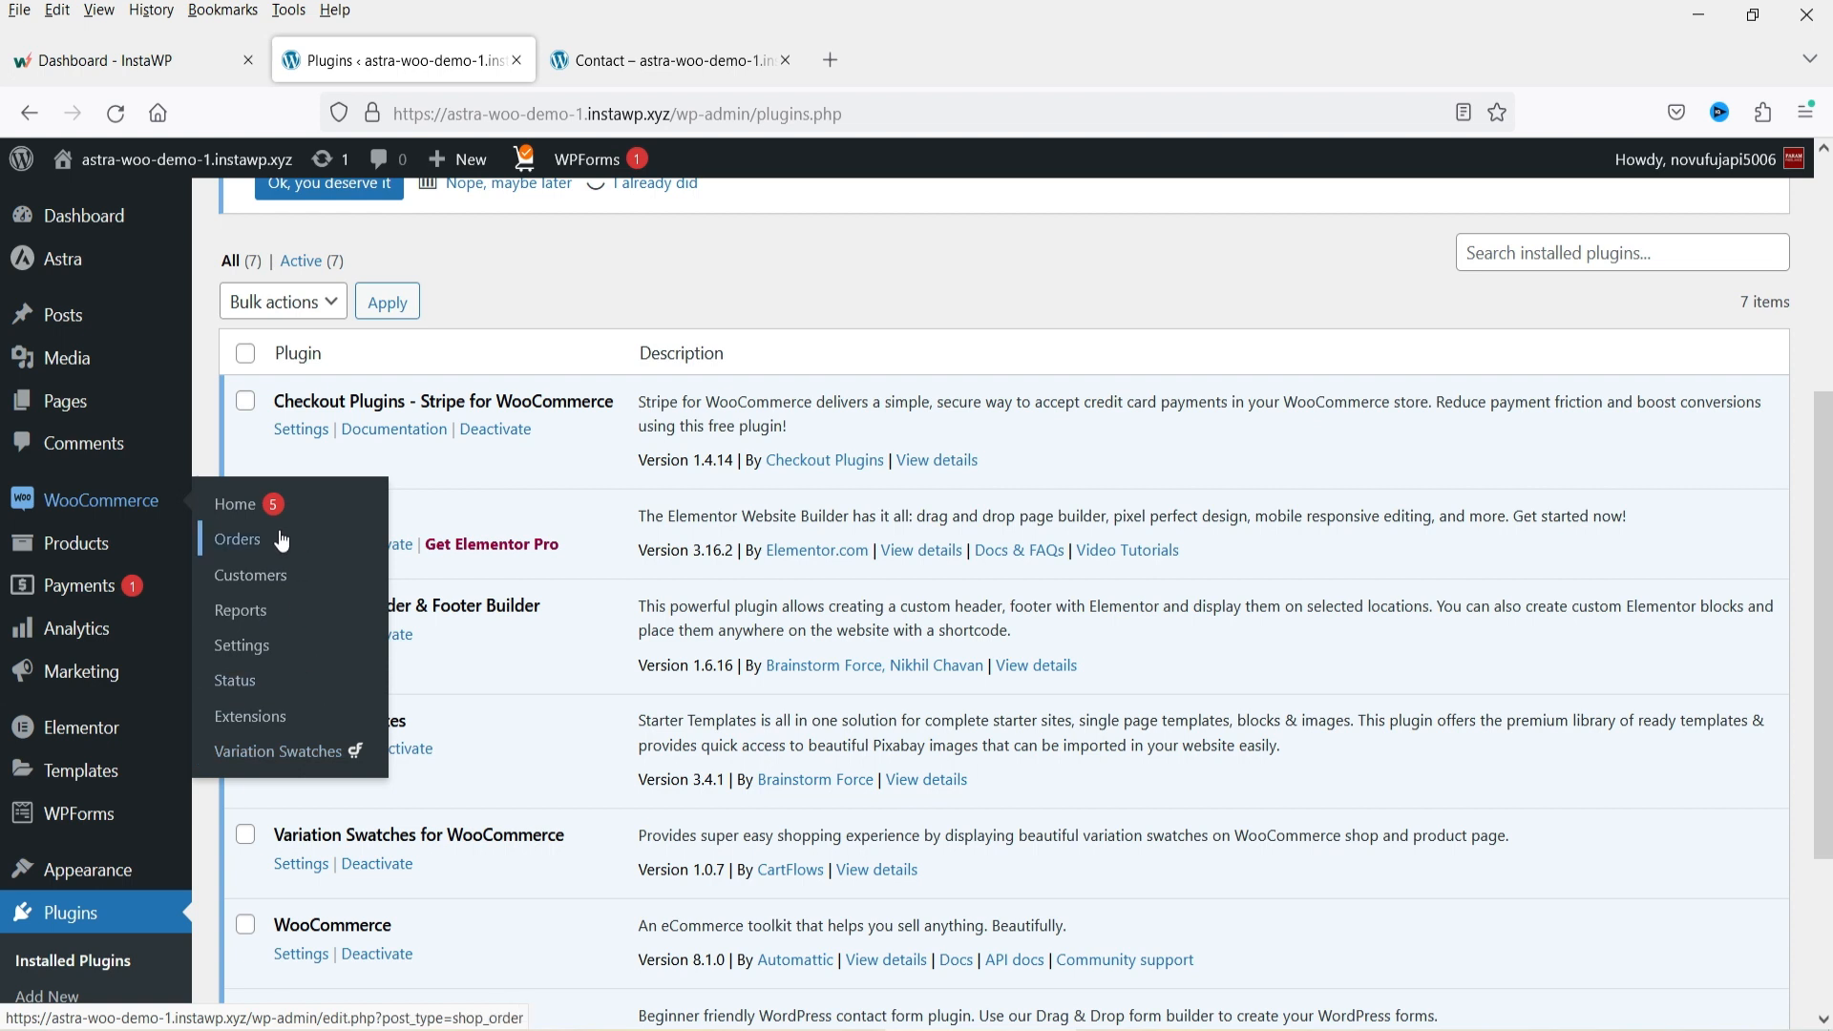
Open the Products list and scroll through the imported products.
{"action": "left_click", "coordinate": [68, 546]}
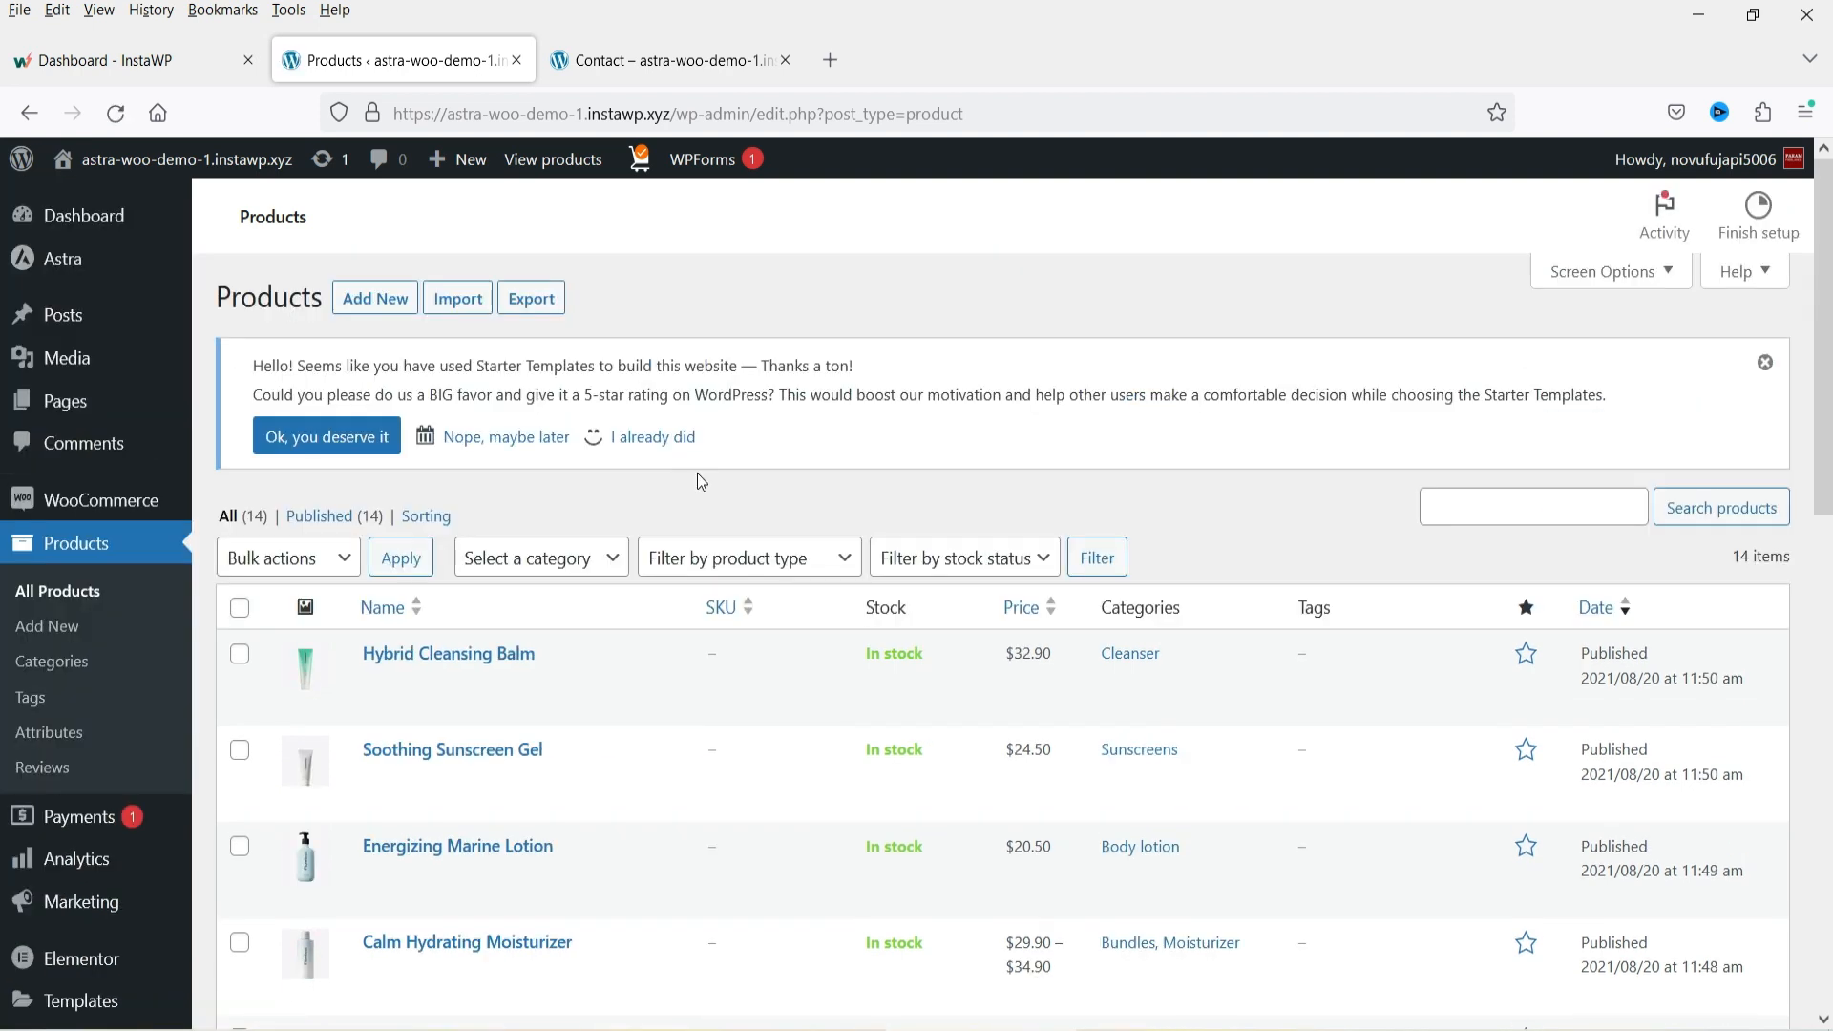
{"action": "scroll", "coordinate": [699, 484], "scroll_direction": "down", "scroll_amount": 2}
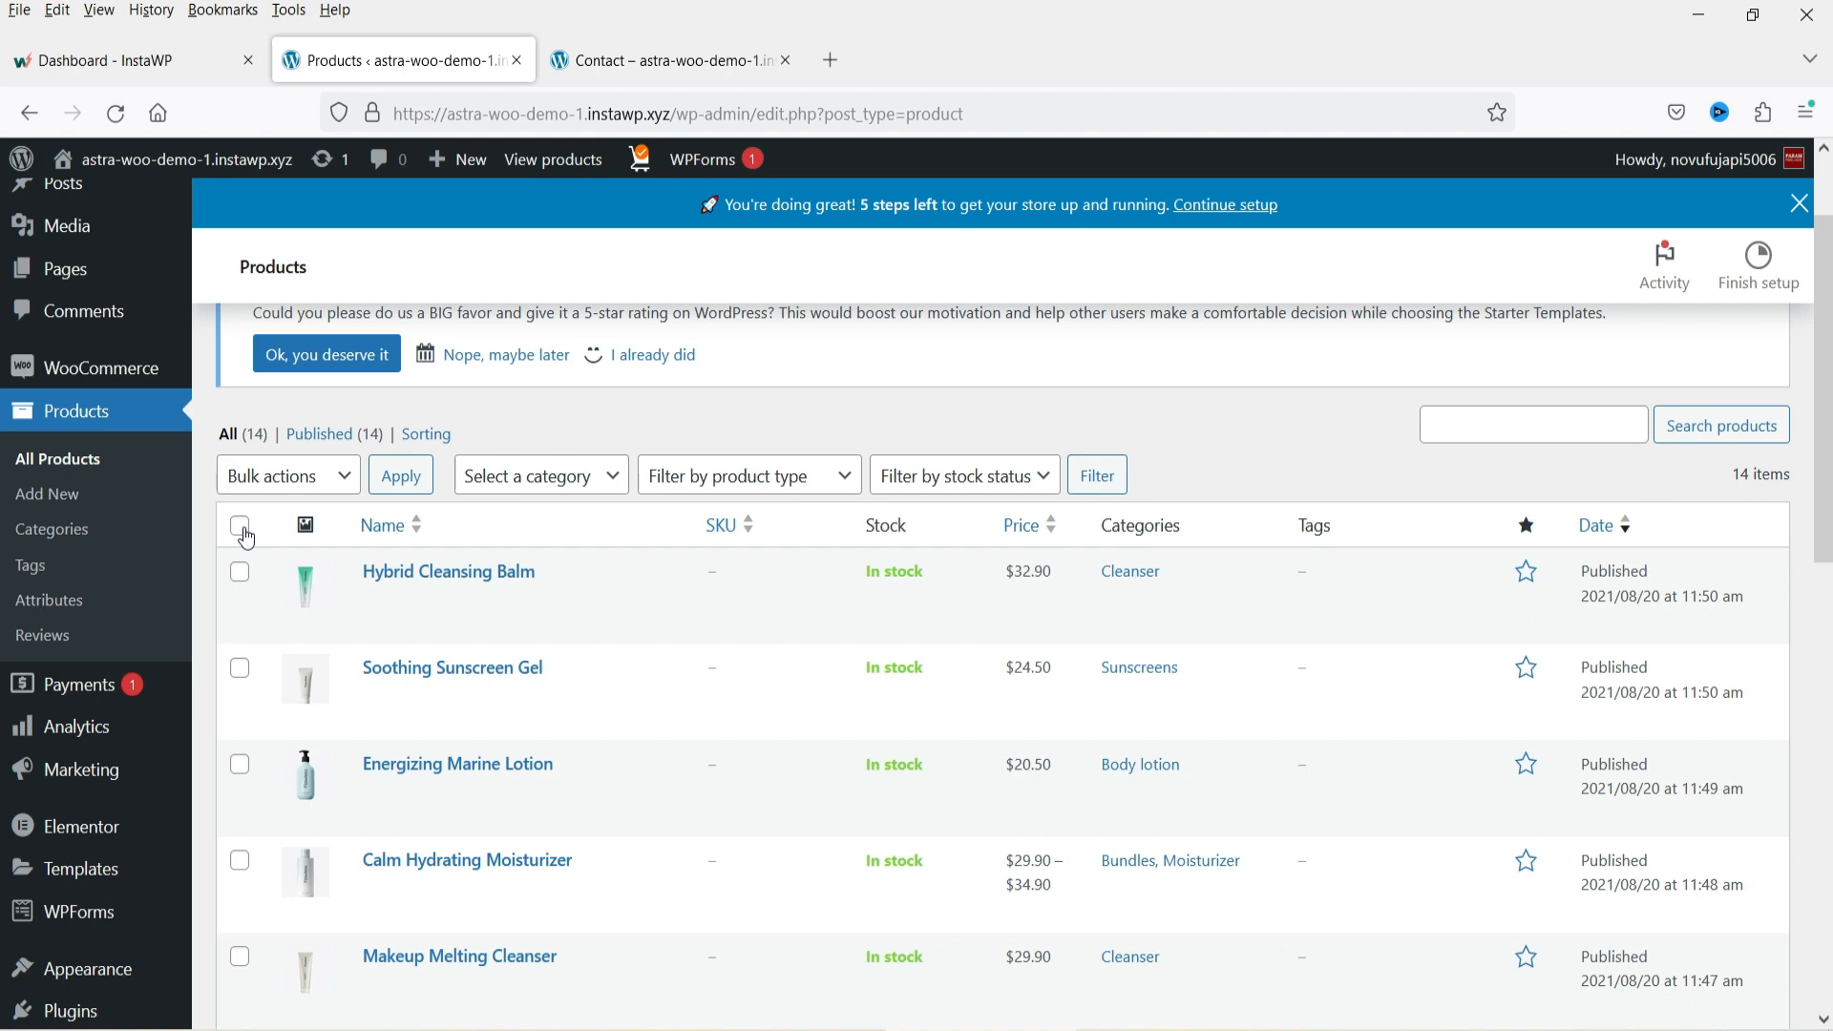
{"action": "scroll", "coordinate": [296, 557], "scroll_direction": "up", "scroll_amount": 2}
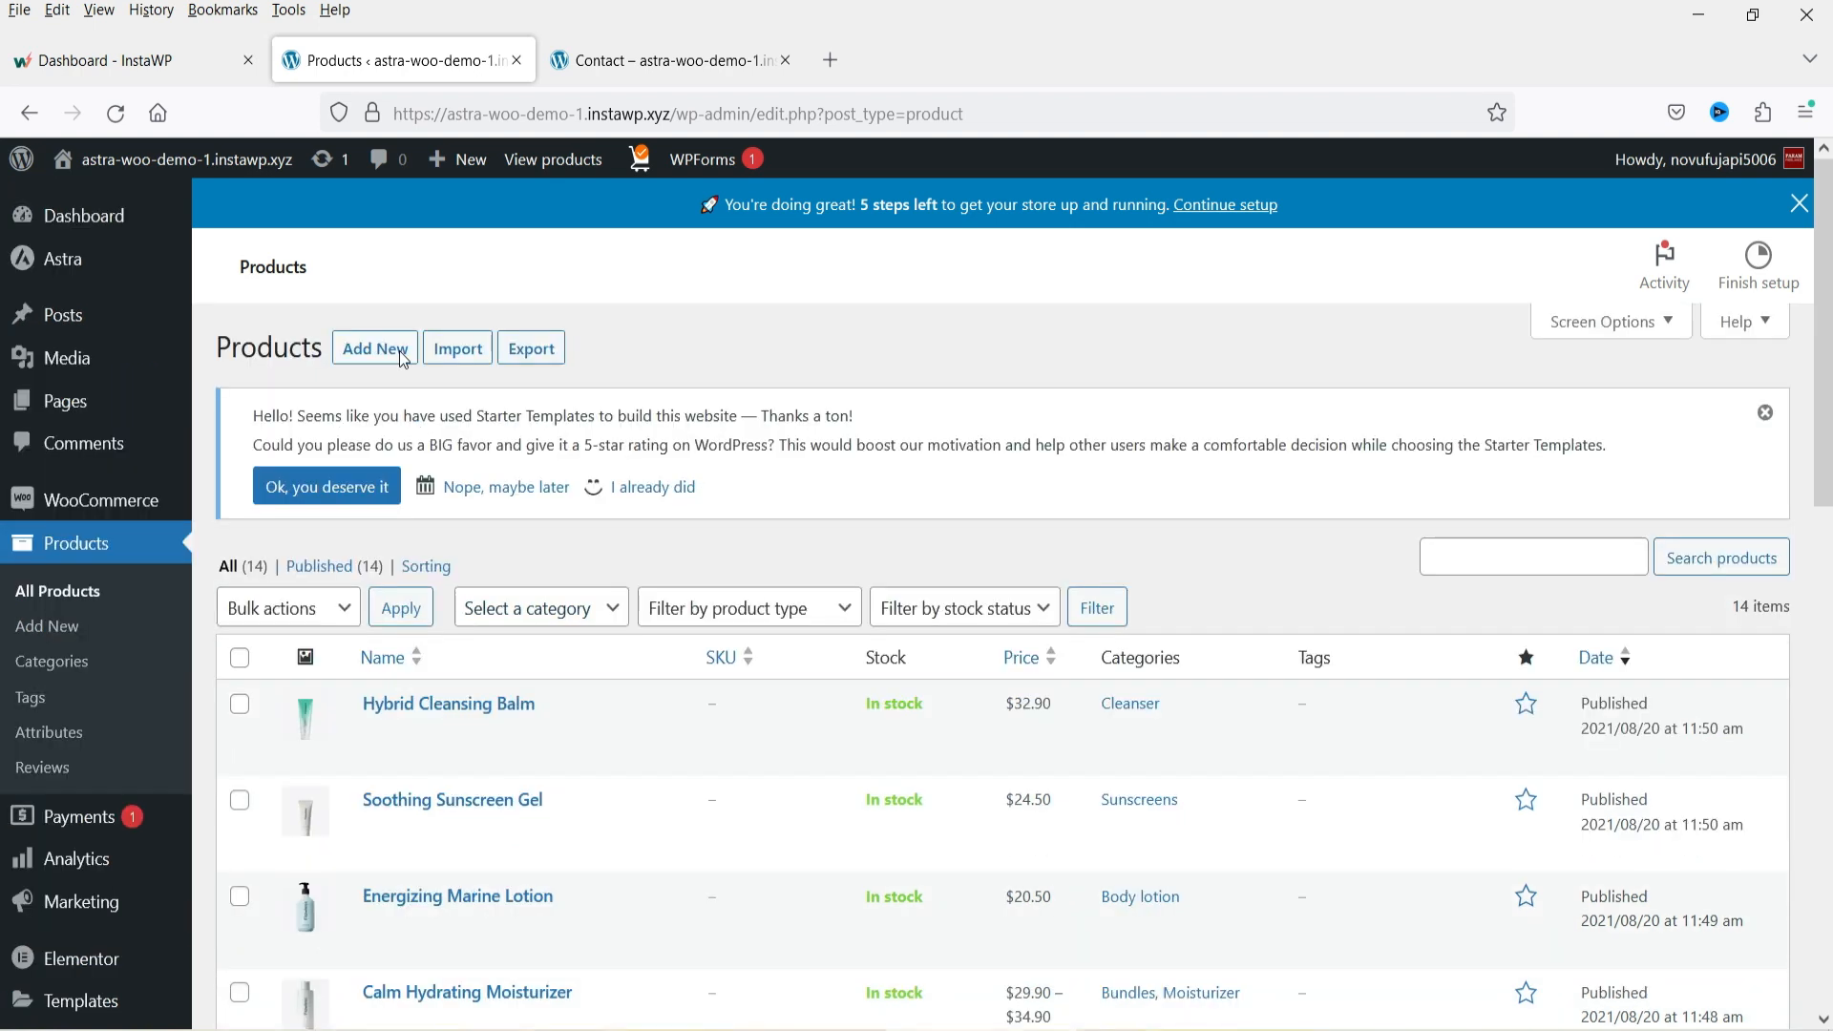
Return to the site tab, open the Shop page and scroll through the products.
{"action": "left_click", "coordinate": [635, 65]}
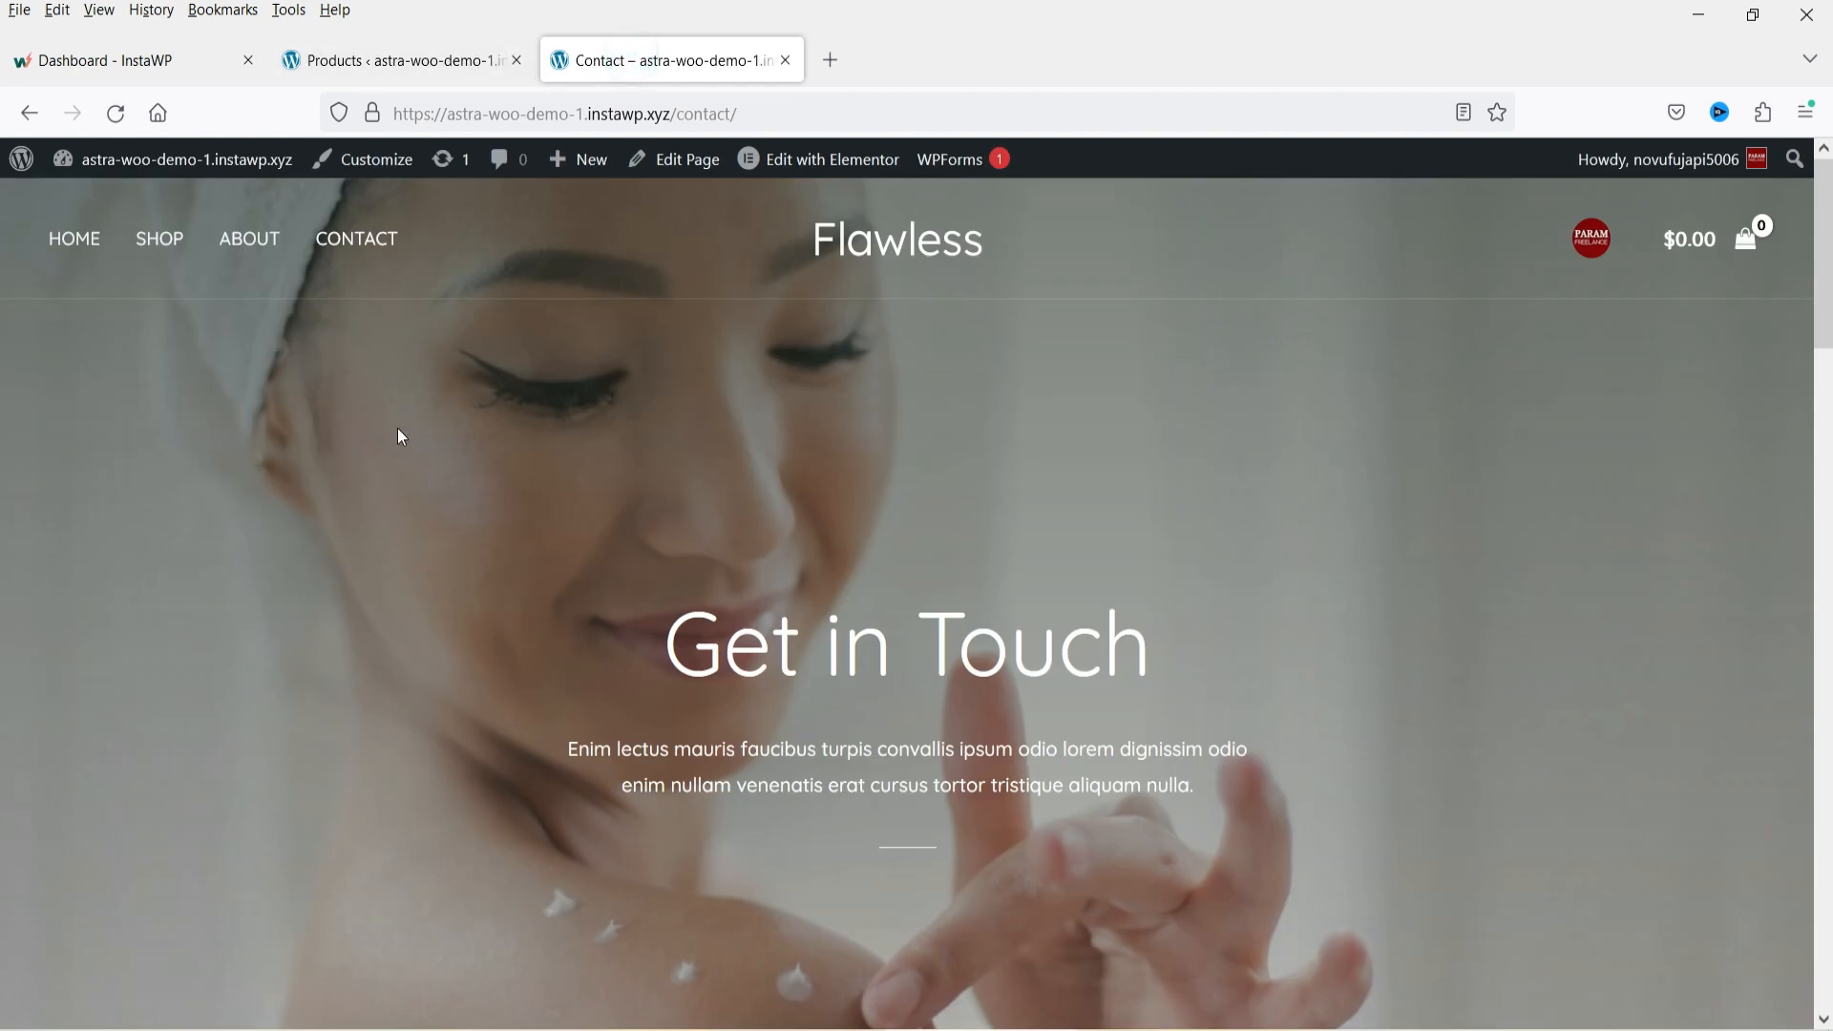
{"action": "left_click", "coordinate": [175, 250]}
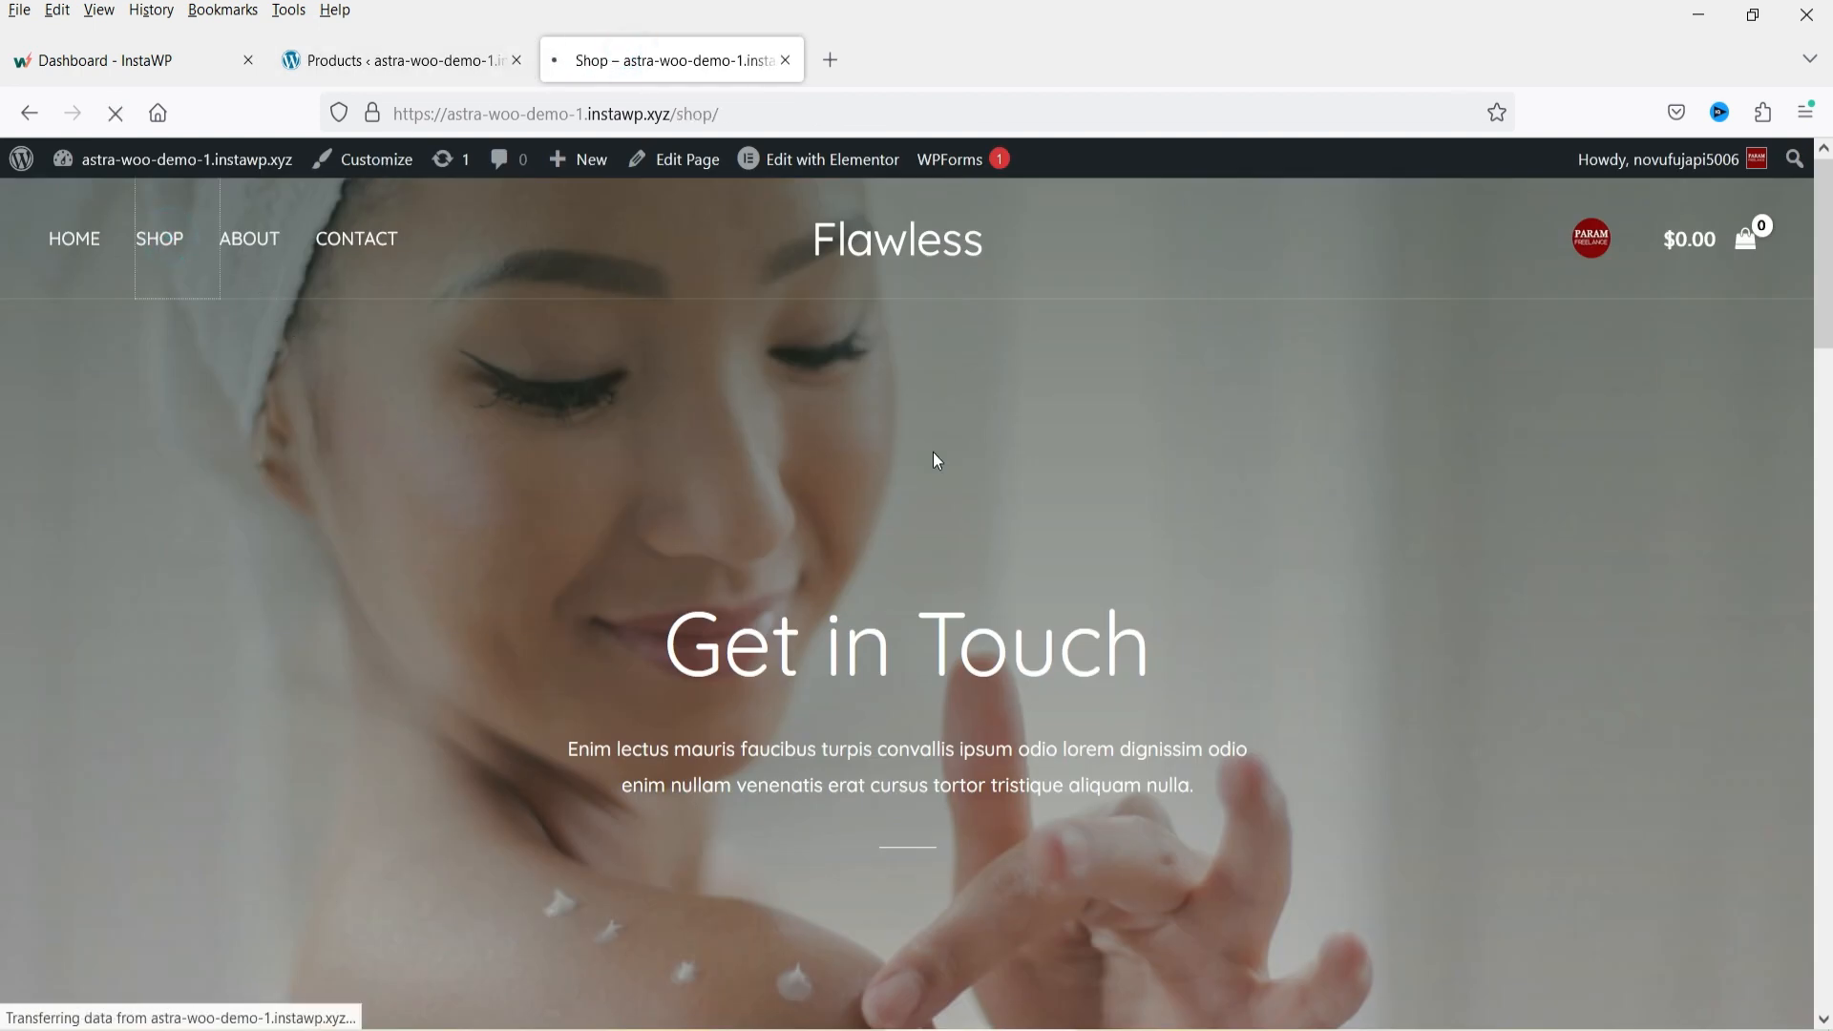
{"action": "scroll", "coordinate": [902, 554], "scroll_direction": "down", "scroll_amount": 5}
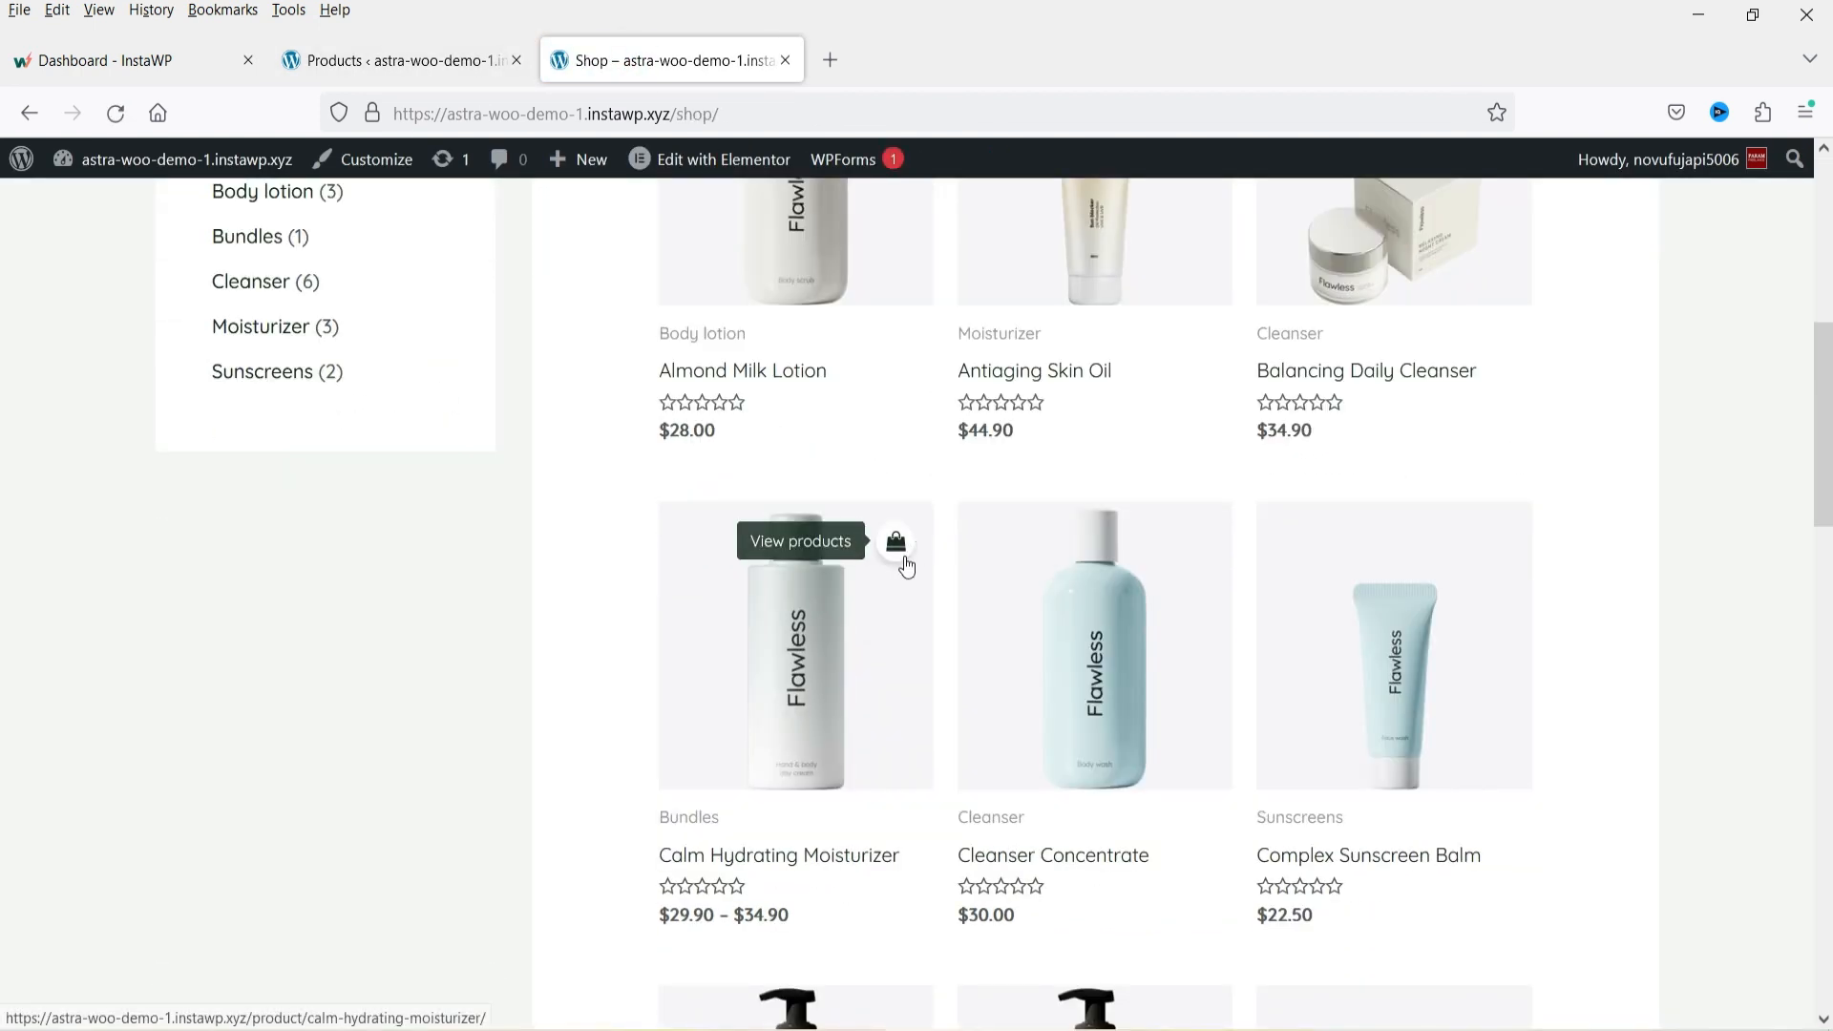
{"action": "scroll", "coordinate": [850, 580], "scroll_direction": "up", "scroll_amount": 4}
Open the Almond Milk Lotion product page and add it to the cart.
{"action": "left_click", "coordinate": [849, 580]}
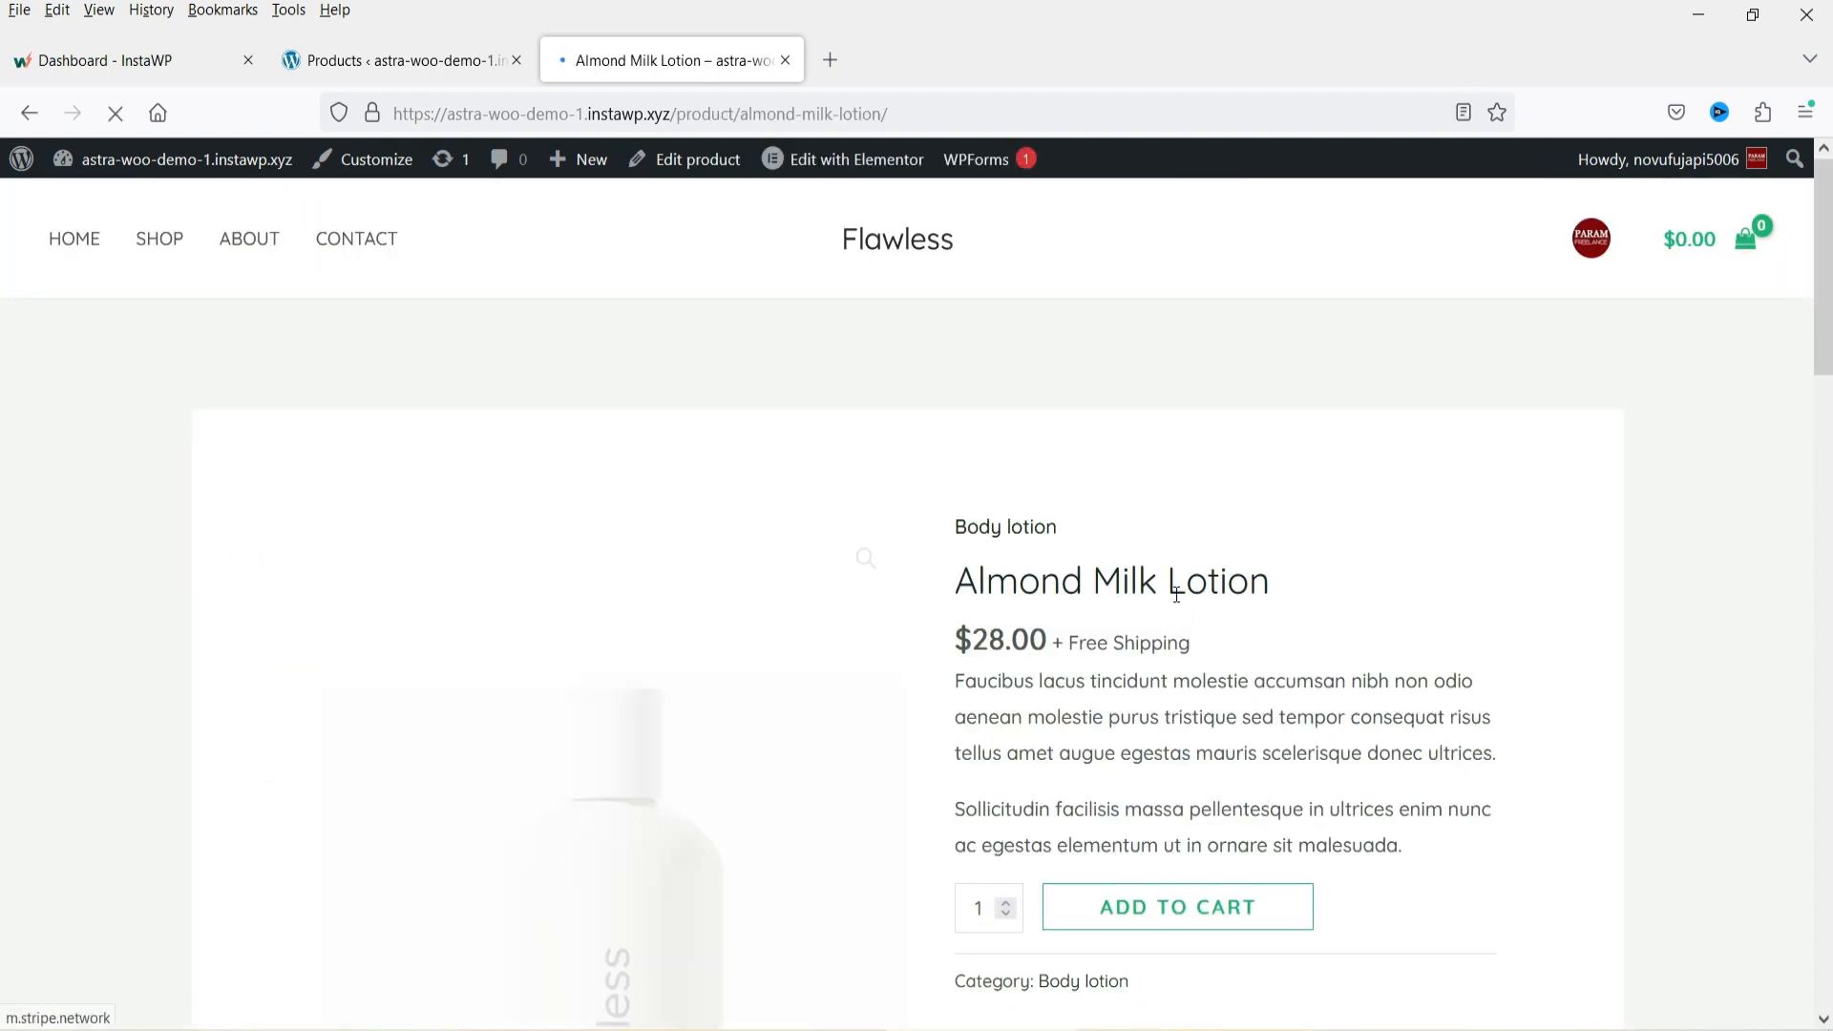
{"action": "scroll", "coordinate": [1489, 807], "scroll_direction": "down", "scroll_amount": 4}
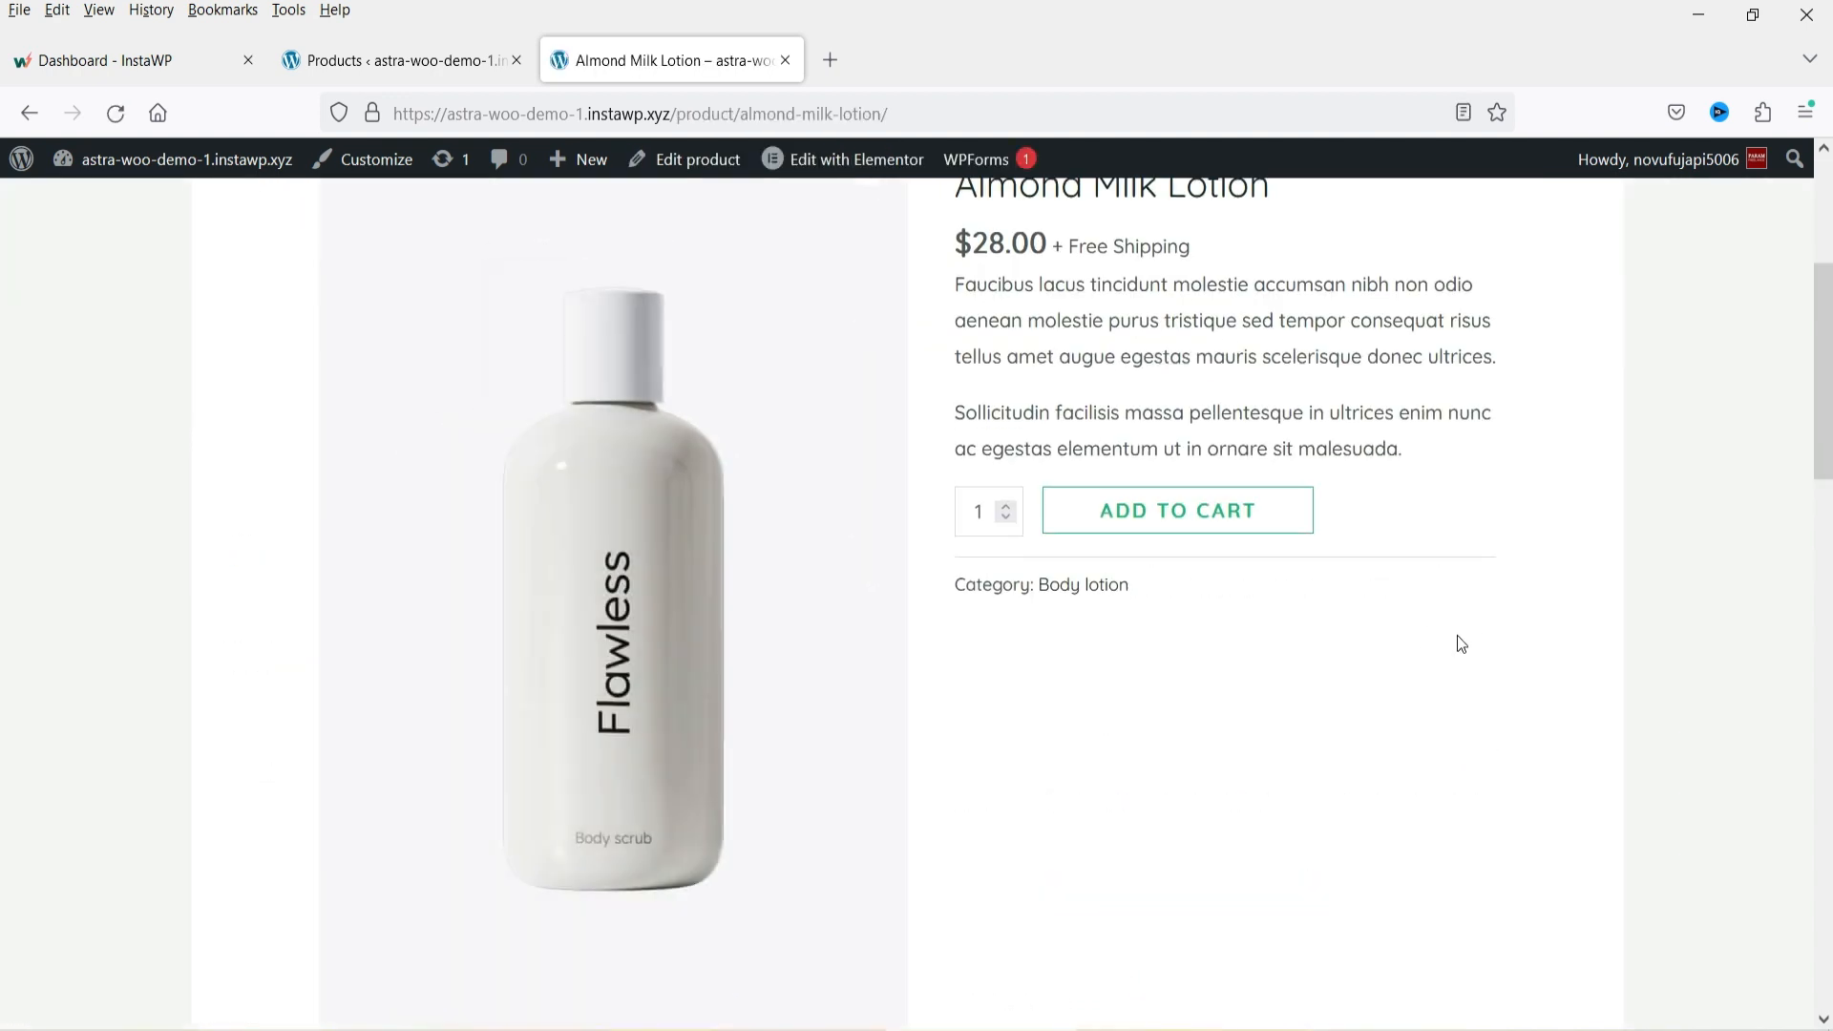
{"action": "scroll", "coordinate": [1559, 665], "scroll_direction": "up", "scroll_amount": 1}
{"action": "left_click", "coordinate": [1215, 654]}
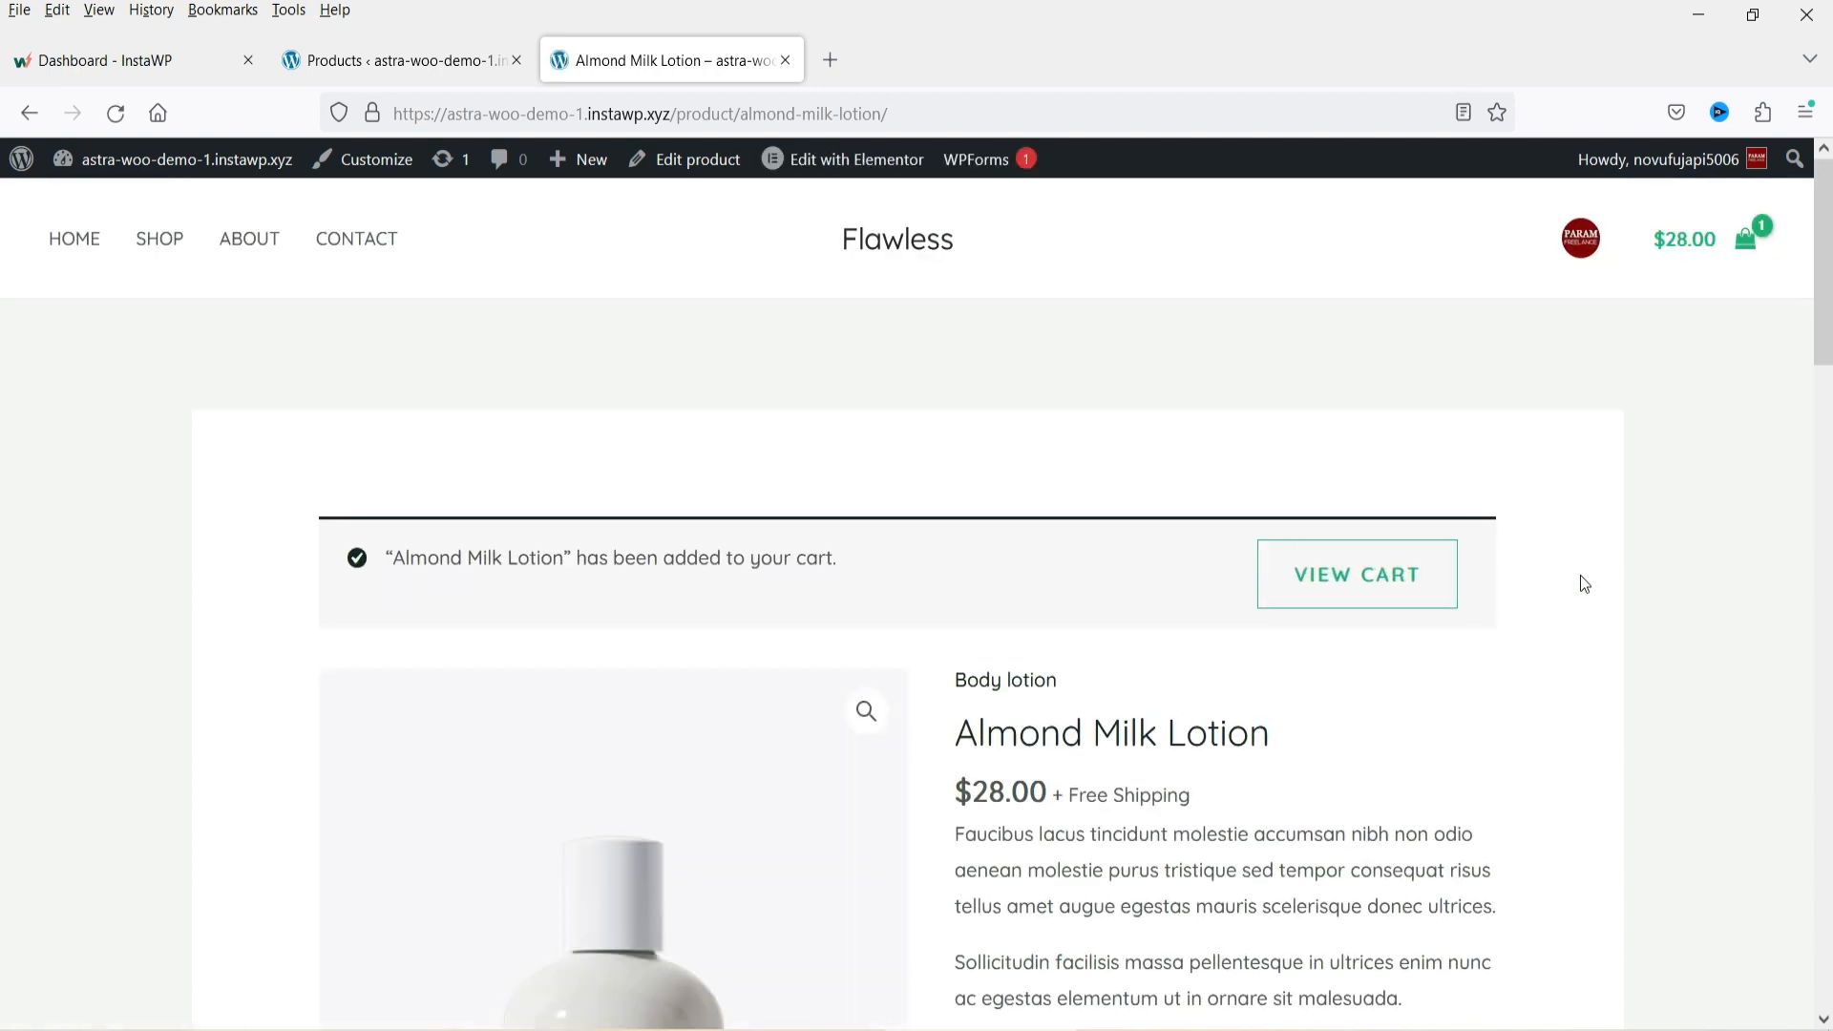
Open the shopping cart panel, go to the cart page and scroll through the cart totals.
{"action": "left_click", "coordinate": [1687, 254]}
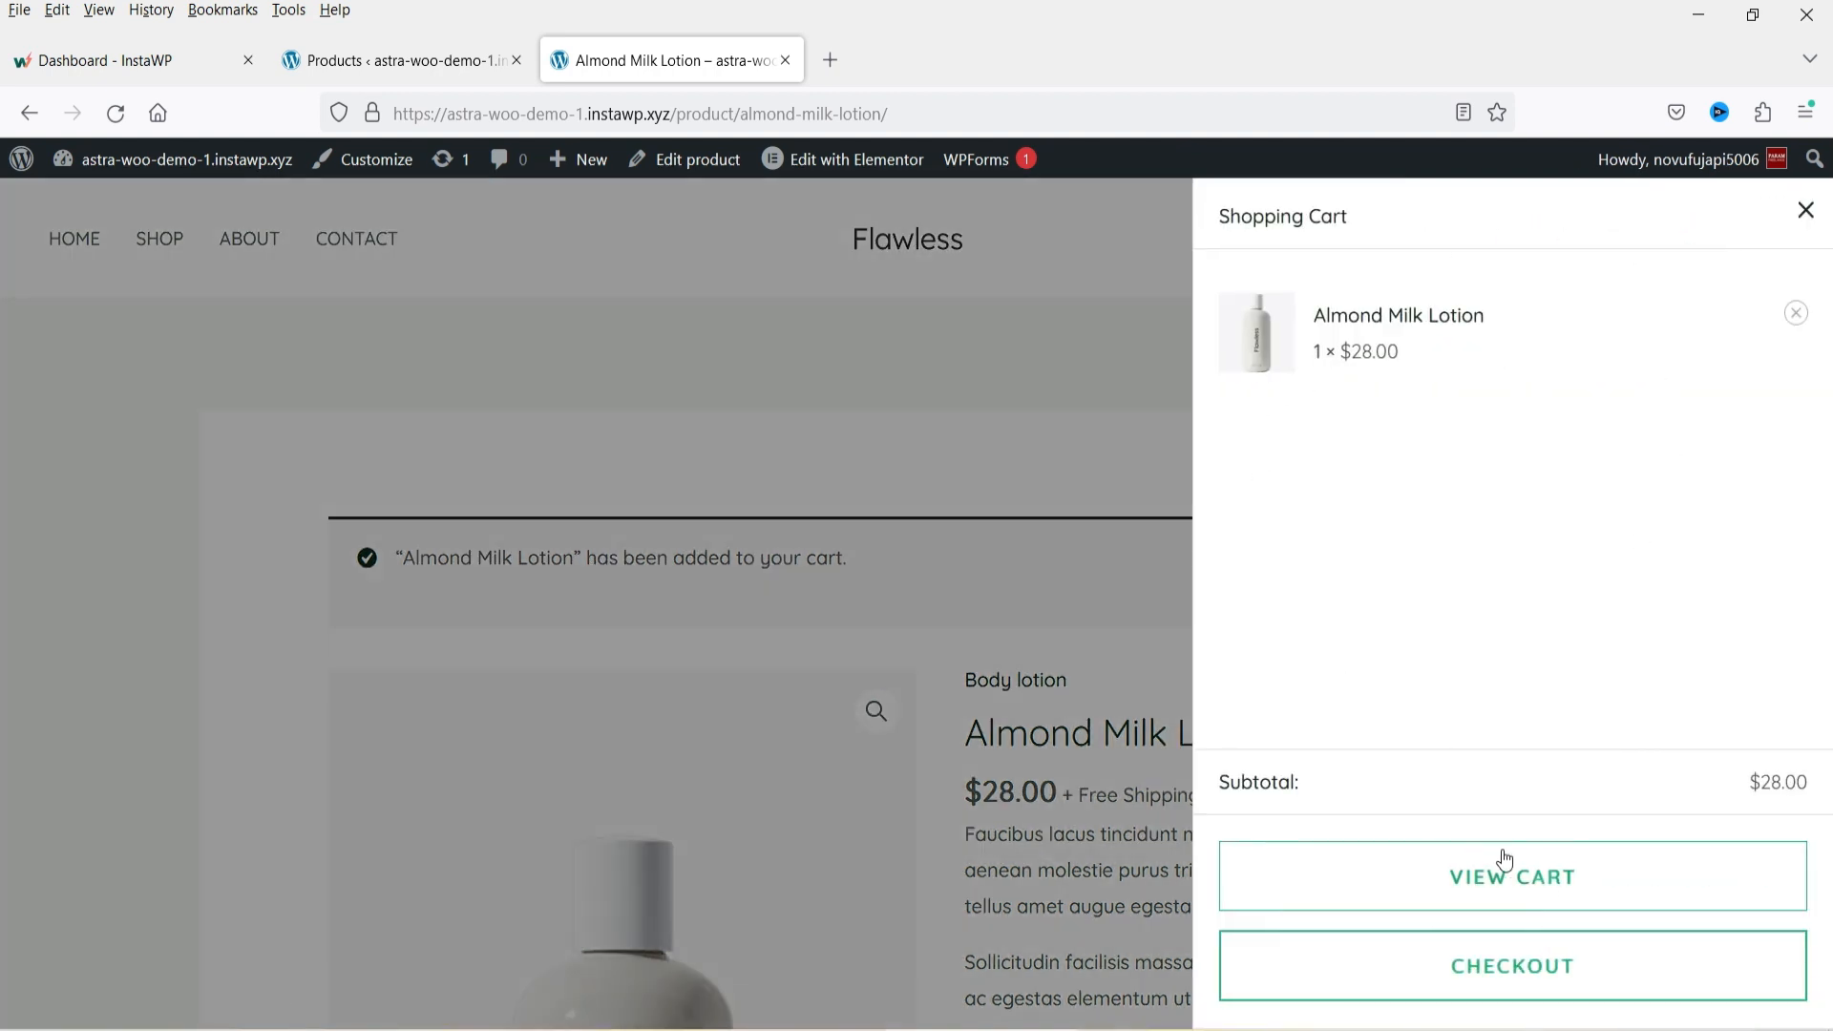
{"action": "left_click", "coordinate": [1538, 876]}
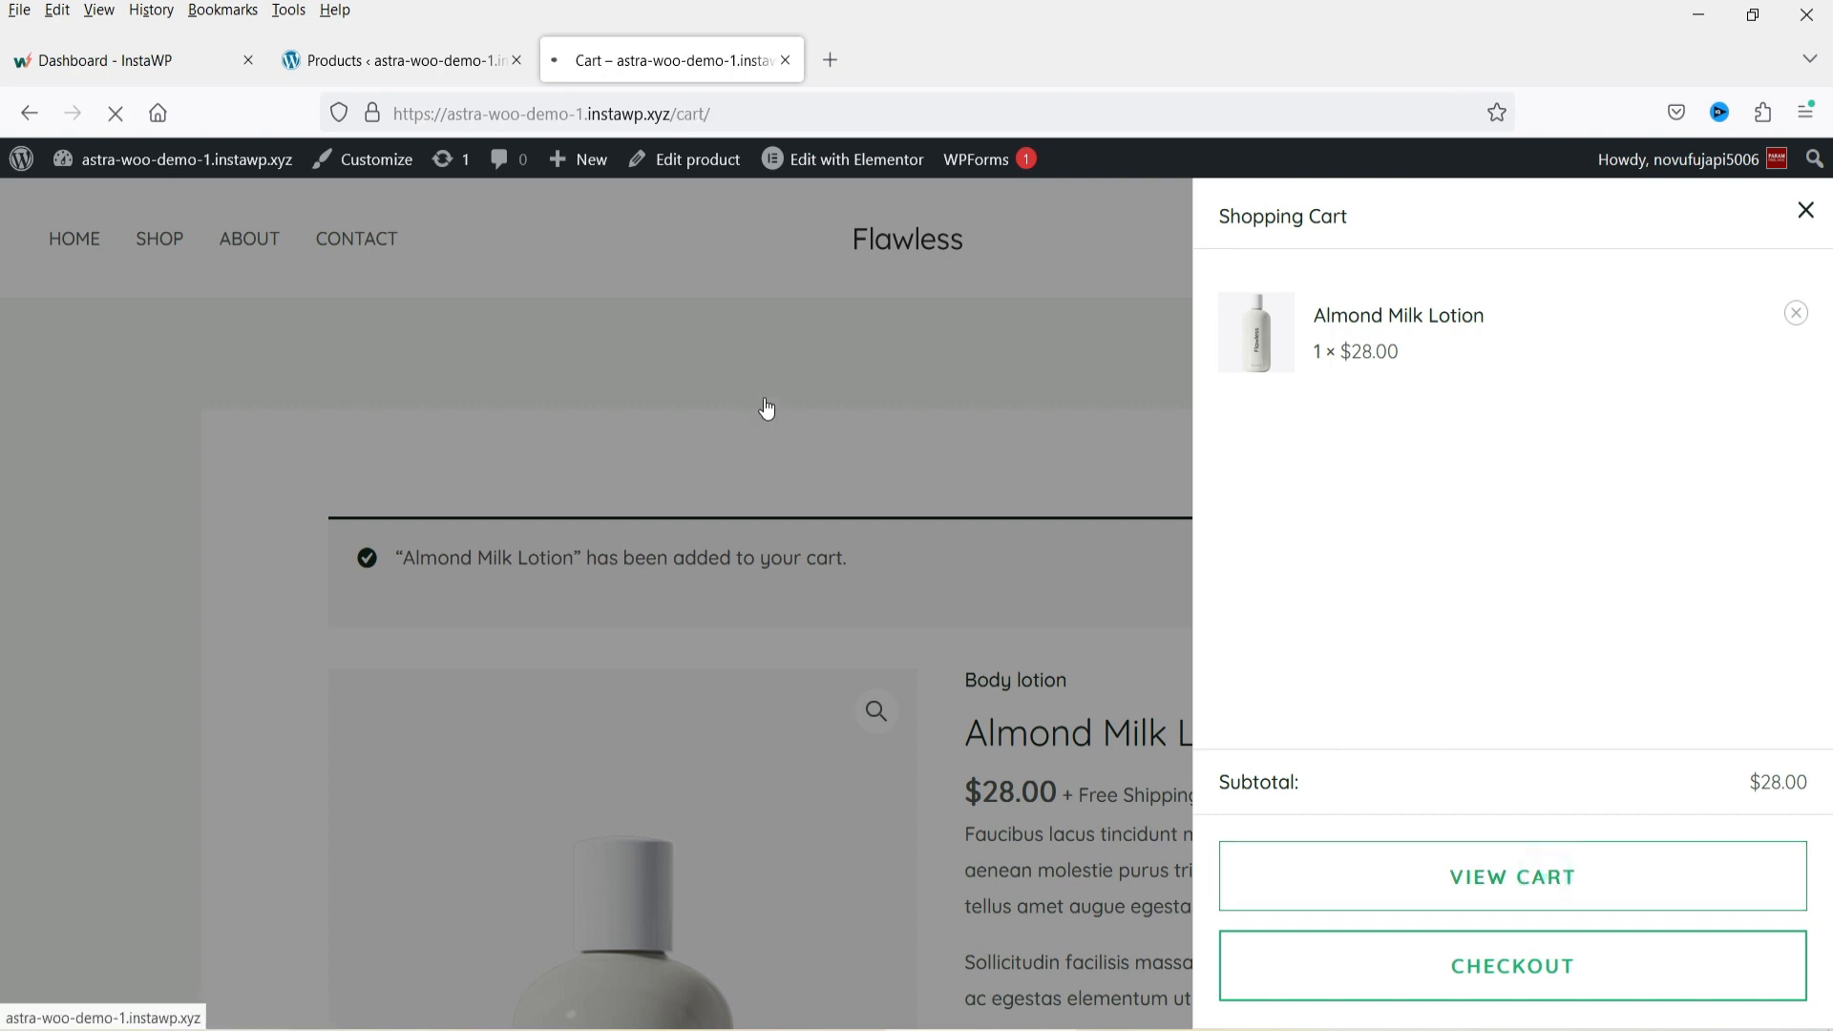
{"action": "scroll", "coordinate": [671, 370], "scroll_direction": "down", "scroll_amount": 3}
{"action": "scroll", "coordinate": [1525, 487], "scroll_direction": "down", "scroll_amount": 5}
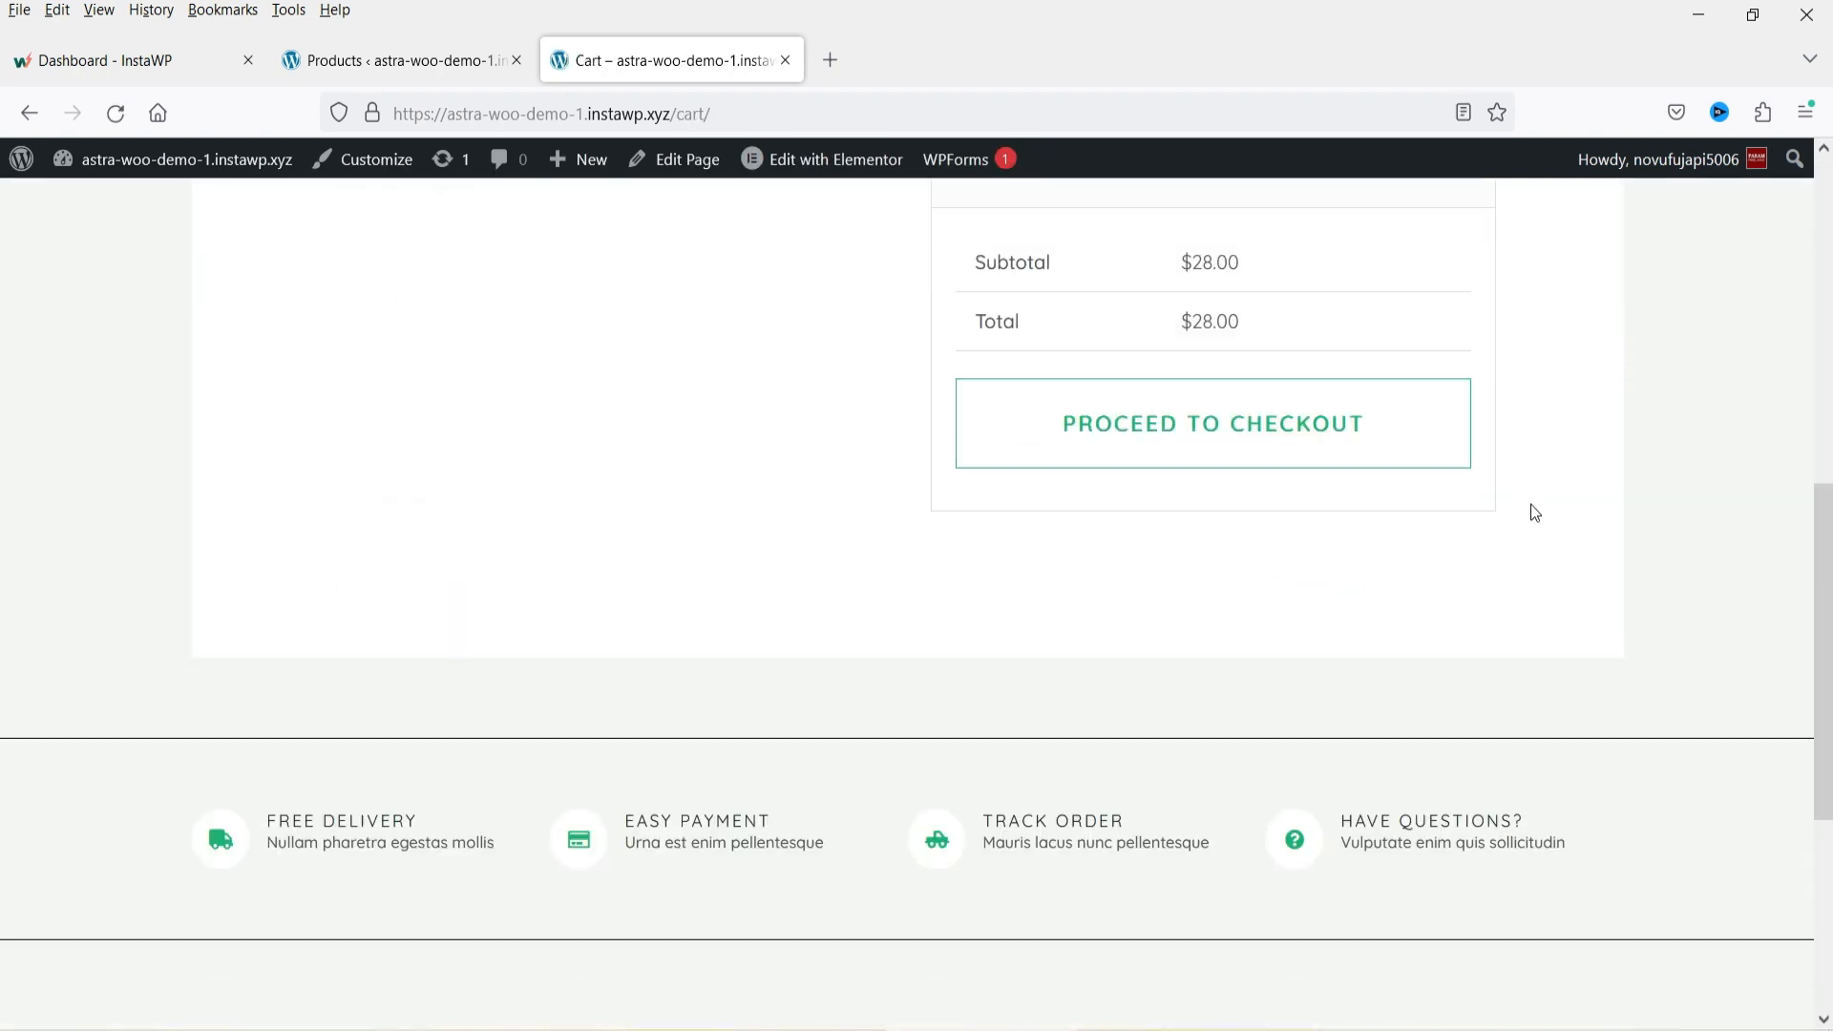
{"action": "scroll", "coordinate": [1531, 504], "scroll_direction": "up", "scroll_amount": 5}
{"action": "scroll", "coordinate": [1606, 575], "scroll_direction": "down", "scroll_amount": 3}
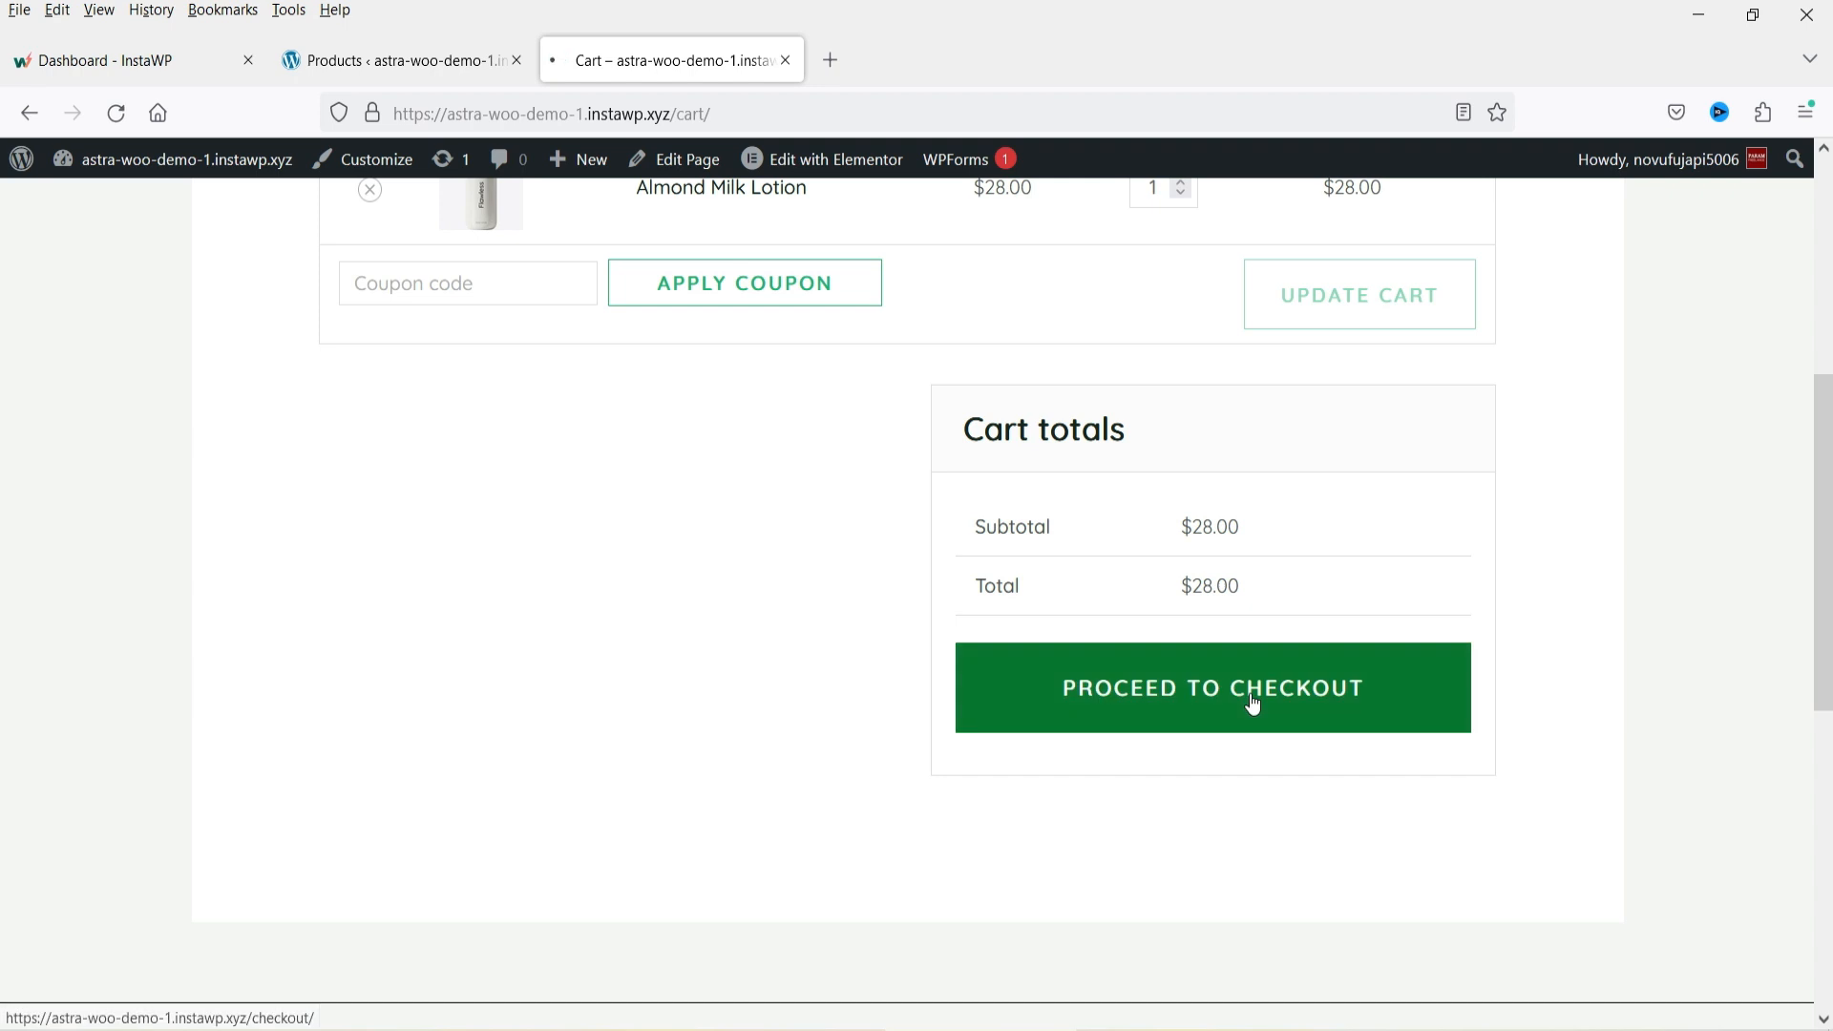
Proceed to checkout and scroll through the billing details form and order summary.
{"action": "left_click", "coordinate": [1256, 703]}
{"action": "scroll", "coordinate": [1603, 442], "scroll_direction": "down", "scroll_amount": 4}
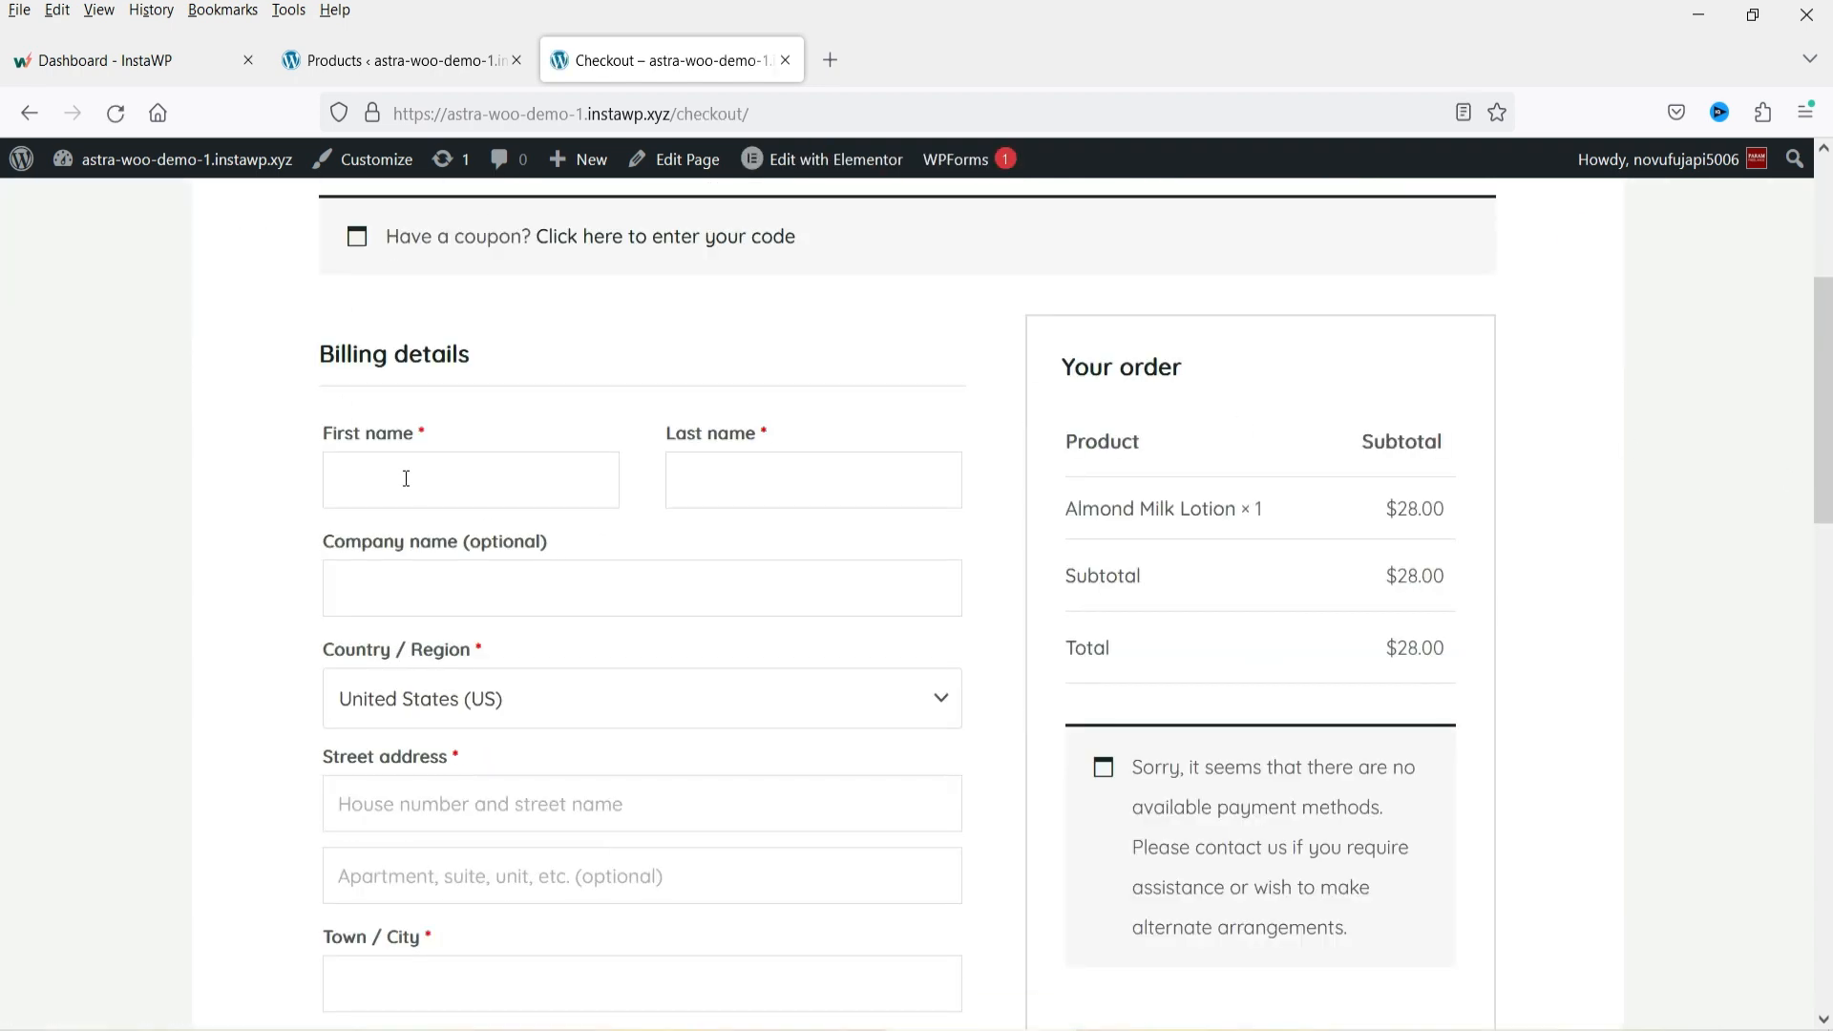
{"action": "scroll", "coordinate": [238, 554], "scroll_direction": "down", "scroll_amount": 1}
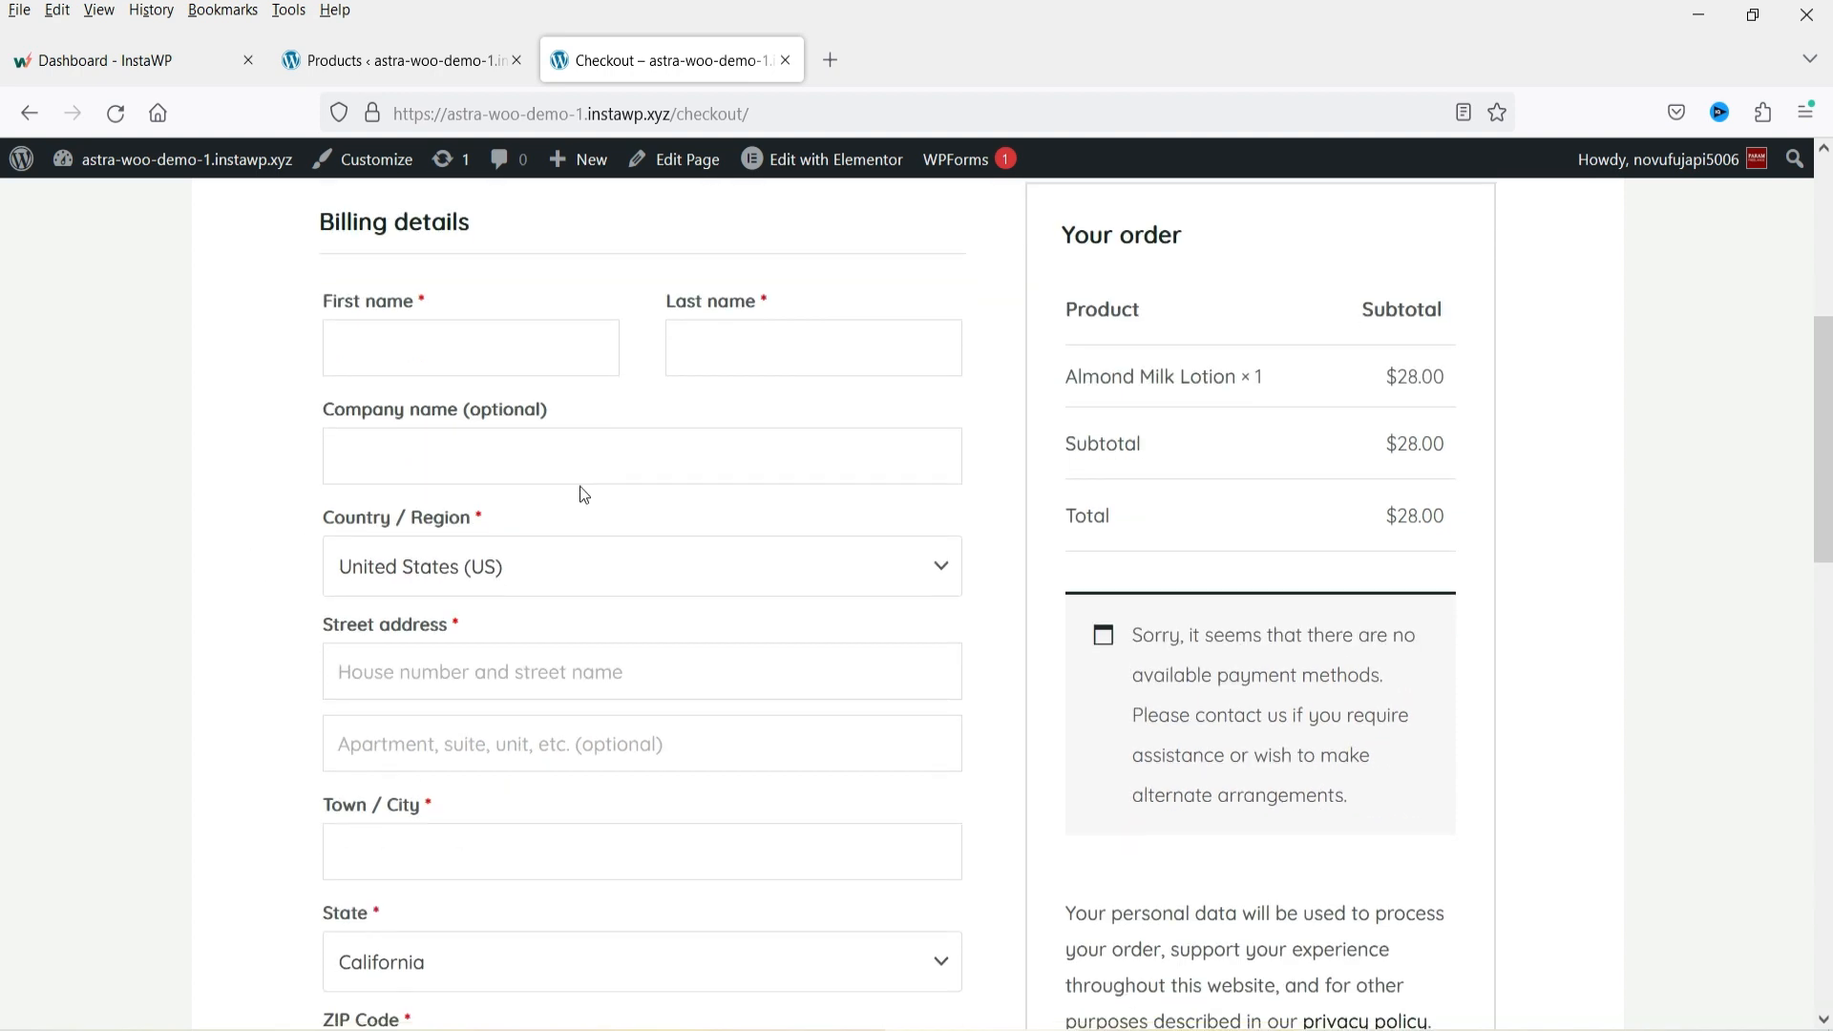
{"action": "scroll", "coordinate": [239, 523], "scroll_direction": "down", "scroll_amount": 2}
{"action": "scroll", "coordinate": [239, 487], "scroll_direction": "up", "scroll_amount": 2}
{"action": "scroll", "coordinate": [1676, 392], "scroll_direction": "down", "scroll_amount": 2}
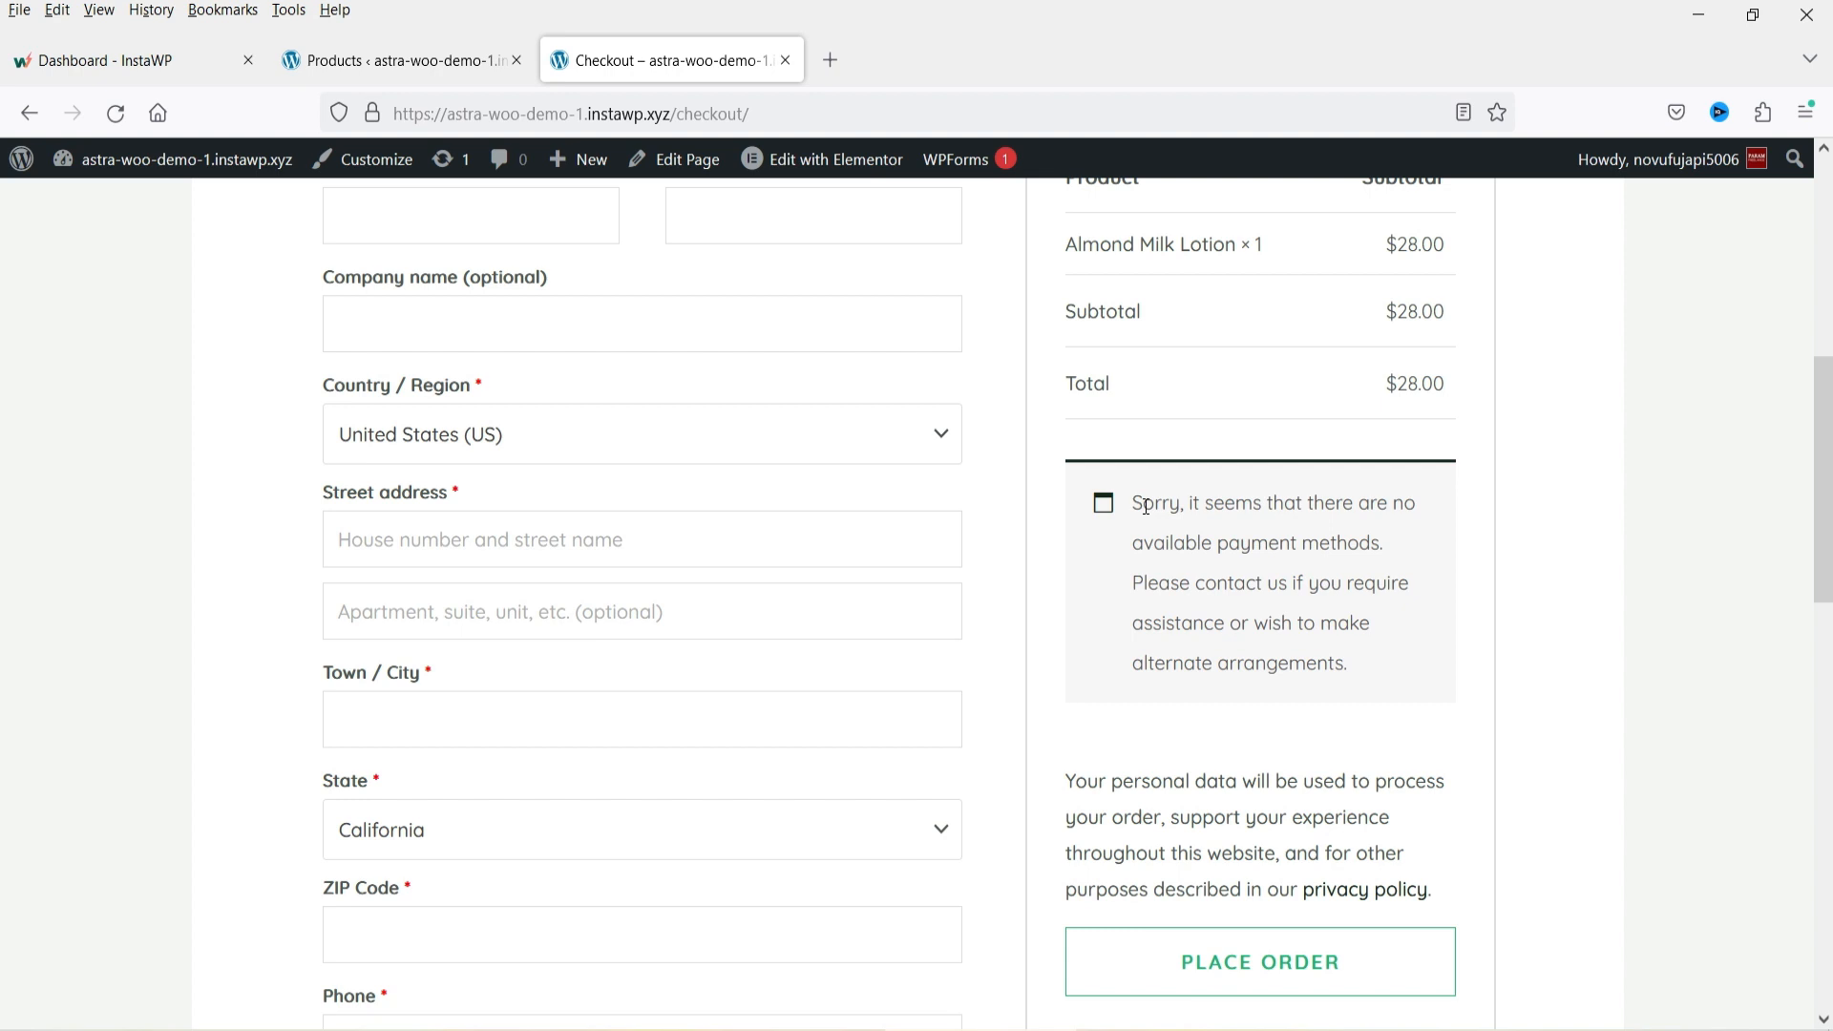
Switch to the admin tab, open WooCommerce Settings and scroll through the General settings.
{"action": "left_click", "coordinate": [361, 65]}
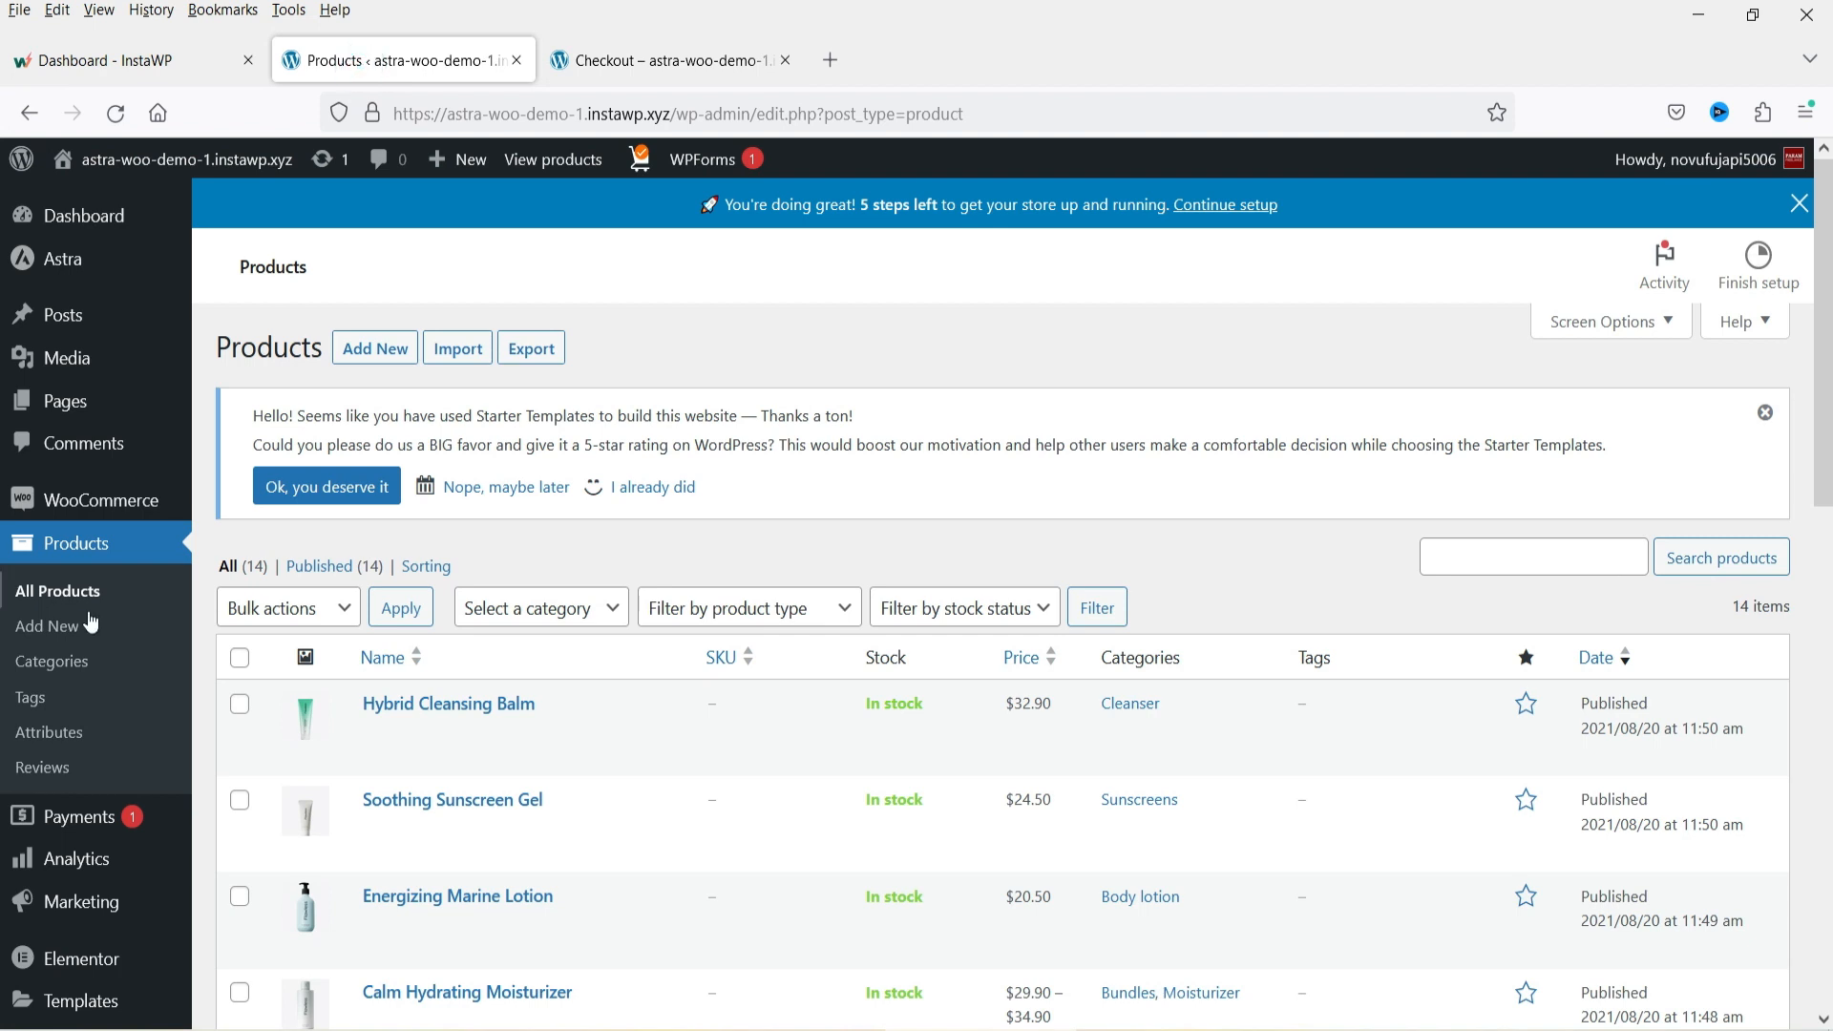
{"action": "mouse_move", "coordinate": [64, 503]}
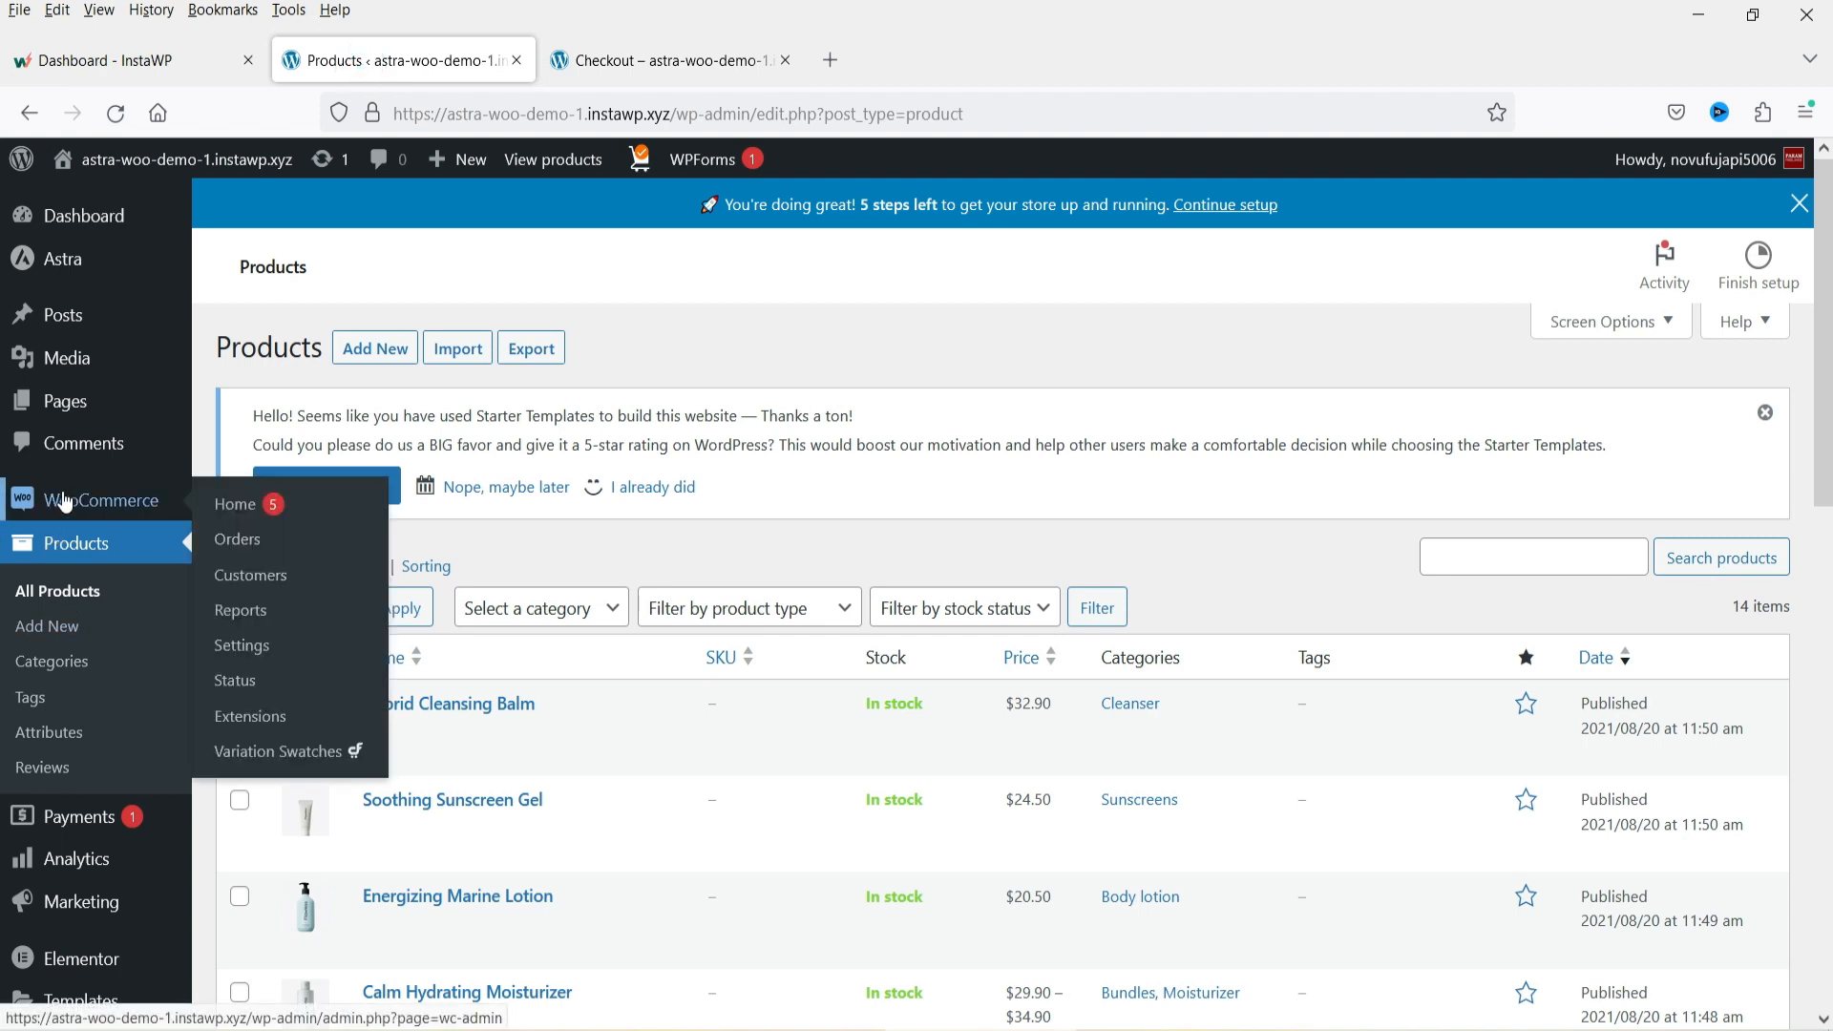
{"action": "left_click", "coordinate": [248, 646]}
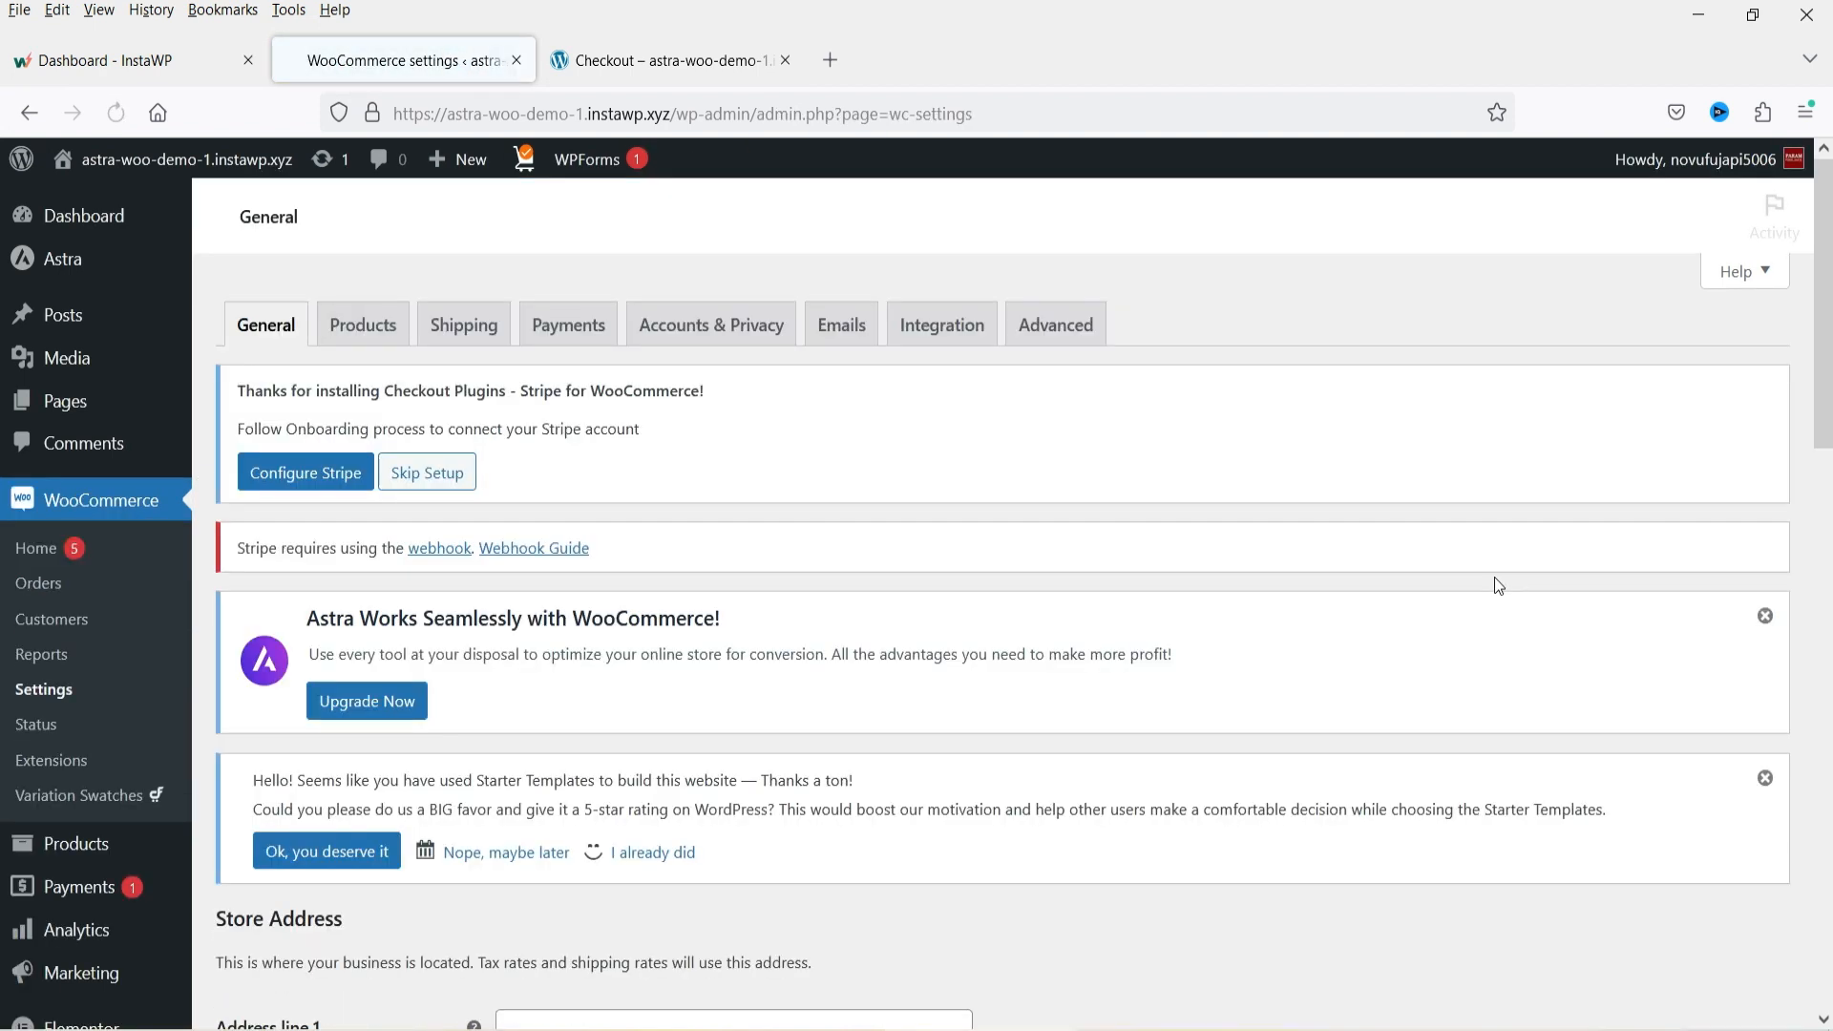
{"action": "scroll", "coordinate": [1330, 446], "scroll_direction": "down", "scroll_amount": 1}
{"action": "scroll", "coordinate": [1328, 446], "scroll_direction": "down", "scroll_amount": 10}
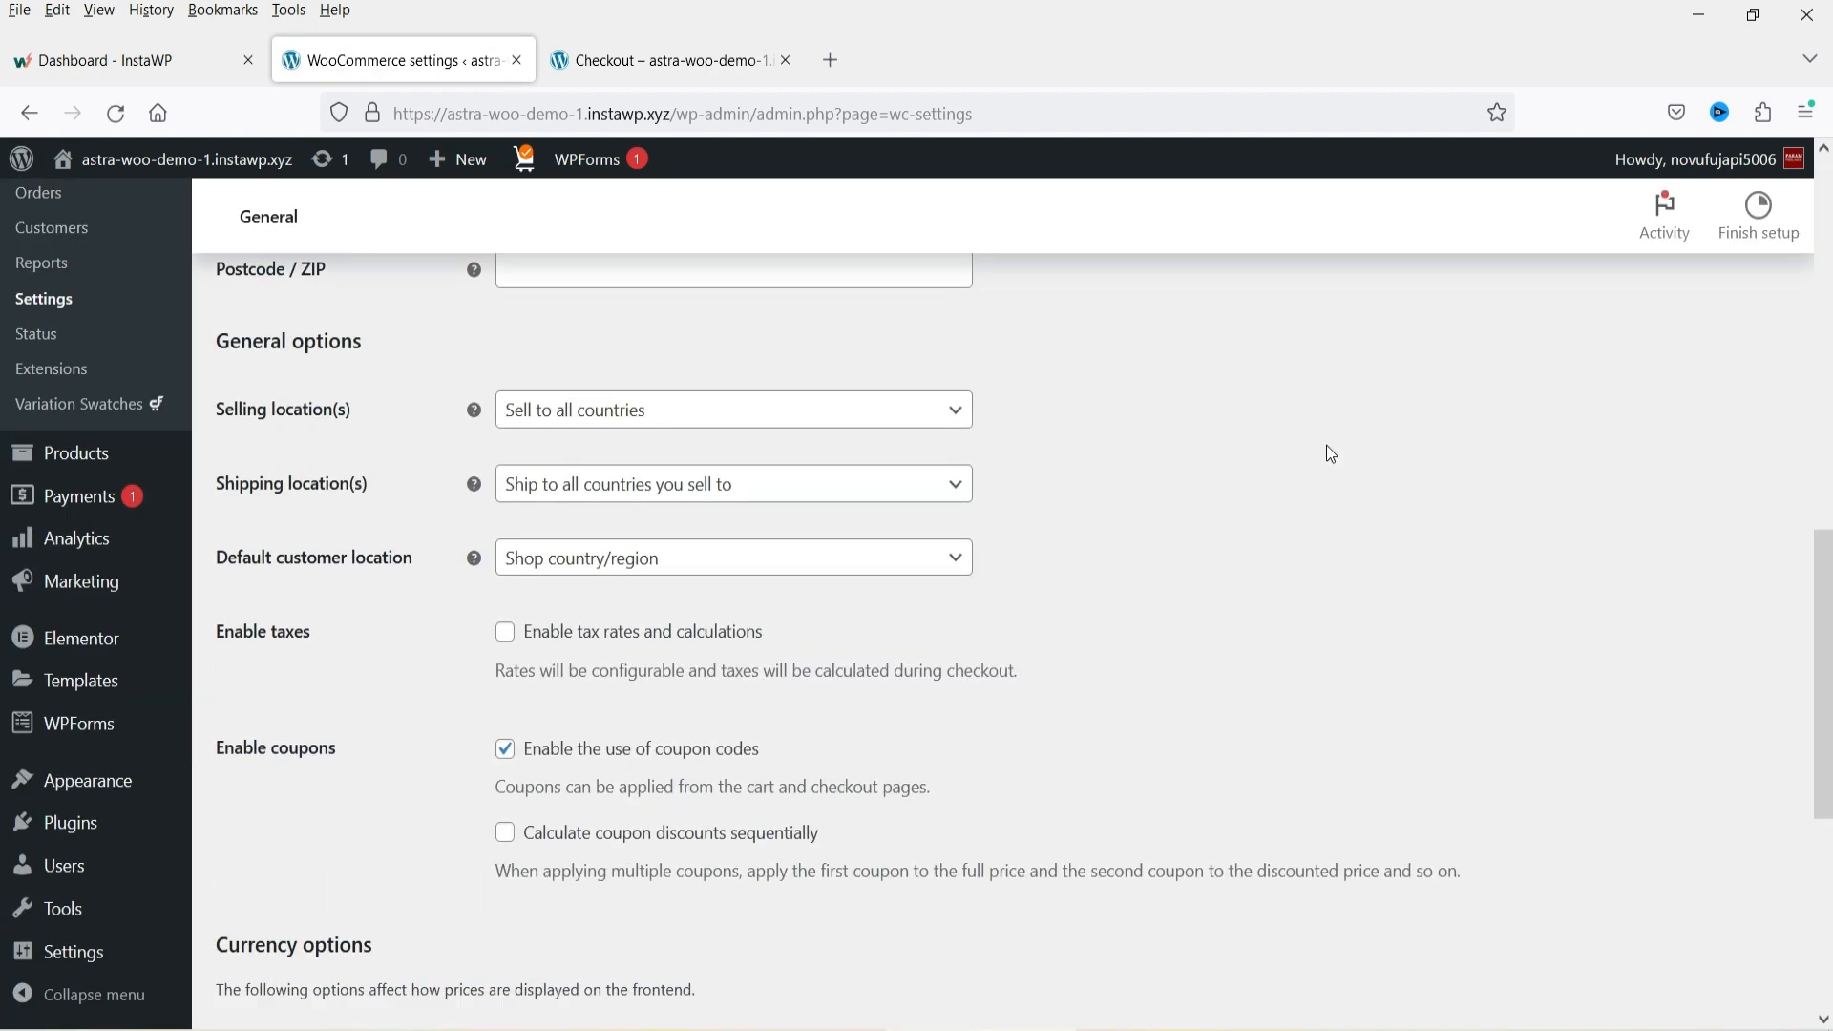
{"action": "scroll", "coordinate": [1326, 448], "scroll_direction": "up", "scroll_amount": 10}
{"action": "scroll", "coordinate": [553, 553], "scroll_direction": "down", "scroll_amount": 5}
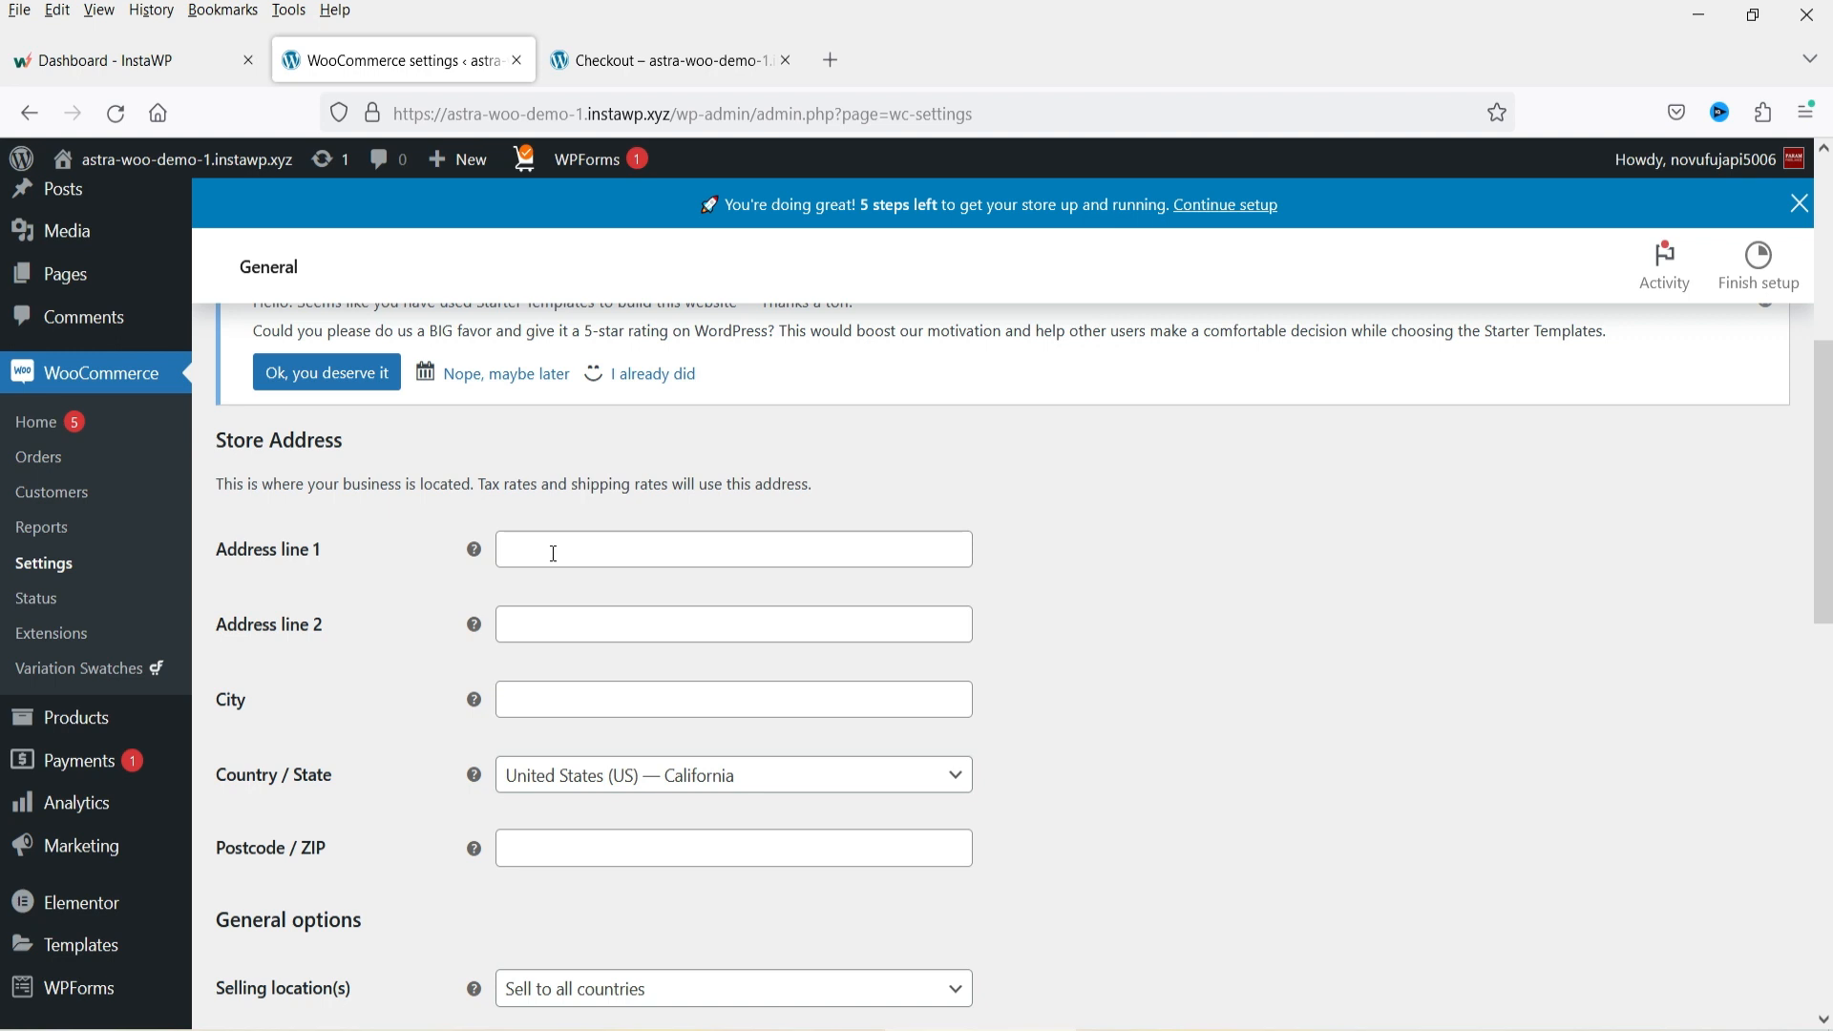
Review the store address, selling location and currency options in the WooCommerce General settings.
{"action": "scroll", "coordinate": [936, 634], "scroll_direction": "down", "scroll_amount": 3}
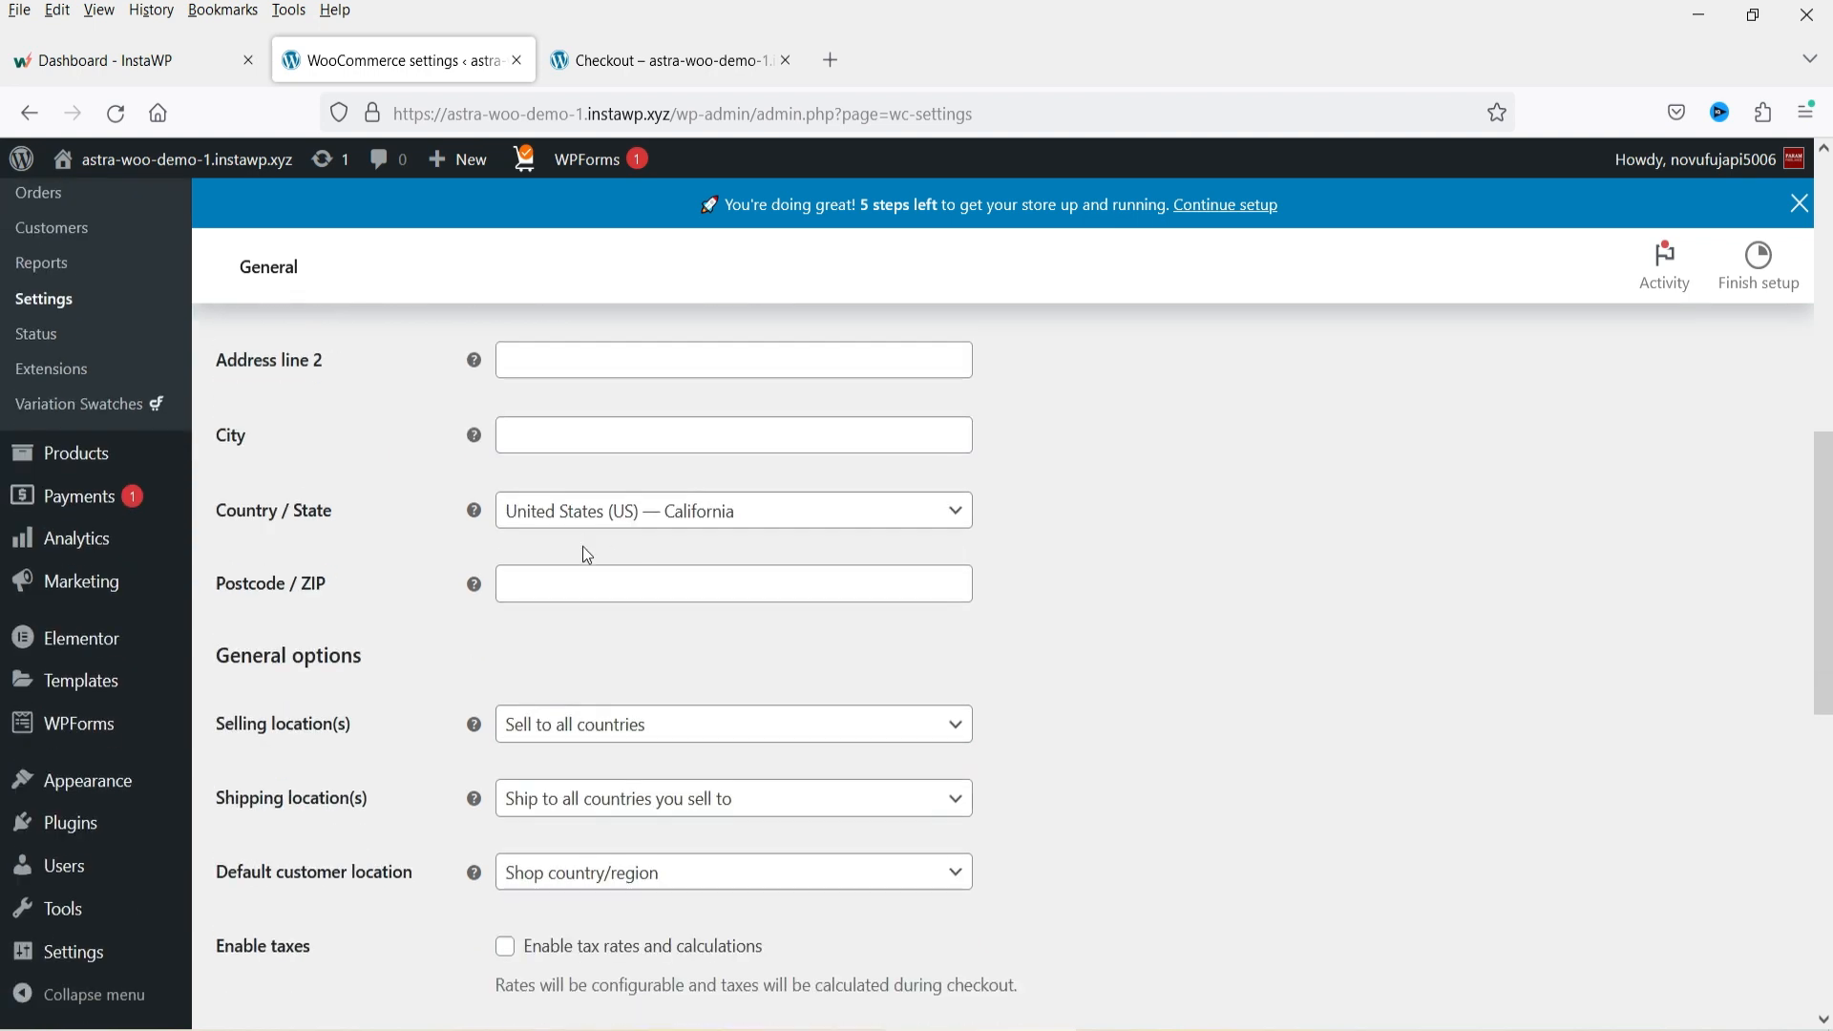
{"action": "scroll", "coordinate": [605, 703], "scroll_direction": "down", "scroll_amount": 2}
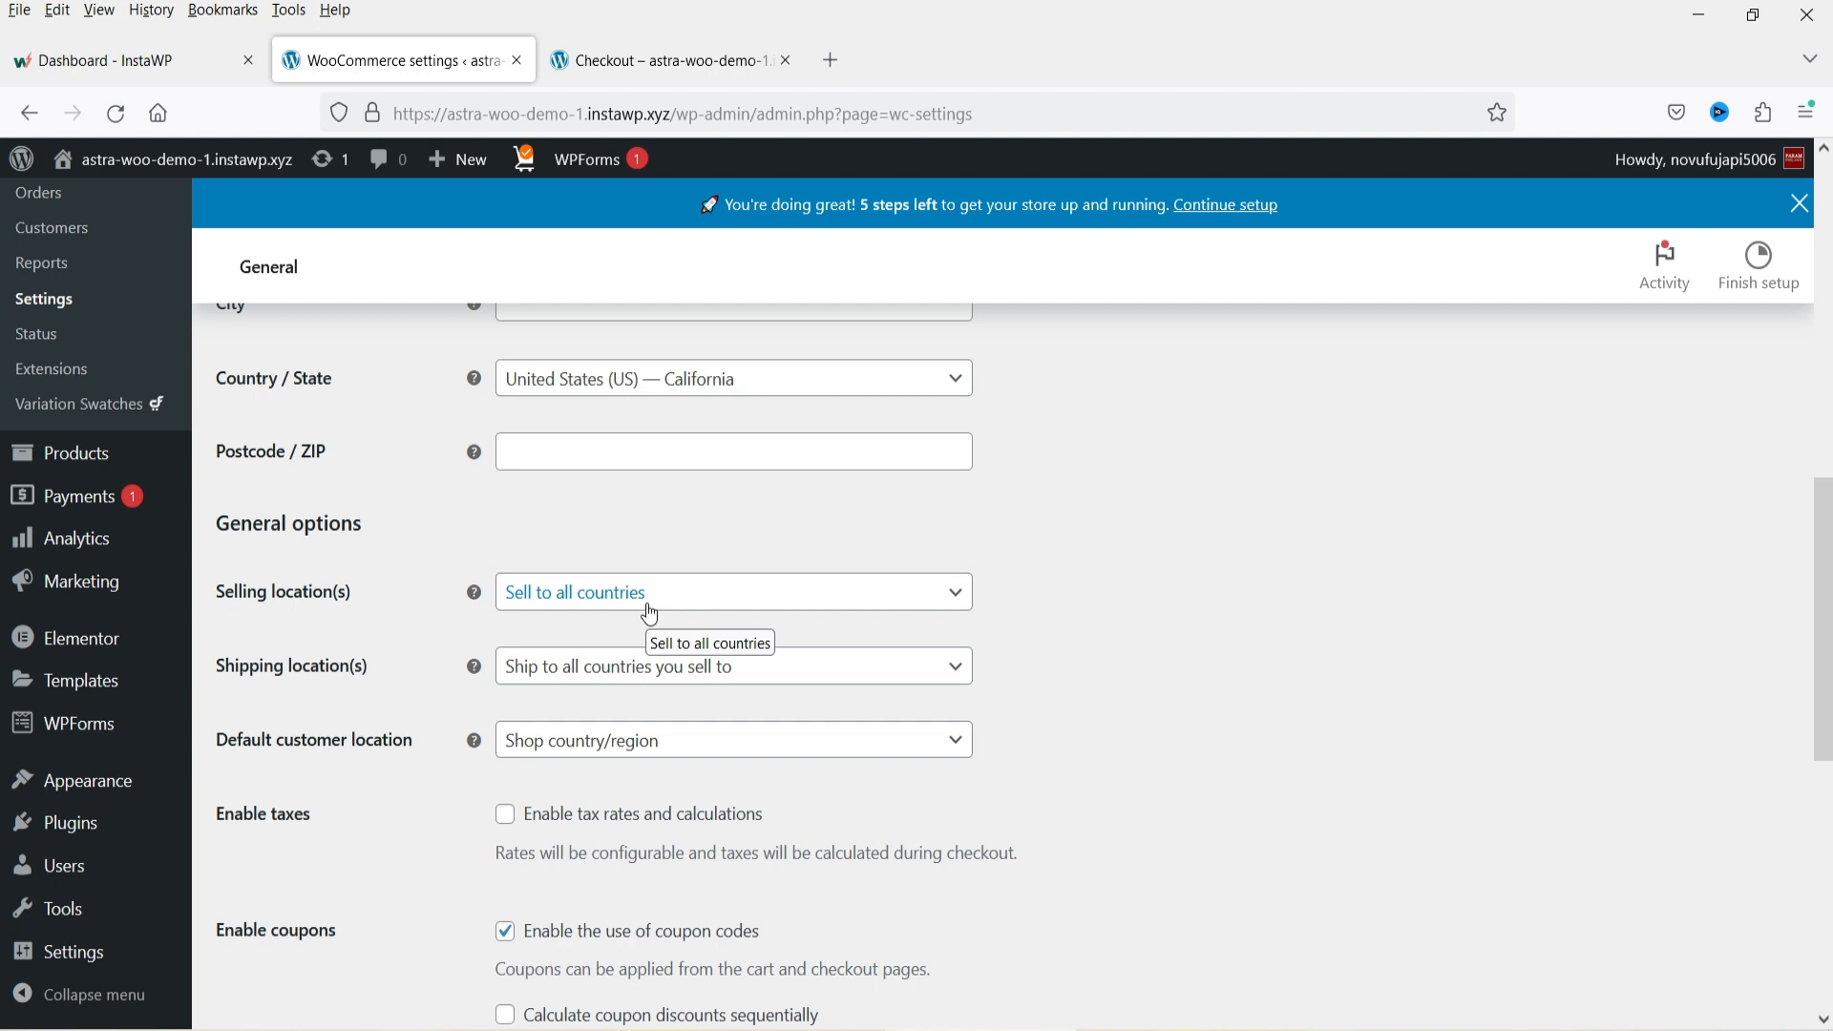
{"action": "left_click", "coordinate": [650, 614]}
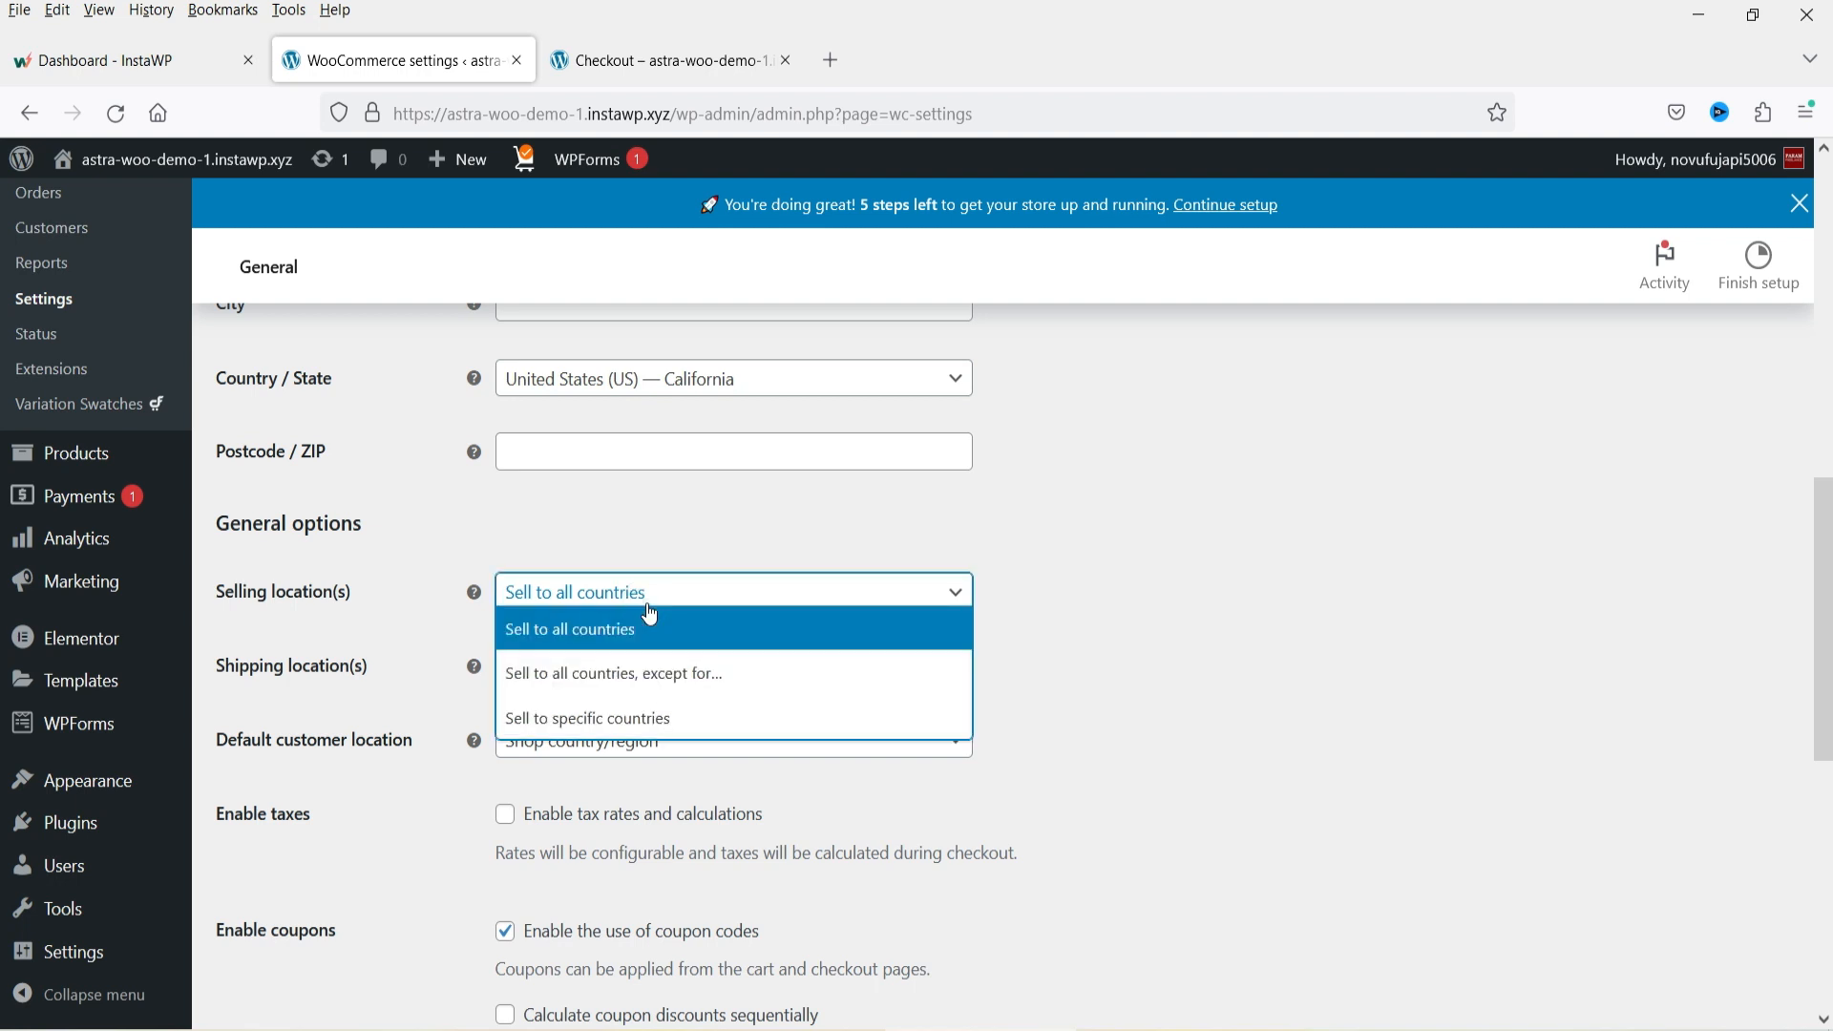
{"action": "left_click", "coordinate": [1283, 630]}
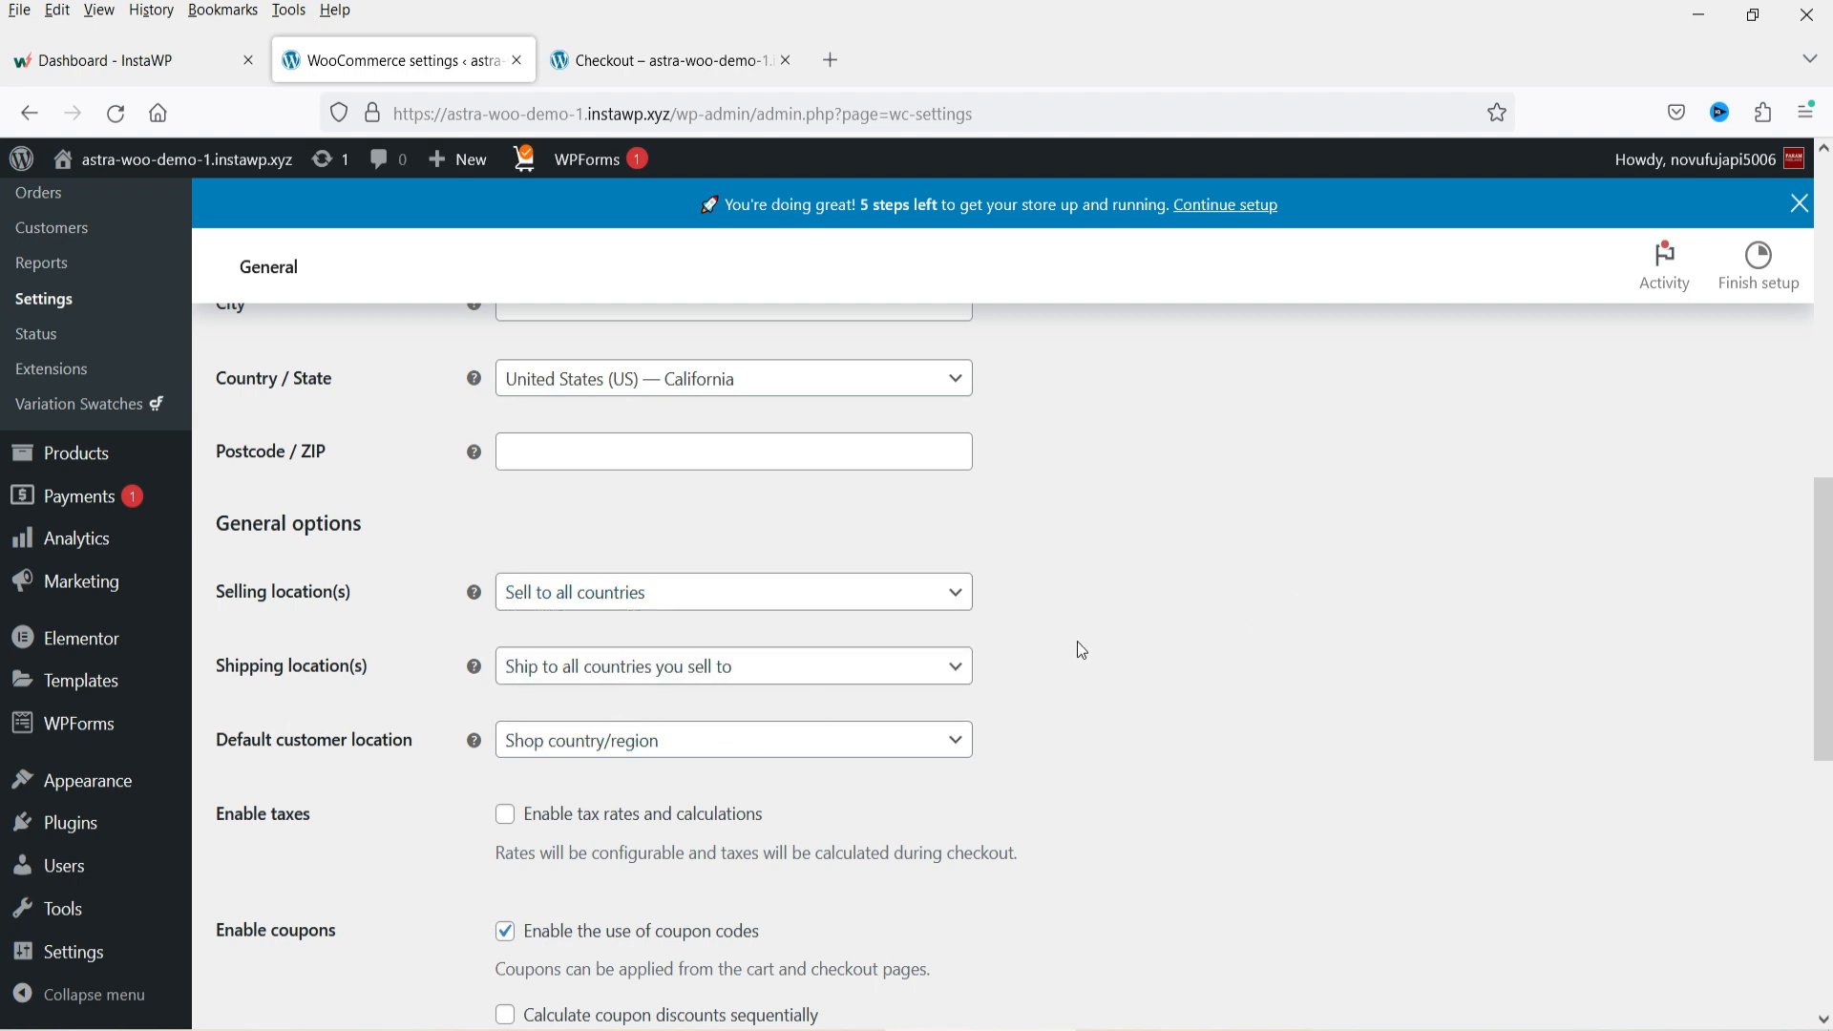
{"action": "scroll", "coordinate": [1089, 638], "scroll_direction": "down", "scroll_amount": 5}
{"action": "scroll", "coordinate": [1177, 577], "scroll_direction": "down", "scroll_amount": 2}
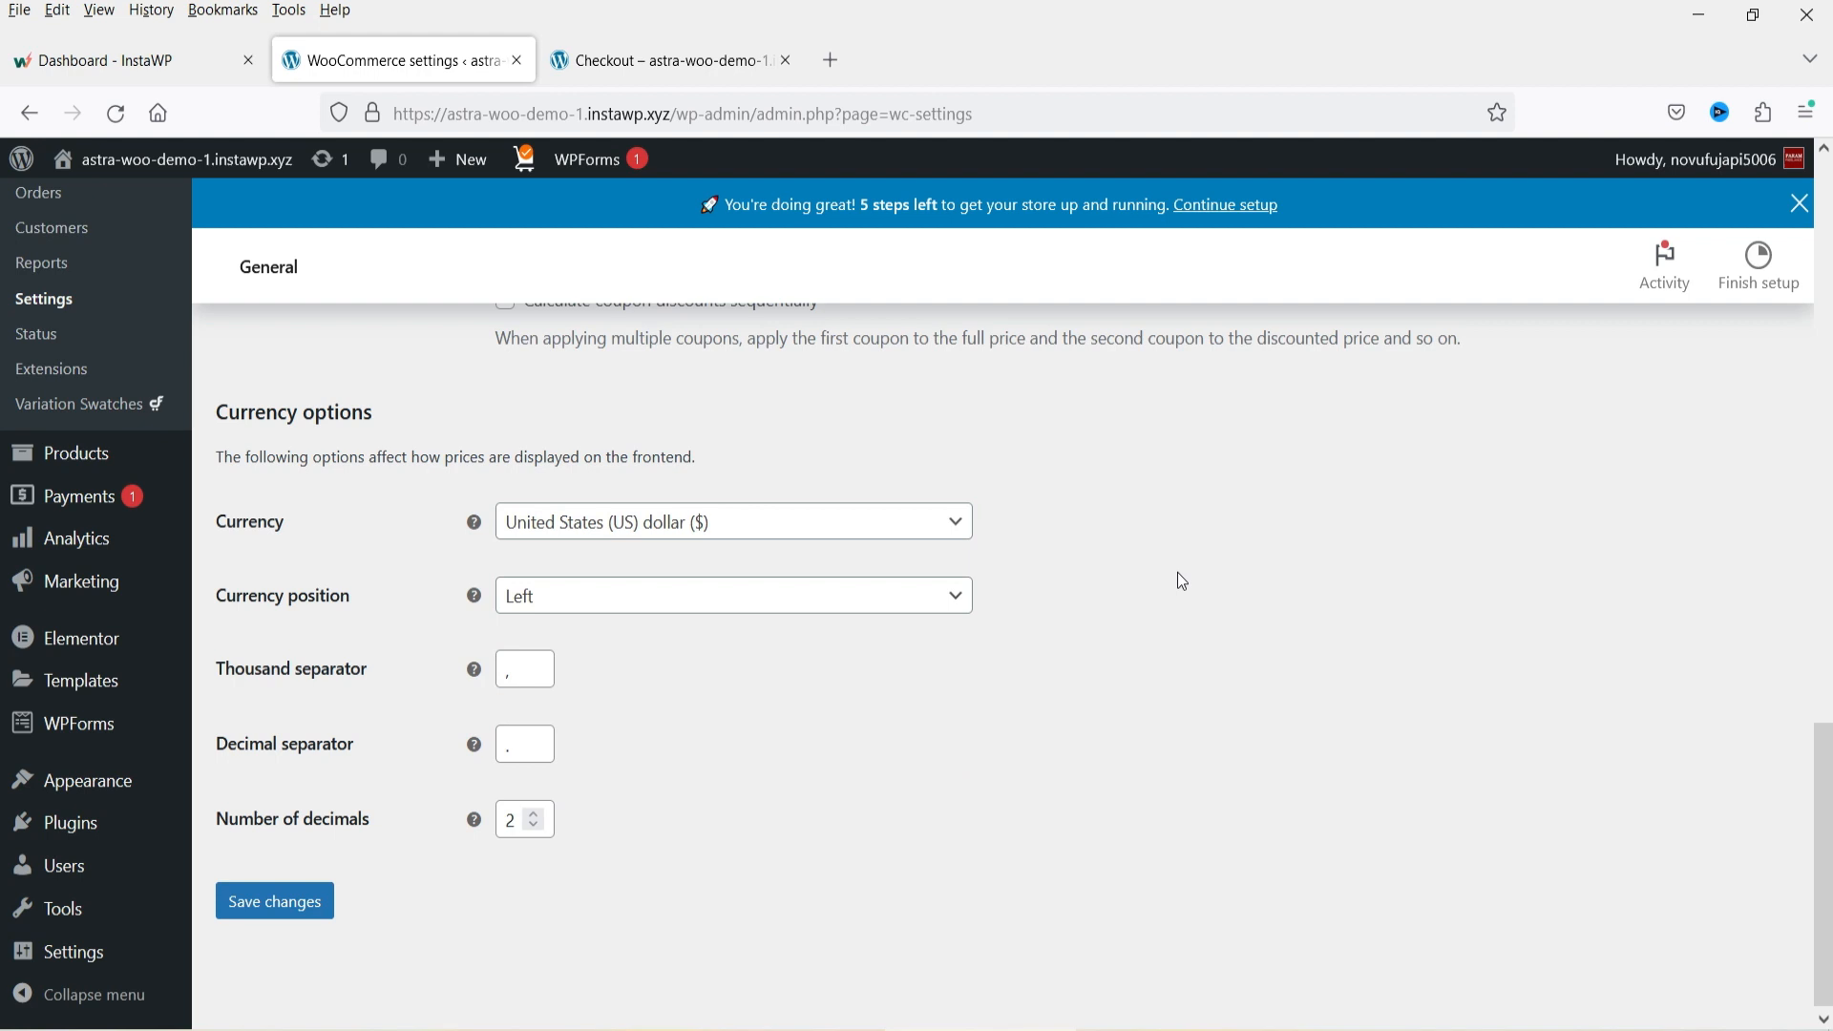
{"action": "left_click", "coordinate": [780, 520]}
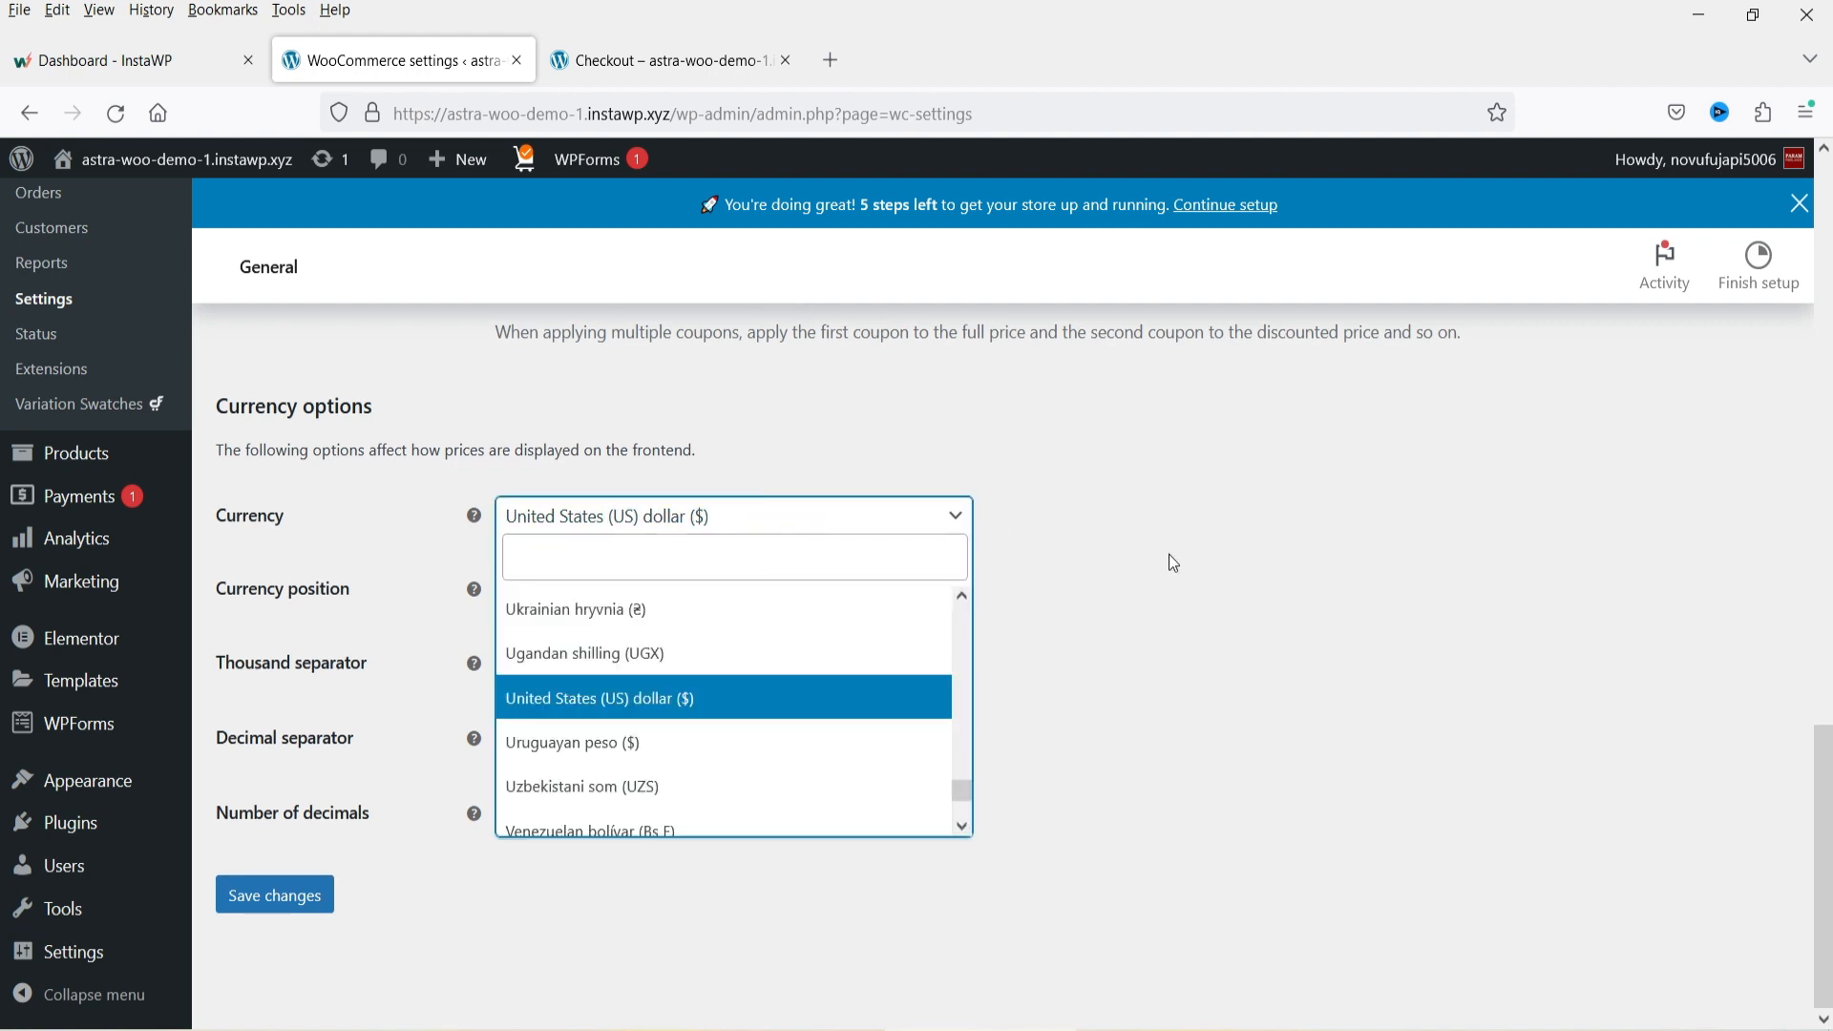
{"action": "left_click", "coordinate": [1277, 606]}
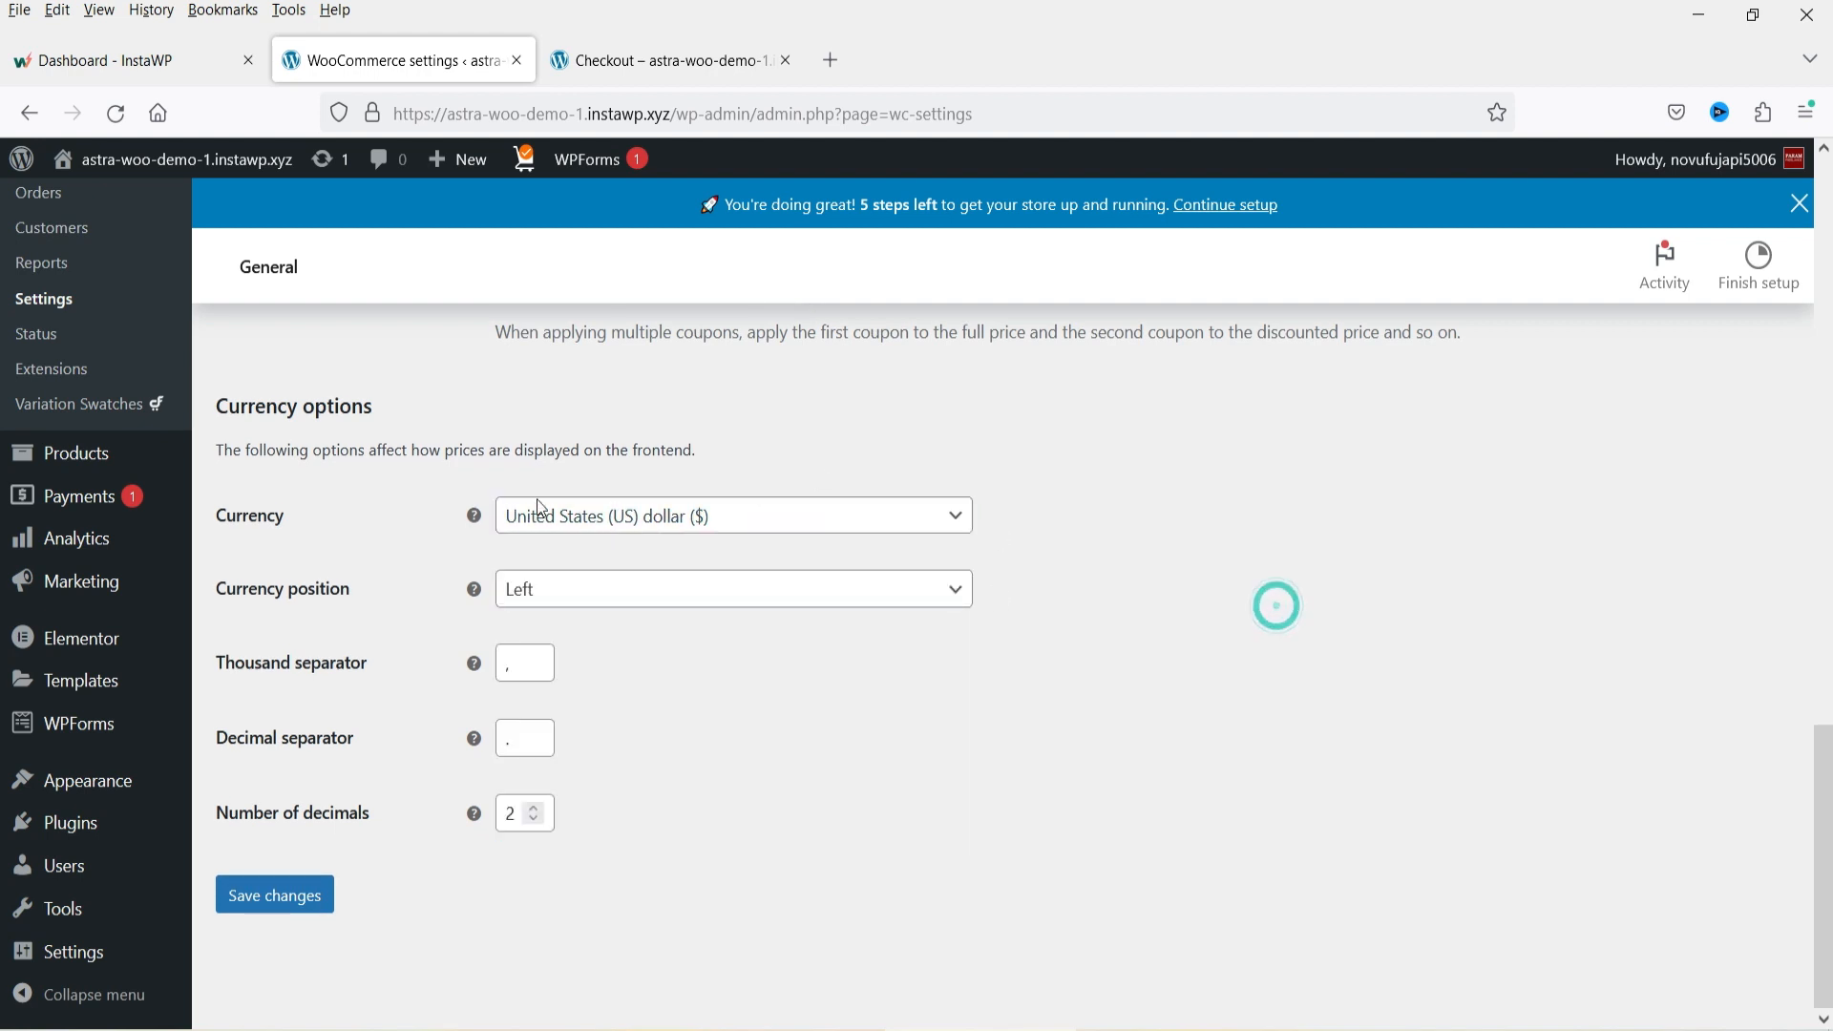
{"action": "left_click", "coordinate": [725, 516]}
{"action": "left_click", "coordinate": [1224, 700]}
{"action": "scroll", "coordinate": [1134, 531], "scroll_direction": "up", "scroll_amount": 1}
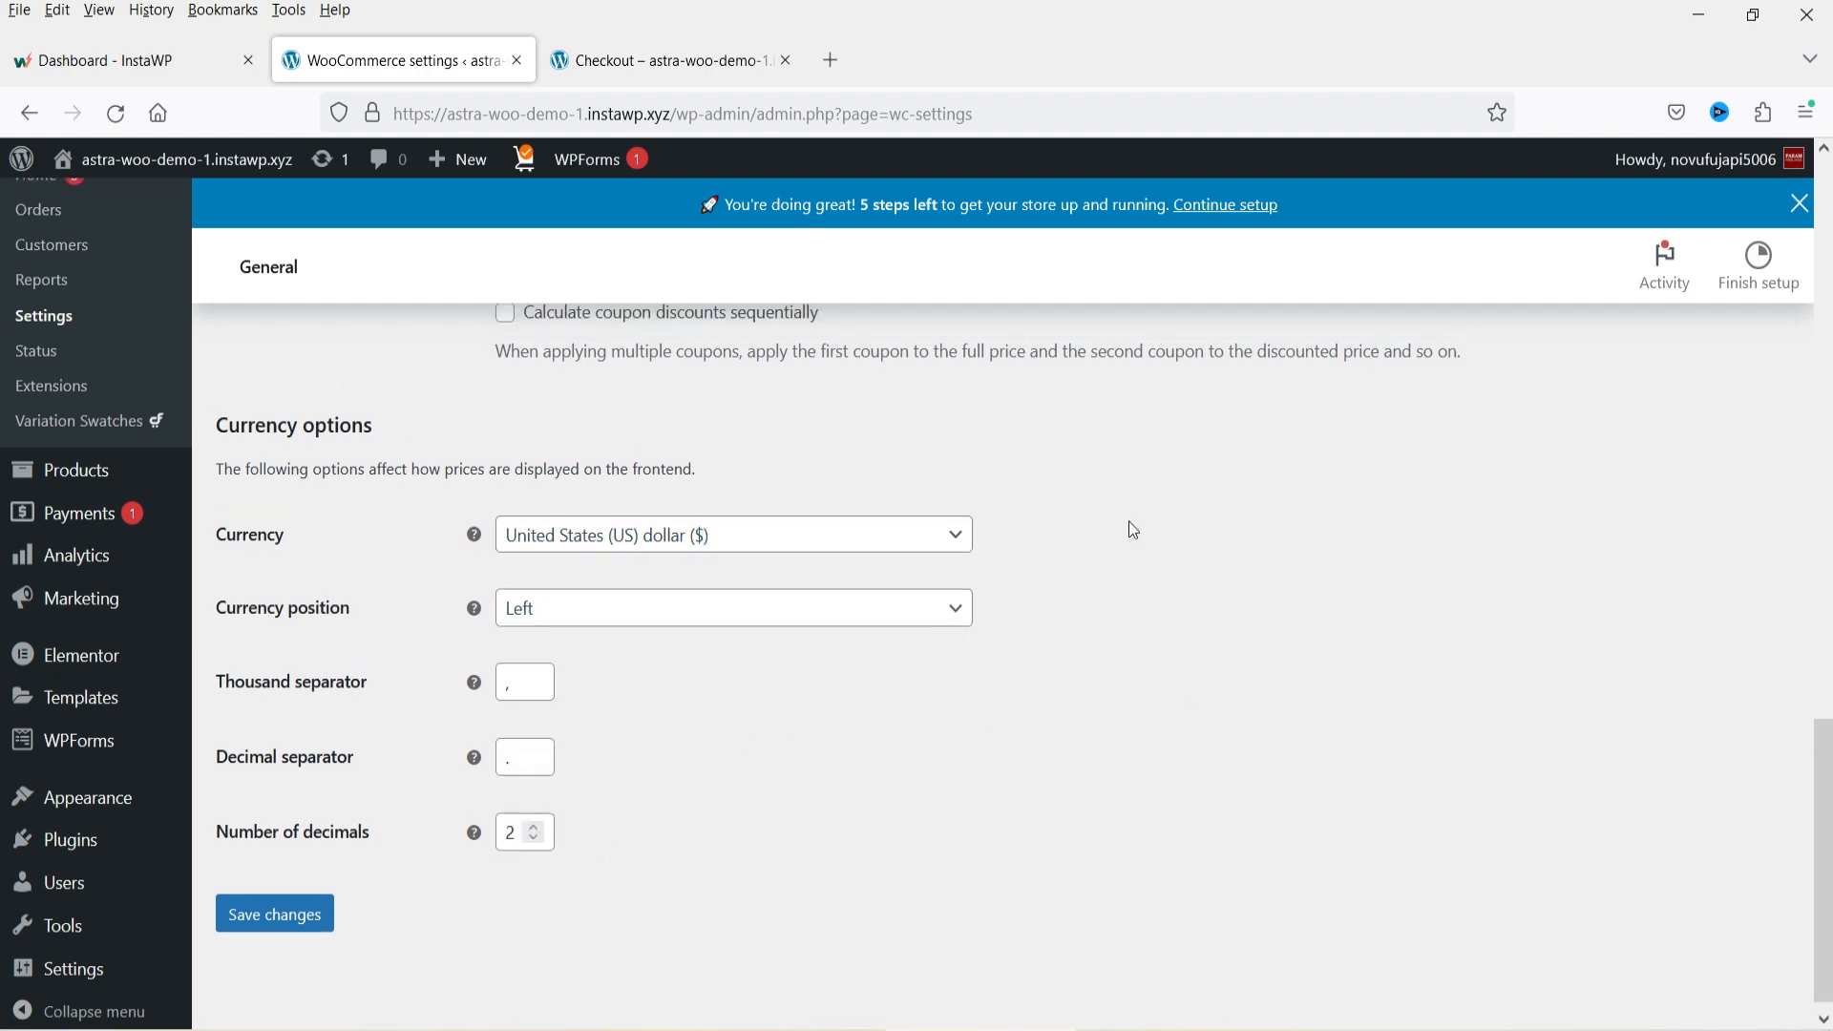
{"action": "scroll", "coordinate": [1134, 530], "scroll_direction": "up", "scroll_amount": 15}
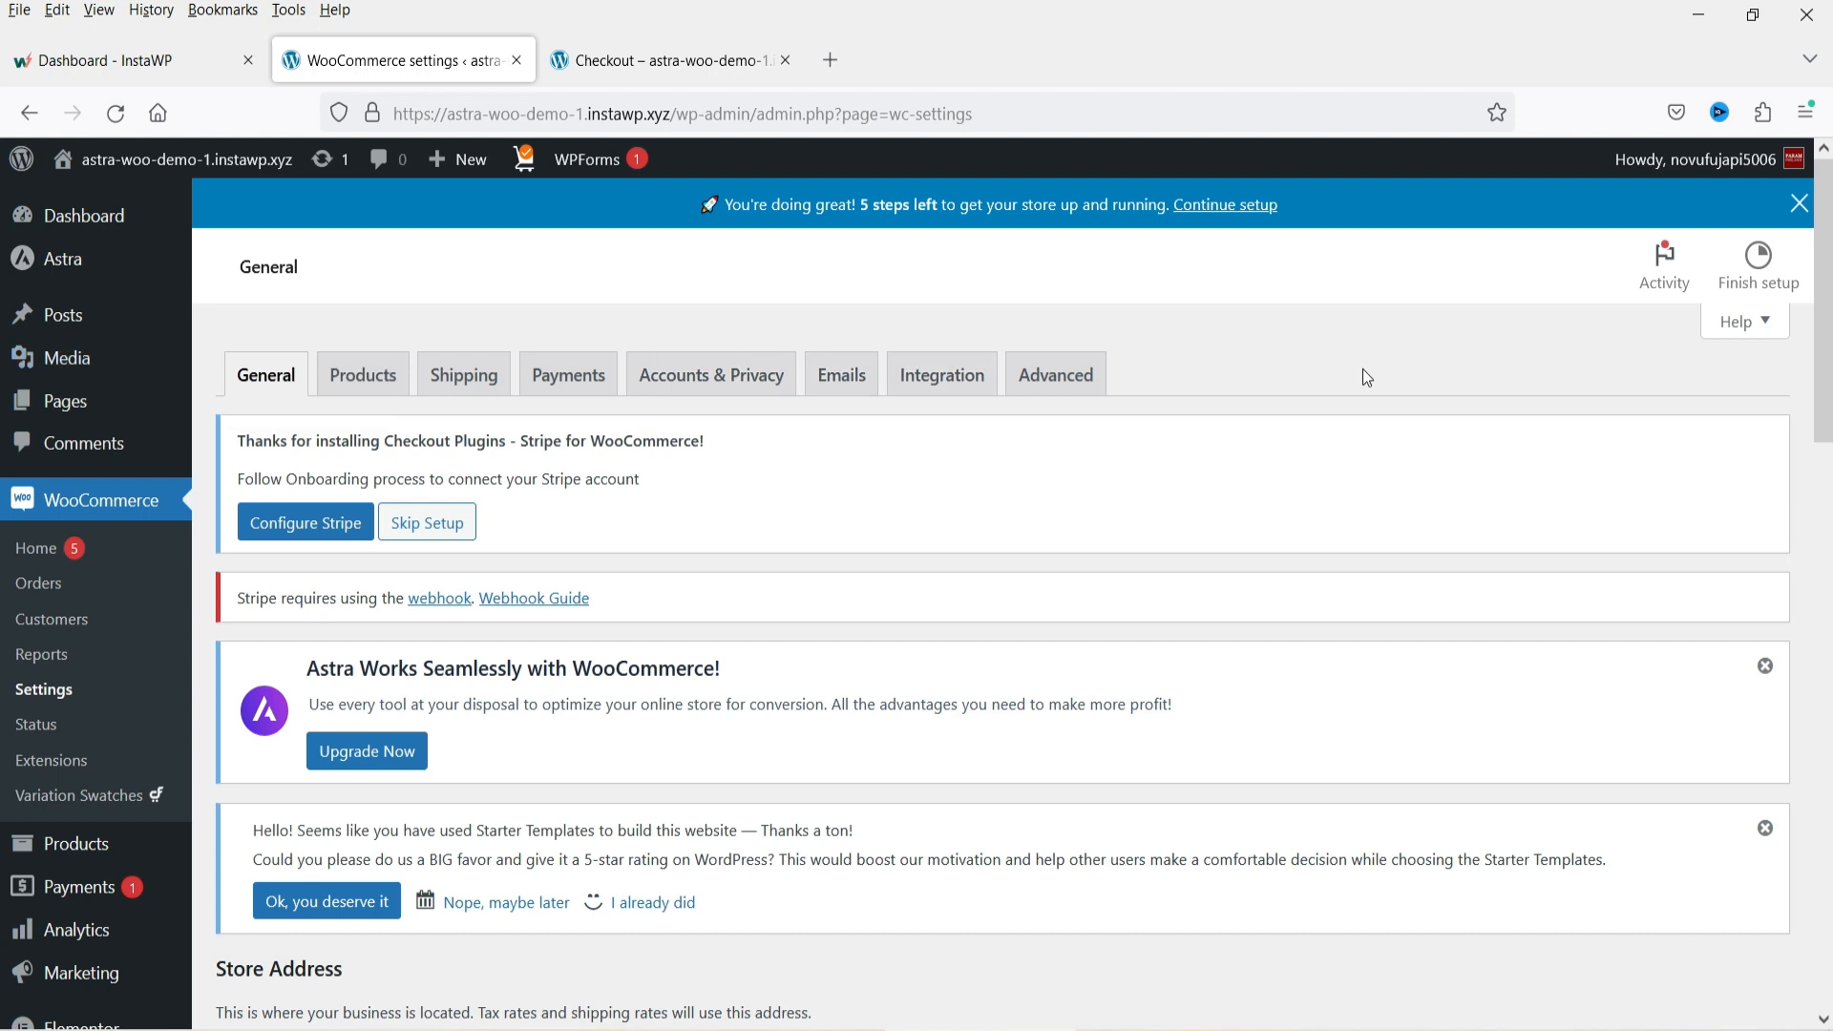
In the Payments settings, enable Cash on delivery, Check payments and Stripe Card Processing, then save the changes.
{"action": "left_click", "coordinate": [552, 381]}
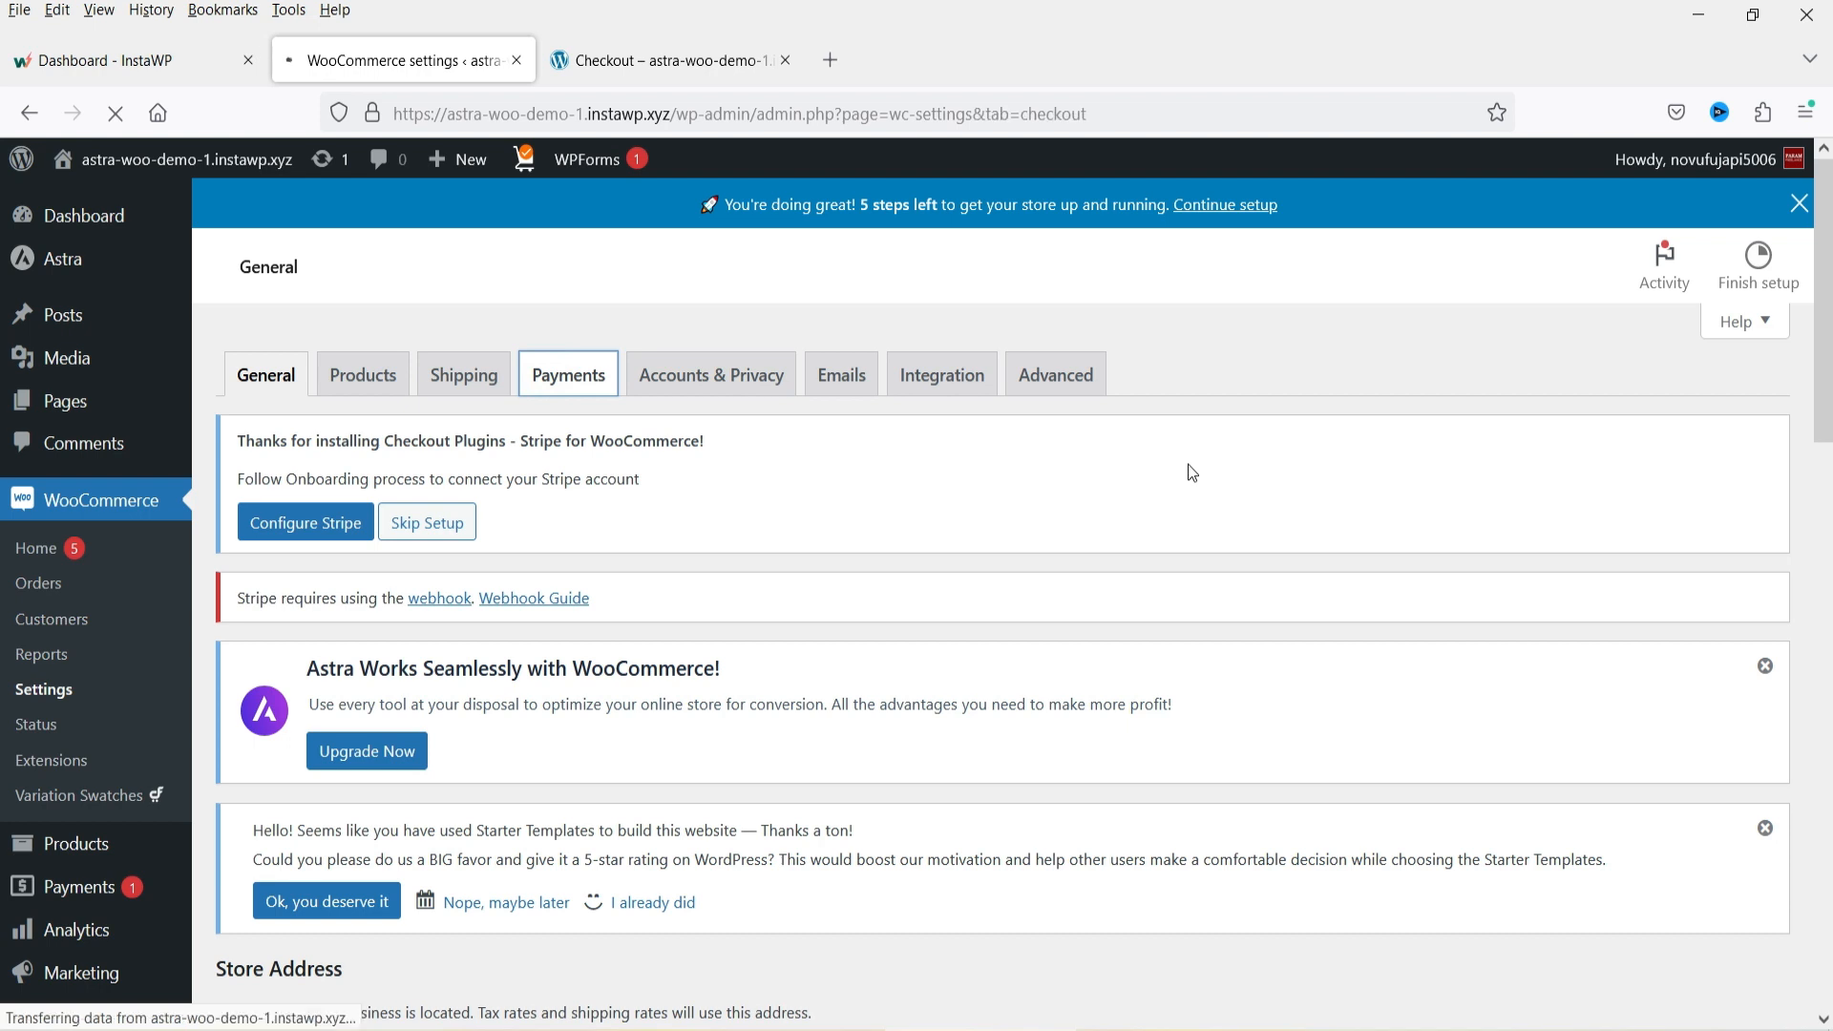
{"action": "scroll", "coordinate": [1009, 480], "scroll_direction": "down", "scroll_amount": 6}
{"action": "scroll", "coordinate": [1008, 480], "scroll_direction": "down", "scroll_amount": 5}
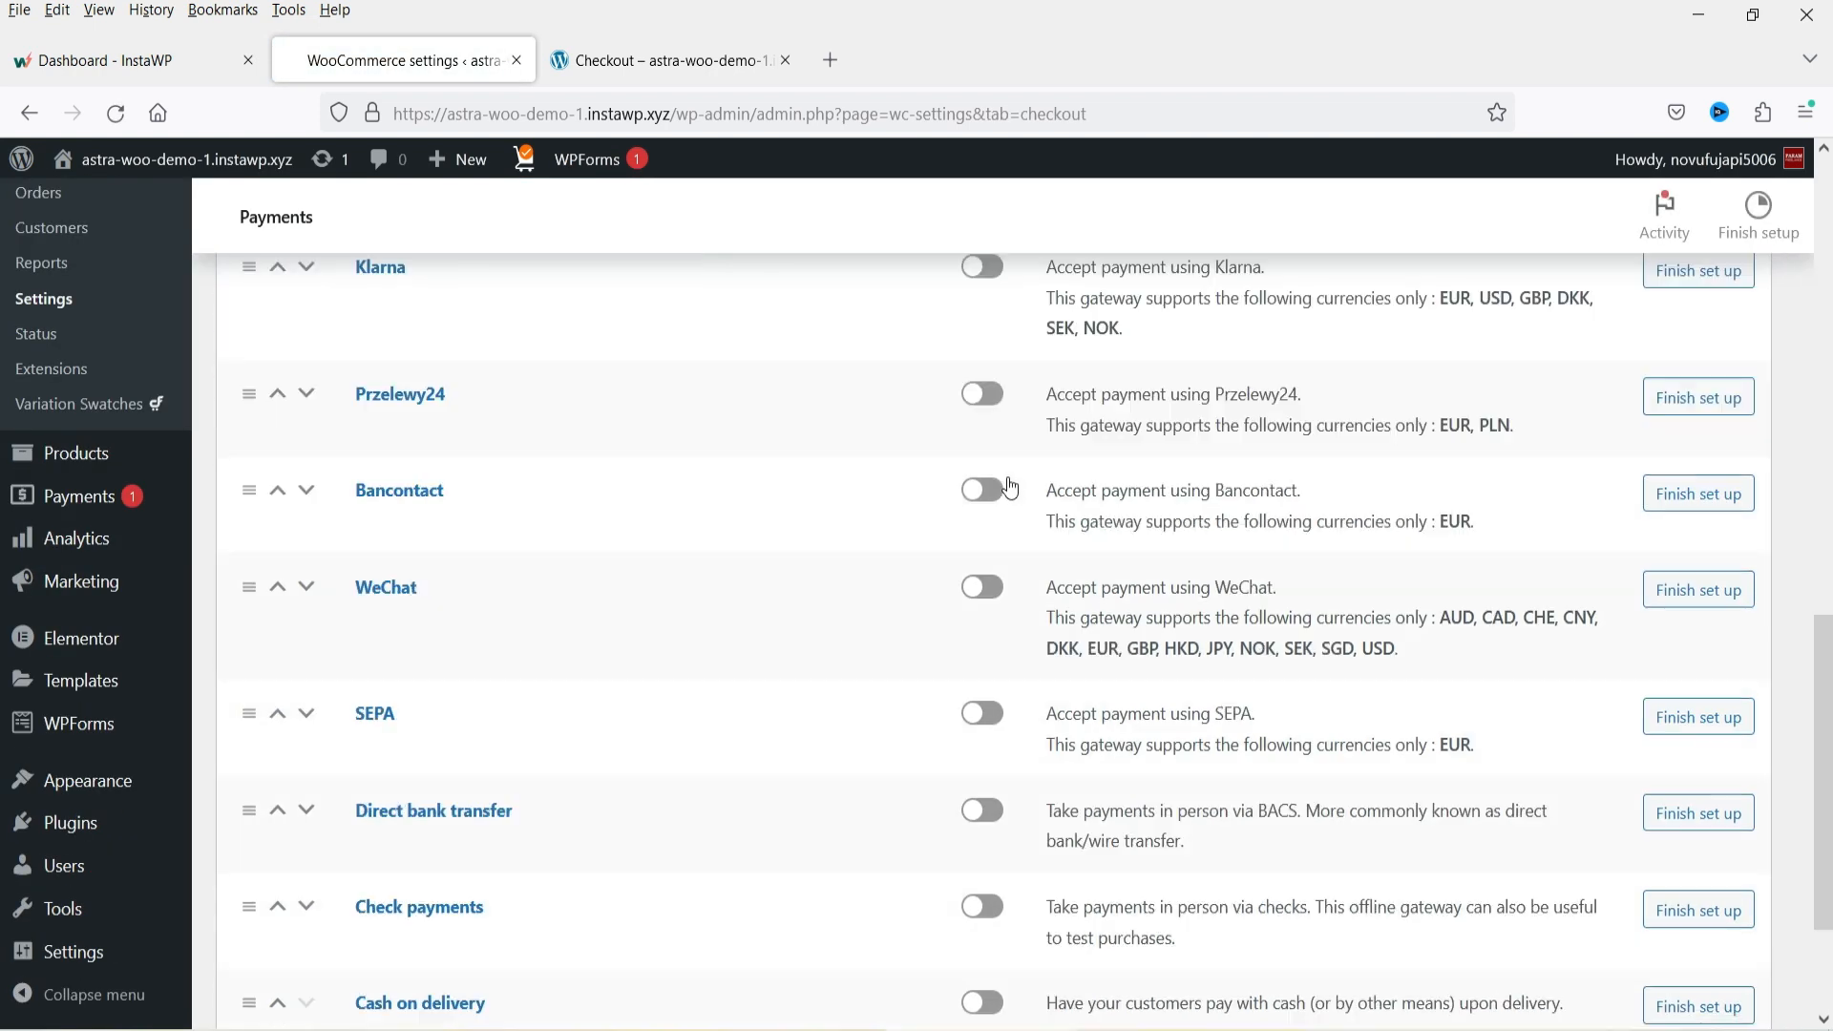
{"action": "scroll", "coordinate": [748, 478], "scroll_direction": "down", "scroll_amount": 1}
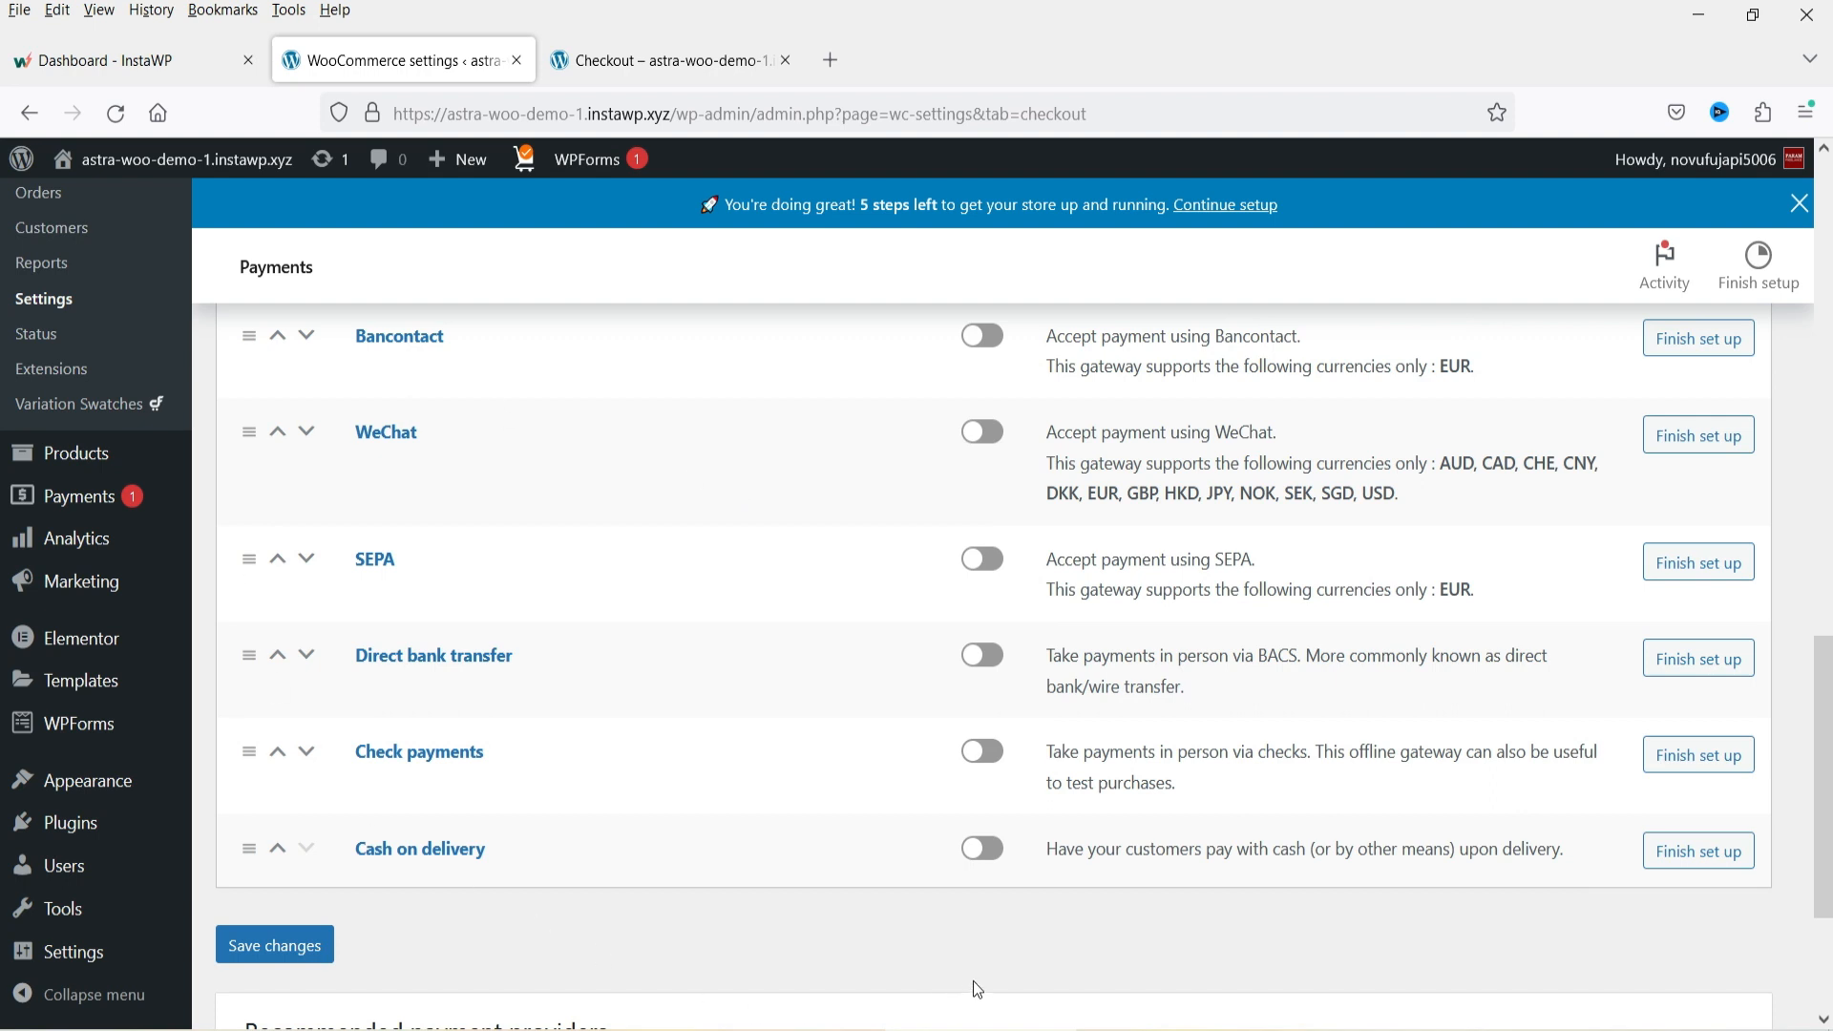
{"action": "left_click", "coordinate": [975, 859]}
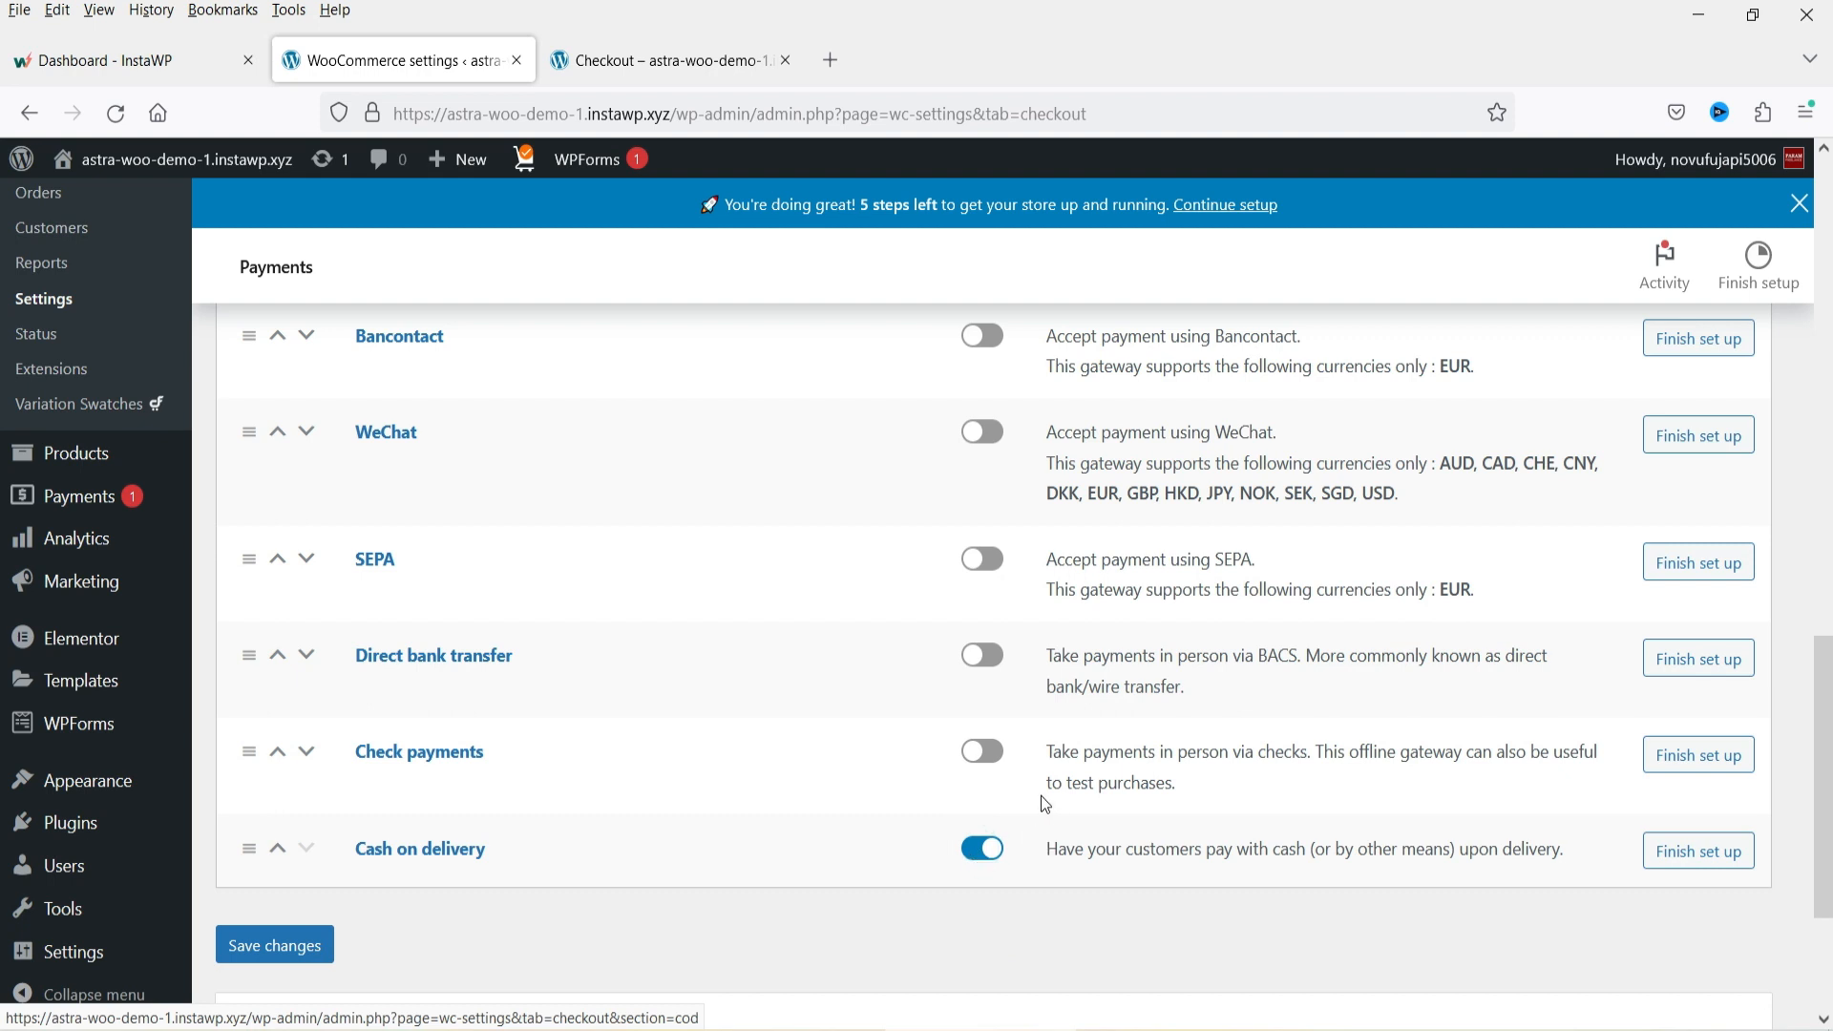
{"action": "left_click", "coordinate": [993, 763]}
{"action": "scroll", "coordinate": [992, 763], "scroll_direction": "up", "scroll_amount": 8}
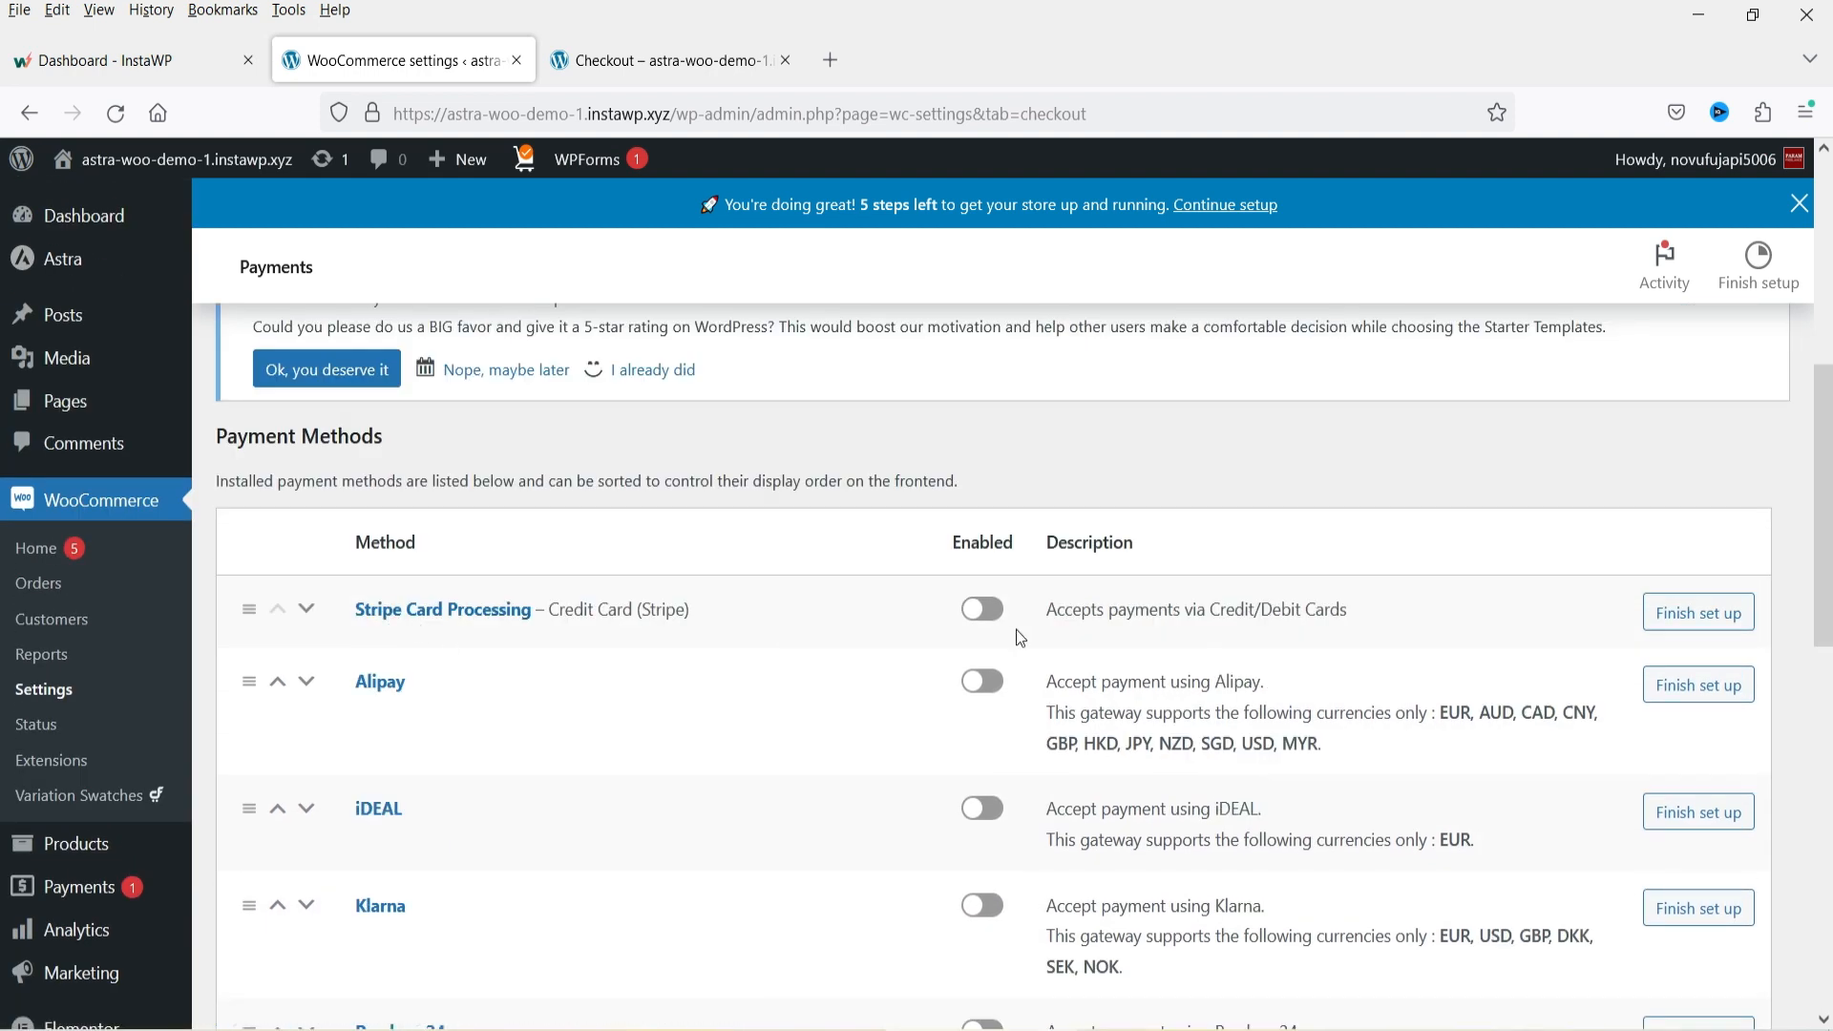
{"action": "left_click", "coordinate": [983, 609]}
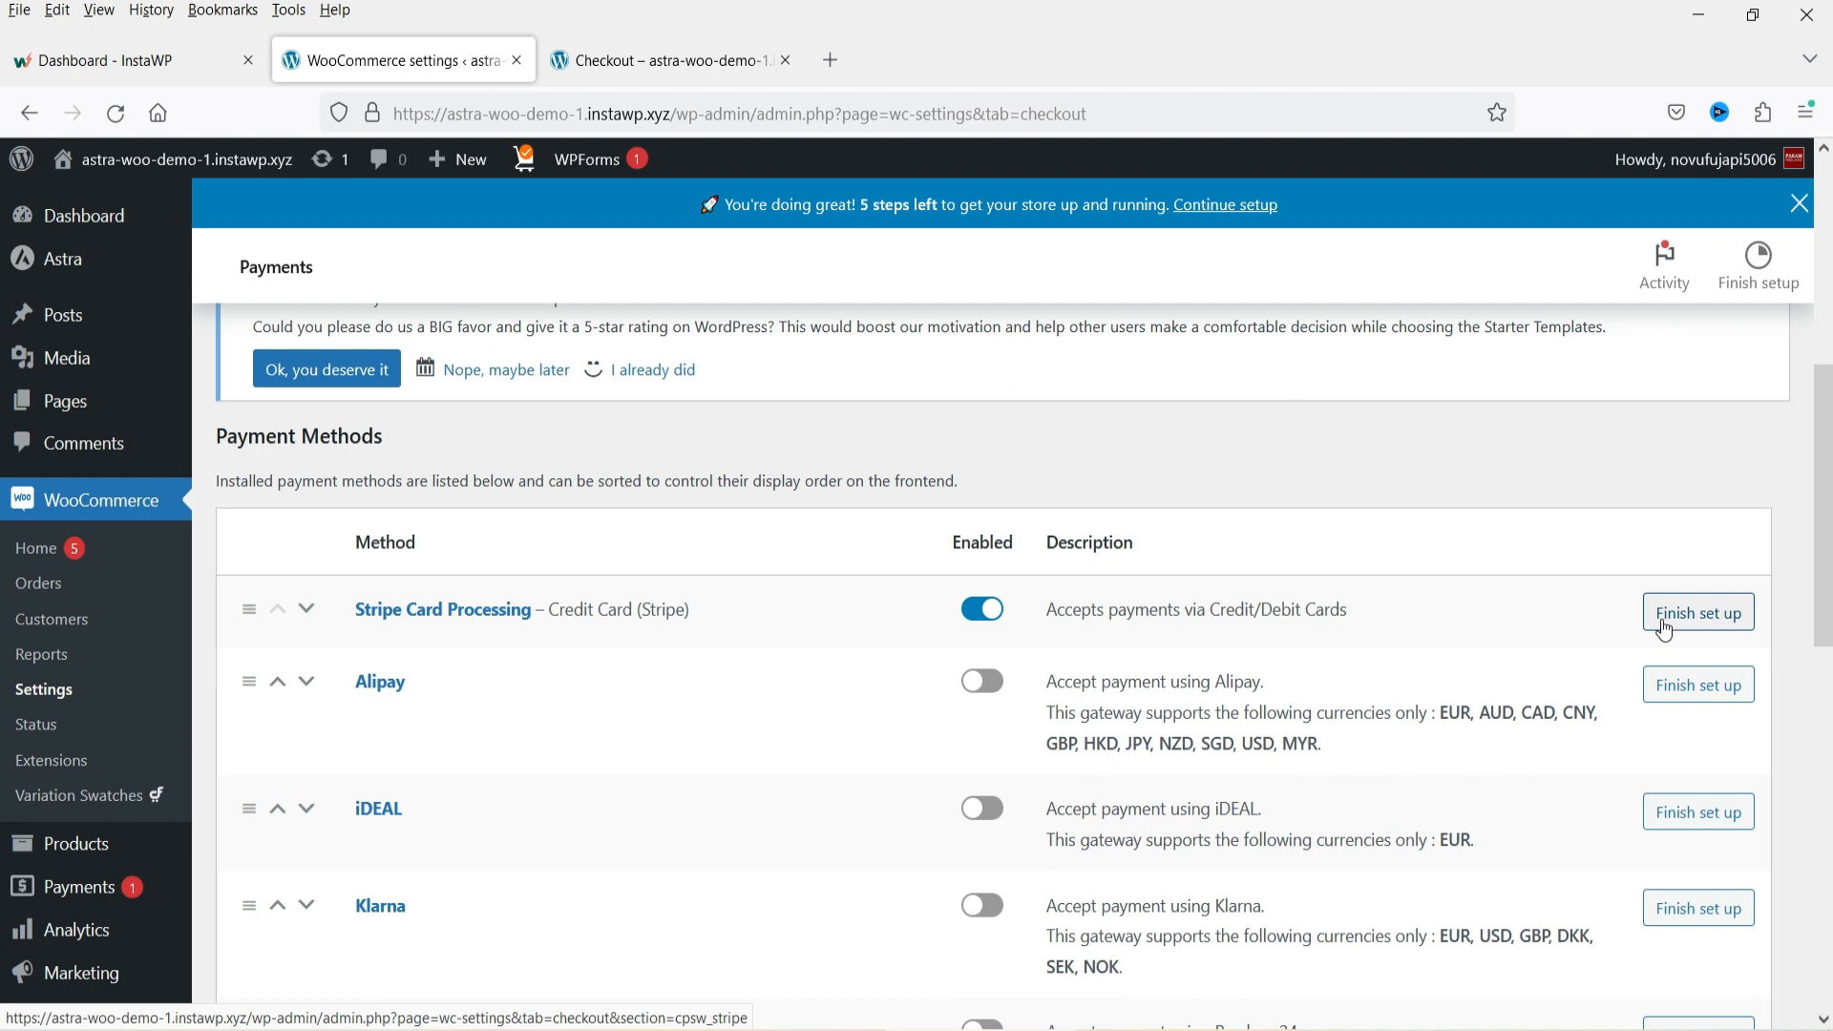
{"action": "scroll", "coordinate": [1051, 602], "scroll_direction": "down", "scroll_amount": 5}
{"action": "scroll", "coordinate": [1049, 603], "scroll_direction": "down", "scroll_amount": 4}
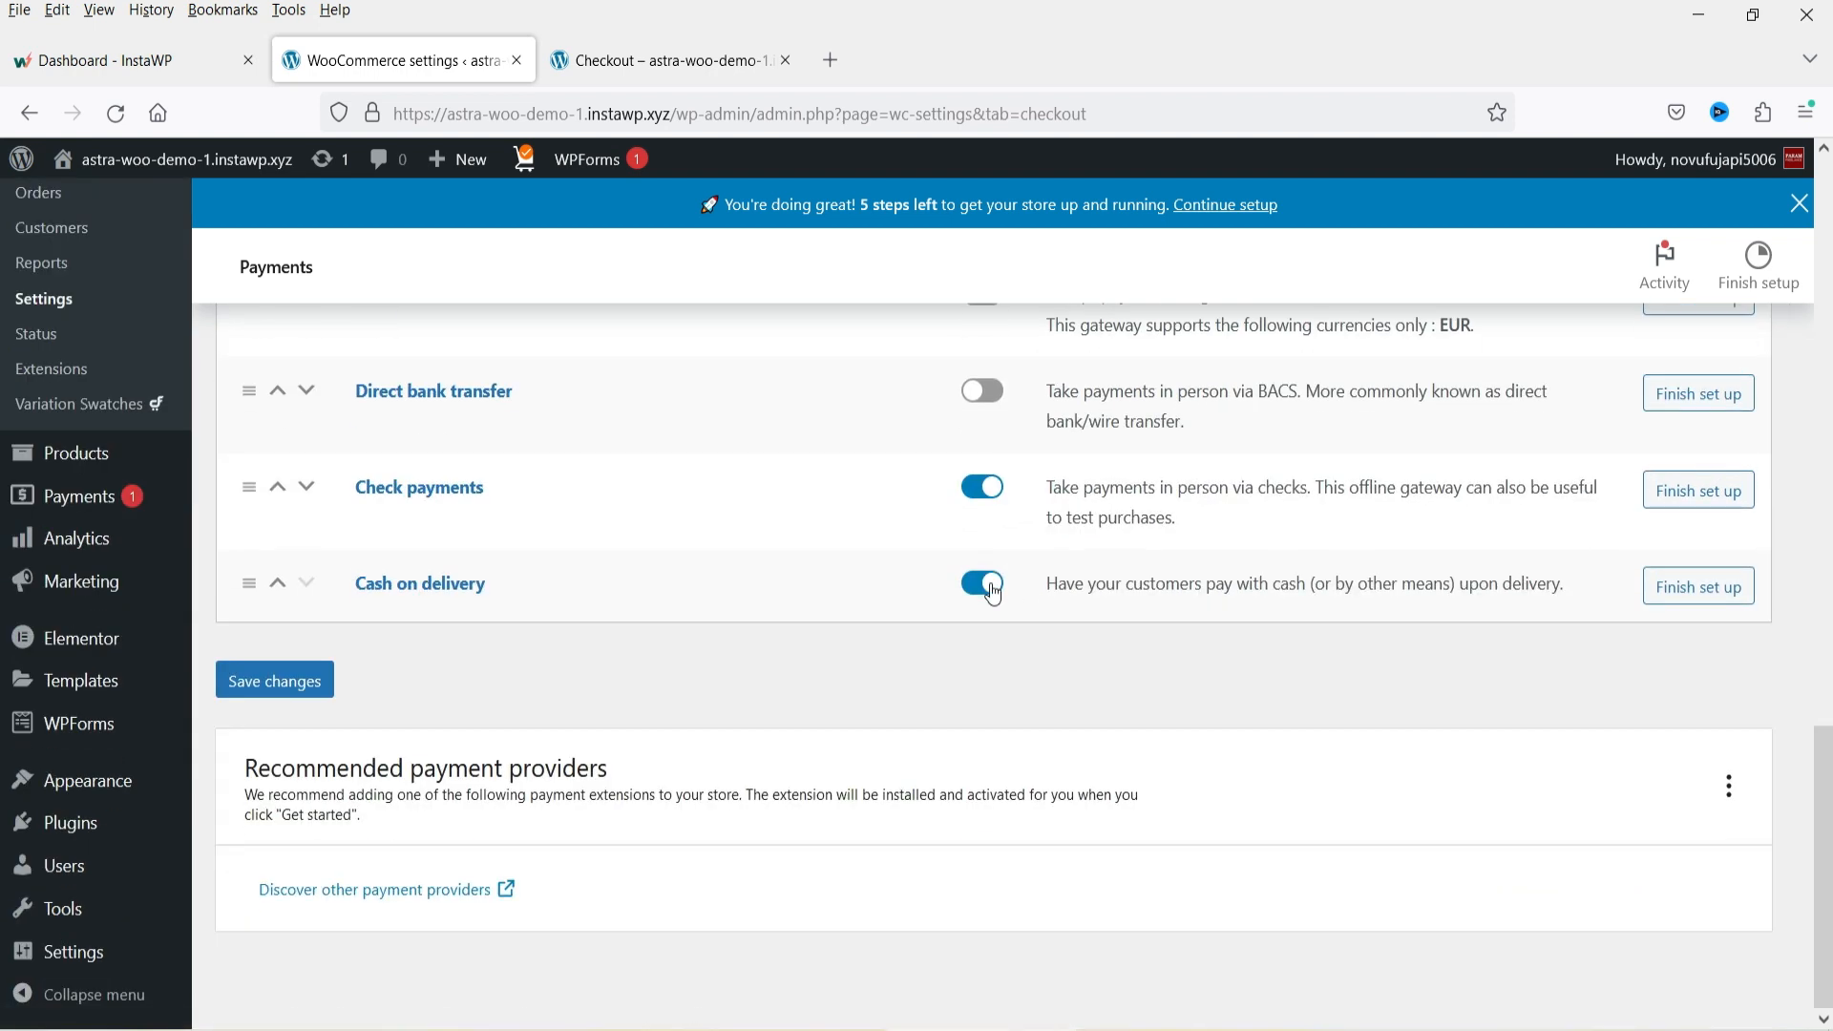
{"action": "left_click", "coordinate": [269, 681]}
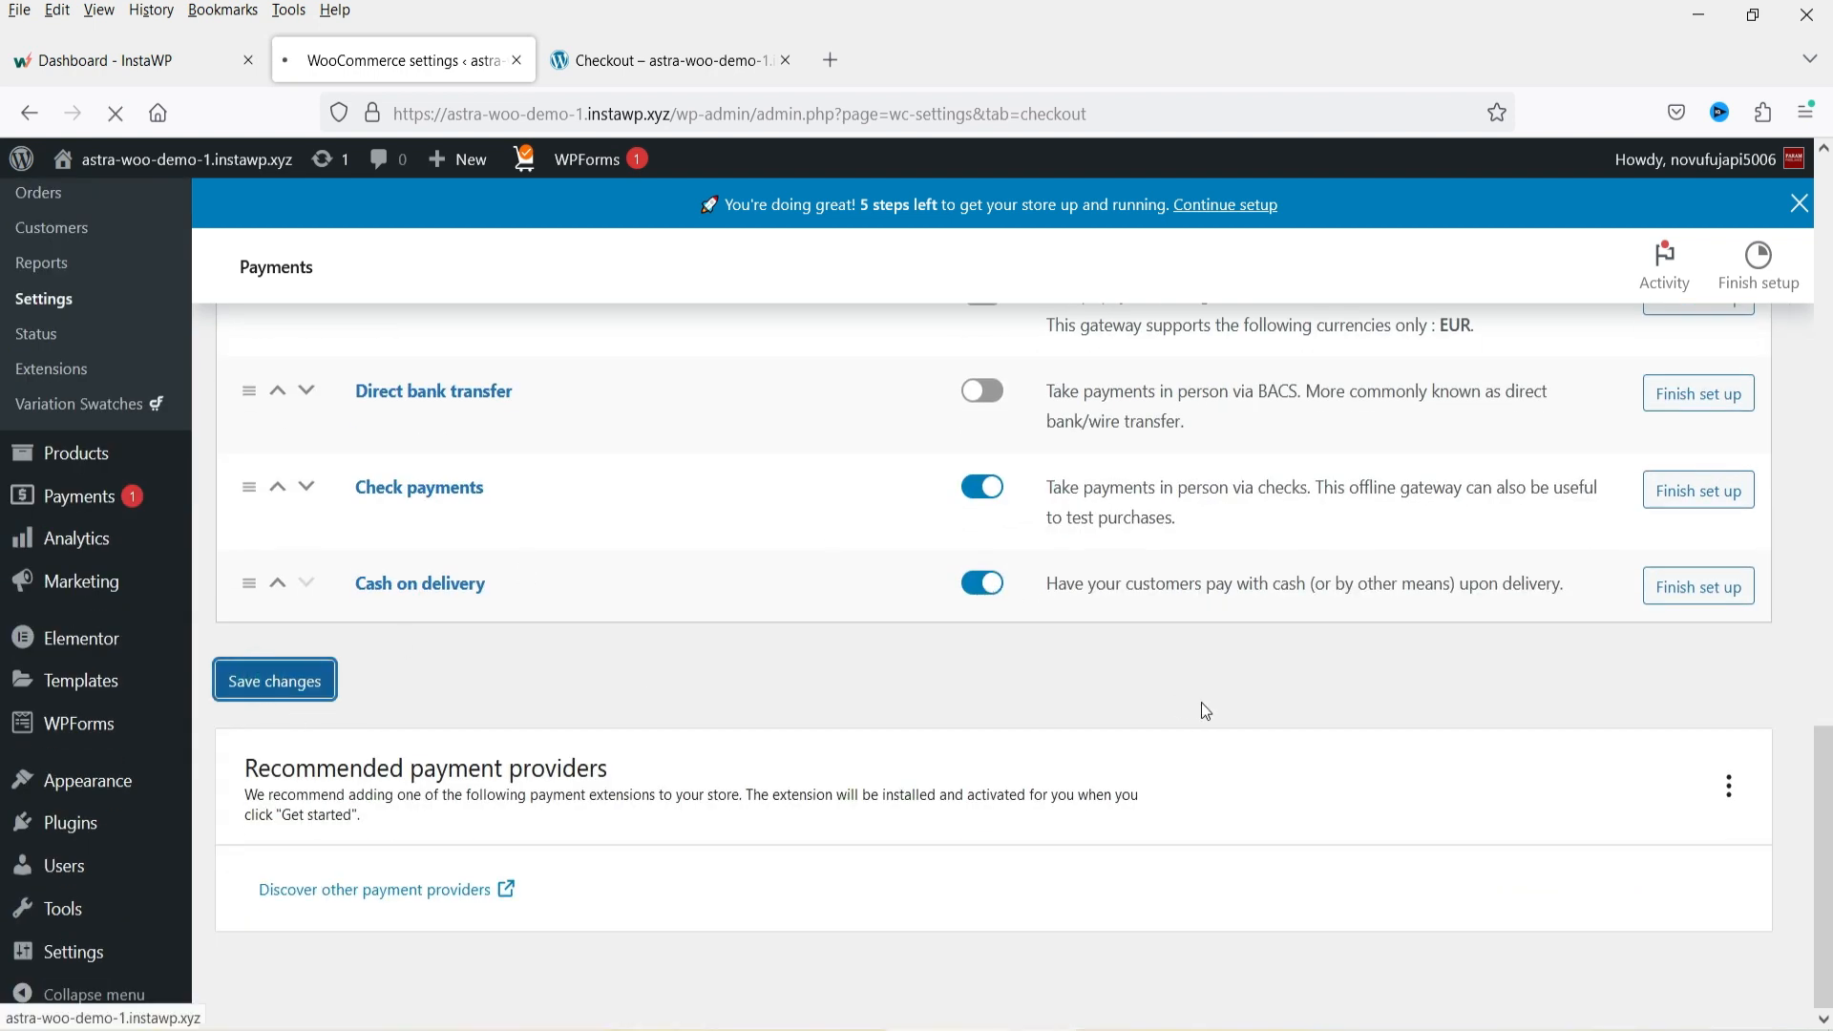
Open the recommended payment providers page and browse the available WooCommerce payment extensions.
{"action": "scroll", "coordinate": [1352, 550], "scroll_direction": "down", "scroll_amount": 3}
{"action": "scroll", "coordinate": [1363, 548], "scroll_direction": "down", "scroll_amount": 5}
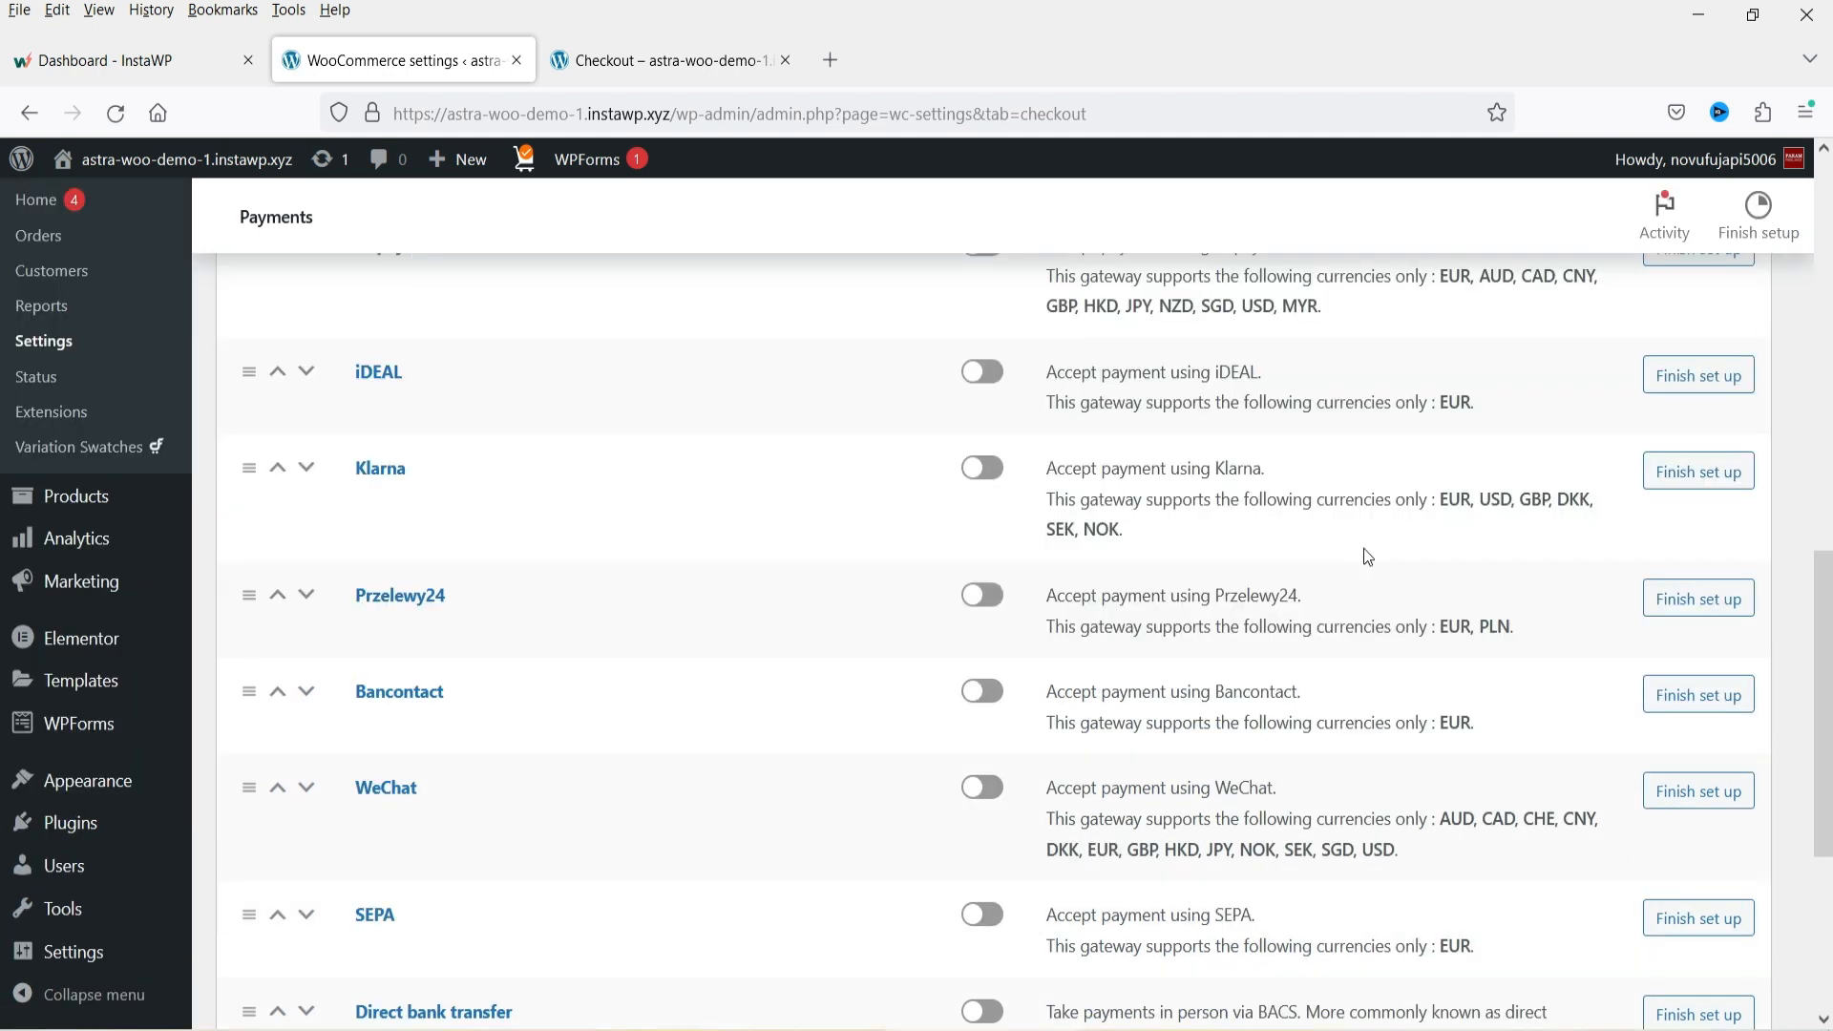
{"action": "scroll", "coordinate": [1365, 549], "scroll_direction": "down", "scroll_amount": 3}
{"action": "scroll", "coordinate": [1370, 561], "scroll_direction": "down", "scroll_amount": 3}
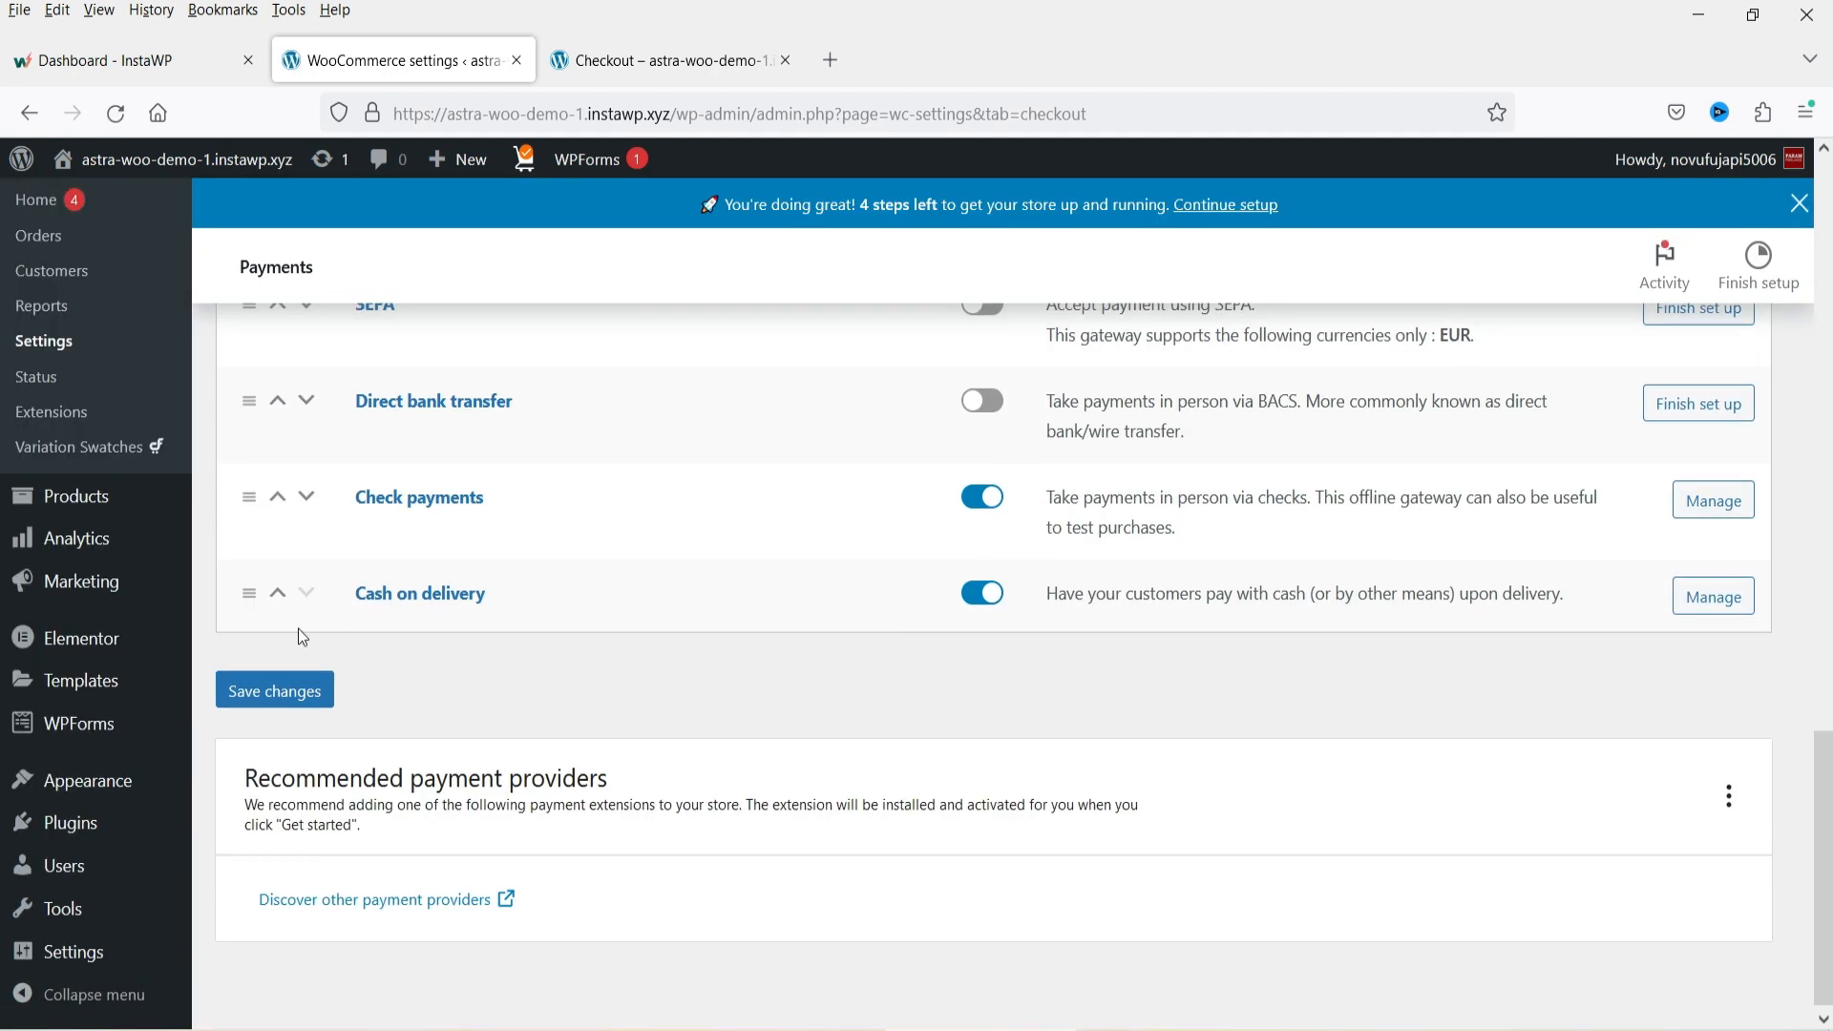
{"action": "left_click", "coordinate": [466, 912]}
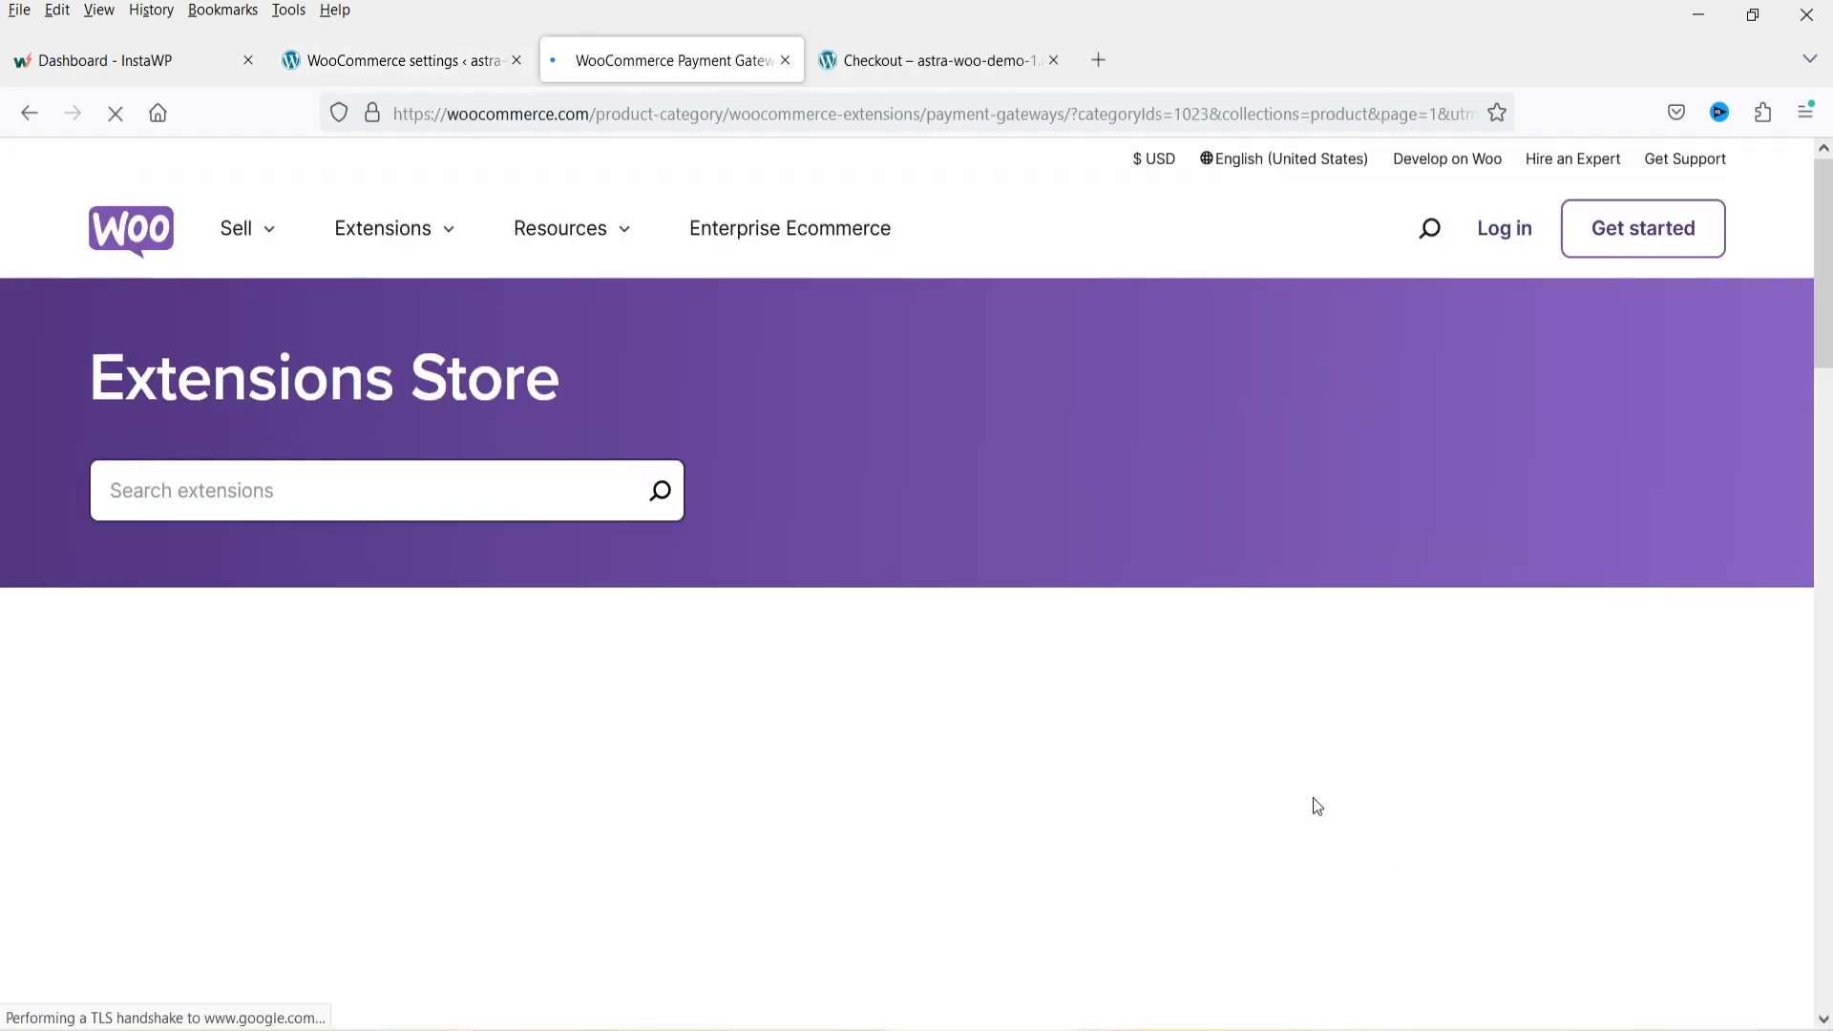
{"action": "scroll", "coordinate": [1477, 585], "scroll_direction": "down", "scroll_amount": 5}
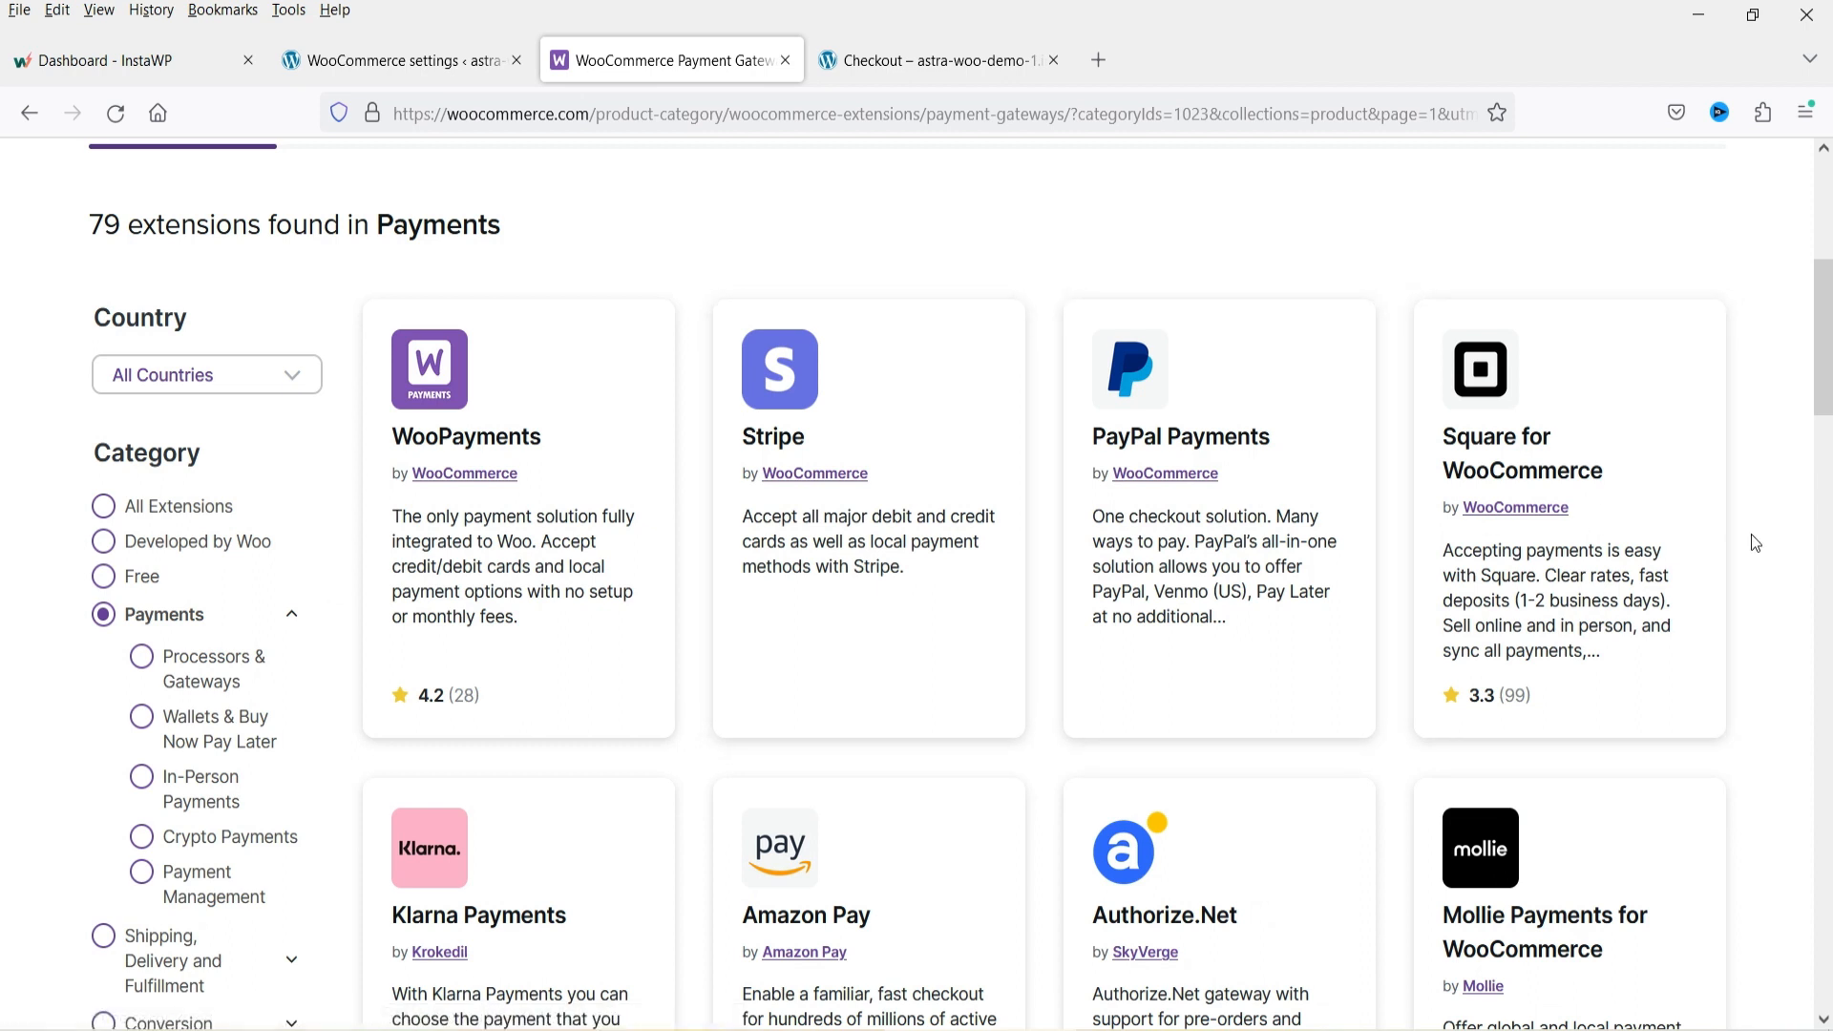
{"action": "scroll", "coordinate": [1746, 534], "scroll_direction": "down", "scroll_amount": 15}
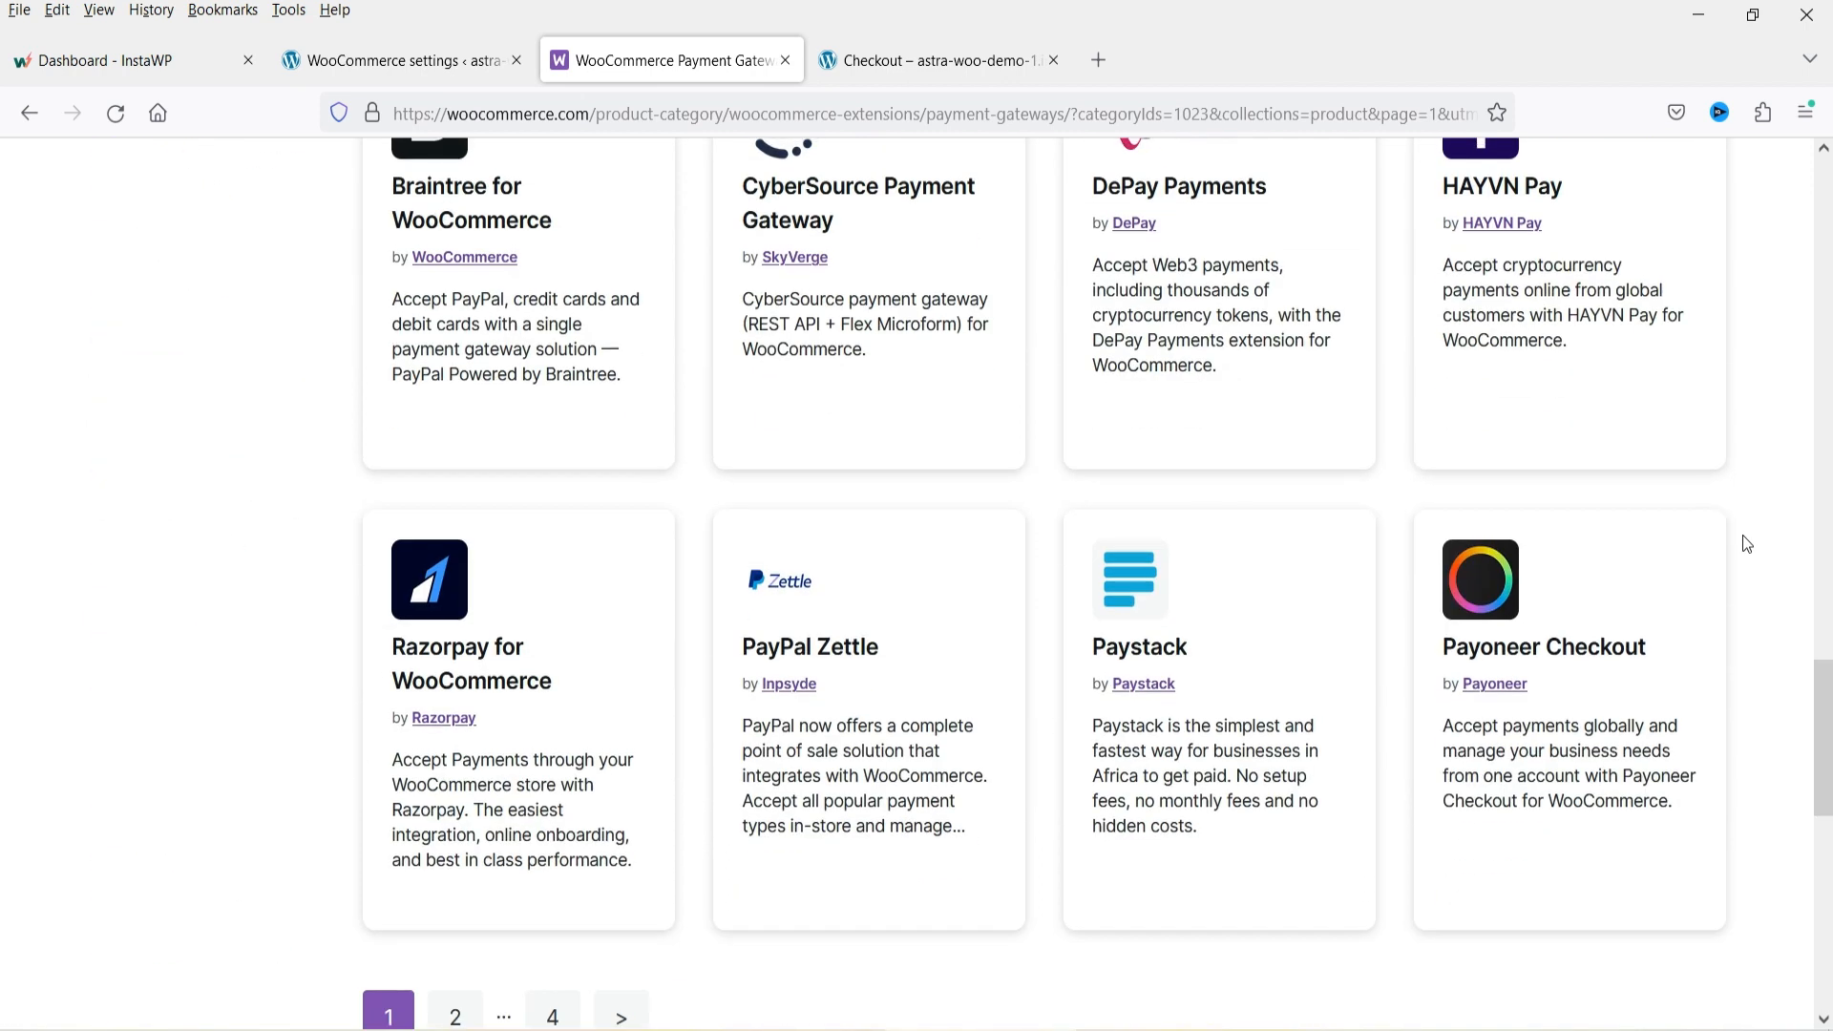
{"action": "scroll", "coordinate": [1743, 535], "scroll_direction": "up", "scroll_amount": 14}
{"action": "scroll", "coordinate": [1743, 535], "scroll_direction": "up", "scroll_amount": 6}
{"action": "scroll", "coordinate": [1126, 520], "scroll_direction": "down", "scroll_amount": 3}
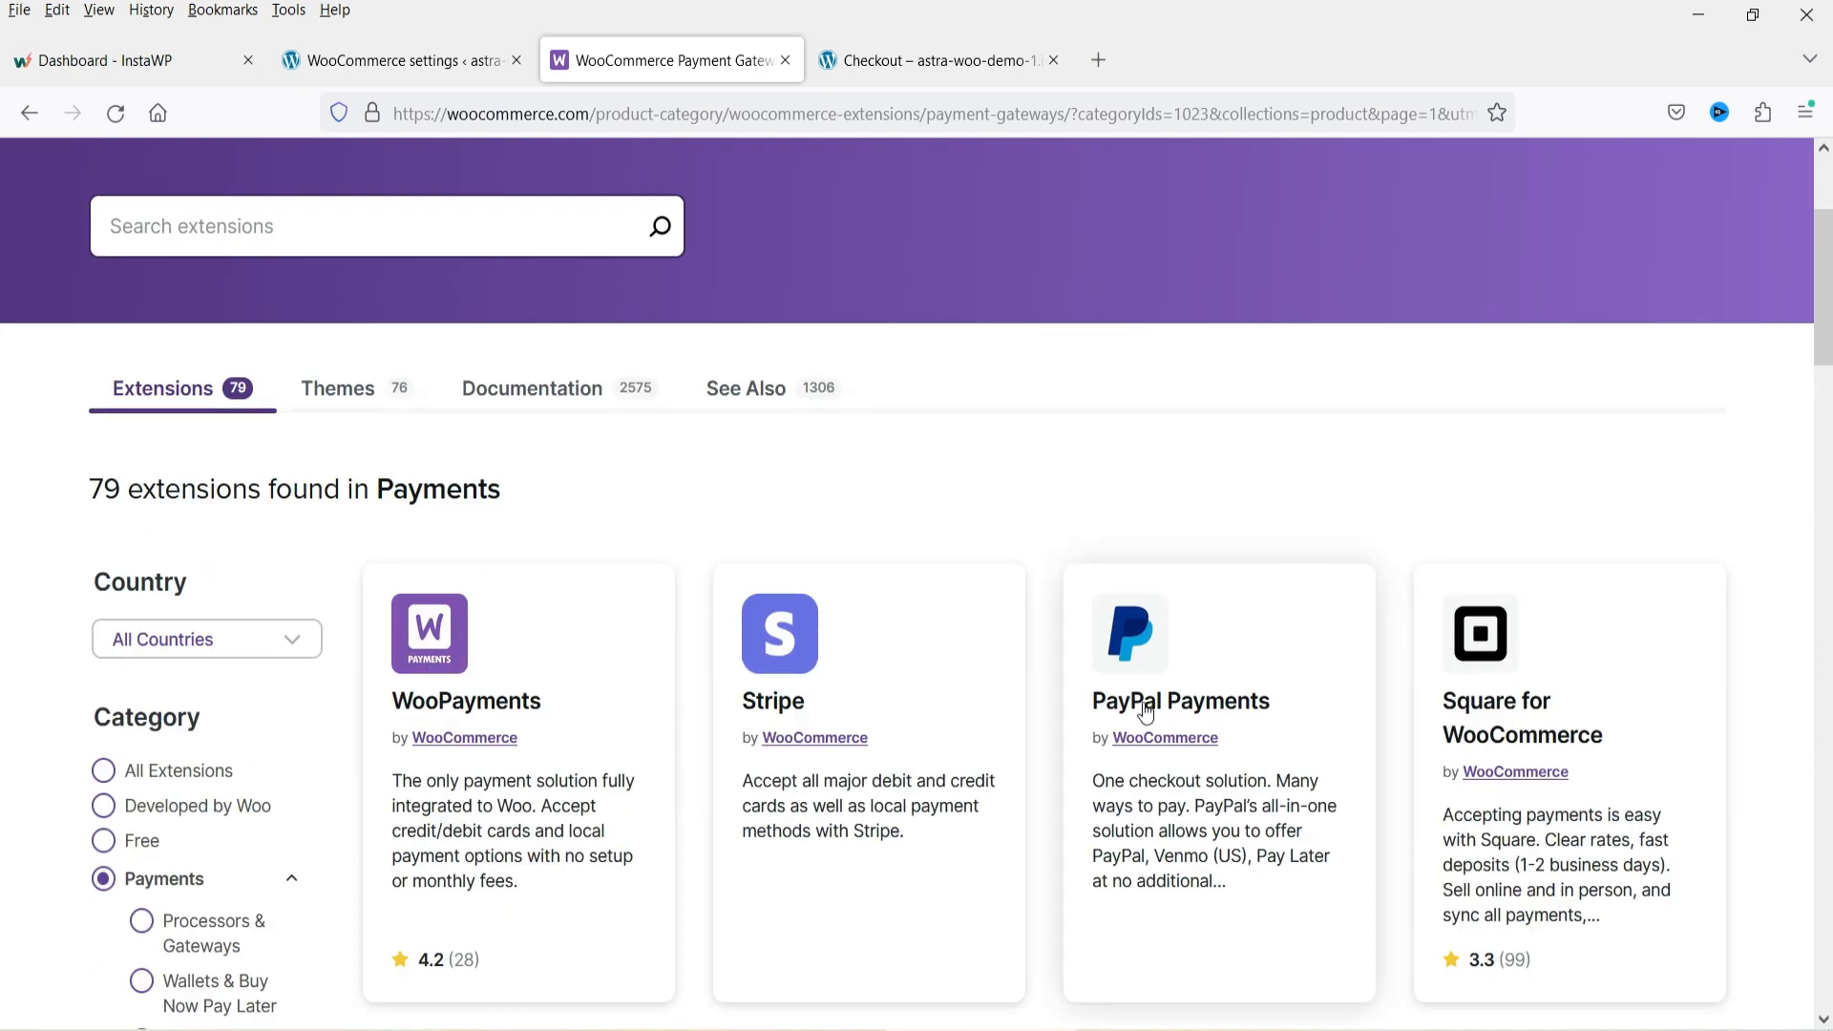
{"action": "left_click", "coordinate": [363, 60]}
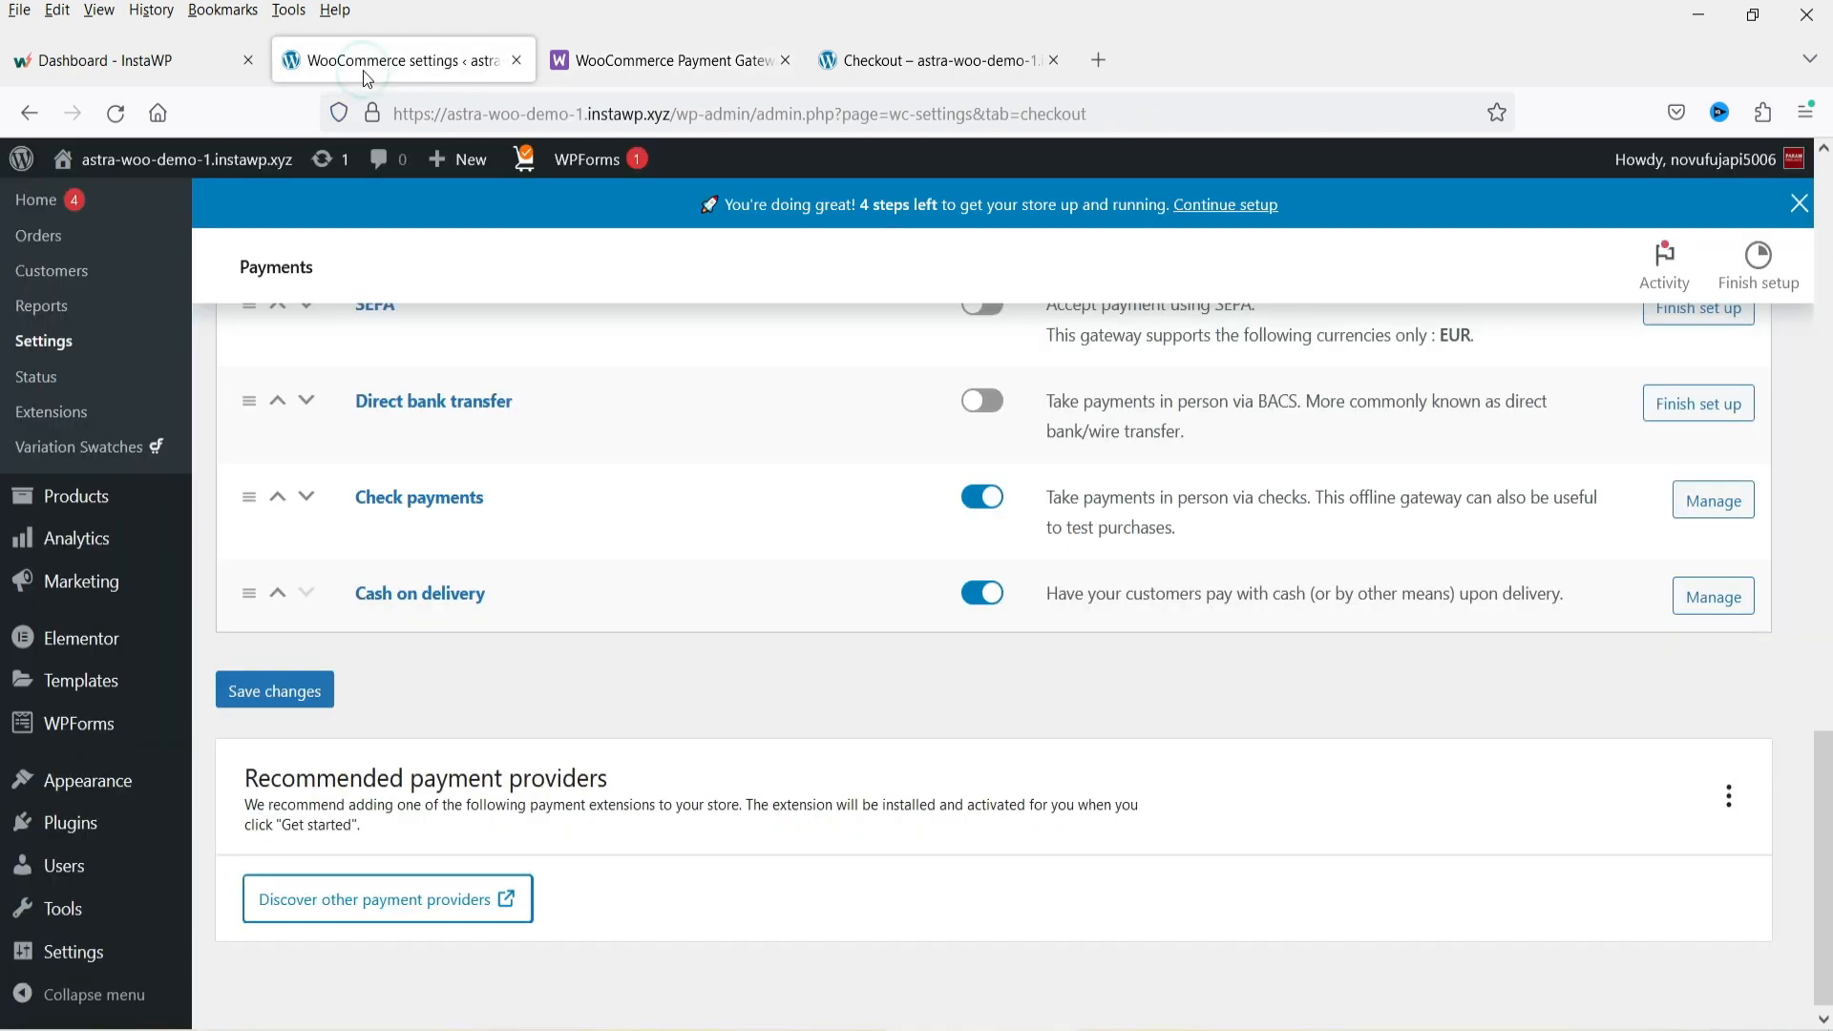
Search the plugin directory for paypal, then install and activate WooCommerce PayPal Payments.
{"action": "scroll", "coordinate": [907, 652], "scroll_direction": "up", "scroll_amount": 2}
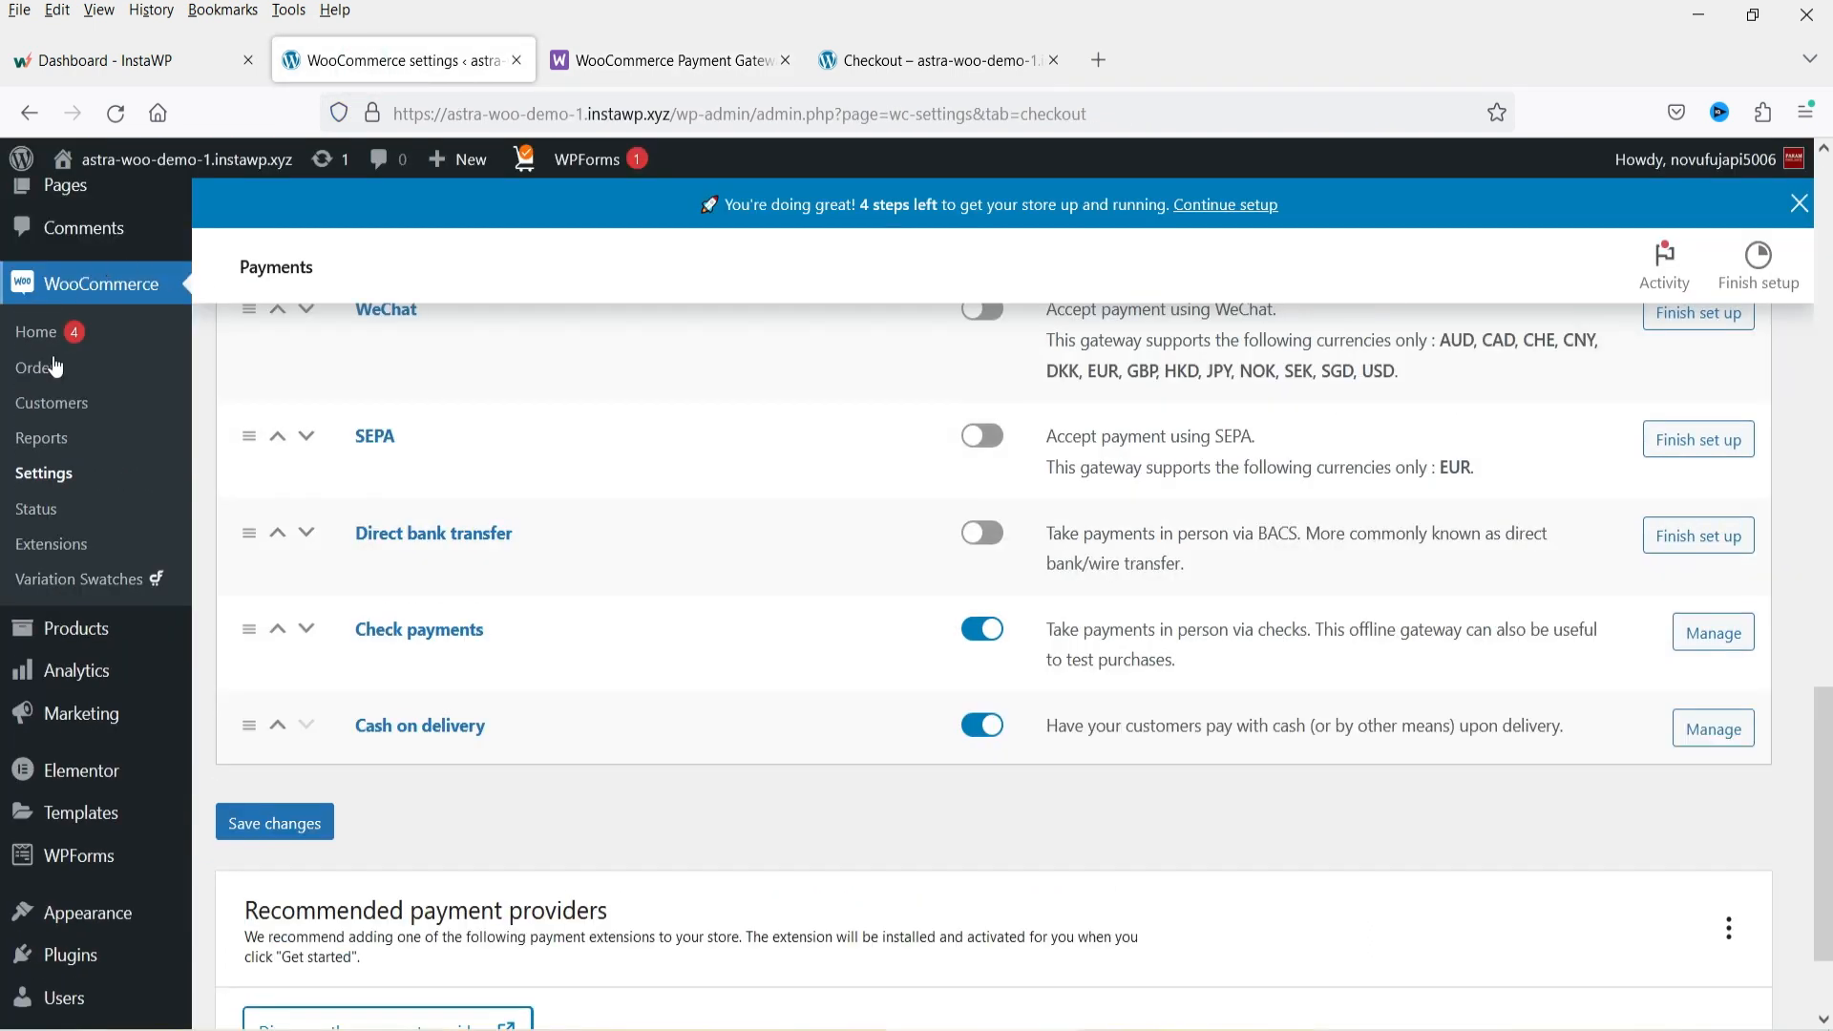
{"action": "scroll", "coordinate": [94, 827], "scroll_direction": "down", "scroll_amount": 3}
{"action": "mouse_move", "coordinate": [73, 818]}
{"action": "left_click", "coordinate": [229, 857]}
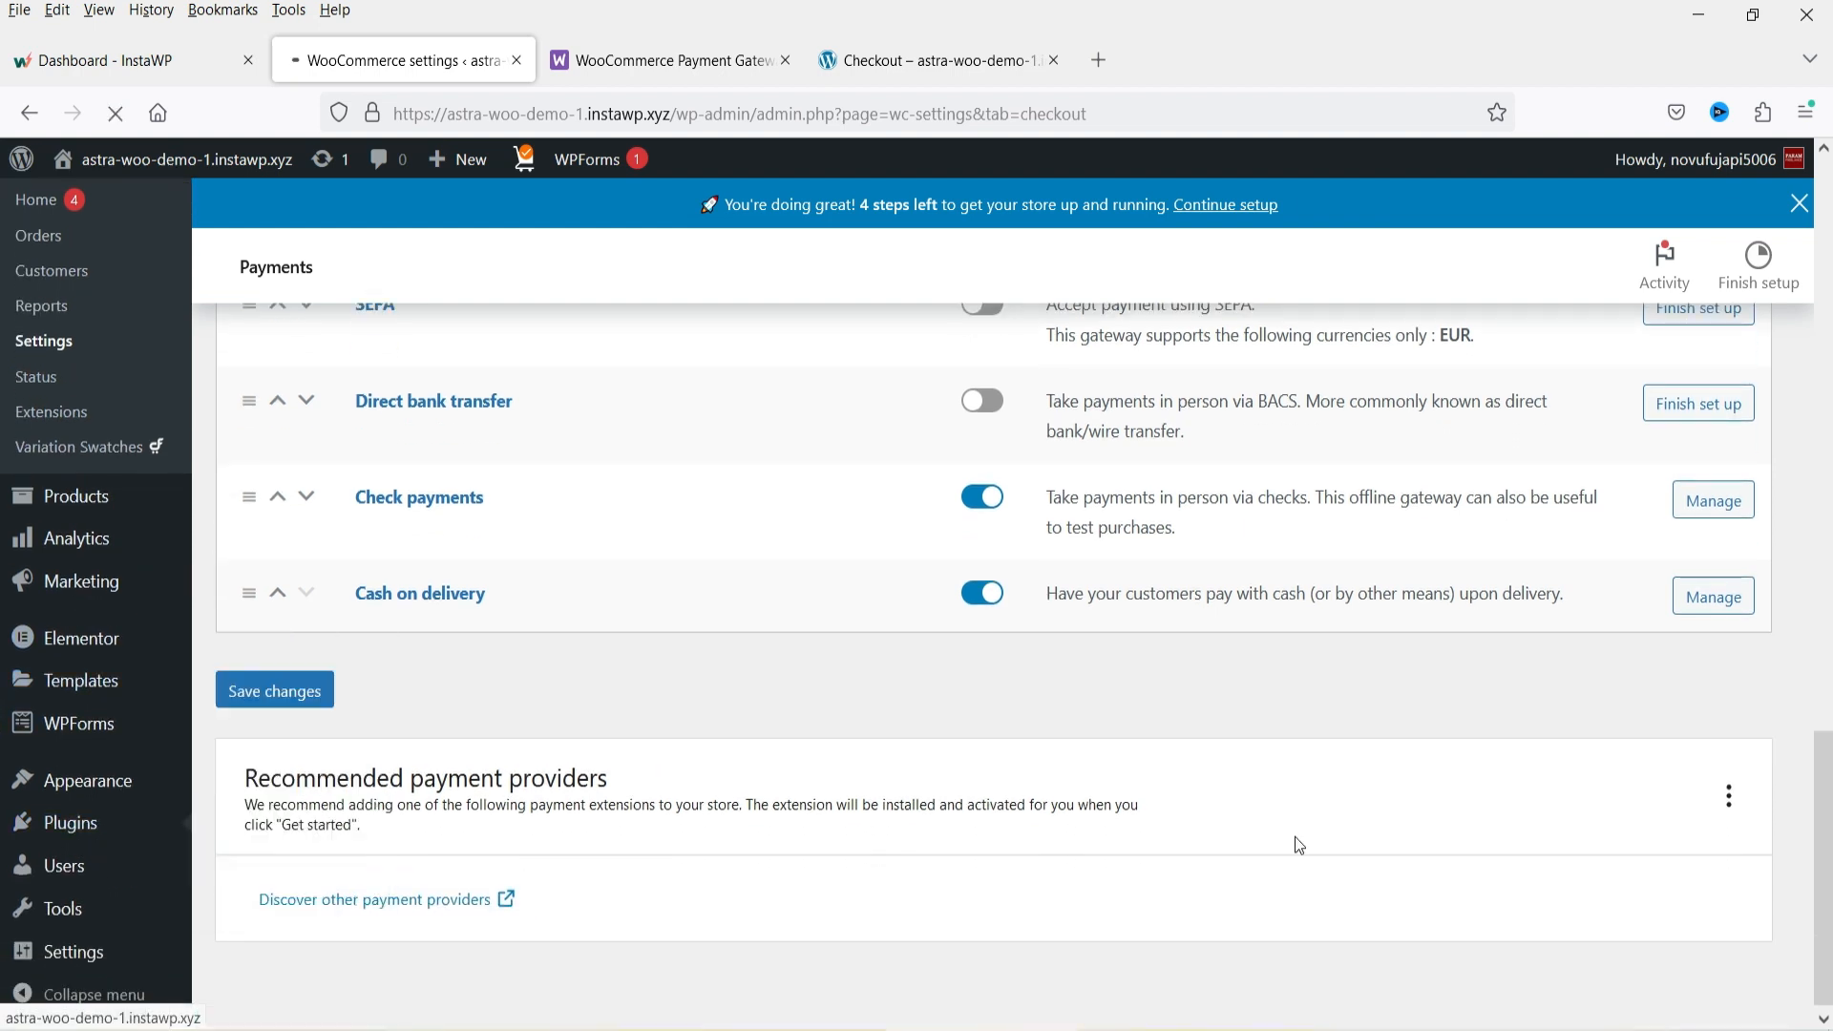
{"action": "left_click", "coordinate": [1580, 525]}
{"action": "type", "text": "payapl"}
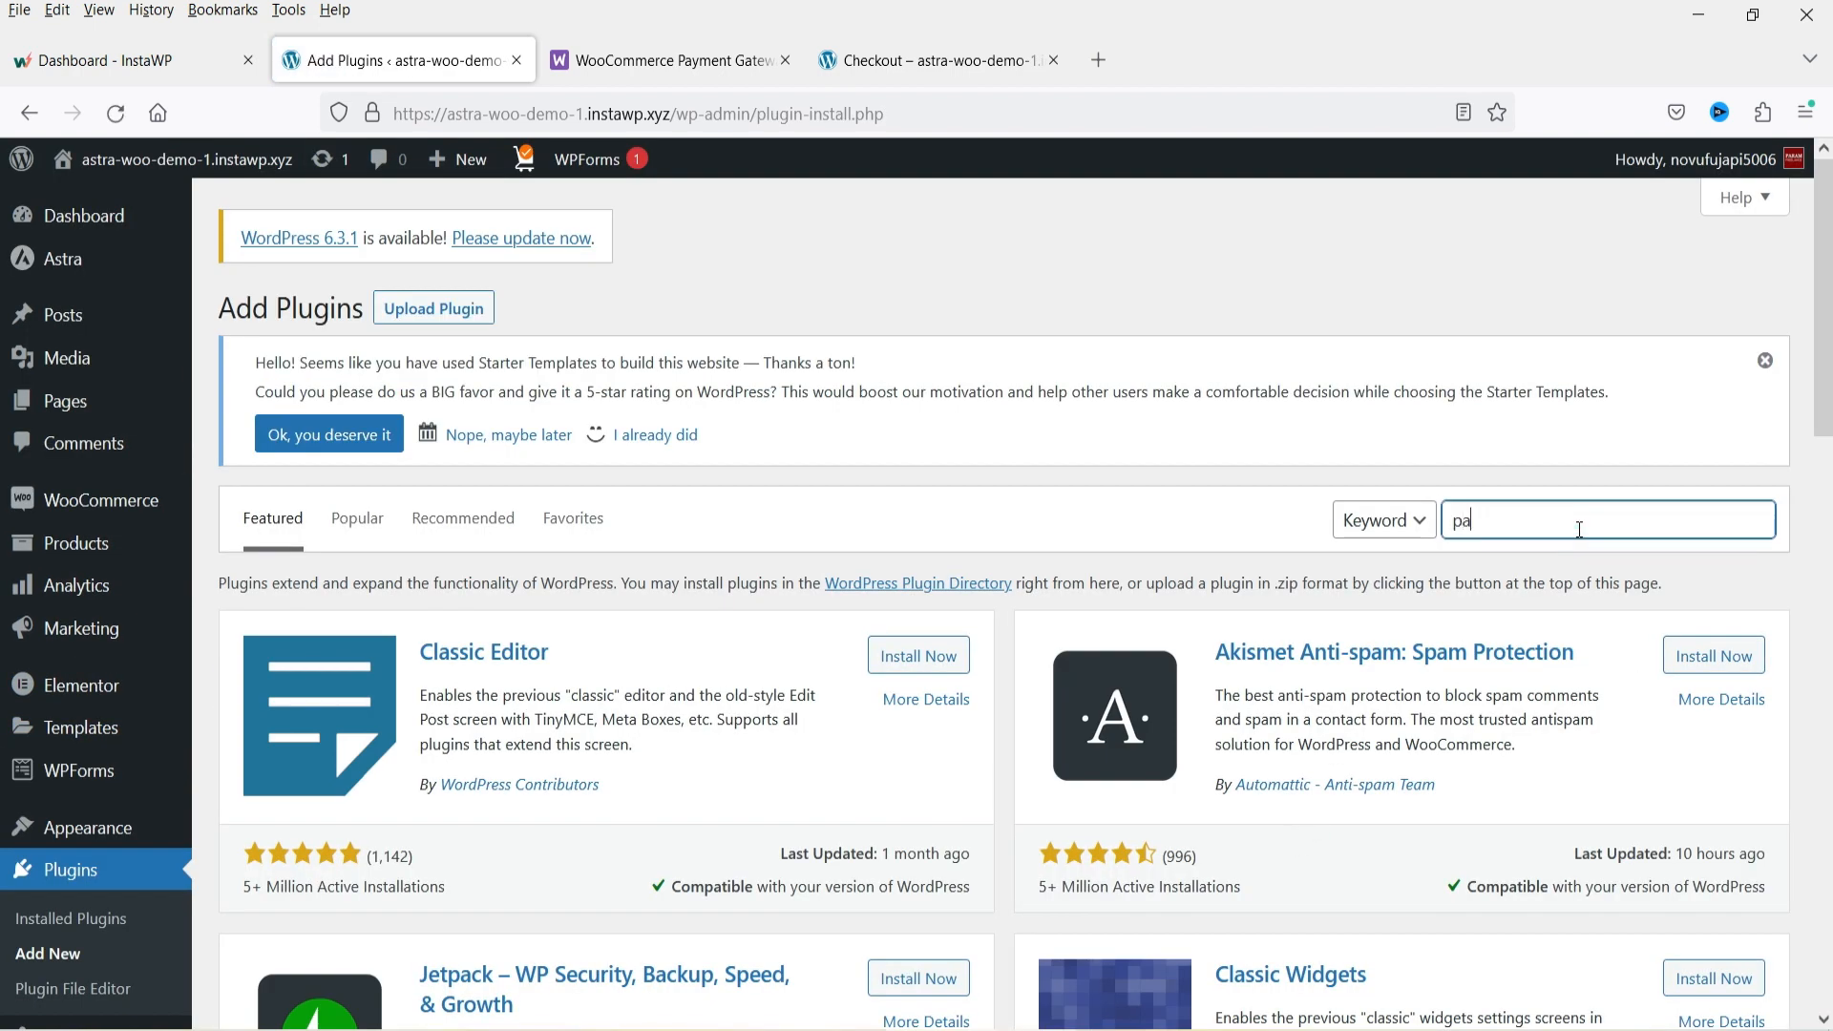
{"action": "key", "text": "BackSpace"}
{"action": "key", "text": "BackSpace"}
{"action": "key", "text": "BackSpace"}
{"action": "type", "text": "pal"}
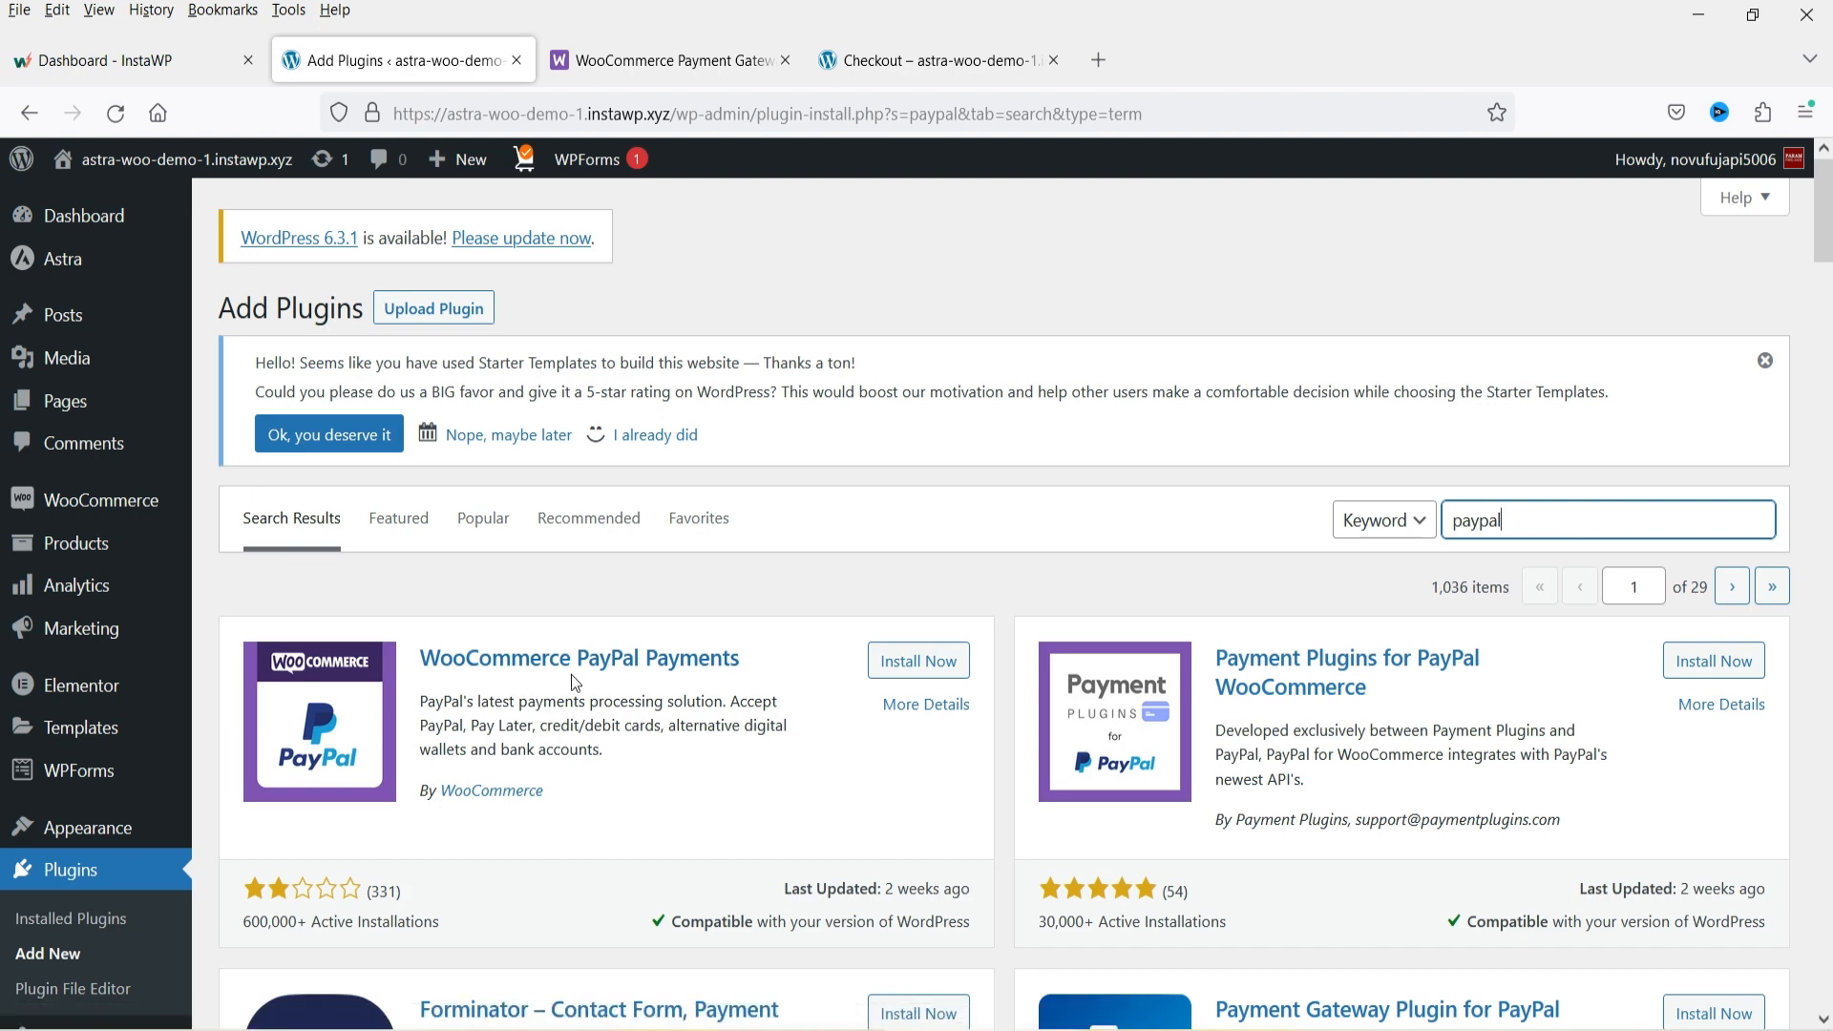
{"action": "left_click", "coordinate": [932, 667]}
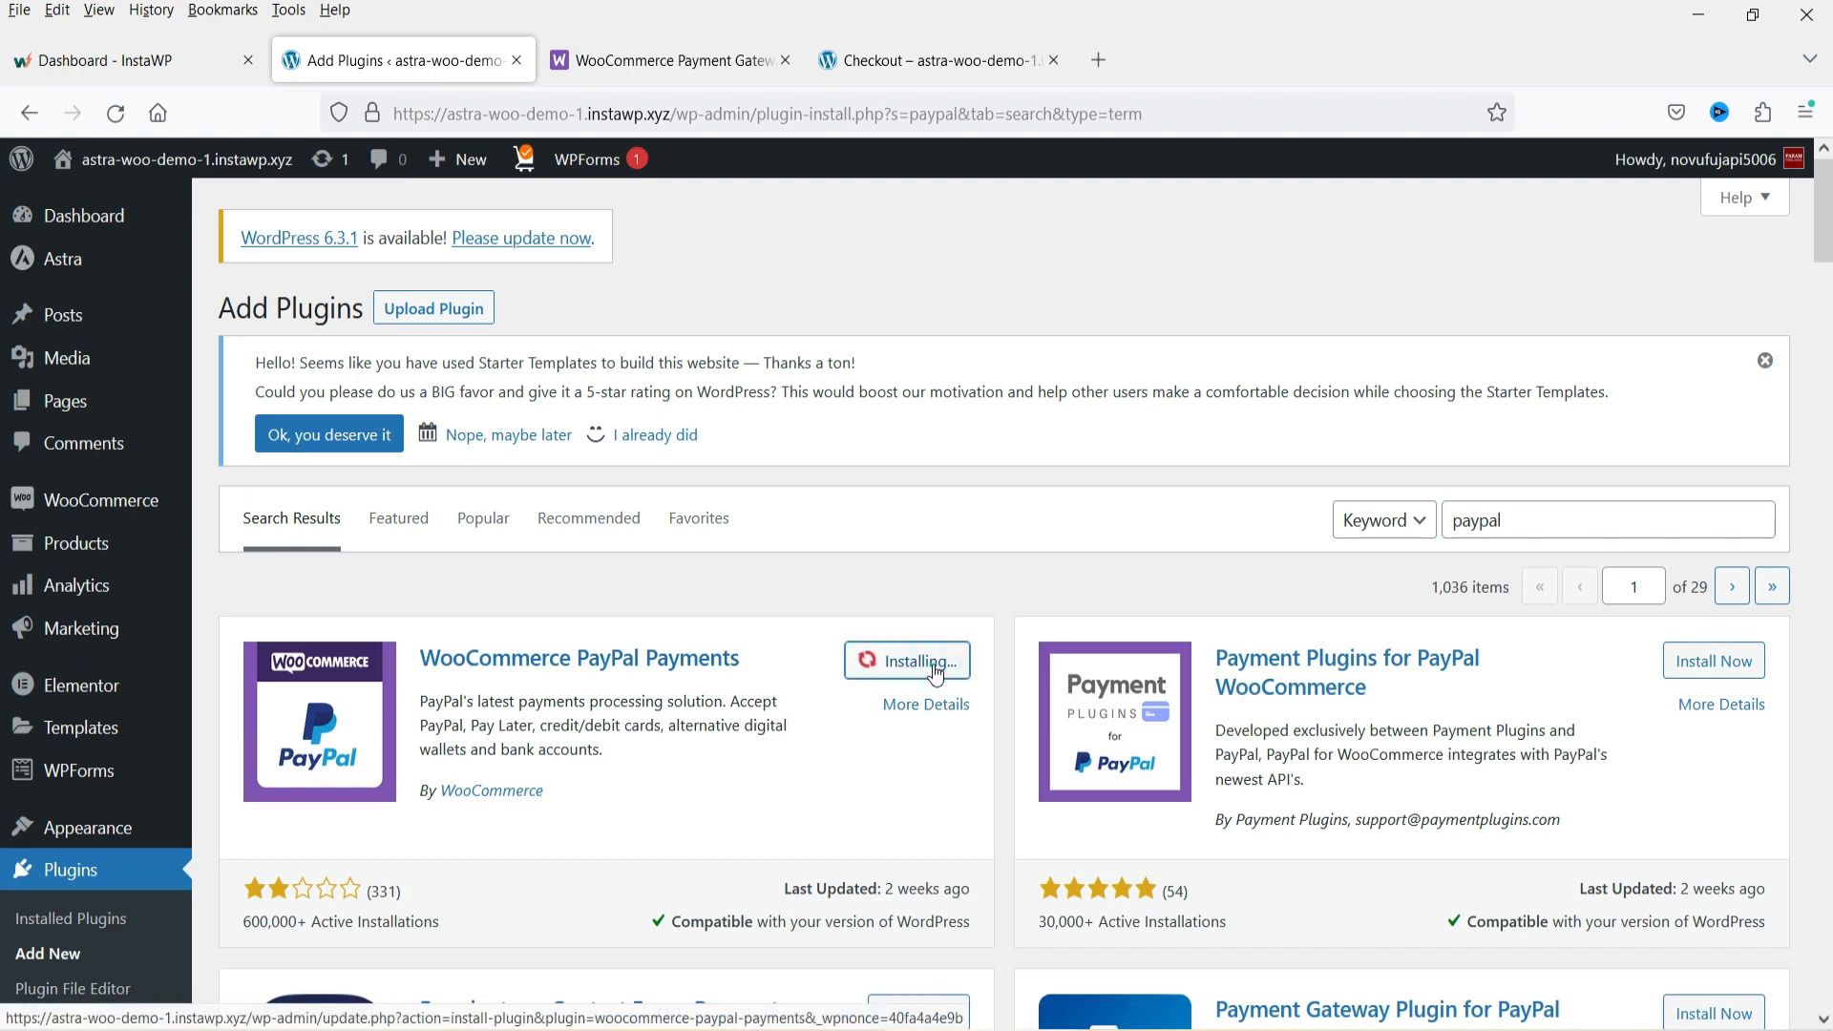
{"action": "left_click", "coordinate": [929, 662]}
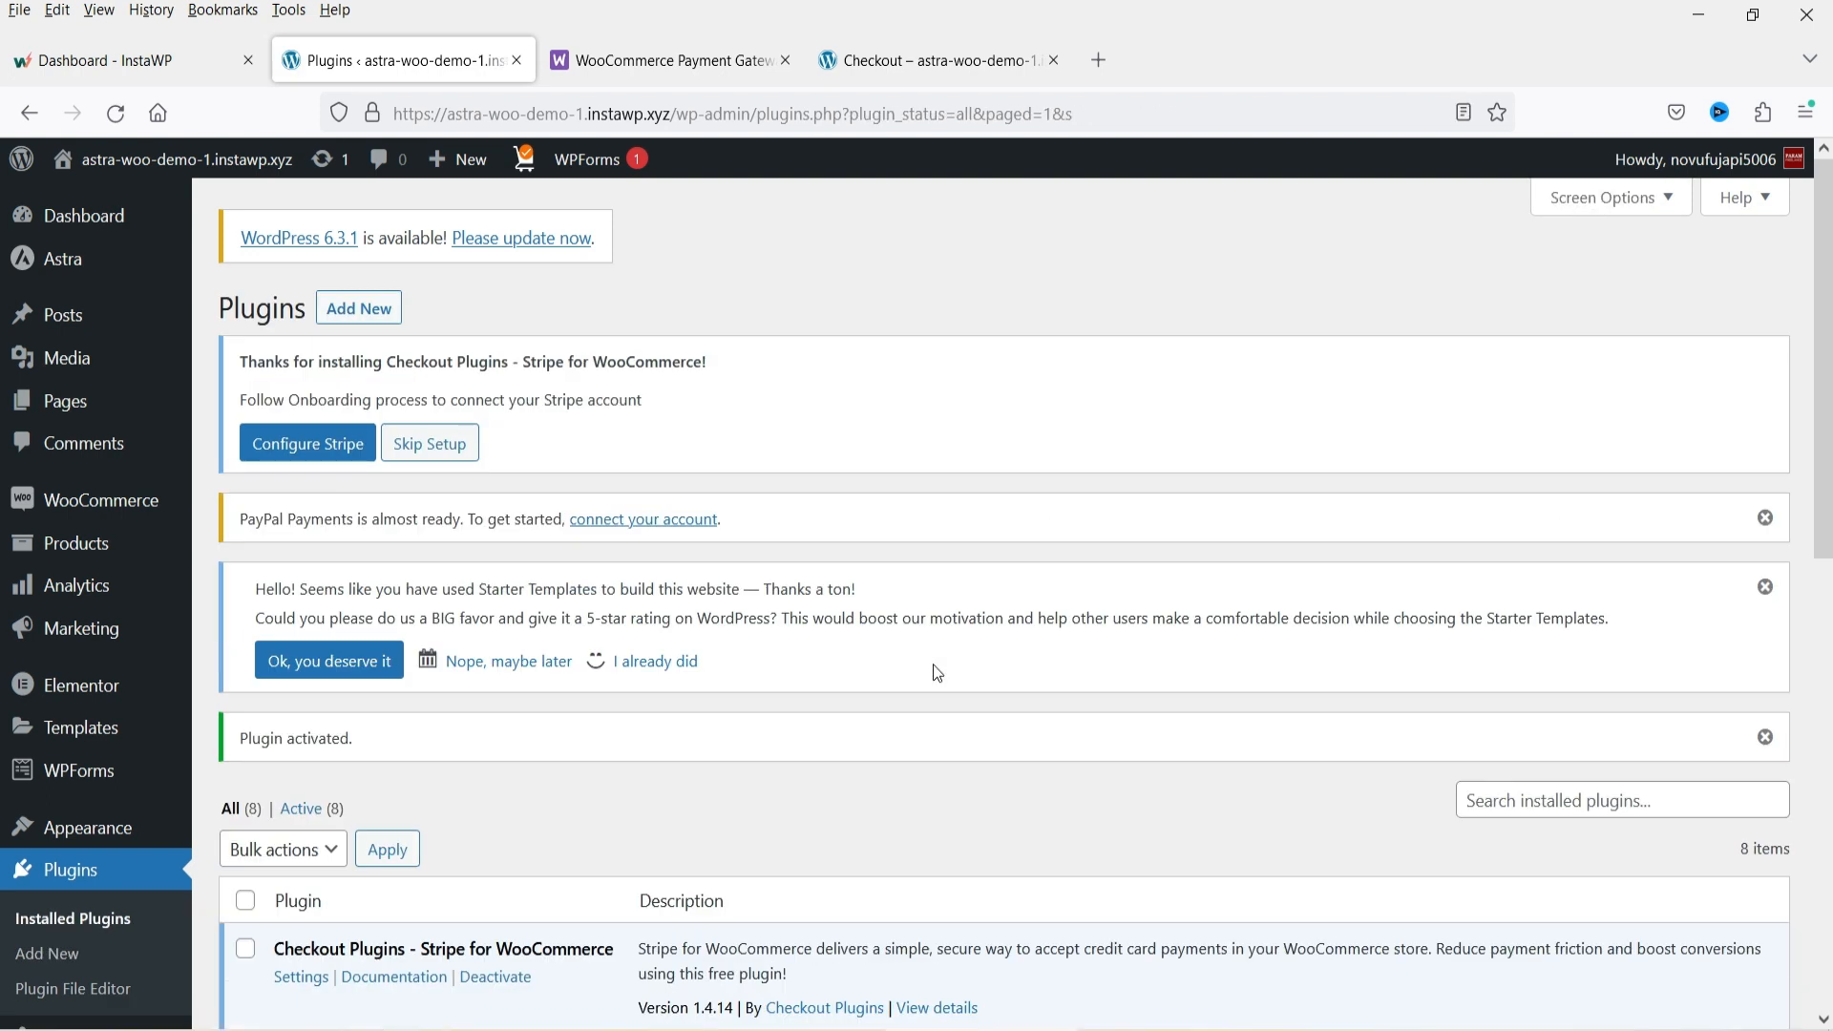
Return to the WooCommerce Payments settings and open the PayPal gateway's account setup.
{"action": "mouse_move", "coordinate": [86, 501]}
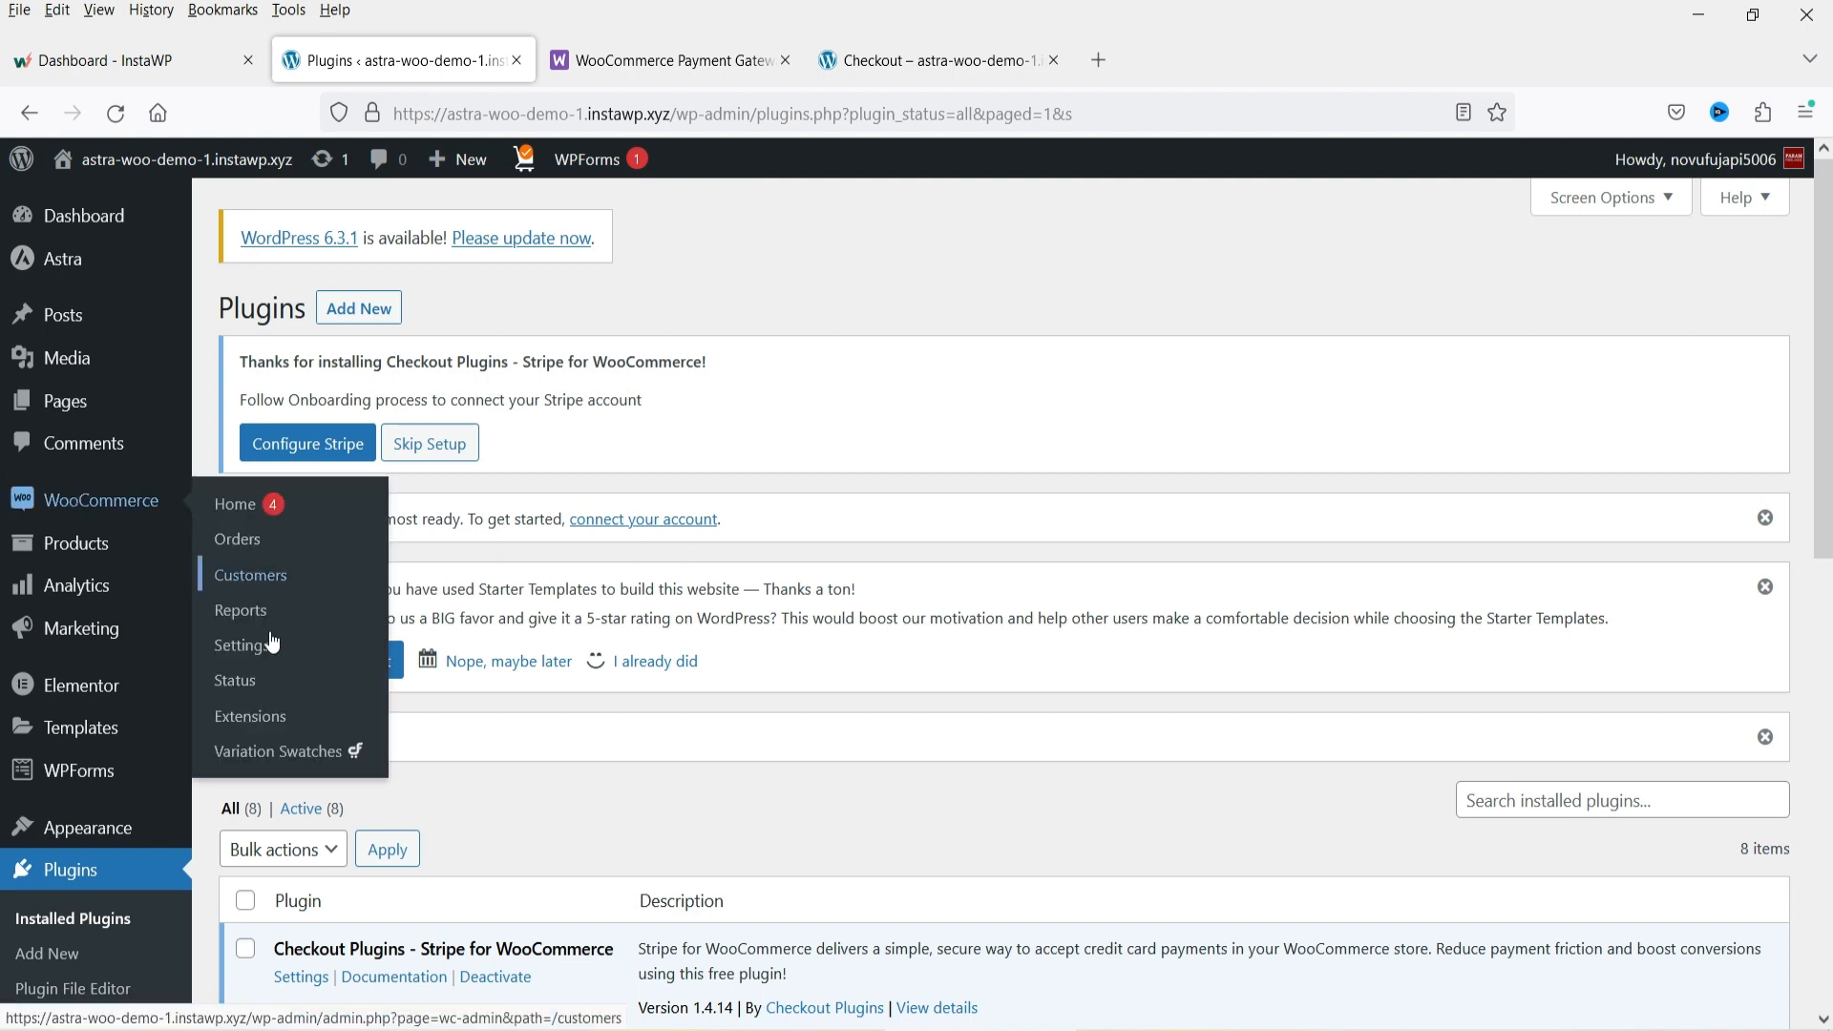
{"action": "left_click", "coordinate": [237, 654]}
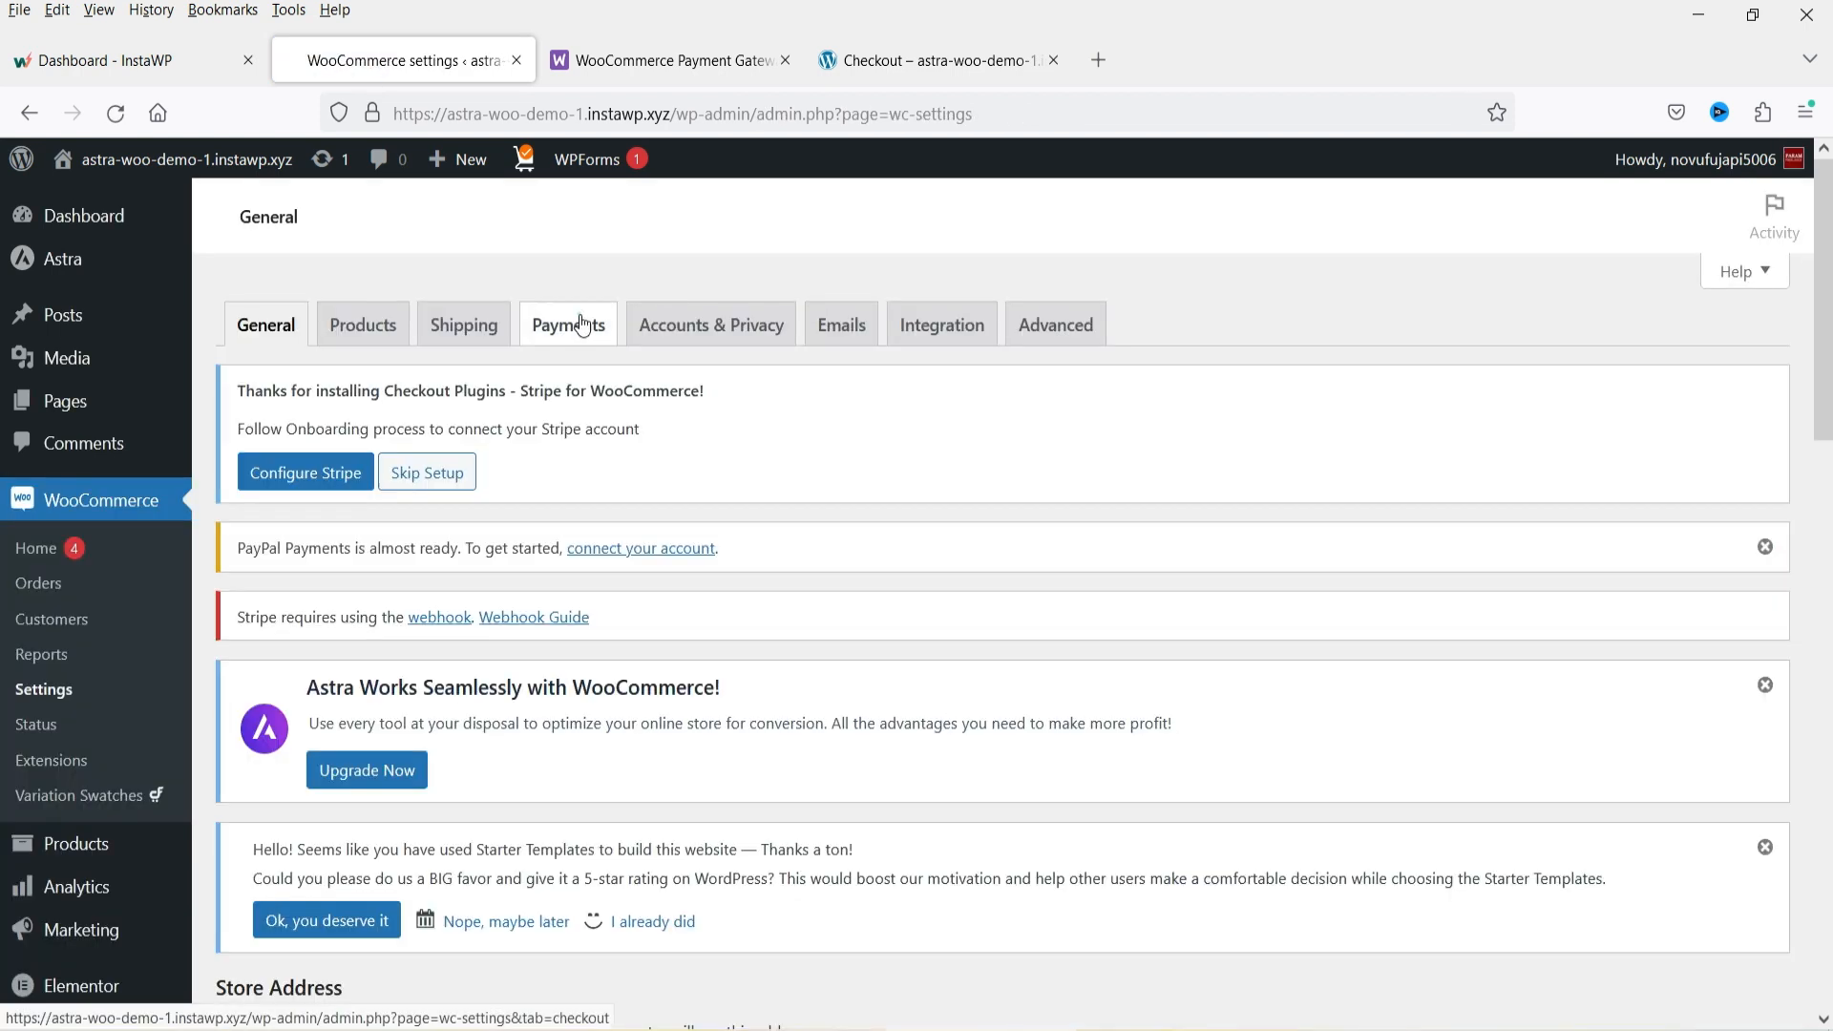
{"action": "left_click", "coordinate": [583, 324]}
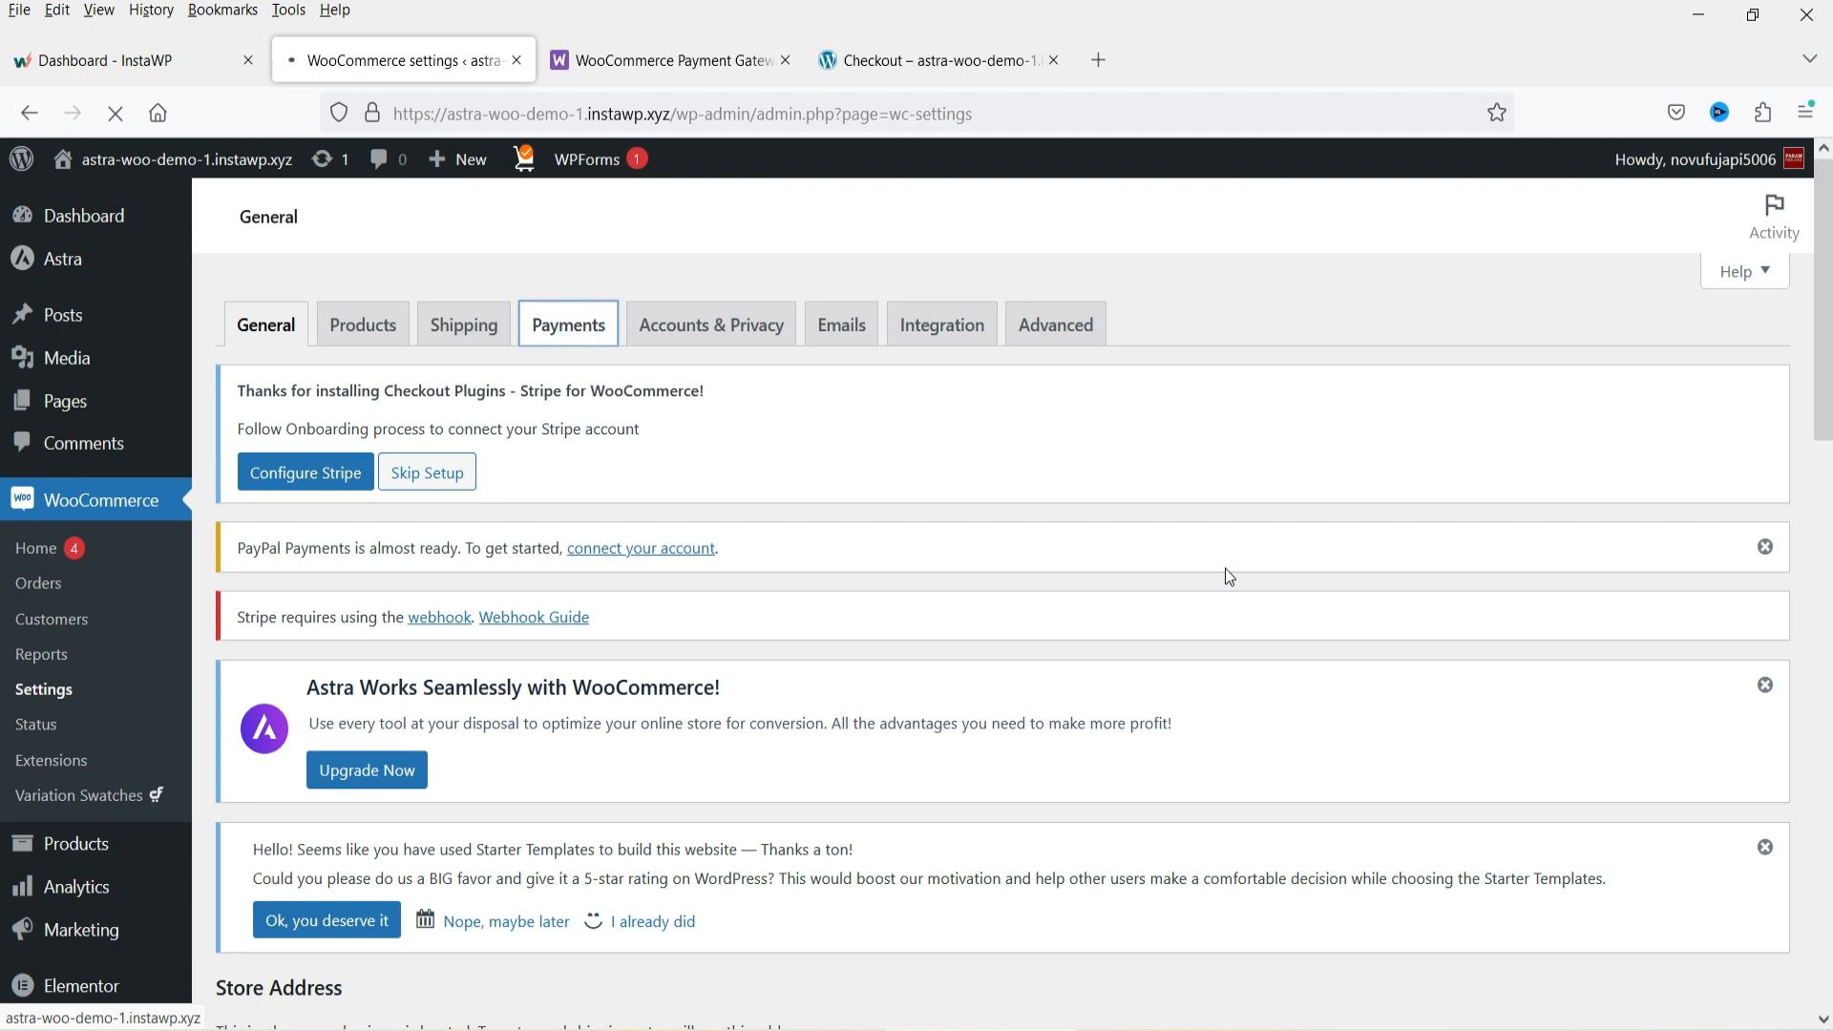
{"action": "scroll", "coordinate": [1206, 567], "scroll_direction": "down", "scroll_amount": 15}
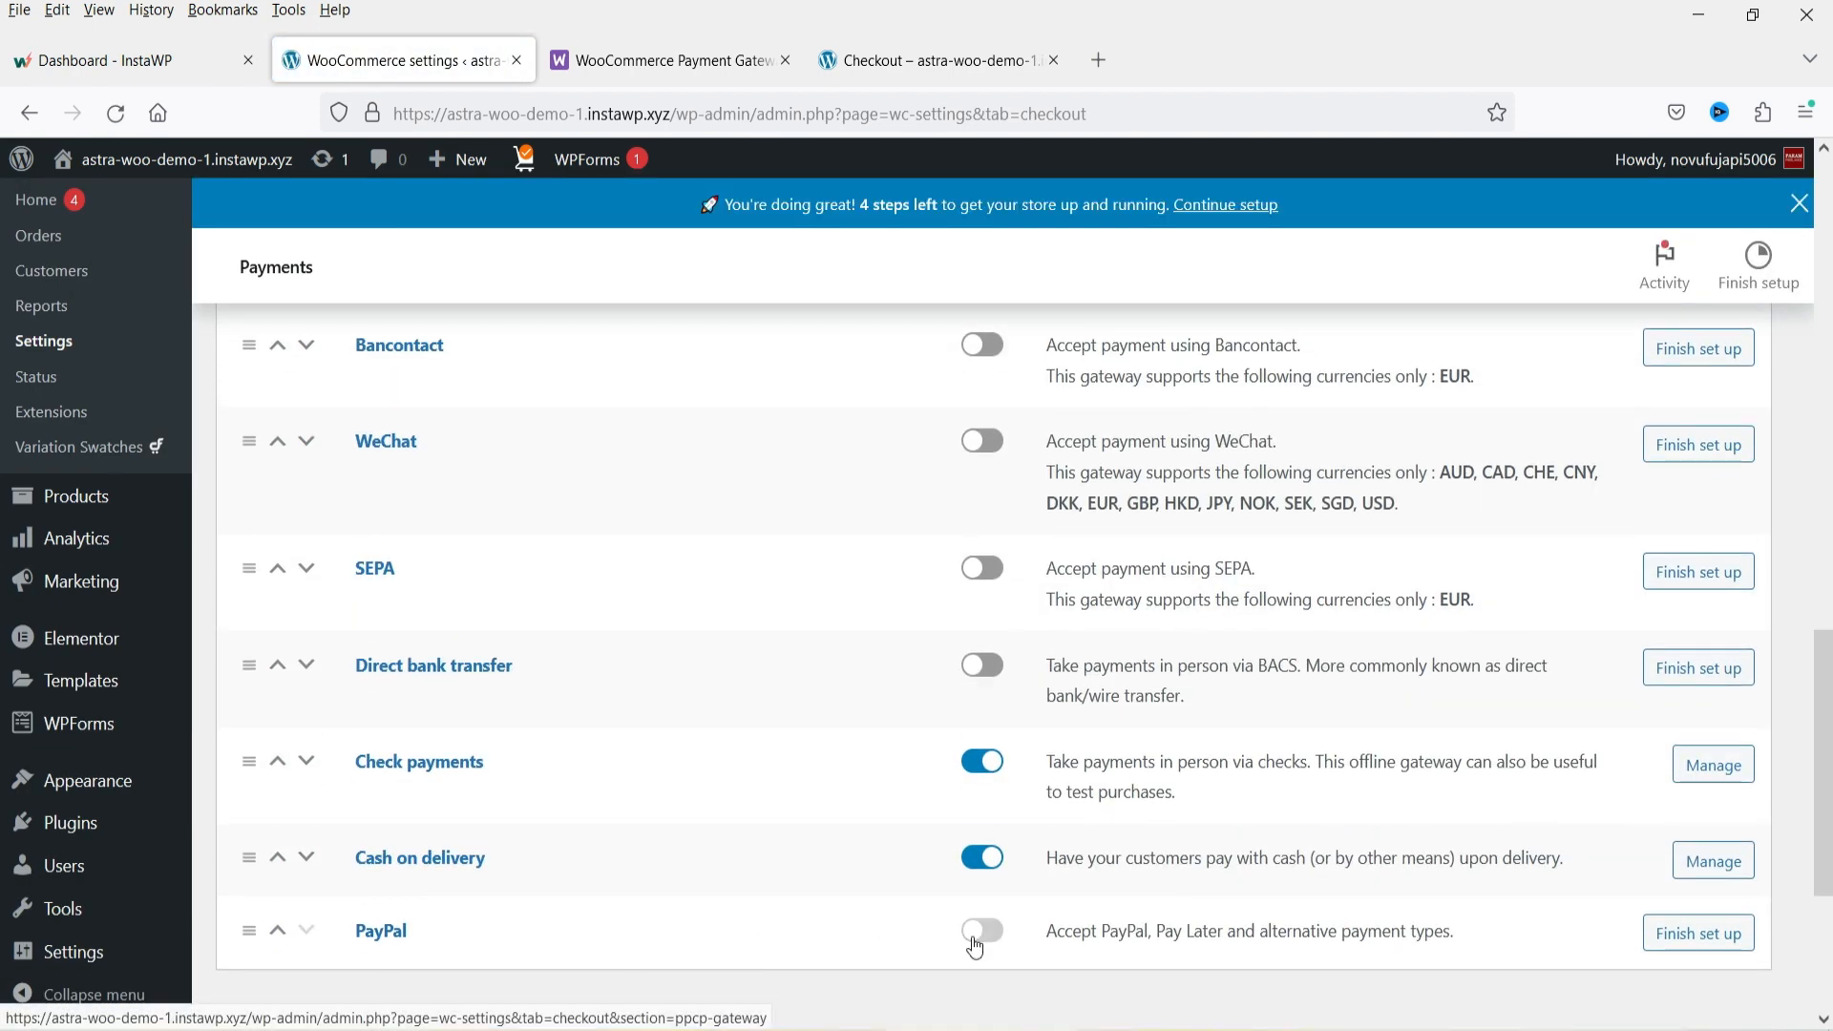
{"action": "left_click", "coordinate": [977, 931]}
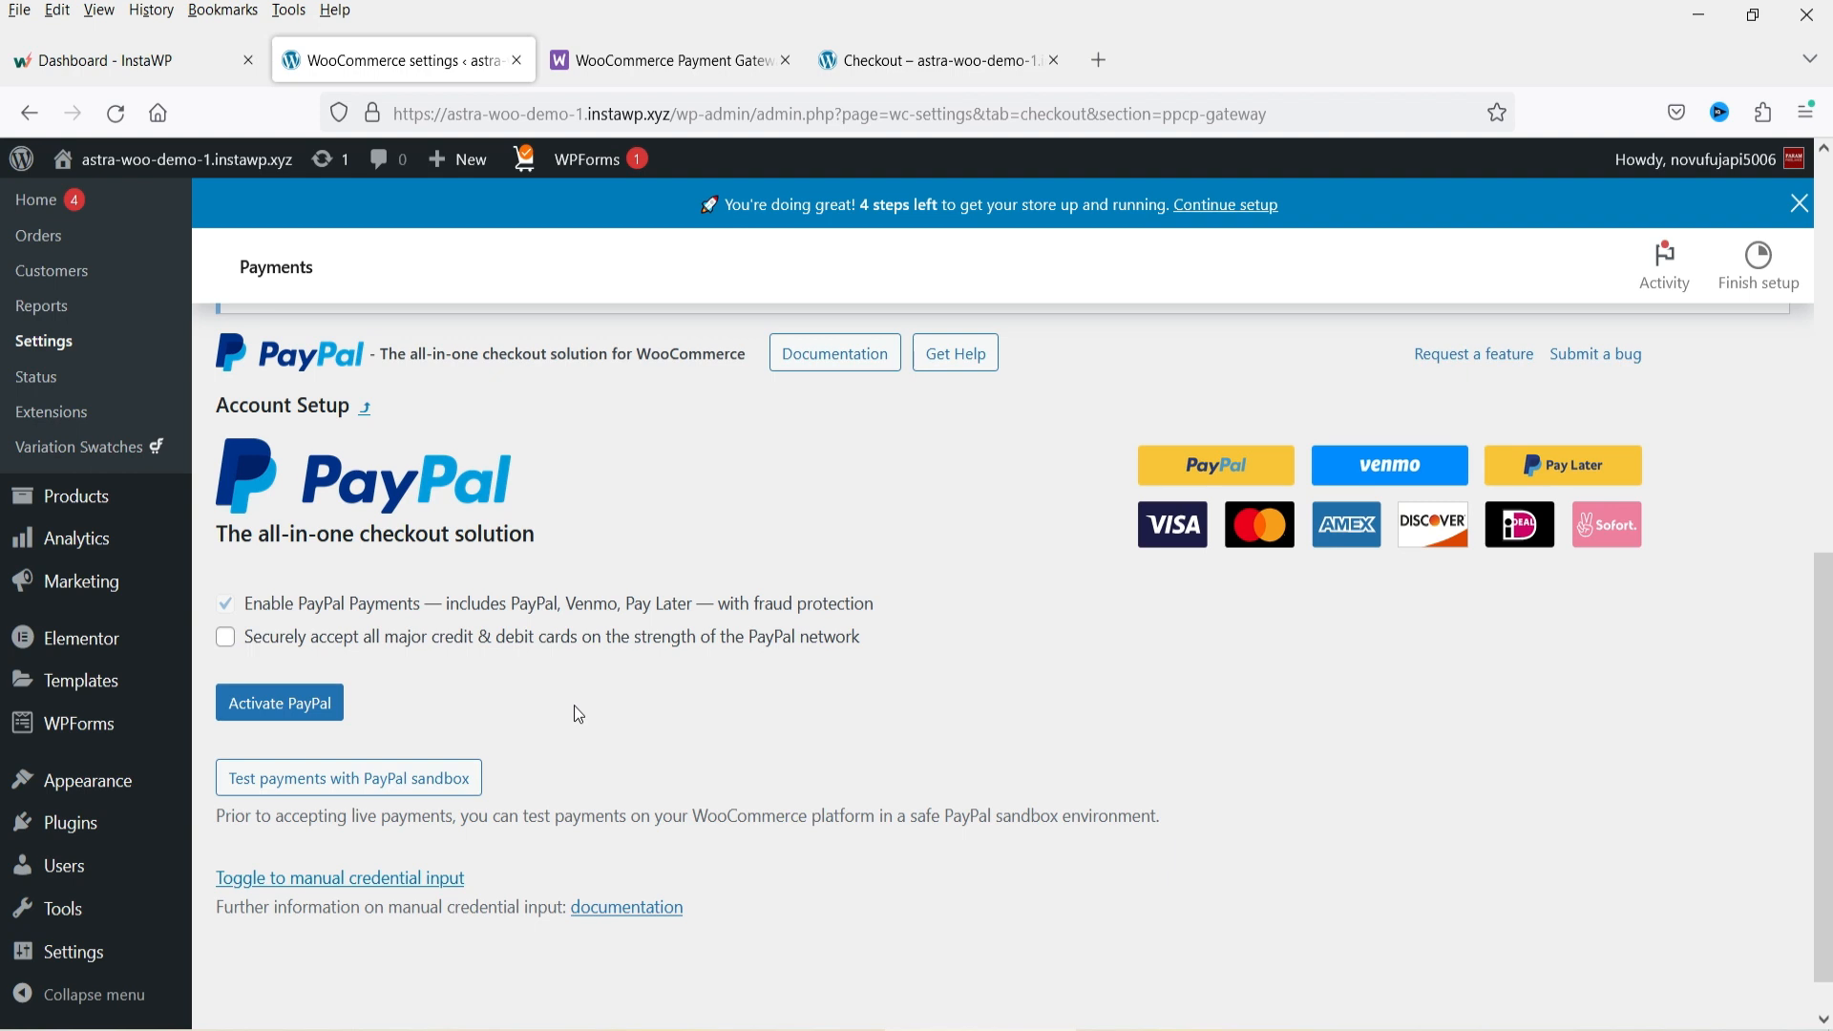
Reload the storefront checkout page and review its payment options, selecting Cash on delivery.
{"action": "scroll", "coordinate": [577, 706], "scroll_direction": "up", "scroll_amount": 5}
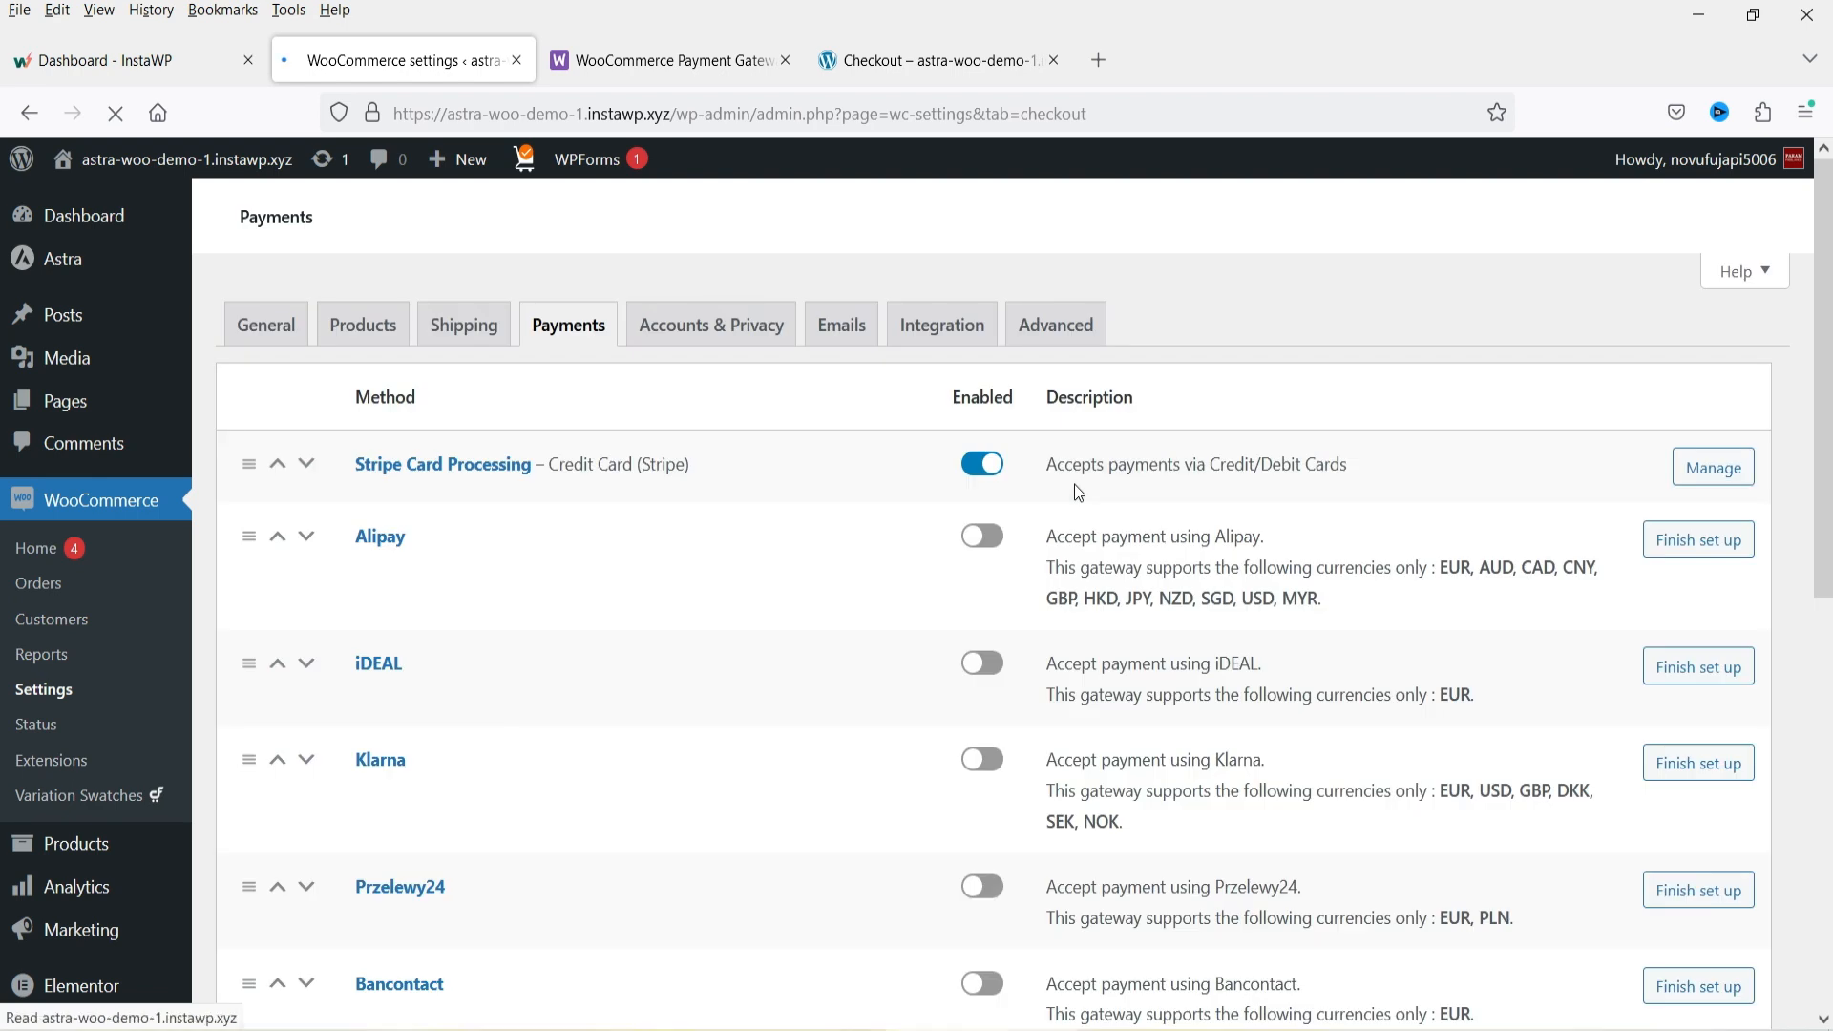
{"action": "left_click", "coordinate": [930, 61]}
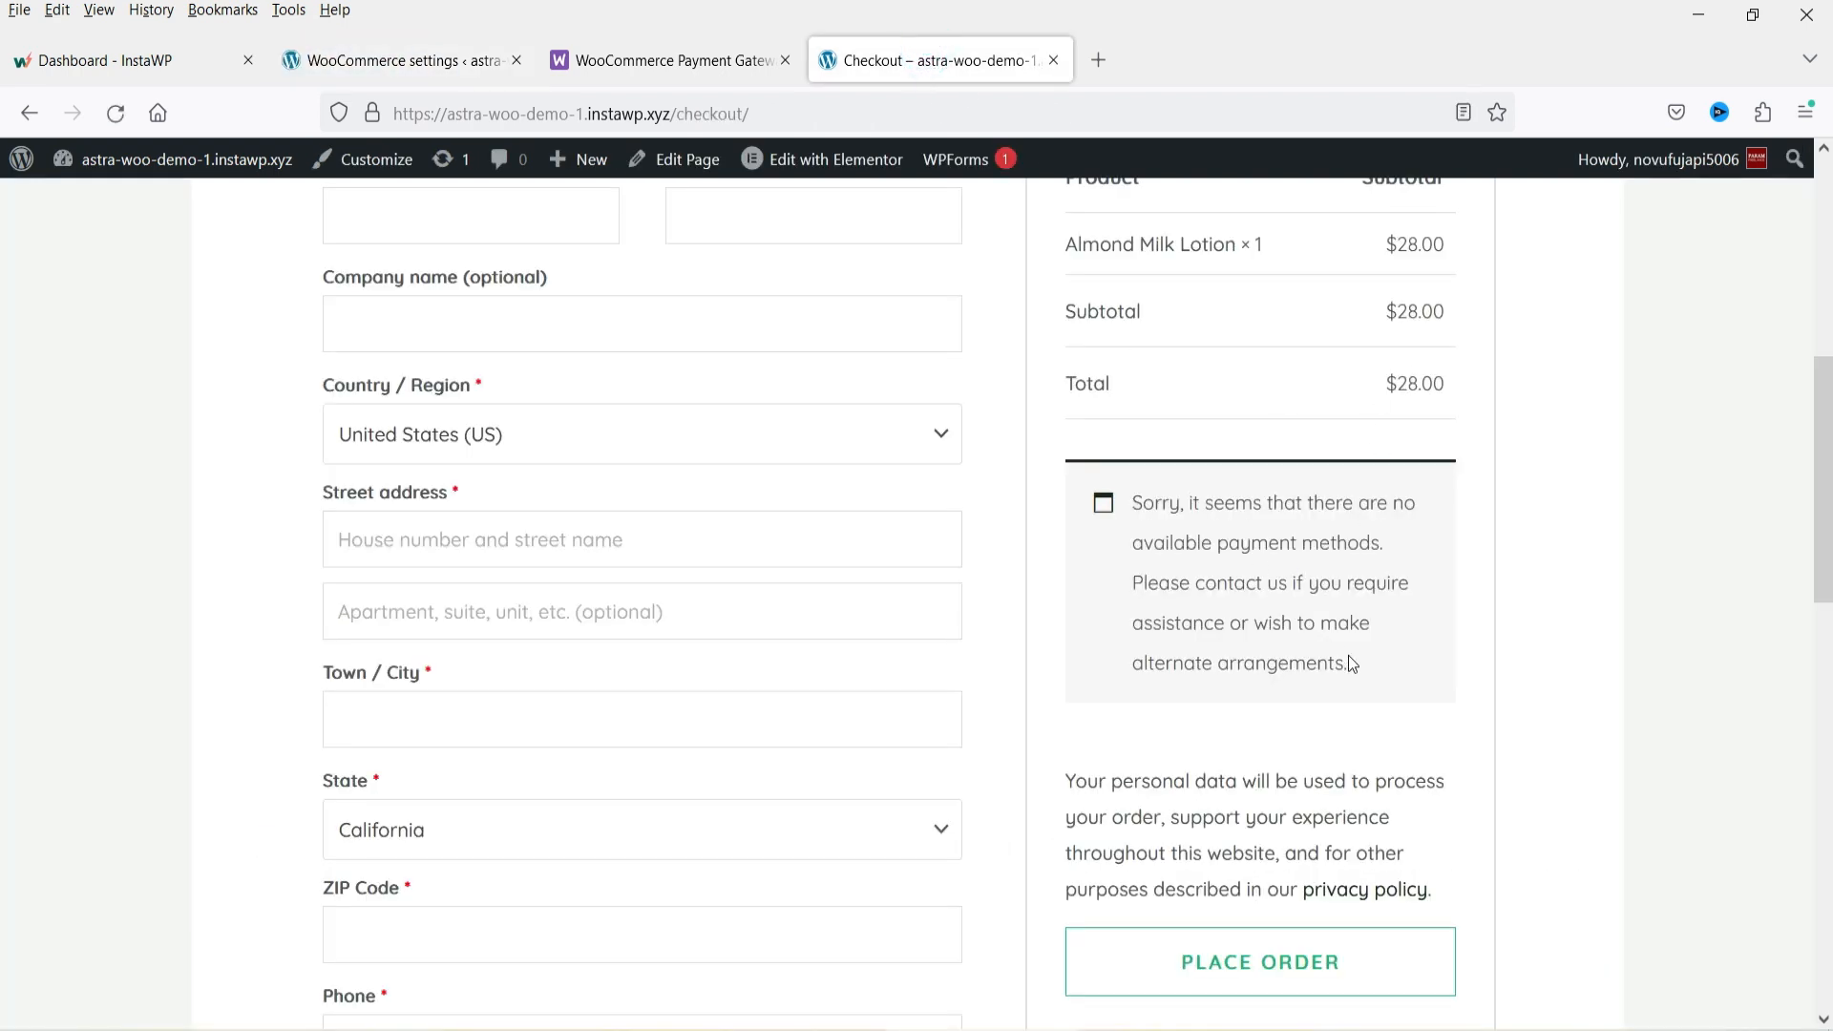
{"action": "left_click", "coordinate": [115, 112]}
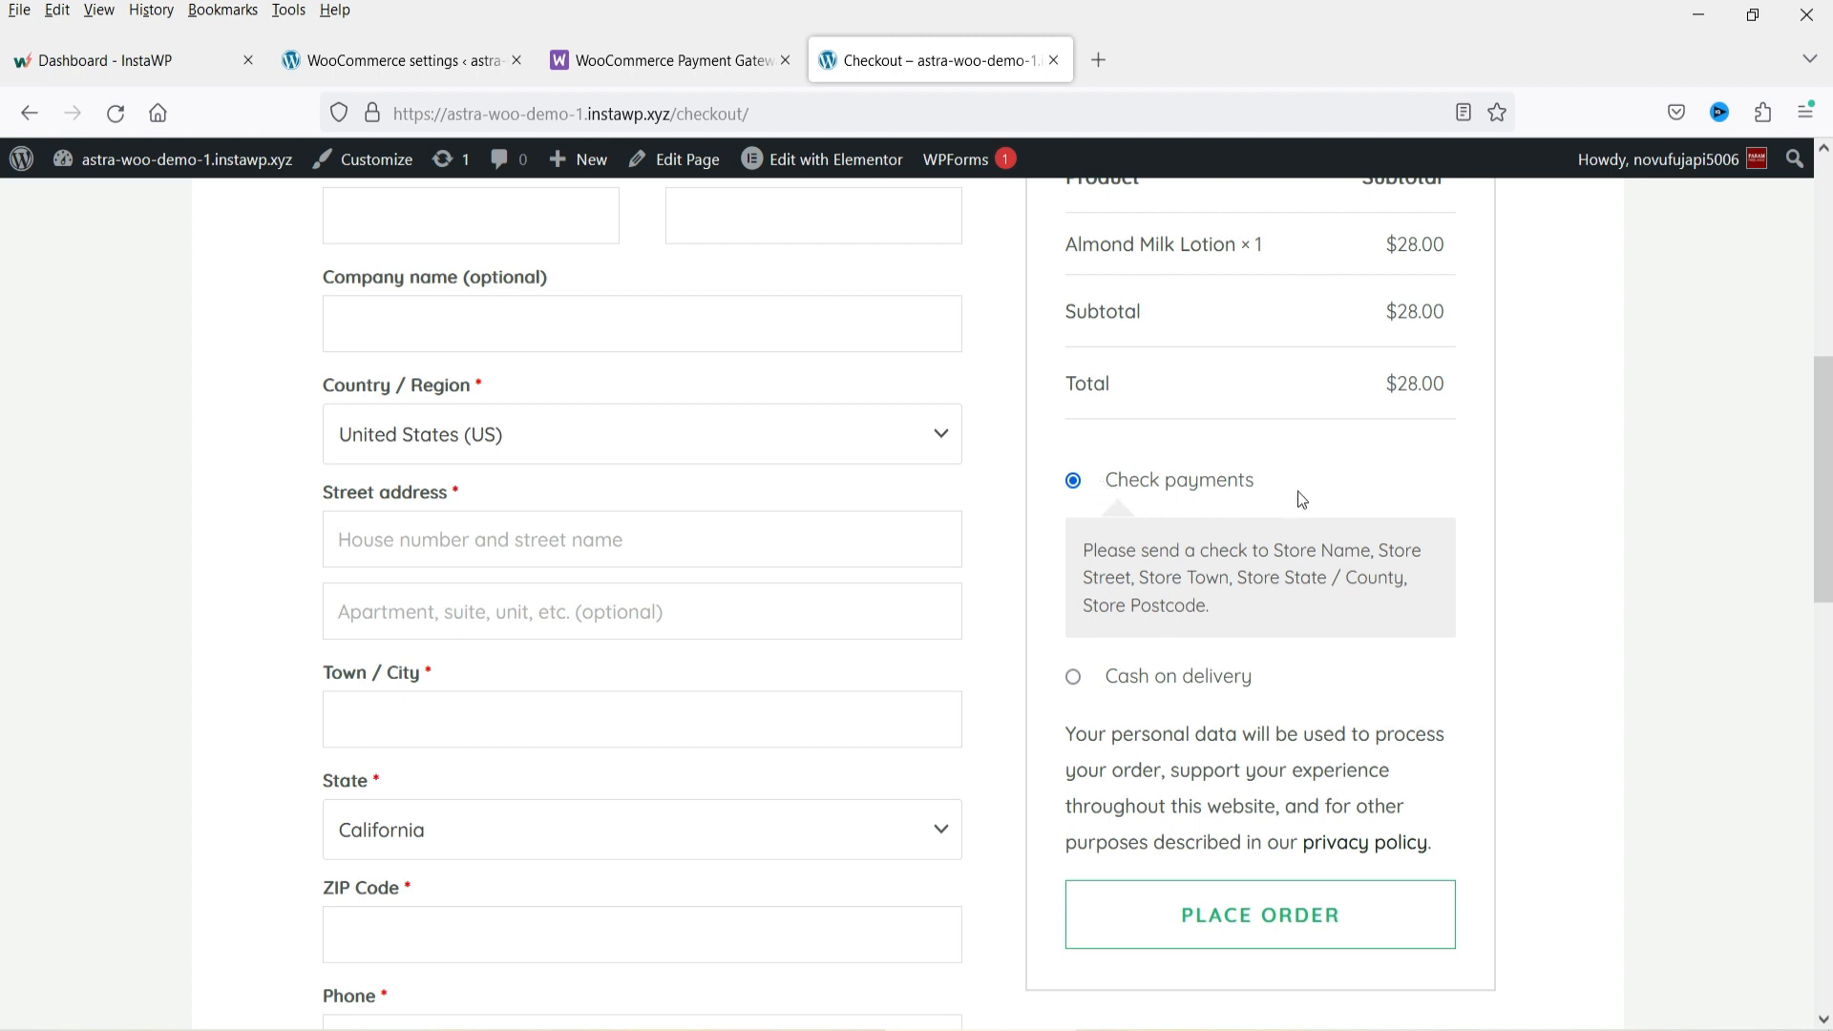
{"action": "left_click", "coordinate": [1073, 680]}
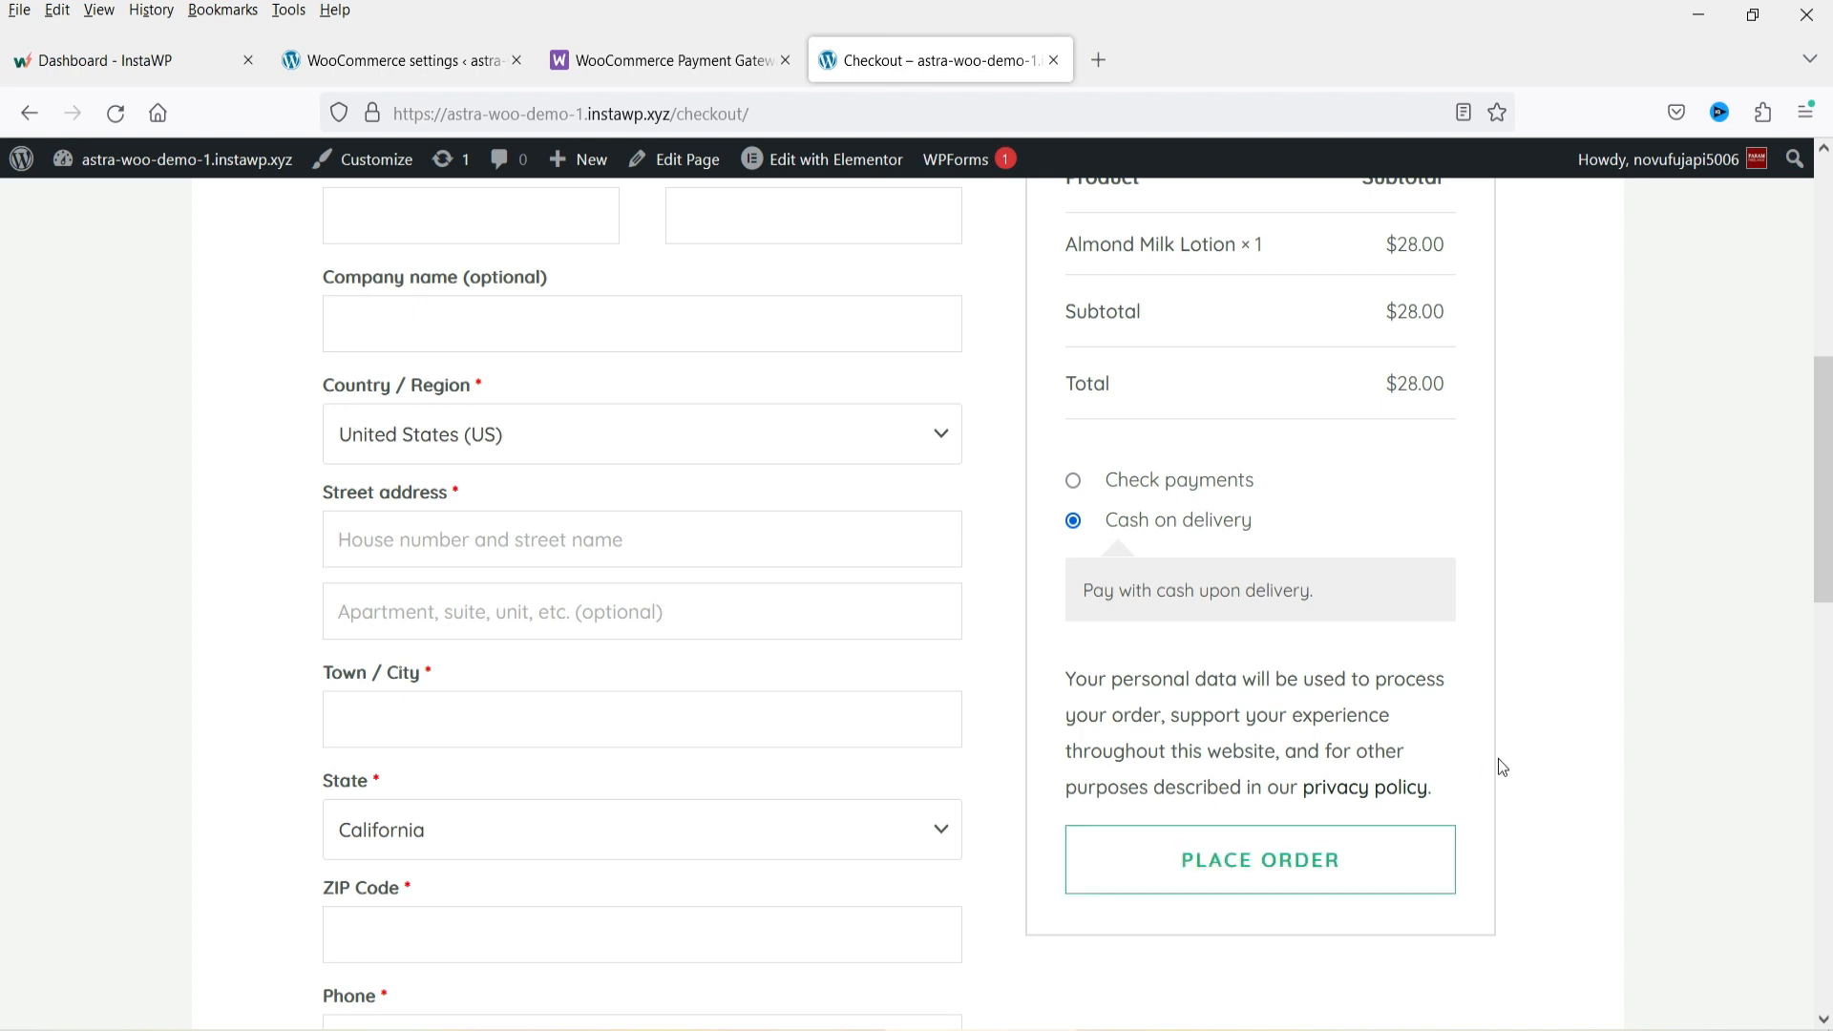
Review the payment methods list in the WooCommerce Payments settings.
{"action": "left_click", "coordinate": [411, 63]}
{"action": "scroll", "coordinate": [1040, 584], "scroll_direction": "down", "scroll_amount": 4}
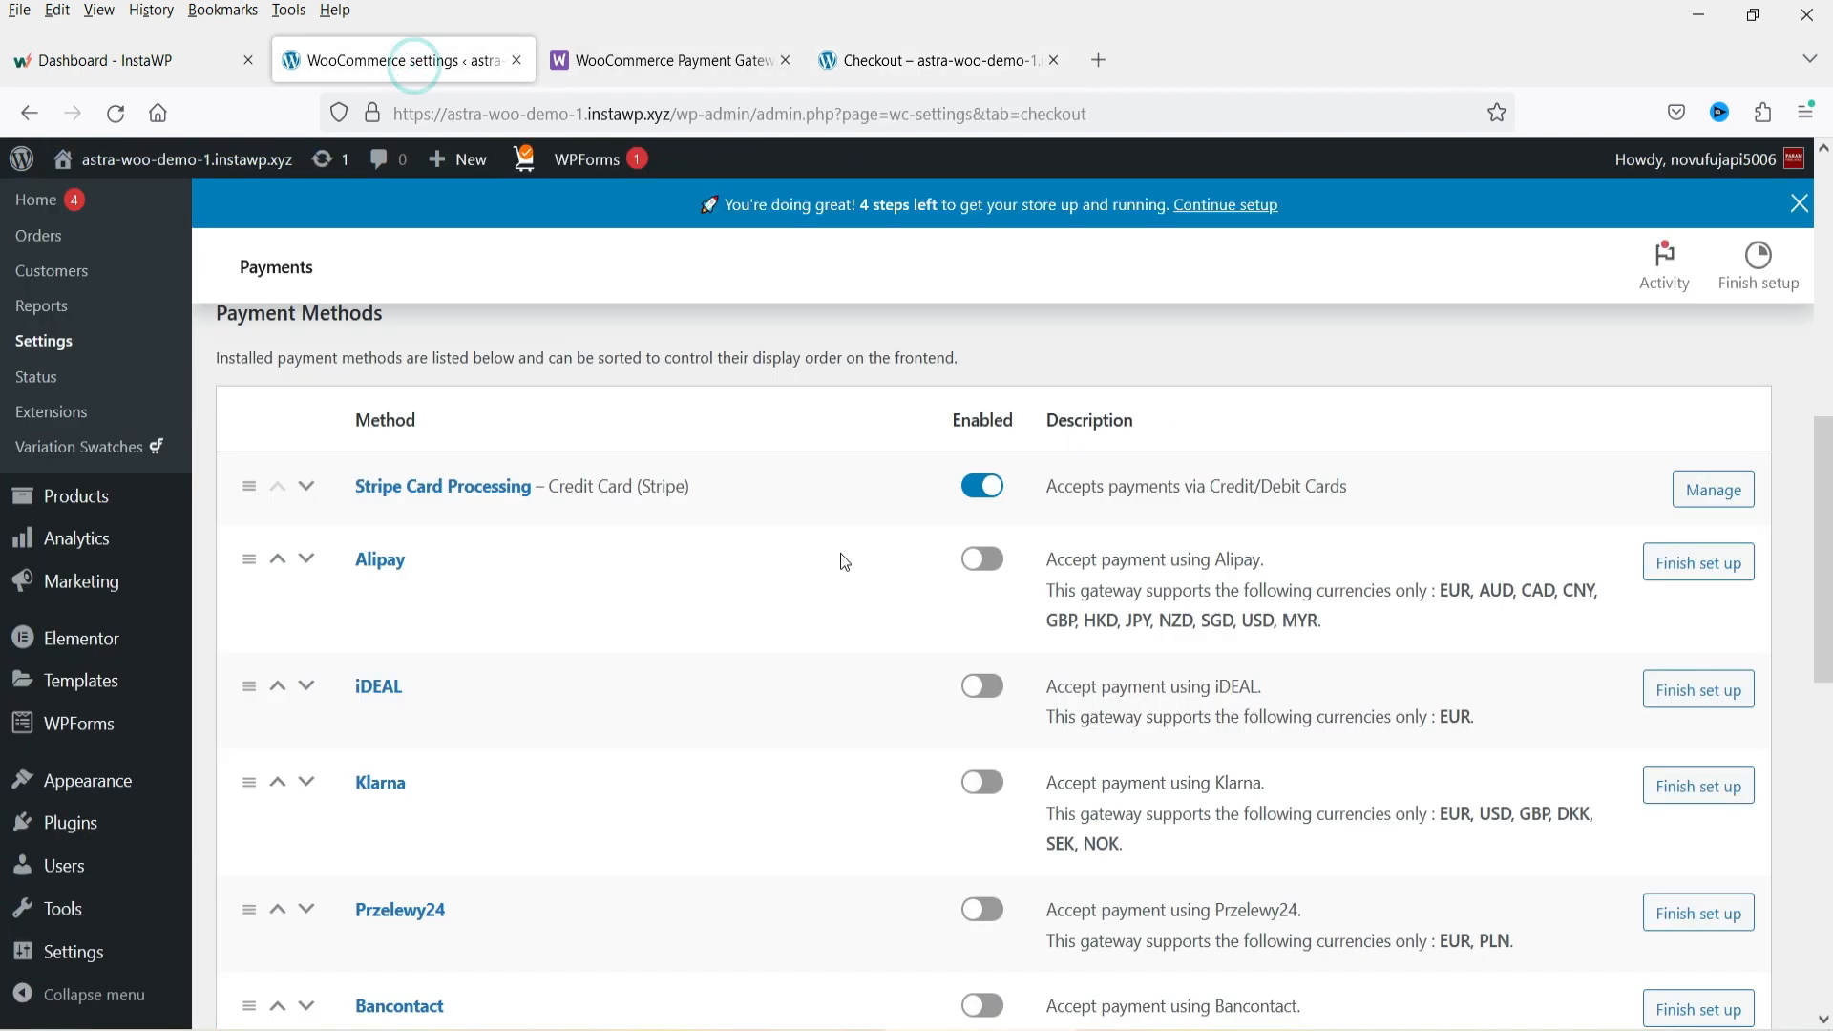
{"action": "left_click", "coordinate": [1745, 503]}
{"action": "scroll", "coordinate": [1342, 546], "scroll_direction": "down", "scroll_amount": 8}
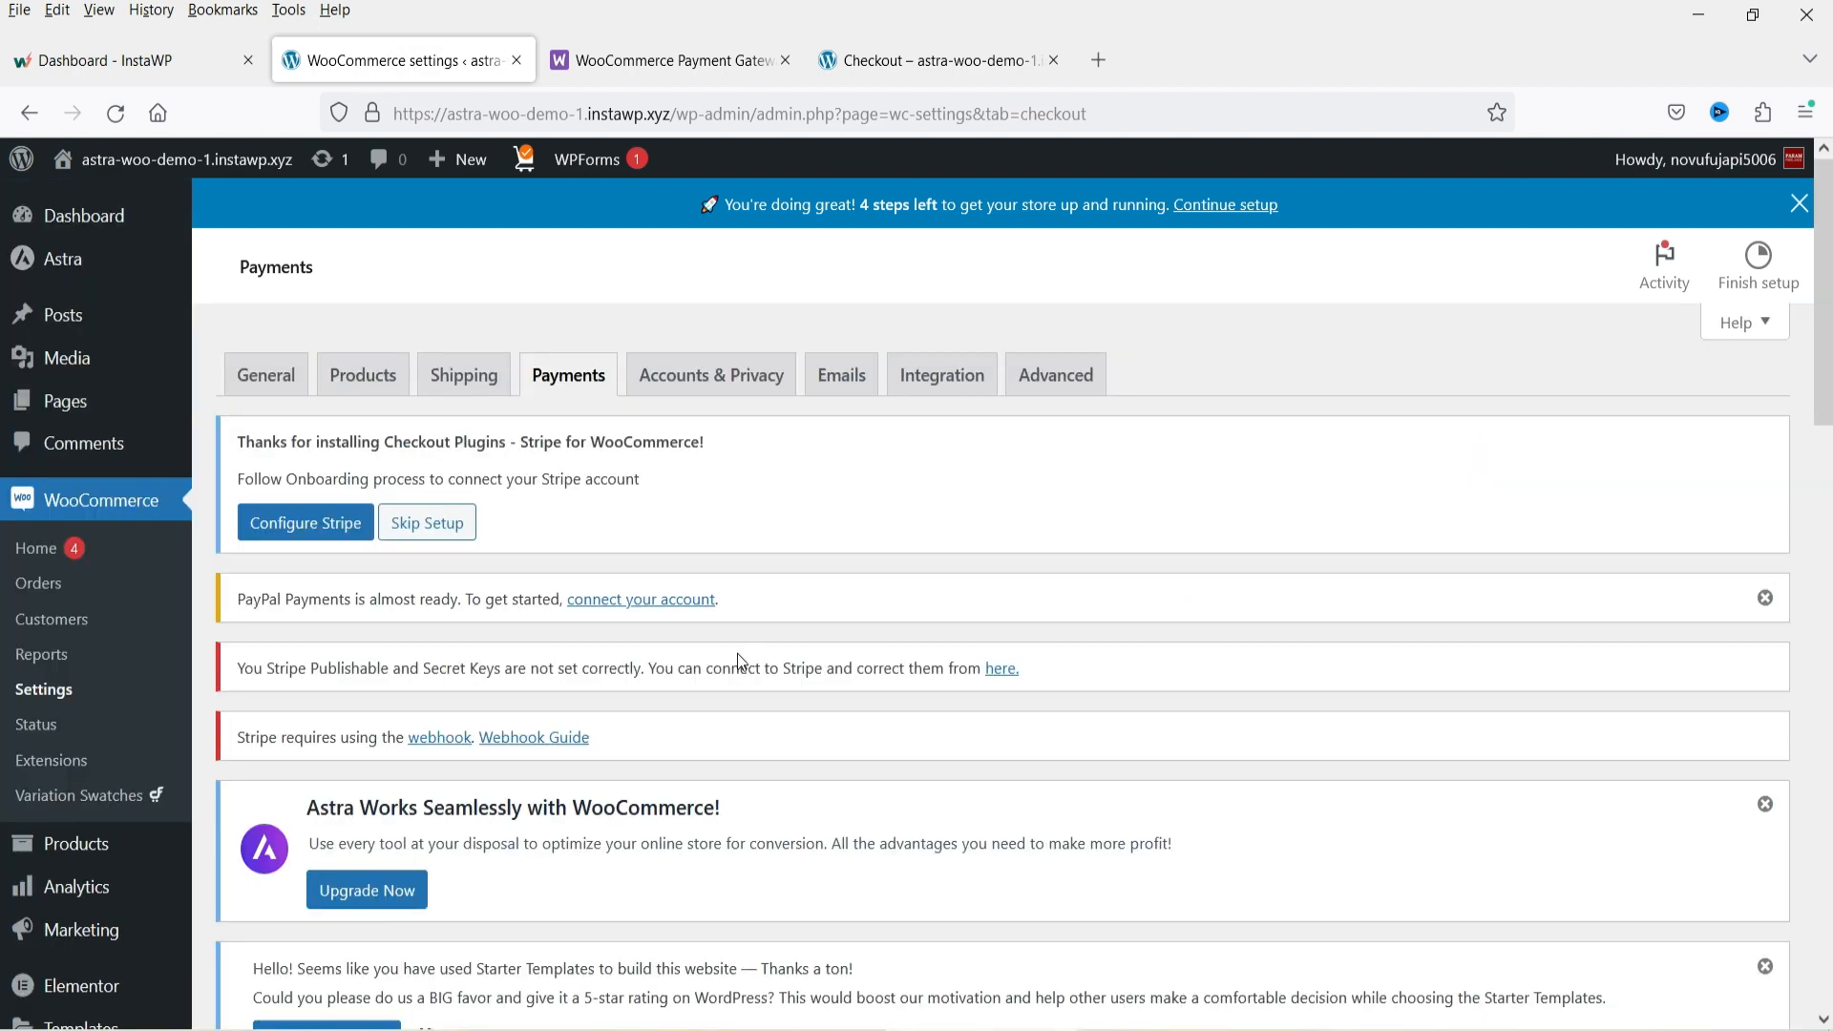
Go to the storefront home page, open the Contact page in a new tab, and scroll the home page.
{"action": "left_click", "coordinate": [908, 60]}
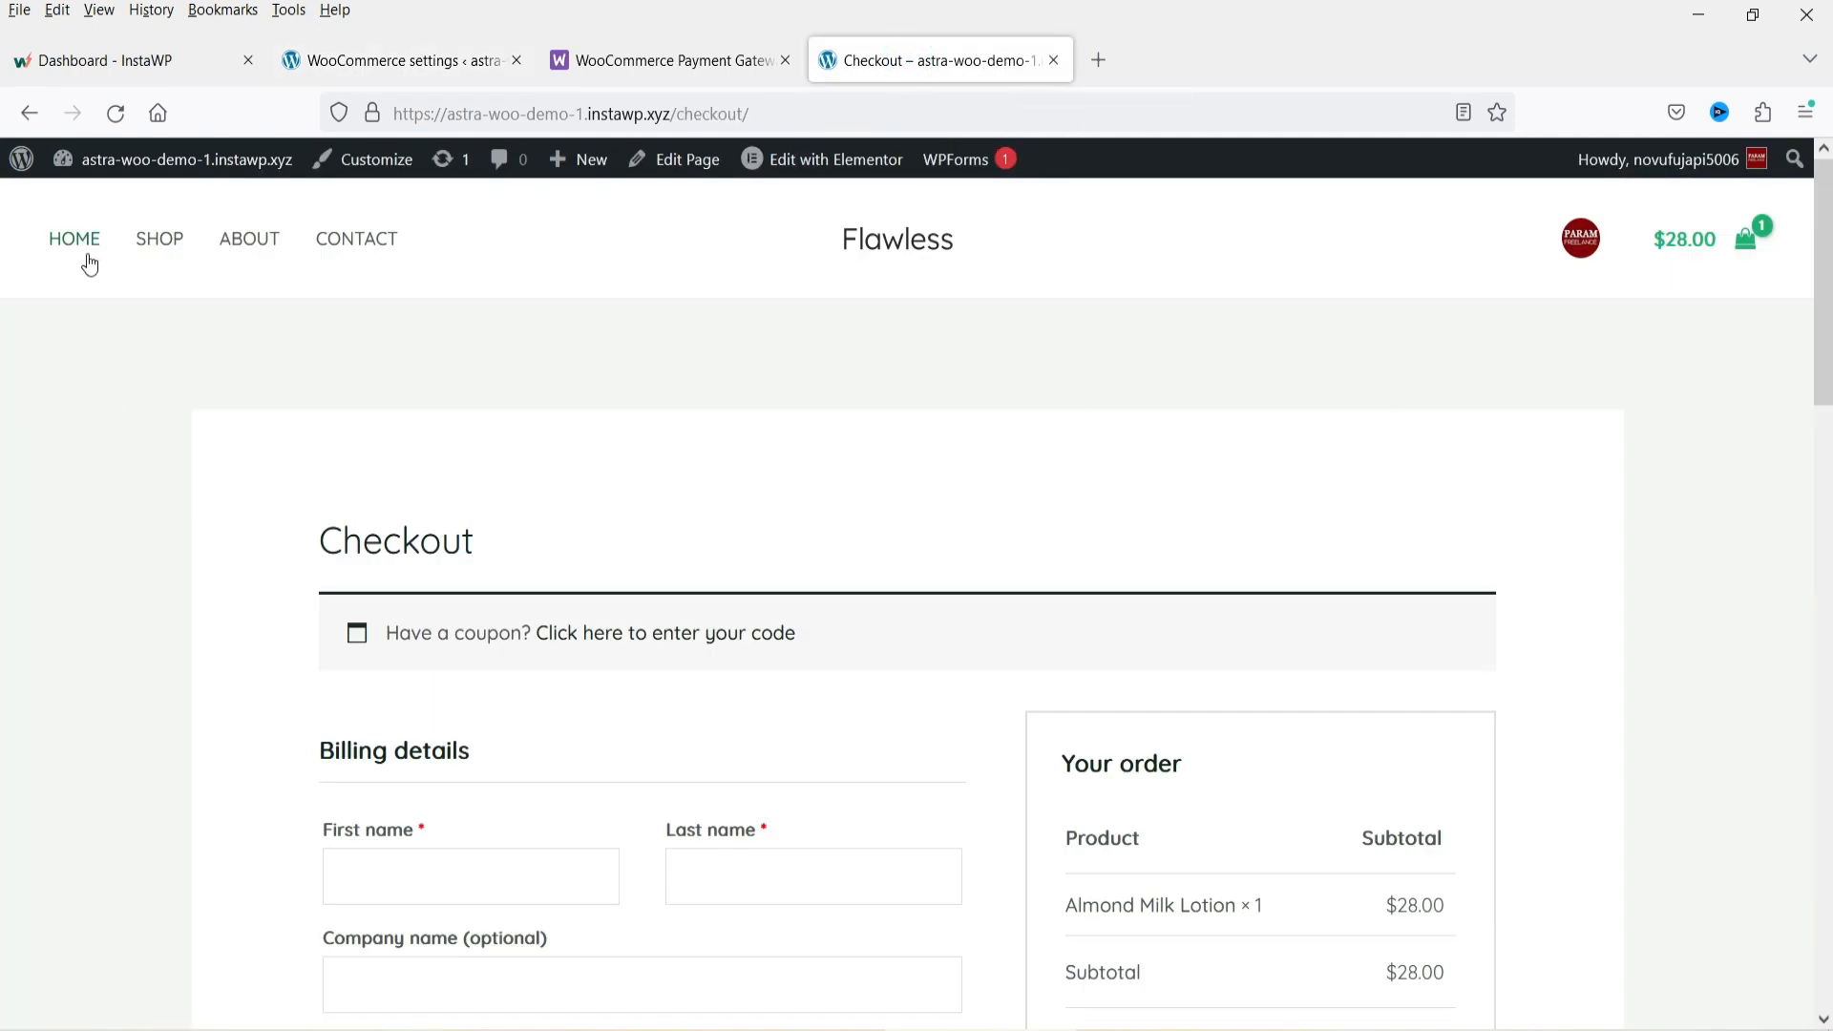
{"action": "left_click", "coordinate": [90, 260]}
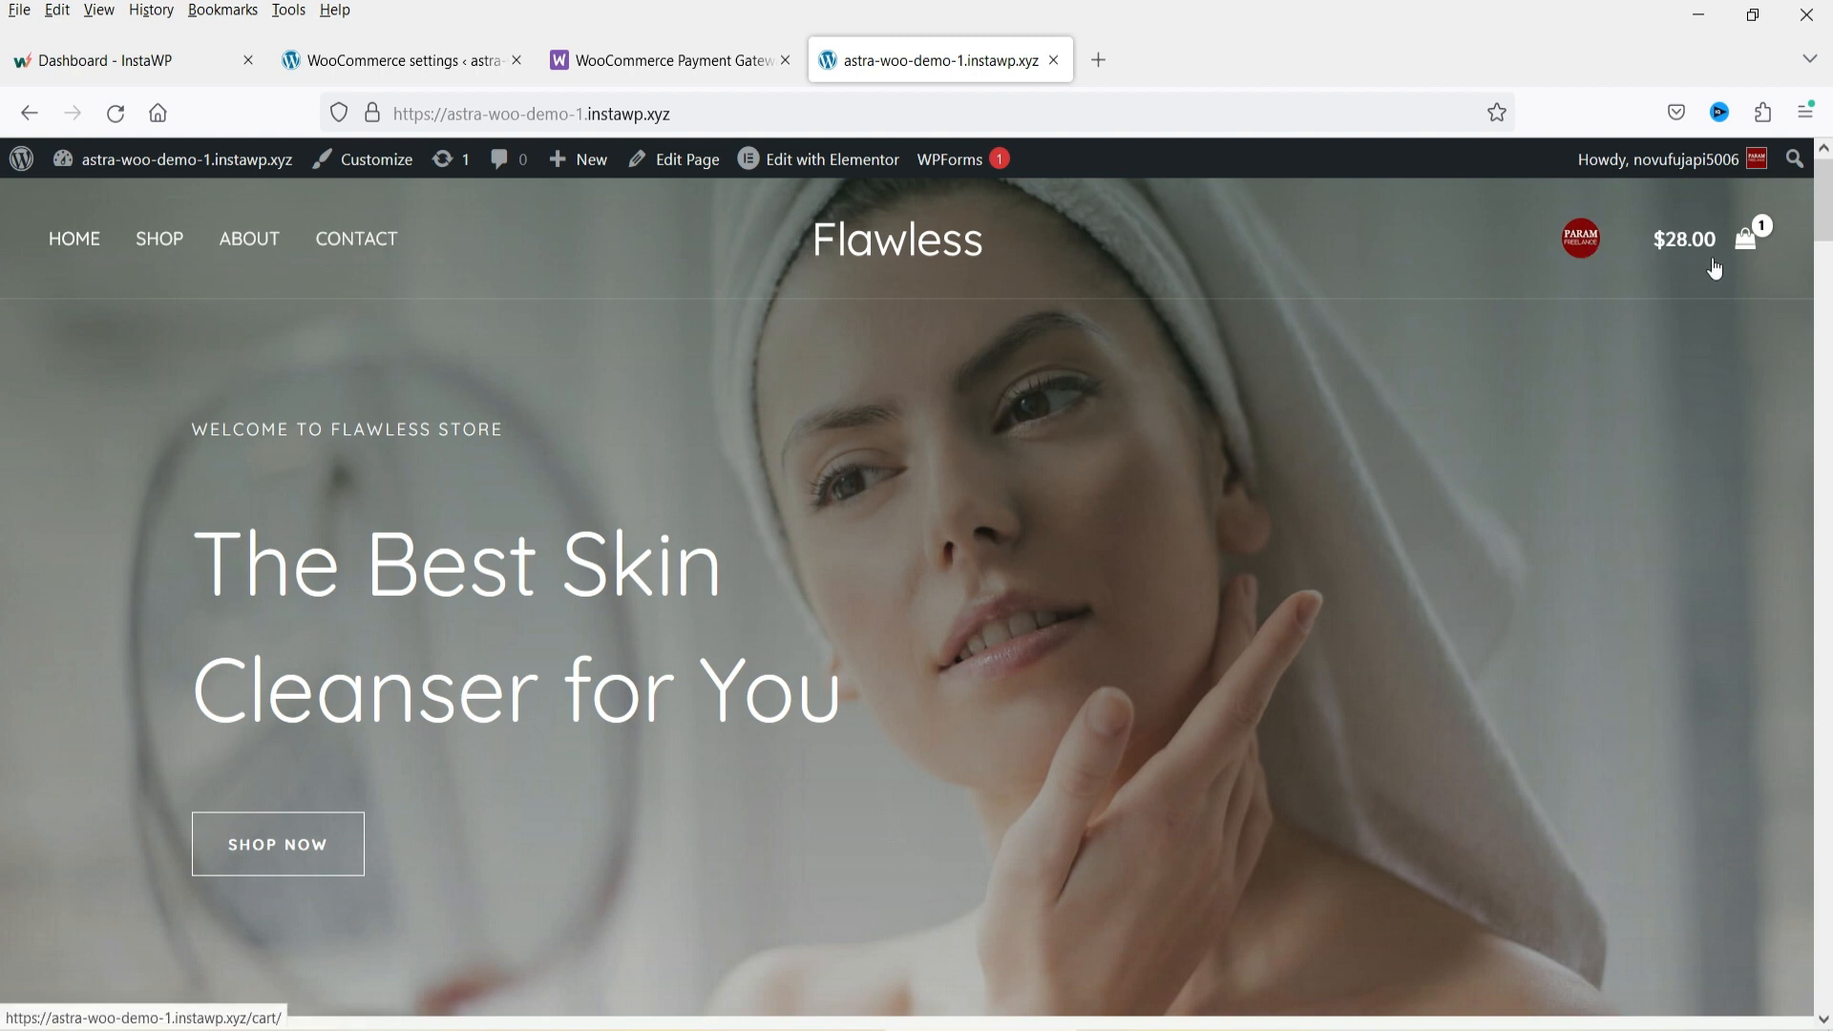
{"action": "left_click_drag", "start_coordinate": [1826, 195], "coordinate": [1826, 315]}
{"action": "scroll", "coordinate": [3, 354], "scroll_direction": "up", "scroll_amount": 15}
{"action": "right_click", "coordinate": [383, 253]}
{"action": "left_click", "coordinate": [411, 265]}
{"action": "left_click", "coordinate": [1203, 59]}
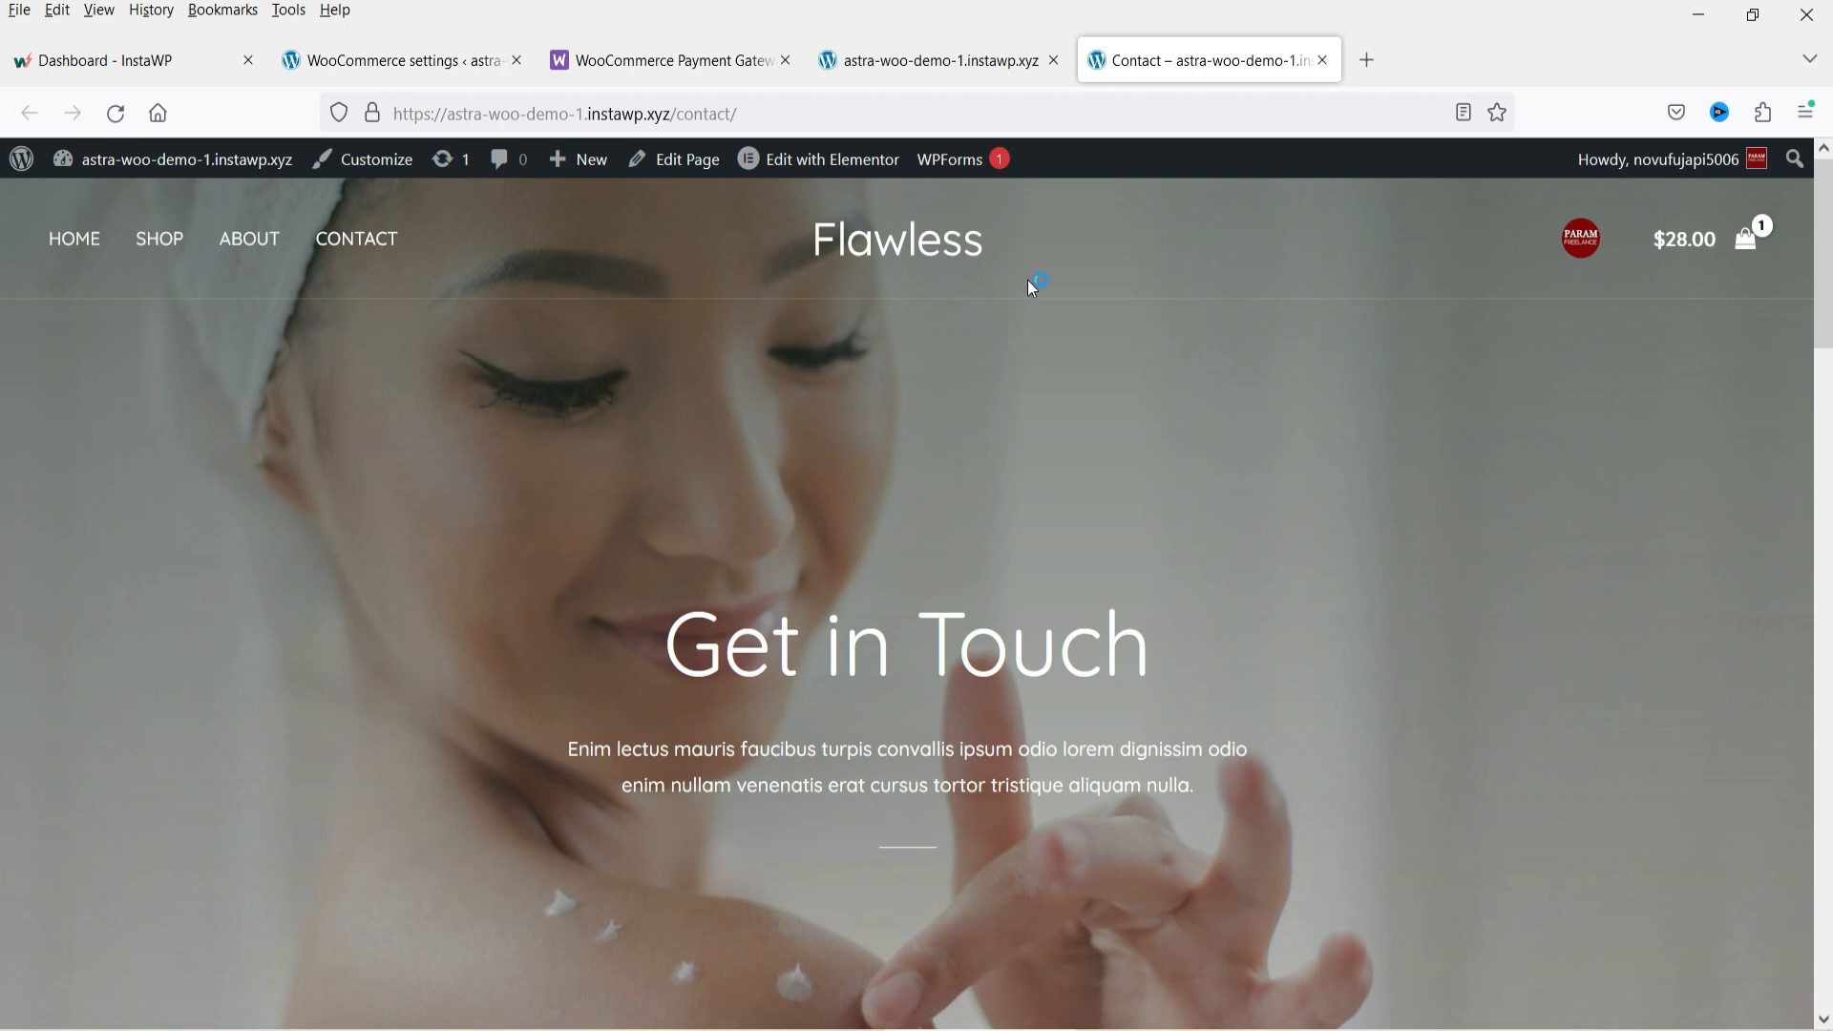
{"action": "left_click", "coordinate": [938, 60]}
{"action": "left_click_drag", "start_coordinate": [1824, 208], "coordinate": [1824, 974]}
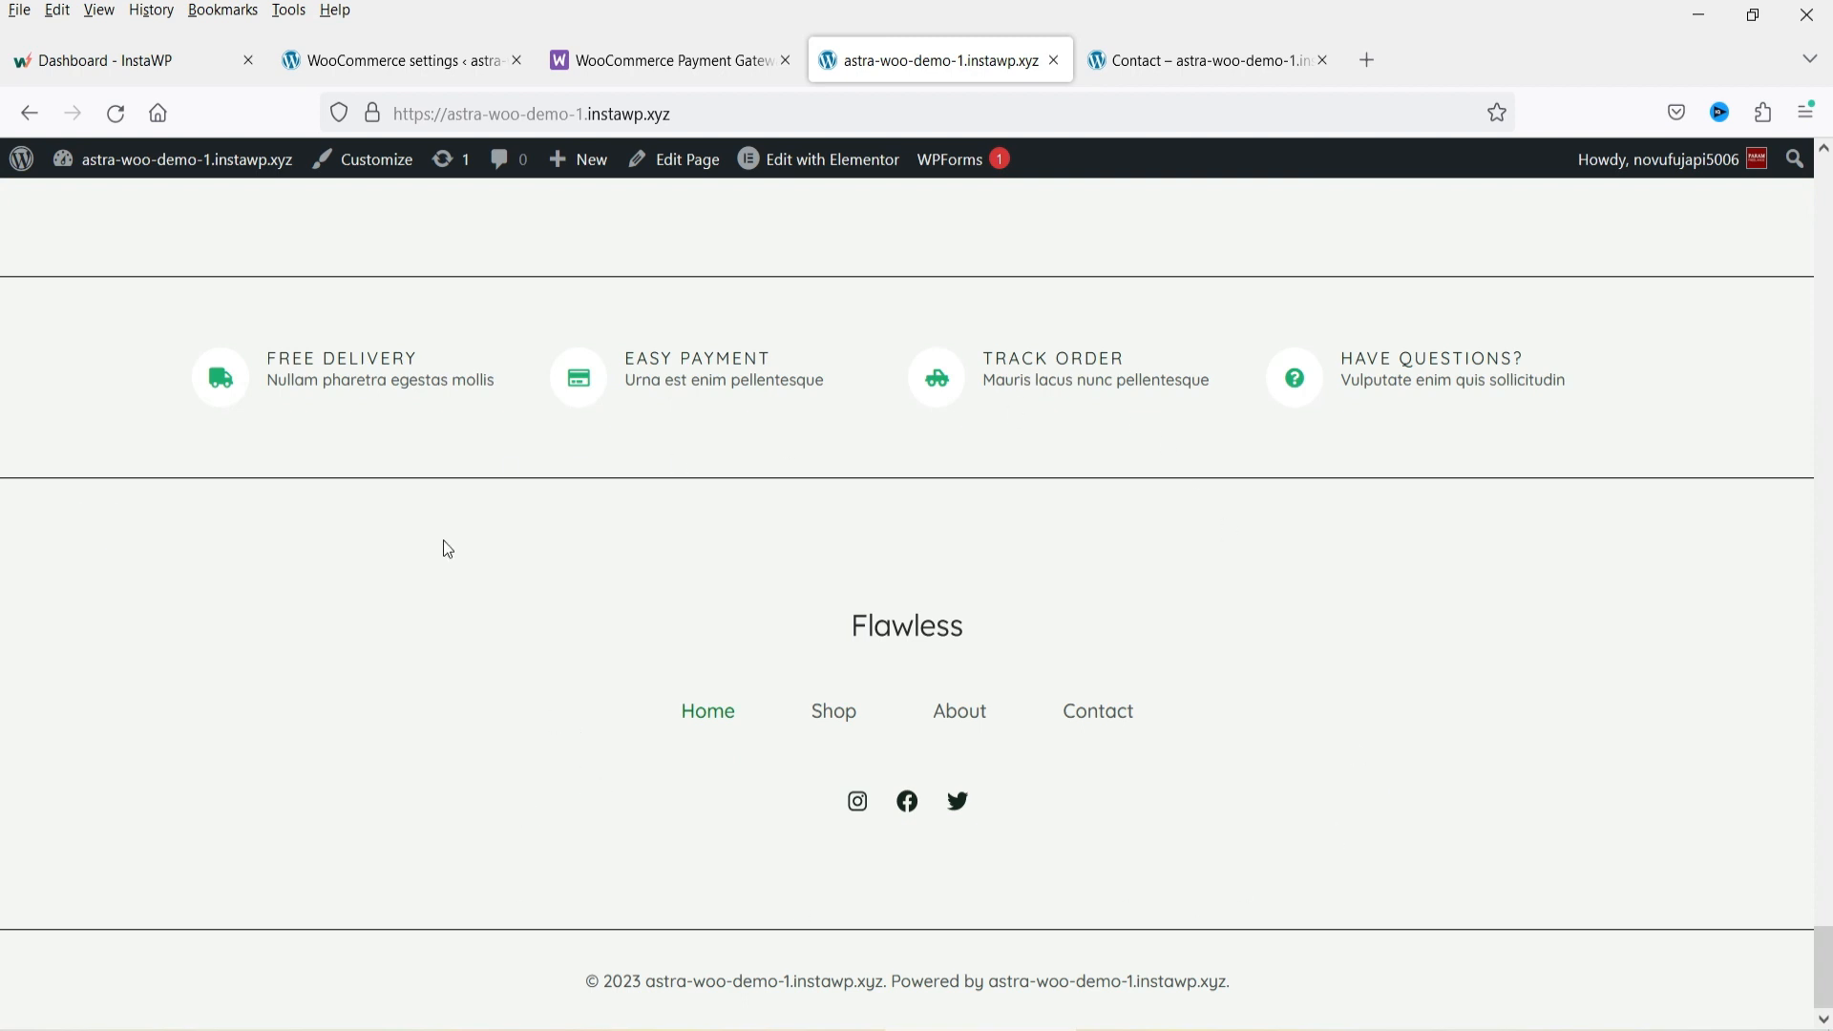
Scroll through the Contact page to examine its sections and form.
{"action": "left_click", "coordinate": [1161, 48]}
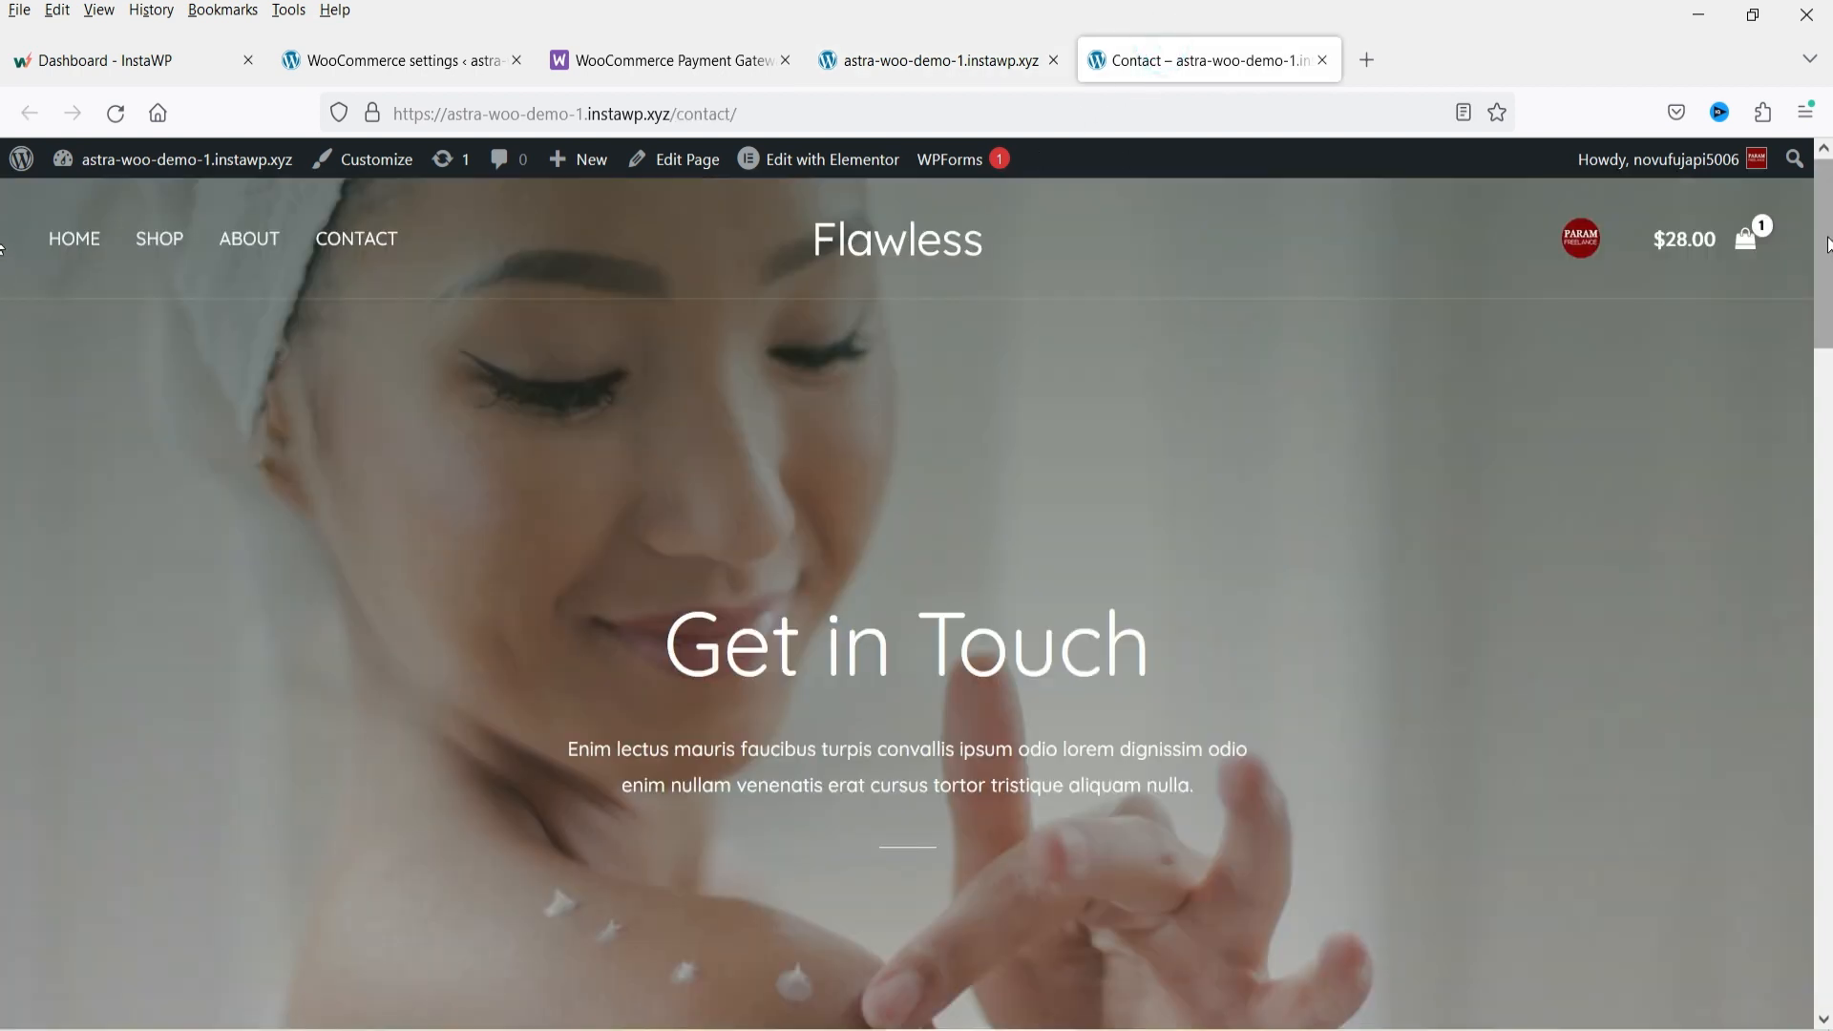
{"action": "scroll", "coordinate": [5, 269], "scroll_direction": "down", "scroll_amount": 15}
{"action": "scroll", "coordinate": [5, 892], "scroll_direction": "down", "scroll_amount": 2}
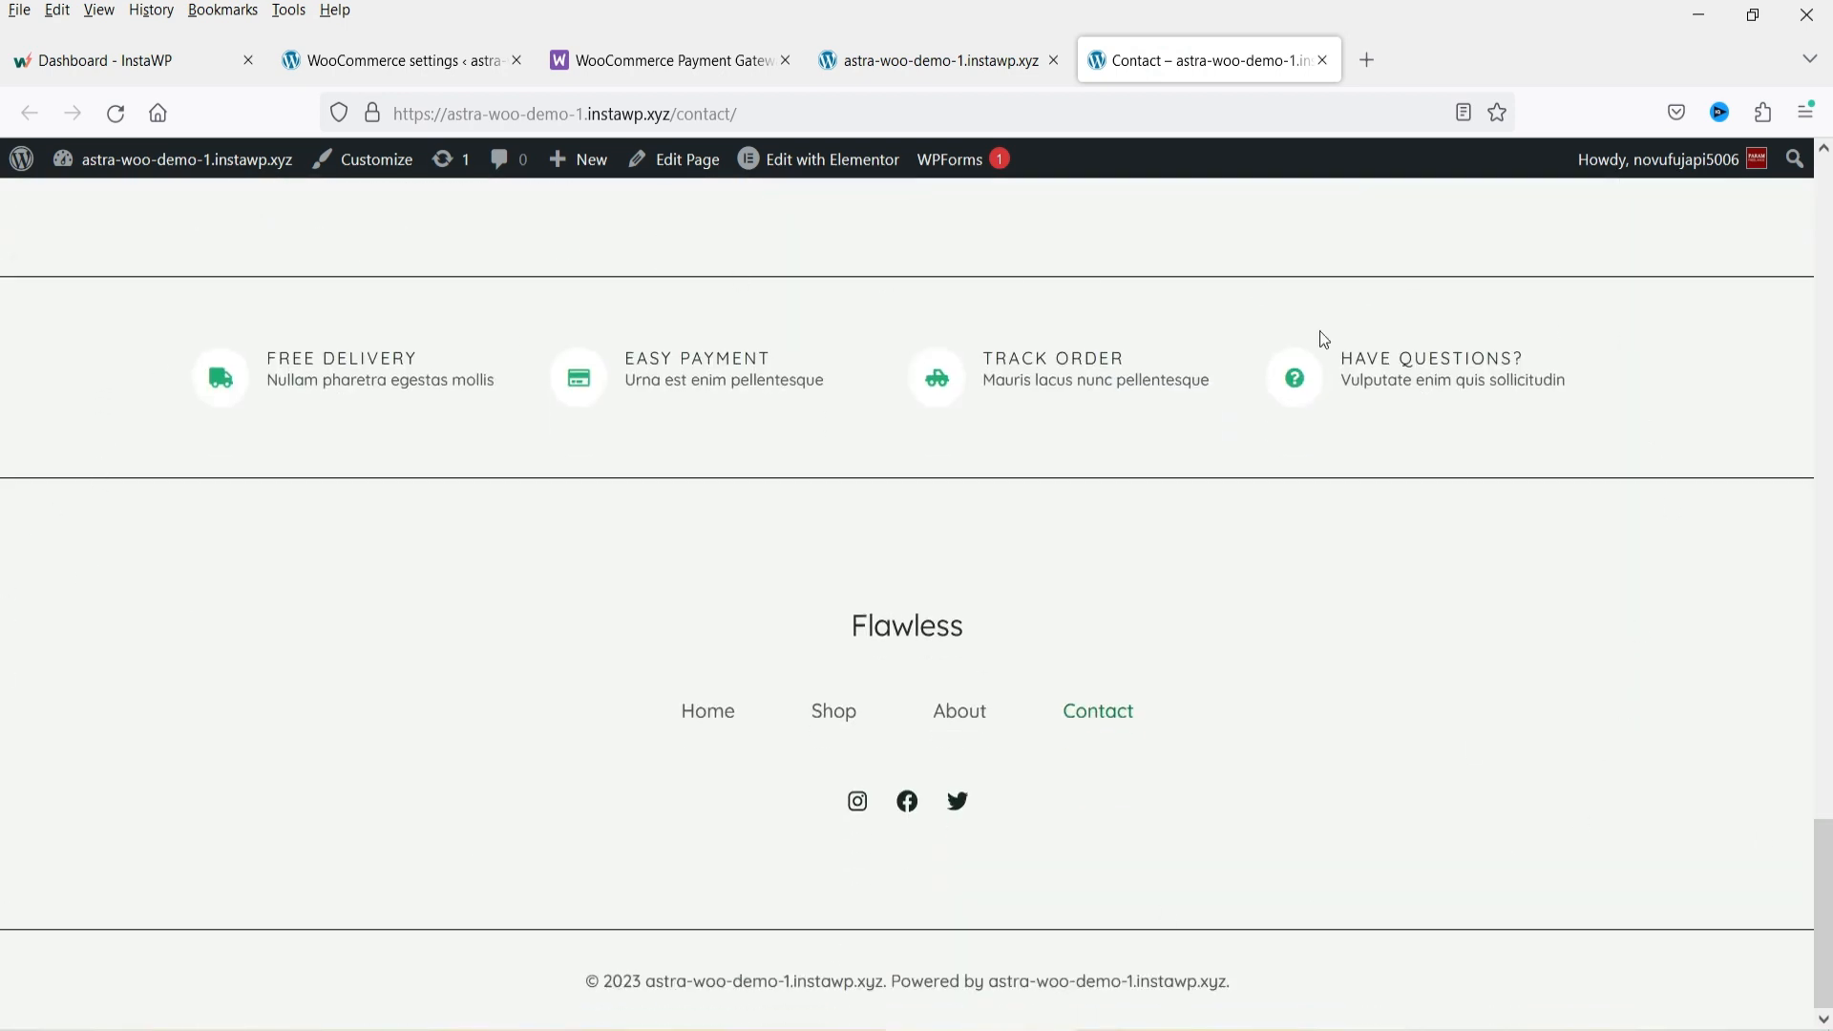
{"action": "scroll", "coordinate": [1677, 668], "scroll_direction": "up", "scroll_amount": 17}
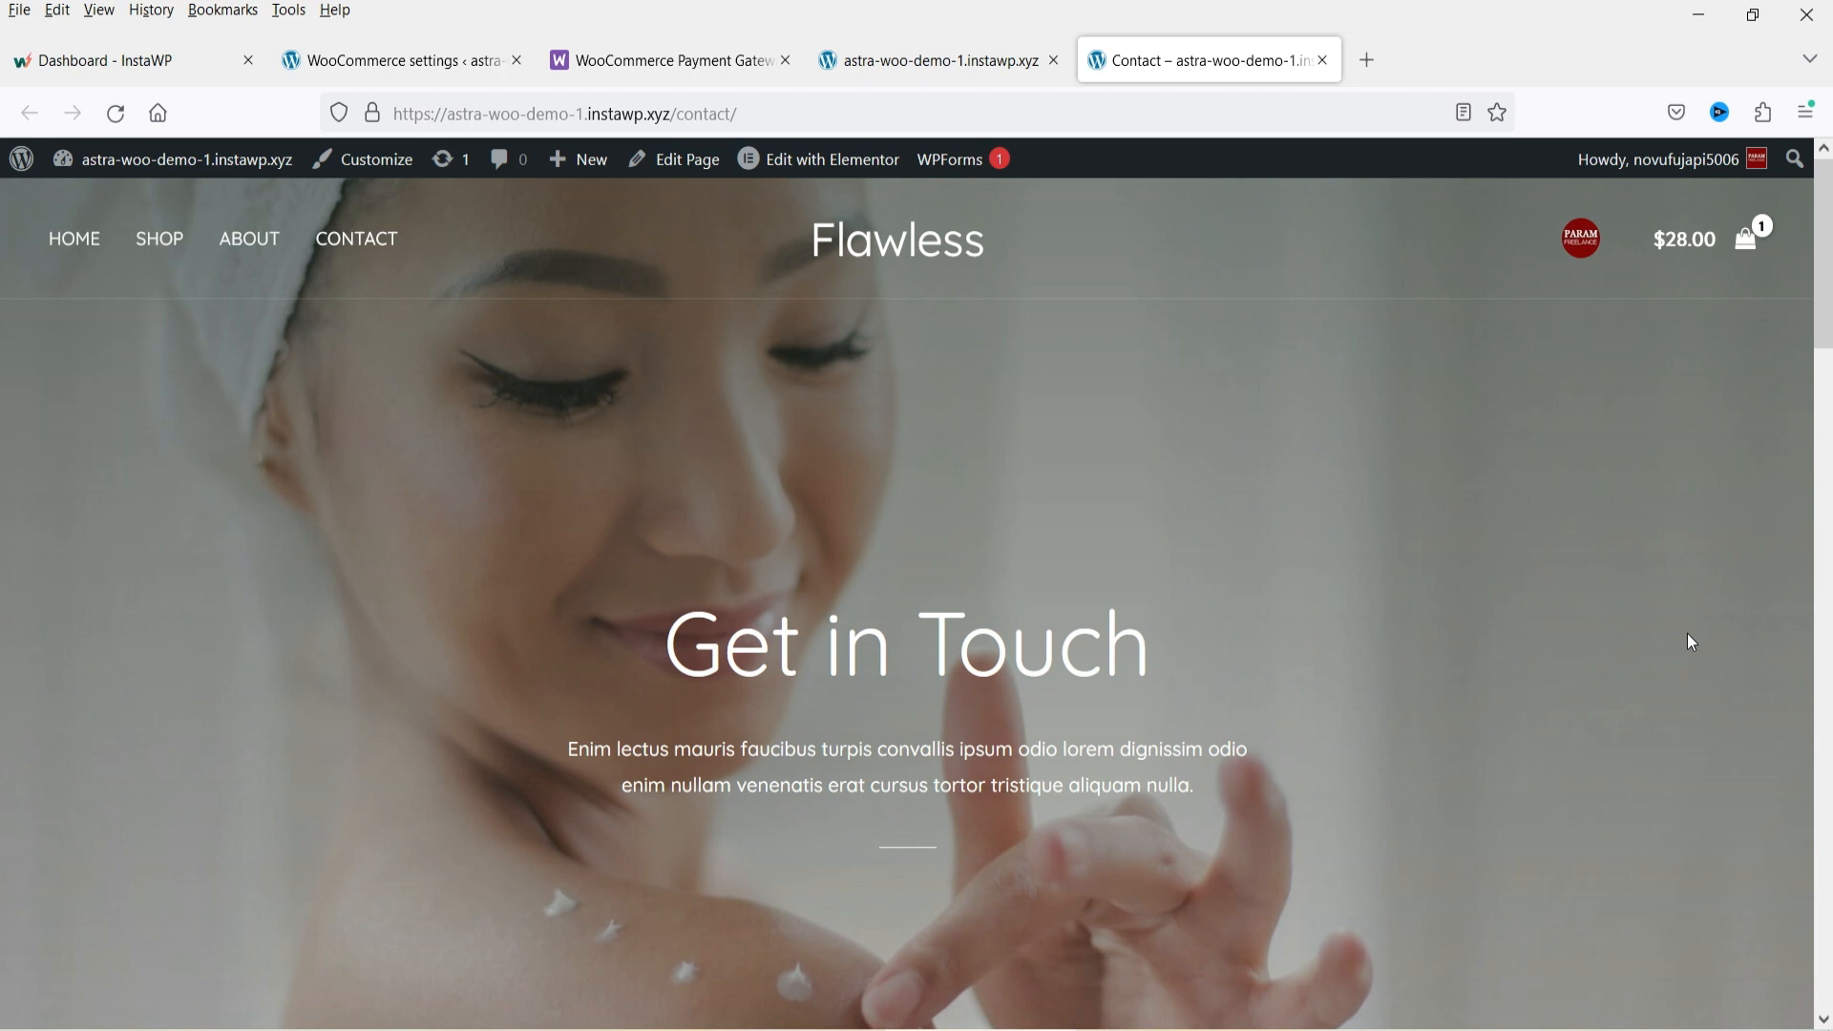
{"action": "scroll", "coordinate": [1163, 548], "scroll_direction": "down", "scroll_amount": 17}
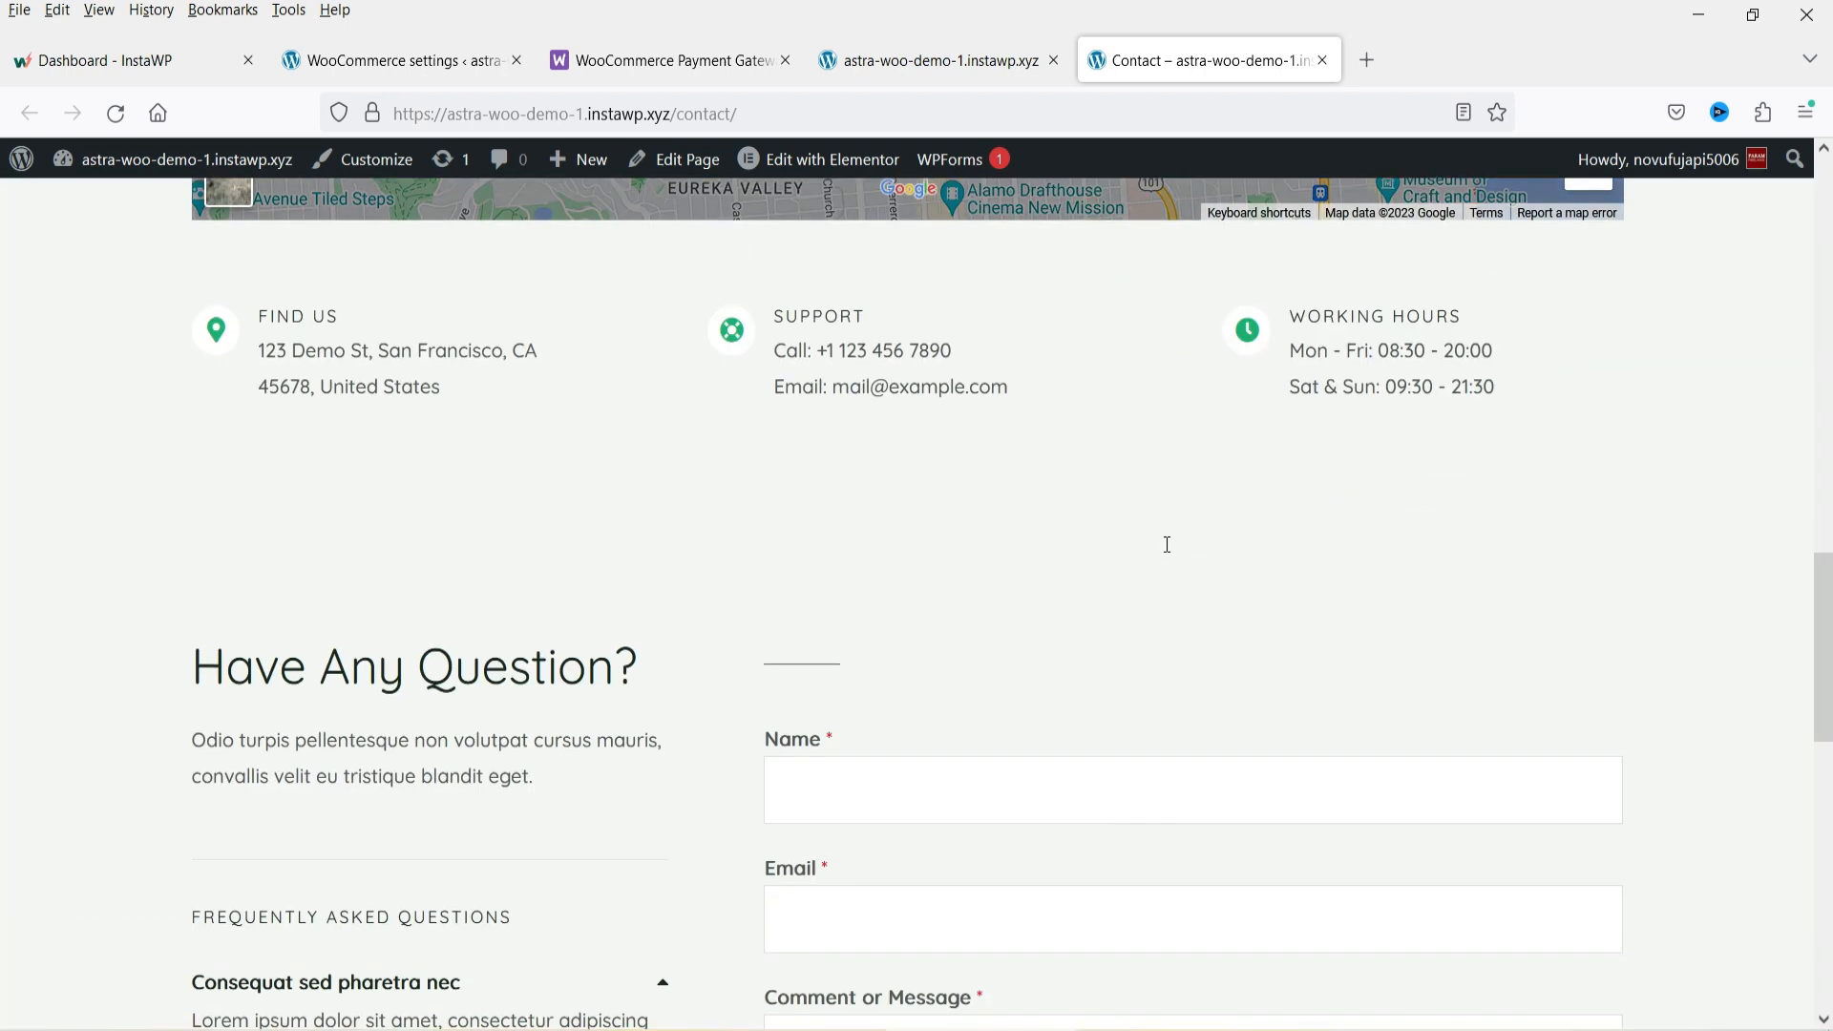
{"action": "scroll", "coordinate": [1162, 605], "scroll_direction": "up", "scroll_amount": 17}
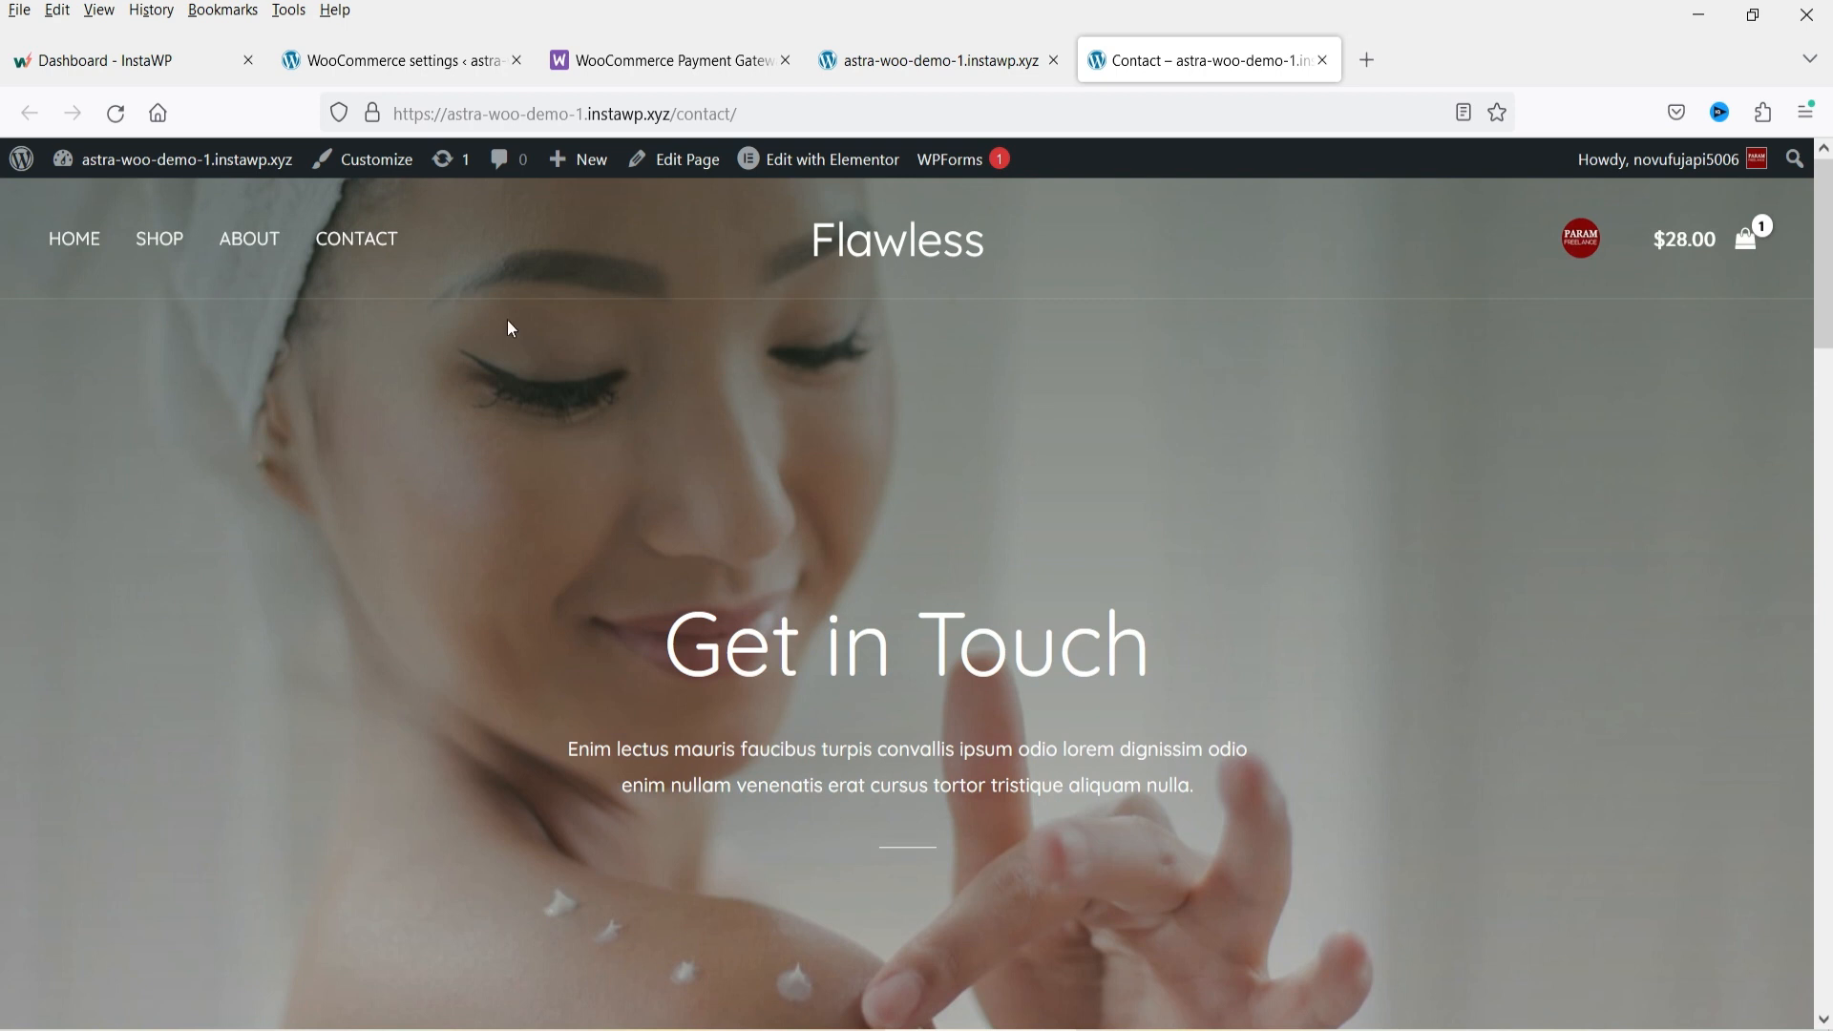
Open the Shop page and browse the product grid and category filters.
{"action": "left_click", "coordinate": [159, 239]}
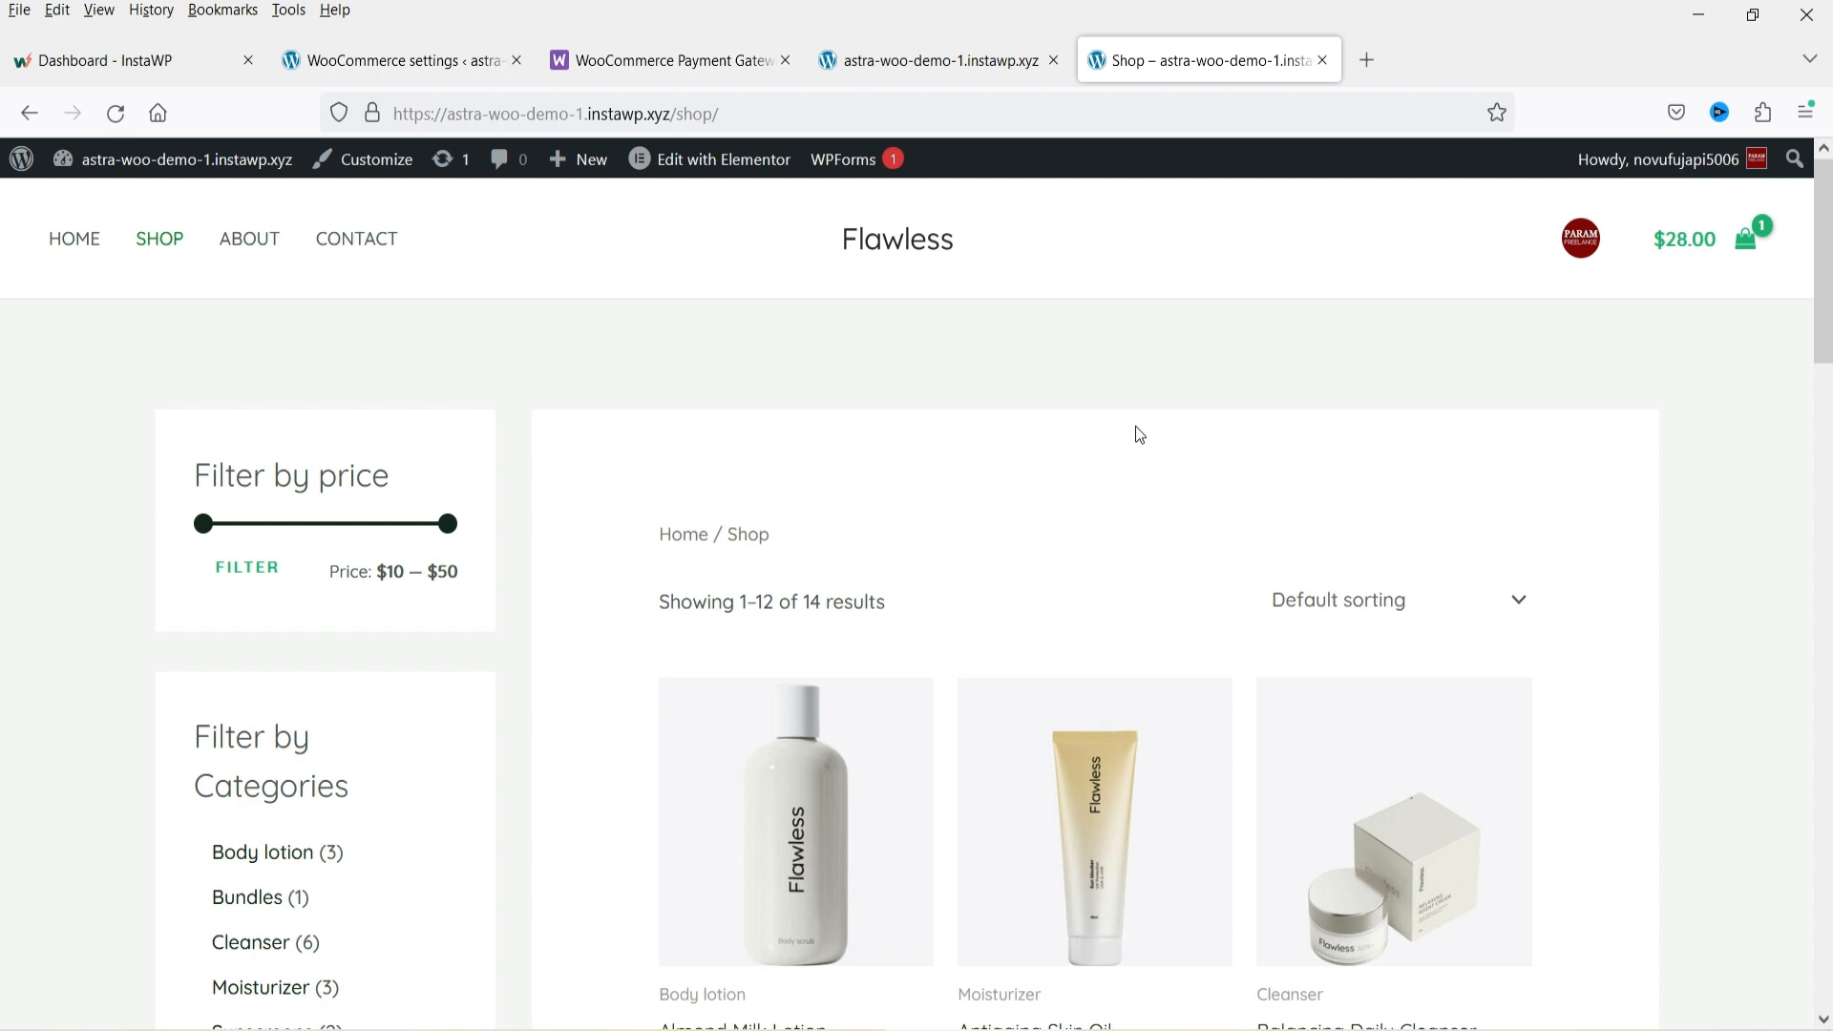
{"action": "scroll", "coordinate": [1139, 437], "scroll_direction": "down", "scroll_amount": 8}
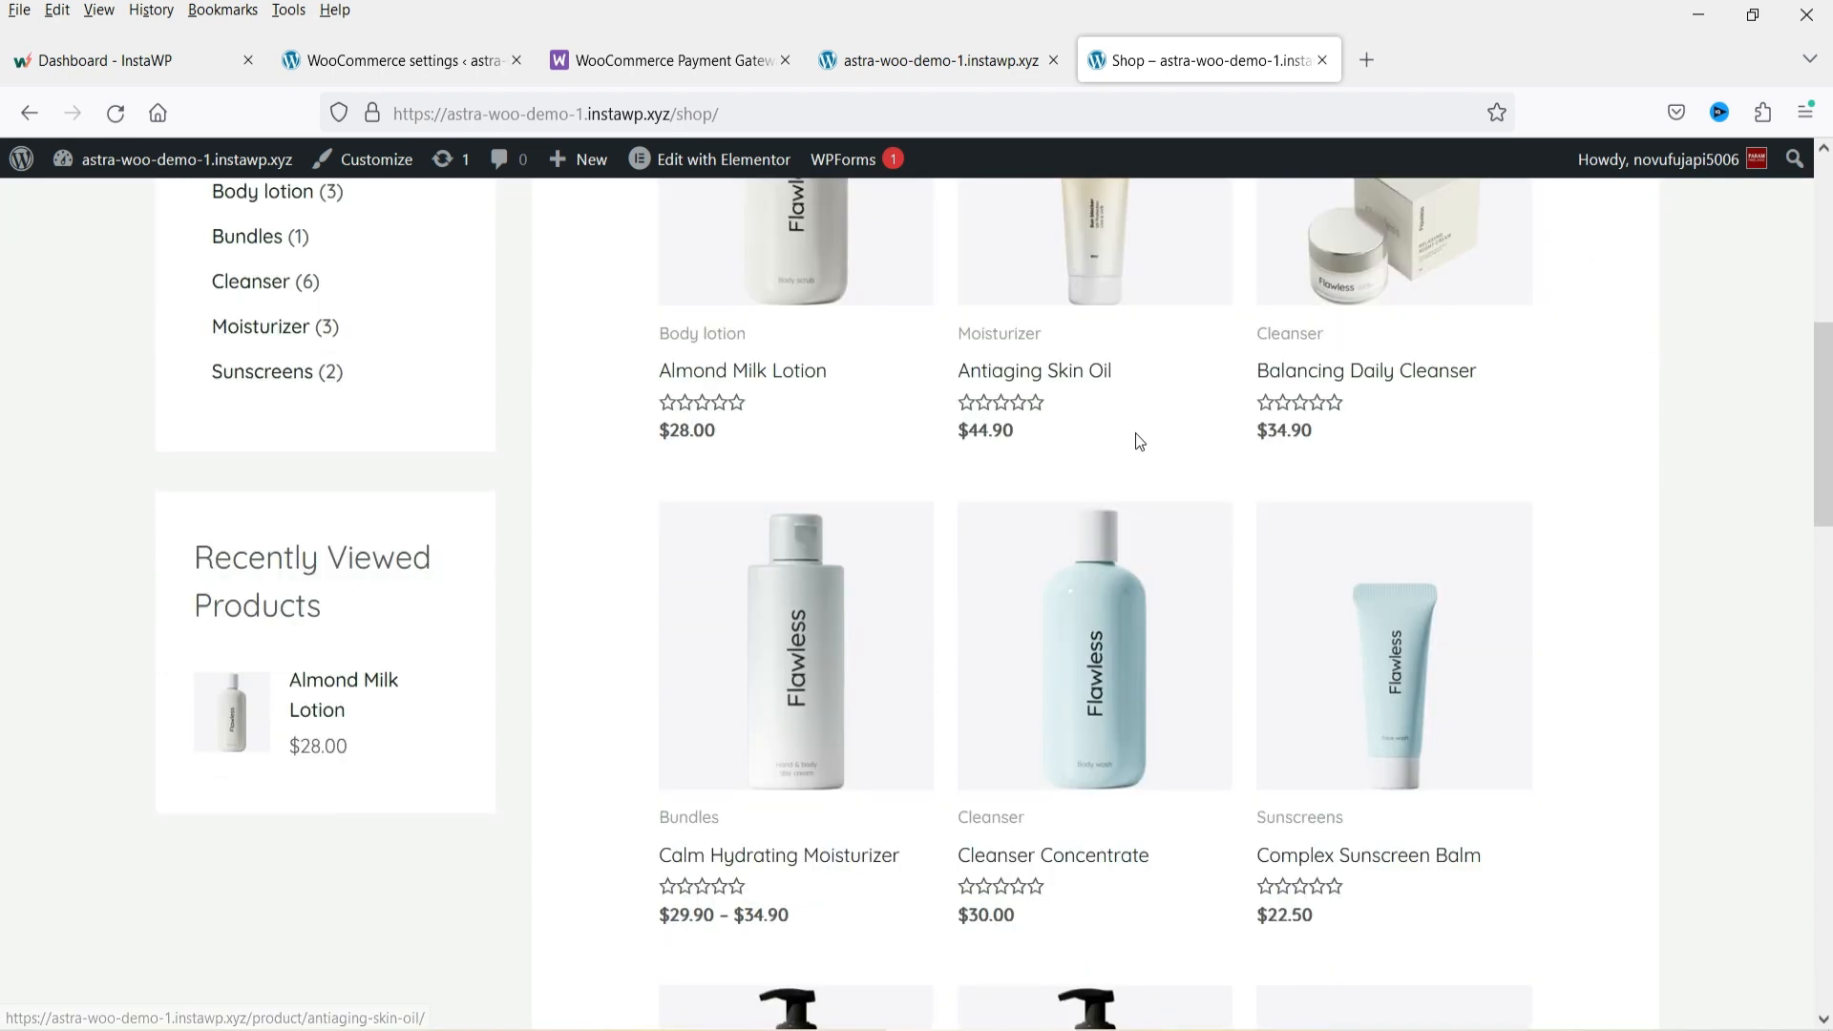
{"action": "scroll", "coordinate": [1422, 529], "scroll_direction": "up", "scroll_amount": 9}
{"action": "scroll", "coordinate": [1426, 534], "scroll_direction": "down", "scroll_amount": 4}
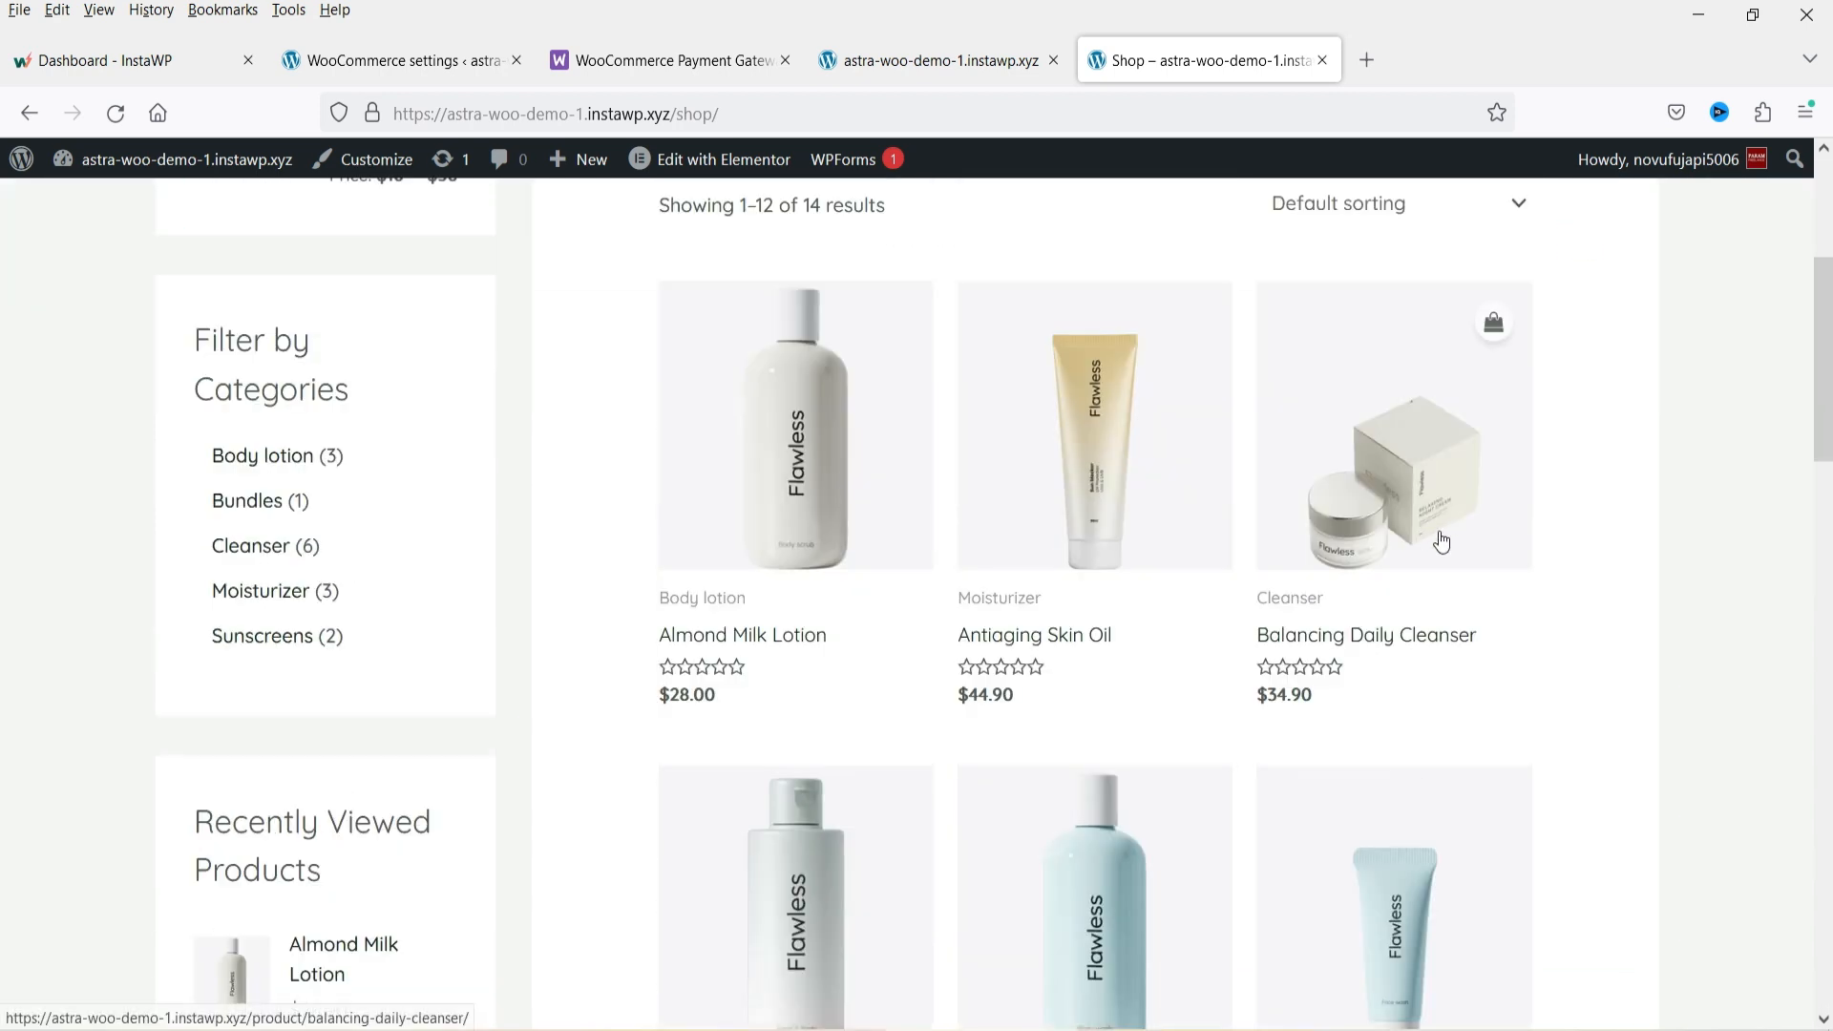
{"action": "scroll", "coordinate": [1145, 568], "scroll_direction": "up", "scroll_amount": 3}
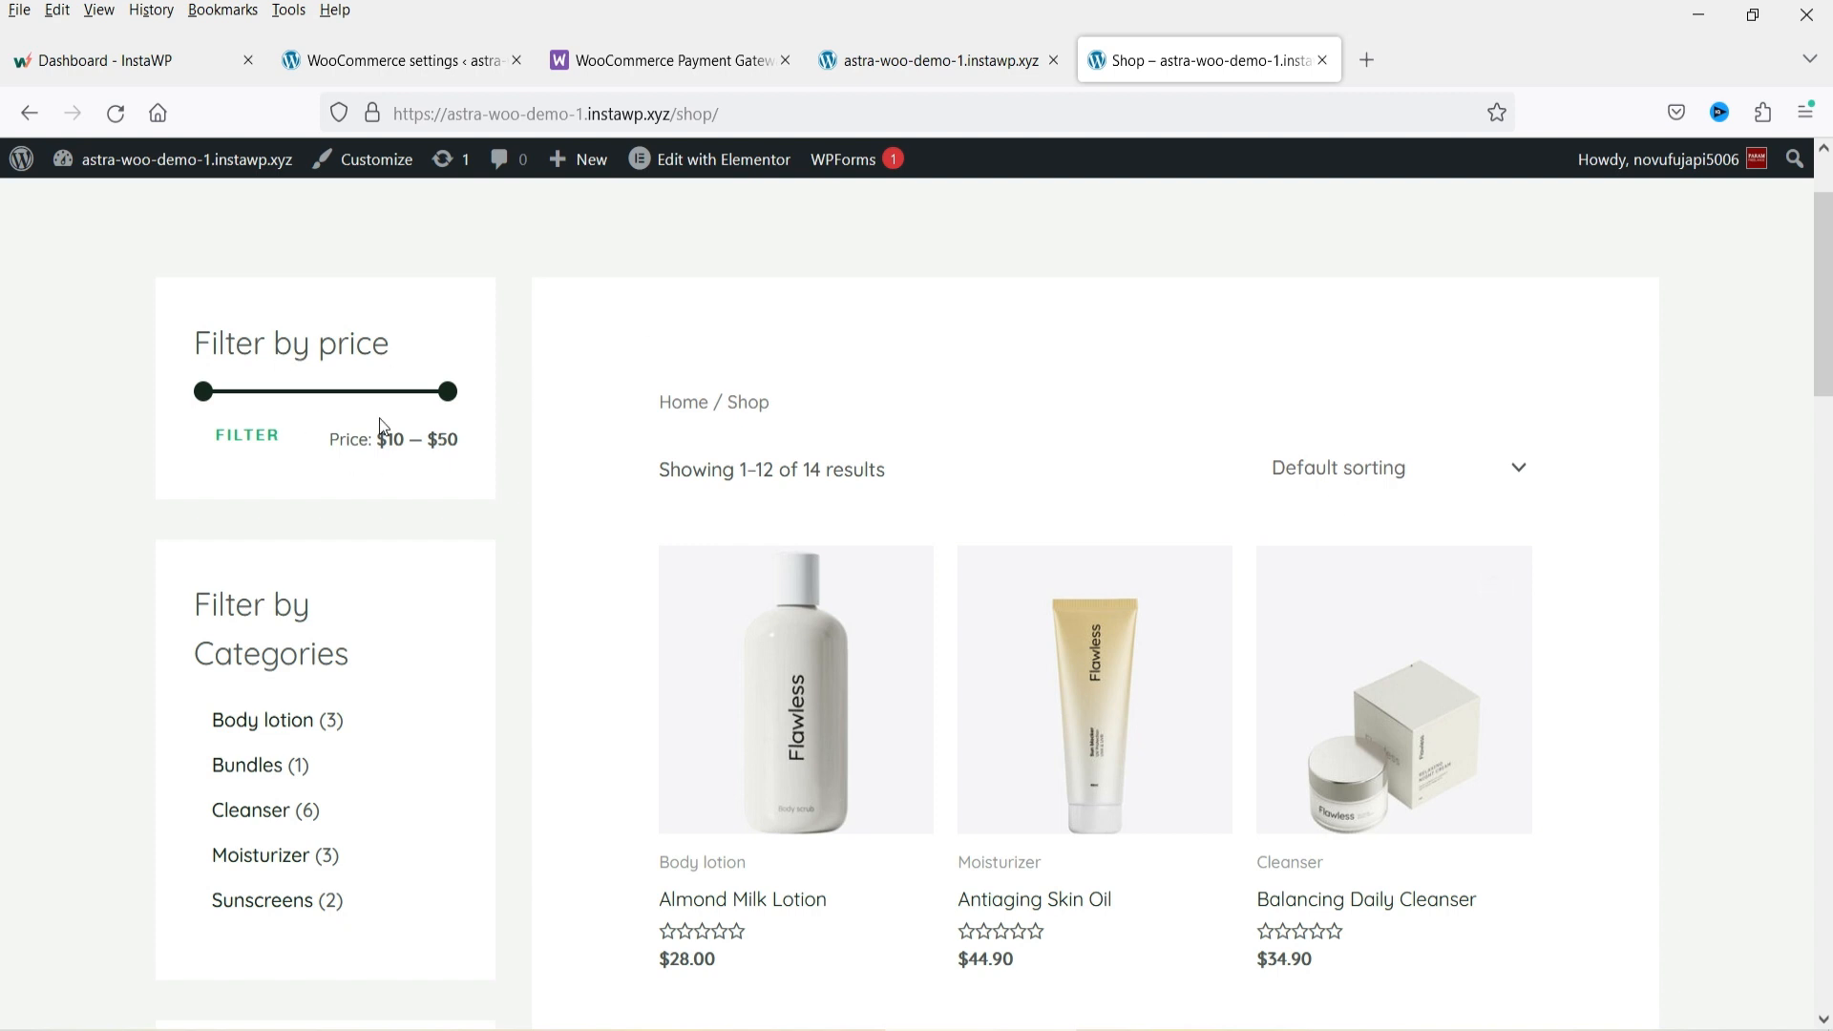
{"action": "scroll", "coordinate": [919, 408], "scroll_direction": "up", "scroll_amount": 2}
{"action": "scroll", "coordinate": [919, 409], "scroll_direction": "down", "scroll_amount": 5}
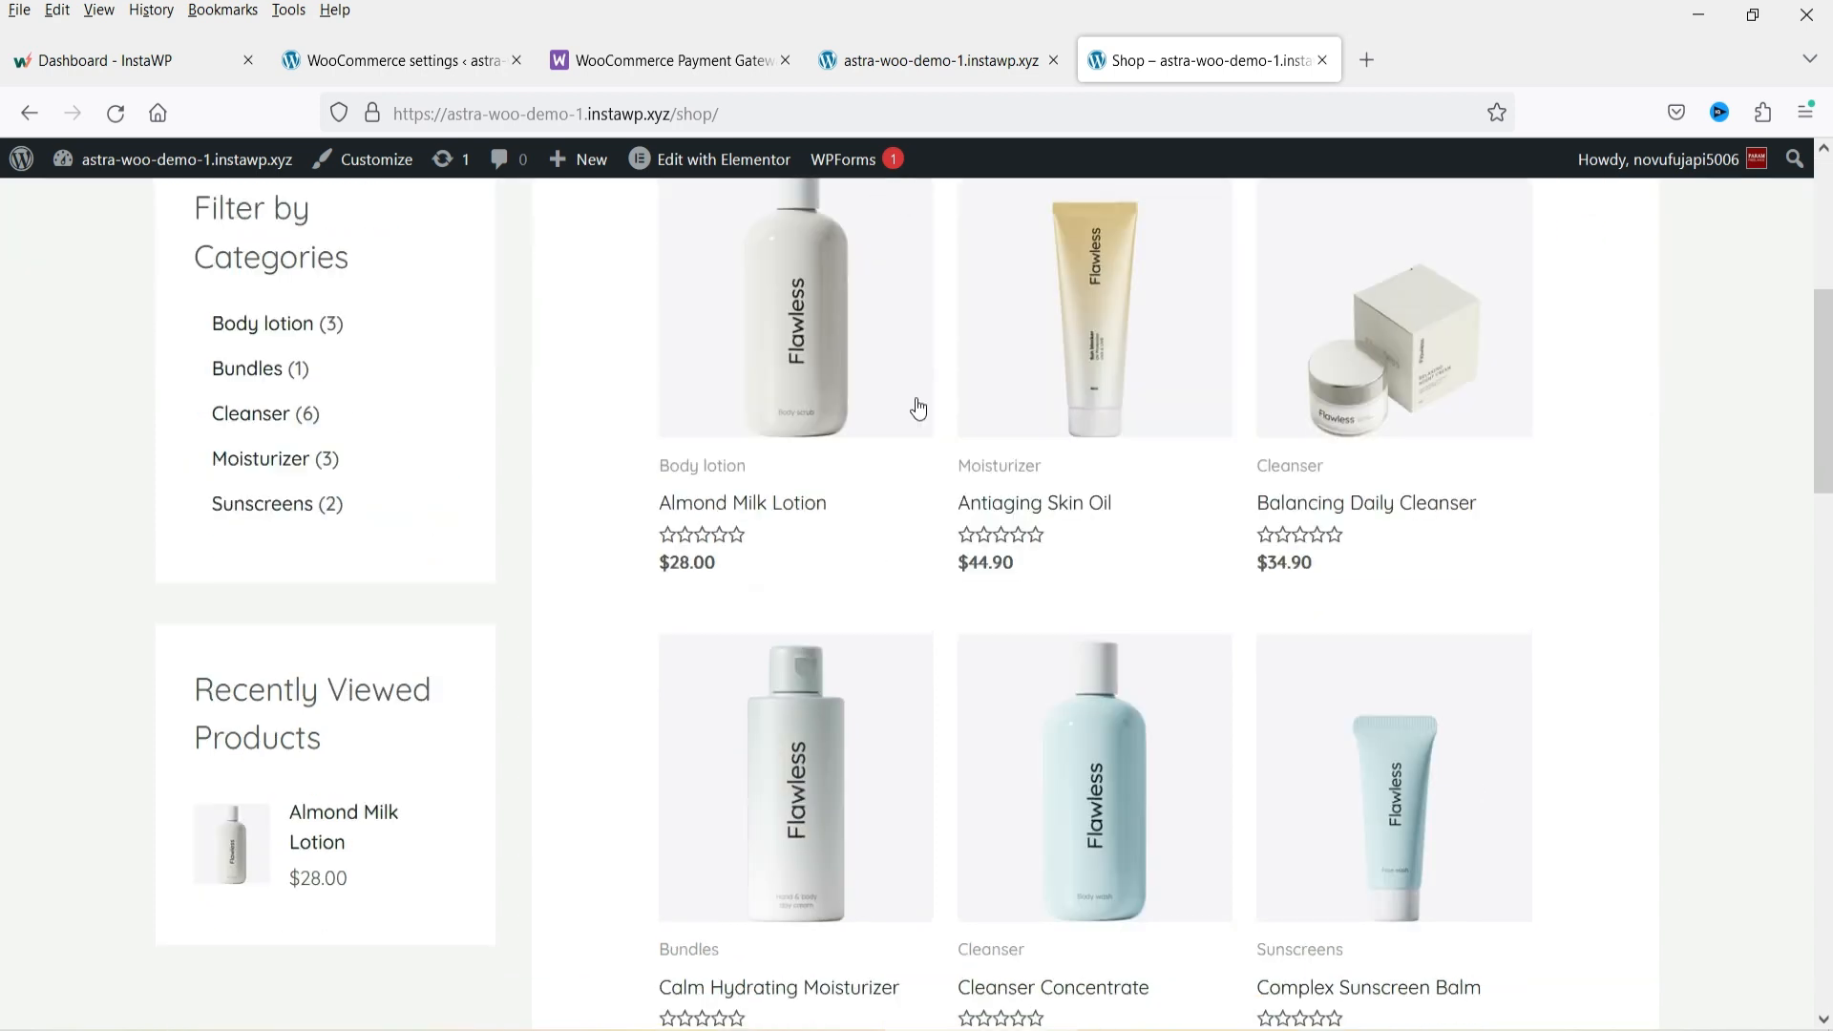
Open the Almond Milk Lotion product page and scroll through its details and description.
{"action": "left_click", "coordinate": [780, 391]}
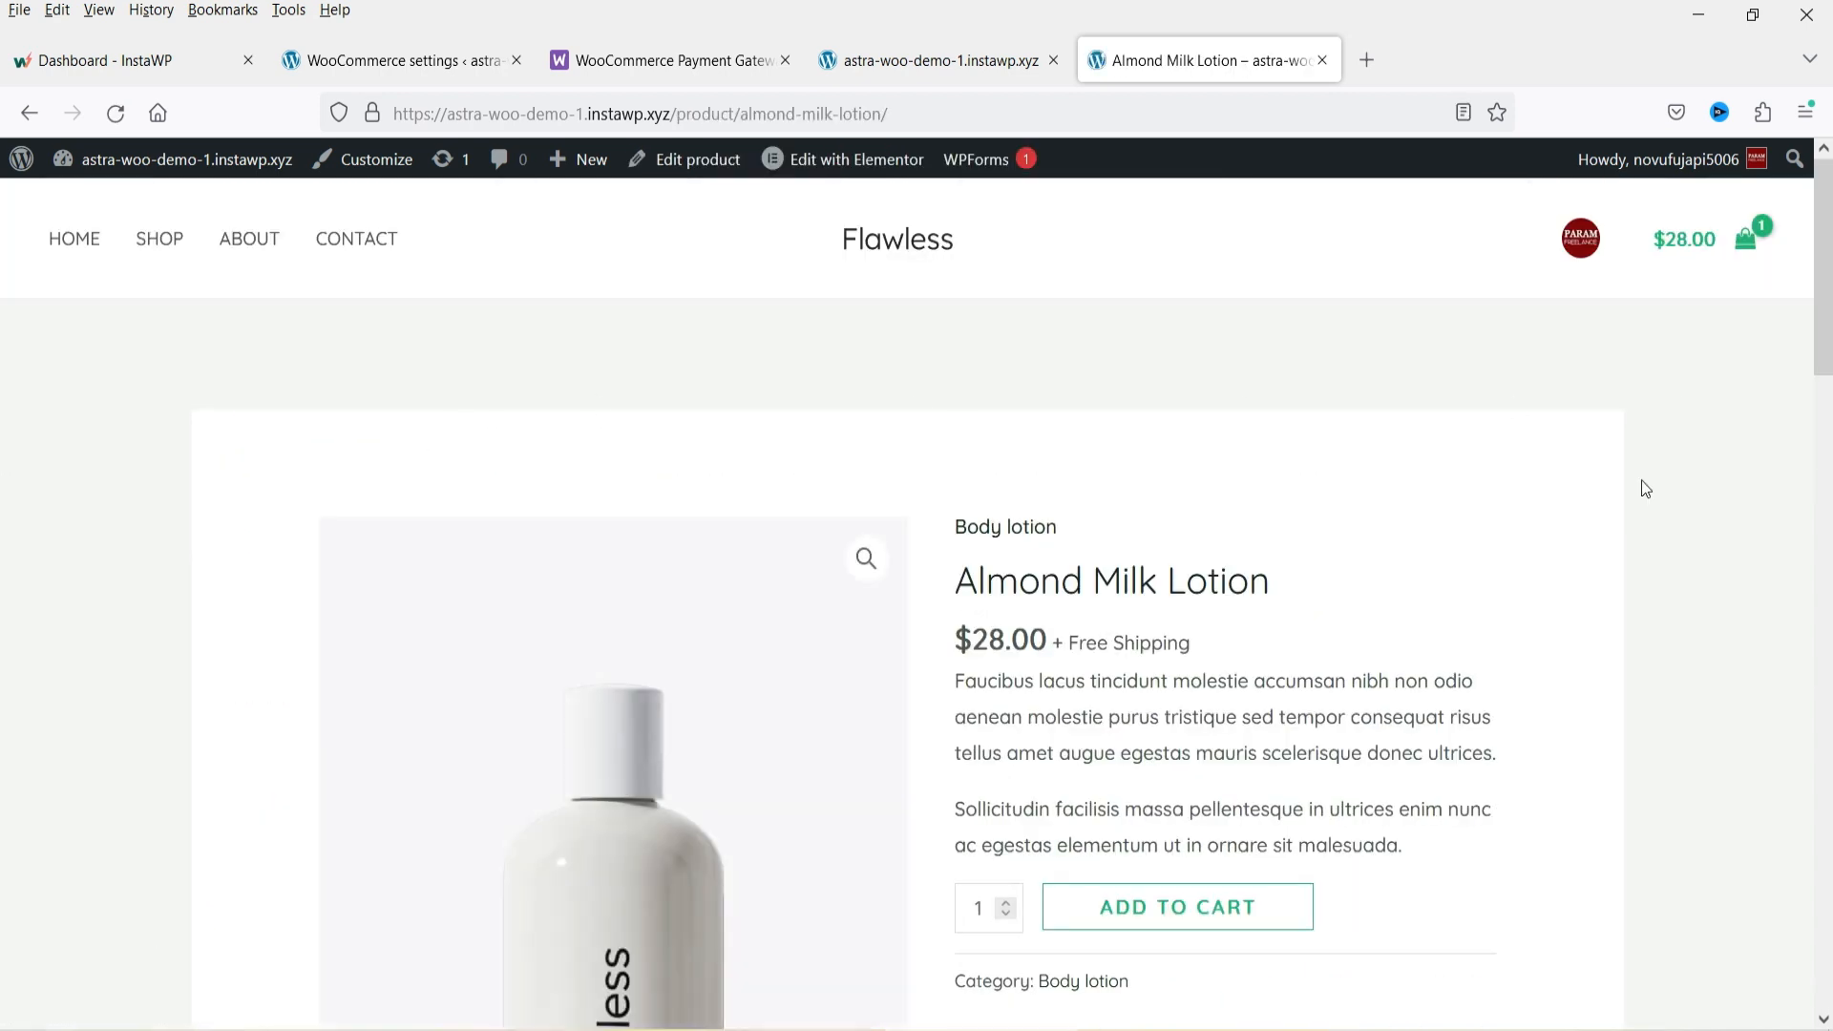
{"action": "scroll", "coordinate": [1638, 533], "scroll_direction": "down", "scroll_amount": 4}
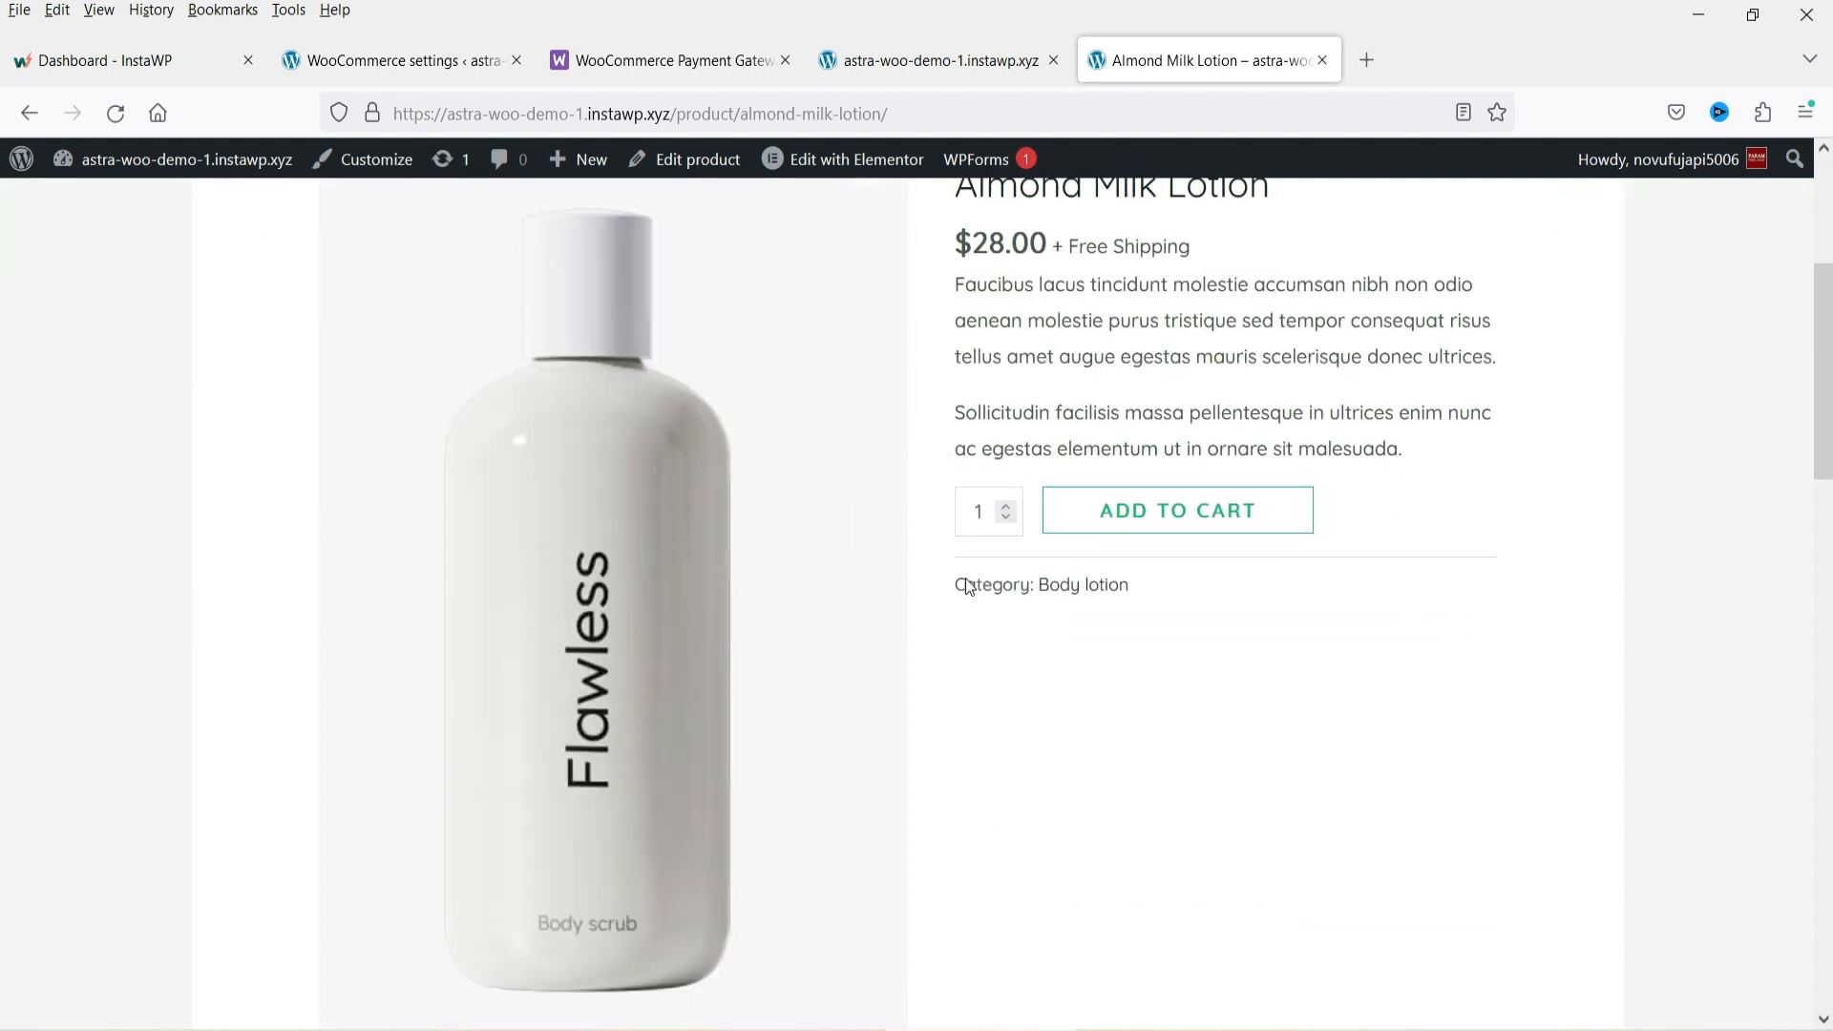
{"action": "scroll", "coordinate": [1323, 571], "scroll_direction": "down", "scroll_amount": 5}
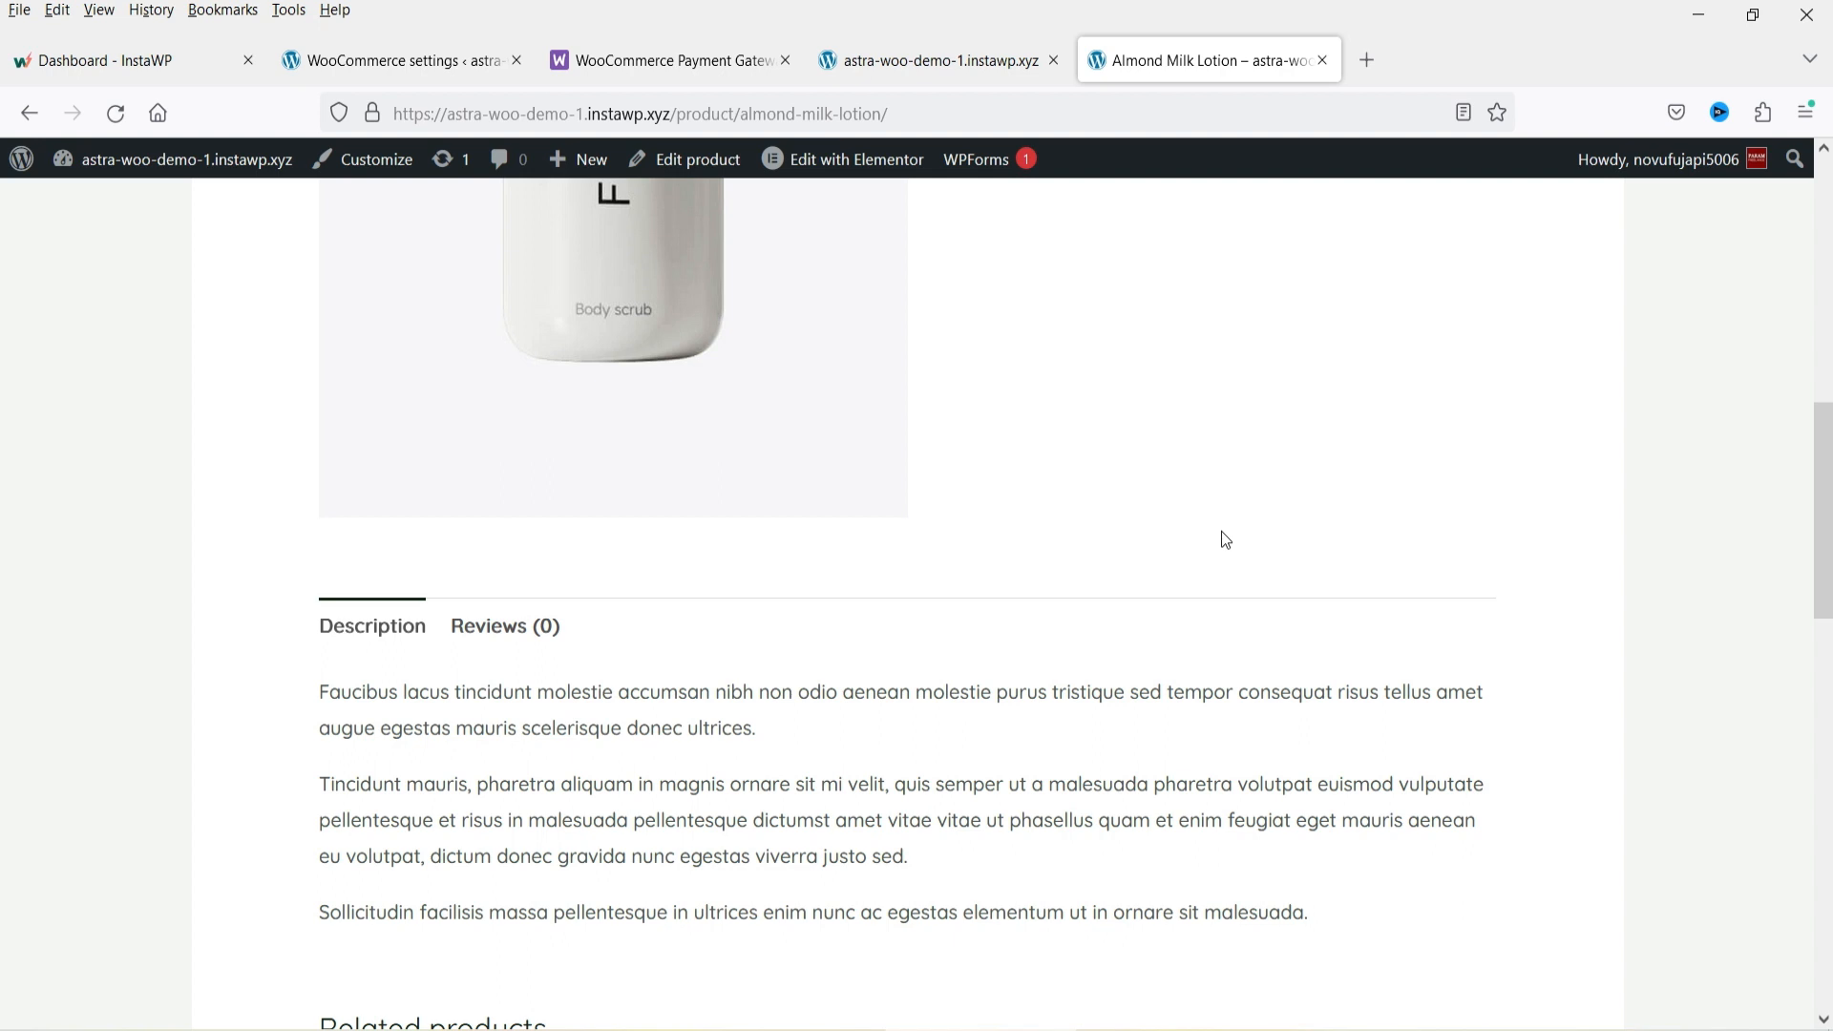
{"action": "scroll", "coordinate": [1221, 531], "scroll_direction": "down", "scroll_amount": 9}
{"action": "scroll", "coordinate": [1253, 521], "scroll_direction": "up", "scroll_amount": 15}
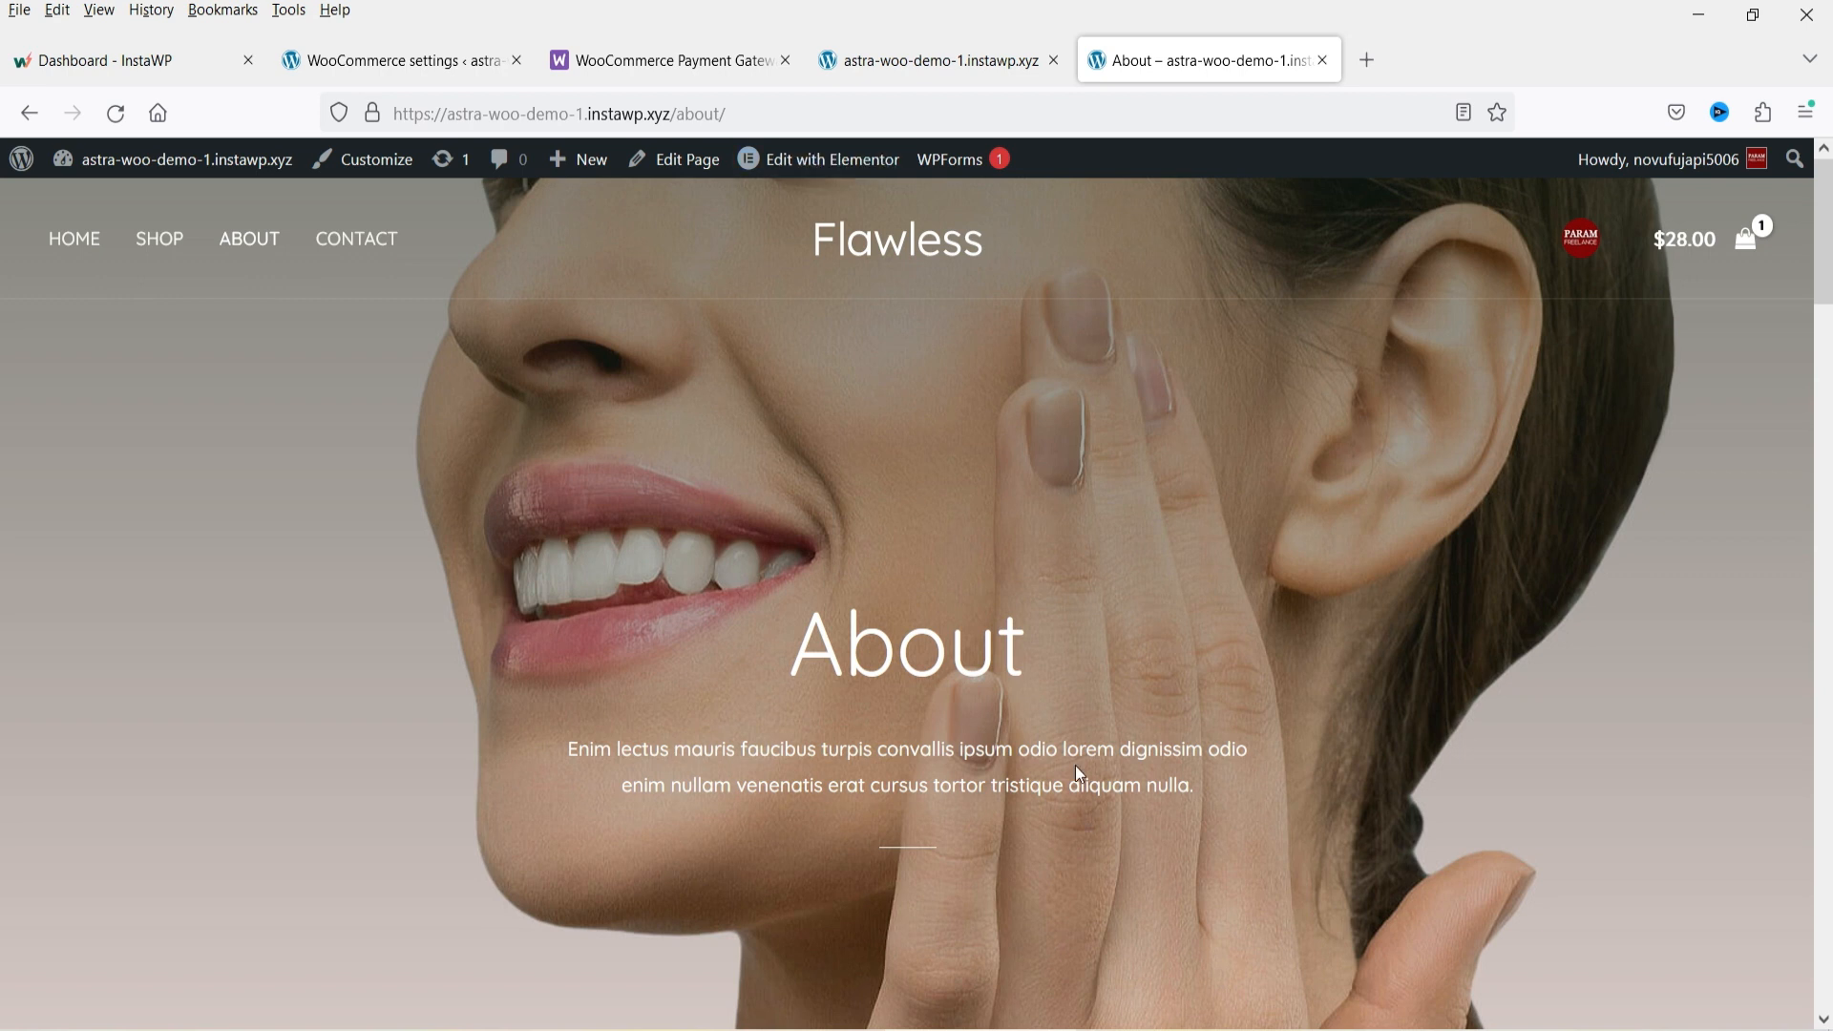
Open the theme Customizer from the admin Appearance menu and go to Global > Typography settings.
{"action": "left_click", "coordinate": [385, 65]}
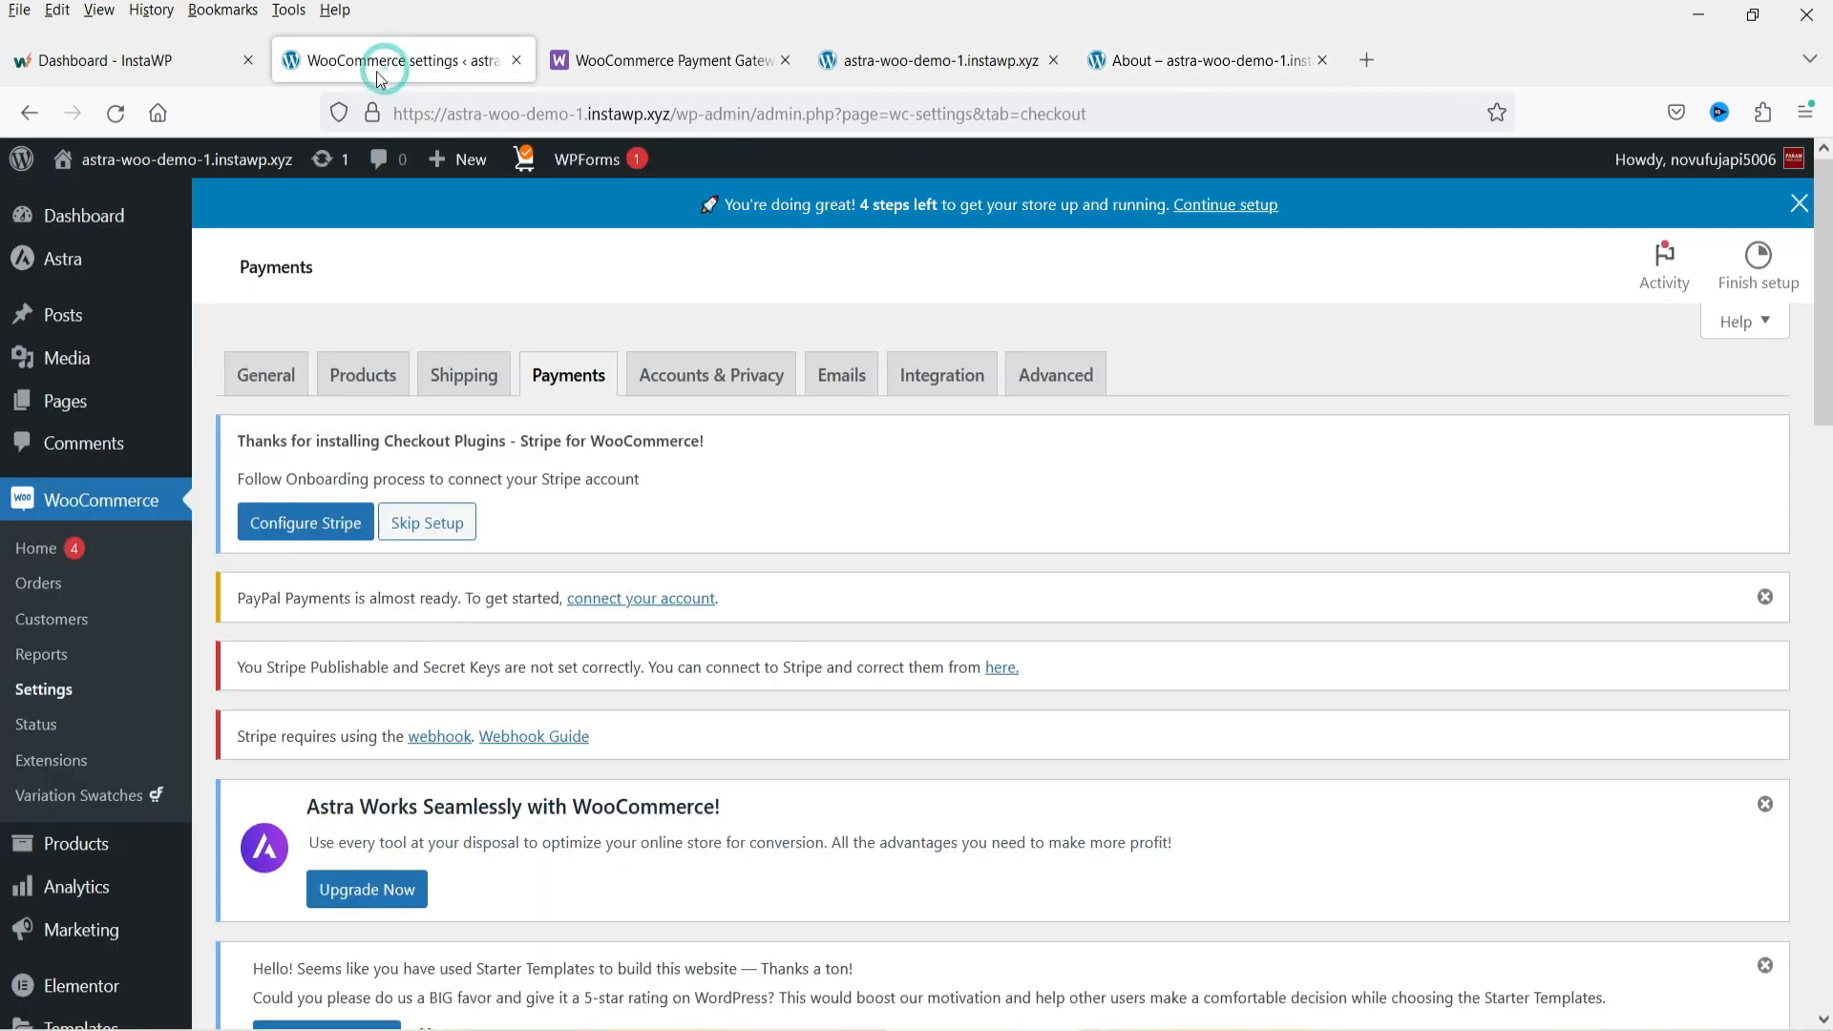
{"action": "scroll", "coordinate": [53, 524], "scroll_direction": "down", "scroll_amount": 2}
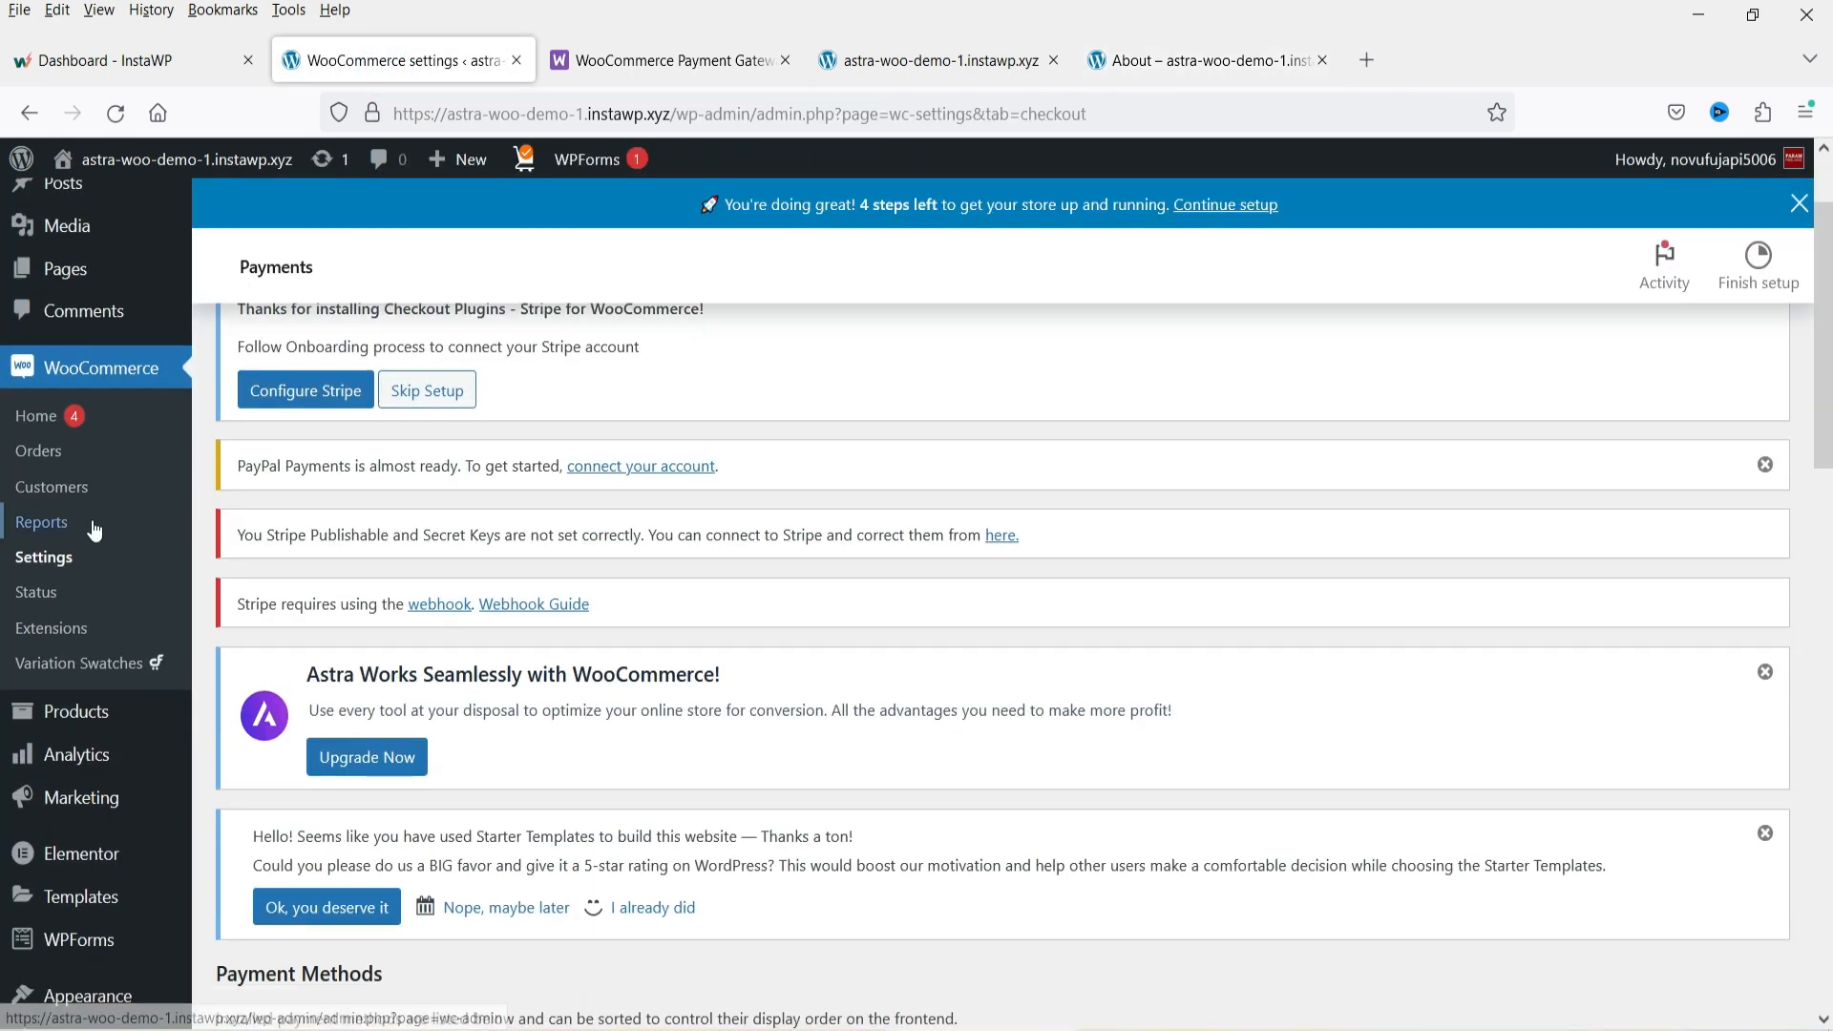
{"action": "scroll", "coordinate": [265, 444], "scroll_direction": "down", "scroll_amount": 3}
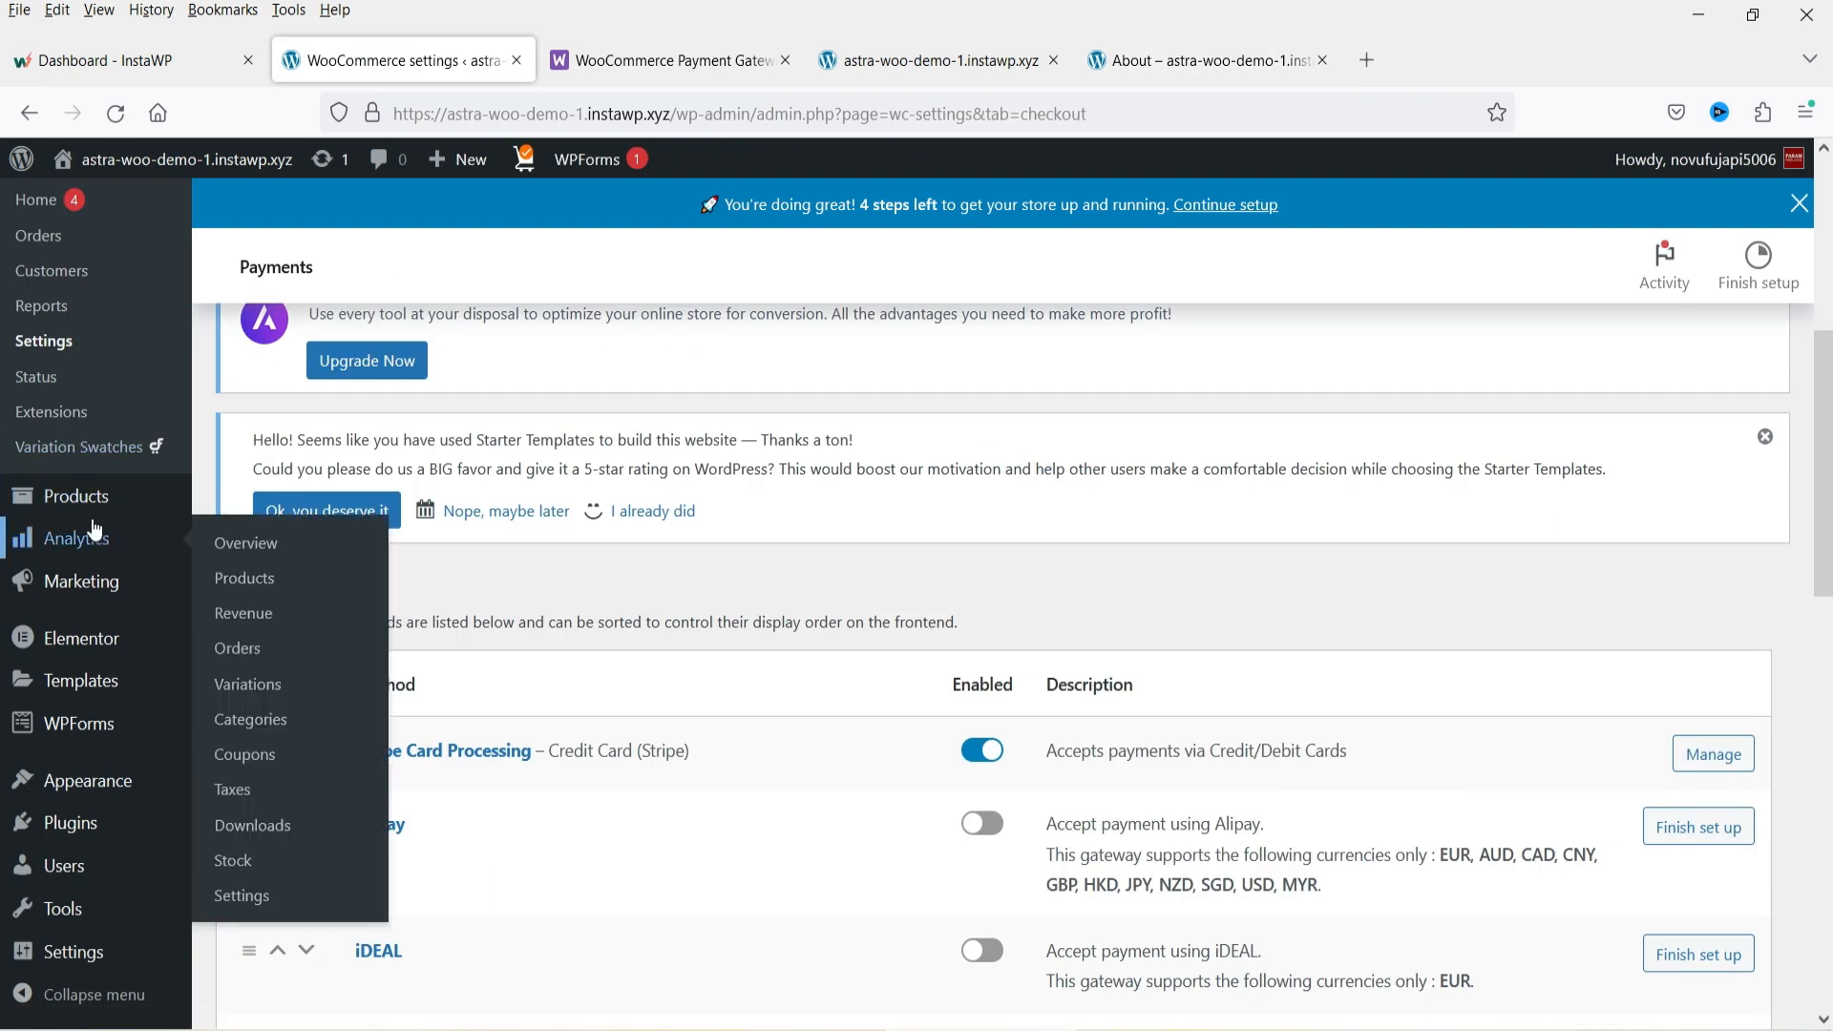
{"action": "mouse_move", "coordinate": [111, 799]}
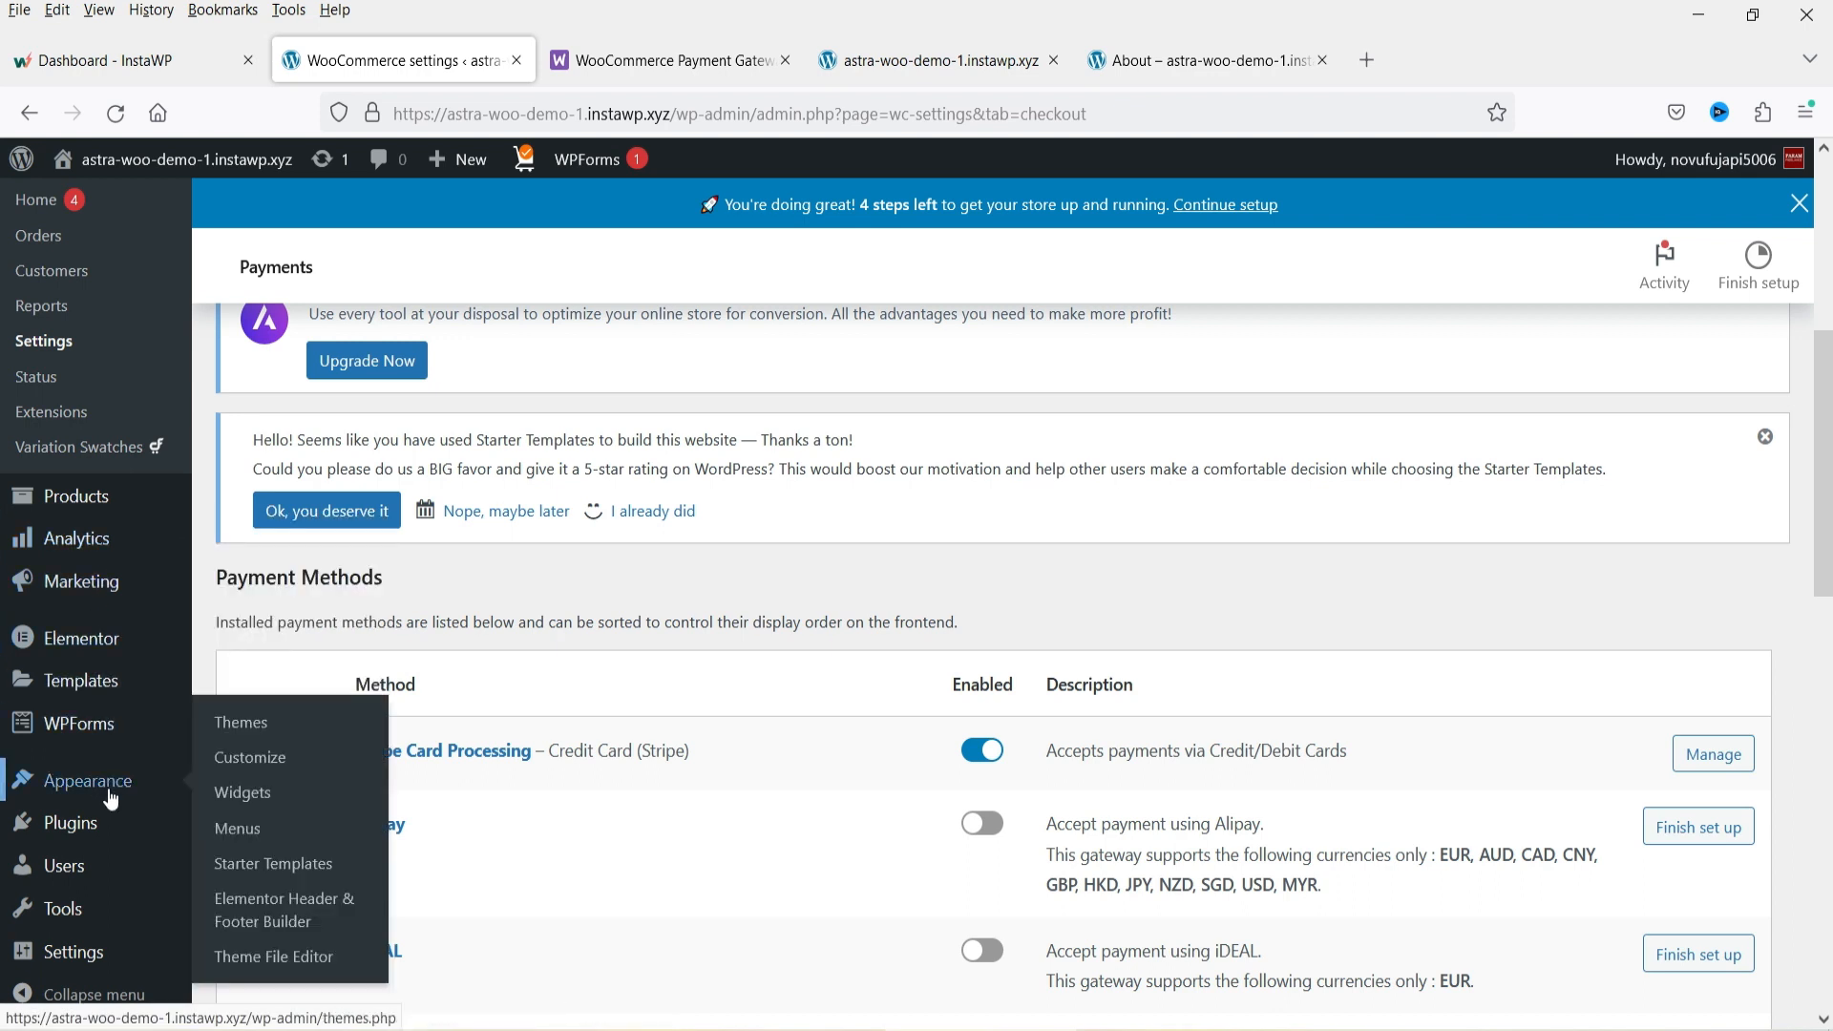
{"action": "left_click", "coordinate": [260, 763]}
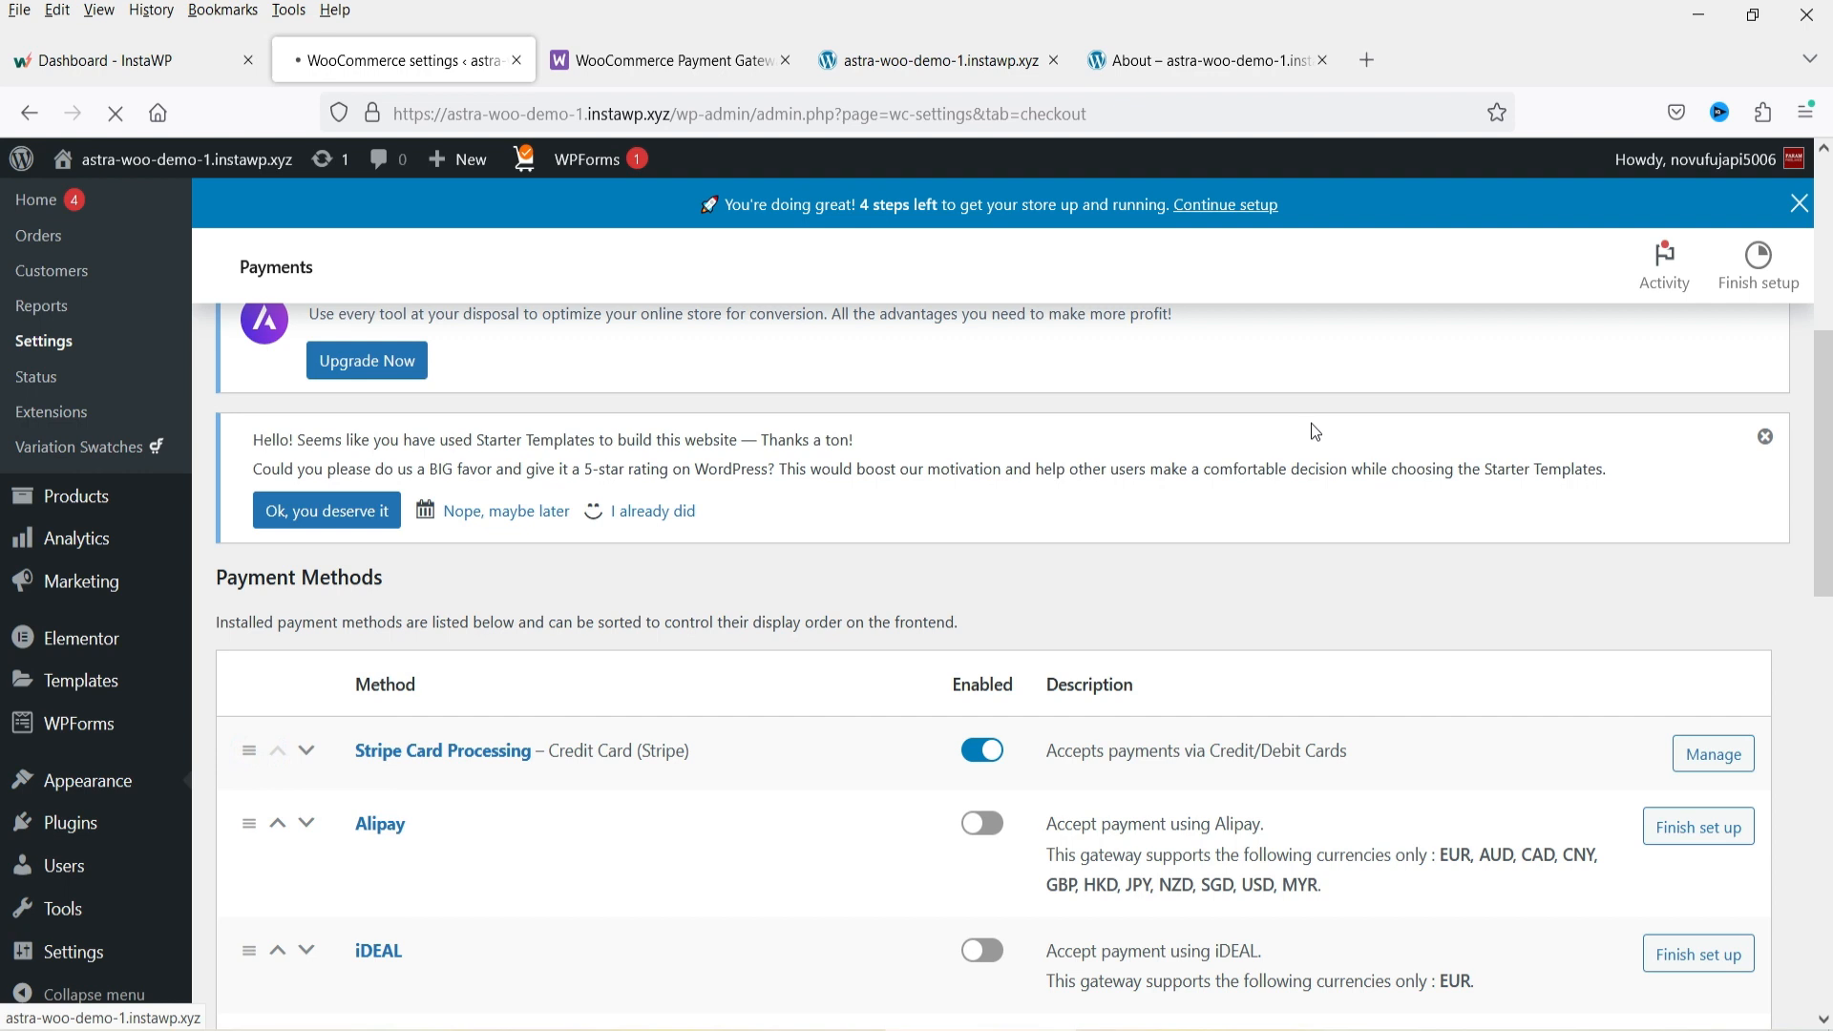
{"action": "left_click", "coordinate": [1218, 65]}
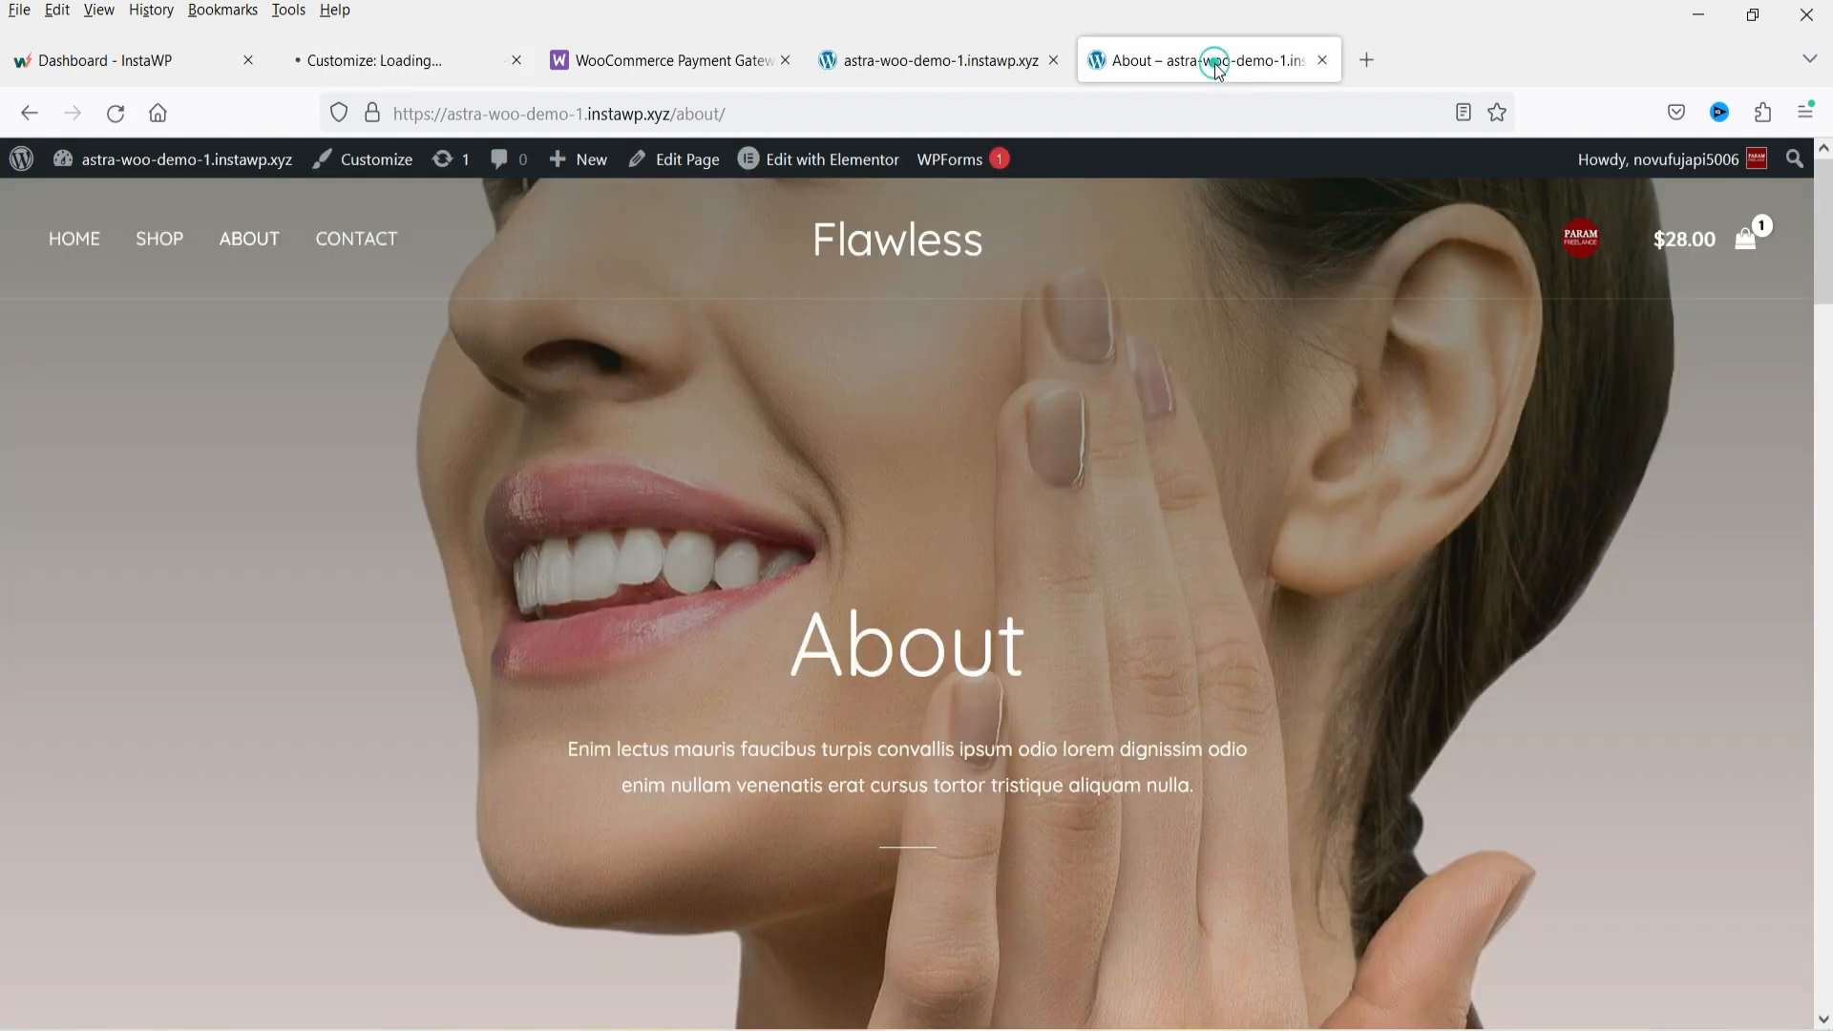
{"action": "left_click", "coordinate": [373, 63]}
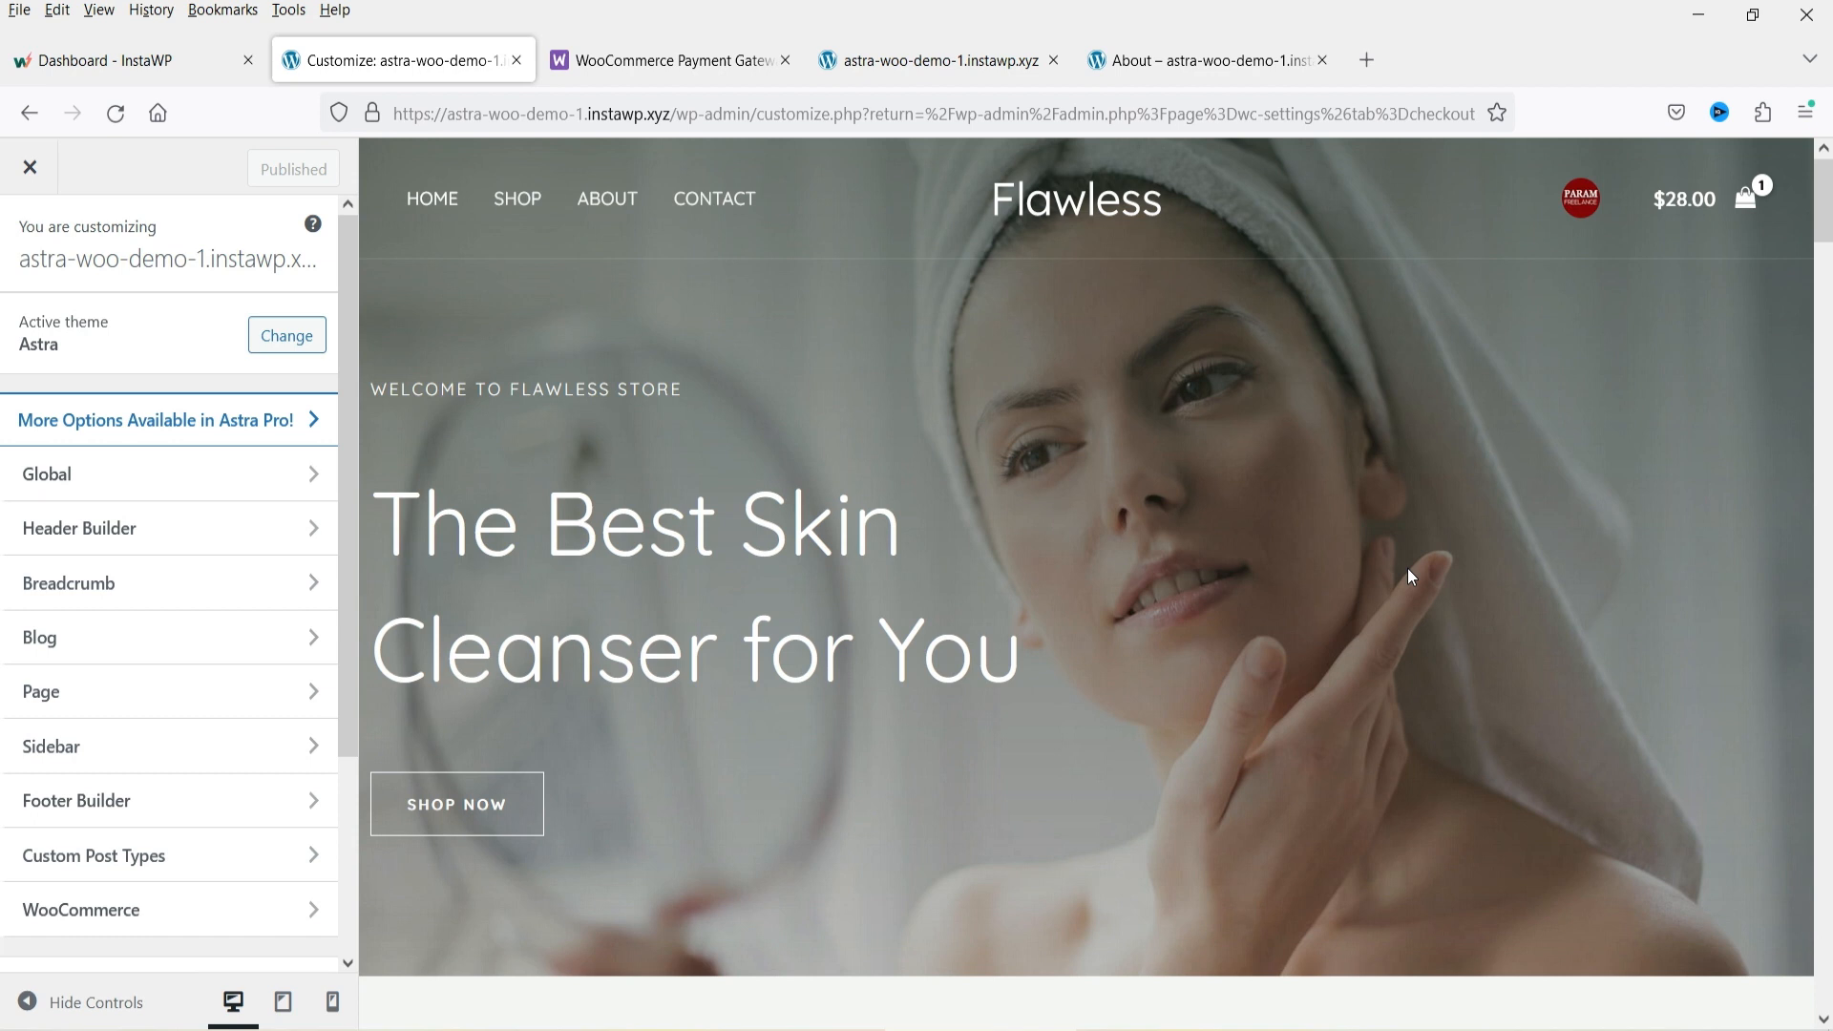
{"action": "left_click", "coordinate": [61, 477]}
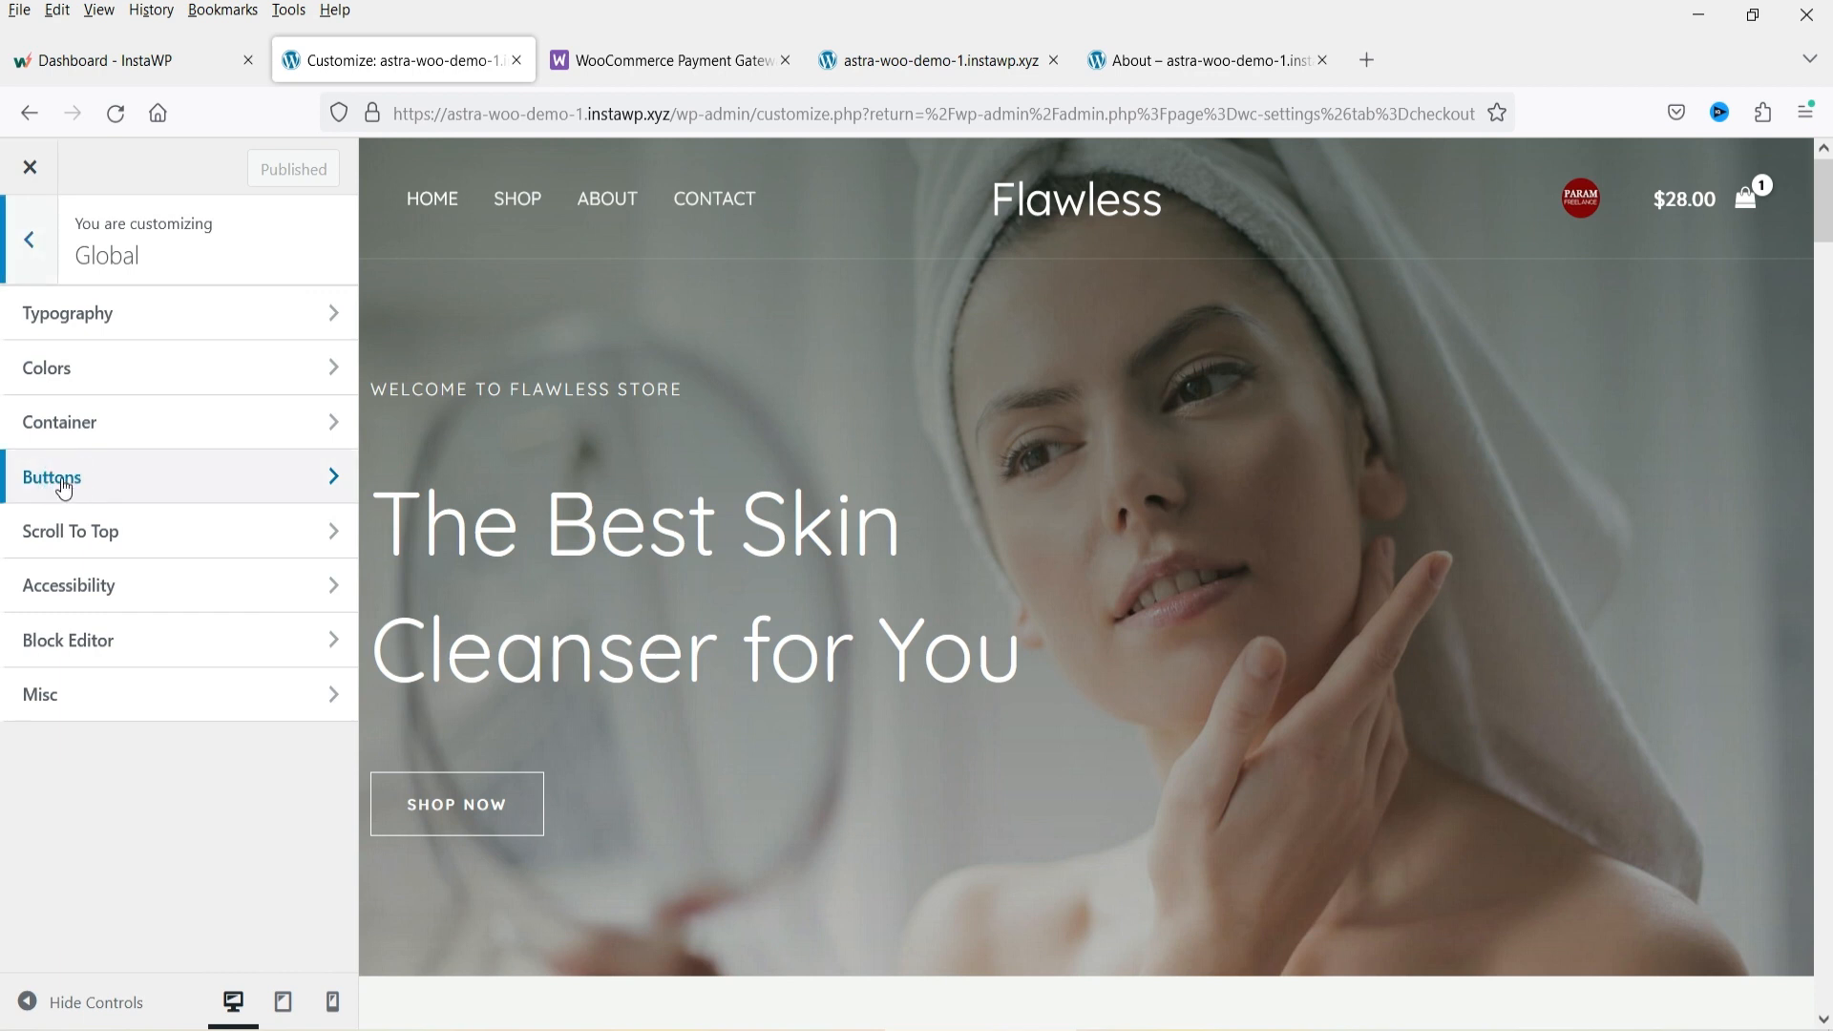
{"action": "left_click", "coordinate": [82, 312]}
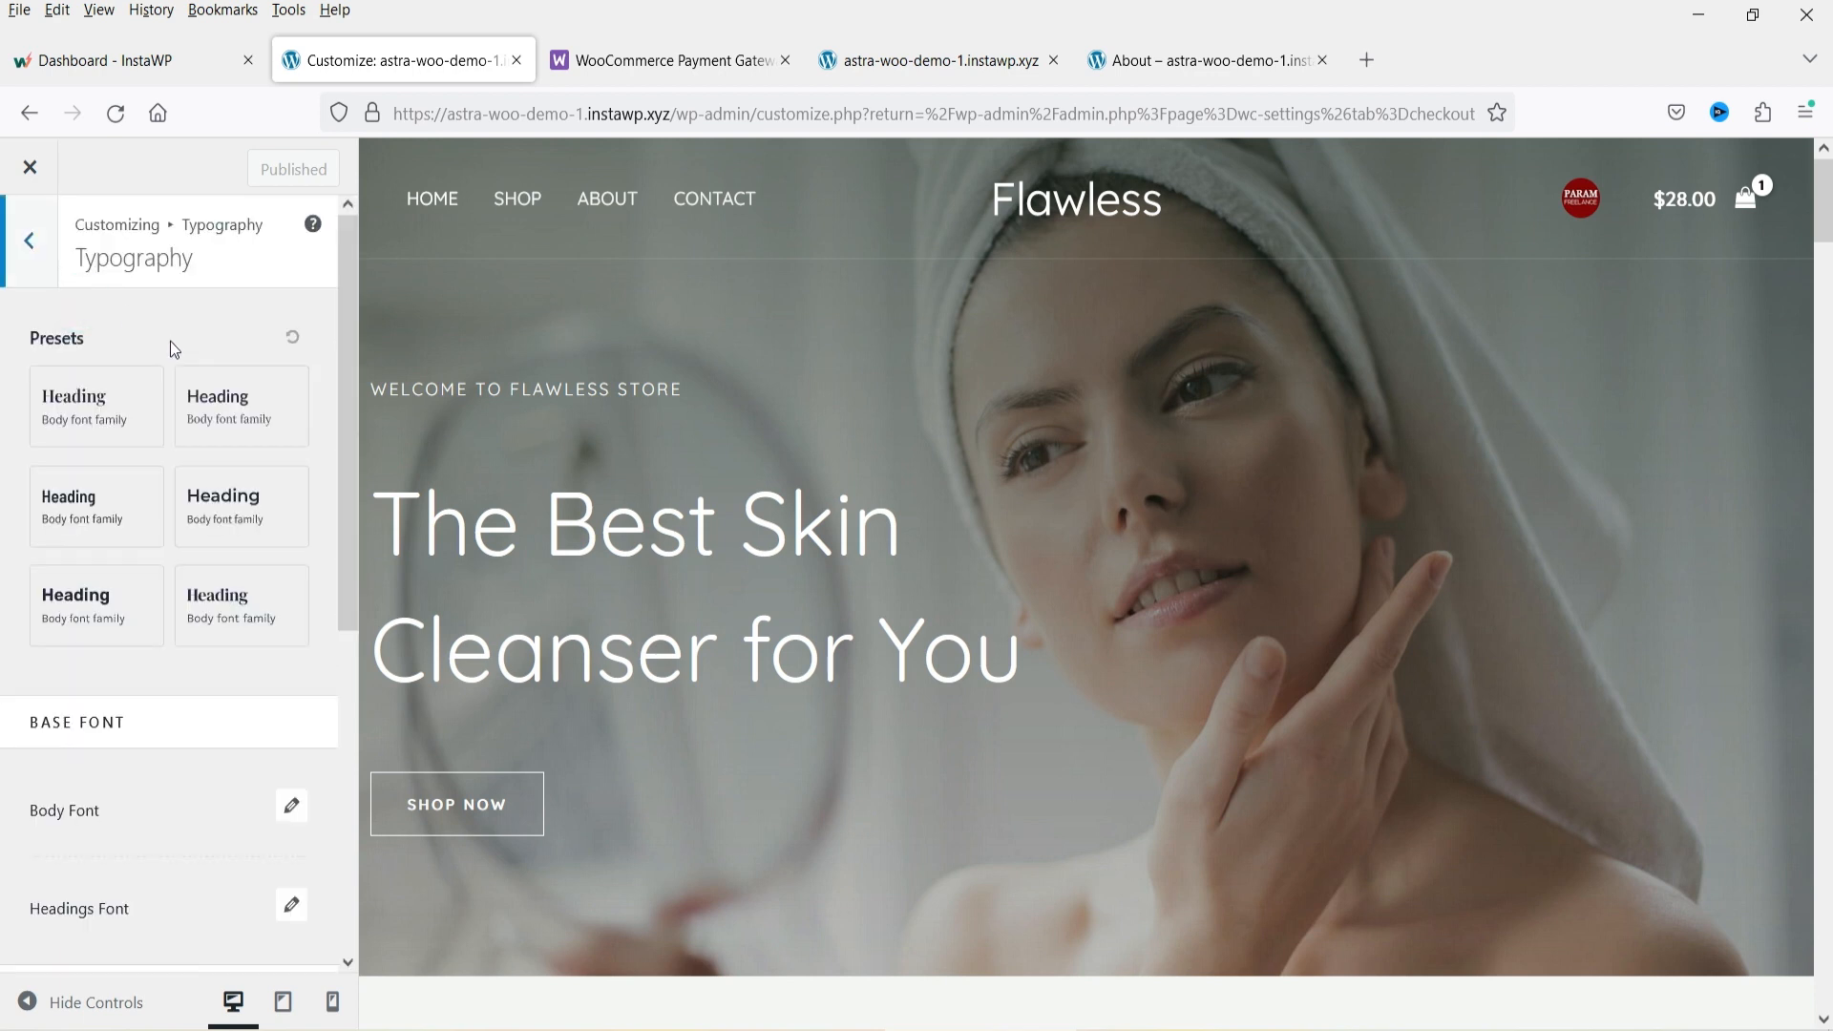
{"action": "scroll", "coordinate": [233, 491], "scroll_direction": "down", "scroll_amount": 5}
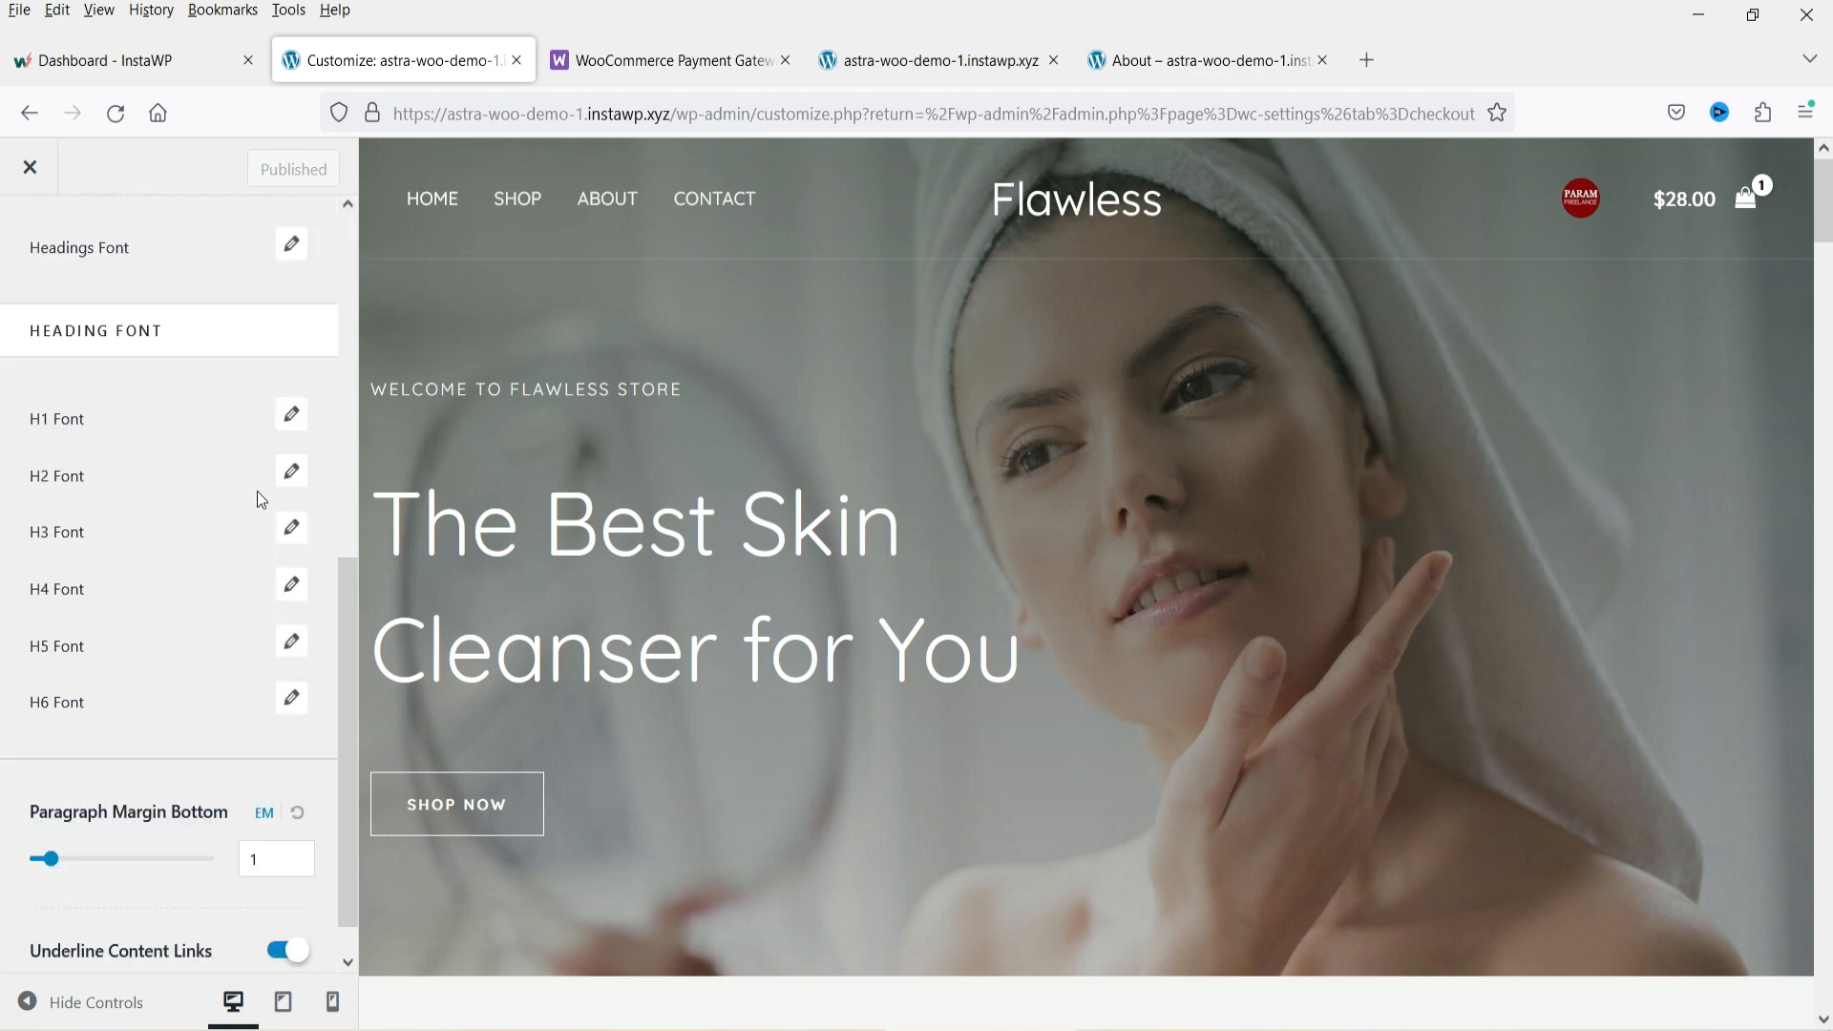
{"action": "scroll", "coordinate": [261, 499], "scroll_direction": "up", "scroll_amount": 5}
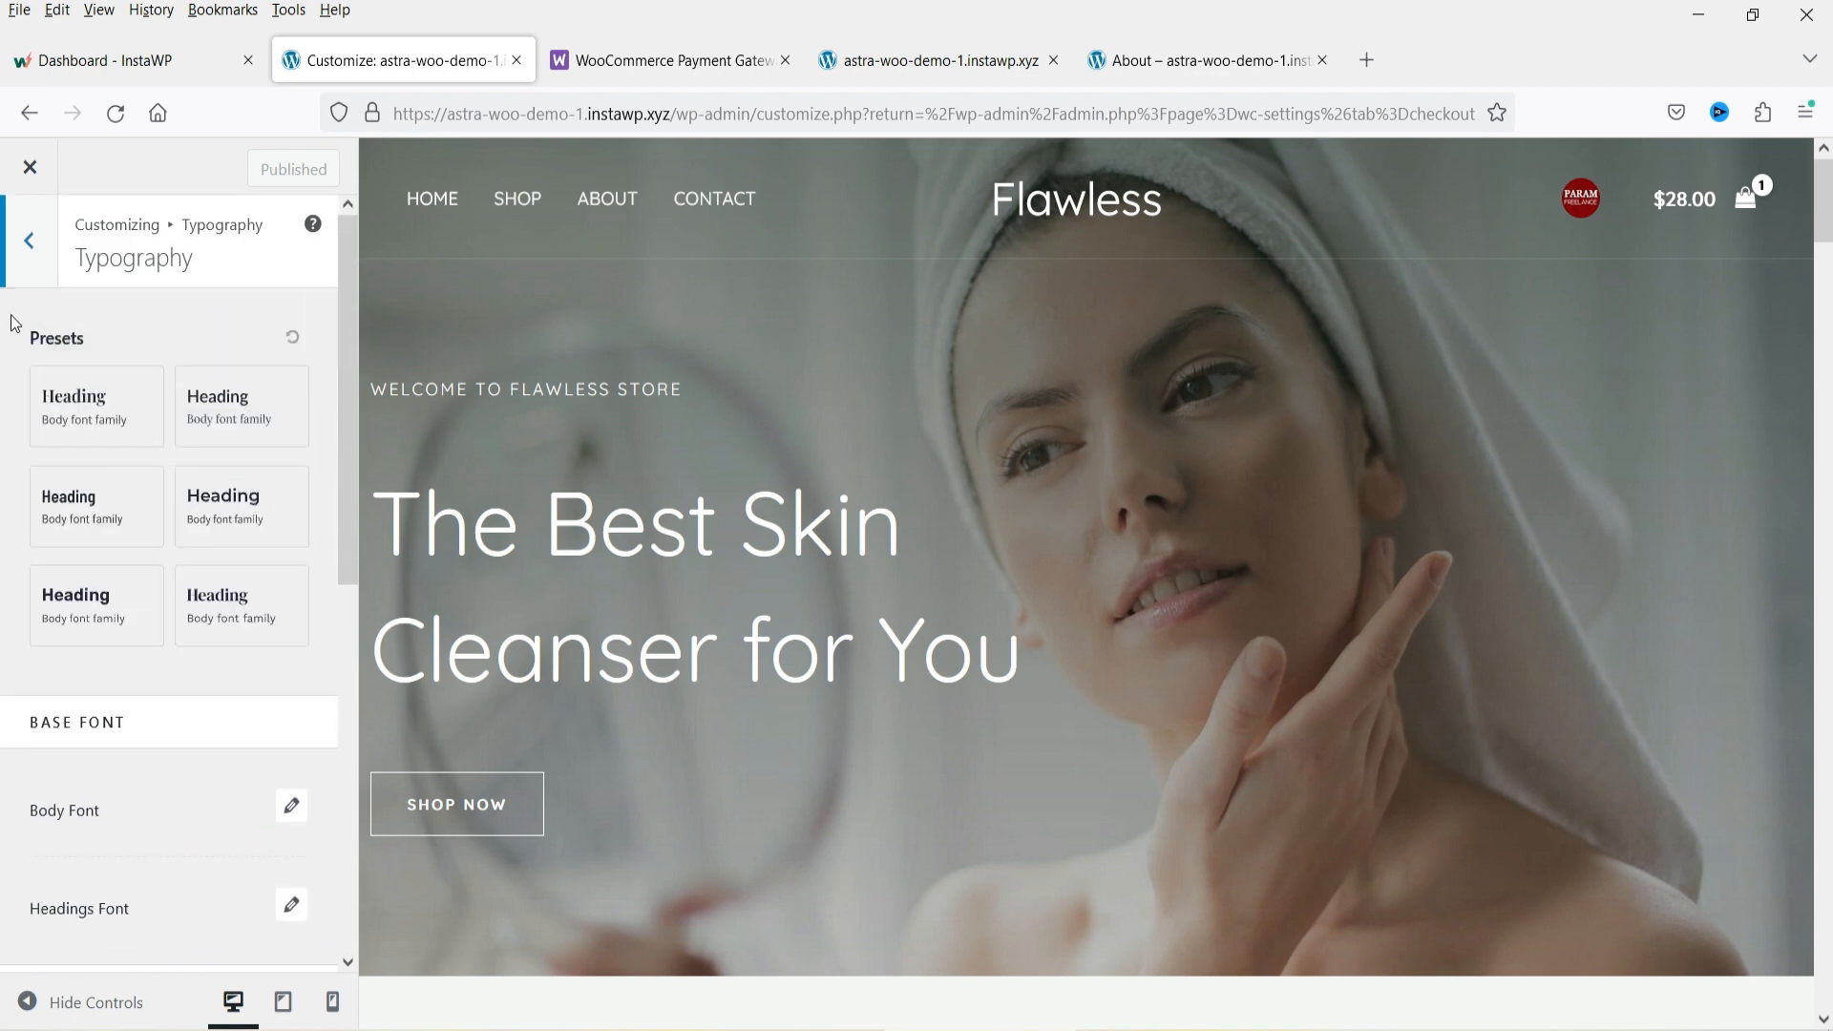
Open Global > Colors and review the global palette and theme color settings.
{"action": "left_click", "coordinate": [29, 240]}
{"action": "left_click", "coordinate": [139, 368]}
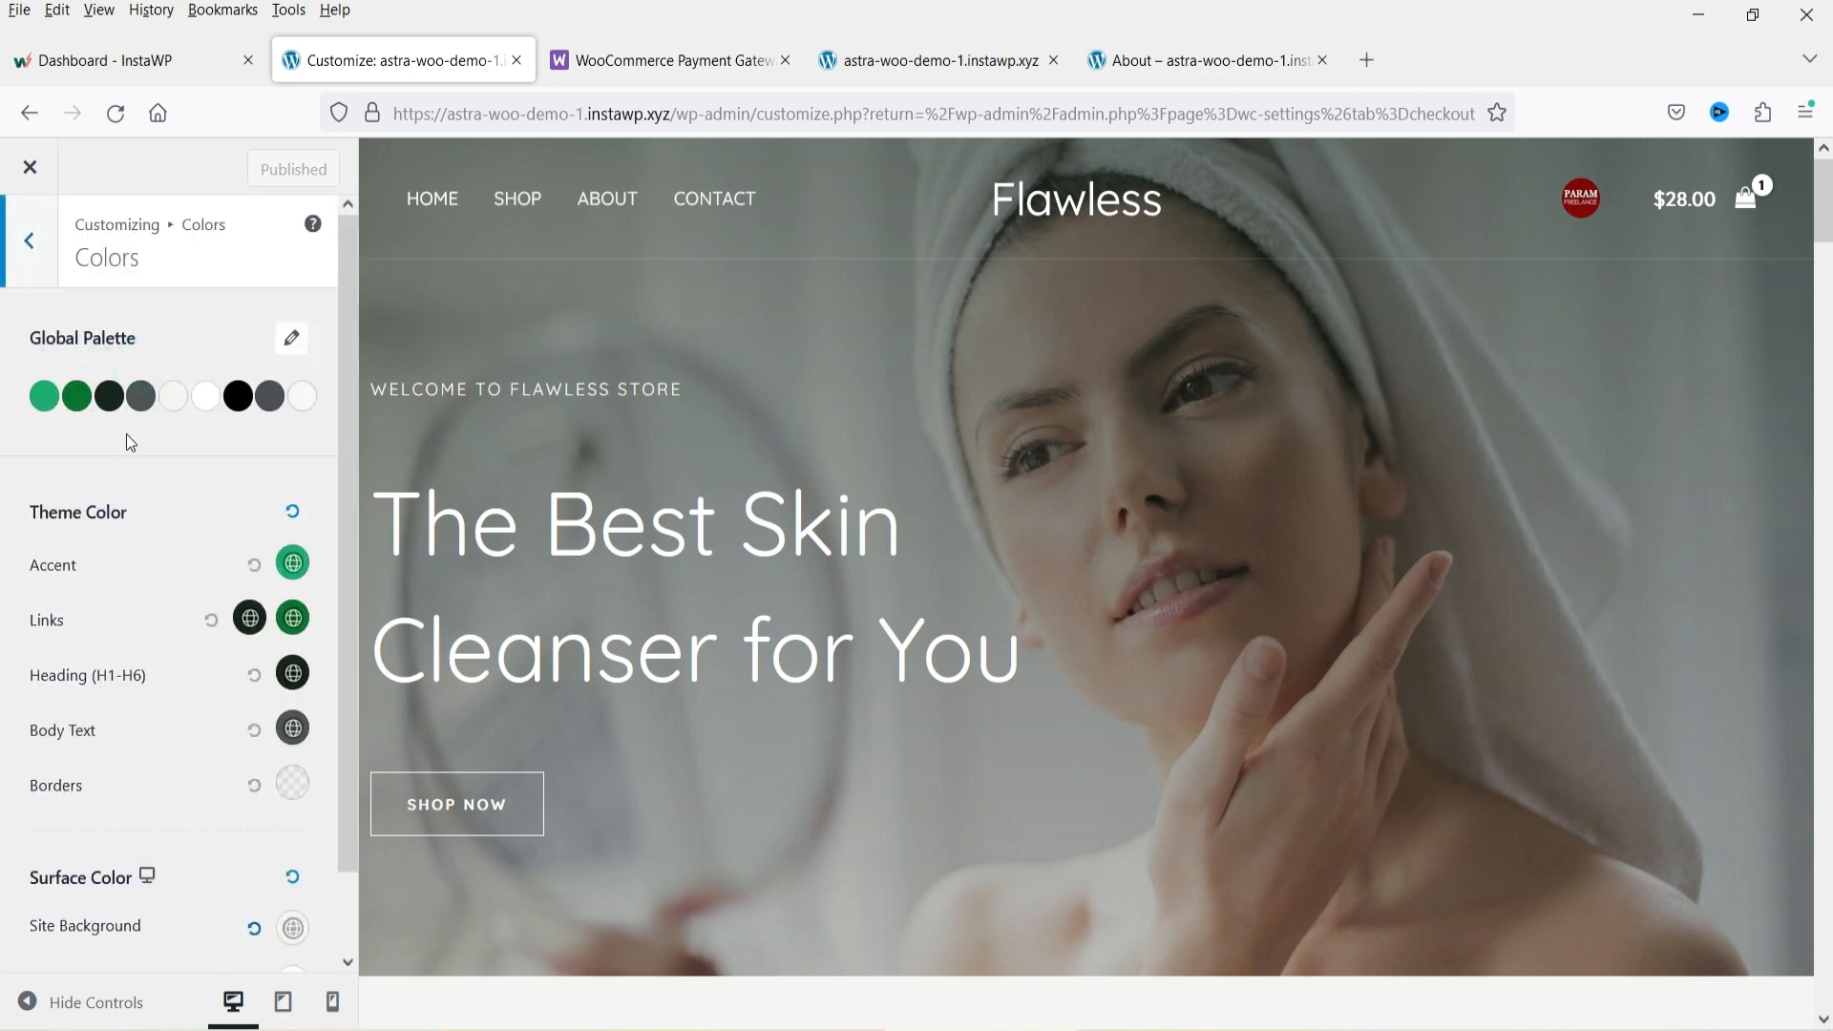
{"action": "scroll", "coordinate": [124, 426], "scroll_direction": "down", "scroll_amount": 2}
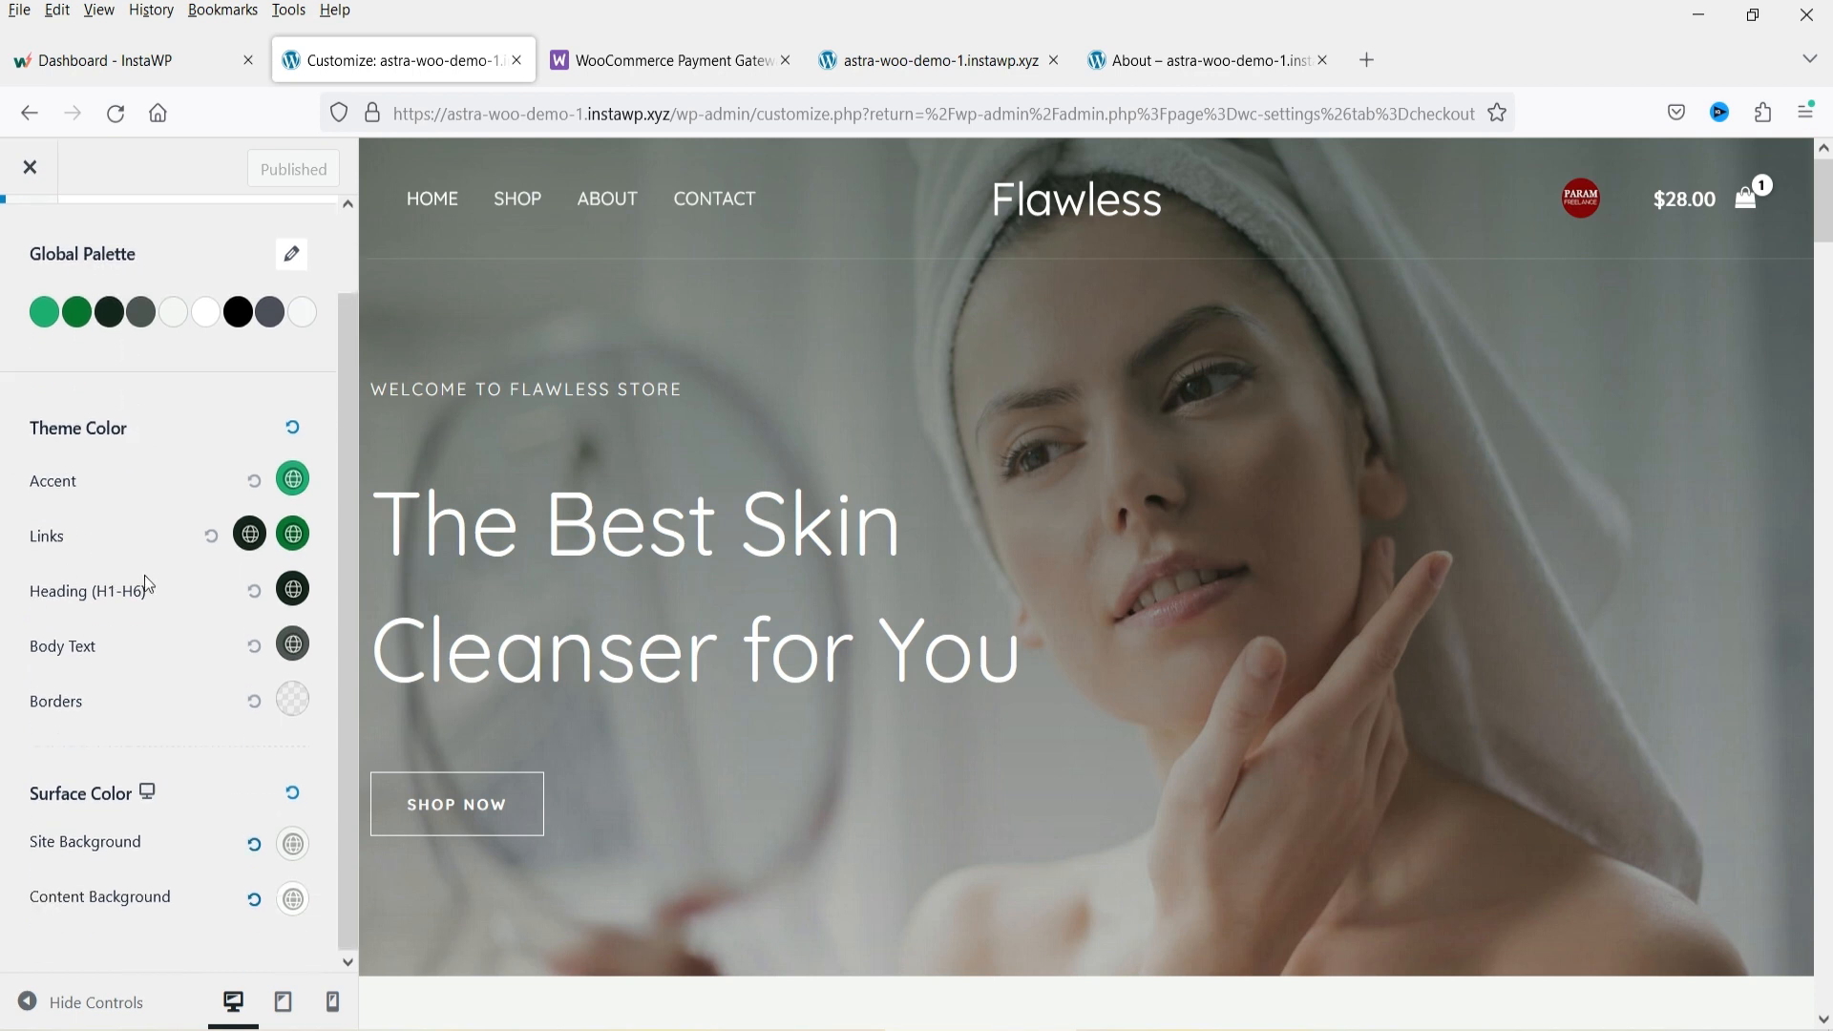
{"action": "scroll", "coordinate": [198, 630], "scroll_direction": "up", "scroll_amount": 2}
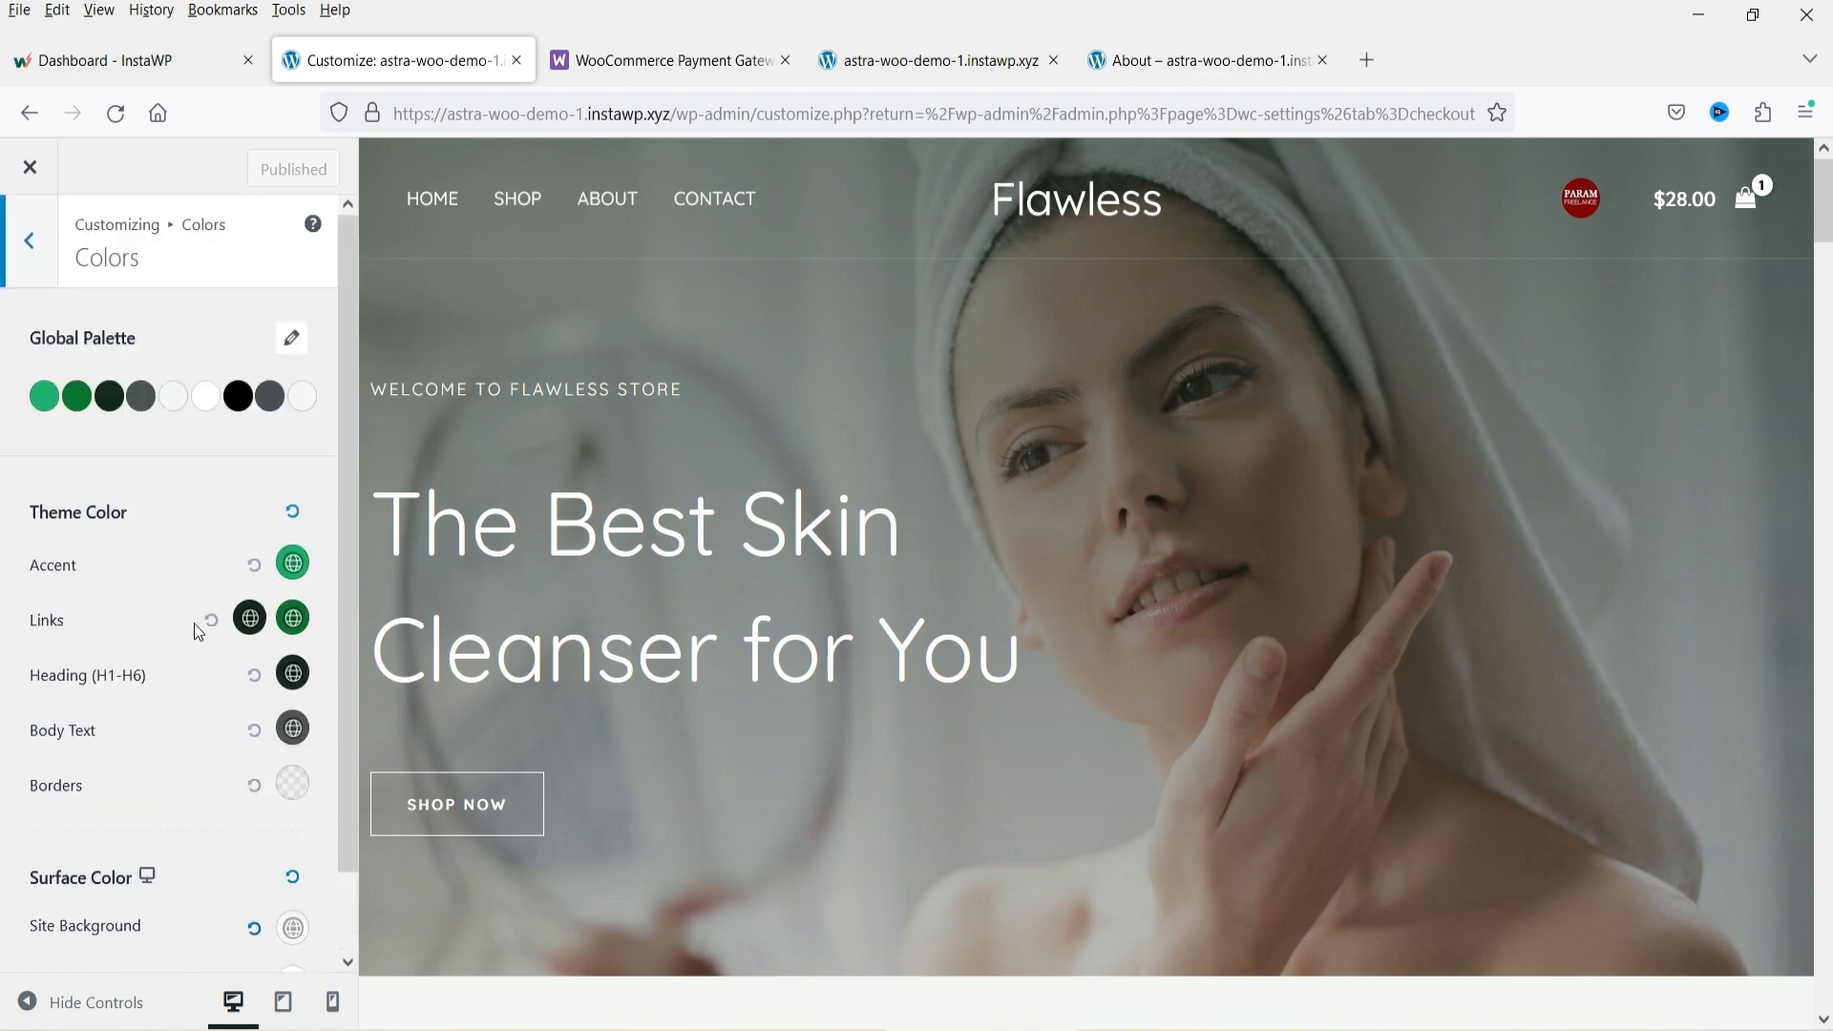
Open Global > Container and review its layout, style and width options.
{"action": "left_click", "coordinate": [31, 258]}
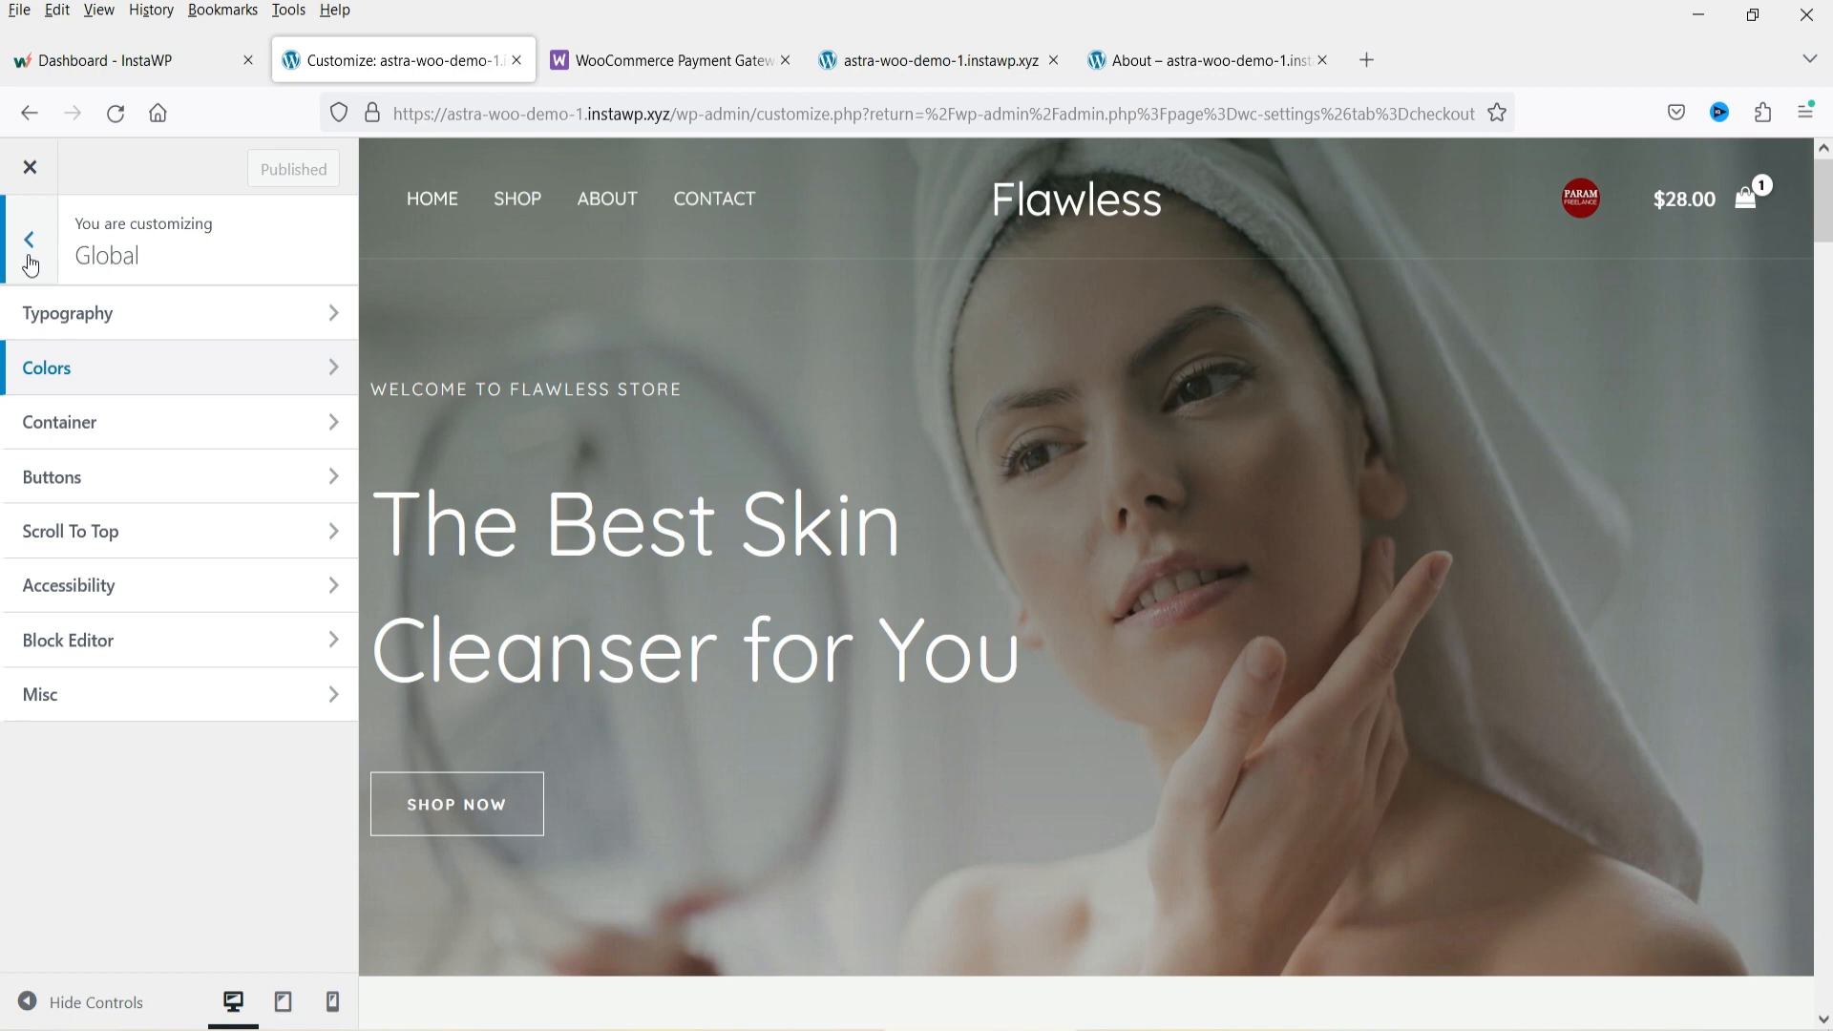
{"action": "left_click", "coordinate": [90, 420]}
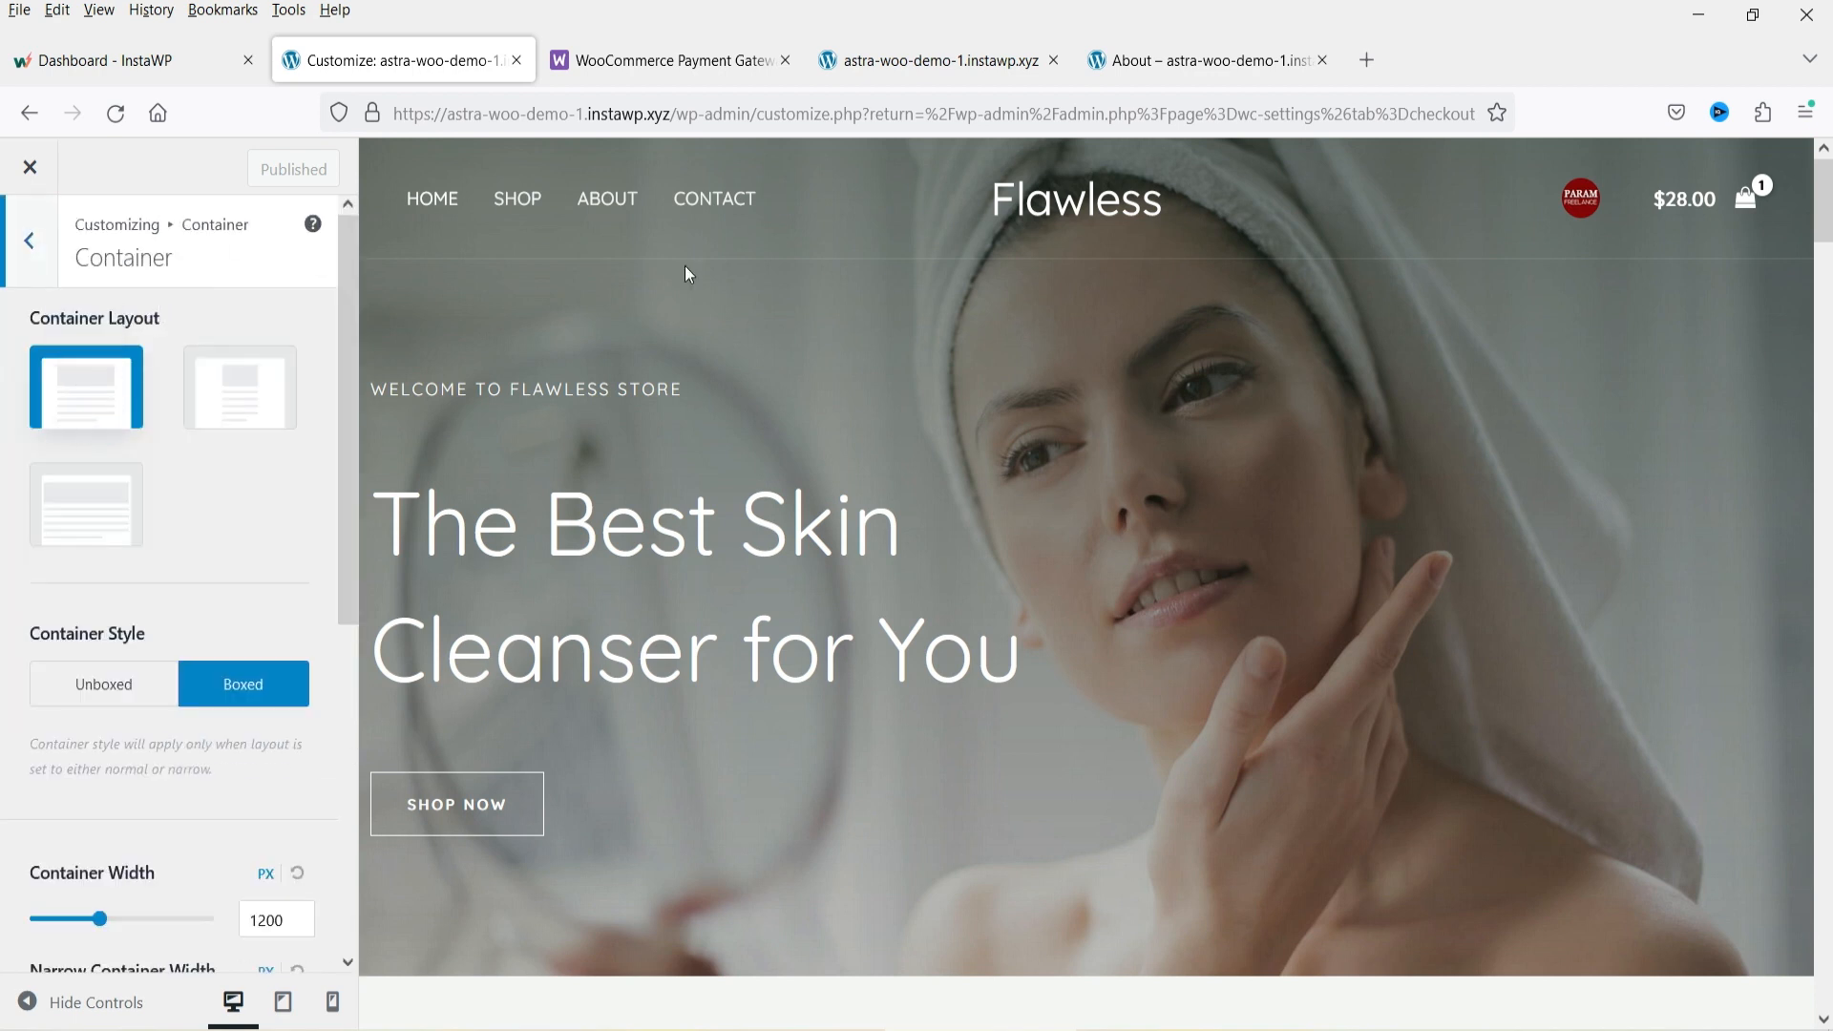
{"action": "scroll", "coordinate": [1390, 420], "scroll_direction": "down", "scroll_amount": 15}
{"action": "scroll", "coordinate": [1386, 434], "scroll_direction": "up", "scroll_amount": 15}
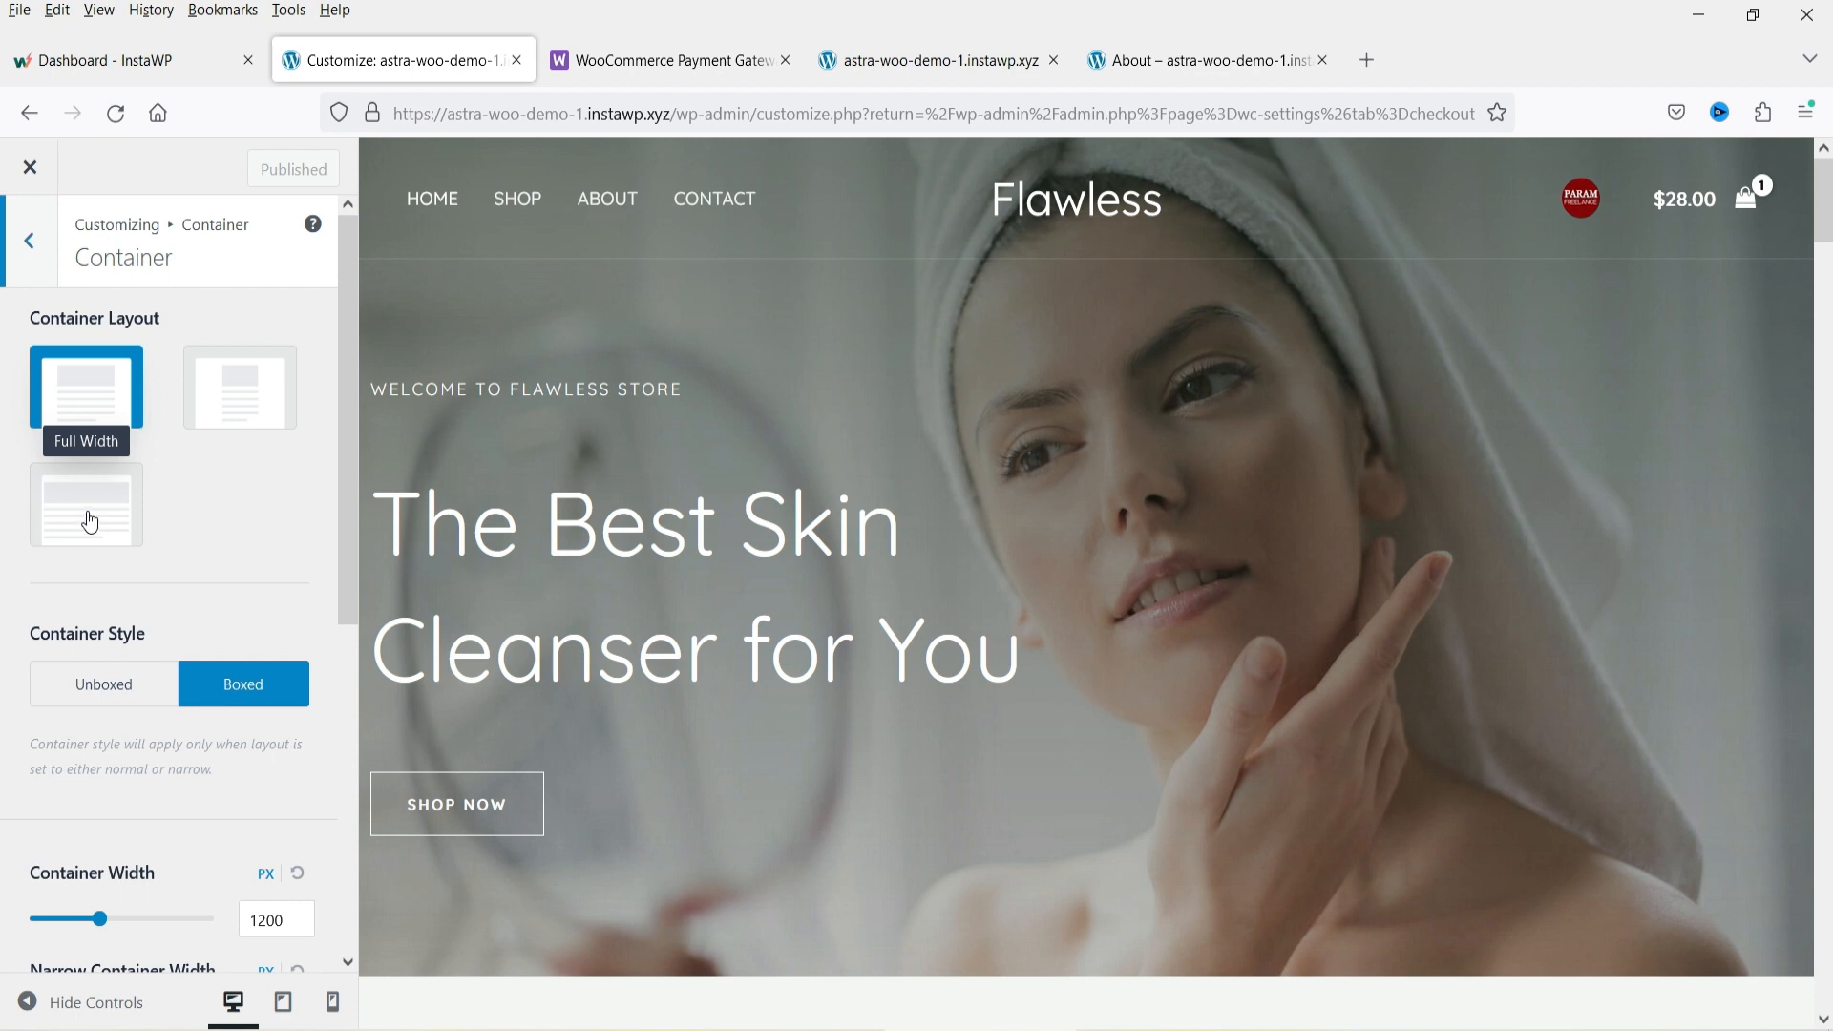
{"action": "scroll", "coordinate": [90, 521], "scroll_direction": "down", "scroll_amount": 3}
{"action": "scroll", "coordinate": [1056, 528], "scroll_direction": "down", "scroll_amount": 5}
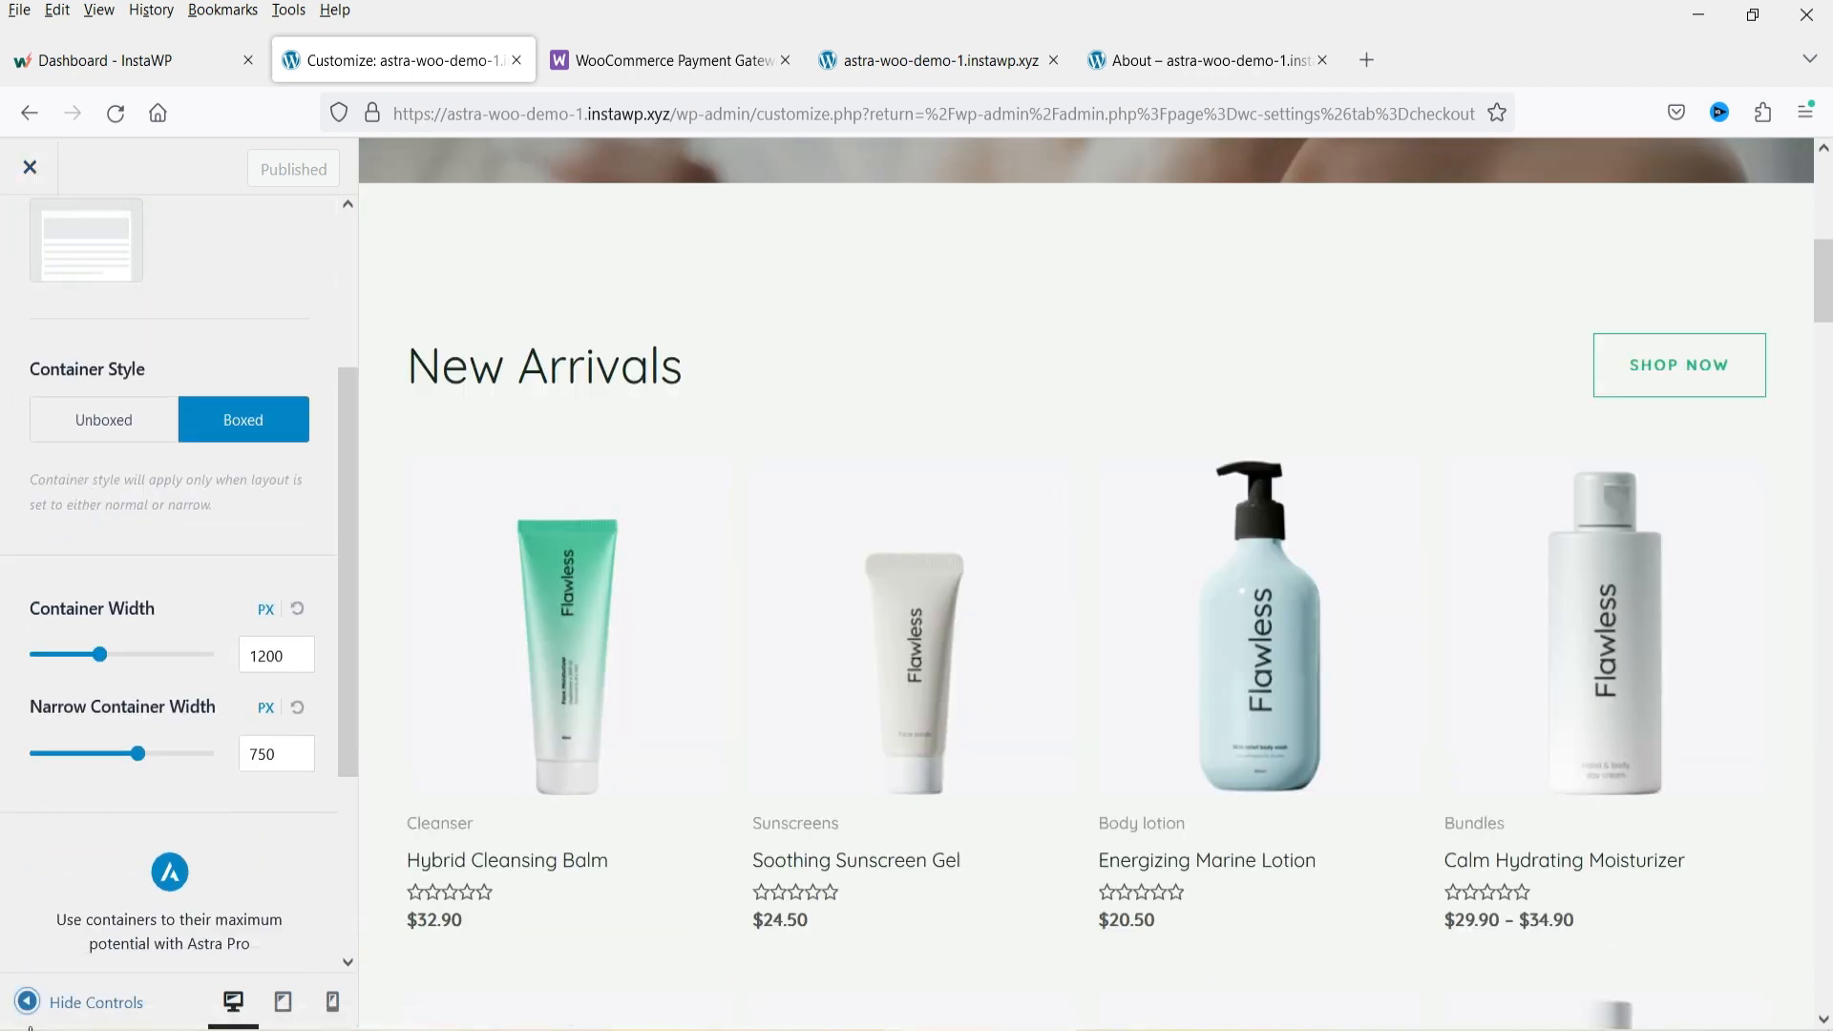
{"action": "left_click", "coordinate": [28, 1001]}
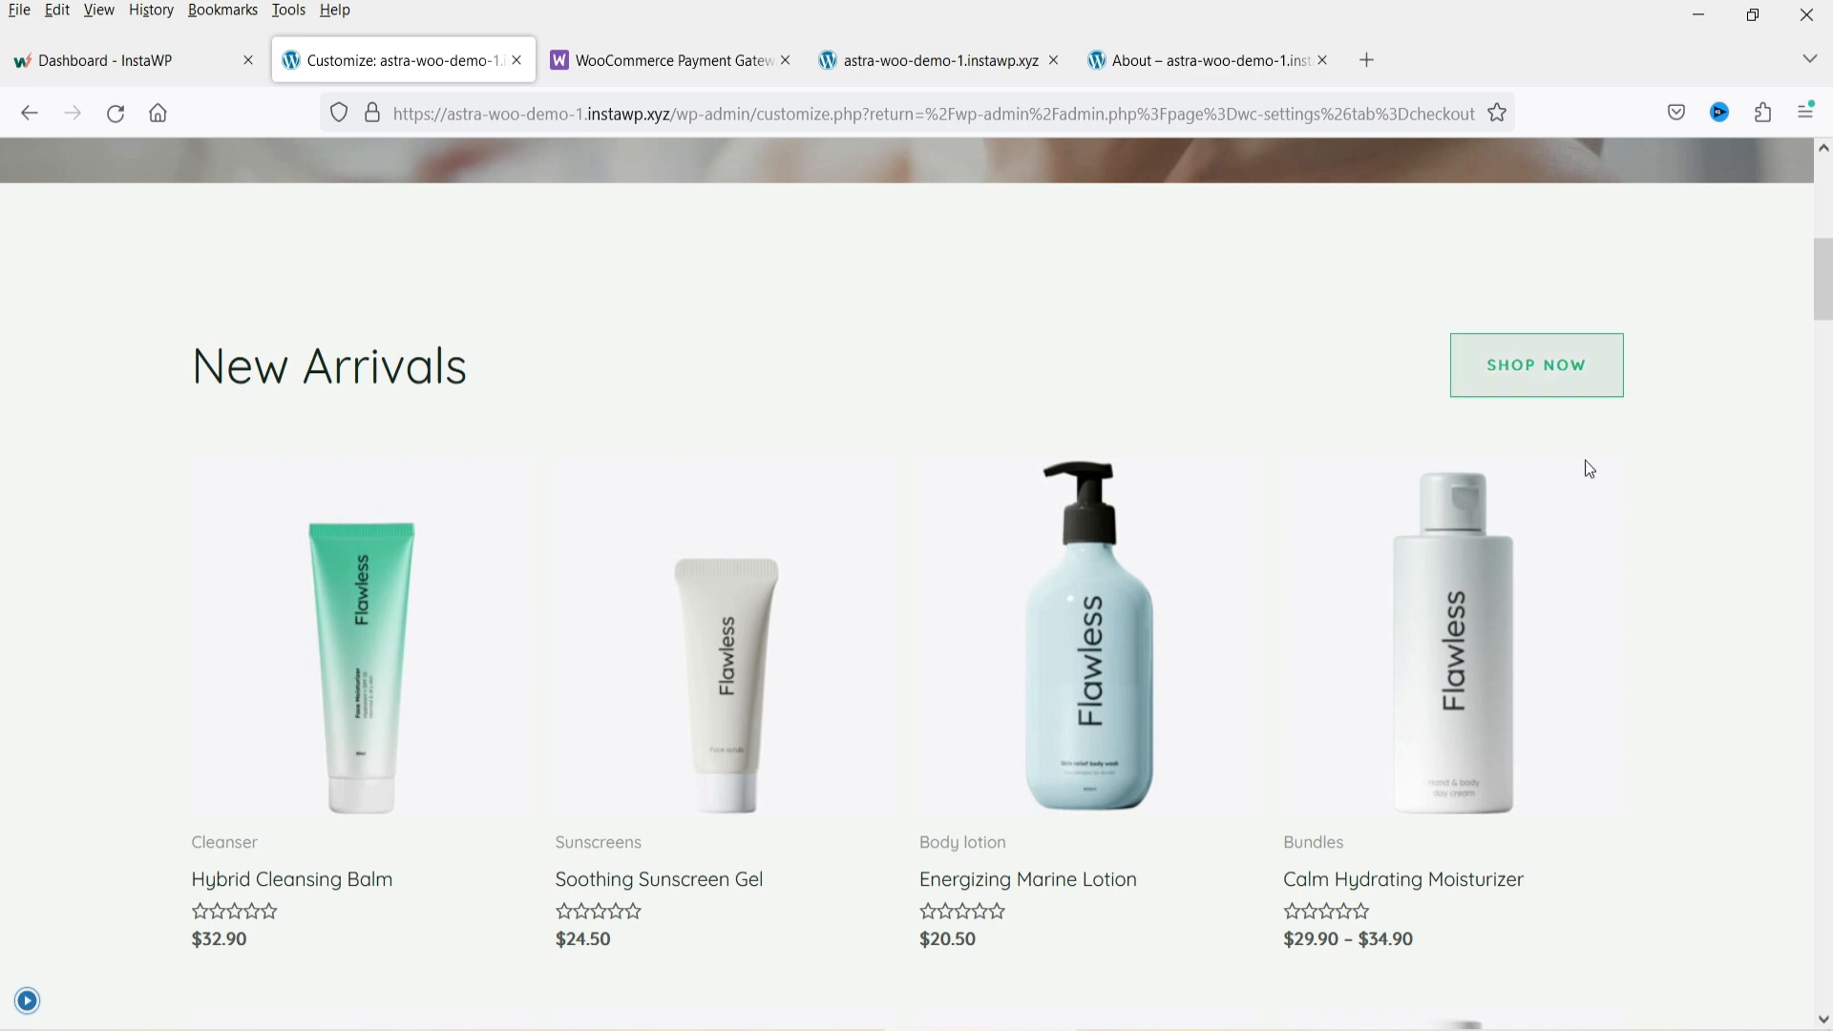
{"action": "left_click", "coordinate": [26, 1001]}
{"action": "scroll", "coordinate": [260, 471], "scroll_direction": "down", "scroll_amount": 3}
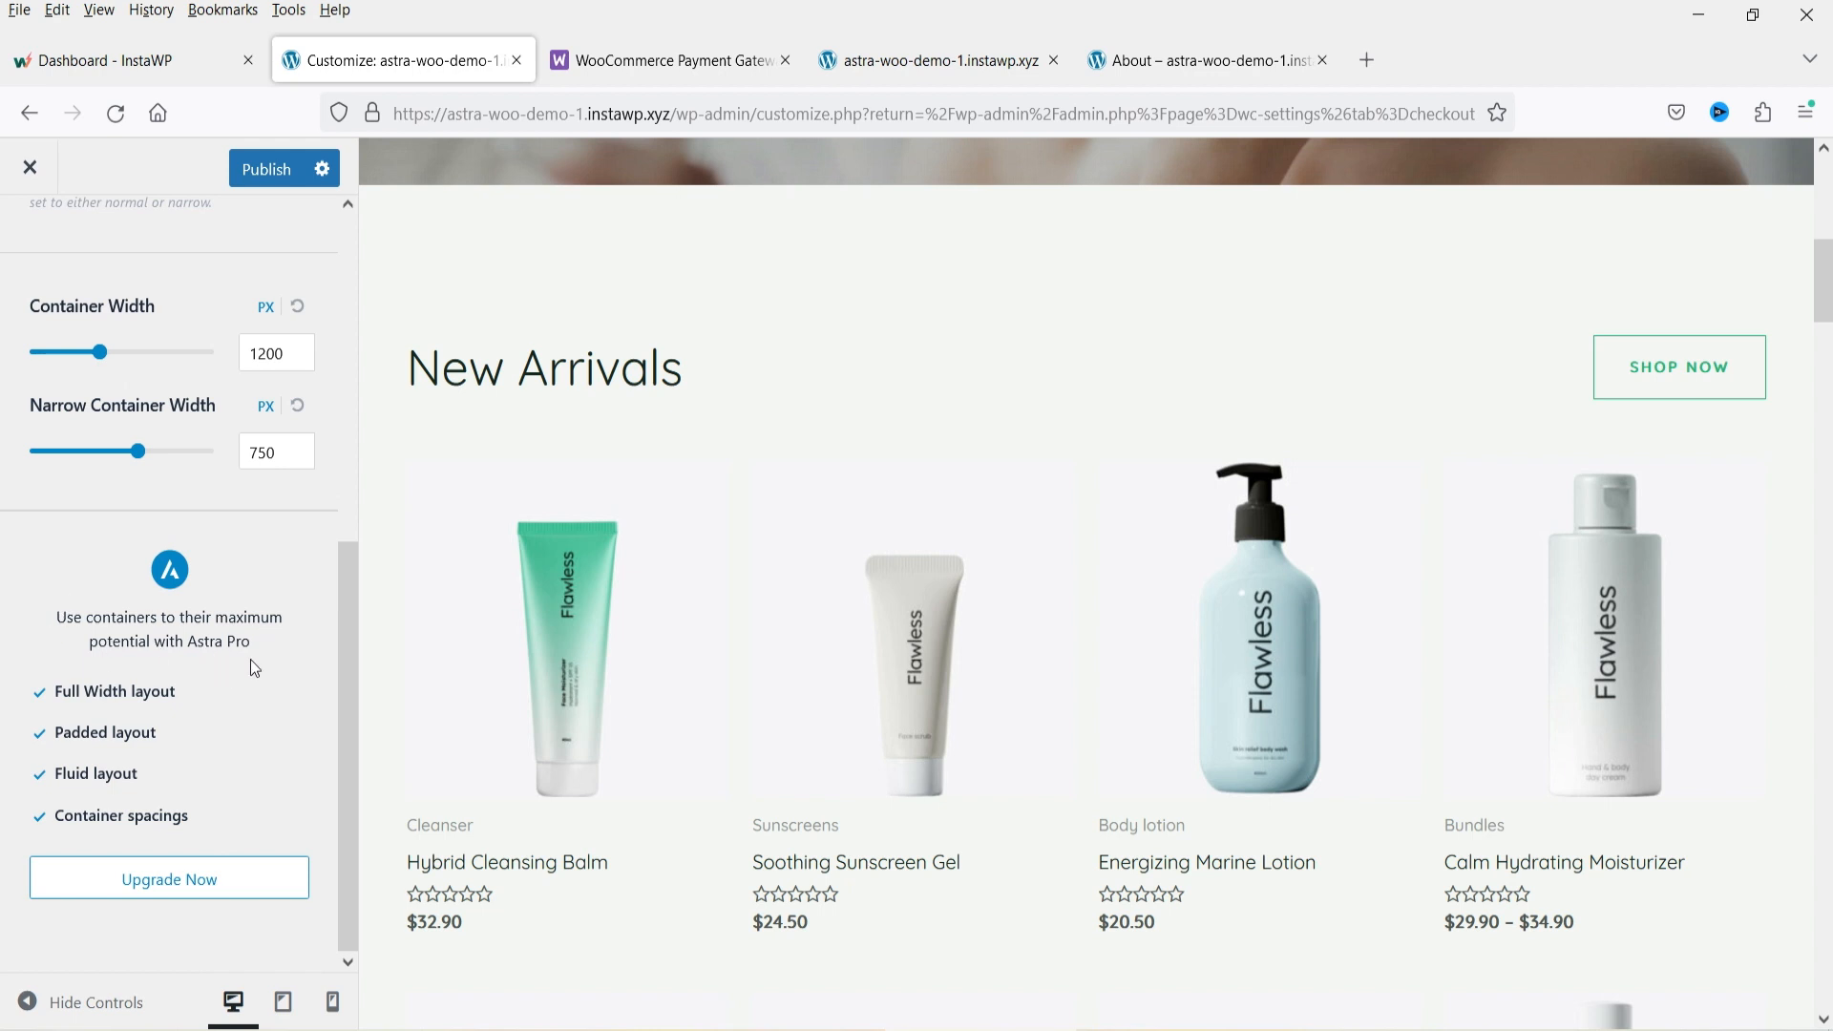
{"action": "left_click_drag", "start_coordinate": [261, 646], "coordinate": [55, 616]}
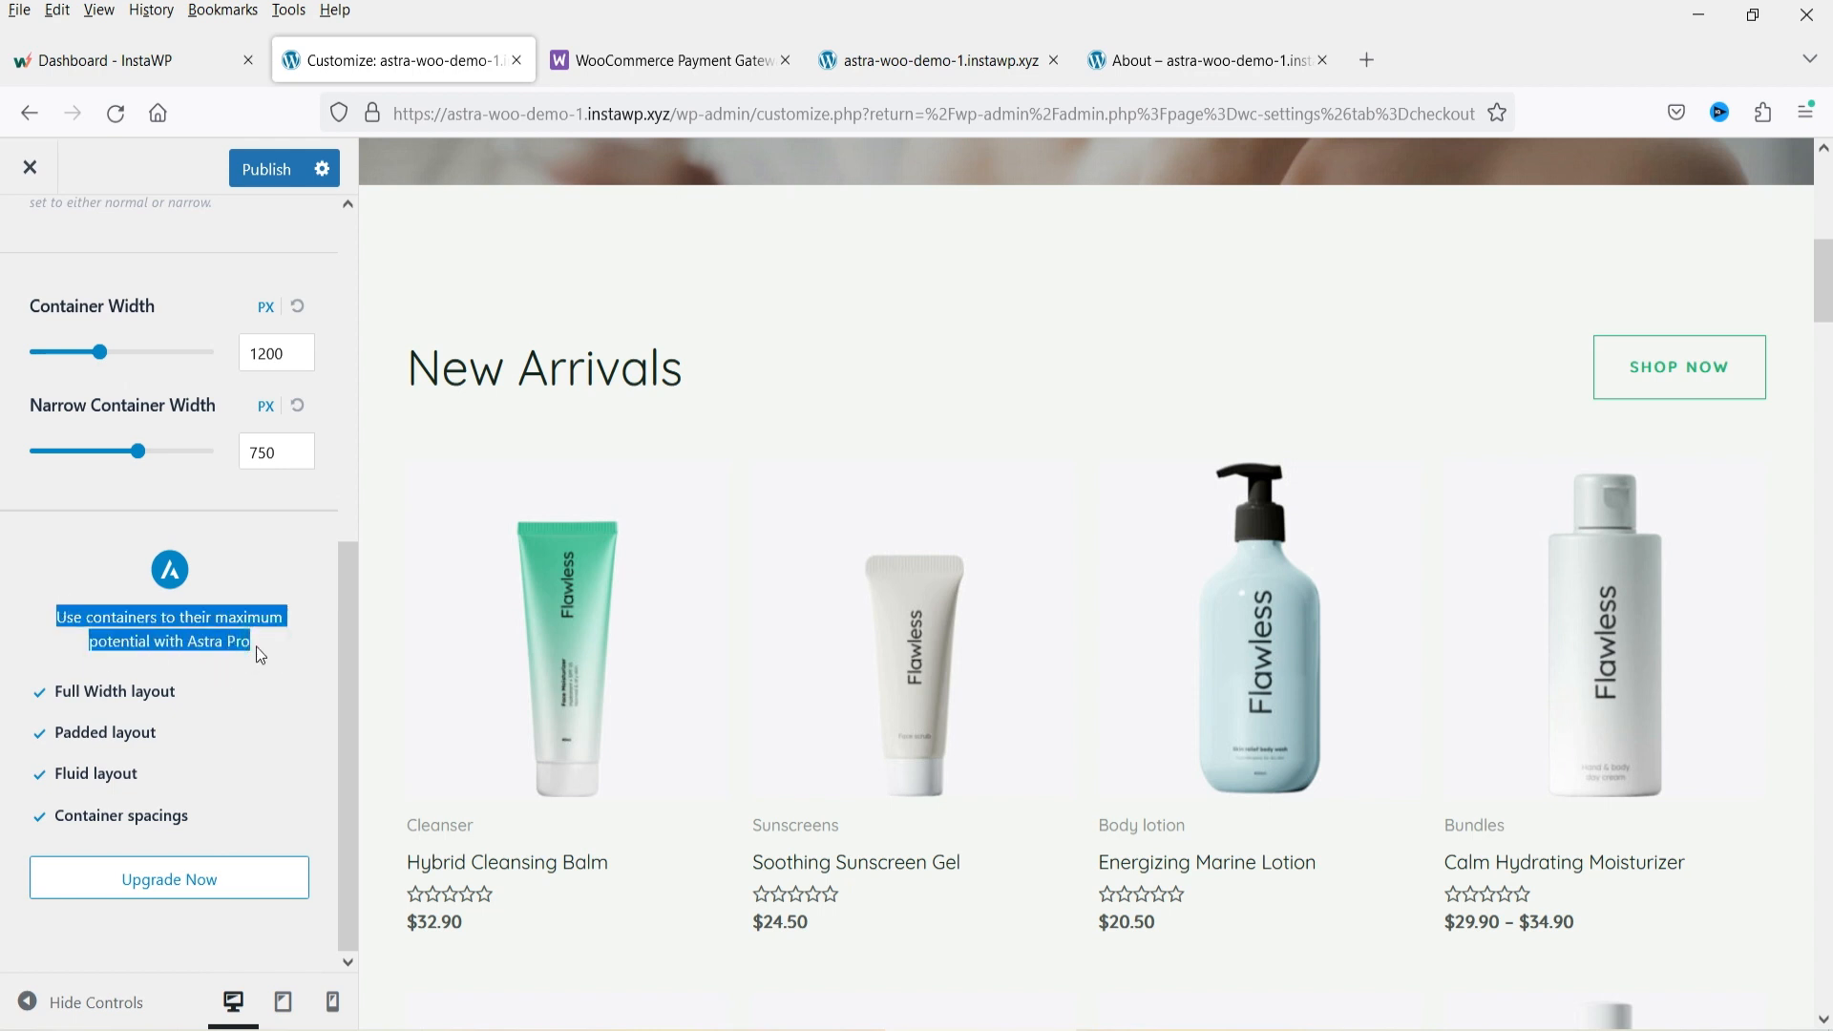
{"action": "left_click", "coordinate": [260, 647]}
{"action": "left_click_drag", "start_coordinate": [258, 646], "coordinate": [20, 615]}
{"action": "left_click", "coordinate": [197, 648]}
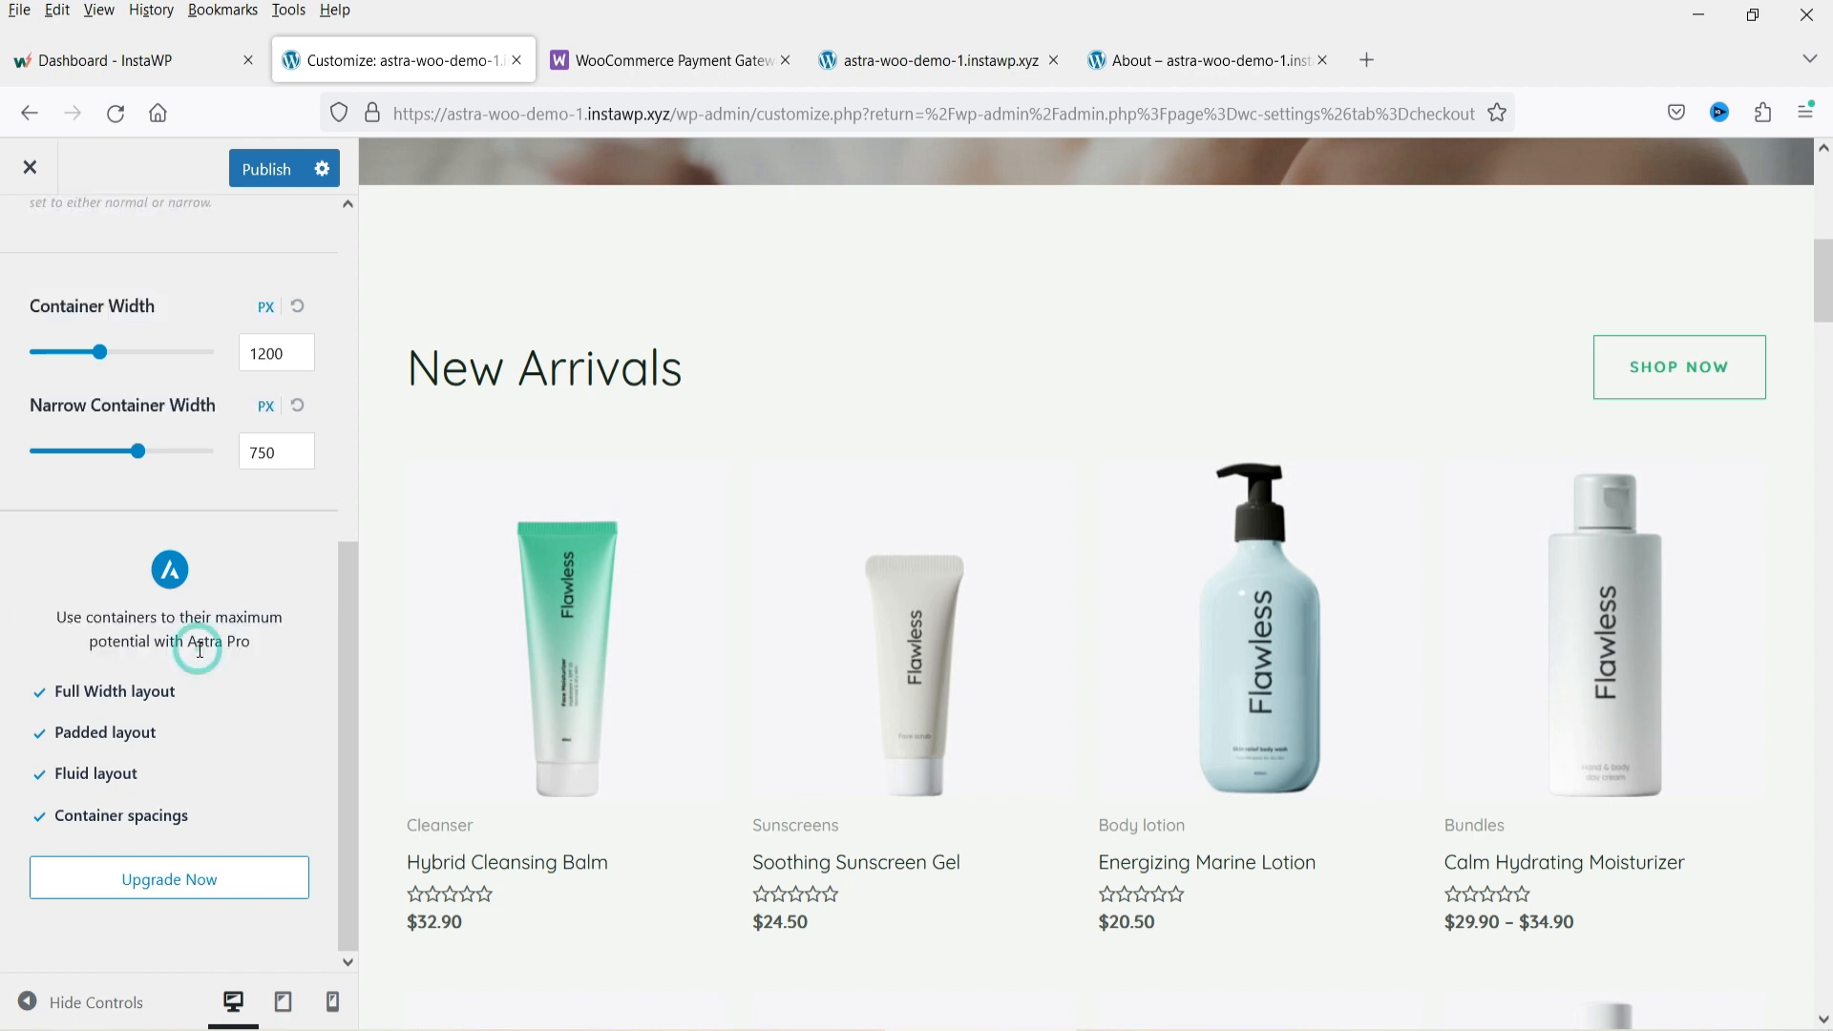
{"action": "scroll", "coordinate": [201, 649], "scroll_direction": "up", "scroll_amount": 5}
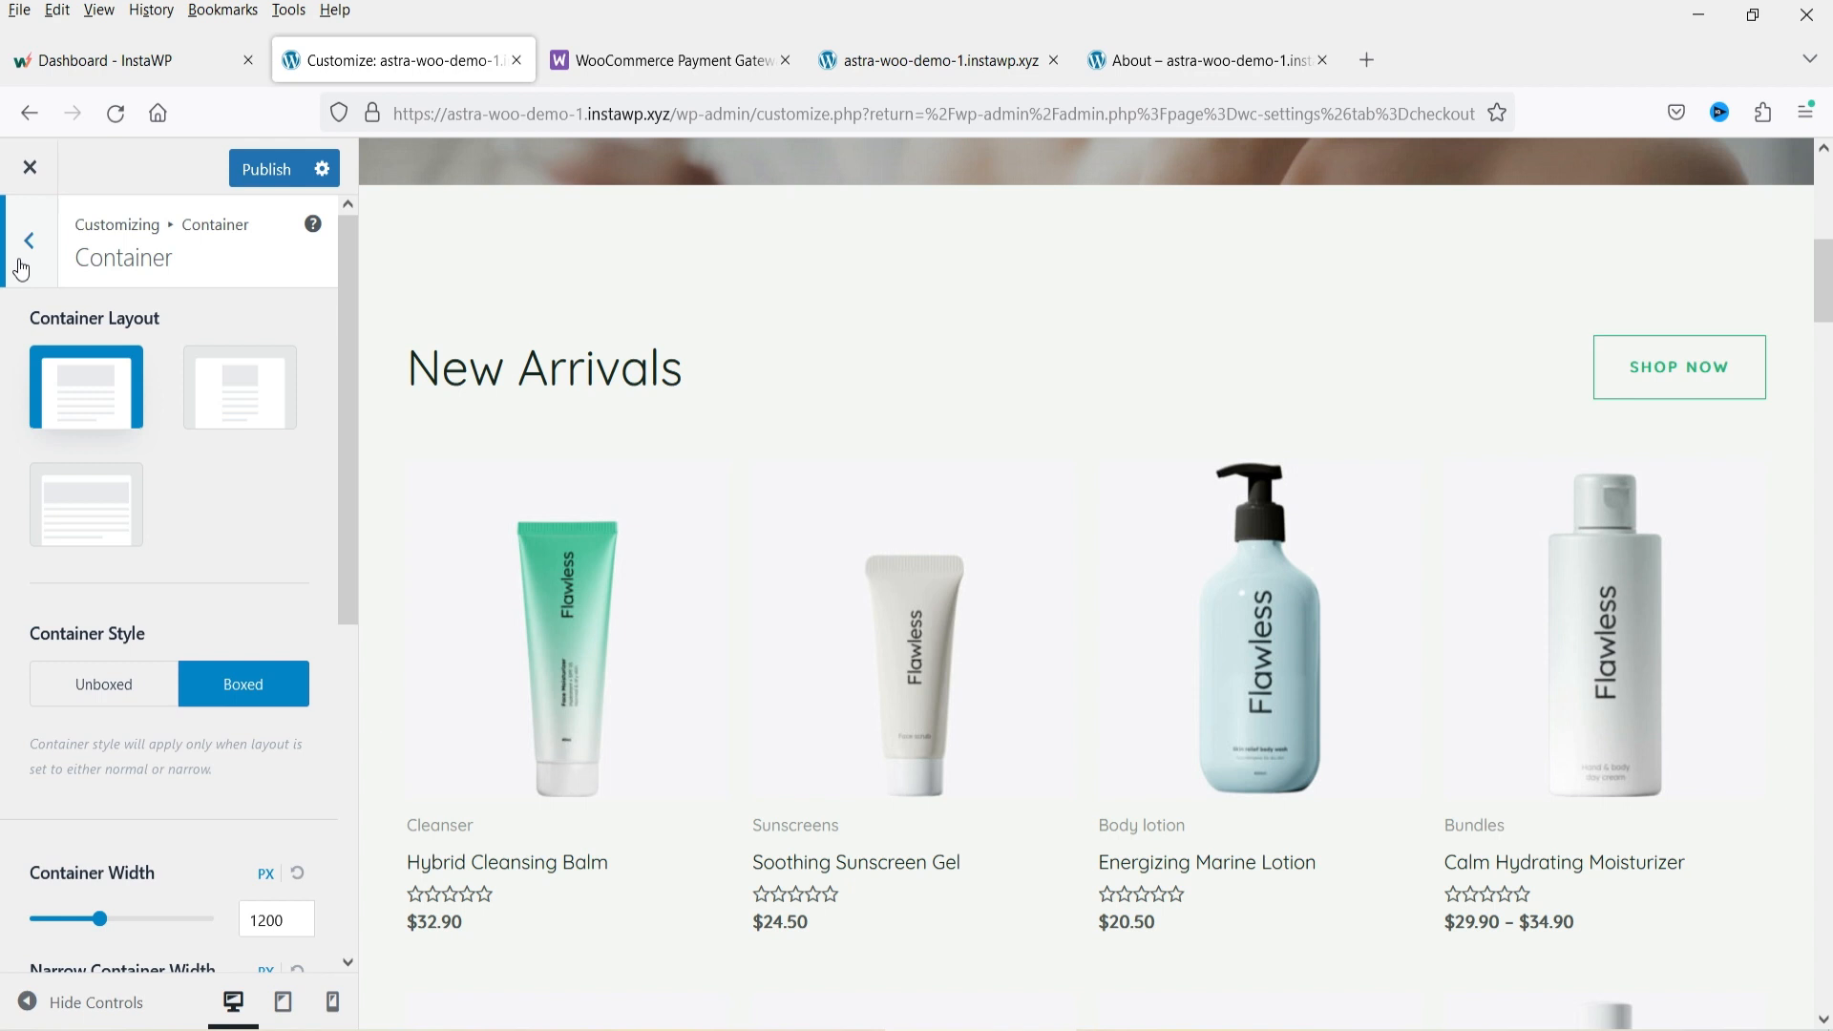
Open Global > Buttons and review the button presets, colors, font and padding.
{"action": "left_click", "coordinate": [22, 270]}
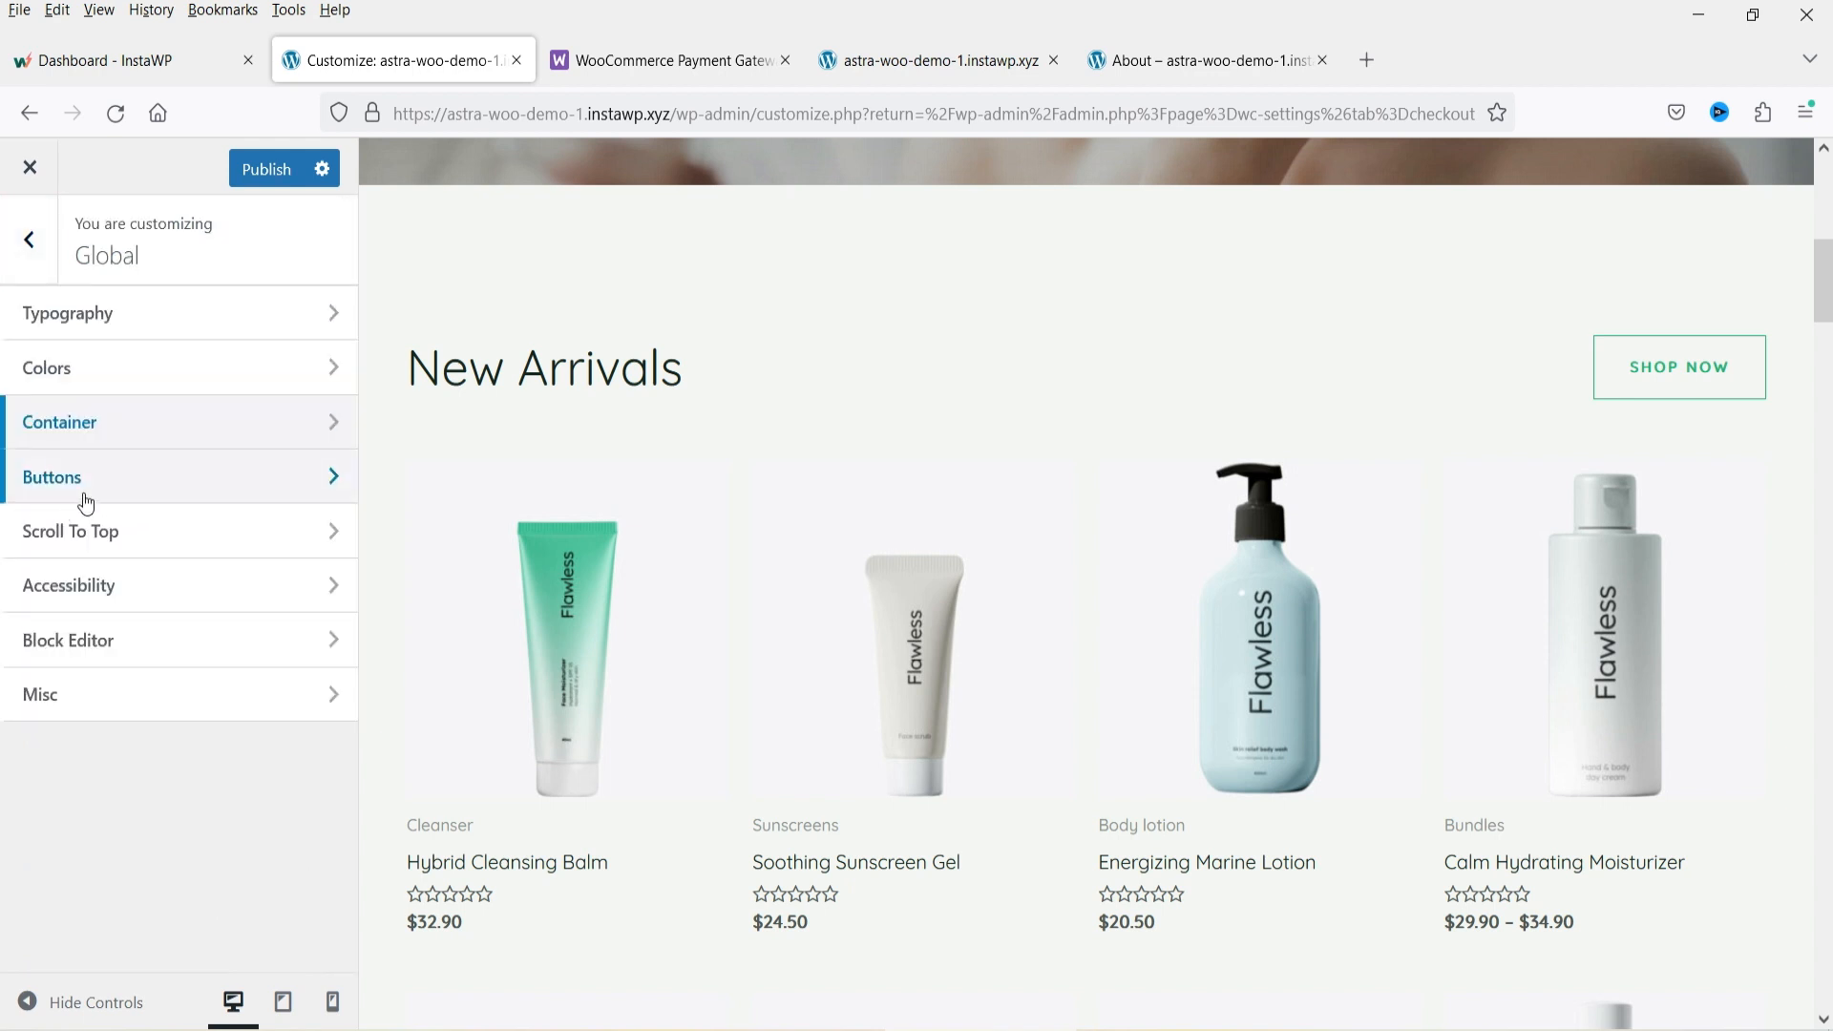
{"action": "left_click", "coordinate": [33, 485]}
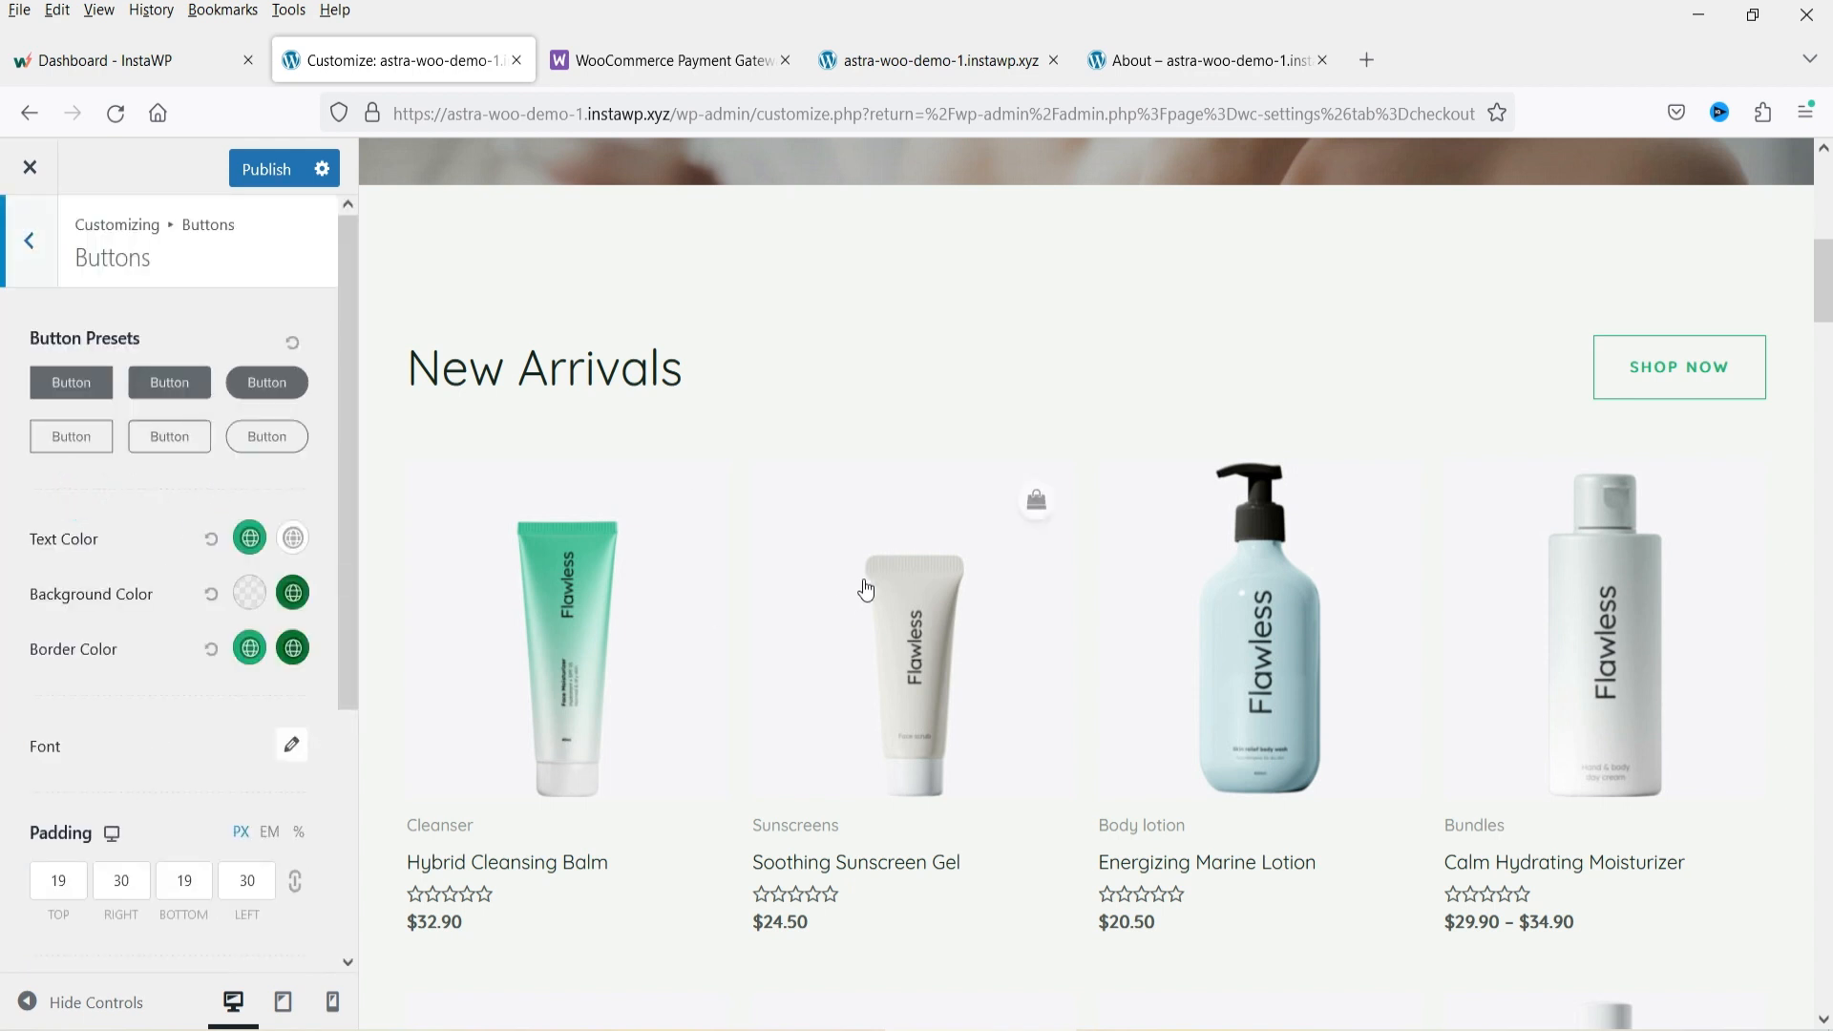
{"action": "scroll", "coordinate": [861, 579], "scroll_direction": "down", "scroll_amount": 8}
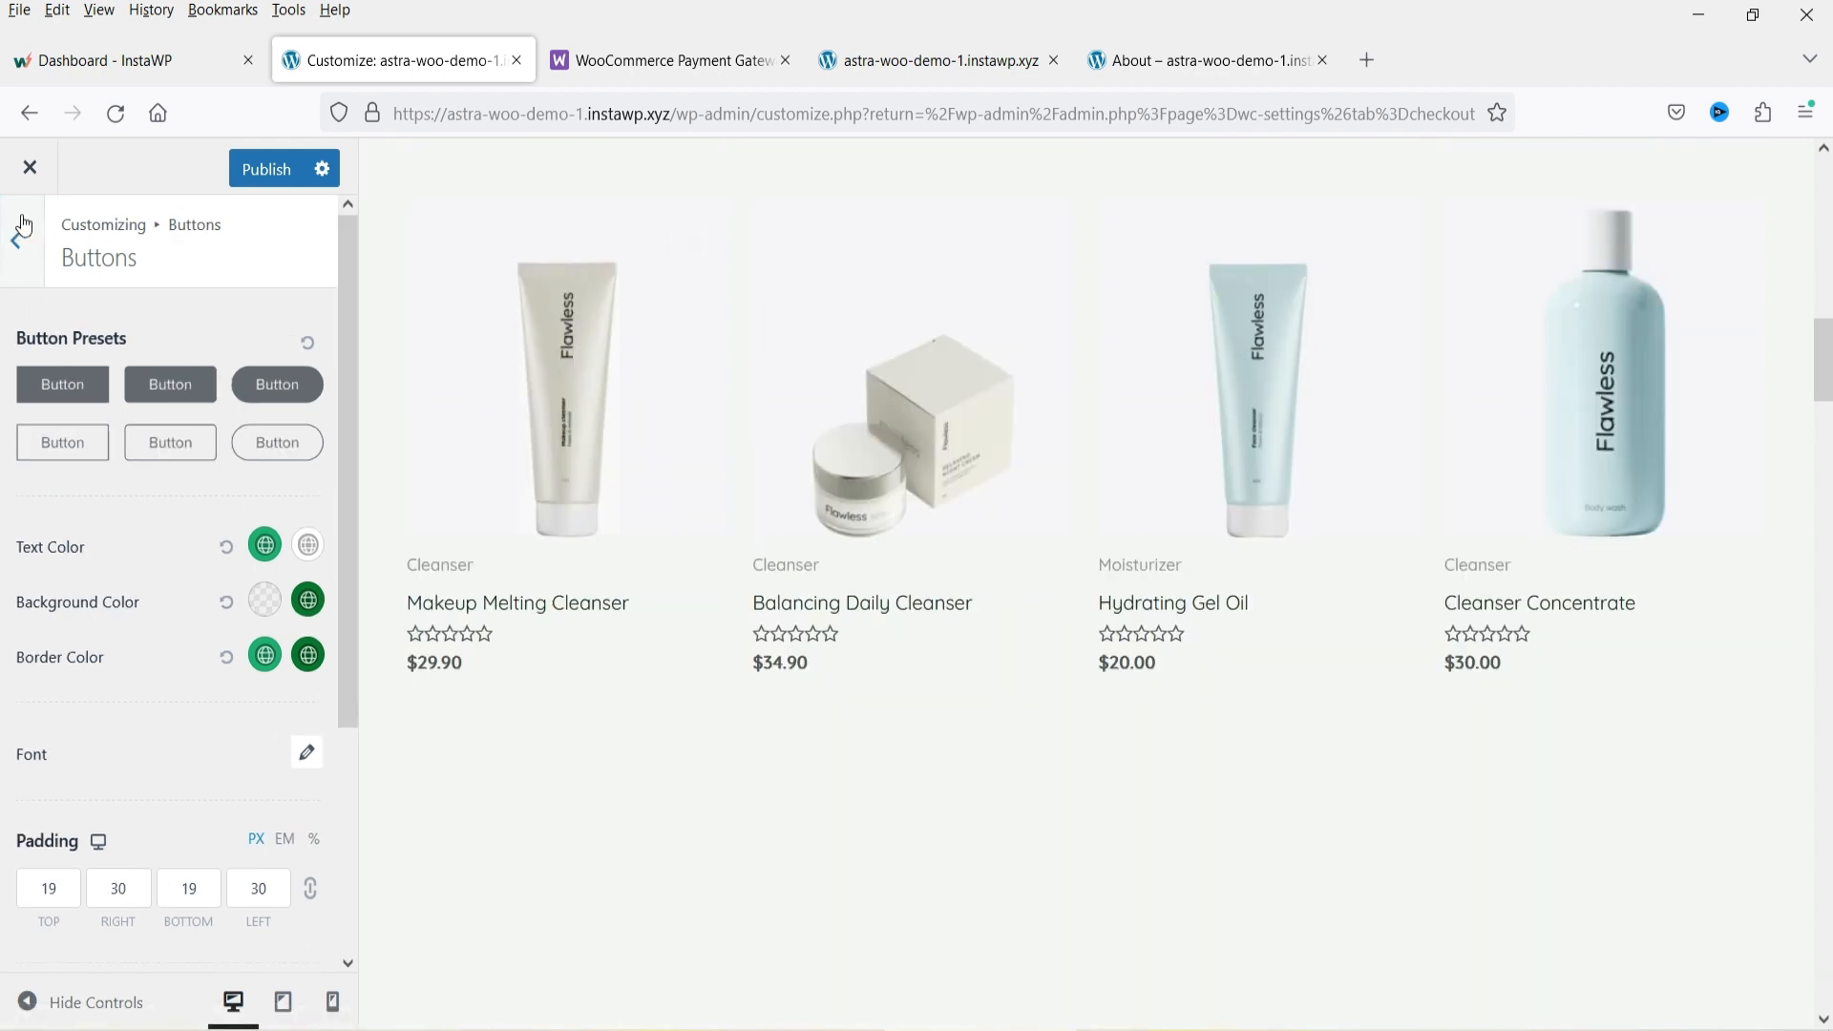
{"action": "left_click", "coordinate": [28, 241]}
Enable Scroll to Top in the global settings and test the scroll-to-top button in the preview.
{"action": "left_click", "coordinate": [131, 536]}
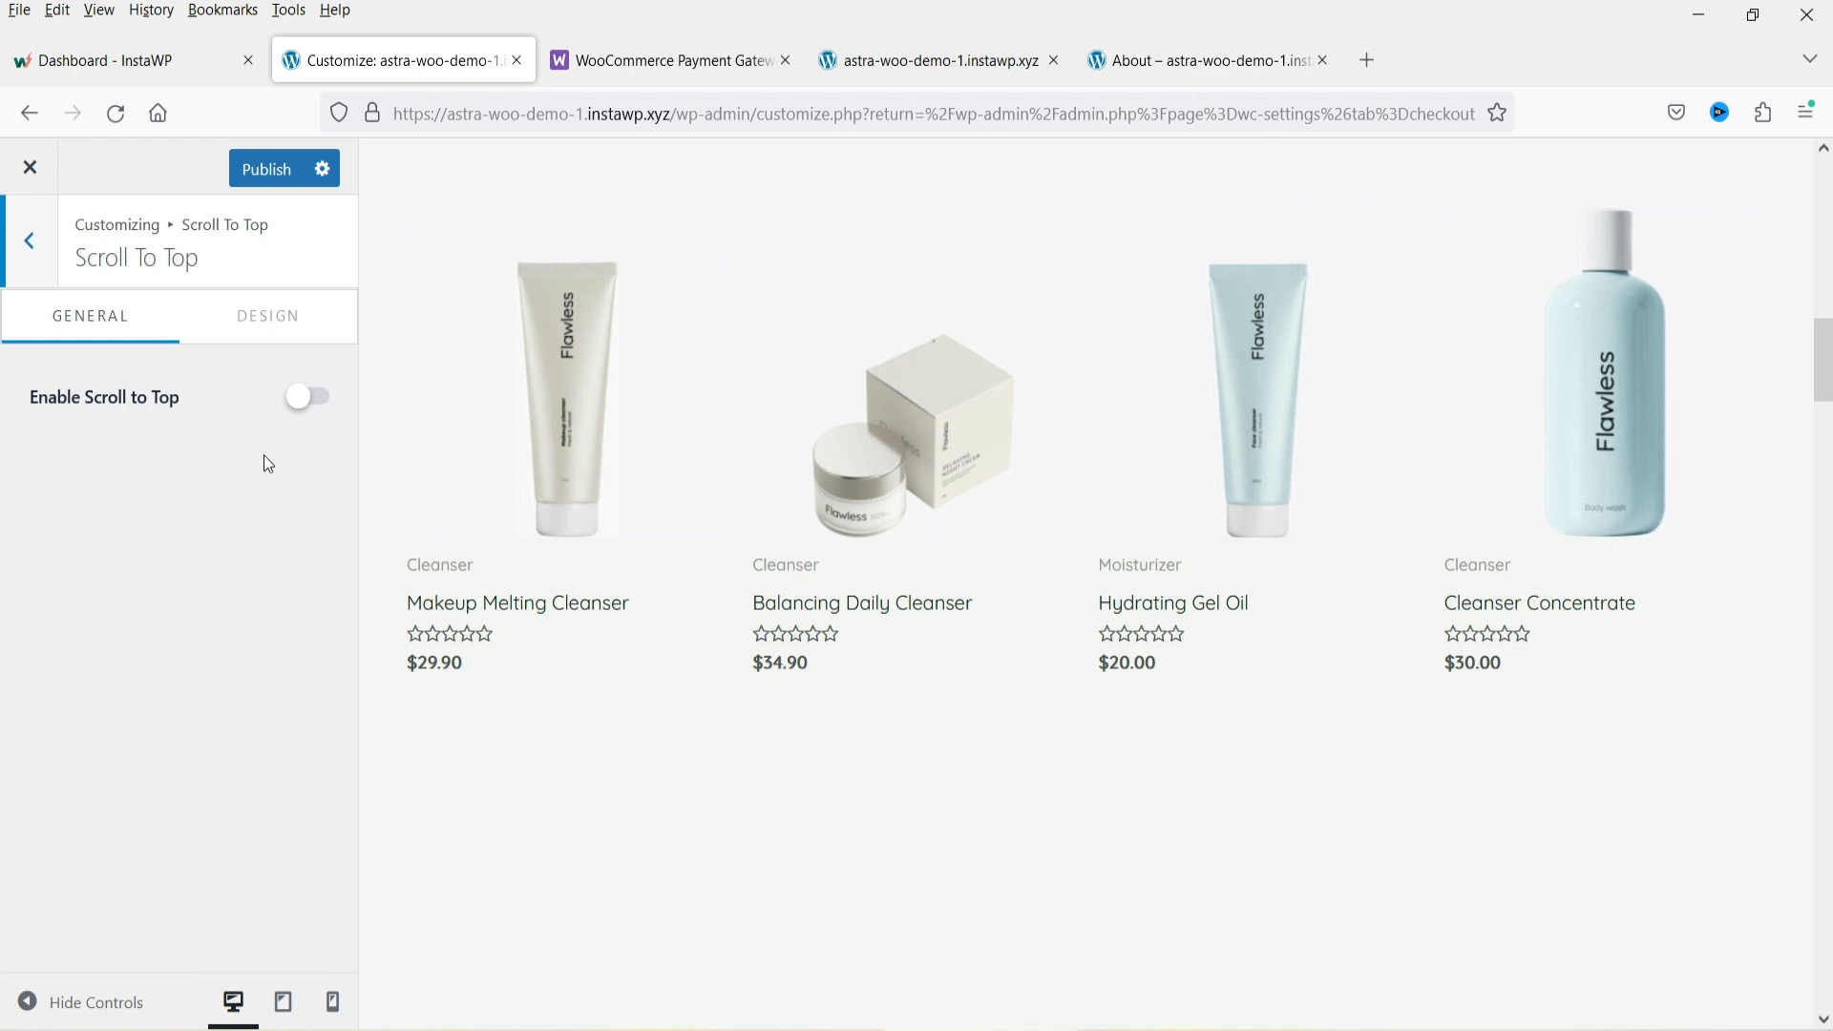
{"action": "left_click", "coordinate": [310, 401]}
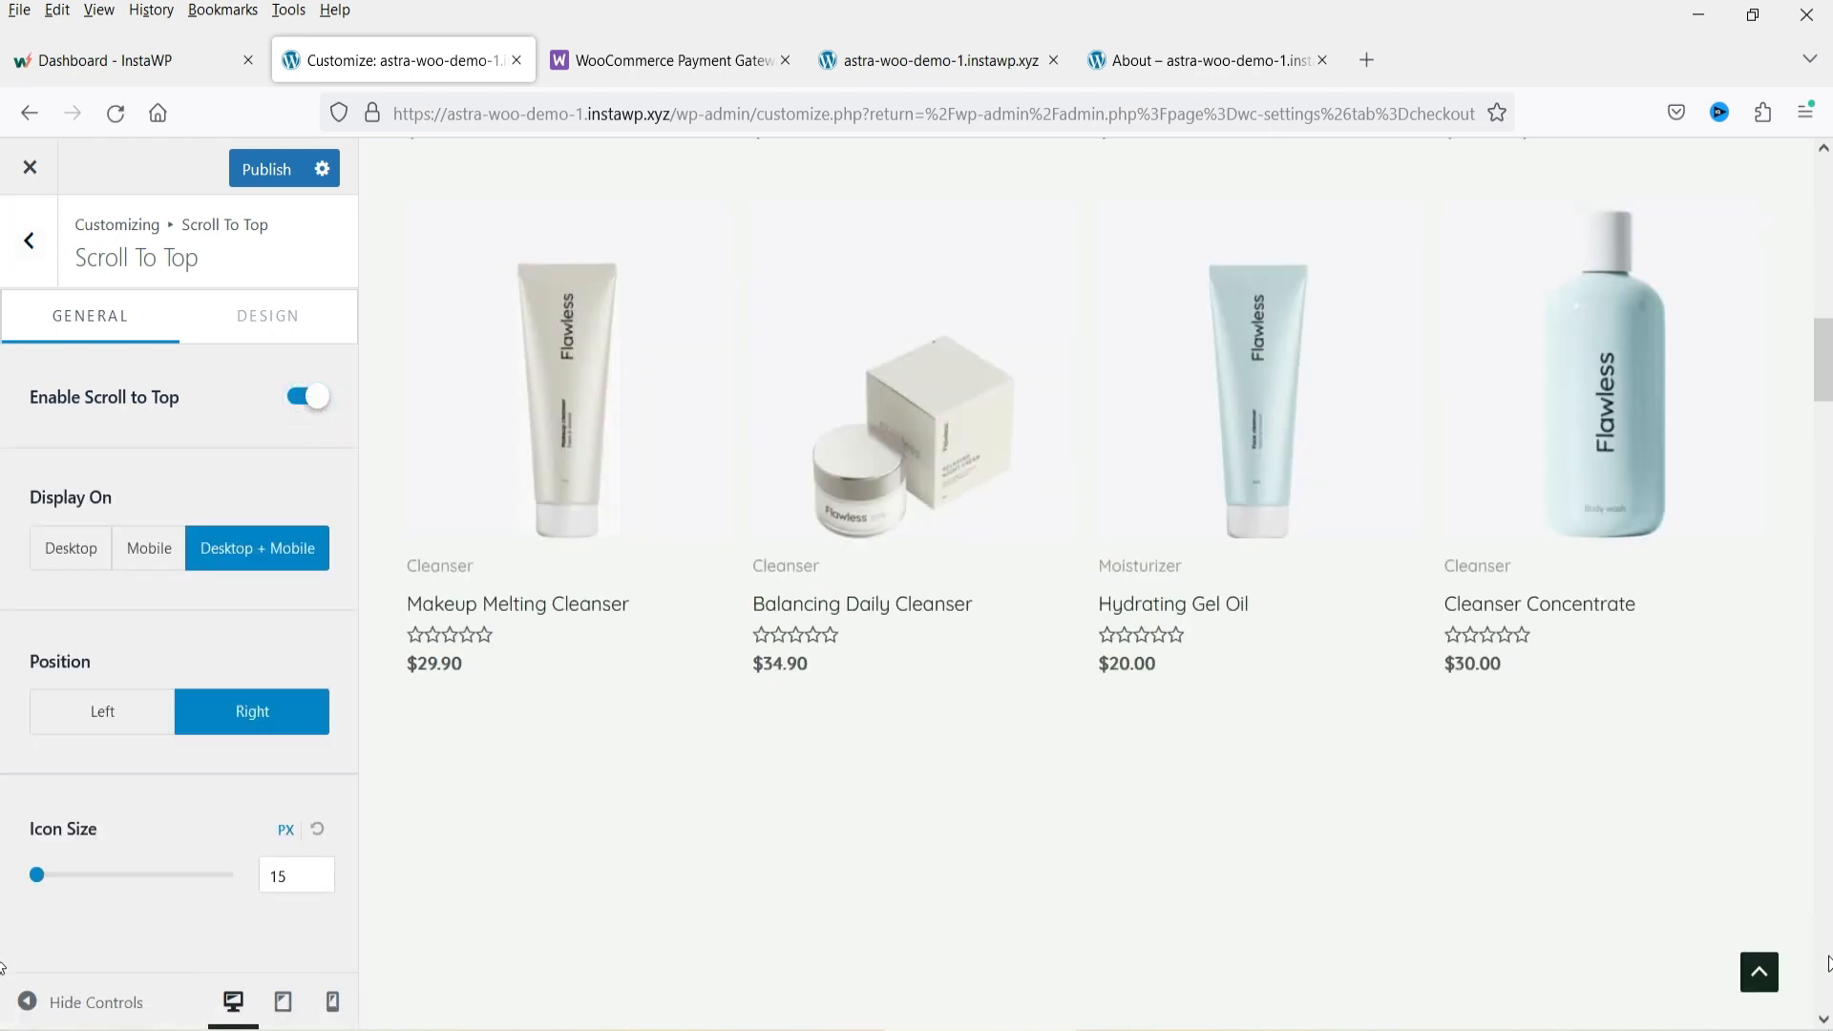
{"action": "left_click", "coordinate": [1757, 975]}
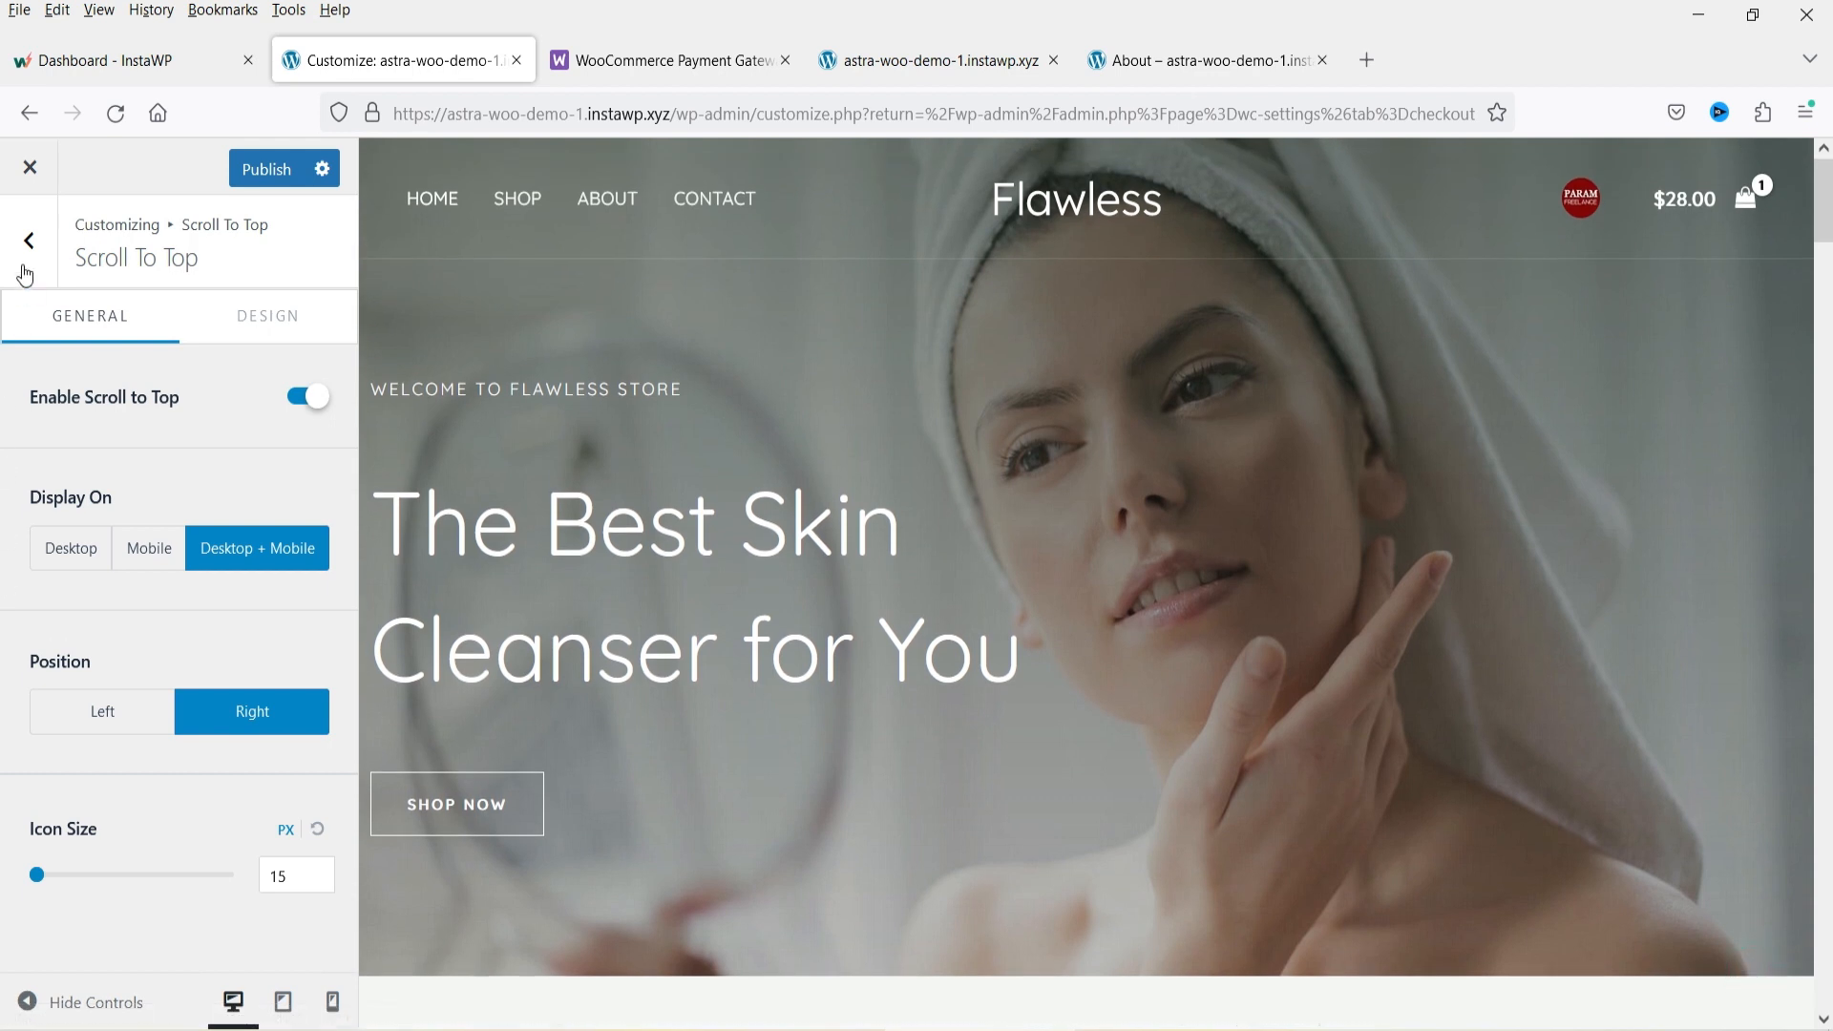
Return to the main Customizer menu and open the Header Builder.
{"action": "left_click", "coordinate": [29, 241]}
{"action": "left_click", "coordinate": [31, 236]}
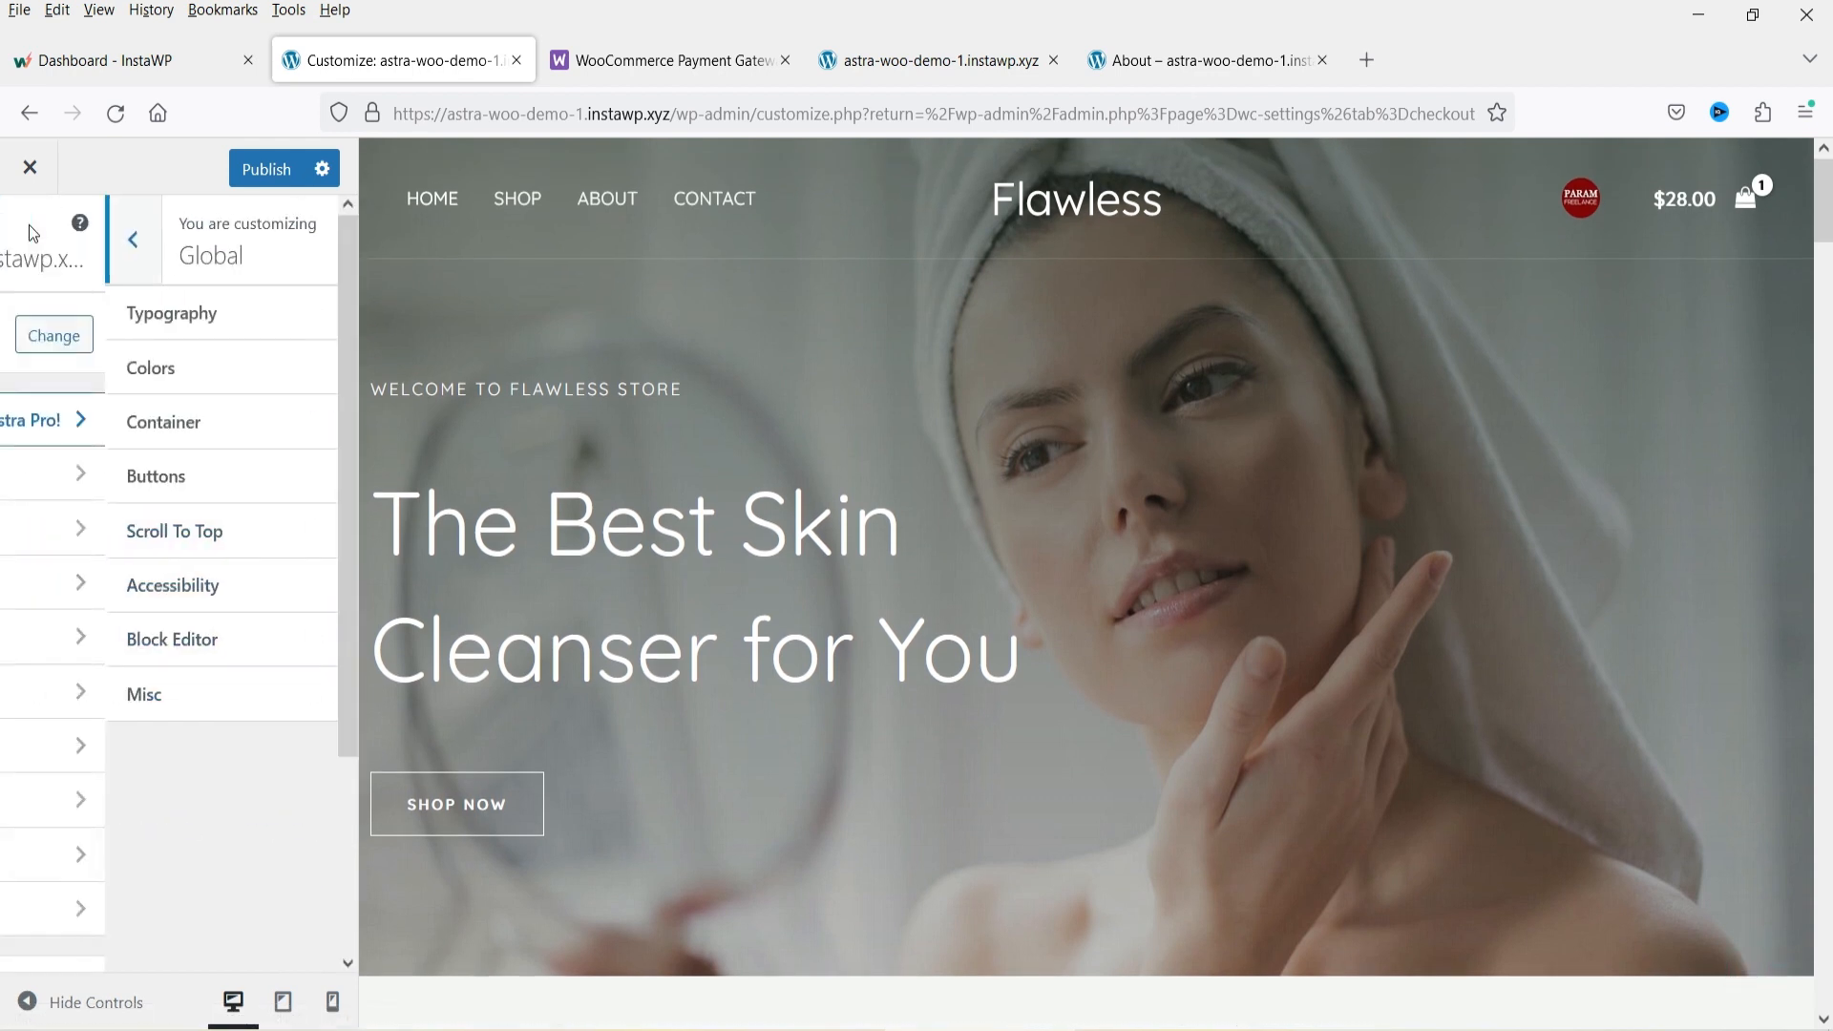
{"action": "left_click", "coordinate": [137, 528]}
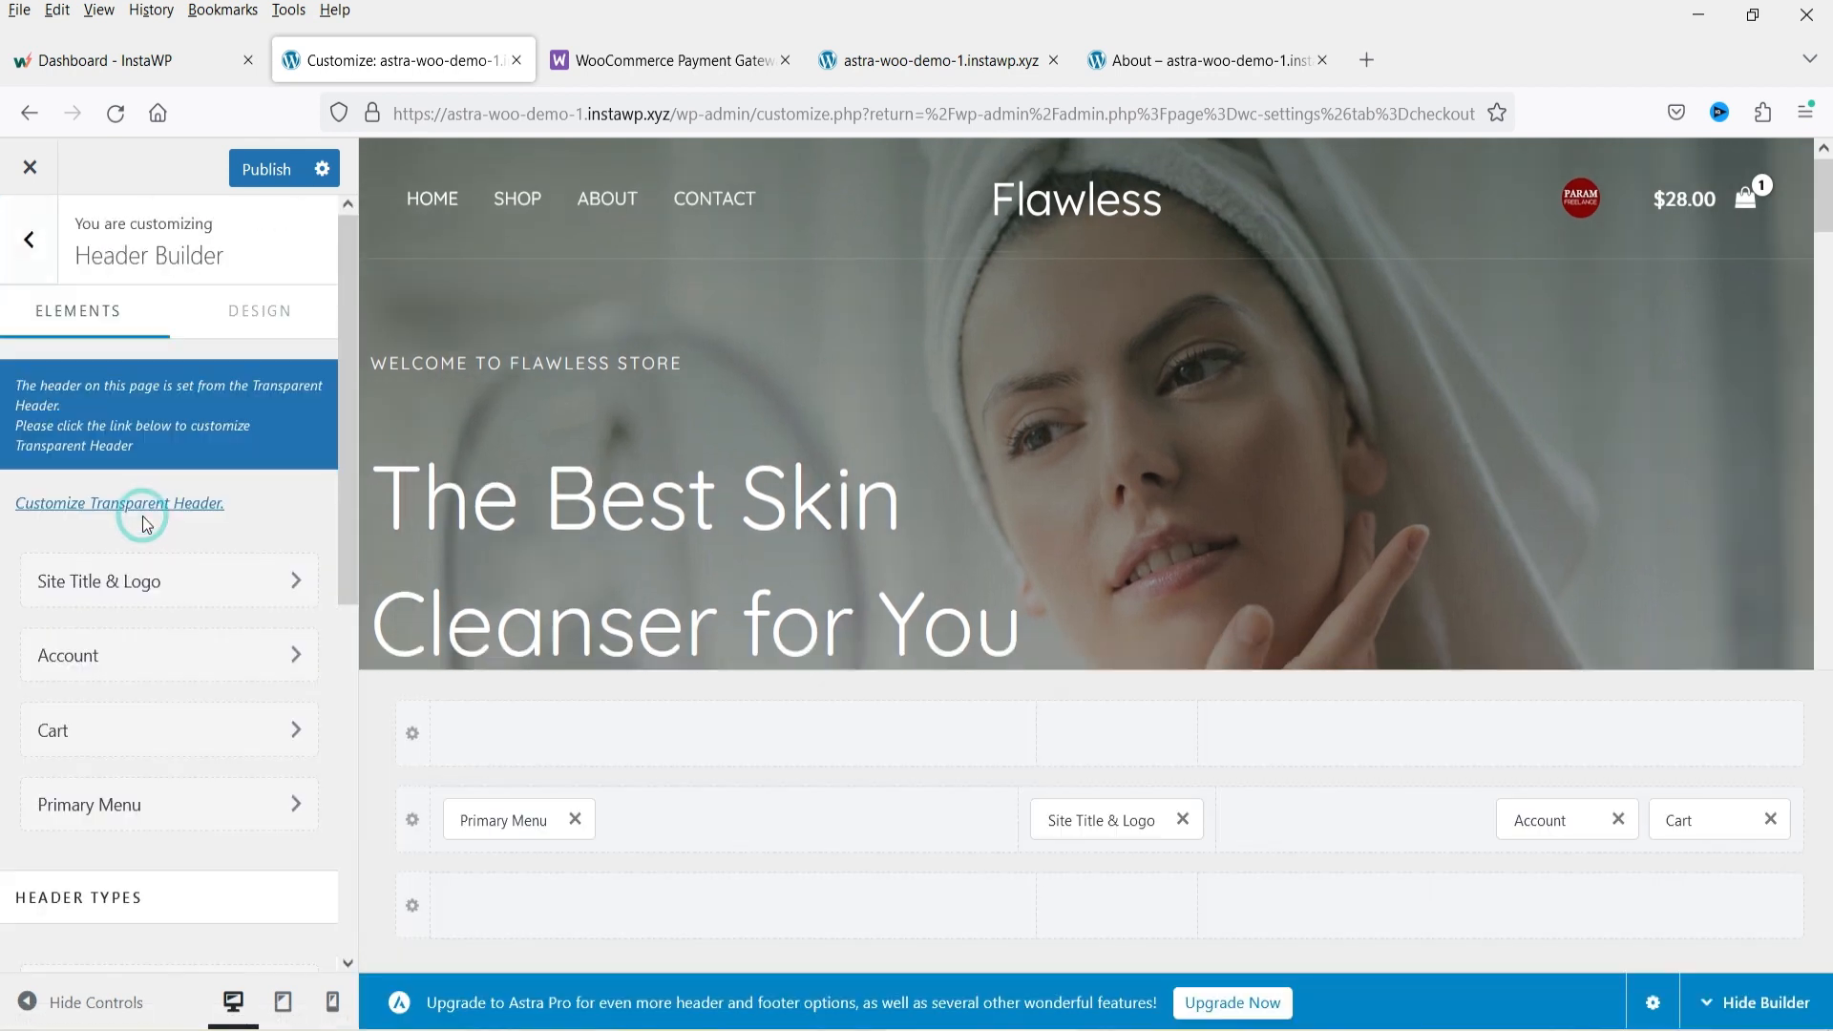
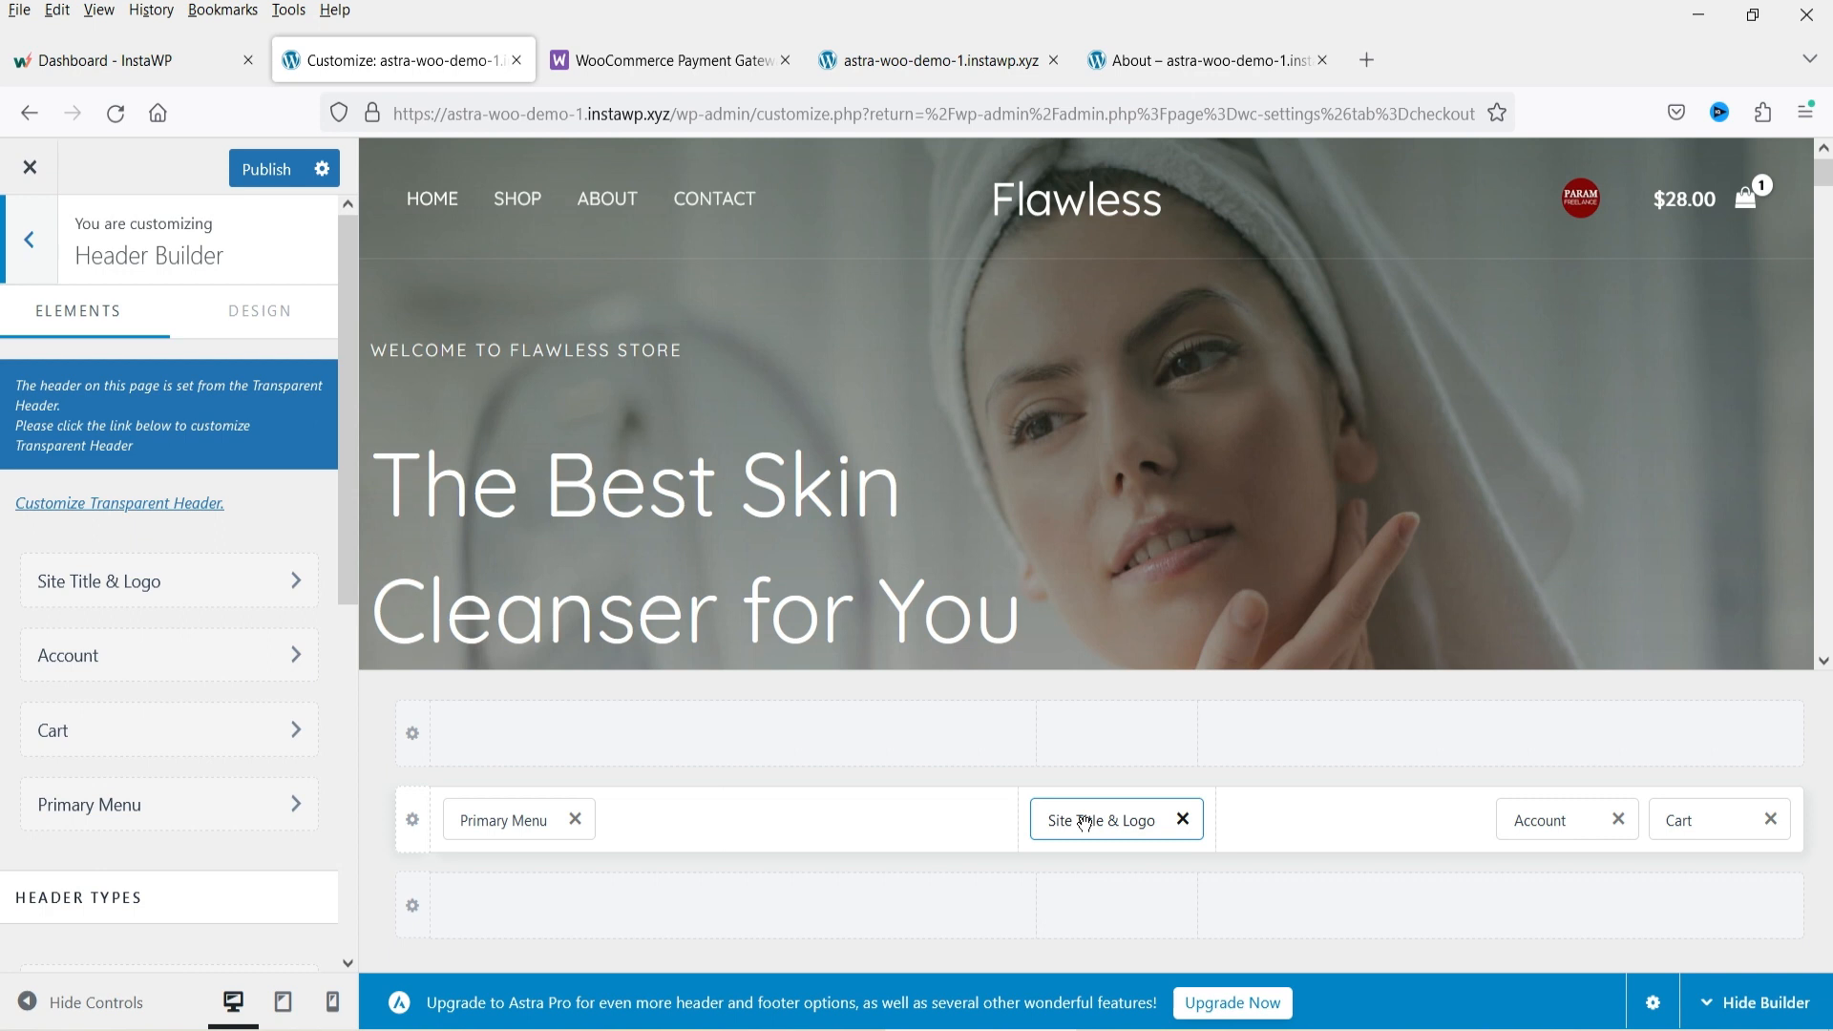
Rearrange the header's main row: Site Title & Logo to the left section and Primary Menu to the center.
{"action": "left_click_drag", "start_coordinate": [1085, 823], "coordinate": [694, 828]}
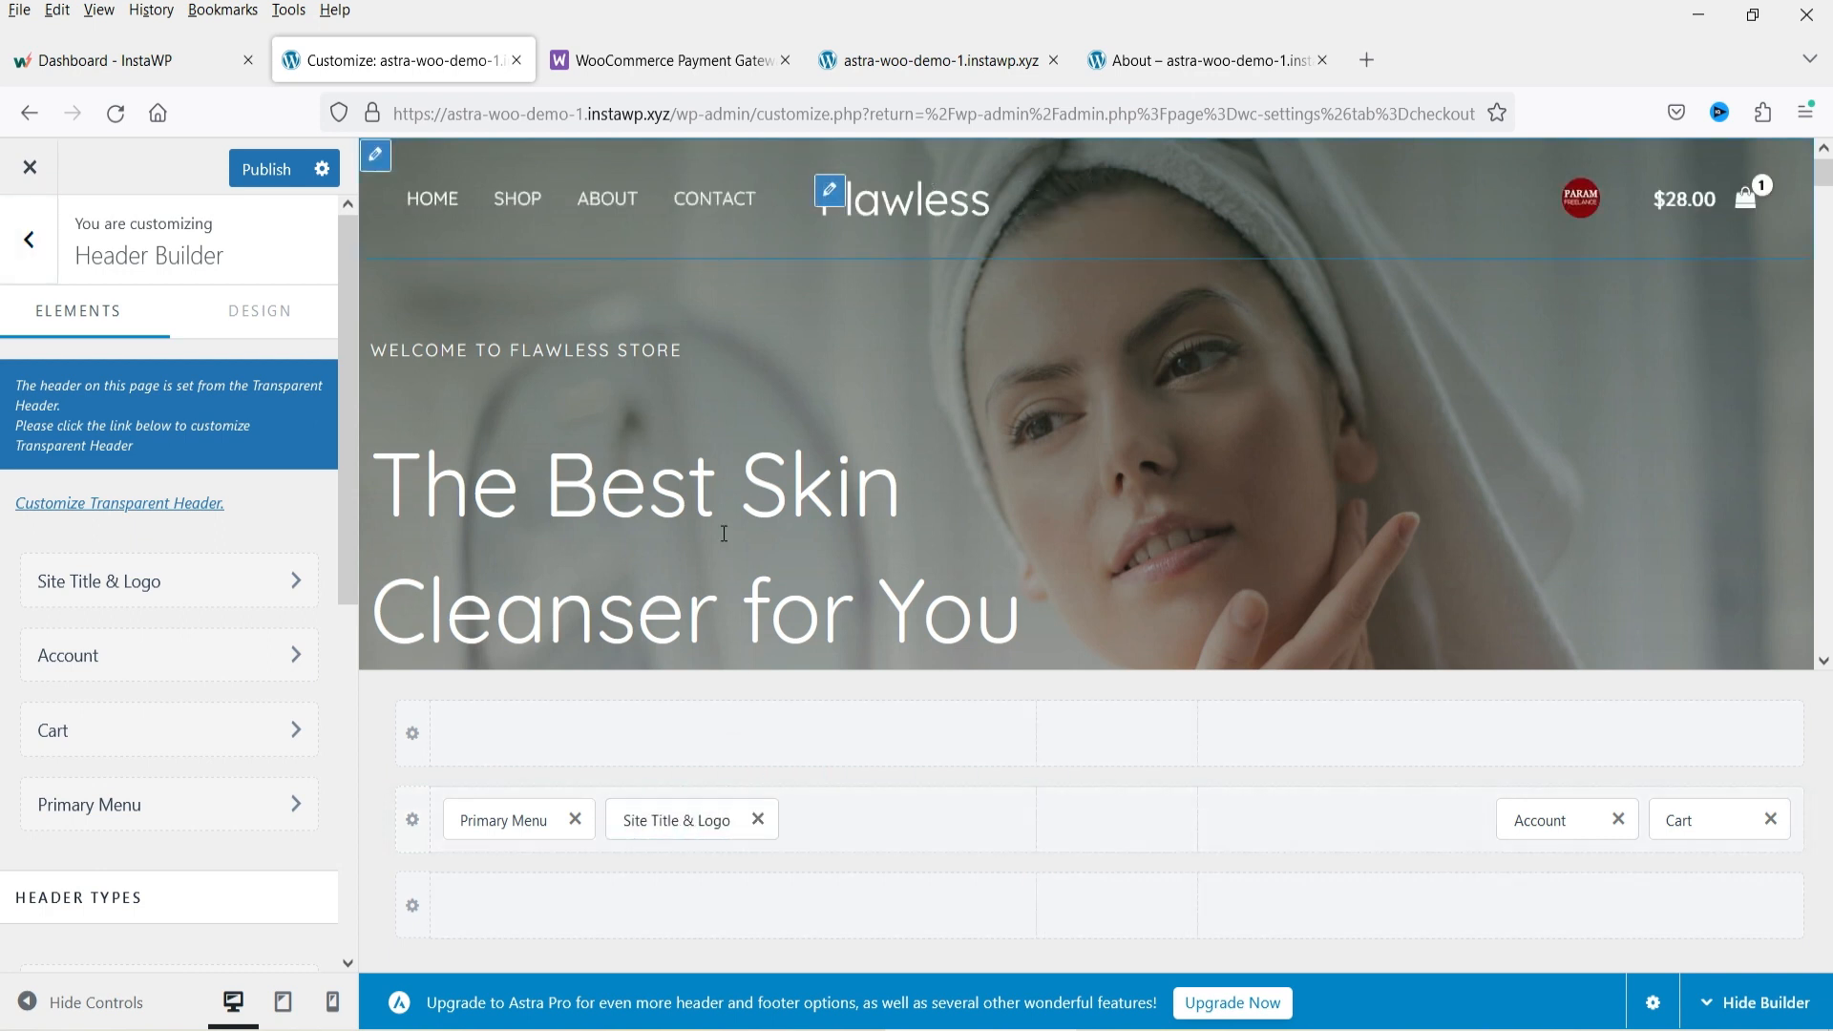
{"action": "left_click_drag", "start_coordinate": [512, 819], "coordinate": [1118, 821]}
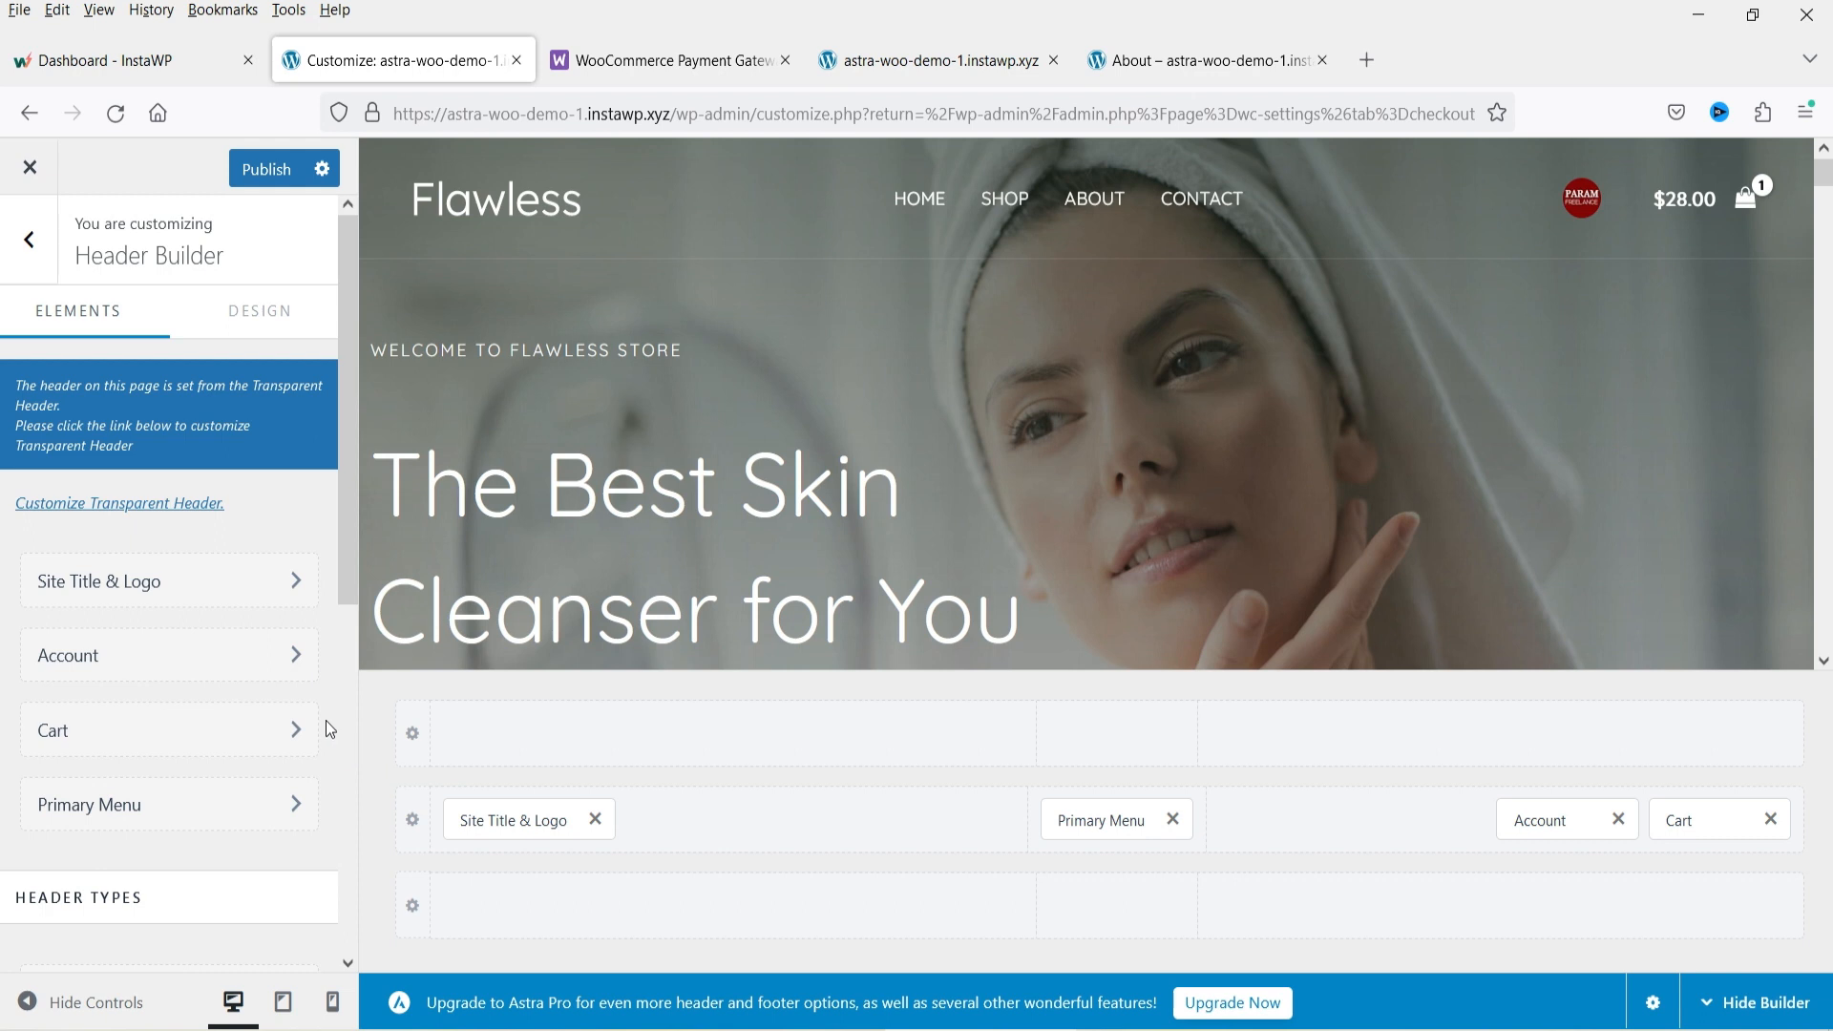
{"action": "scroll", "coordinate": [210, 679], "scroll_direction": "down", "scroll_amount": 4}
{"action": "scroll", "coordinate": [216, 687], "scroll_direction": "up", "scroll_amount": 4}
{"action": "scroll", "coordinate": [181, 725], "scroll_direction": "down", "scroll_amount": 6}
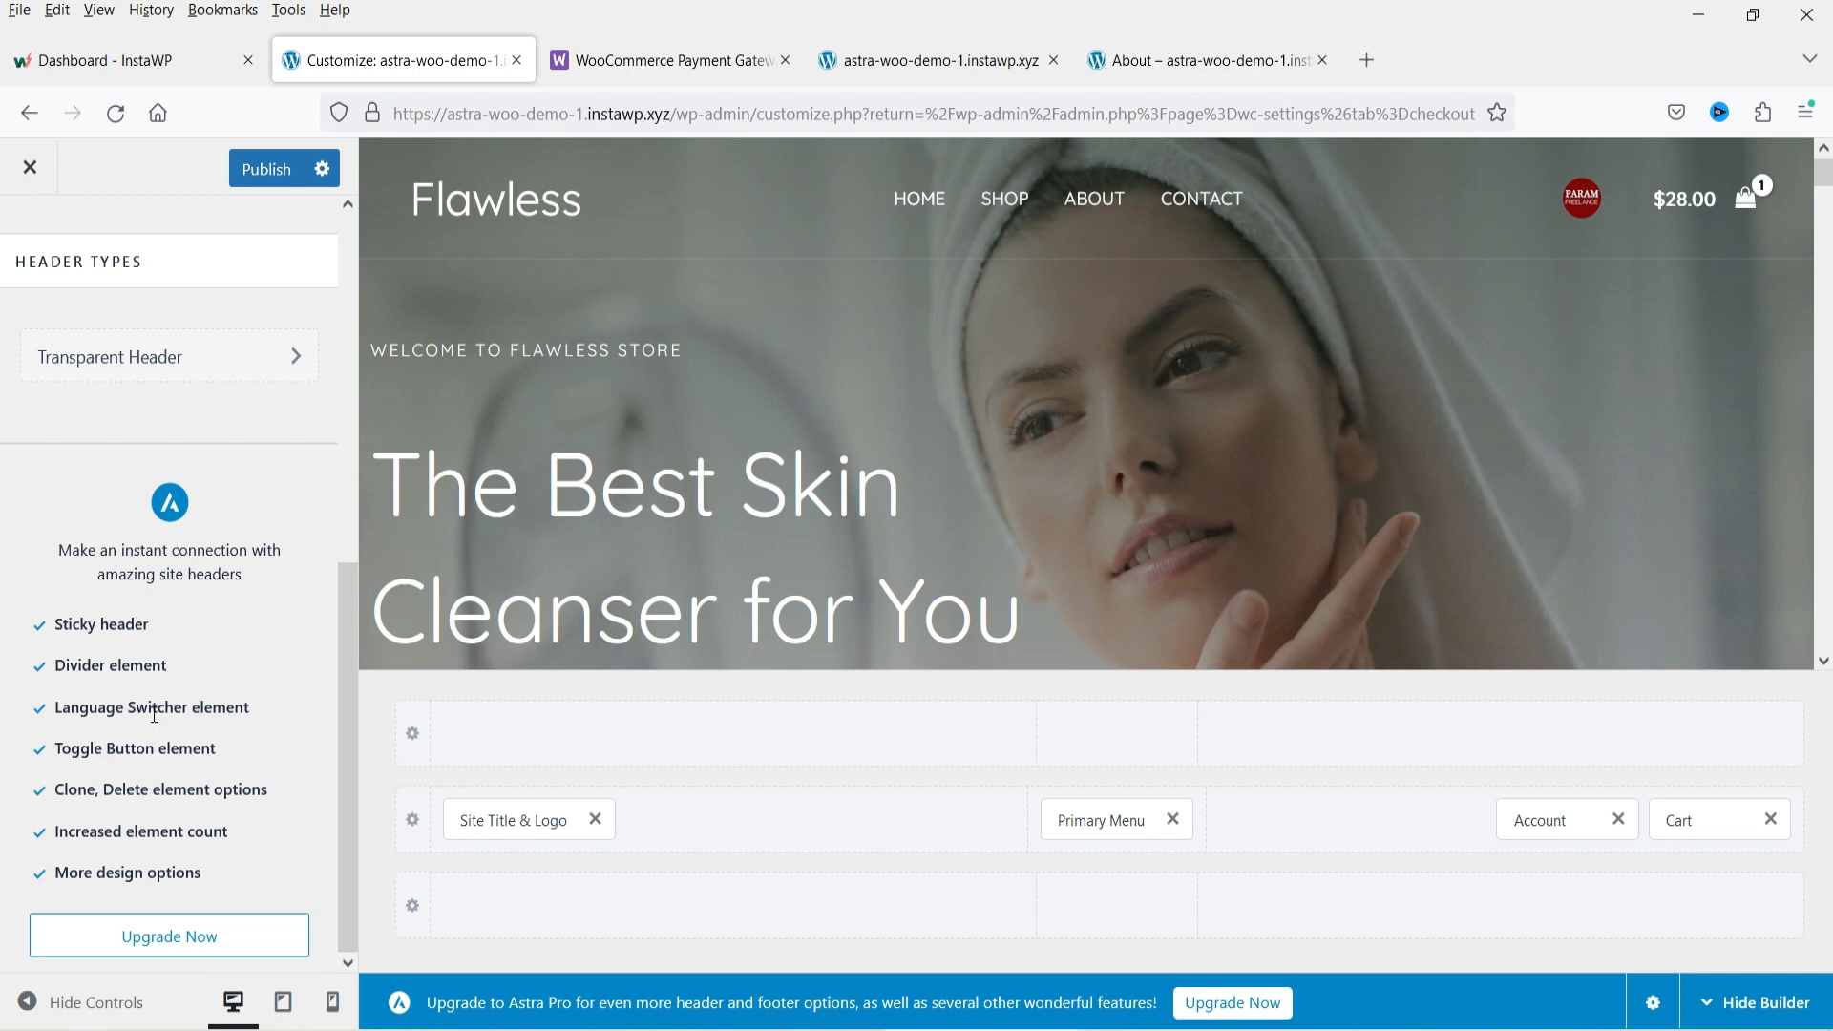
{"action": "scroll", "coordinate": [154, 714], "scroll_direction": "up", "scroll_amount": 5}
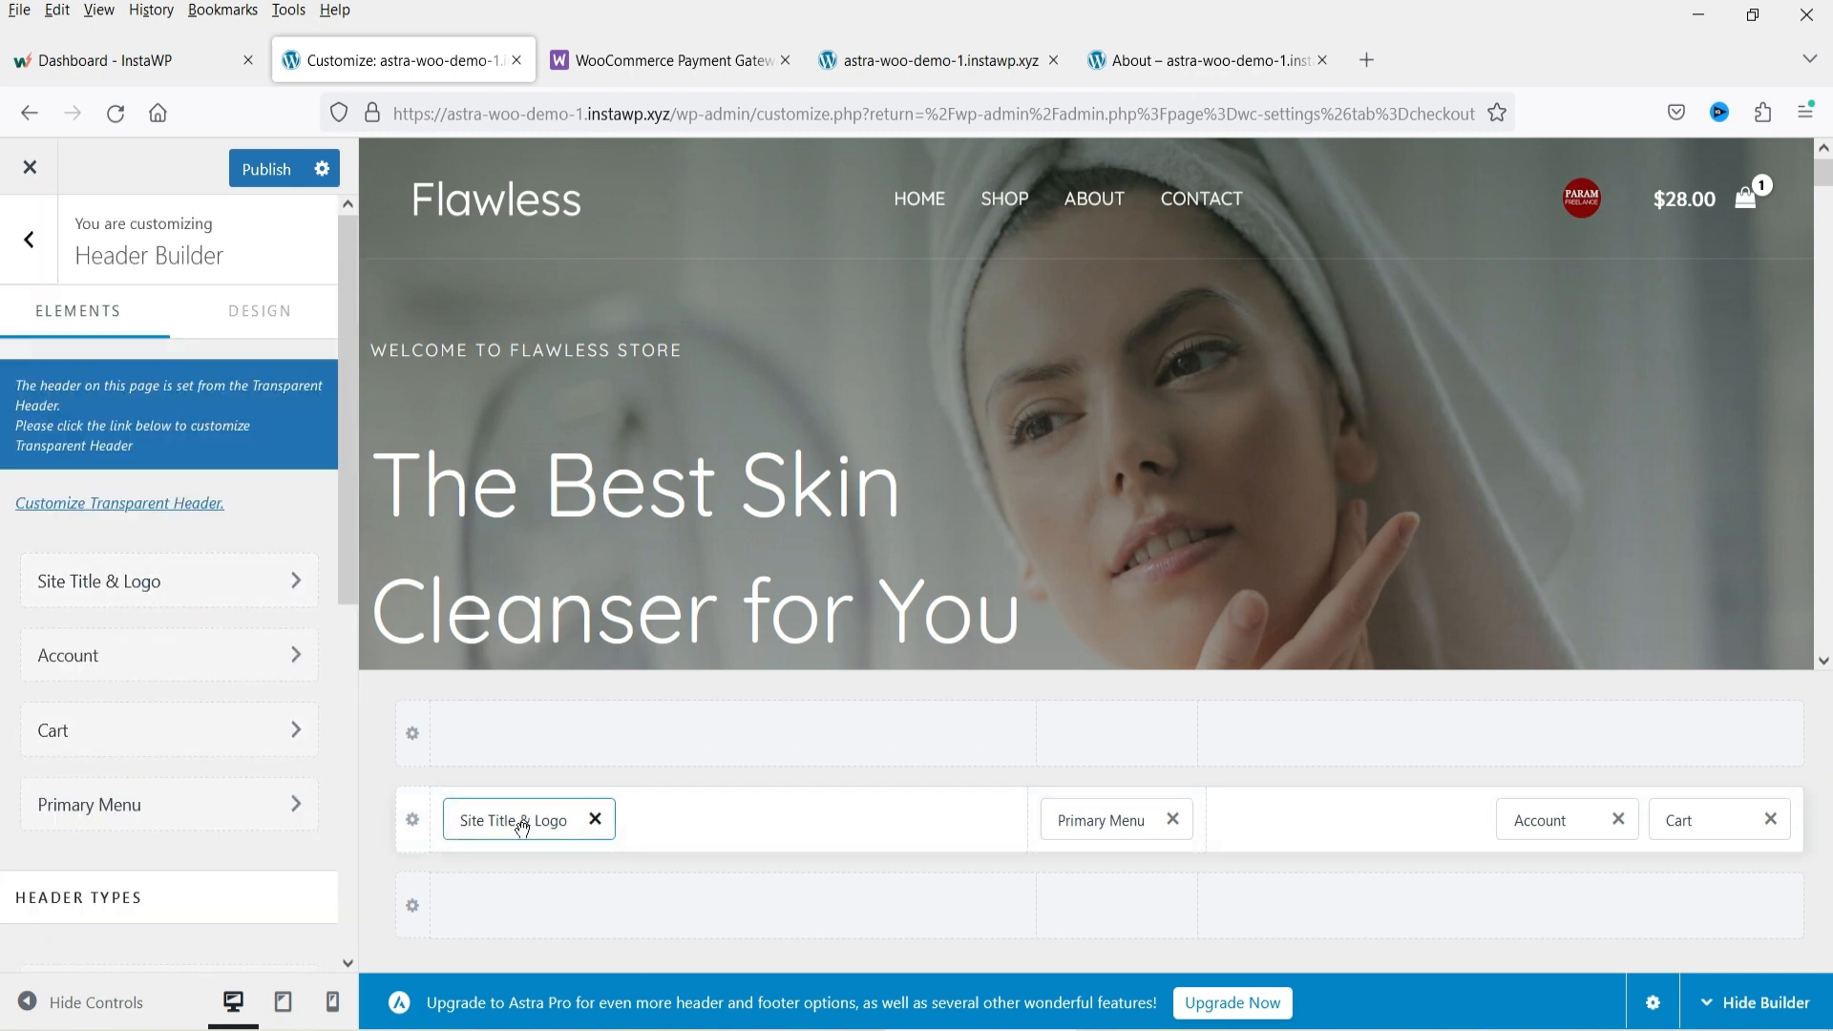
Open the Site Title & Logo settings and open then close the logo selection dialog.
{"action": "left_click", "coordinate": [116, 595]}
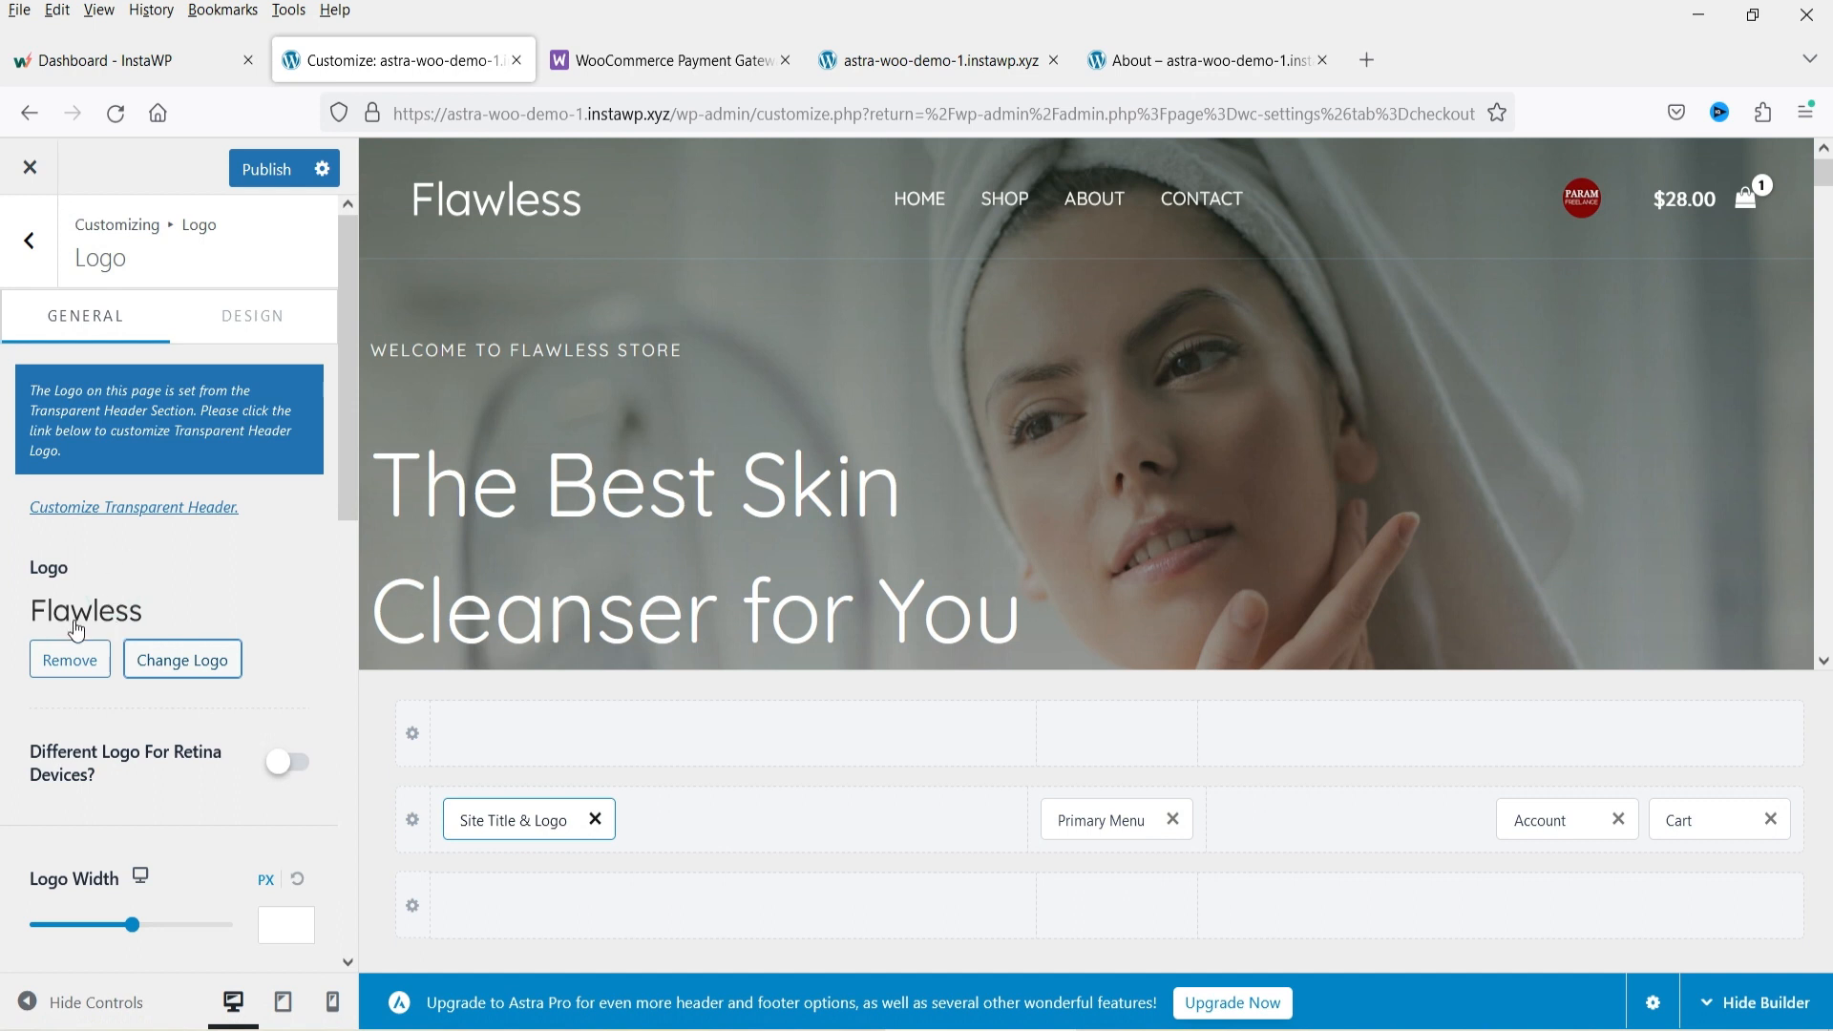
{"action": "left_click", "coordinate": [201, 668]}
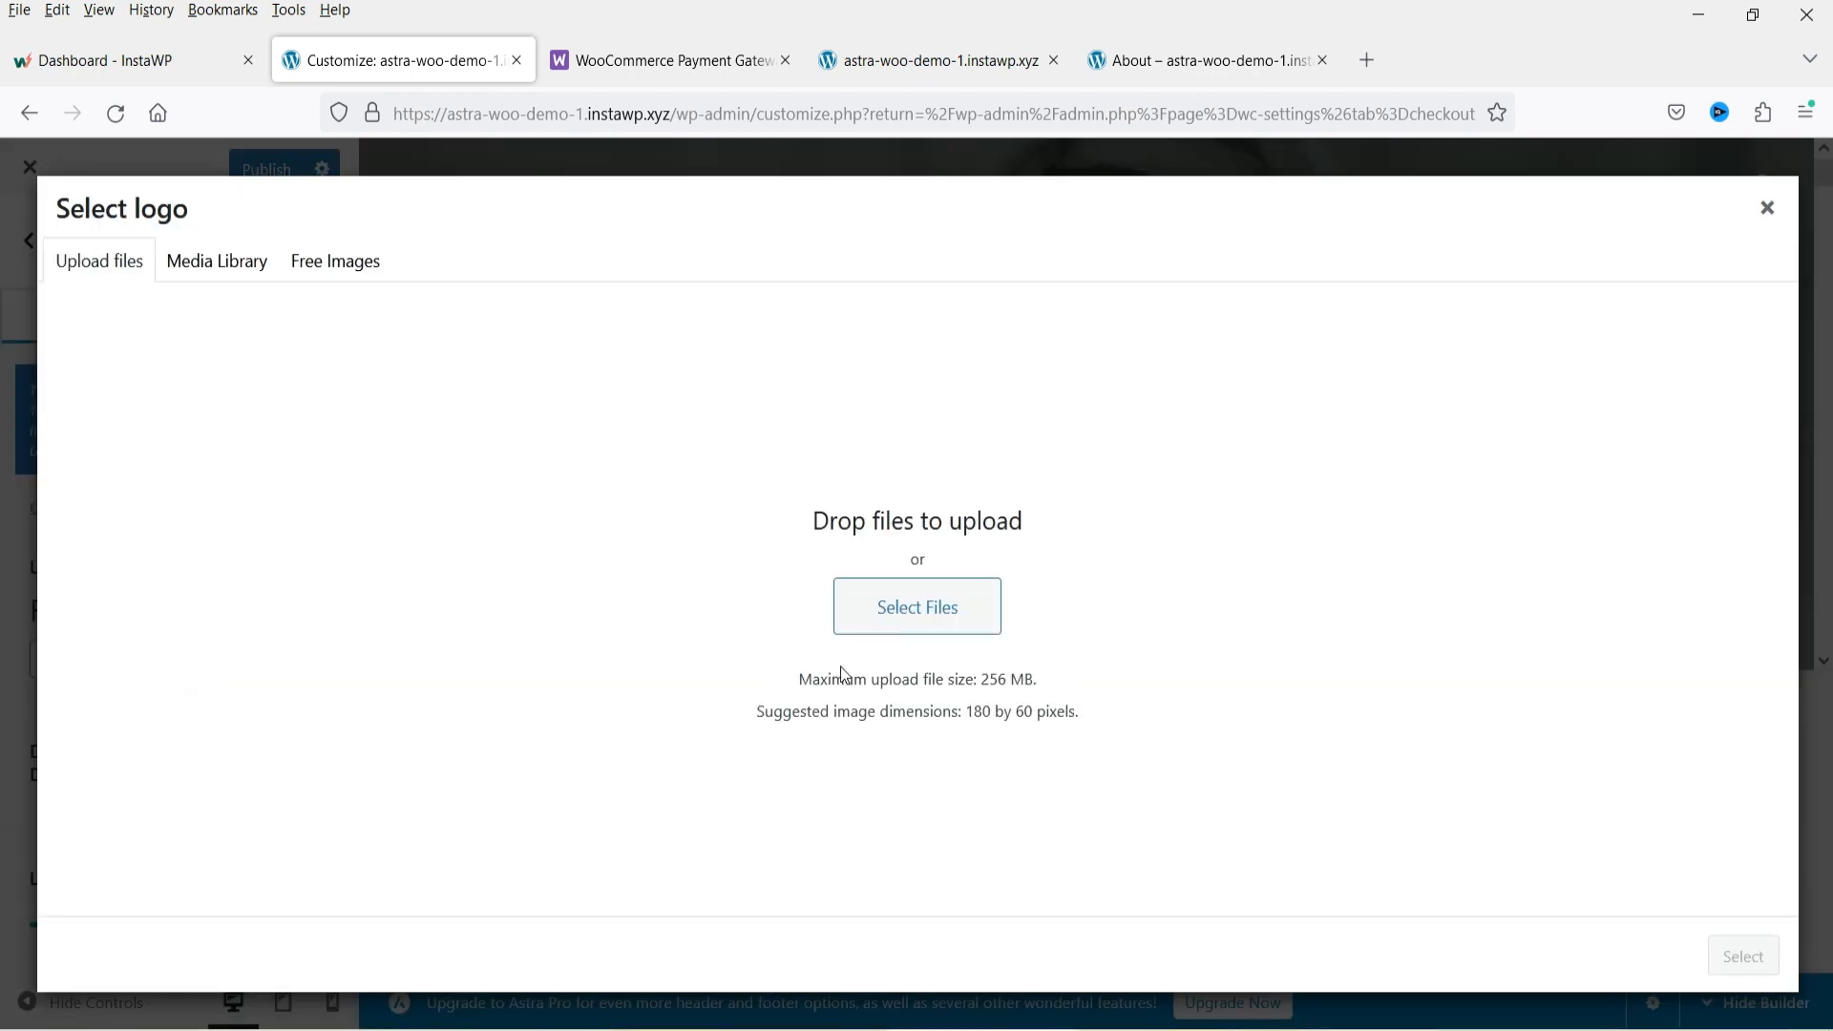
{"action": "left_click", "coordinate": [1763, 212]}
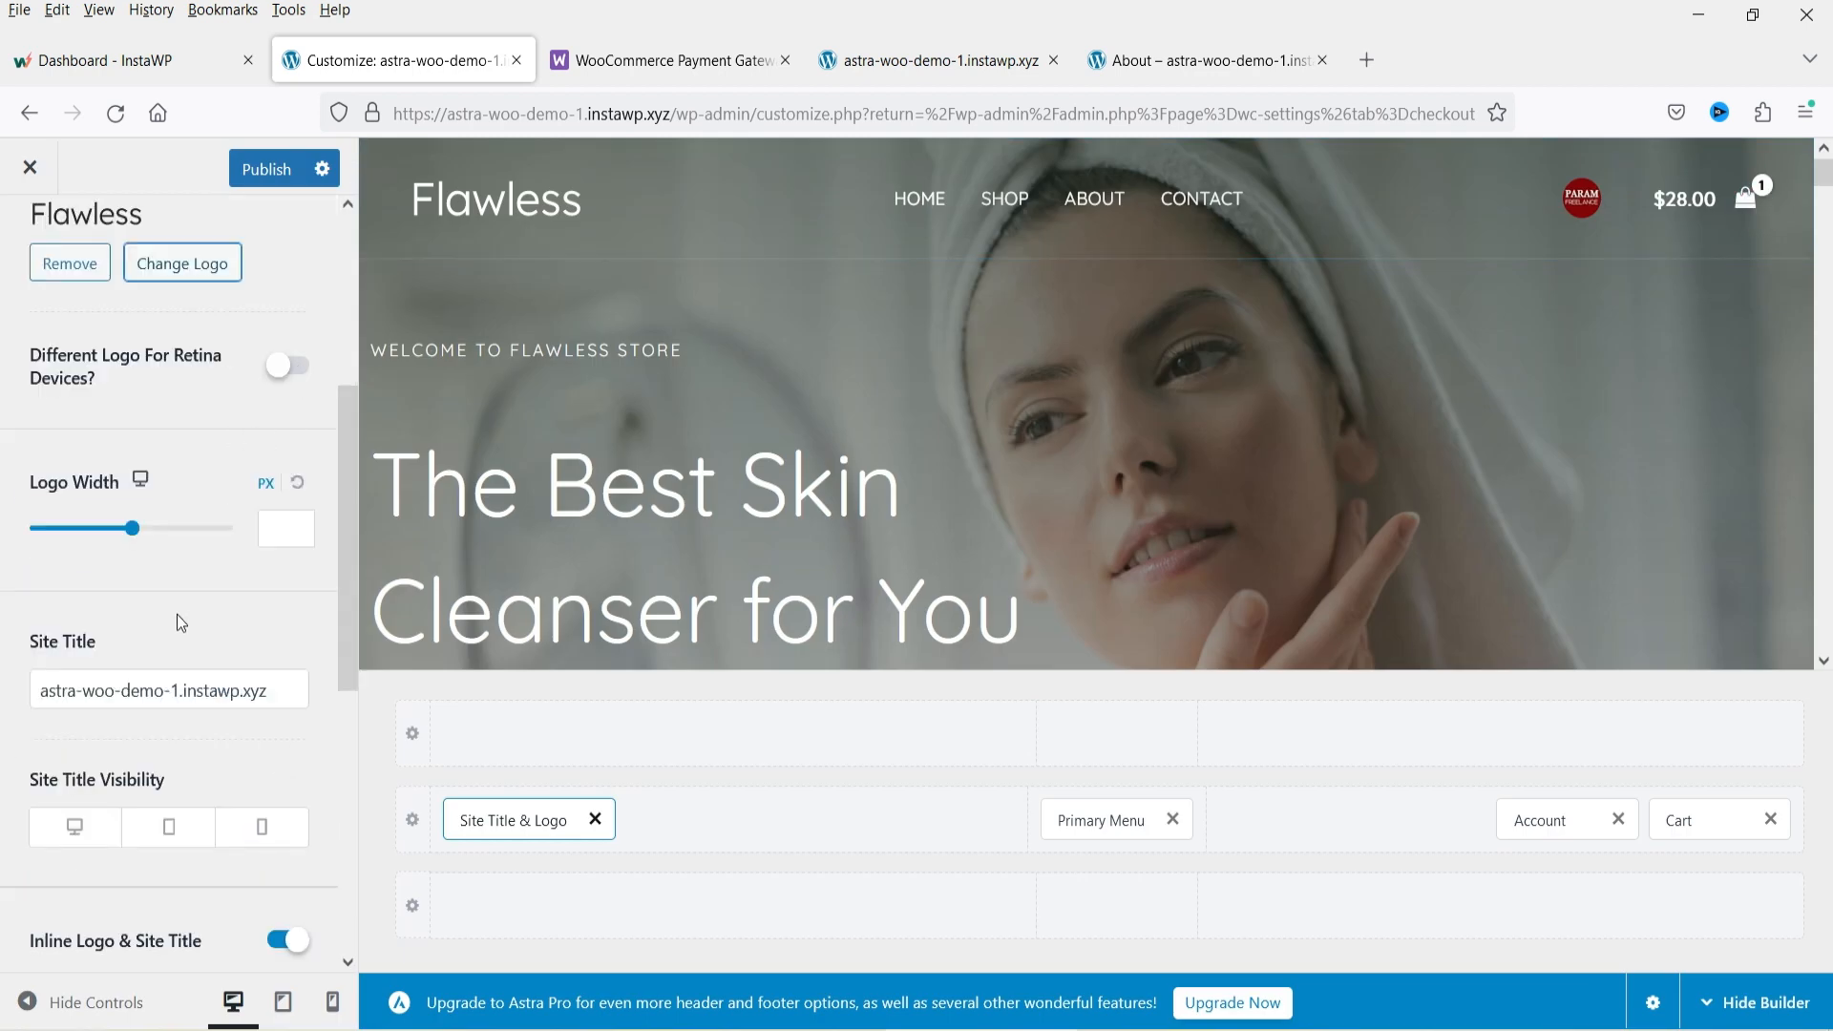
Set the site title to Param Store.
{"action": "scroll", "coordinate": [176, 615], "scroll_direction": "down", "scroll_amount": 5}
{"action": "scroll", "coordinate": [151, 601], "scroll_direction": "up", "scroll_amount": 3}
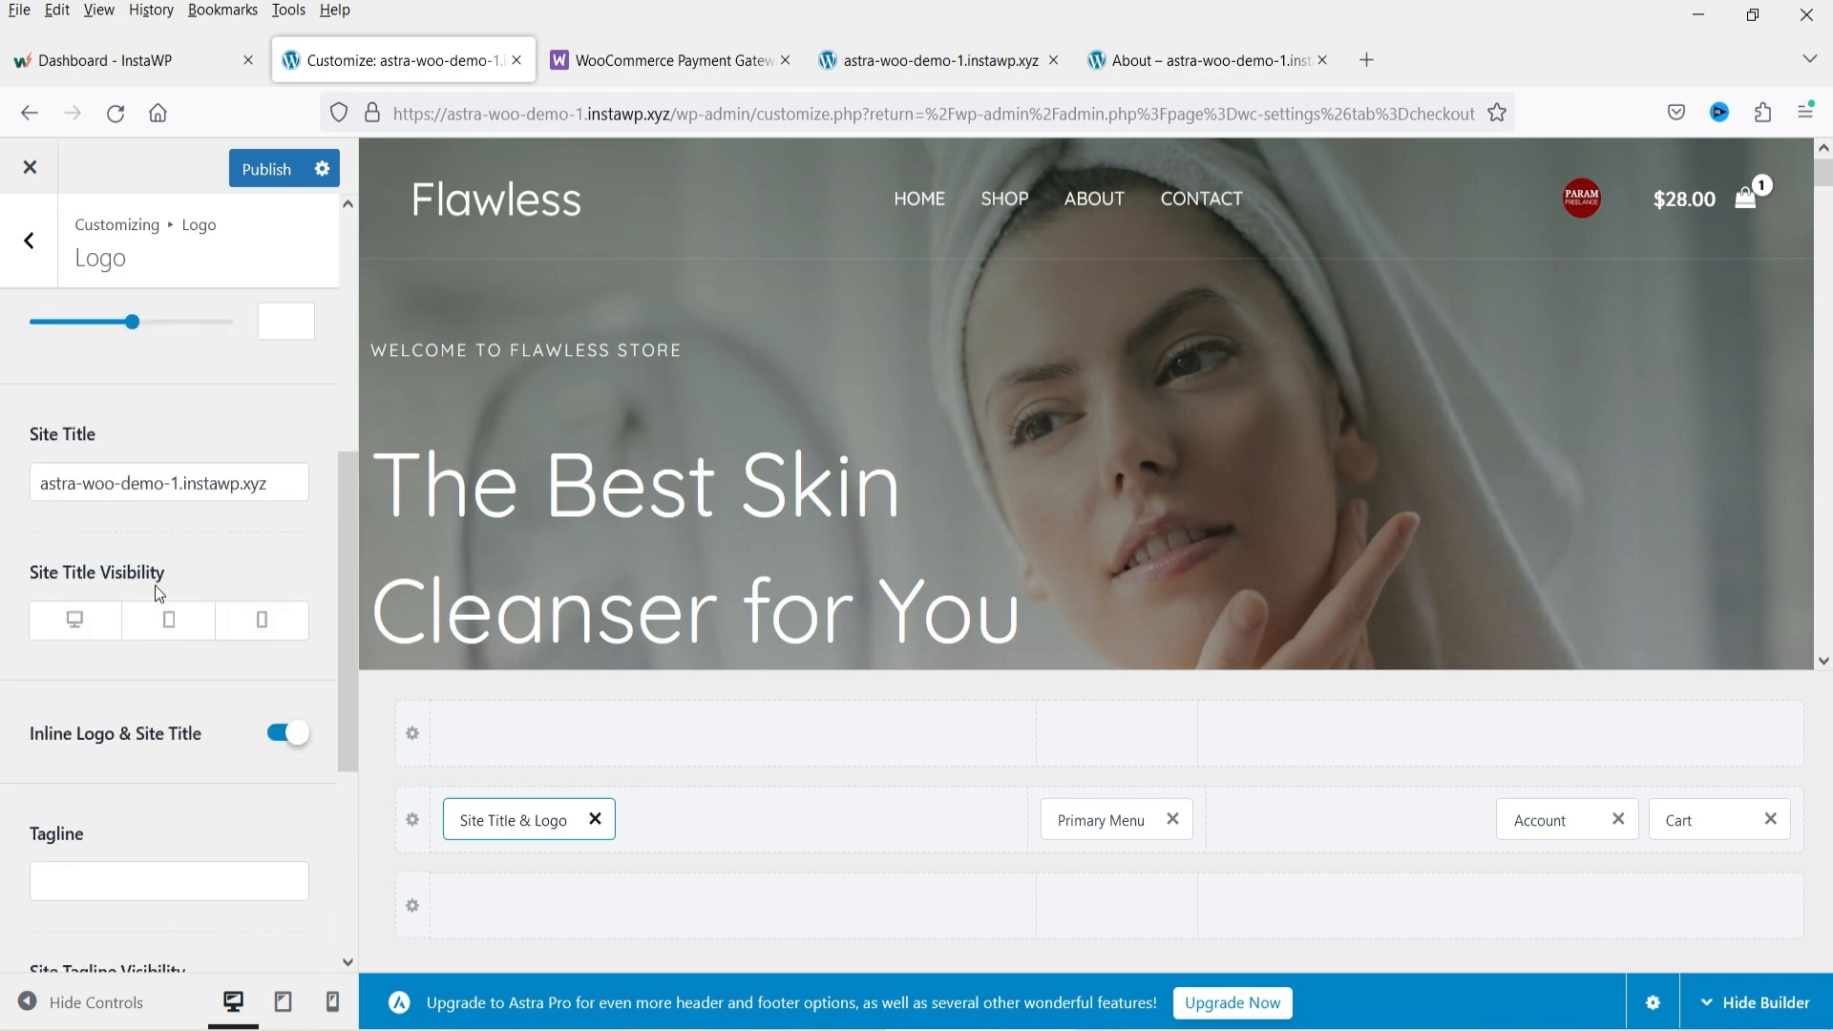
{"action": "triple_click", "coordinate": [86, 473]}
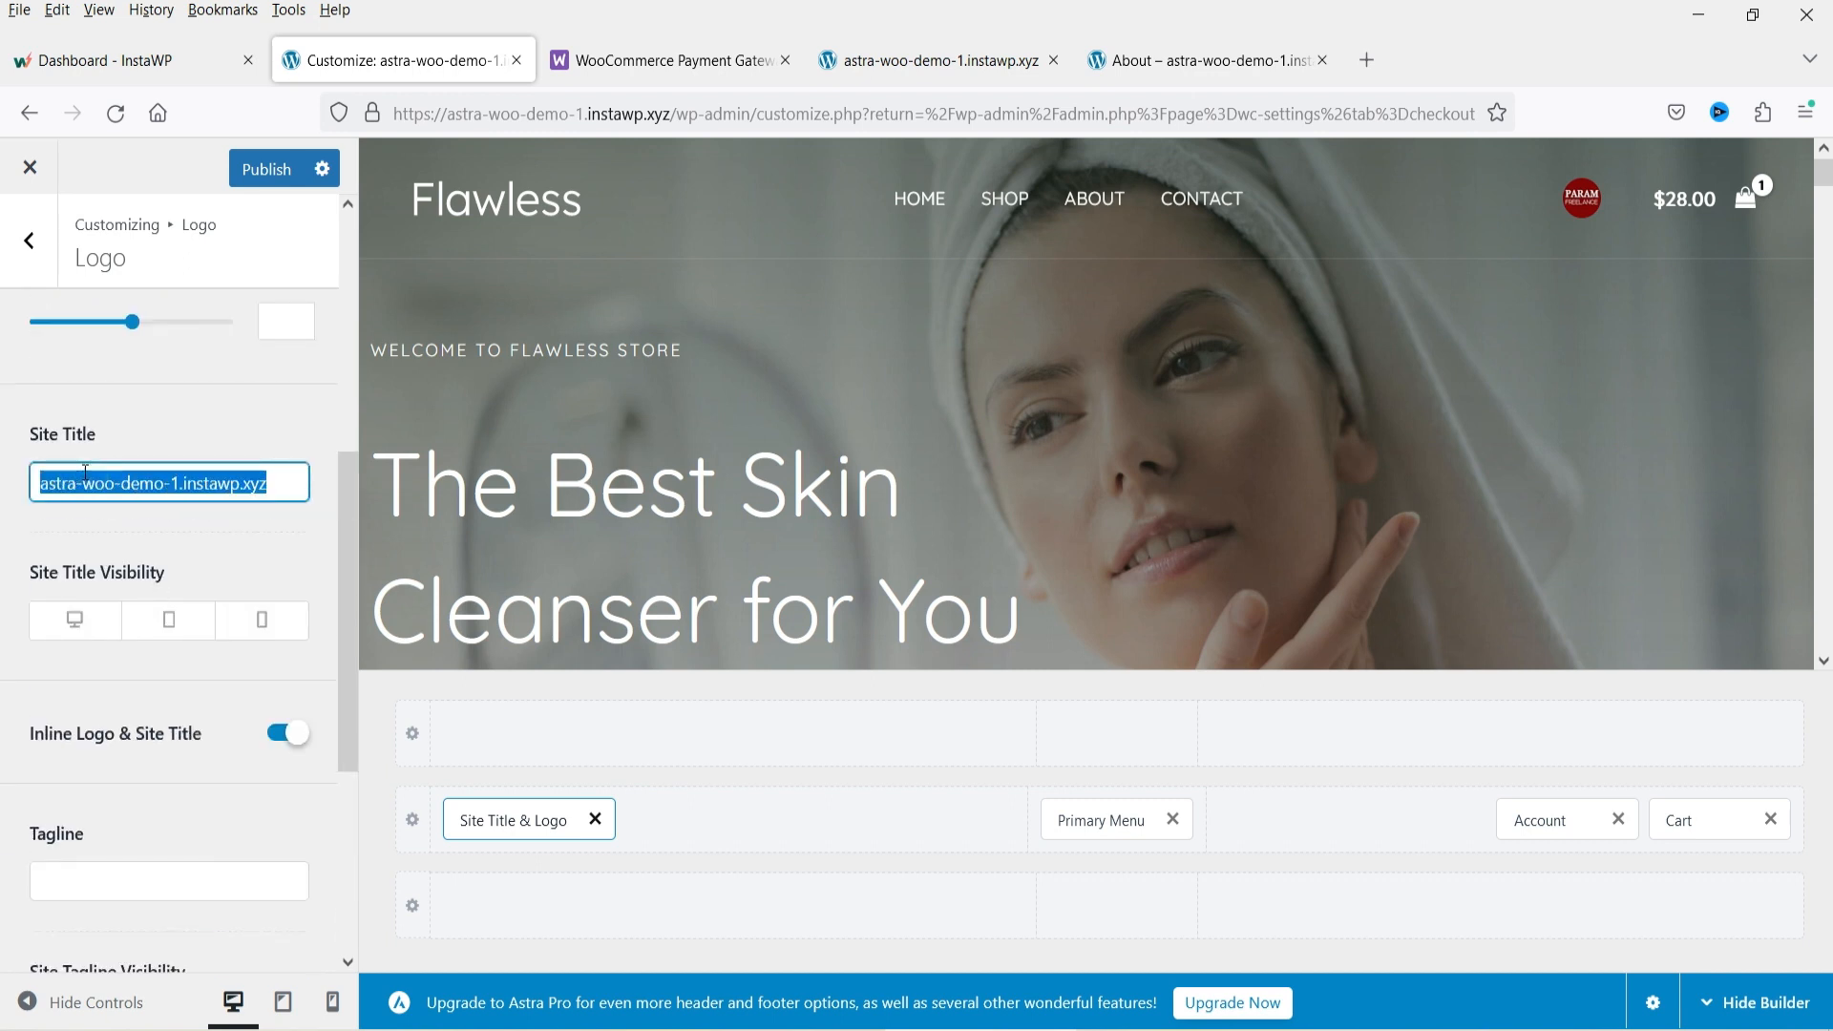
{"action": "type", "text": "Param Store"}
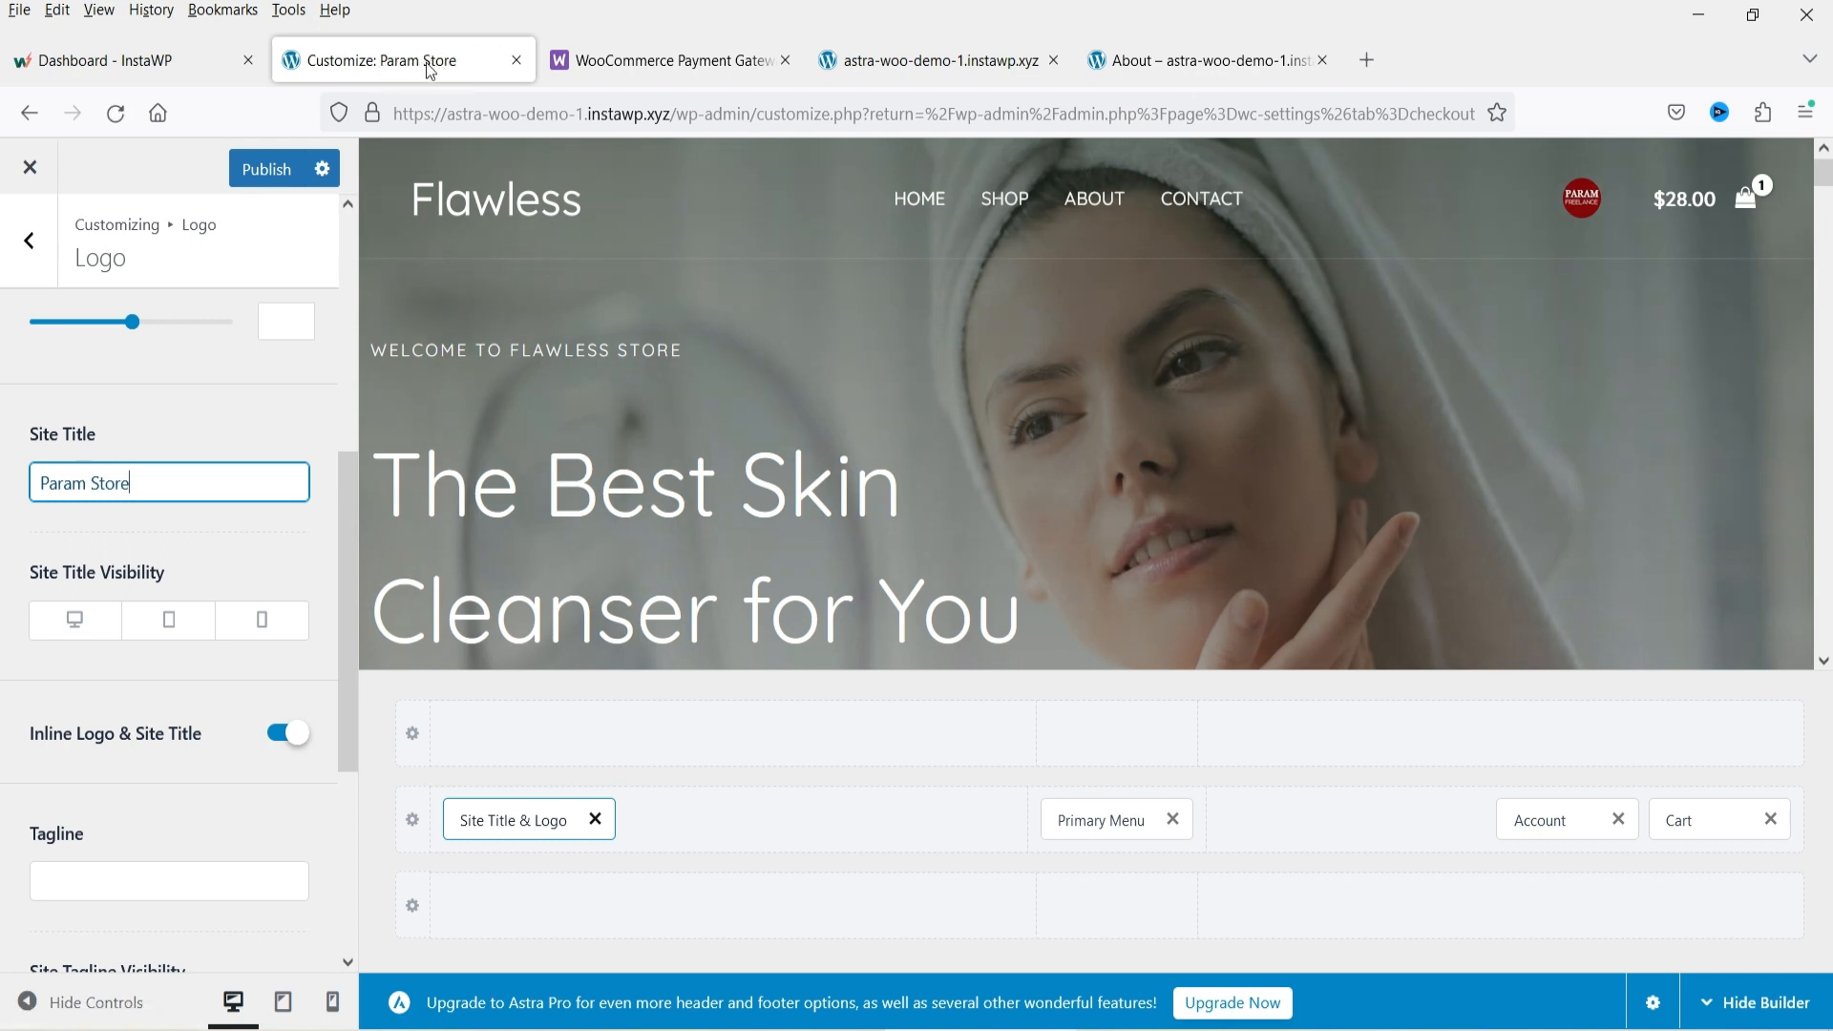
{"action": "left_click", "coordinate": [135, 678]}
Review the tagline and visibility options of the logo settings, then return to the Header Builder.
{"action": "scroll", "coordinate": [135, 677], "scroll_direction": "down", "scroll_amount": 2}
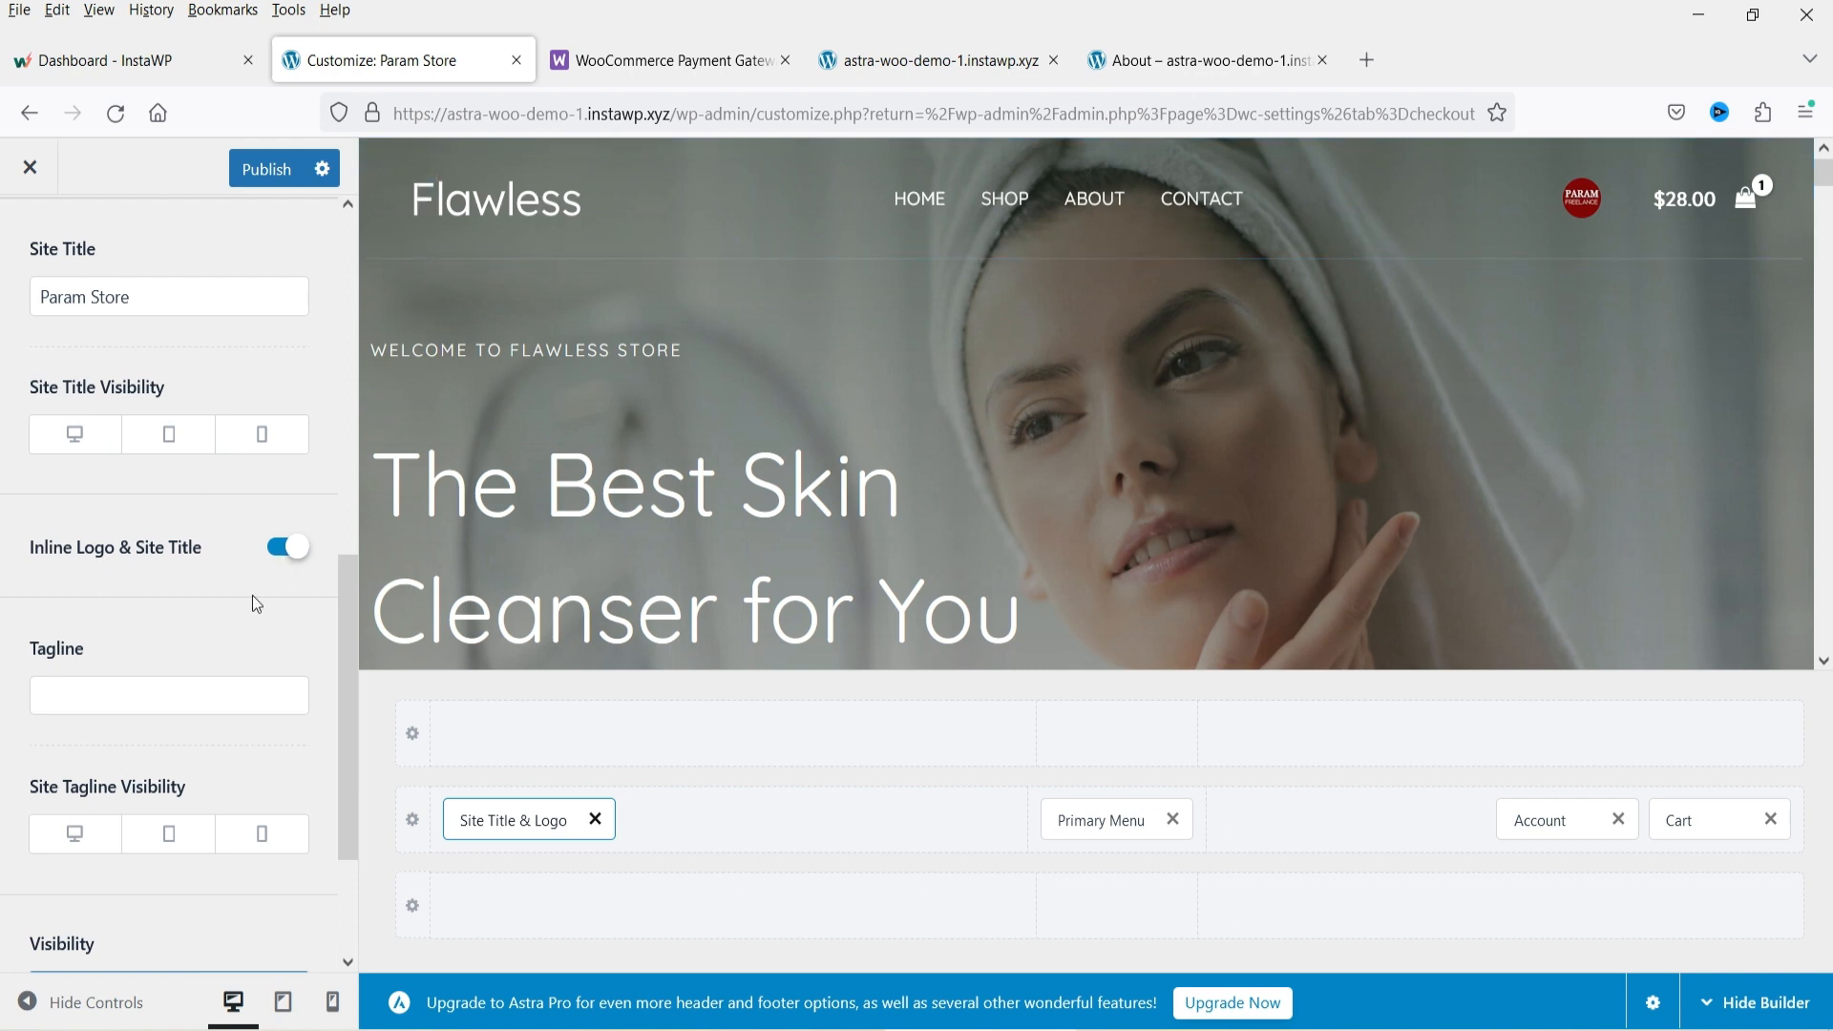
{"action": "left_click", "coordinate": [115, 684]}
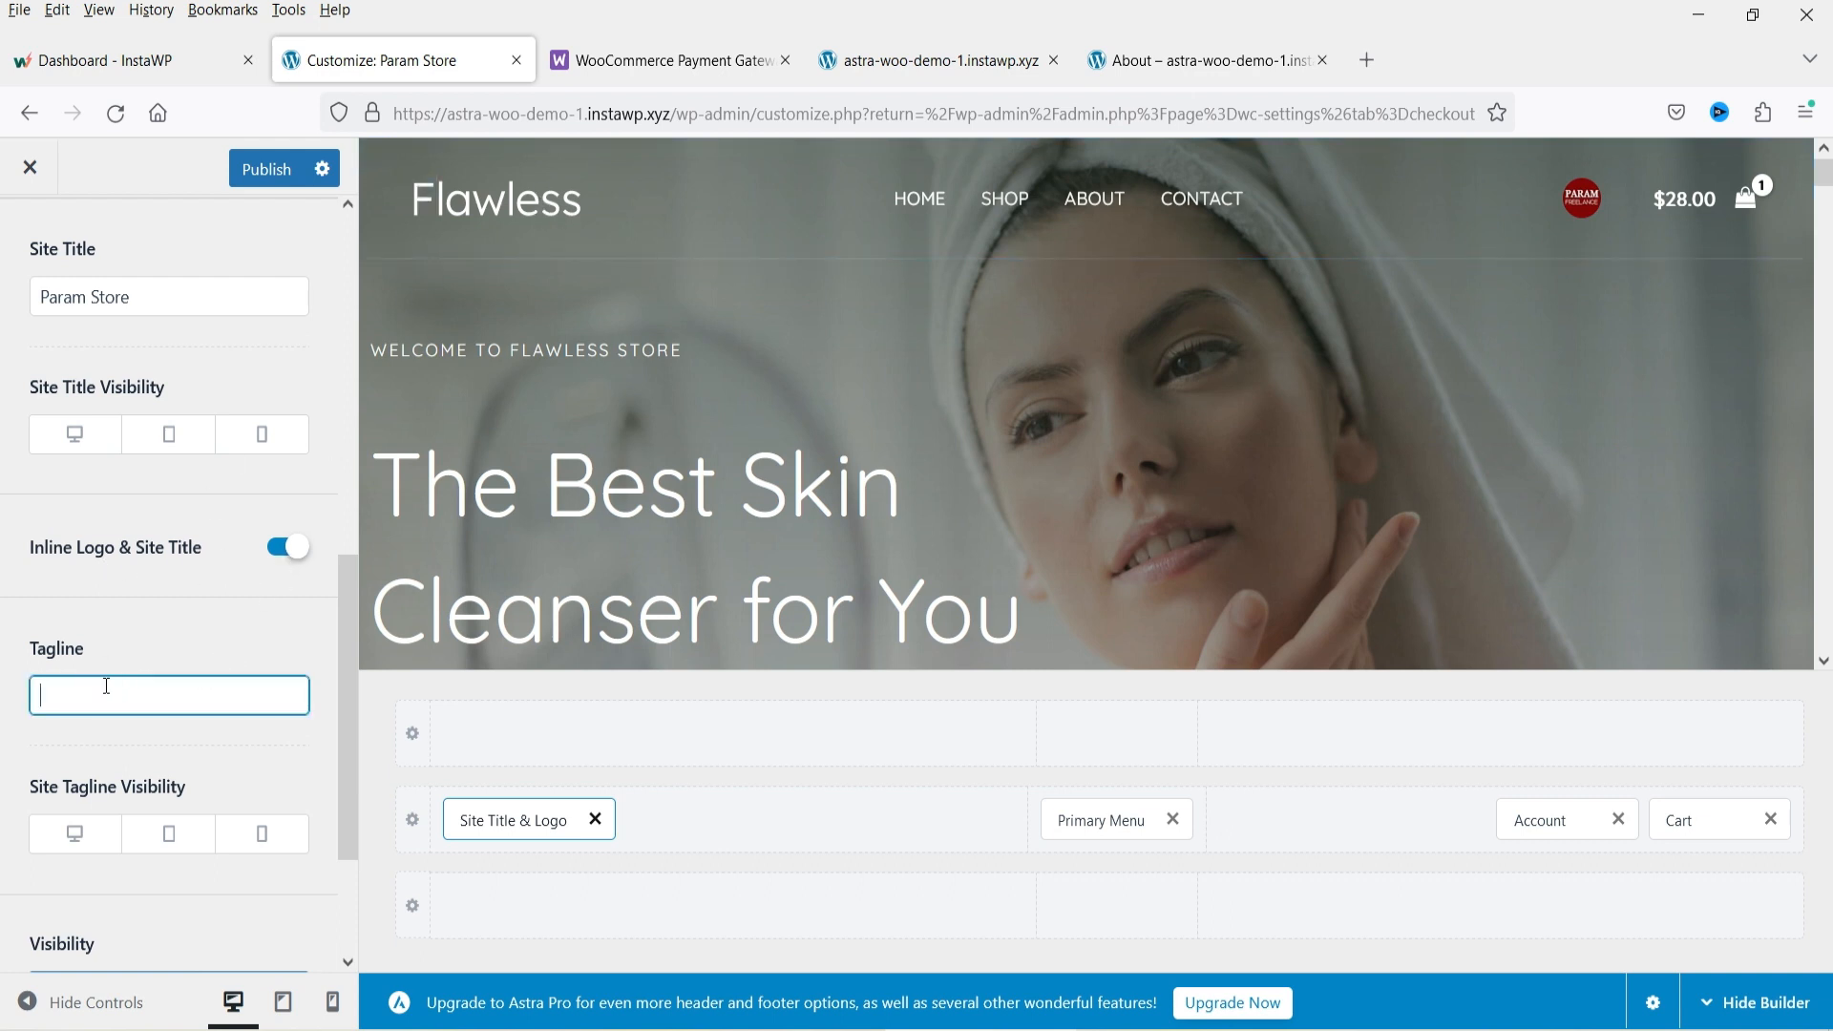
{"action": "scroll", "coordinate": [152, 586], "scroll_direction": "down", "scroll_amount": 2}
{"action": "scroll", "coordinate": [189, 602], "scroll_direction": "up", "scroll_amount": 10}
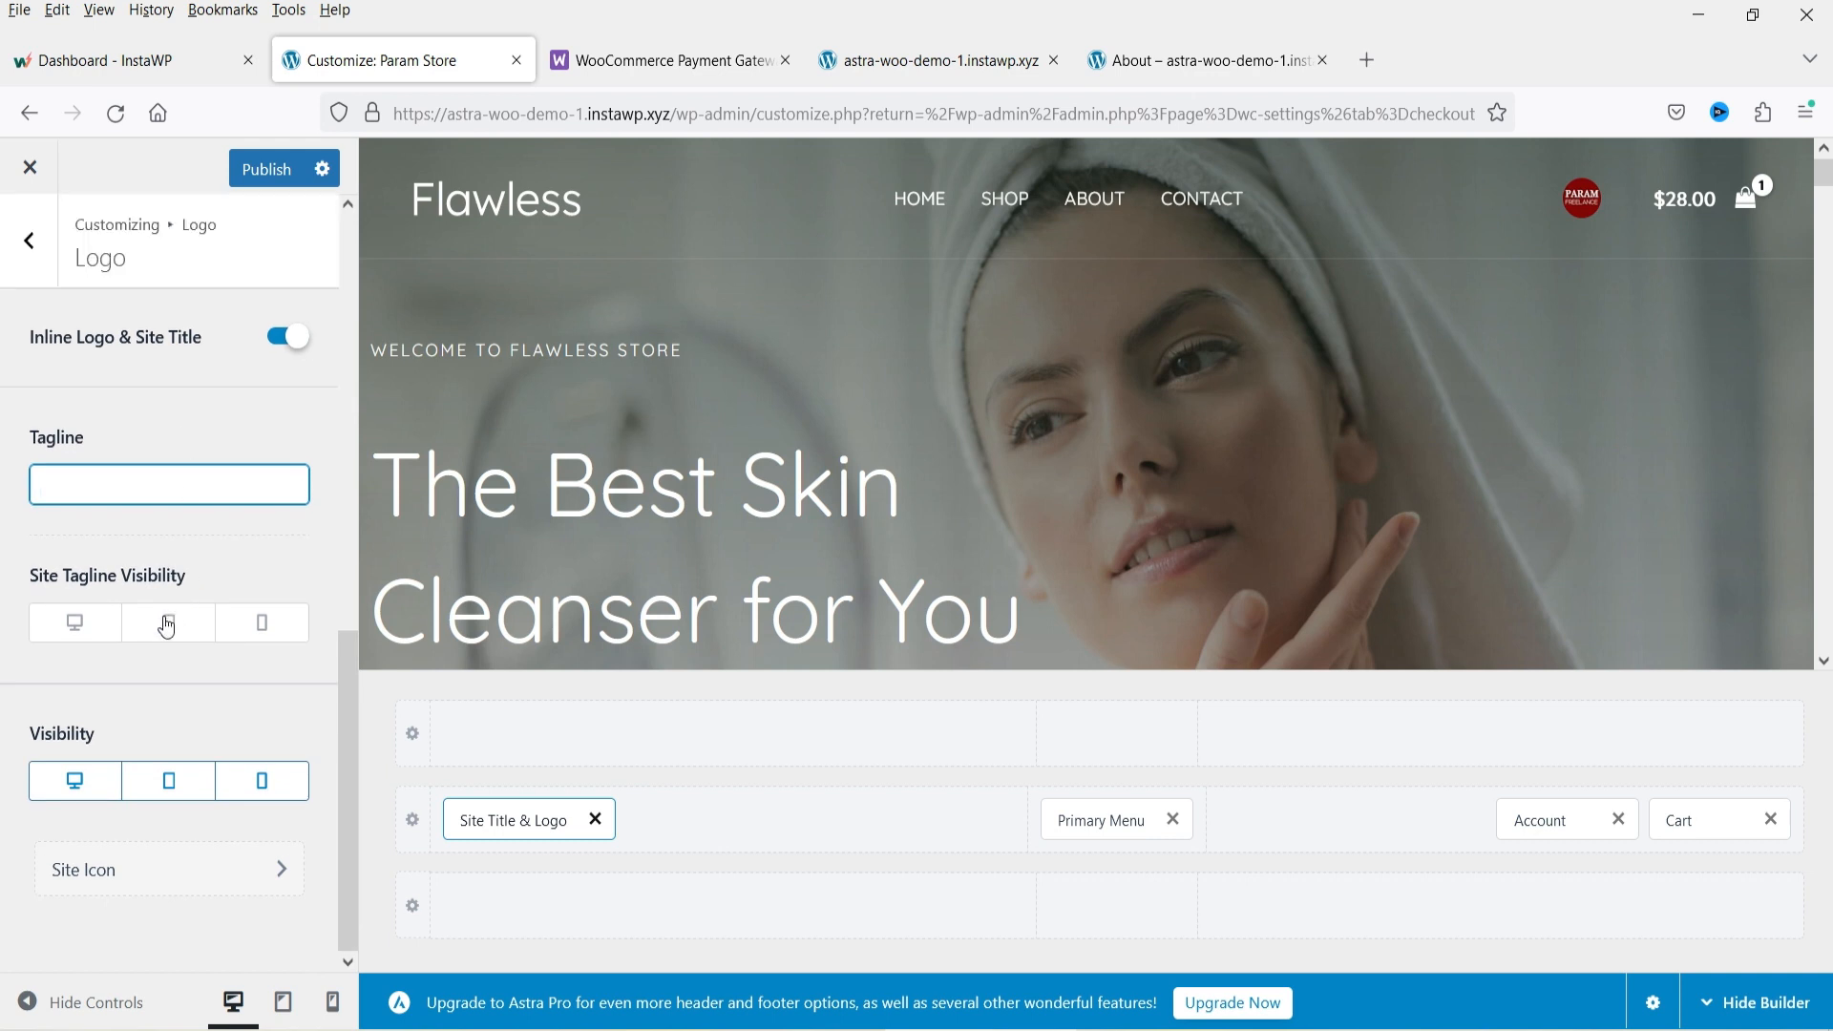
{"action": "left_click", "coordinate": [45, 226]}
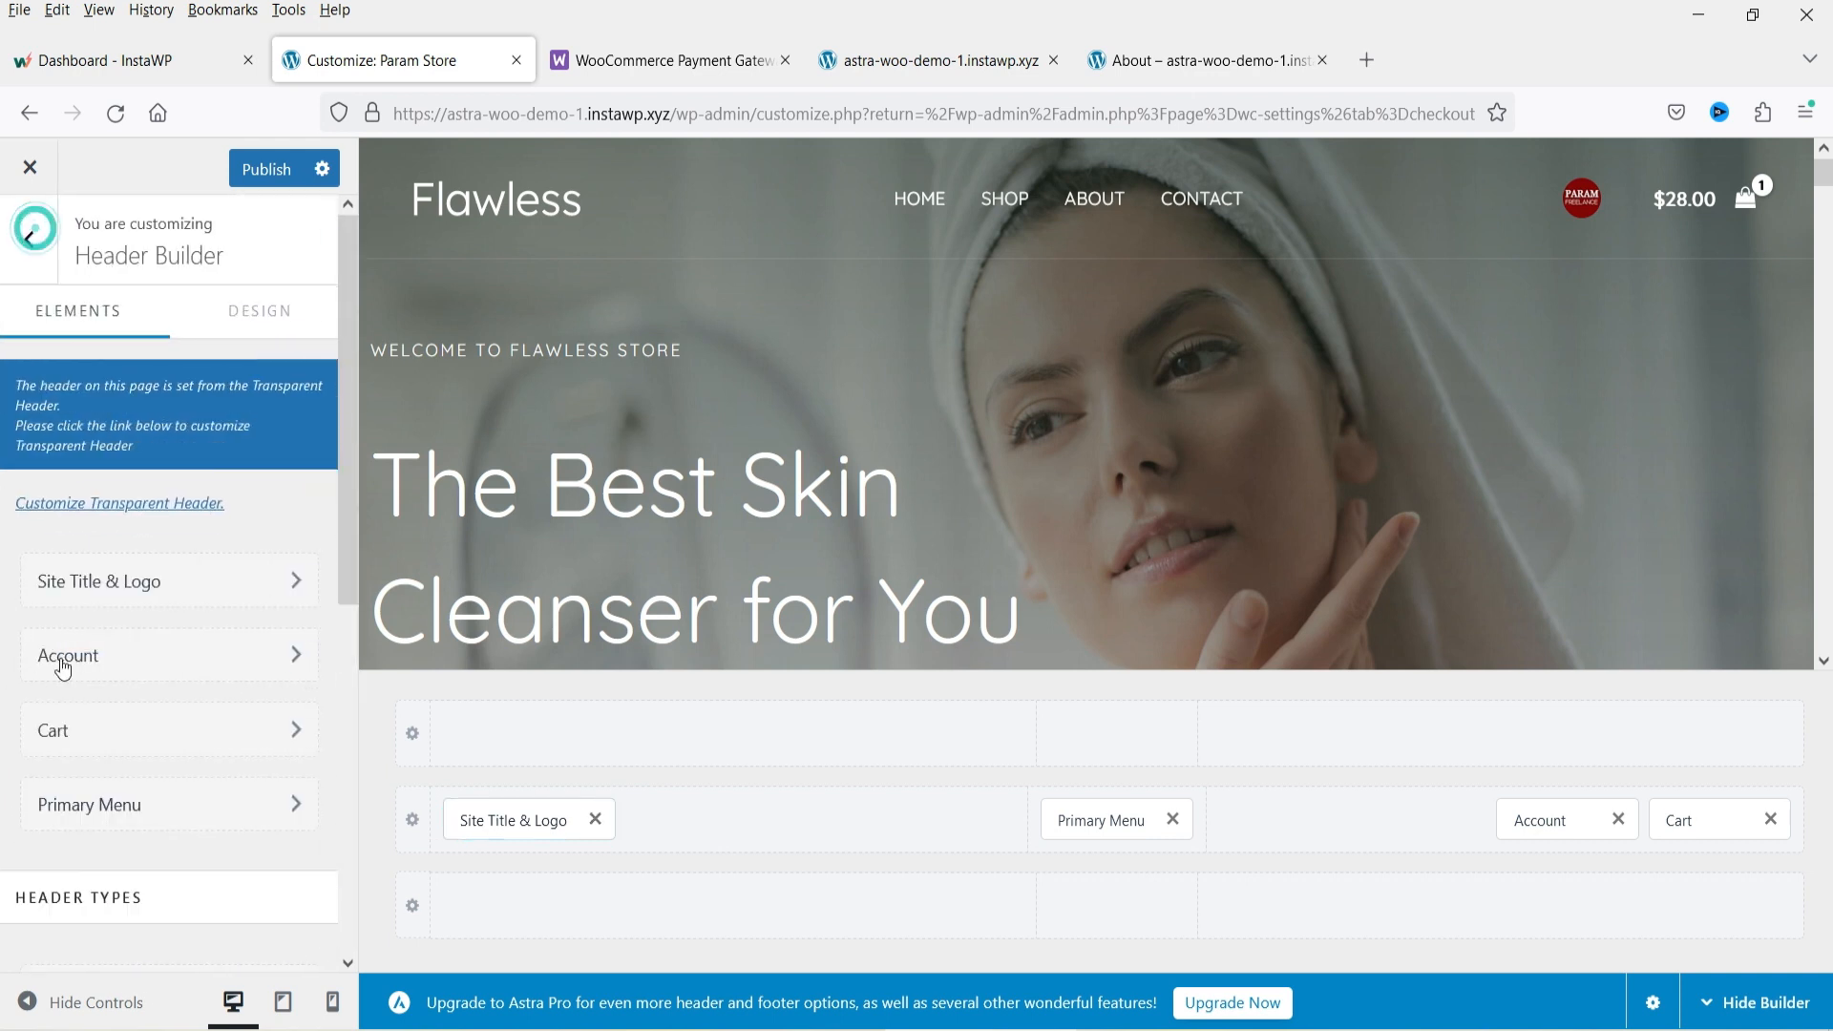
Open the Account element settings and check where the account avatar links on the live site.
{"action": "left_click", "coordinate": [124, 665]}
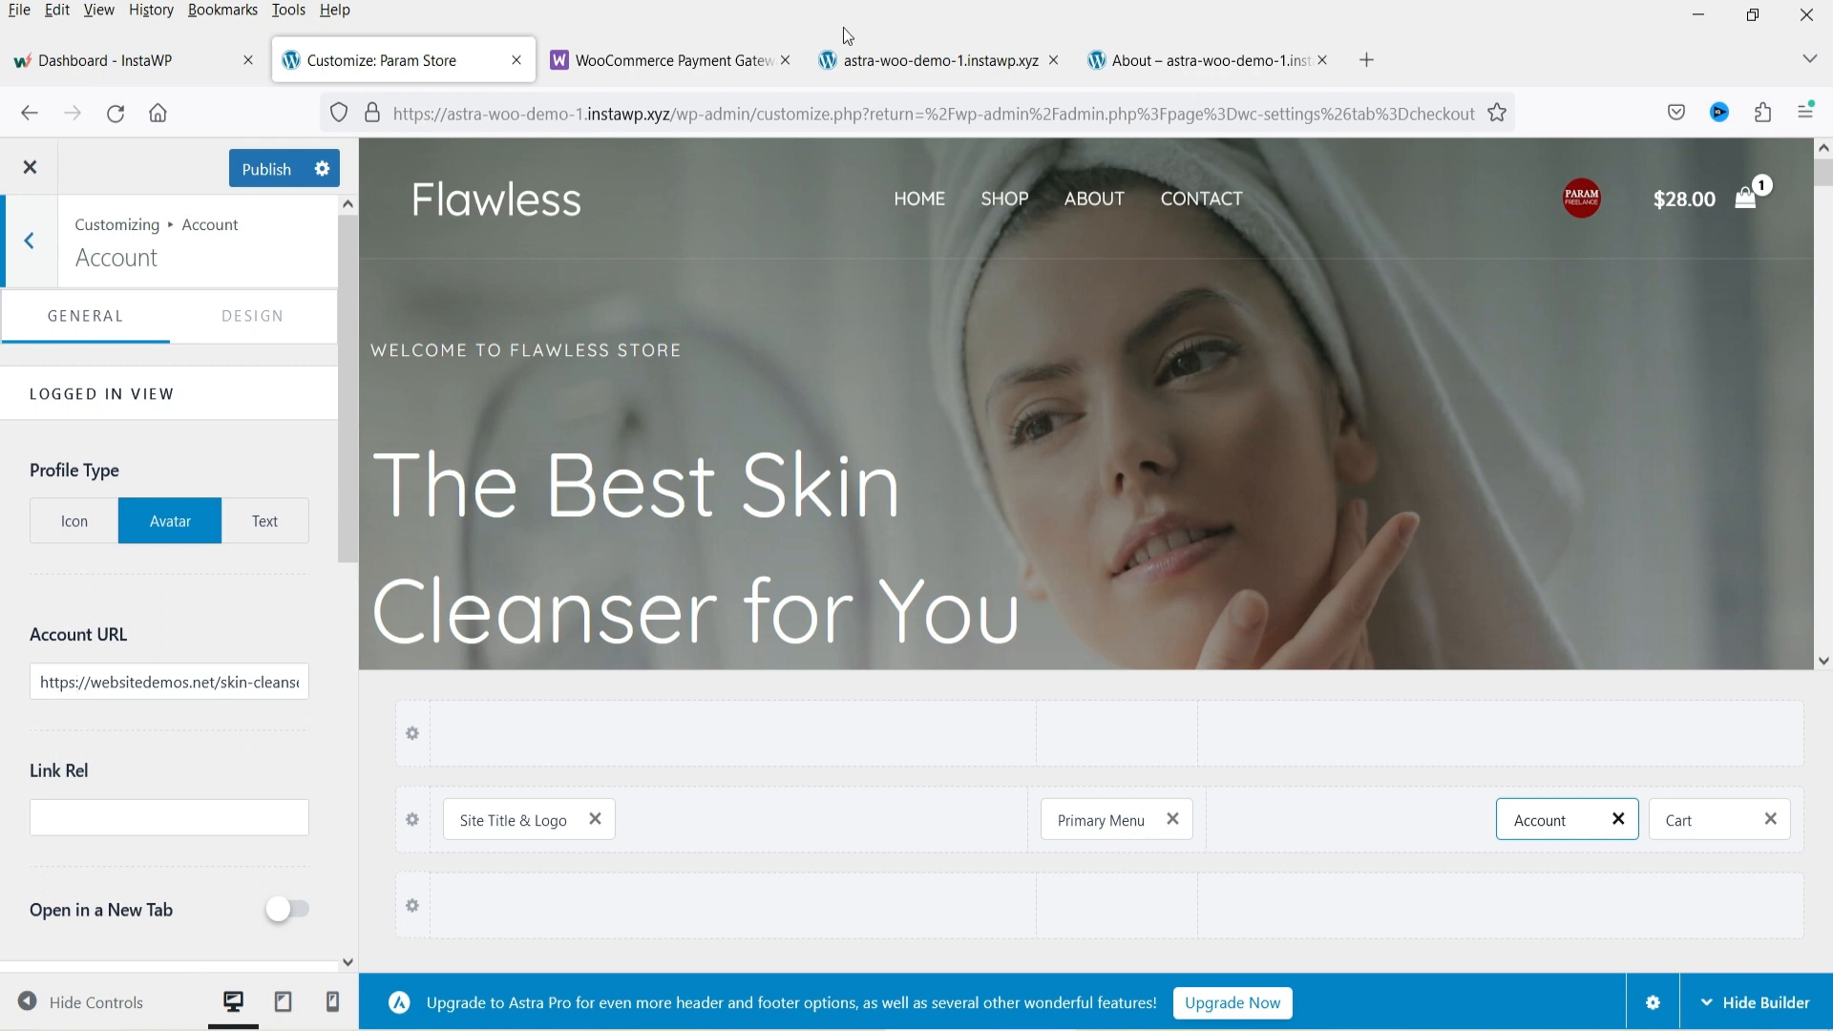
{"action": "left_click", "coordinate": [855, 59]}
{"action": "scroll", "coordinate": [1376, 401], "scroll_direction": "up", "scroll_amount": 6}
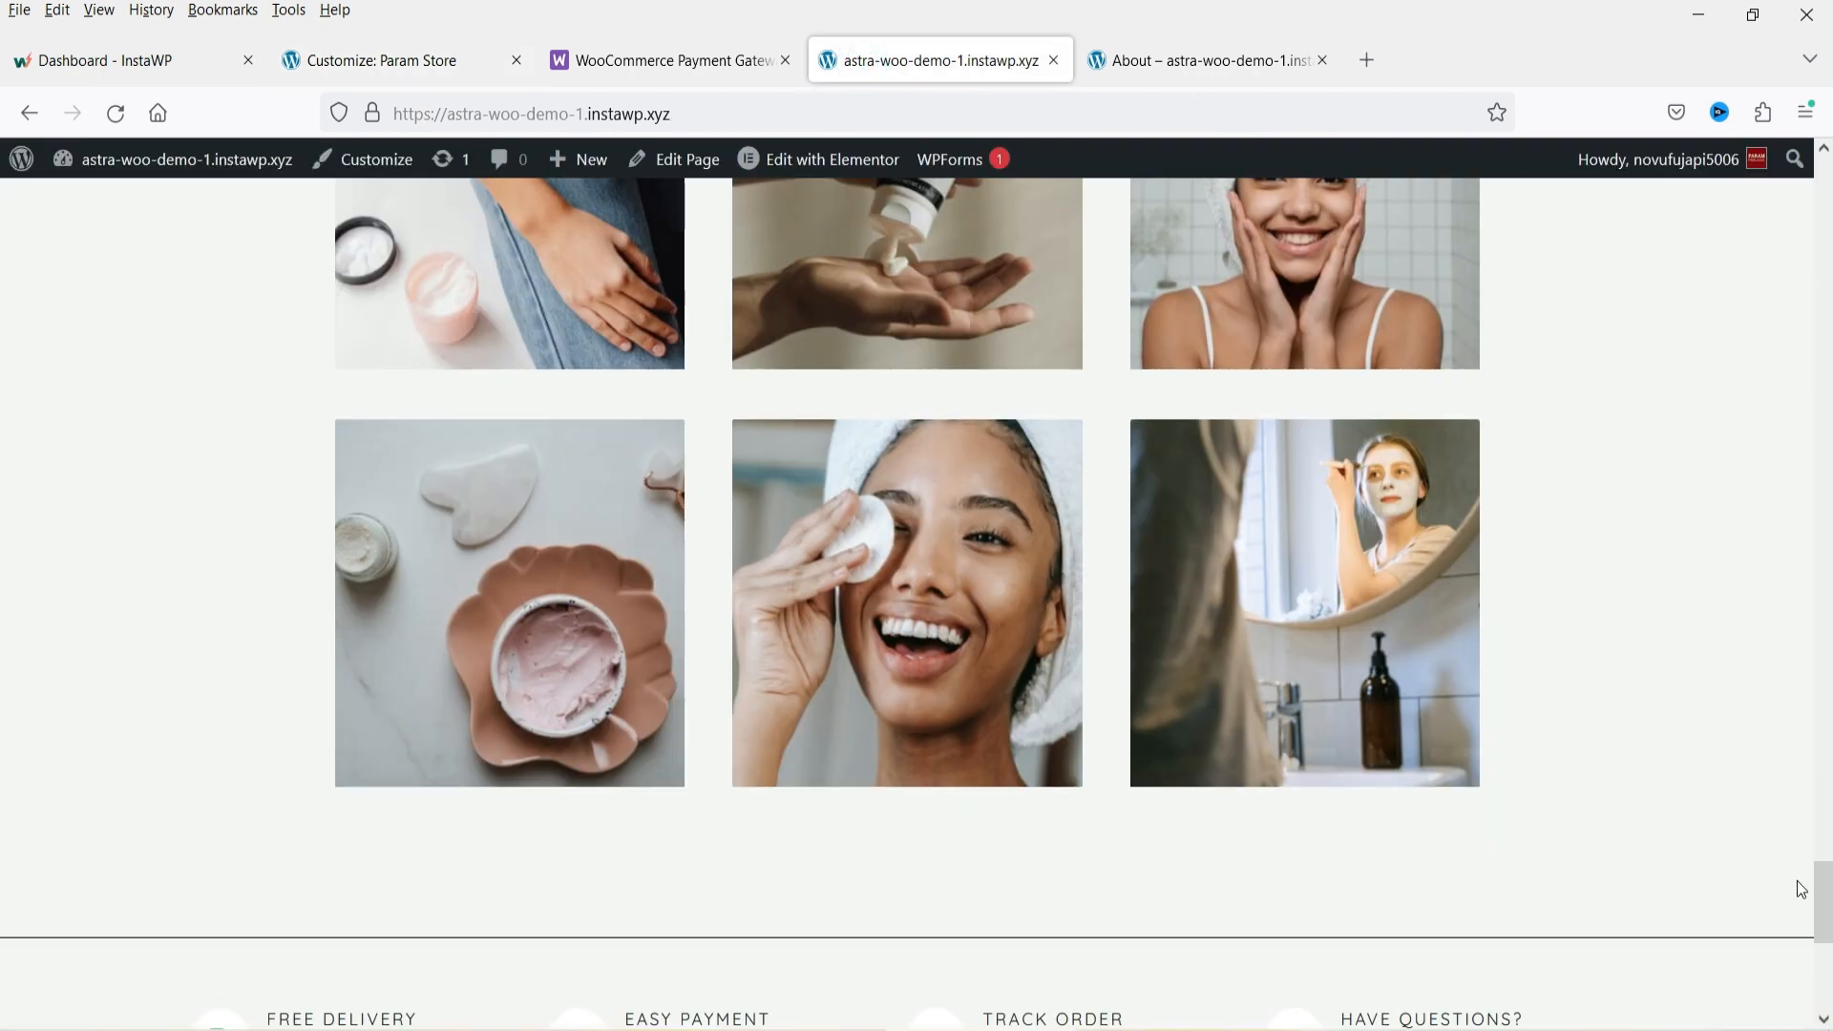
{"action": "scroll", "coordinate": [3, 921], "scroll_direction": "up", "scroll_amount": 10}
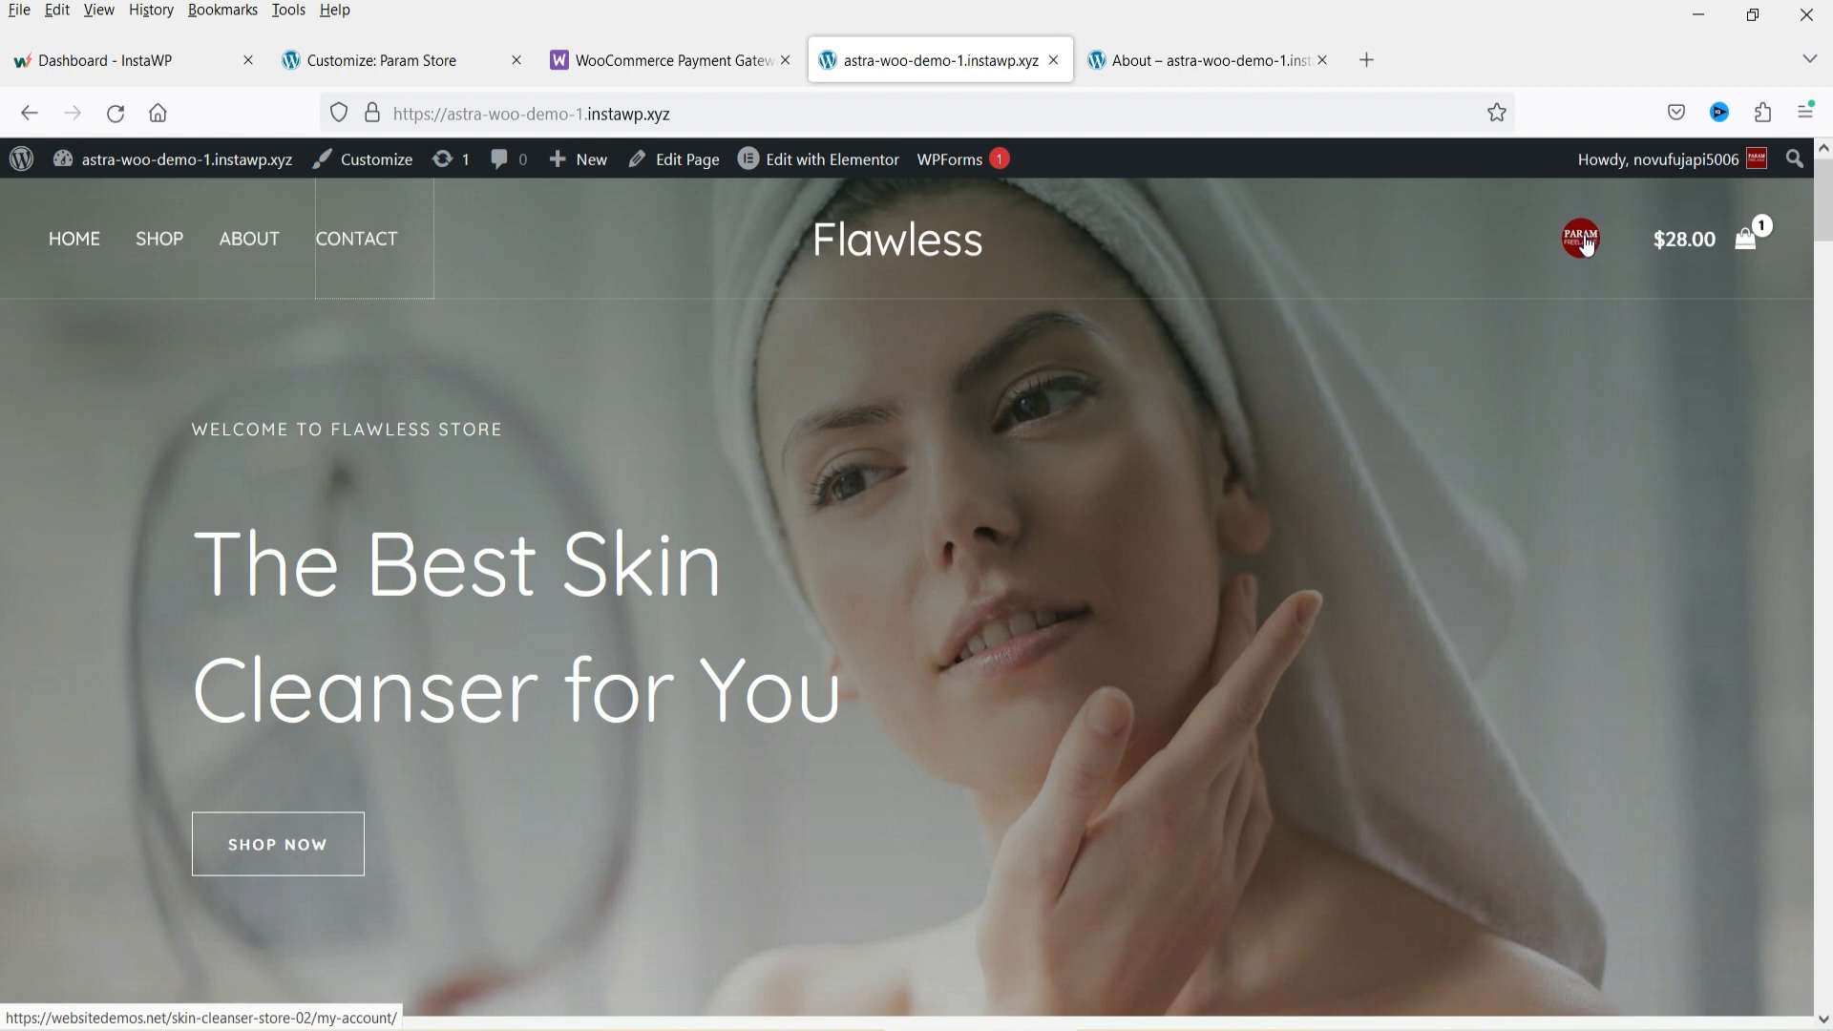
Go to the dashboard's Pages list and copy the view link of the My account page.
{"action": "left_click", "coordinate": [1181, 67]}
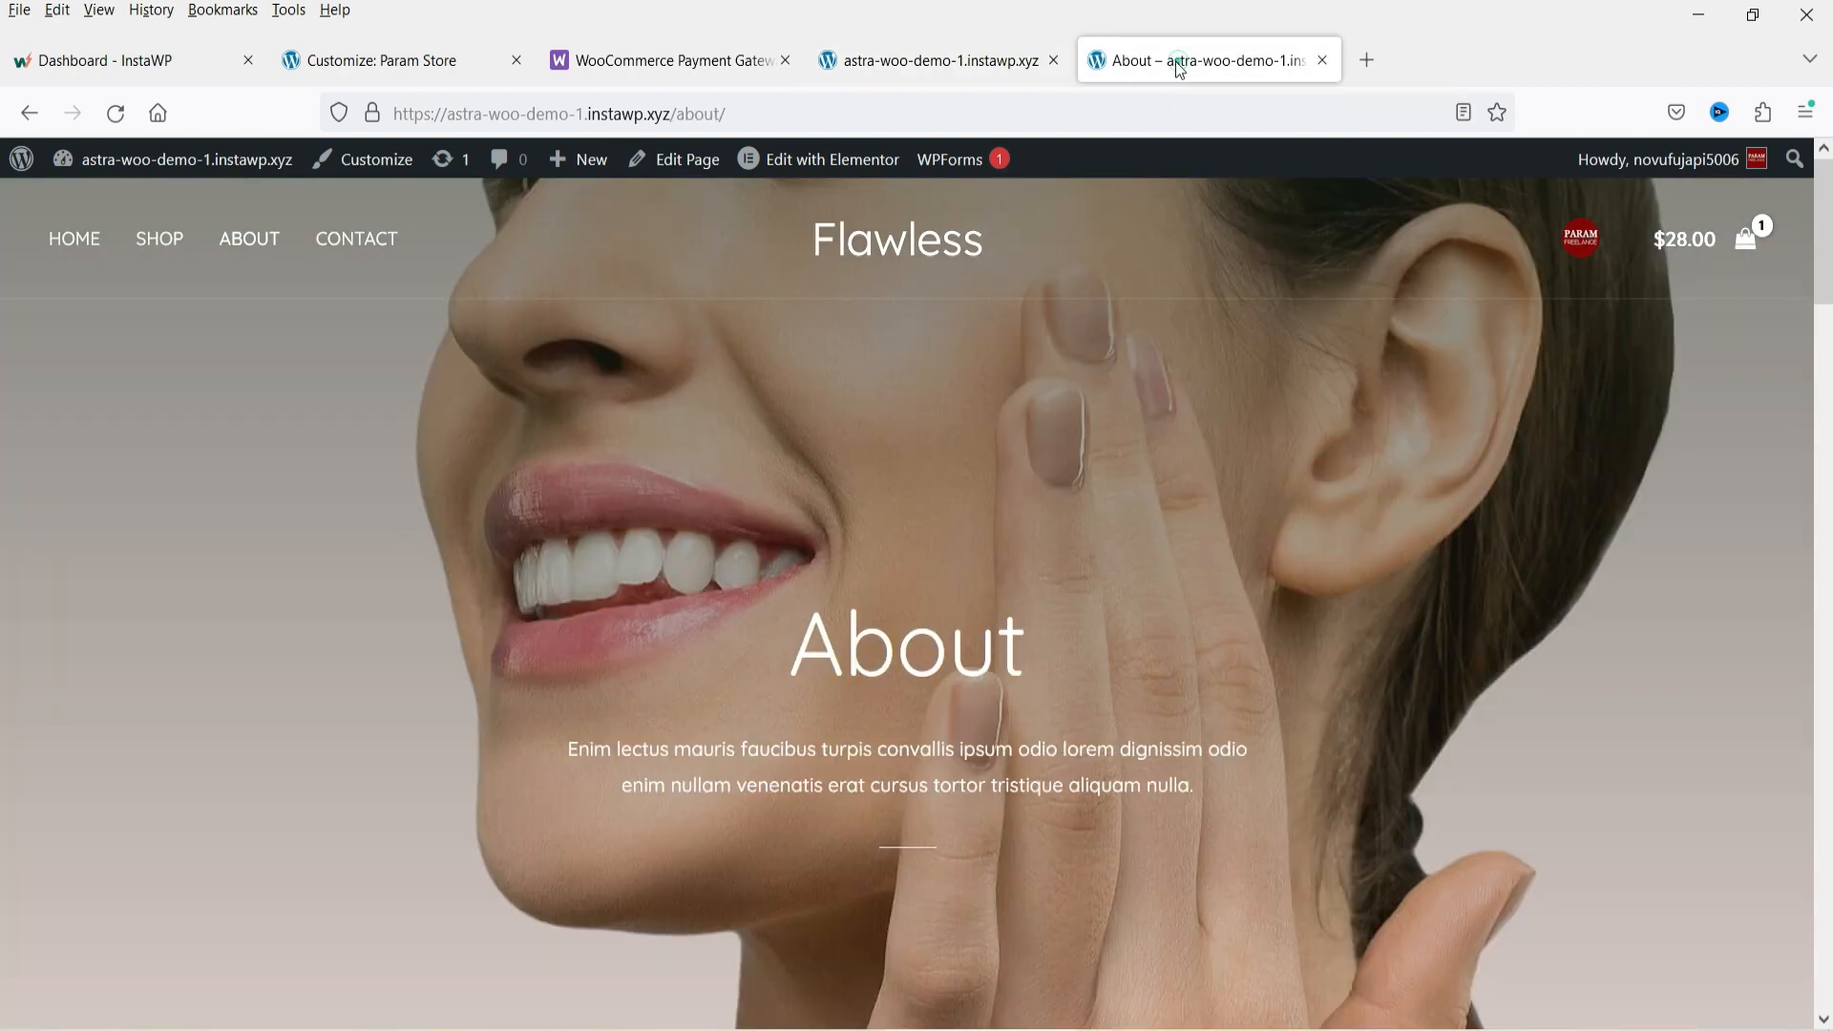
{"action": "left_click", "coordinate": [113, 203]}
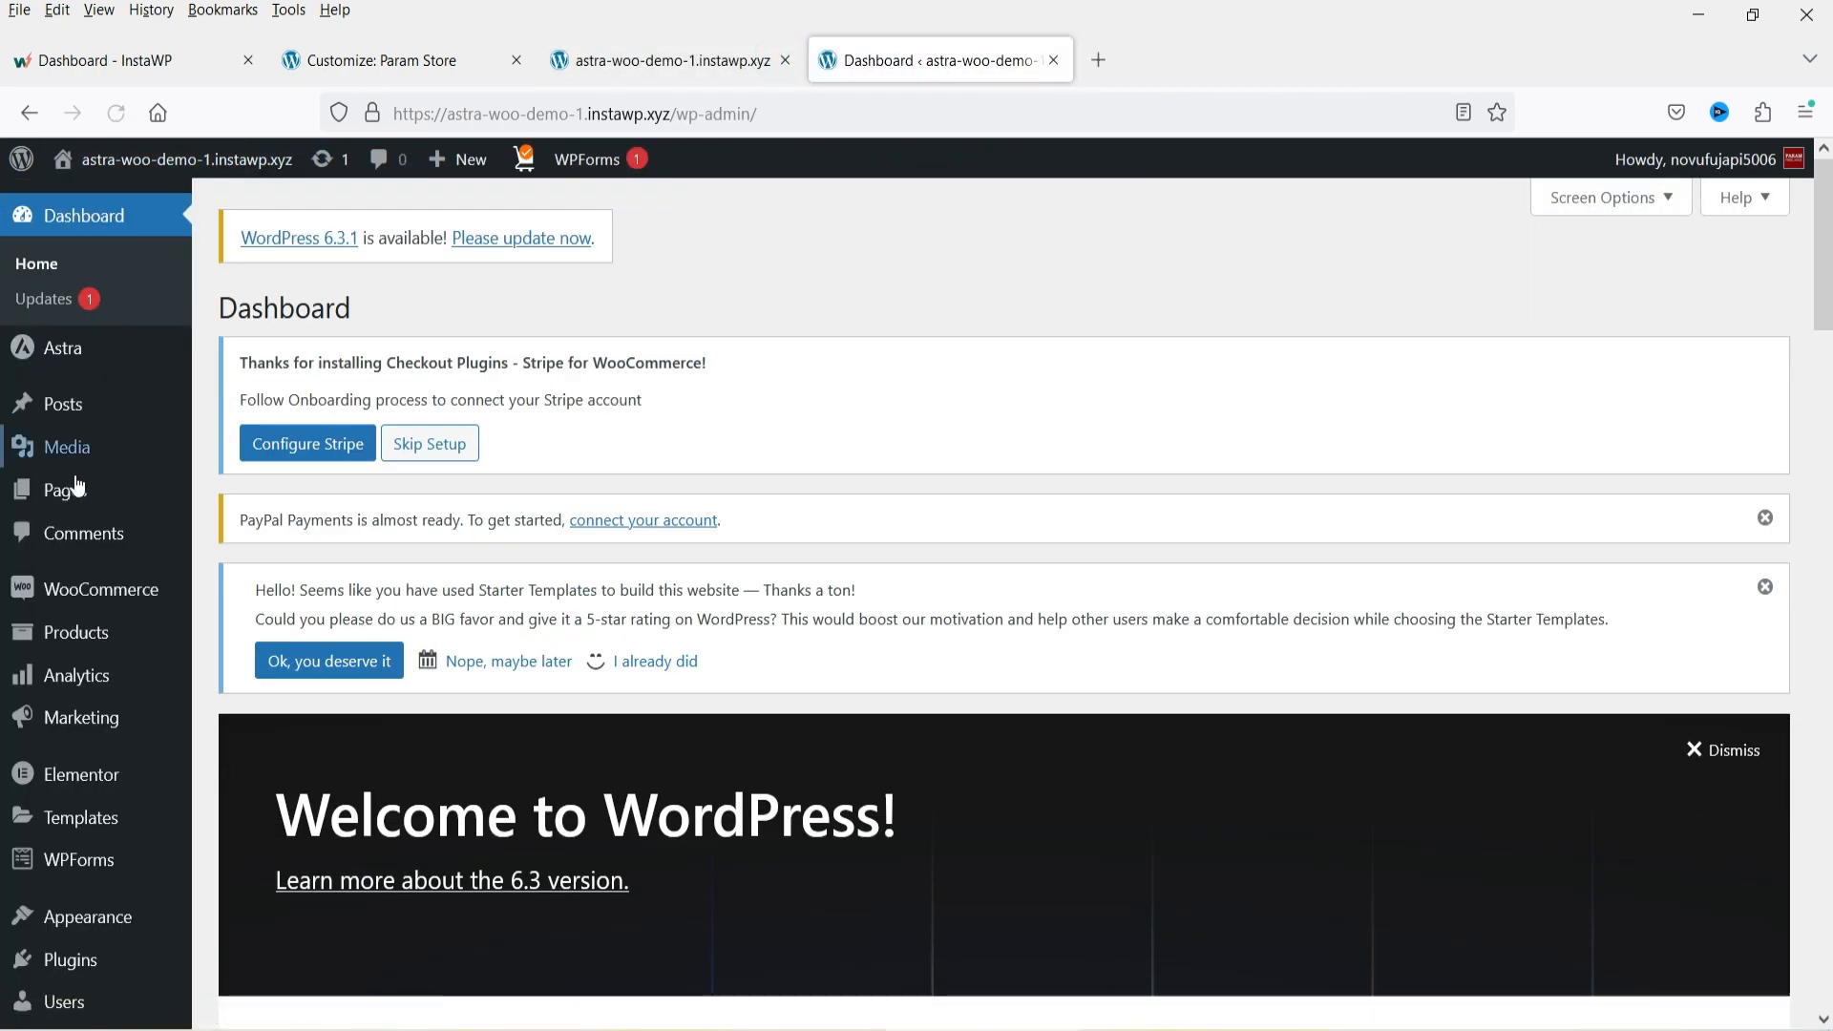
{"action": "left_click", "coordinate": [78, 487]}
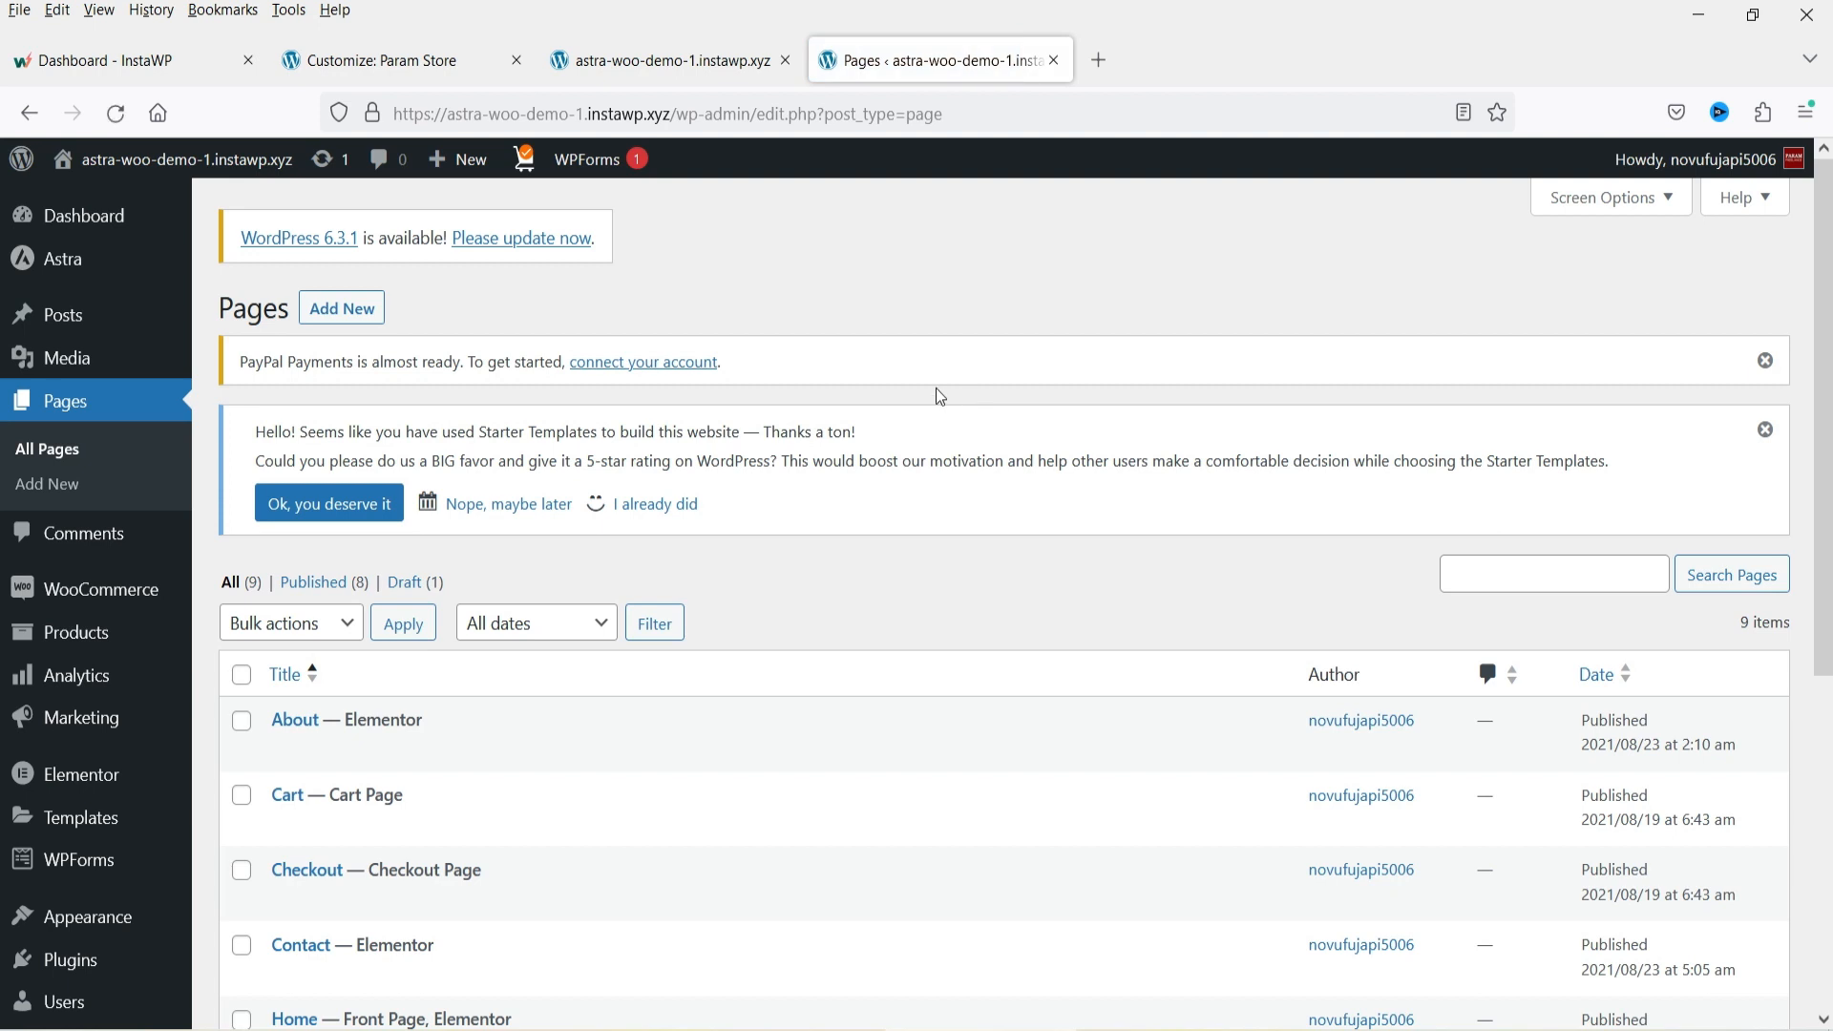
{"action": "scroll", "coordinate": [936, 397], "scroll_direction": "down", "scroll_amount": 4}
{"action": "mouse_move", "coordinate": [318, 723]}
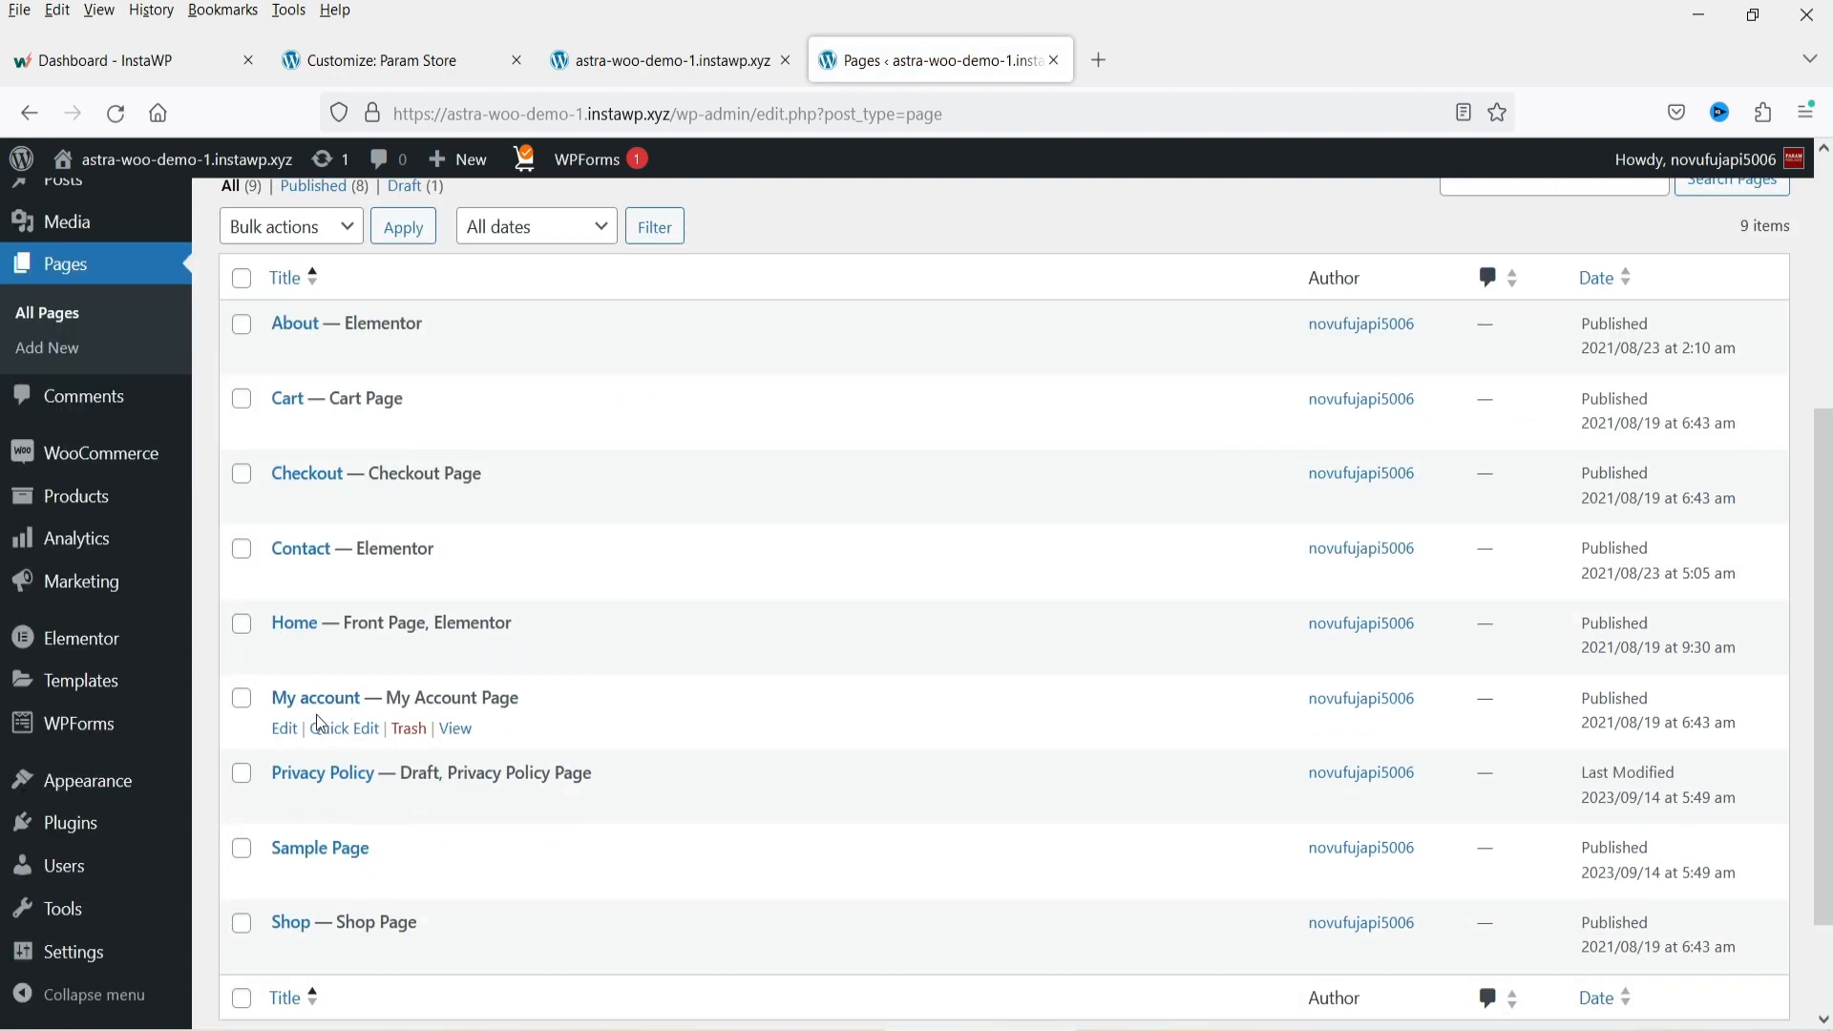
{"action": "right_click", "coordinate": [458, 732]}
{"action": "left_click", "coordinate": [516, 583]}
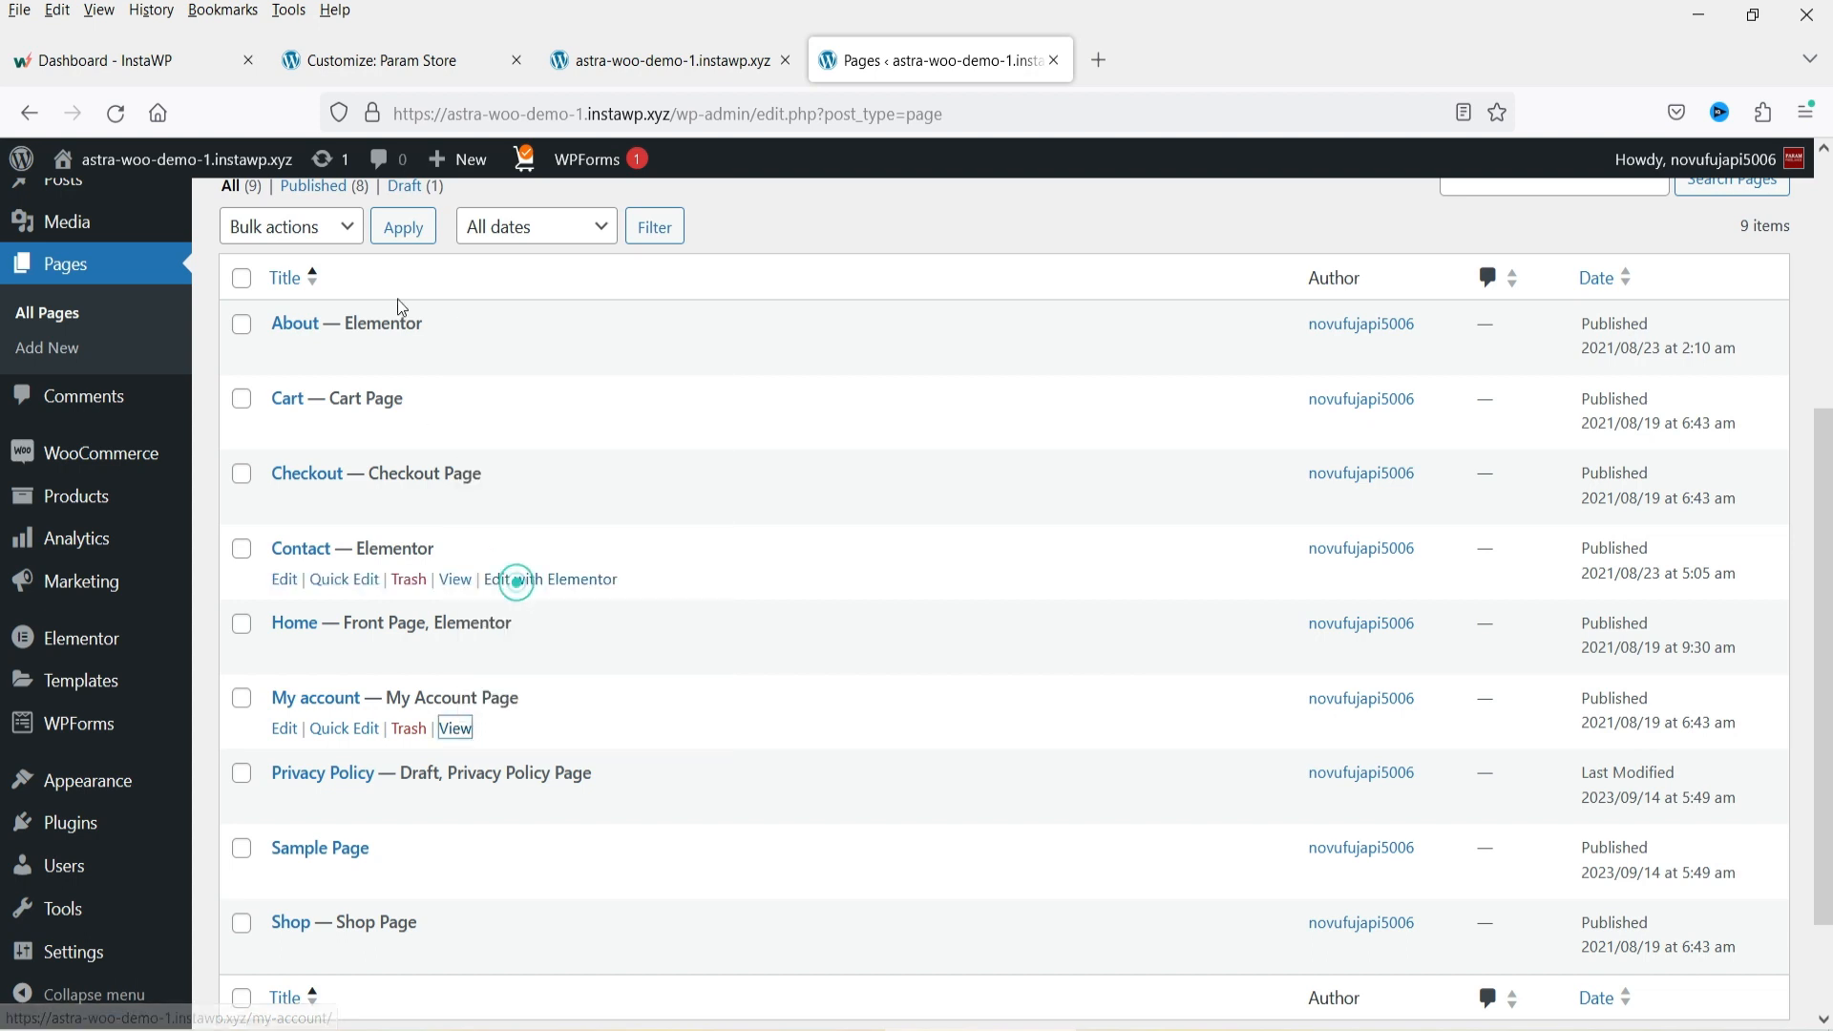
Paste the My account page link as the Account URL for the logged-in view.
{"action": "left_click", "coordinate": [401, 61]}
{"action": "triple_click", "coordinate": [149, 684]}
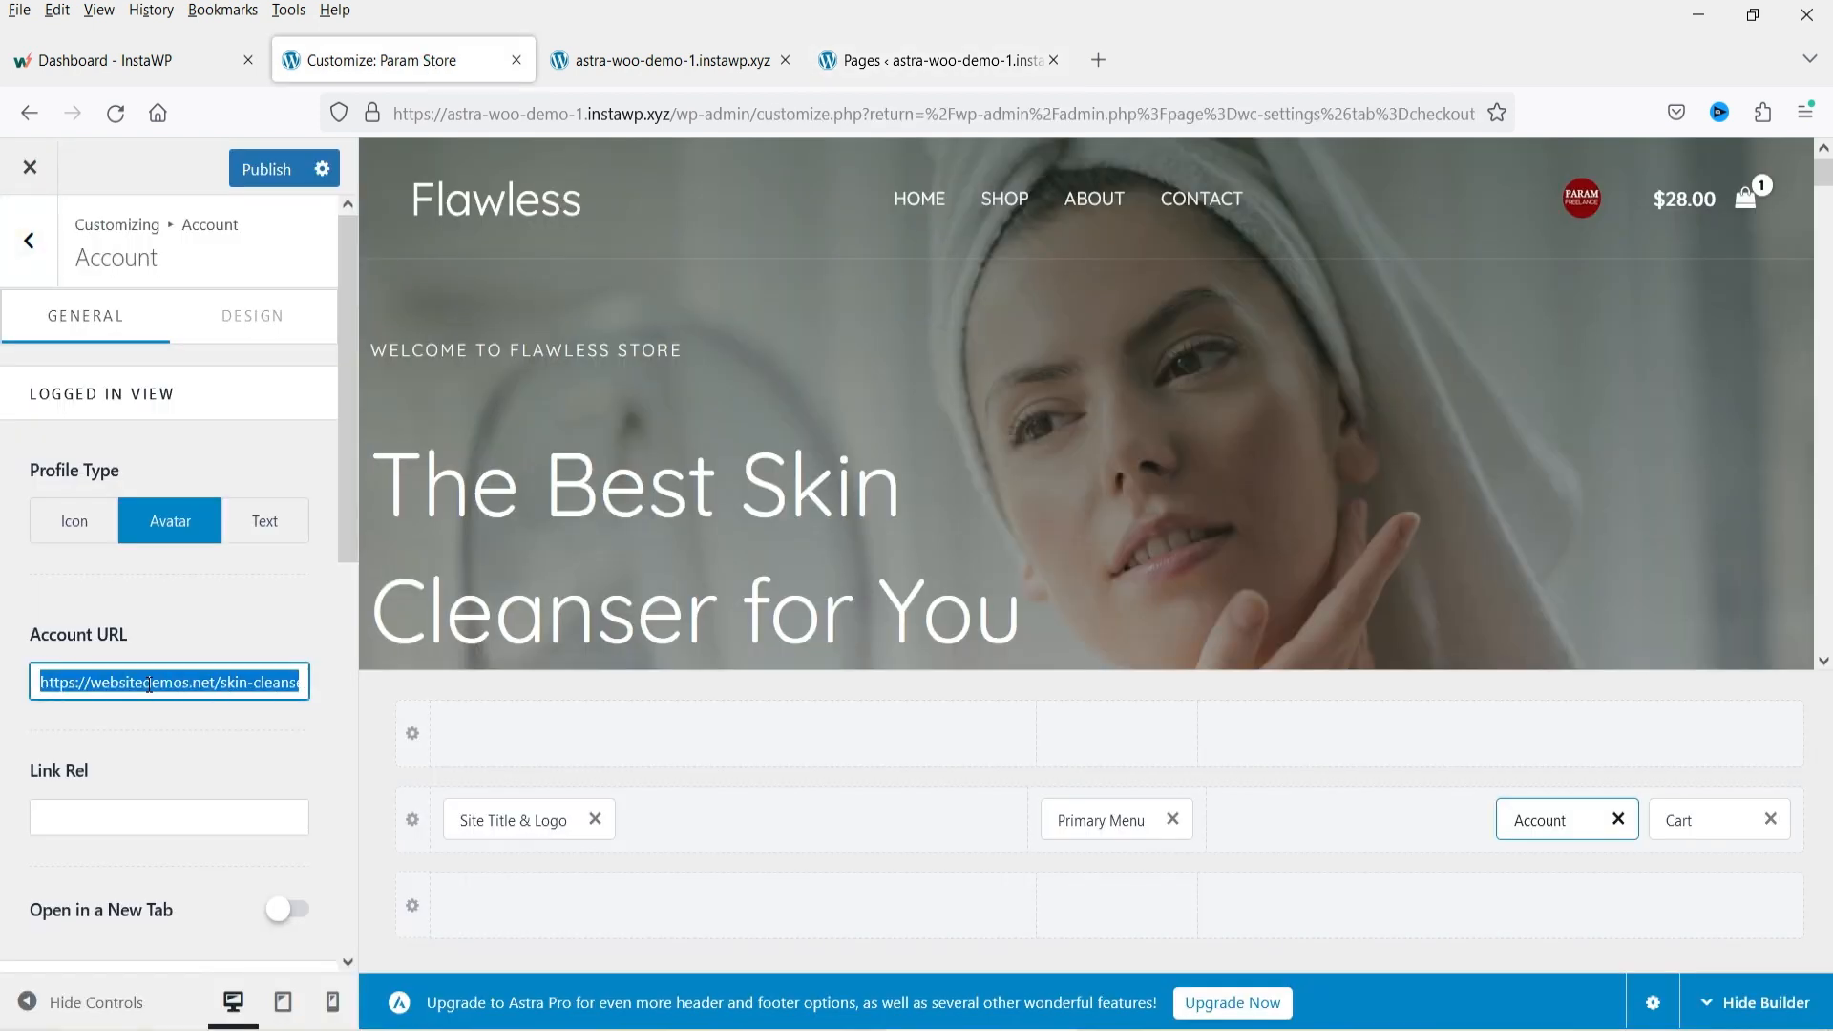
{"action": "key", "text": "ctrl+v"}
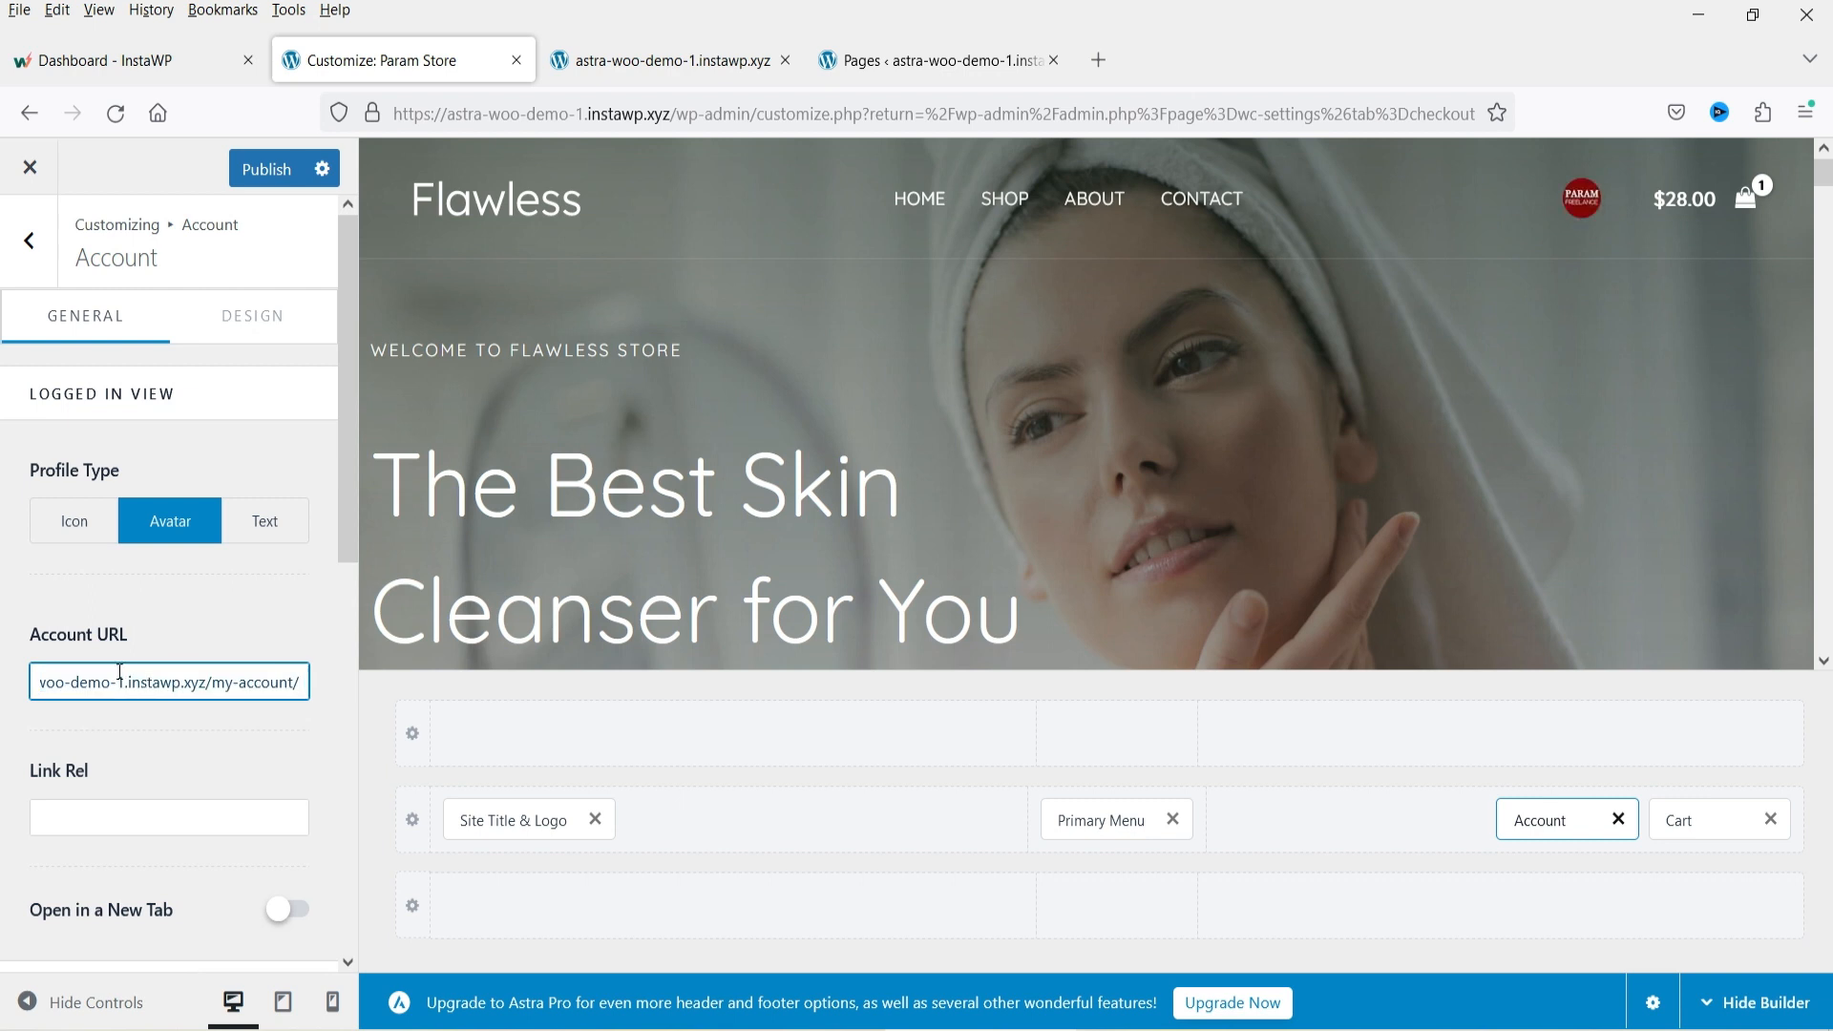
Paste the same My account page link as the Login URL for the logged-out view.
{"action": "scroll", "coordinate": [120, 674], "scroll_direction": "down", "scroll_amount": 5}
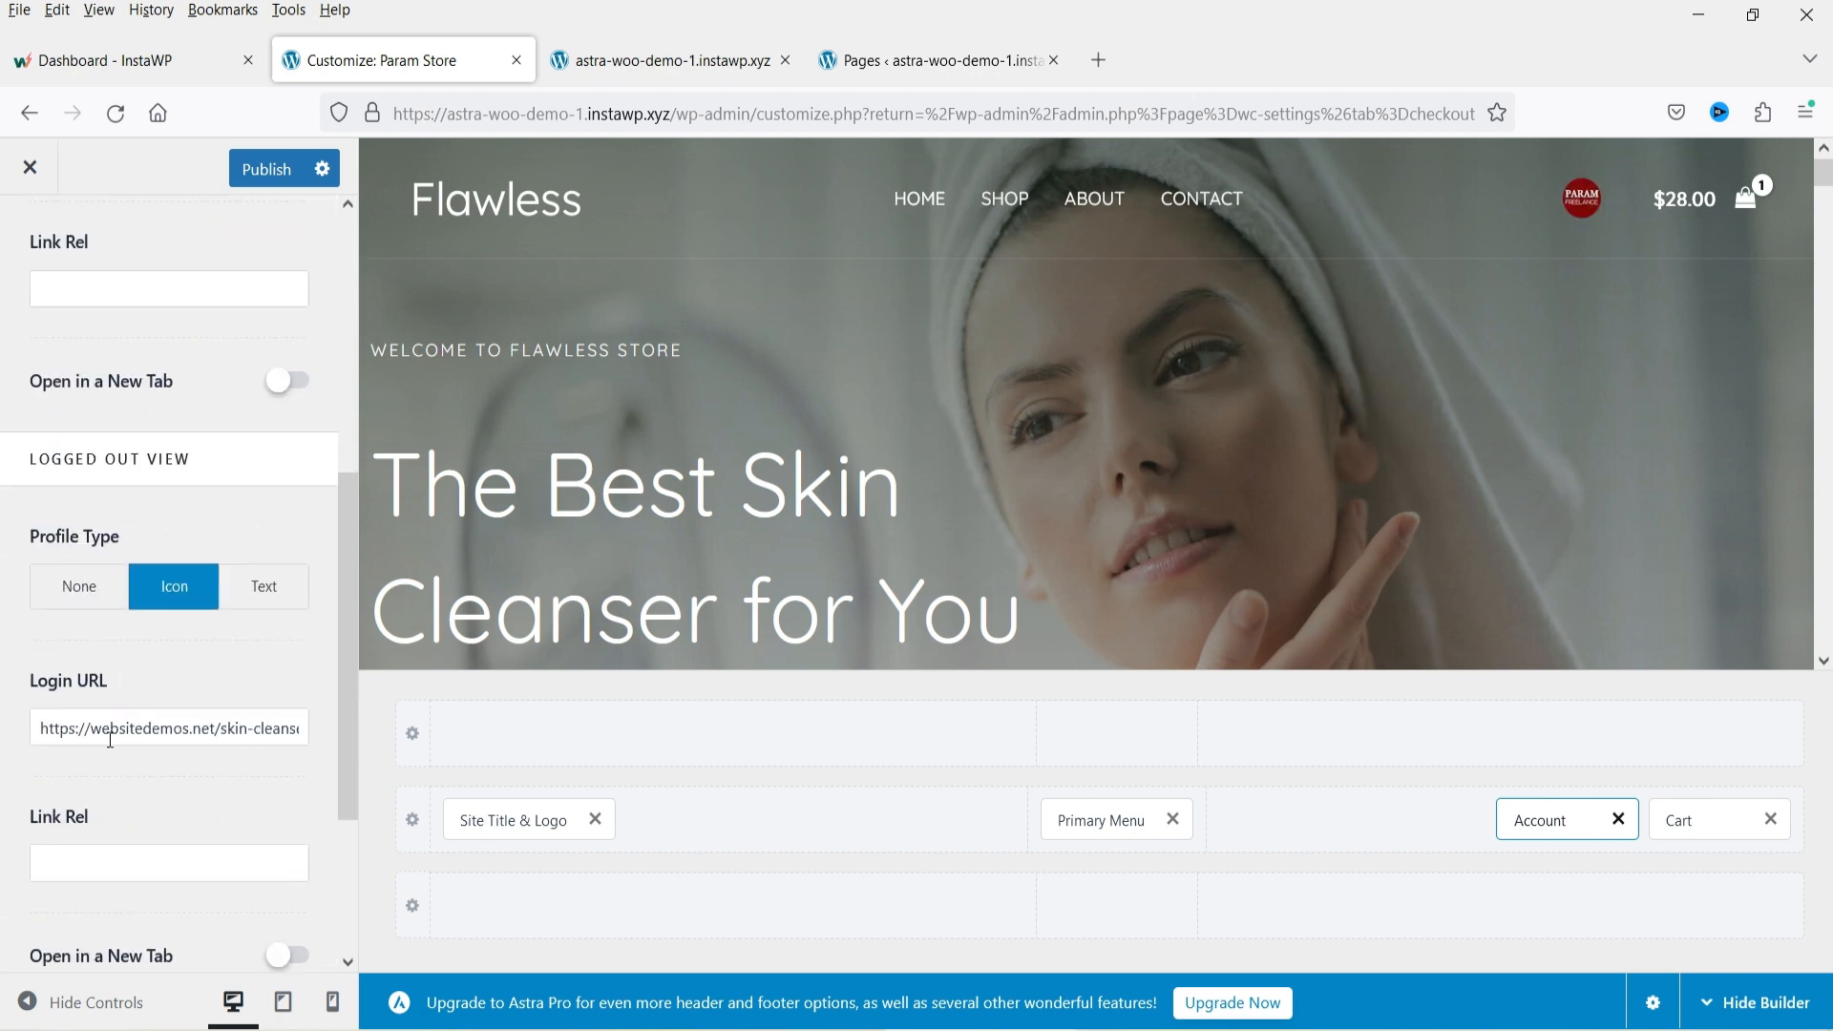
{"action": "triple_click", "coordinate": [109, 737]}
{"action": "key", "text": "ctrl+v"}
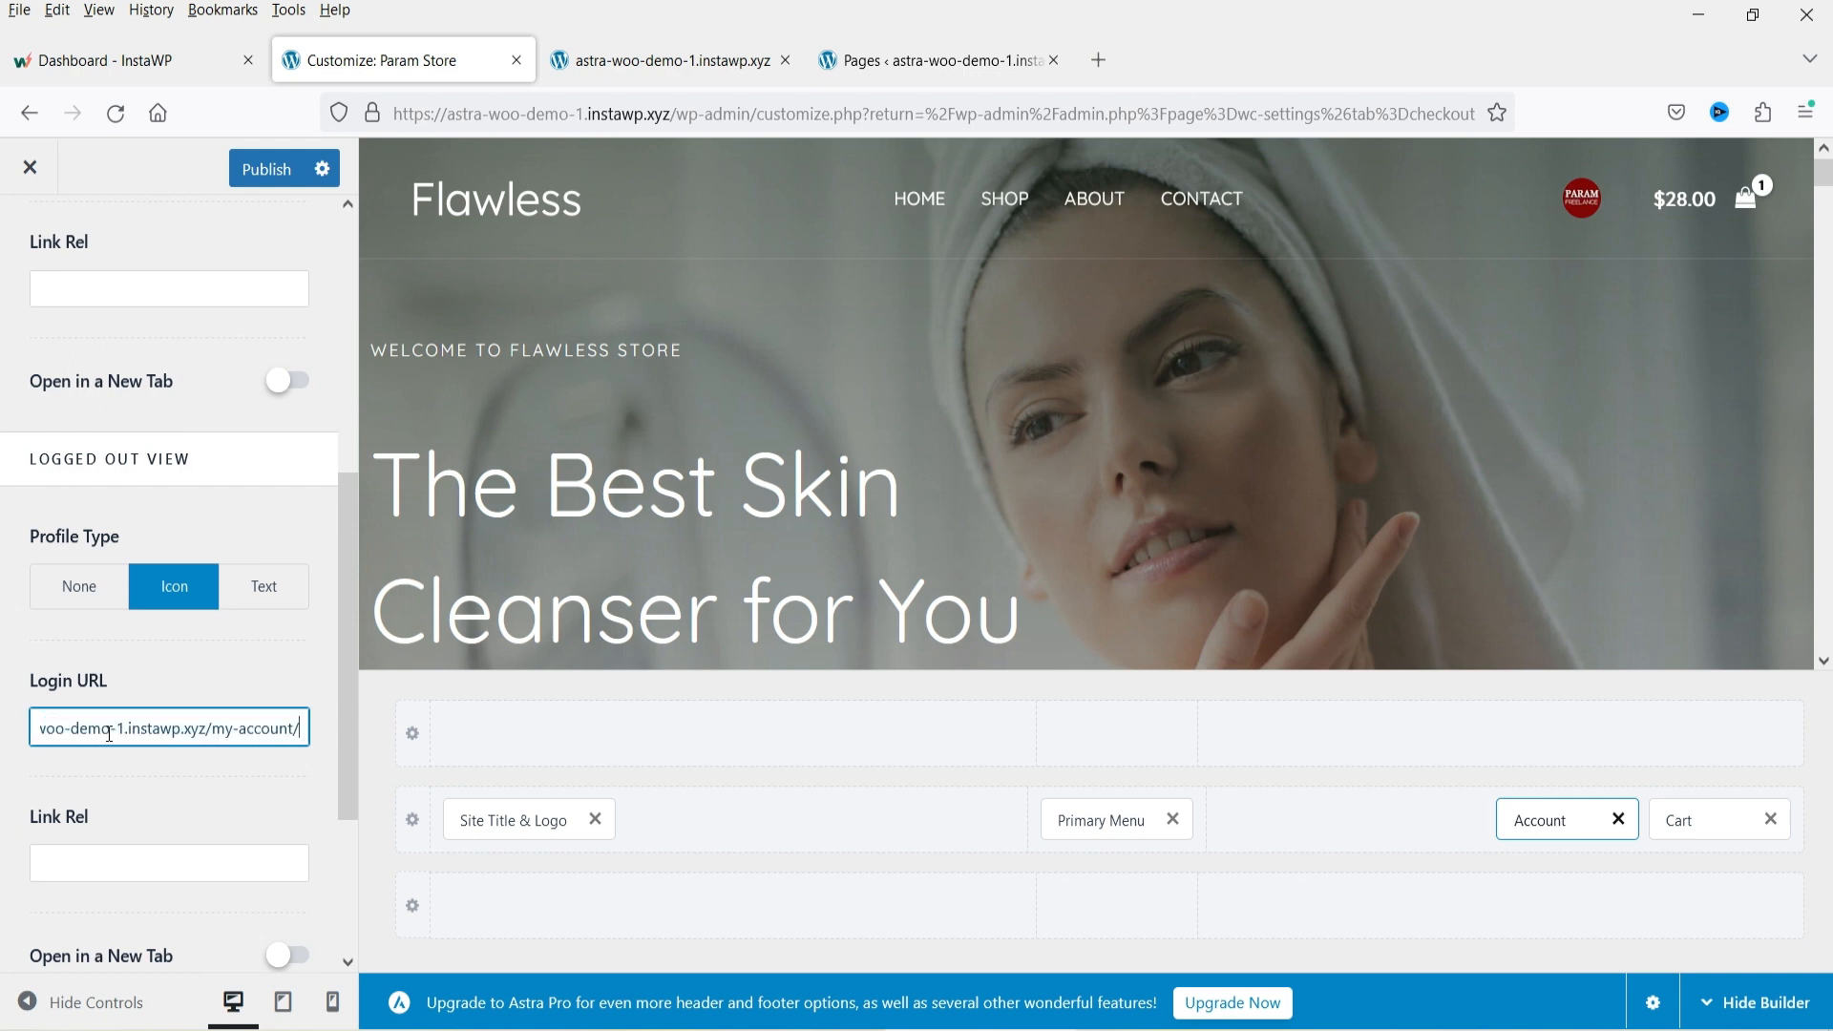
Review the remaining Account options and return to the Header Builder.
{"action": "scroll", "coordinate": [138, 777], "scroll_direction": "down", "scroll_amount": 3}
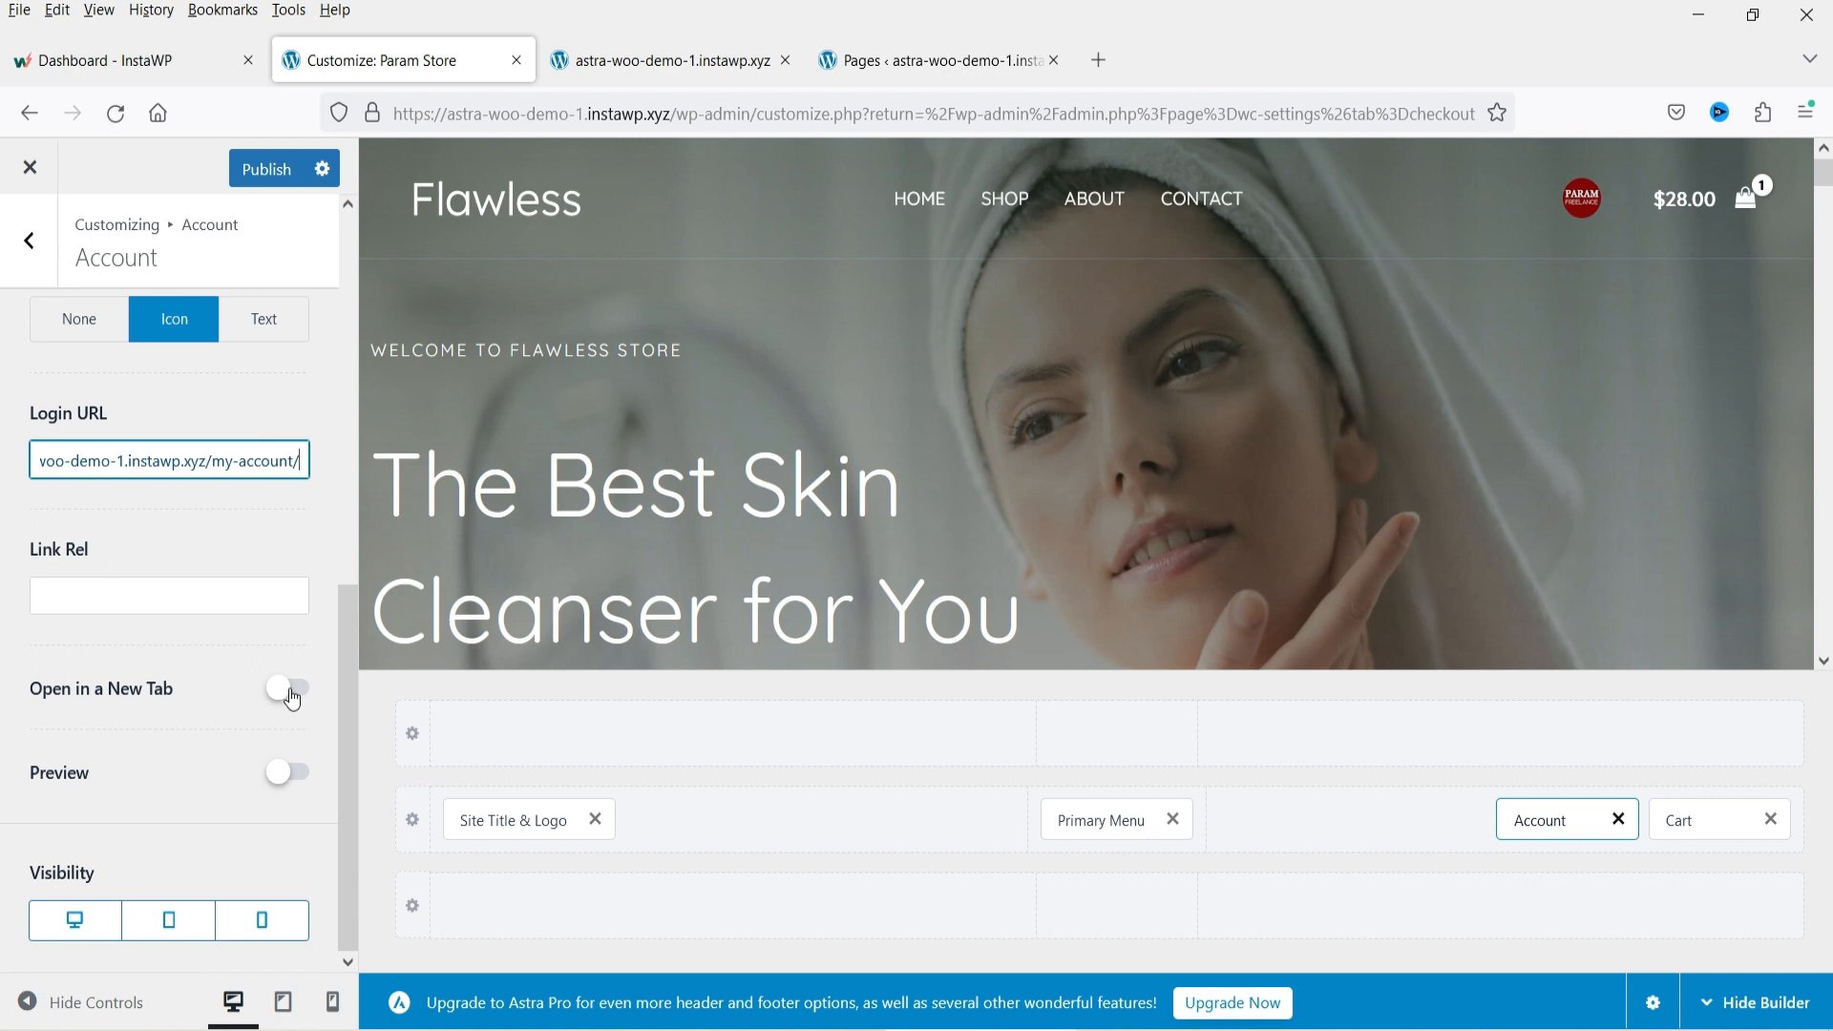
{"action": "scroll", "coordinate": [286, 697], "scroll_direction": "up", "scroll_amount": 8}
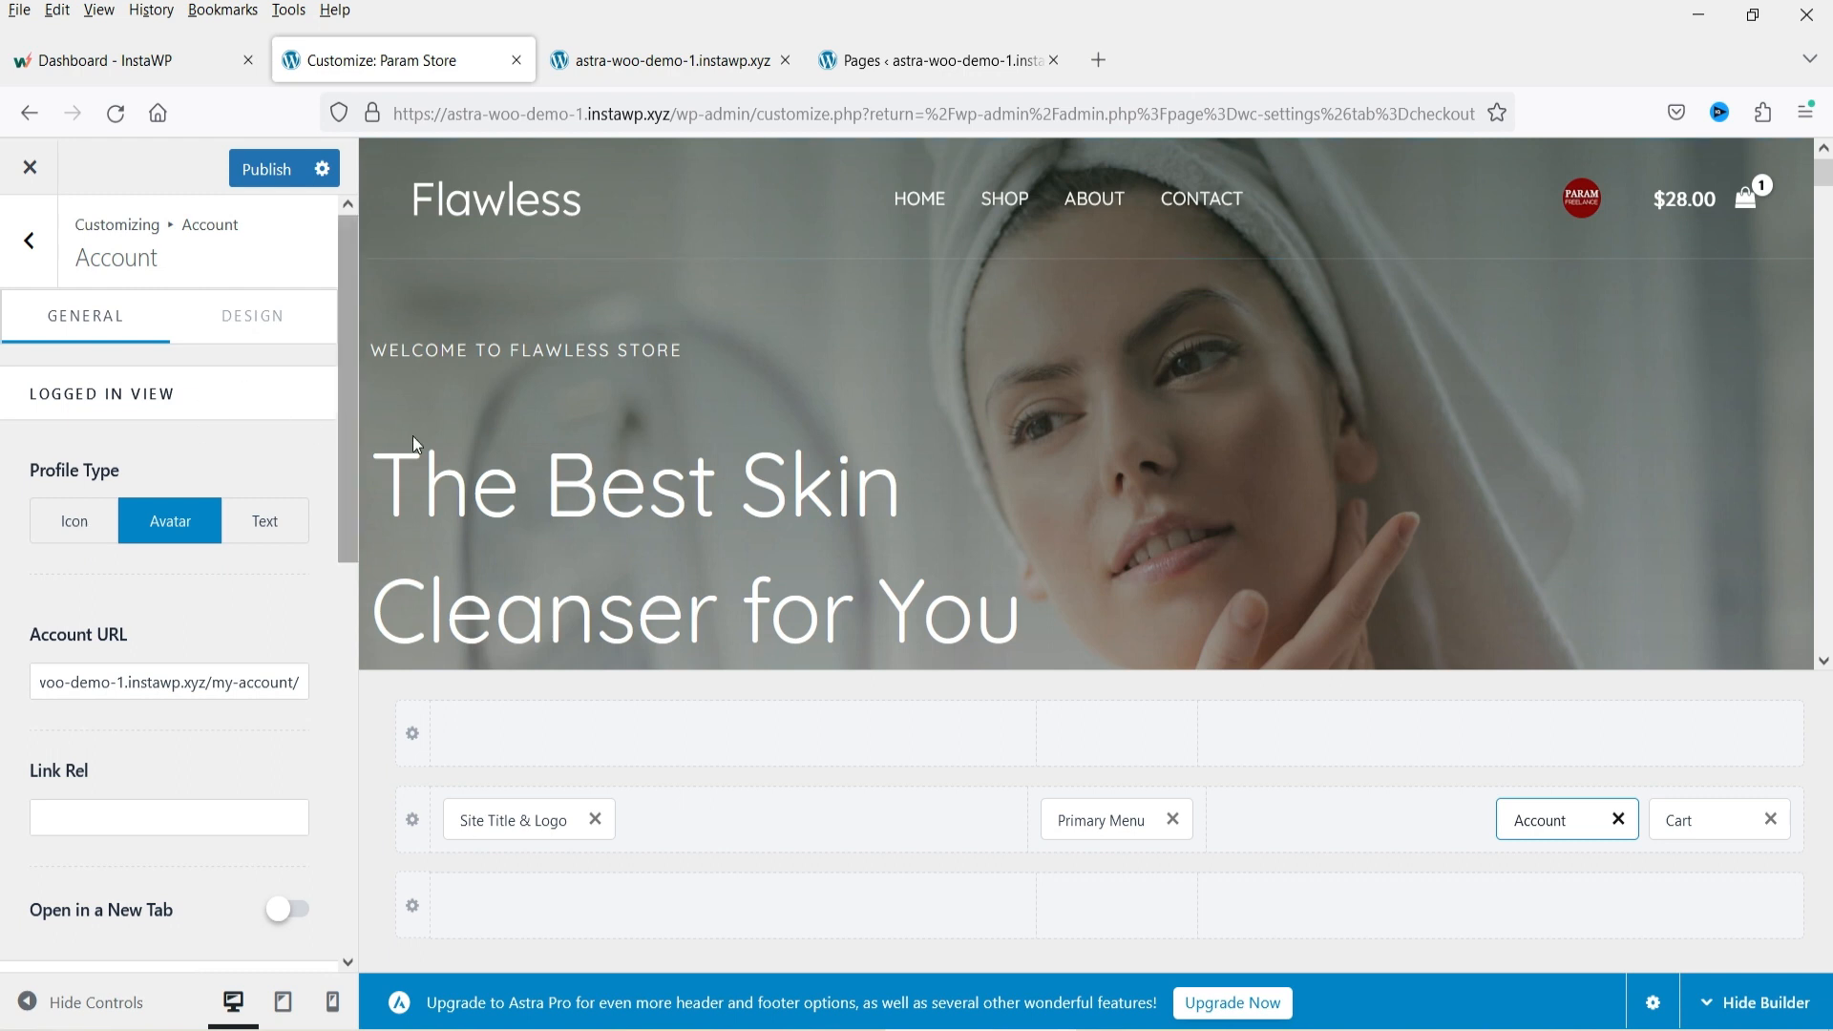
{"action": "scroll", "coordinate": [1371, 461], "scroll_direction": "down", "scroll_amount": 4}
{"action": "scroll", "coordinate": [1371, 461], "scroll_direction": "up", "scroll_amount": 4}
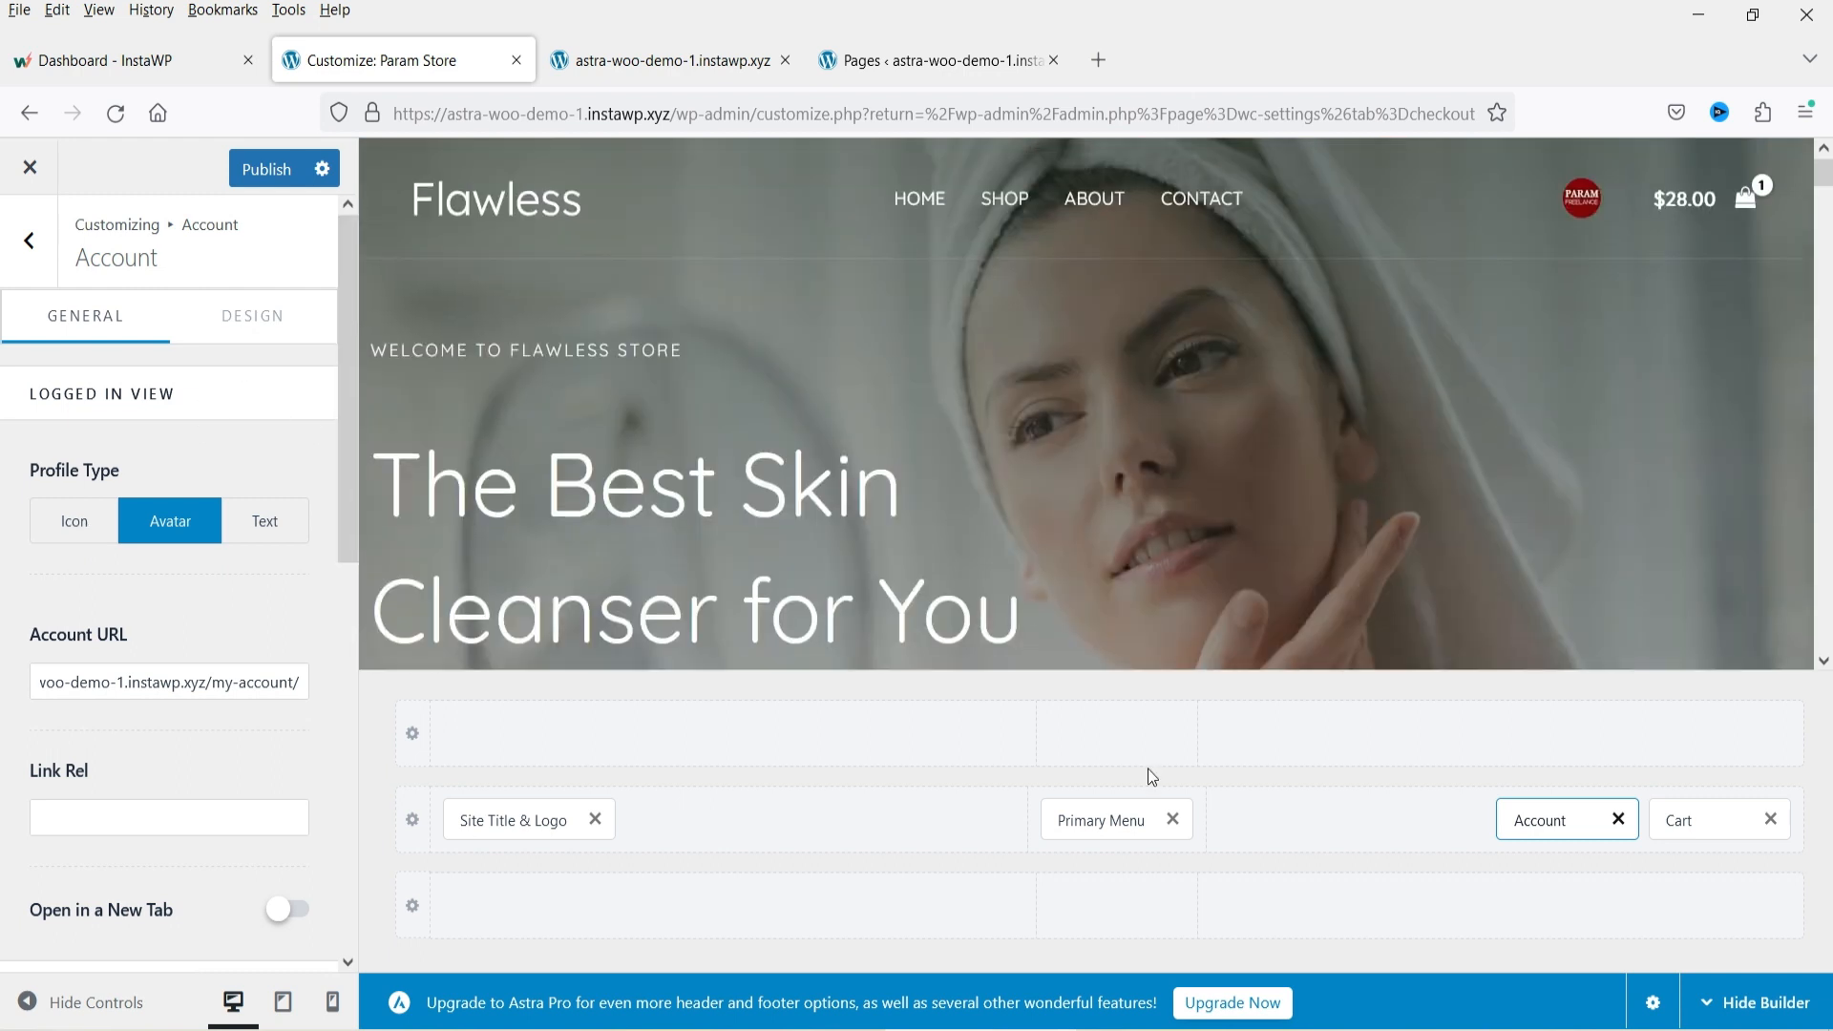
{"action": "left_click", "coordinate": [28, 241]}
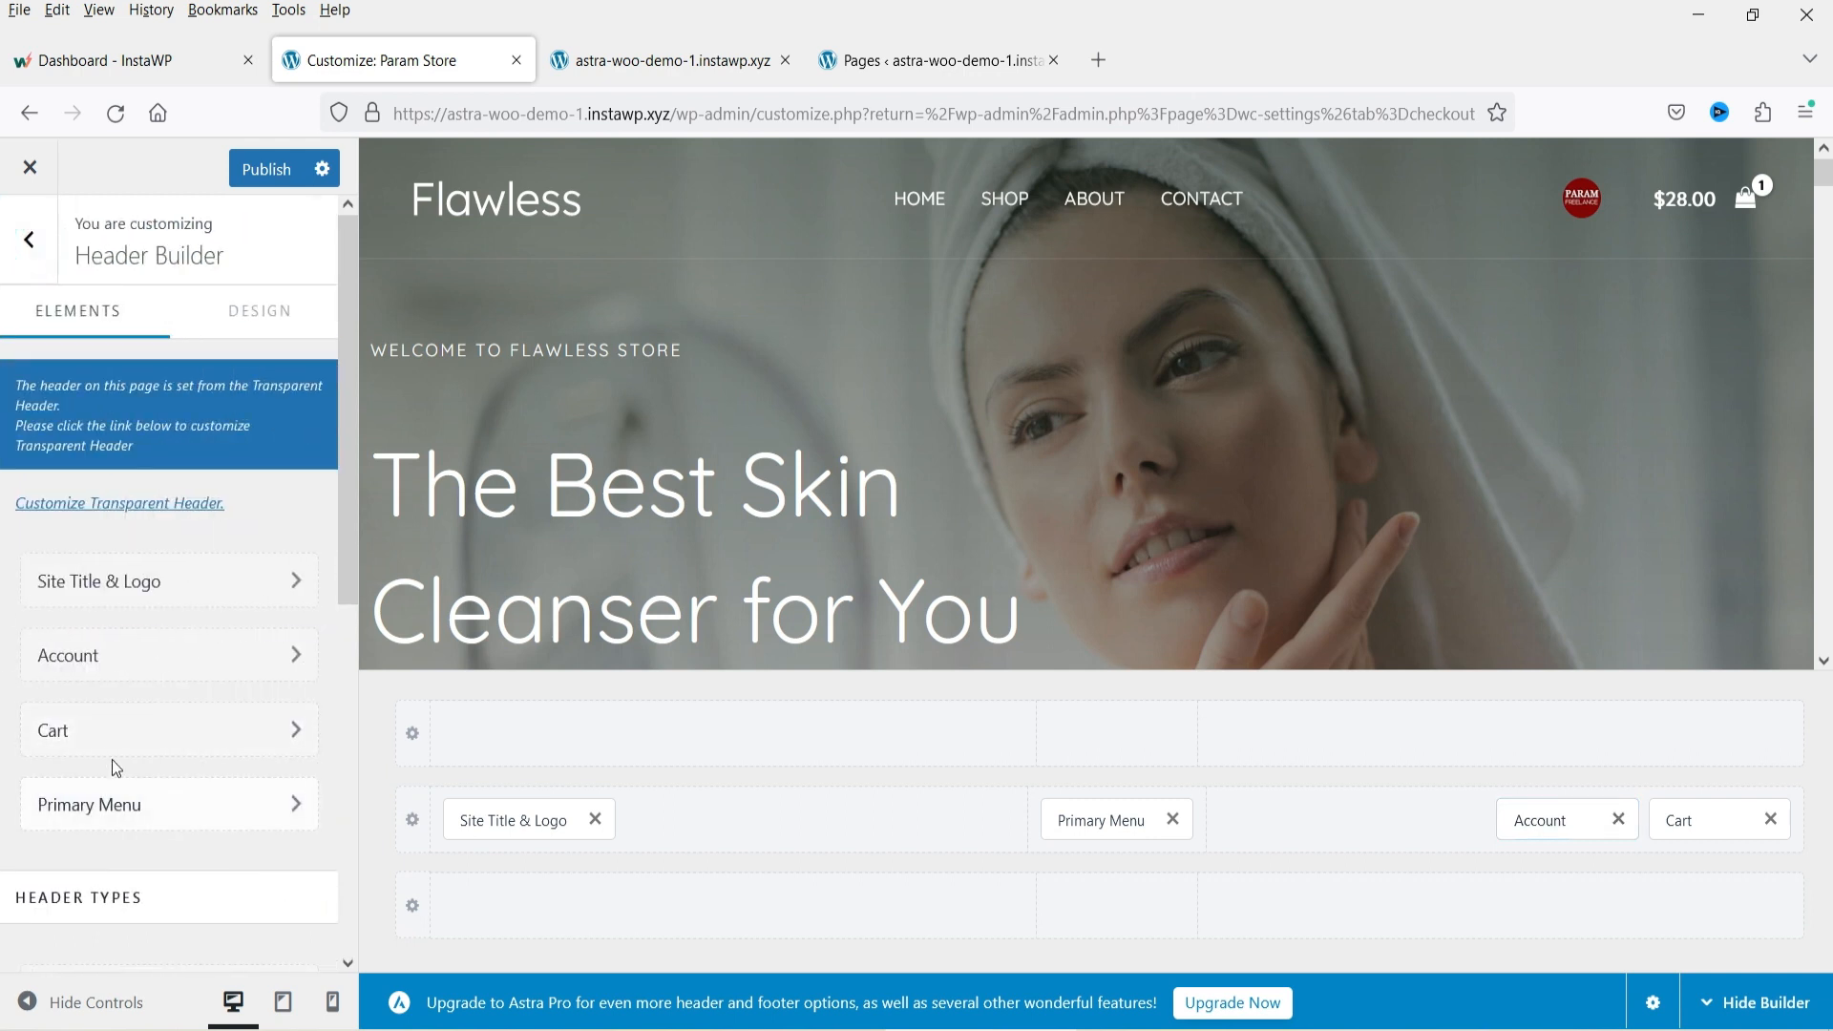
Open the Cart element settings and enable Hide Cart Total Label.
{"action": "left_click", "coordinate": [92, 741]}
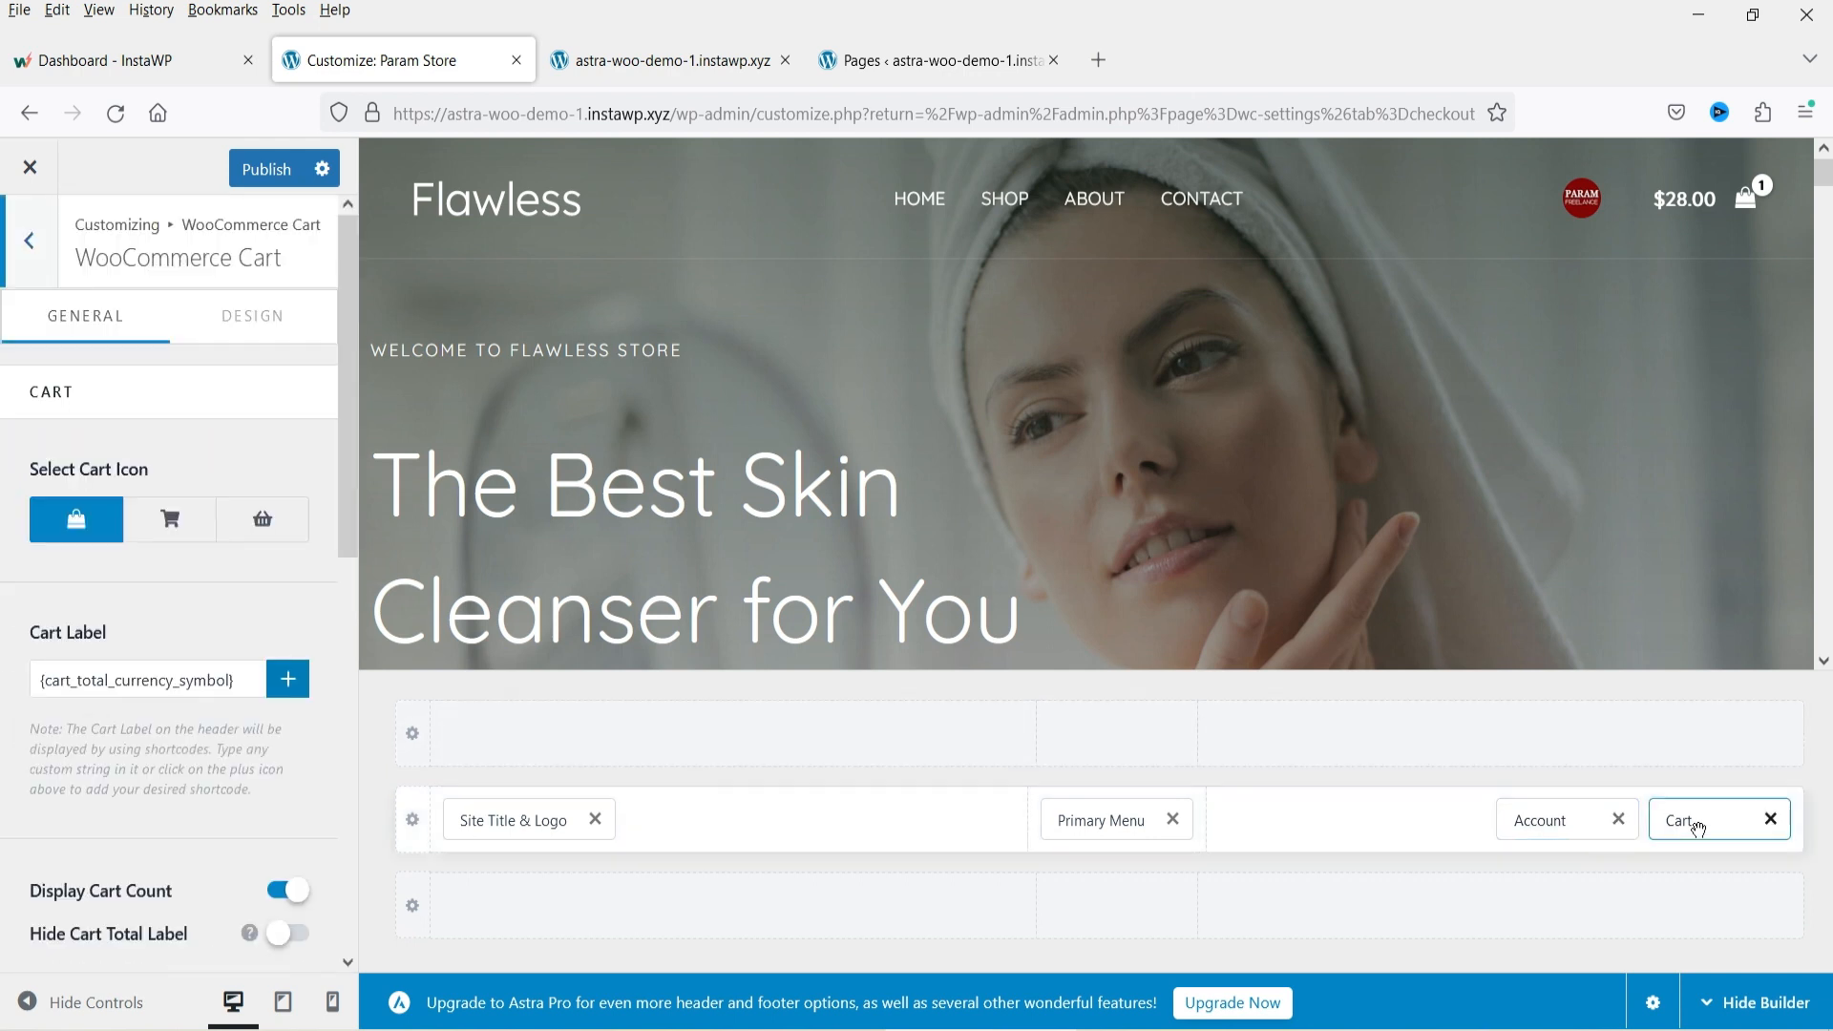
{"action": "scroll", "coordinate": [105, 602], "scroll_direction": "down", "scroll_amount": 3}
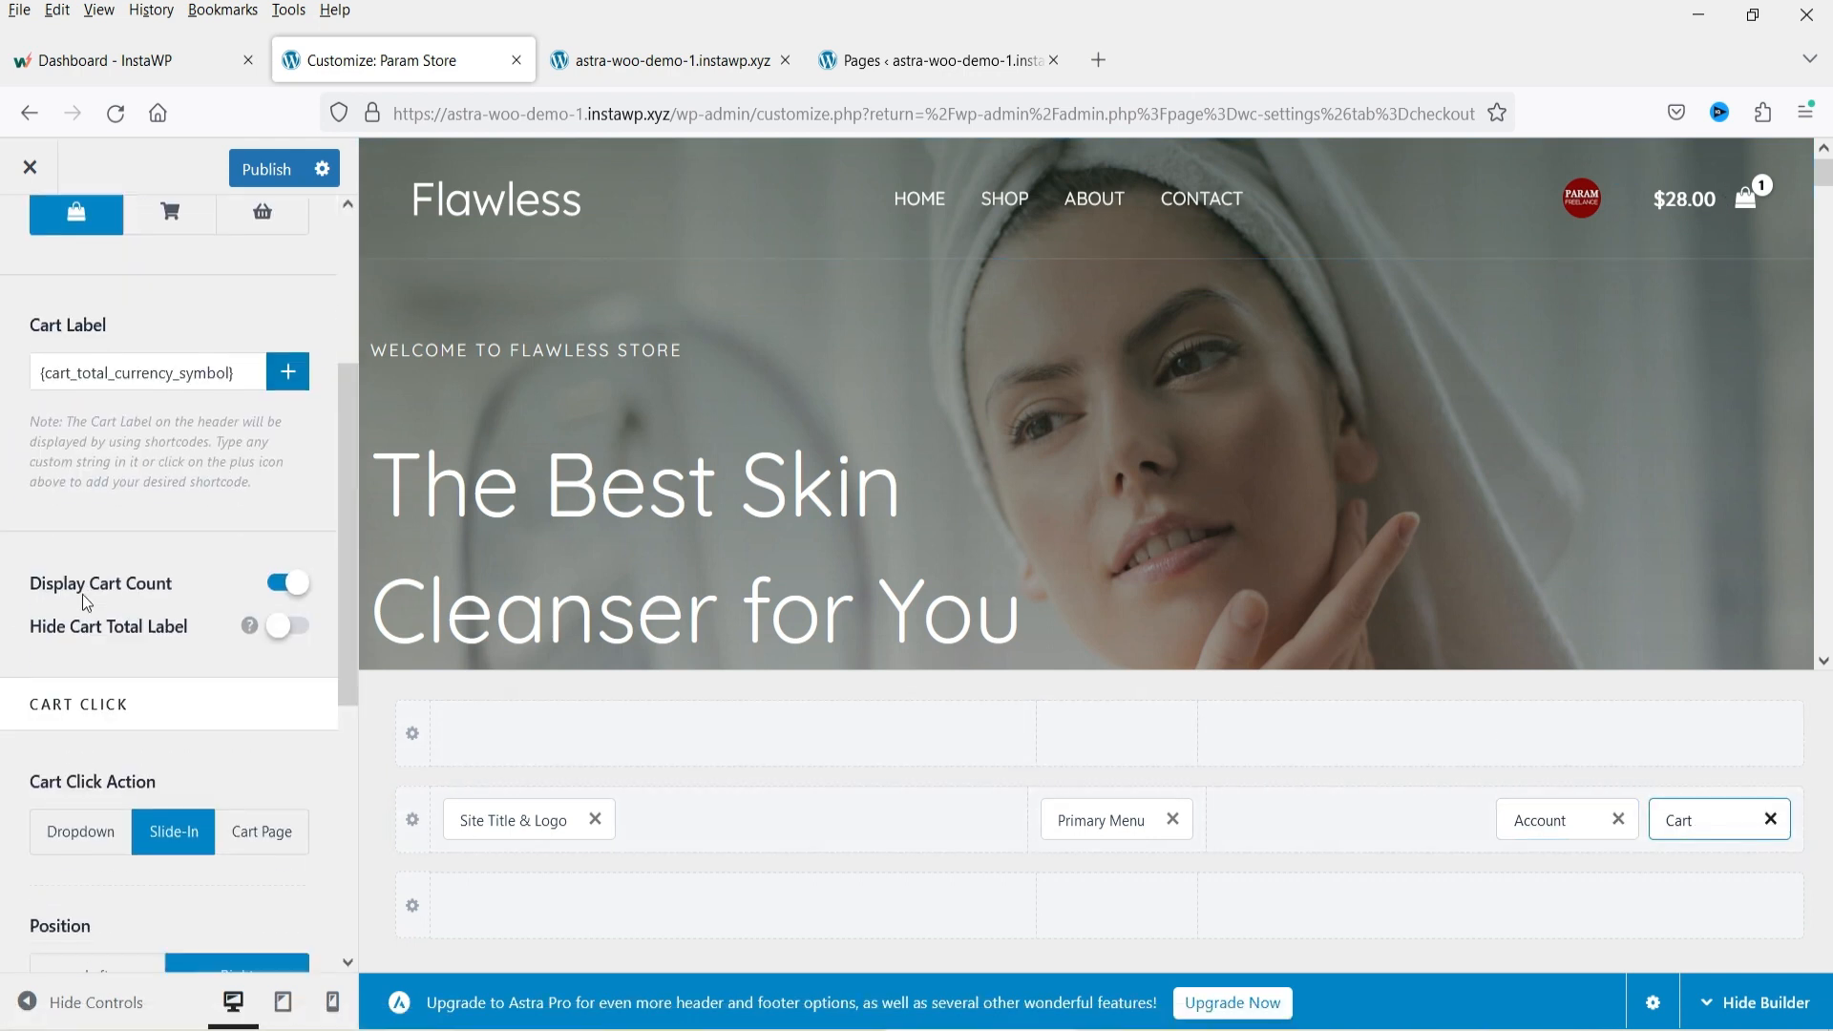
{"action": "scroll", "coordinate": [82, 593], "scroll_direction": "down", "scroll_amount": 1}
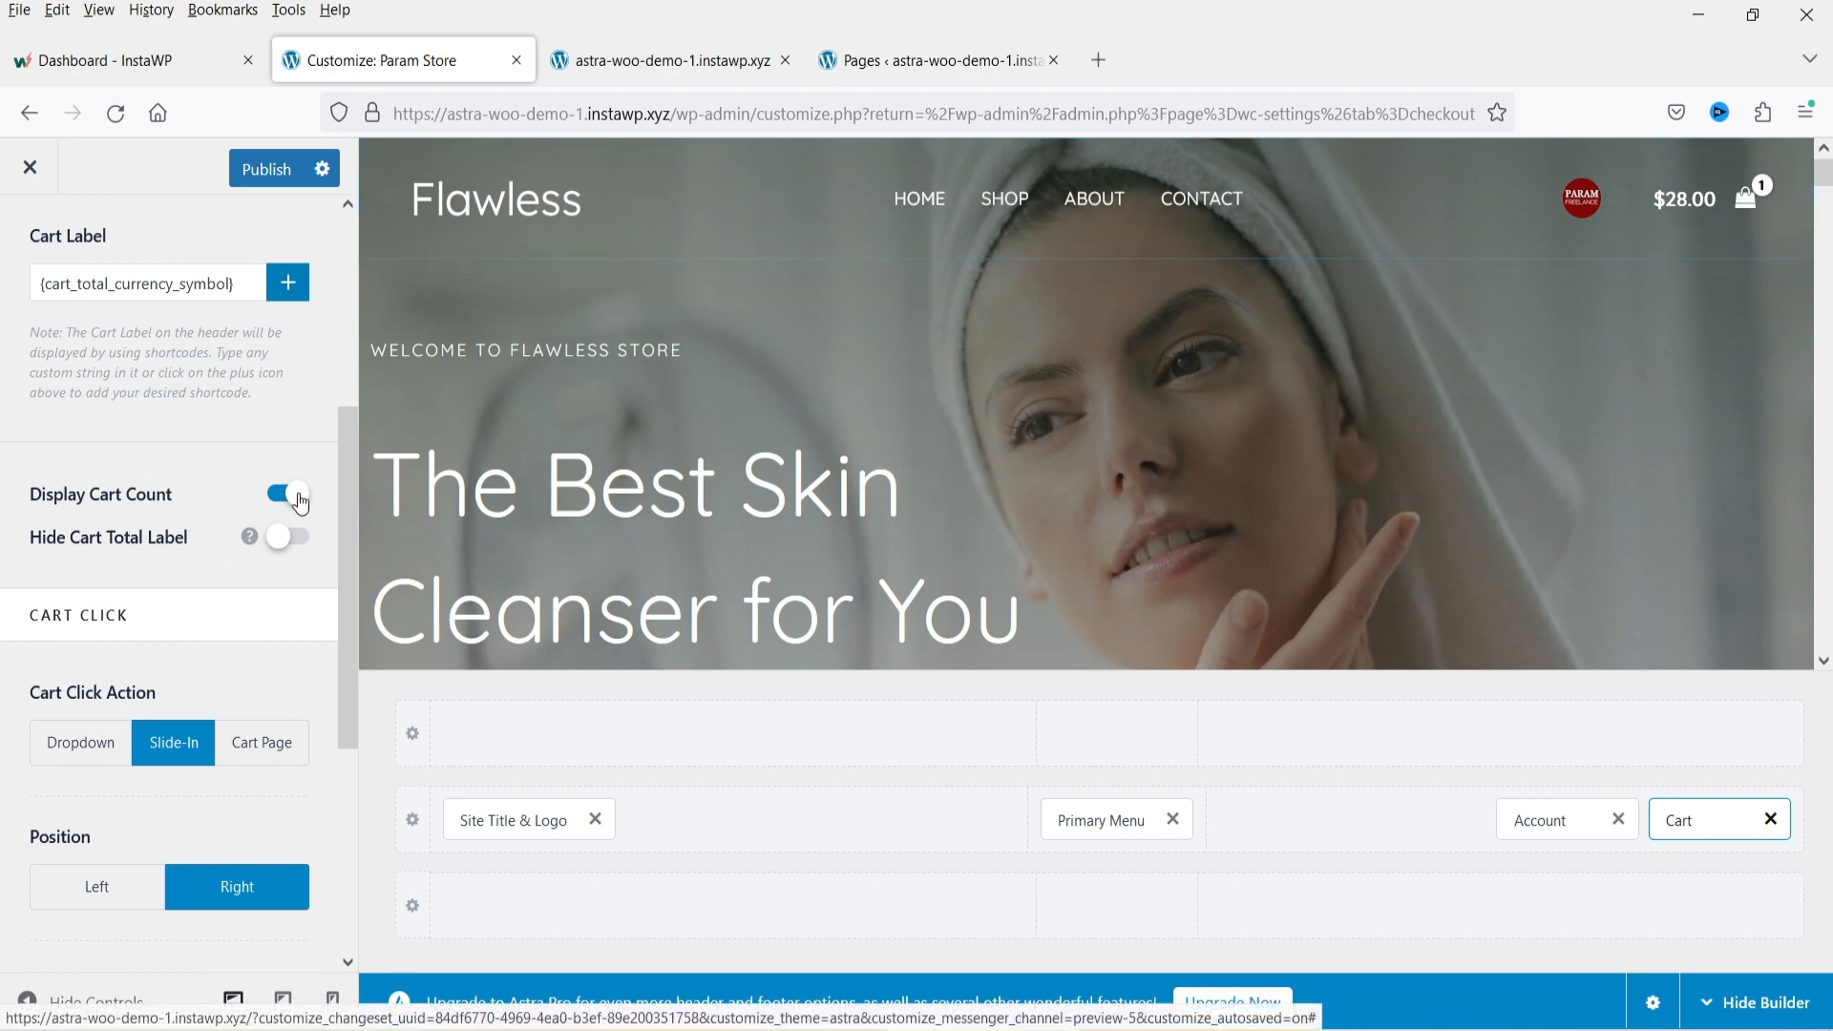
{"action": "scroll", "coordinate": [205, 673], "scroll_direction": "down", "scroll_amount": 3}
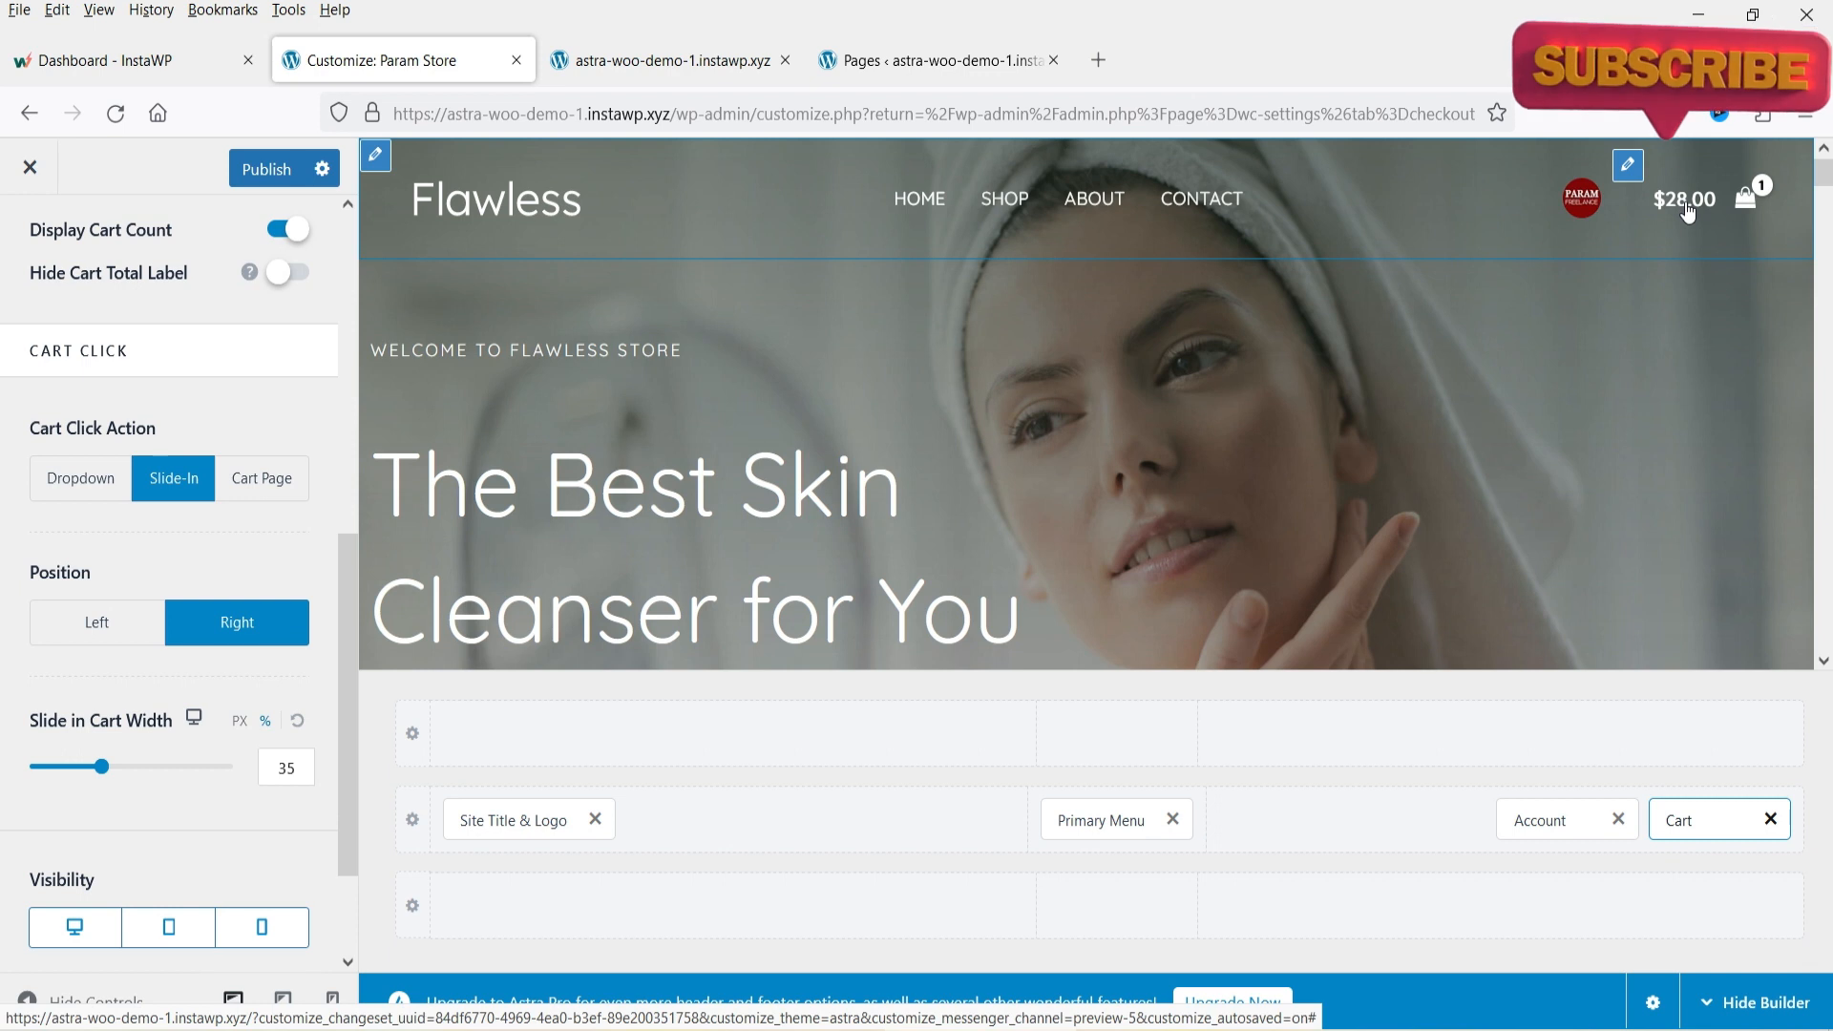
{"action": "left_click", "coordinate": [294, 275]}
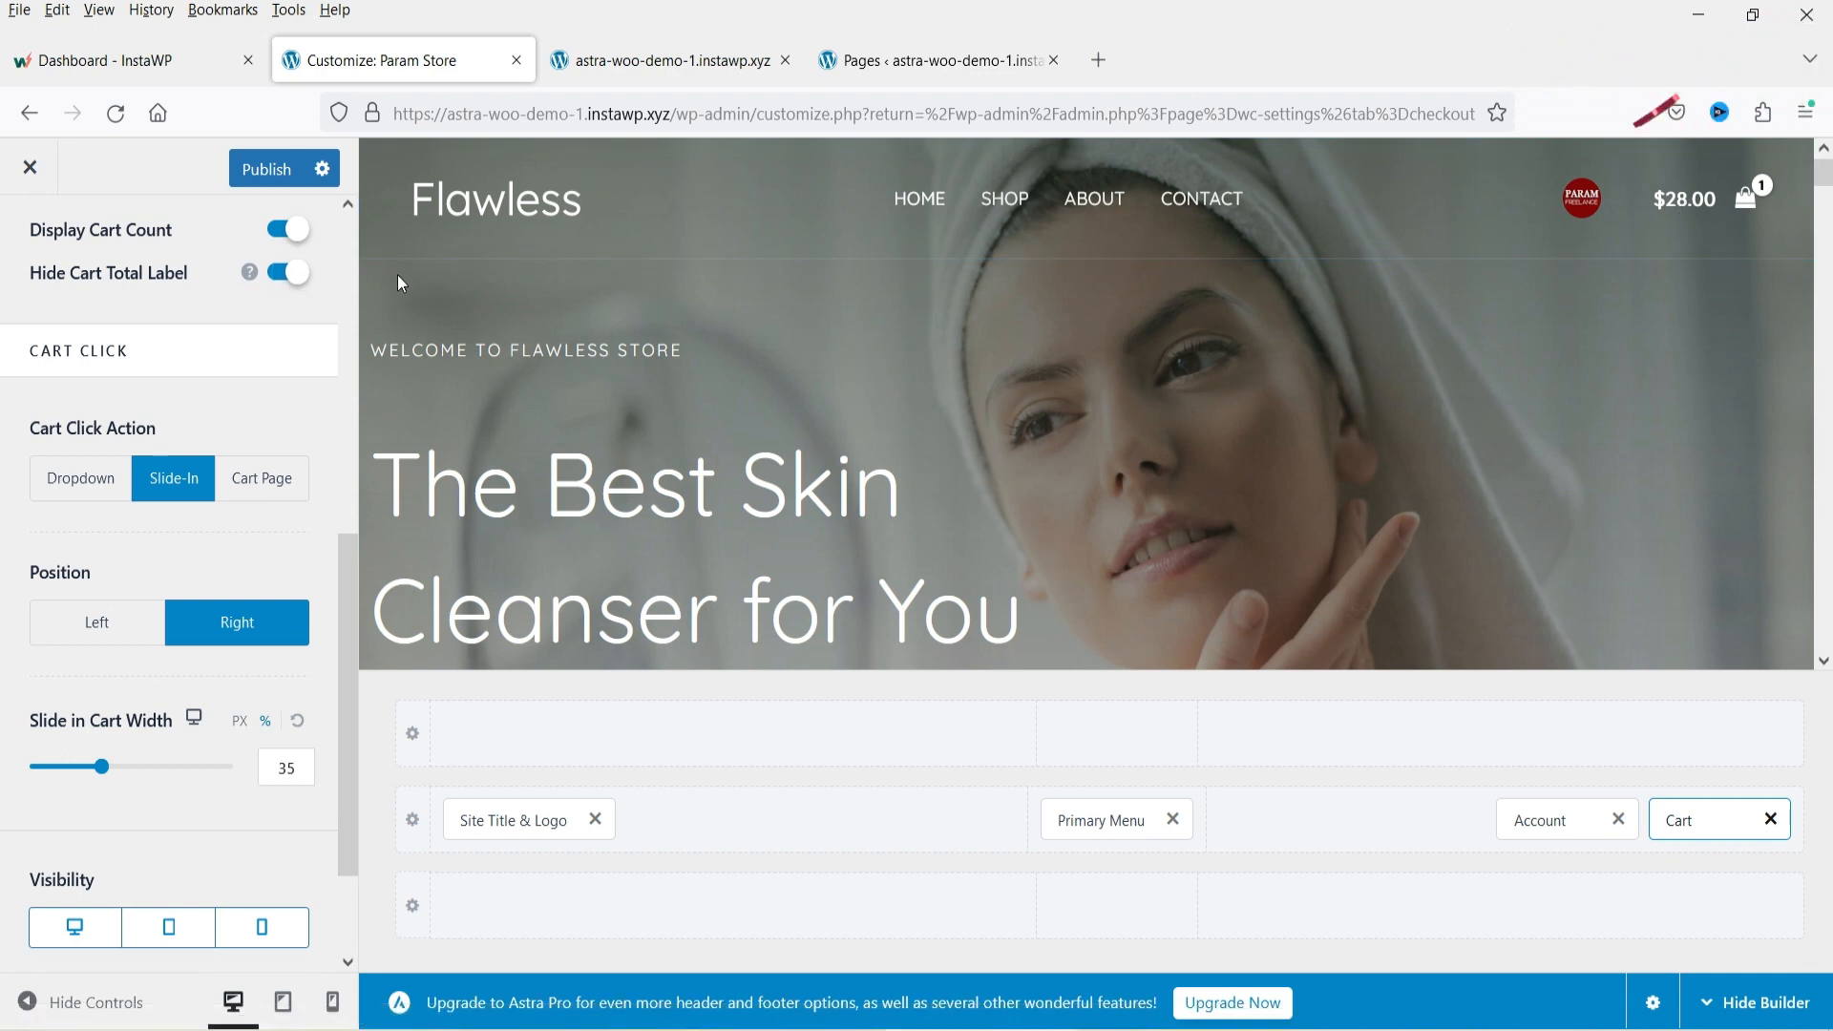
Preview the slide-in cart on the live site, then close the cart panel.
{"action": "scroll", "coordinate": [168, 592], "scroll_direction": "up", "scroll_amount": 6}
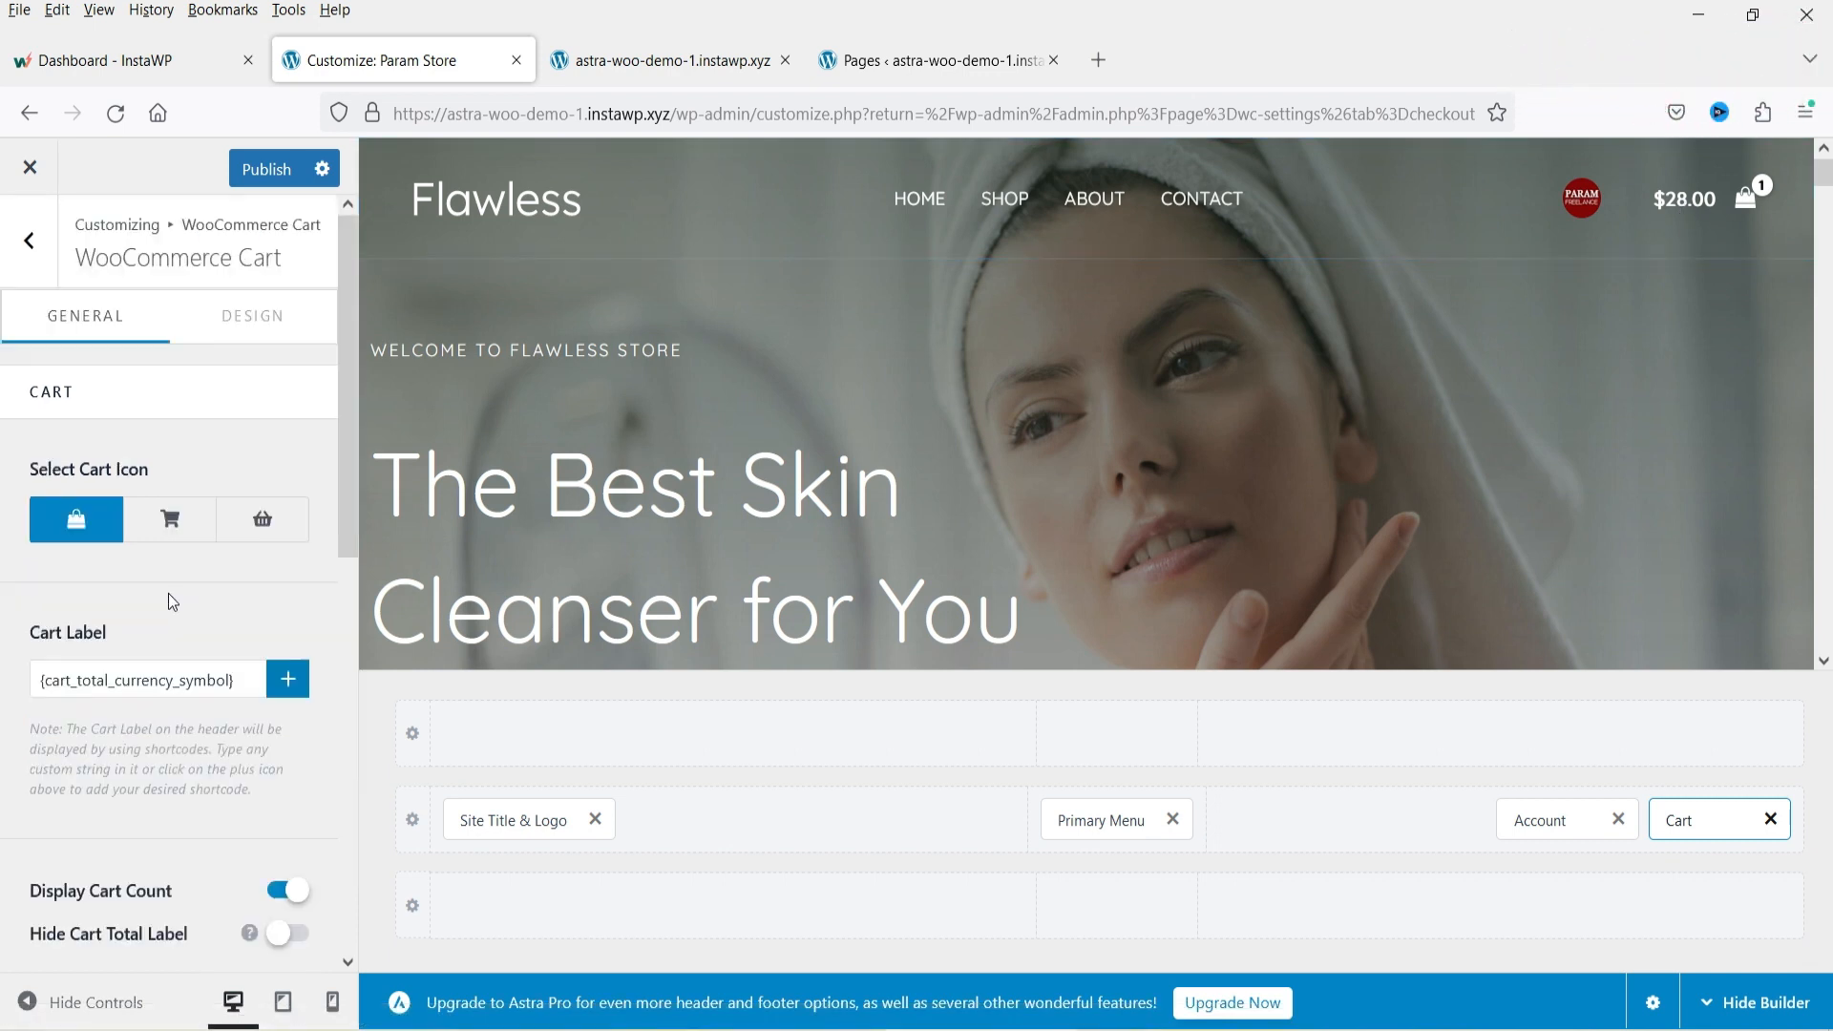
{"action": "scroll", "coordinate": [166, 586], "scroll_direction": "down", "scroll_amount": 7}
{"action": "scroll", "coordinate": [51, 414], "scroll_direction": "up", "scroll_amount": 1}
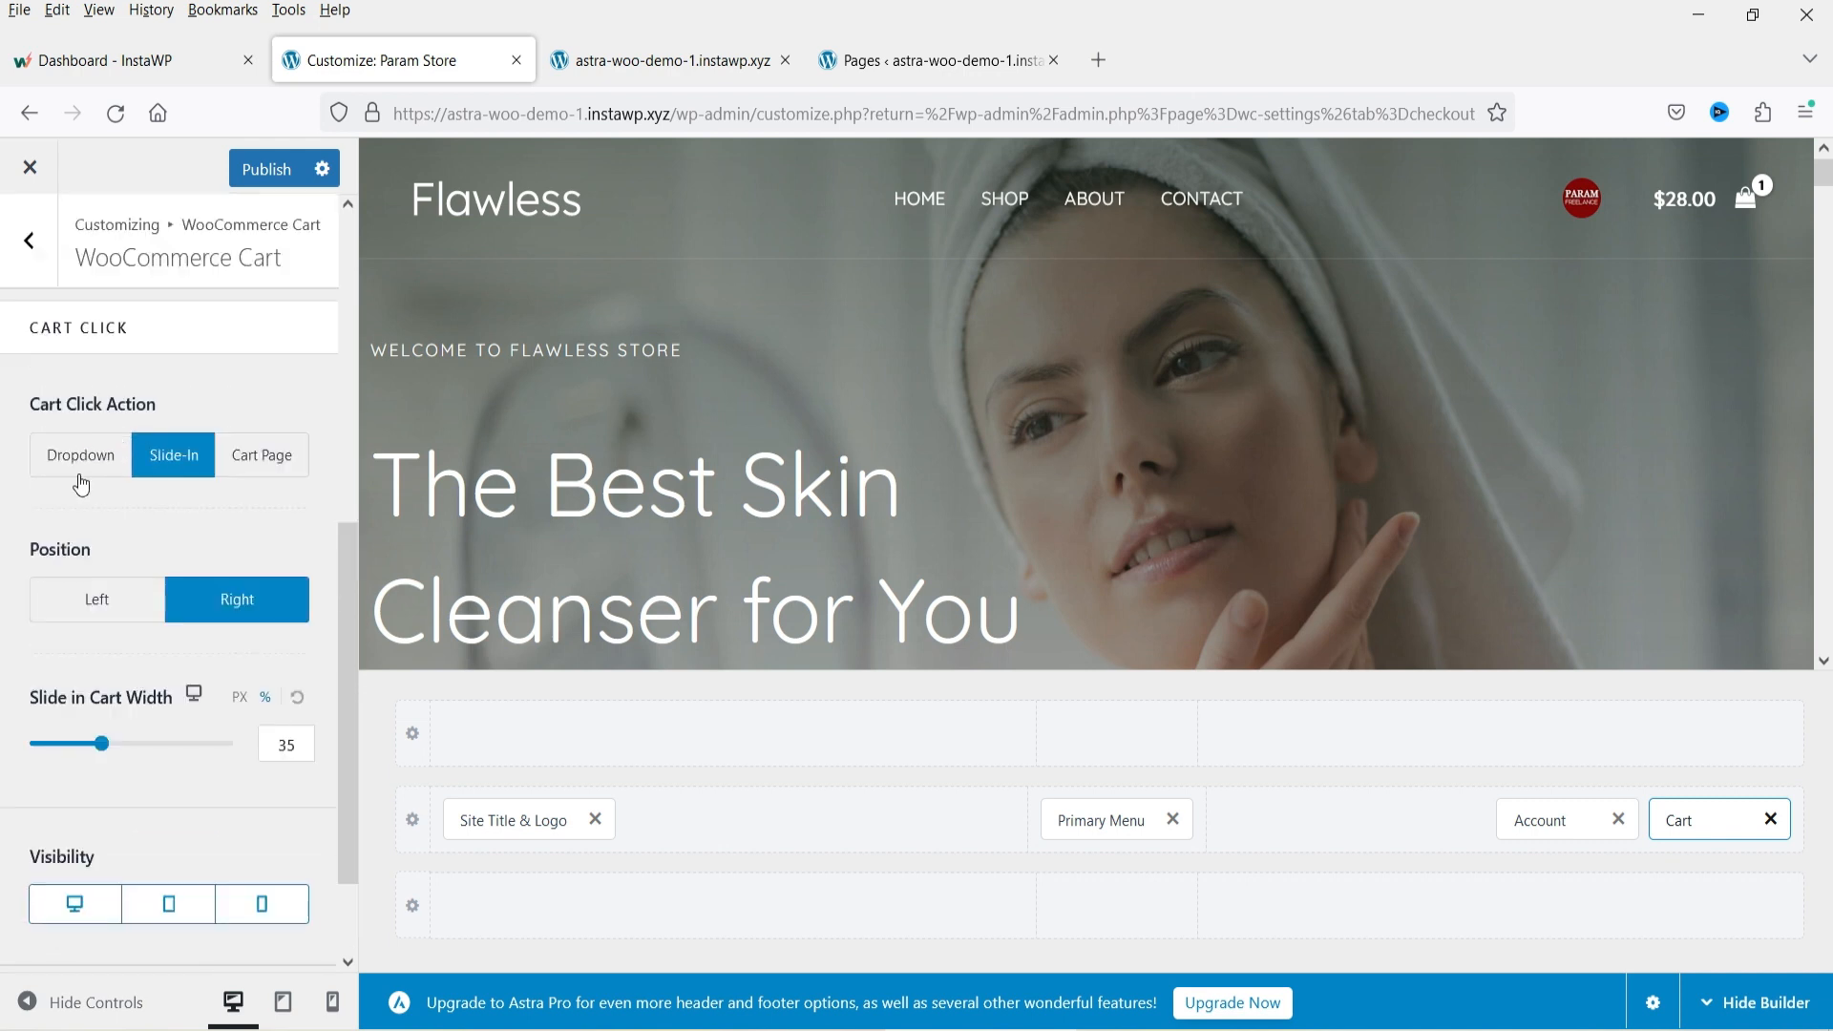
{"action": "left_click", "coordinate": [668, 60]}
{"action": "left_click", "coordinate": [1745, 239]}
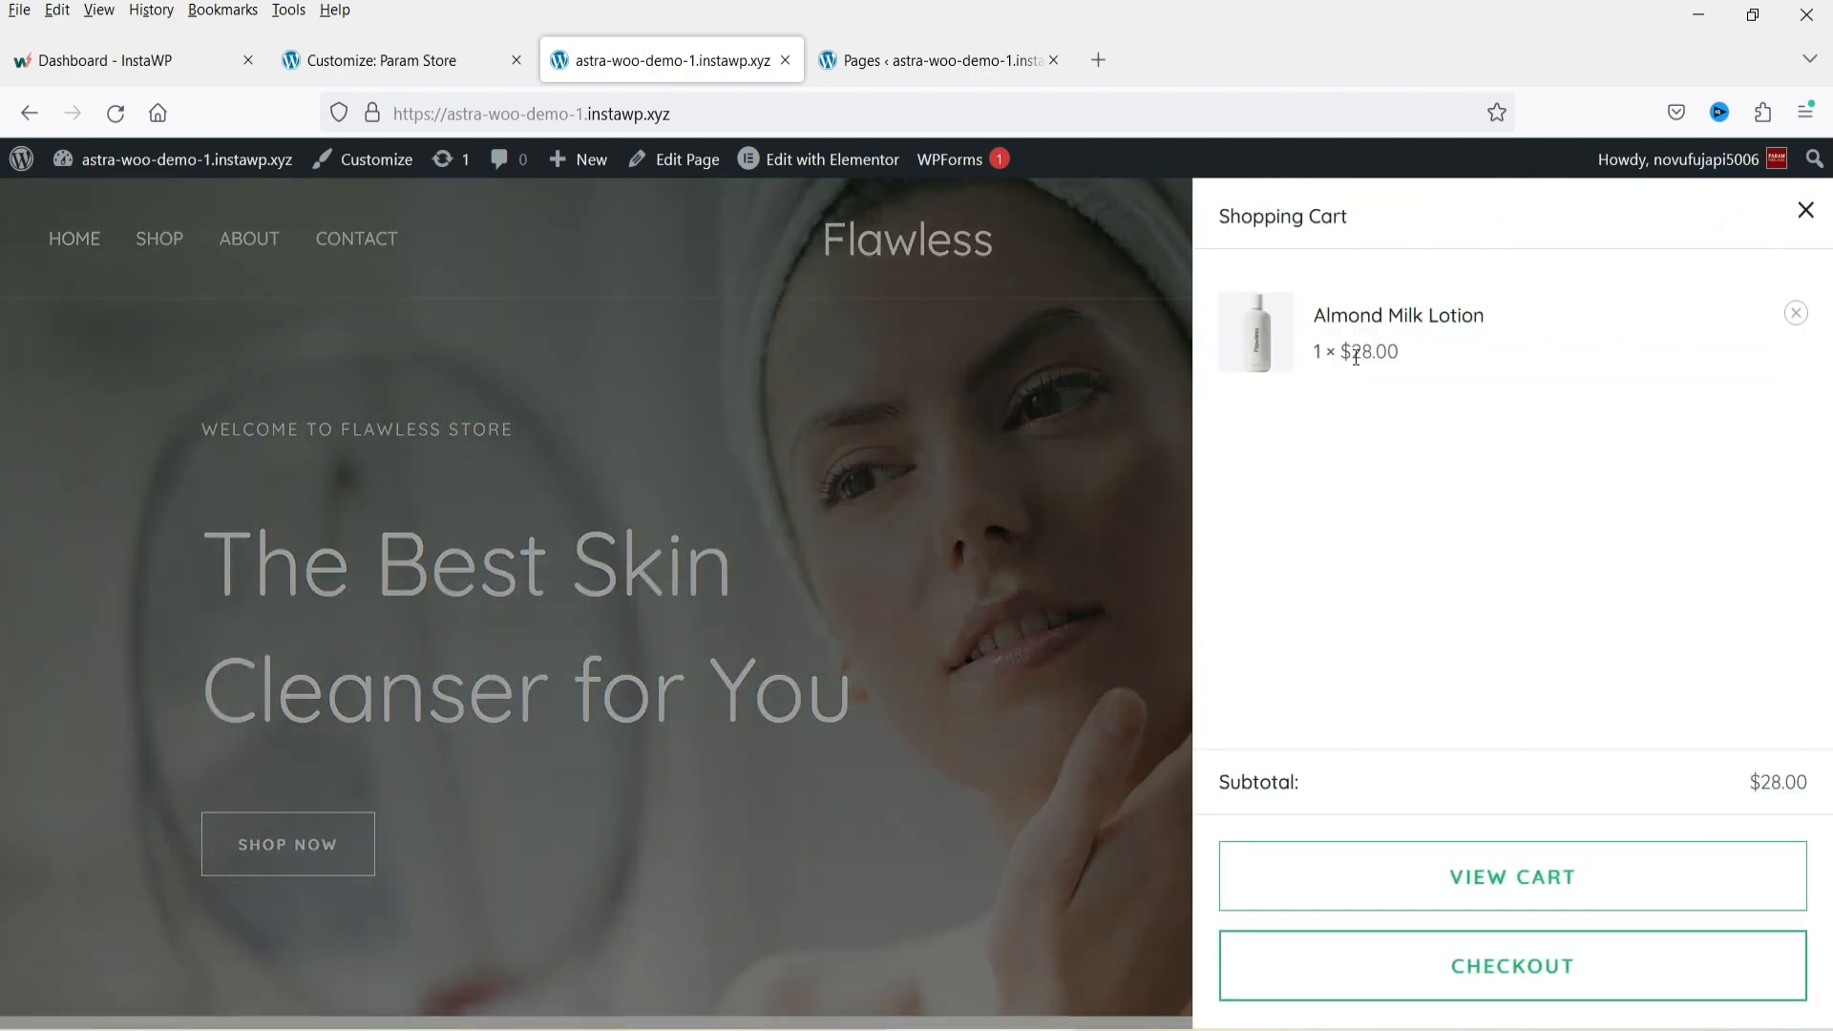
{"action": "left_click", "coordinate": [1804, 211]}
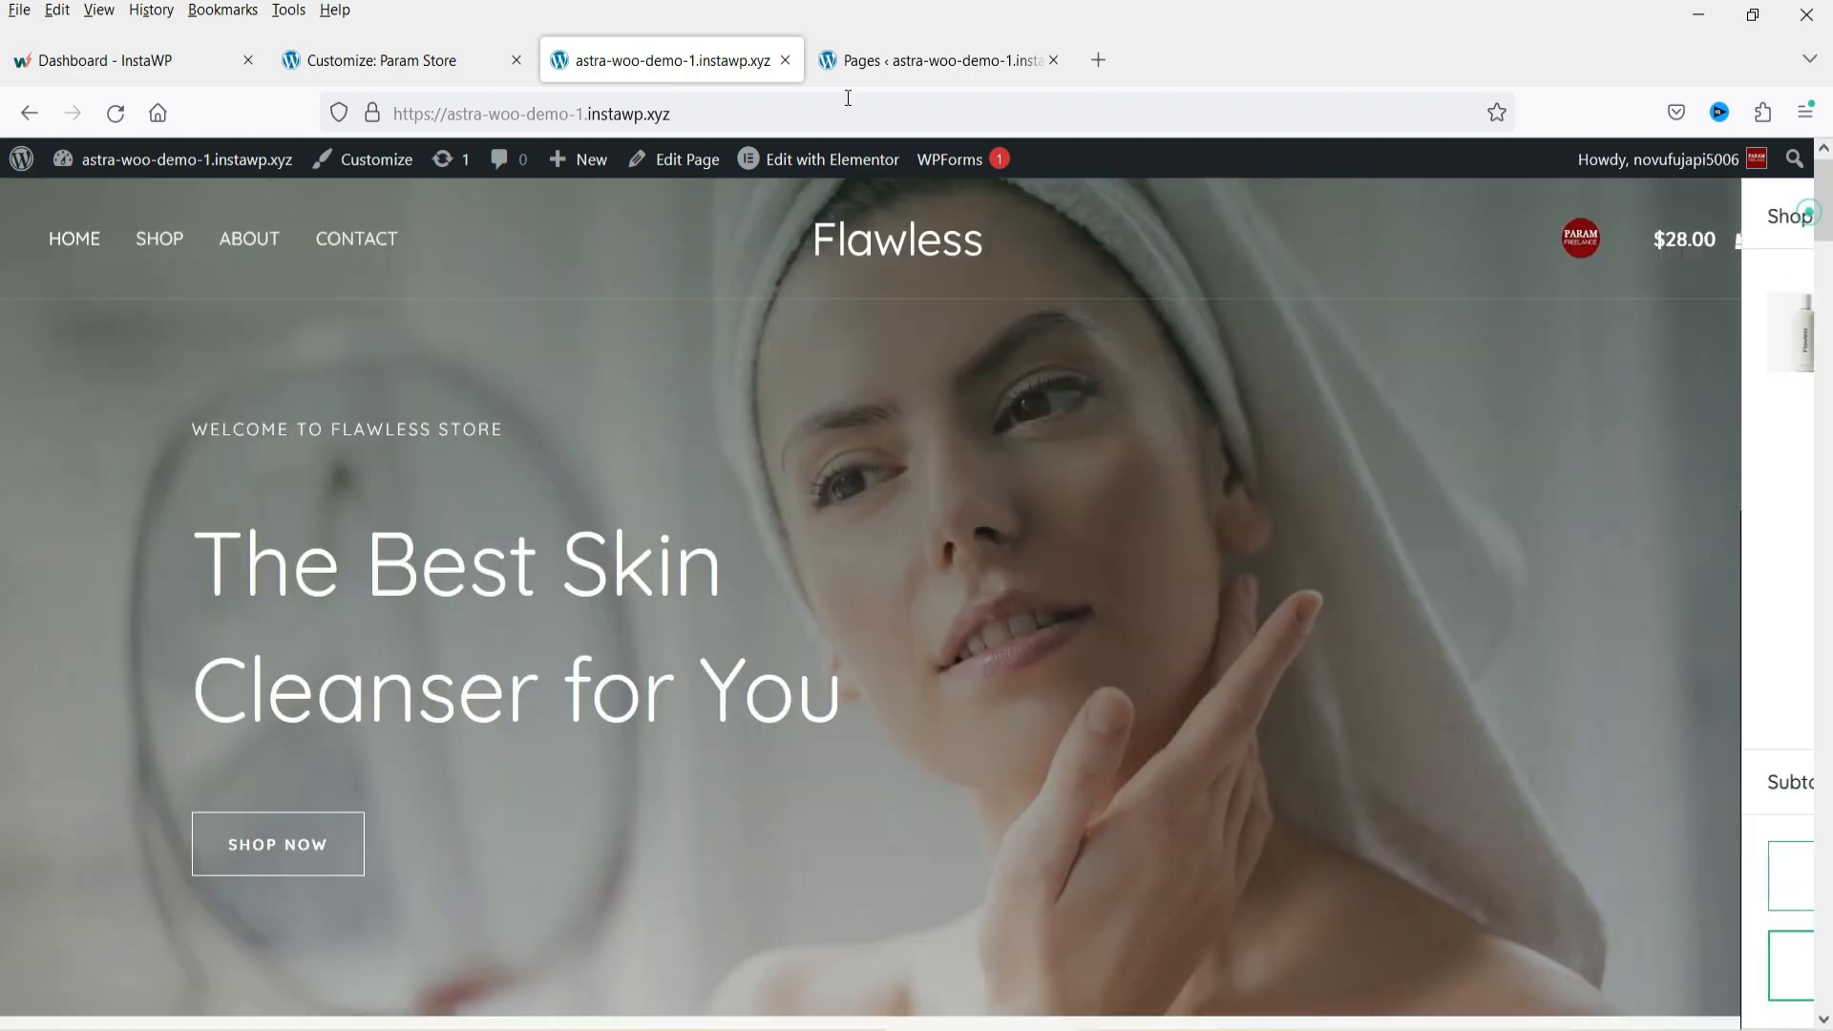
Return to the Header Builder and open the Primary Menu element settings.
{"action": "left_click", "coordinate": [377, 61]}
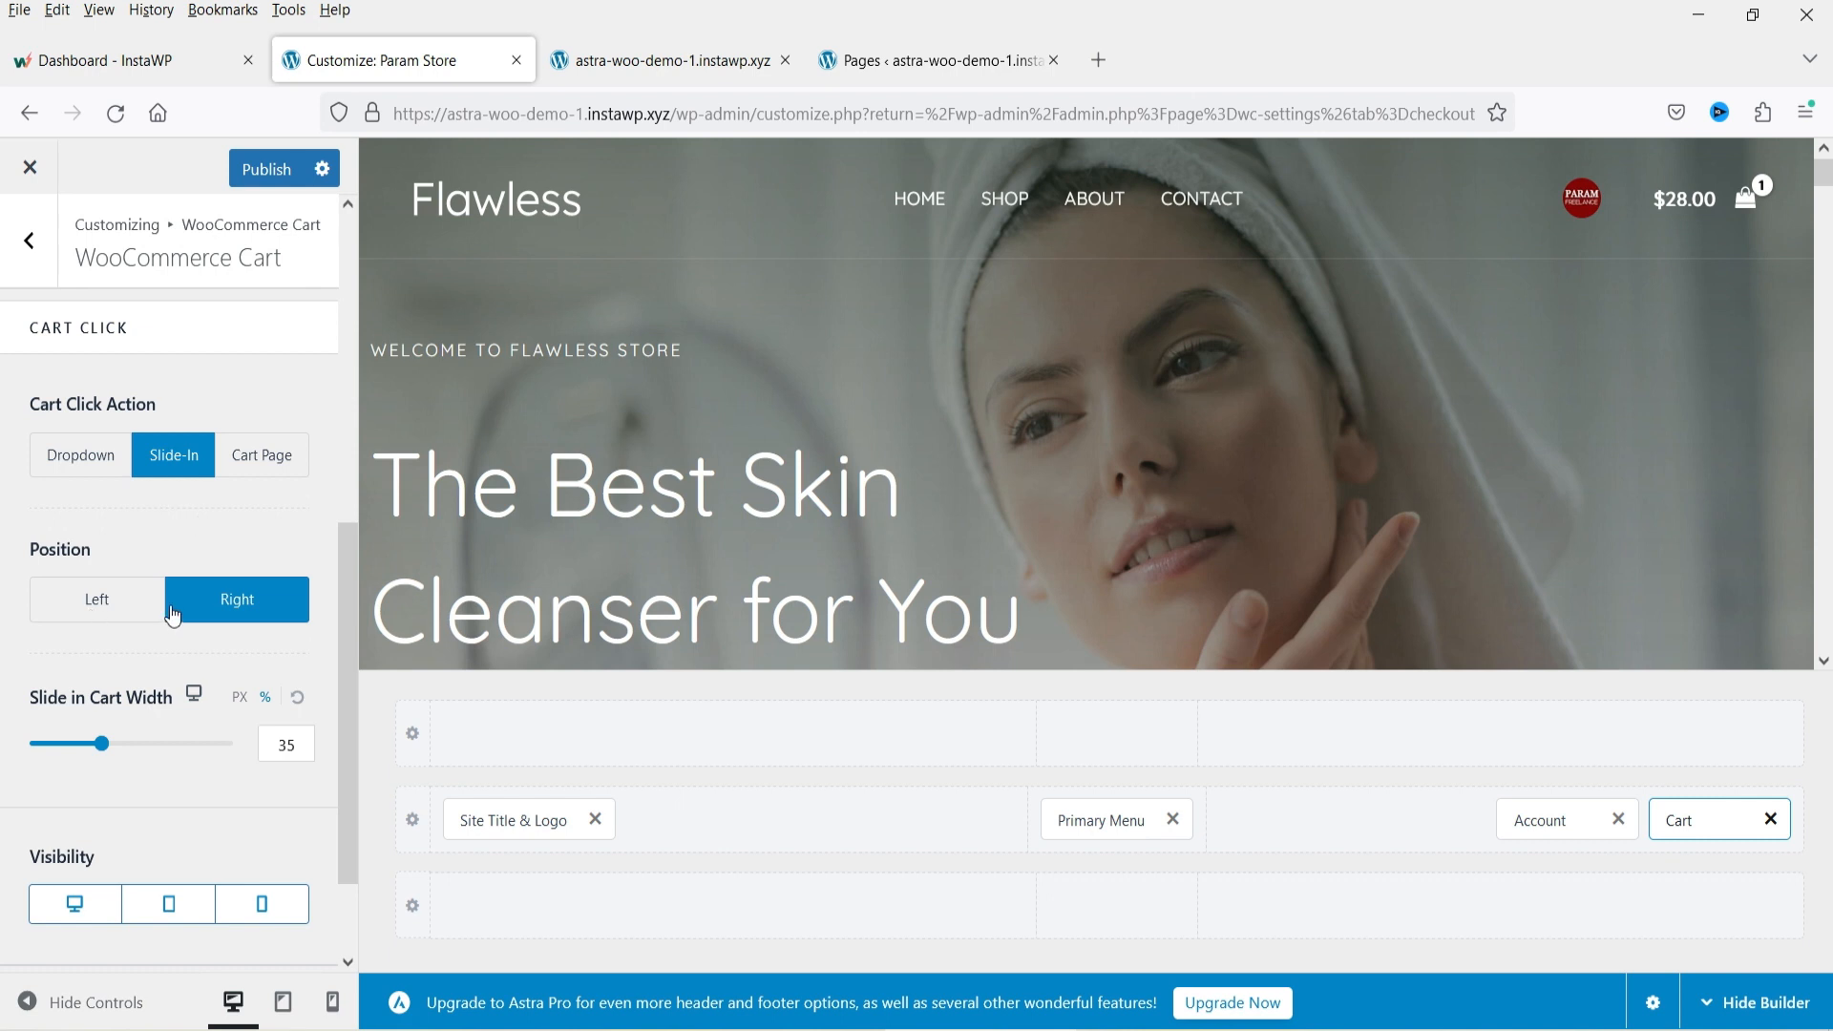
{"action": "left_click", "coordinate": [669, 61]}
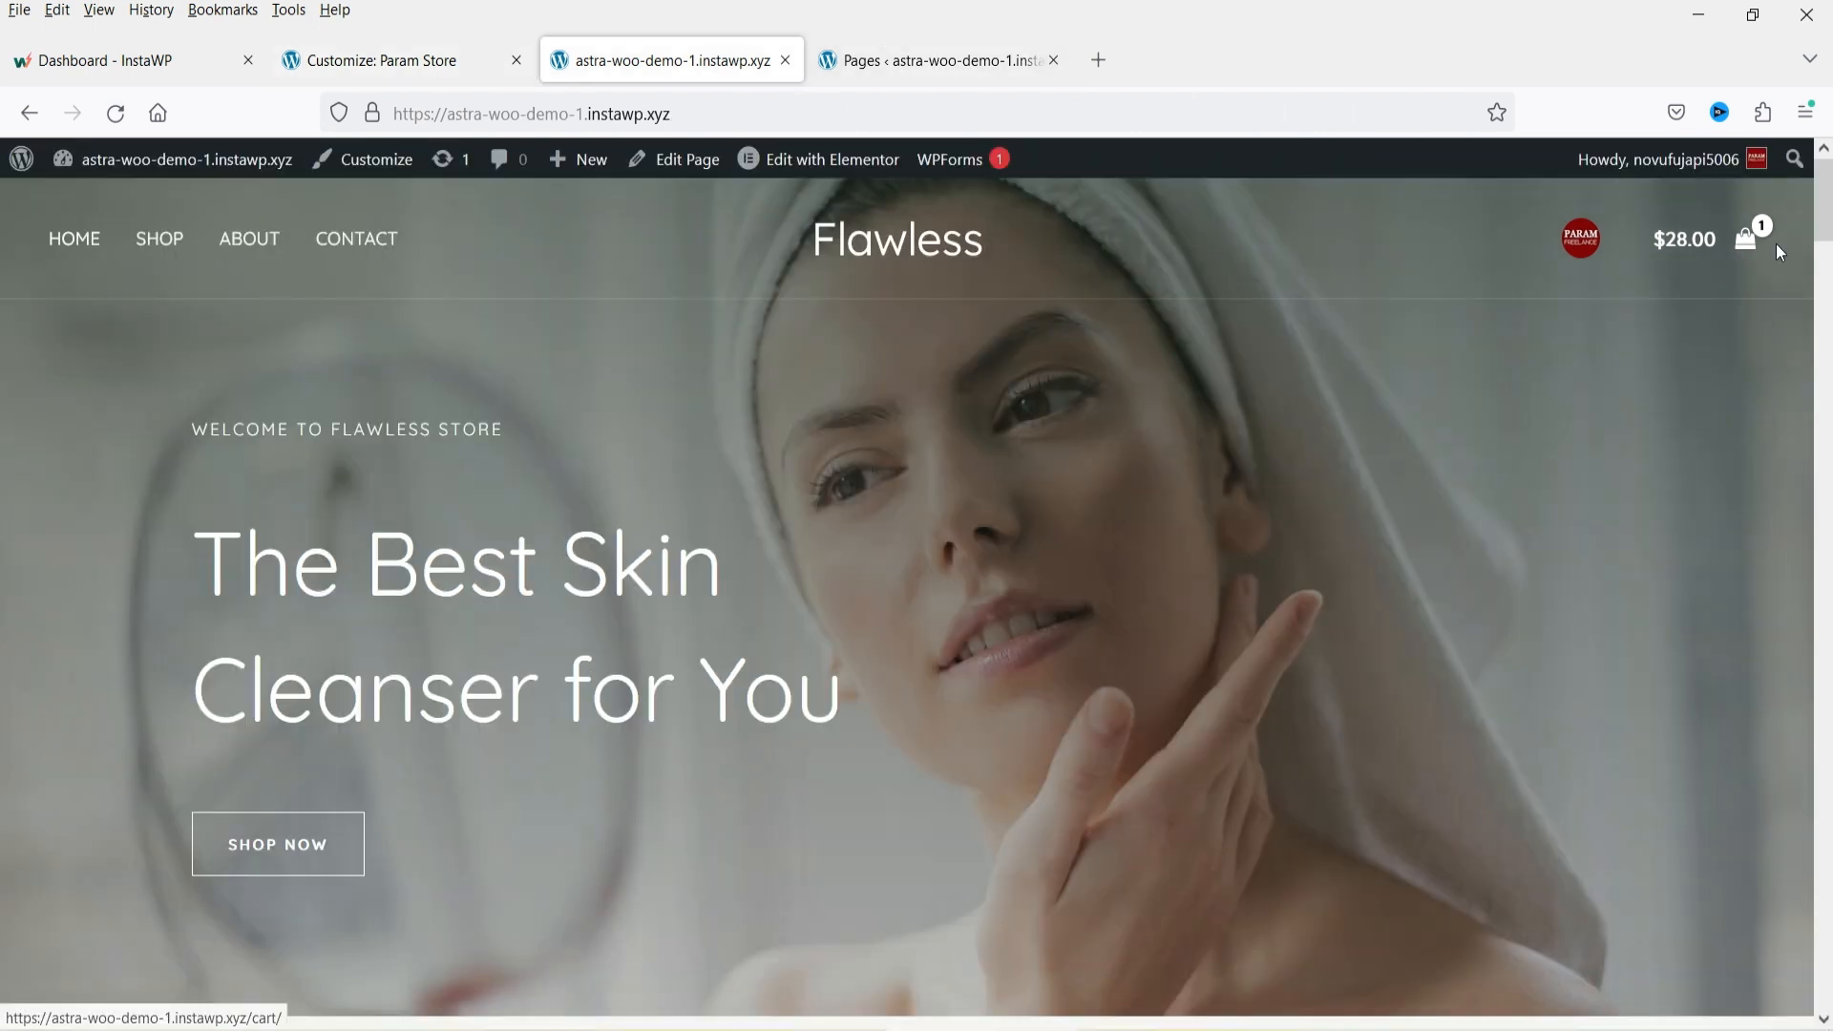
{"action": "left_click", "coordinate": [468, 72]}
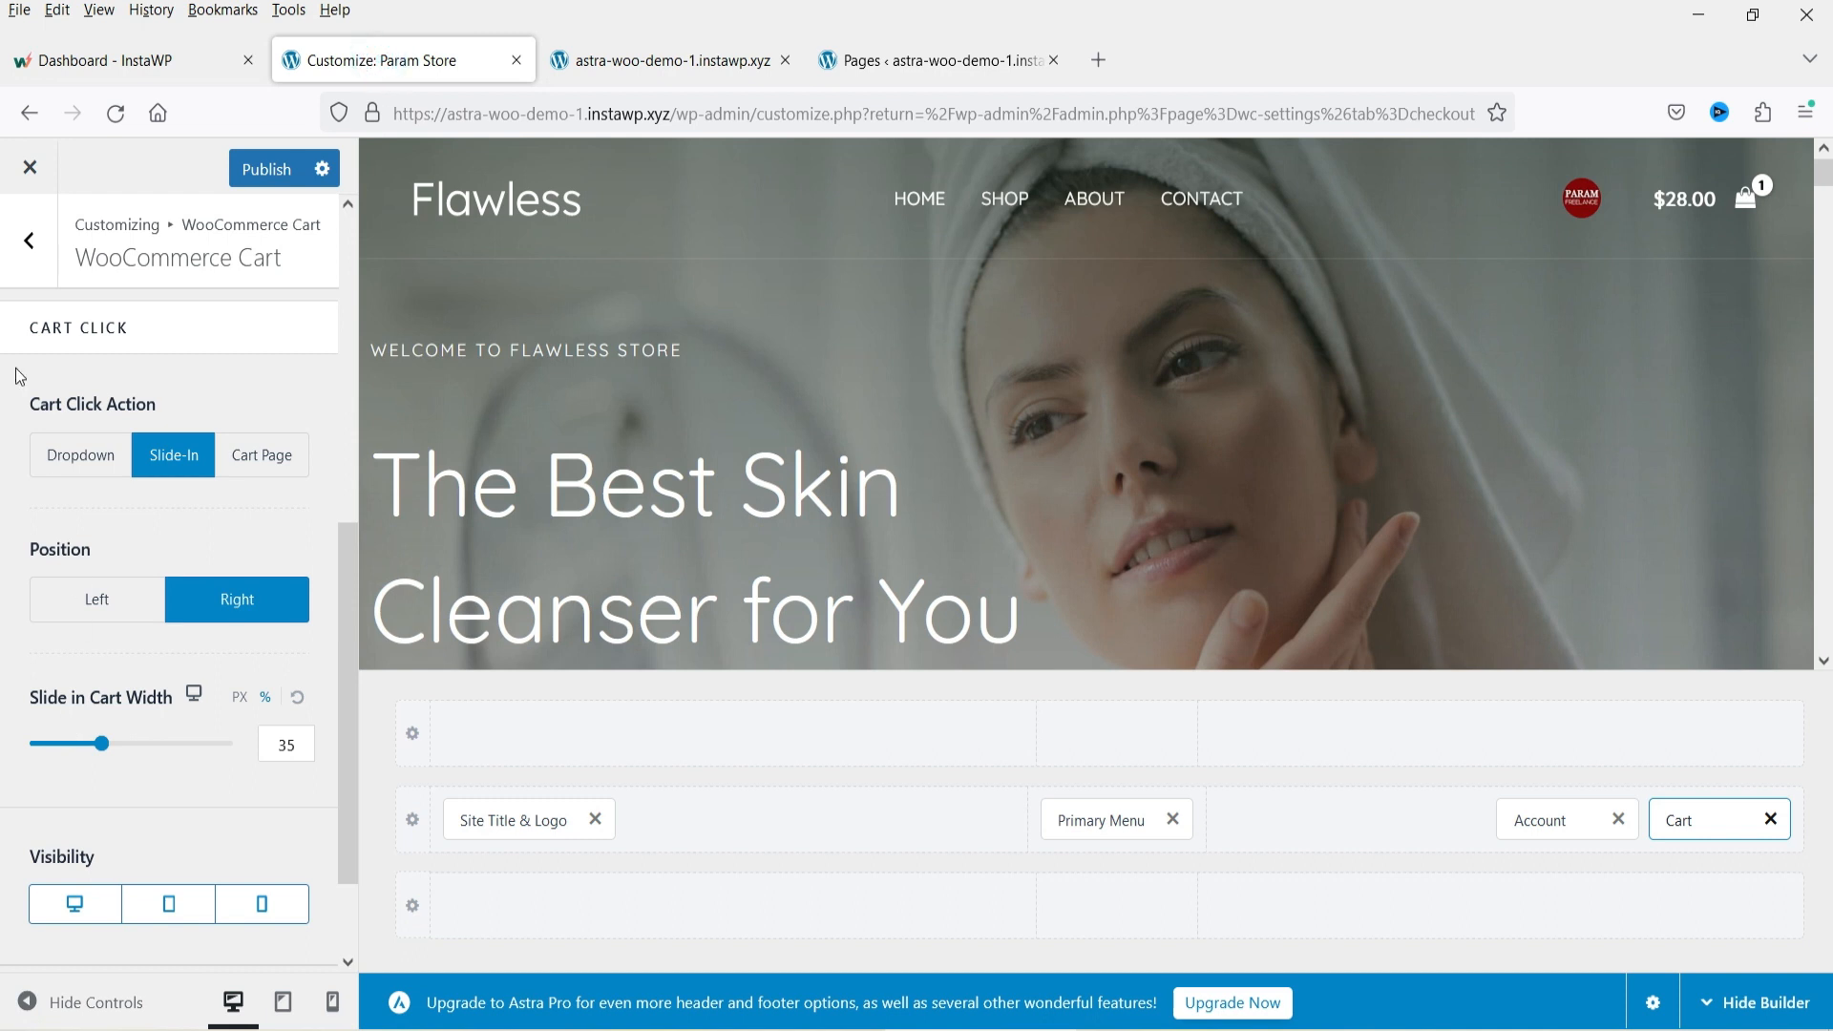
{"action": "left_click", "coordinate": [34, 254]}
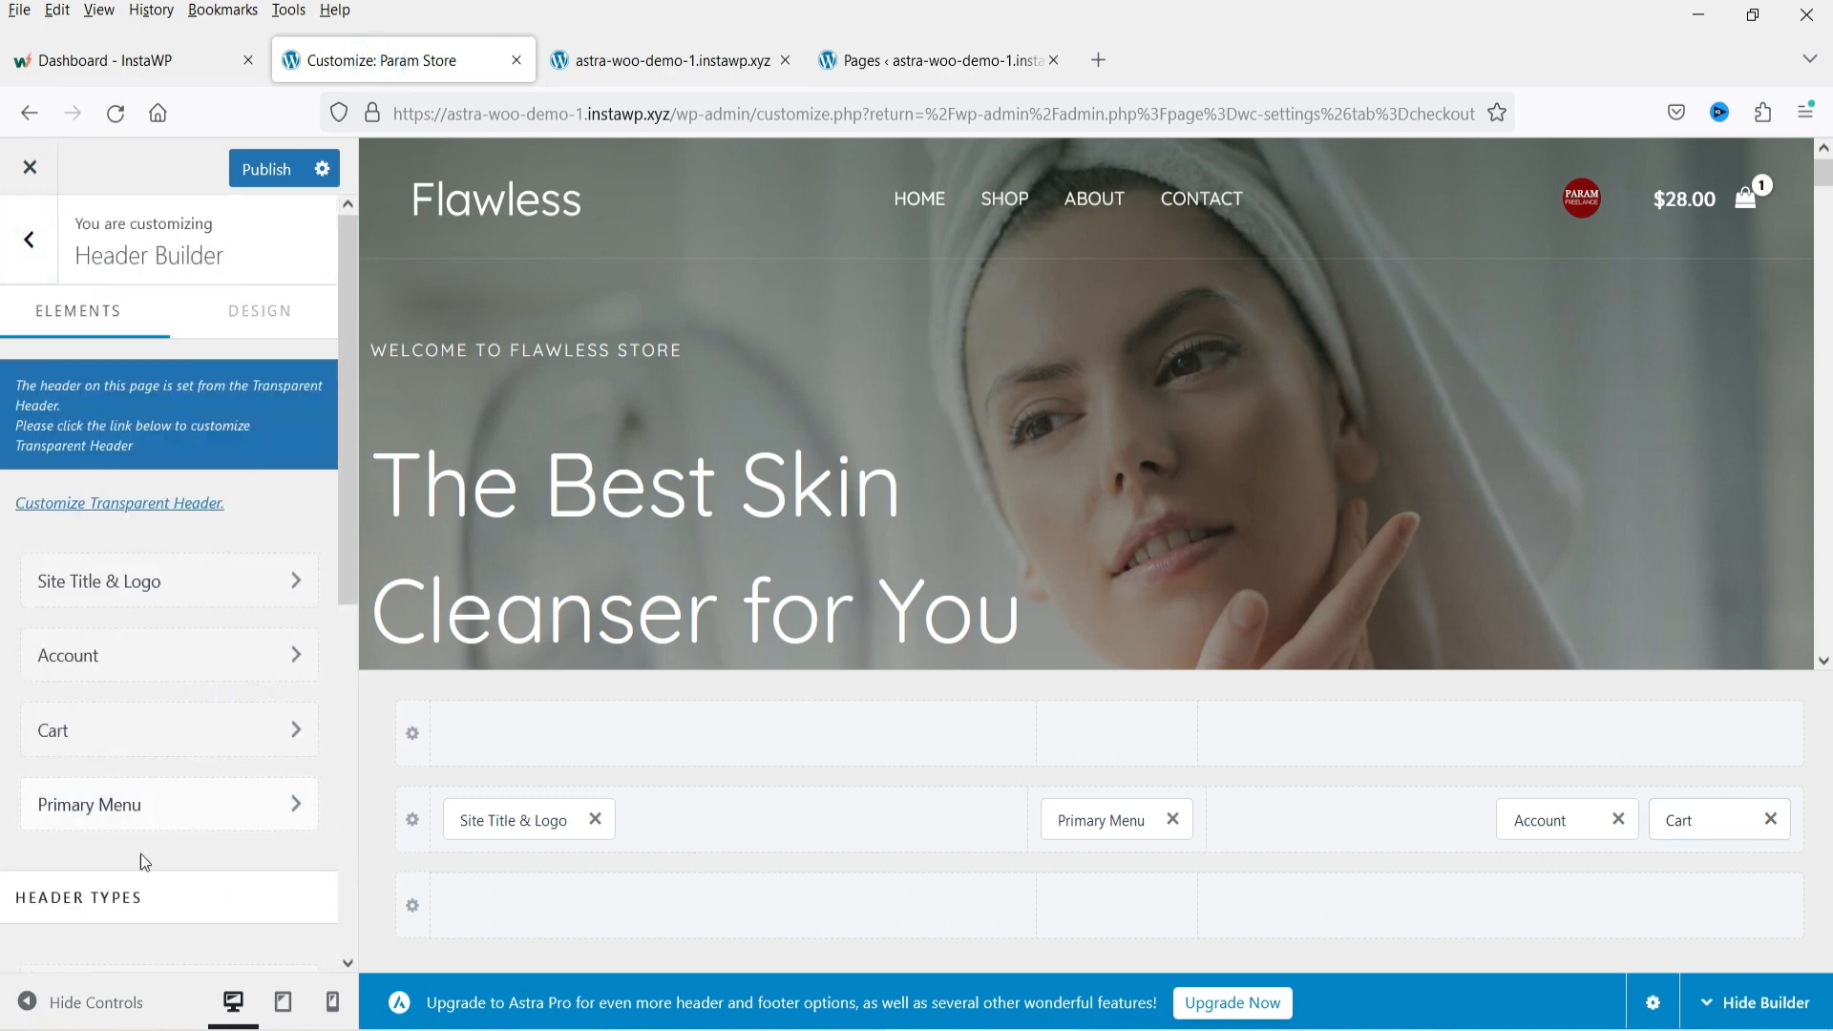
{"action": "left_click", "coordinate": [150, 806]}
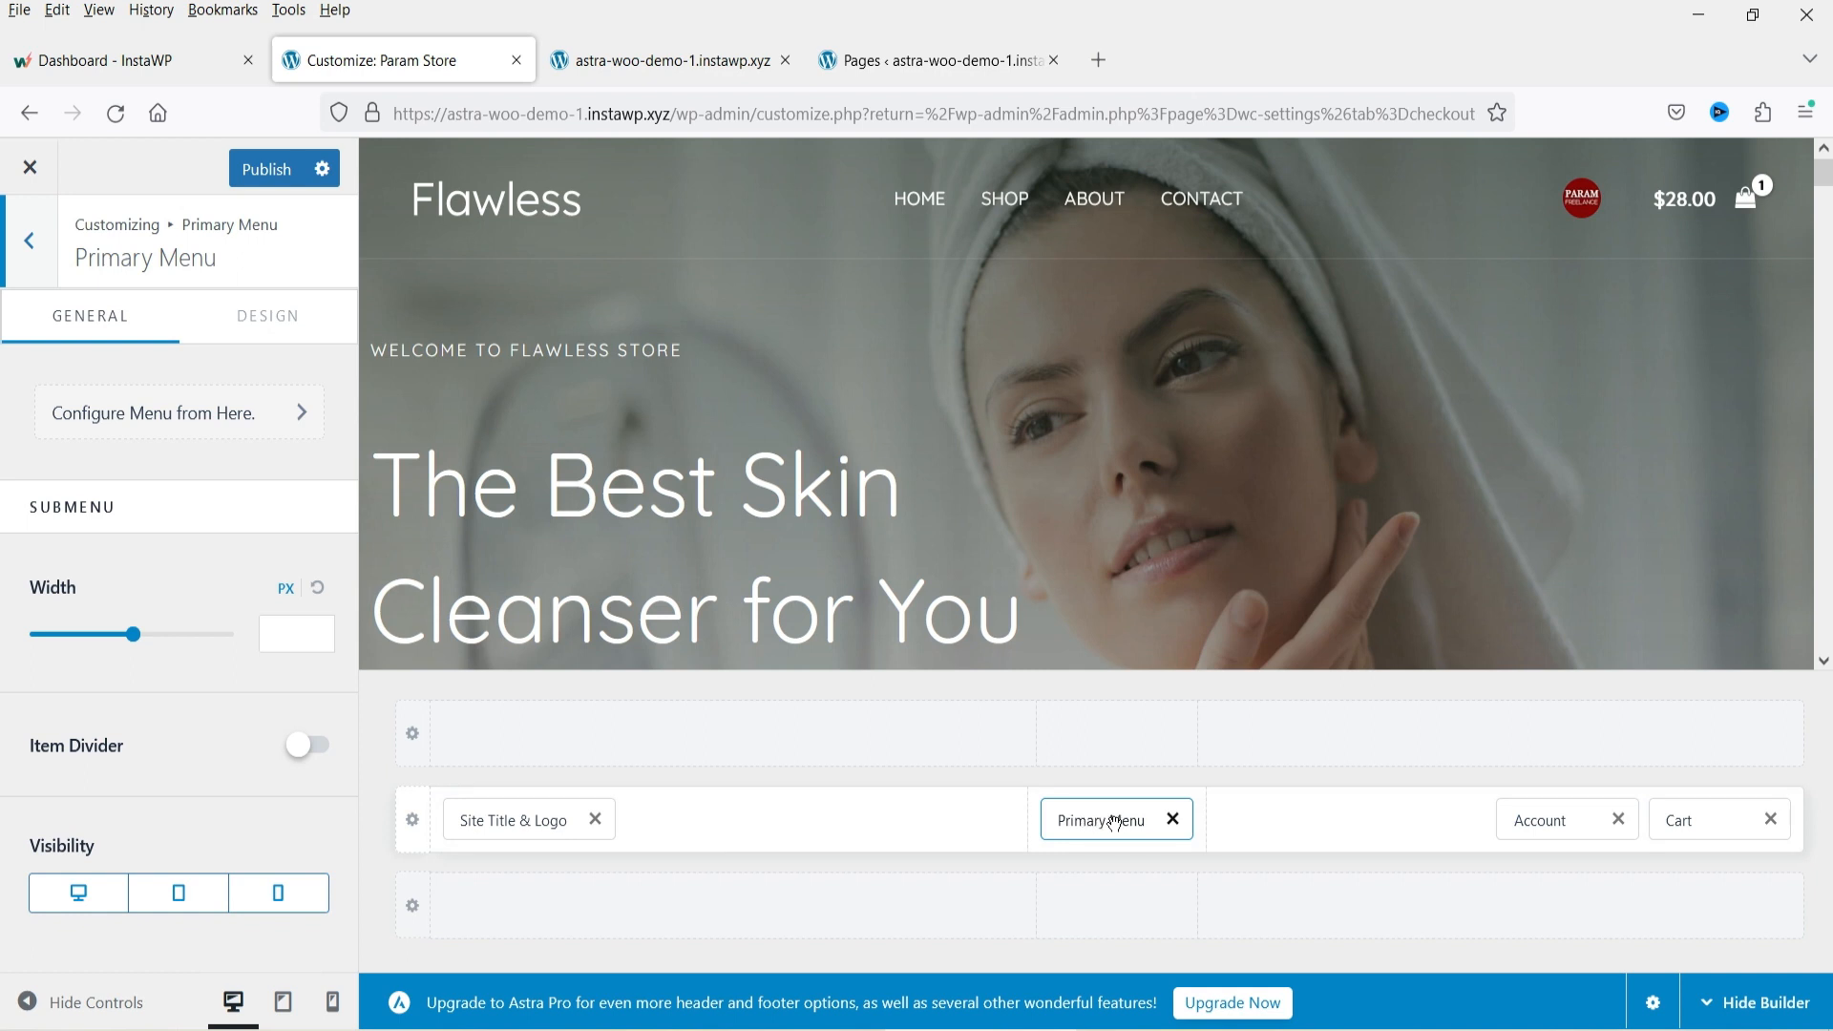
Add the My account page to the Primary menu and save the menu.
{"action": "left_click", "coordinate": [883, 67]}
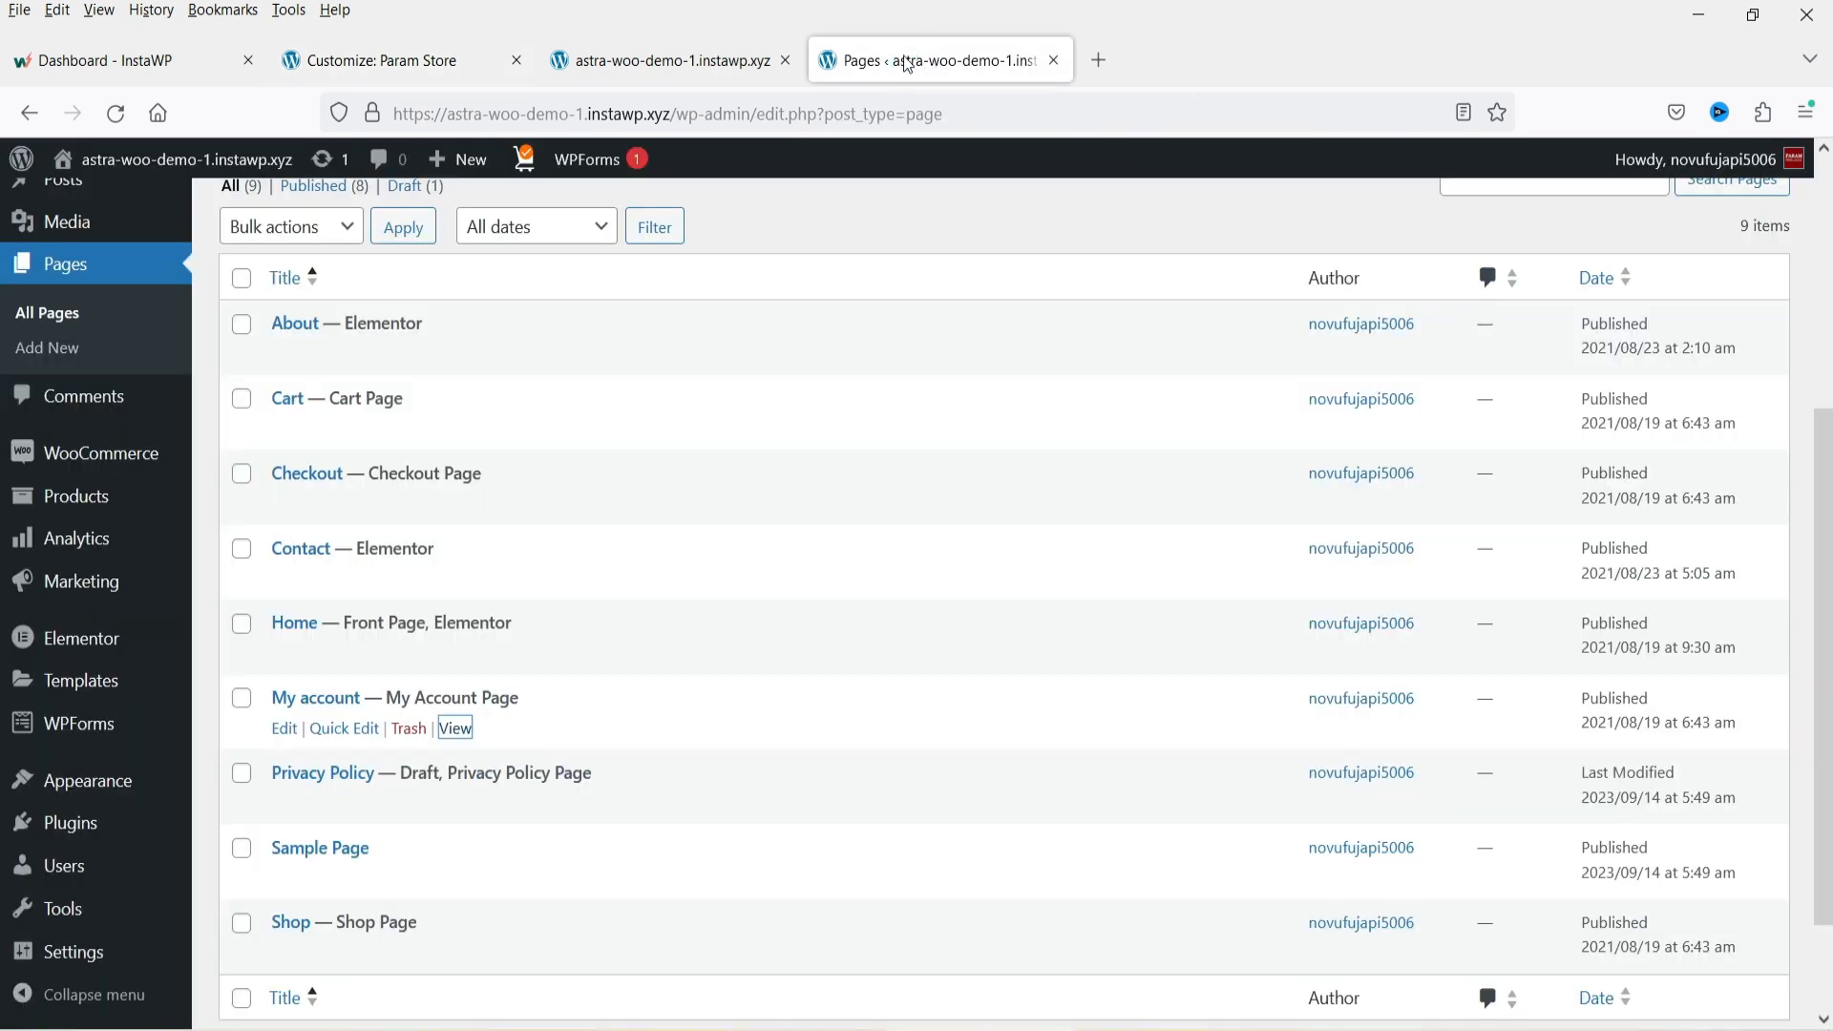
{"action": "mouse_move", "coordinate": [76, 786]}
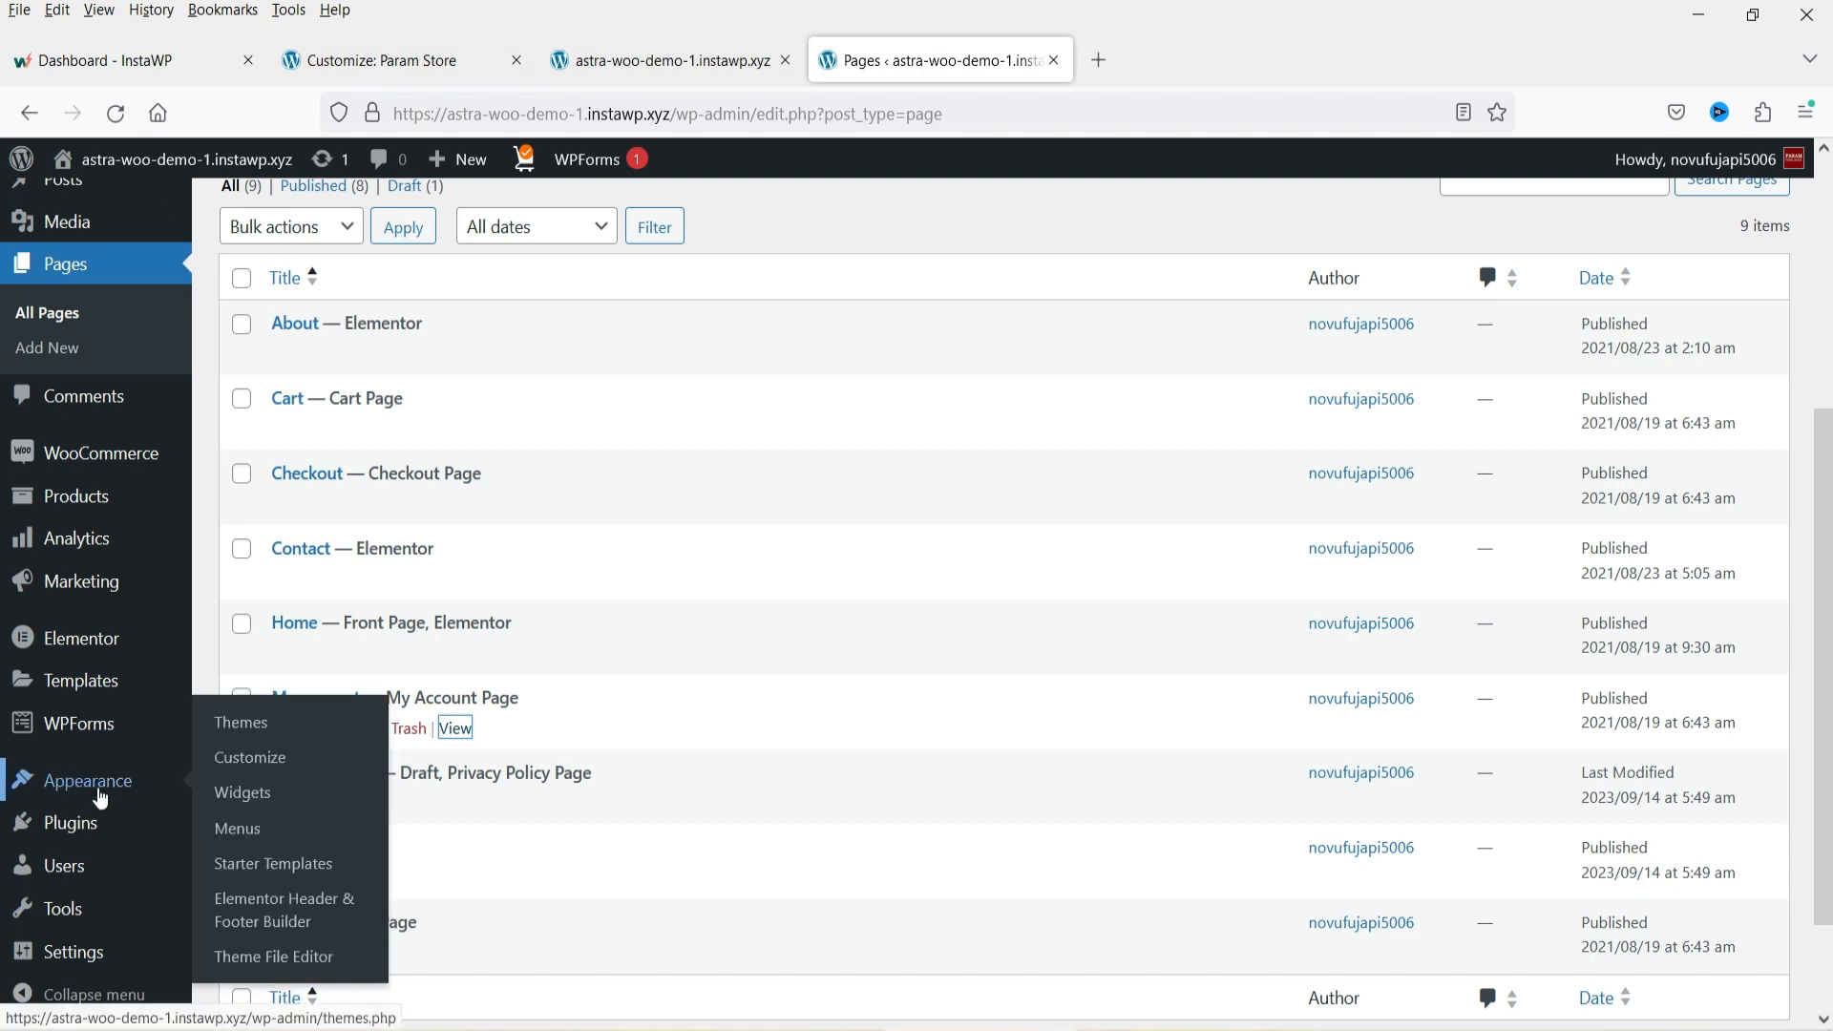
{"action": "left_click", "coordinate": [250, 828]}
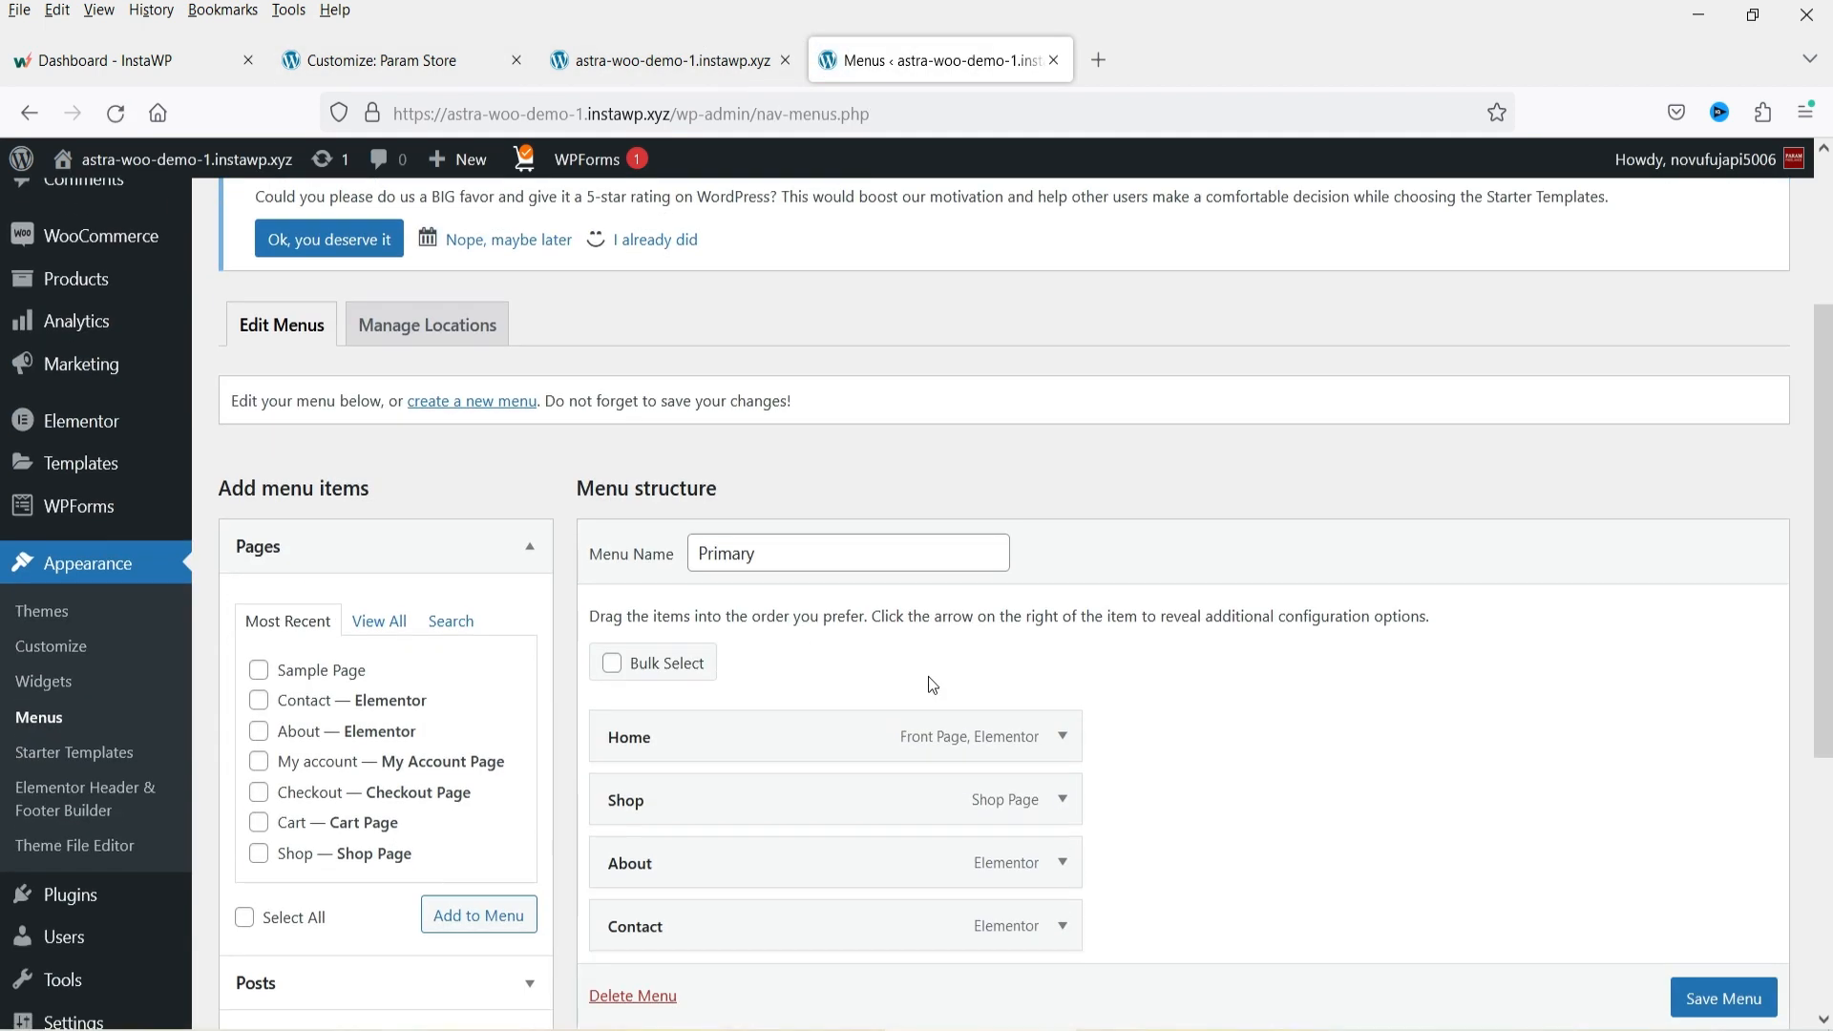
{"action": "scroll", "coordinate": [927, 676], "scroll_direction": "down", "scroll_amount": 4}
{"action": "scroll", "coordinate": [1047, 674], "scroll_direction": "up", "scroll_amount": 3}
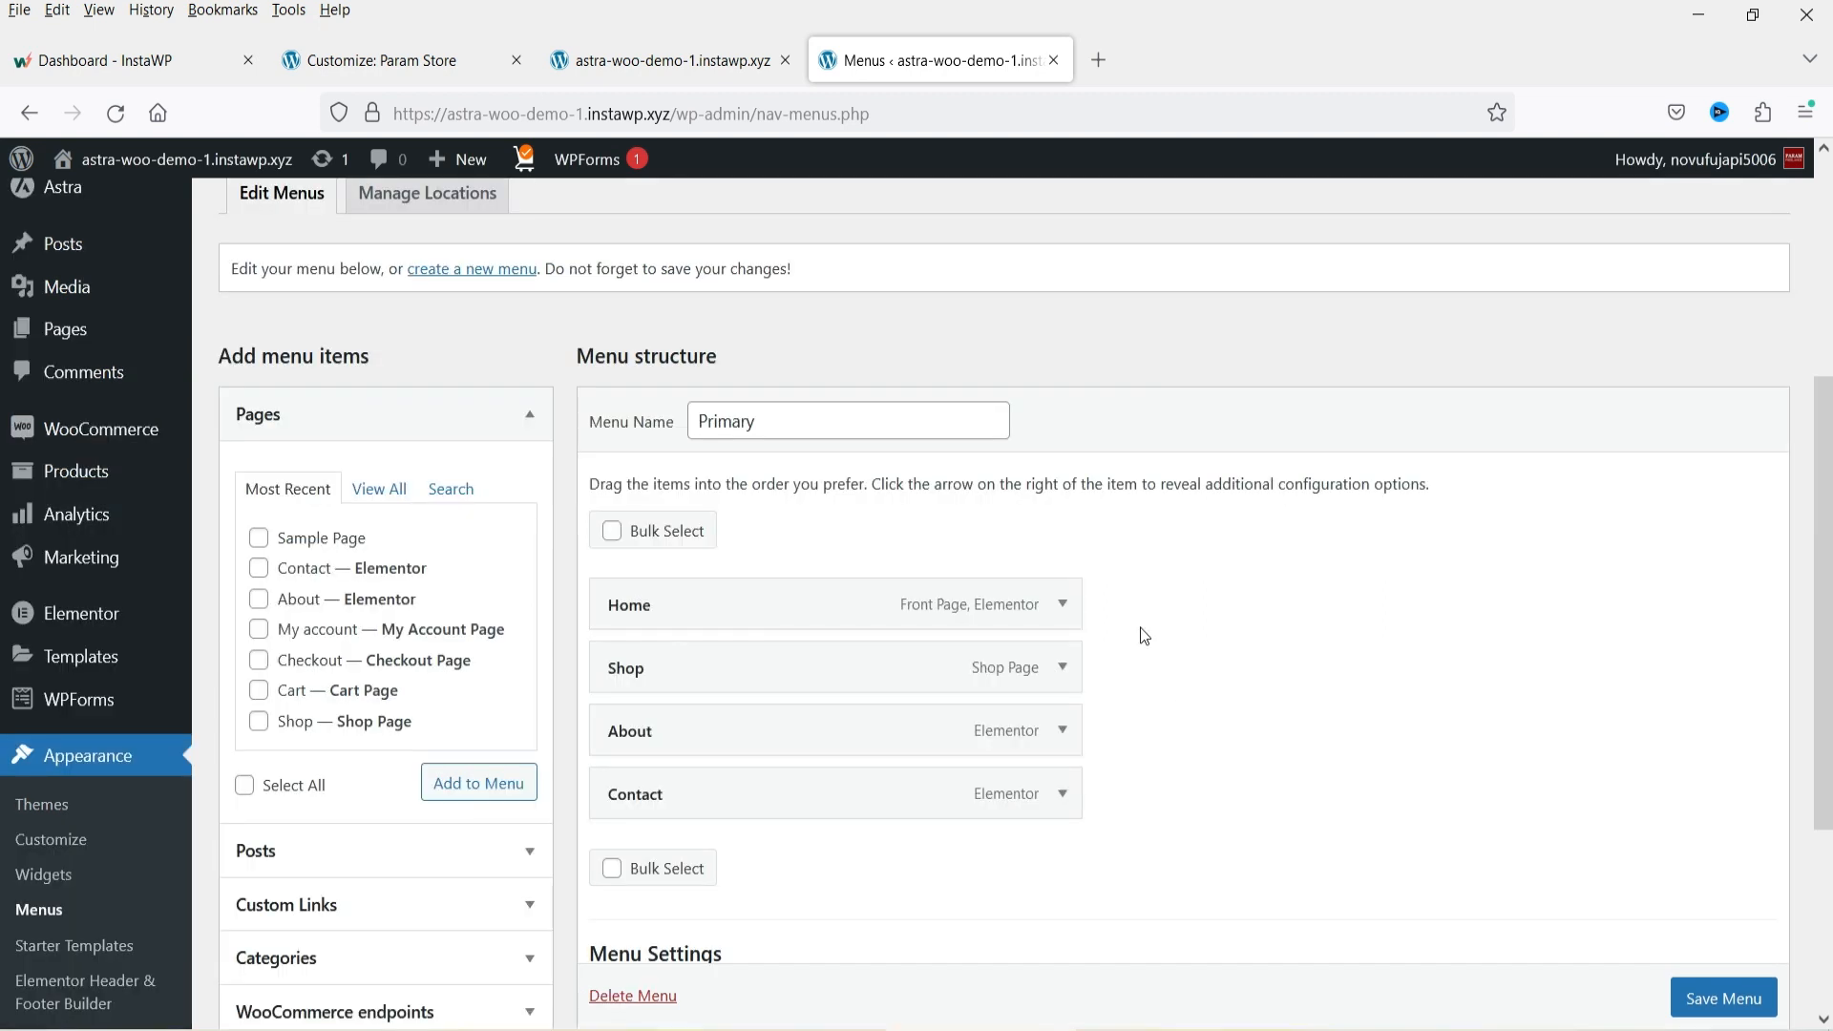
{"action": "left_click", "coordinate": [381, 498]}
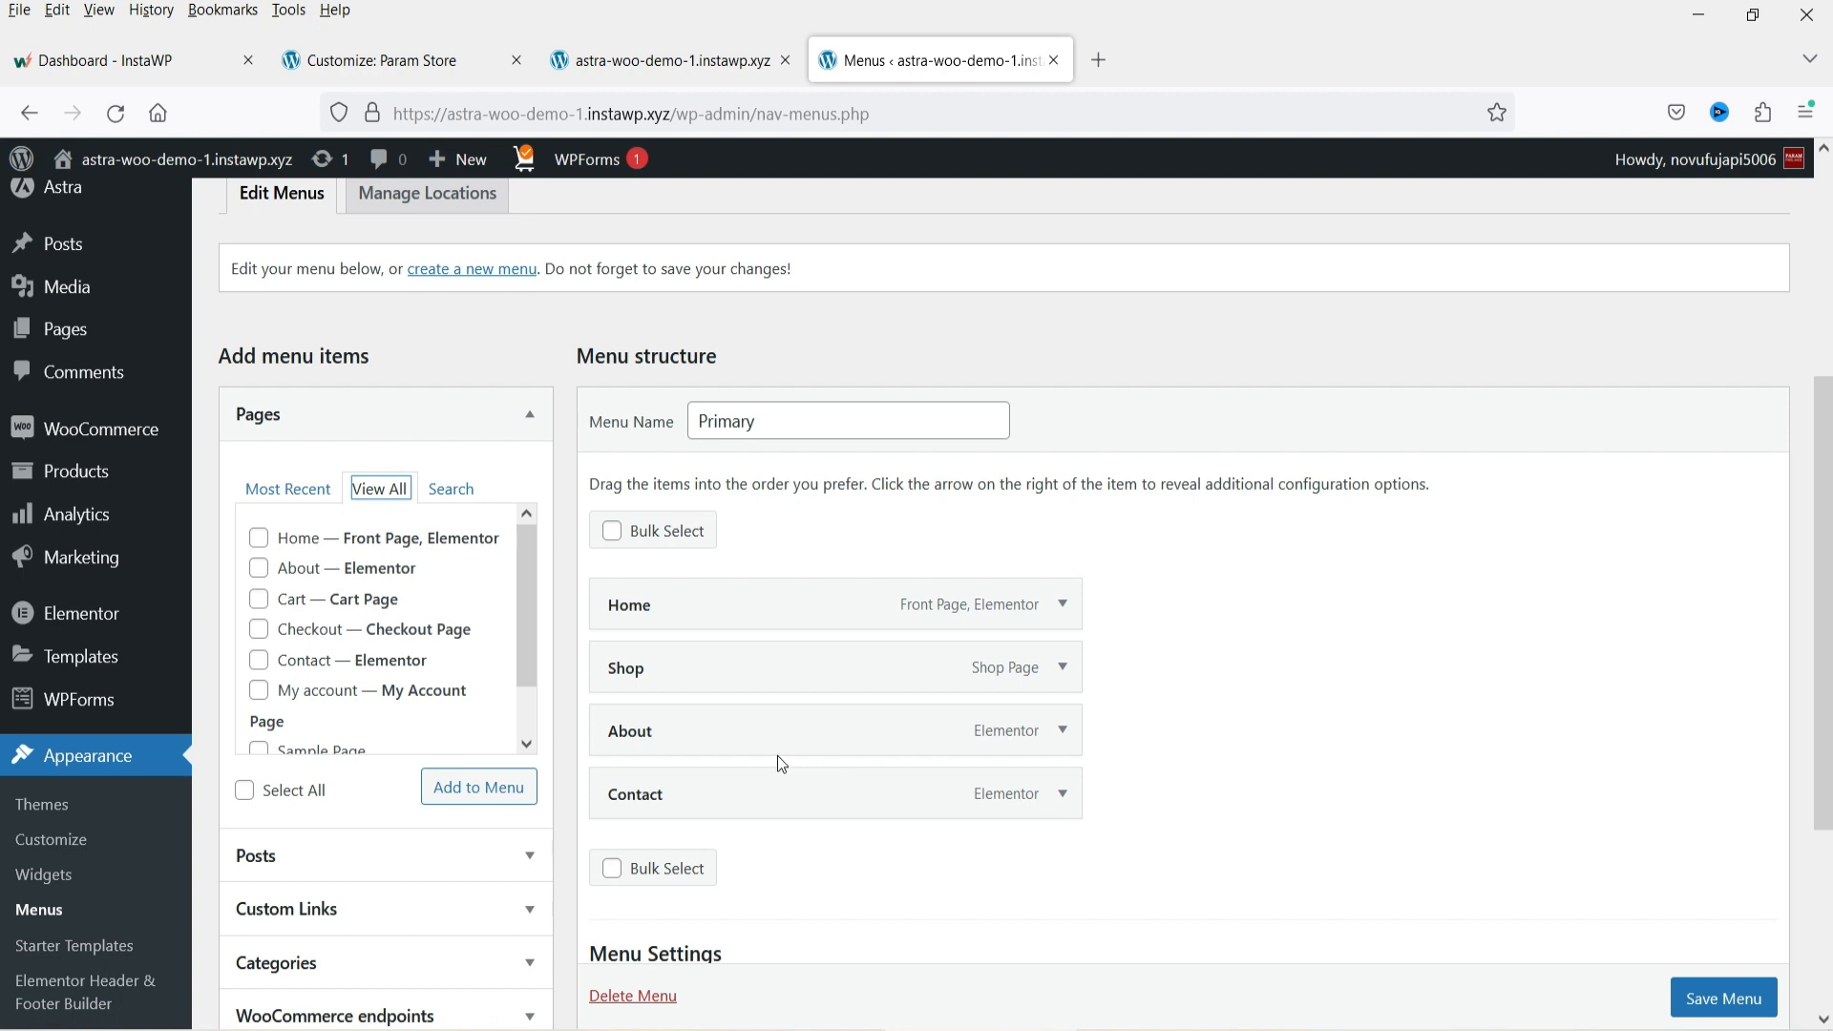
{"action": "left_click", "coordinate": [337, 694]}
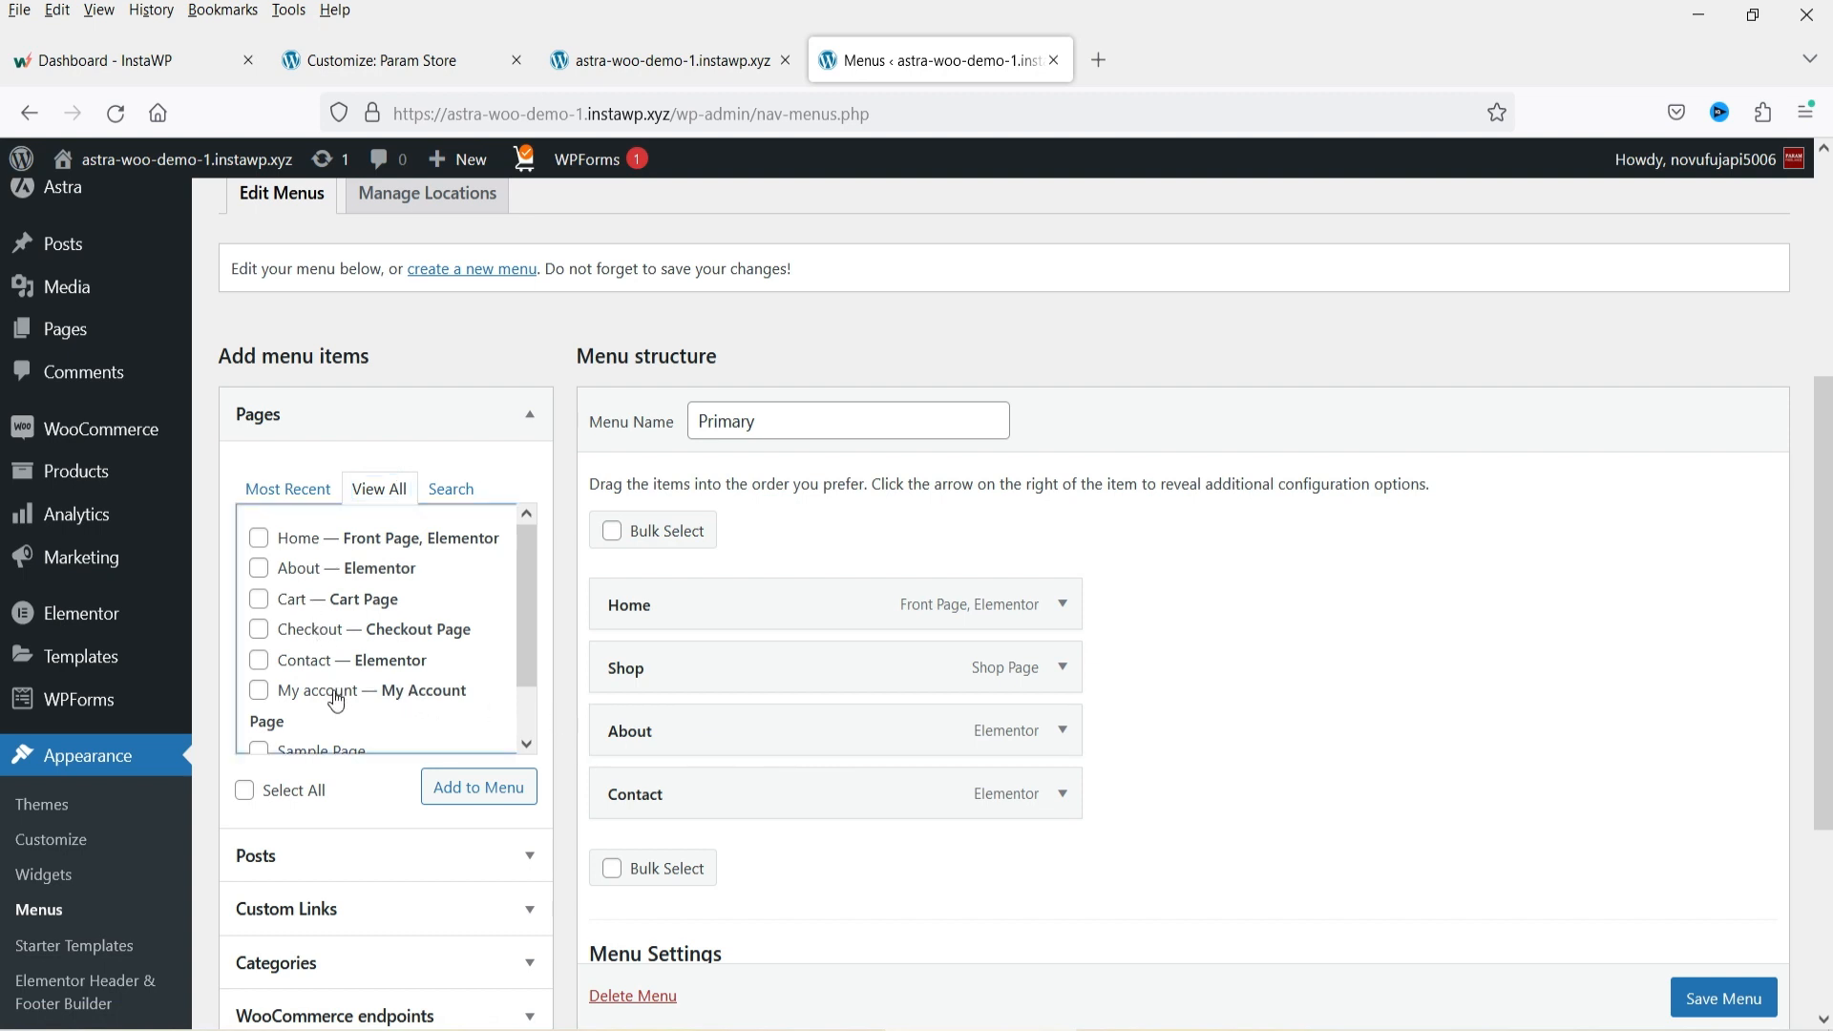
{"action": "left_click", "coordinate": [467, 780]}
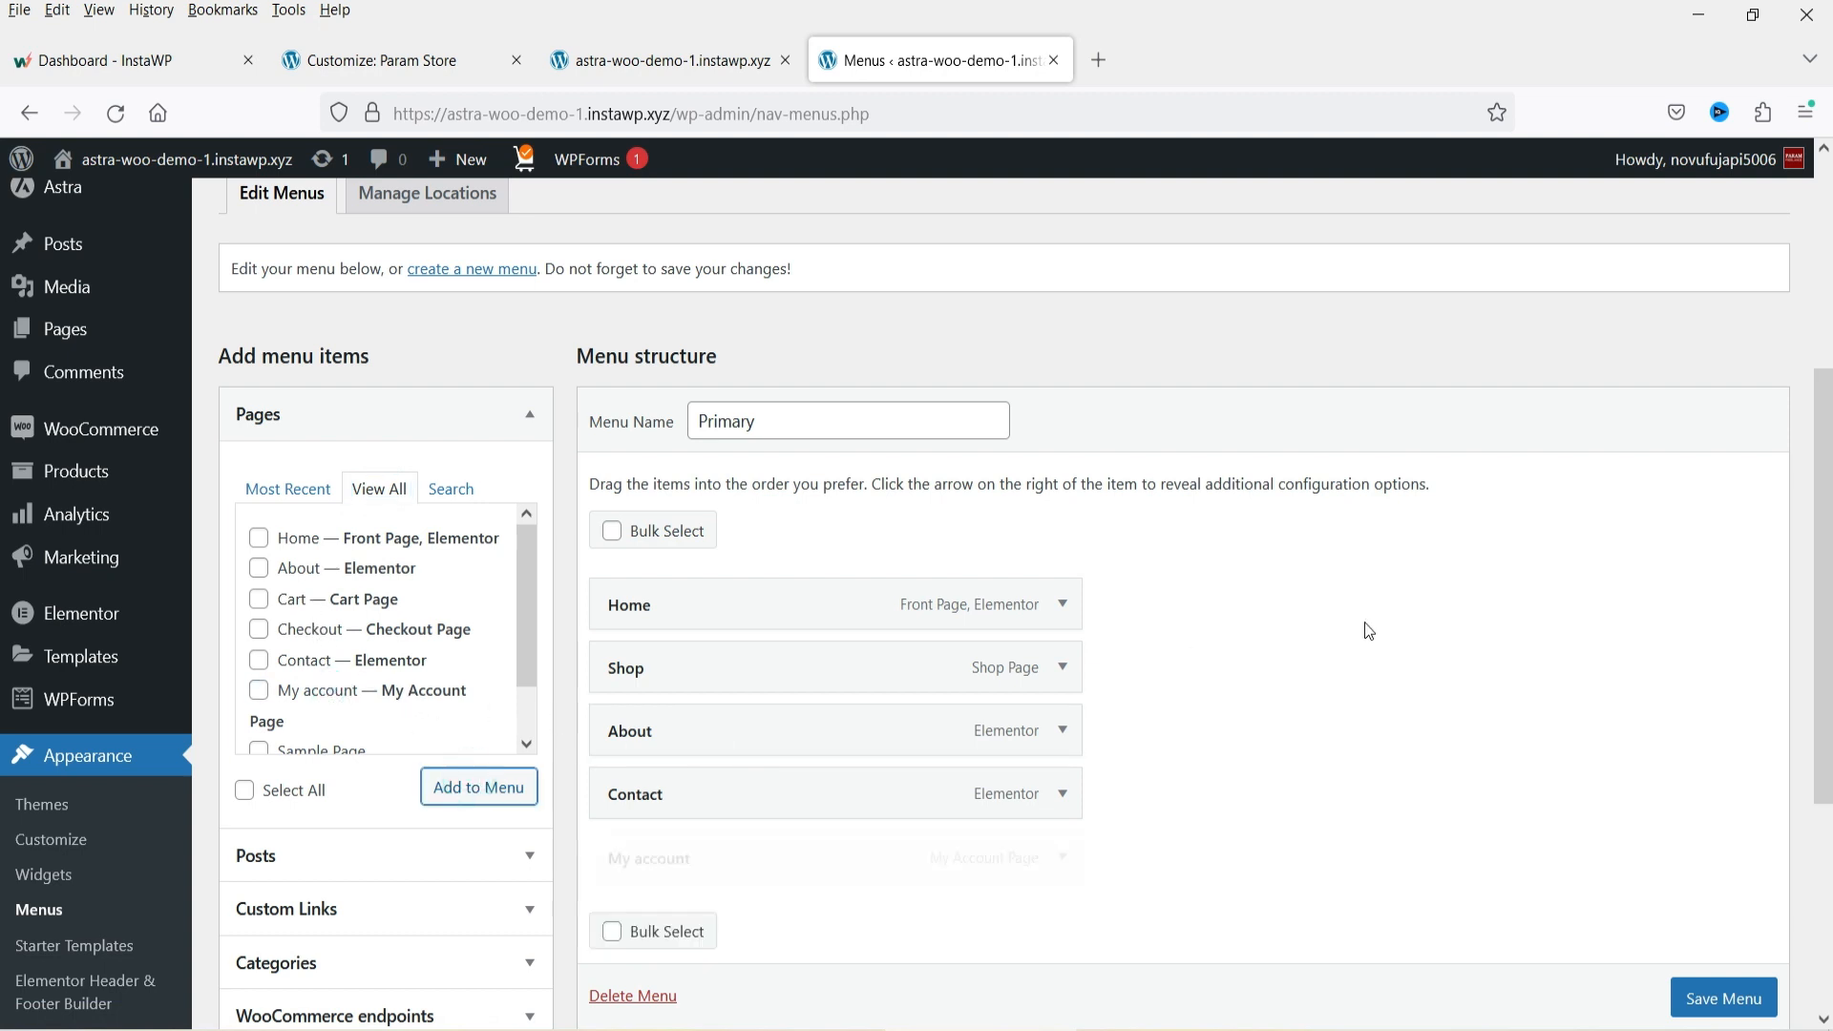
{"action": "scroll", "coordinate": [1680, 983], "scroll_direction": "down", "scroll_amount": 1}
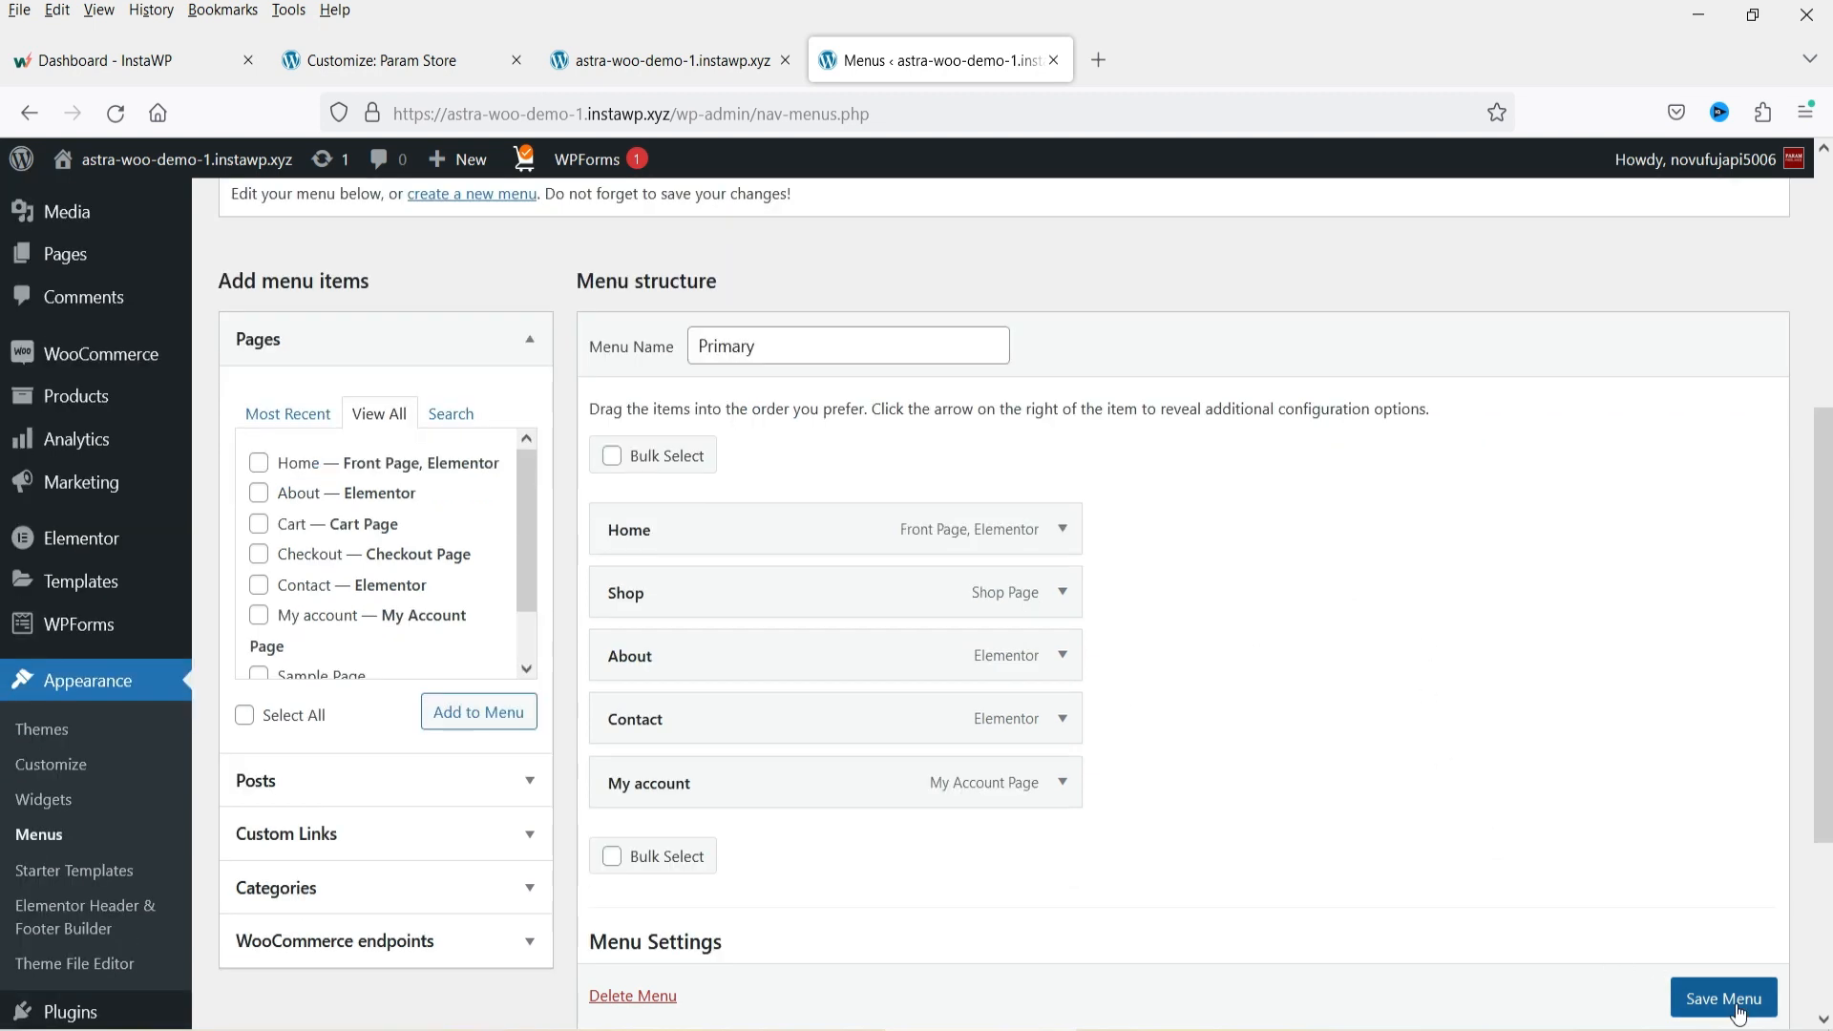
{"action": "left_click", "coordinate": [1714, 998]}
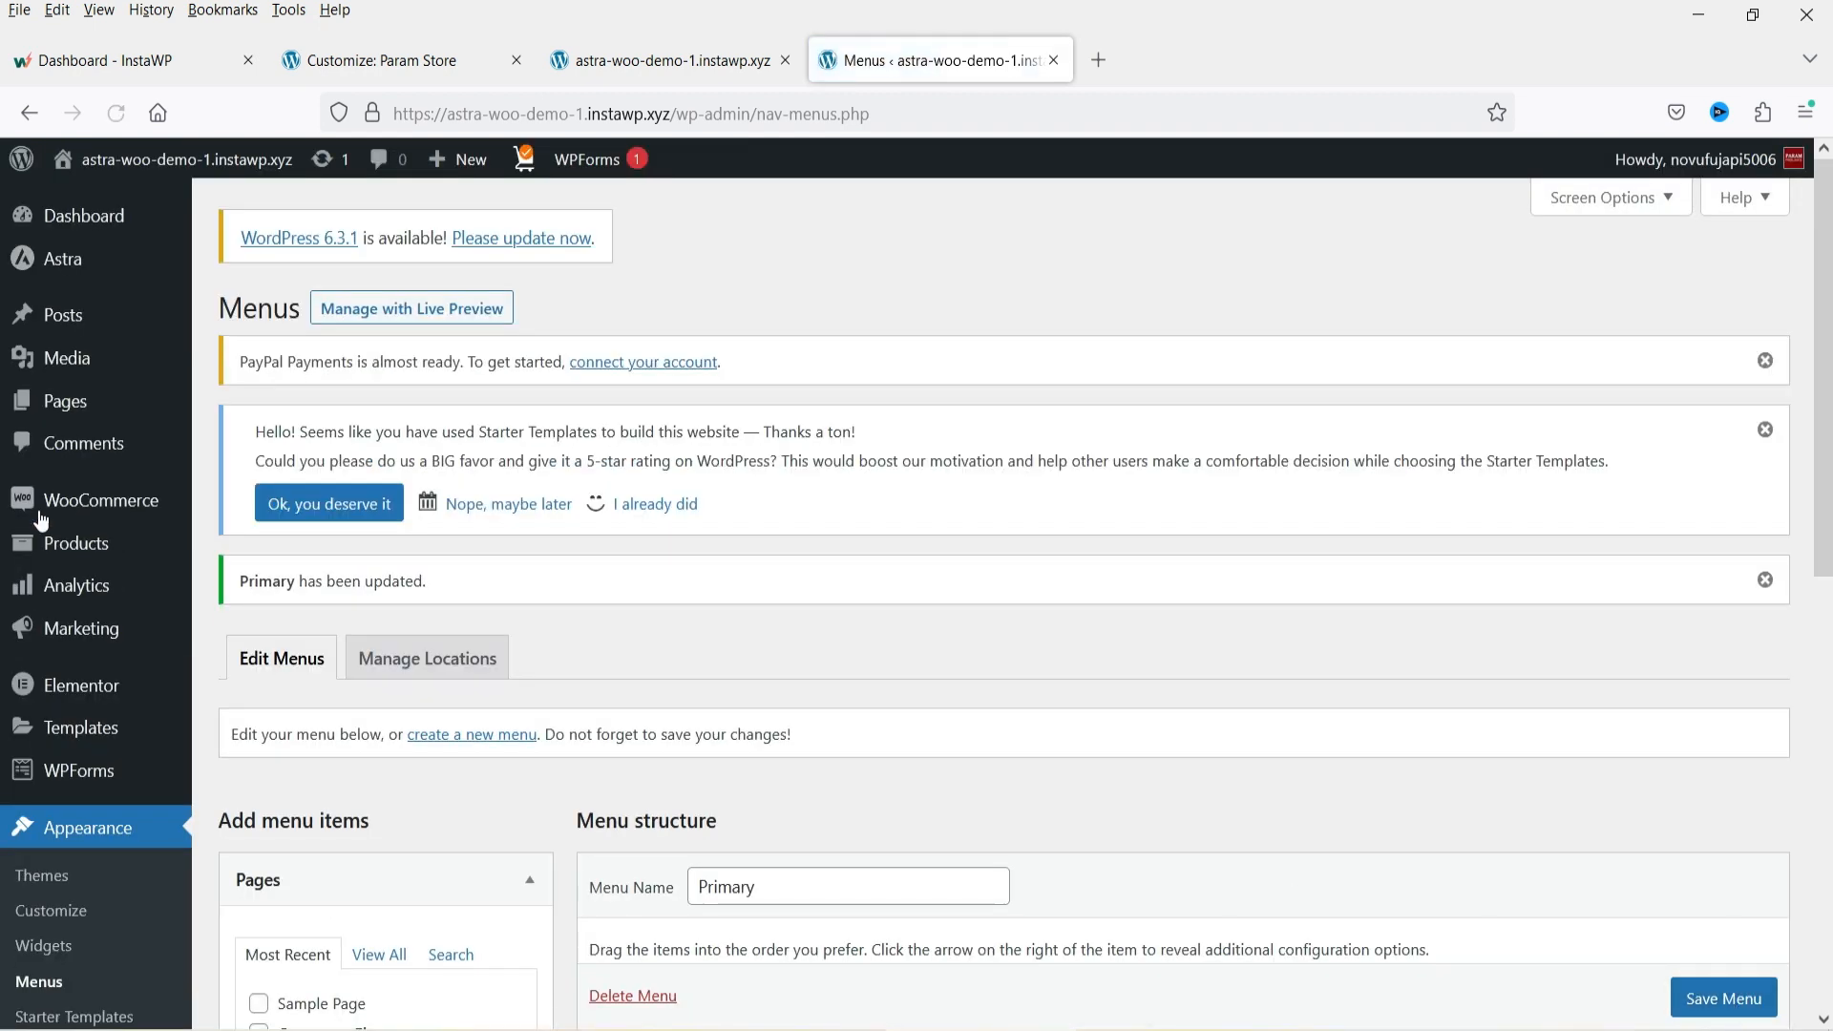
Open the live site in a new tab to check the header menu.
{"action": "right_click", "coordinate": [87, 205]}
{"action": "left_click", "coordinate": [168, 233]}
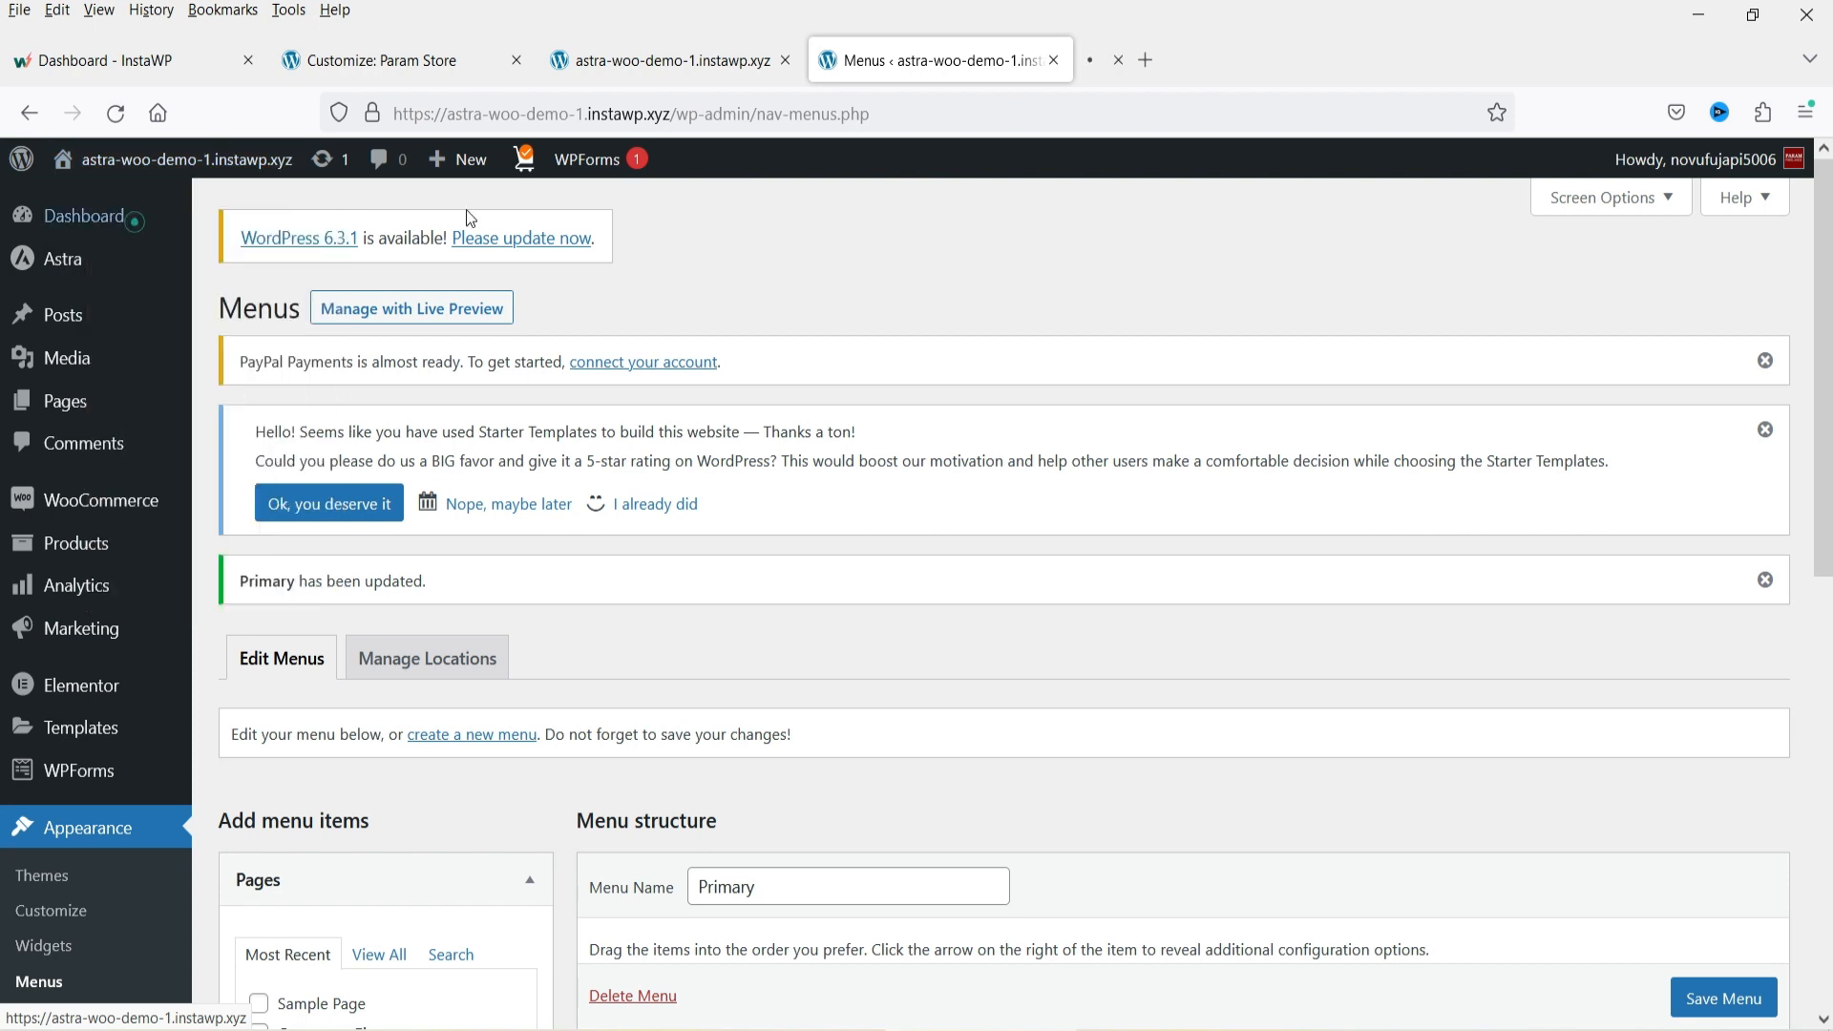
{"action": "left_click", "coordinate": [1210, 56]}
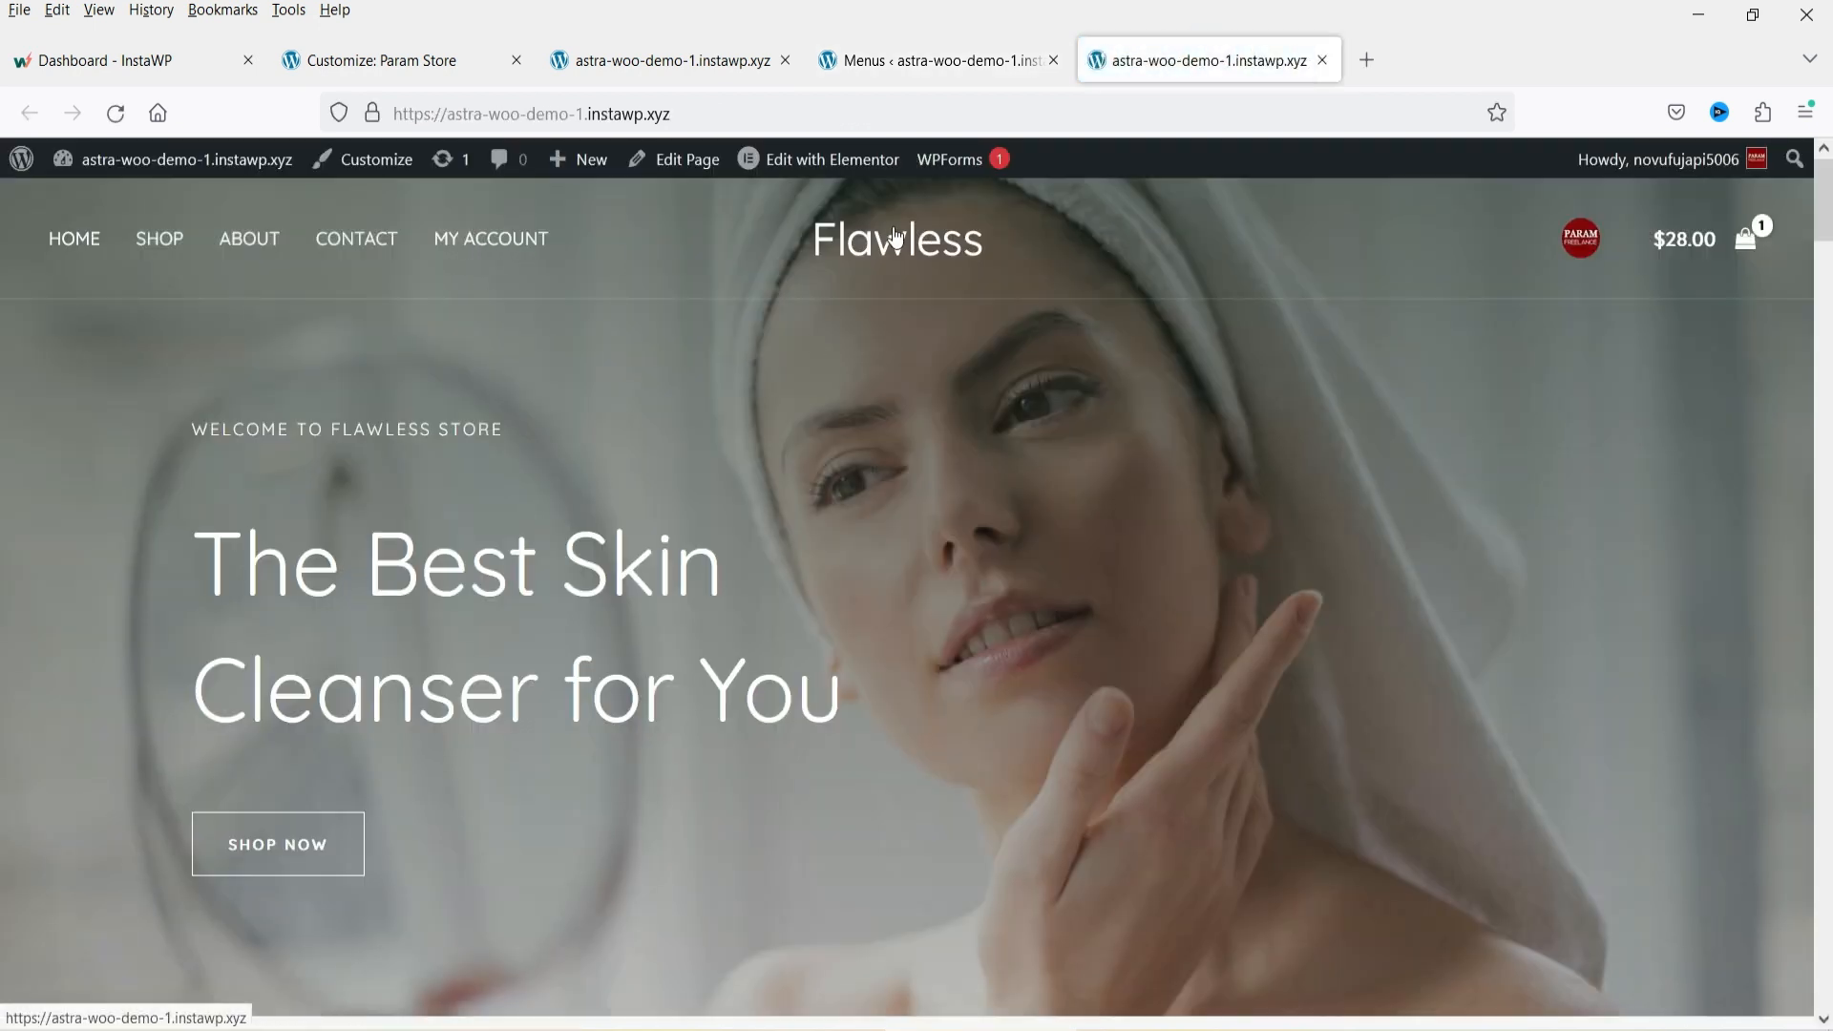
Return to the Customizer's Header Builder and publish the changes.
{"action": "left_click", "coordinate": [372, 48]}
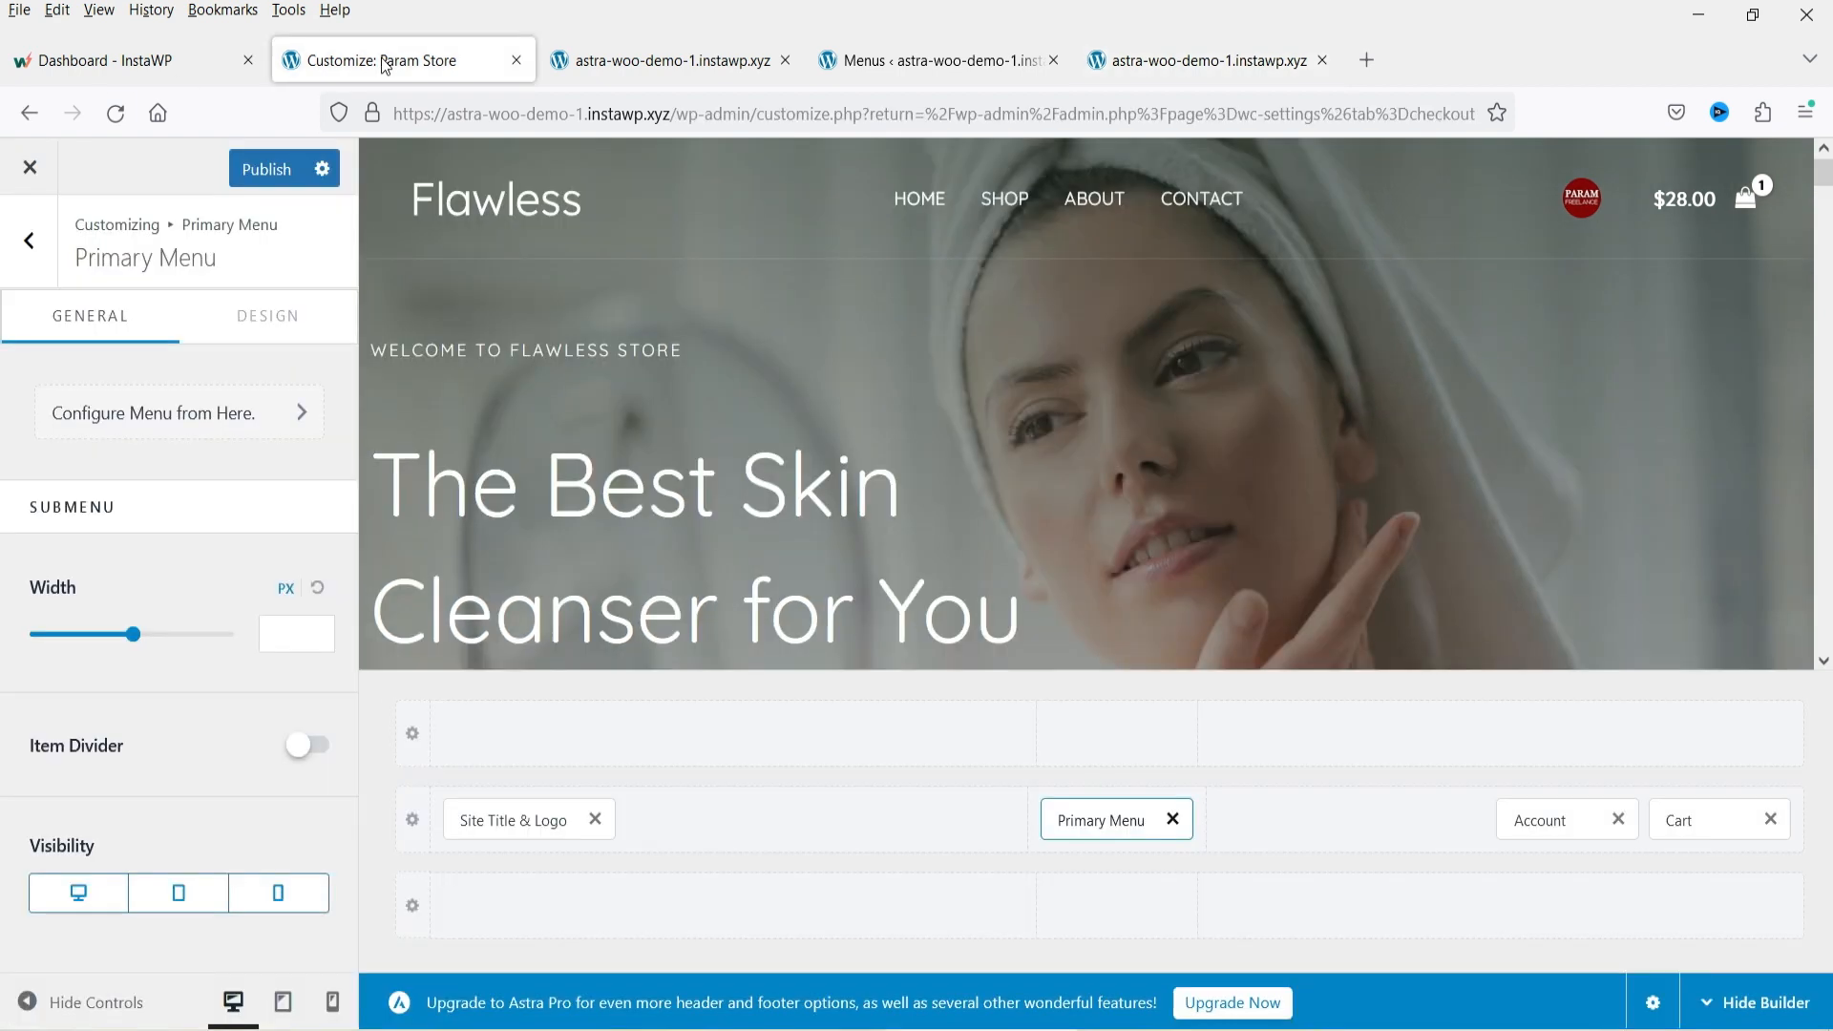
{"action": "left_click", "coordinate": [1158, 56]}
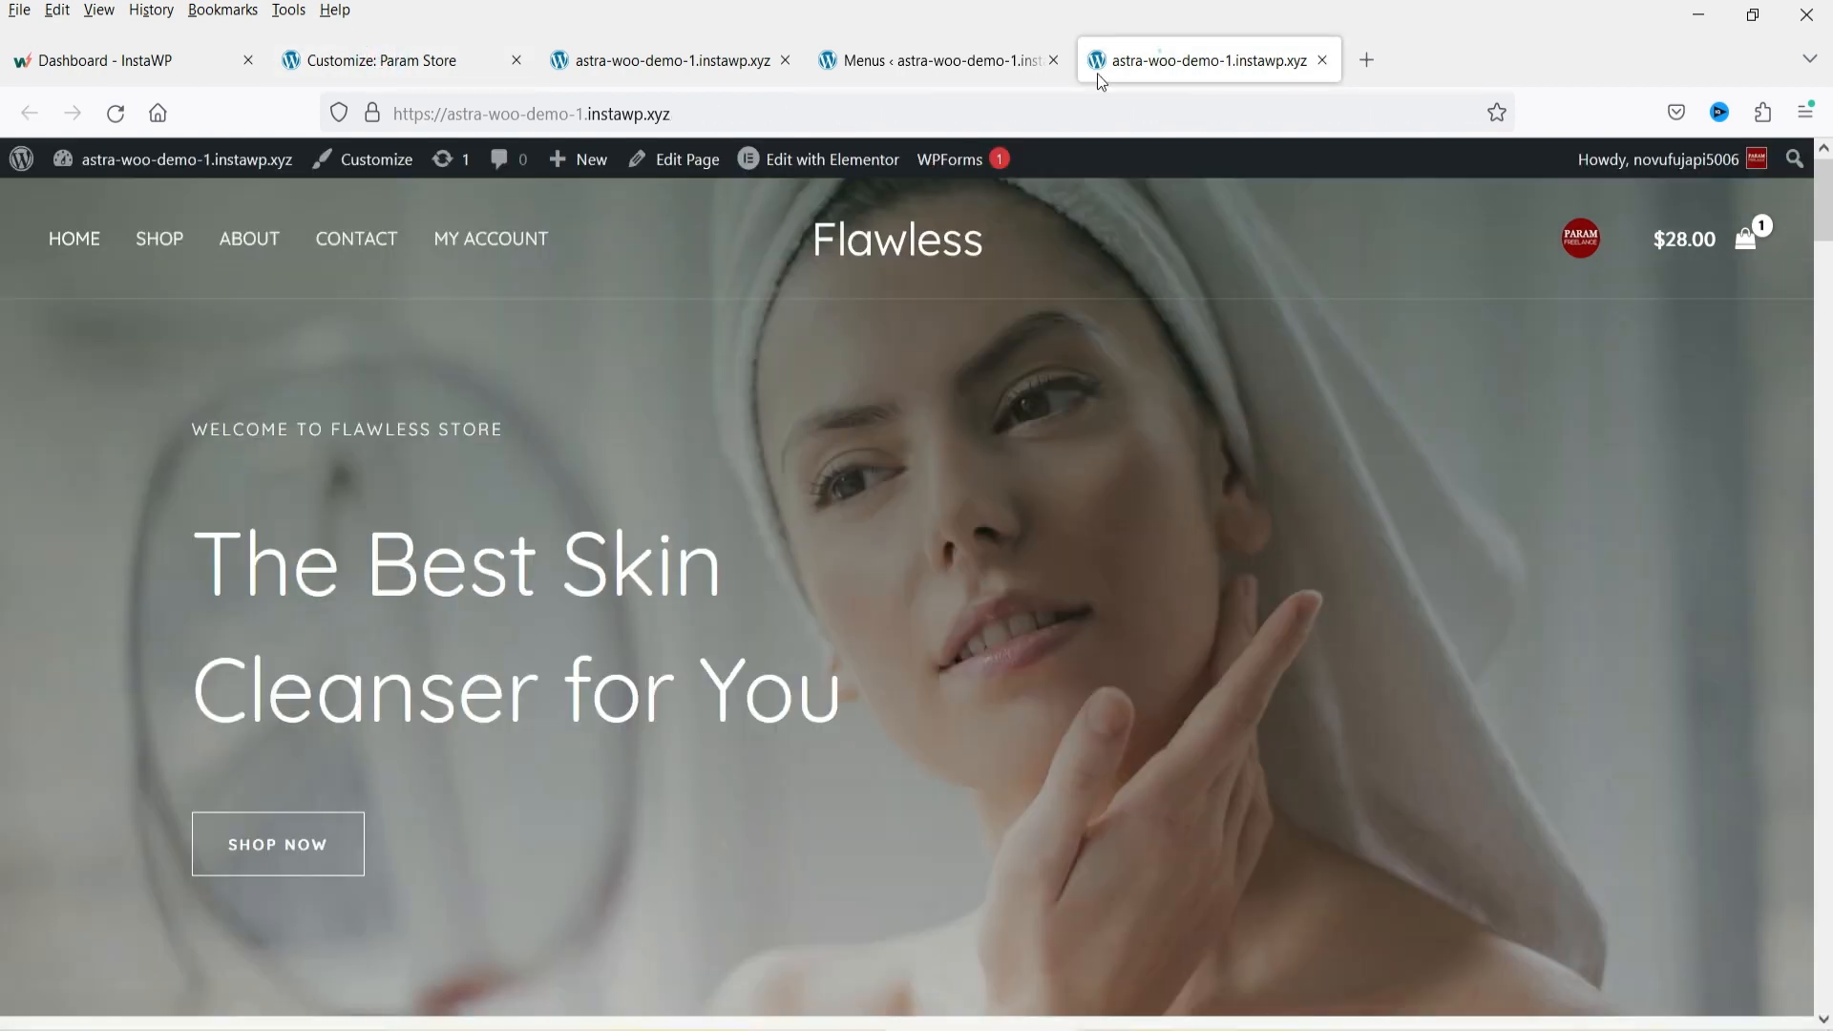
{"action": "left_click", "coordinate": [389, 60]}
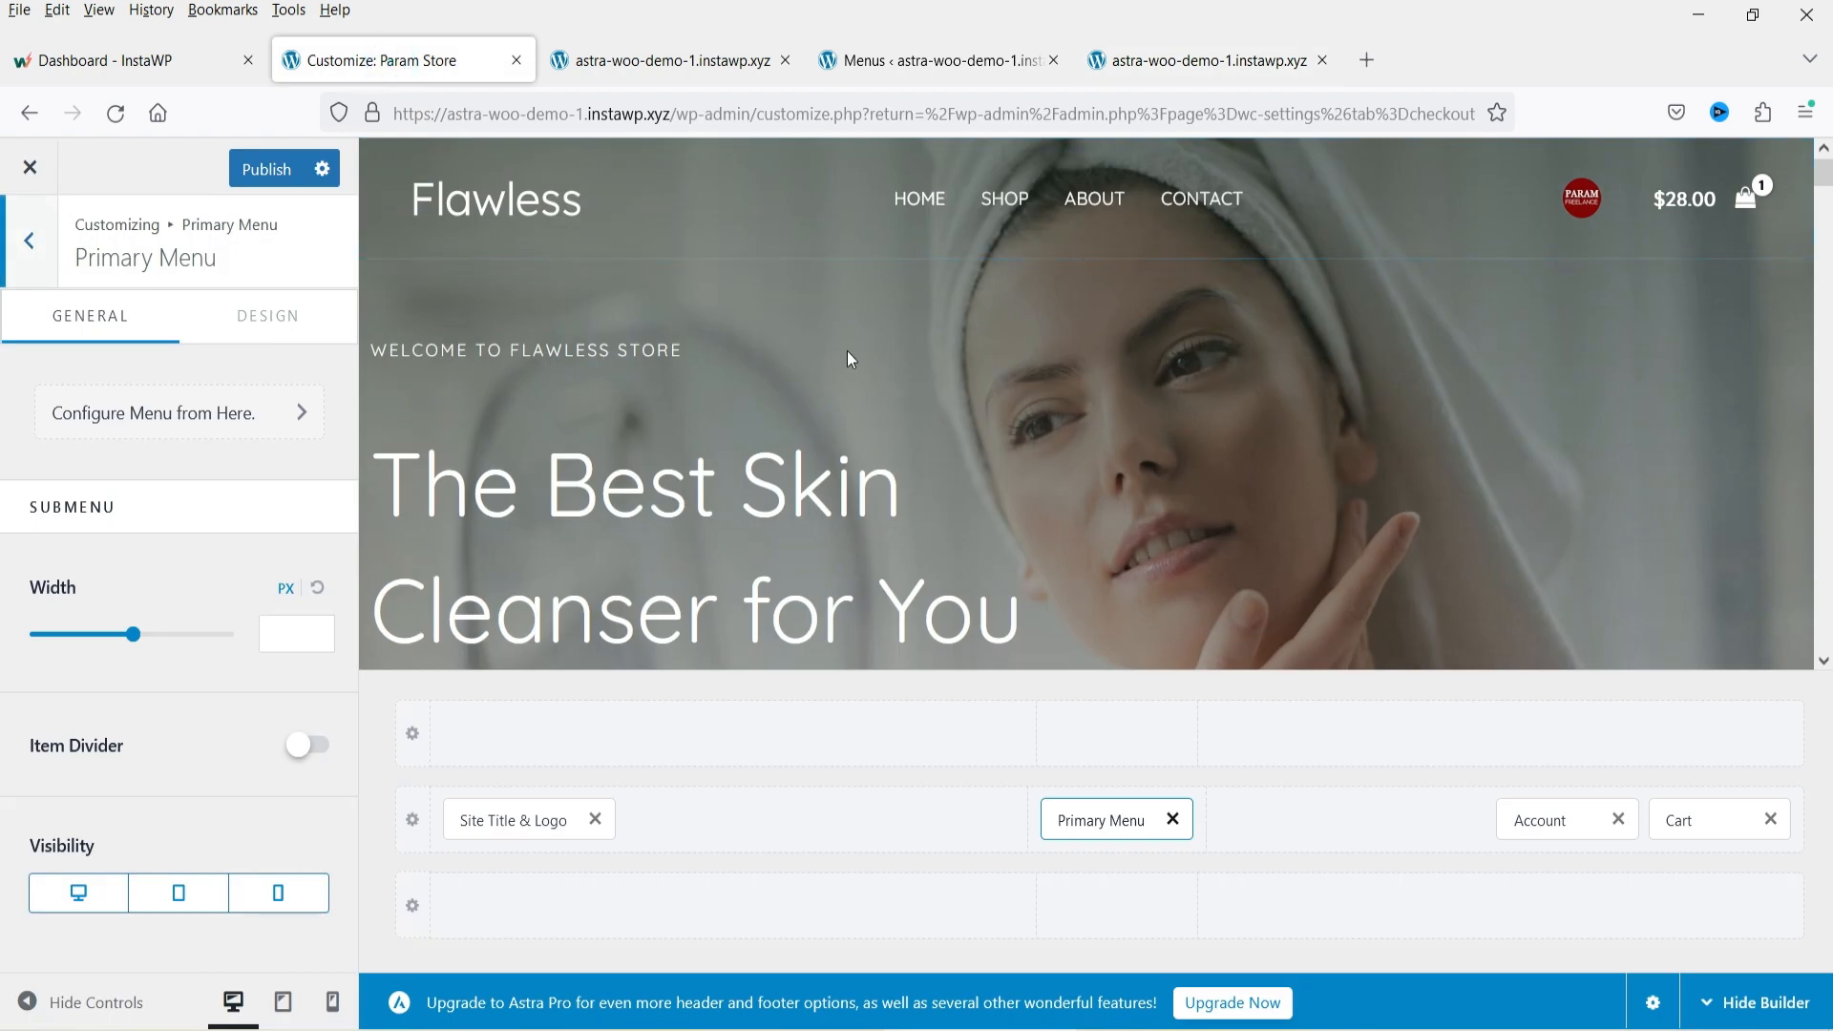
{"action": "left_click", "coordinate": [35, 246]}
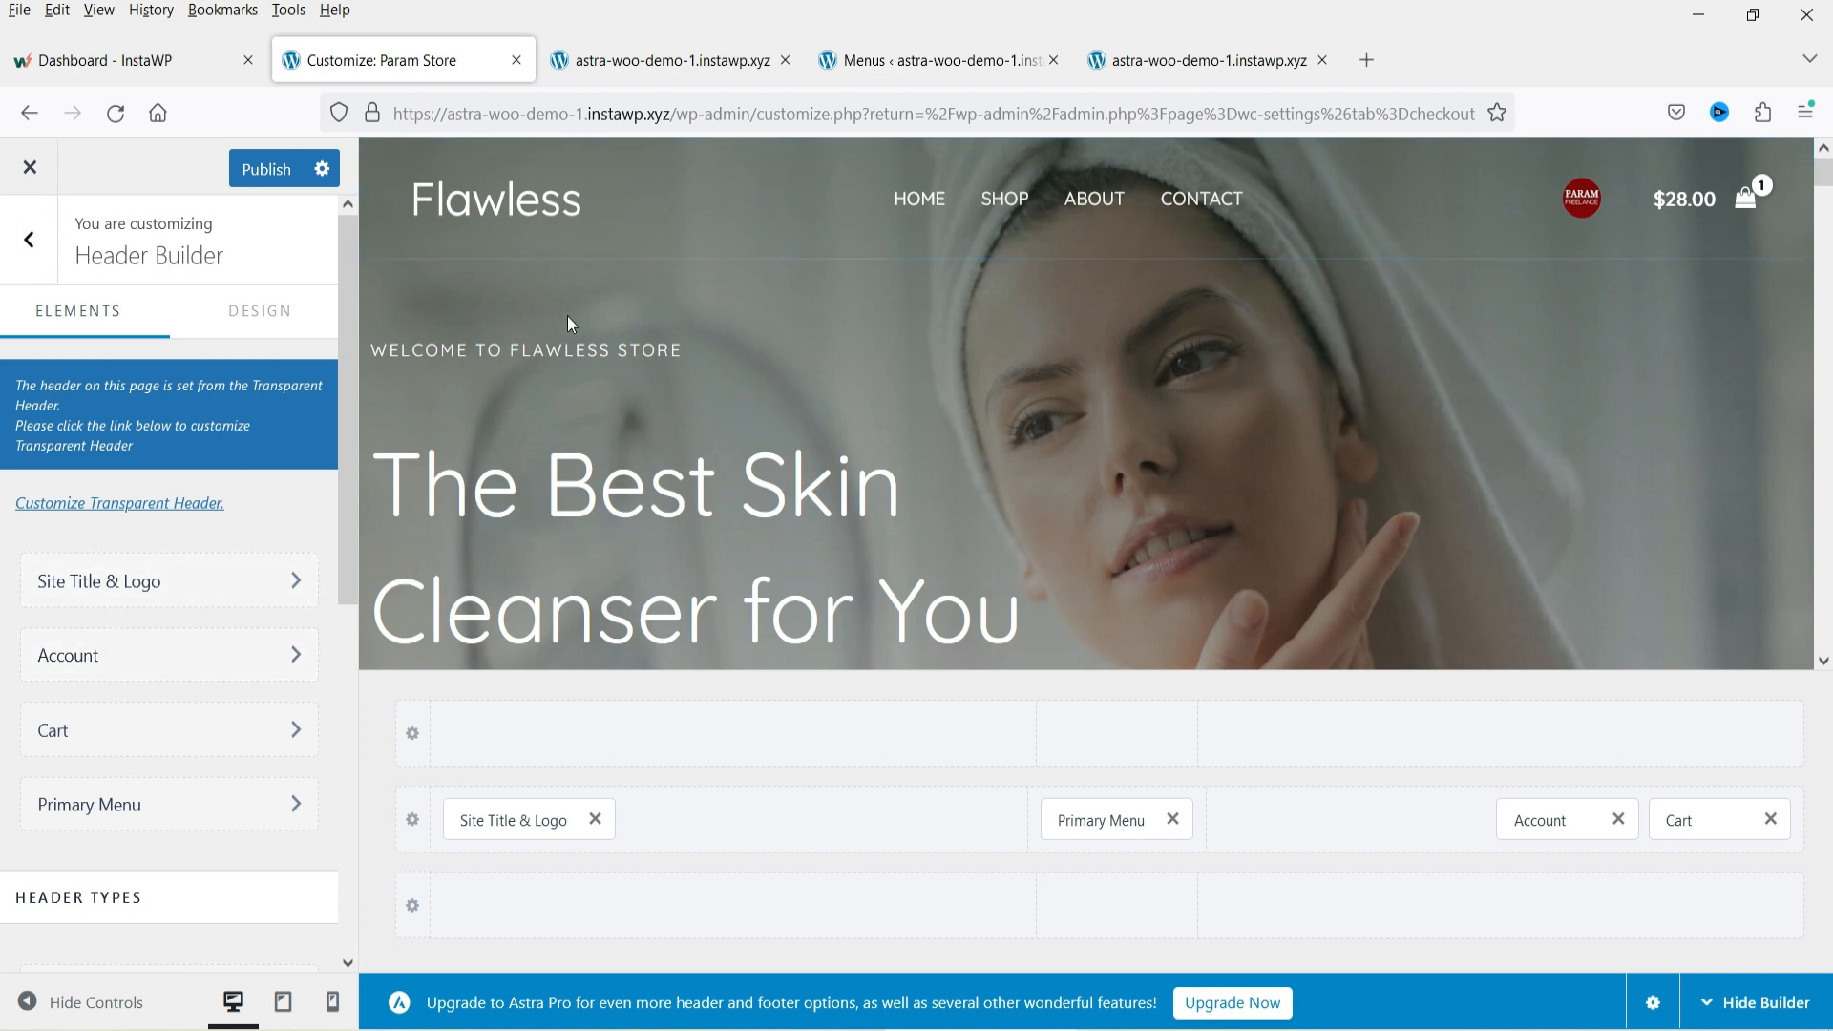
{"action": "left_click", "coordinate": [270, 171]}
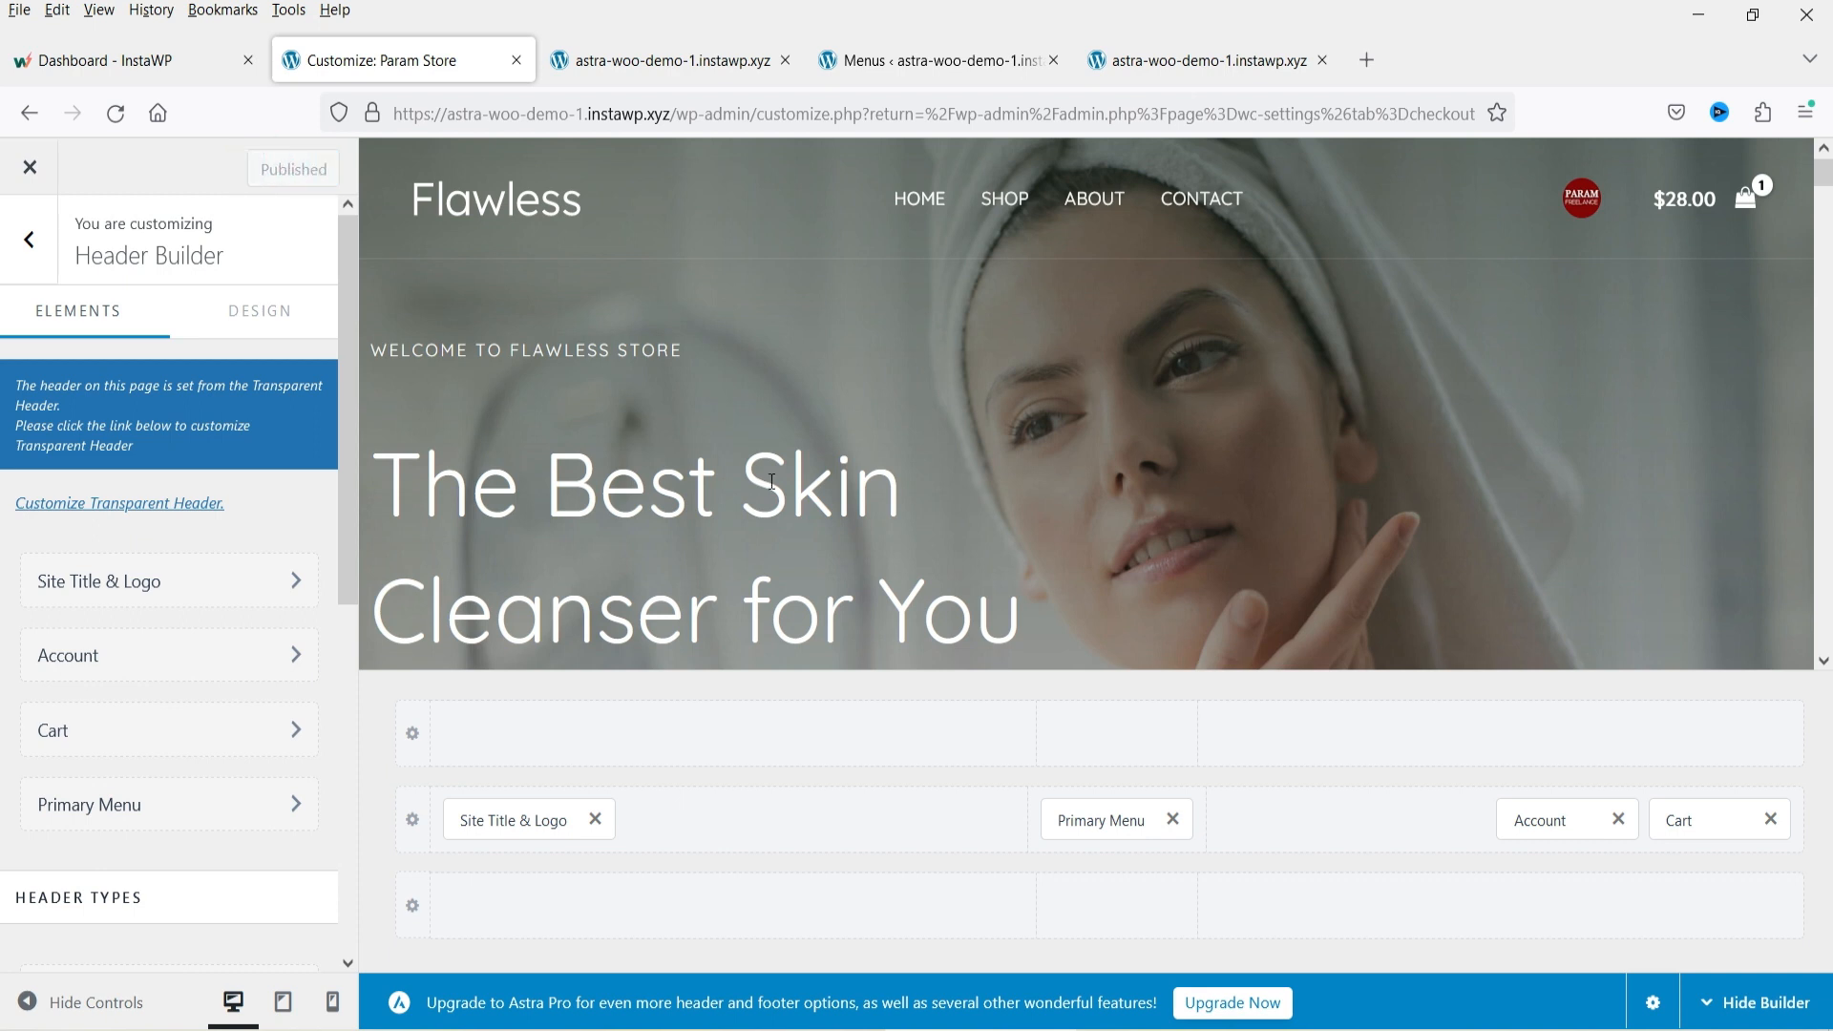
Reload the live site and scroll down to its footer.
{"action": "left_click", "coordinate": [1158, 60]}
{"action": "left_click", "coordinate": [115, 113]}
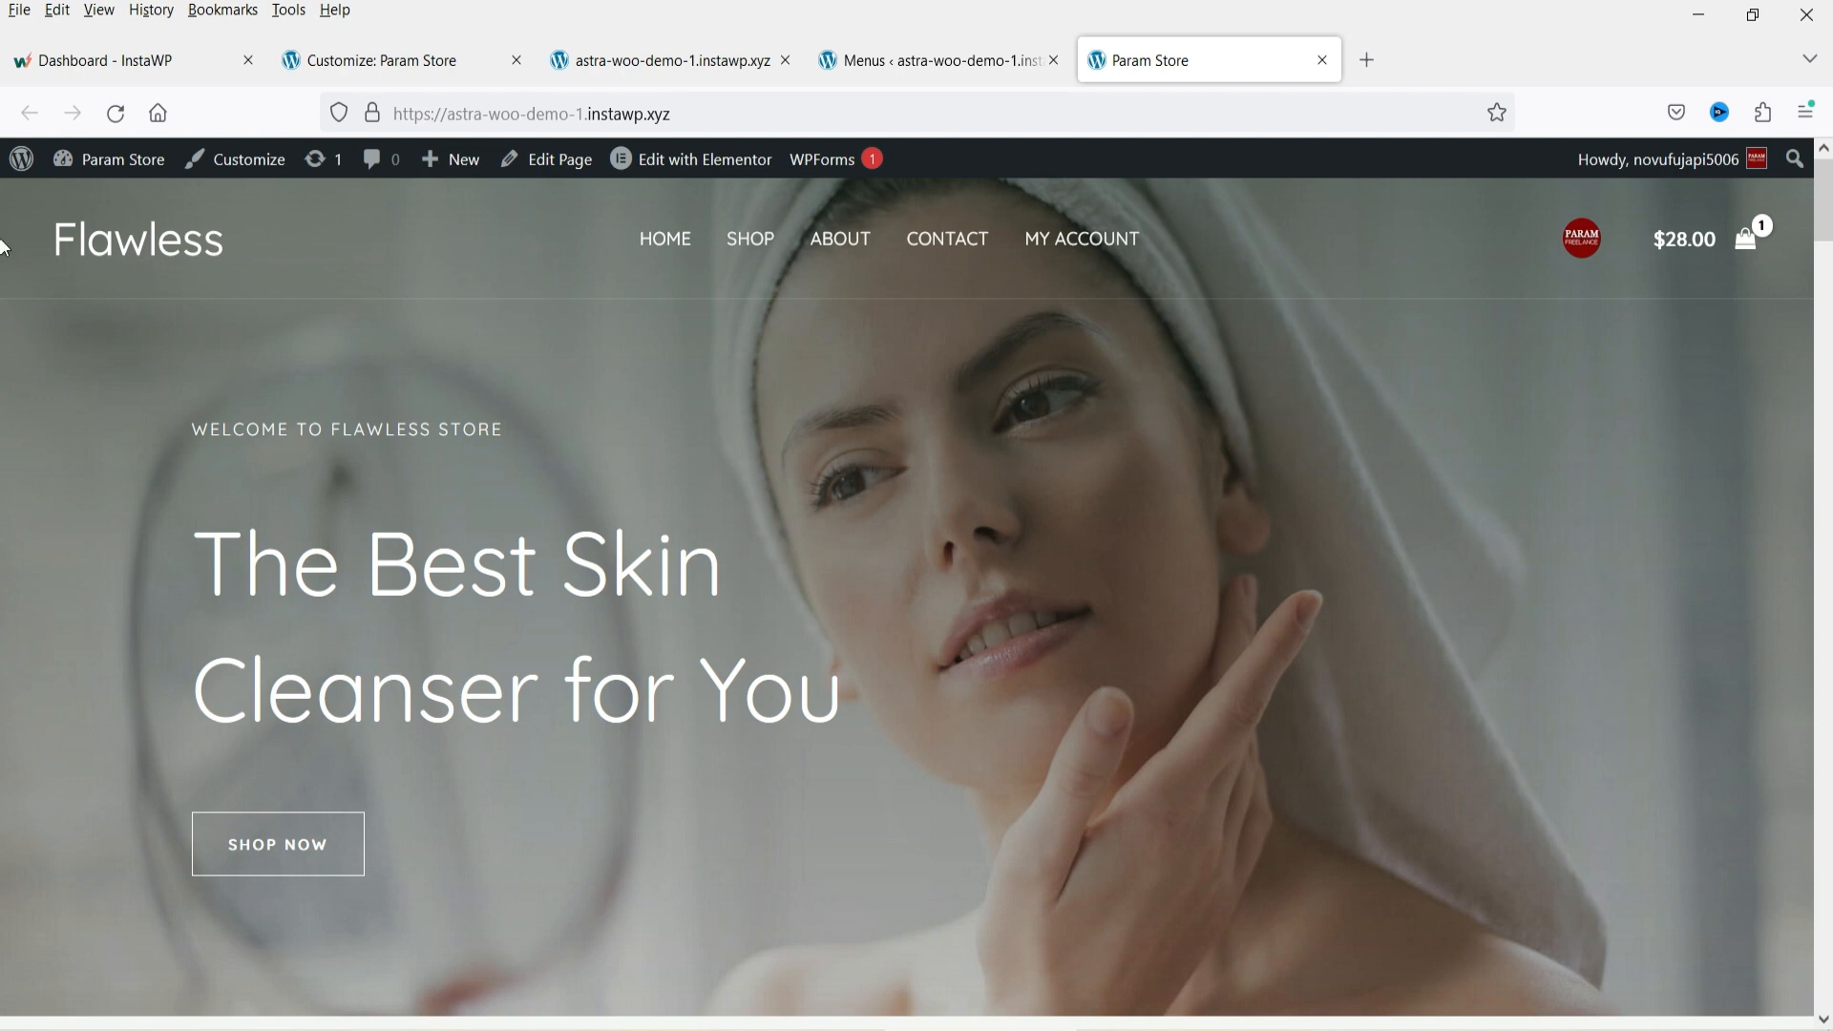
{"action": "key", "text": "End"}
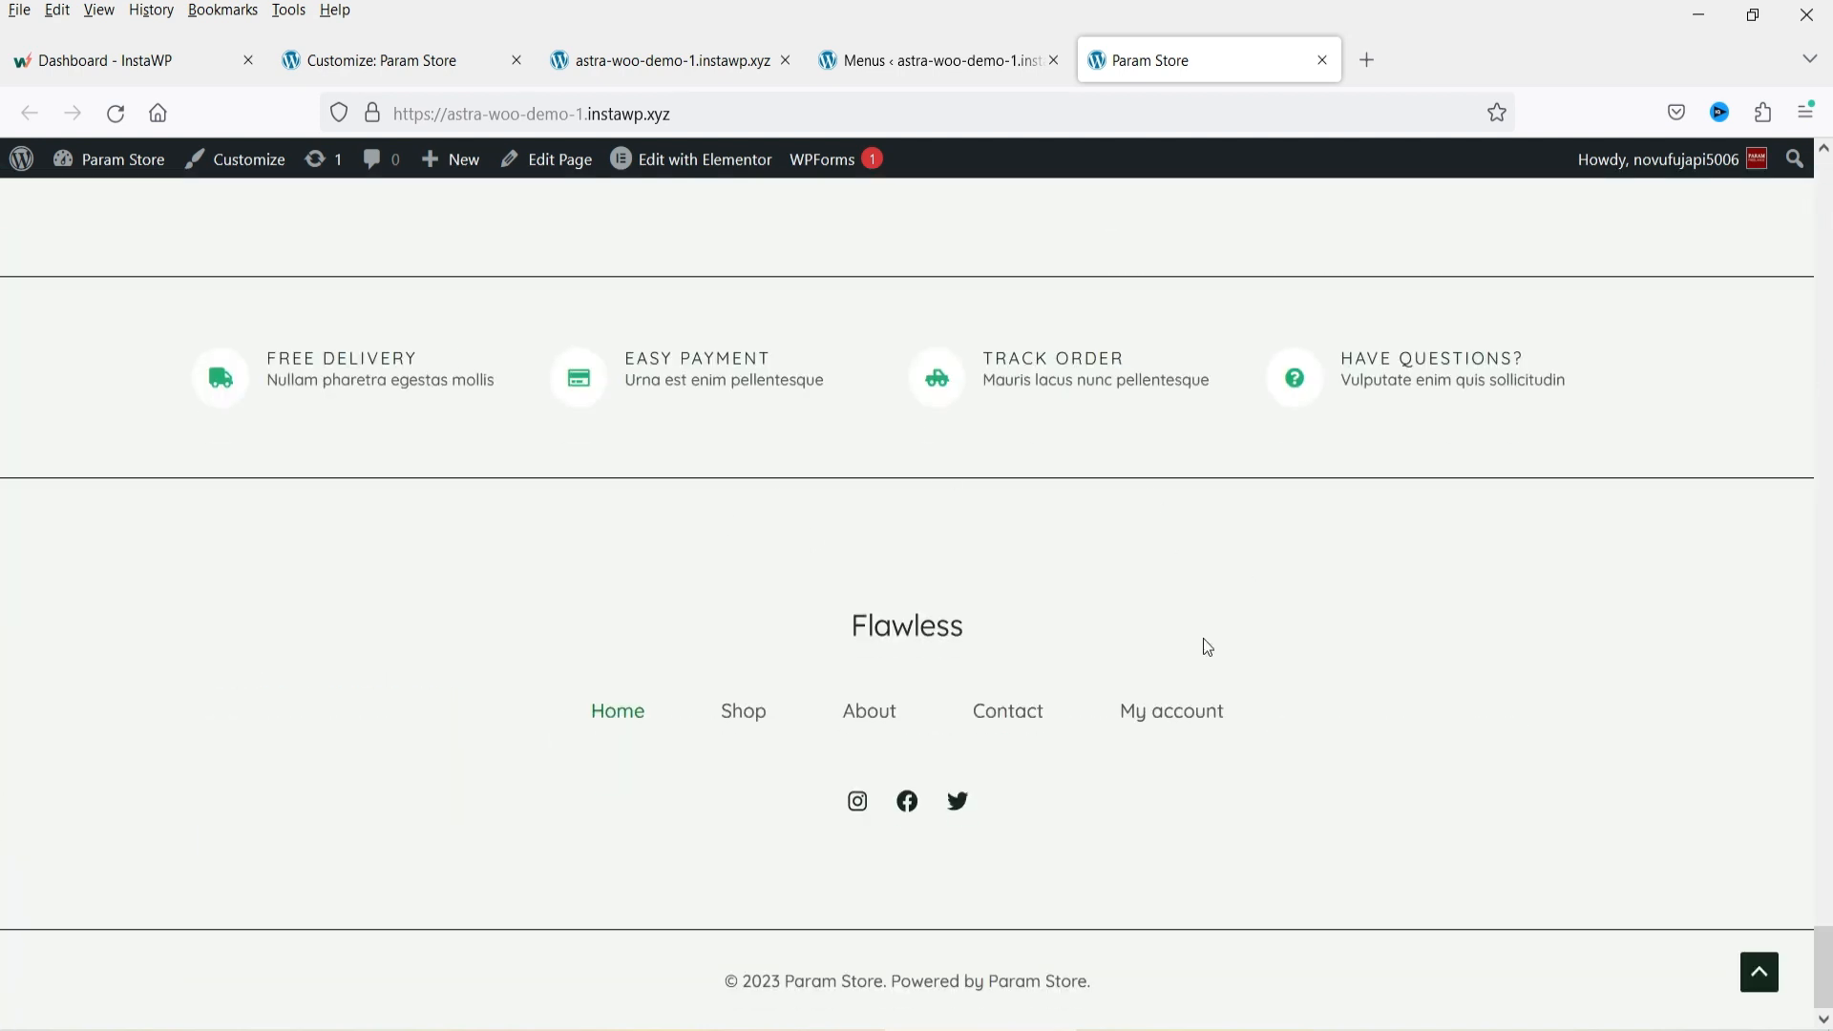
Go back to the main Customizer panel and open the Footer Builder.
{"action": "left_click", "coordinate": [381, 60]}
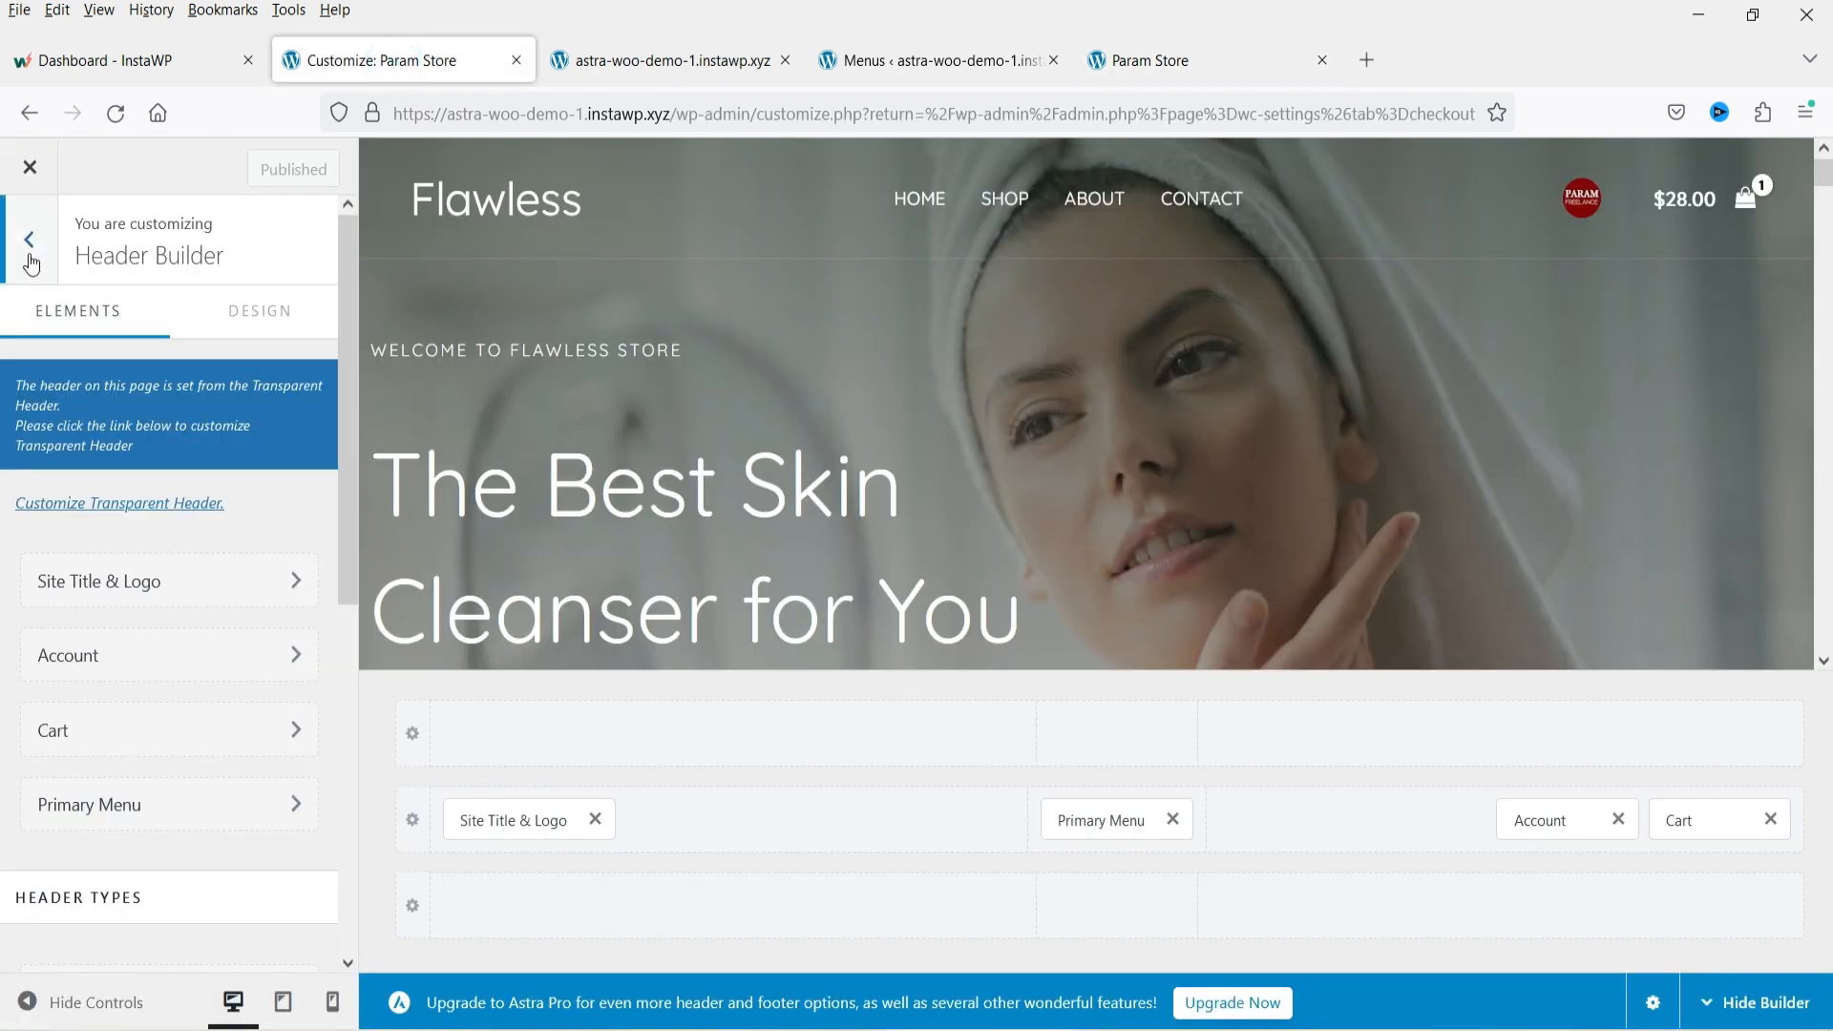
{"action": "left_click", "coordinate": [30, 241]}
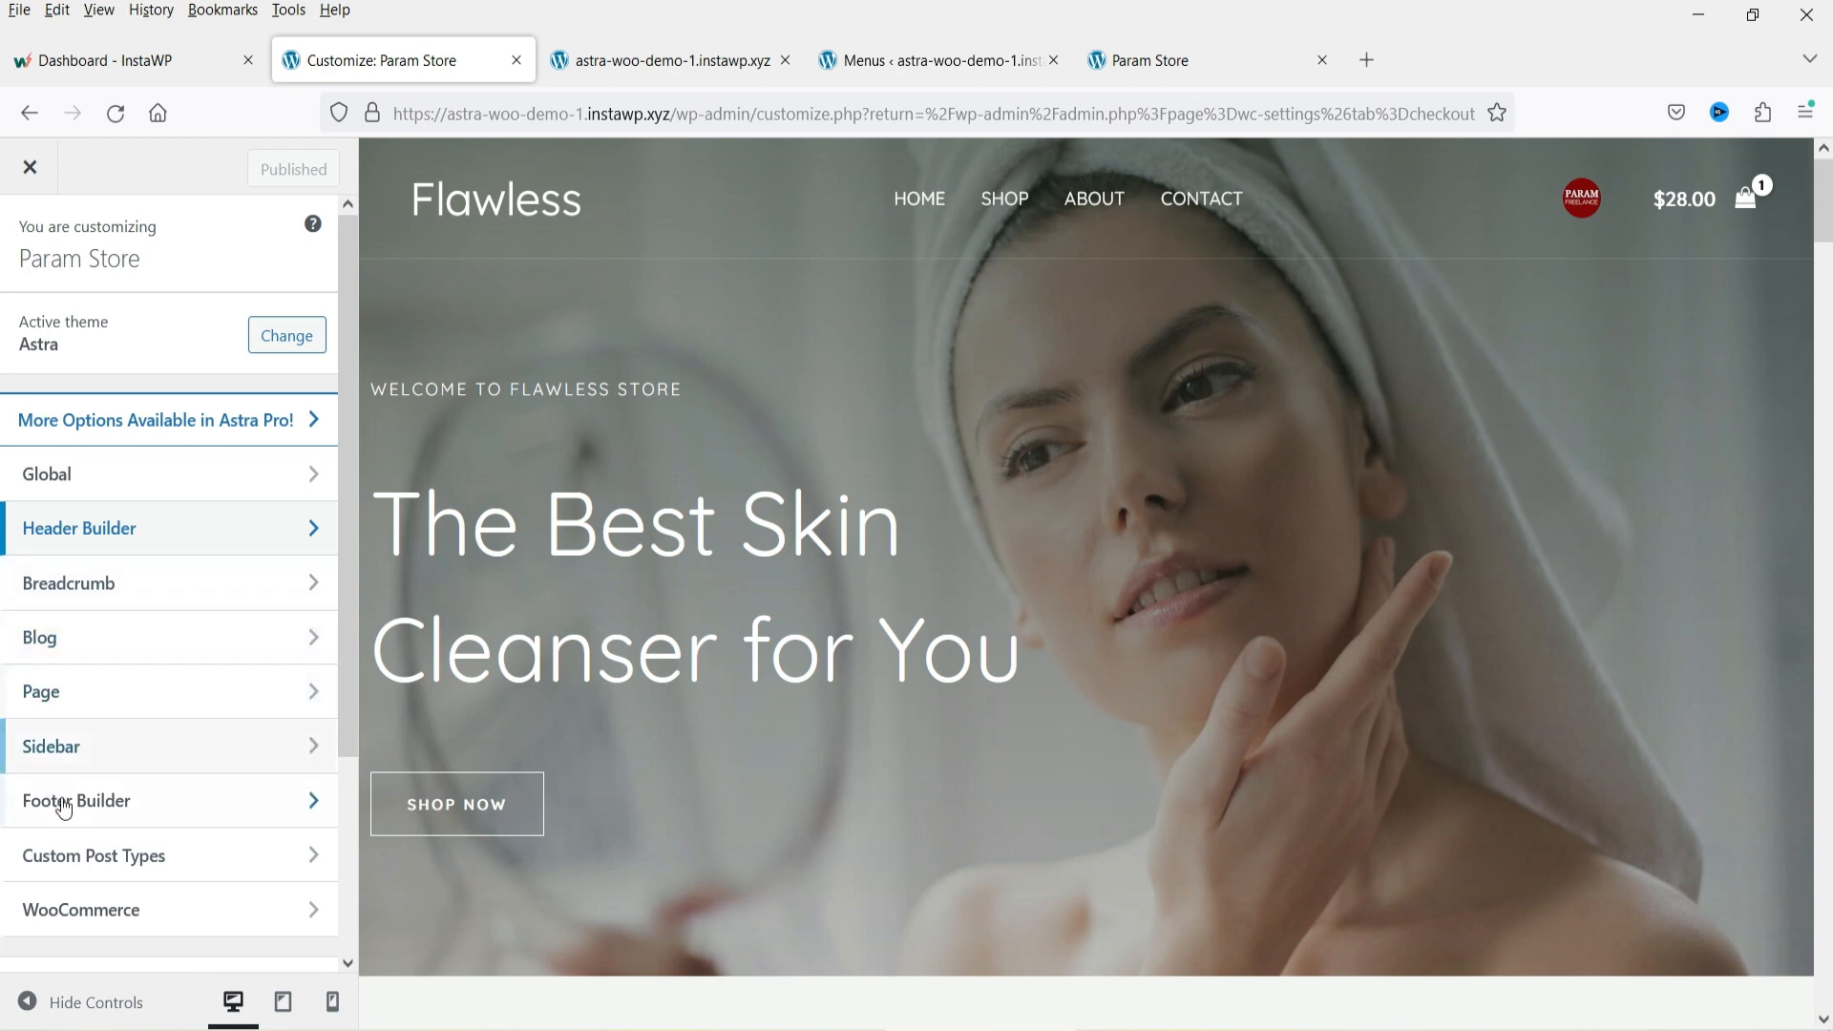
{"action": "left_click", "coordinate": [173, 816]}
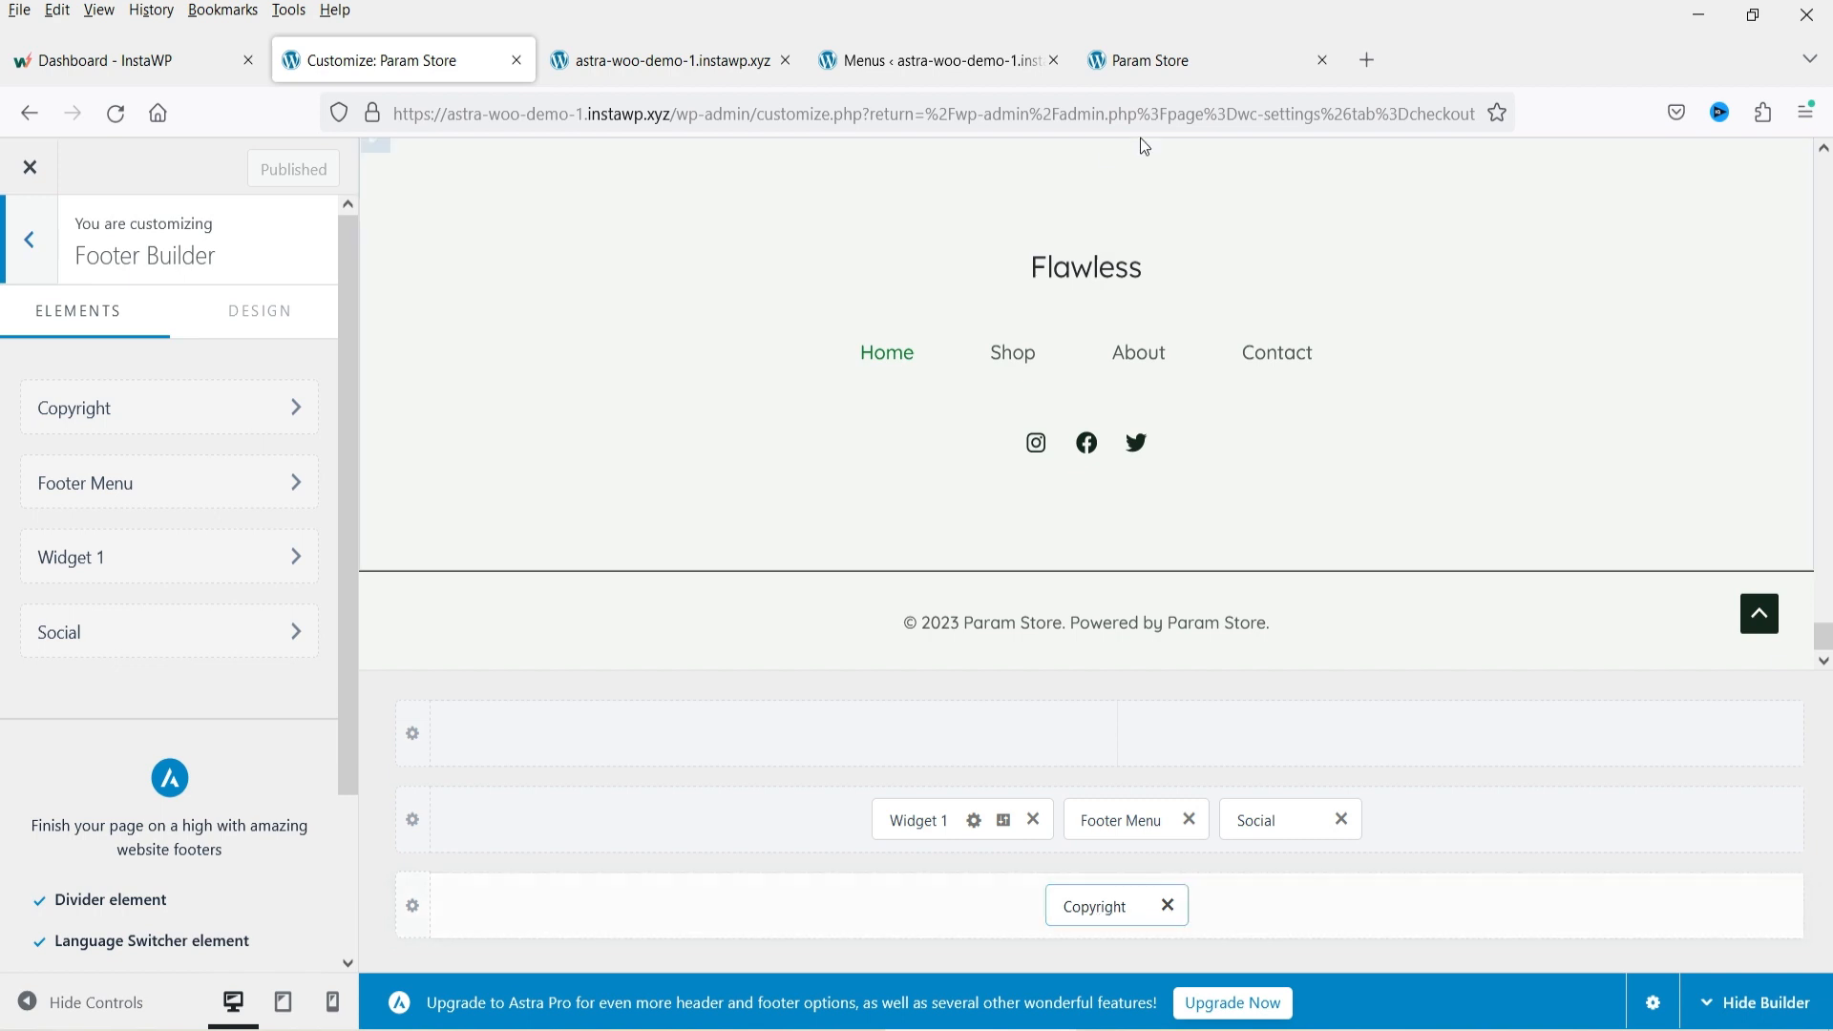
Select the copyright line in the live site's footer to compare it.
{"action": "left_click", "coordinate": [1193, 63]}
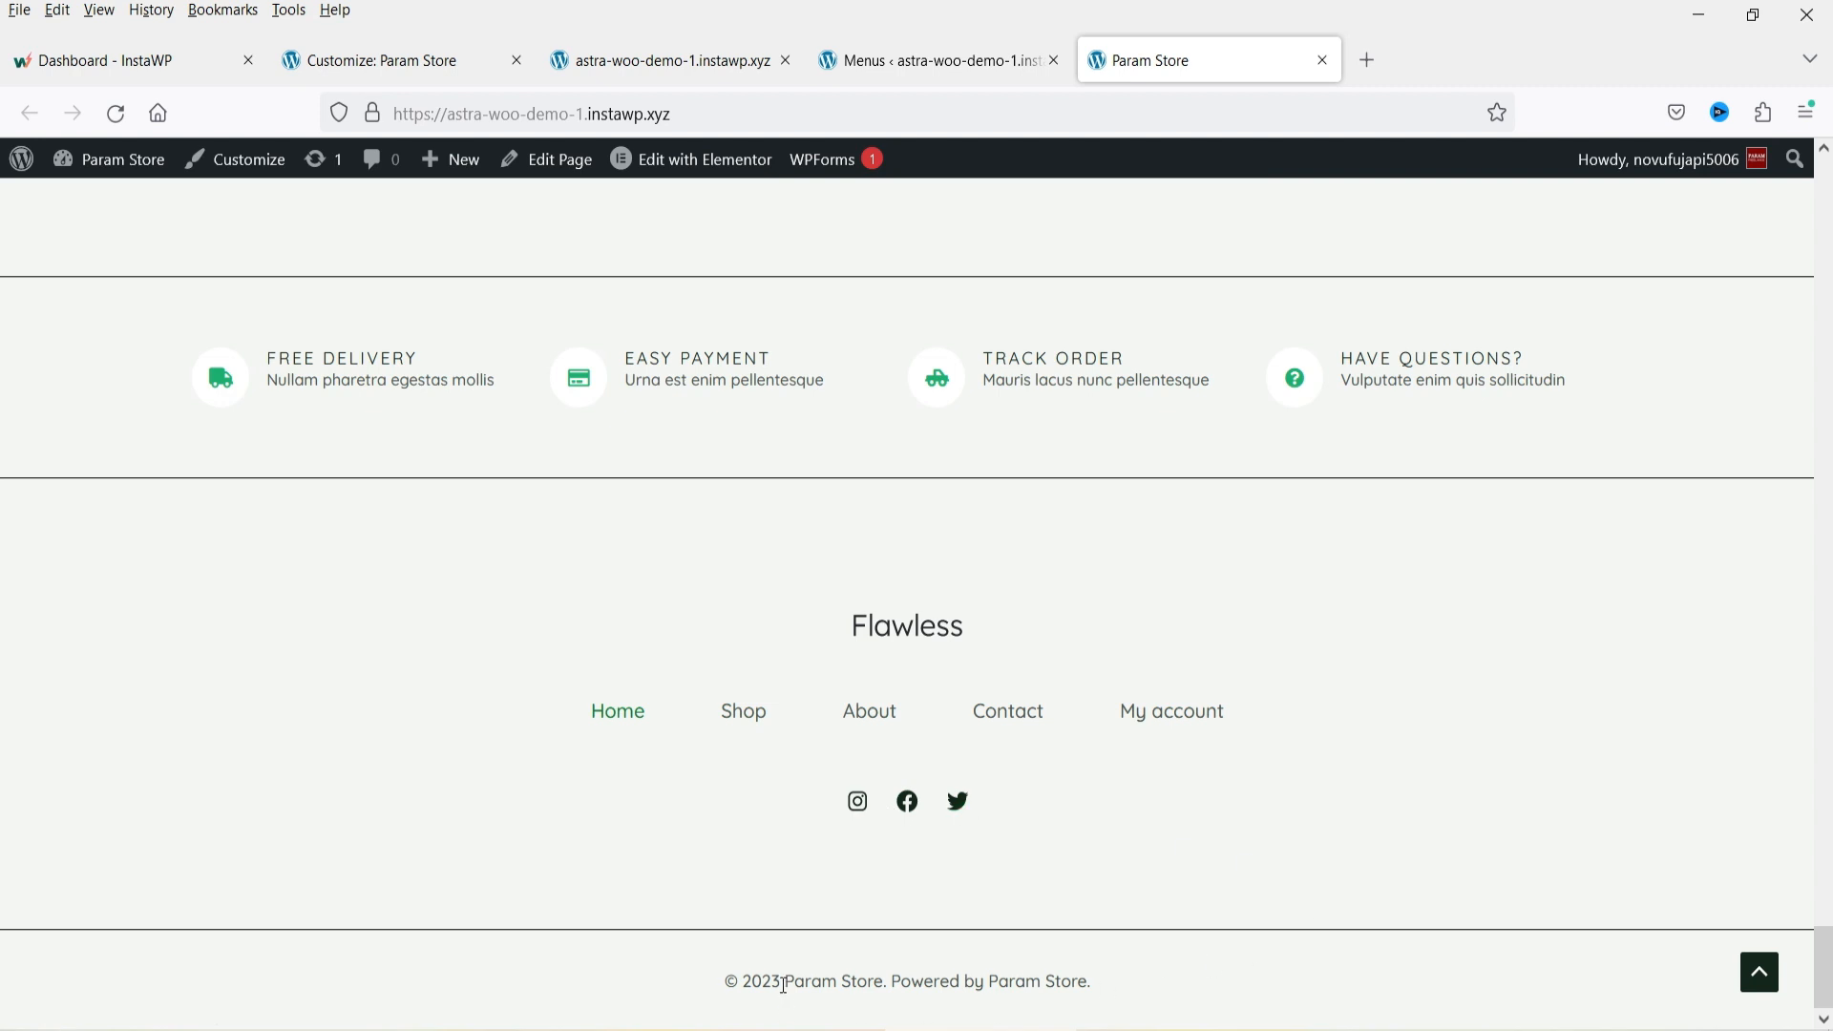
{"action": "left_click_drag", "start_coordinate": [1122, 985], "coordinate": [711, 1003]}
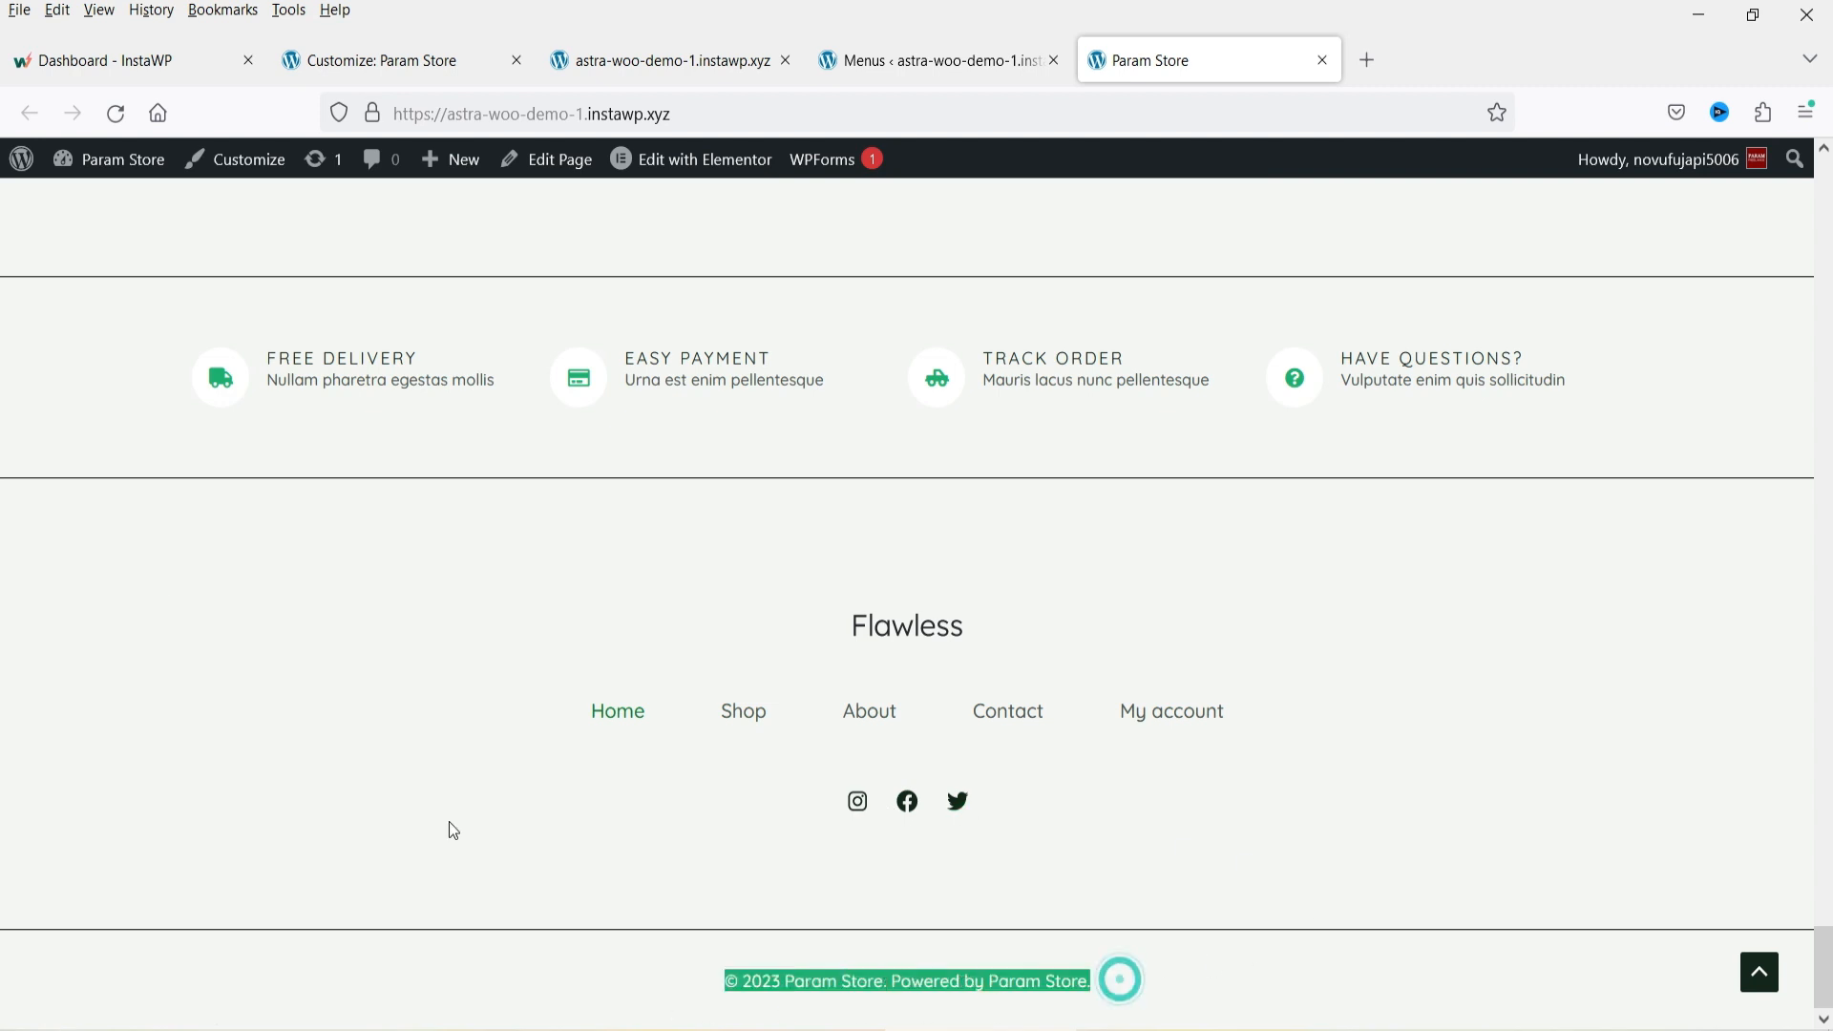
{"action": "left_click", "coordinate": [429, 63]}
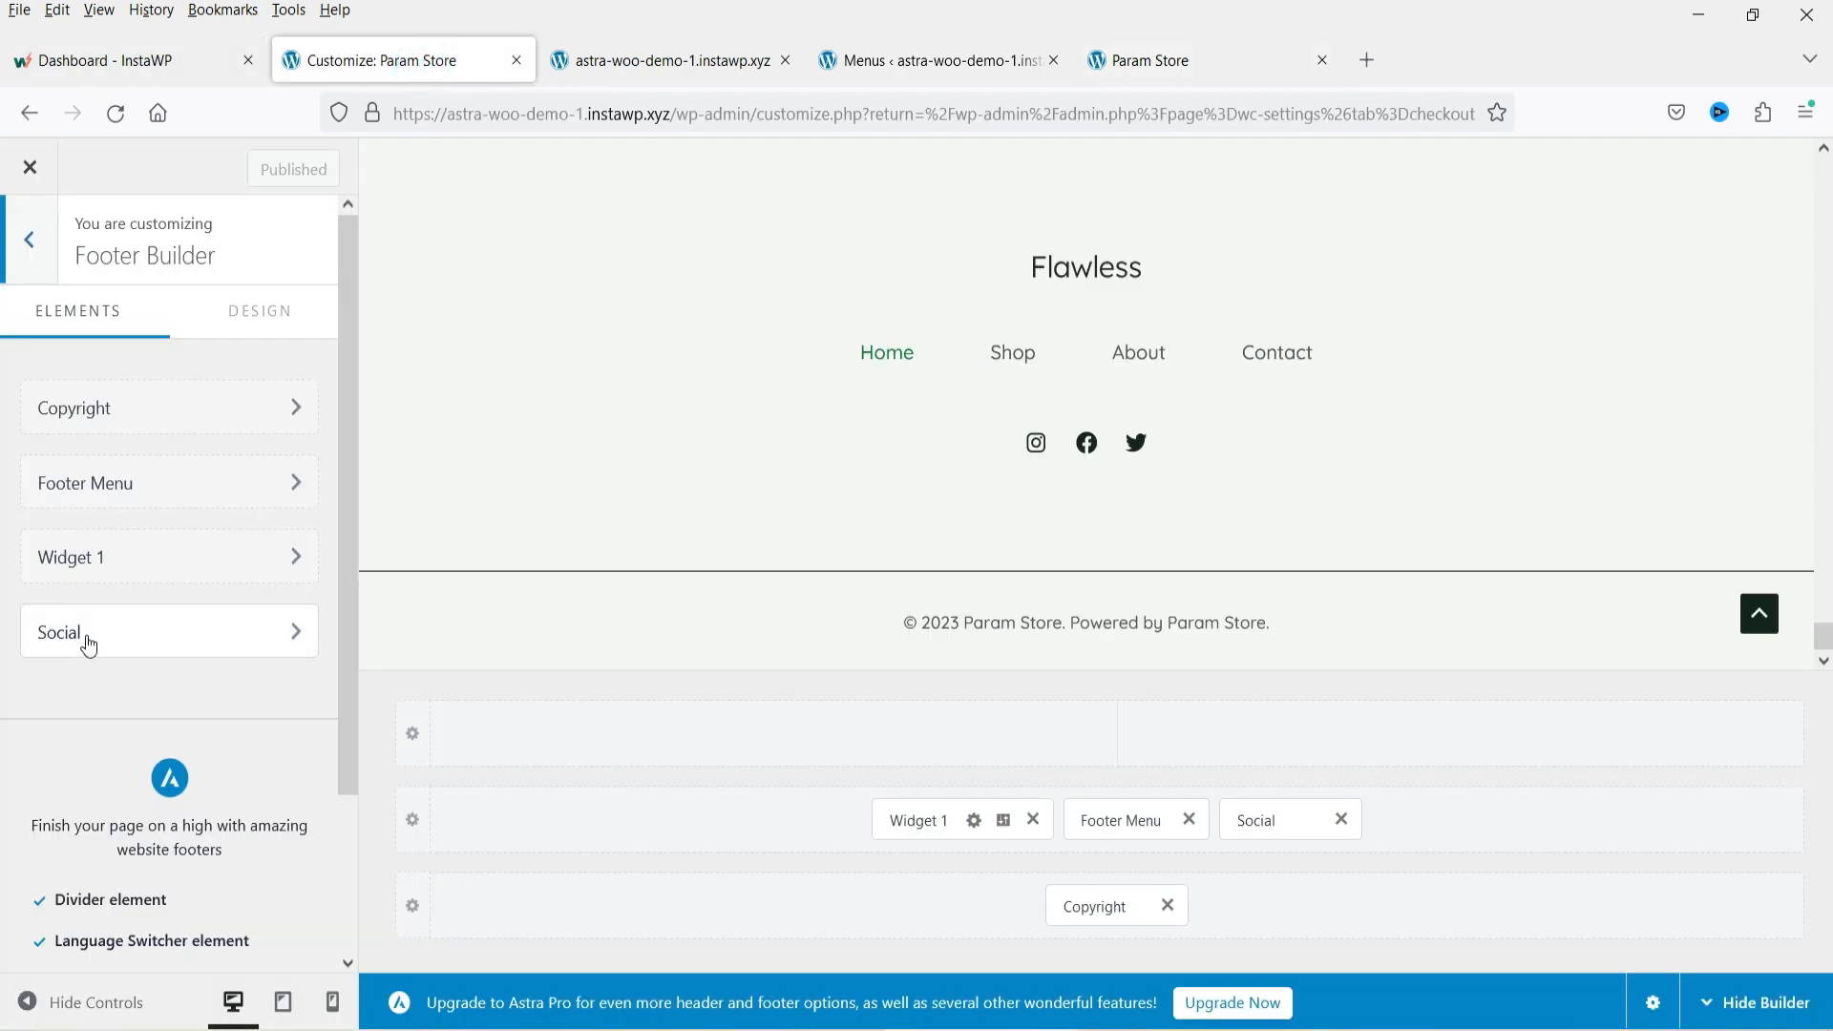
Open the Copyright footer element and compare its text with the copyright line on the live site.
{"action": "left_click", "coordinate": [106, 408]}
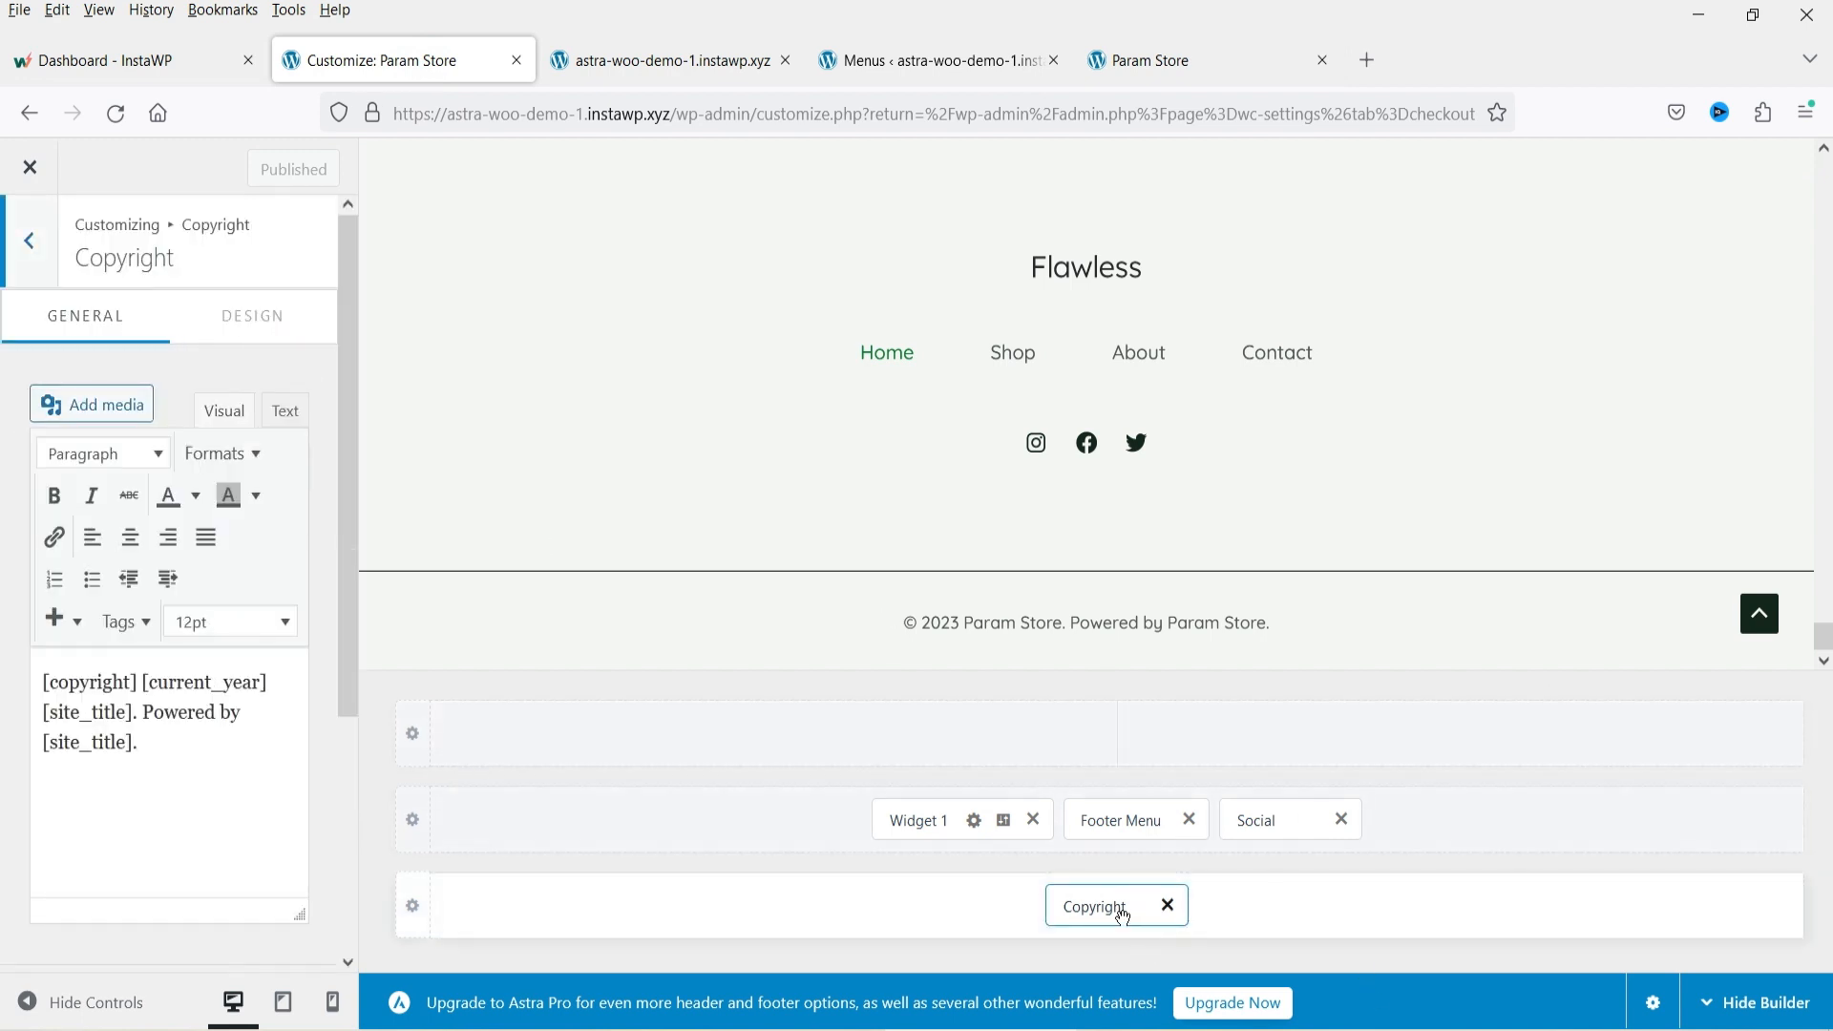
{"action": "triple_click", "coordinate": [178, 743]}
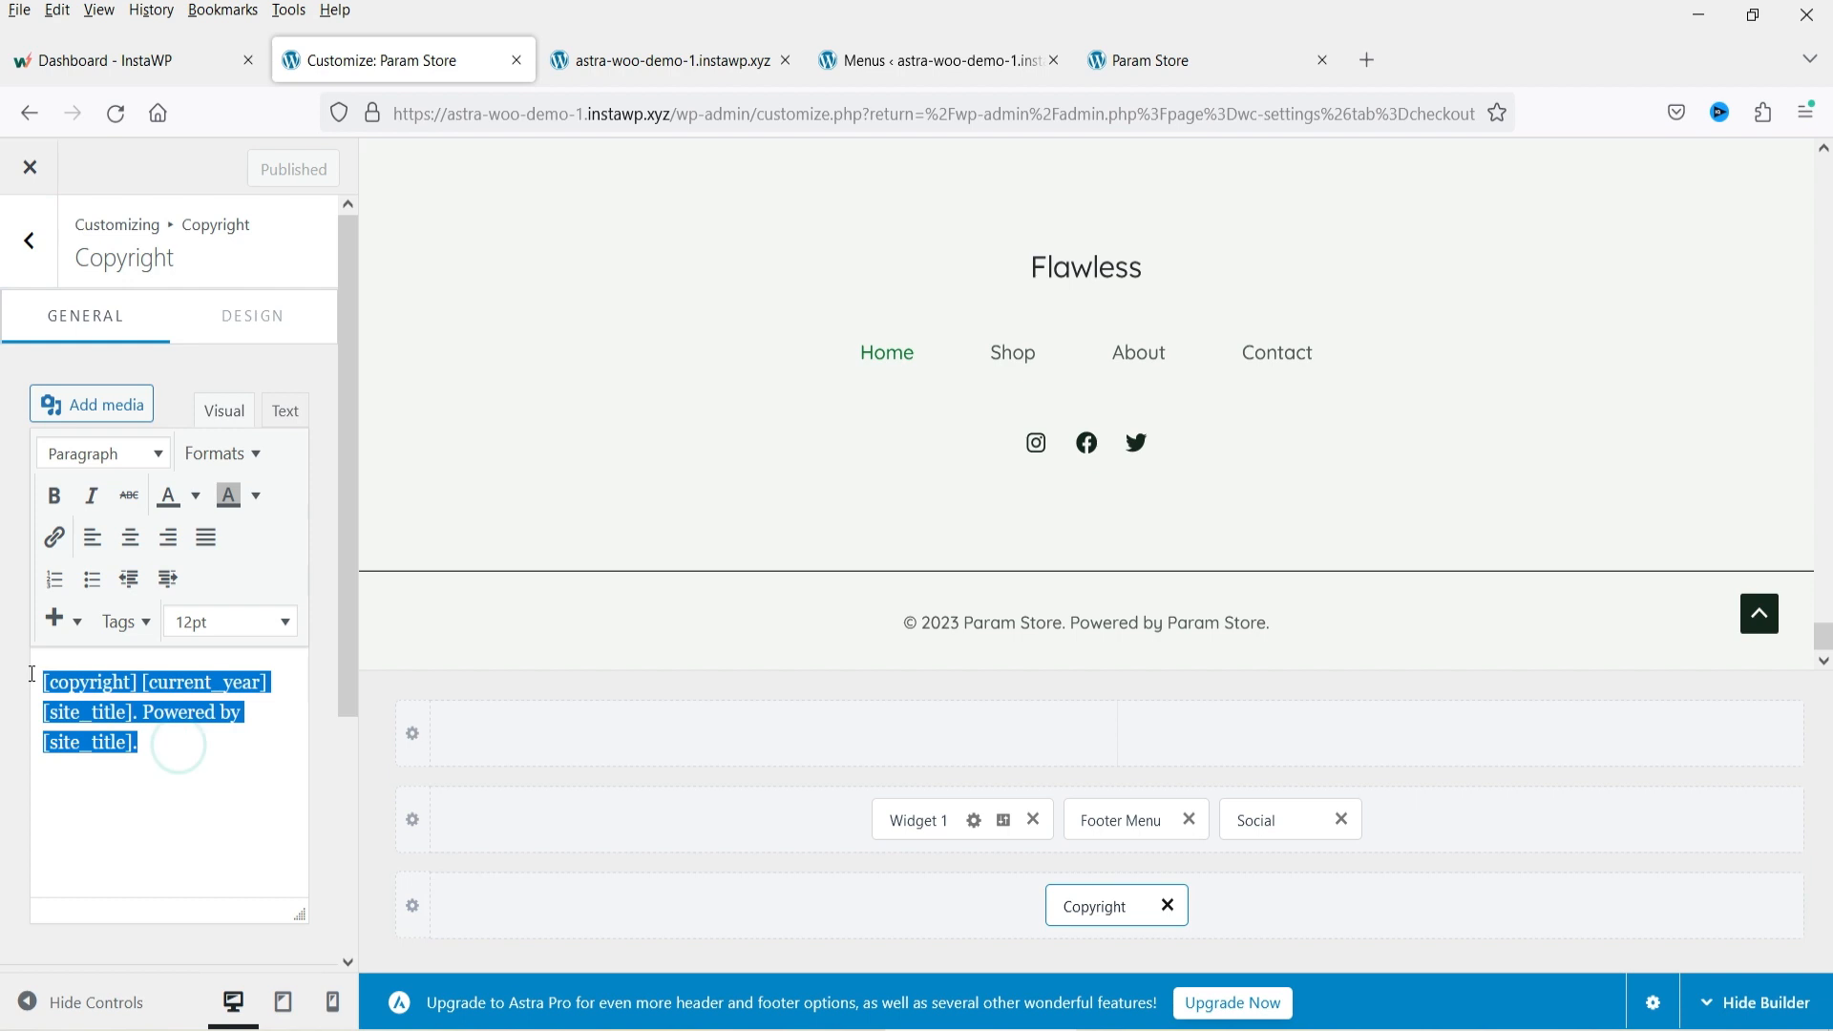
{"action": "left_click", "coordinate": [168, 739]}
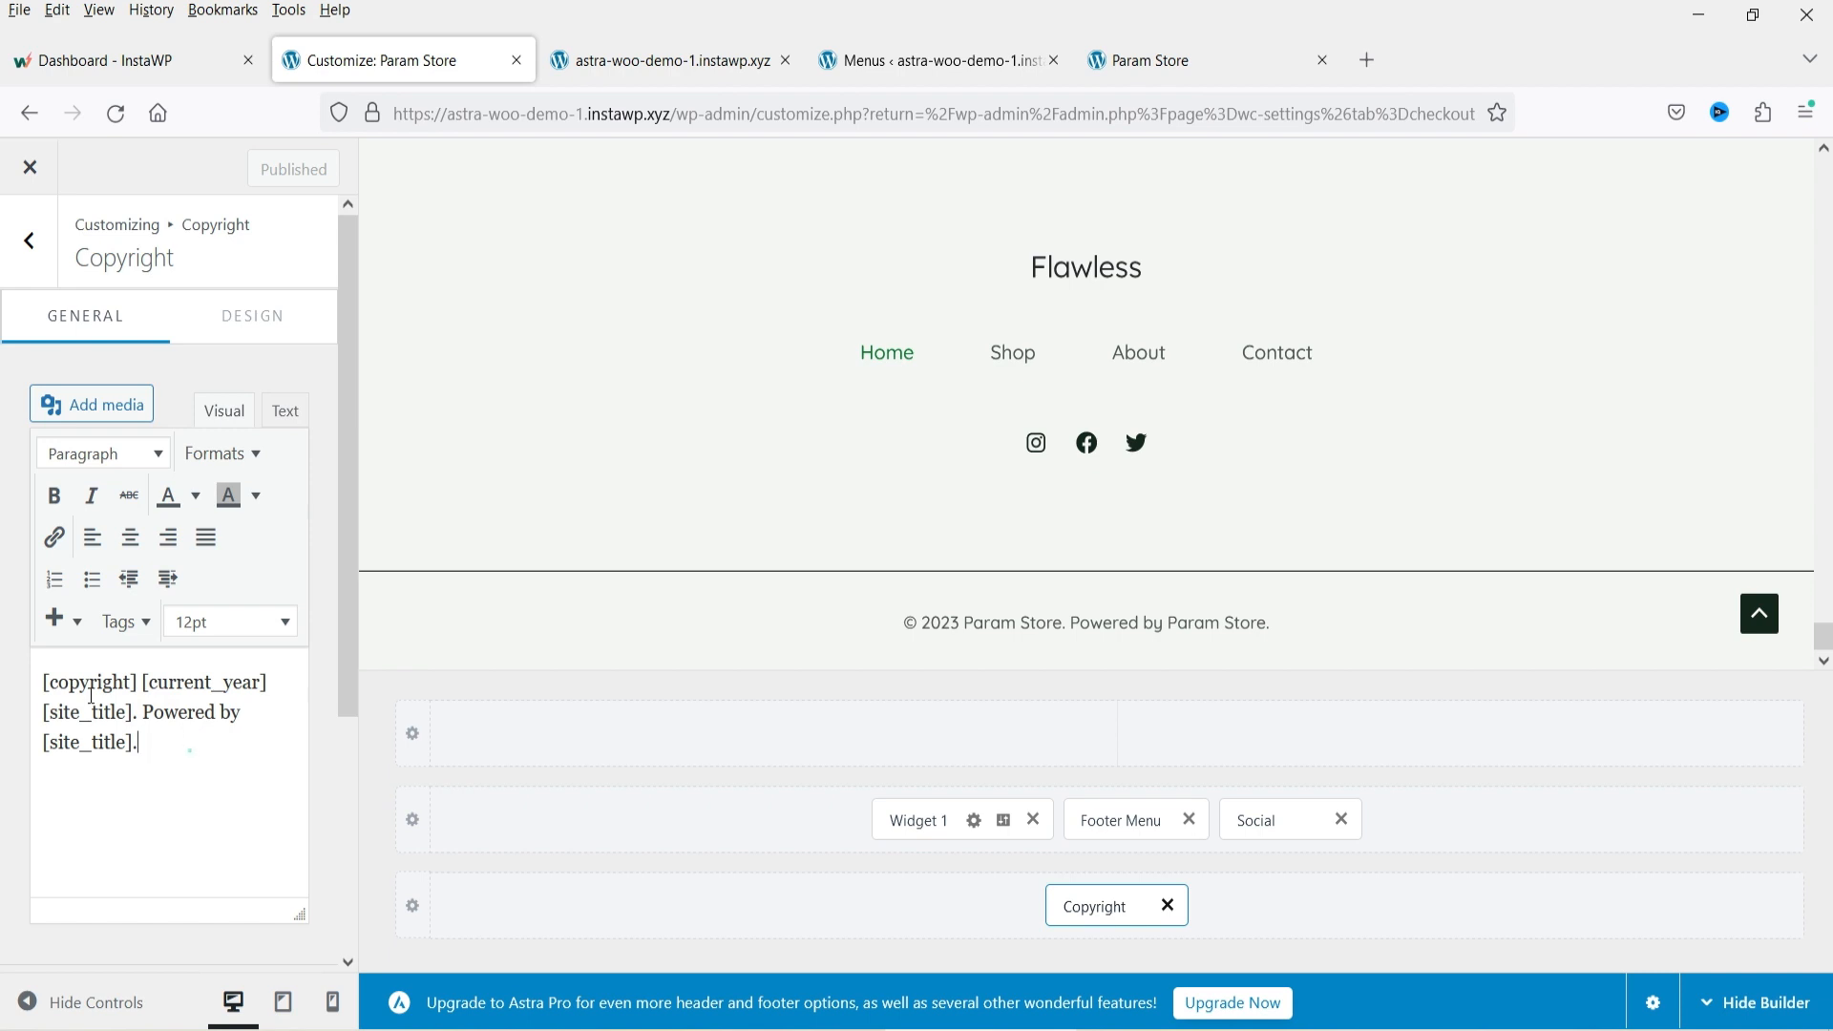
{"action": "triple_click", "coordinate": [189, 750]}
{"action": "left_click", "coordinate": [1164, 60]}
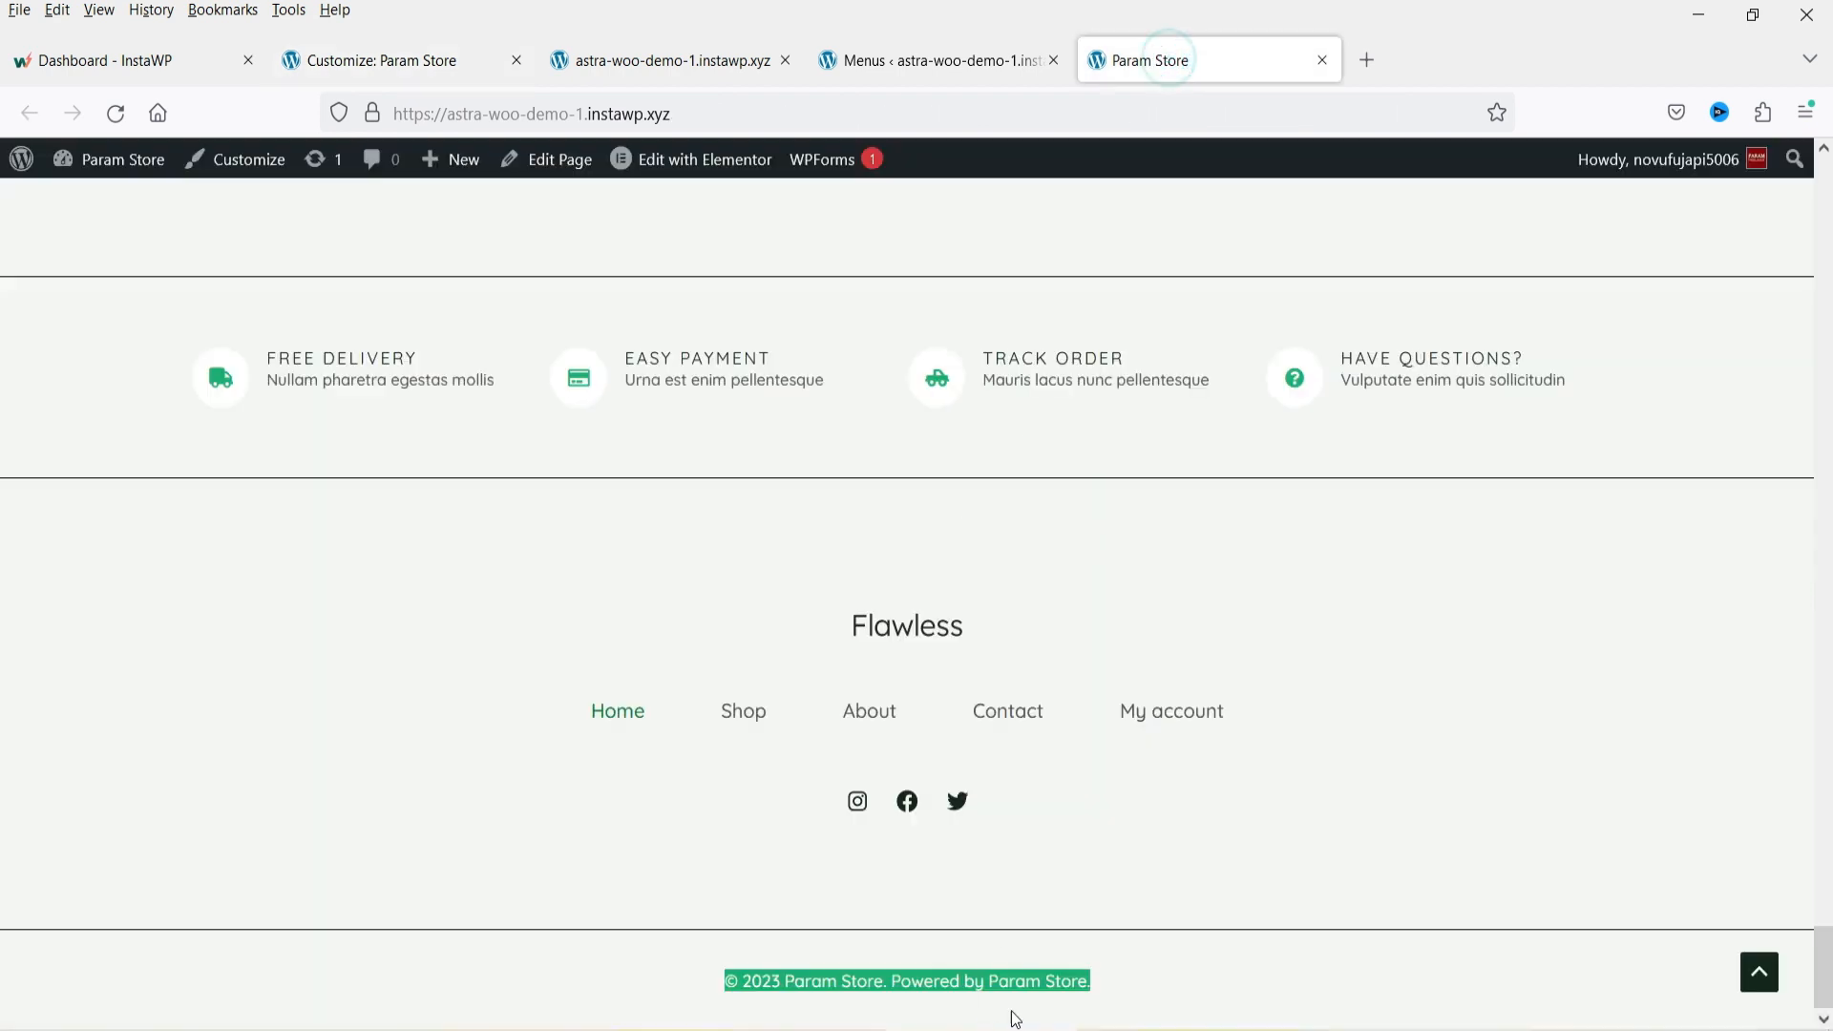
{"action": "left_click", "coordinate": [491, 60]}
{"action": "left_click", "coordinate": [29, 240]}
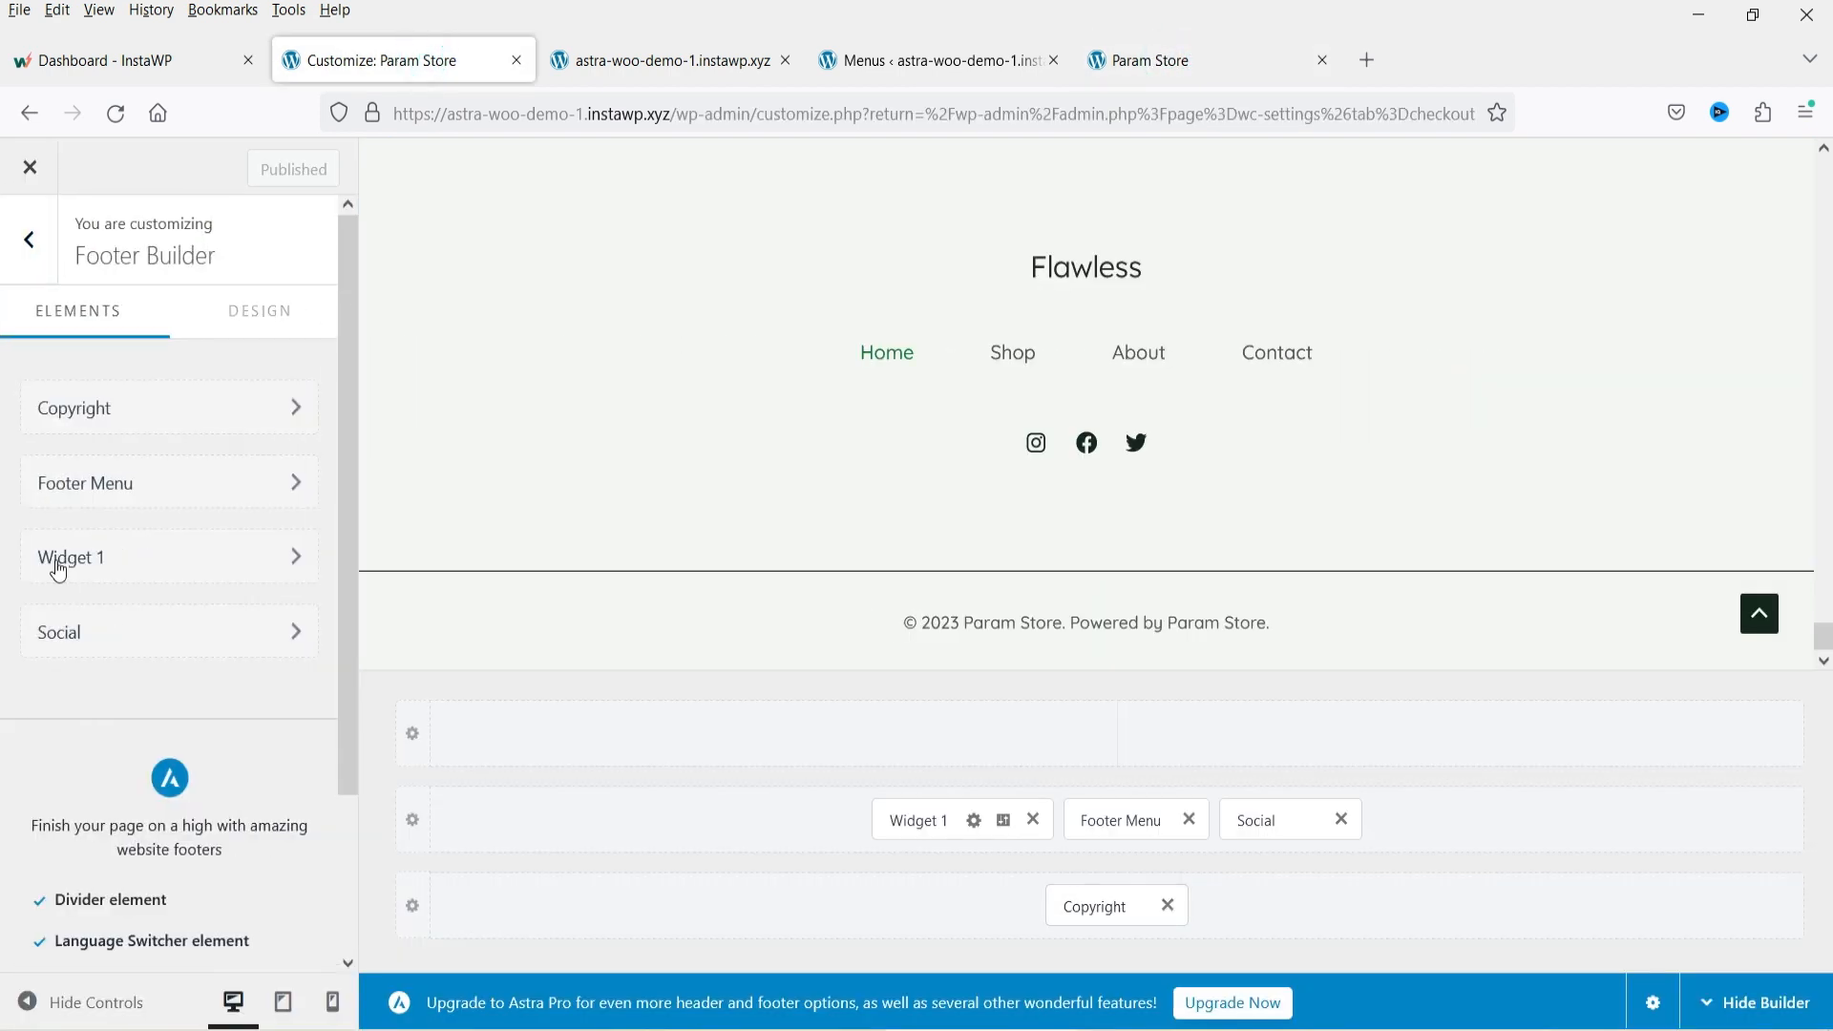
Open the Footer Menu element's settings and compare them with the live site's footer menu.
{"action": "left_click", "coordinate": [124, 486]}
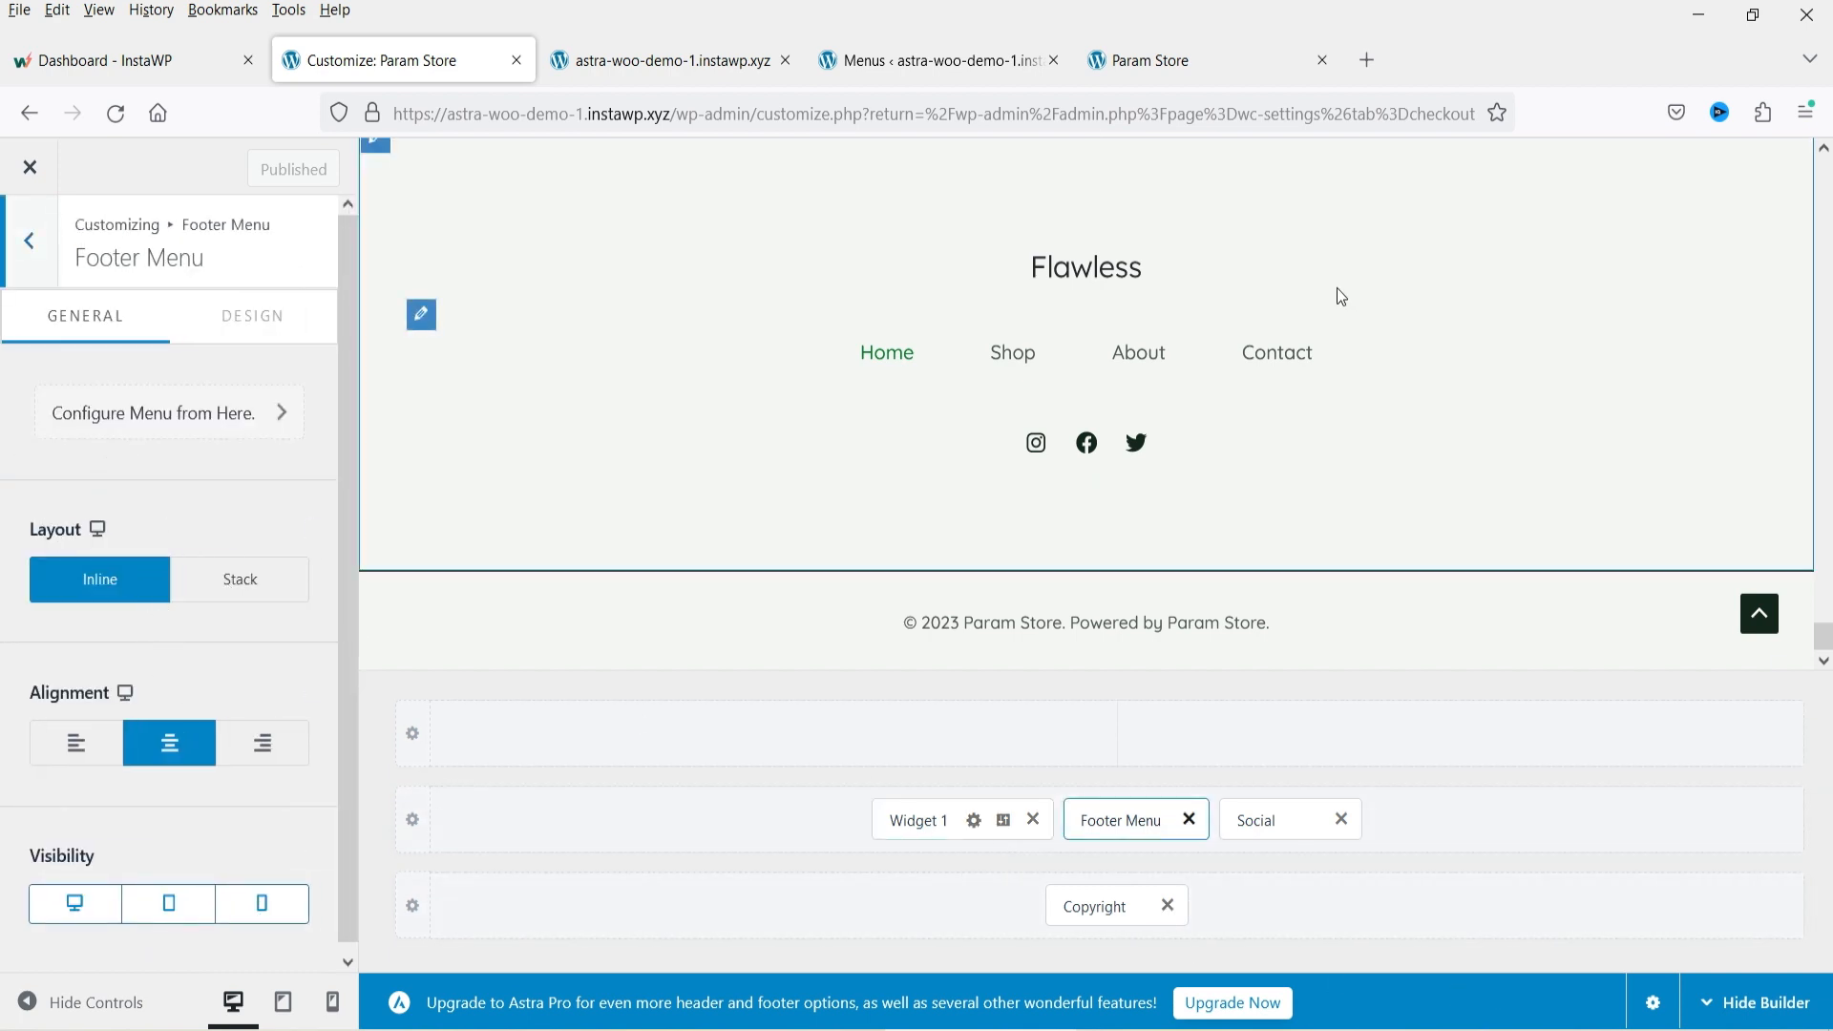
{"action": "left_click", "coordinate": [1155, 63]}
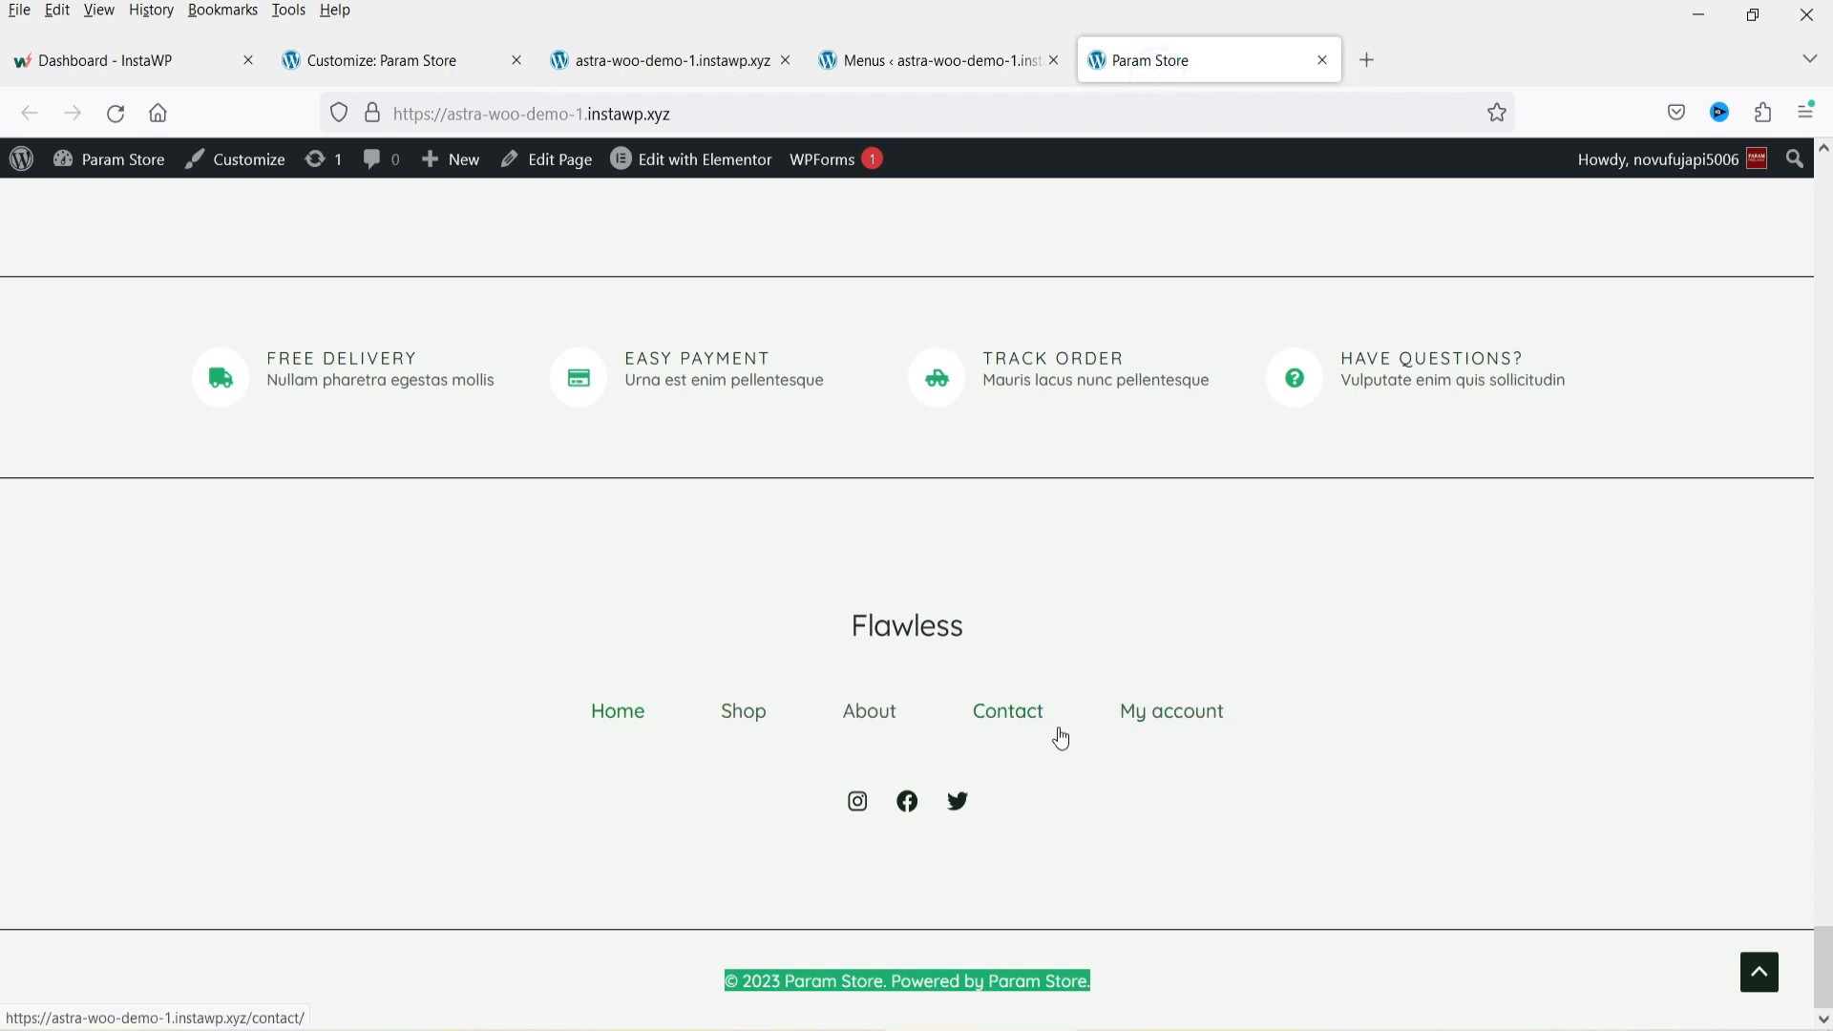
{"action": "left_click", "coordinate": [396, 63]}
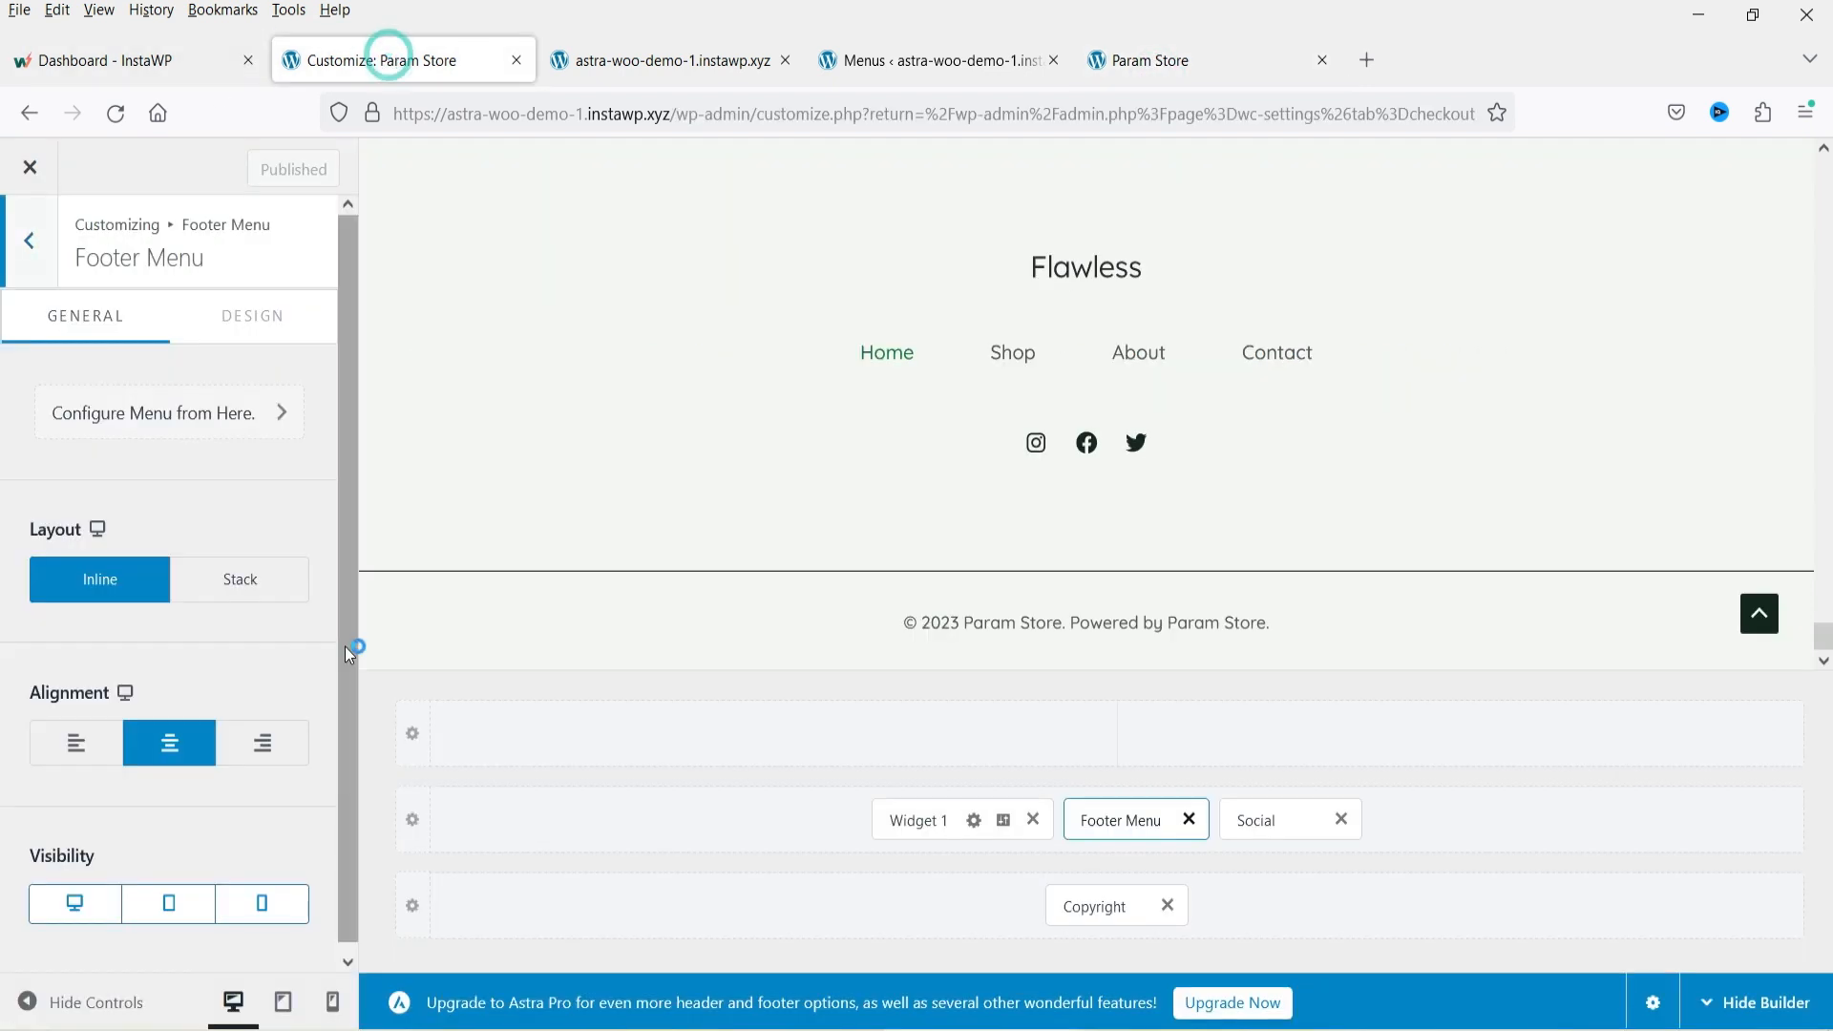
{"action": "left_click", "coordinate": [21, 244]}
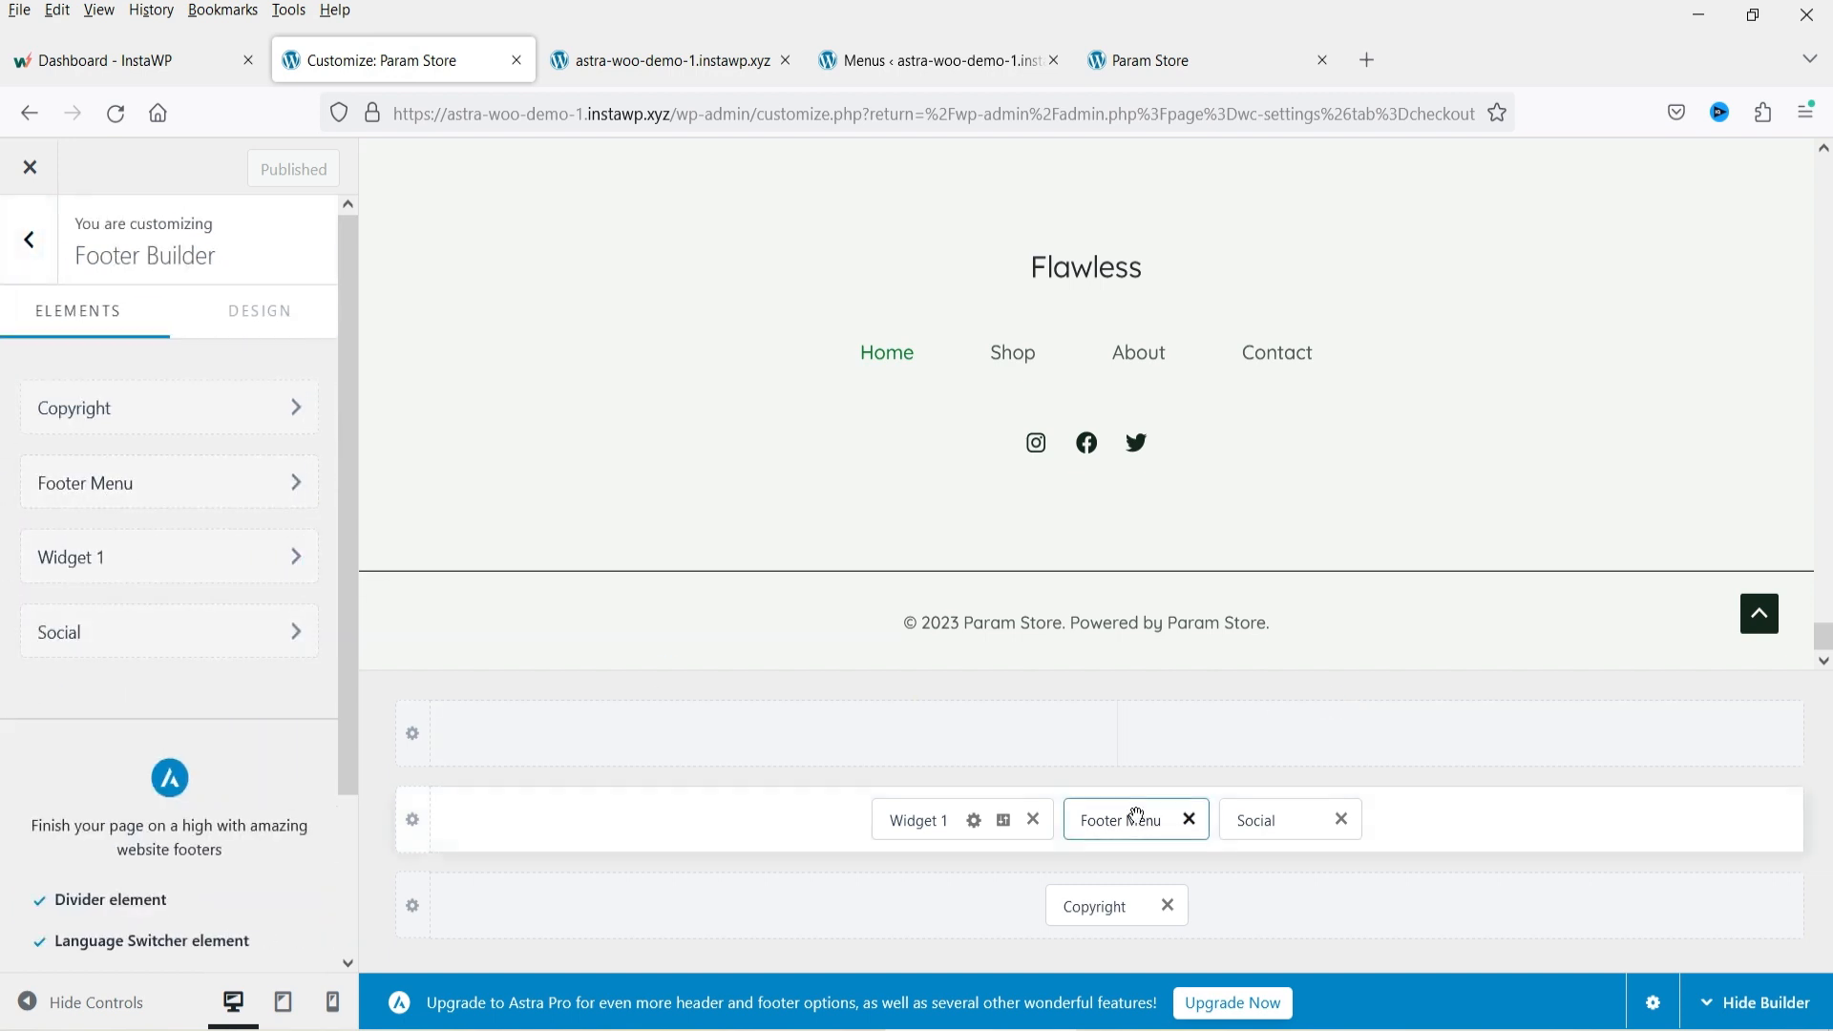
Move the Footer Menu element after the Social element in the footer's middle row and check the live site.
{"action": "left_click_drag", "start_coordinate": [1121, 823], "coordinate": [1327, 826]}
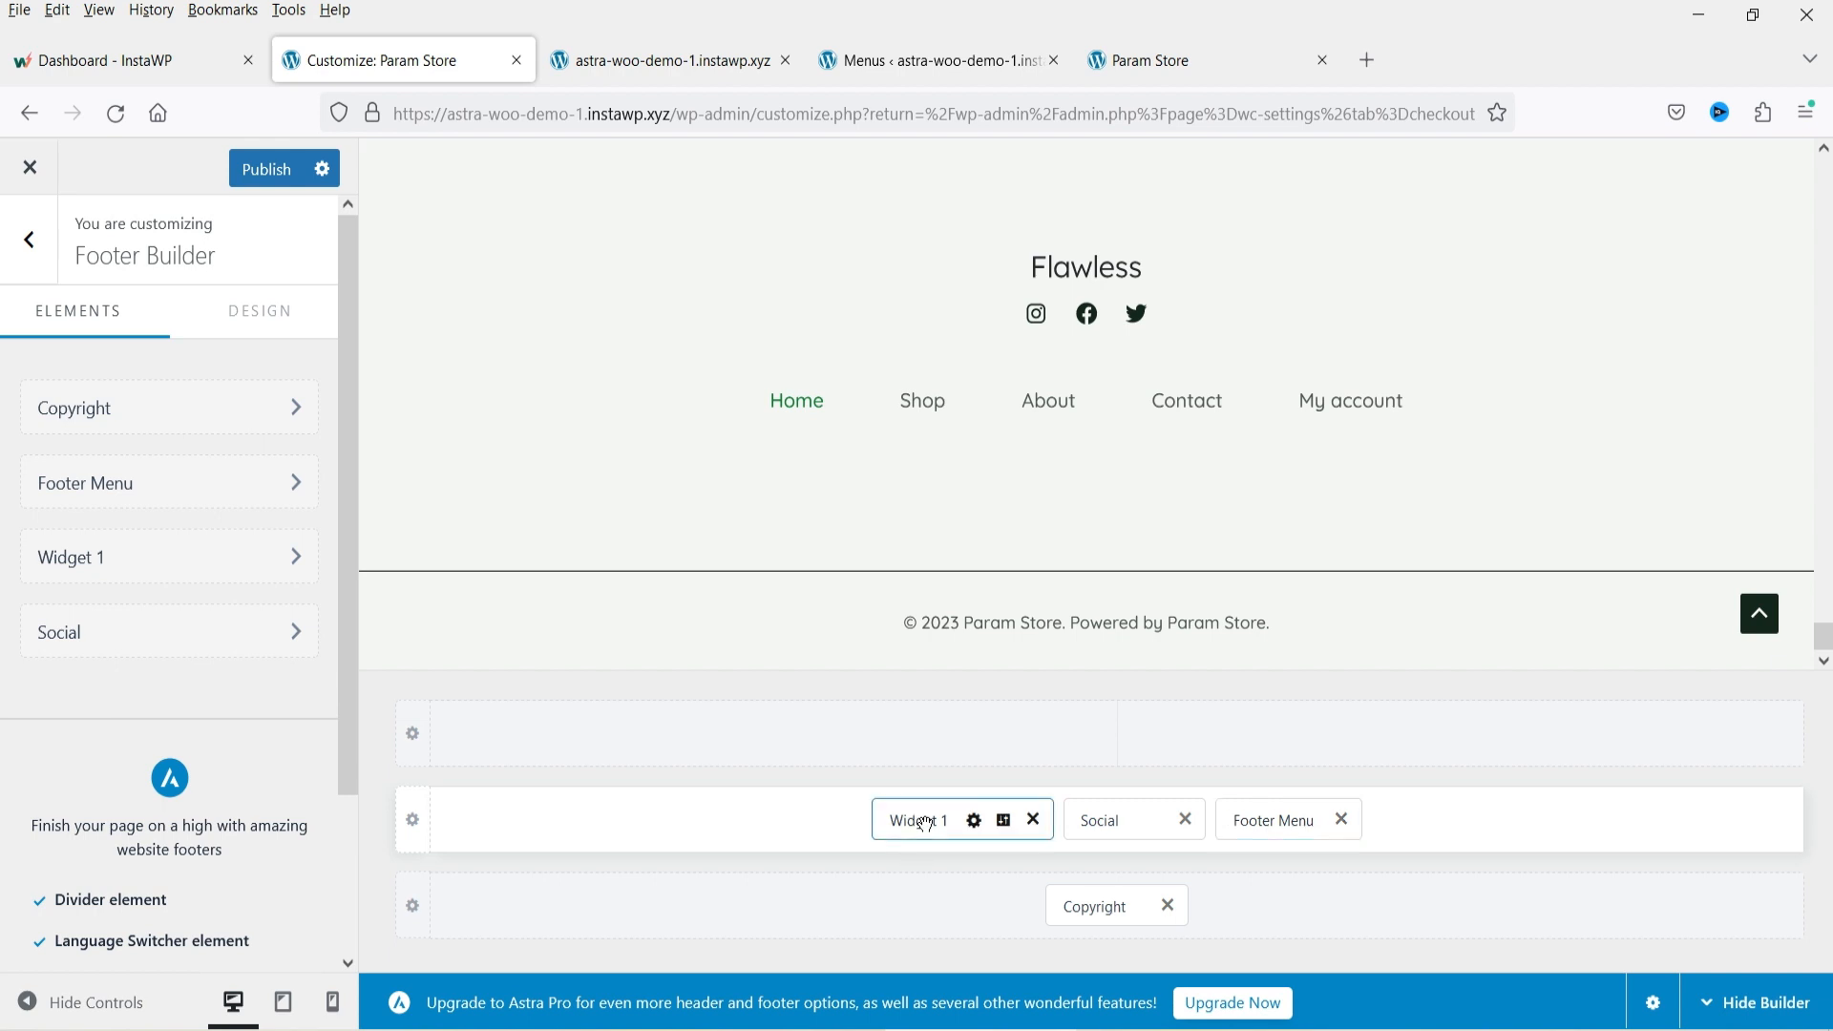
{"action": "left_click", "coordinate": [1086, 64]}
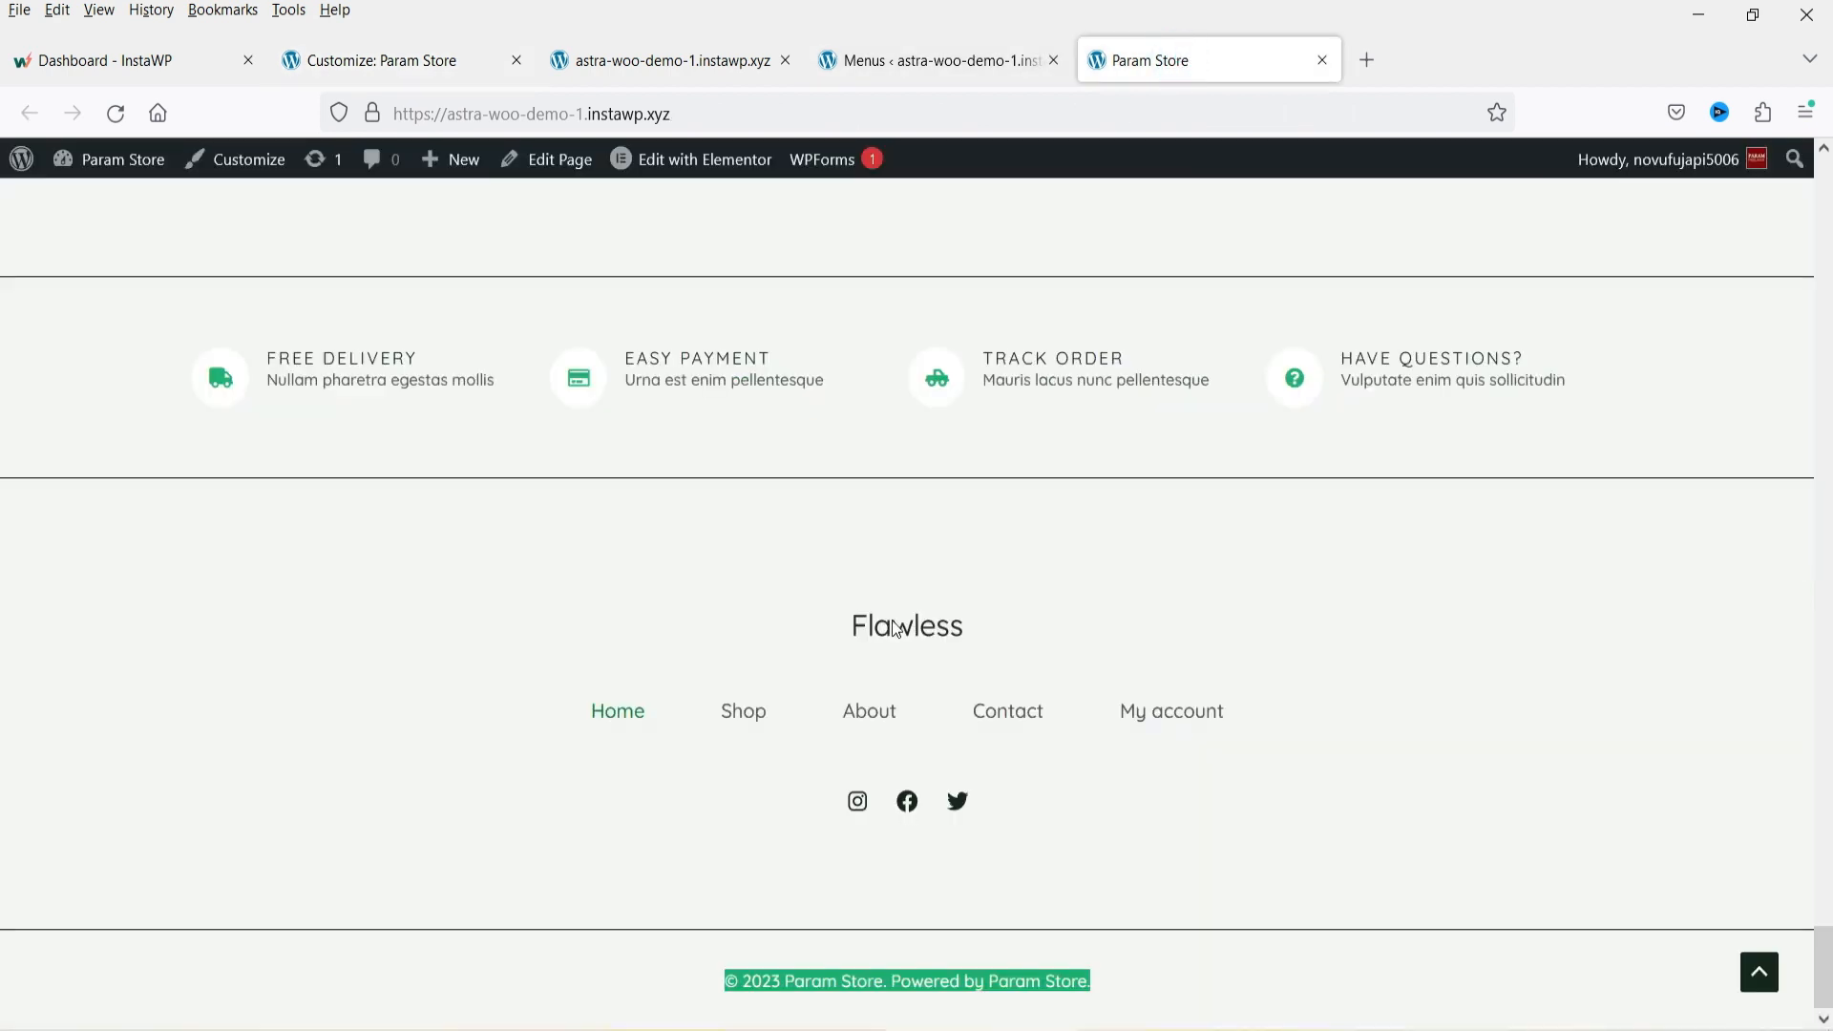
Open the Widgets page and compare the Footer Builder Widget 1 image block with the live site's footer logo.
{"action": "left_click", "coordinate": [907, 63]}
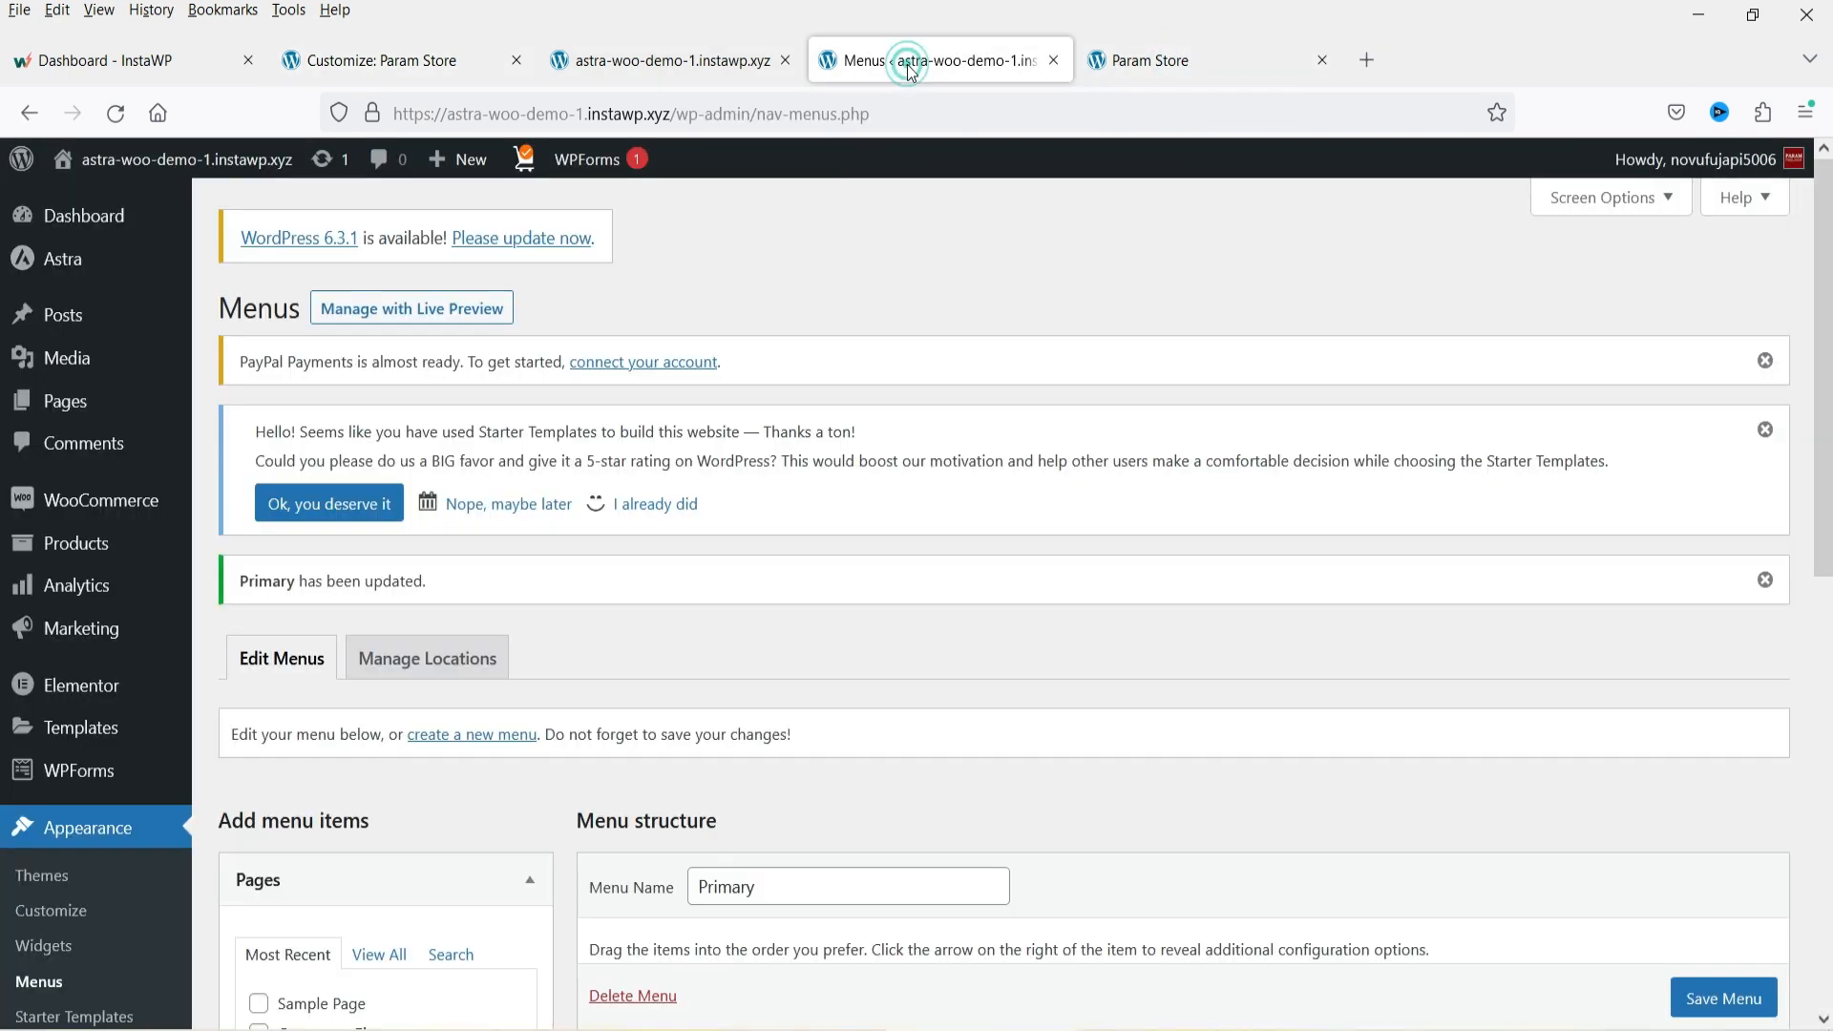
{"action": "left_click", "coordinate": [57, 945]}
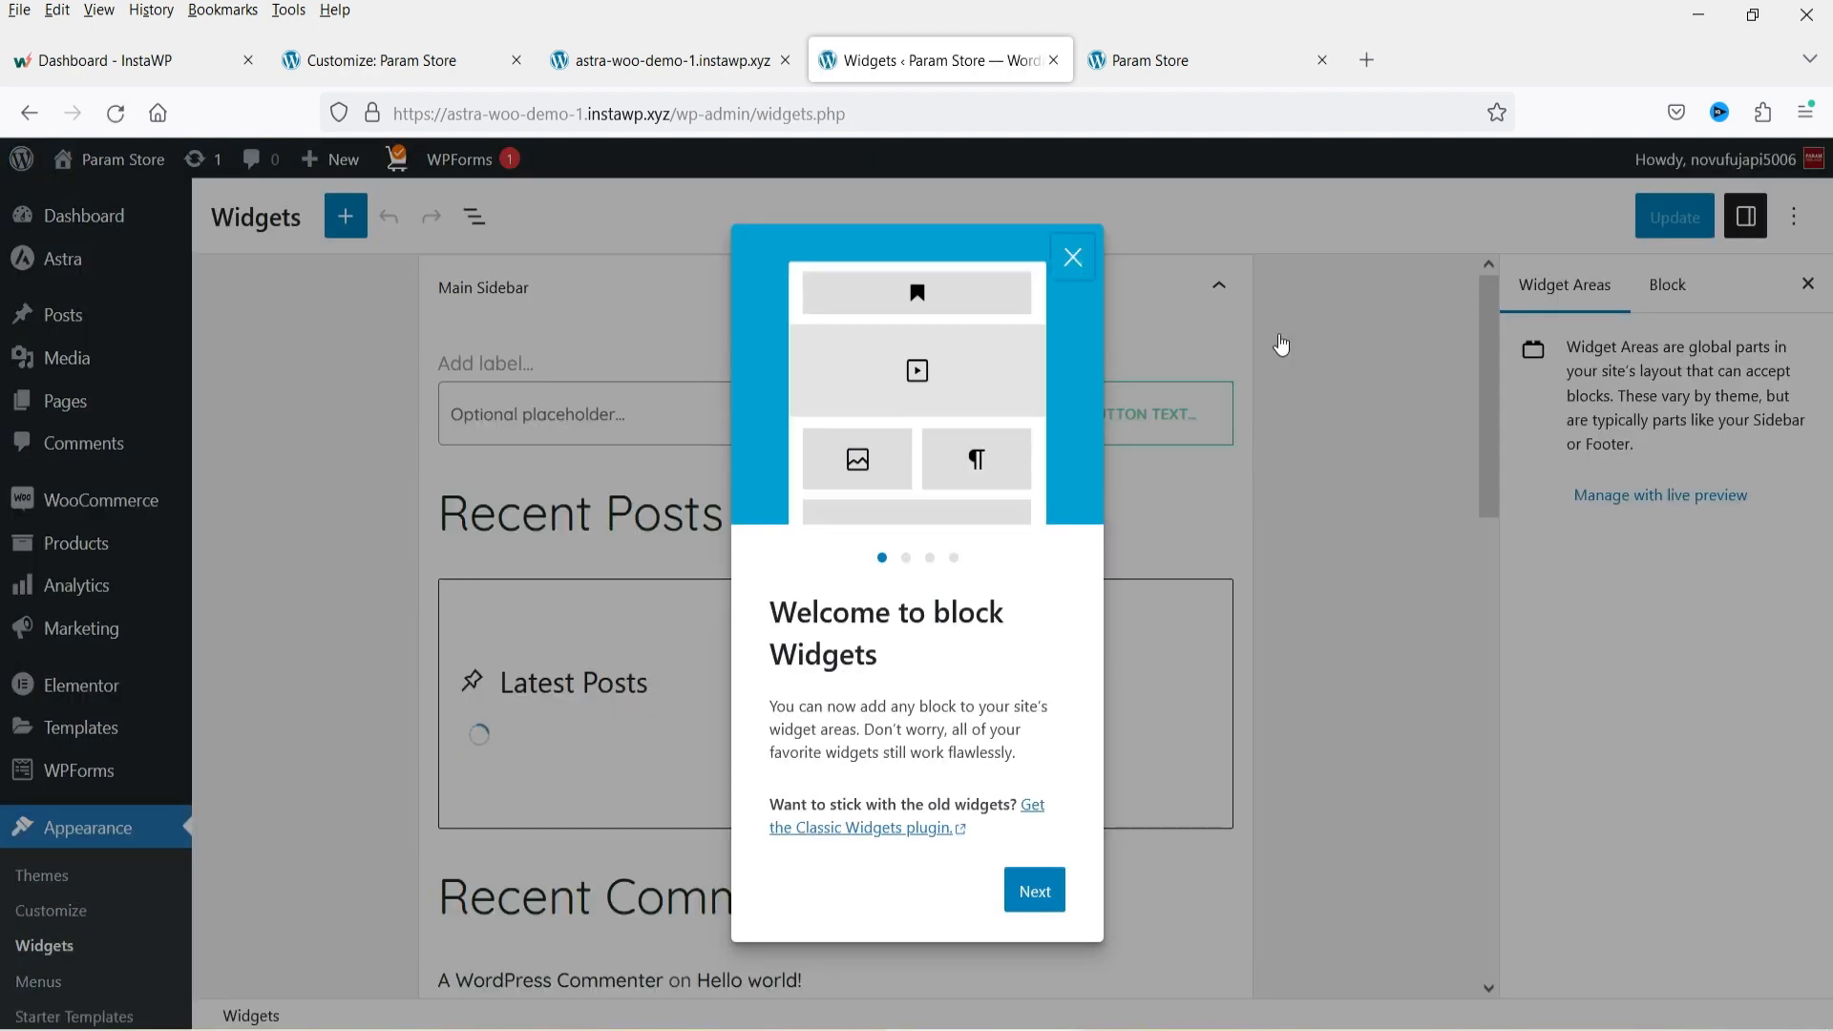
{"action": "left_click", "coordinate": [1280, 347]}
{"action": "scroll", "coordinate": [1319, 404], "scroll_direction": "down", "scroll_amount": 10}
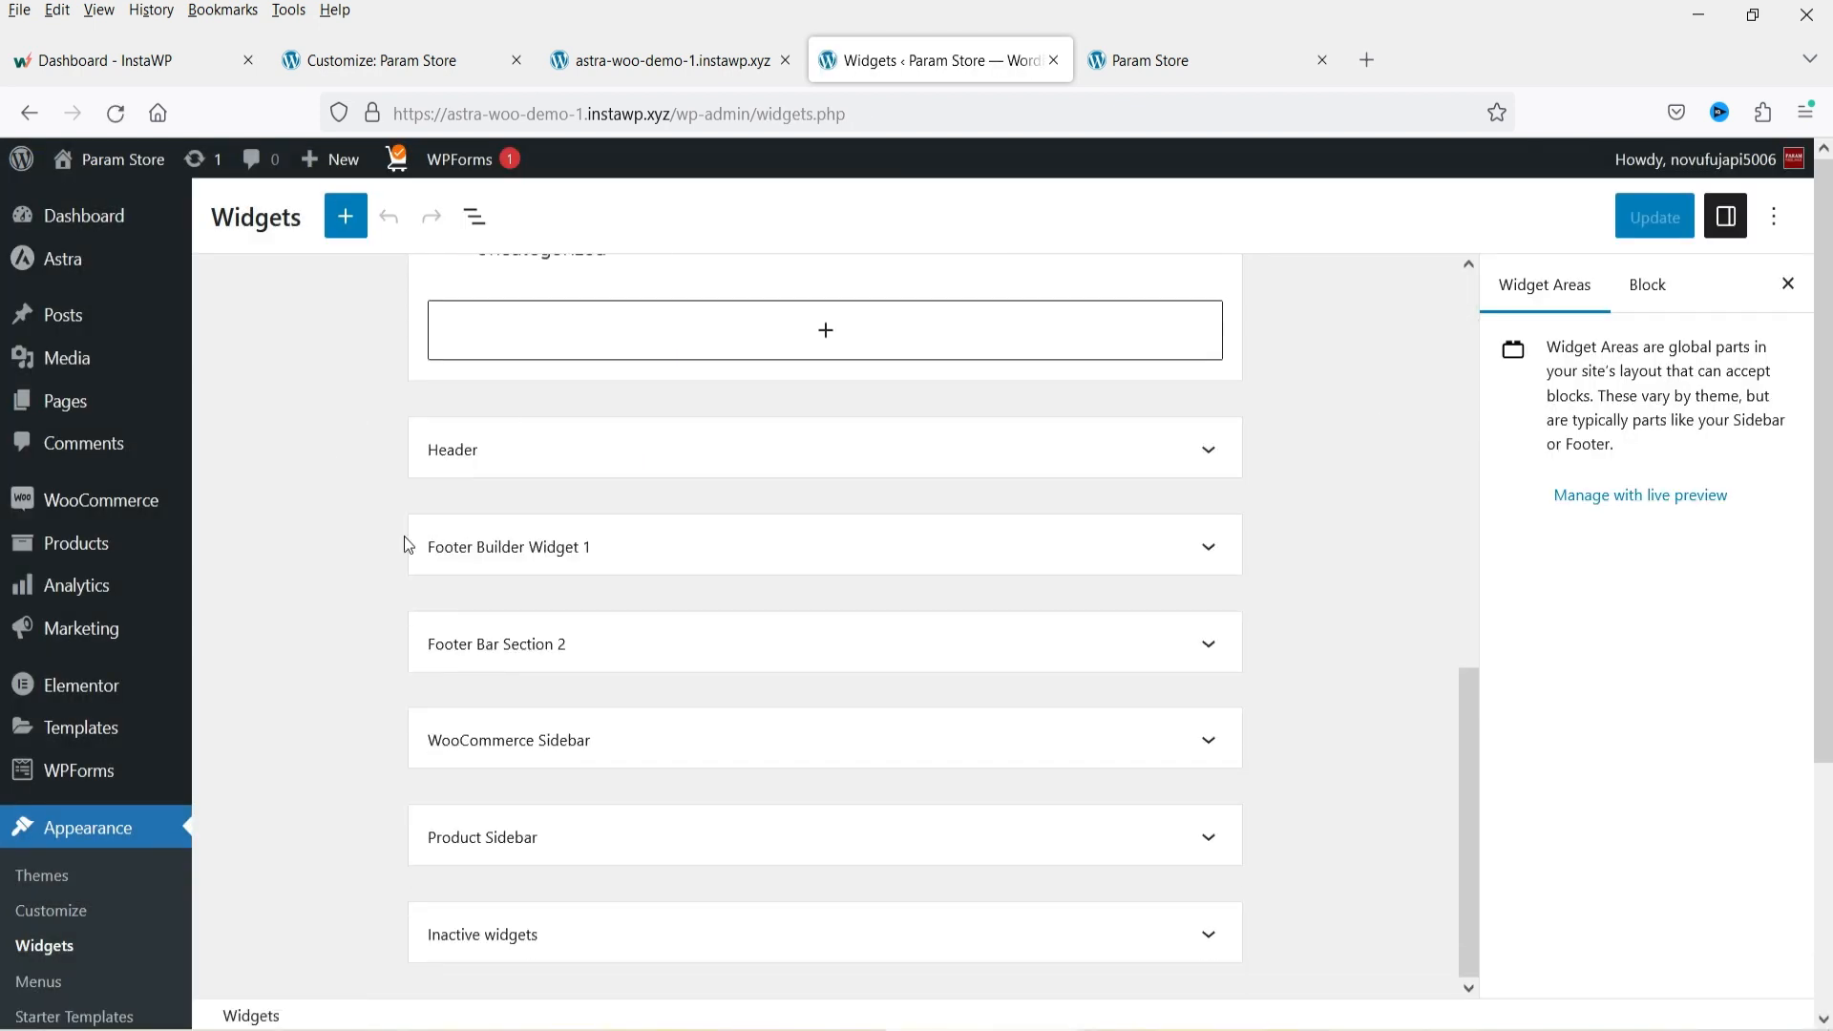
{"action": "left_click", "coordinate": [640, 561]}
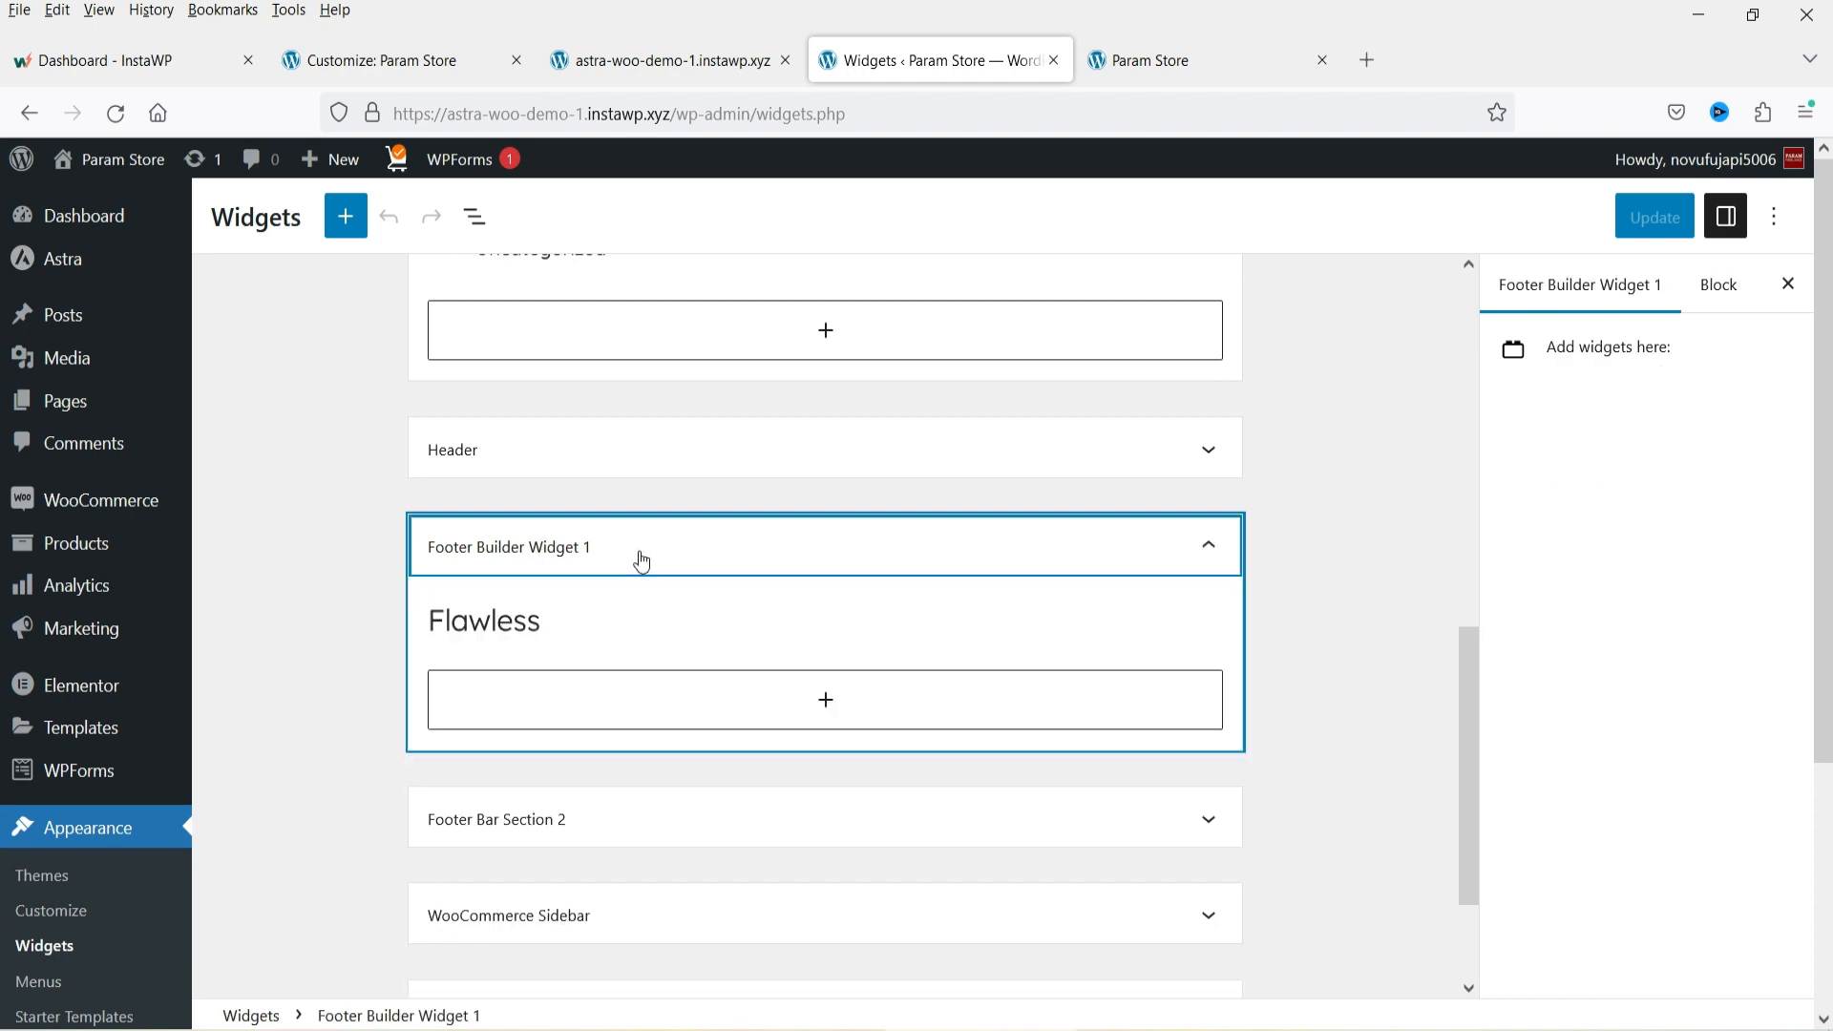
{"action": "left_click", "coordinate": [586, 638]}
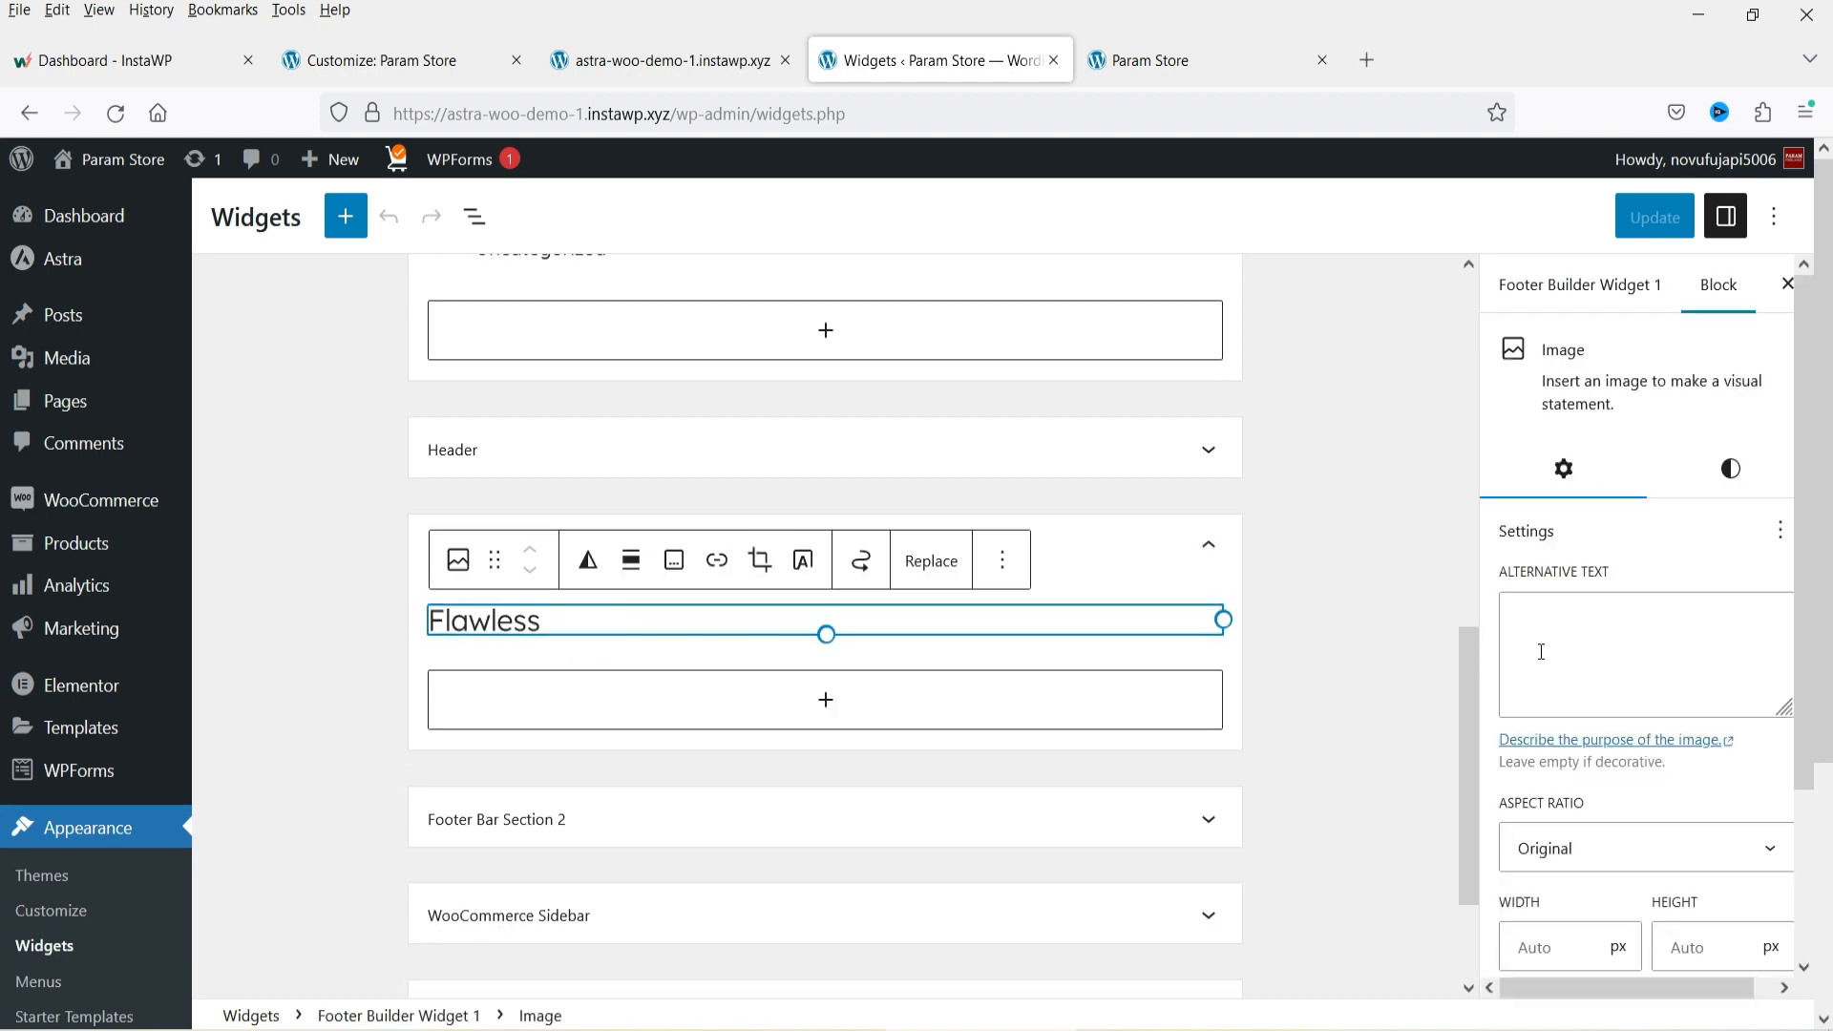
{"action": "left_click", "coordinate": [1176, 61]}
{"action": "left_click_drag", "start_coordinate": [986, 637], "coordinate": [840, 635]}
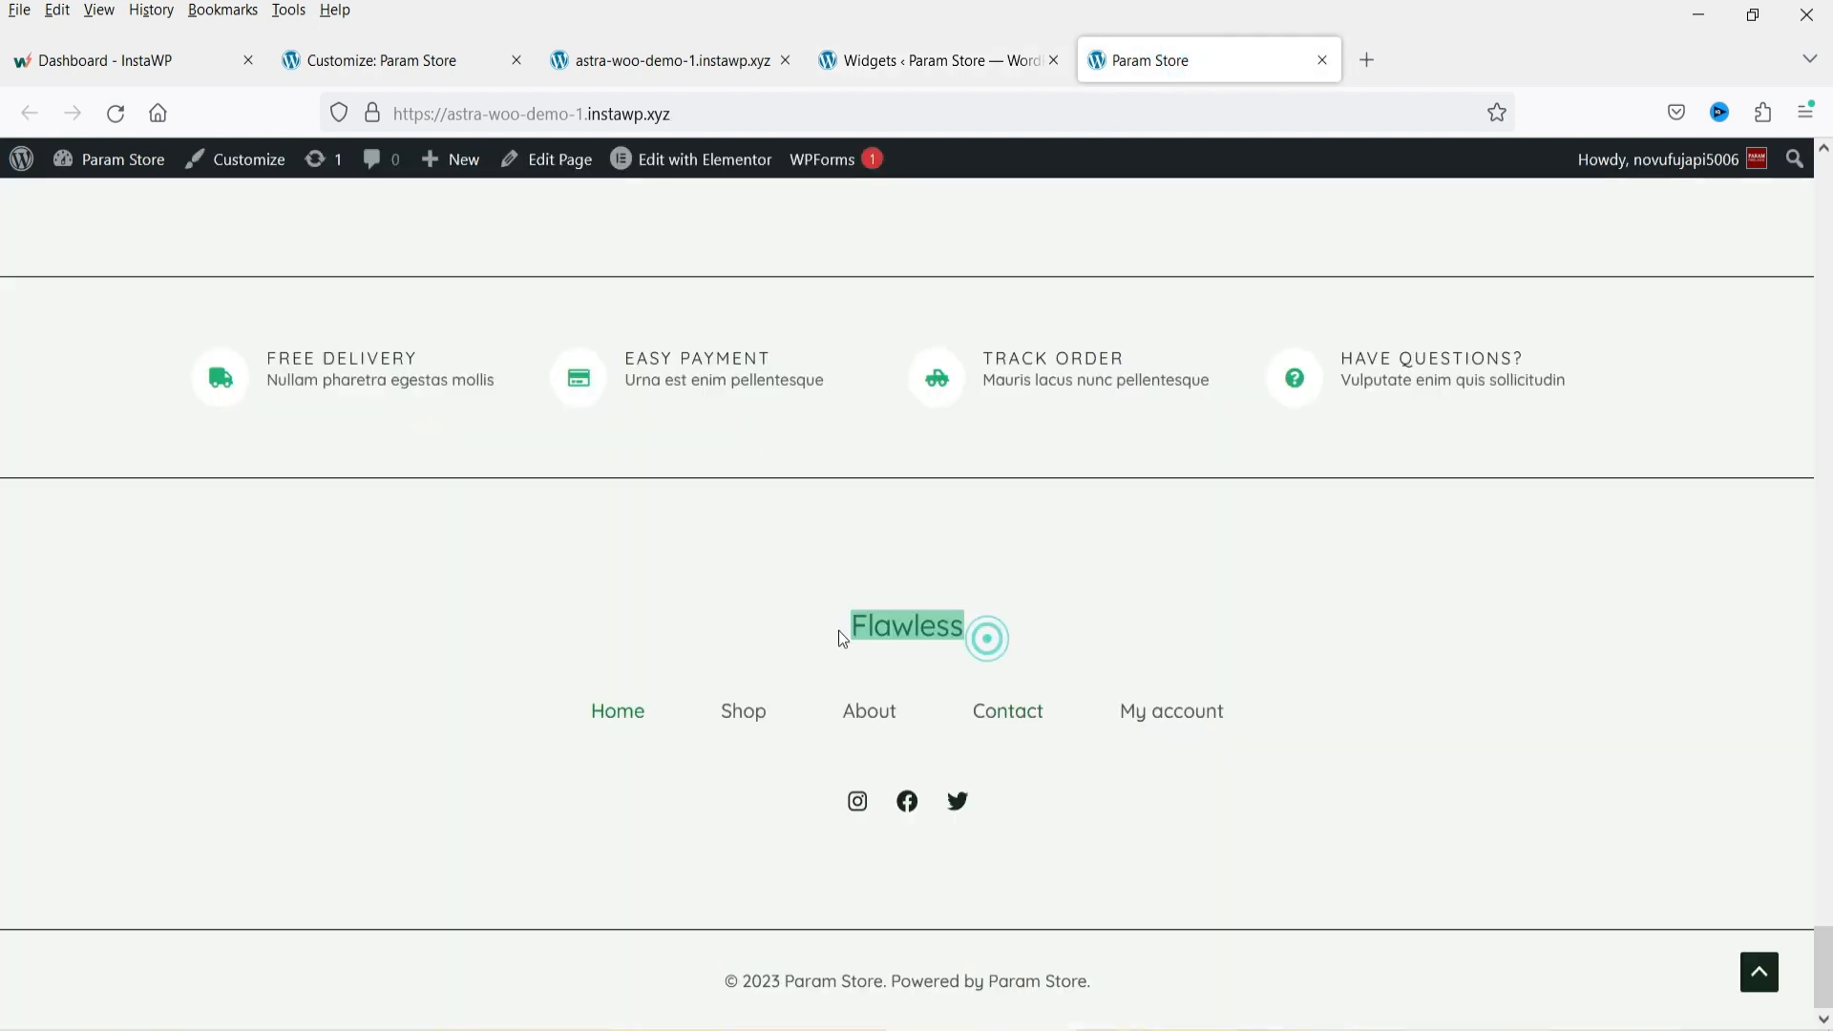
{"action": "left_click", "coordinate": [897, 60]}
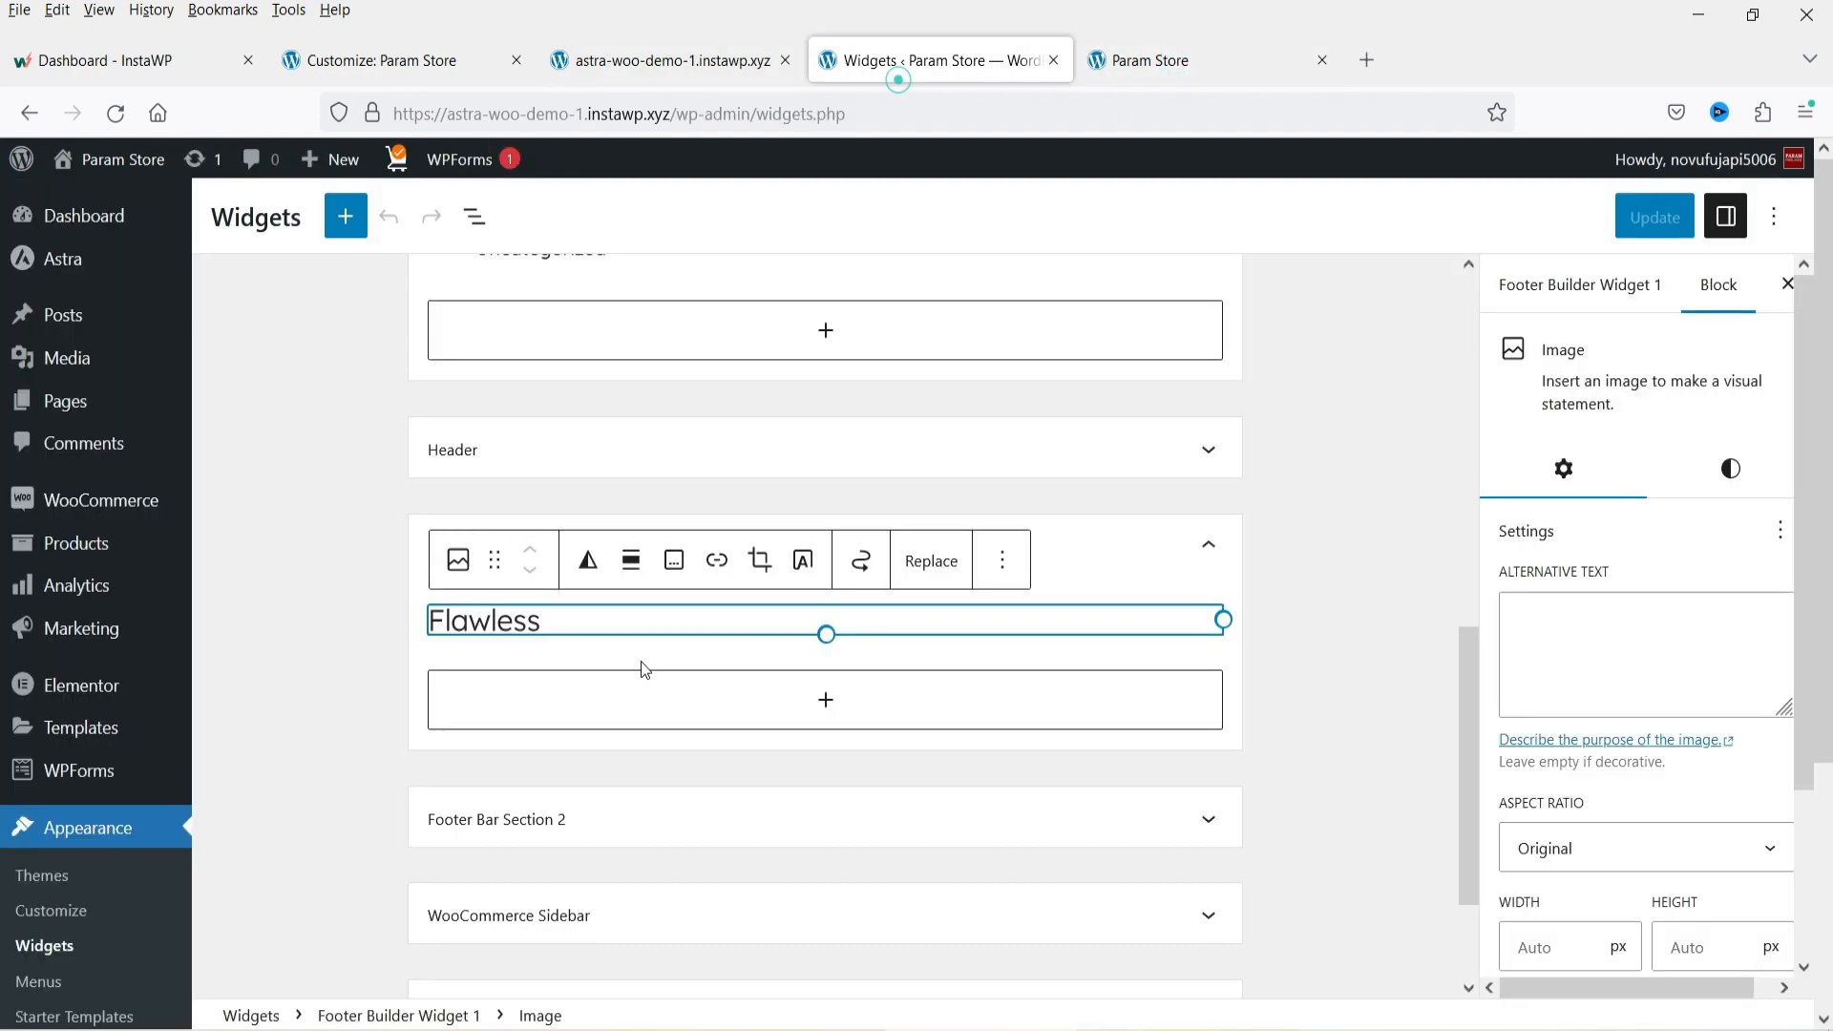
{"action": "left_click", "coordinate": [256, 655]}
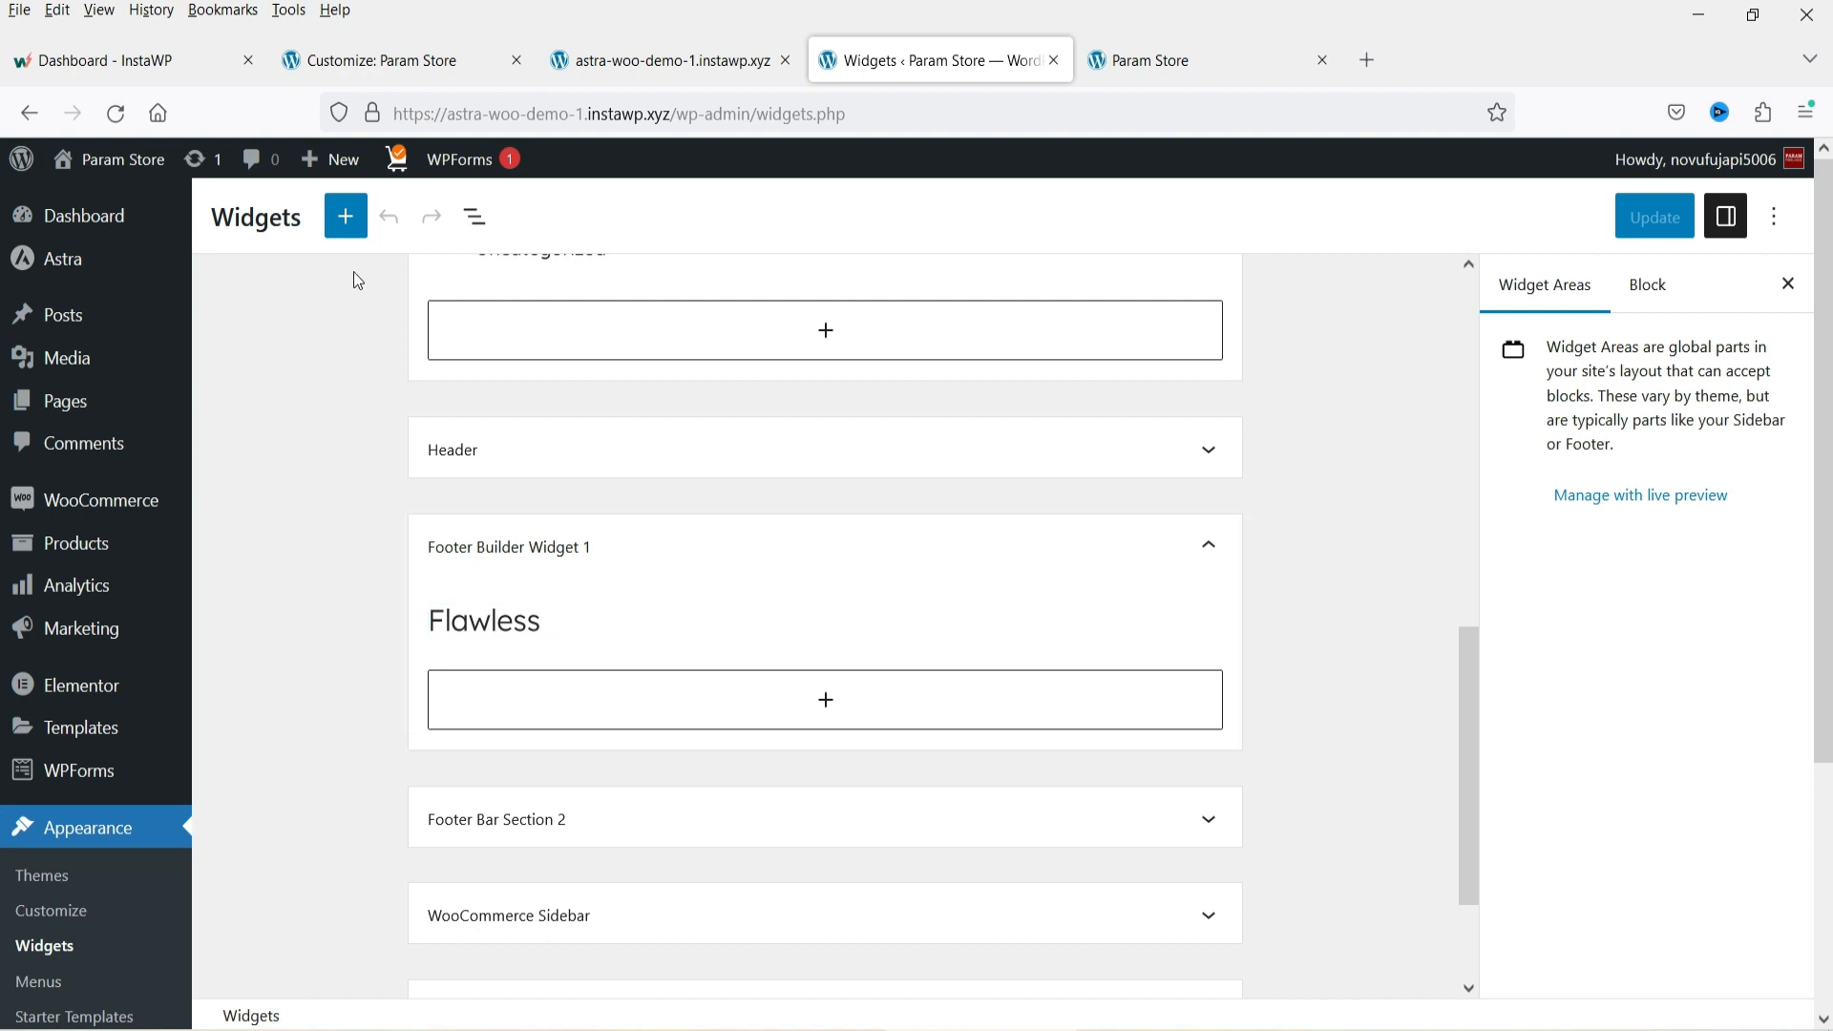
Browse the widget block inserter's list of available blocks.
{"action": "left_click", "coordinate": [358, 220]}
{"action": "scroll", "coordinate": [319, 496], "scroll_direction": "down", "scroll_amount": 10}
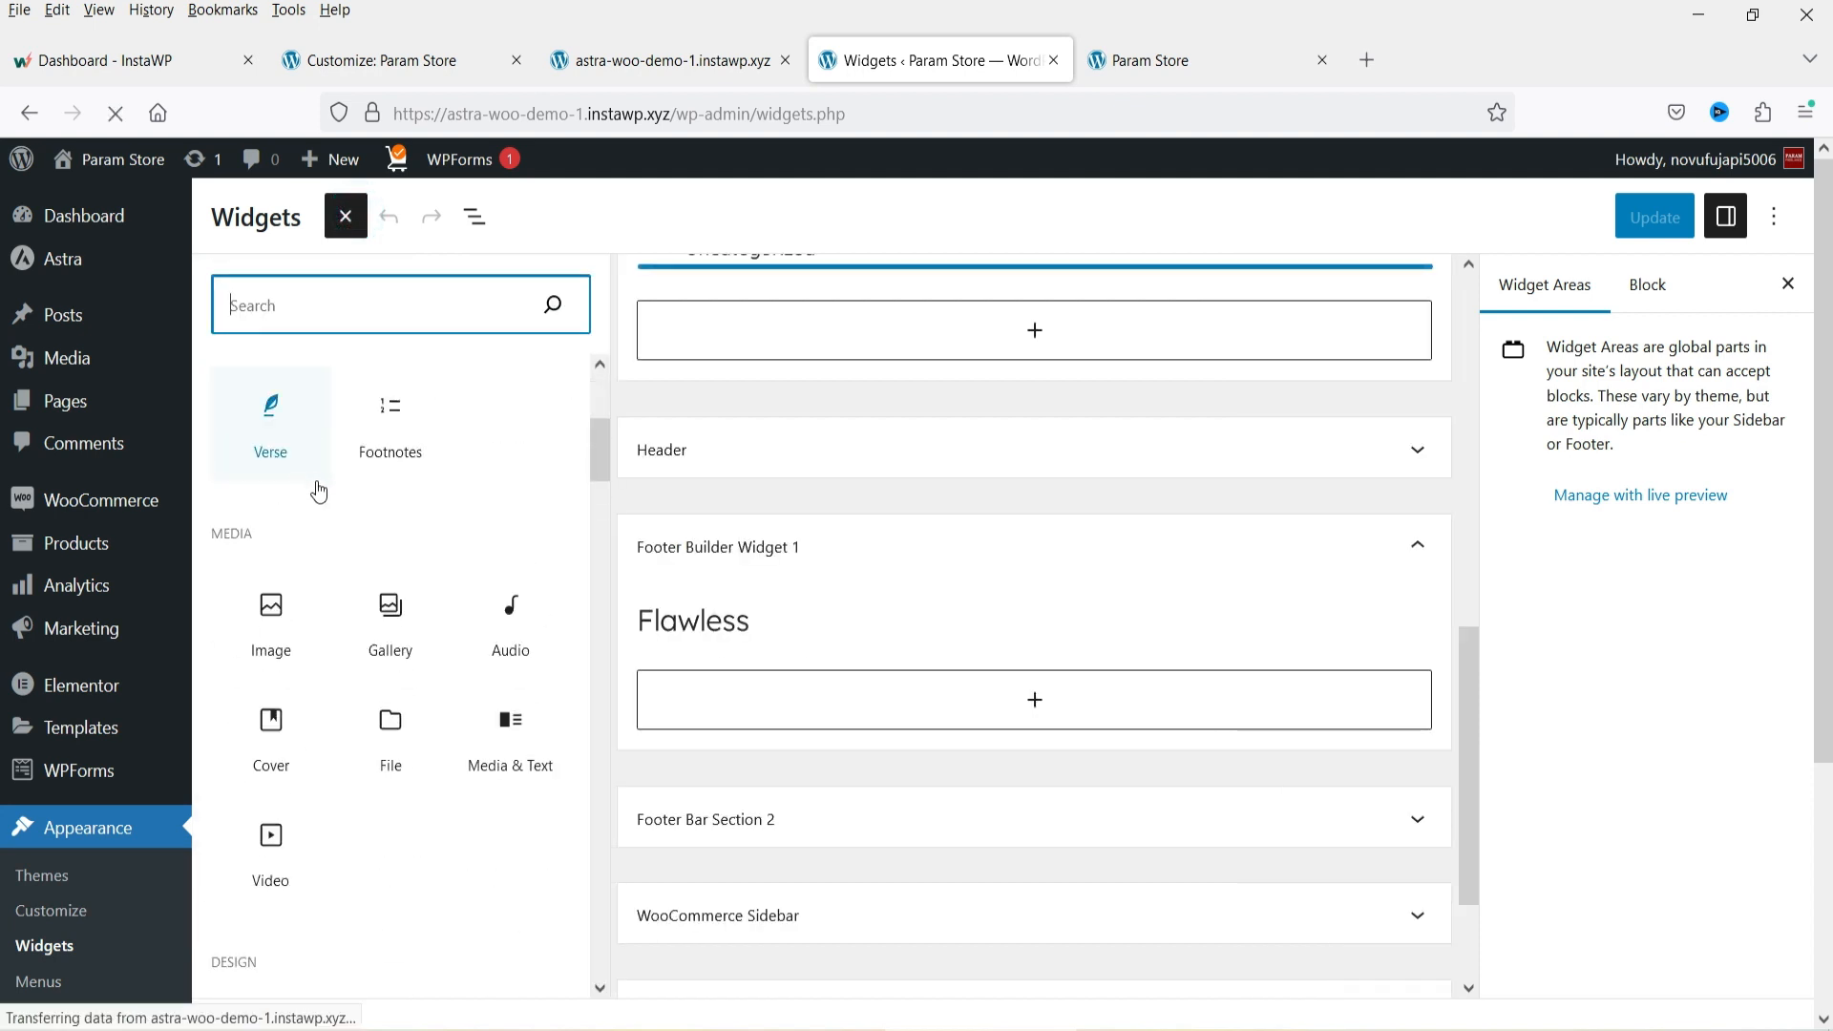
{"action": "scroll", "coordinate": [334, 562], "scroll_direction": "down", "scroll_amount": 2}
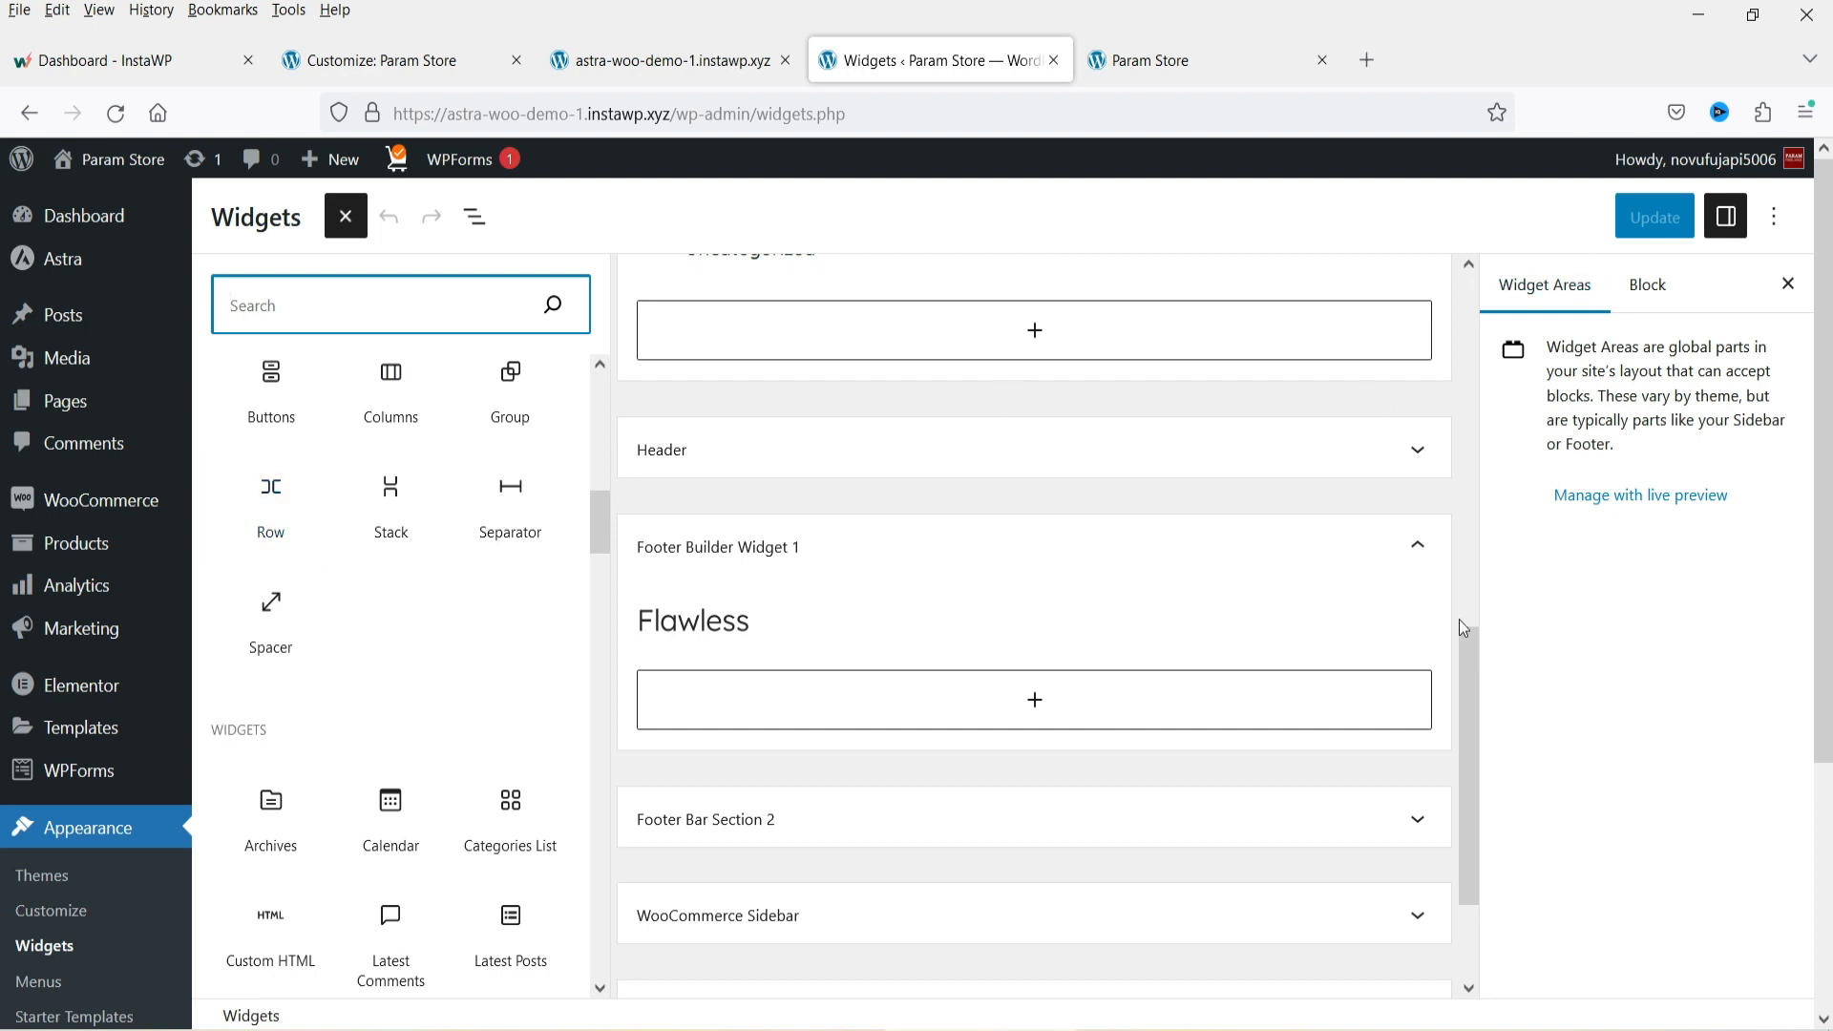
{"action": "scroll", "coordinate": [1371, 594], "scroll_direction": "up", "scroll_amount": 10}
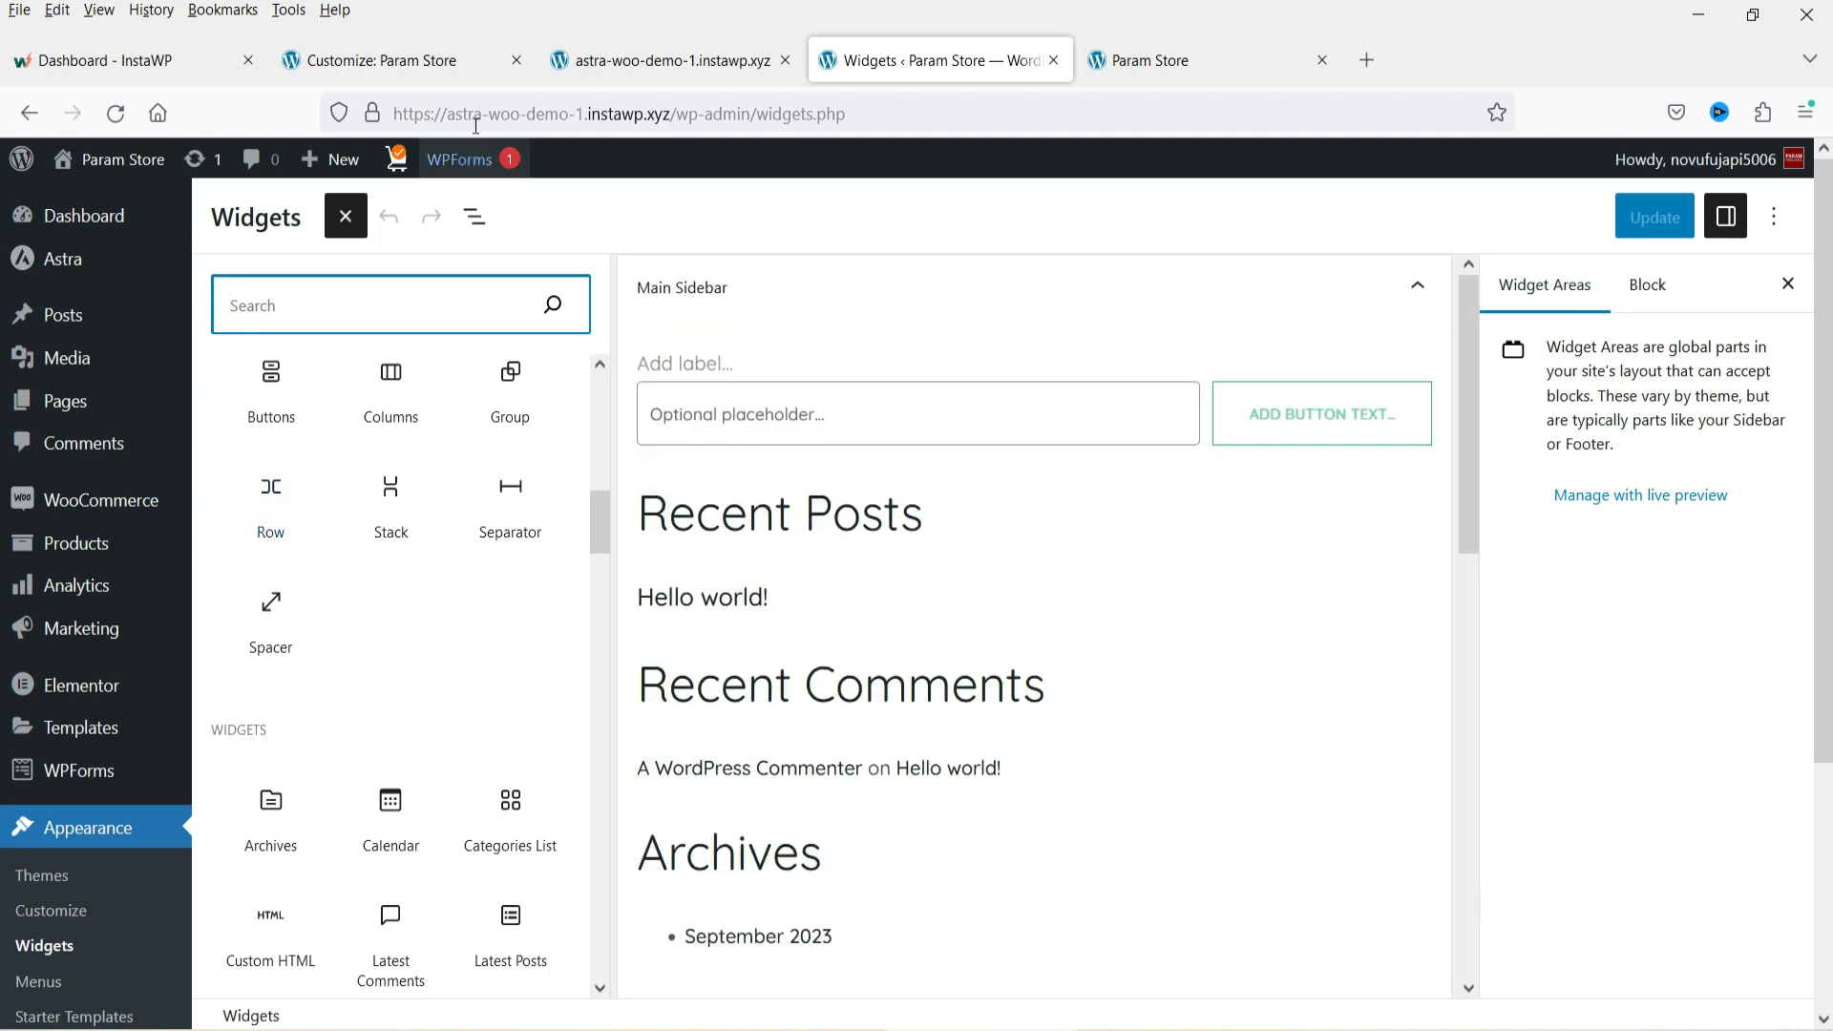
Open the footer middle row's add-element chooser to review the available elements.
{"action": "left_click", "coordinate": [362, 59]}
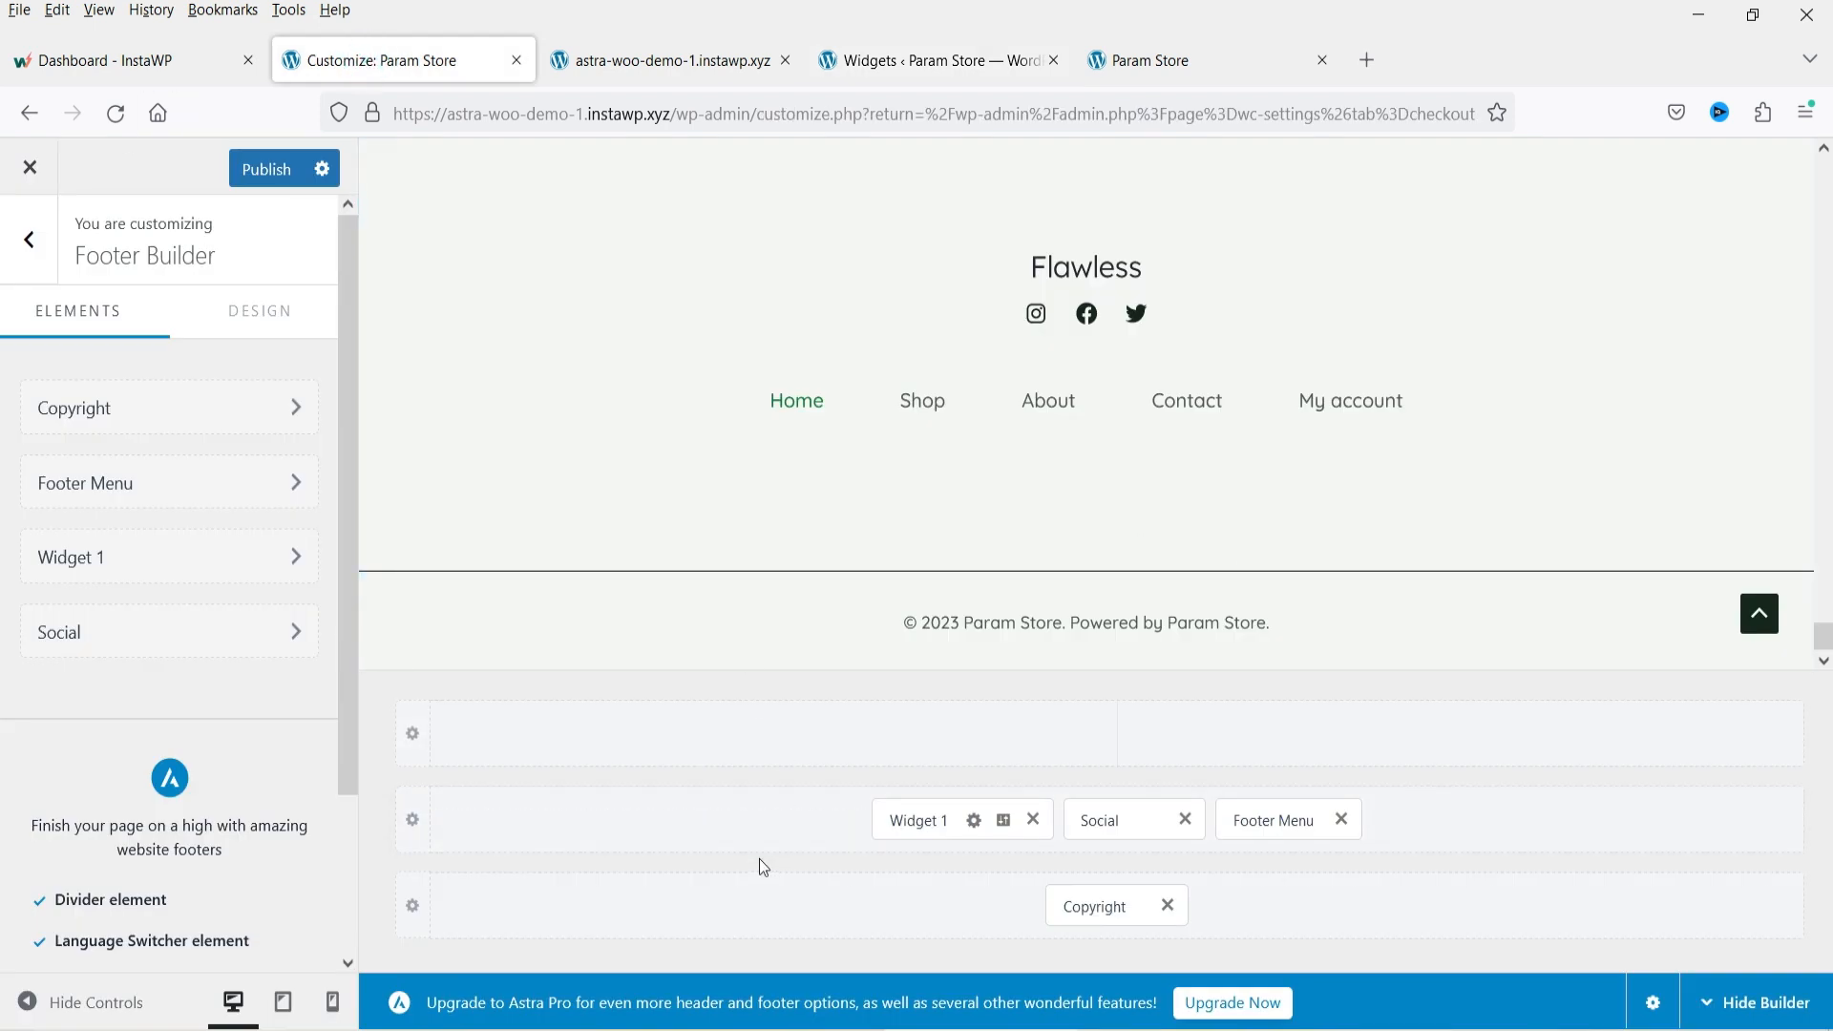
{"action": "left_click", "coordinate": [1525, 827]}
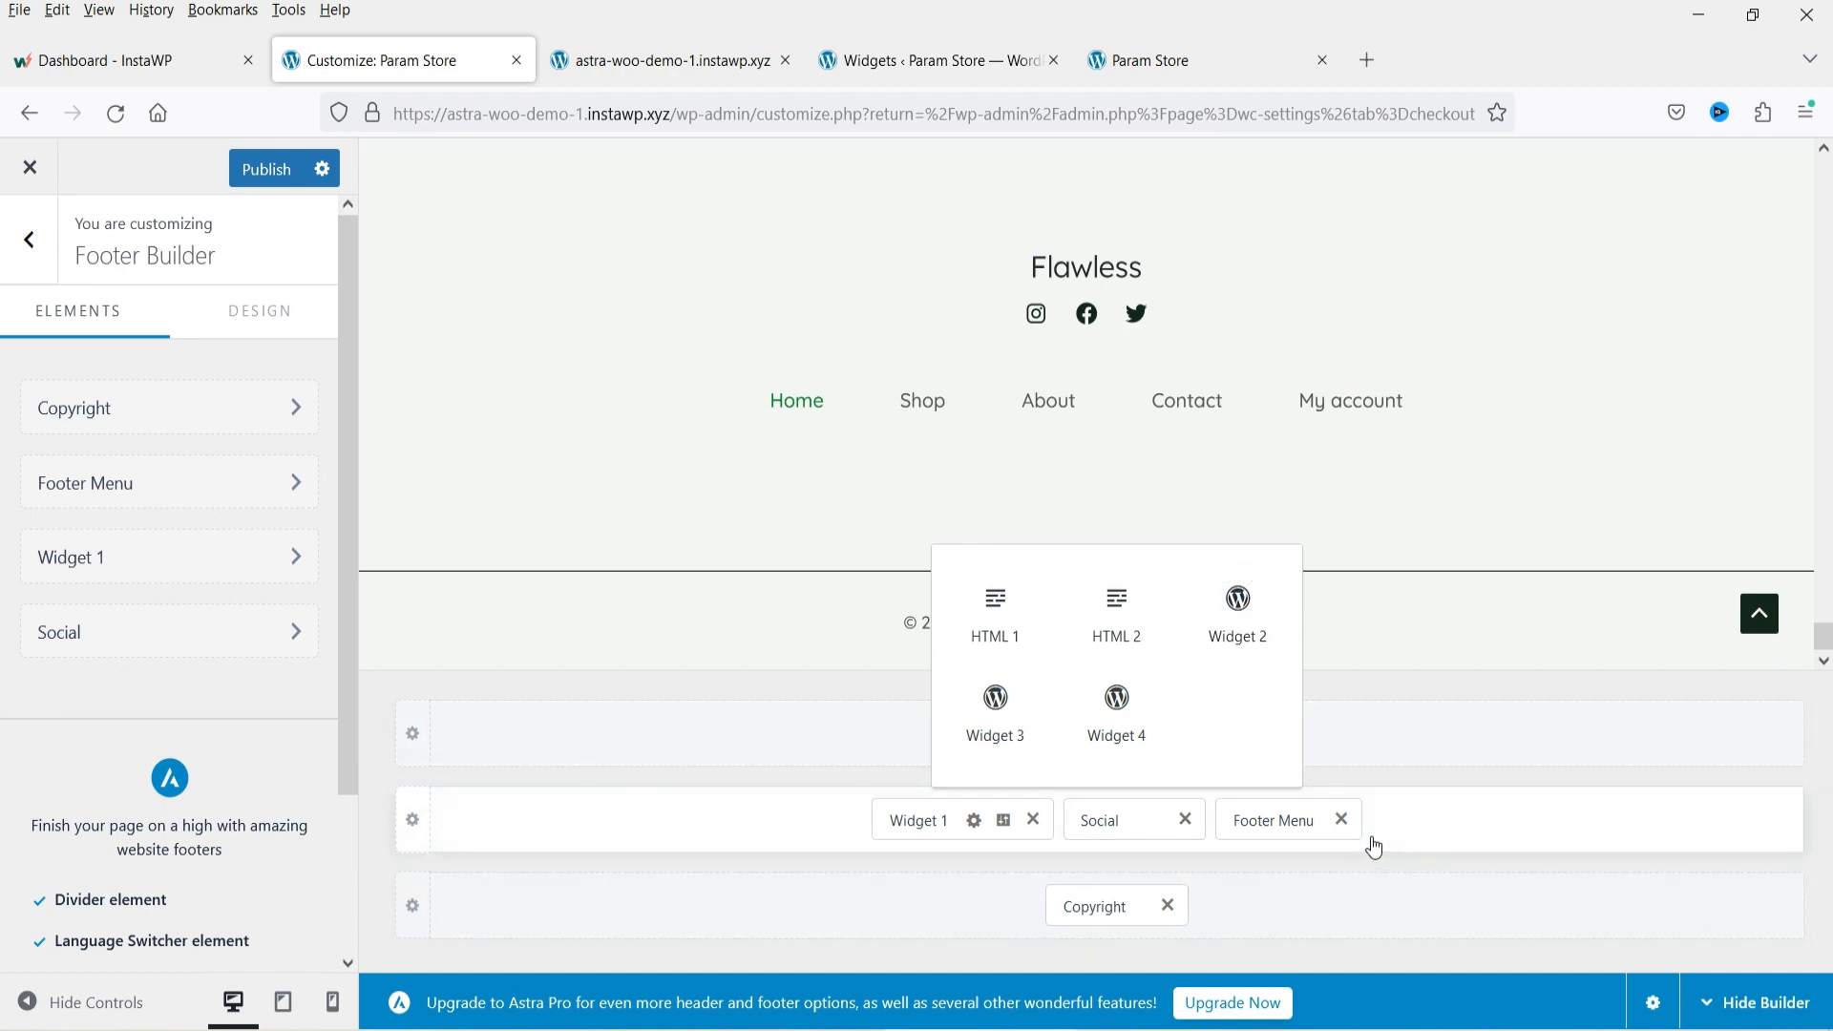
{"action": "left_click", "coordinate": [918, 60]}
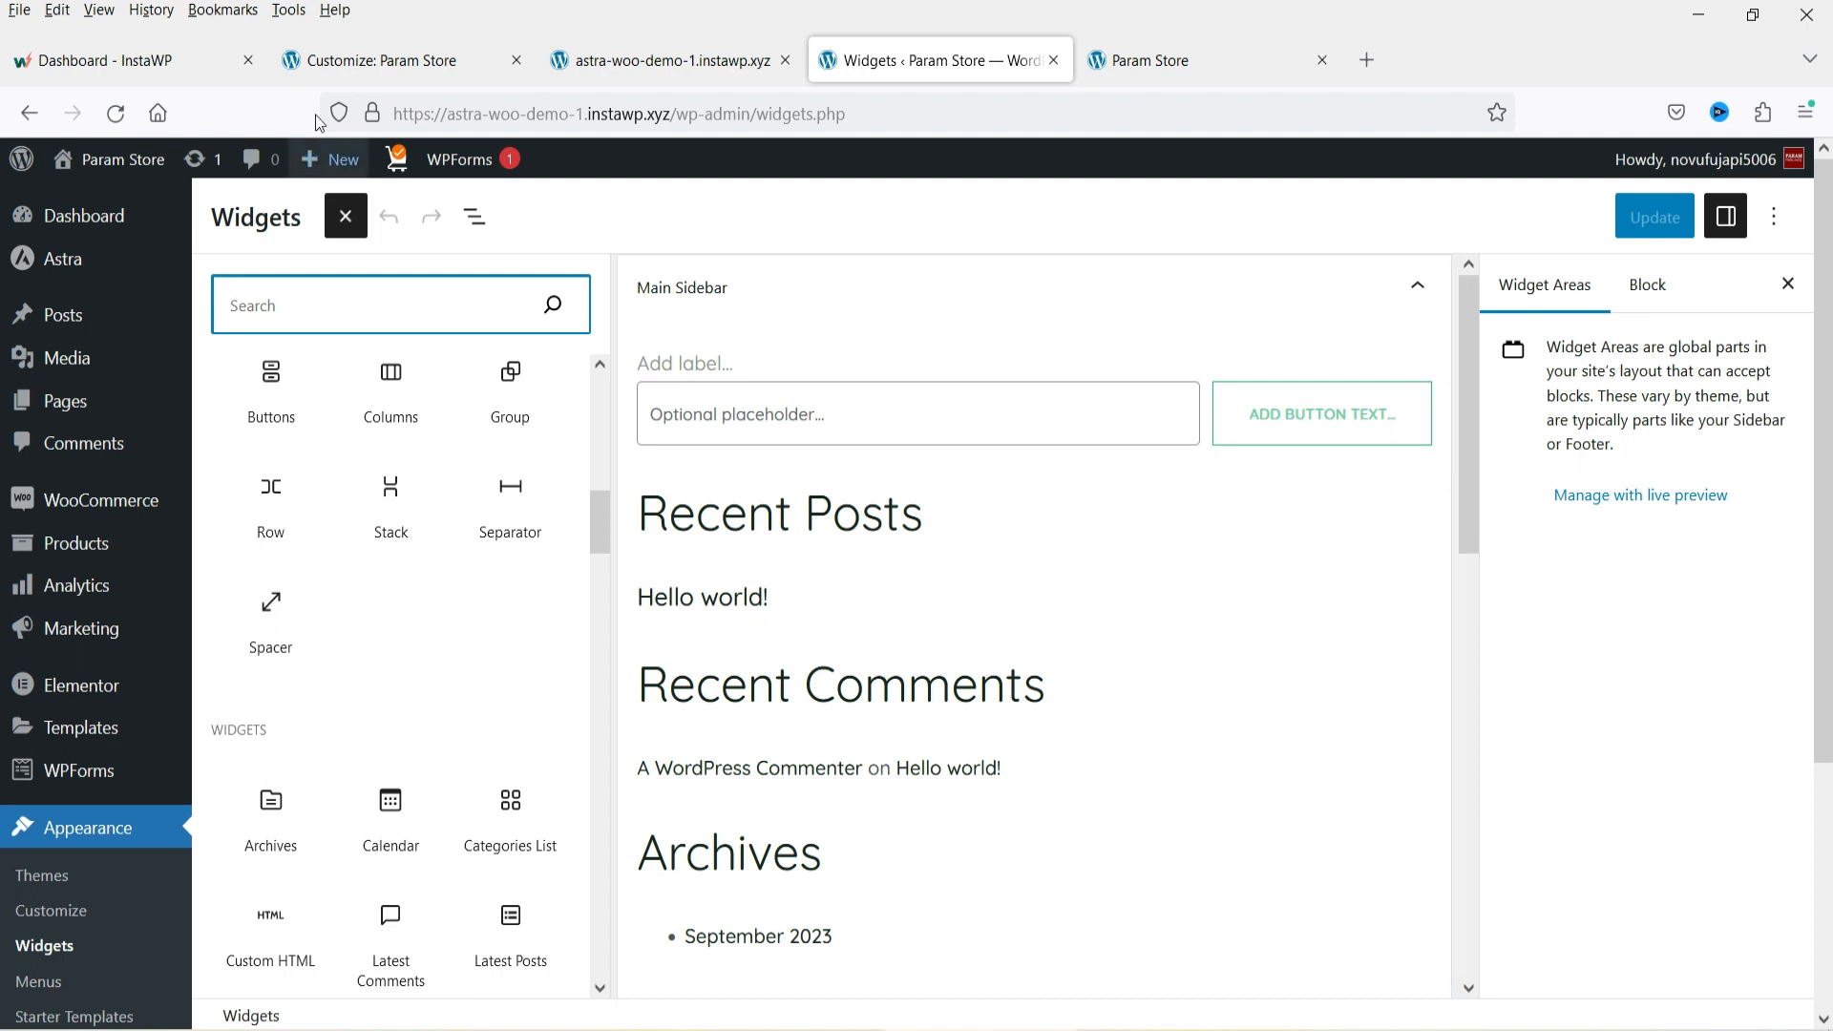
{"action": "left_click", "coordinate": [345, 60]}
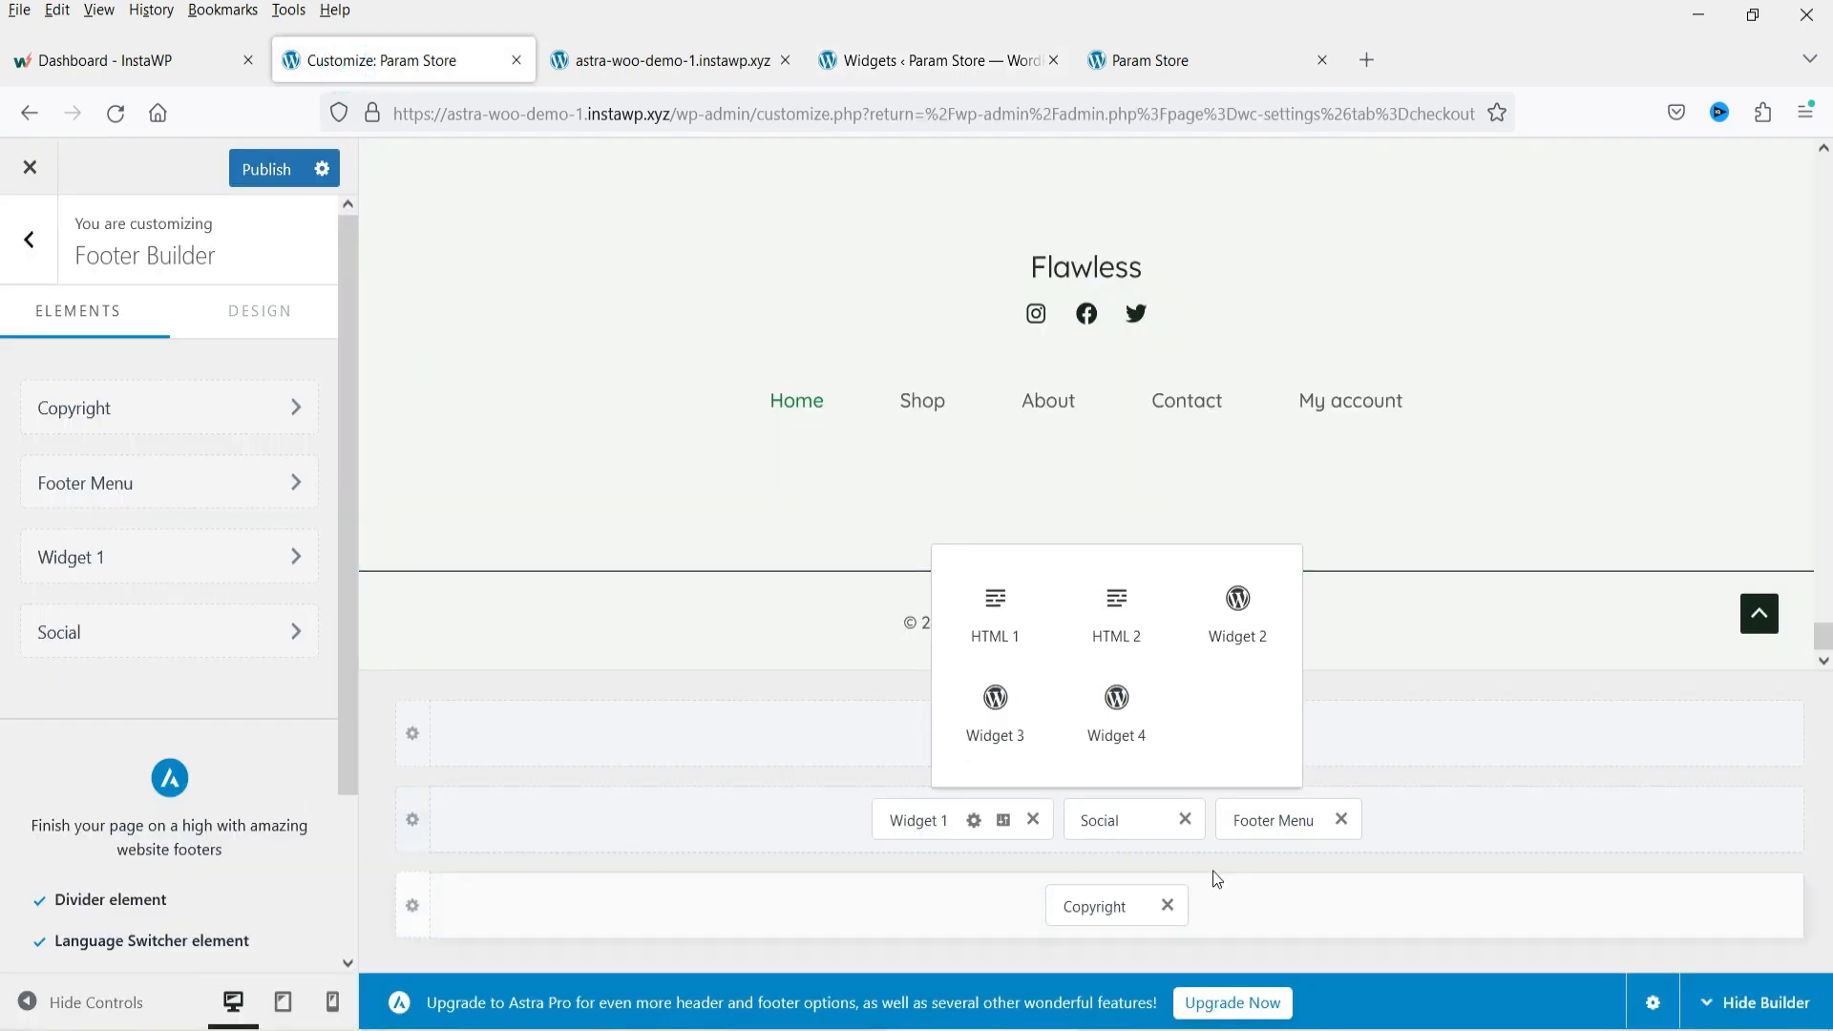
{"action": "left_click", "coordinate": [29, 239]}
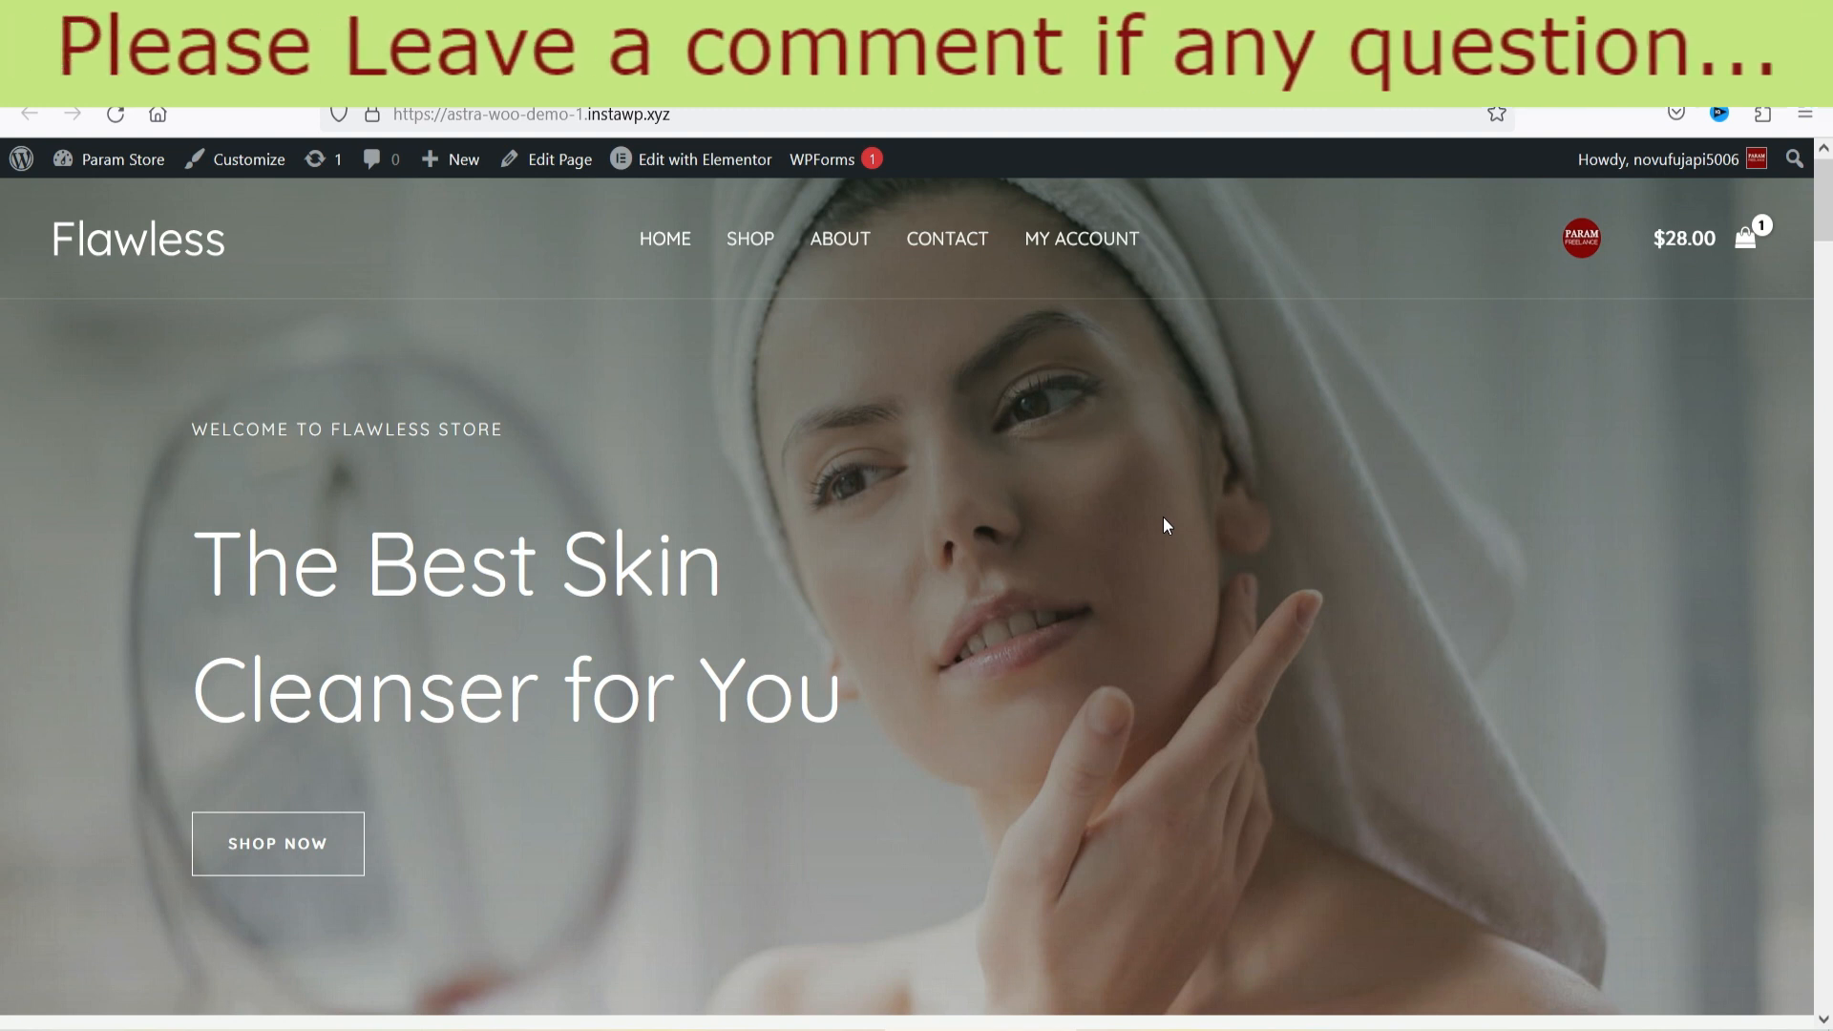
Open the live site's Shop page and look over its layout.
{"action": "left_click", "coordinate": [751, 239]}
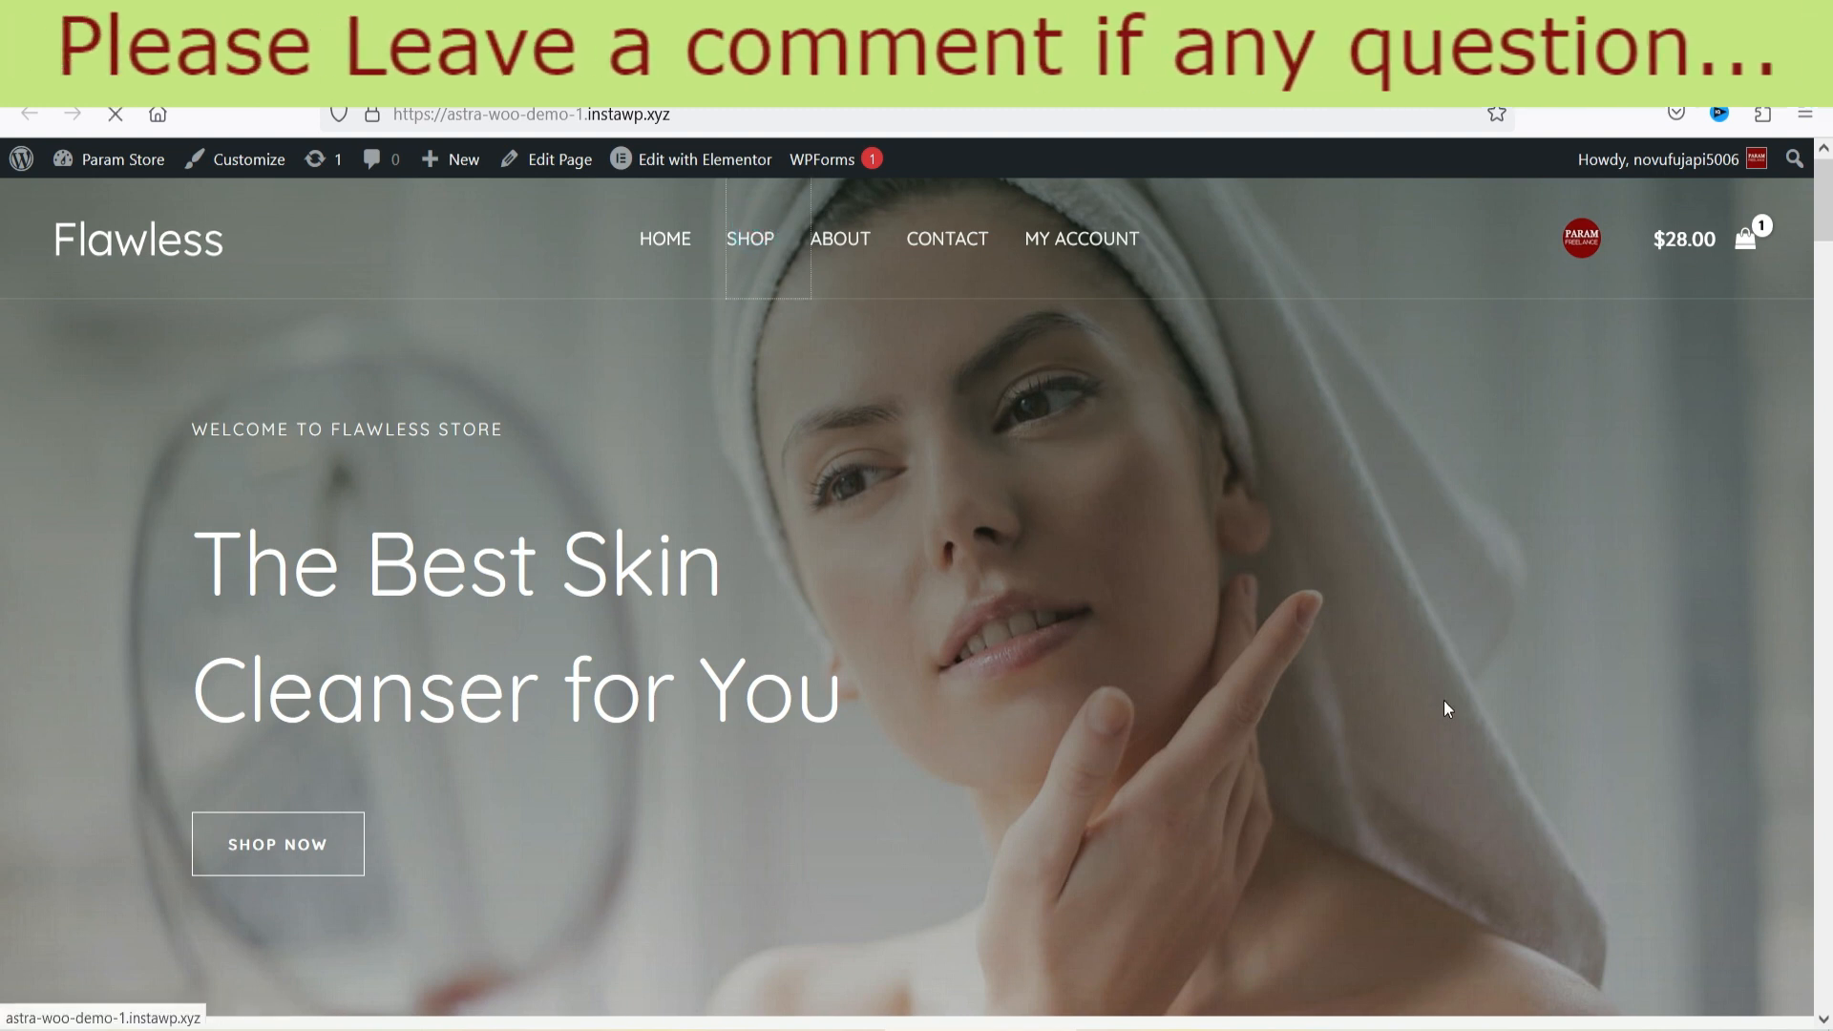
{"action": "scroll", "coordinate": [1498, 516], "scroll_direction": "down", "scroll_amount": 5}
{"action": "scroll", "coordinate": [1497, 532], "scroll_direction": "up", "scroll_amount": 5}
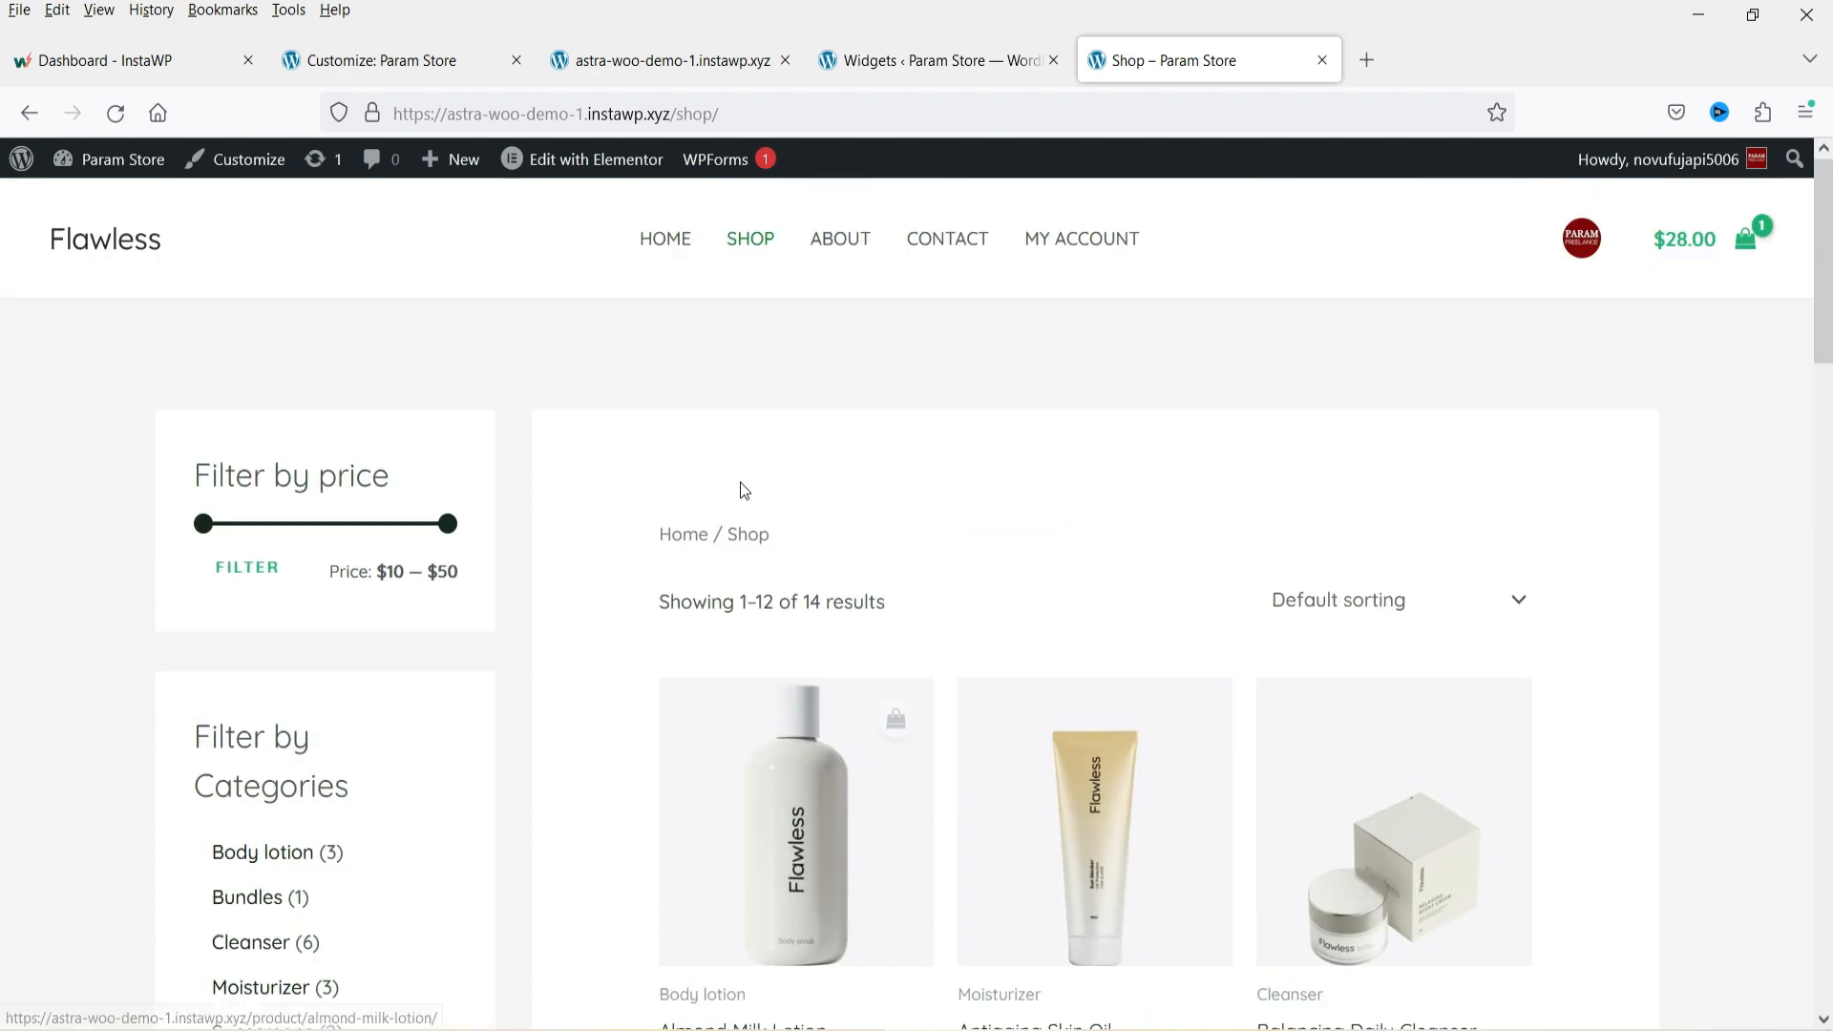
Open the Customizer's WooCommerce General settings to review the container layout.
{"action": "left_click", "coordinate": [393, 61]}
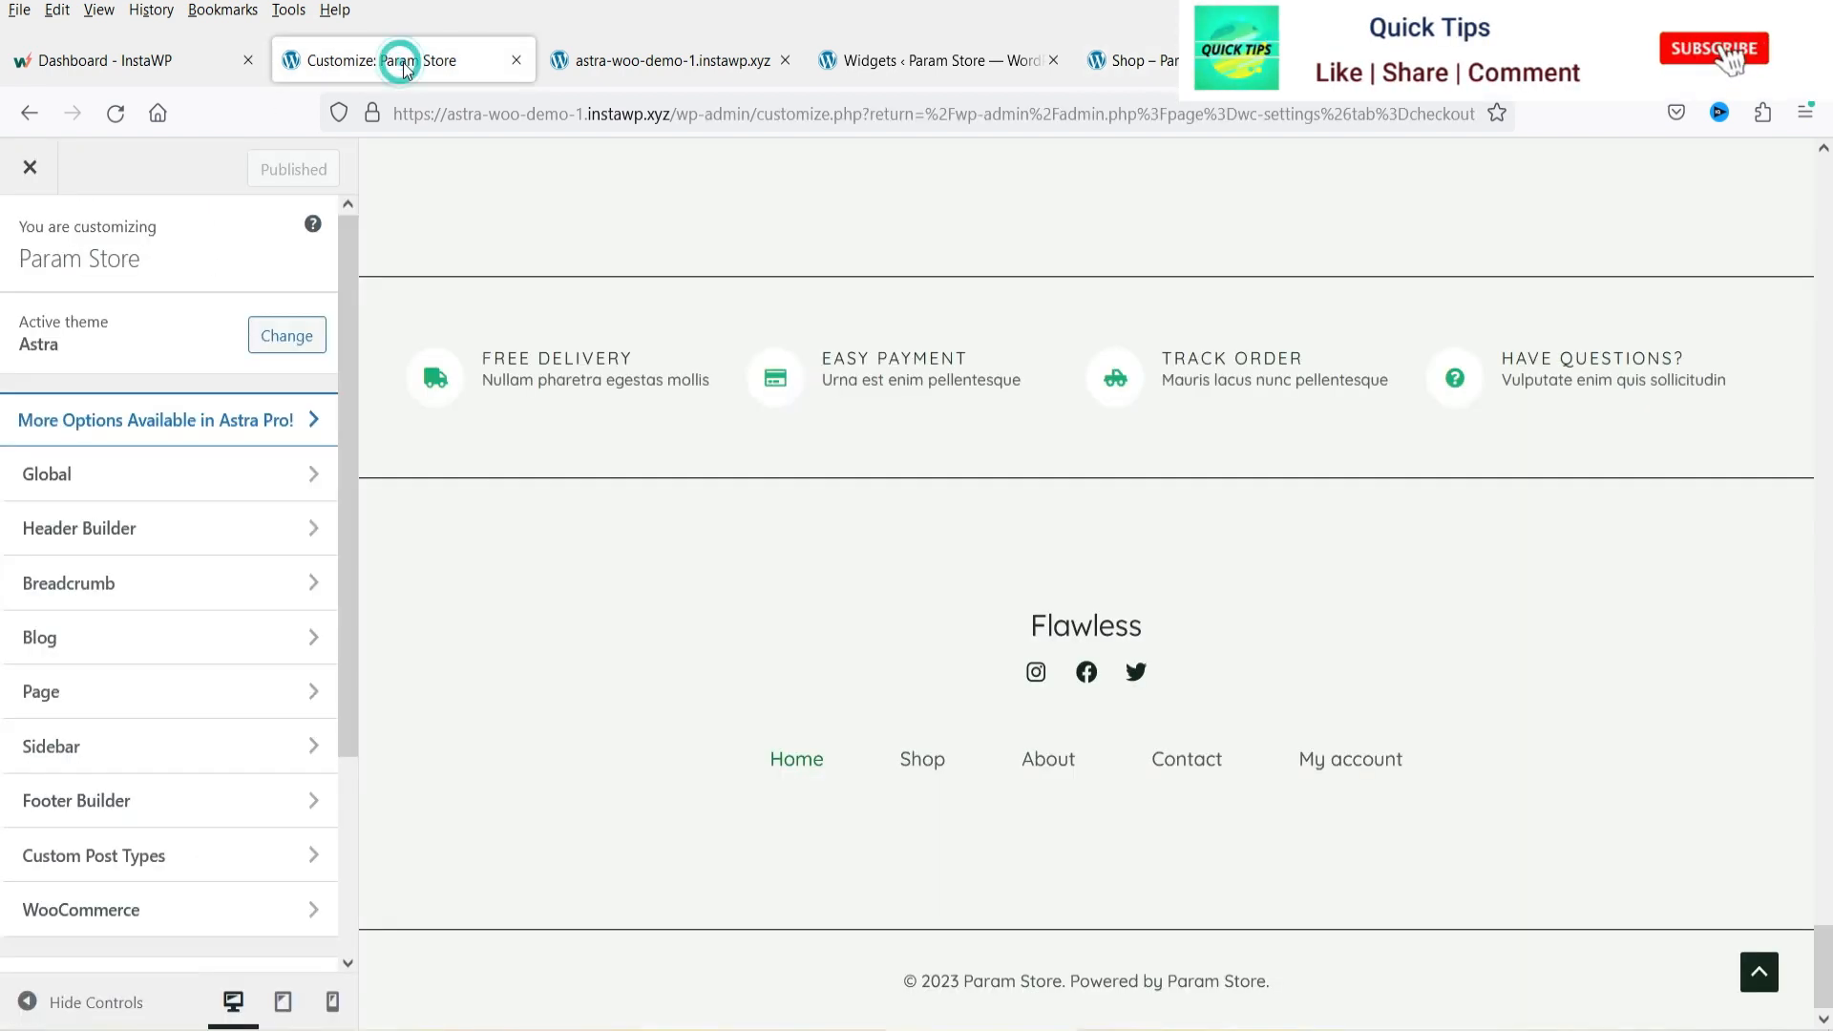
{"action": "left_click", "coordinate": [107, 913]}
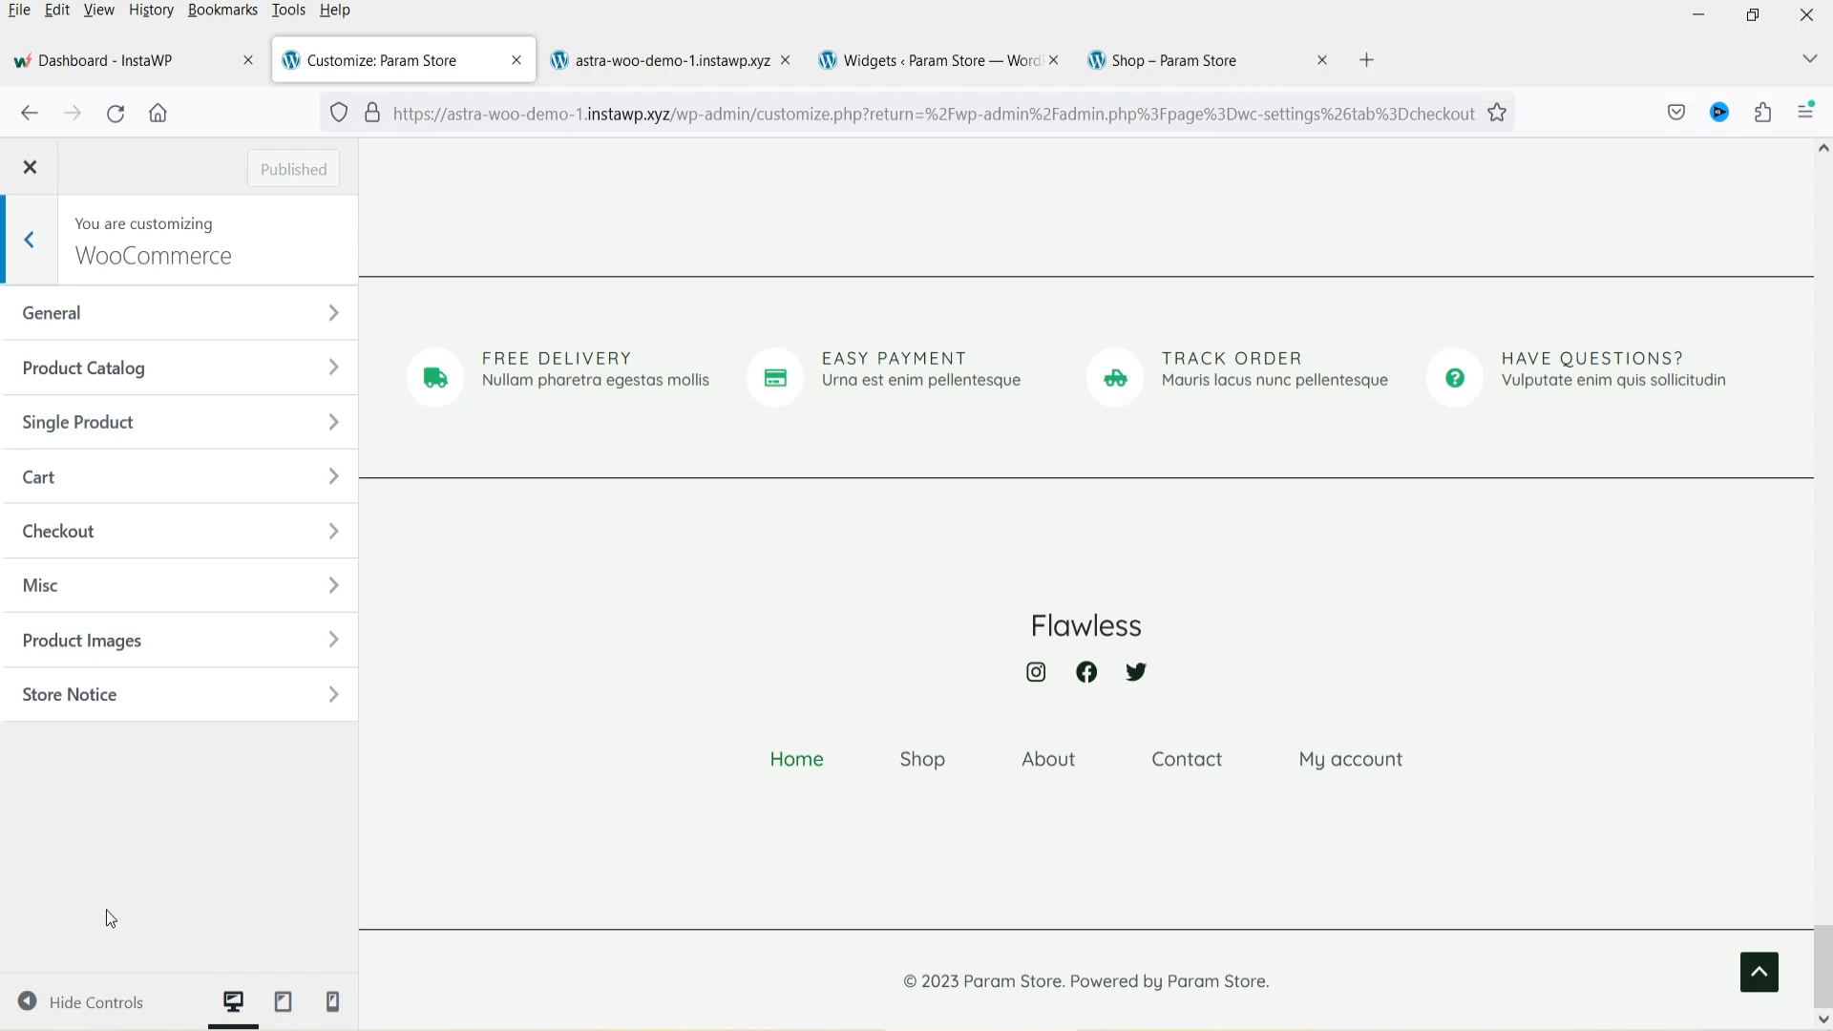
{"action": "left_click", "coordinate": [114, 322]}
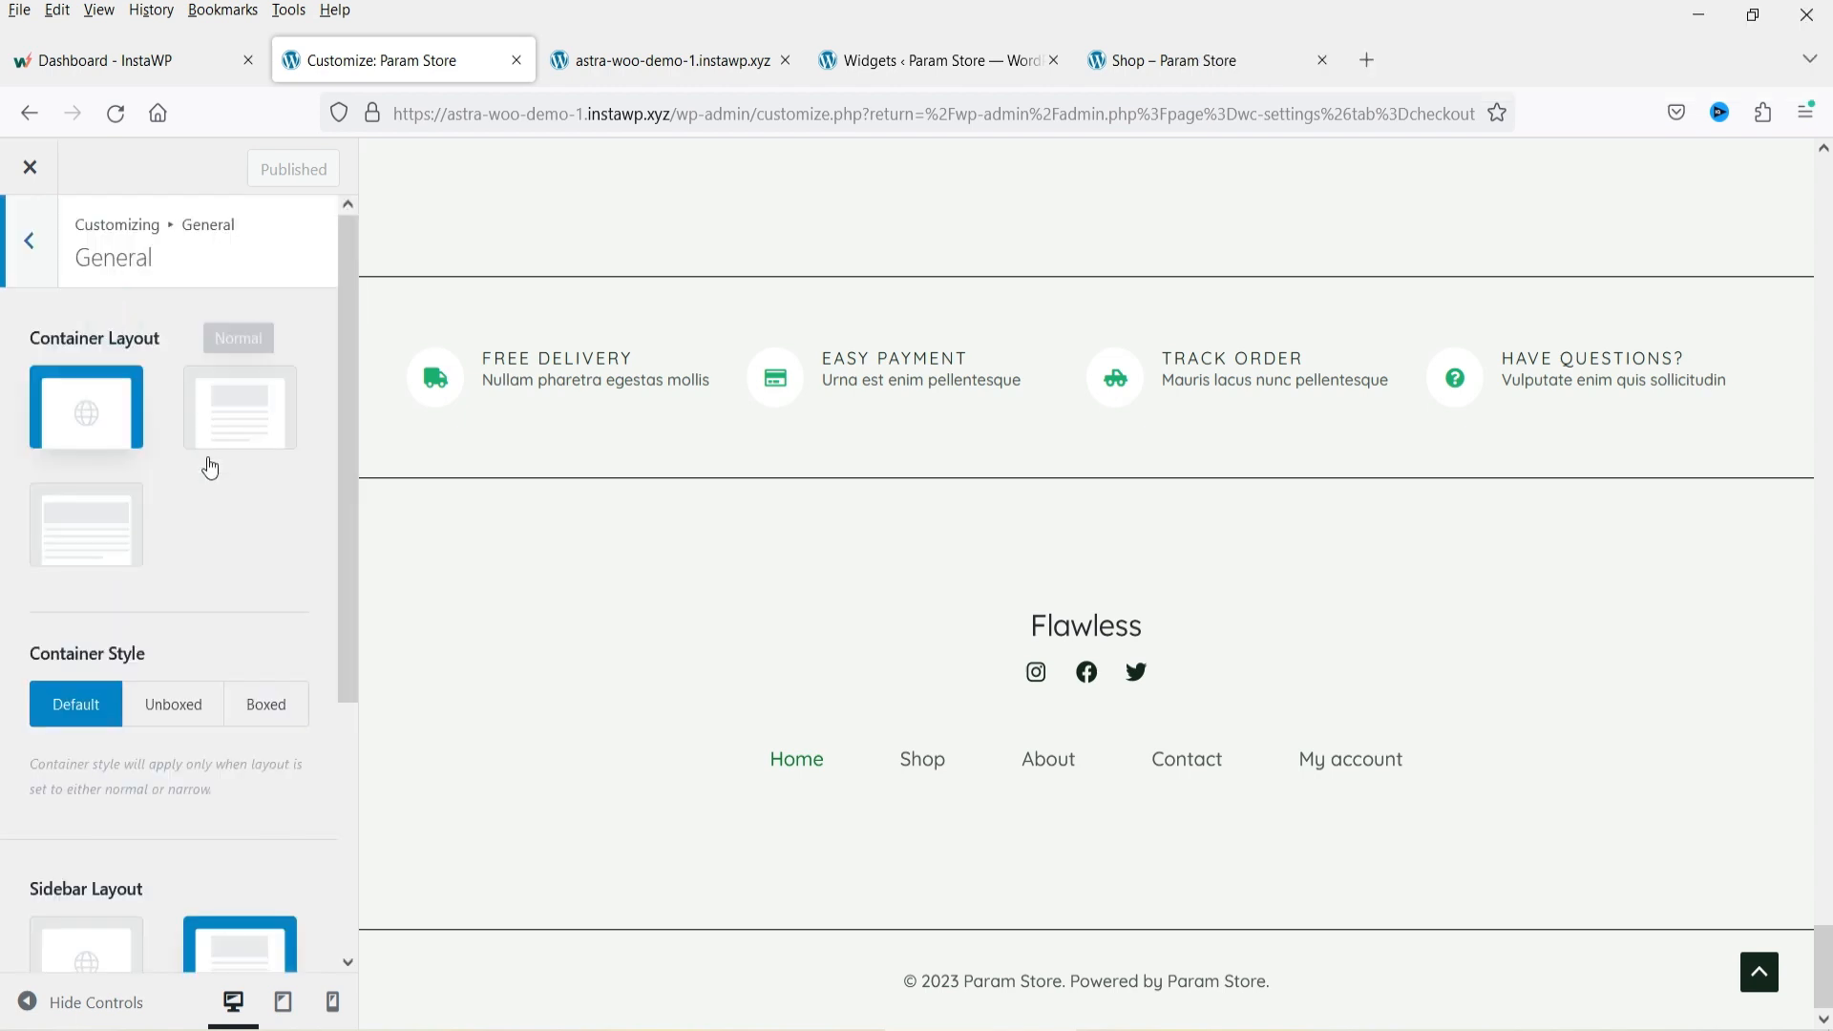
{"action": "scroll", "coordinate": [191, 524], "scroll_direction": "down", "scroll_amount": 4}
{"action": "scroll", "coordinate": [186, 517], "scroll_direction": "up", "scroll_amount": 4}
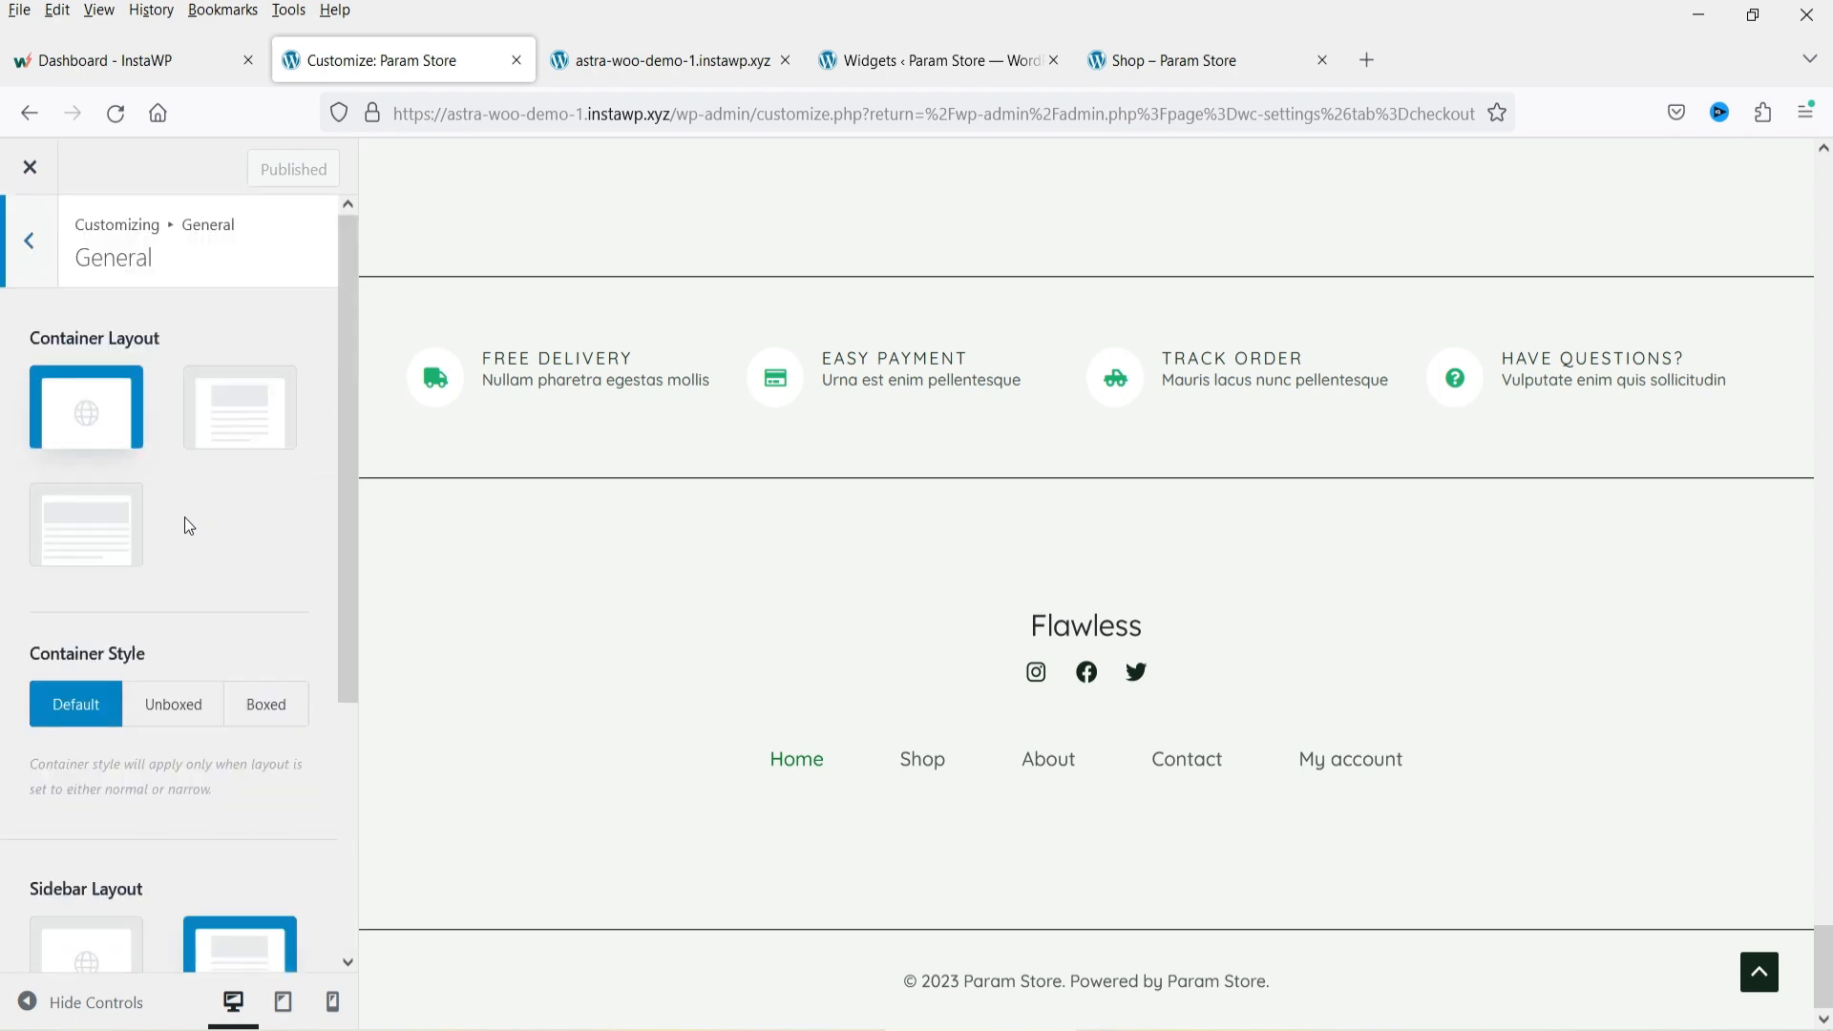
Open the WooCommerce Product Catalog settings and load the Shop page in the preview.
{"action": "left_click", "coordinate": [29, 260]}
{"action": "left_click", "coordinate": [131, 382]}
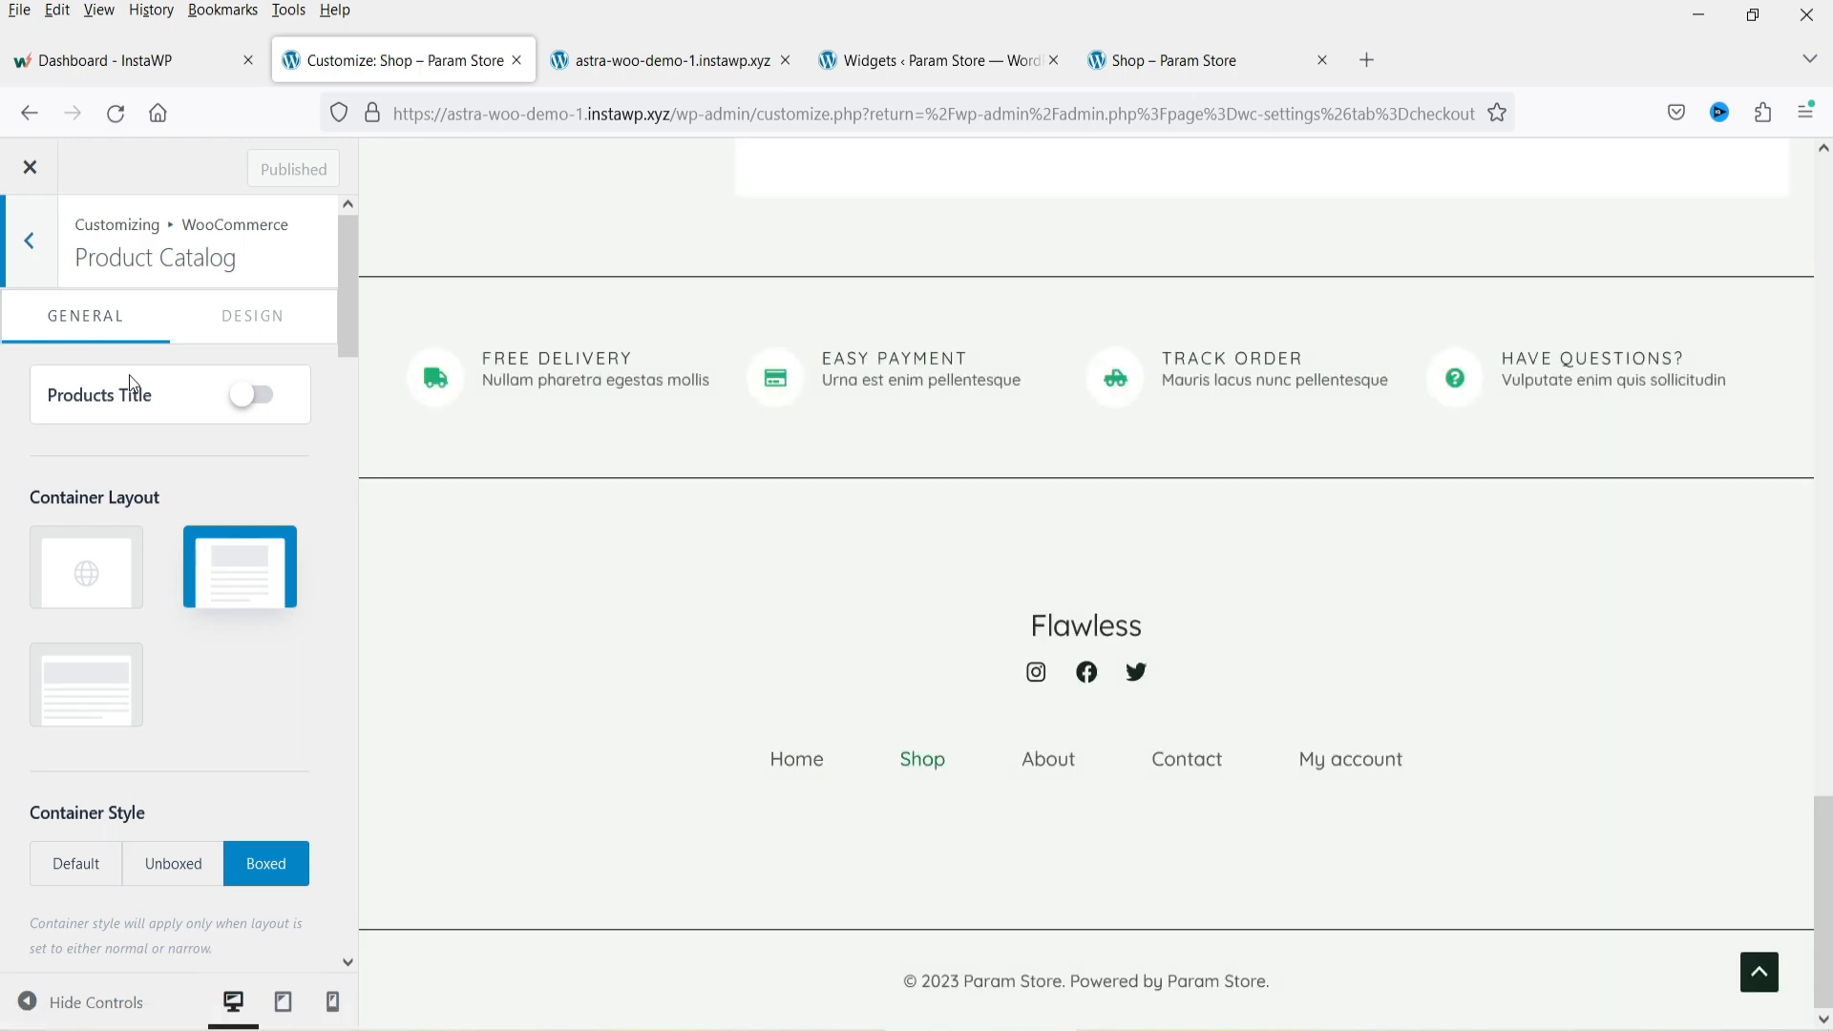
{"action": "left_click", "coordinate": [1759, 973]}
{"action": "left_click", "coordinate": [917, 204]}
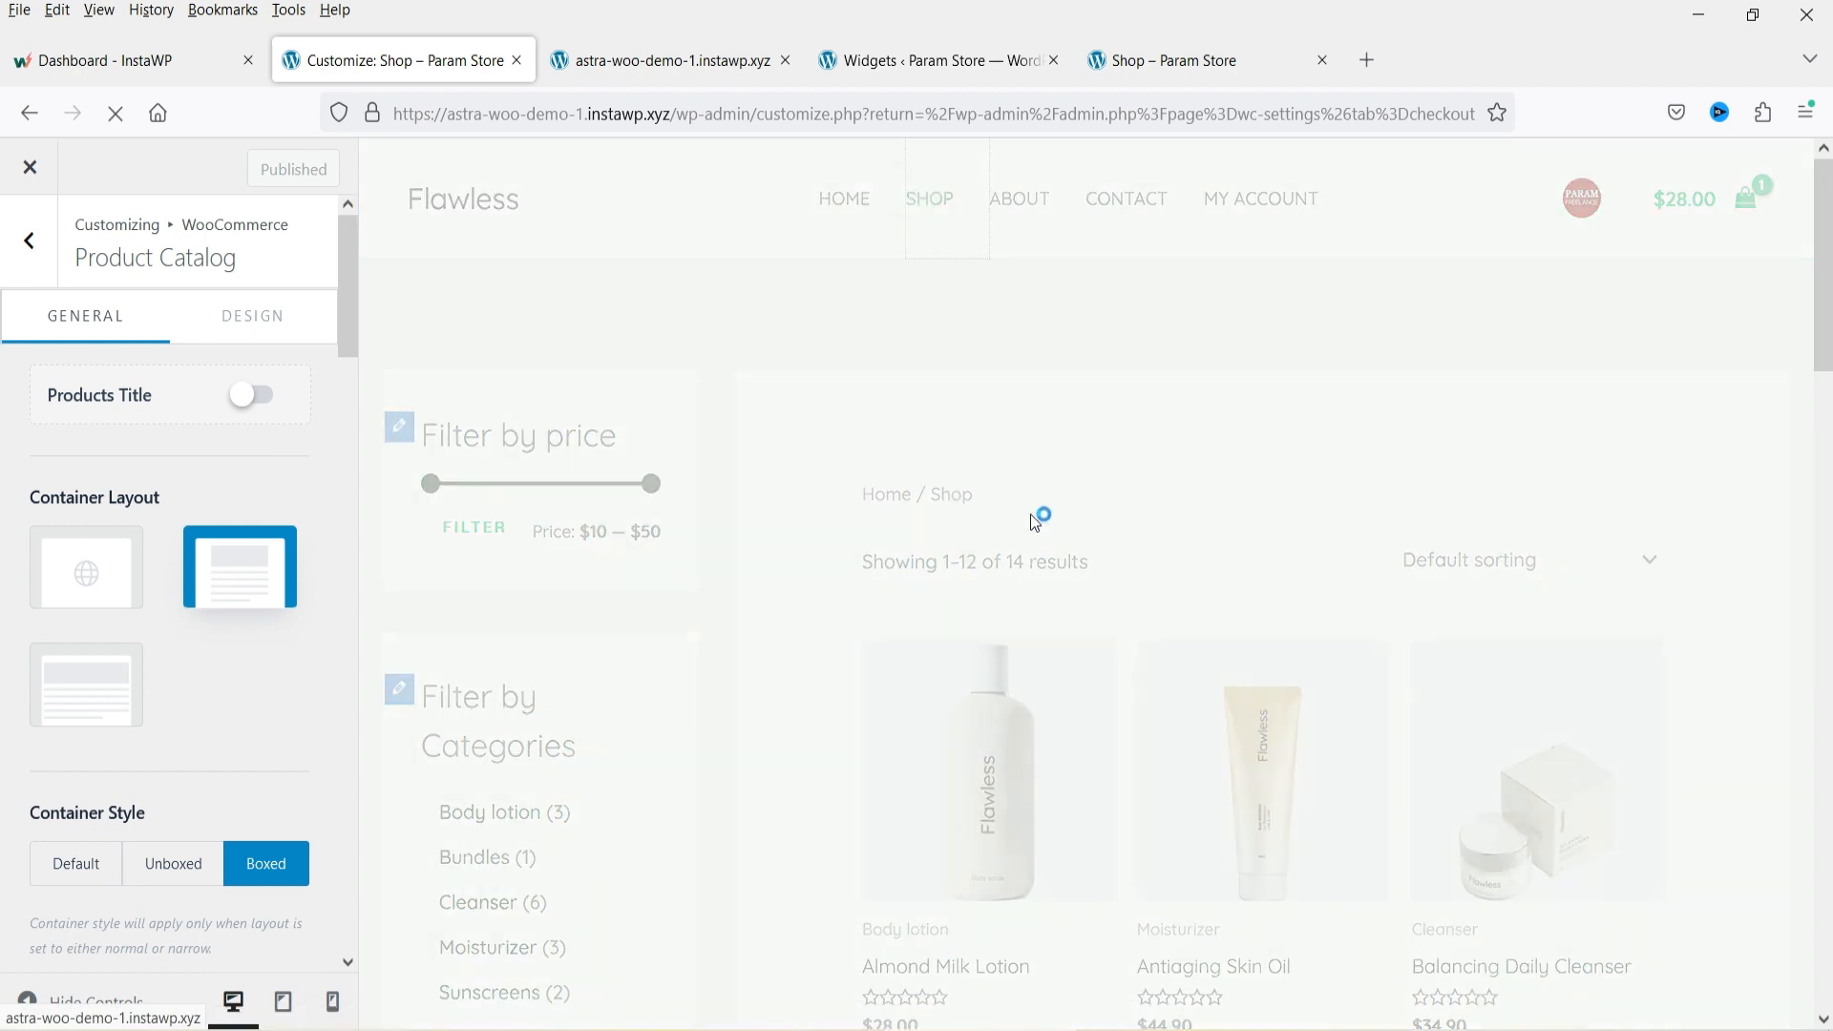
Switch the shop page's sidebar layout to Right Sidebar.
{"action": "scroll", "coordinate": [1633, 552], "scroll_direction": "down", "scroll_amount": 3}
{"action": "scroll", "coordinate": [1633, 555], "scroll_direction": "up", "scroll_amount": 3}
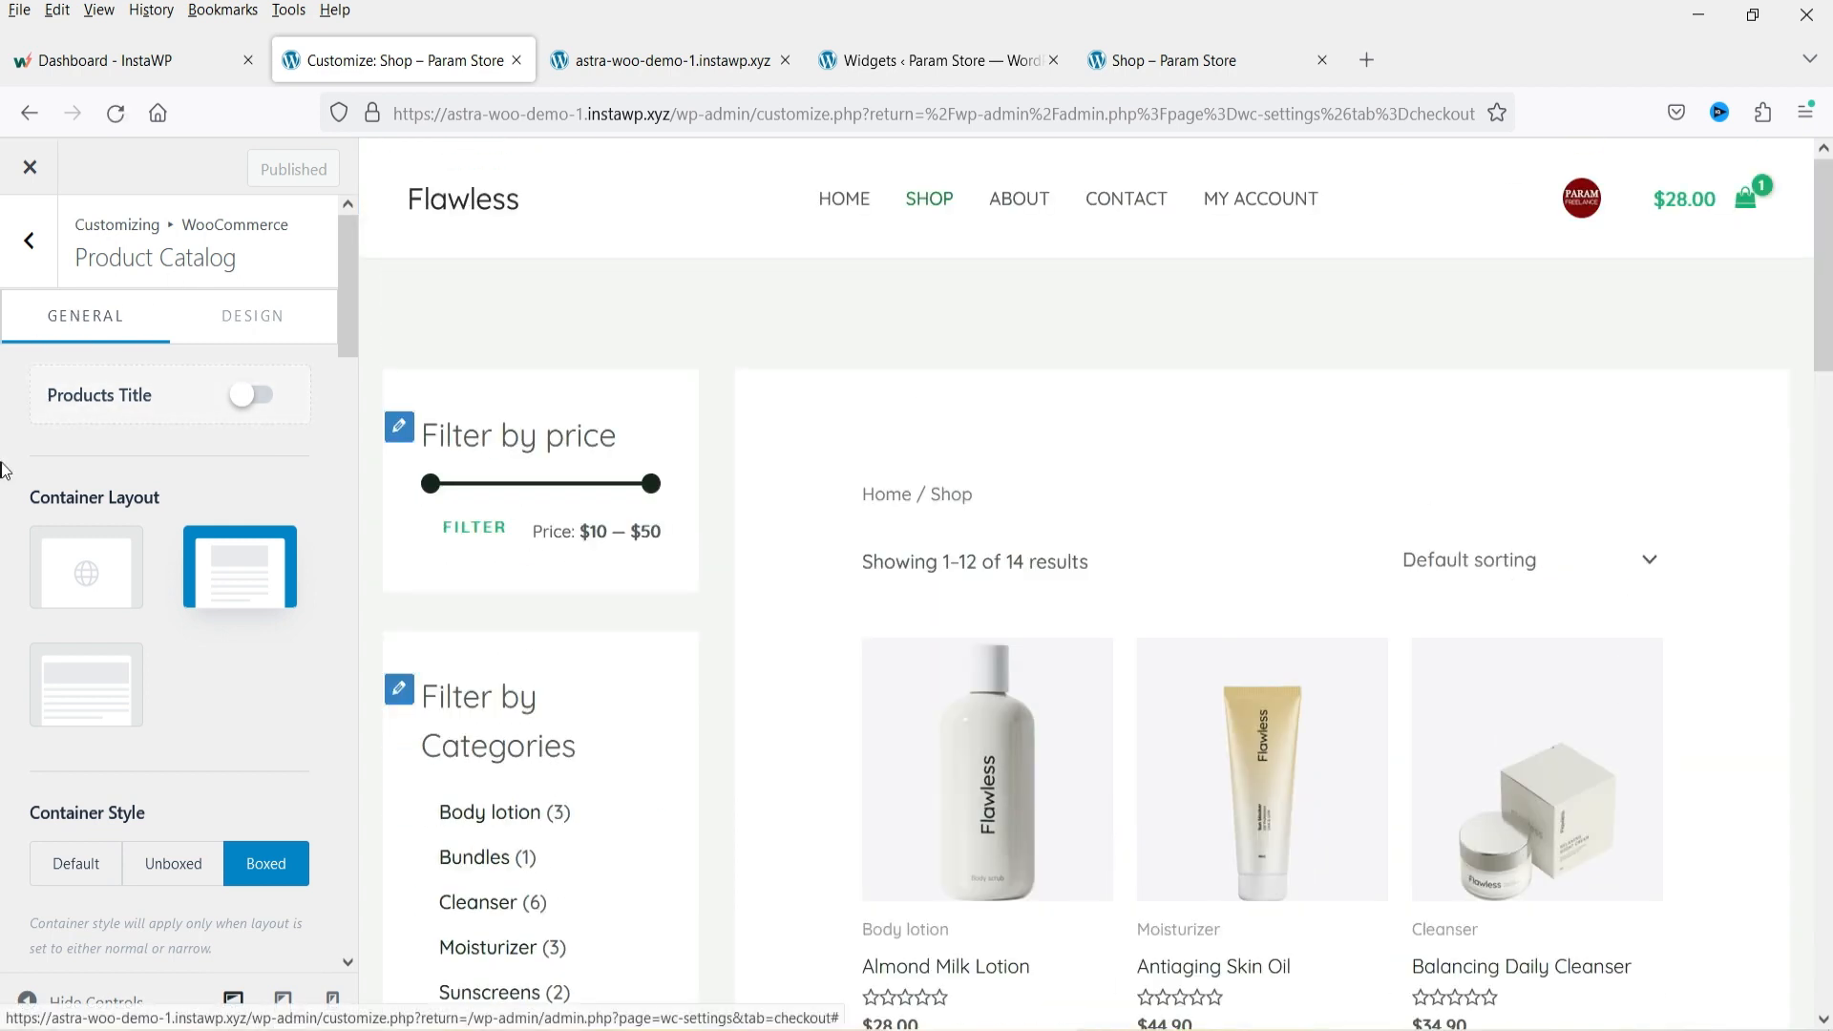
{"action": "scroll", "coordinate": [232, 552], "scroll_direction": "down", "scroll_amount": 2}
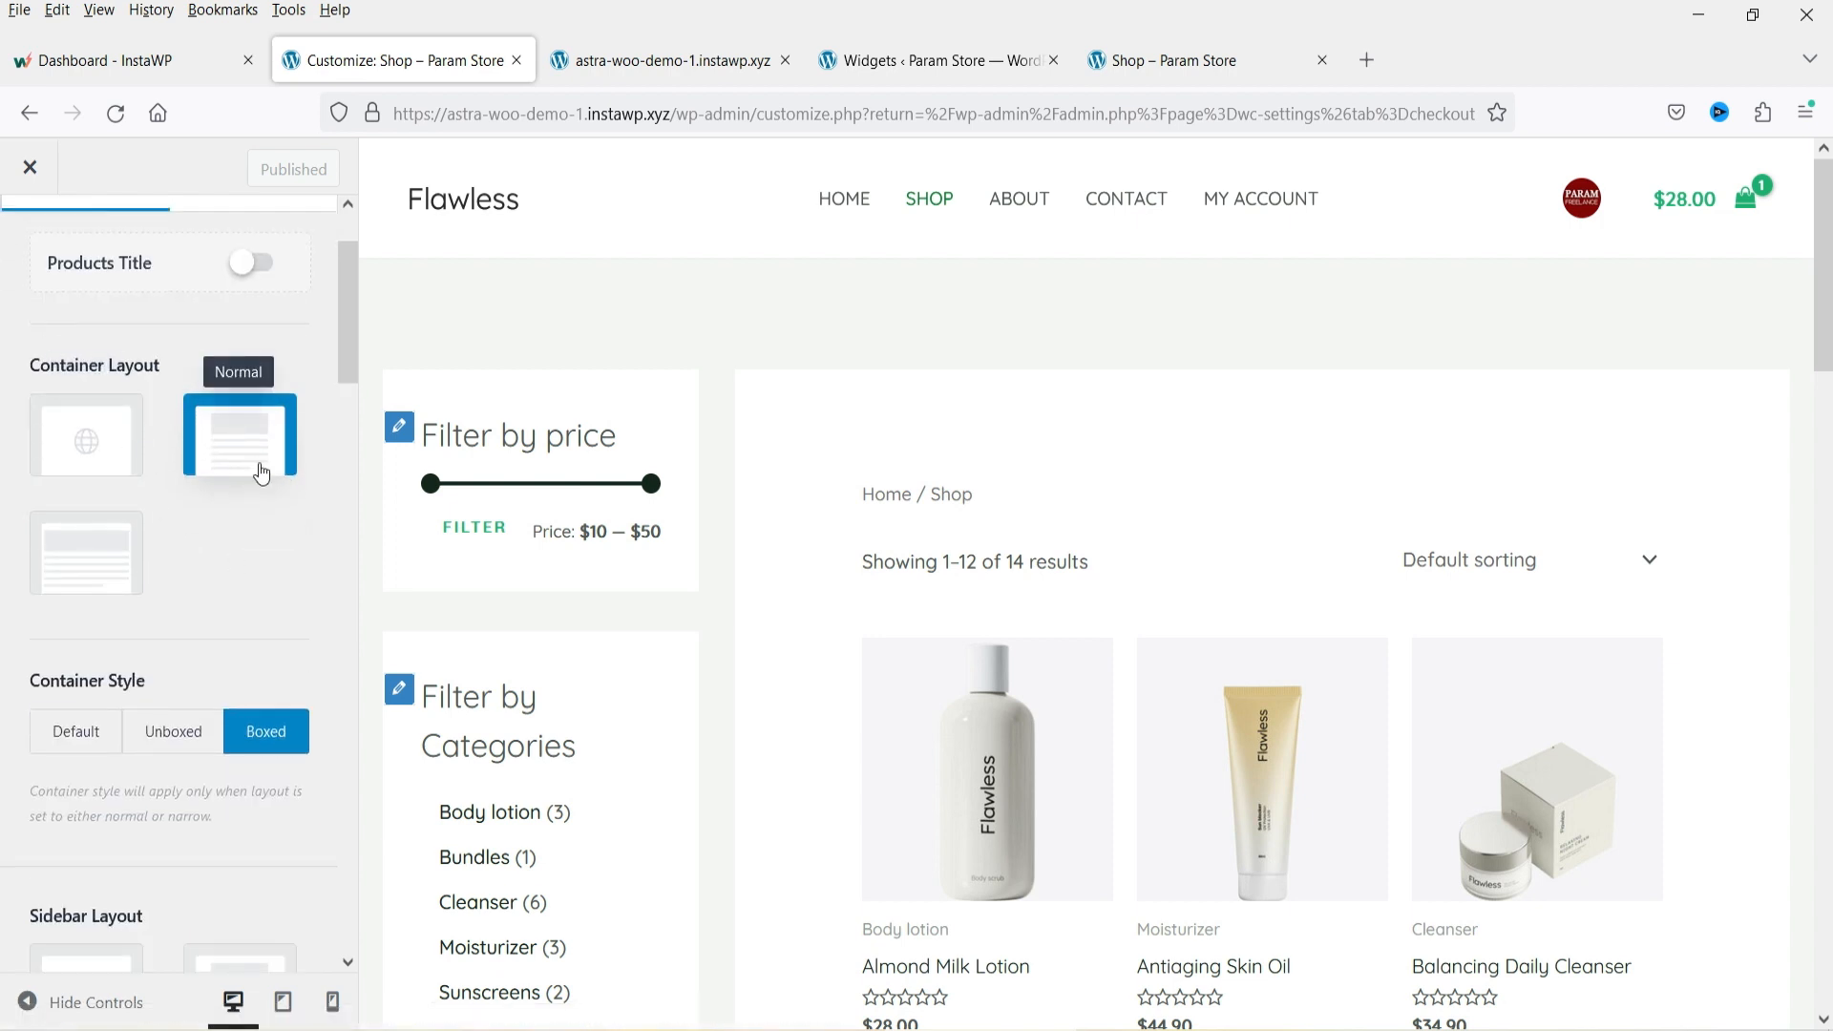
{"action": "scroll", "coordinate": [218, 469], "scroll_direction": "down", "scroll_amount": 4}
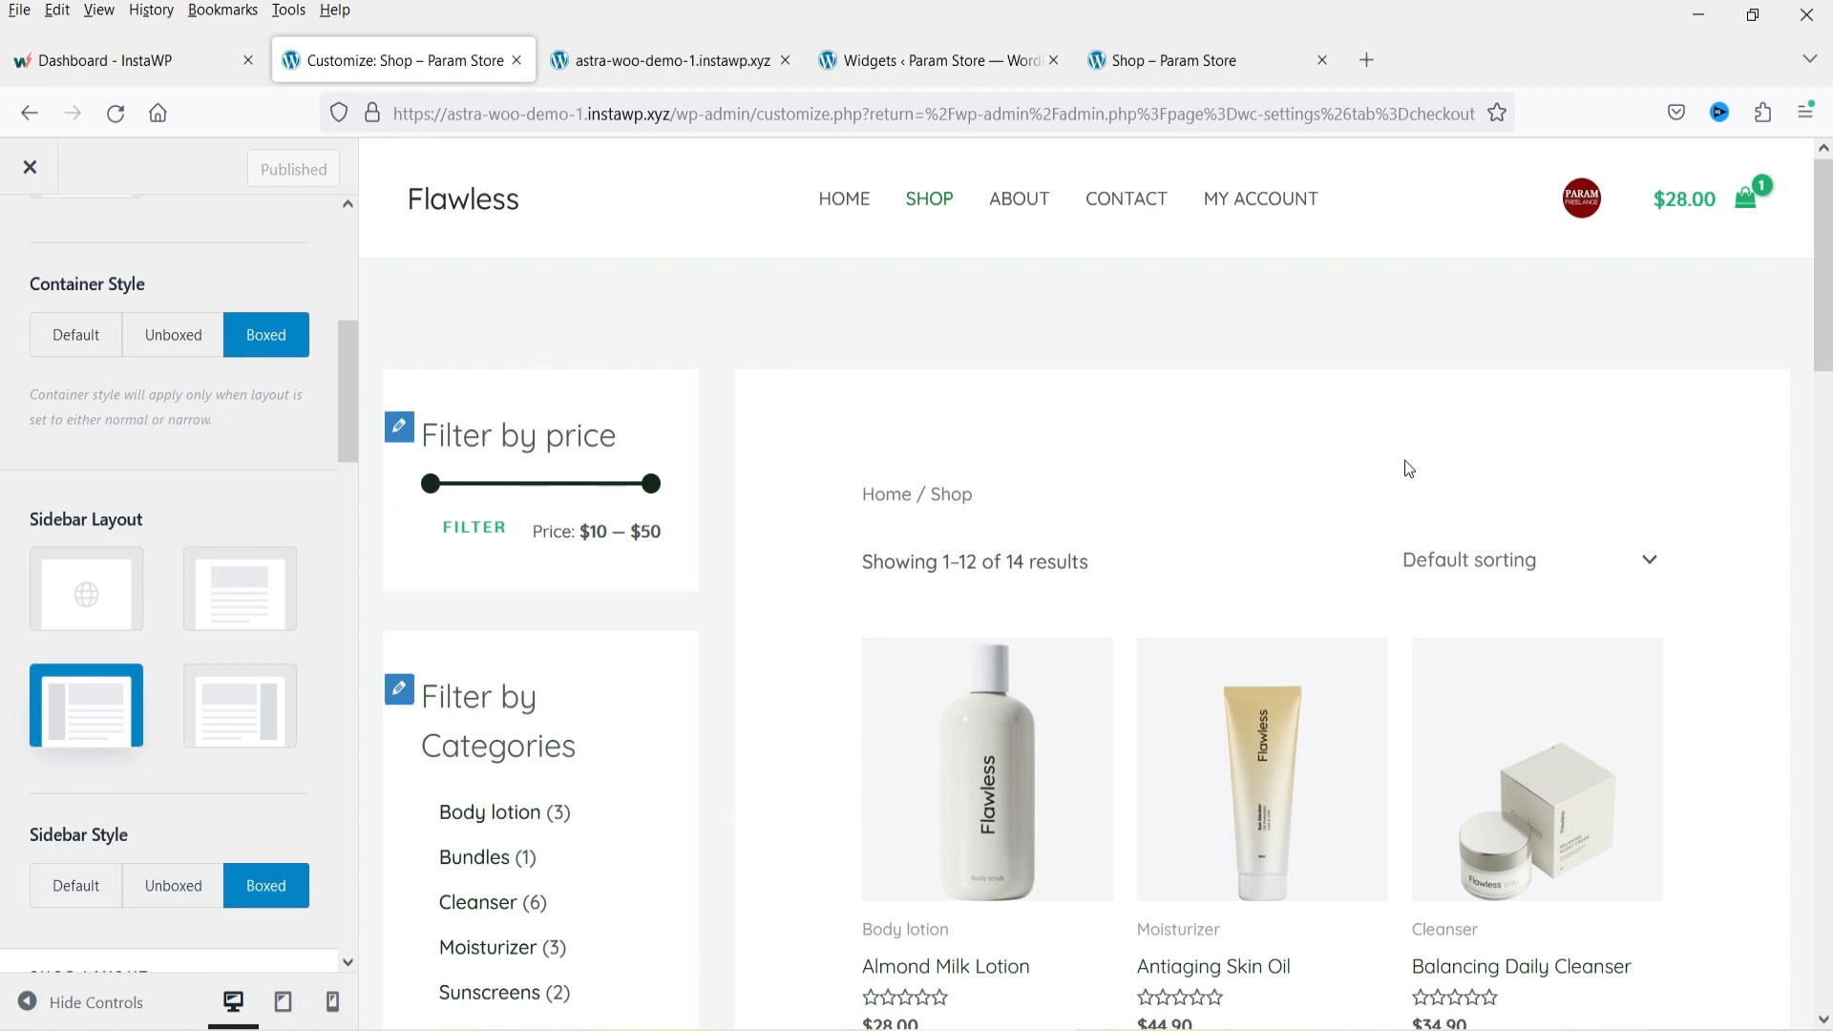
{"action": "scroll", "coordinate": [1638, 561], "scroll_direction": "down", "scroll_amount": 4}
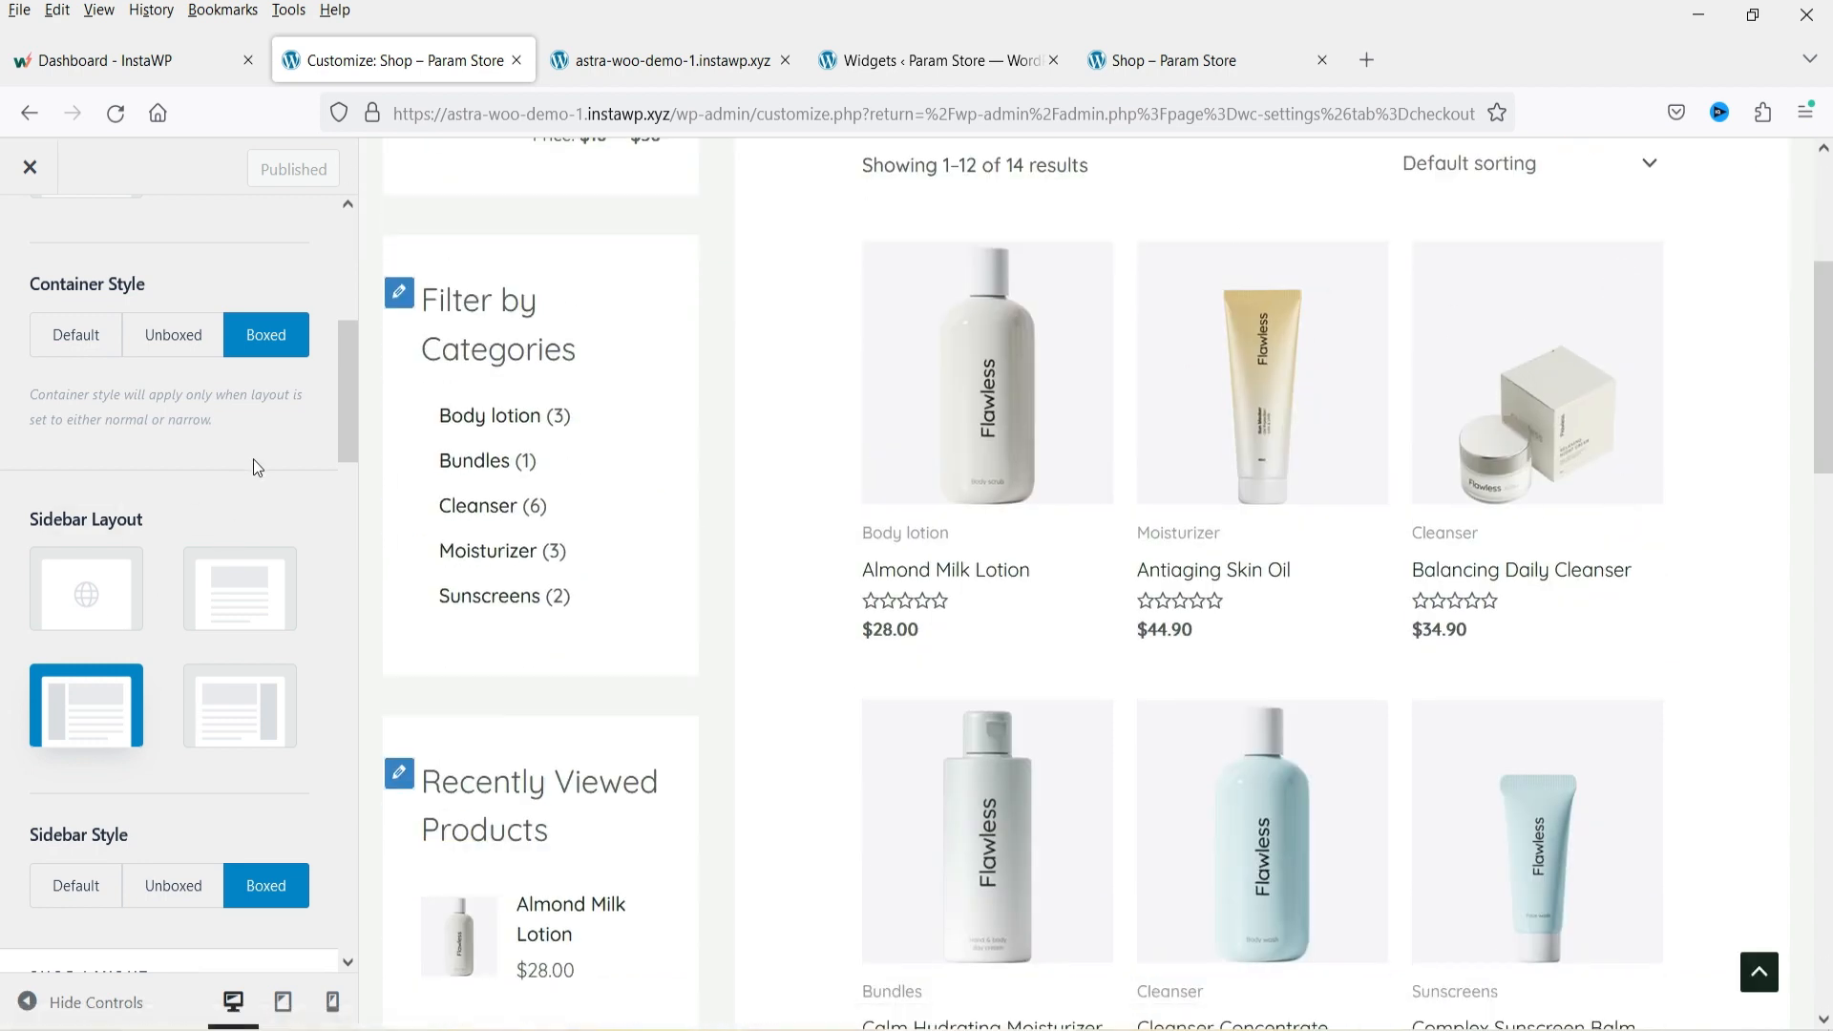
{"action": "scroll", "coordinate": [254, 460], "scroll_direction": "down", "scroll_amount": 3}
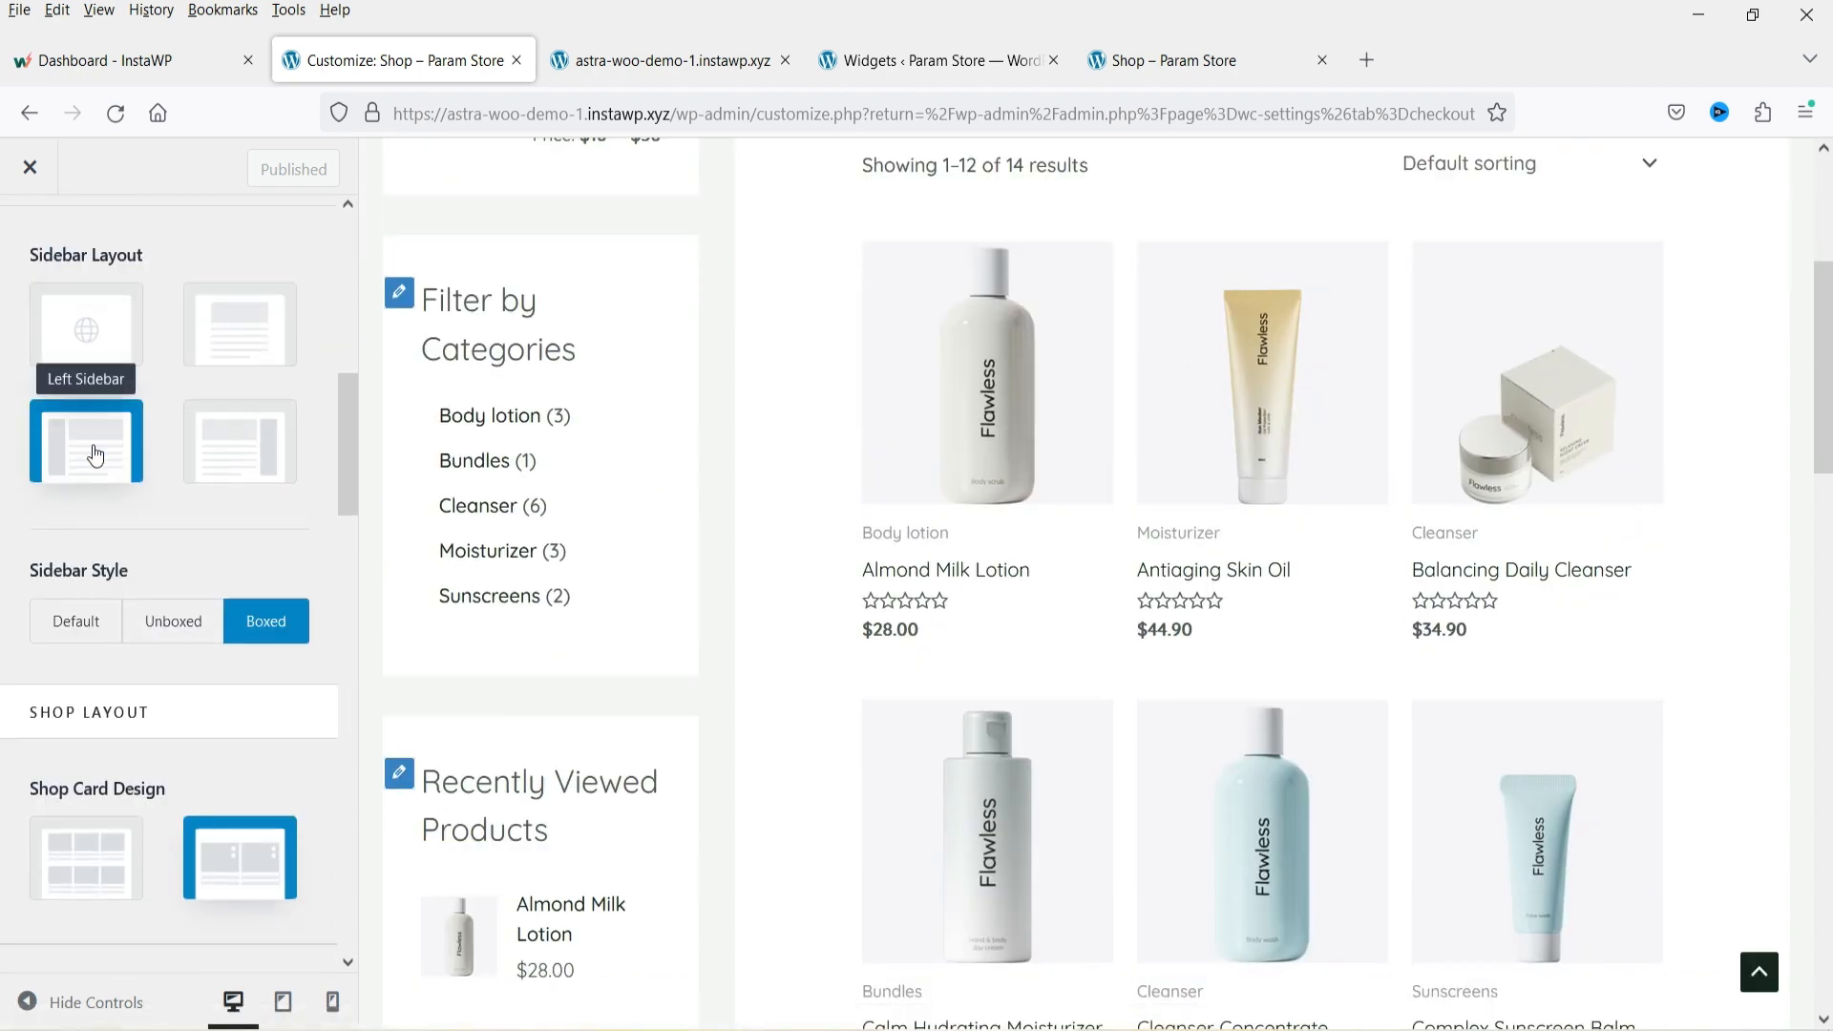
{"action": "scroll", "coordinate": [634, 516], "scroll_direction": "up", "scroll_amount": 4}
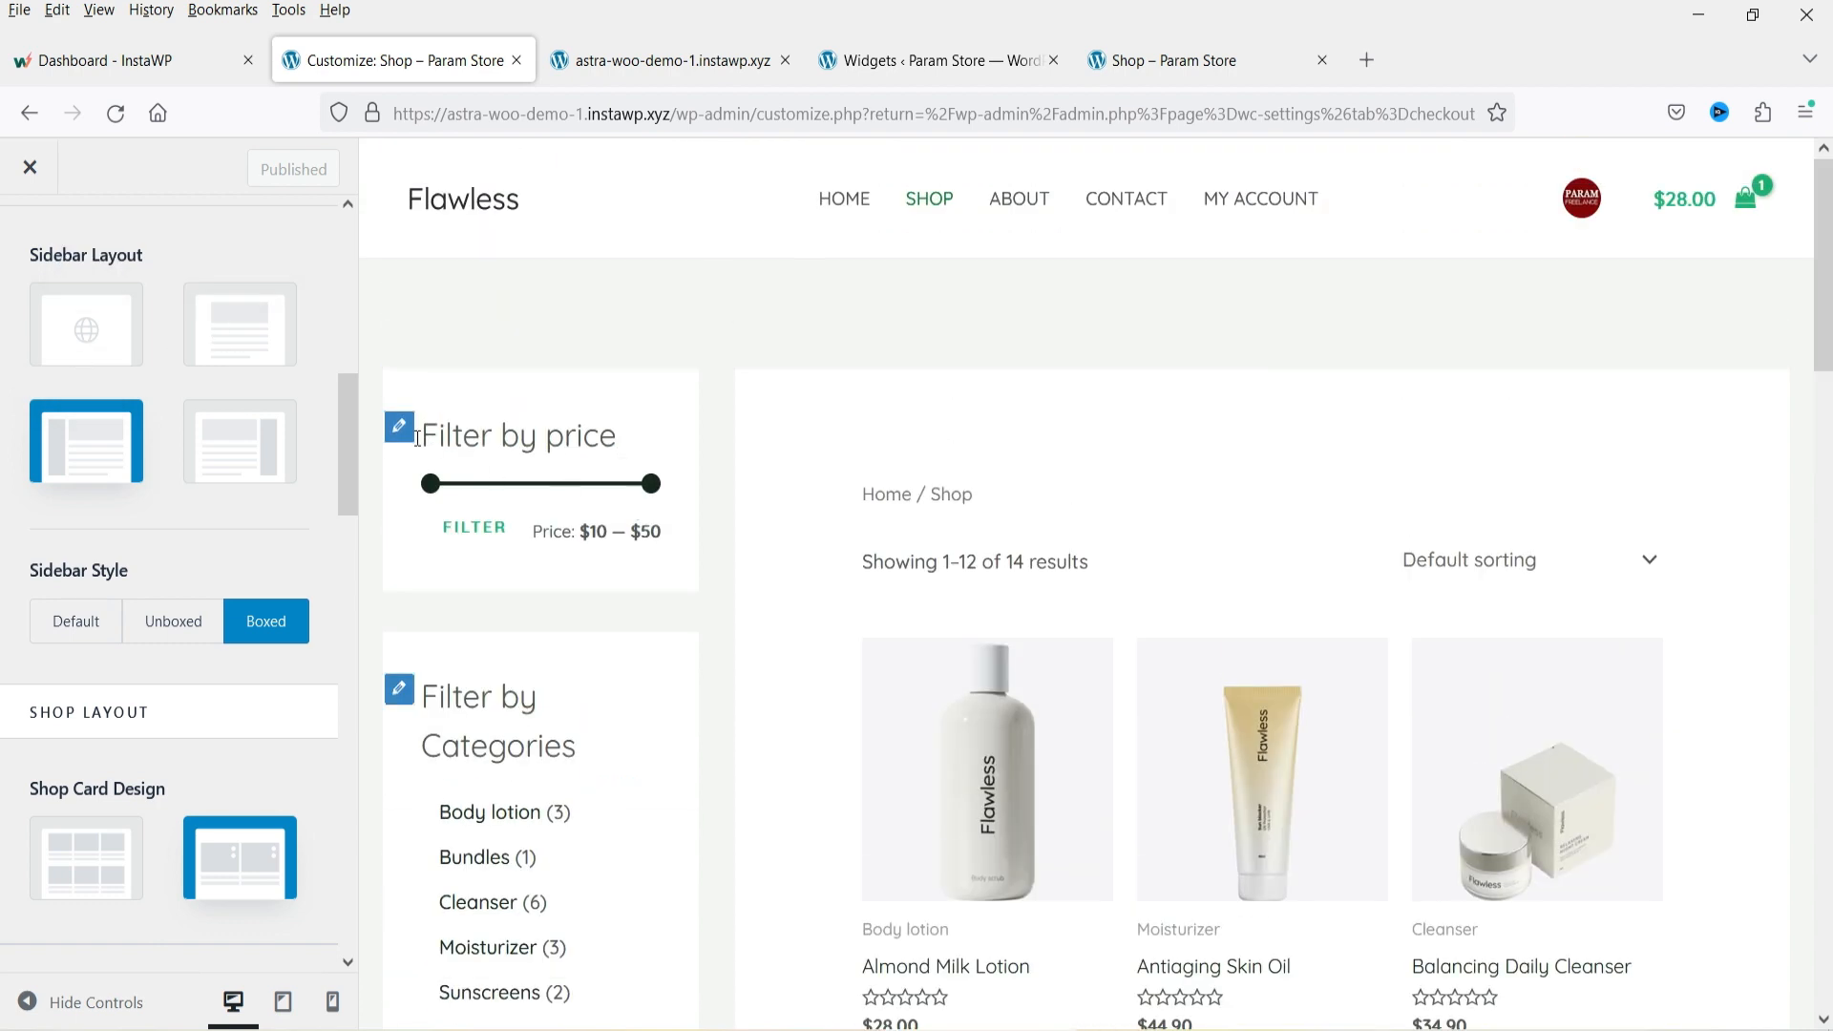
{"action": "left_click", "coordinate": [245, 439]}
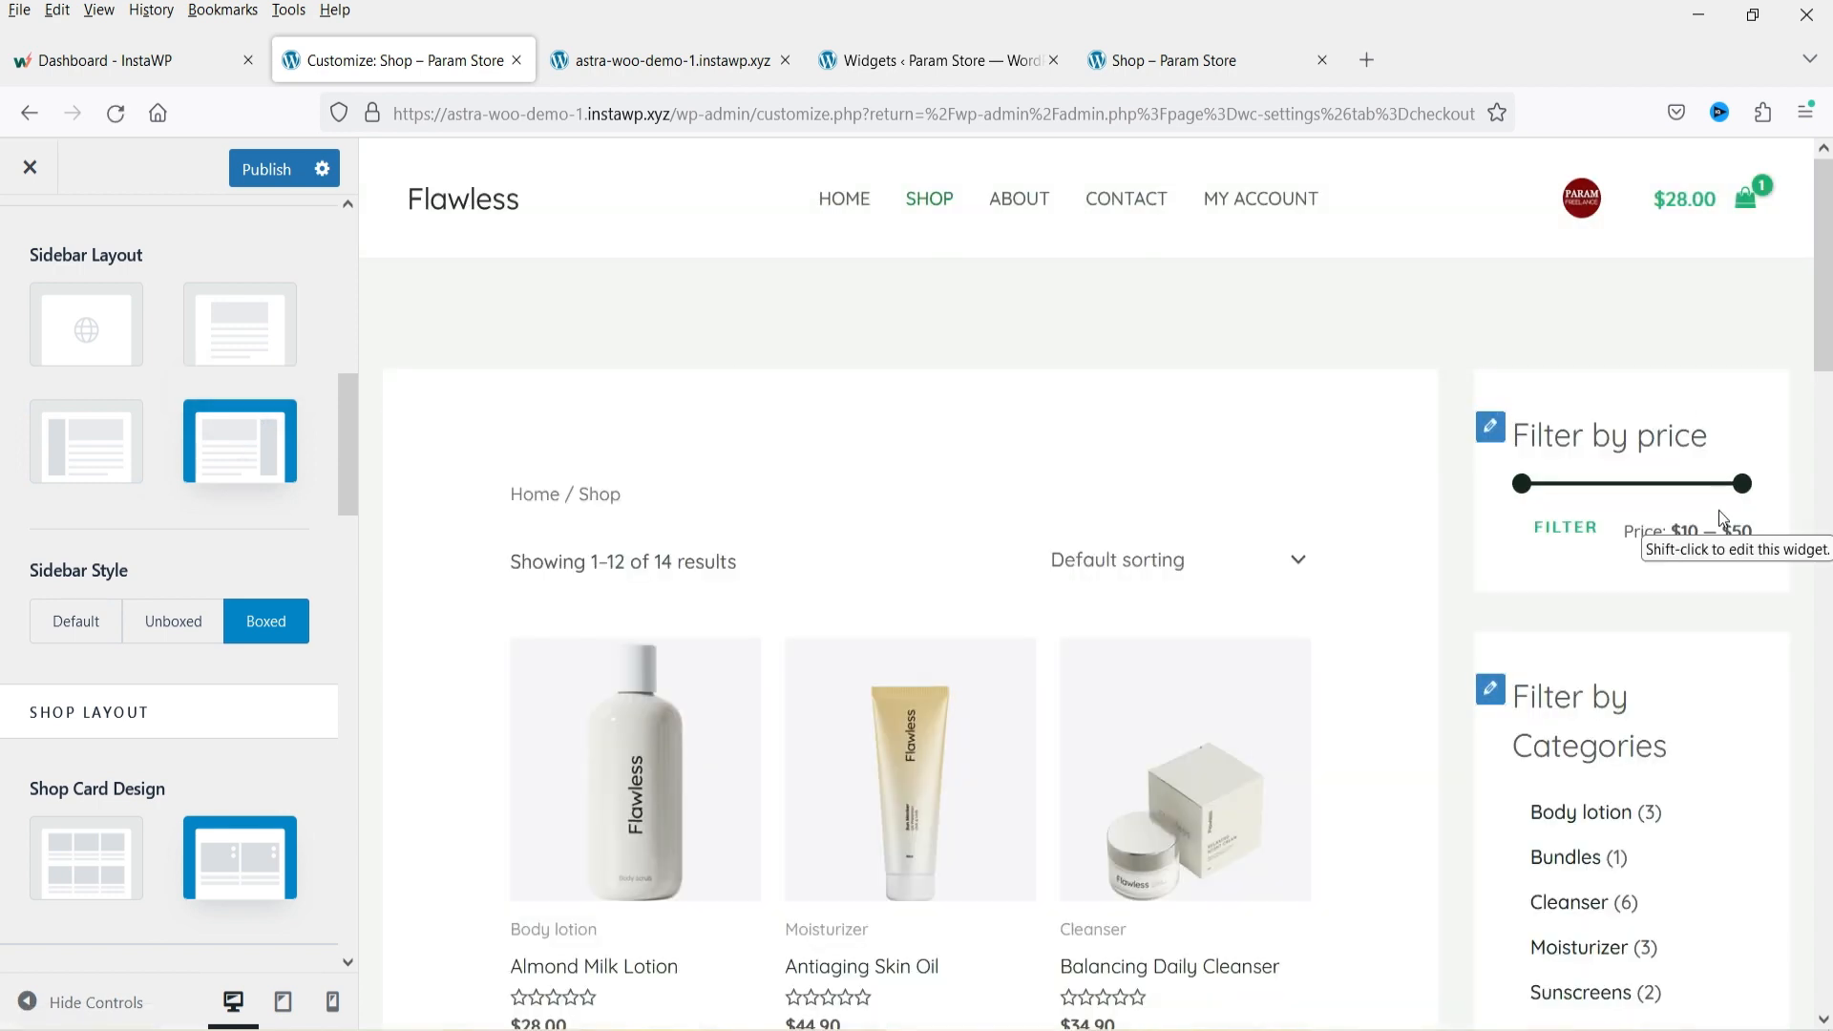
Switch the shop card design to Design 1.
{"action": "scroll", "coordinate": [196, 497], "scroll_direction": "down", "scroll_amount": 3}
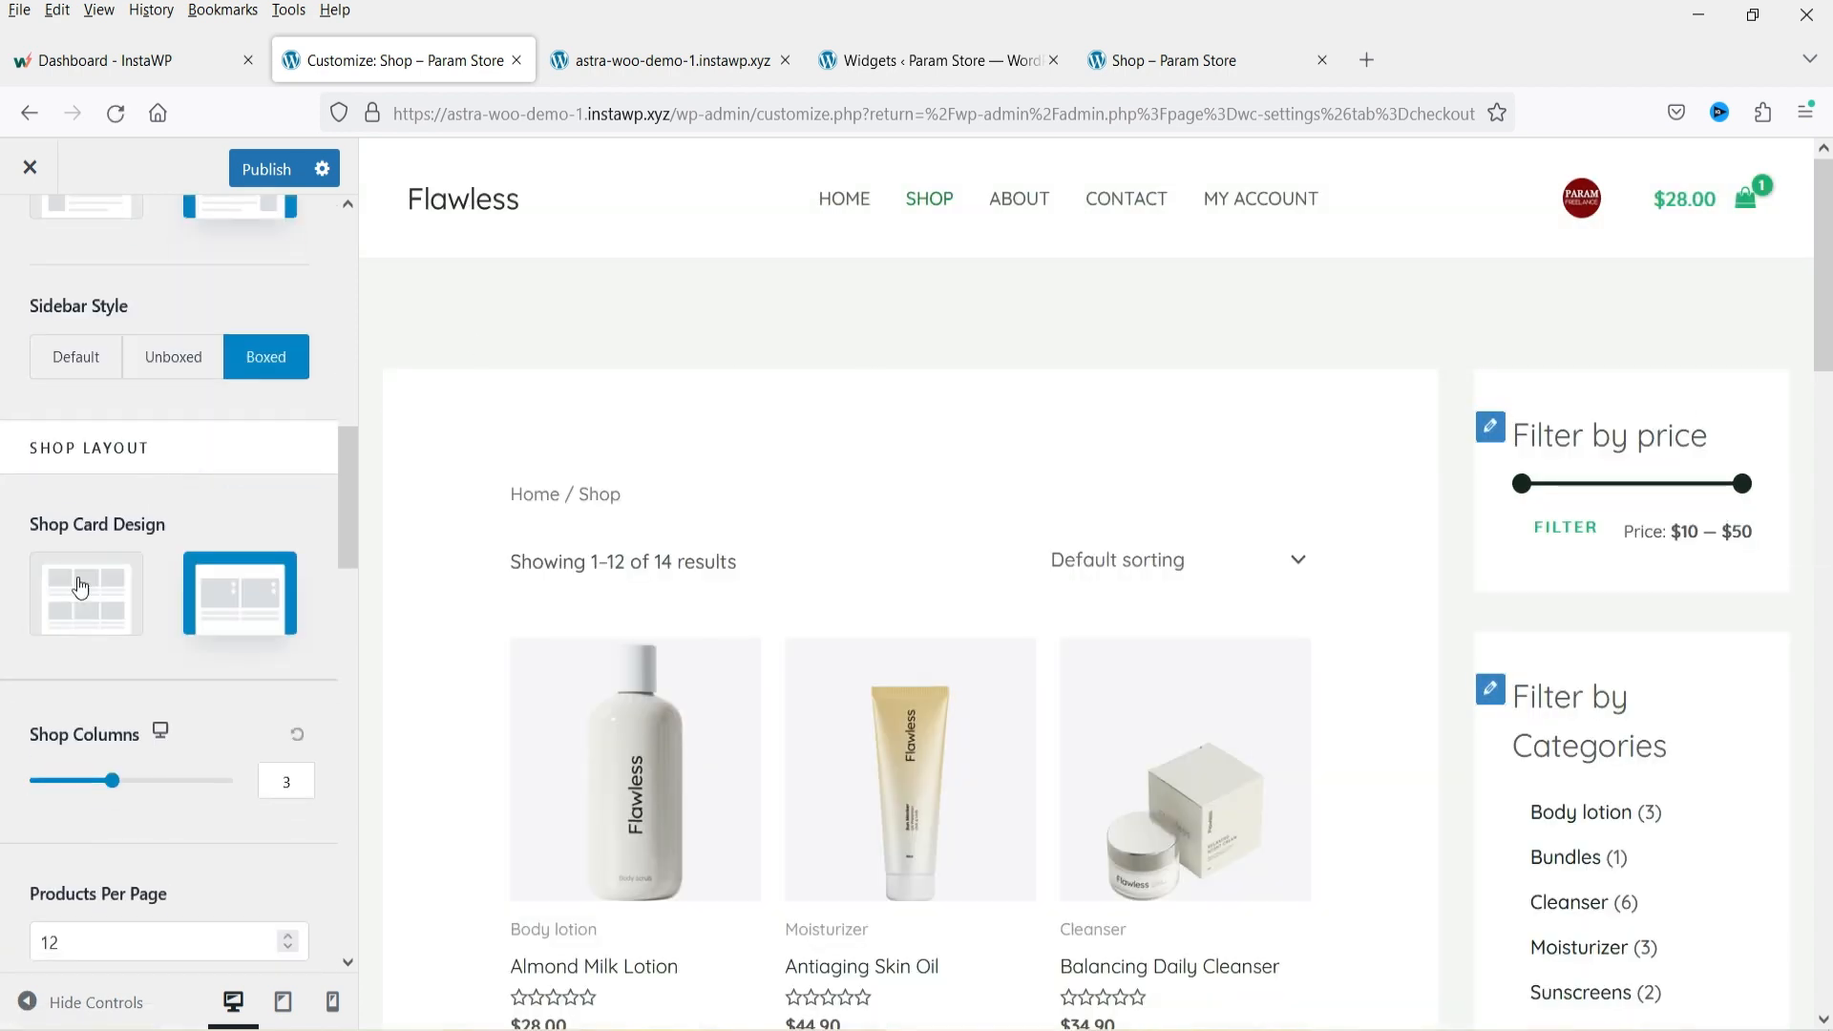
{"action": "scroll", "coordinate": [1014, 455], "scroll_direction": "down", "scroll_amount": 5}
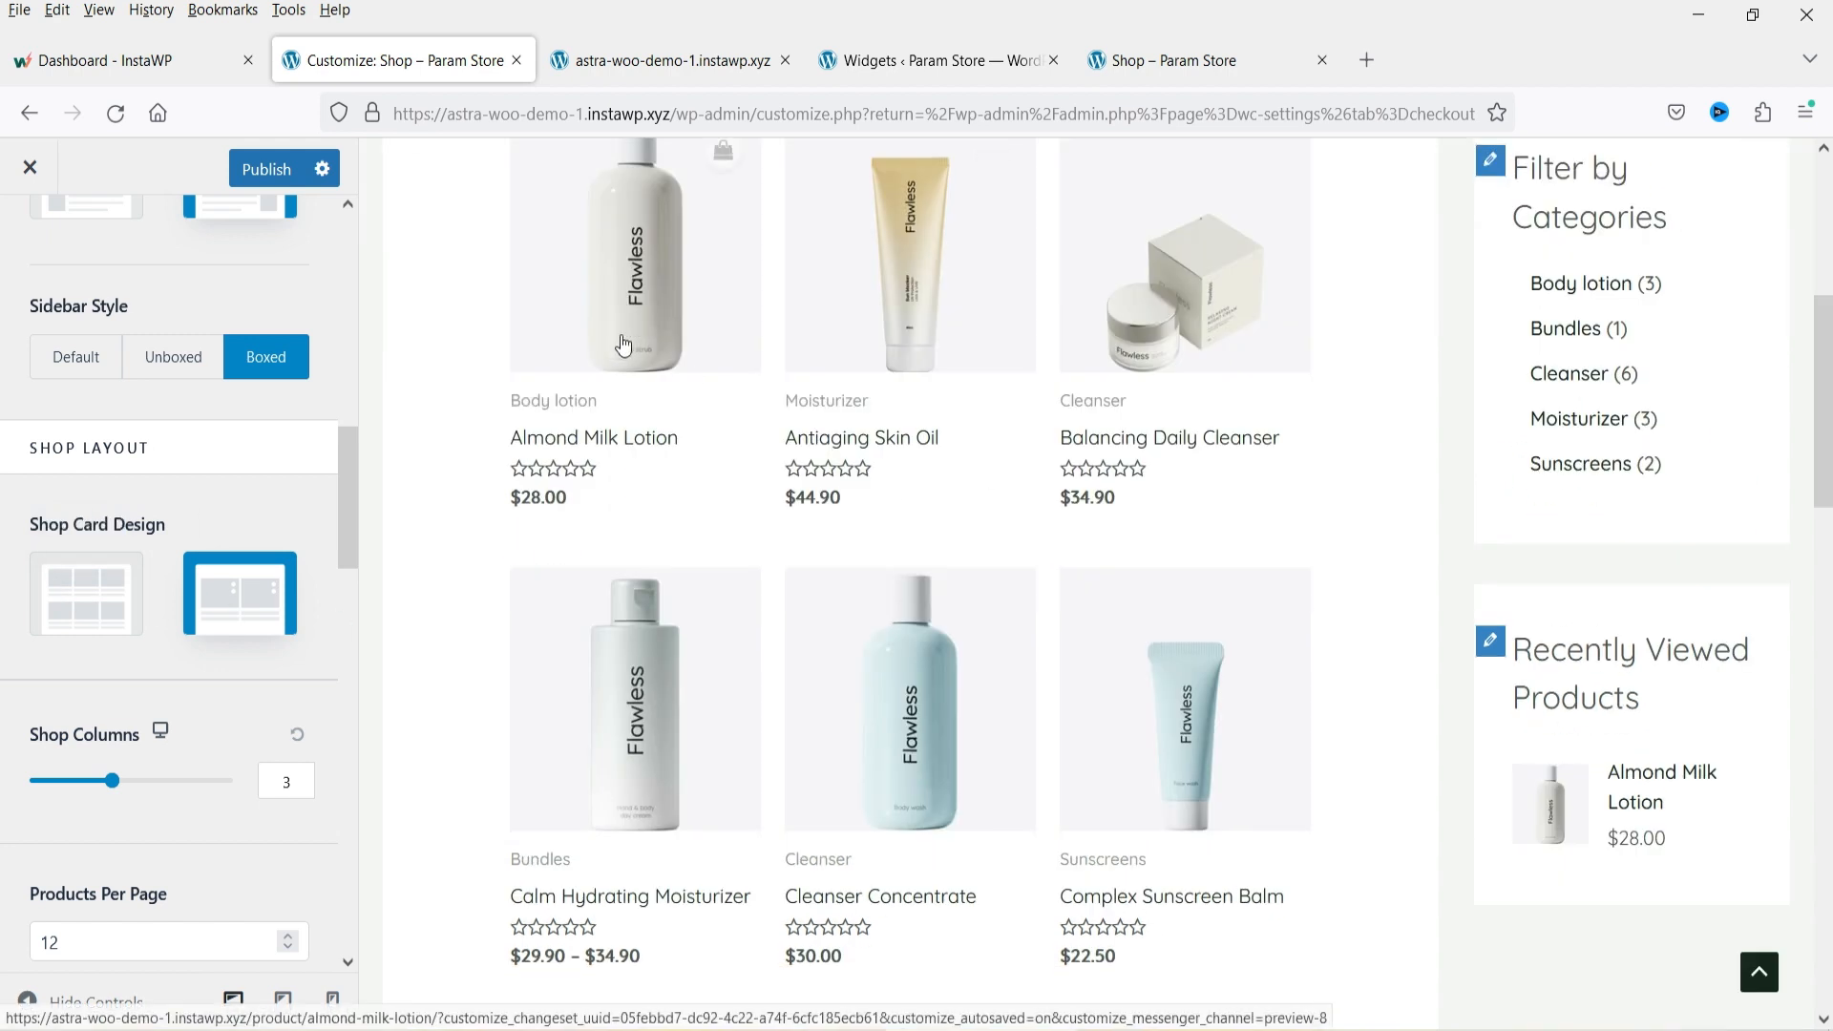
{"action": "scroll", "coordinate": [1014, 524], "scroll_direction": "up", "scroll_amount": 3}
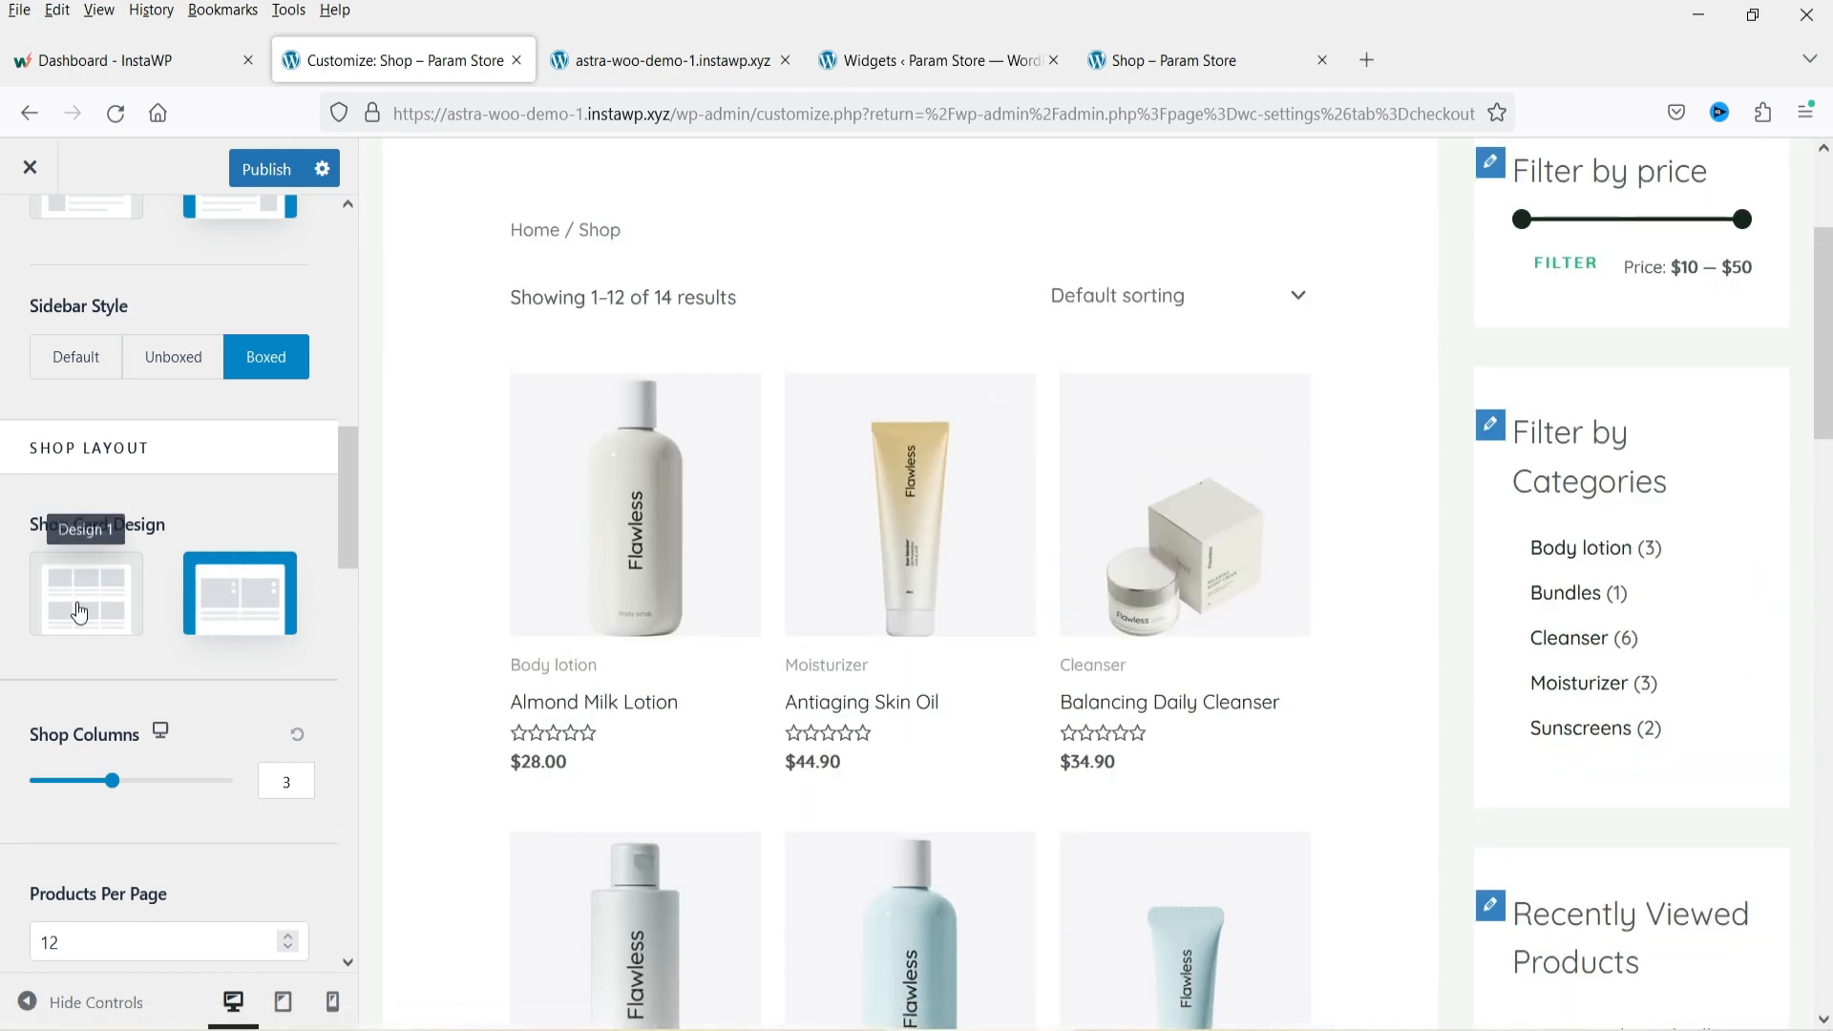
{"action": "left_click", "coordinate": [81, 611]}
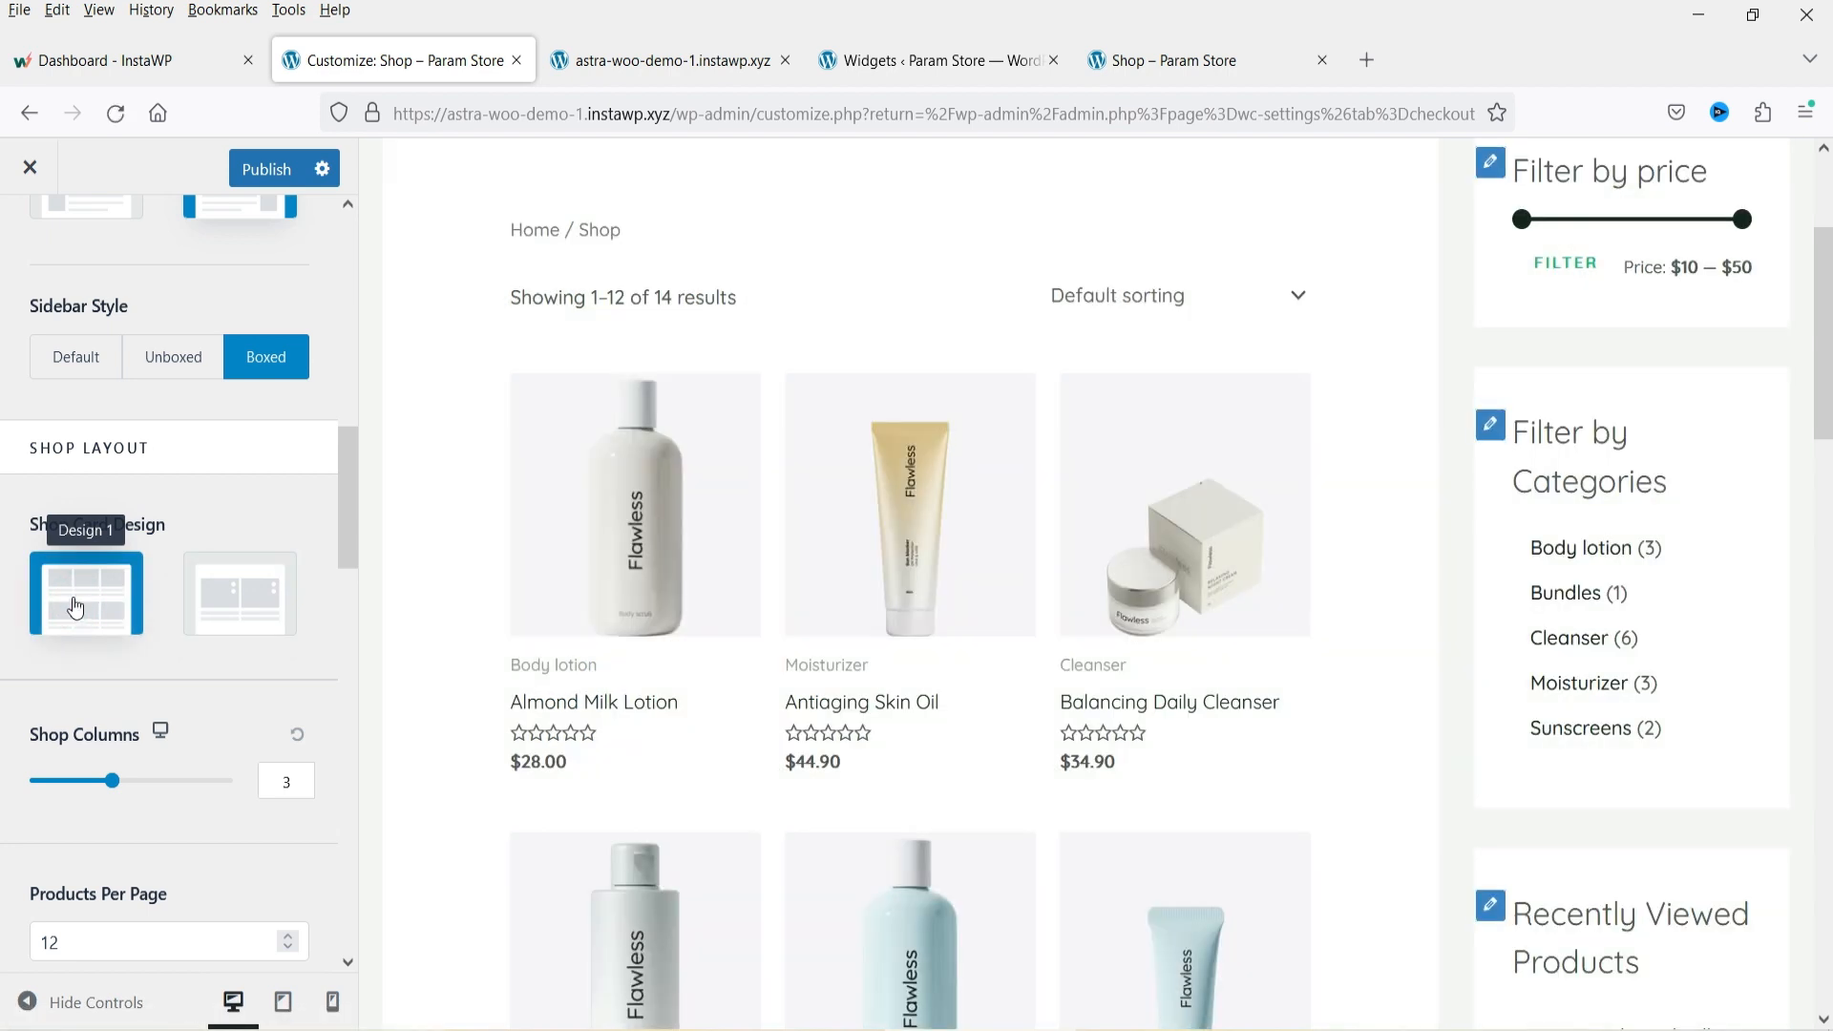
Try 2 shop columns, then set the shop columns back to 3.
{"action": "scroll", "coordinate": [982, 404], "scroll_direction": "down", "scroll_amount": 5}
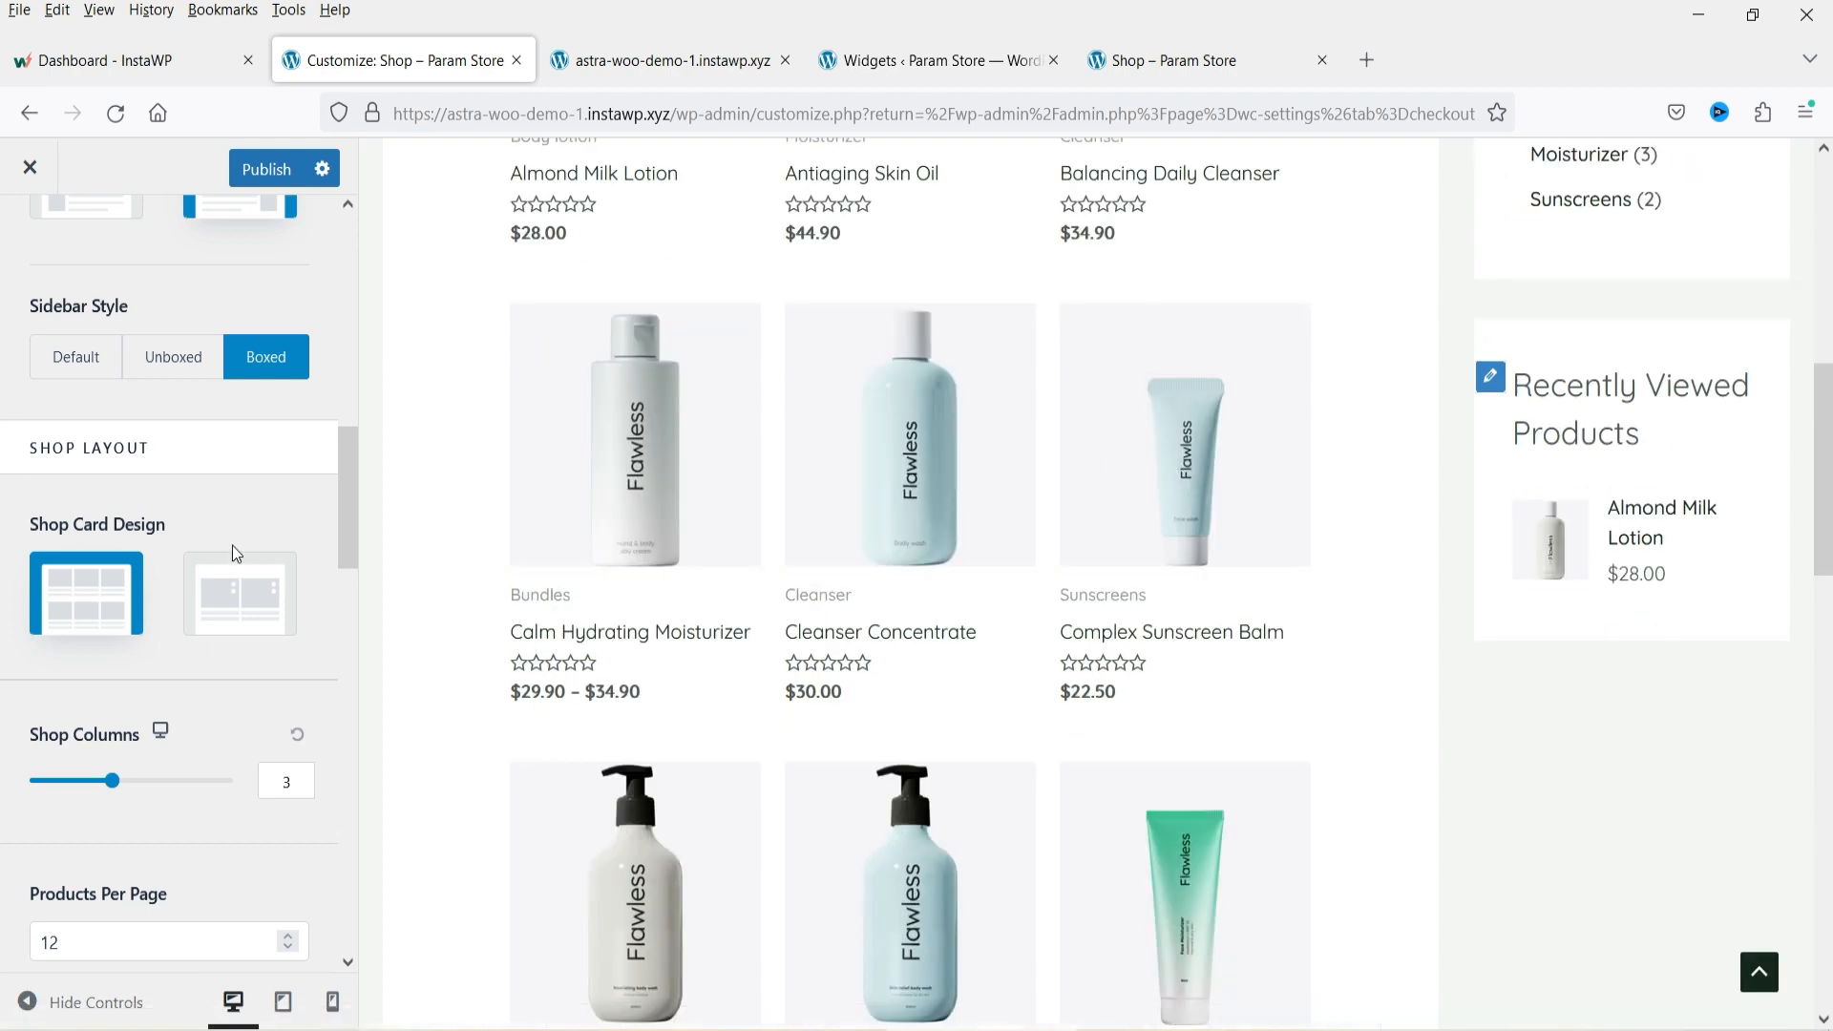
{"action": "scroll", "coordinate": [232, 546], "scroll_direction": "down", "scroll_amount": 3}
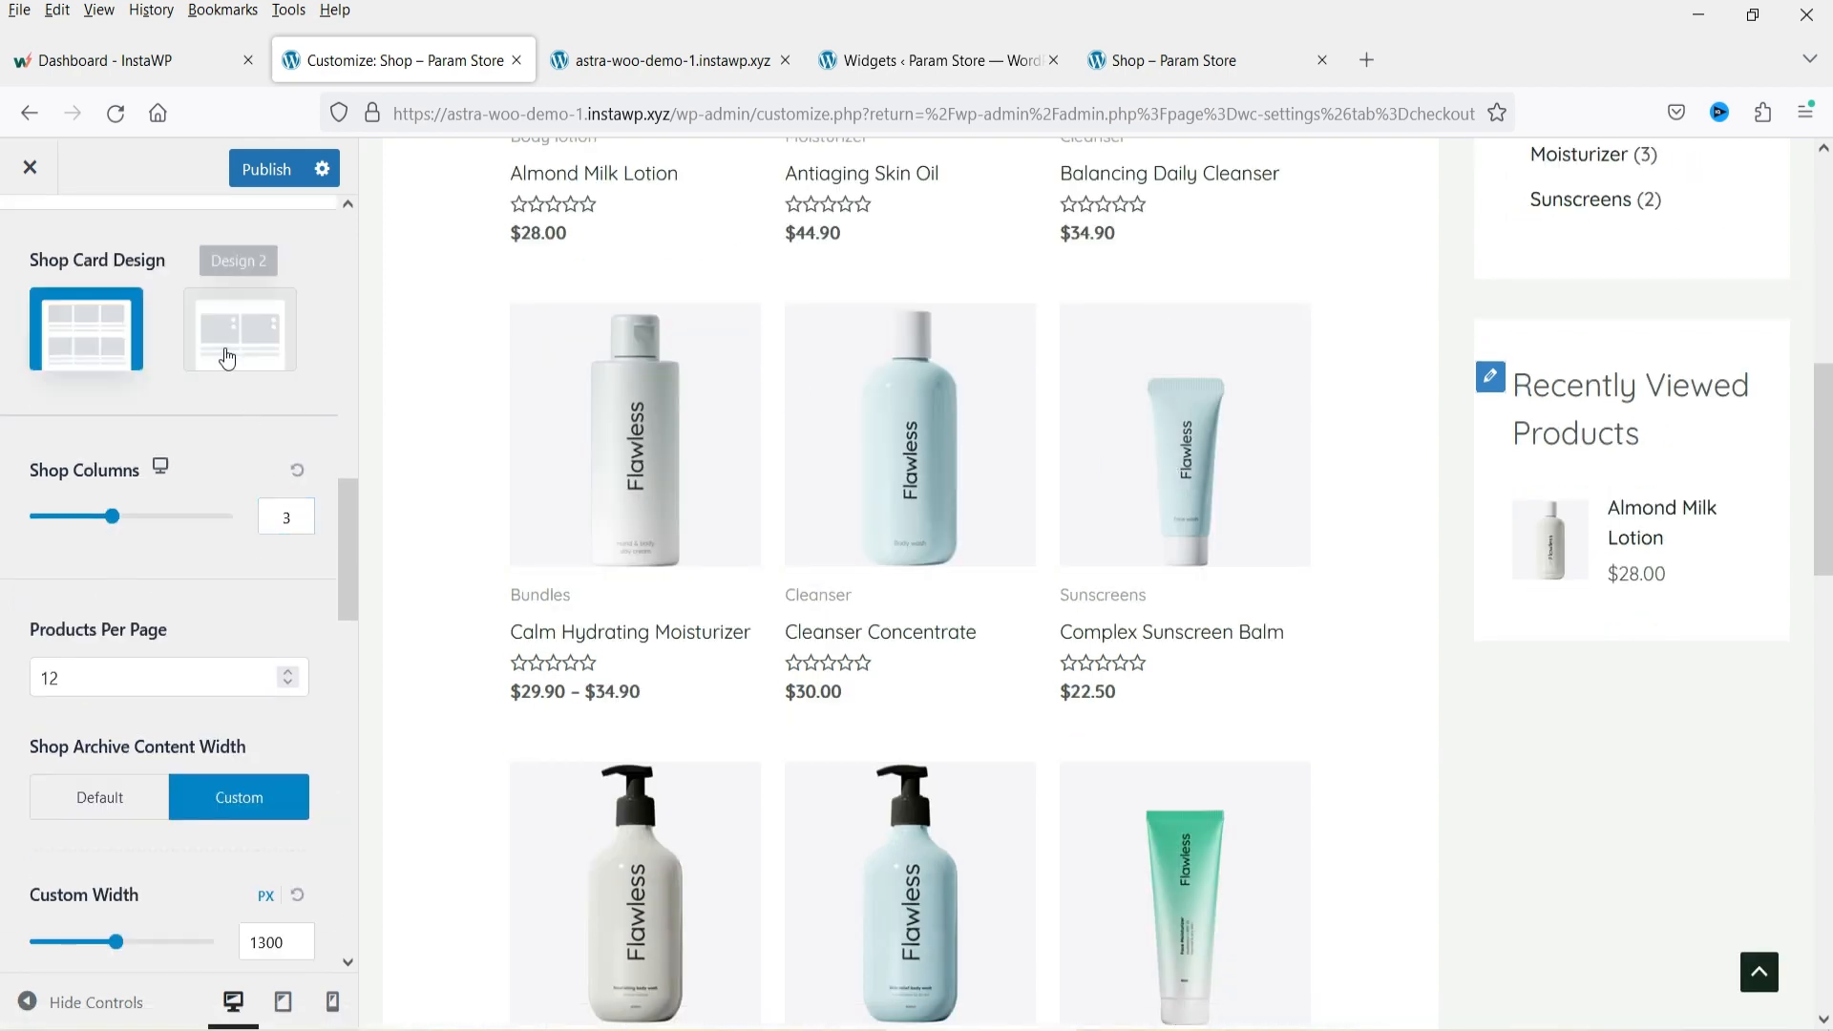
{"action": "type", "text": "2"}
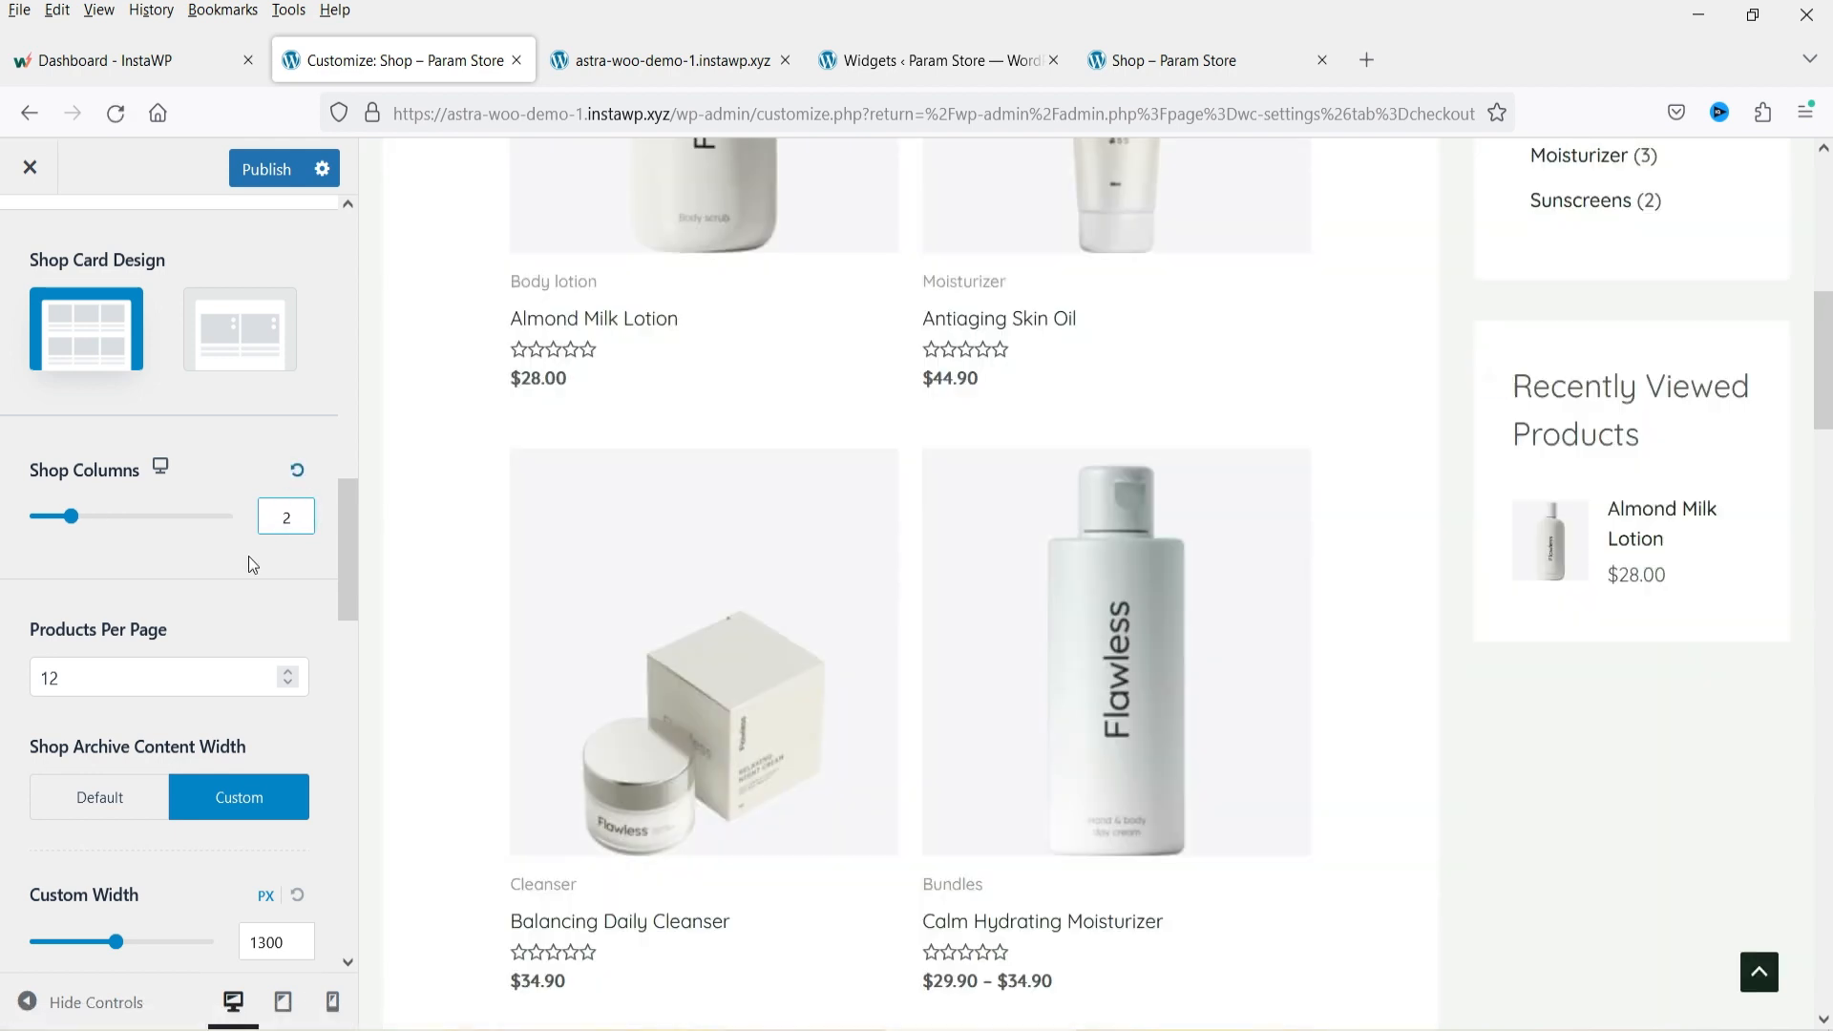
{"action": "scroll", "coordinate": [855, 524], "scroll_direction": "up", "scroll_amount": 5}
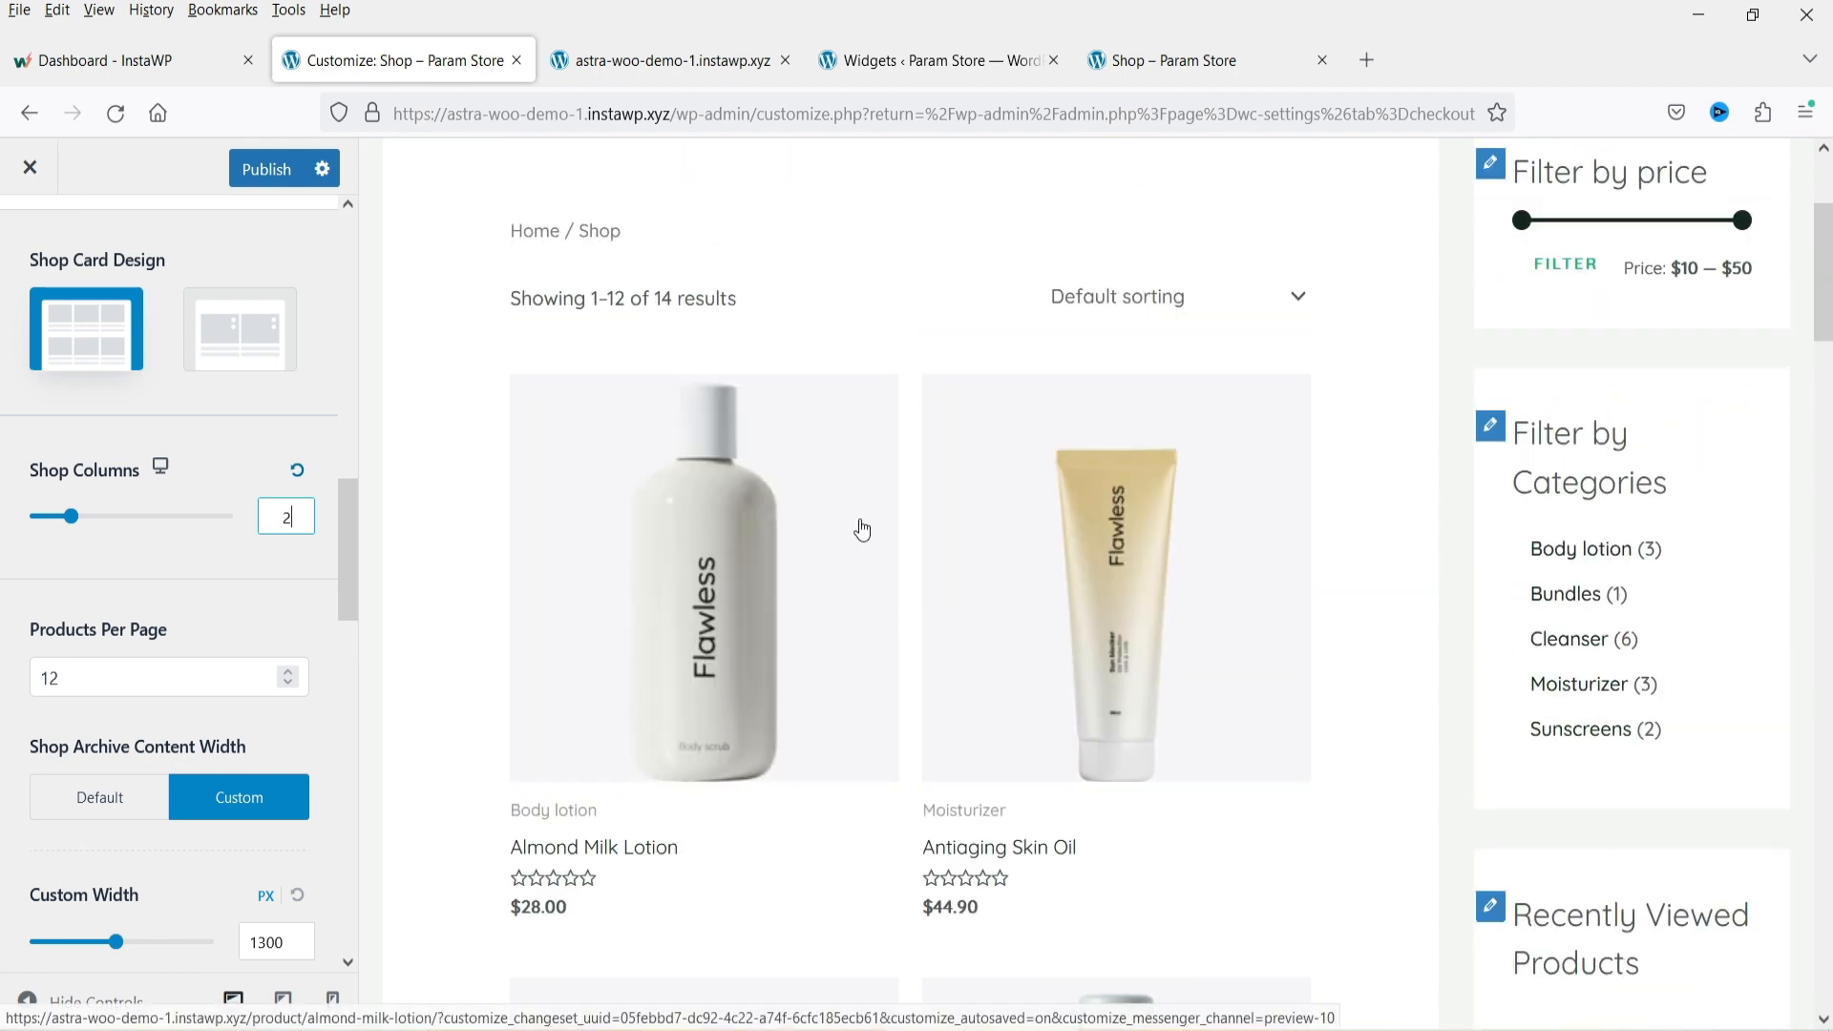
{"action": "left_click_drag", "start_coordinate": [276, 519], "coordinate": [362, 518]}
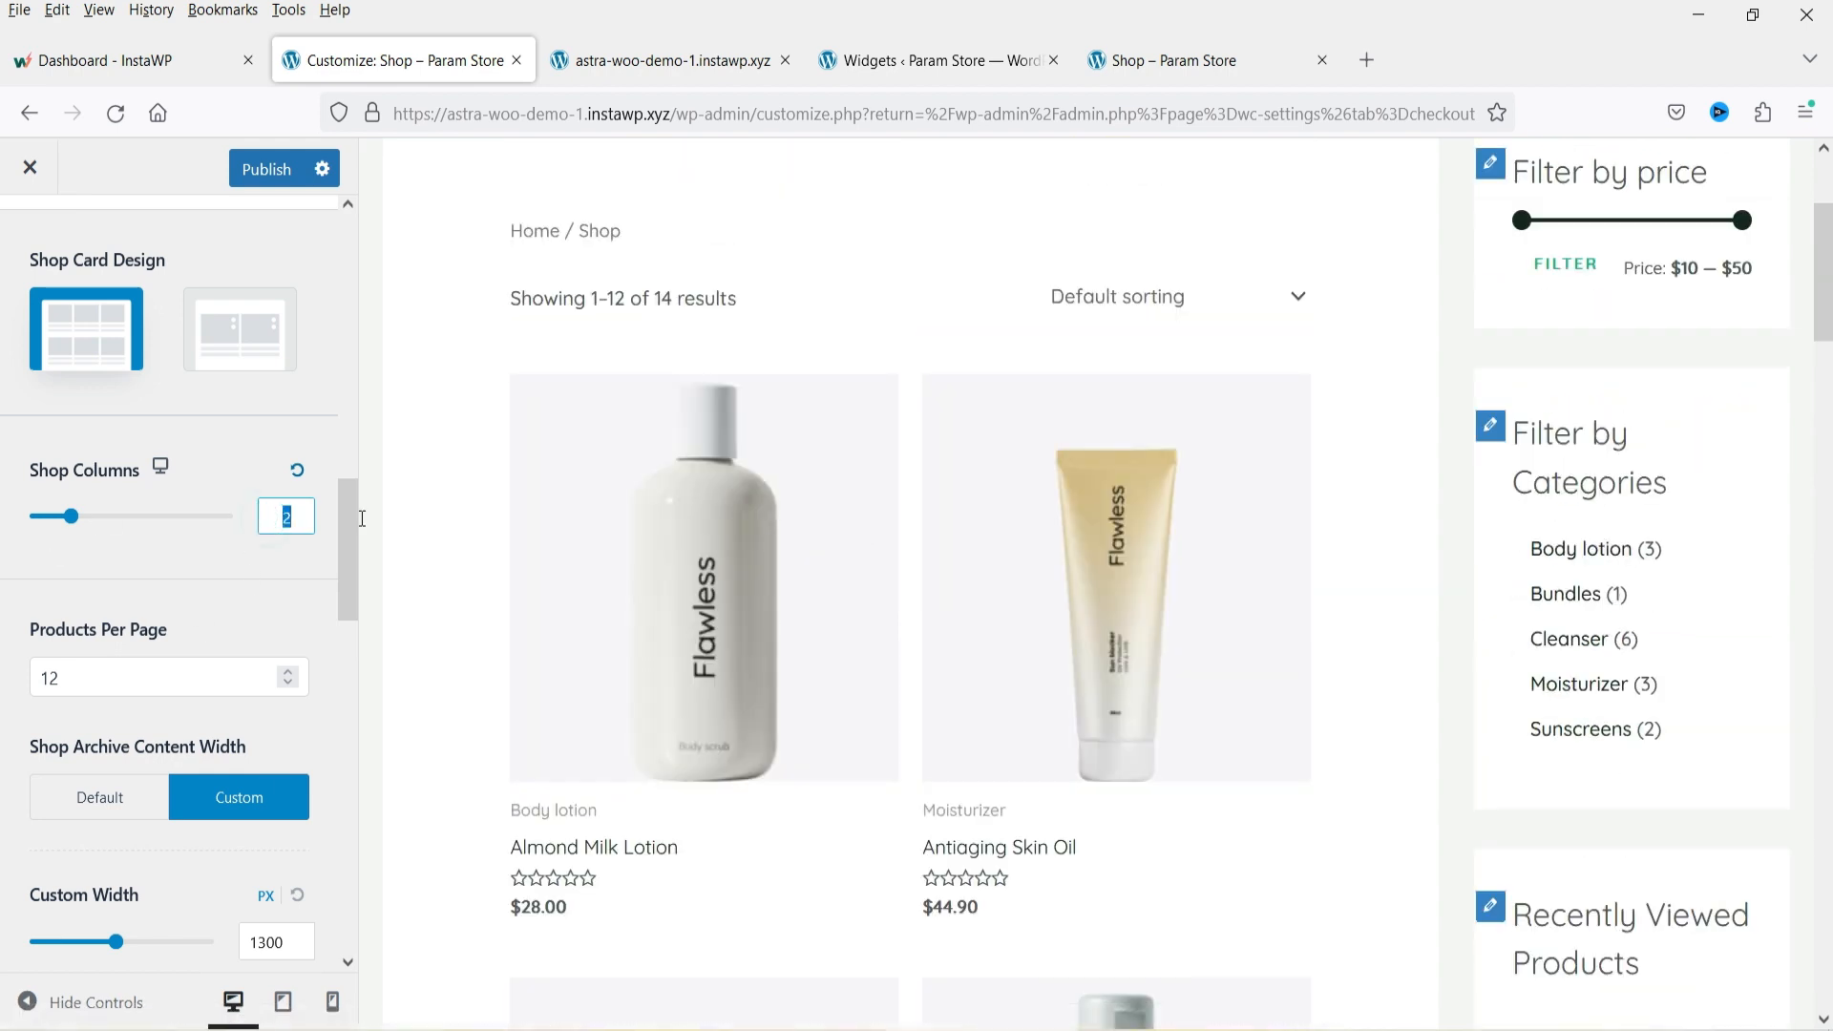
{"action": "type", "text": "3"}
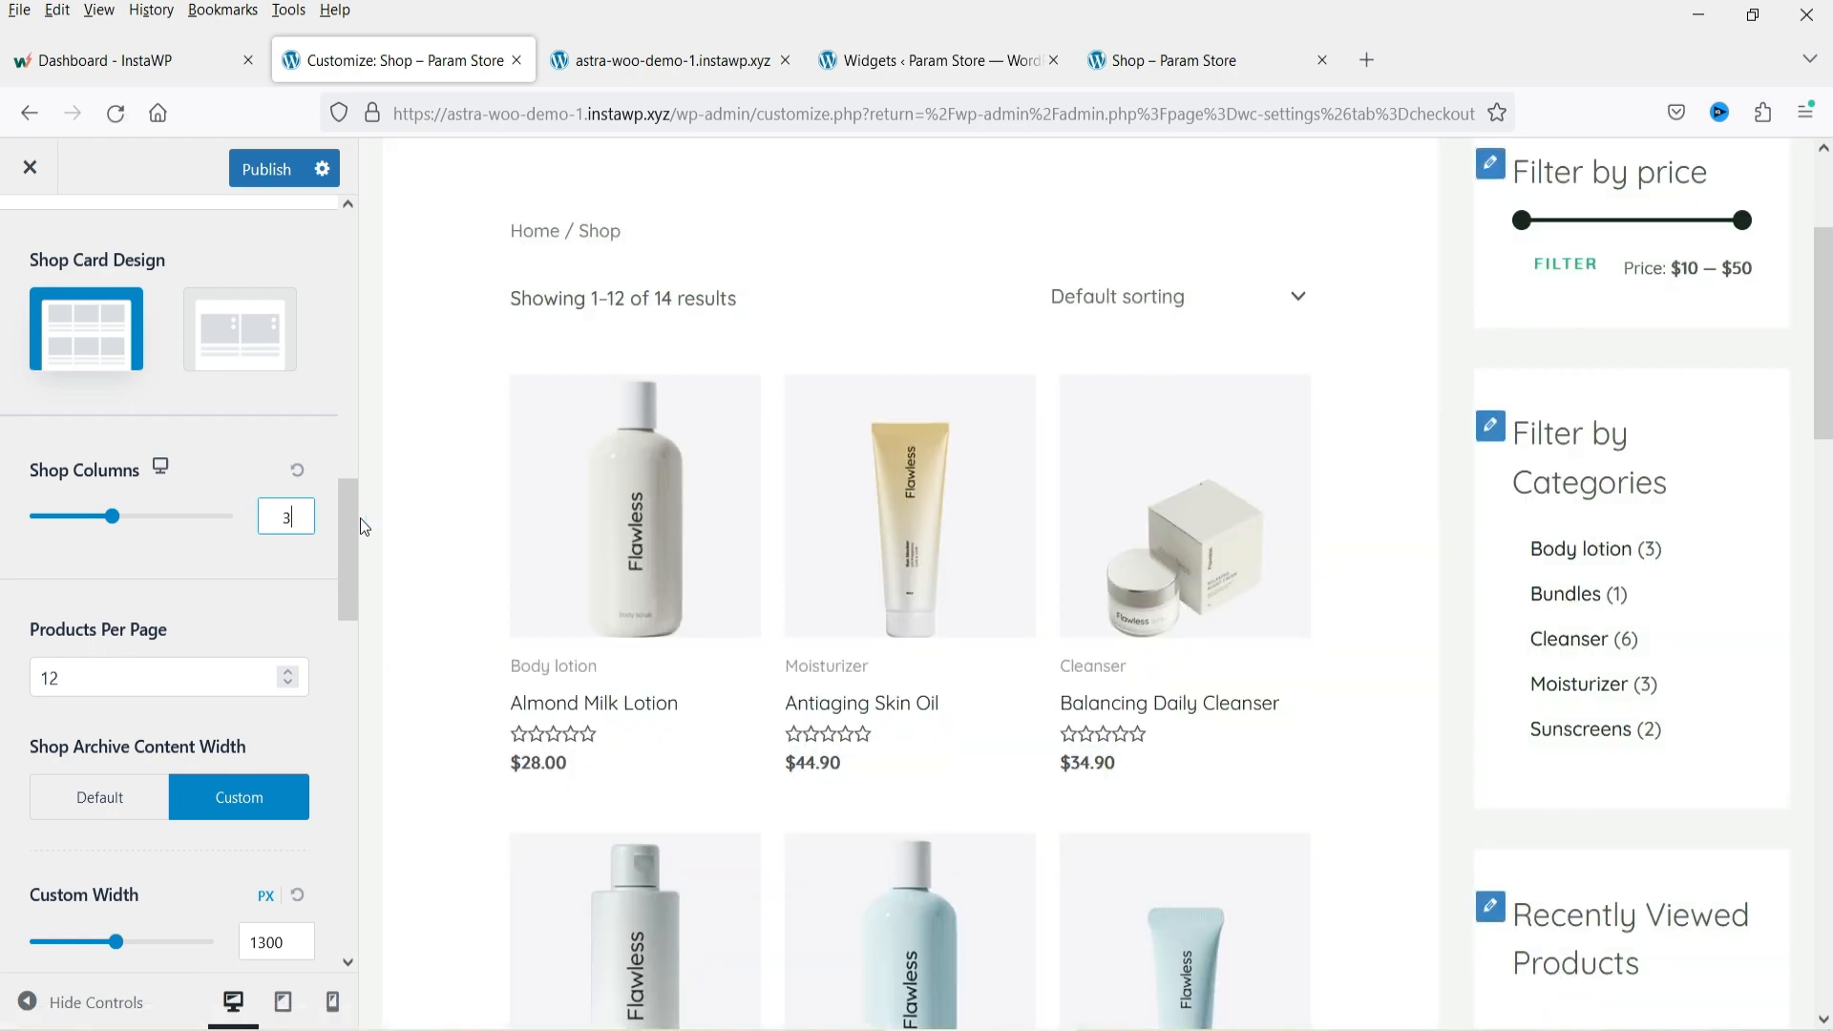
Switch the shop card design back to Design 2.
{"action": "left_click", "coordinate": [226, 355]}
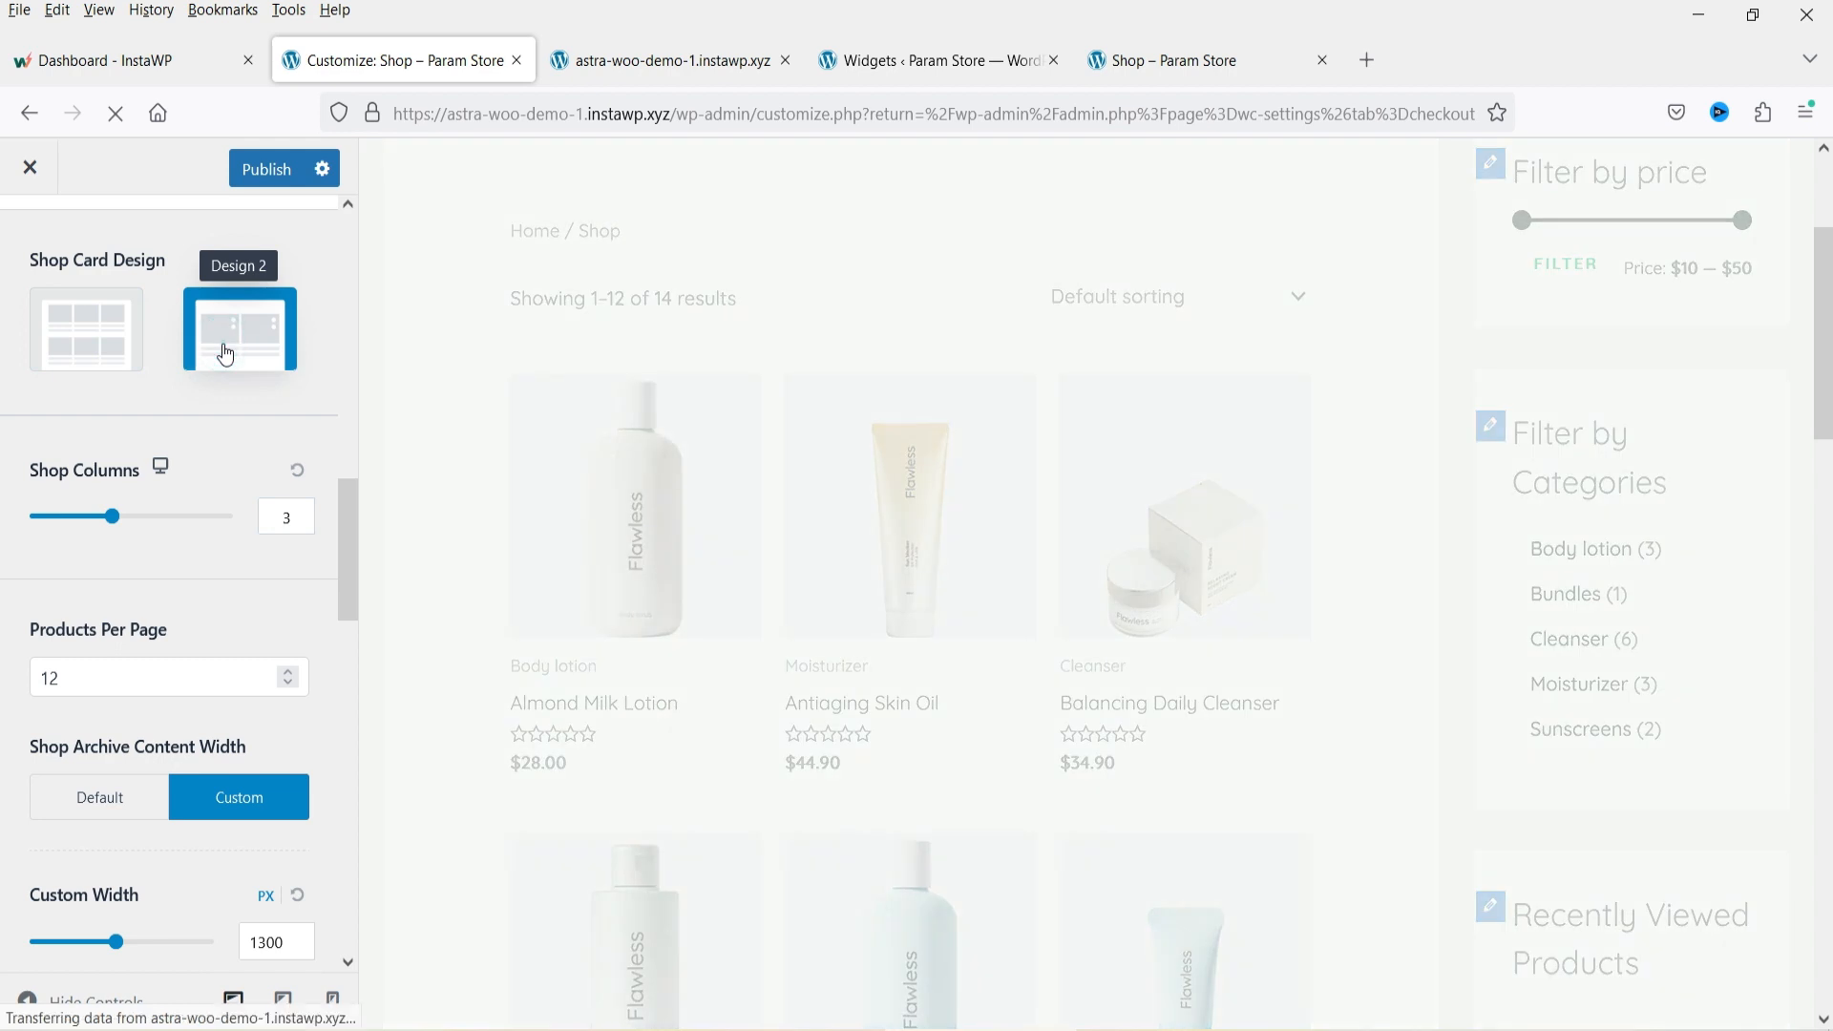
{"action": "scroll", "coordinate": [155, 477], "scroll_direction": "down", "scroll_amount": 4}
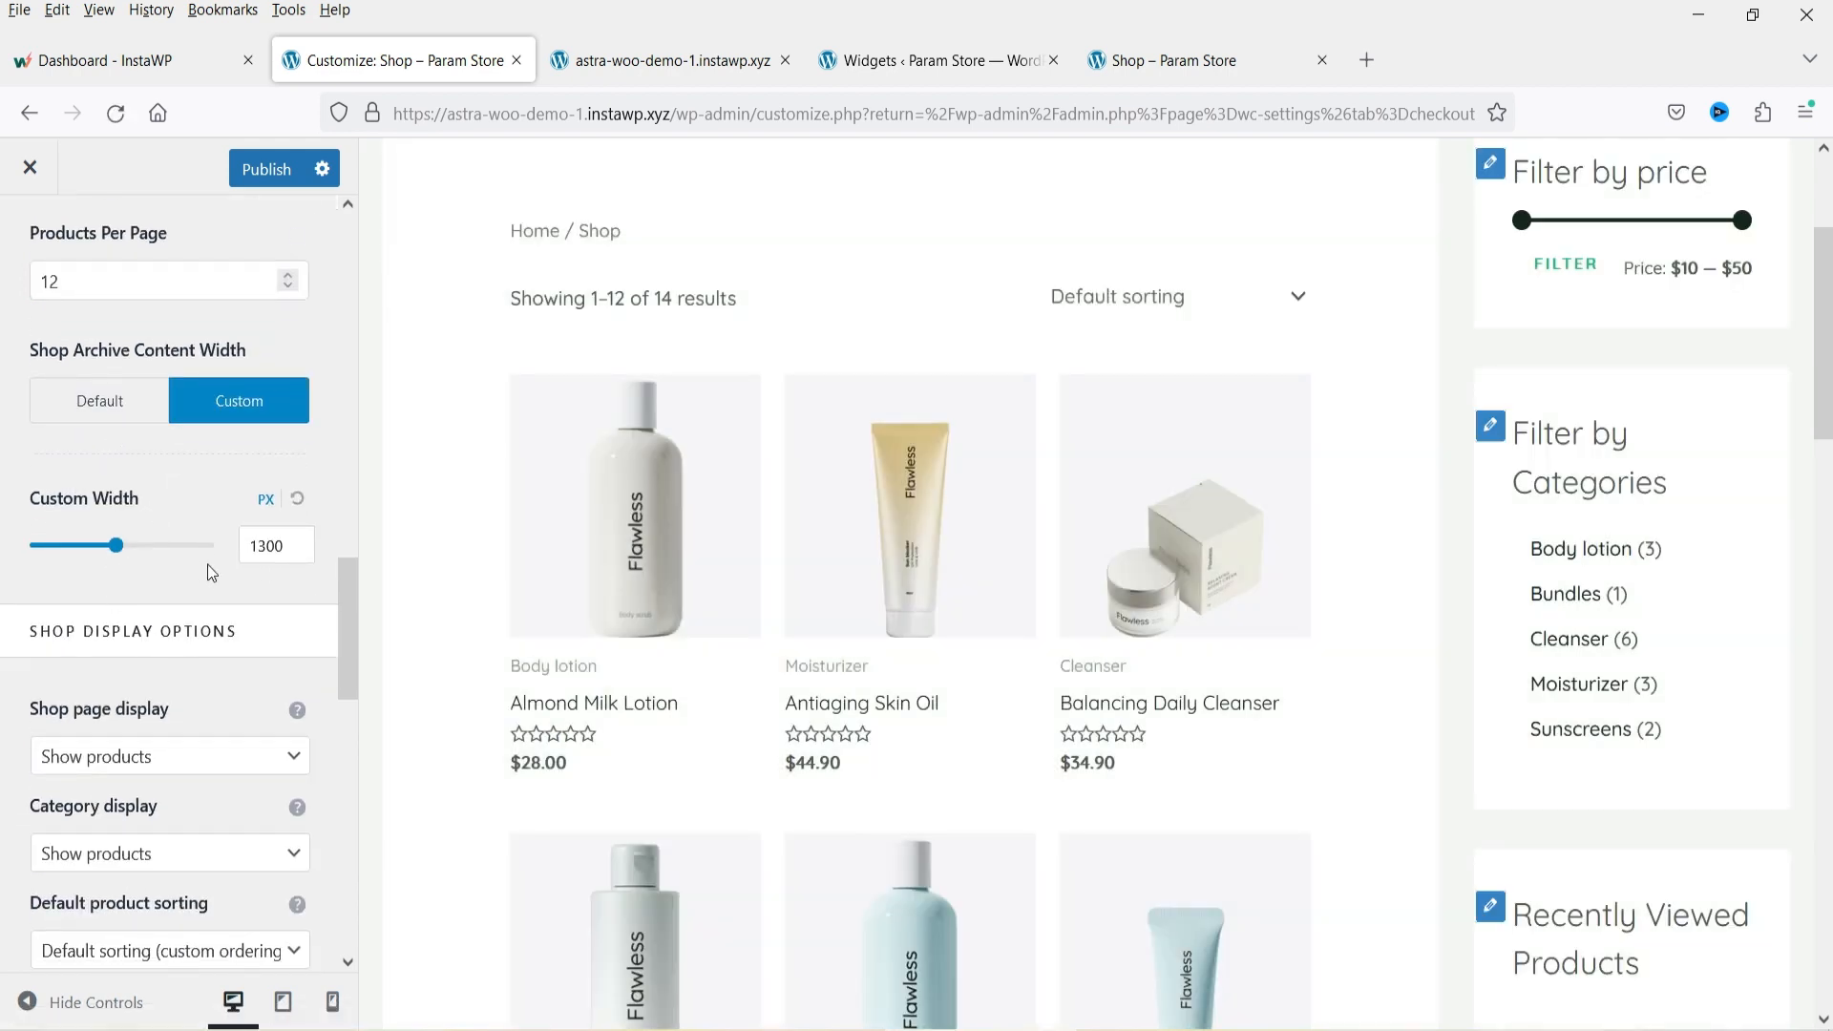
{"action": "scroll", "coordinate": [840, 439], "scroll_direction": "down", "scroll_amount": 4}
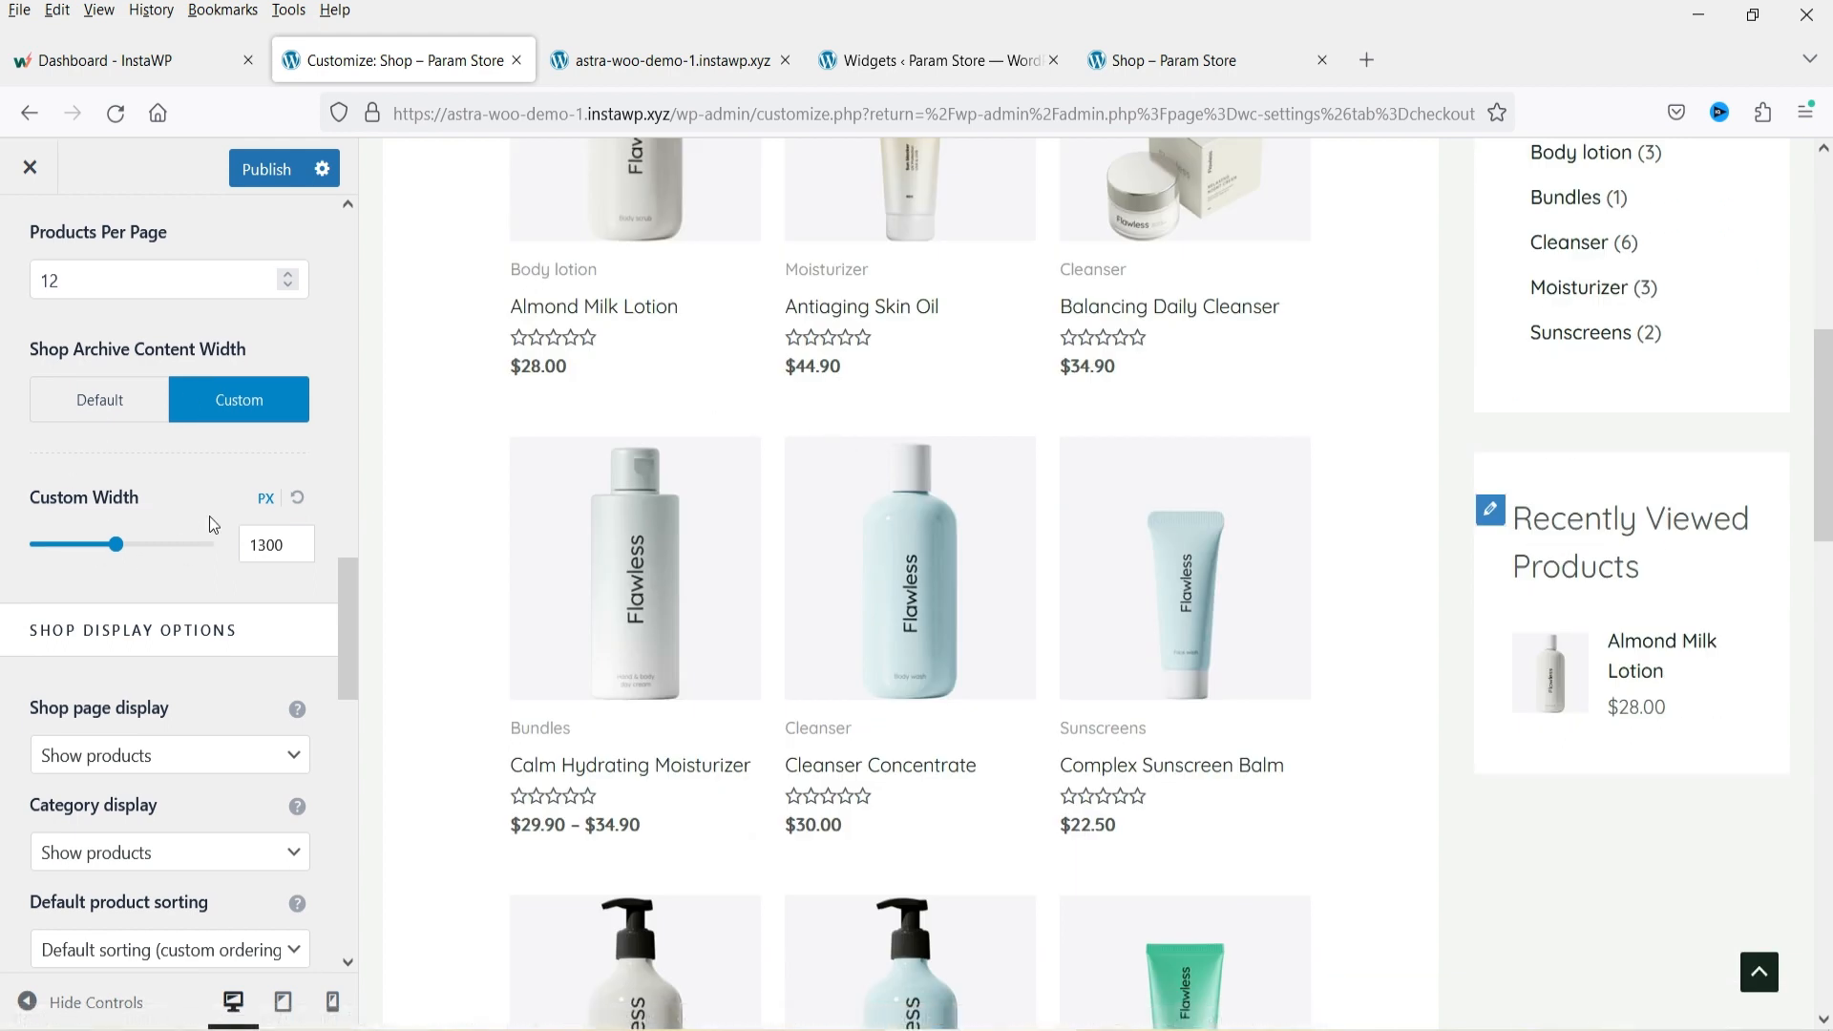
{"action": "scroll", "coordinate": [212, 524], "scroll_direction": "down", "scroll_amount": 4}
{"action": "scroll", "coordinate": [1059, 491], "scroll_direction": "up", "scroll_amount": 3}
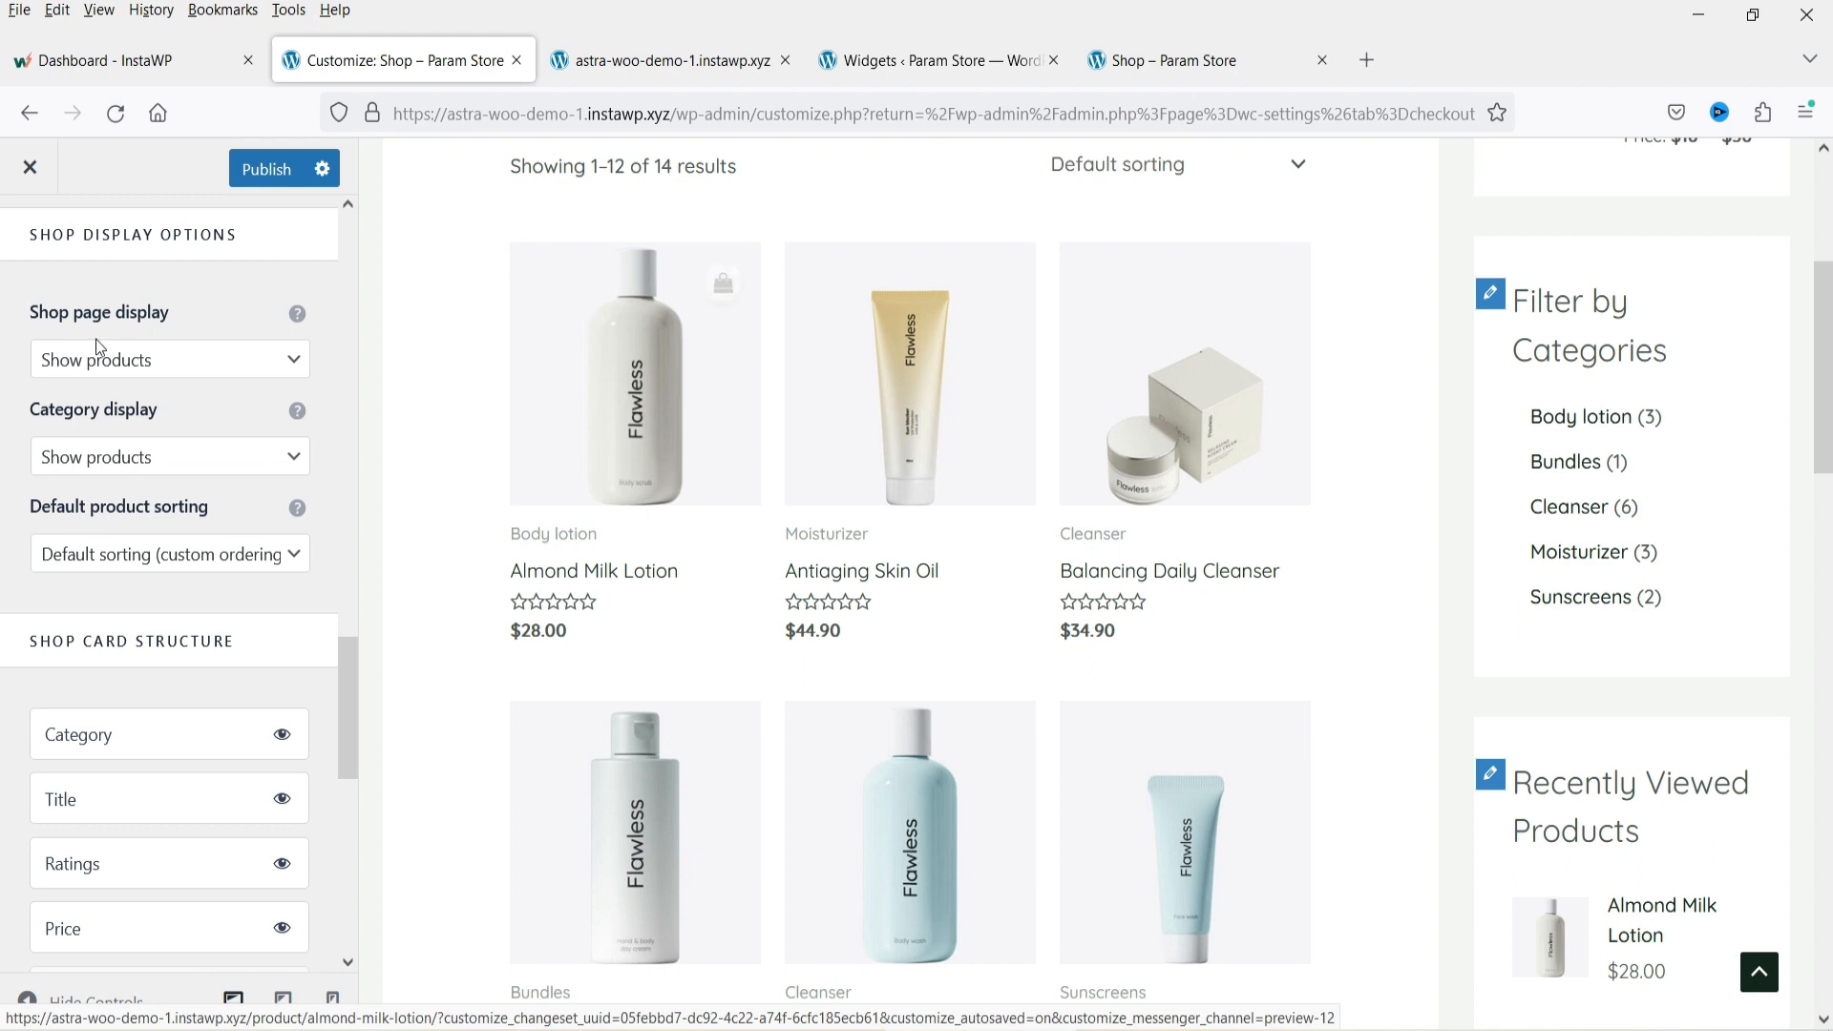
Review the Shop page display and default product sorting options without changing them.
{"action": "left_click", "coordinate": [103, 363]}
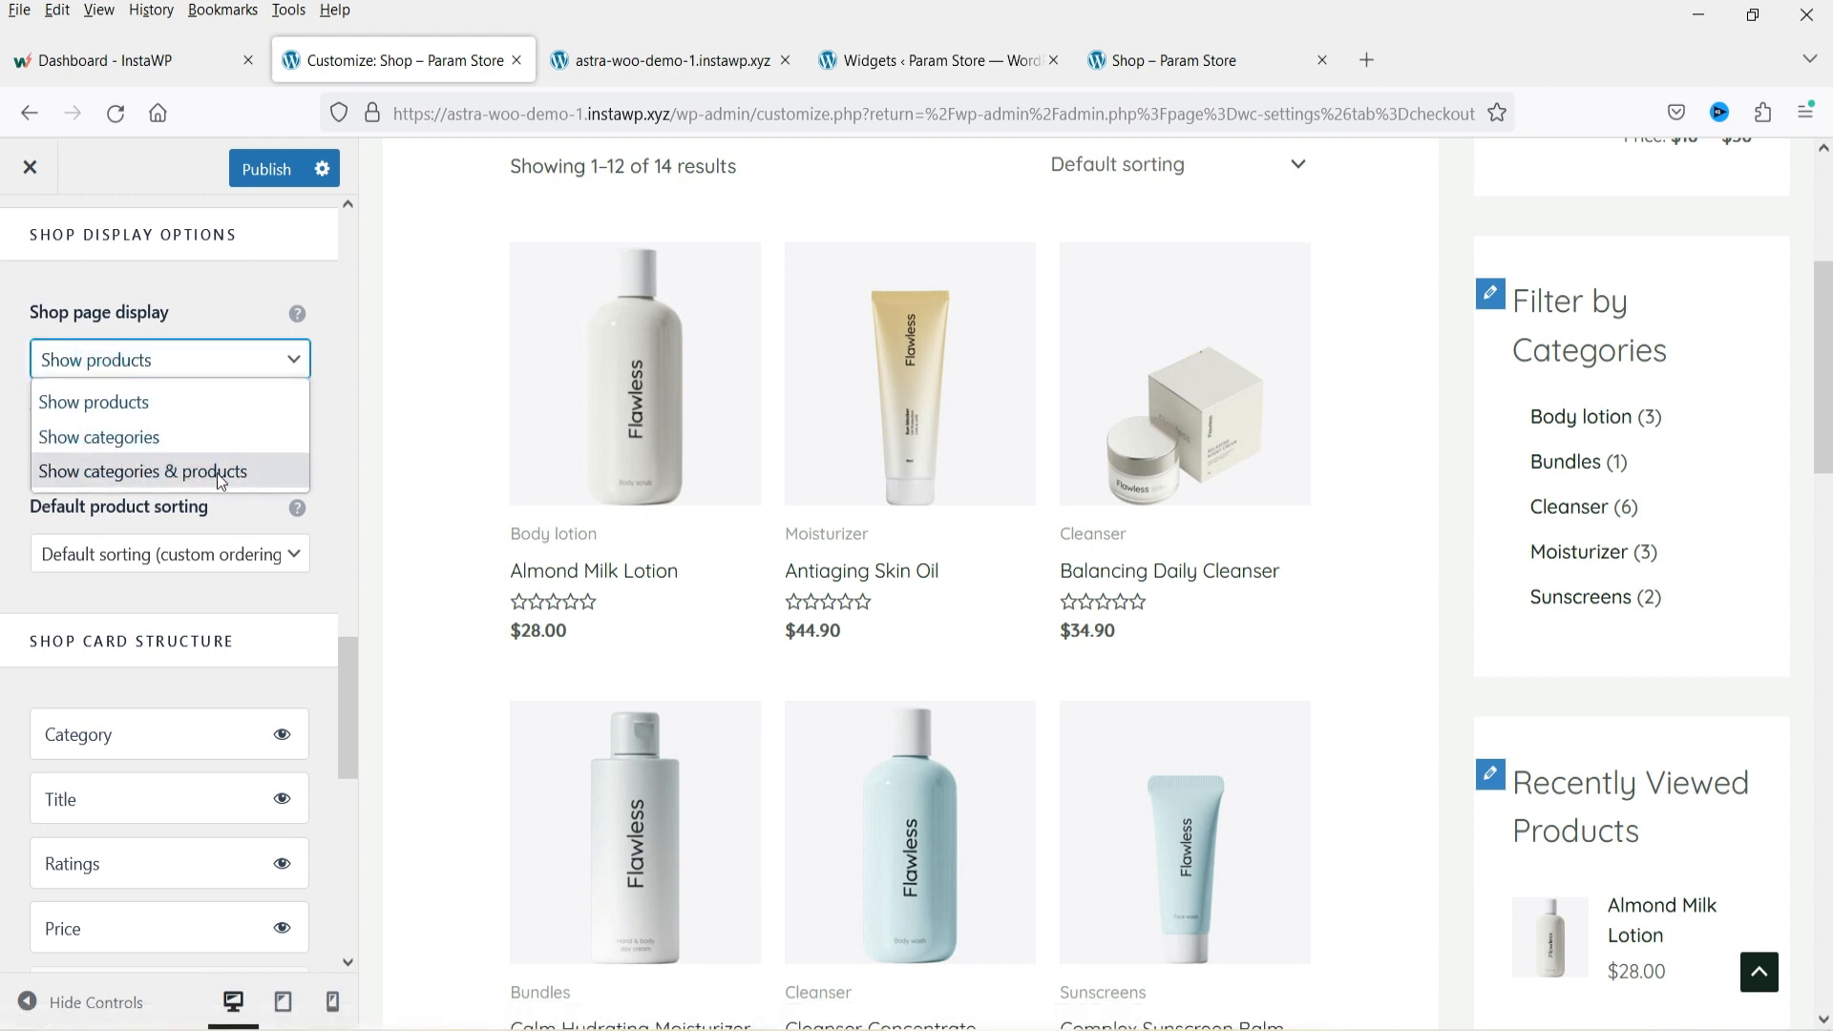
{"action": "left_click", "coordinate": [1101, 342]}
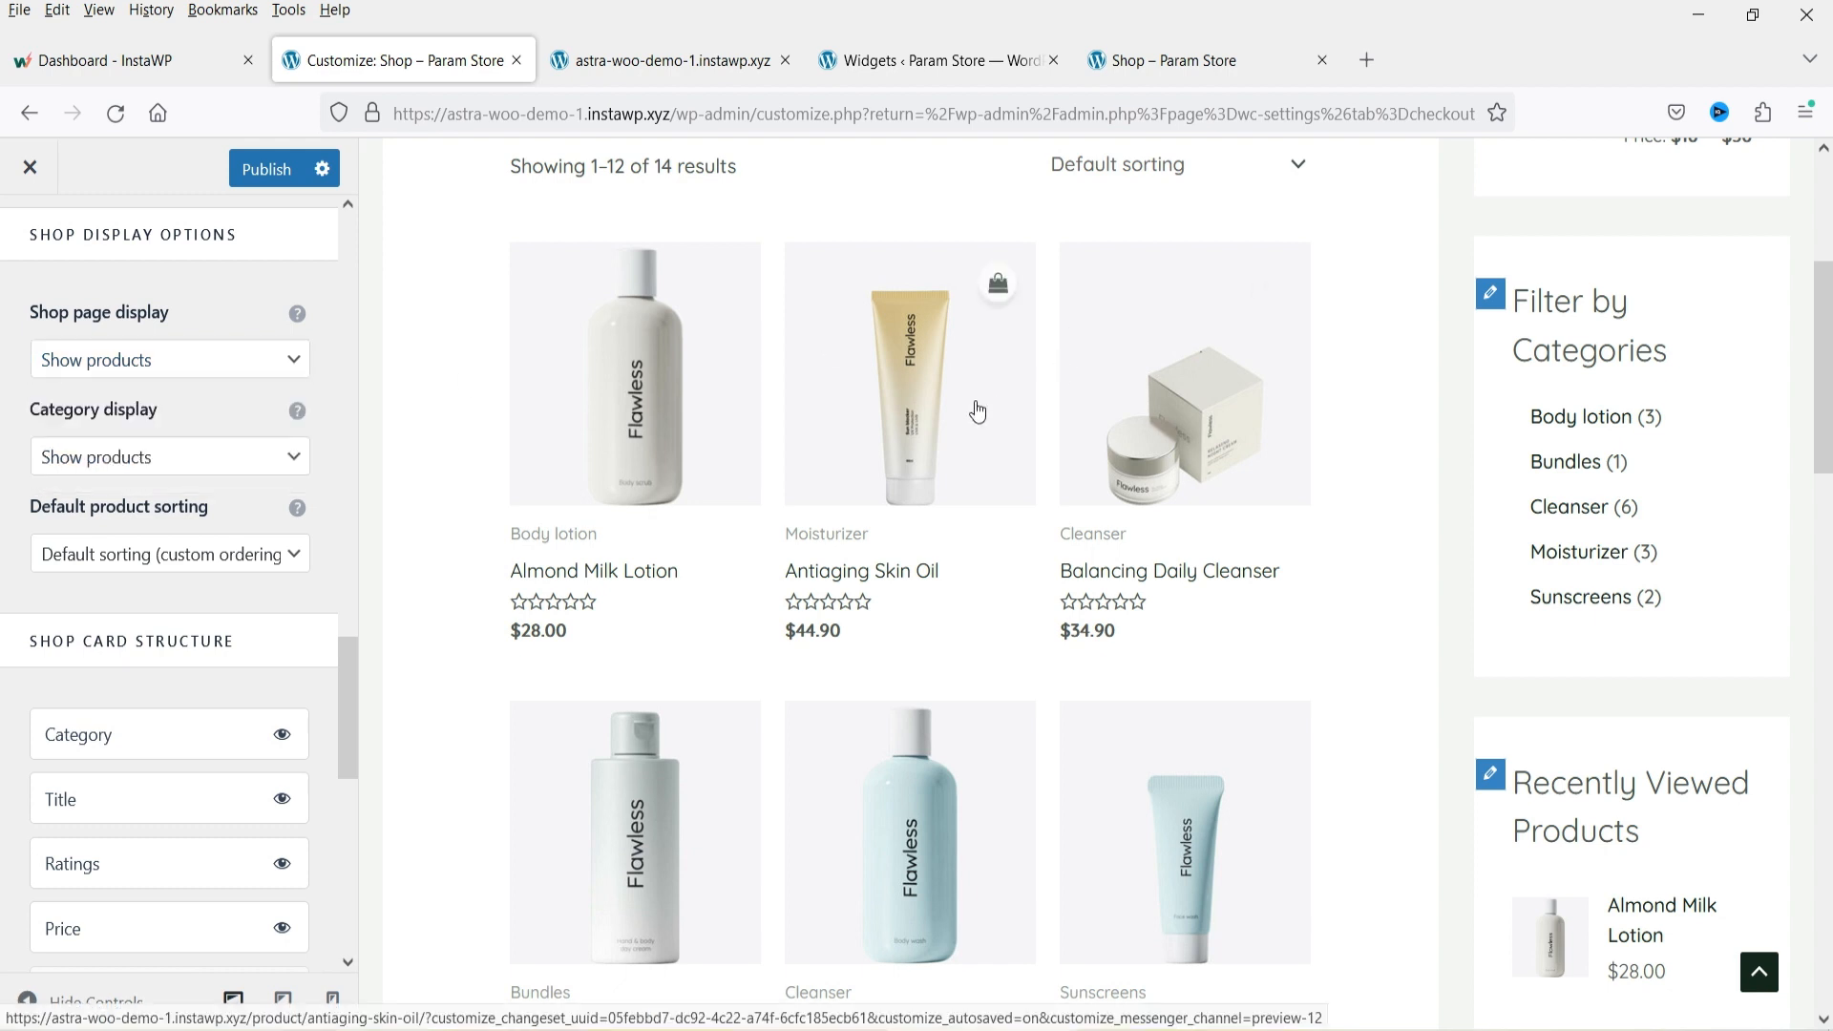
{"action": "scroll", "coordinate": [892, 444], "scroll_direction": "up", "scroll_amount": 5}
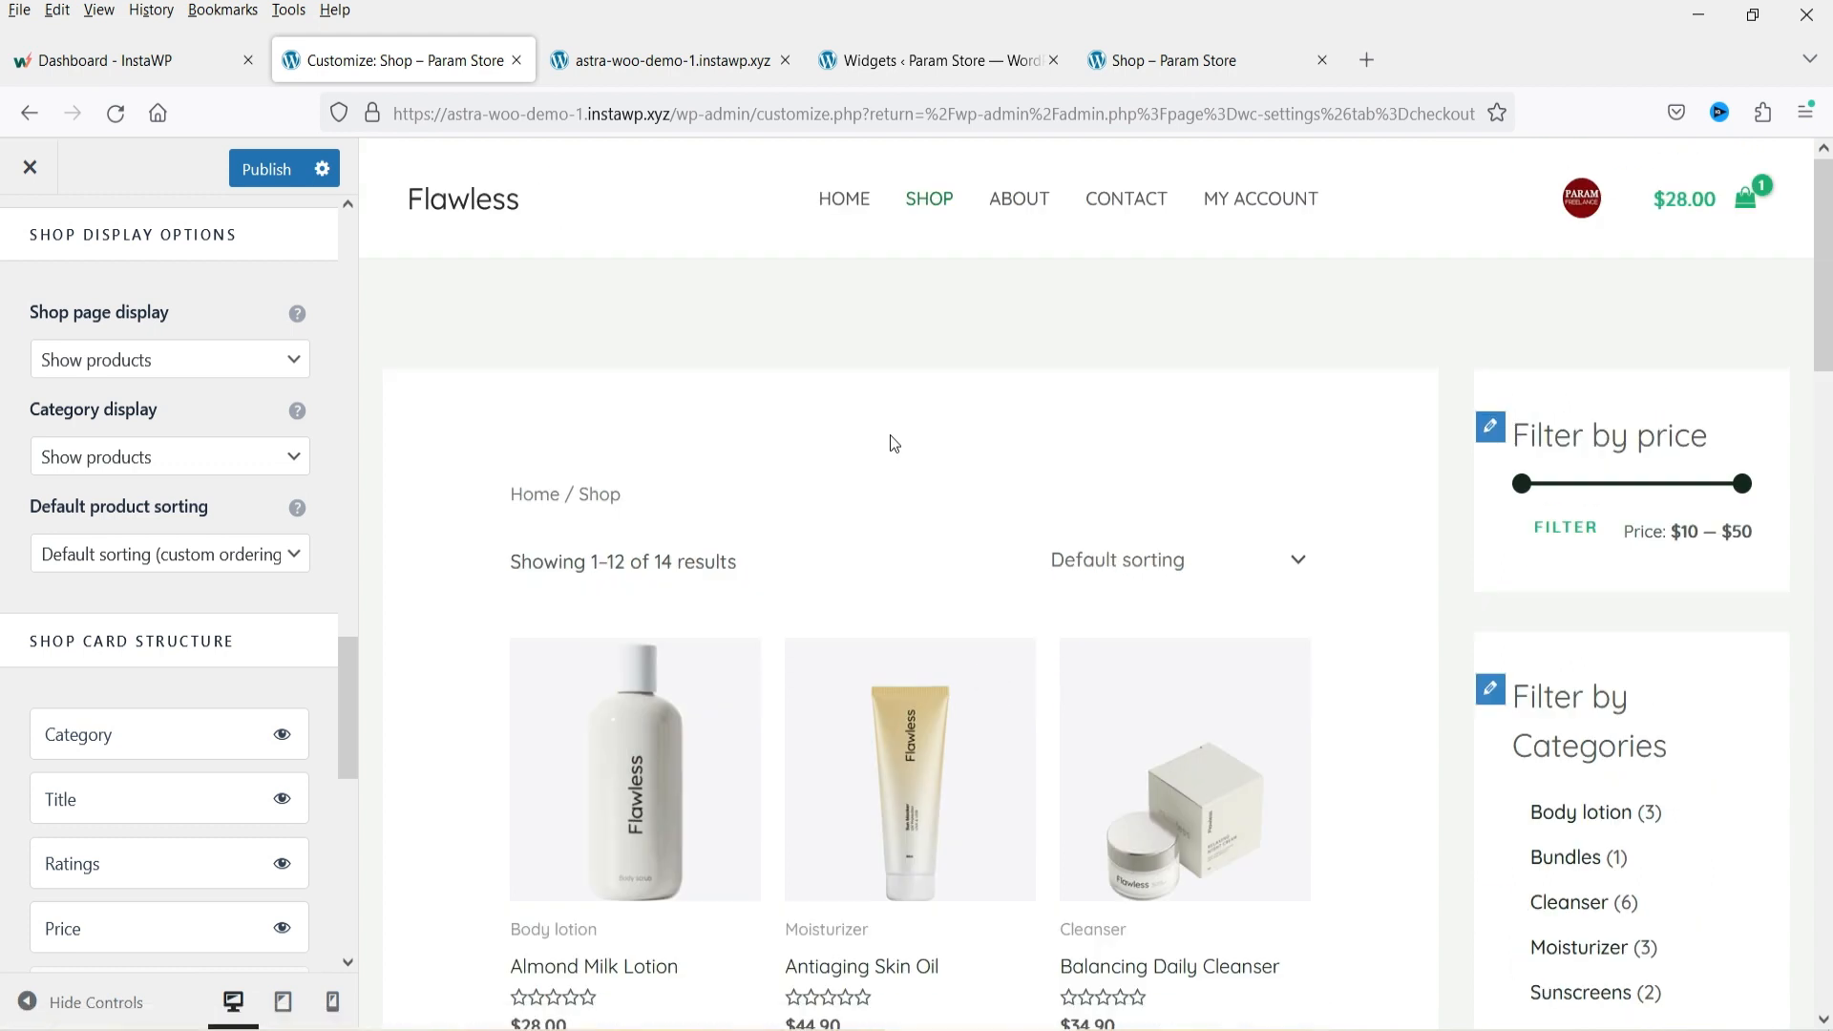
{"action": "scroll", "coordinate": [893, 444], "scroll_direction": "down", "scroll_amount": 3}
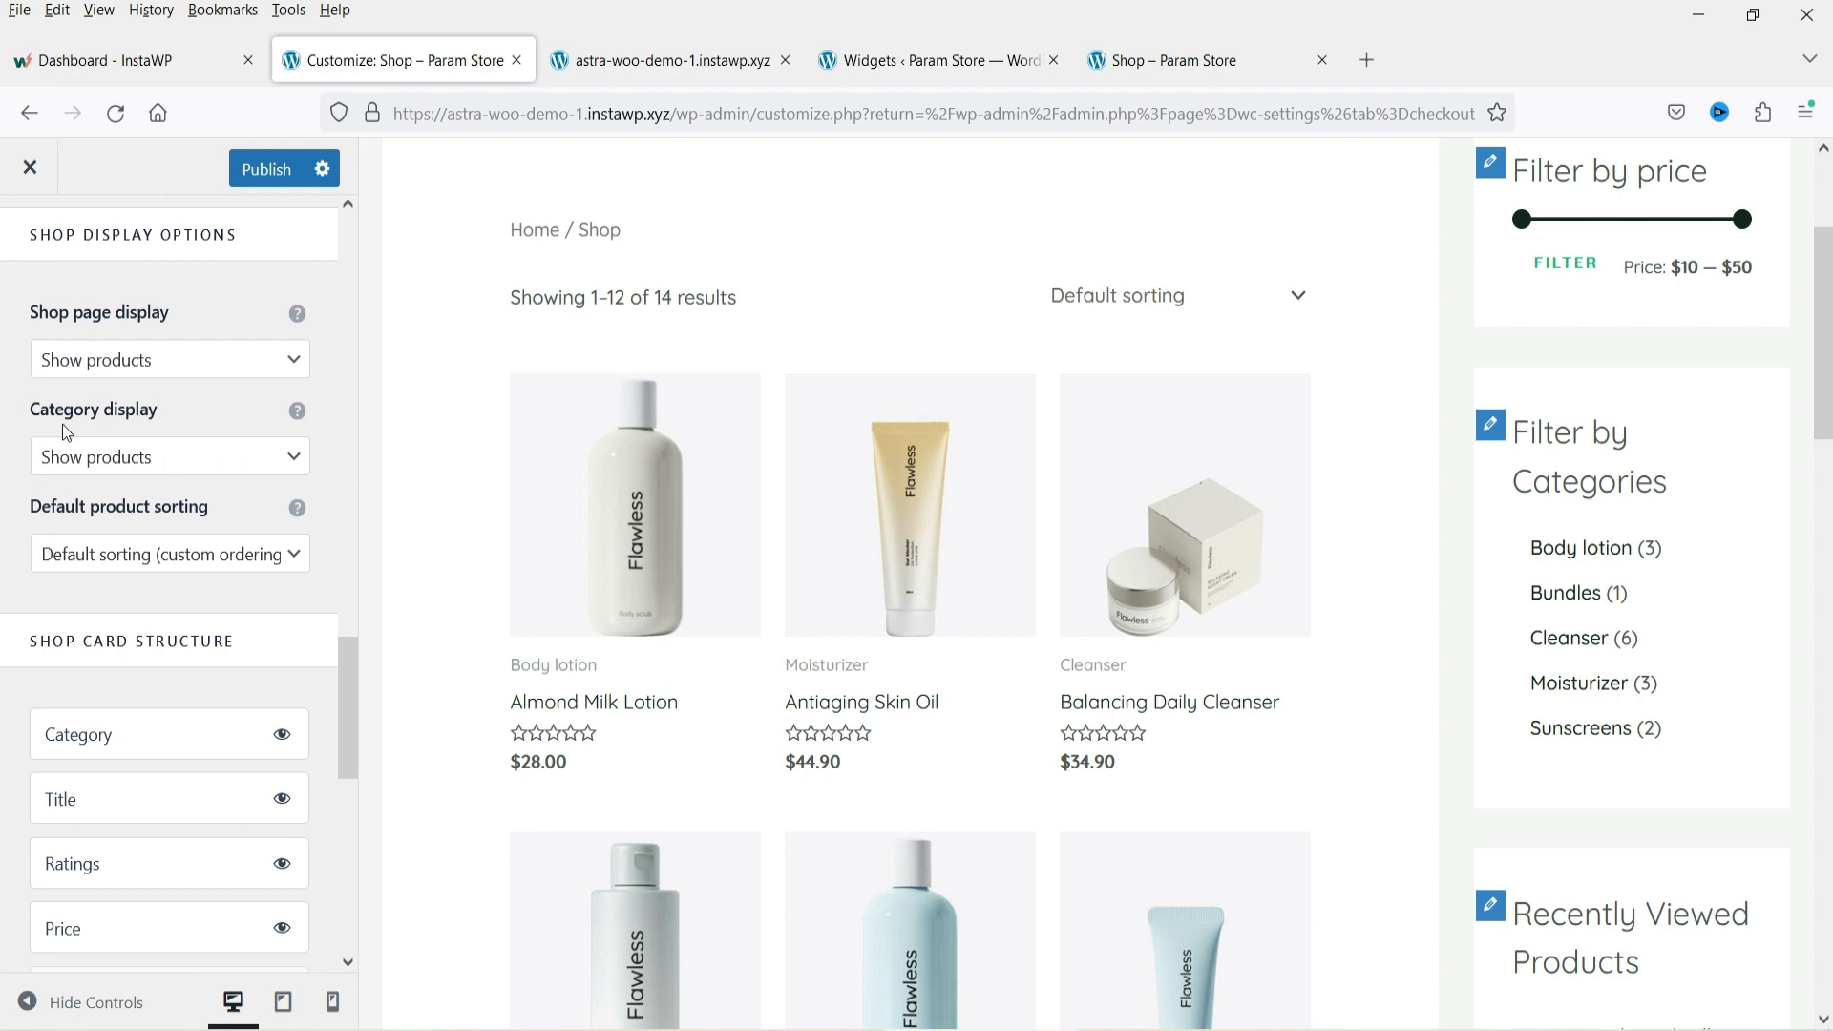
{"action": "scroll", "coordinate": [92, 437], "scroll_direction": "down", "scroll_amount": 2}
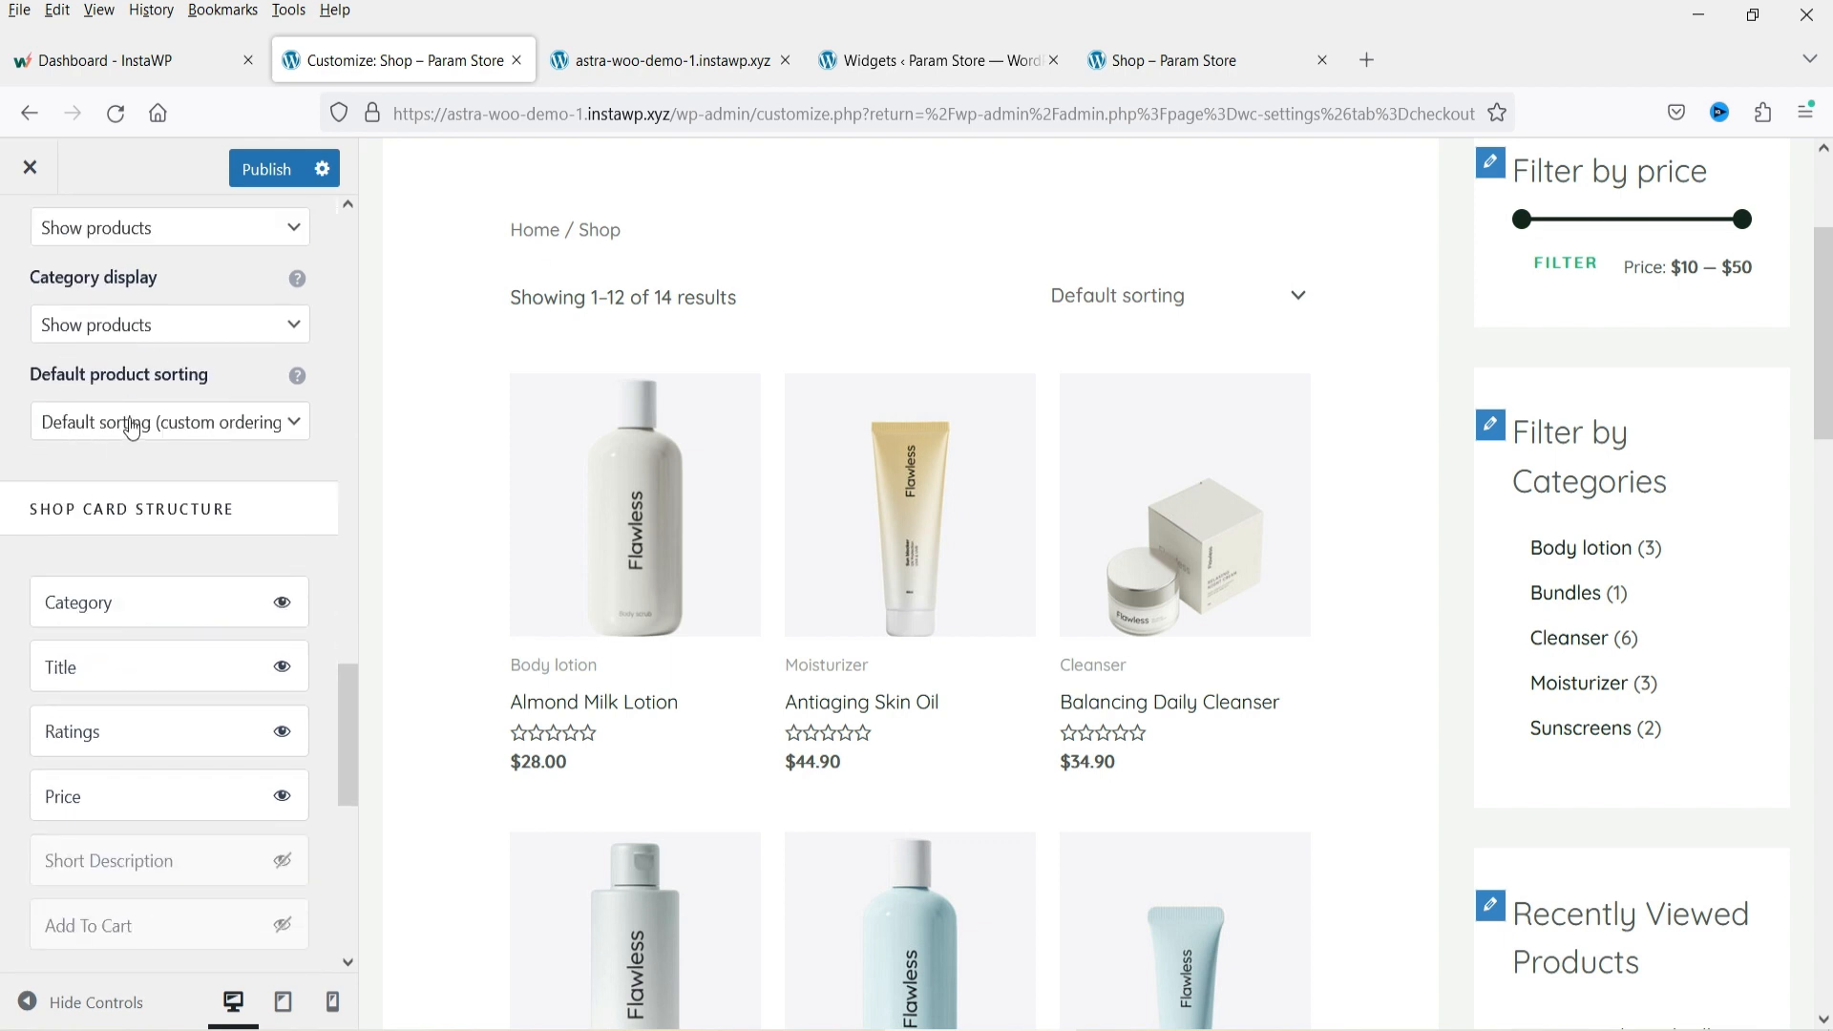
{"action": "left_click", "coordinate": [240, 429]}
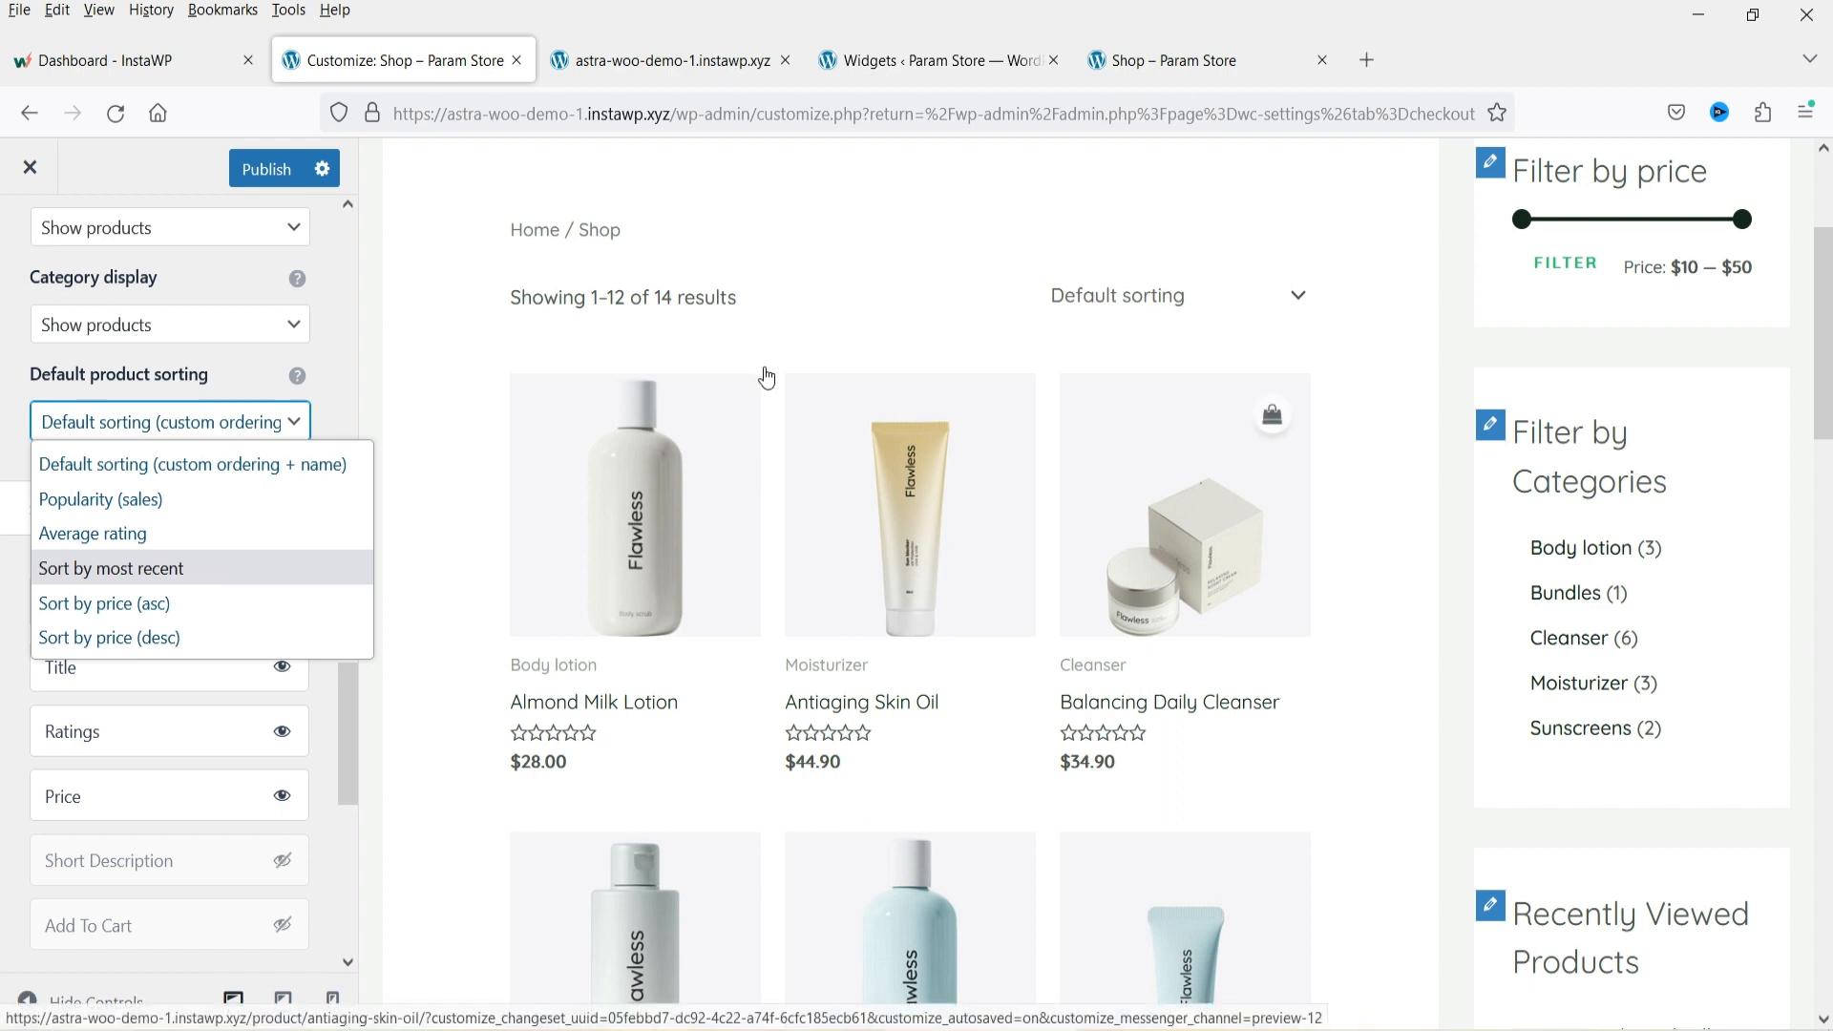
{"action": "left_click", "coordinate": [211, 475]}
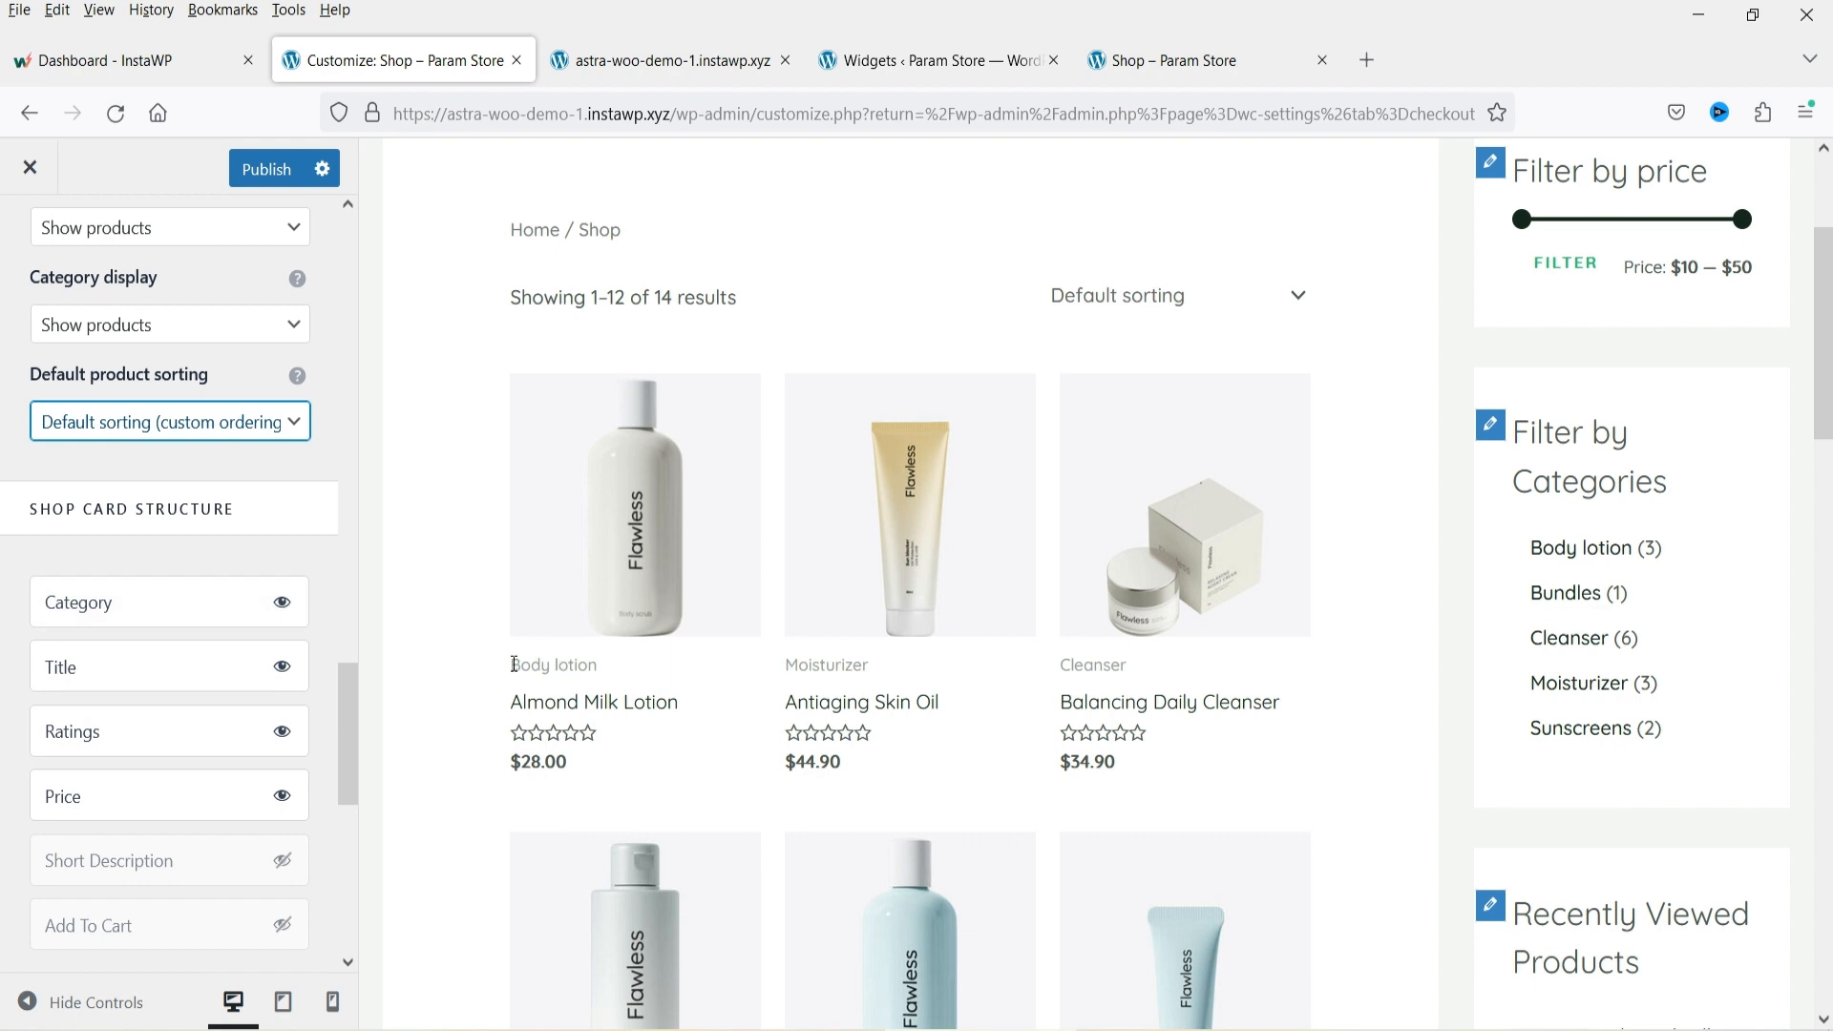
Hide the category label on shop cards, then show it again.
{"action": "left_click_drag", "start_coordinate": [514, 663], "coordinate": [611, 664]}
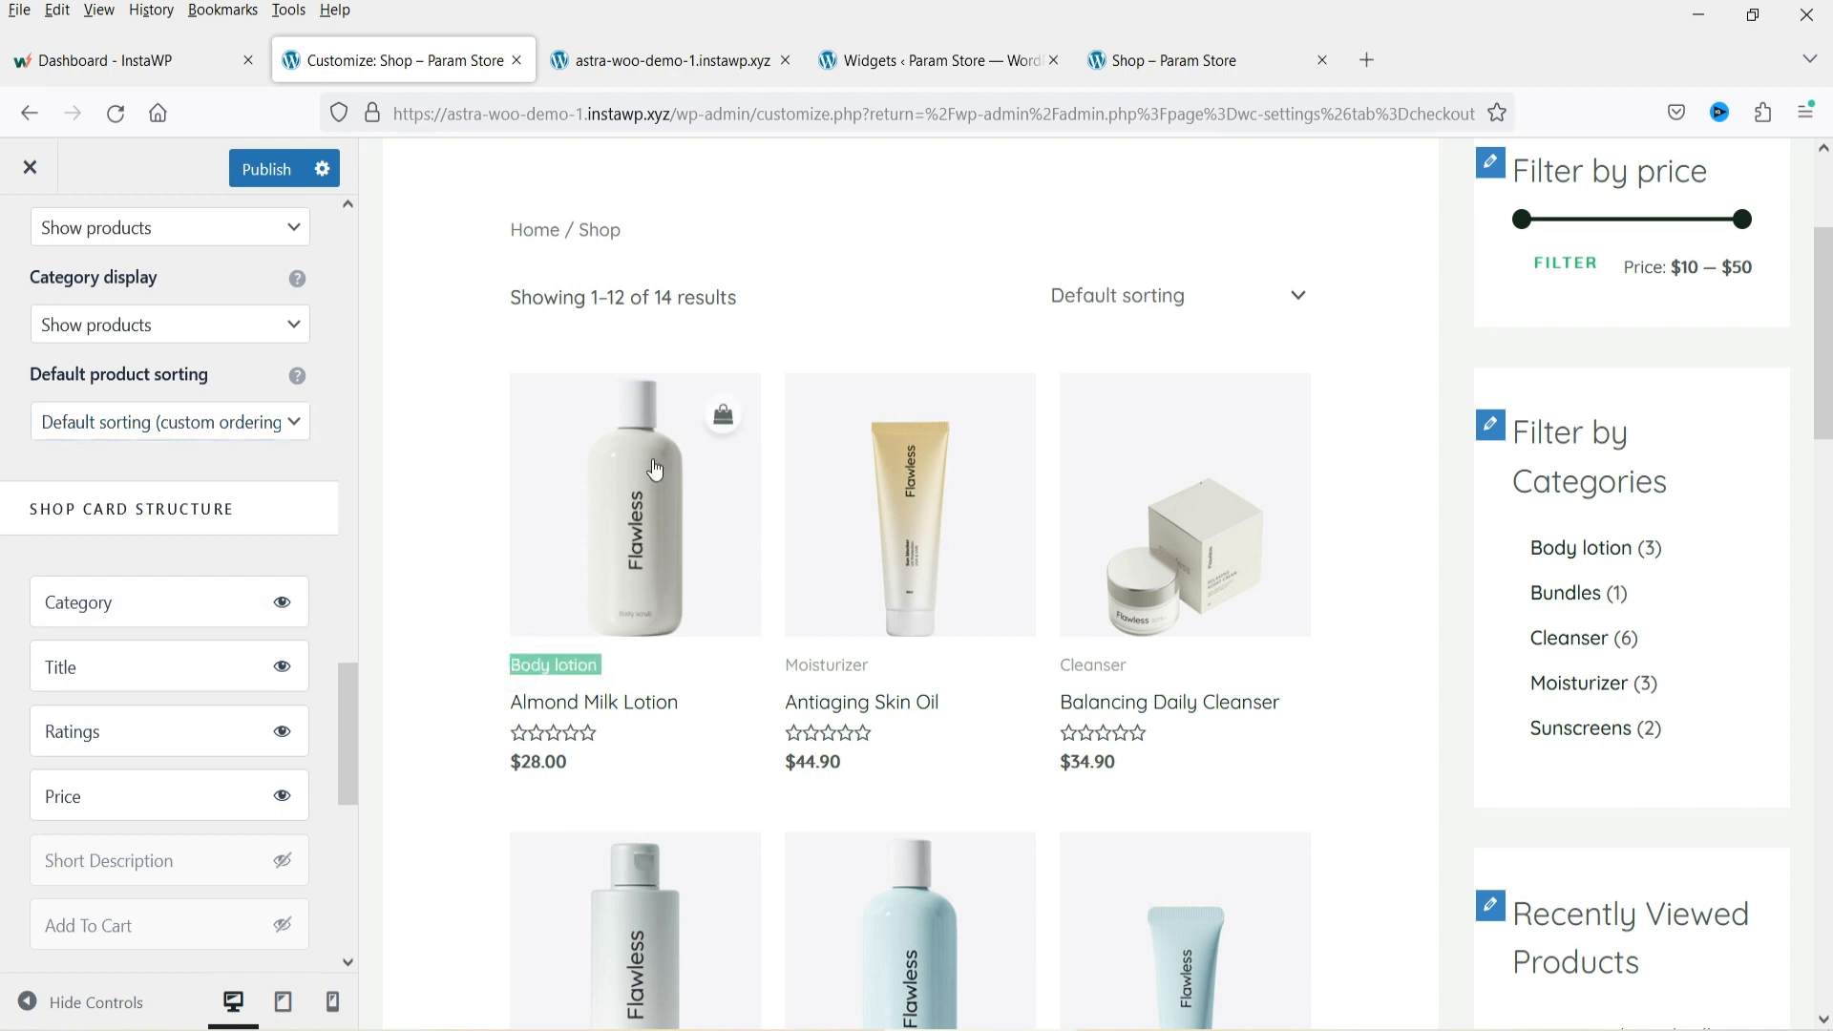
{"action": "left_click", "coordinate": [284, 603]}
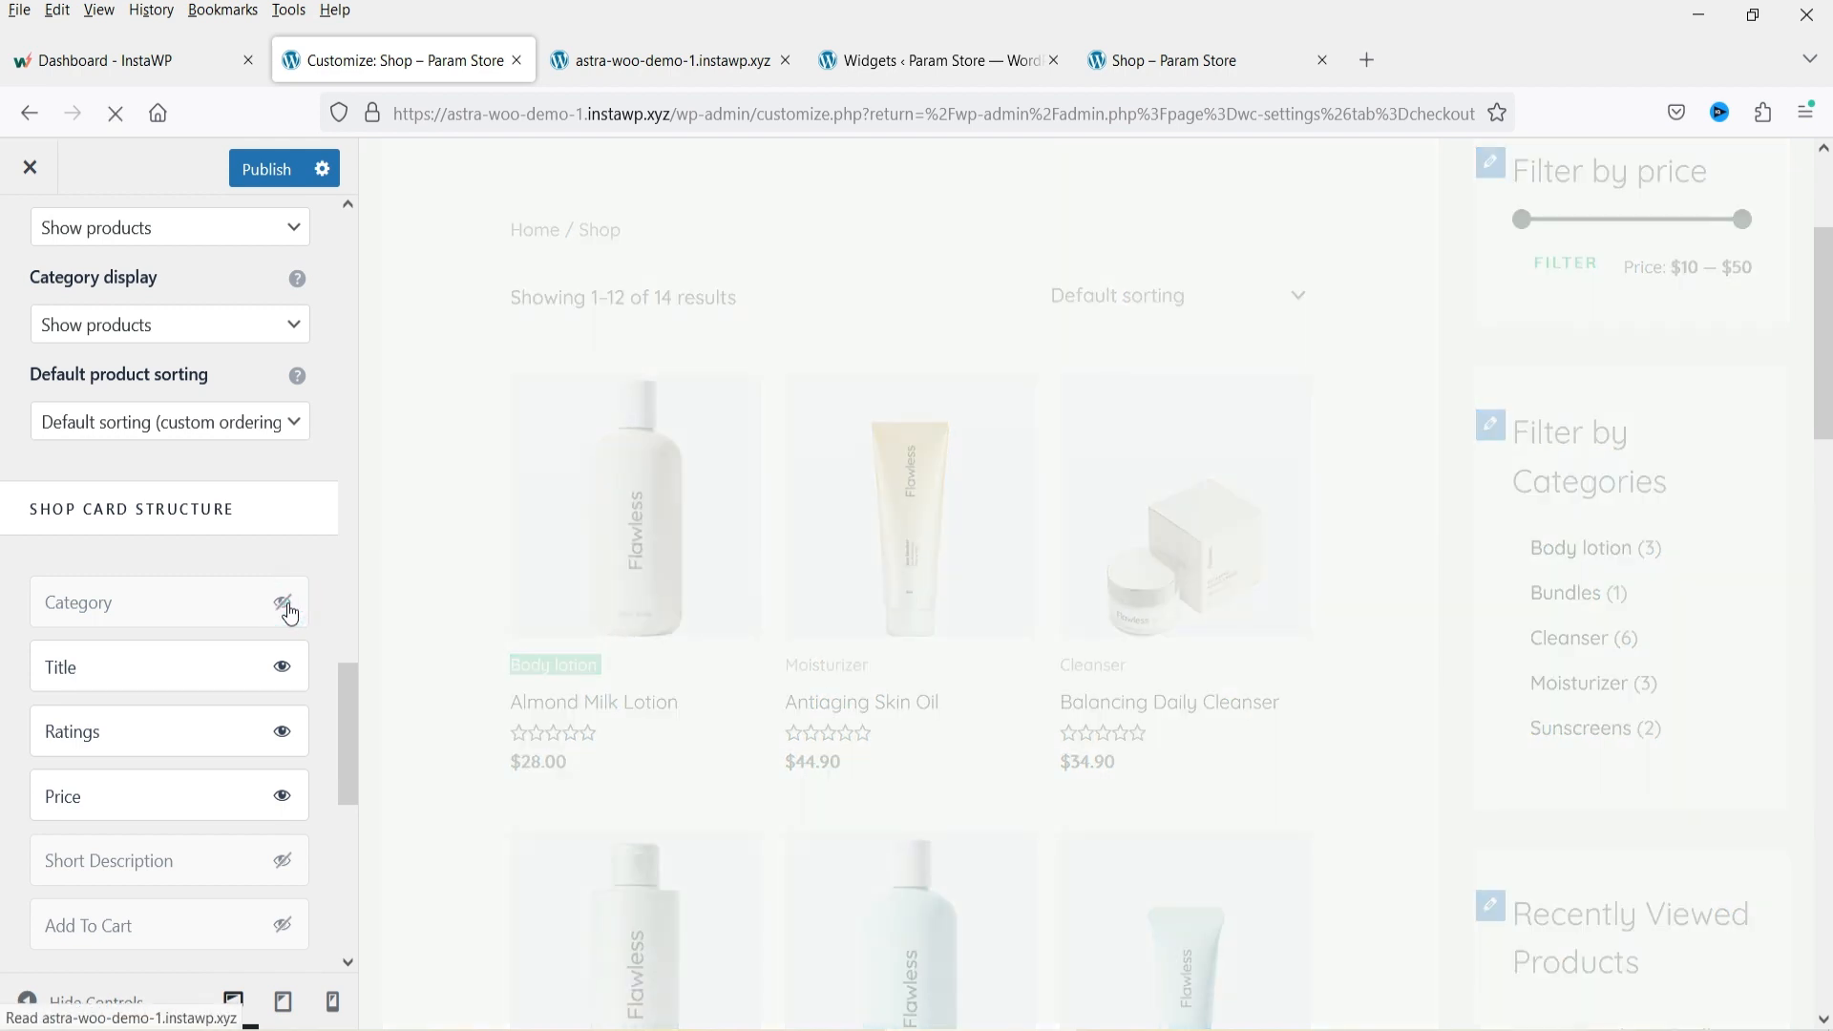
{"action": "left_click", "coordinate": [283, 602]}
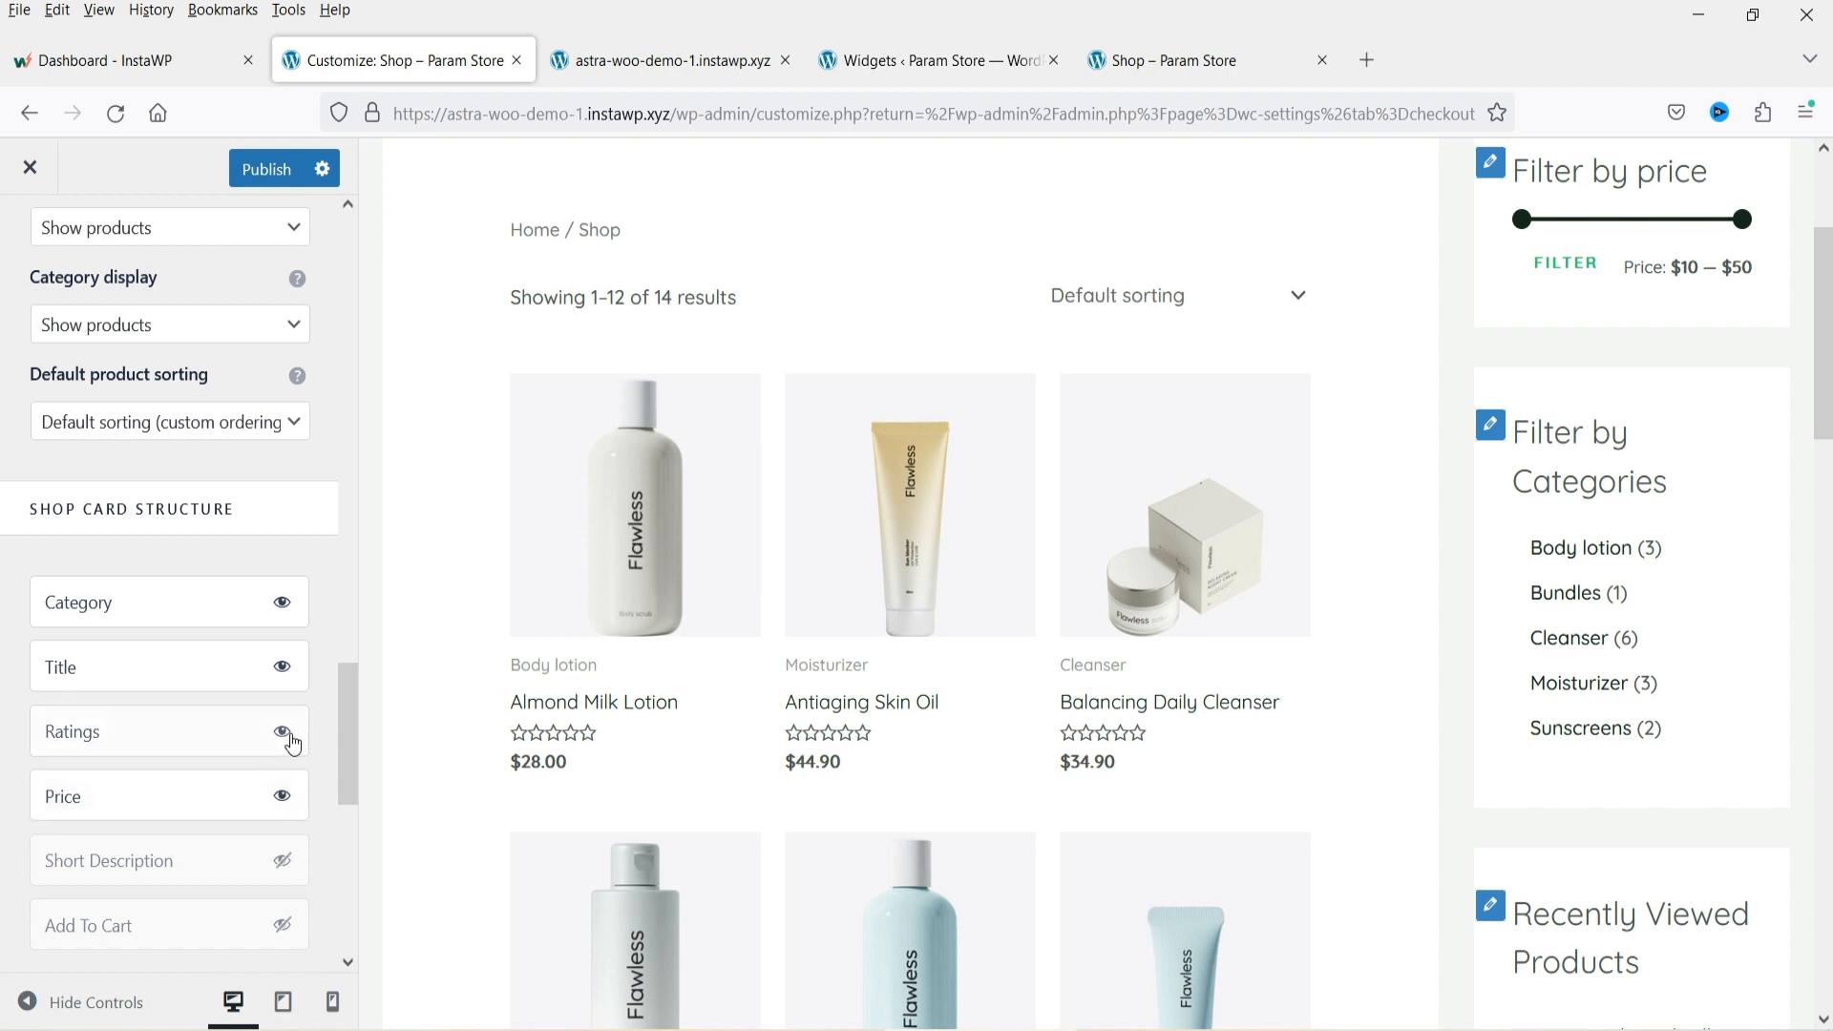
Hide the ratings and show the short description in the shop card structure.
{"action": "left_click", "coordinate": [282, 732]}
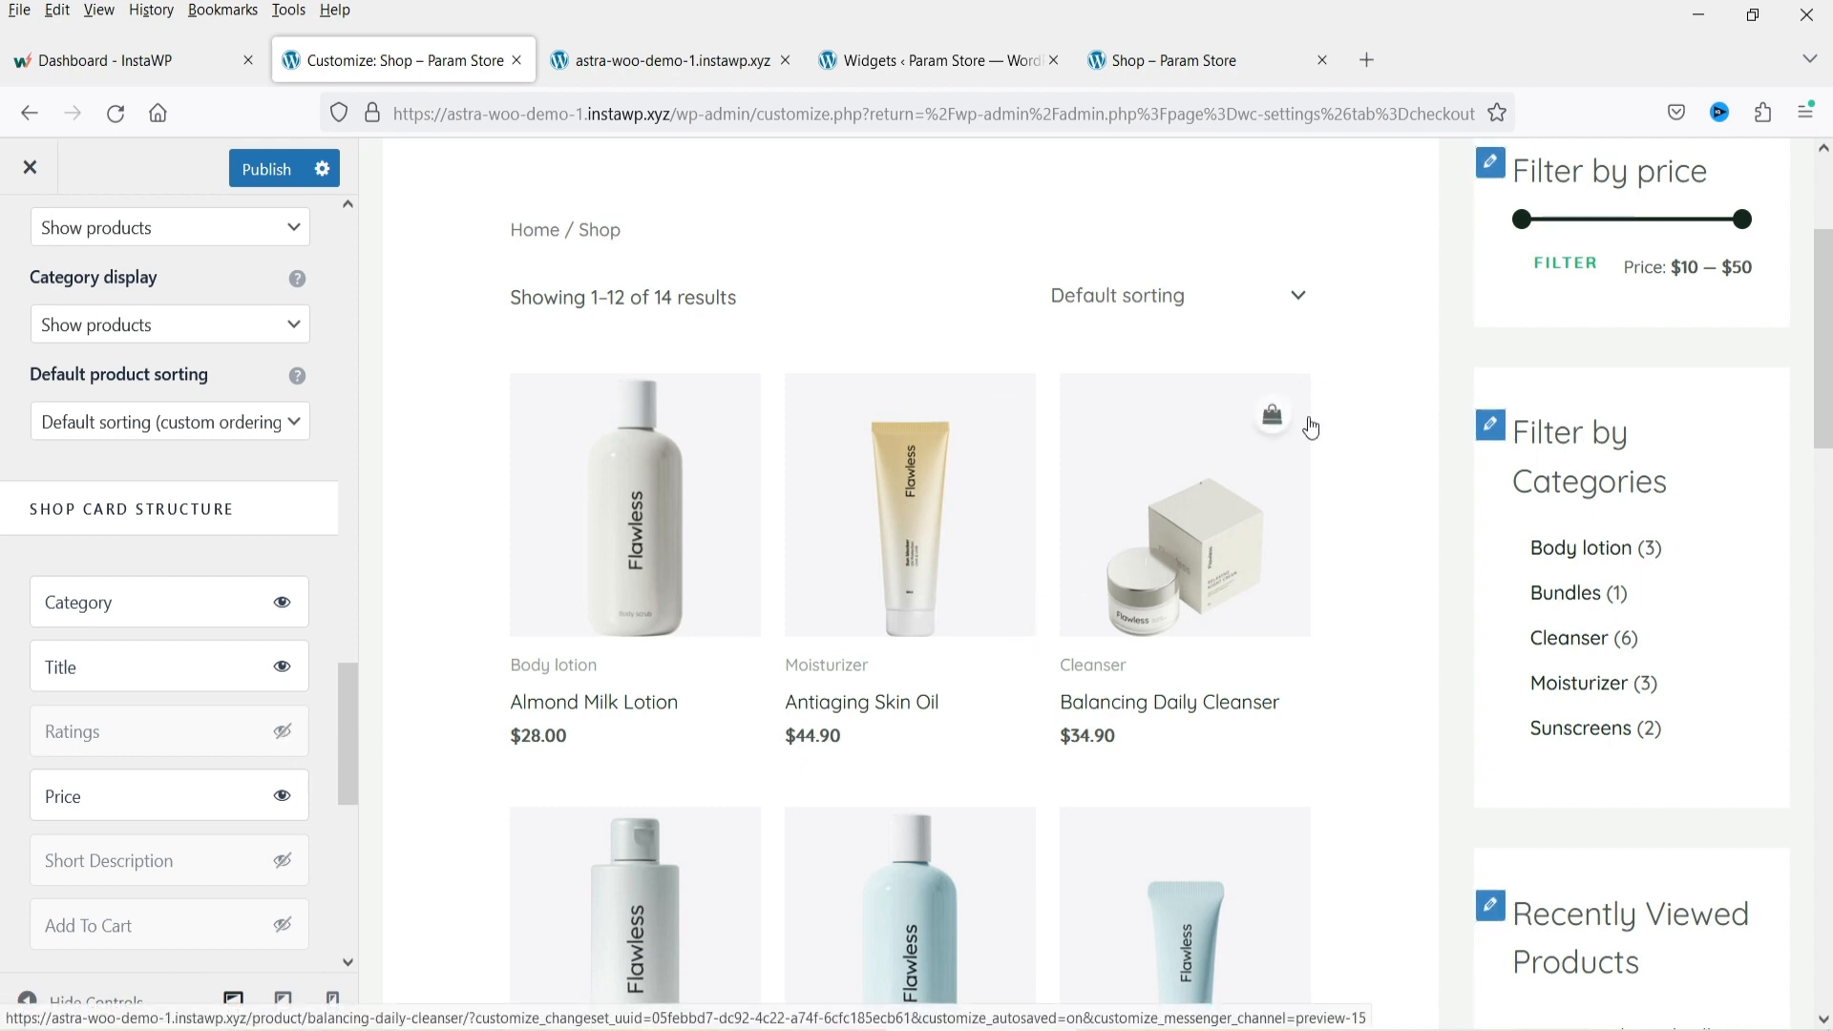
{"action": "scroll", "coordinate": [229, 547], "scroll_direction": "down", "scroll_amount": 3}
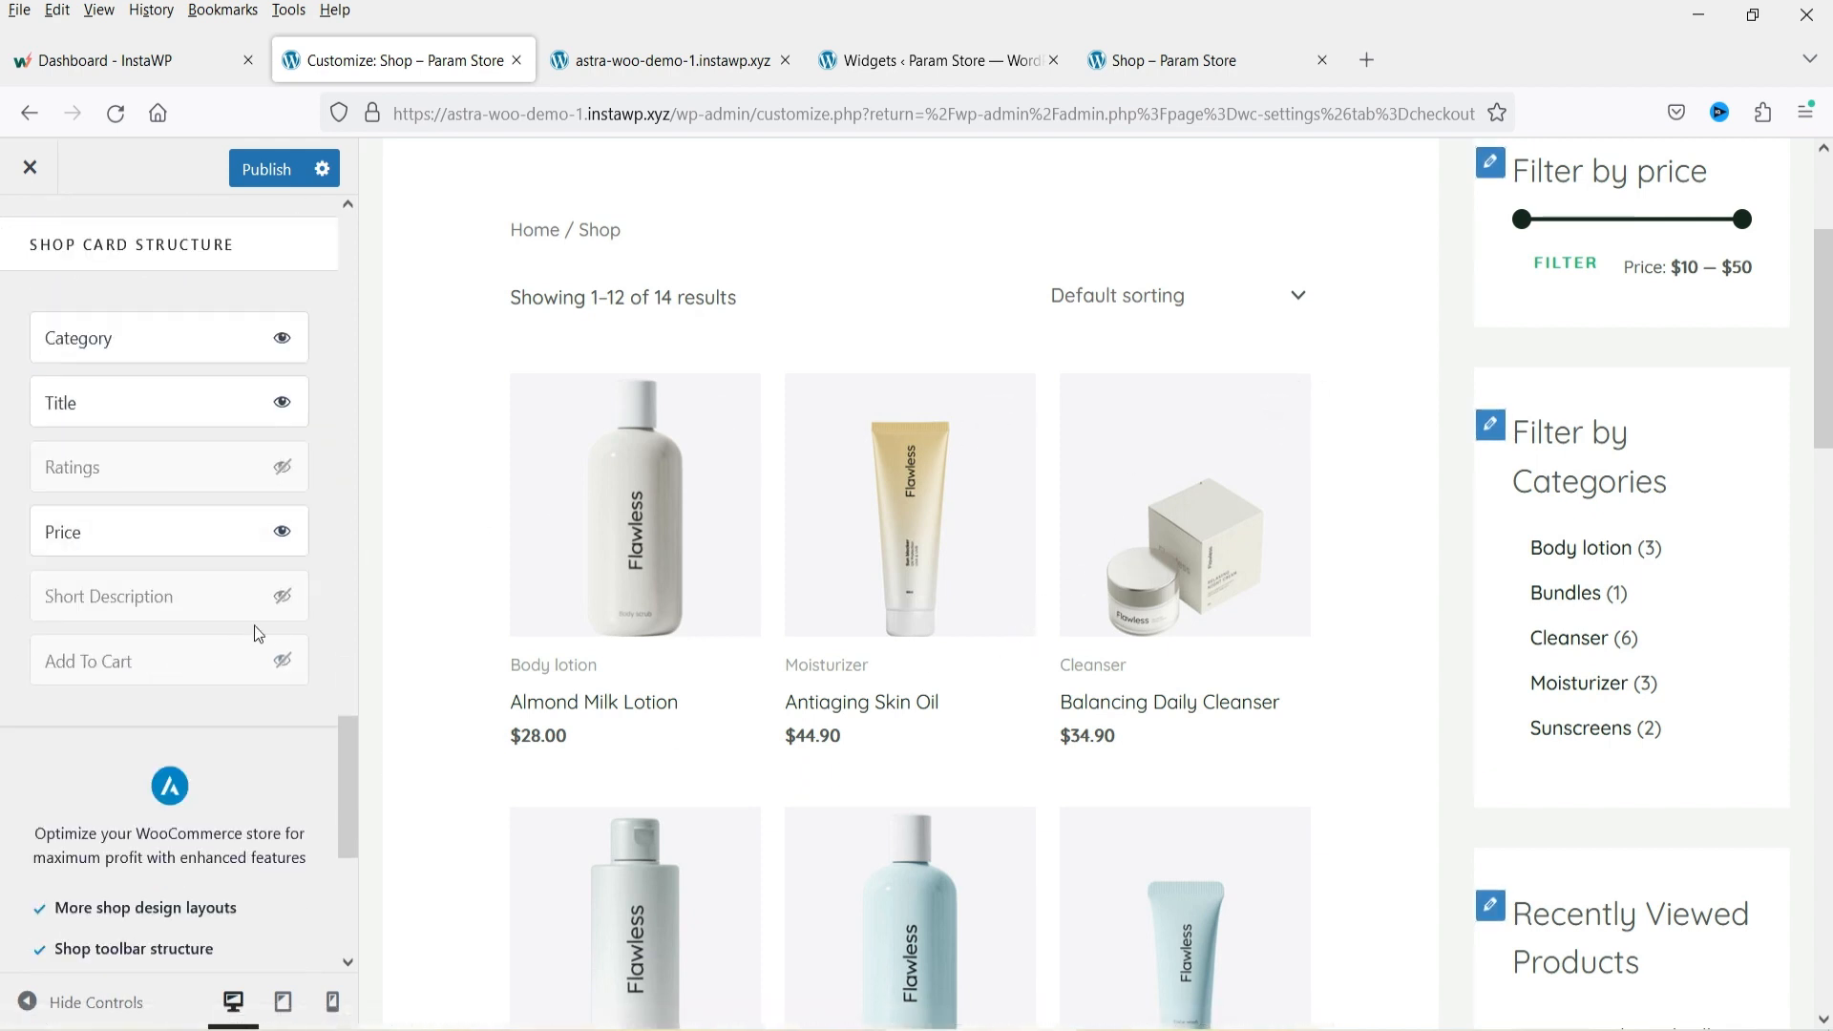
{"action": "left_click", "coordinate": [287, 604]}
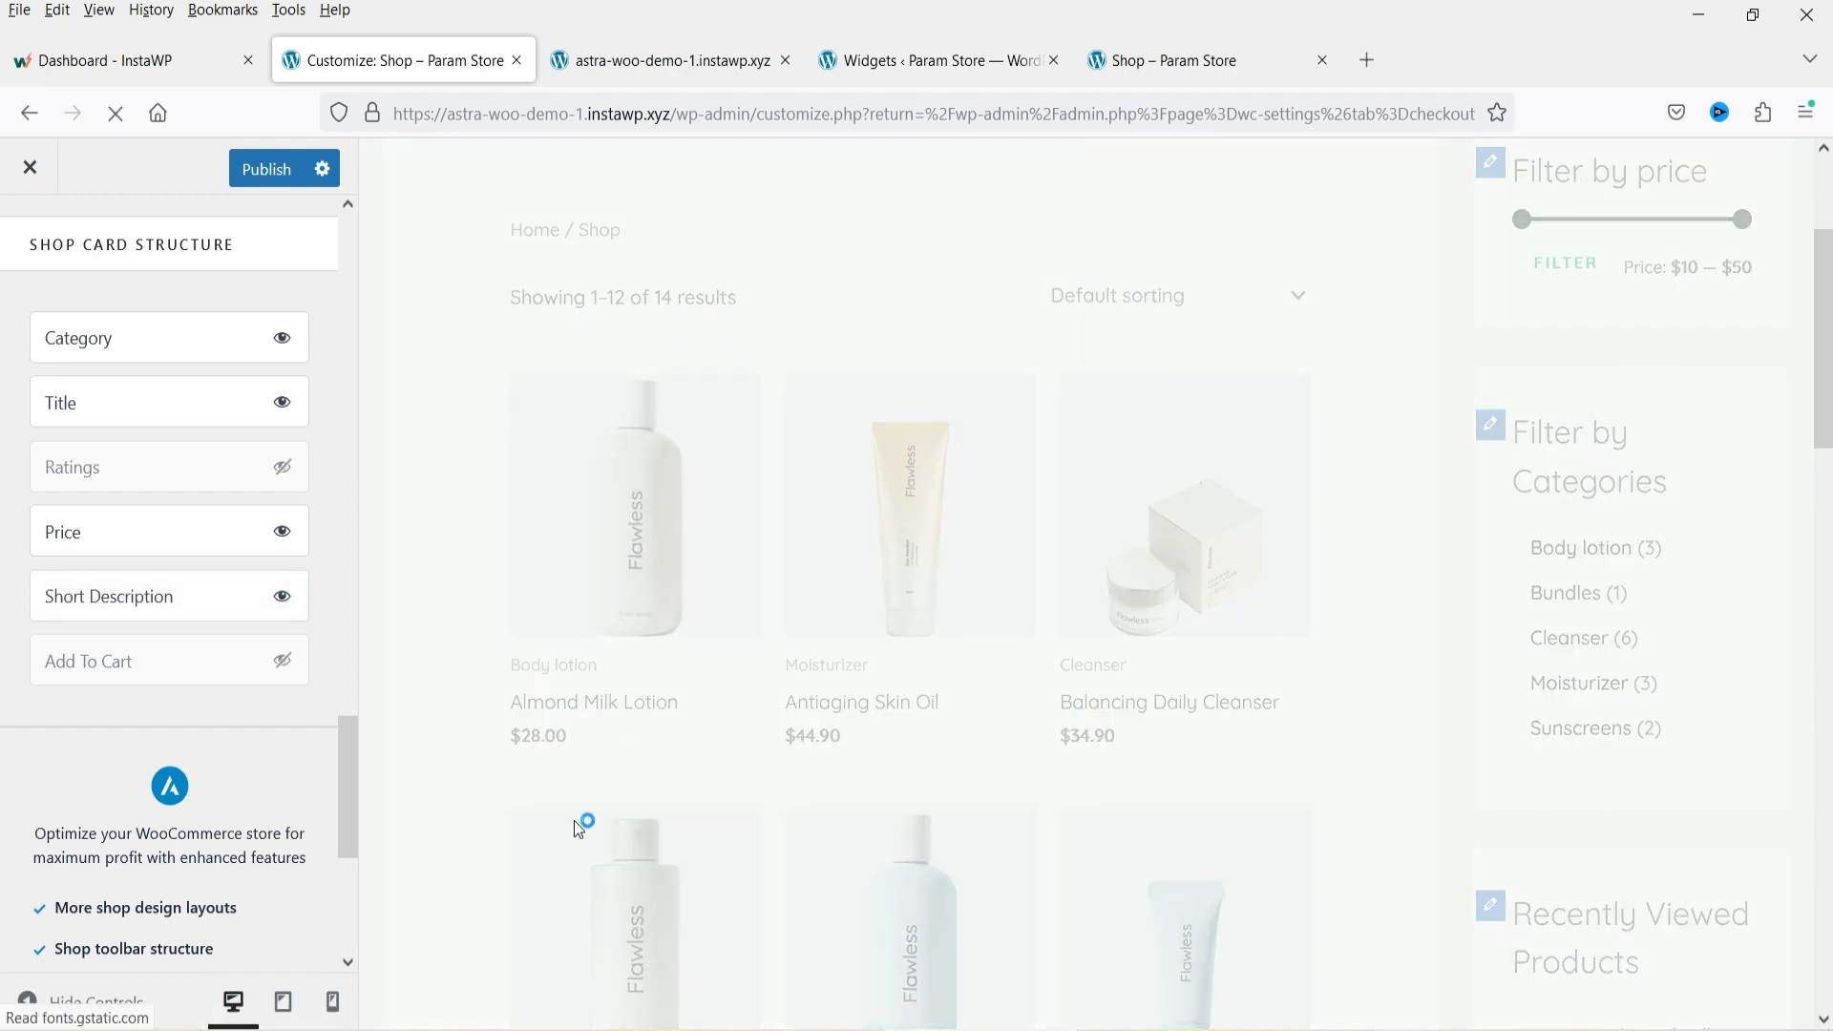
{"action": "scroll", "coordinate": [964, 685], "scroll_direction": "down", "scroll_amount": 5}
{"action": "scroll", "coordinate": [890, 572], "scroll_direction": "up", "scroll_amount": 3}
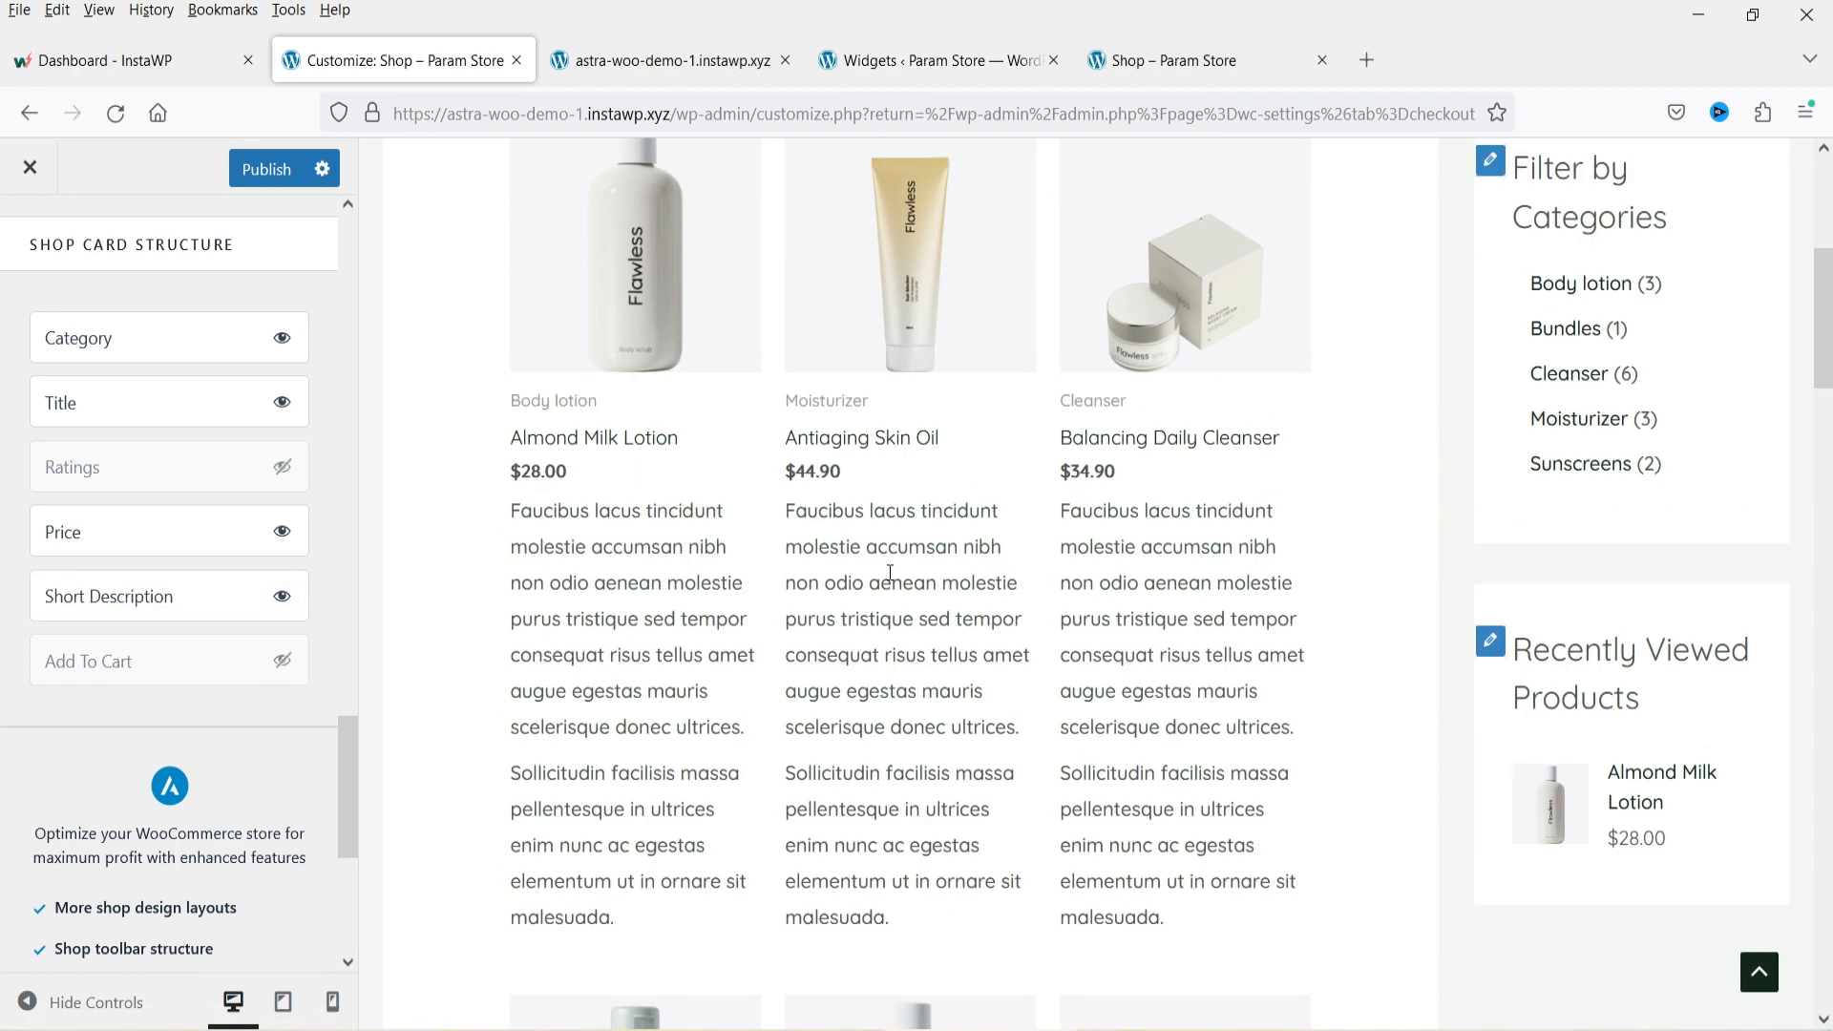
Hide the short description and show the Add To Cart button in the shop card structure.
{"action": "left_click", "coordinate": [285, 601]}
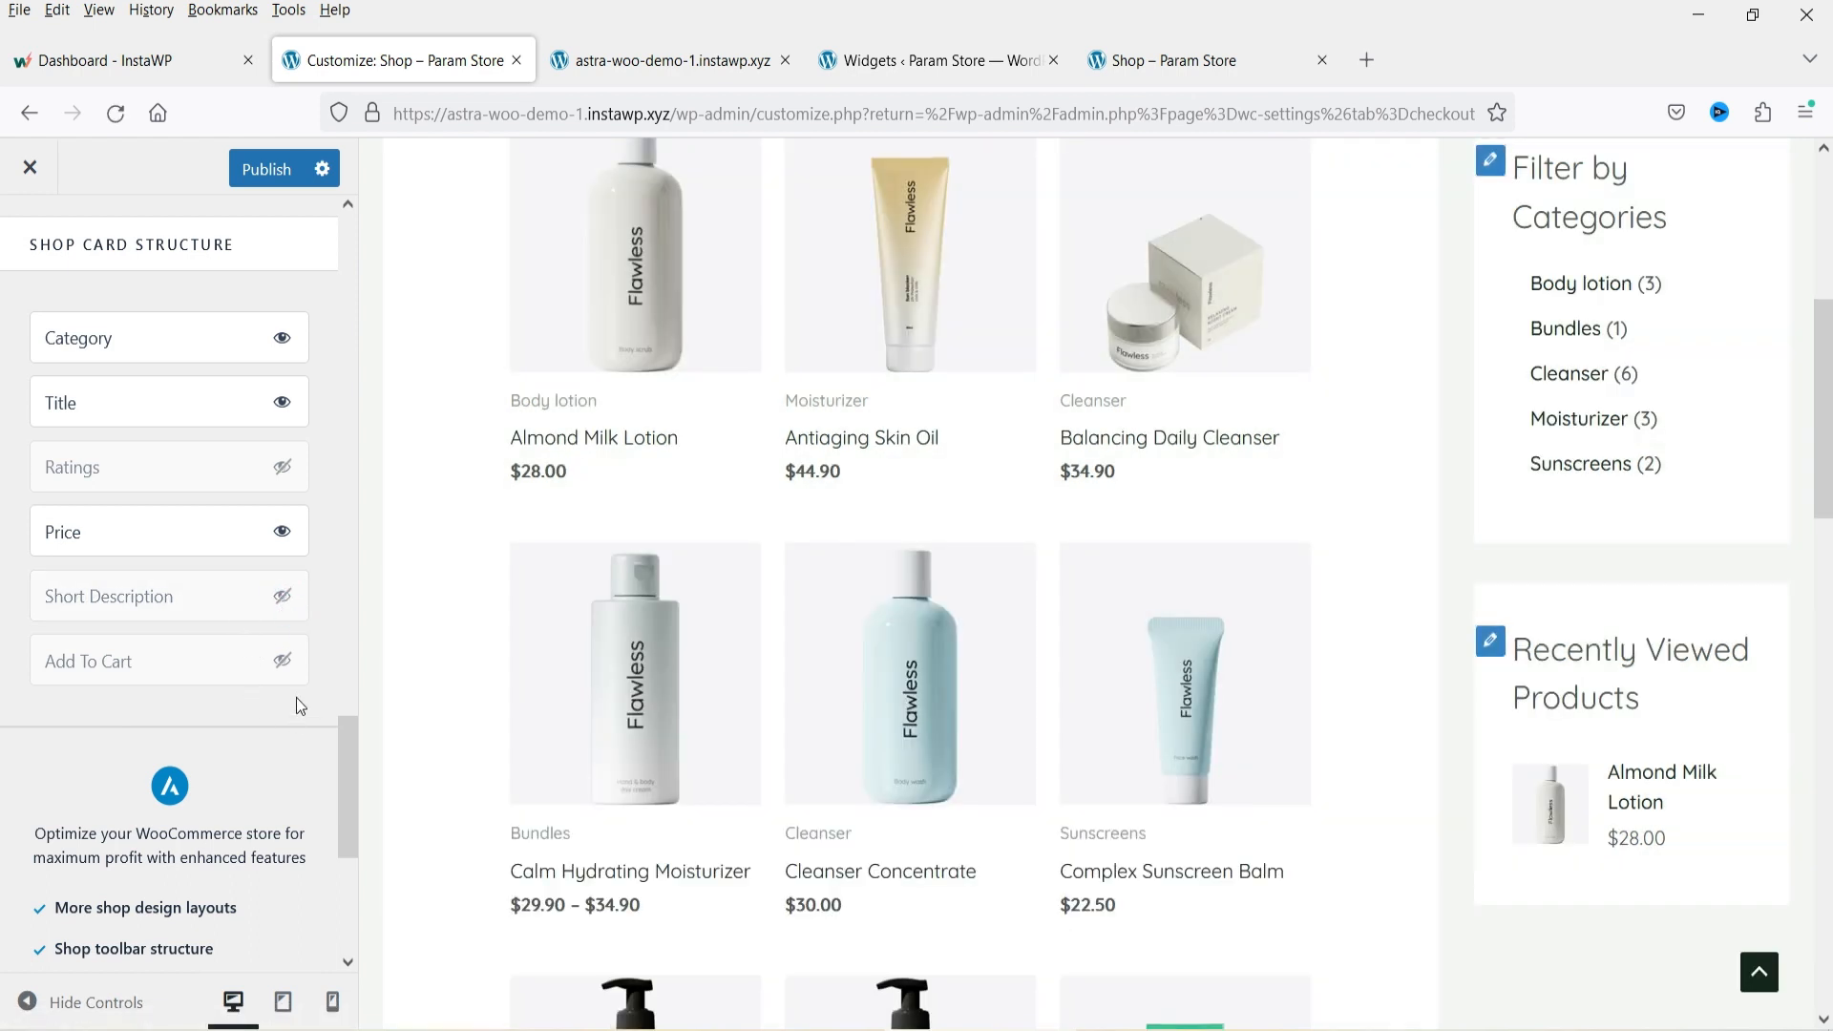
{"action": "left_click", "coordinate": [286, 662]}
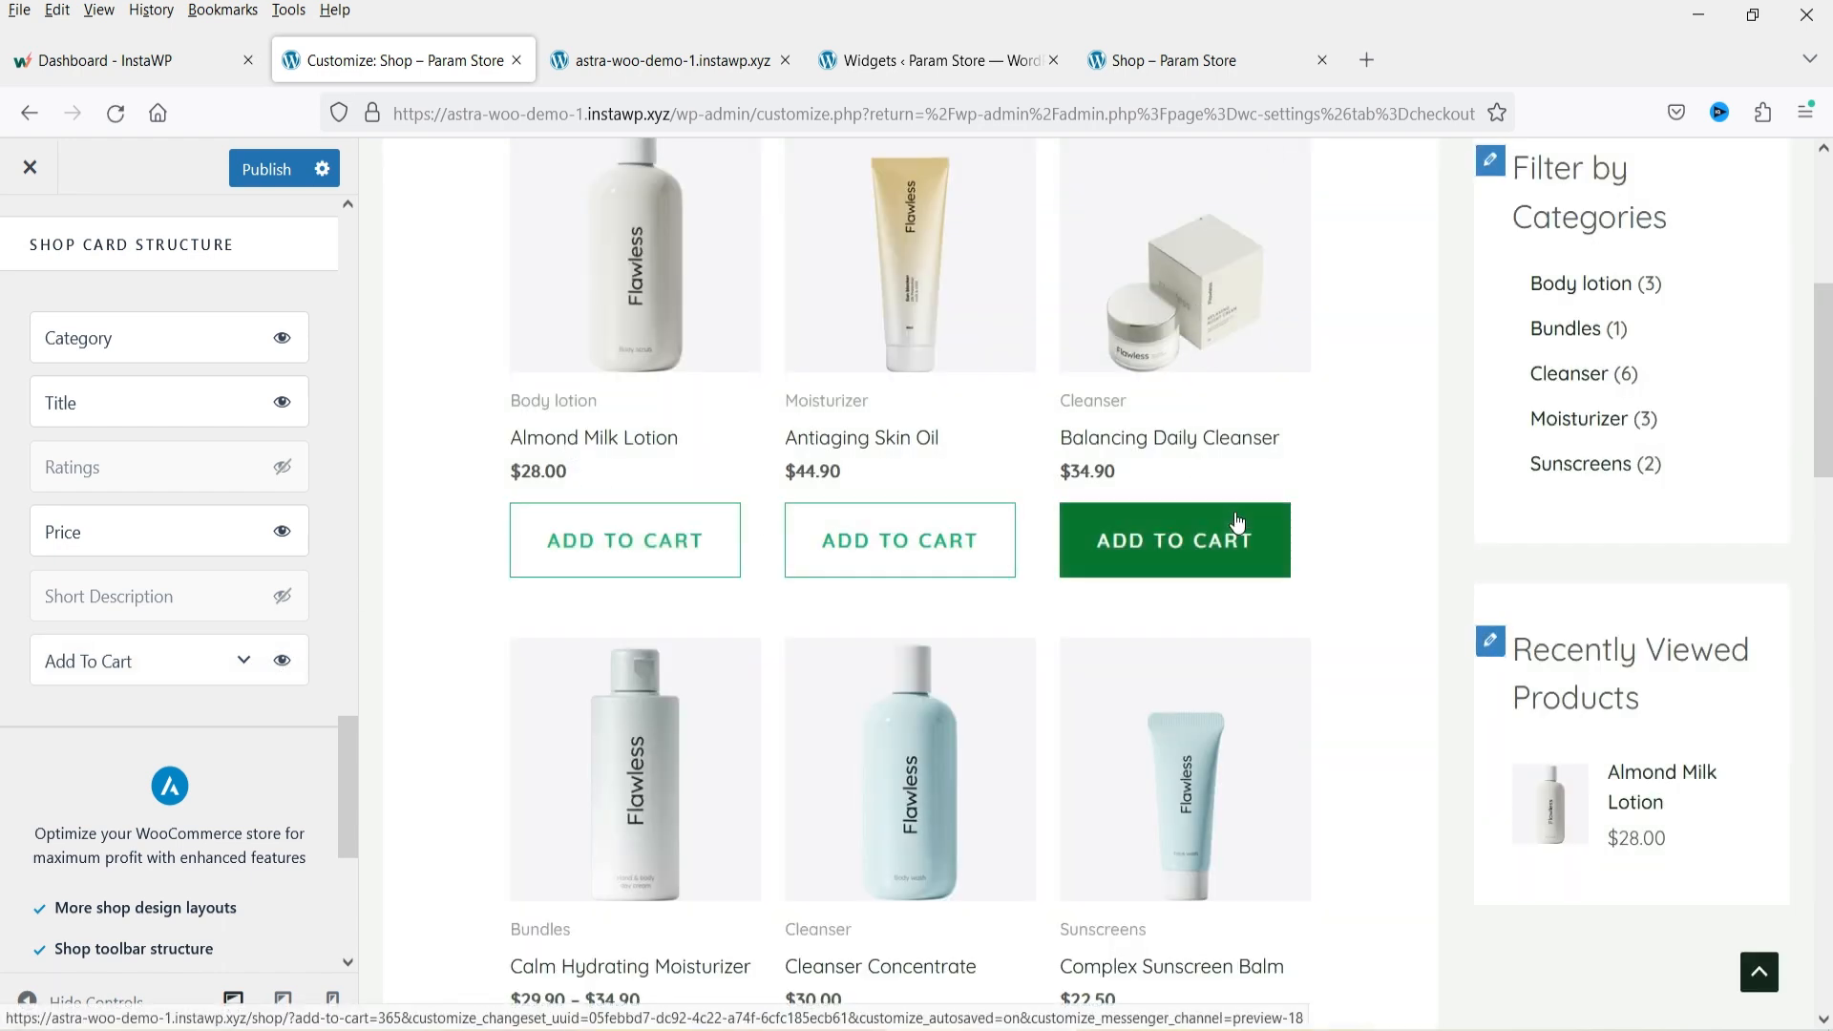
{"action": "scroll", "coordinate": [118, 543], "scroll_direction": "down", "scroll_amount": 4}
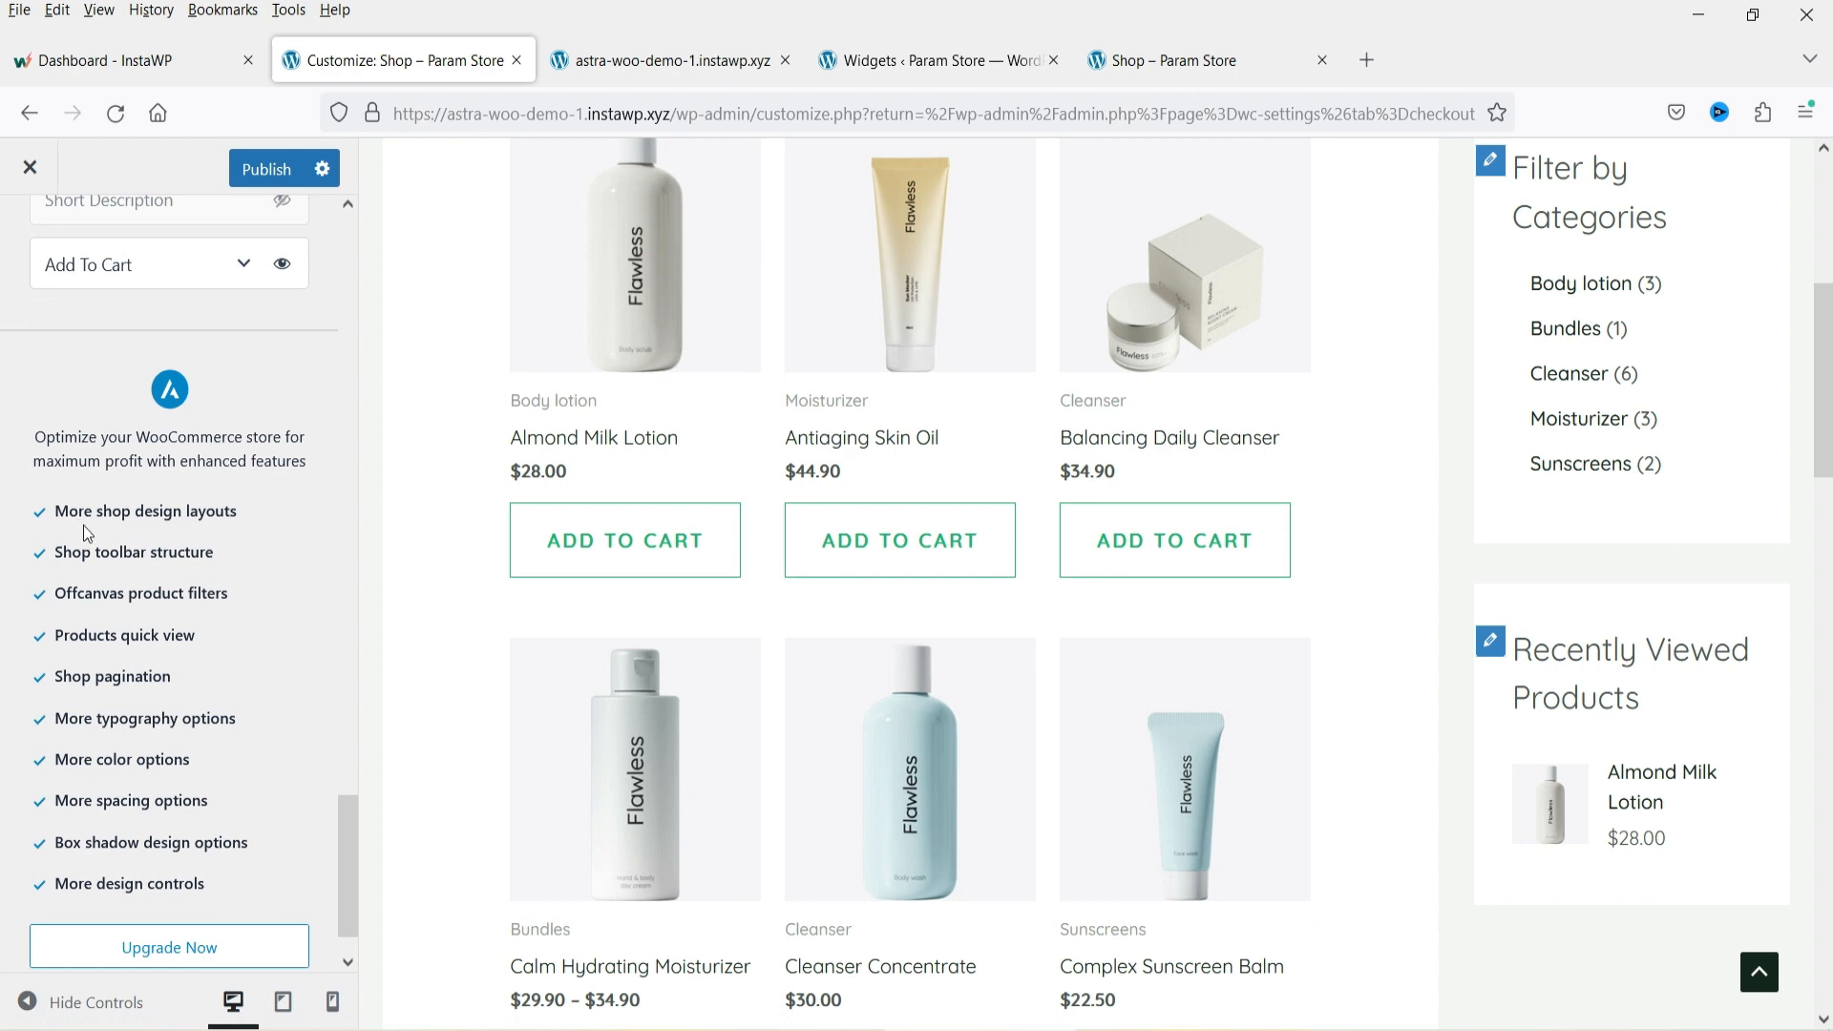
{"action": "scroll", "coordinate": [84, 527], "scroll_direction": "down", "scroll_amount": 1}
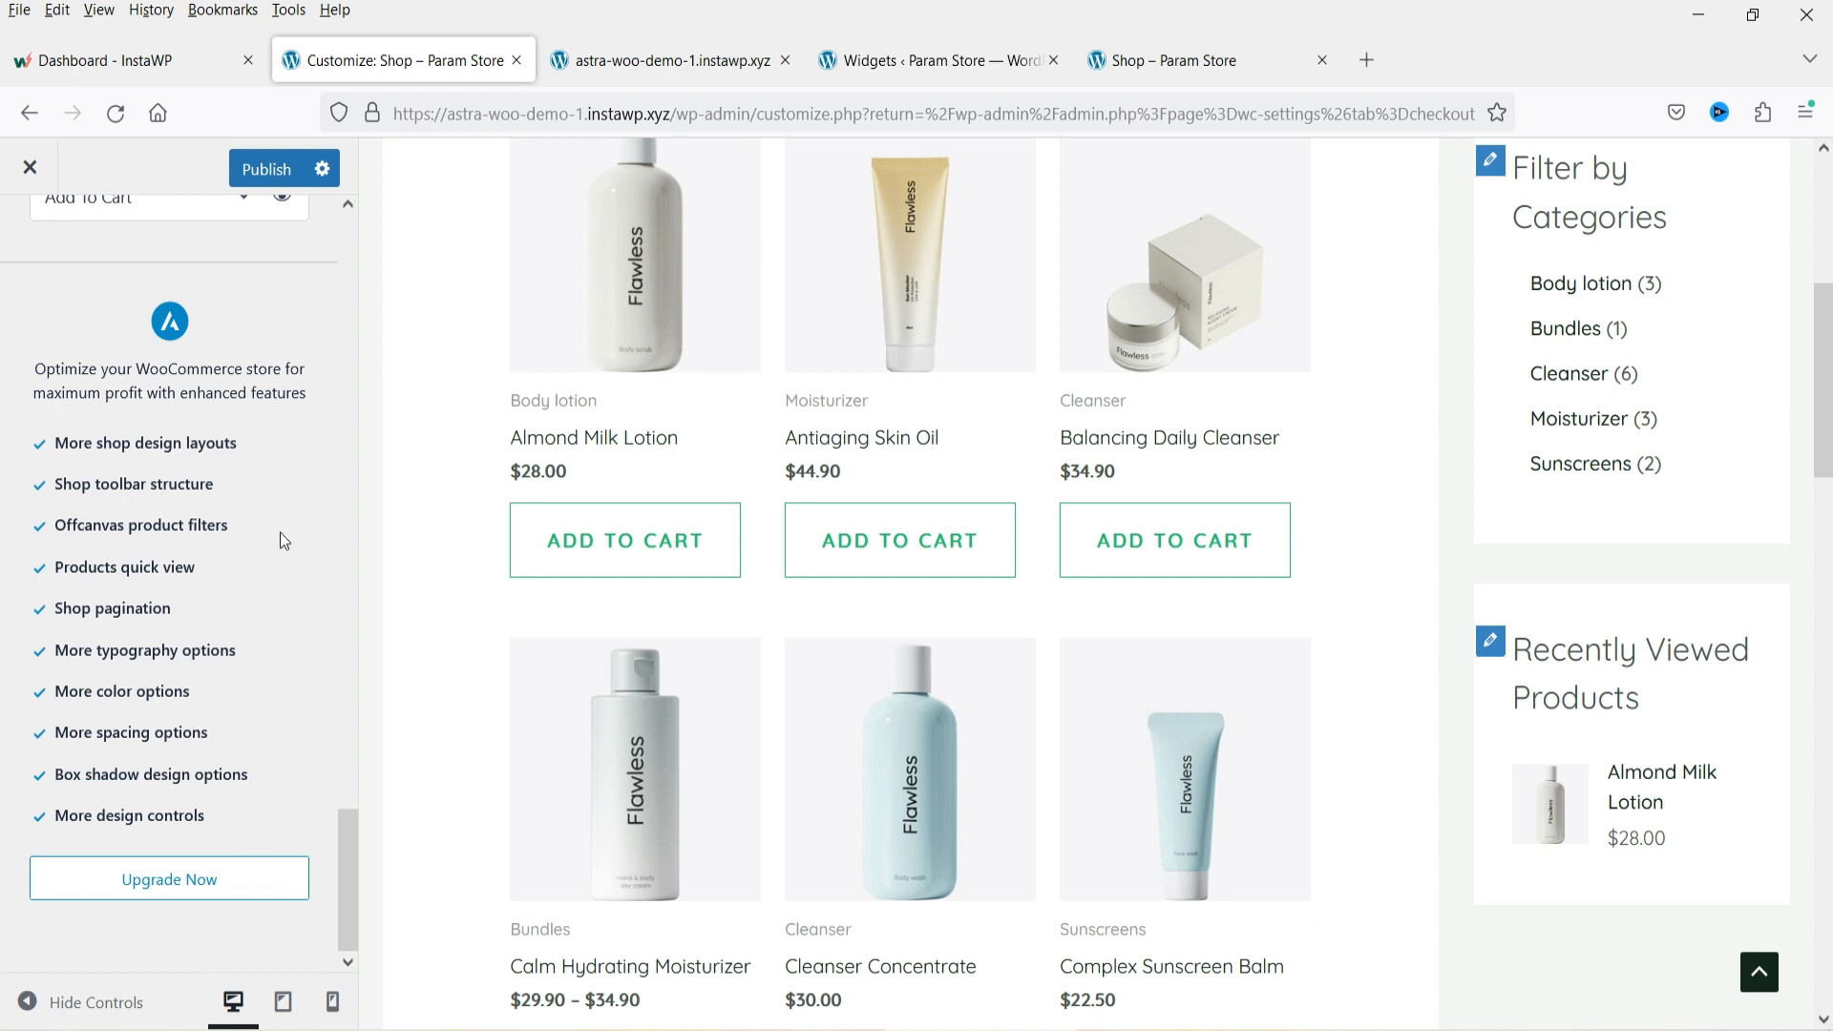
{"action": "scroll", "coordinate": [922, 618], "scroll_direction": "up", "scroll_amount": 5}
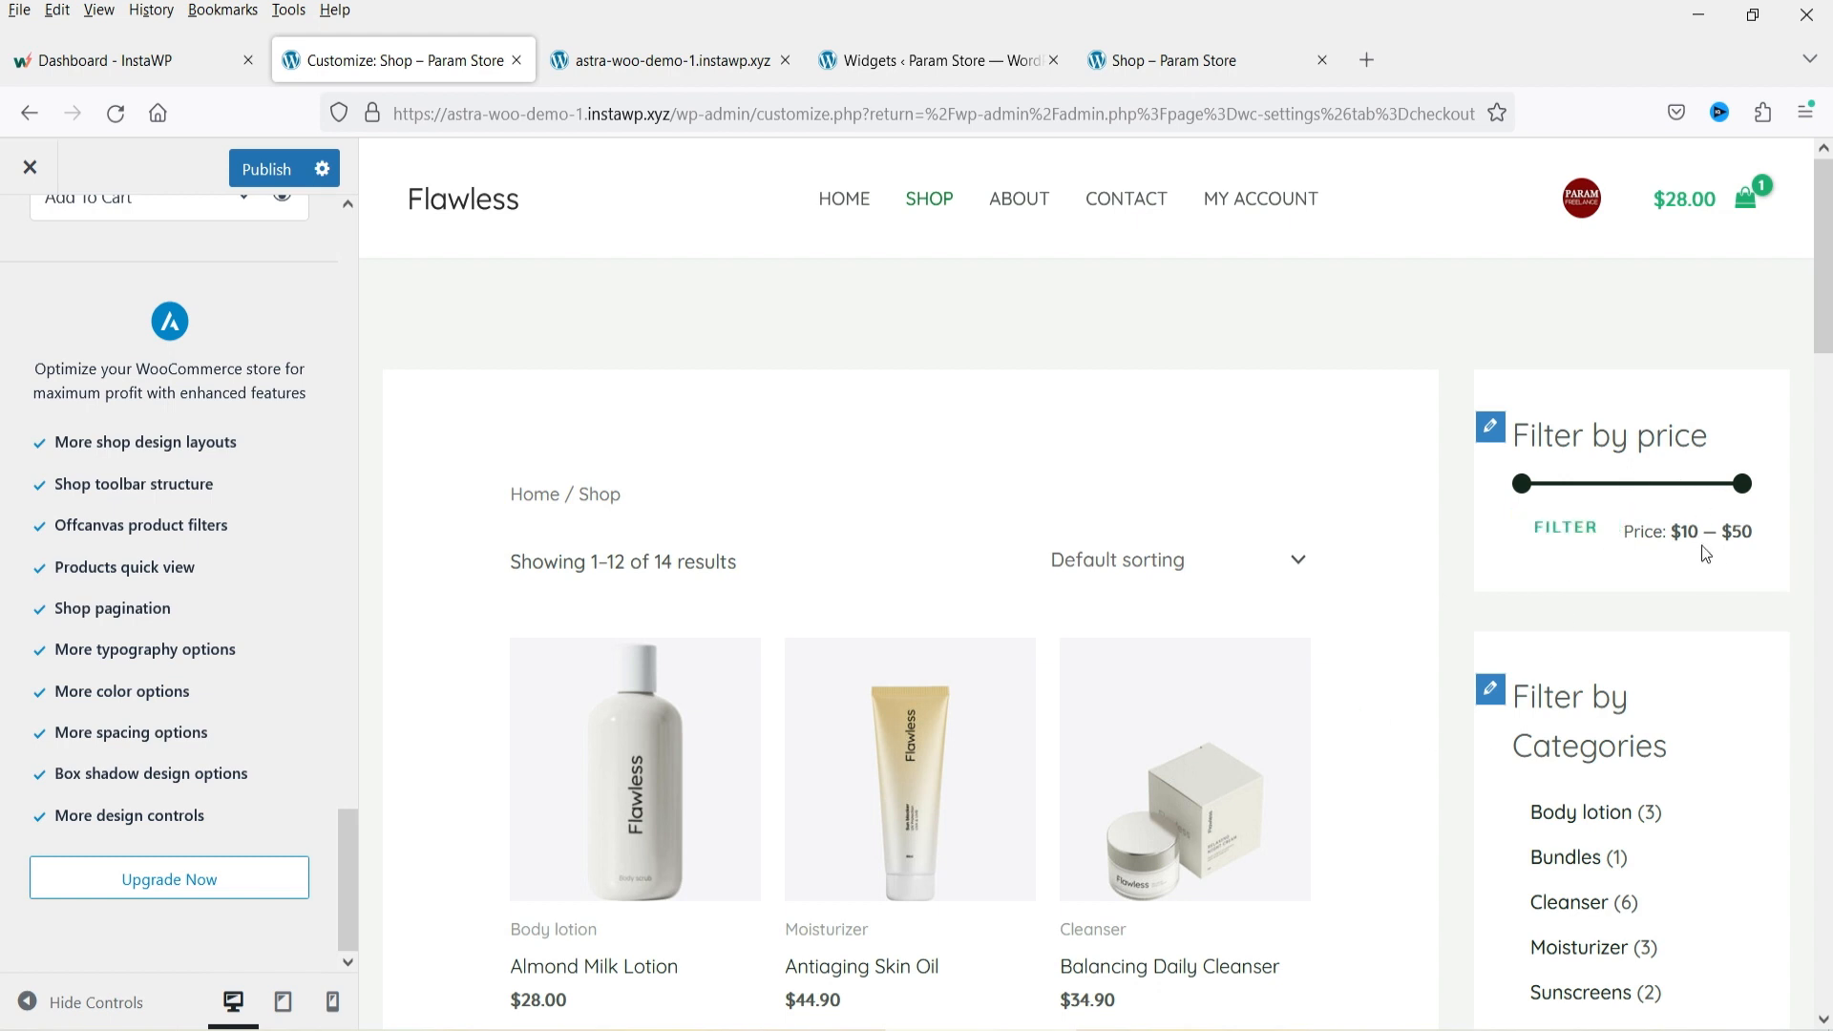
Open the WooCommerce Sidebar widget area and compare its widgets with the shop page preview.
{"action": "left_click", "coordinate": [908, 63]}
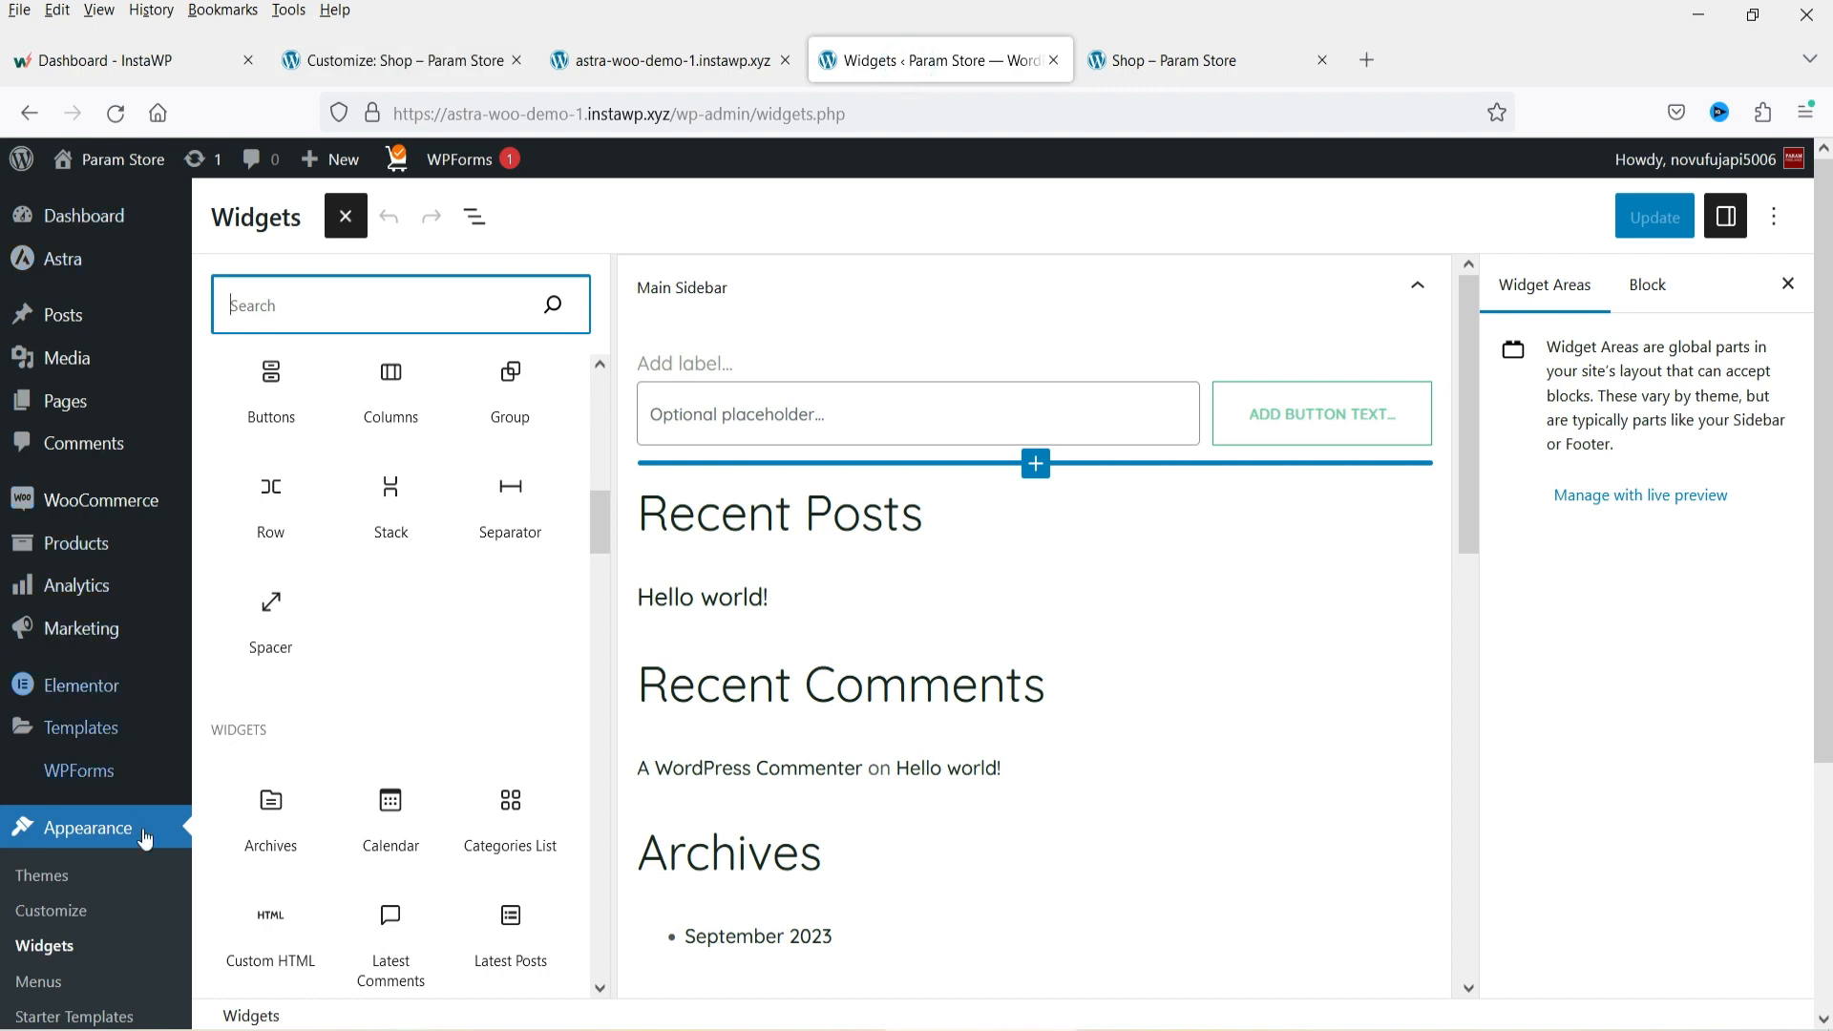
{"action": "key", "text": "Escape"}
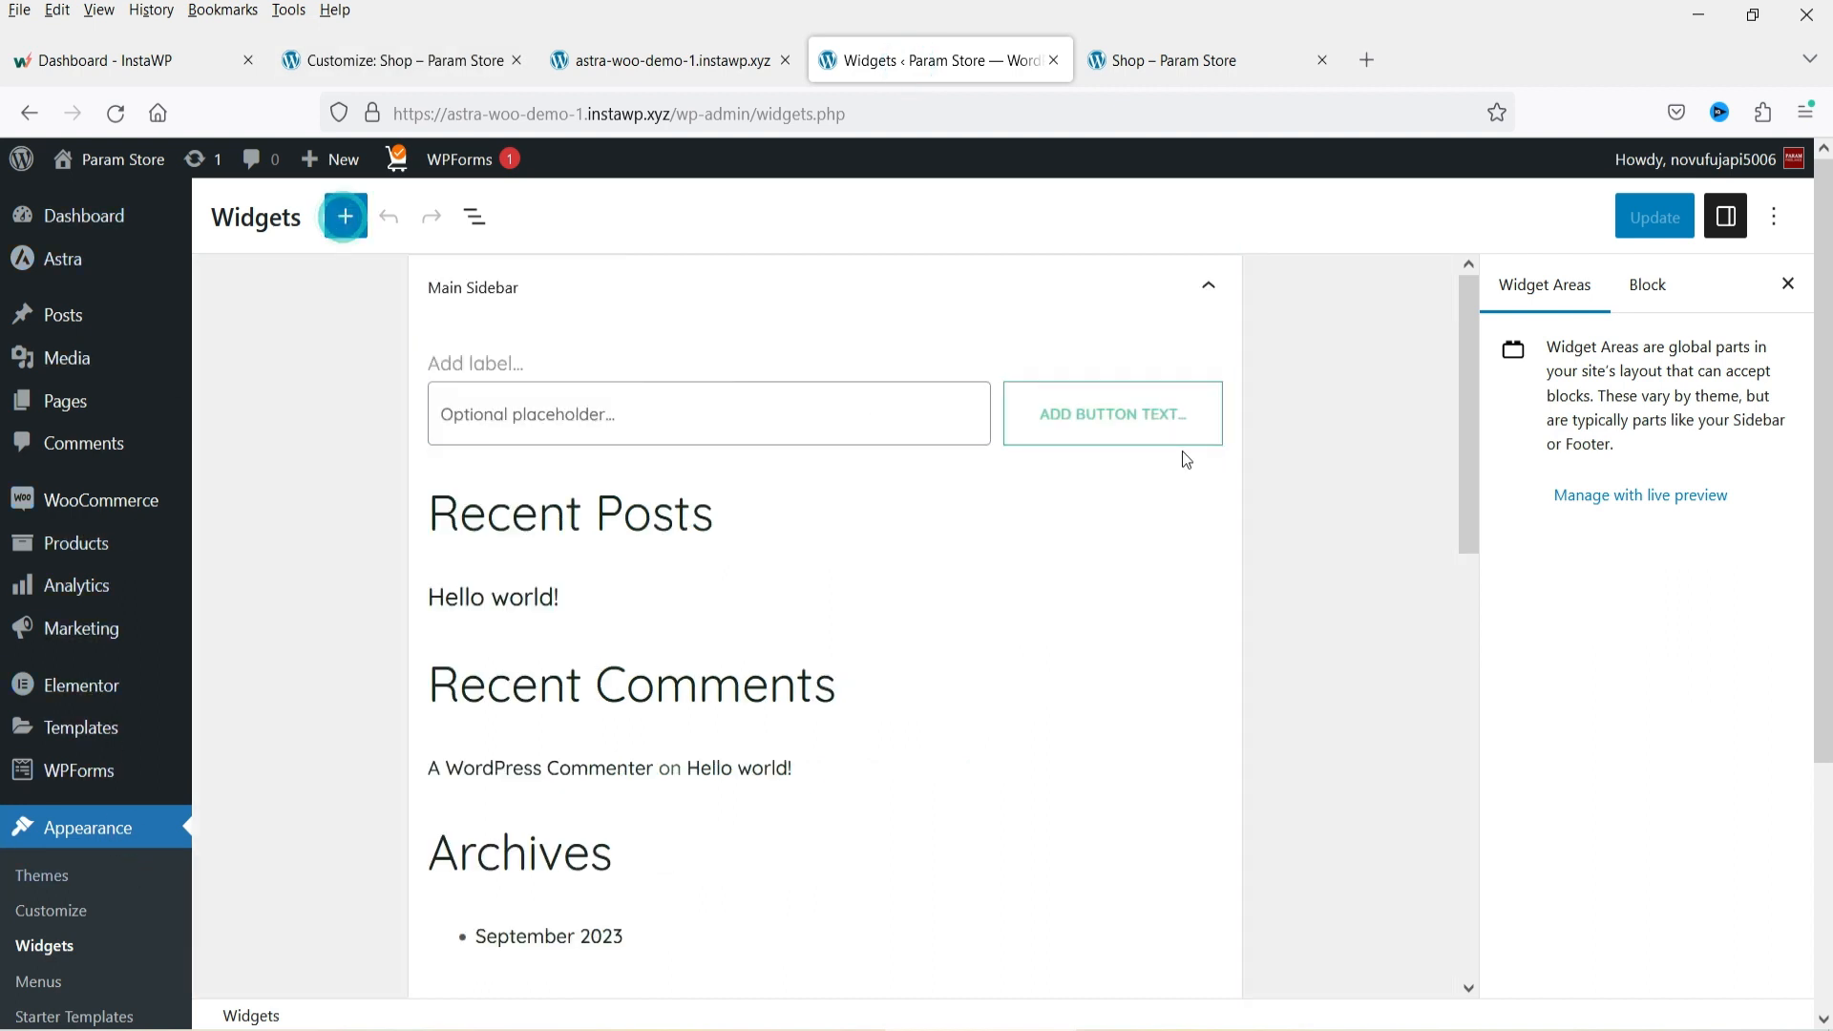
{"action": "scroll", "coordinate": [478, 407], "scroll_direction": "down", "scroll_amount": 10}
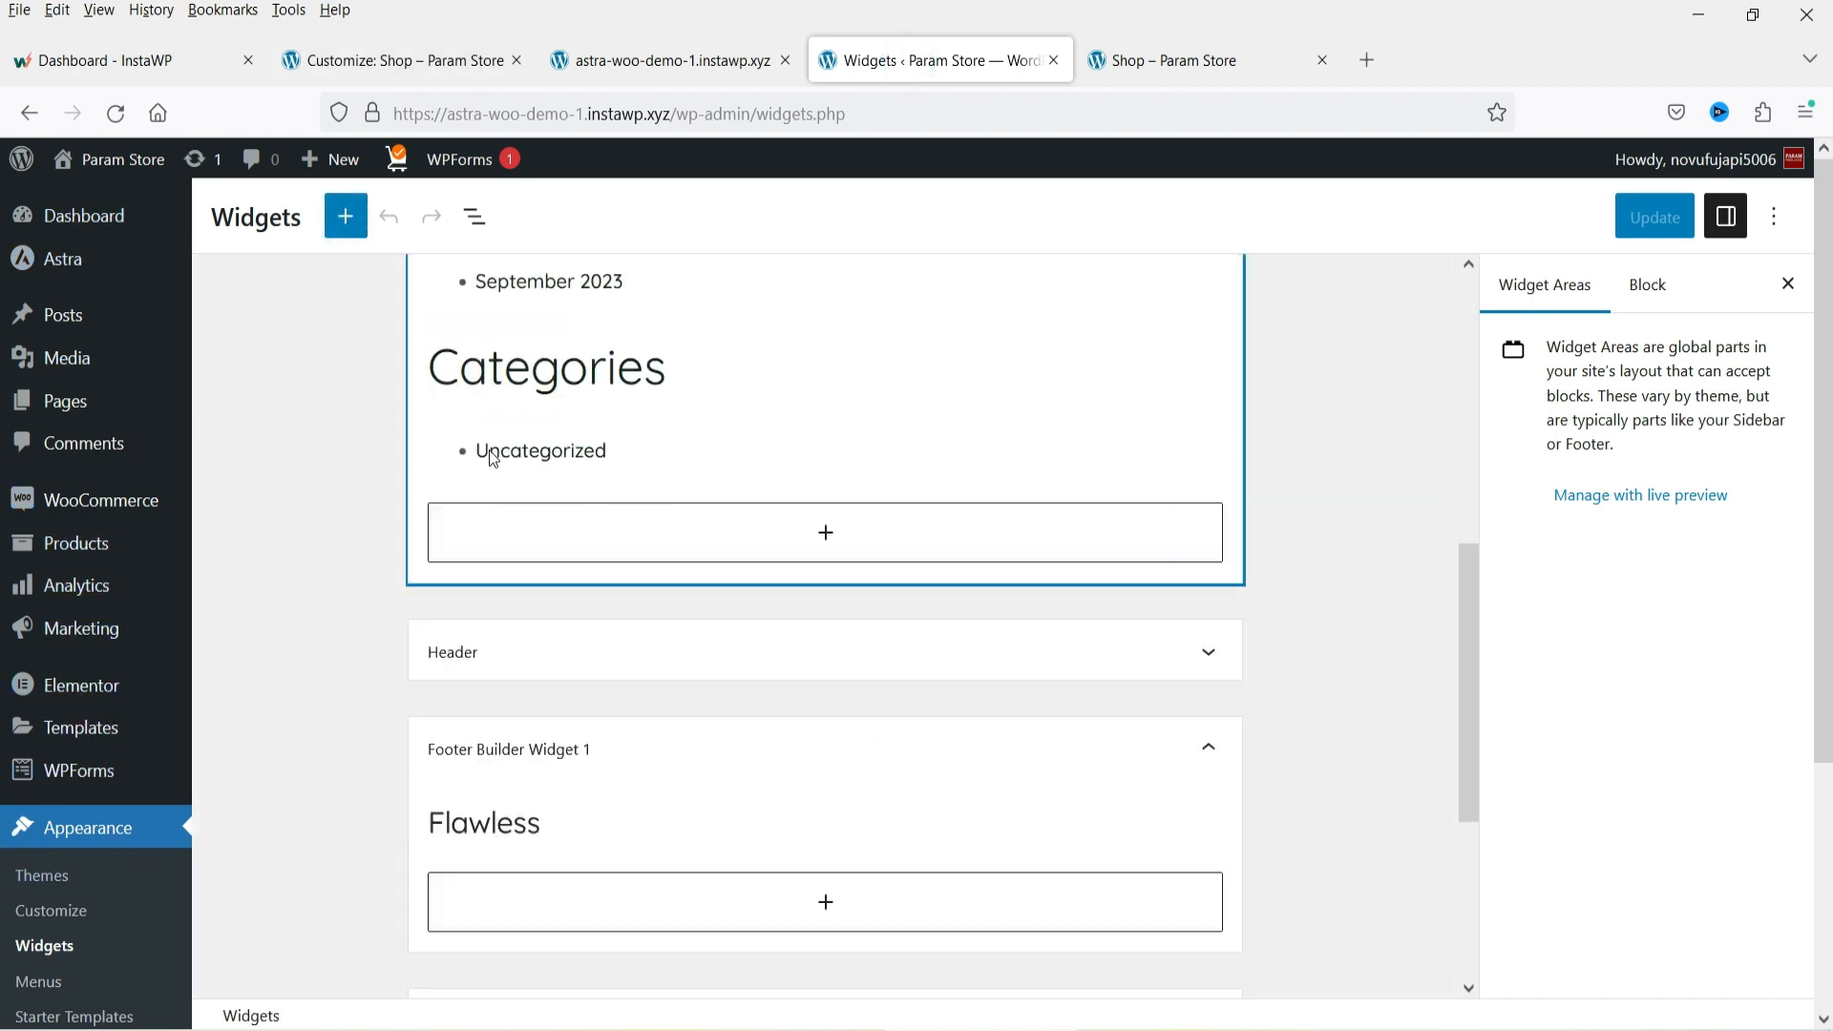
{"action": "left_click", "coordinate": [1205, 483]}
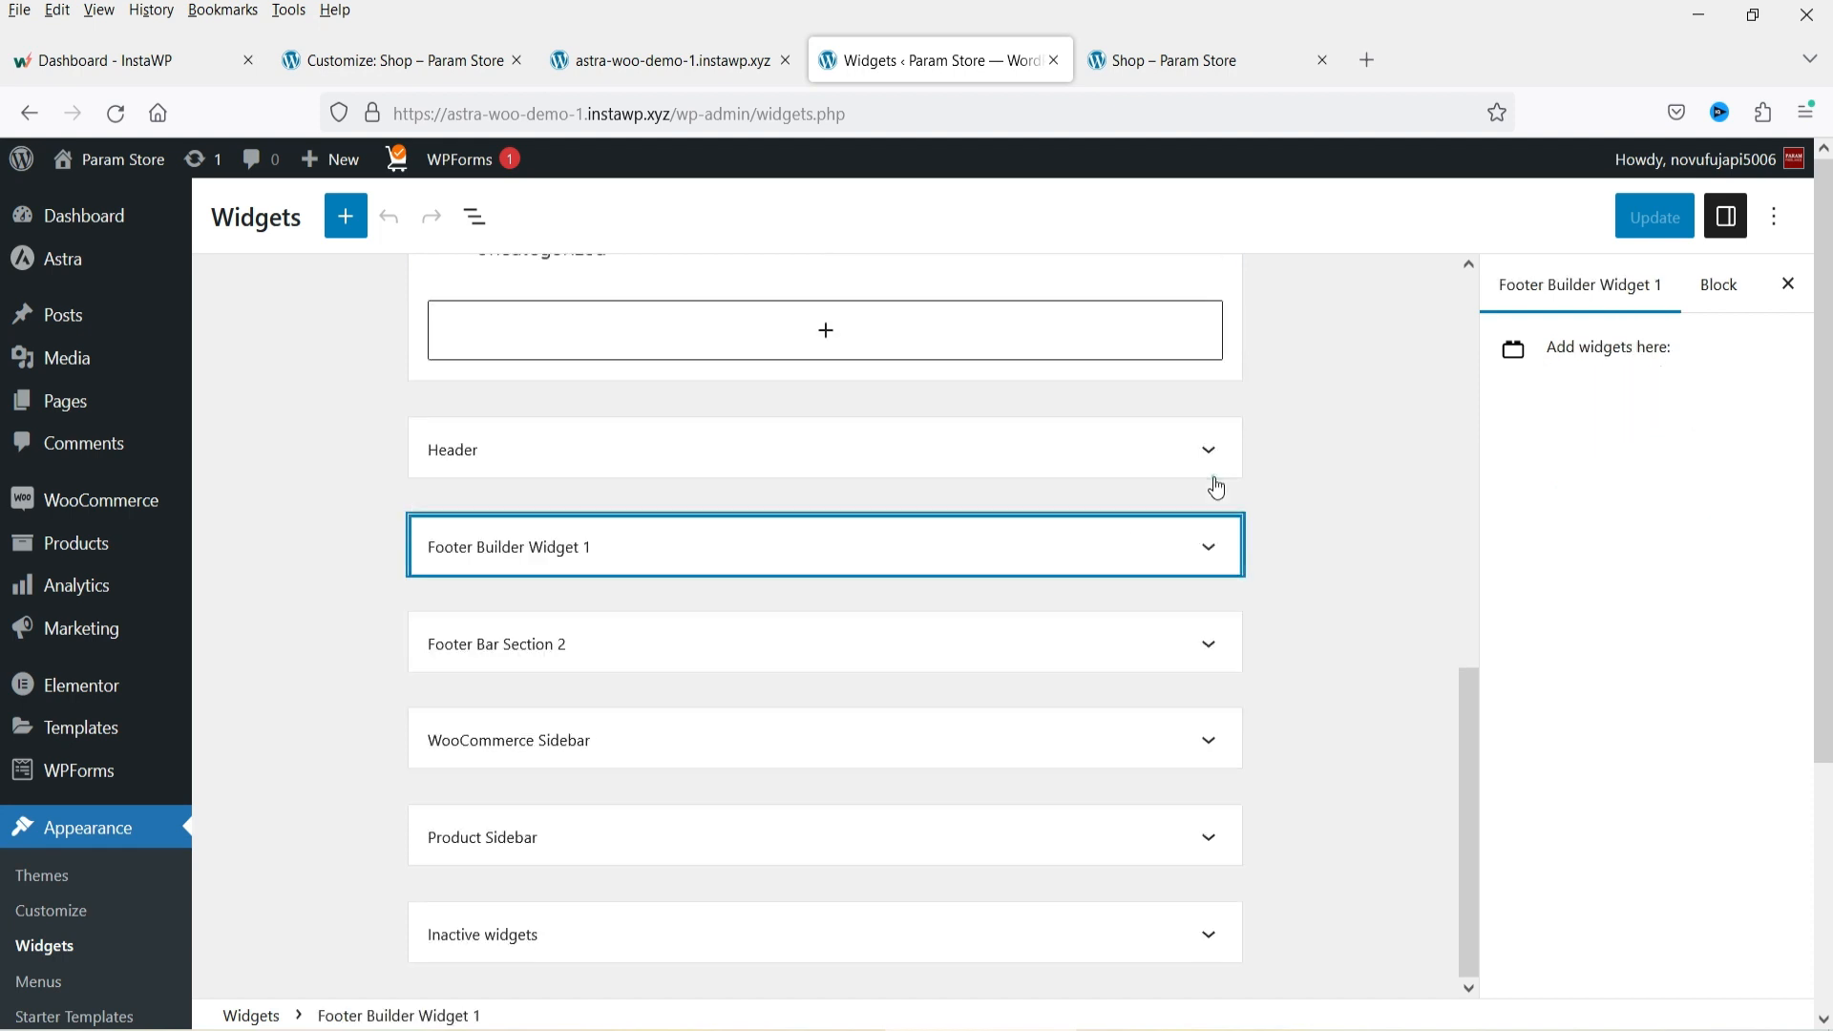
{"action": "scroll", "coordinate": [794, 655], "scroll_direction": "down", "scroll_amount": 3}
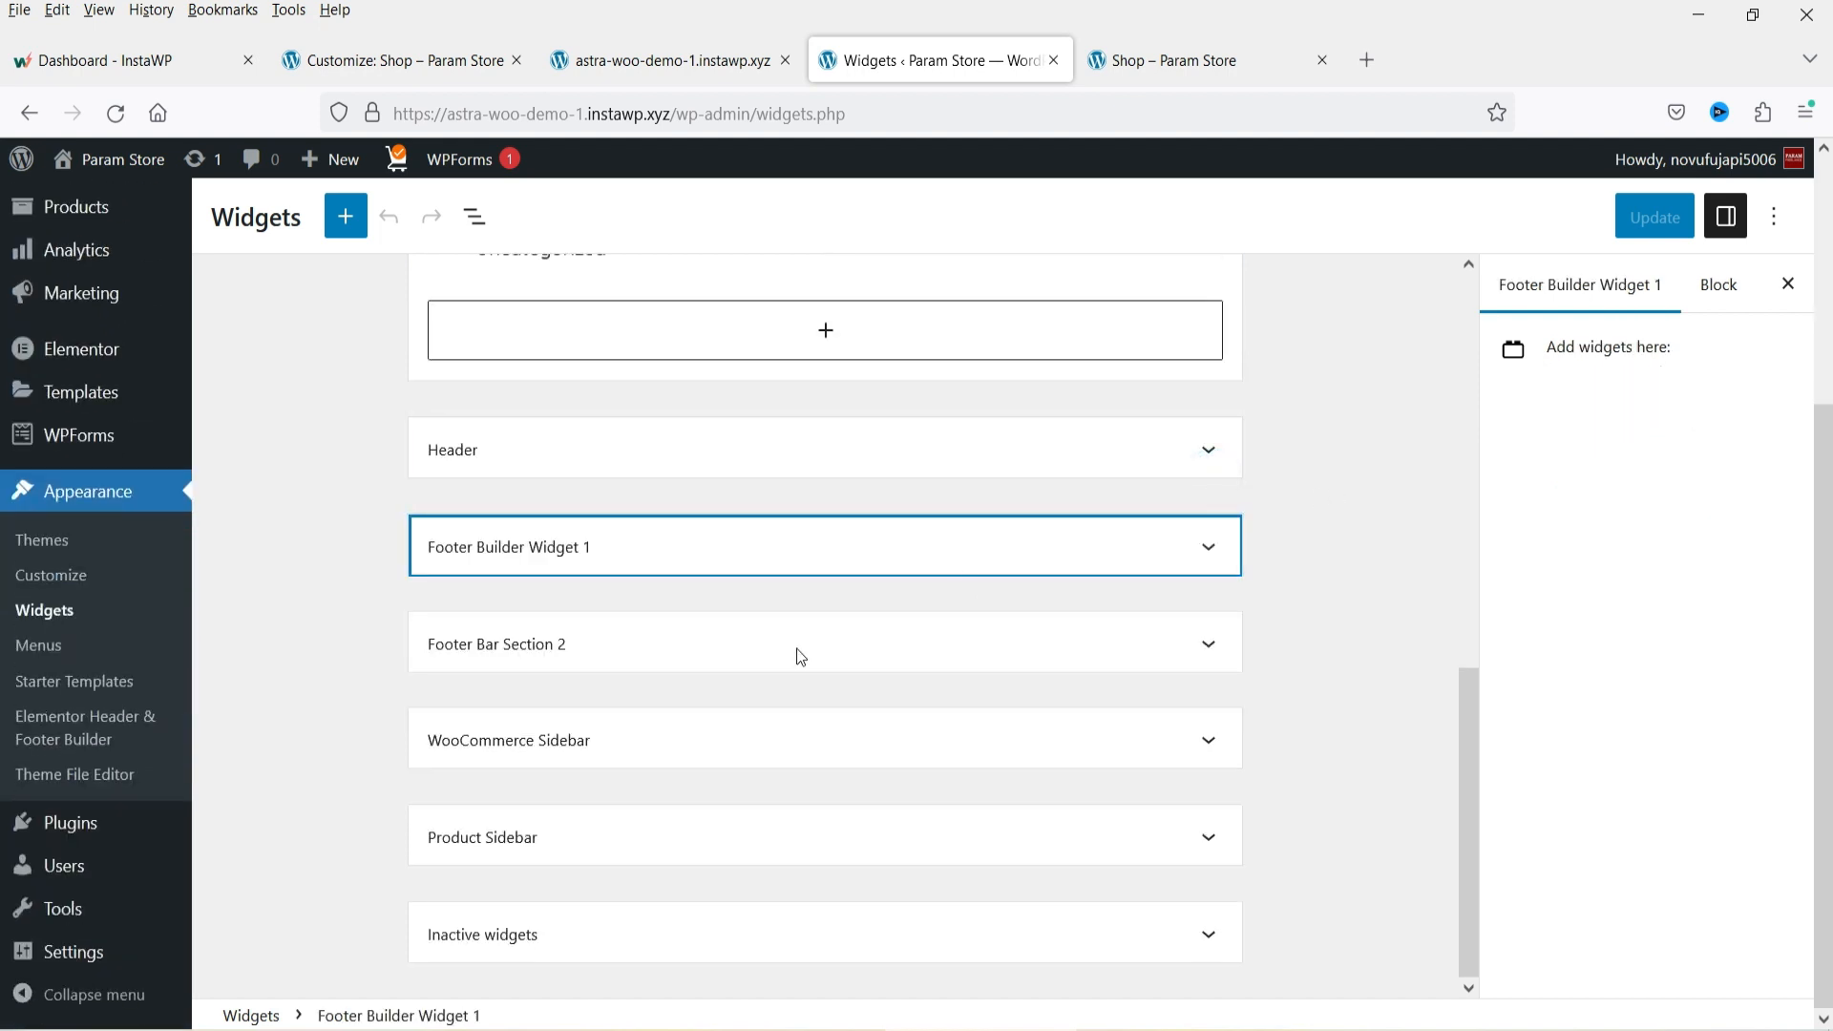
{"action": "left_click", "coordinate": [650, 756]}
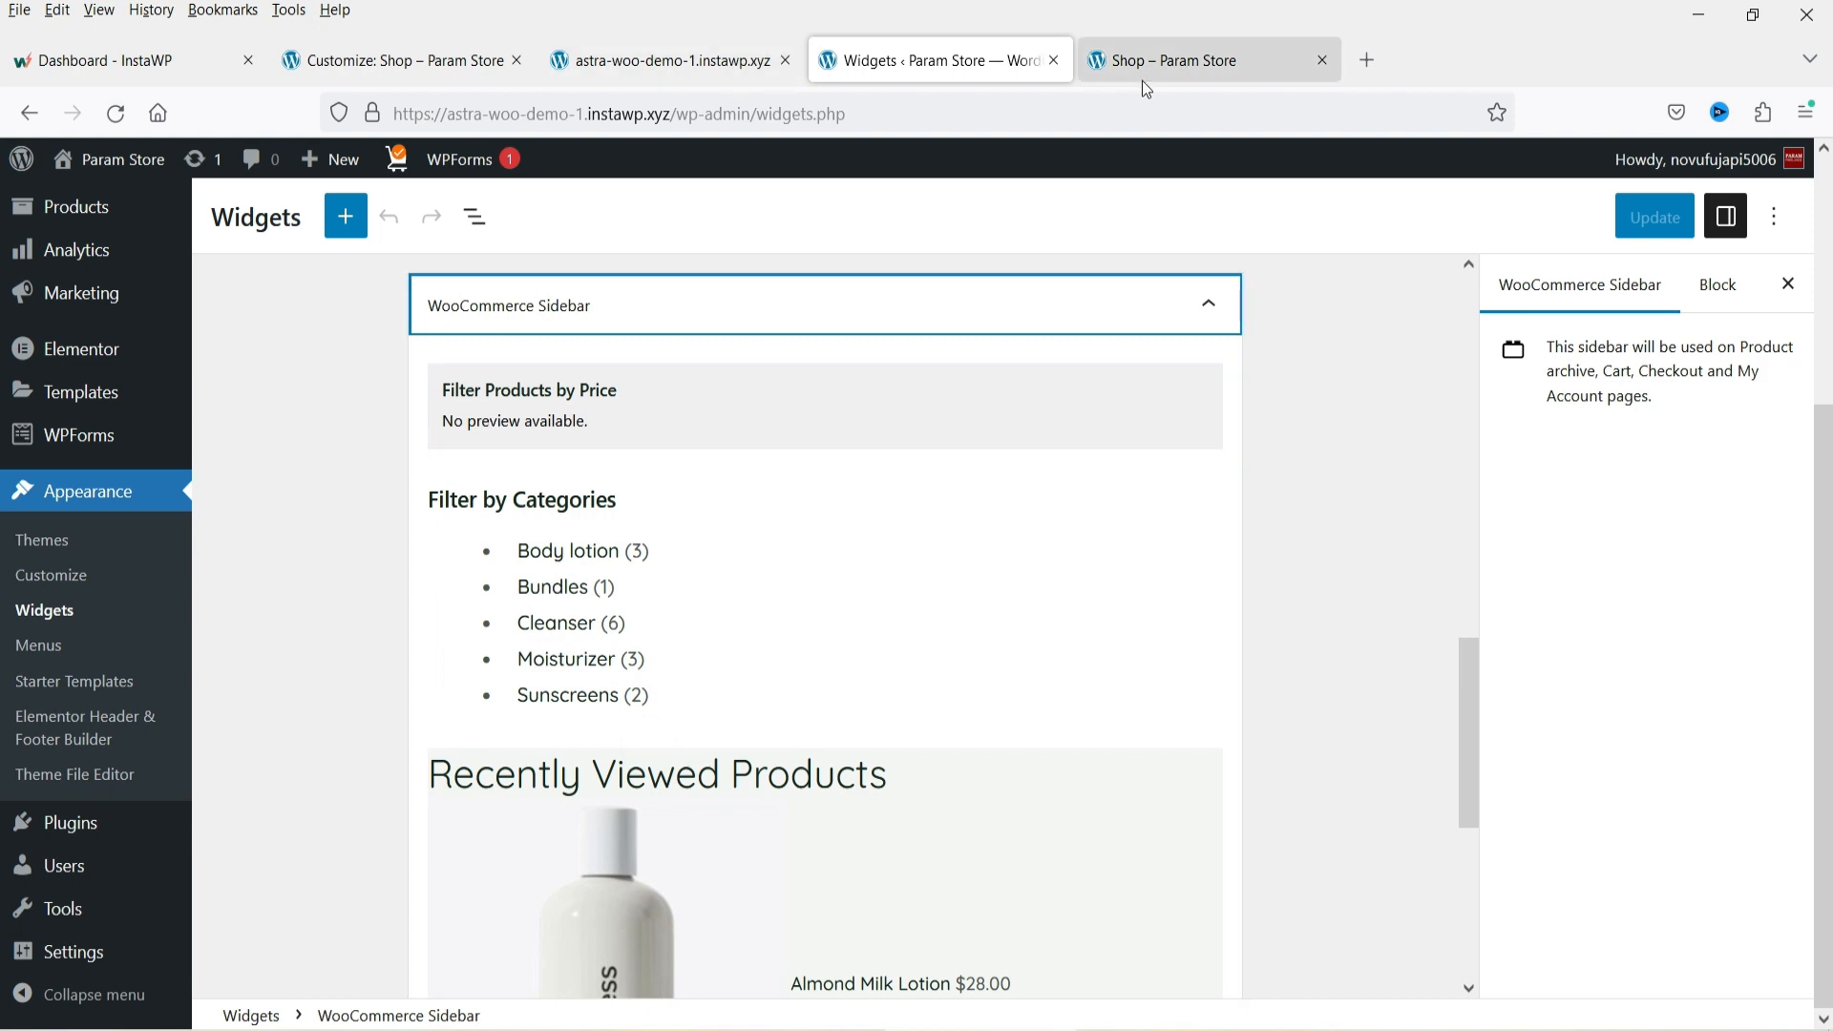
{"action": "left_click", "coordinate": [420, 61]}
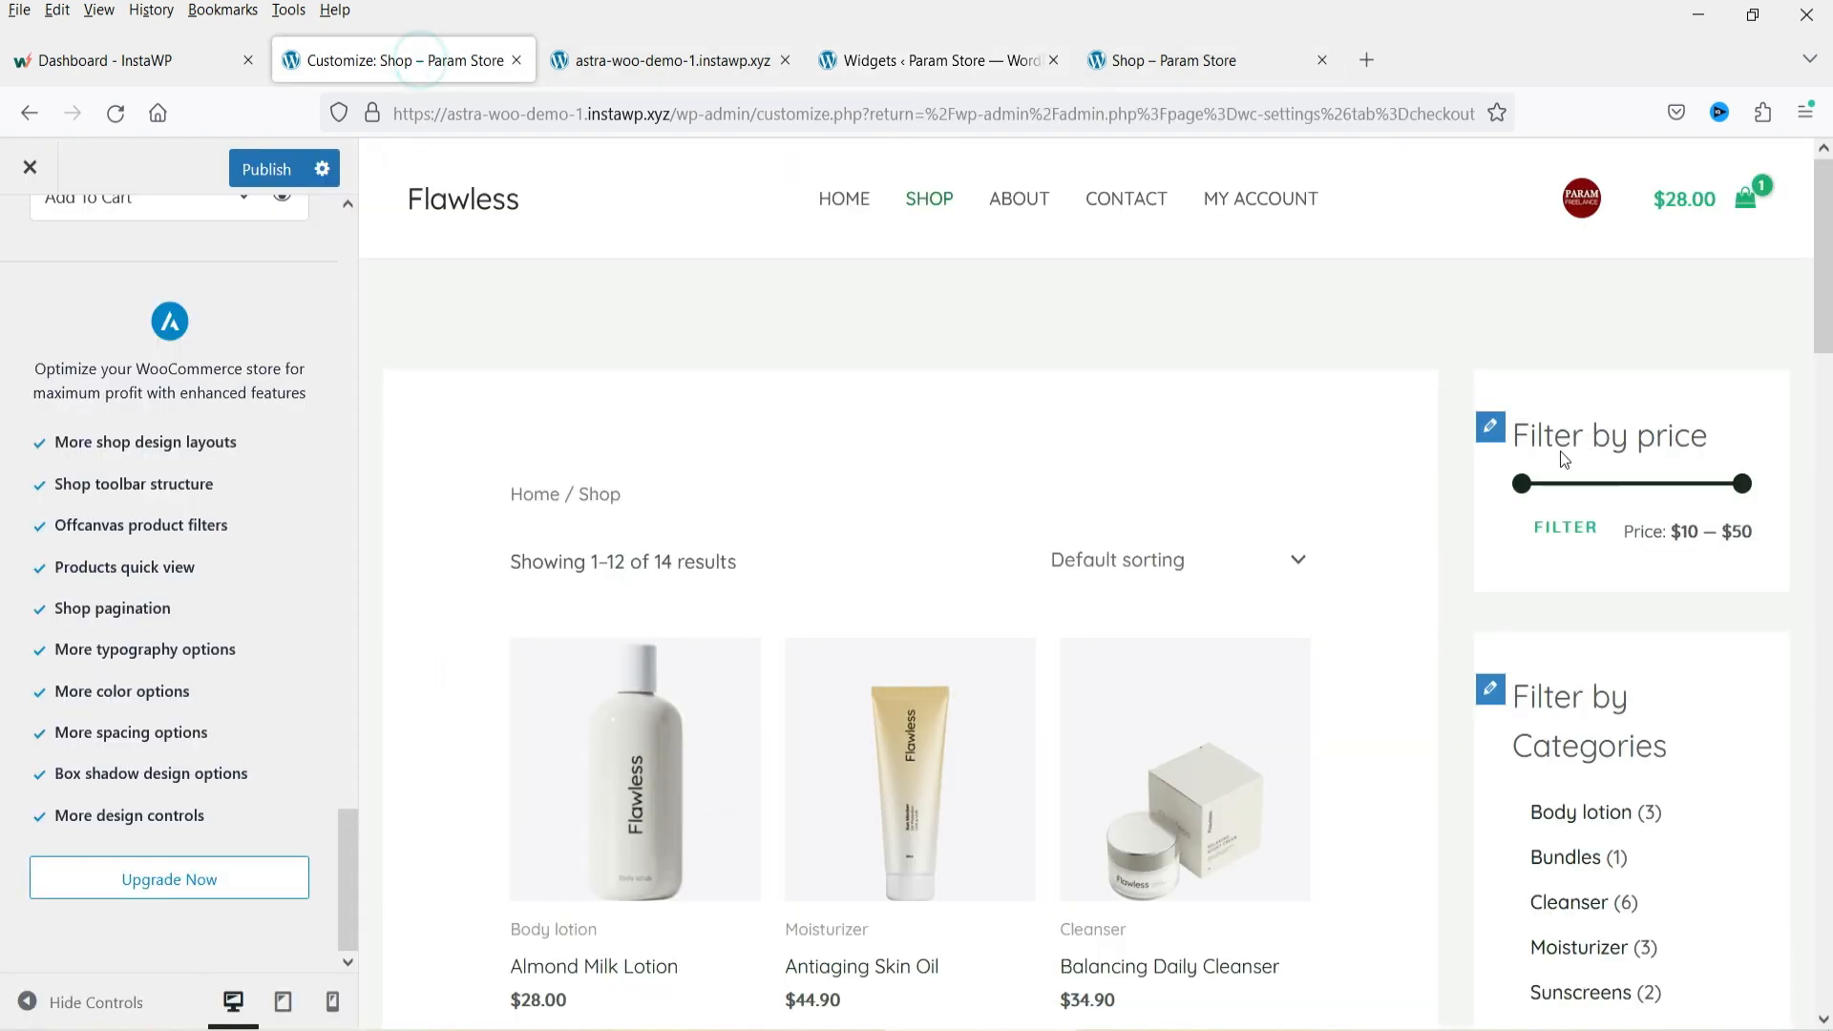
{"action": "scroll", "coordinate": [1695, 464], "scroll_direction": "down", "scroll_amount": 4}
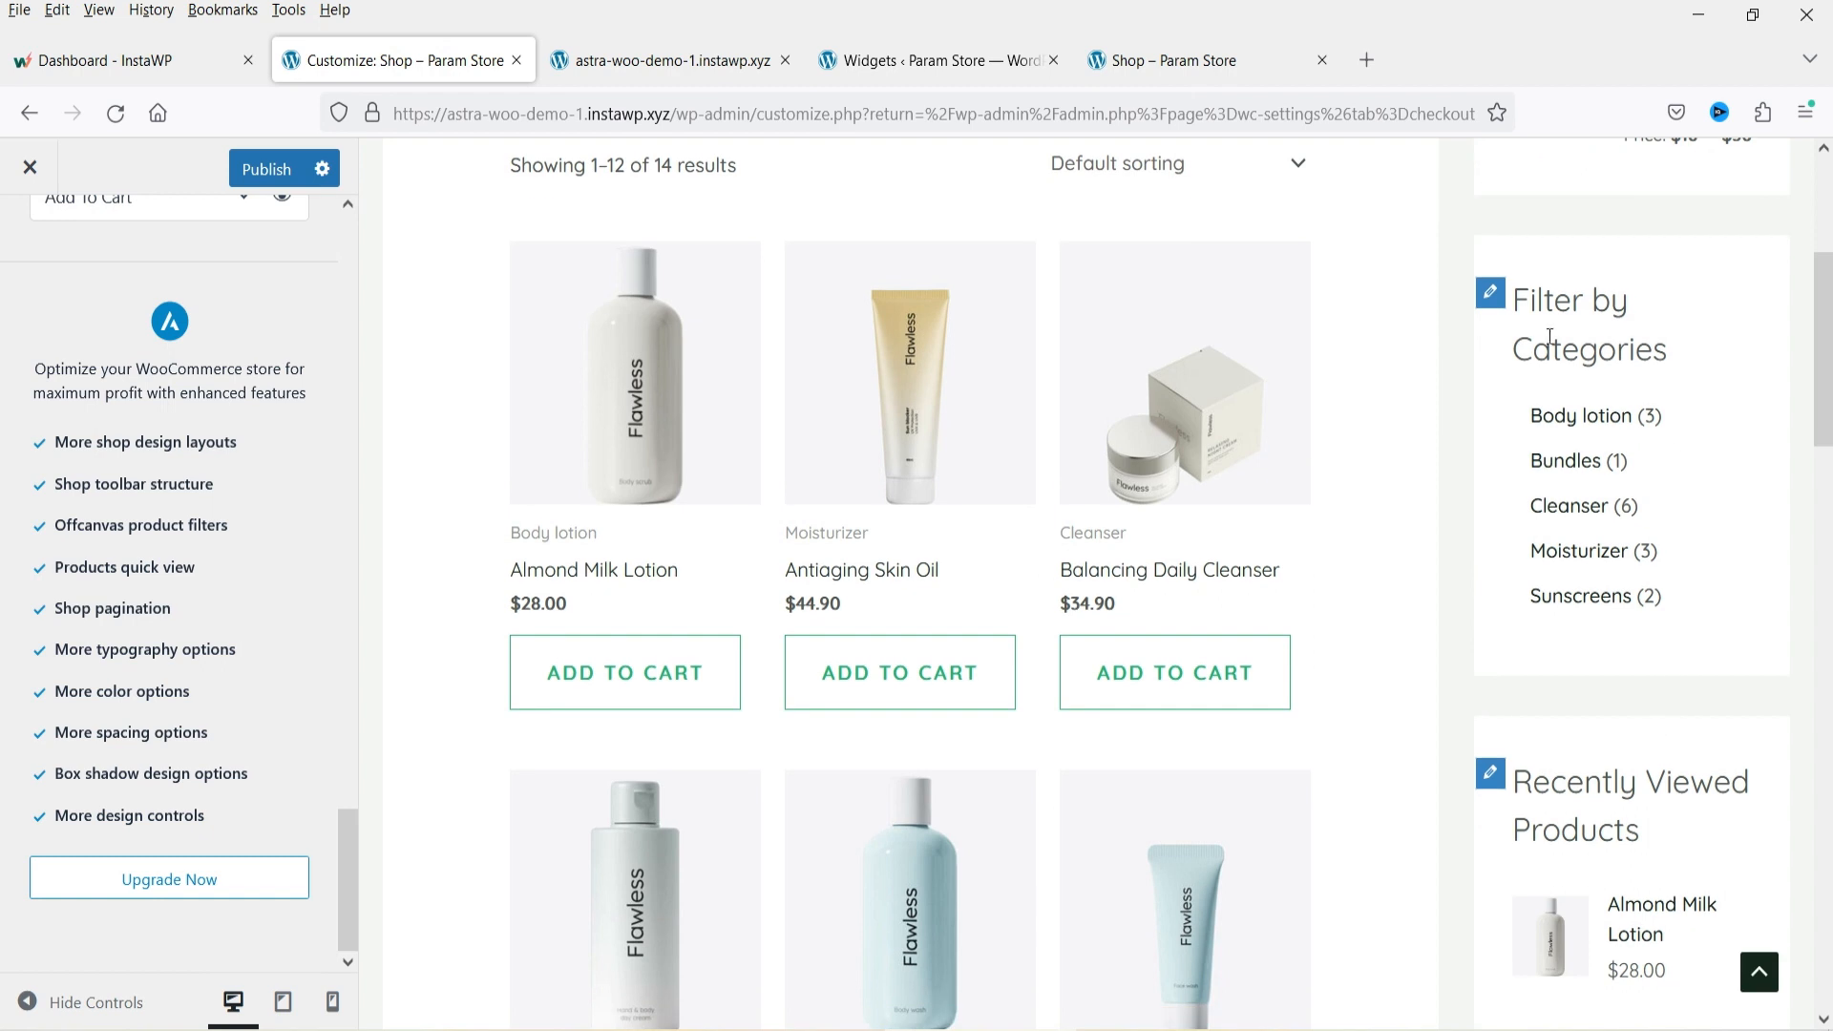
{"action": "scroll", "coordinate": [1603, 517], "scroll_direction": "down", "scroll_amount": 3}
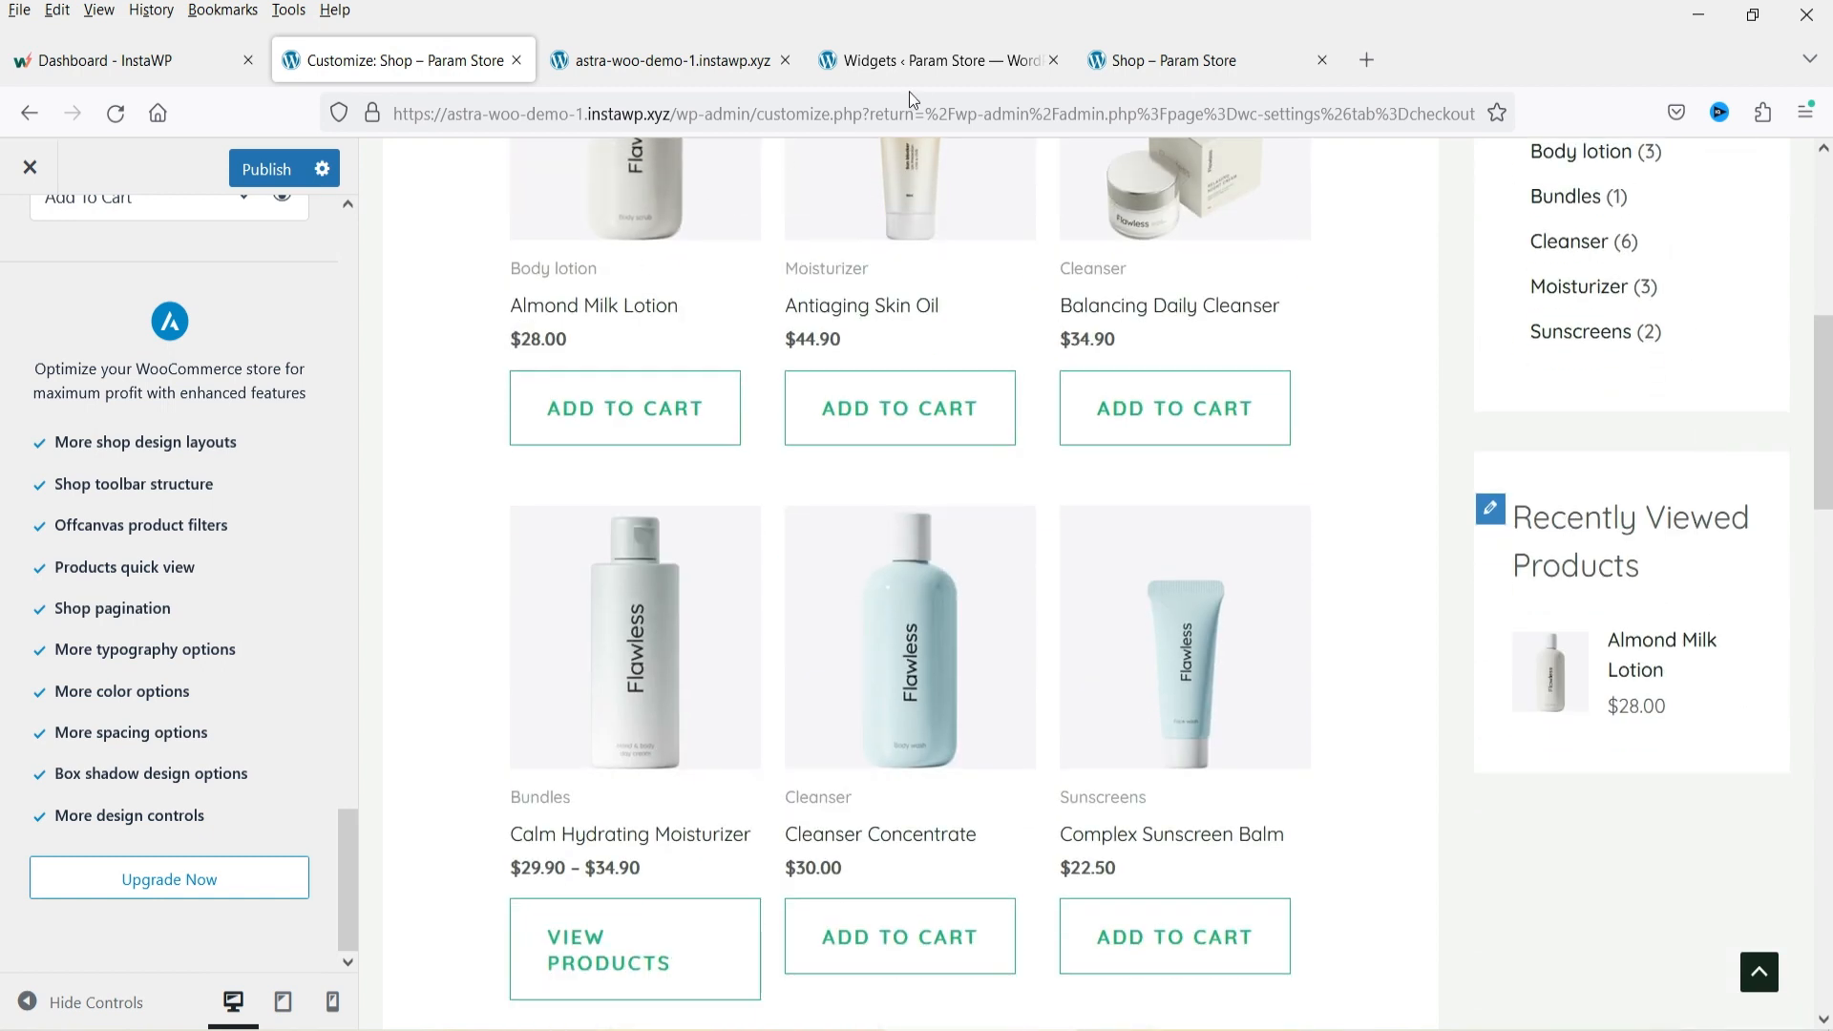
{"action": "left_click", "coordinate": [909, 60]}
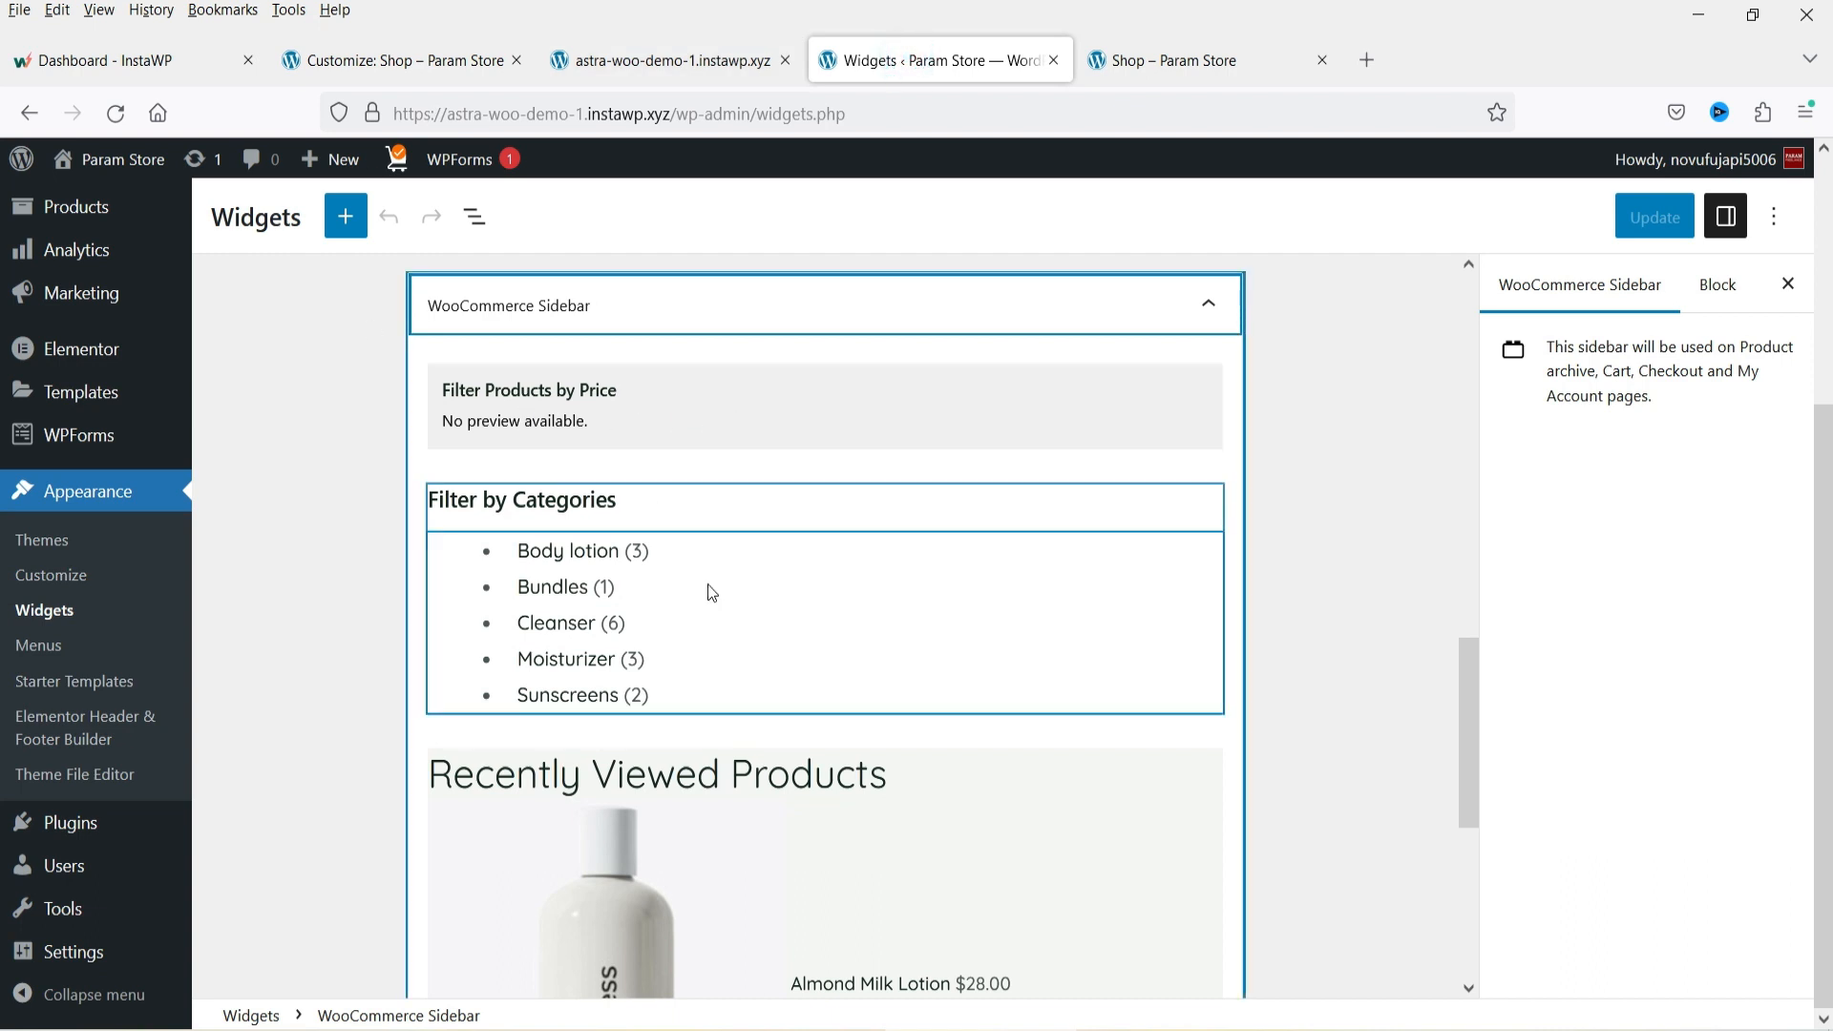
{"action": "scroll", "coordinate": [920, 544], "scroll_direction": "down", "scroll_amount": 4}
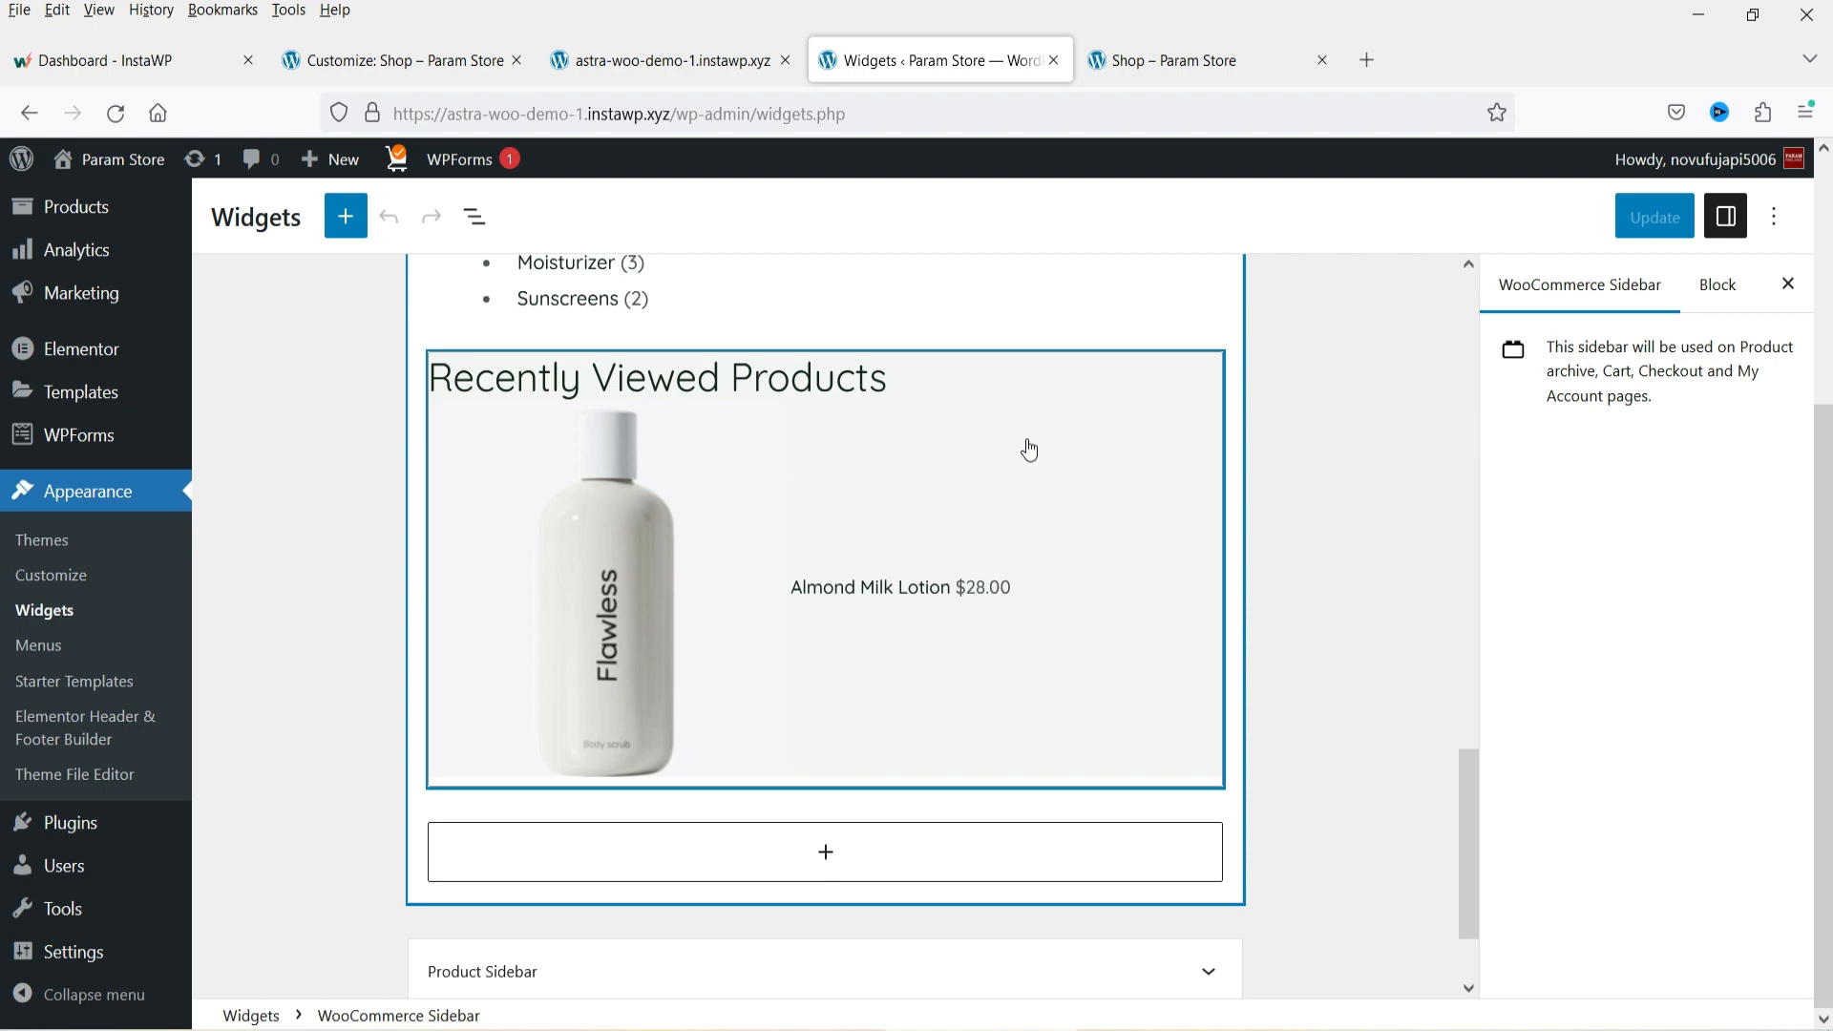
Add a Mini-Cart block at the top of the WooCommerce Sidebar, save the widgets, and reload the live shop page.
{"action": "left_click", "coordinate": [345, 217]}
{"action": "type", "text": "woo"}
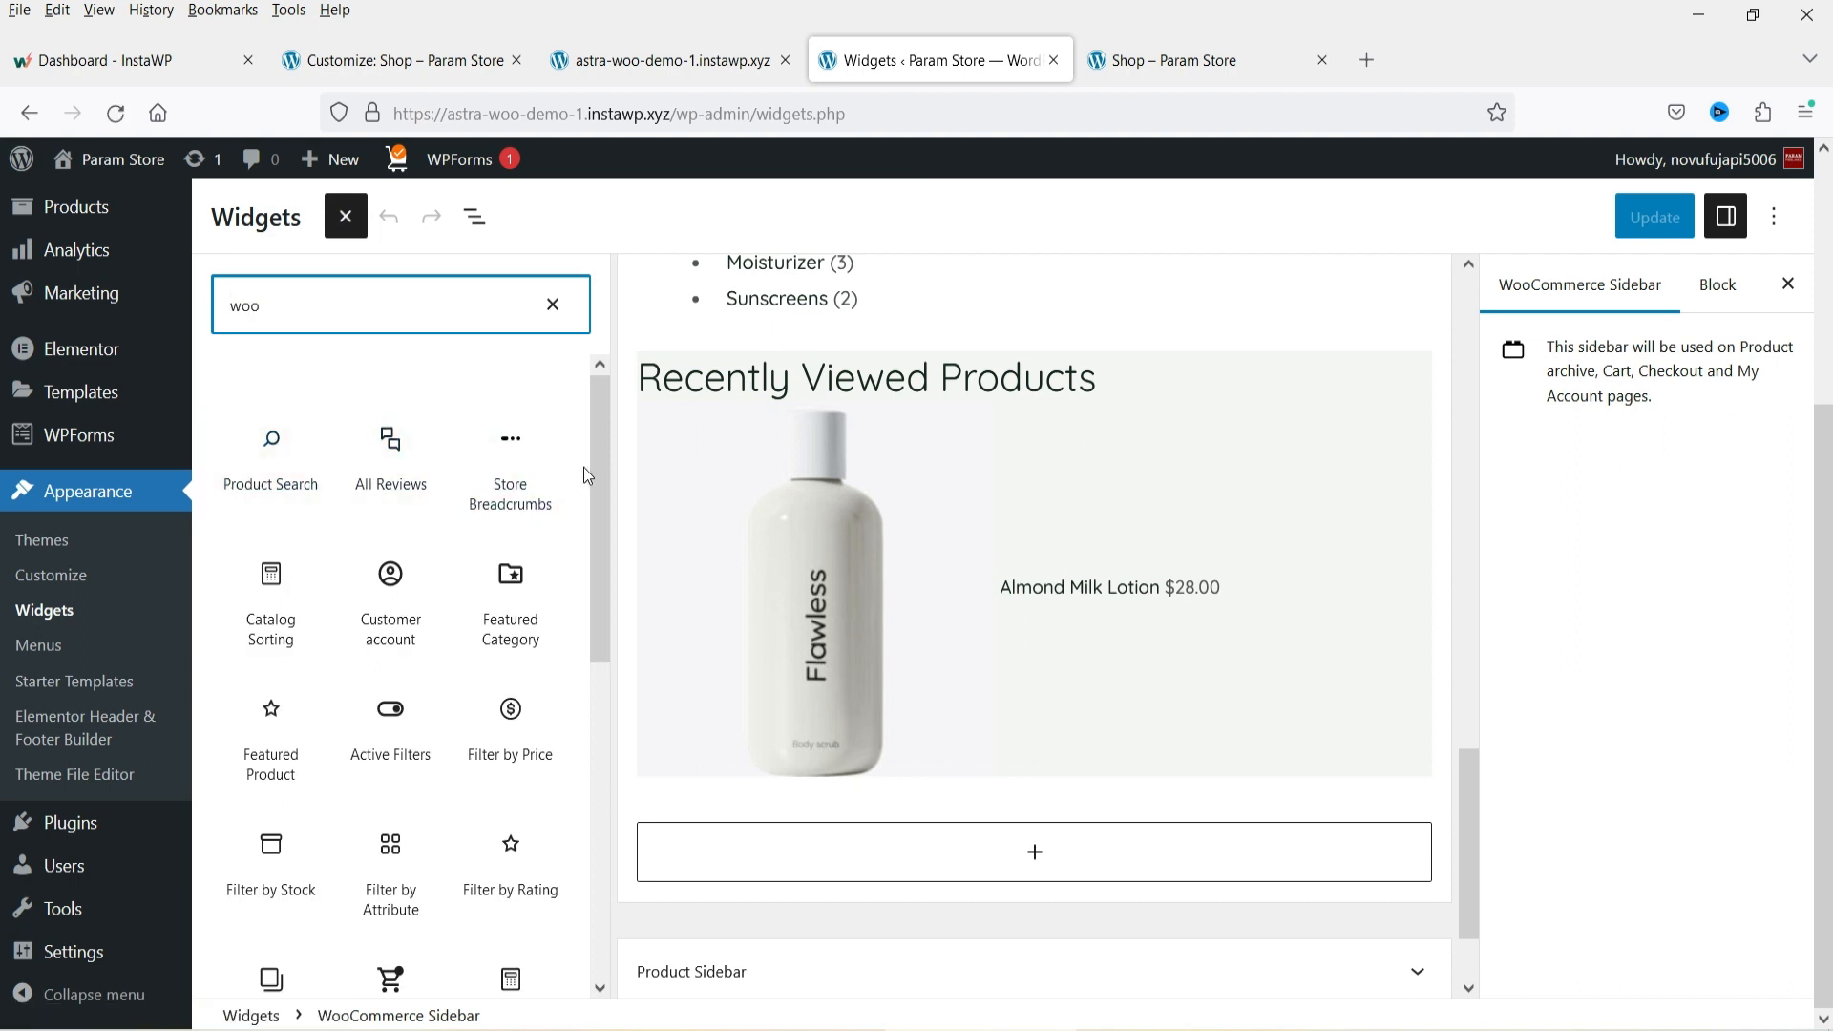
{"action": "left_click_drag", "start_coordinate": [592, 462], "coordinate": [600, 622]}
{"action": "scroll", "coordinate": [1183, 536], "scroll_direction": "down", "scroll_amount": 2}
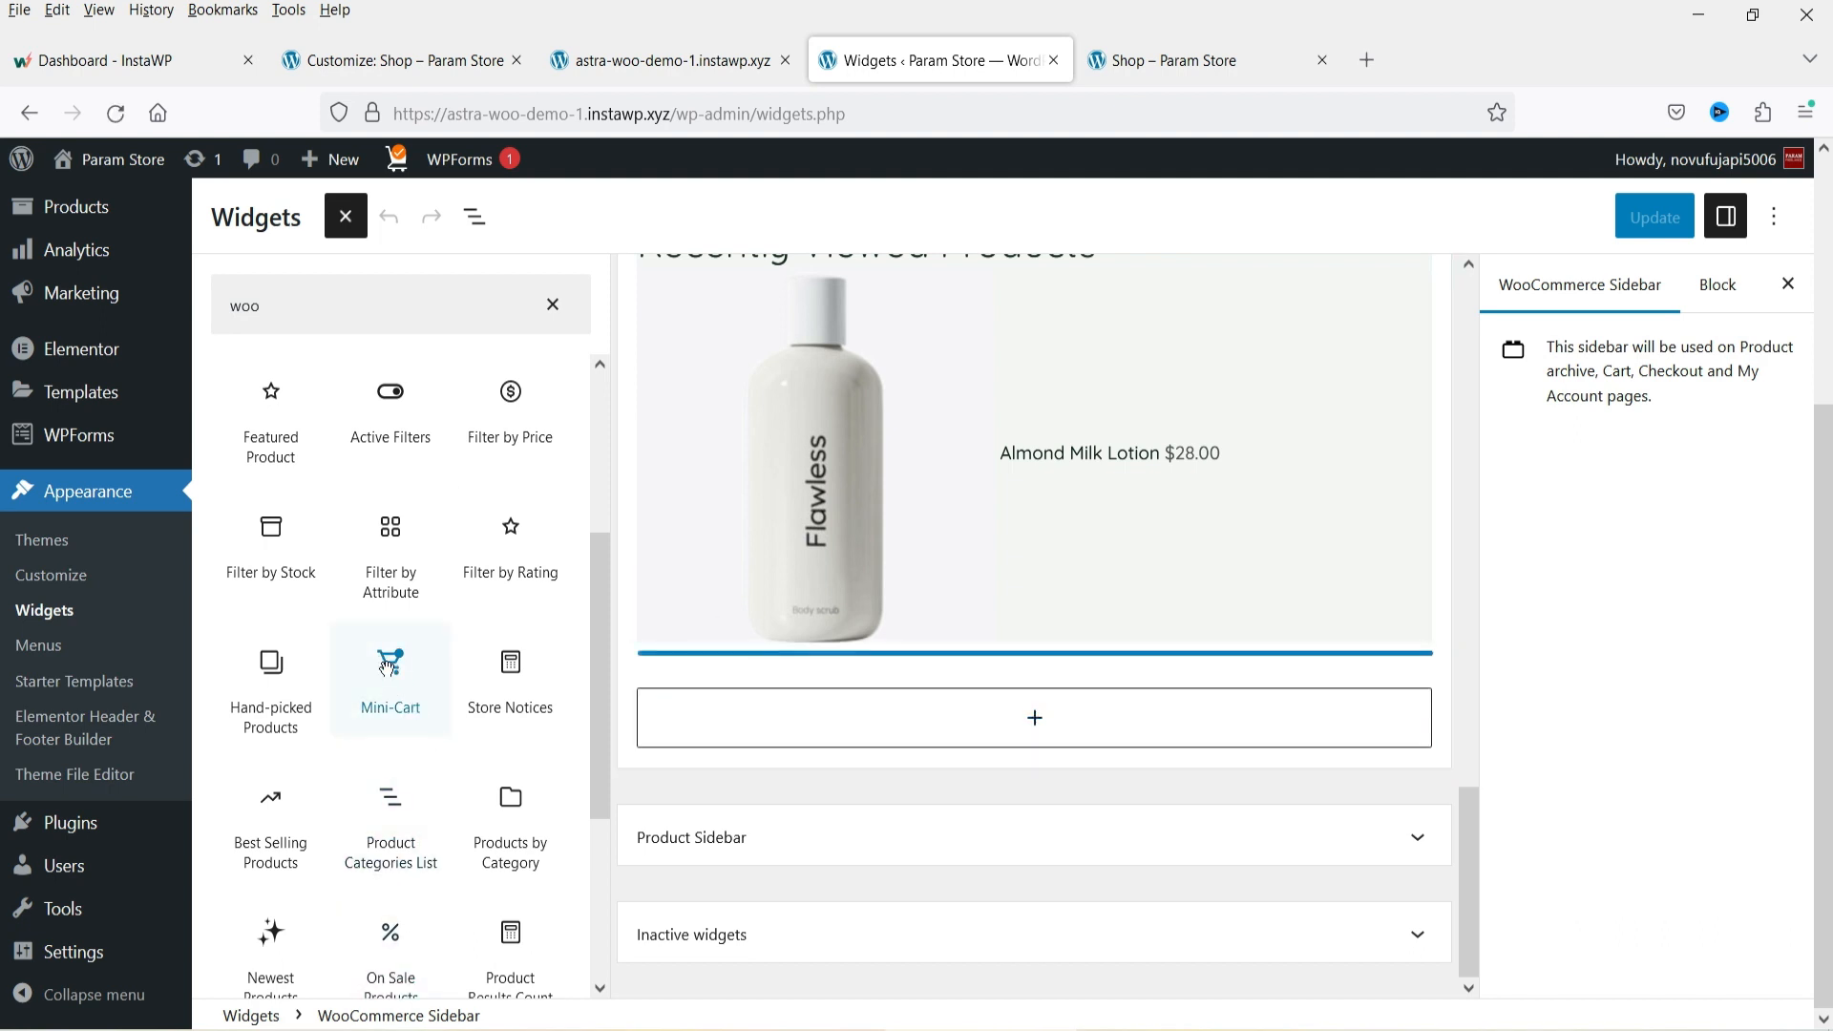
{"action": "scroll", "coordinate": [1088, 716], "scroll_direction": "up", "scroll_amount": 10}
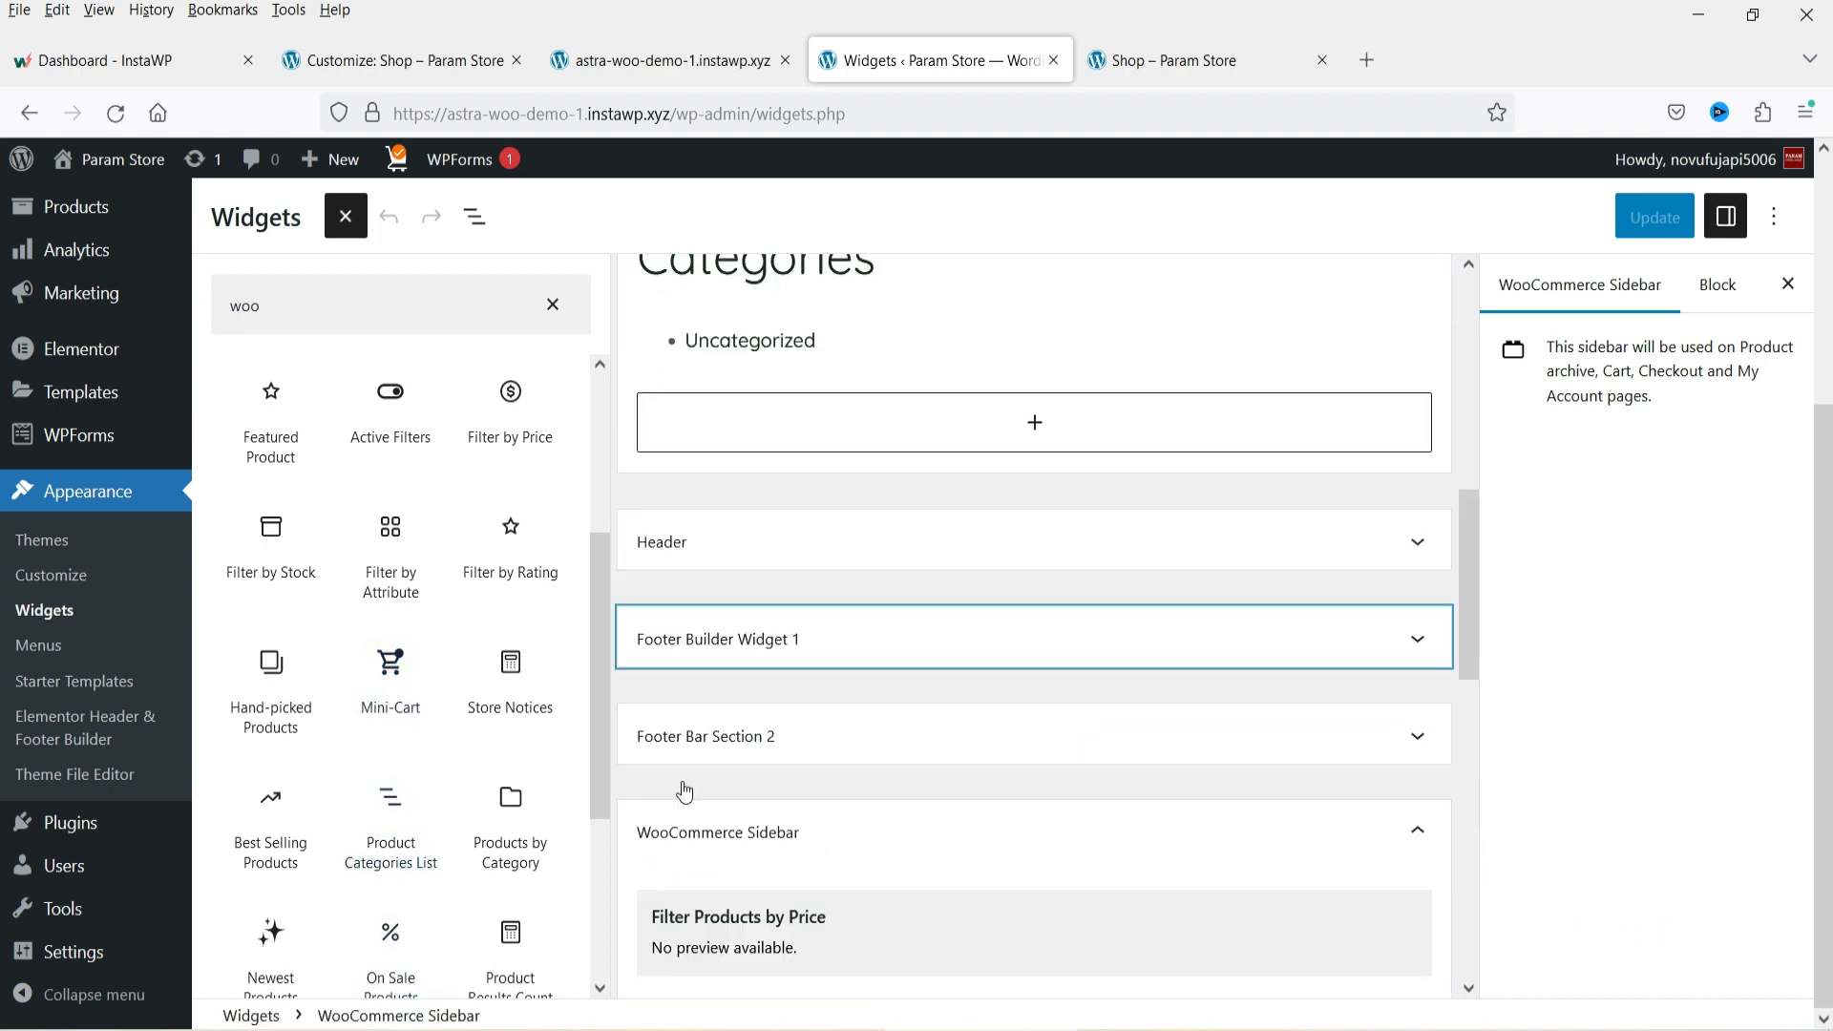
{"action": "scroll", "coordinate": [683, 789], "scroll_direction": "down", "scroll_amount": 4}
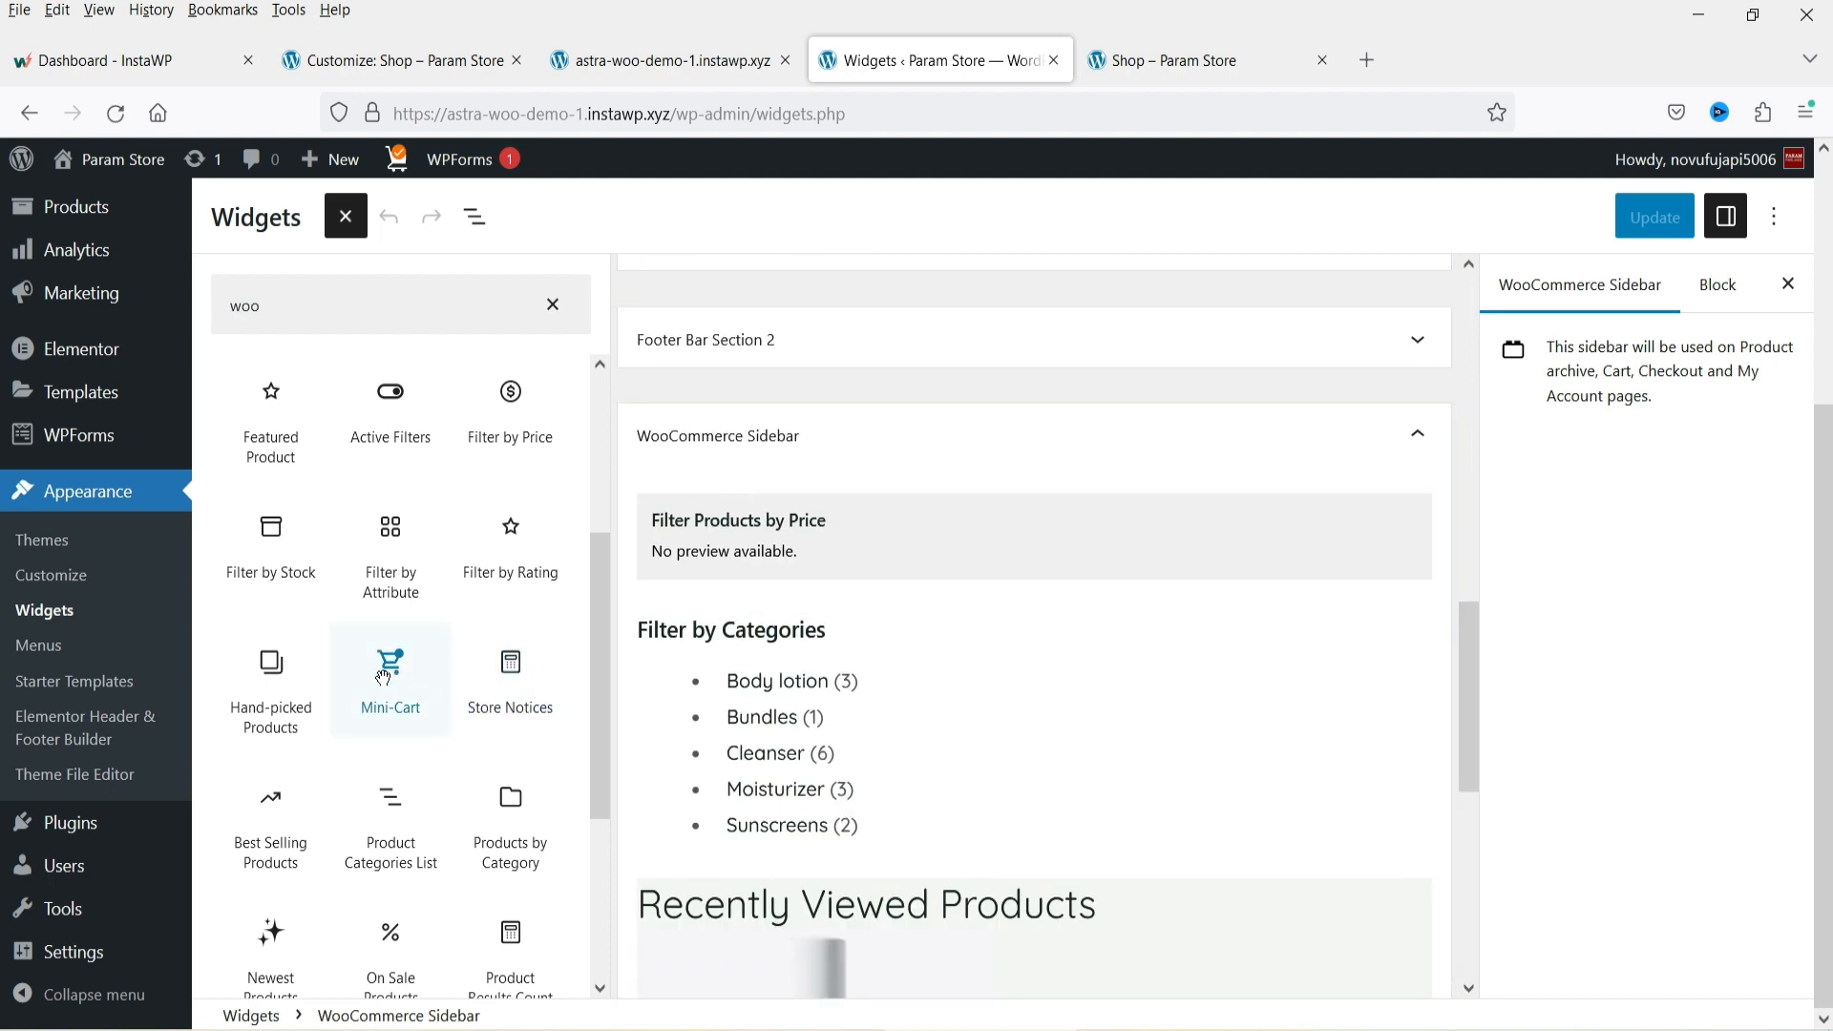
{"action": "left_click_drag", "start_coordinate": [383, 678], "coordinate": [793, 475]}
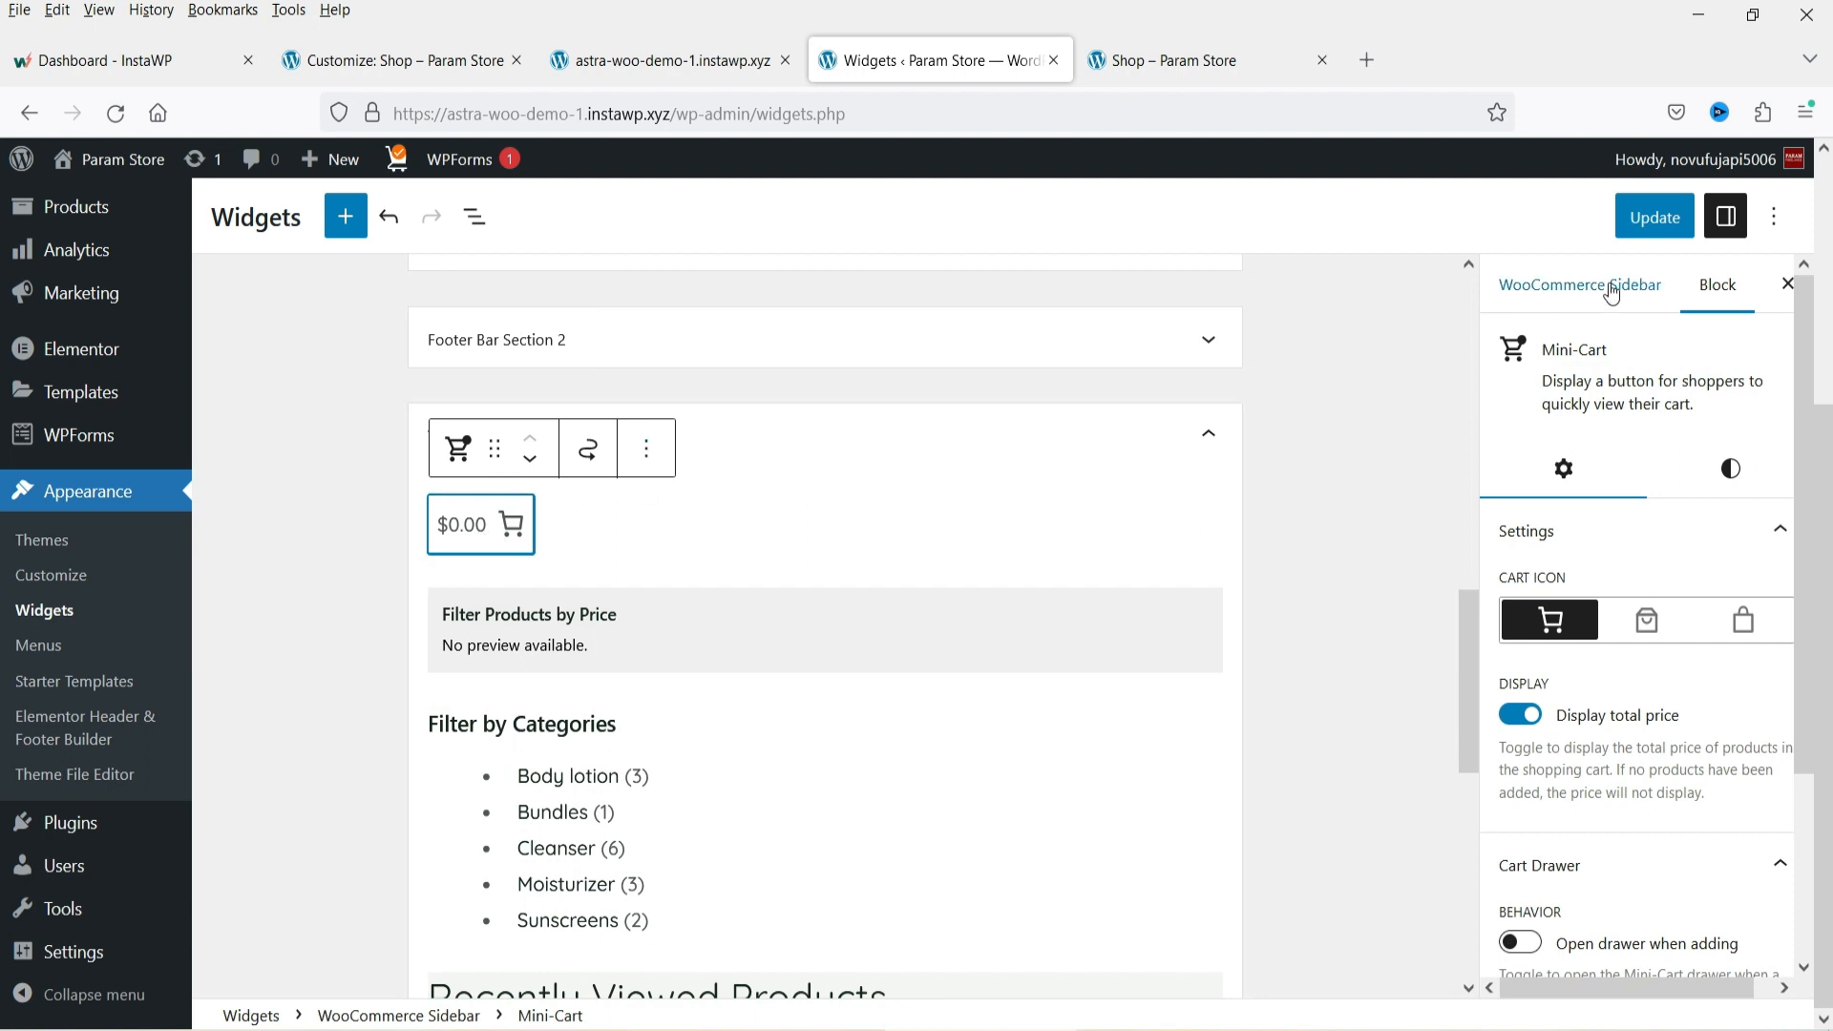
{"action": "left_click", "coordinate": [1631, 234]}
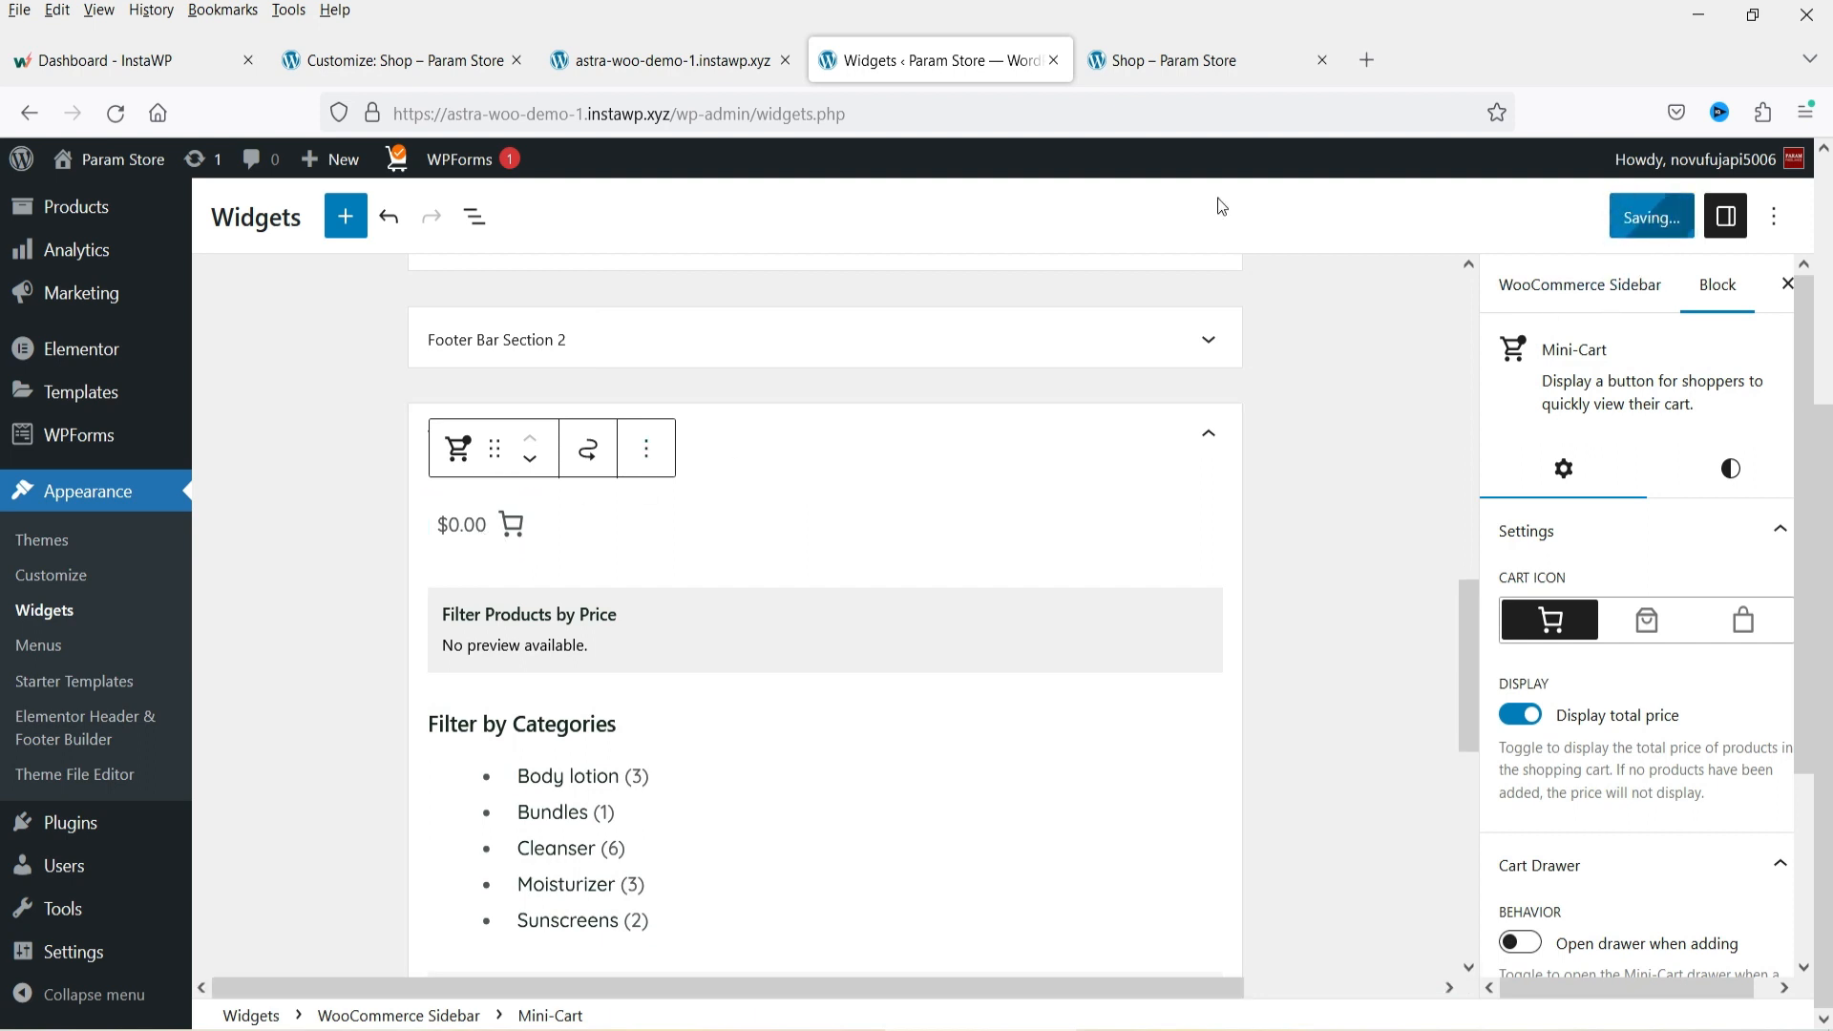
{"action": "left_click", "coordinate": [1186, 59]}
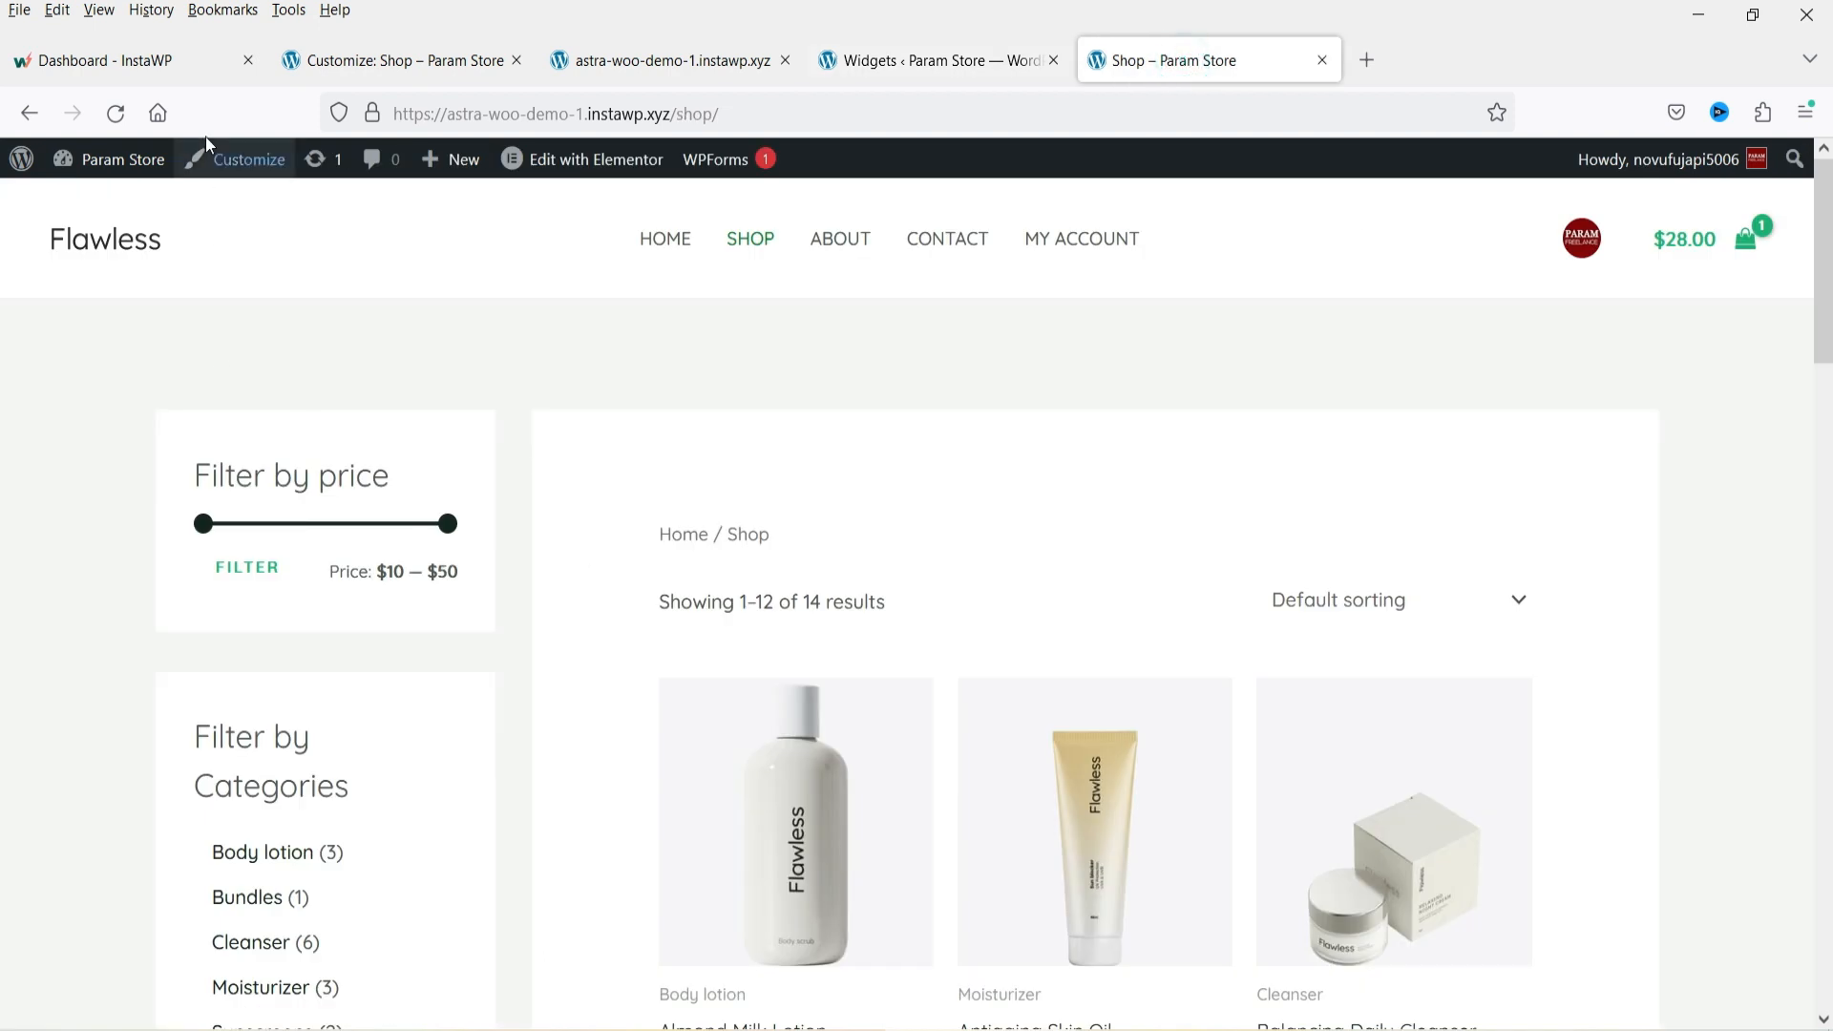
{"action": "left_click", "coordinate": [112, 119]}
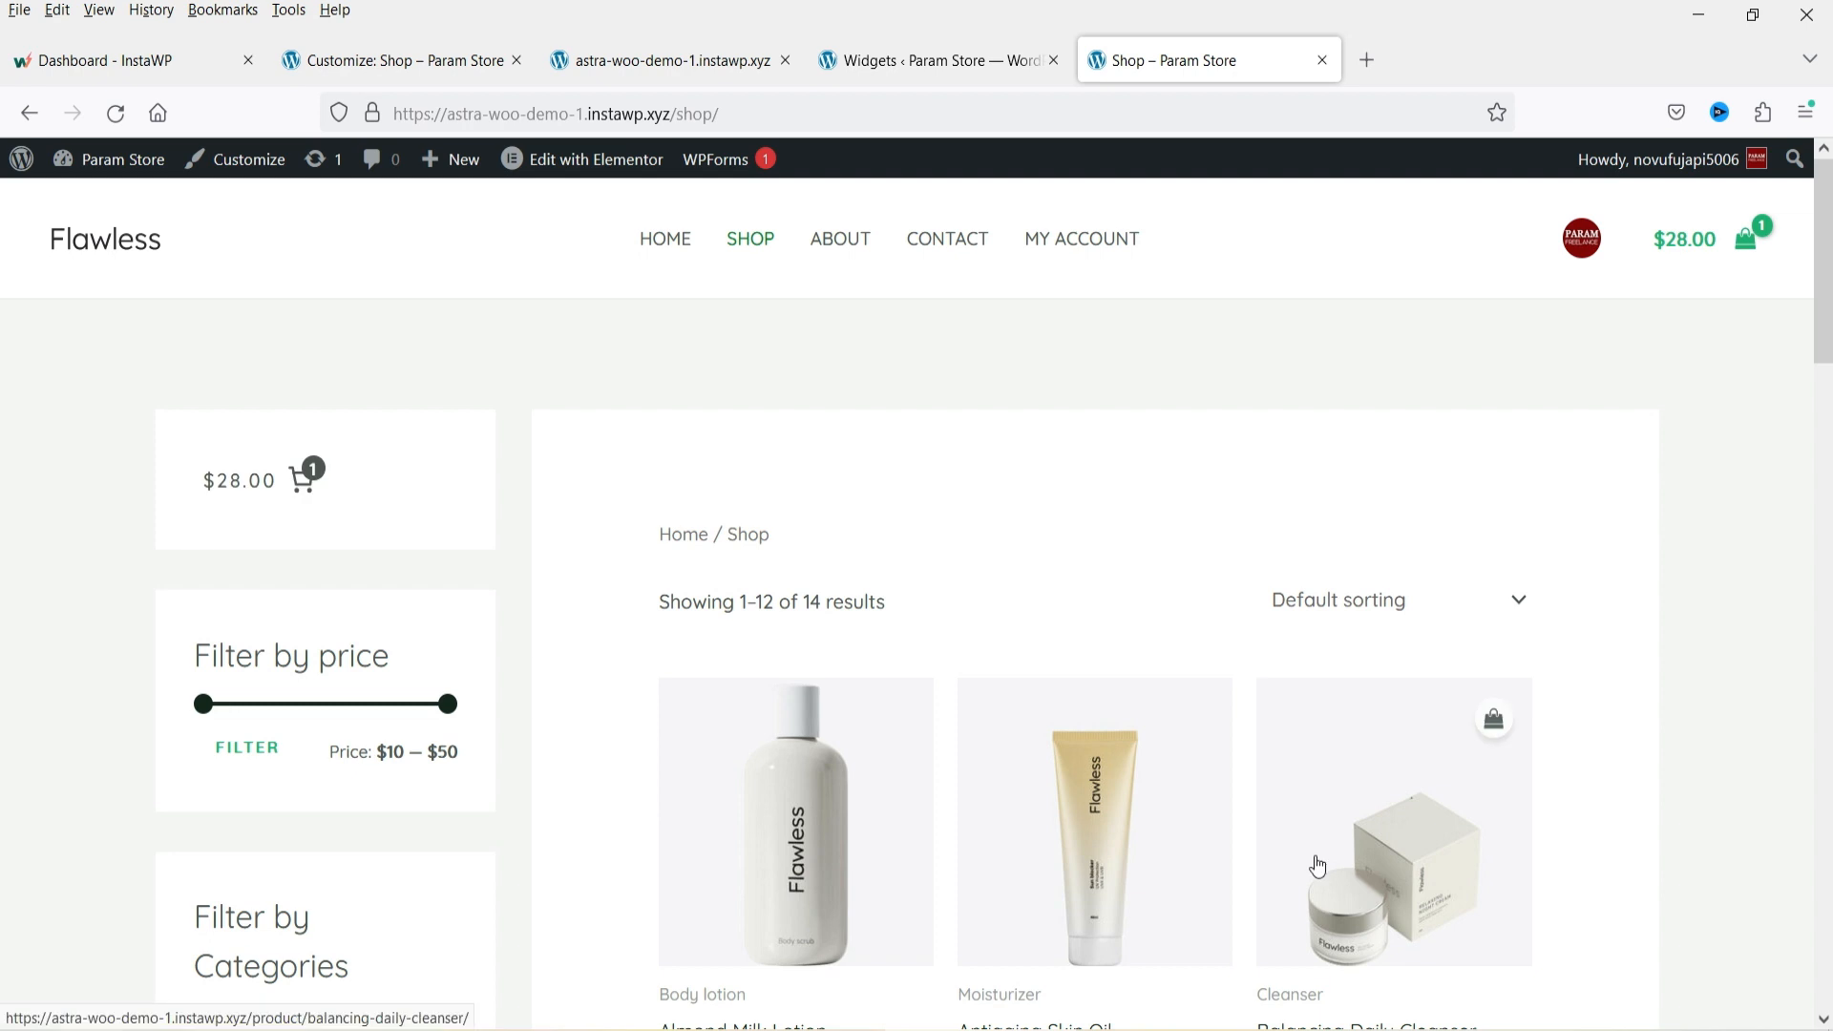
Publish the shop customizer changes.
{"action": "left_click", "coordinate": [324, 46]}
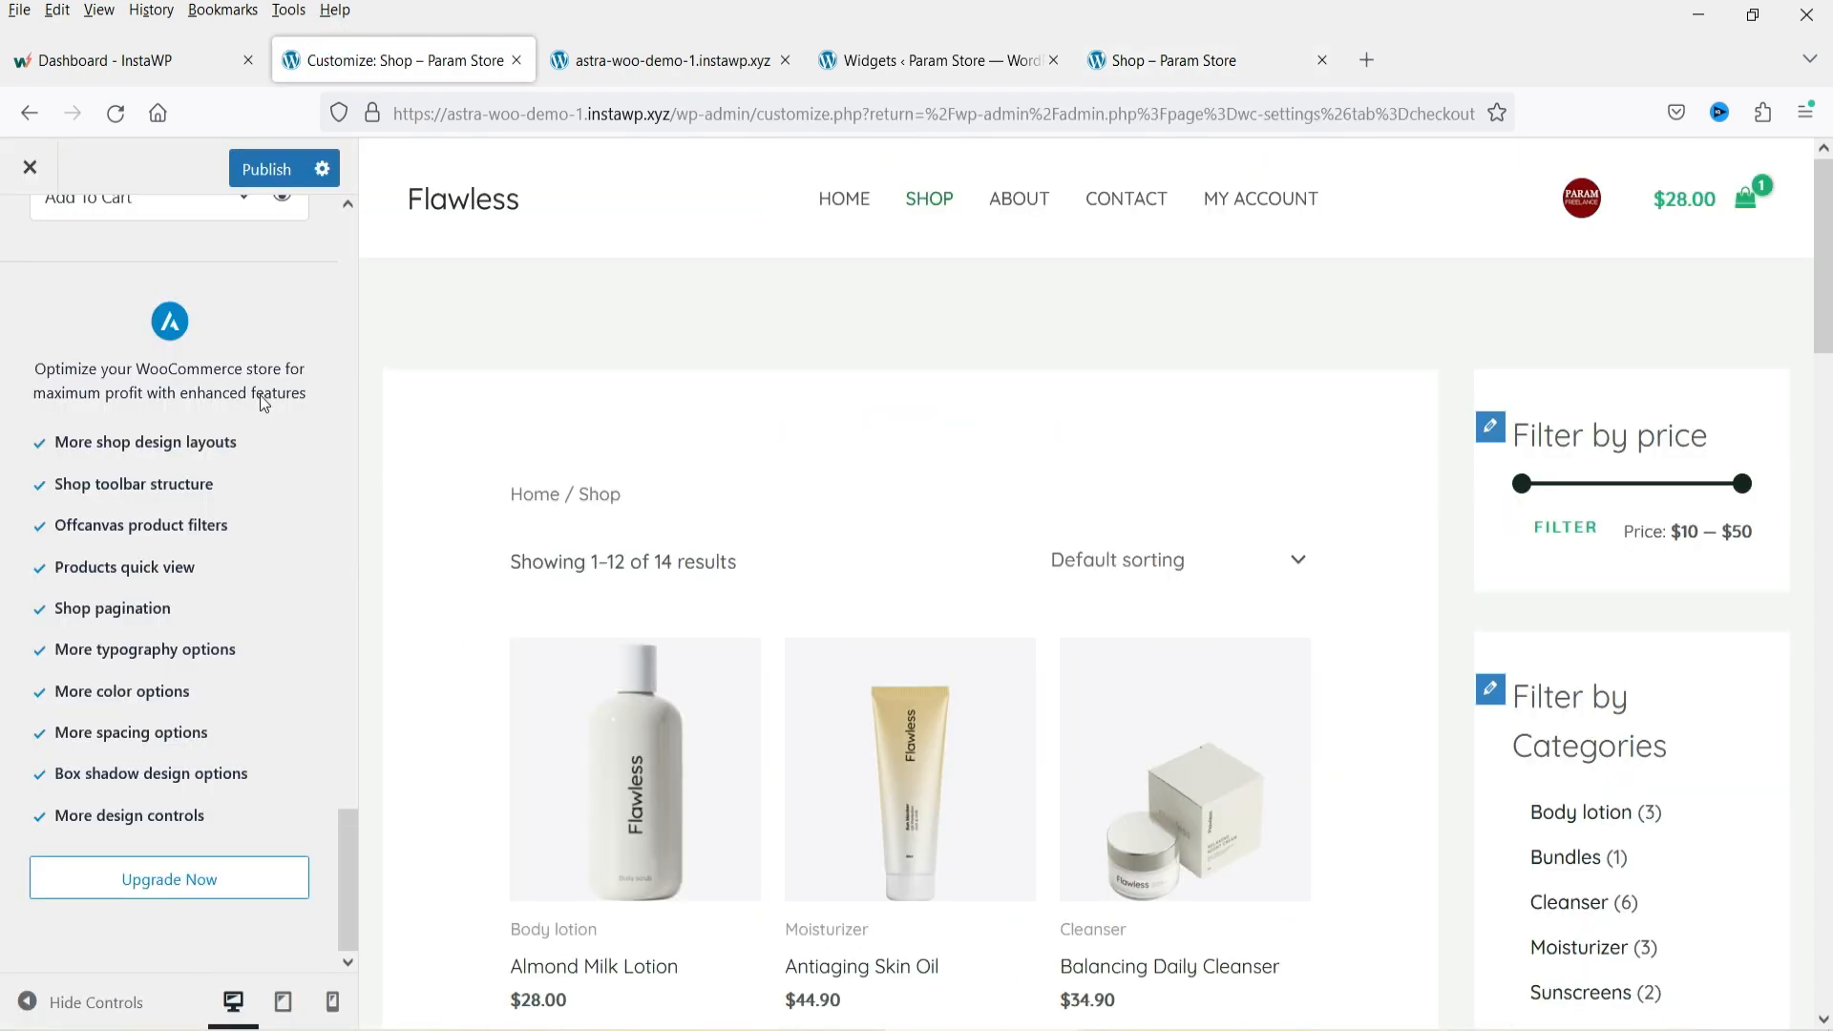
{"action": "scroll", "coordinate": [267, 399], "scroll_direction": "up", "scroll_amount": 18}
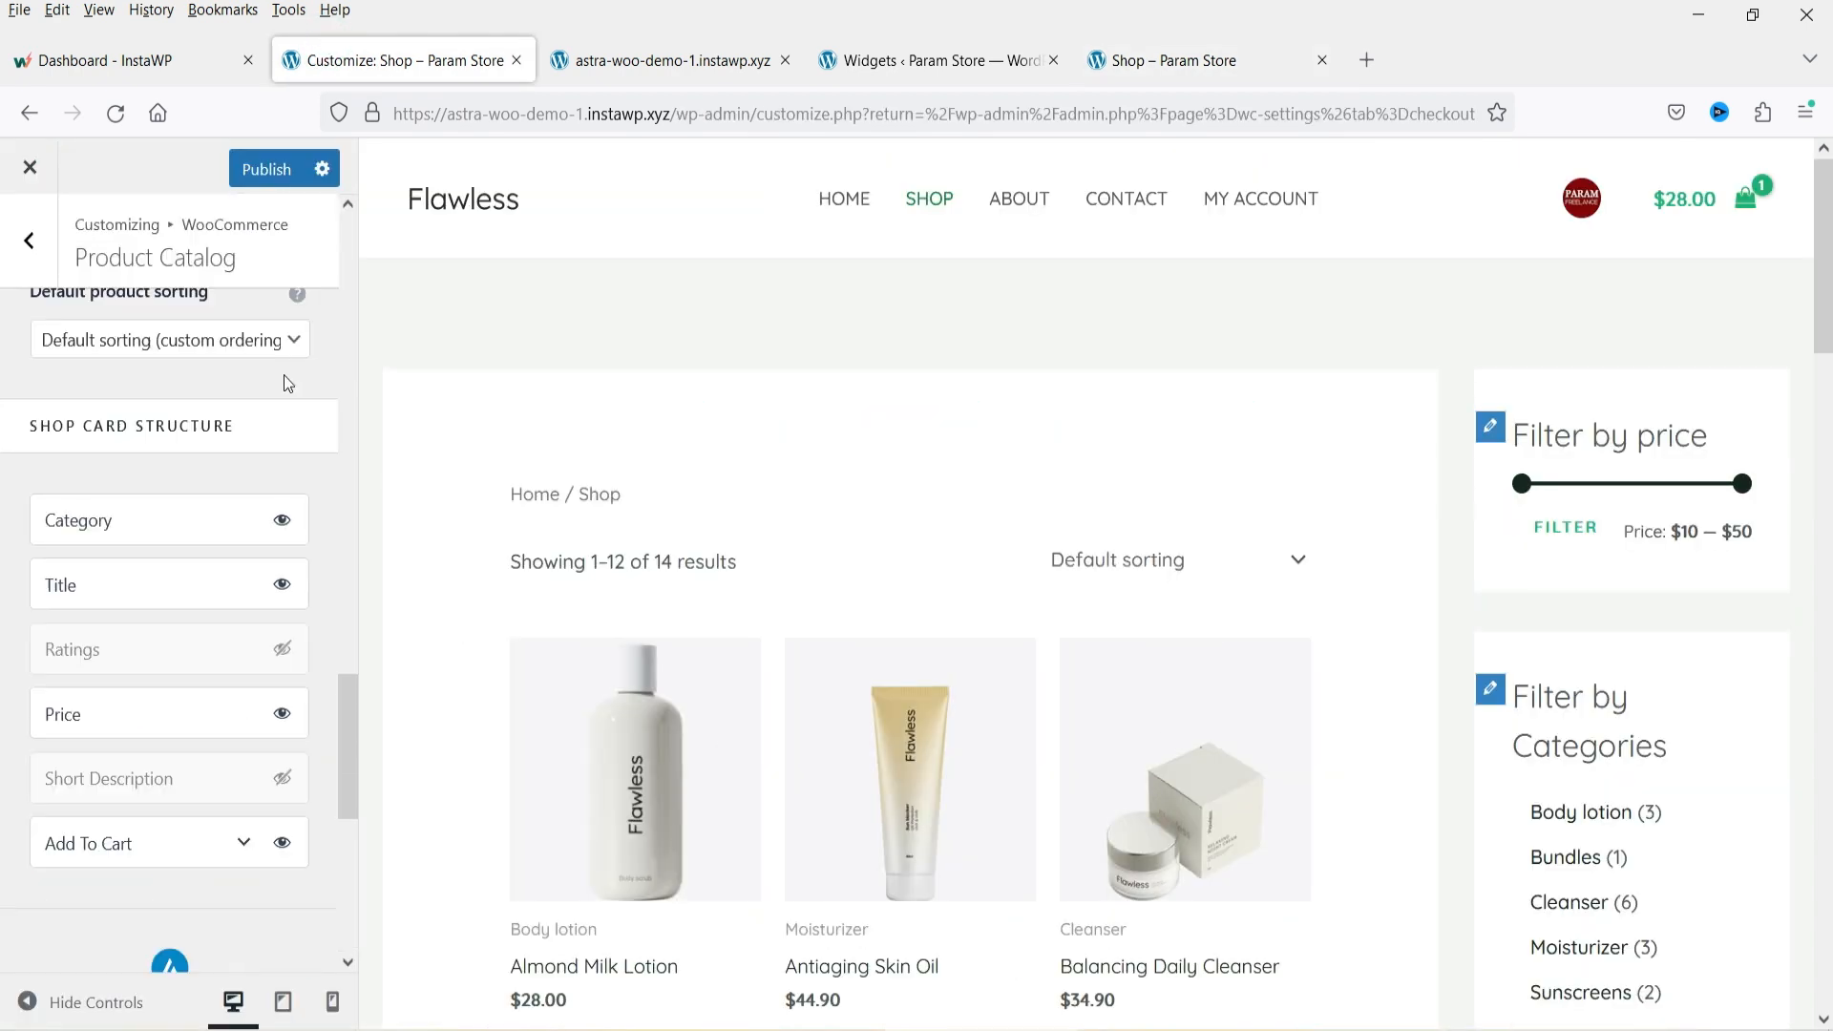
{"action": "left_click", "coordinate": [276, 183]}
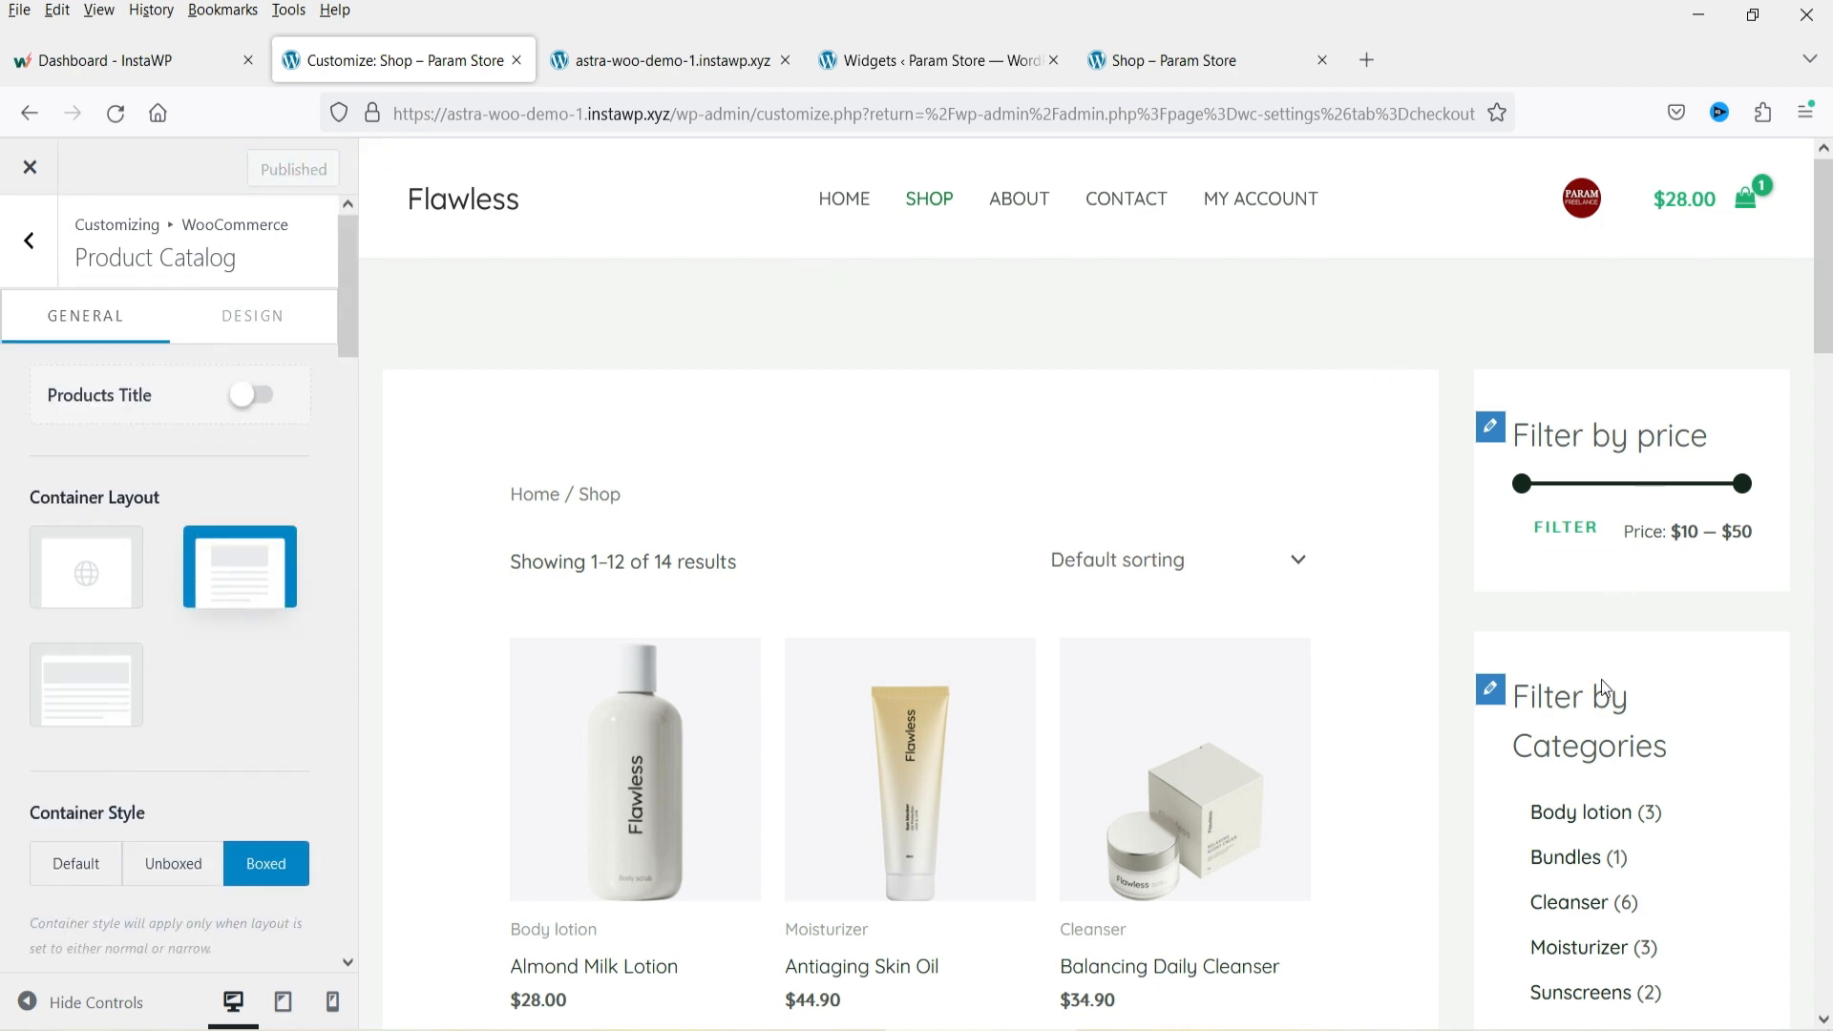
Add the Almond Milk Lotion to the cart from the reloaded live shop and open its product page.
{"action": "left_click", "coordinate": [1171, 65]}
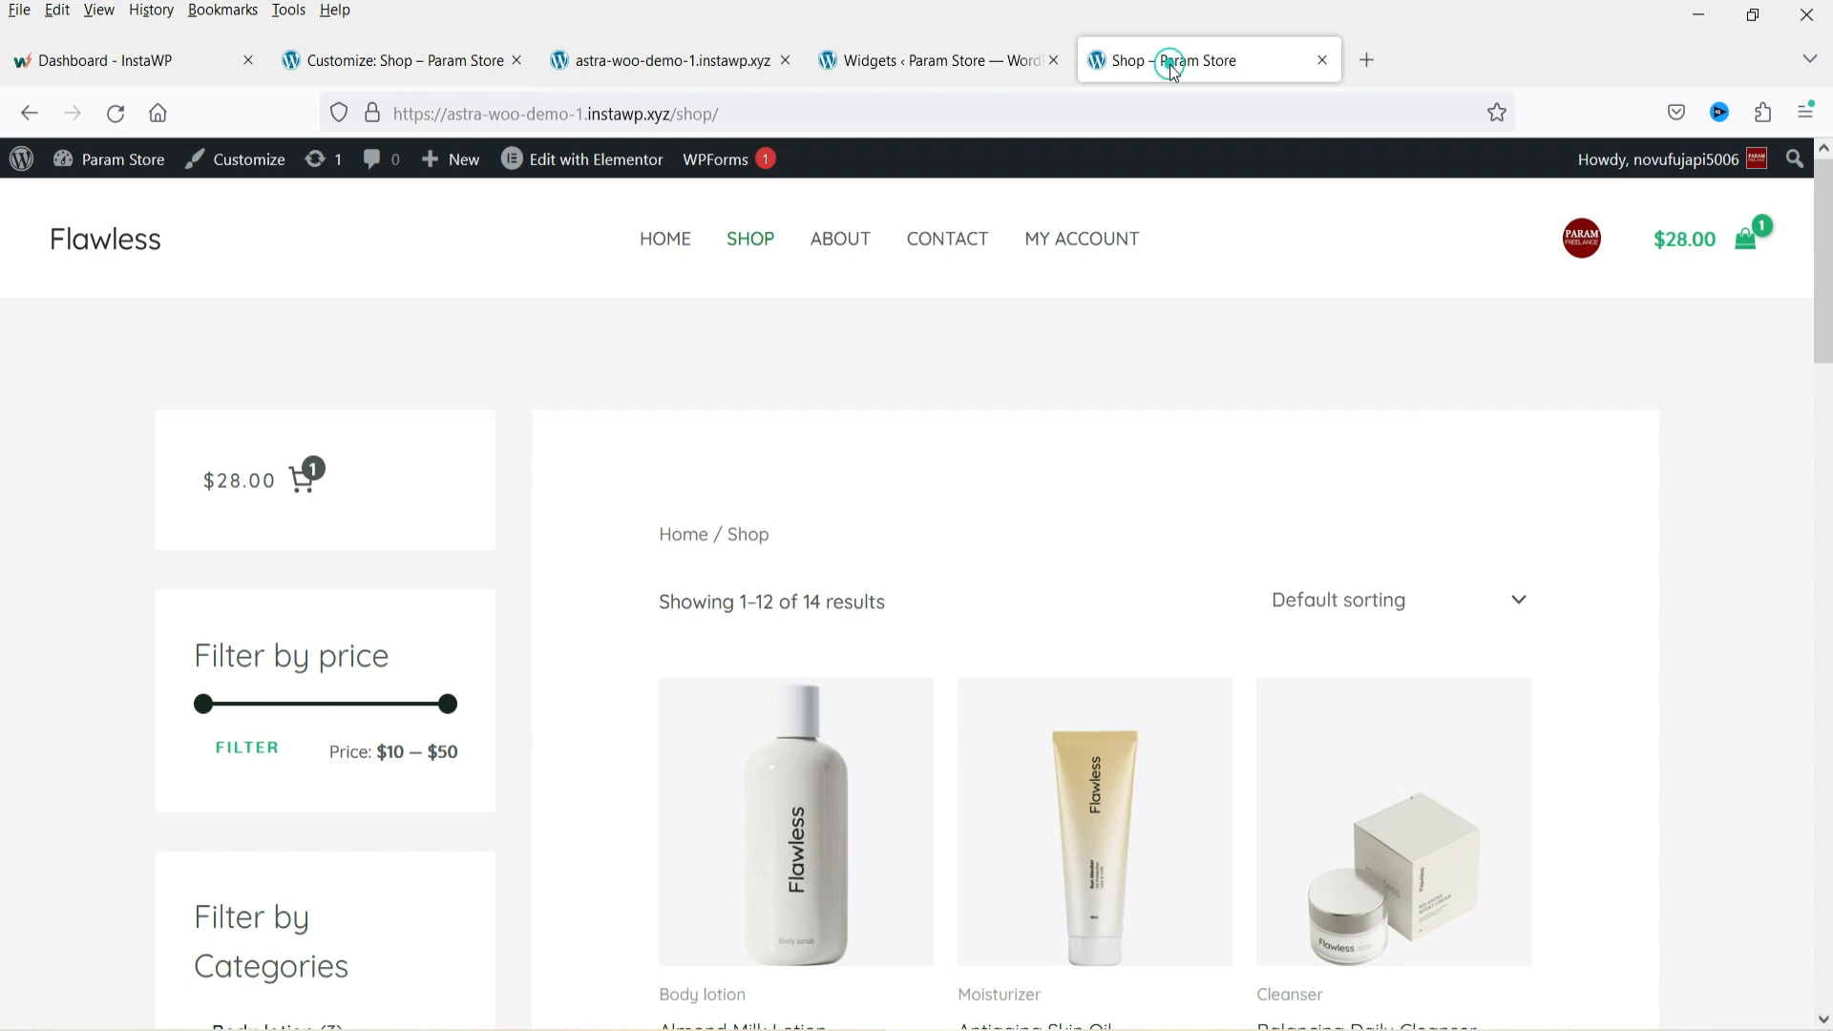
{"action": "left_click", "coordinate": [114, 115]}
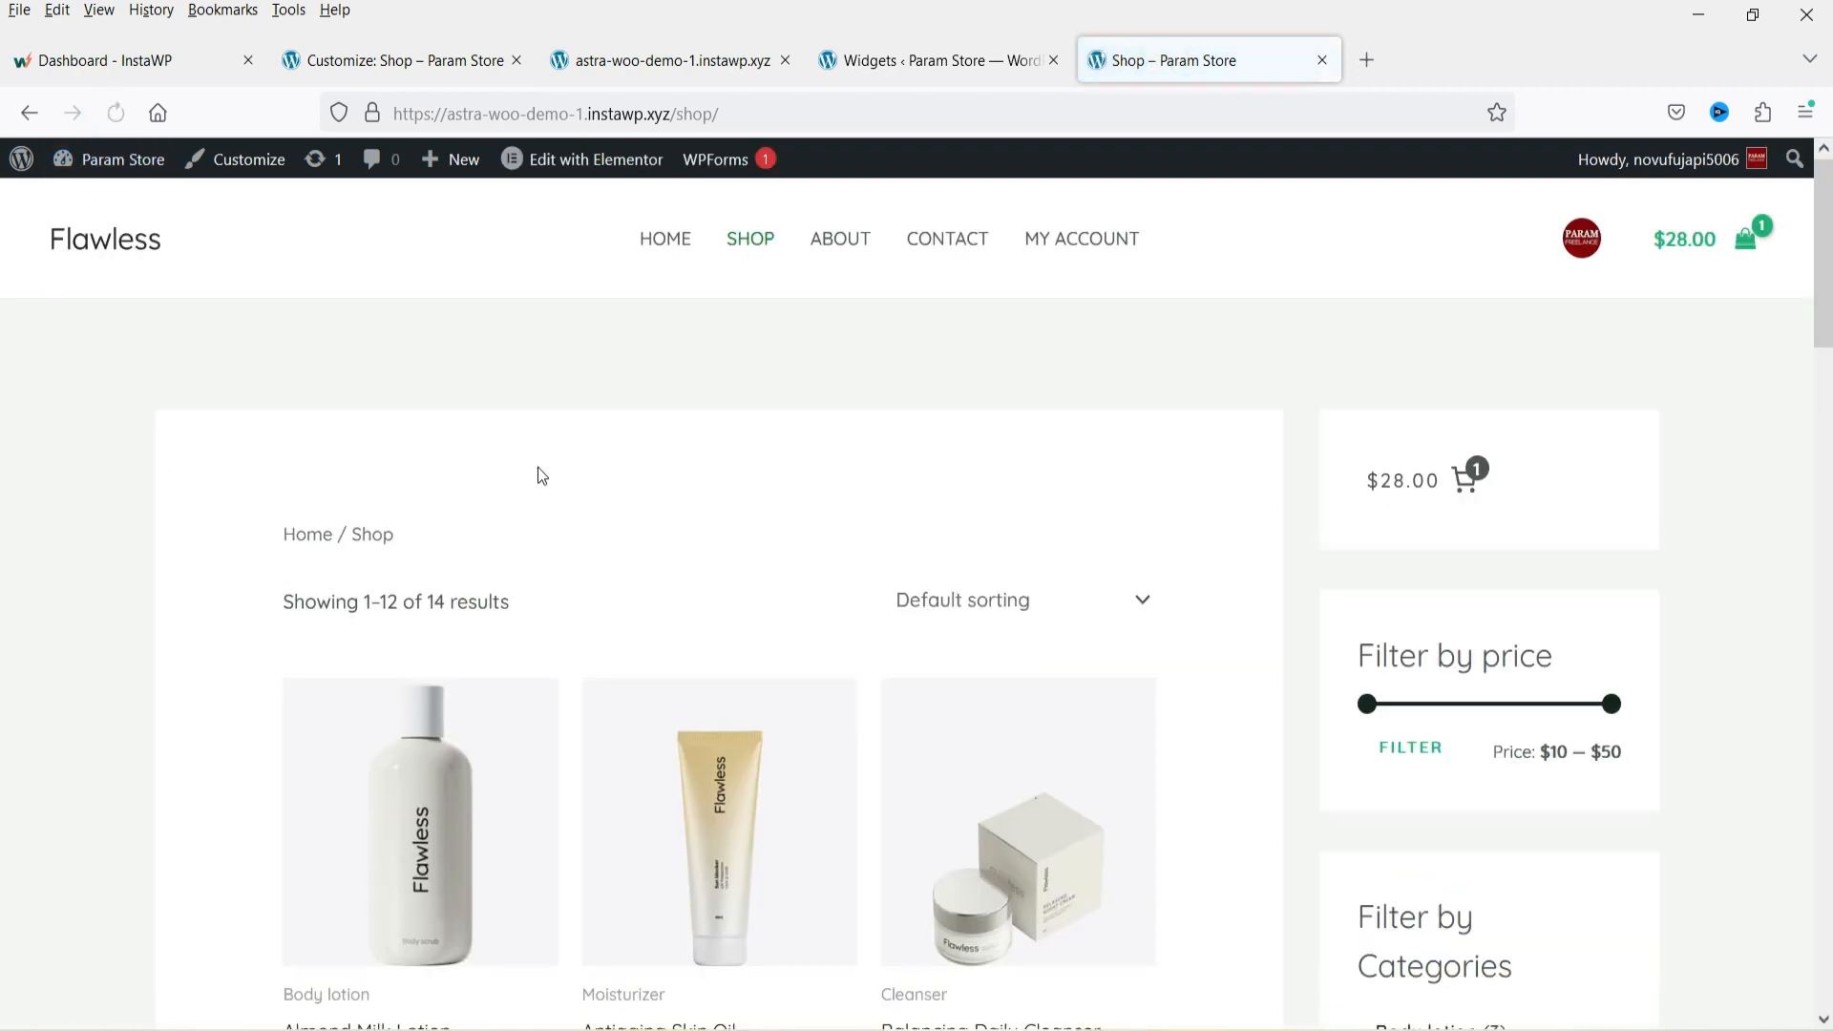
{"action": "scroll", "coordinate": [1540, 591], "scroll_direction": "down", "scroll_amount": 2}
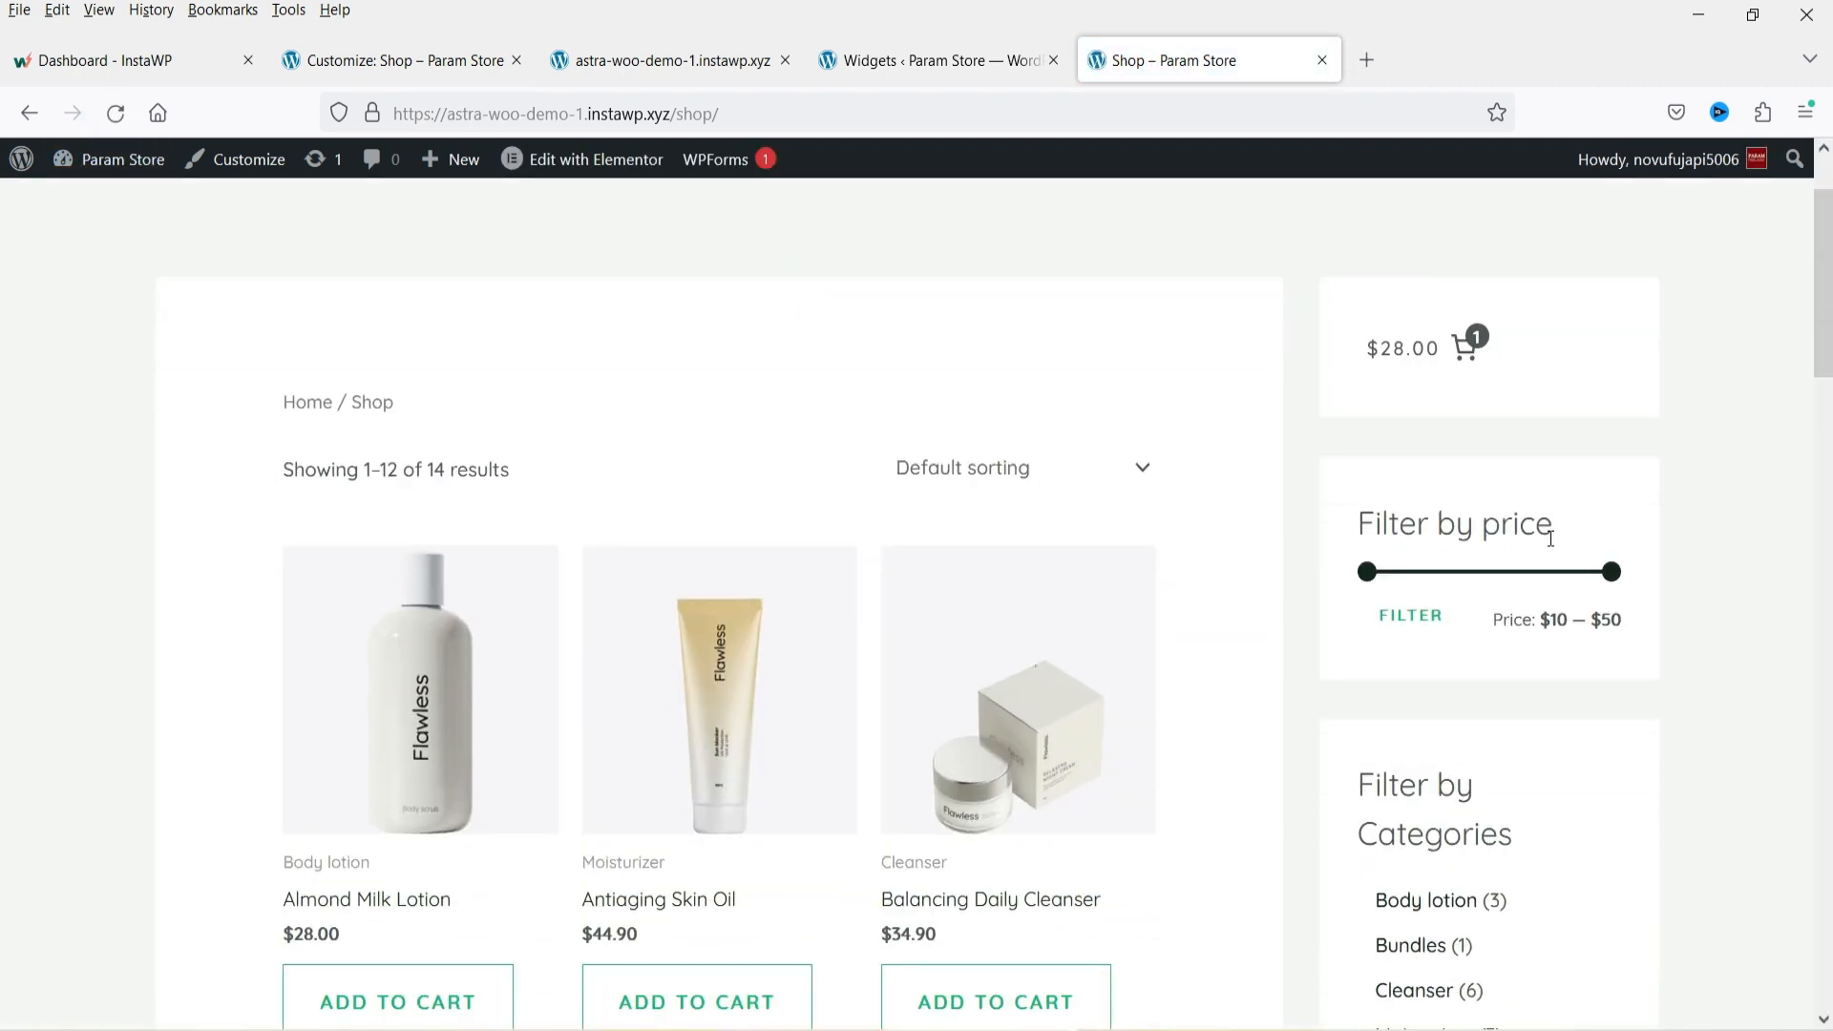
{"action": "scroll", "coordinate": [1421, 496], "scroll_direction": "down", "scroll_amount": 4}
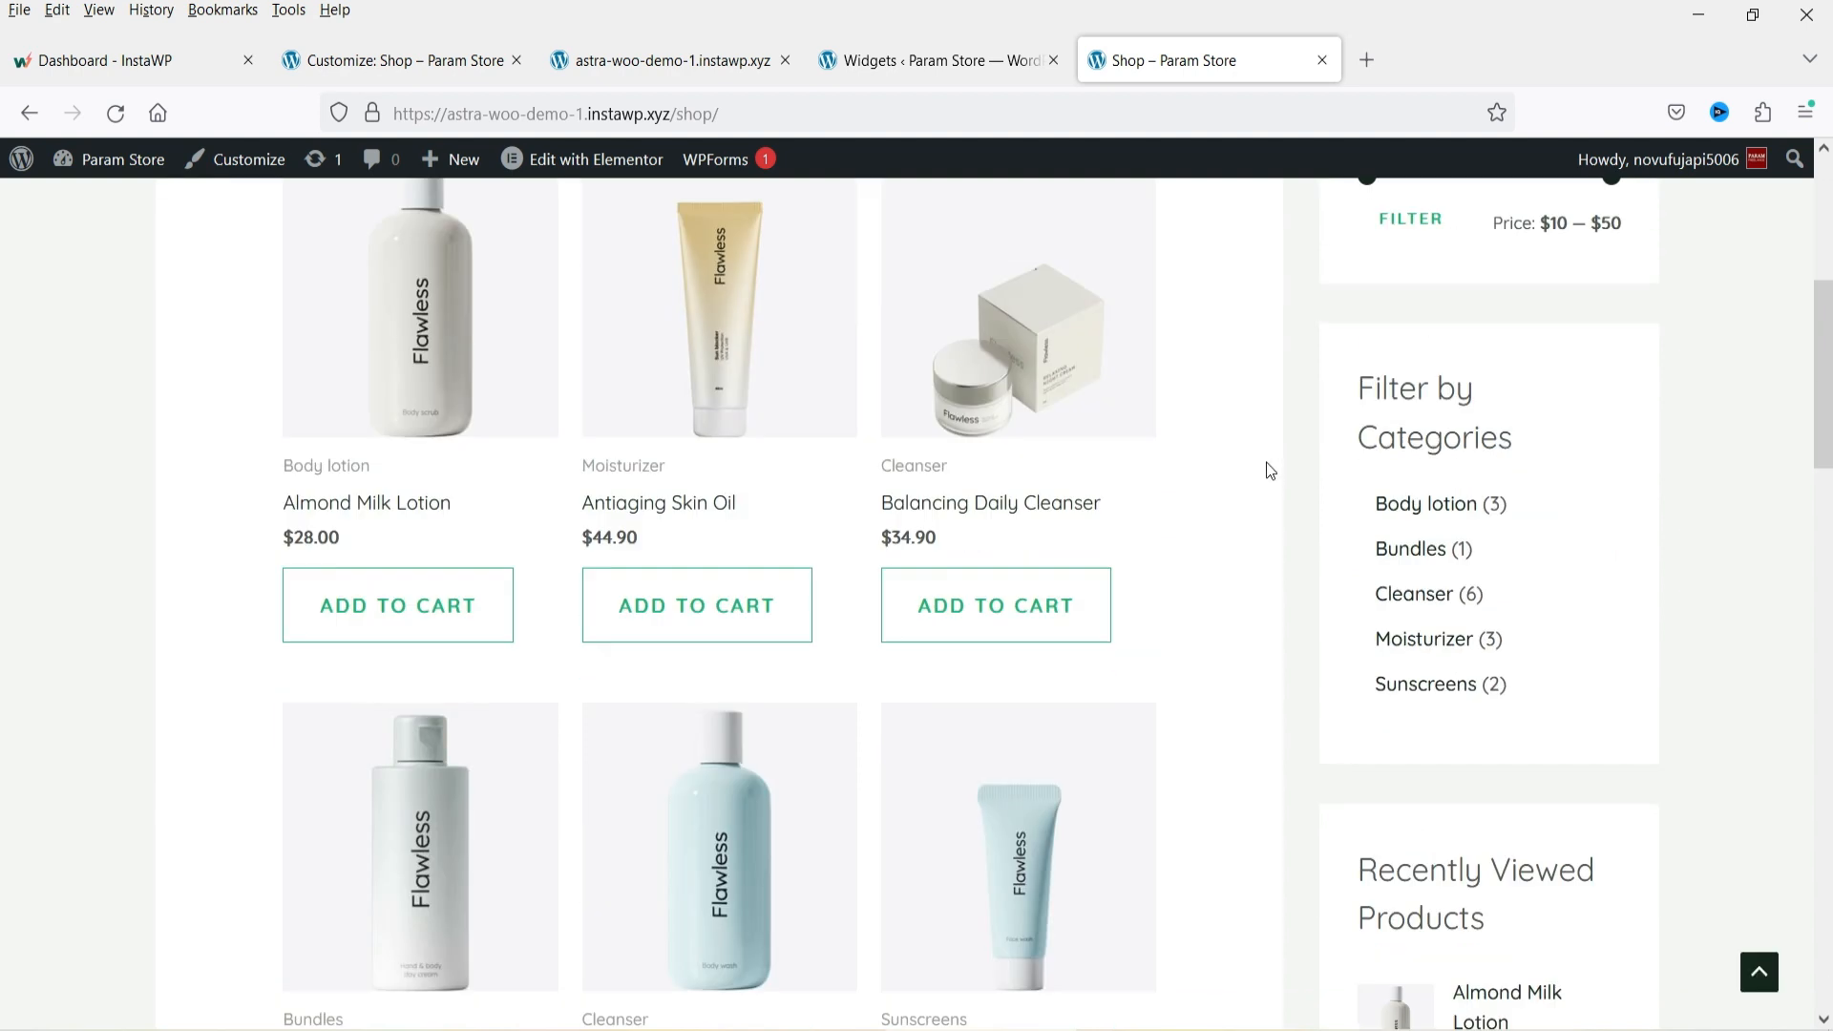
{"action": "left_click", "coordinate": [400, 622]}
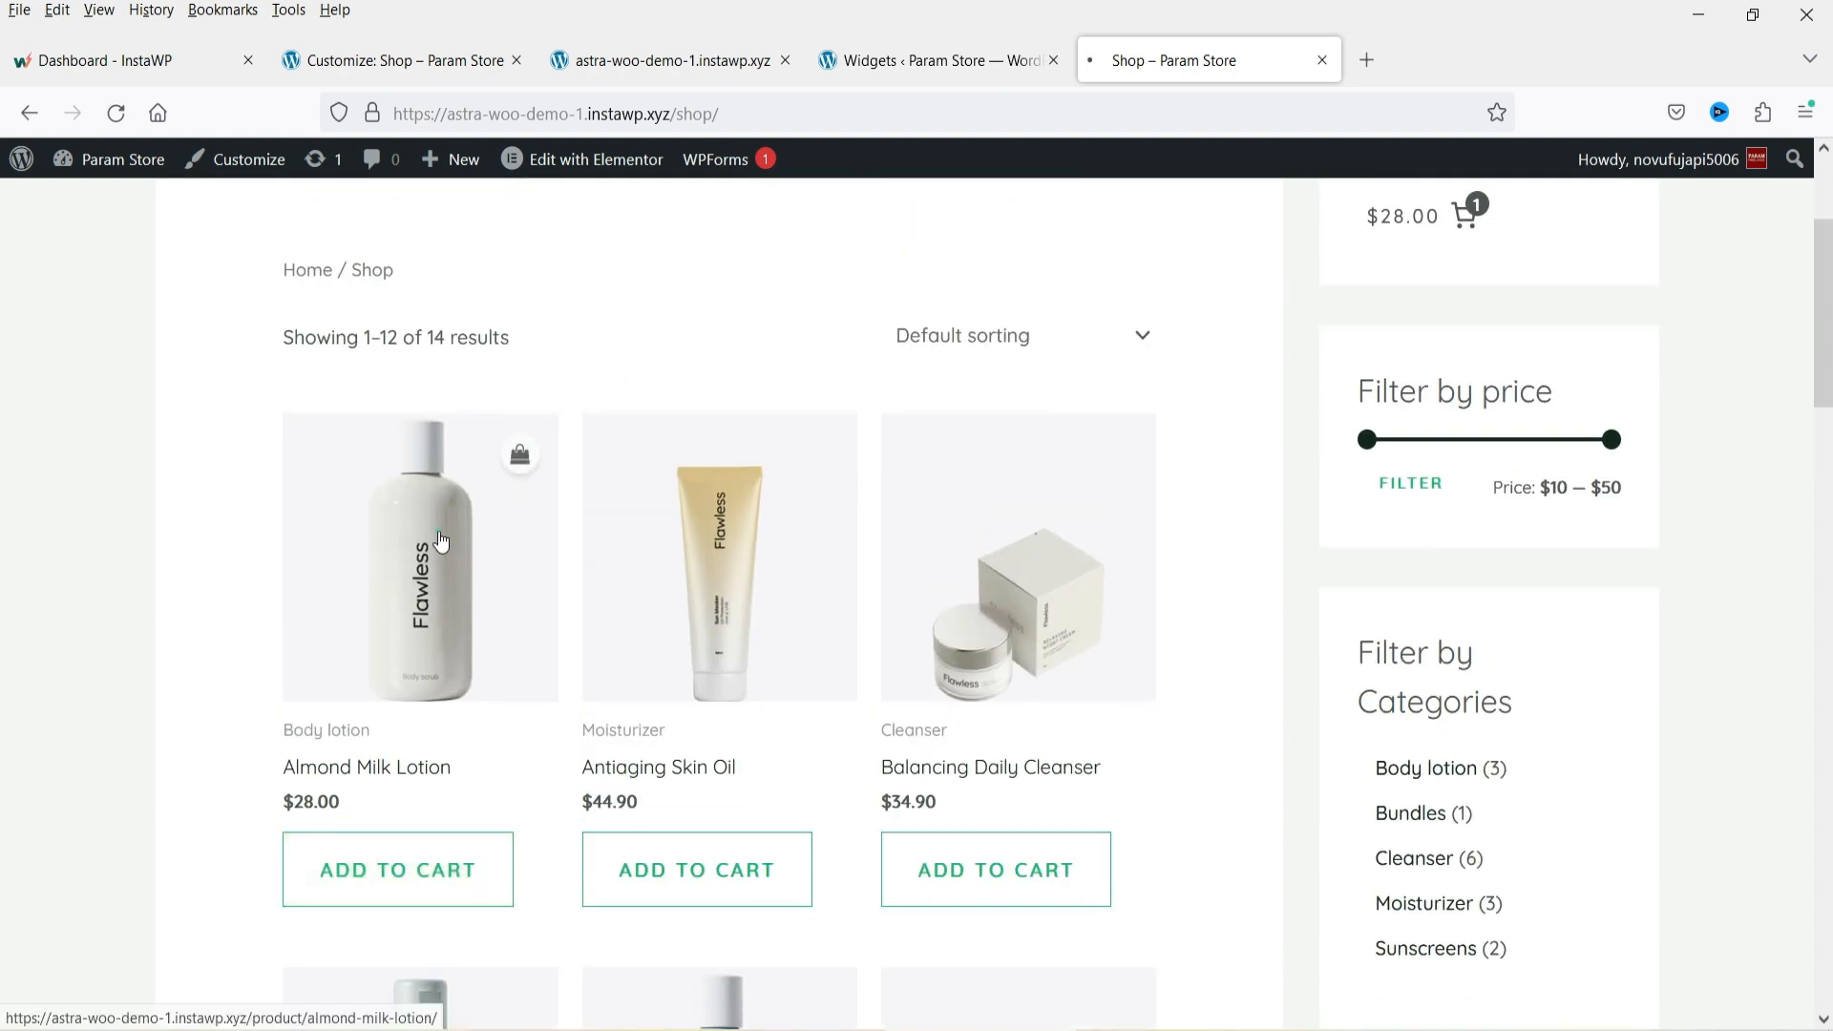
{"action": "left_click", "coordinate": [440, 540]}
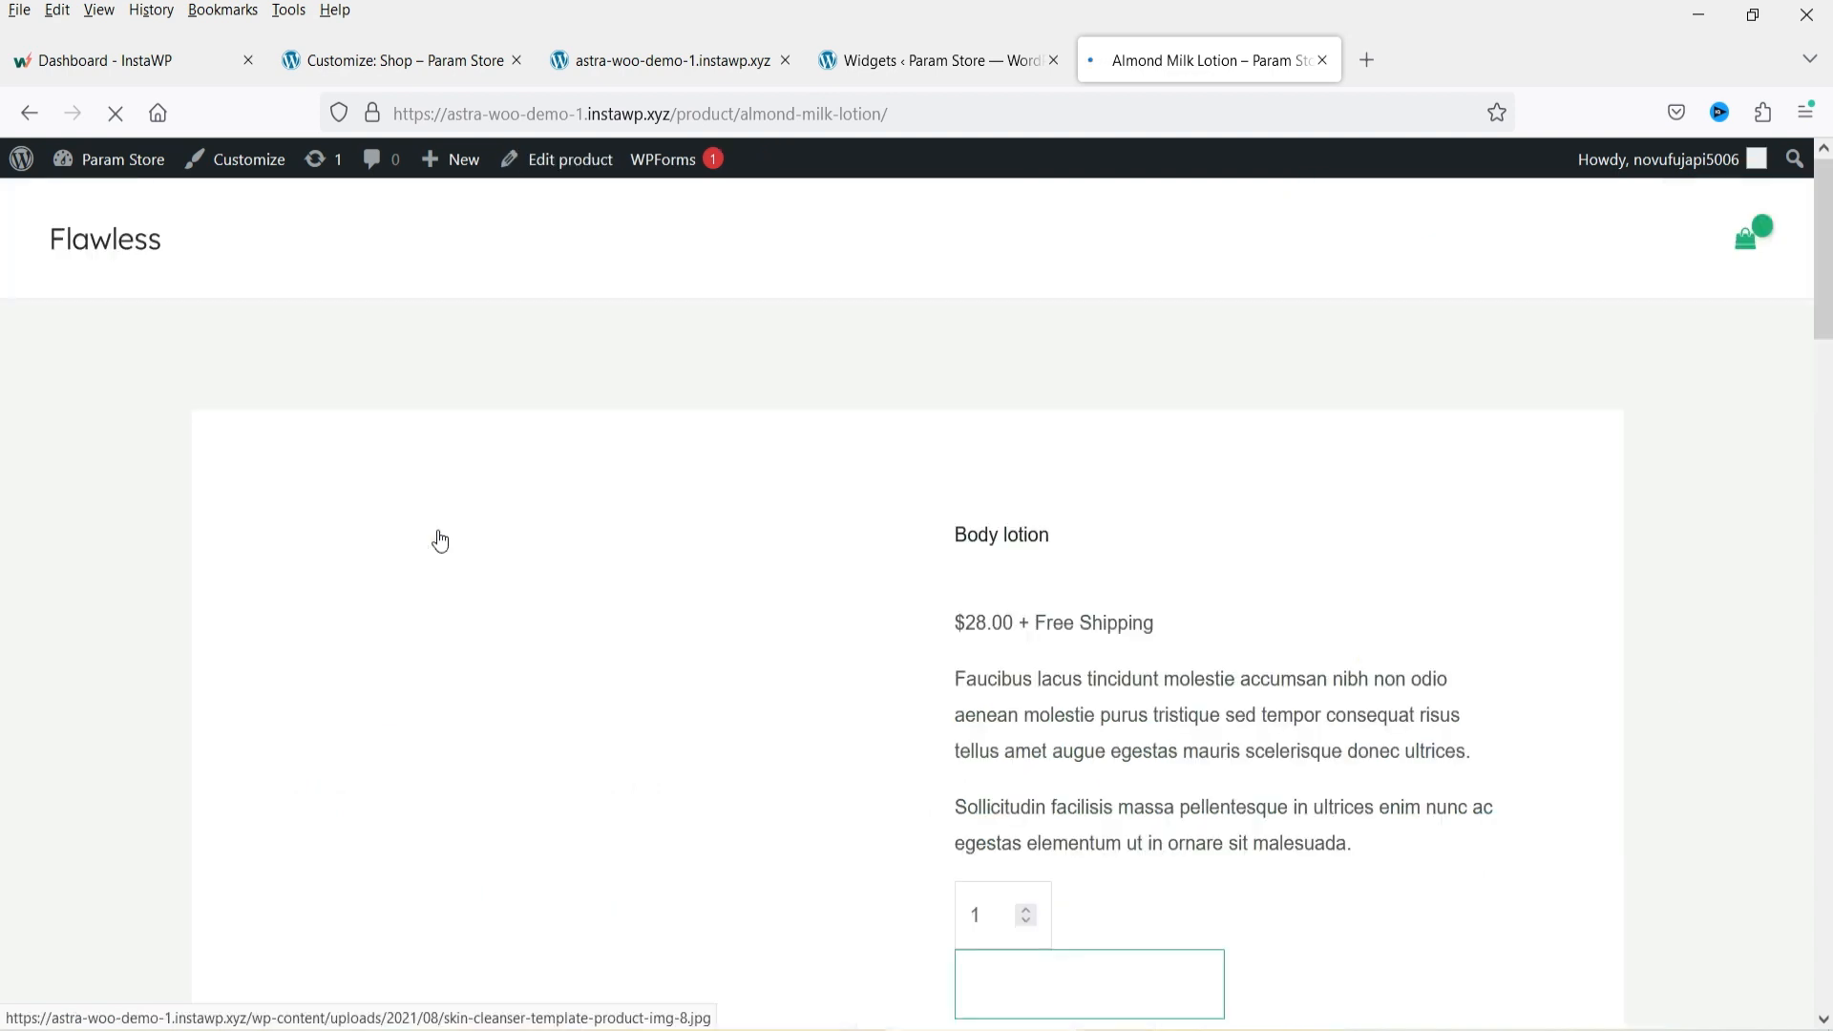
{"action": "scroll", "coordinate": [1529, 531], "scroll_direction": "down", "scroll_amount": 3}
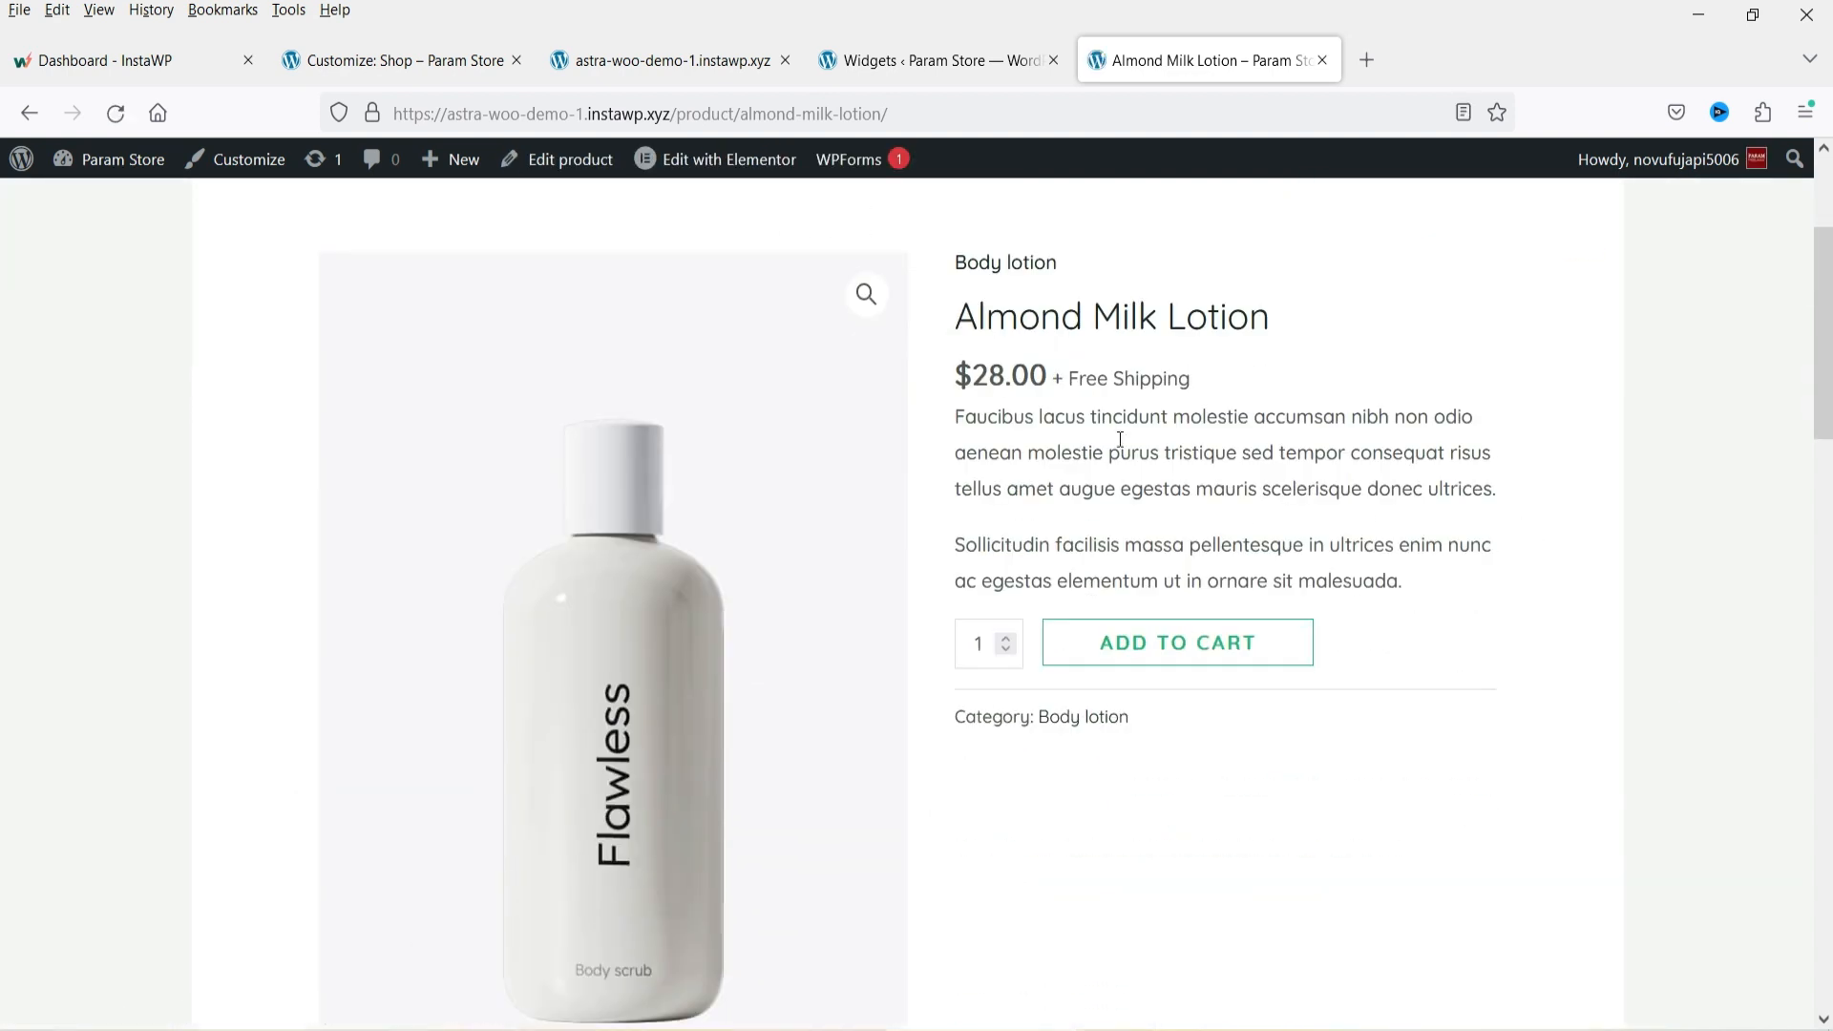
{"action": "left_click", "coordinate": [353, 59]}
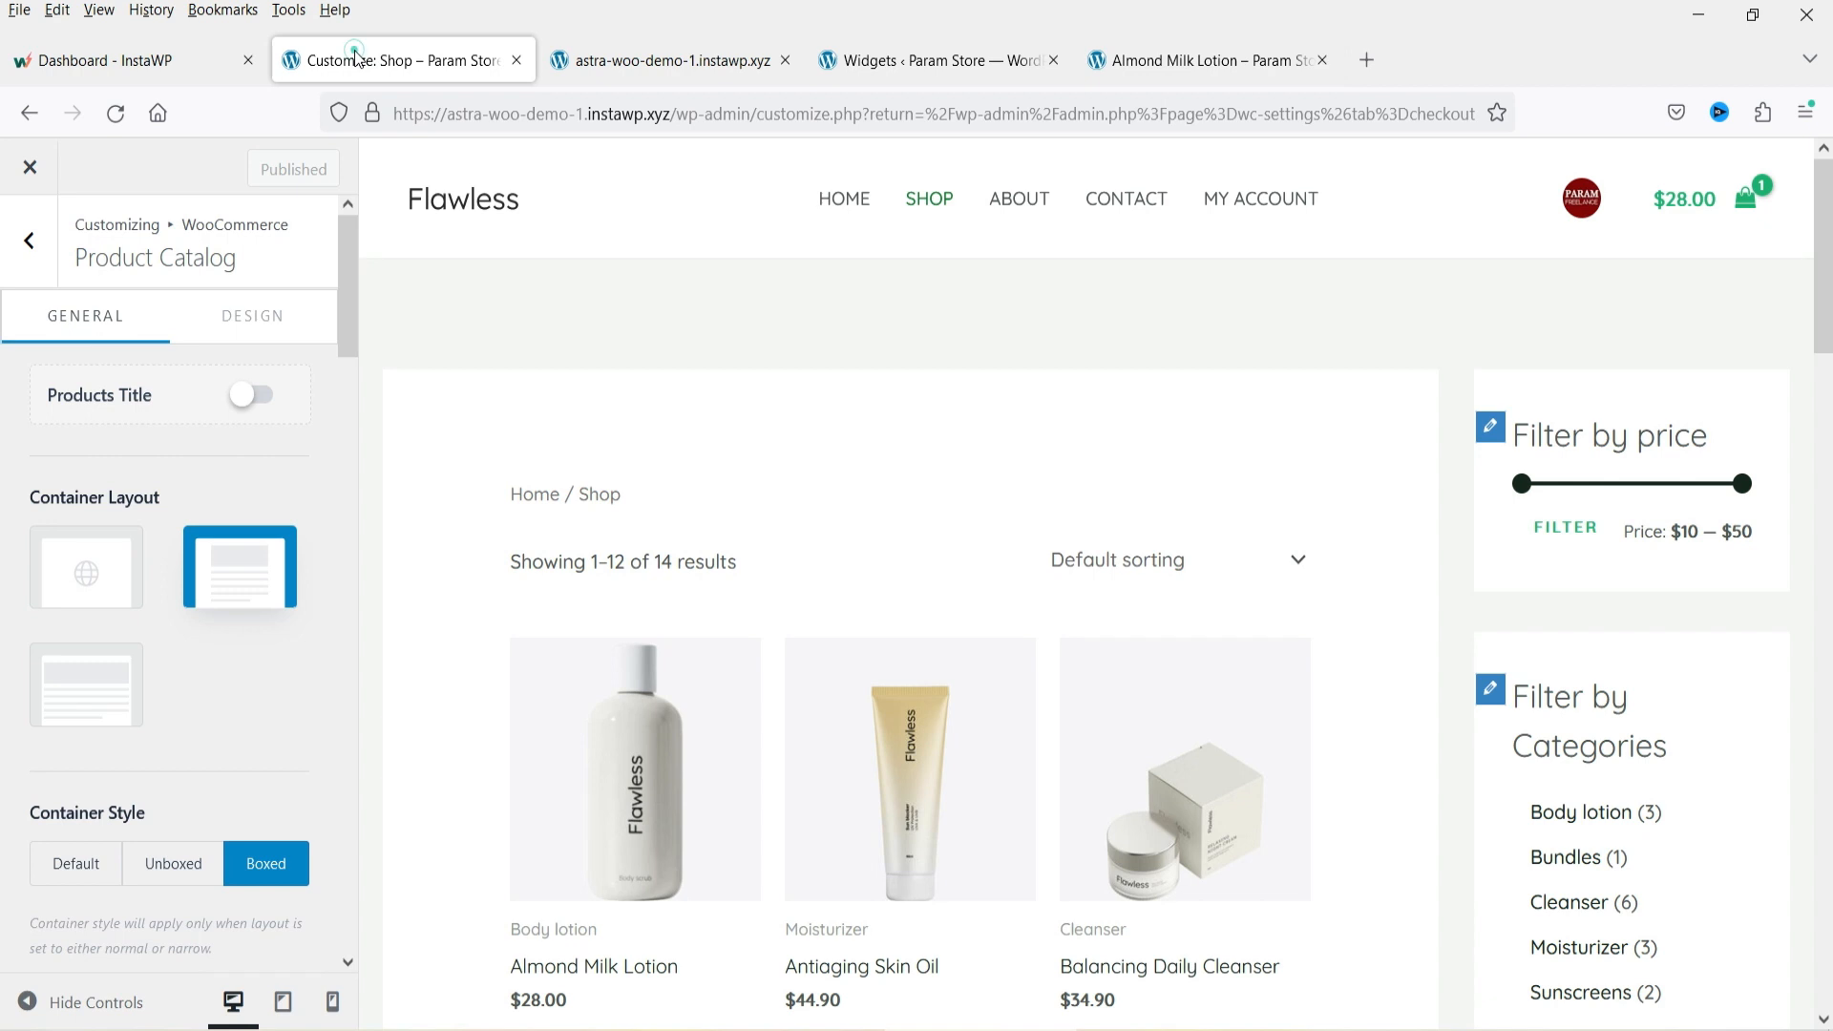
Open the Single Product customizer settings and preview the Almond Milk Lotion product page.
{"action": "left_click", "coordinate": [36, 255]}
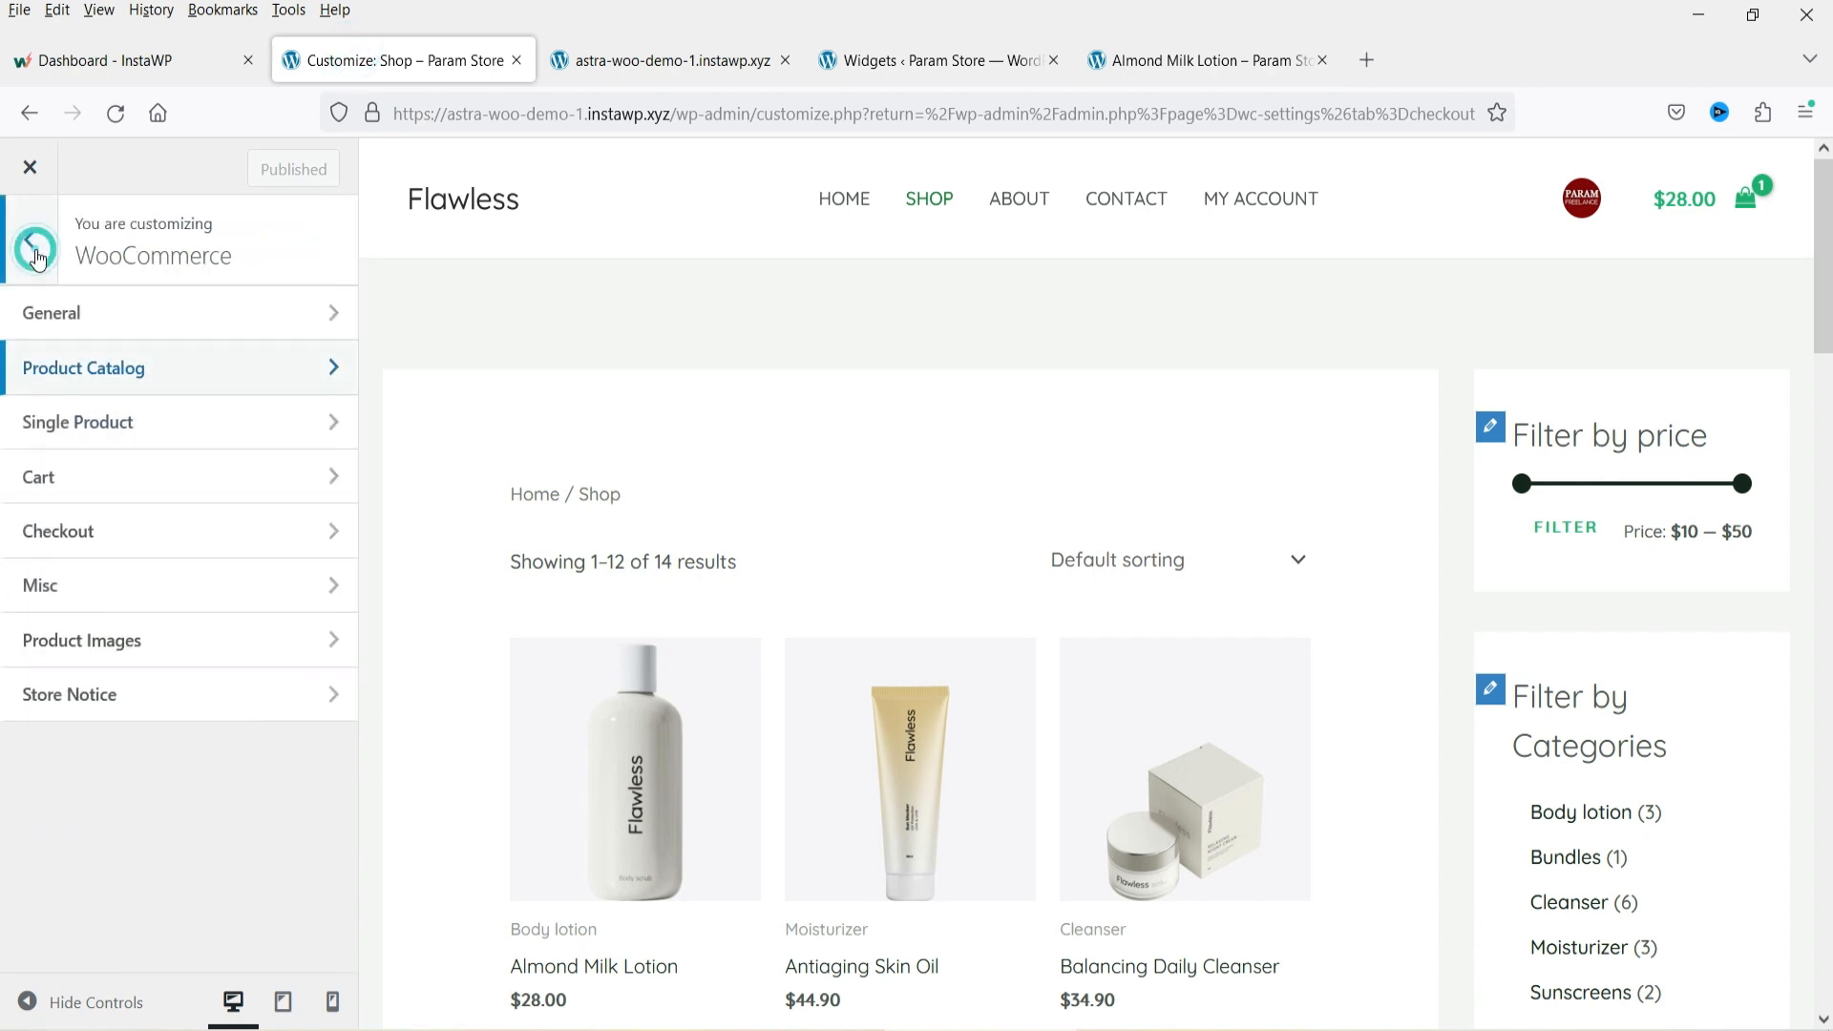
{"action": "left_click", "coordinate": [99, 424]}
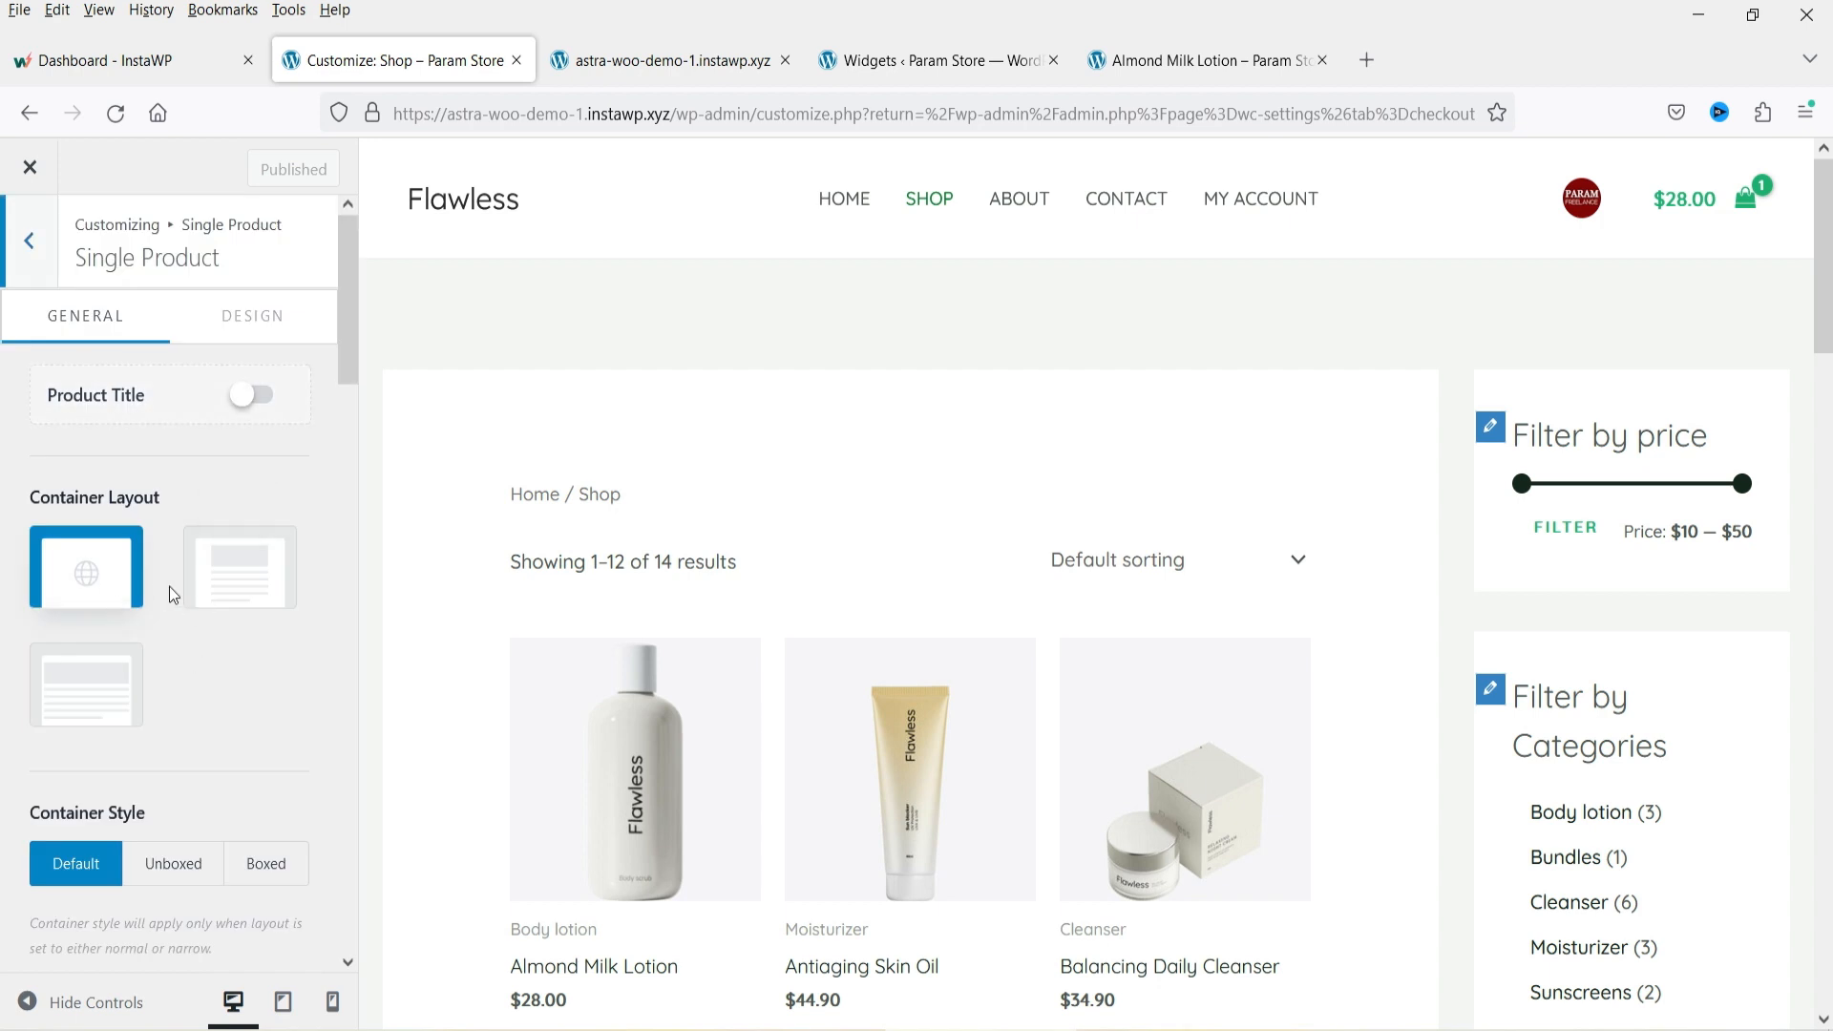
{"action": "scroll", "coordinate": [1199, 368], "scroll_direction": "down", "scroll_amount": 2}
{"action": "scroll", "coordinate": [859, 410], "scroll_direction": "down", "scroll_amount": 3}
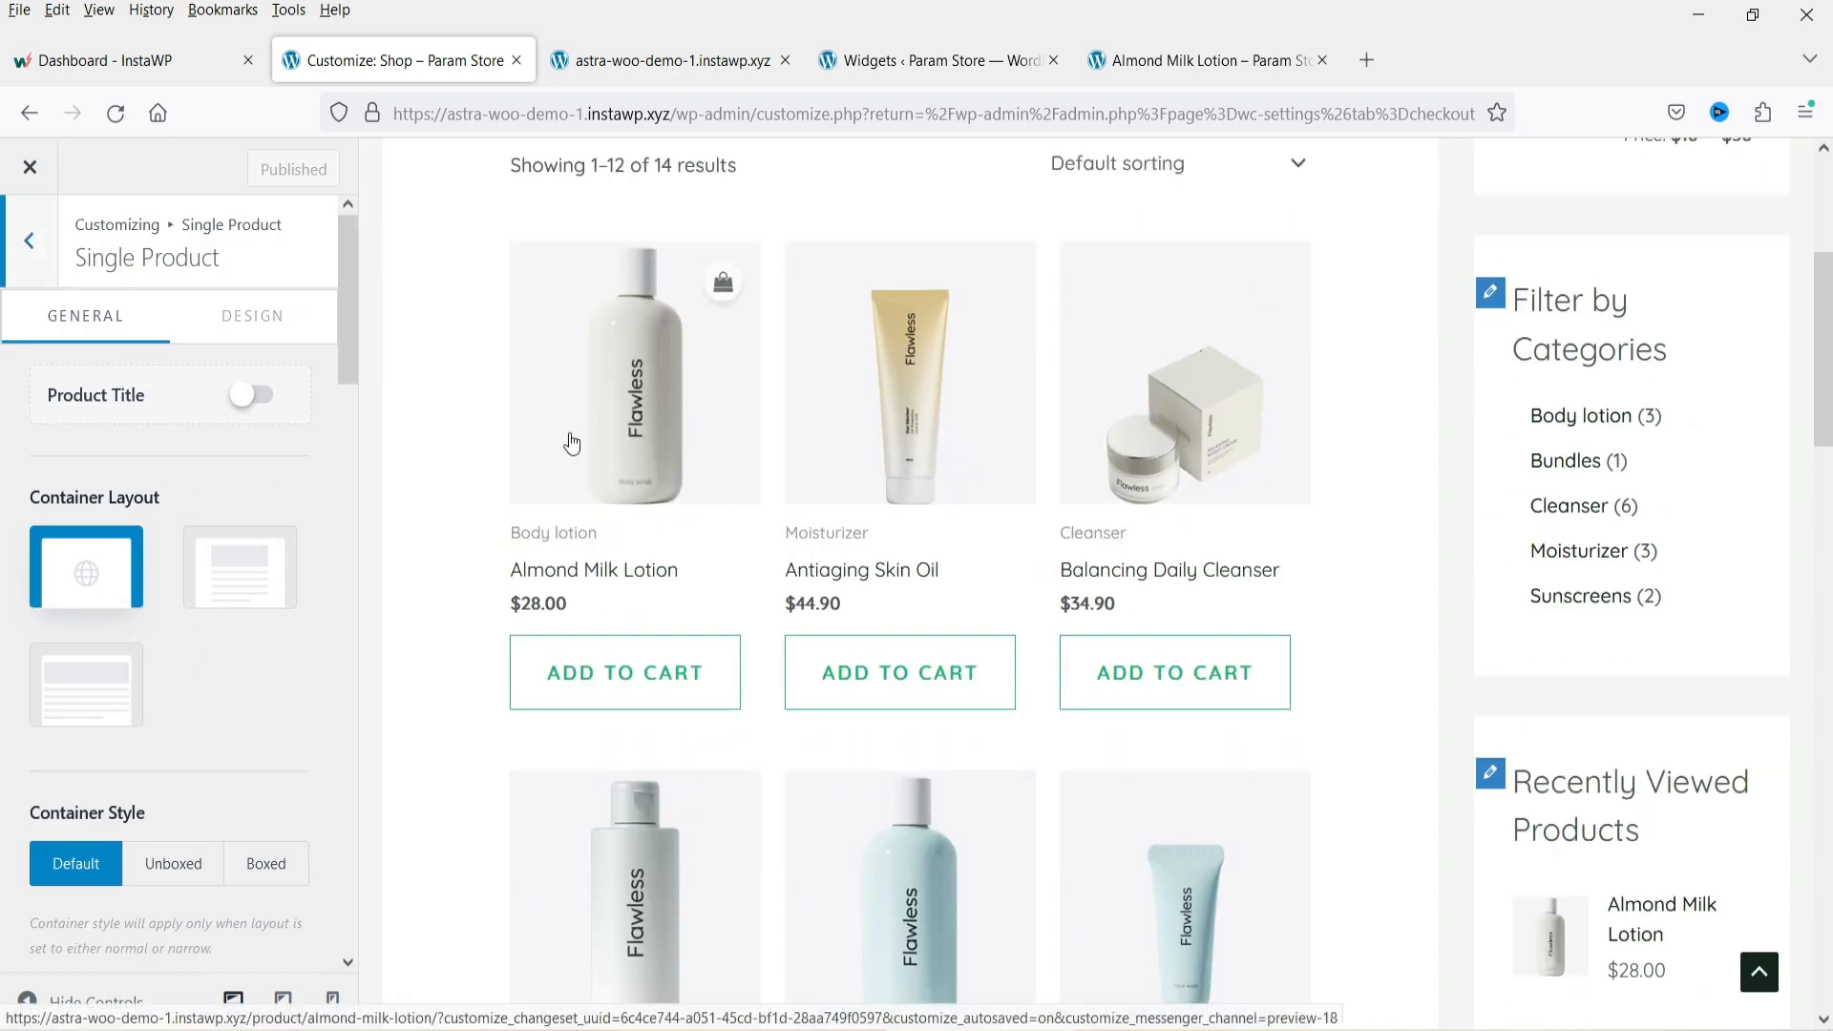
{"action": "left_click", "coordinate": [646, 410]}
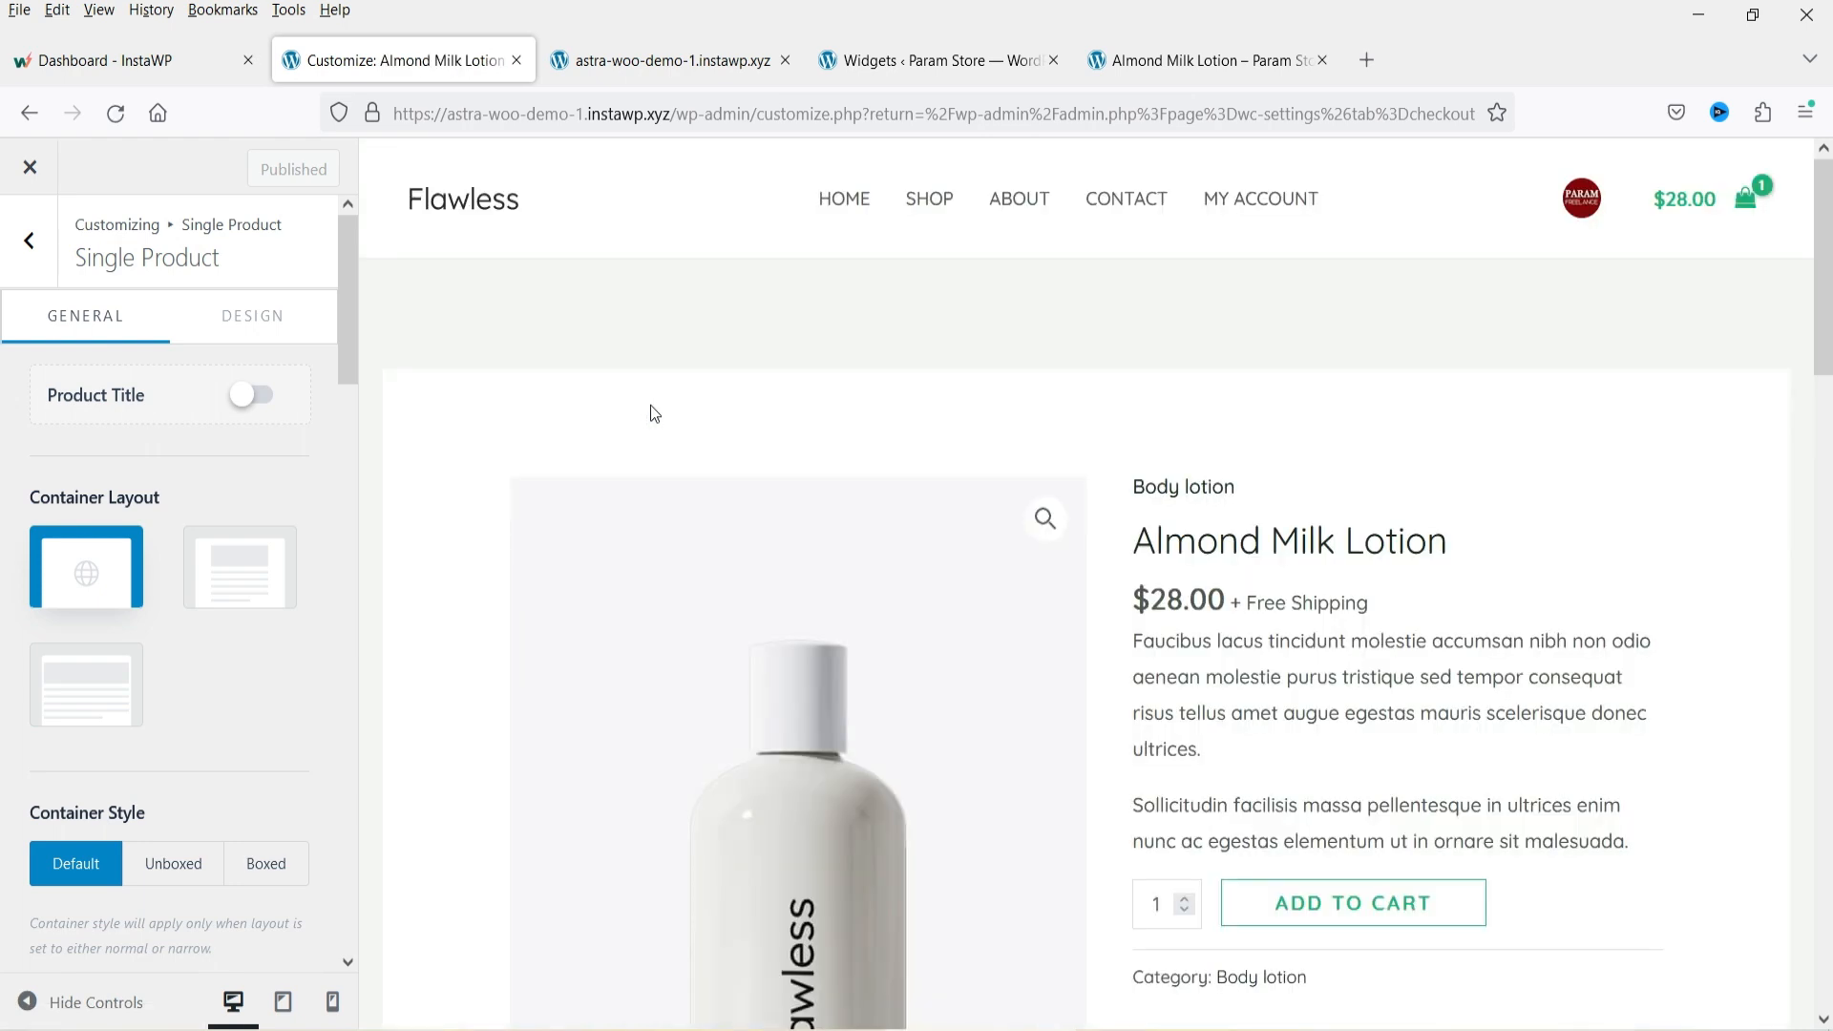
Examine the single product structure elements and the product description in the preview.
{"action": "scroll", "coordinate": [118, 535], "scroll_direction": "down", "scroll_amount": 8}
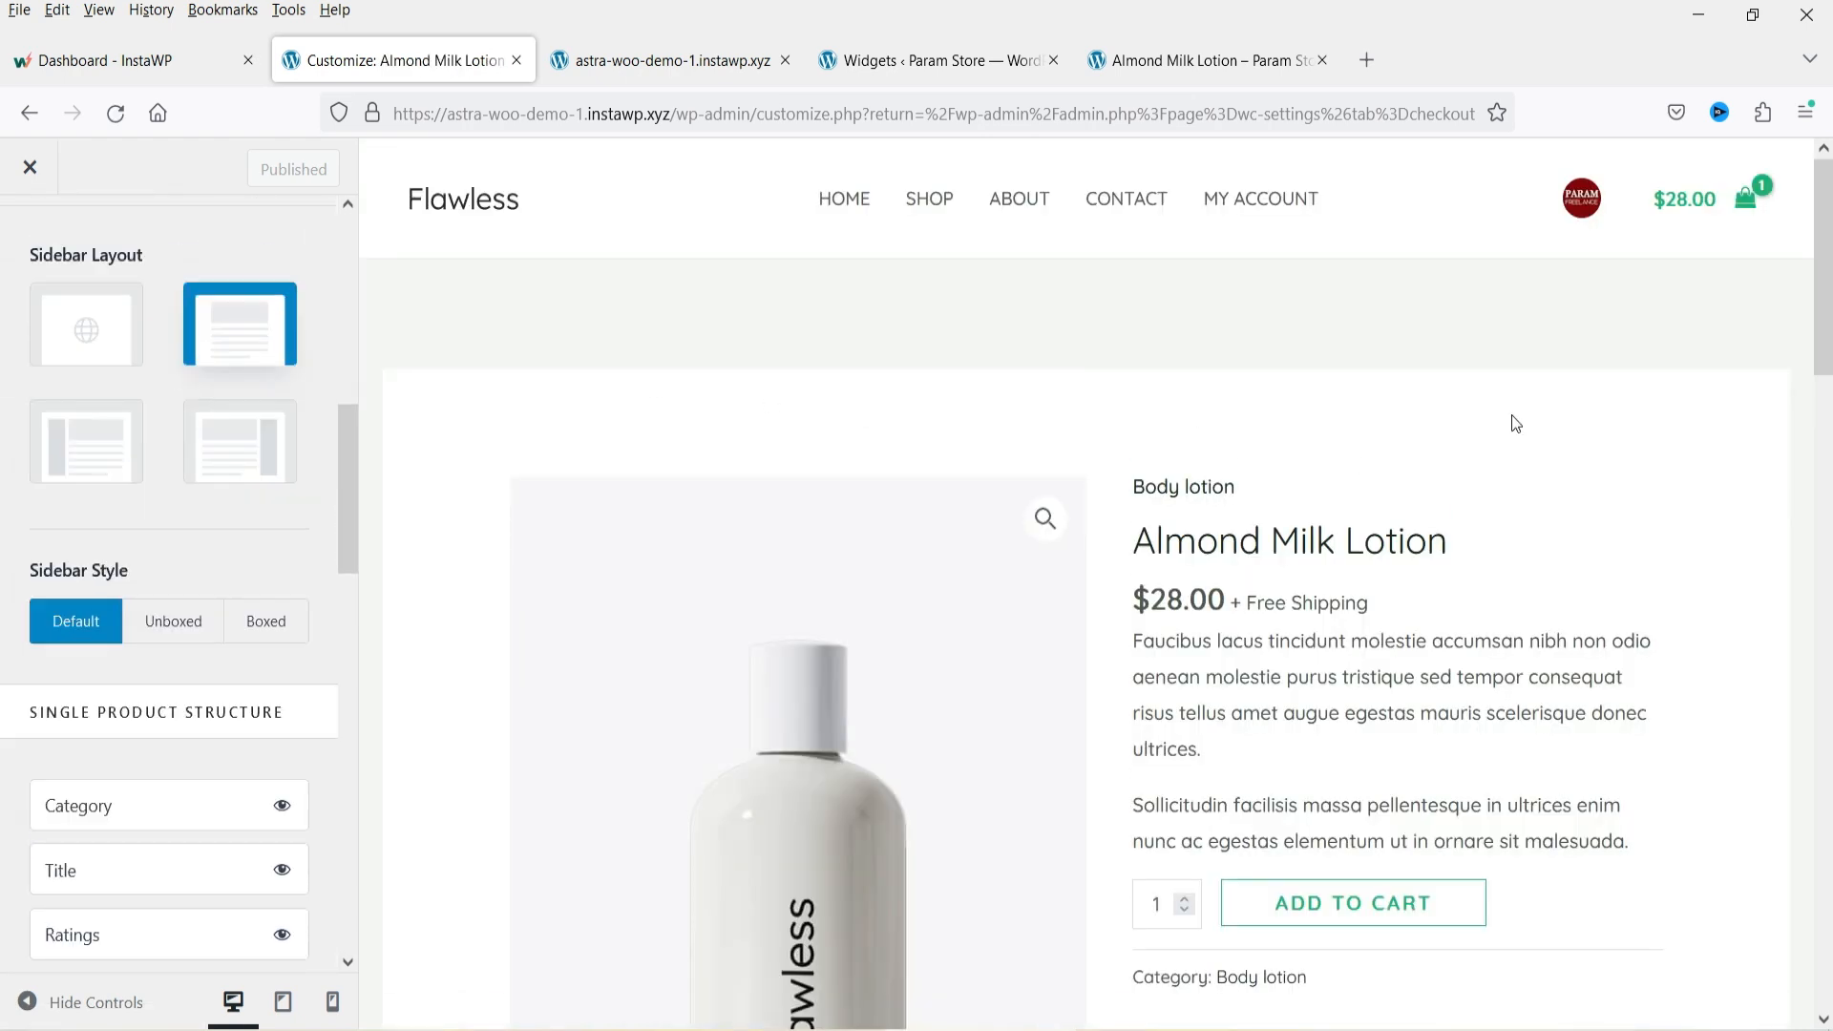
{"action": "scroll", "coordinate": [1511, 422], "scroll_direction": "down", "scroll_amount": 2}
{"action": "scroll", "coordinate": [295, 516], "scroll_direction": "down", "scroll_amount": 1}
{"action": "scroll", "coordinate": [298, 523], "scroll_direction": "down", "scroll_amount": 3}
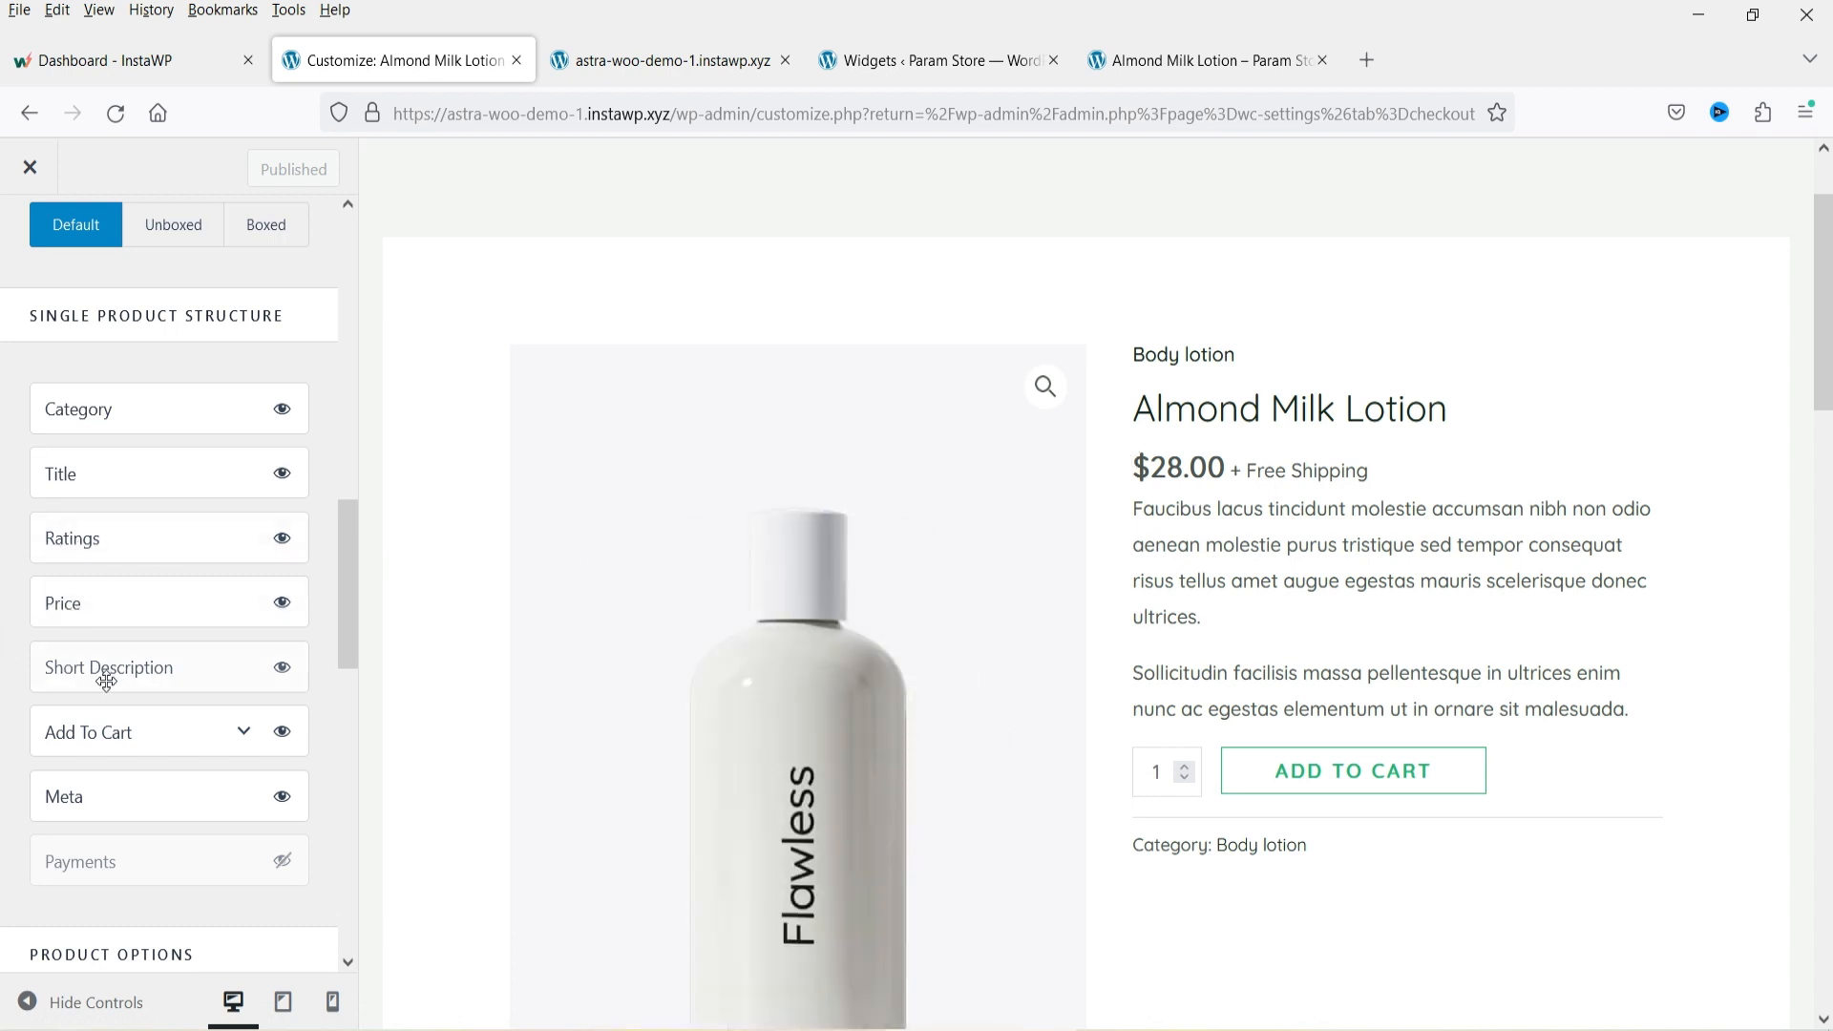
{"action": "left_click_drag", "start_coordinate": [1126, 507], "coordinate": [1190, 574]}
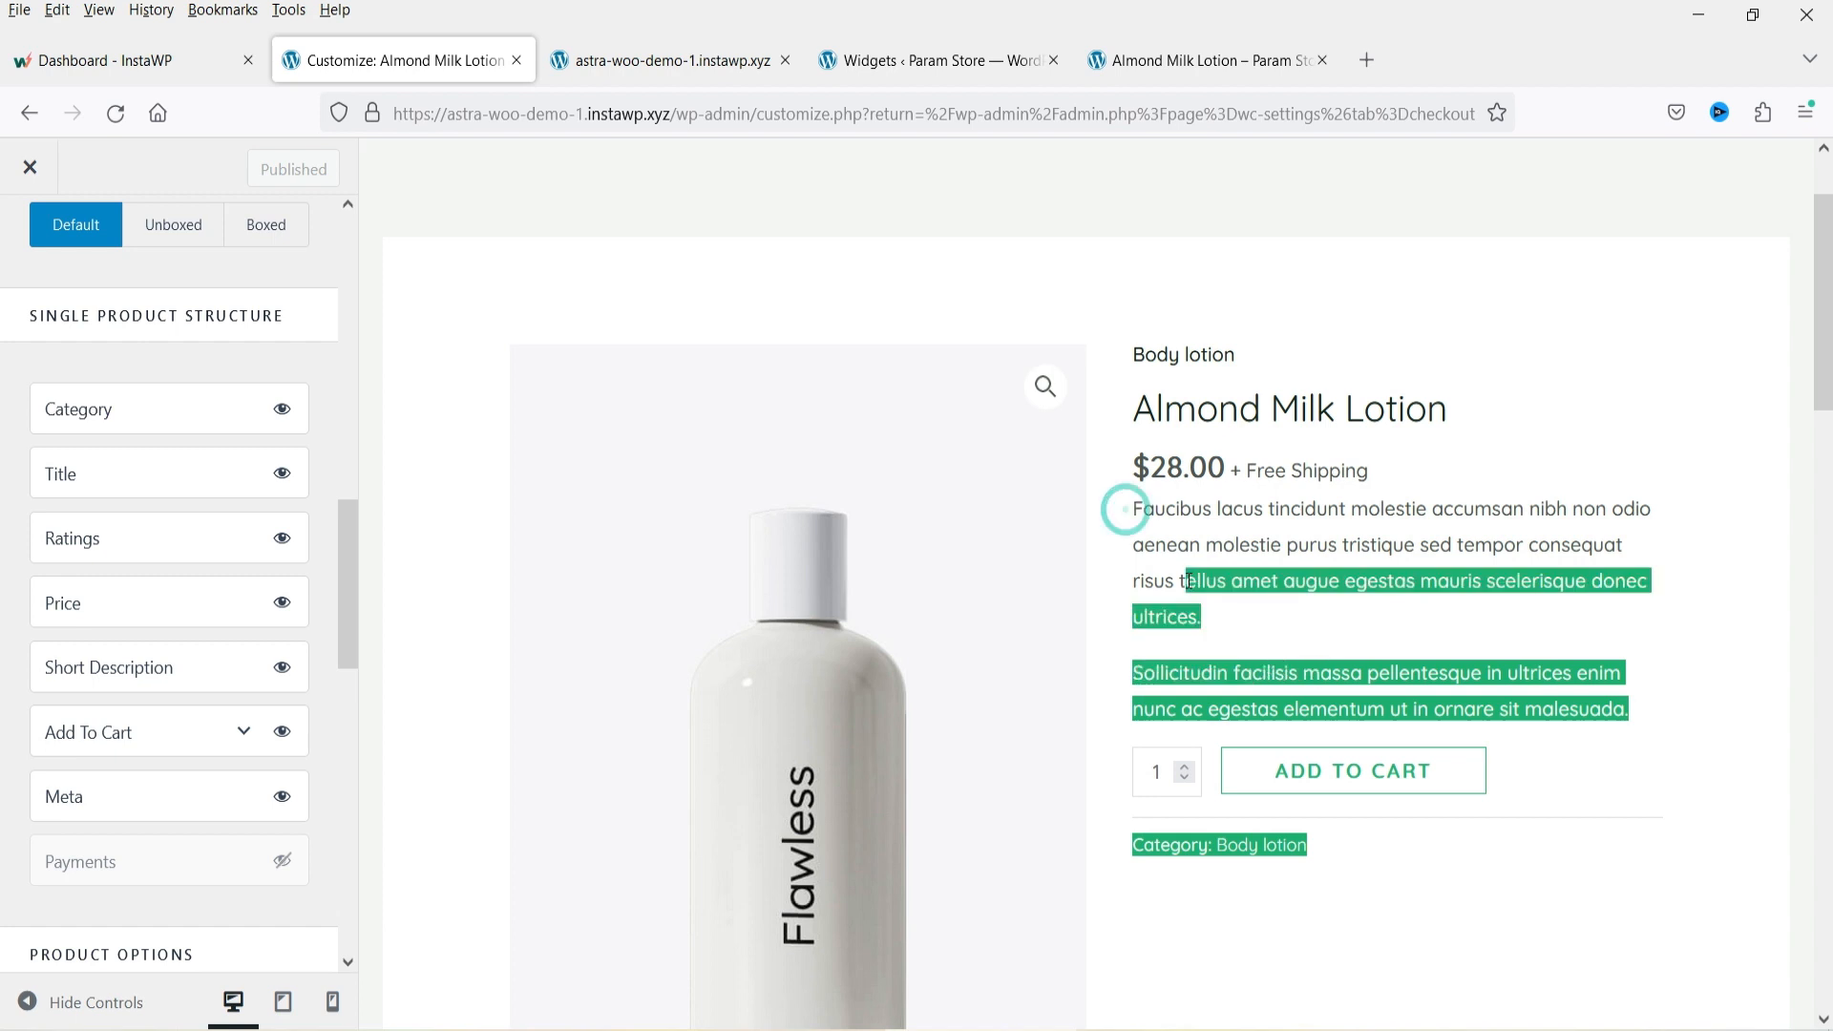
{"action": "left_click", "coordinate": [1193, 573]}
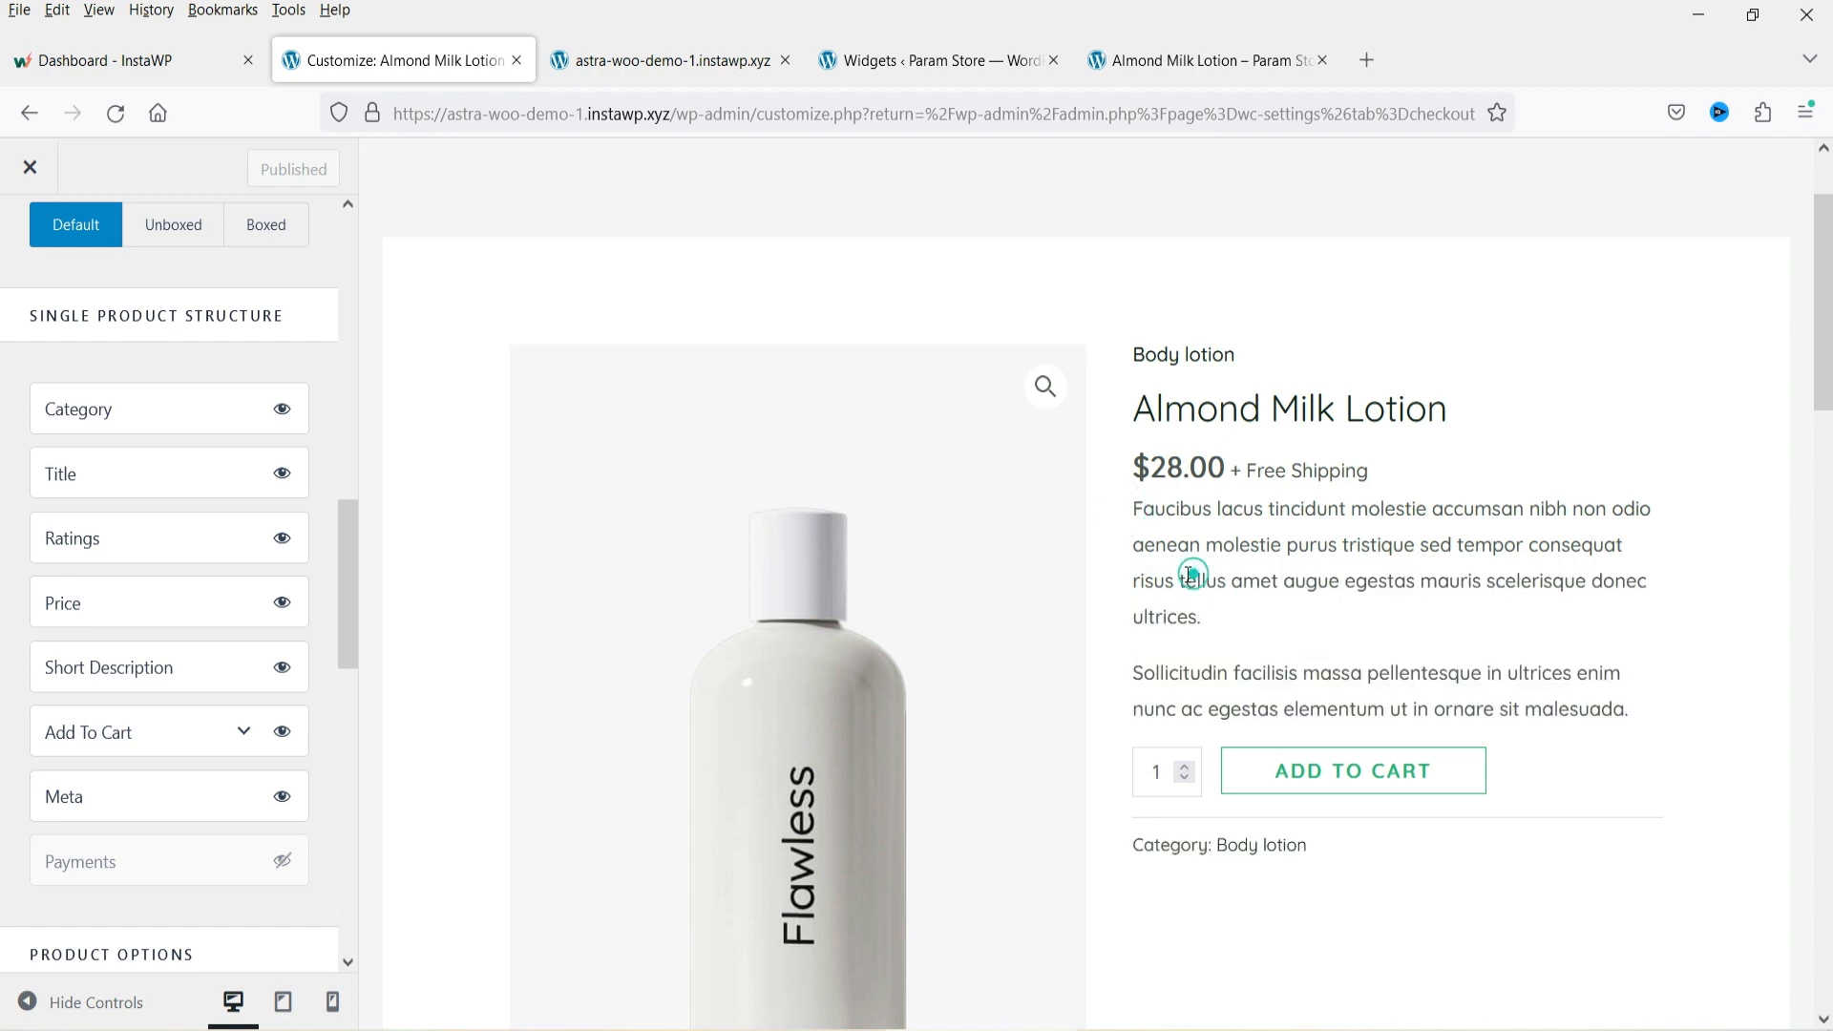
{"action": "left_click", "coordinate": [1327, 847]}
{"action": "mouse_move", "coordinate": [1138, 851]}
{"action": "left_mouse_down"}
{"action": "mouse_move", "coordinate": [1172, 849]}
{"action": "mouse_move", "coordinate": [1131, 848]}
{"action": "left_mouse_up"}
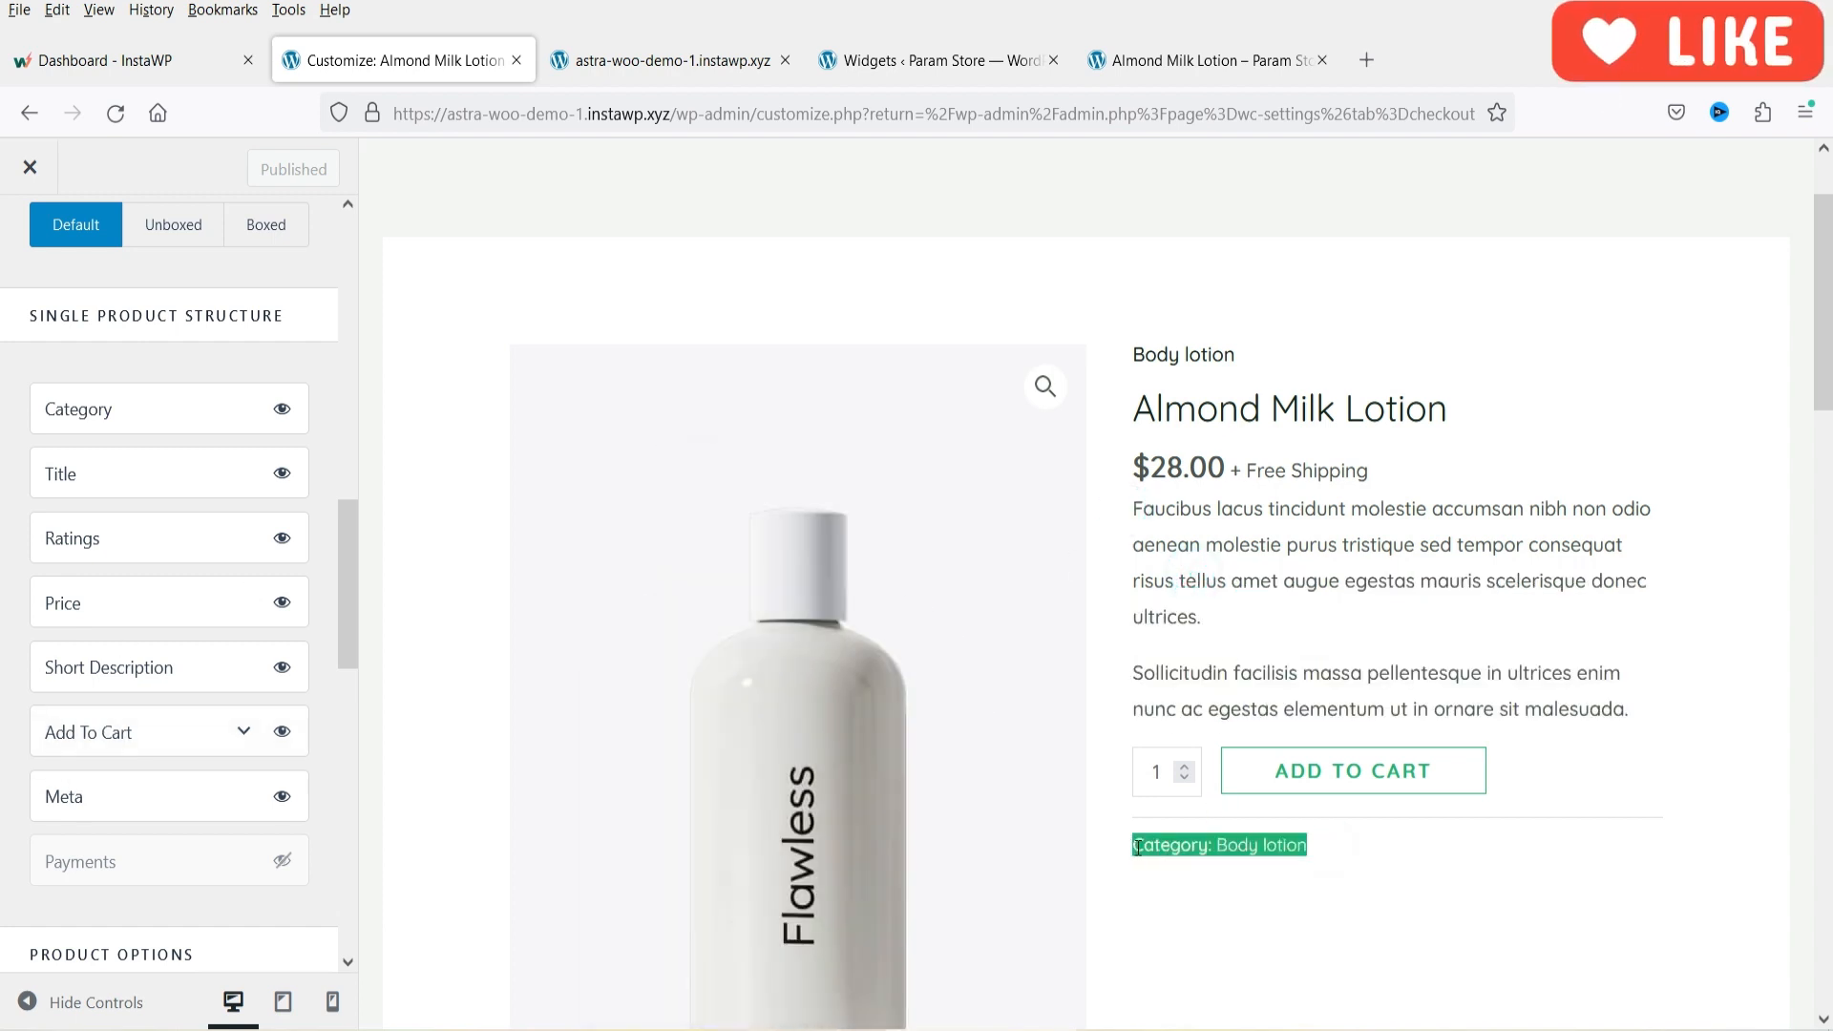
{"action": "left_click", "coordinate": [1411, 519]}
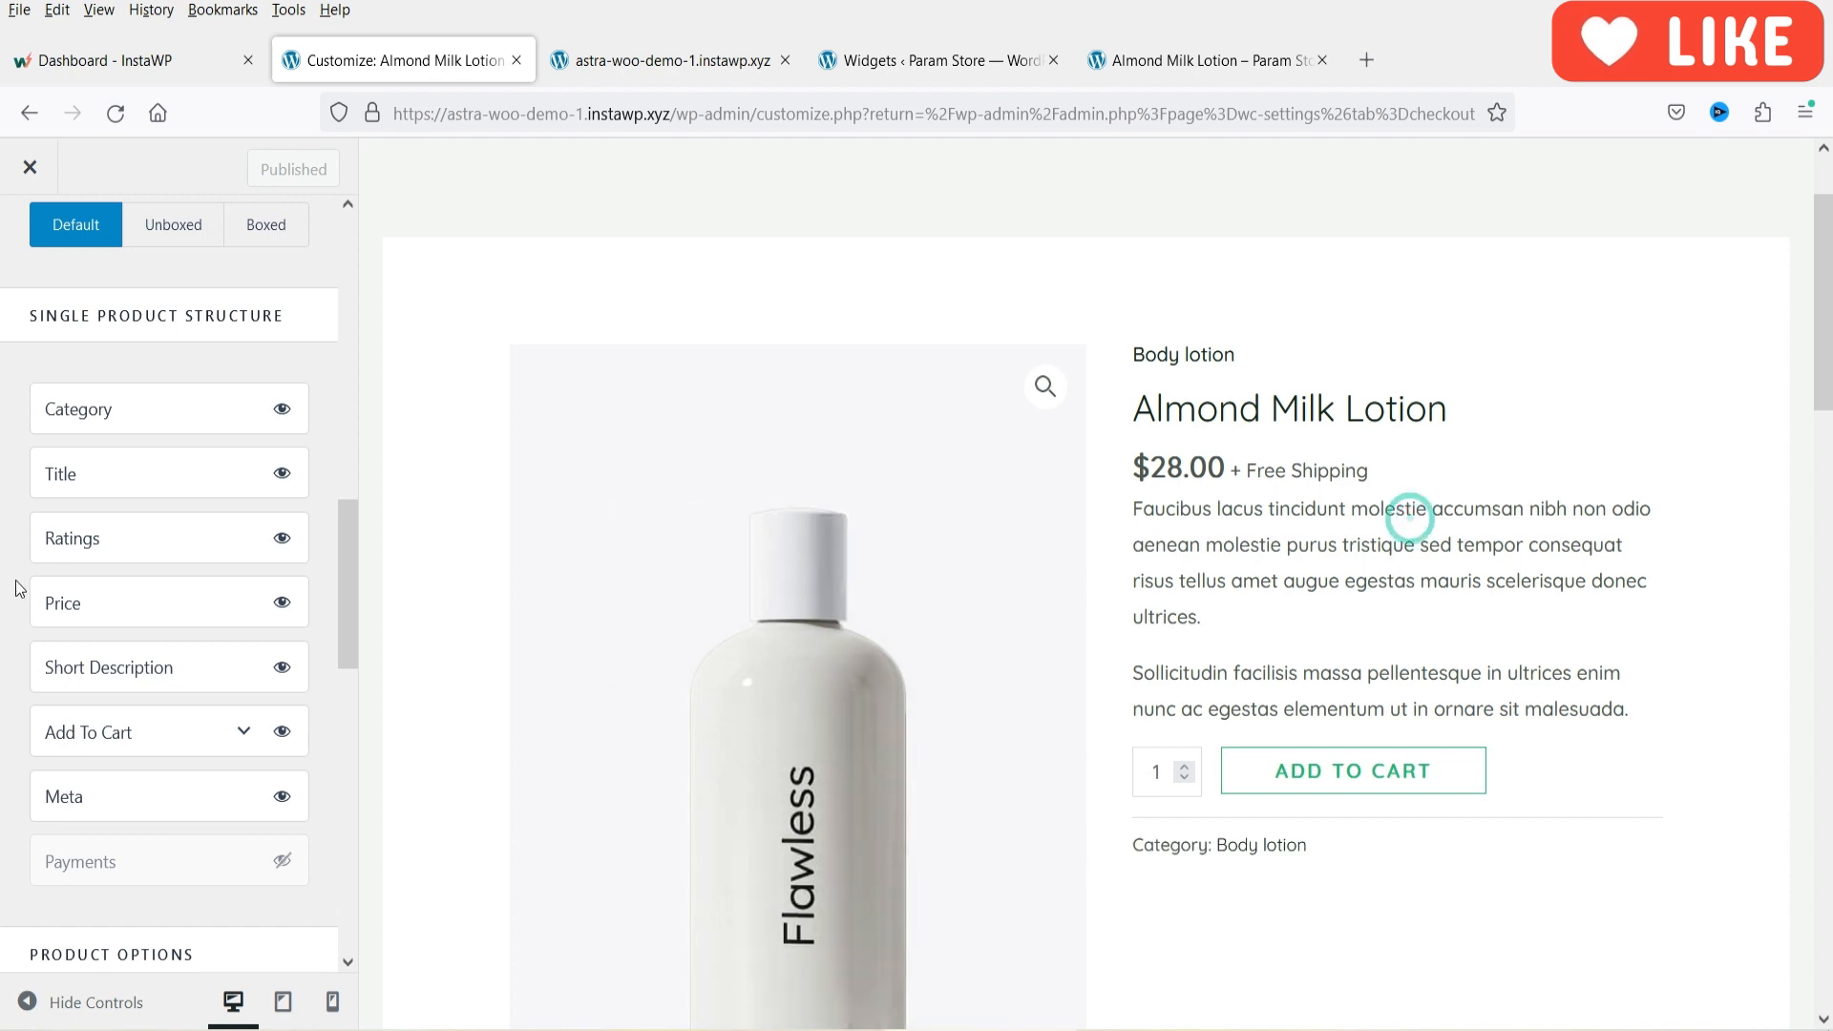
Enable the Payments element in the single product structure and expand its settings.
{"action": "scroll", "coordinate": [220, 490], "scroll_direction": "down", "scroll_amount": 4}
{"action": "left_click", "coordinate": [285, 467]}
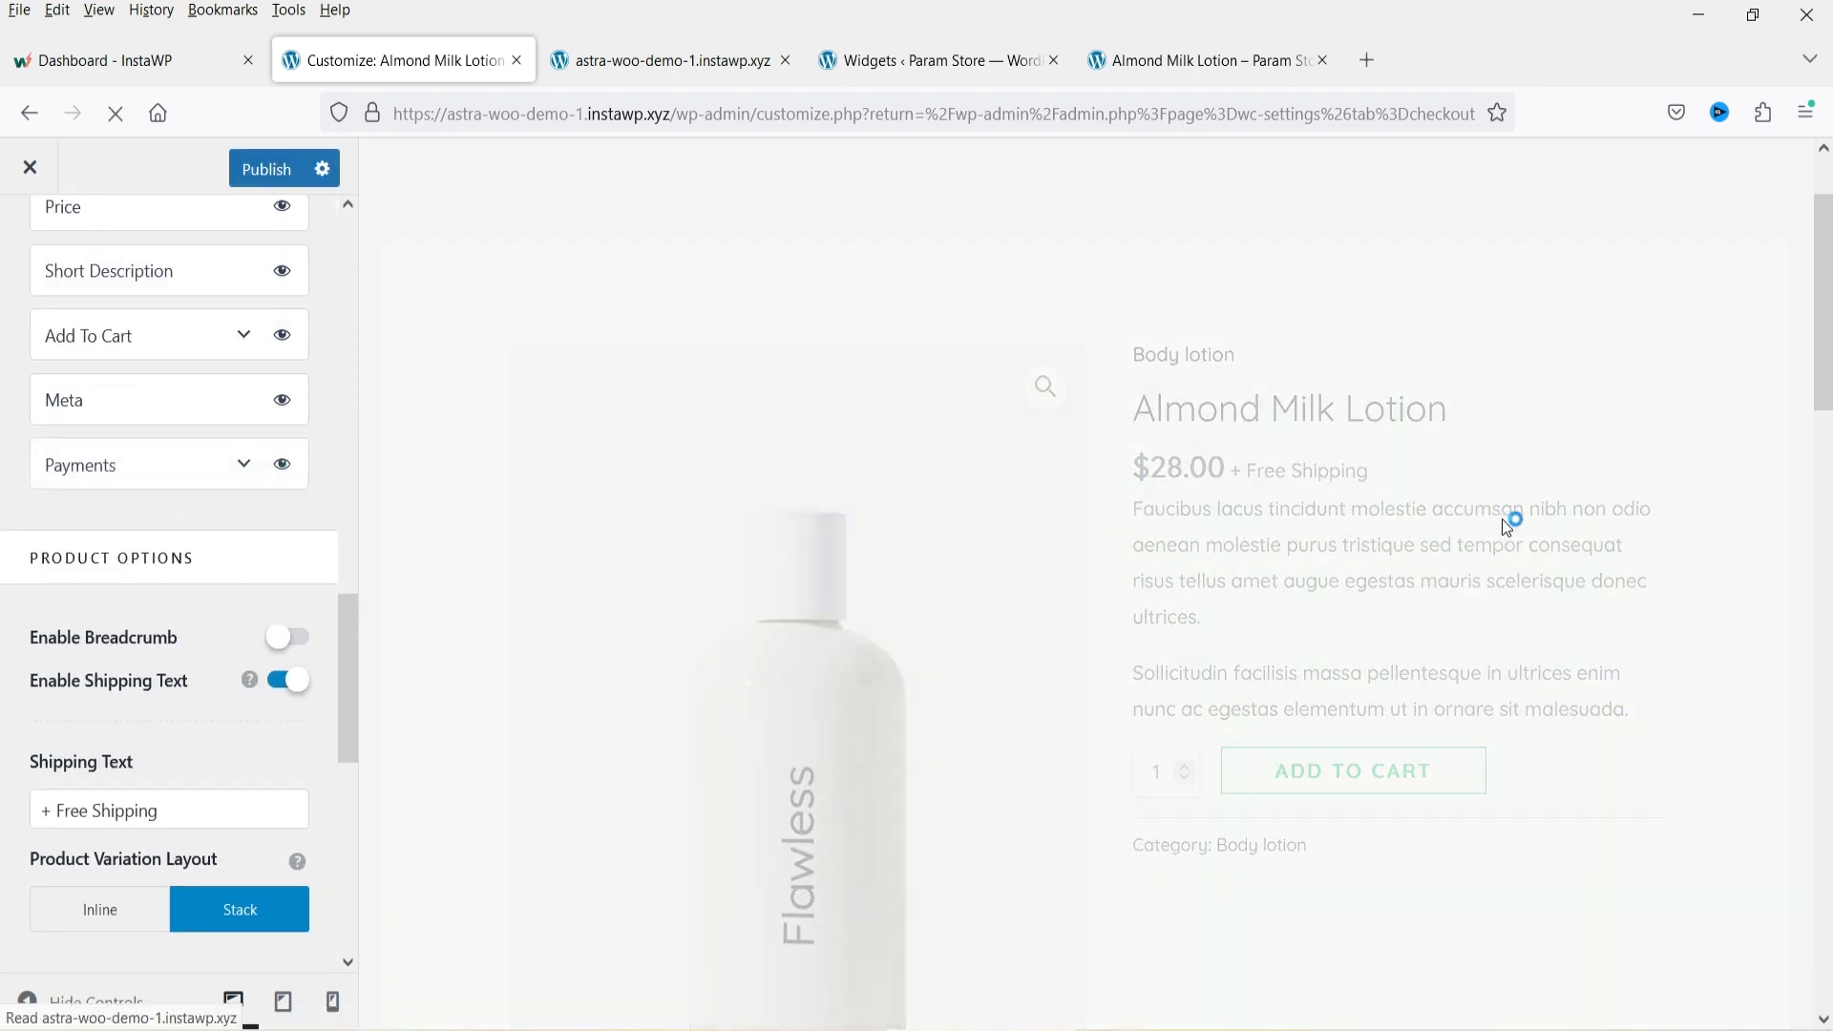
{"action": "scroll", "coordinate": [1527, 527], "scroll_direction": "down", "scroll_amount": 4}
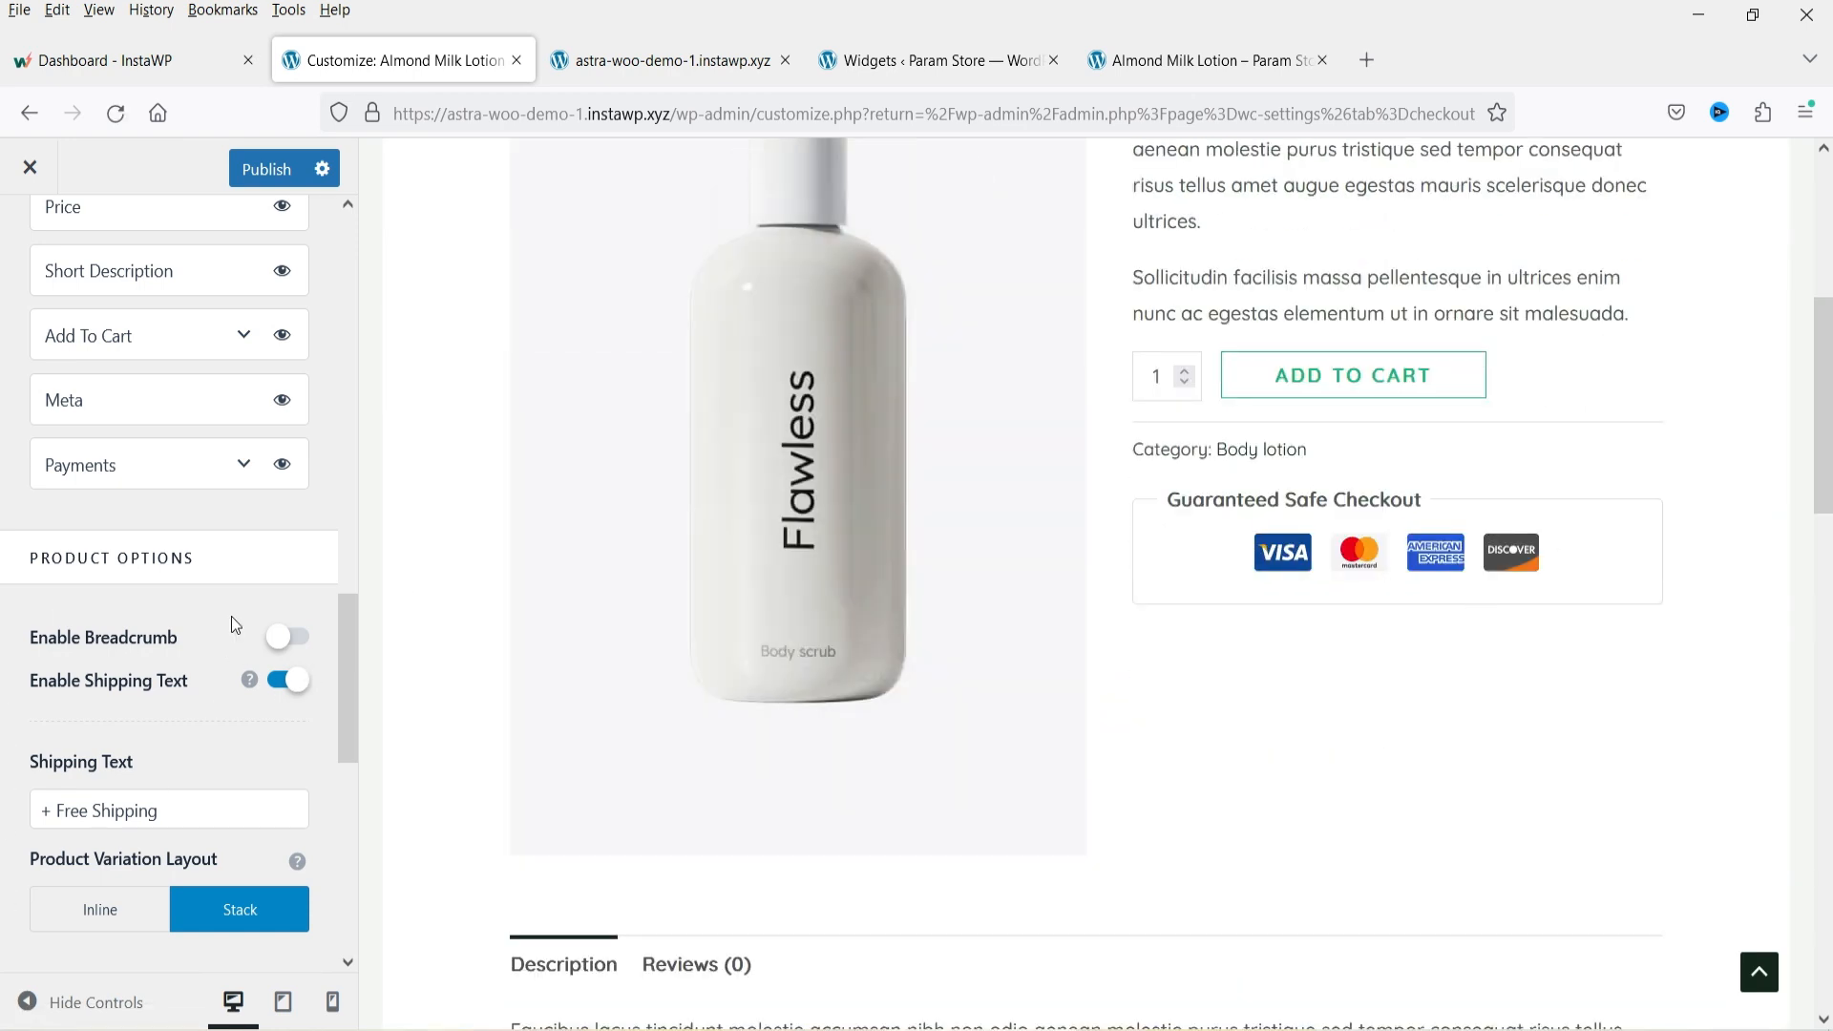
{"action": "left_click", "coordinate": [245, 467]}
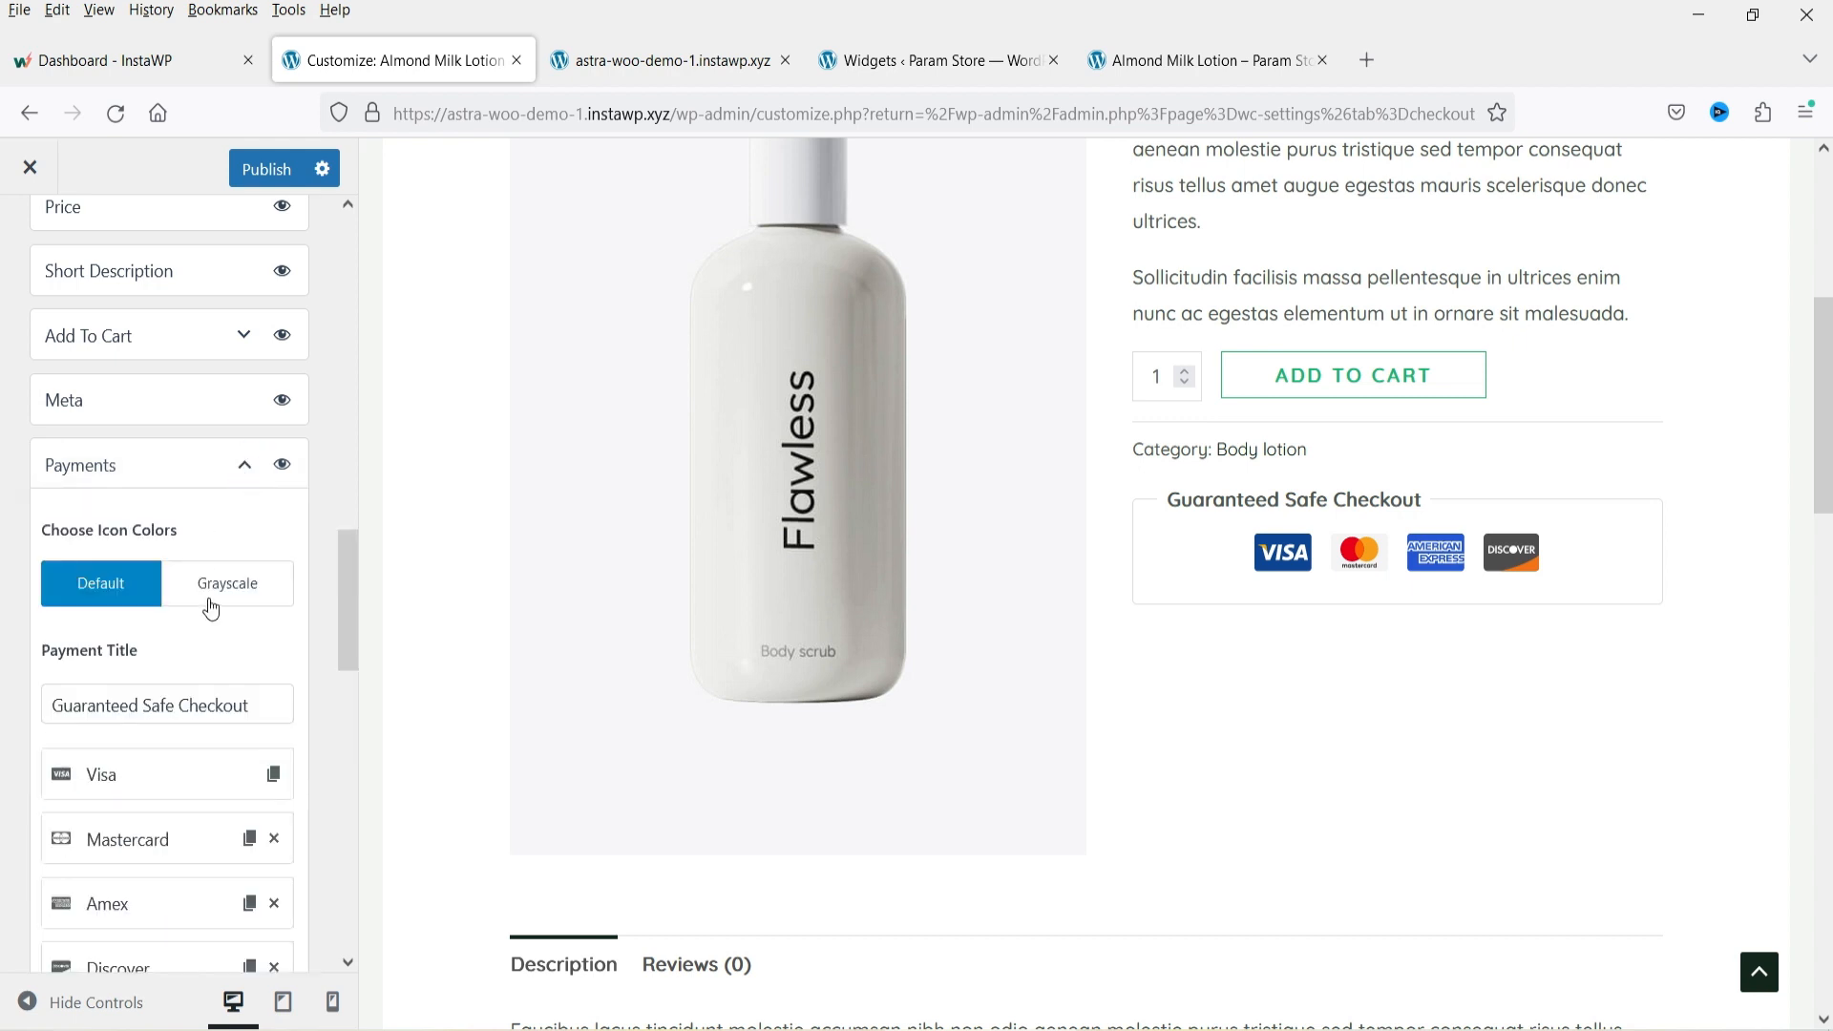
{"action": "scroll", "coordinate": [211, 608], "scroll_direction": "down", "scroll_amount": 4}
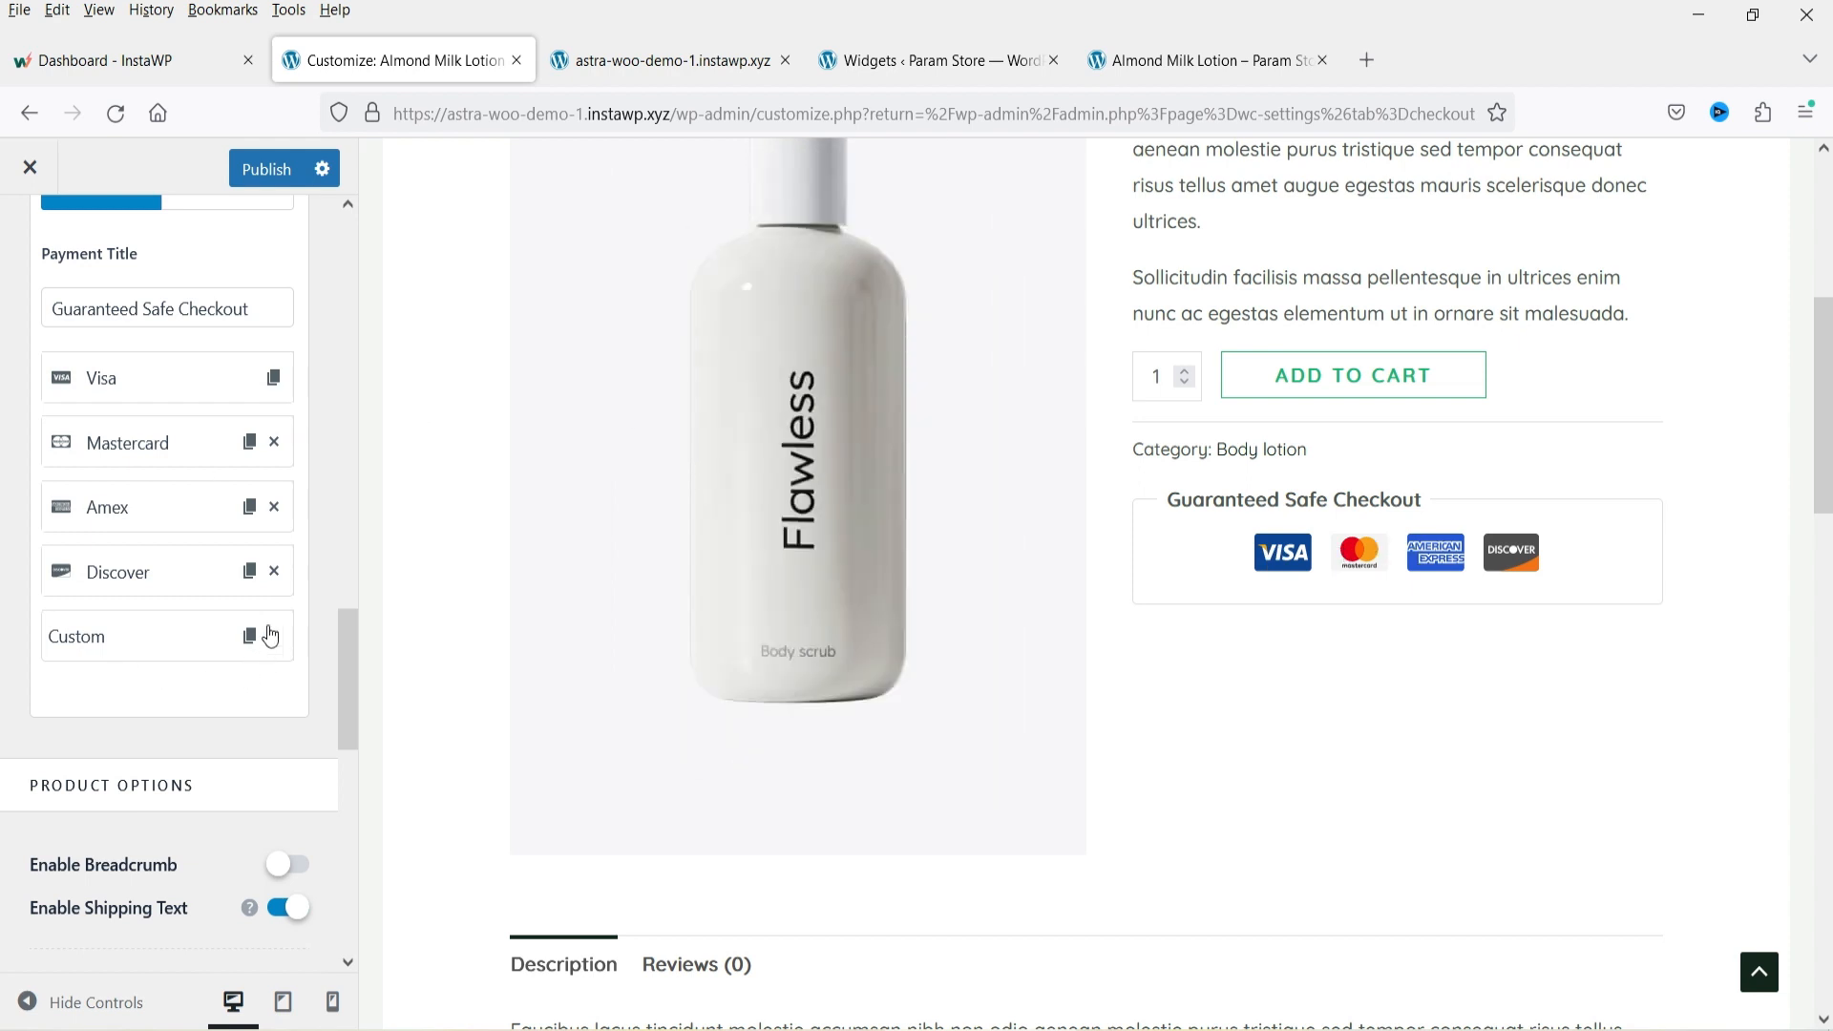
{"action": "scroll", "coordinate": [115, 544], "scroll_direction": "up", "scroll_amount": 3}
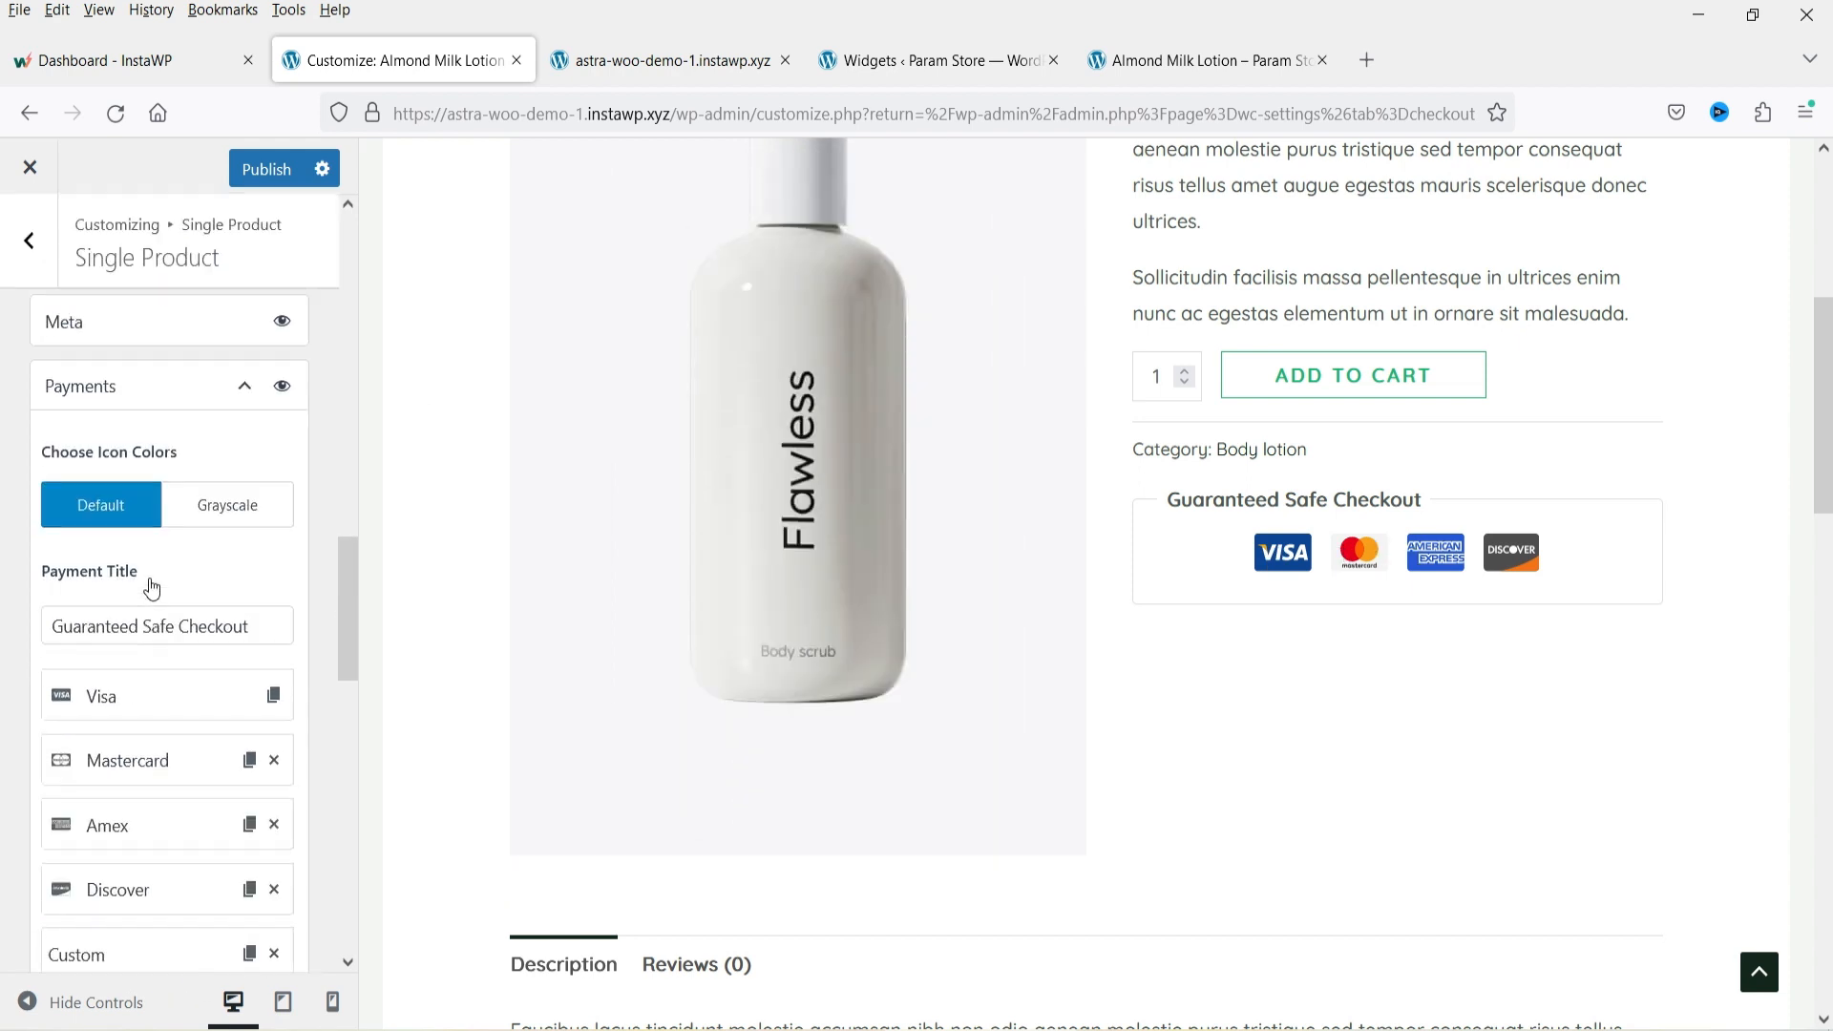
Collapse the Payments settings and hide the Ratings element from the single product structure.
{"action": "triple_click", "coordinate": [142, 633]}
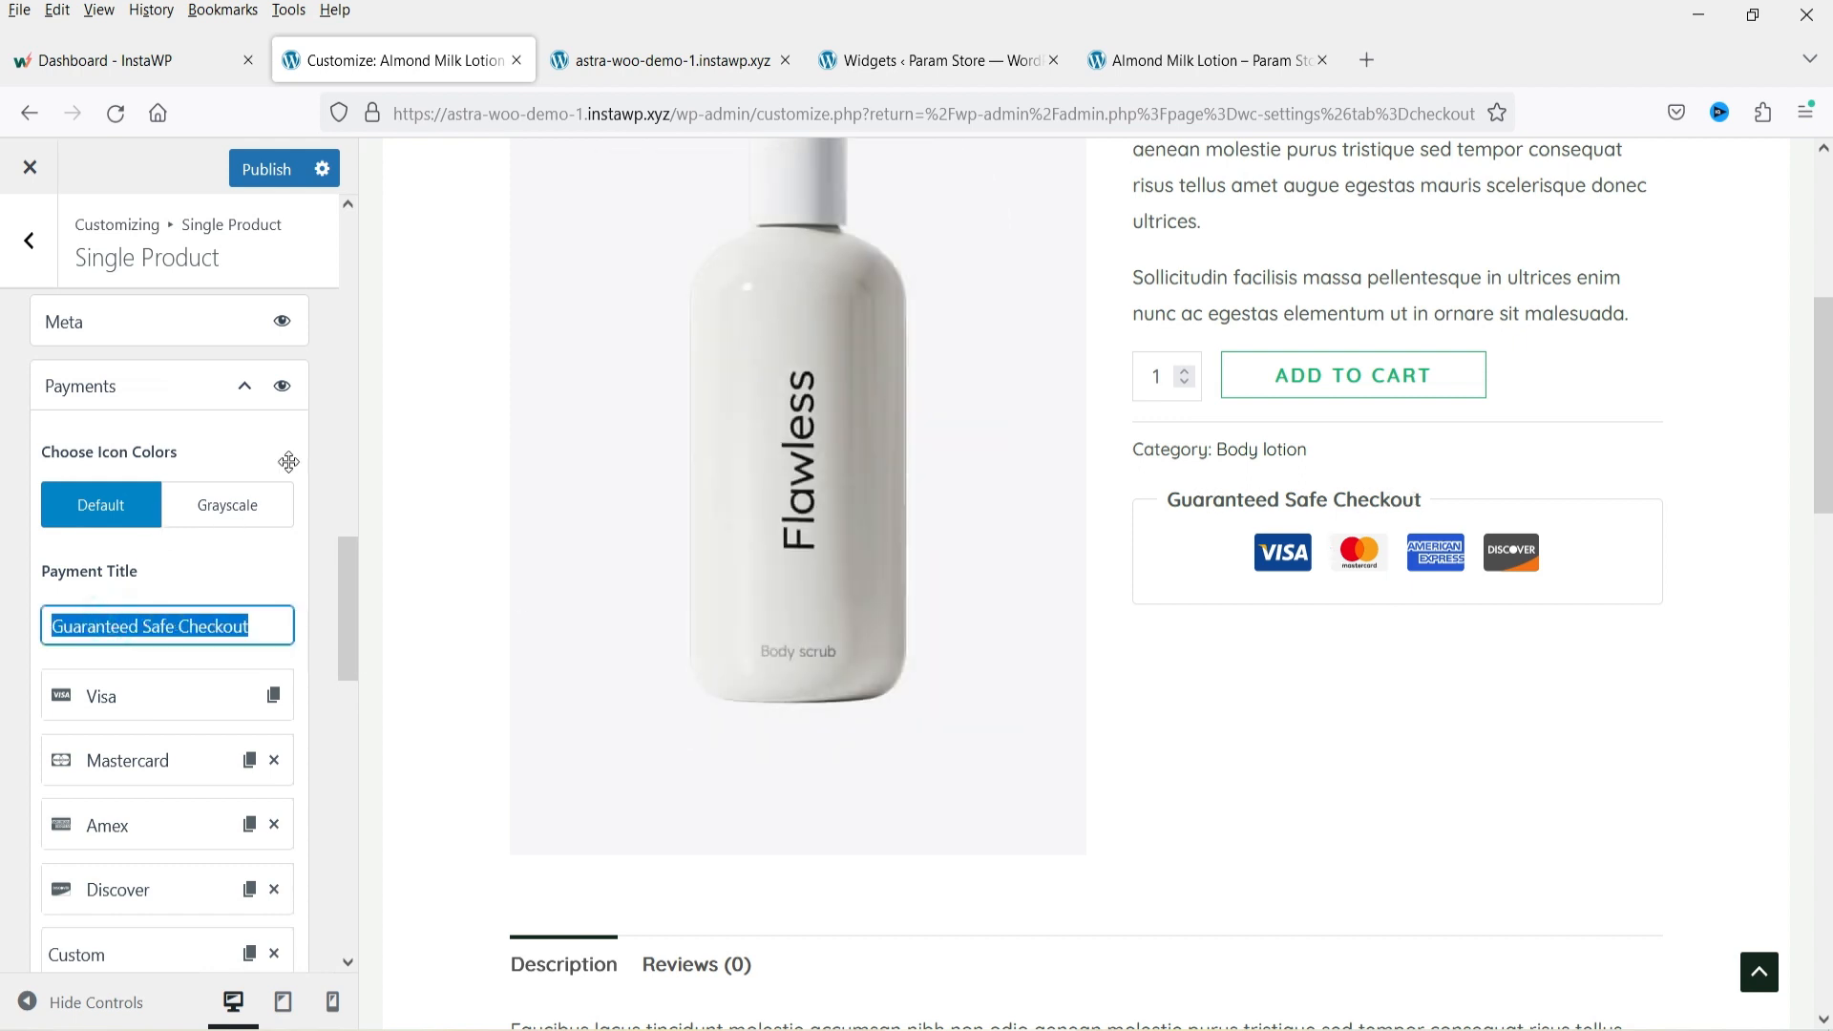
{"action": "left_click", "coordinate": [244, 391]}
{"action": "scroll", "coordinate": [239, 573], "scroll_direction": "up", "scroll_amount": 5}
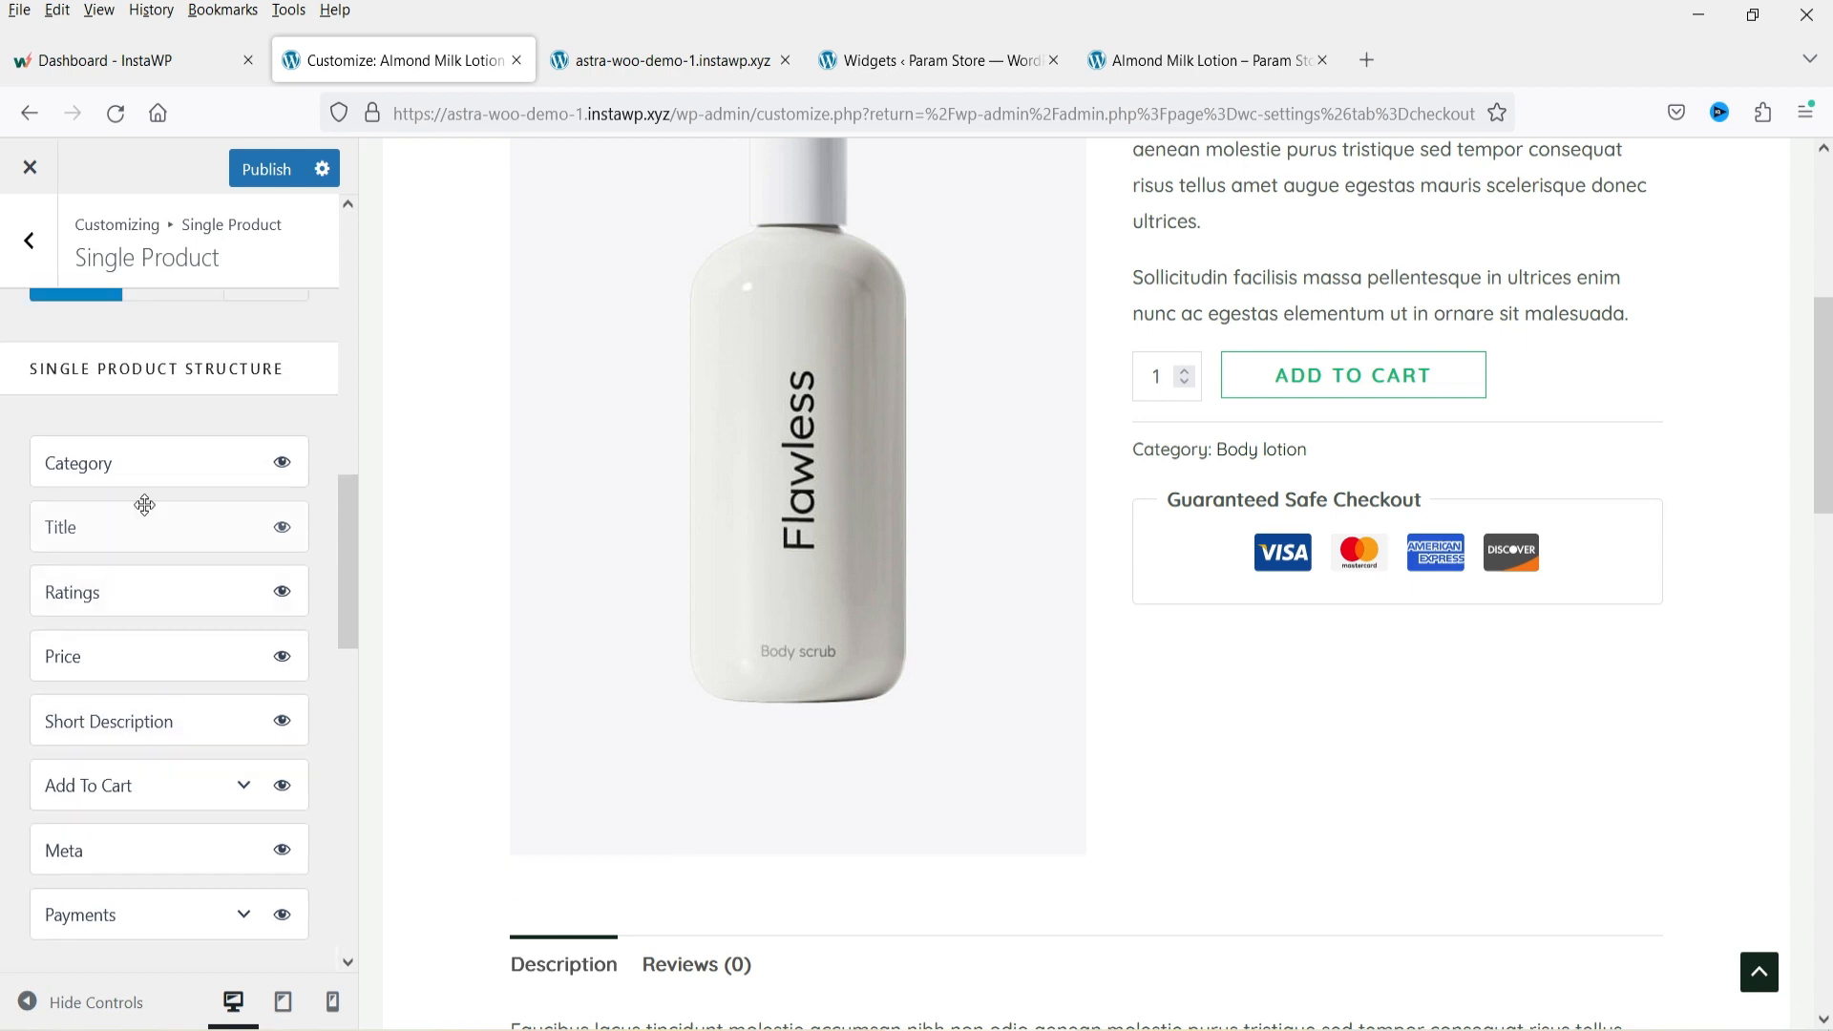
{"action": "left_click", "coordinate": [284, 593]}
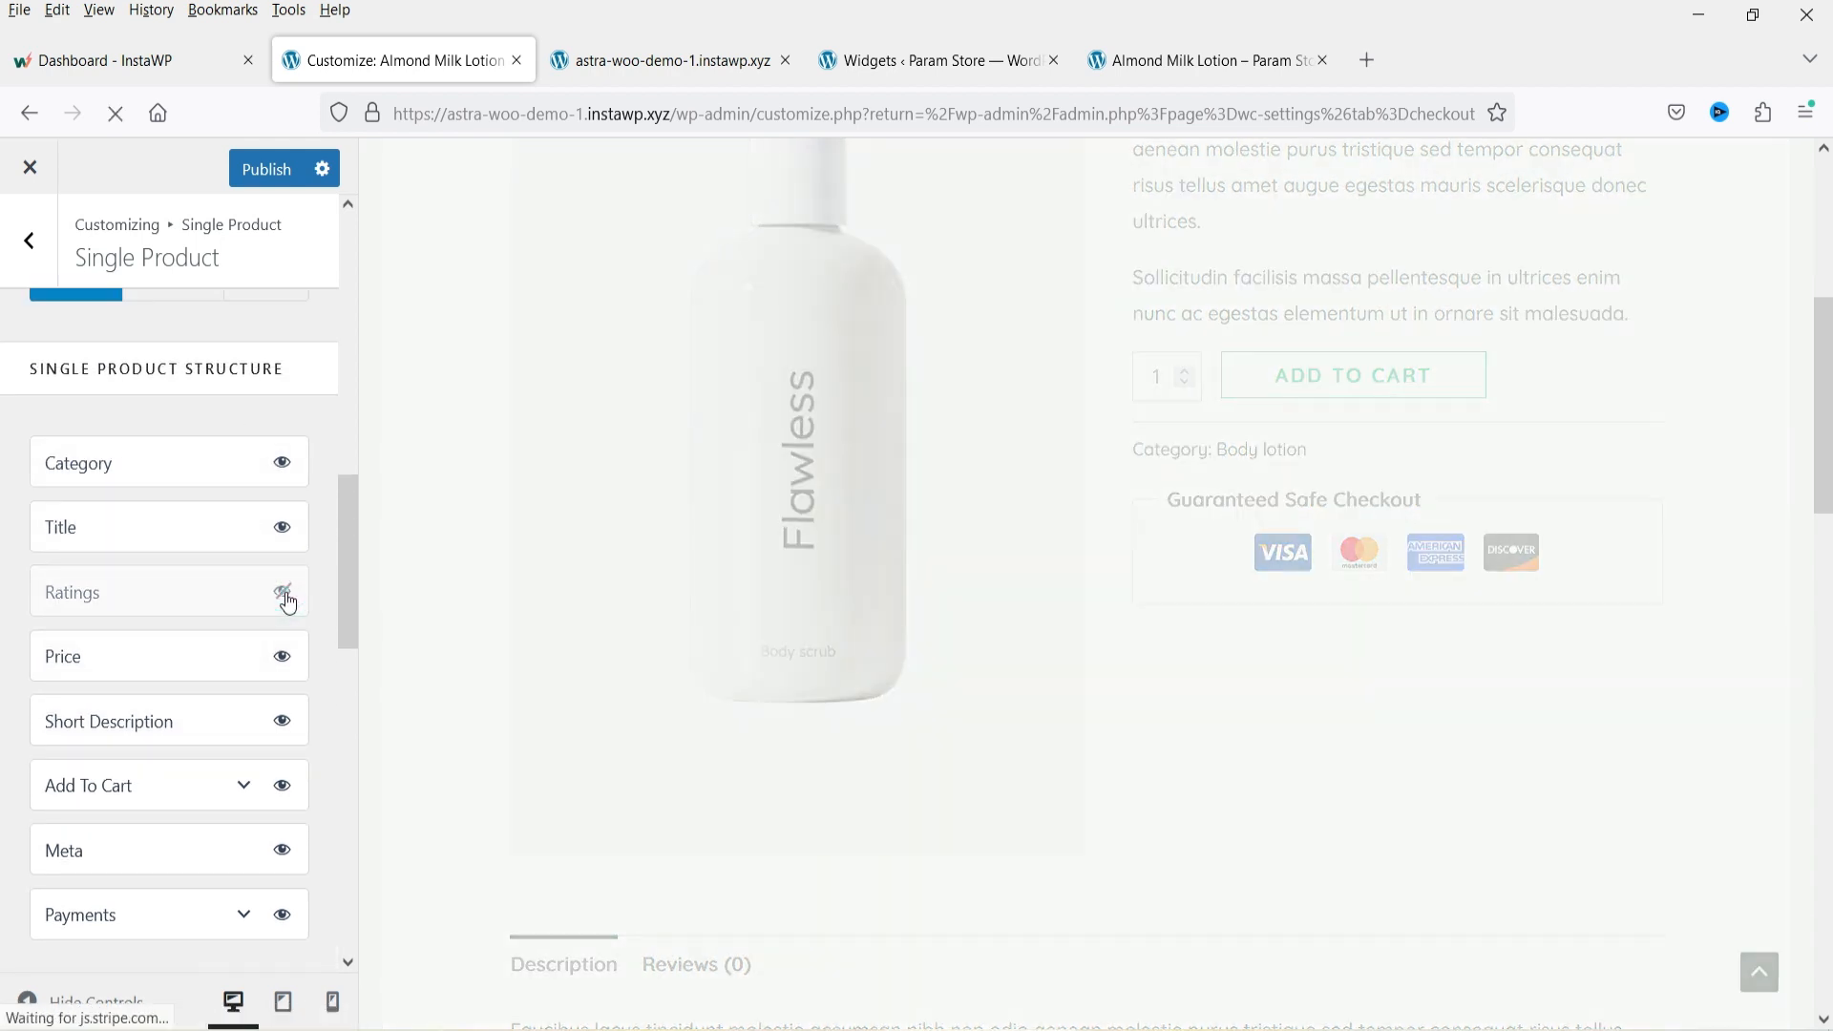
{"action": "scroll", "coordinate": [239, 601], "scroll_direction": "down", "scroll_amount": 5}
{"action": "scroll", "coordinate": [1310, 601], "scroll_direction": "up", "scroll_amount": 5}
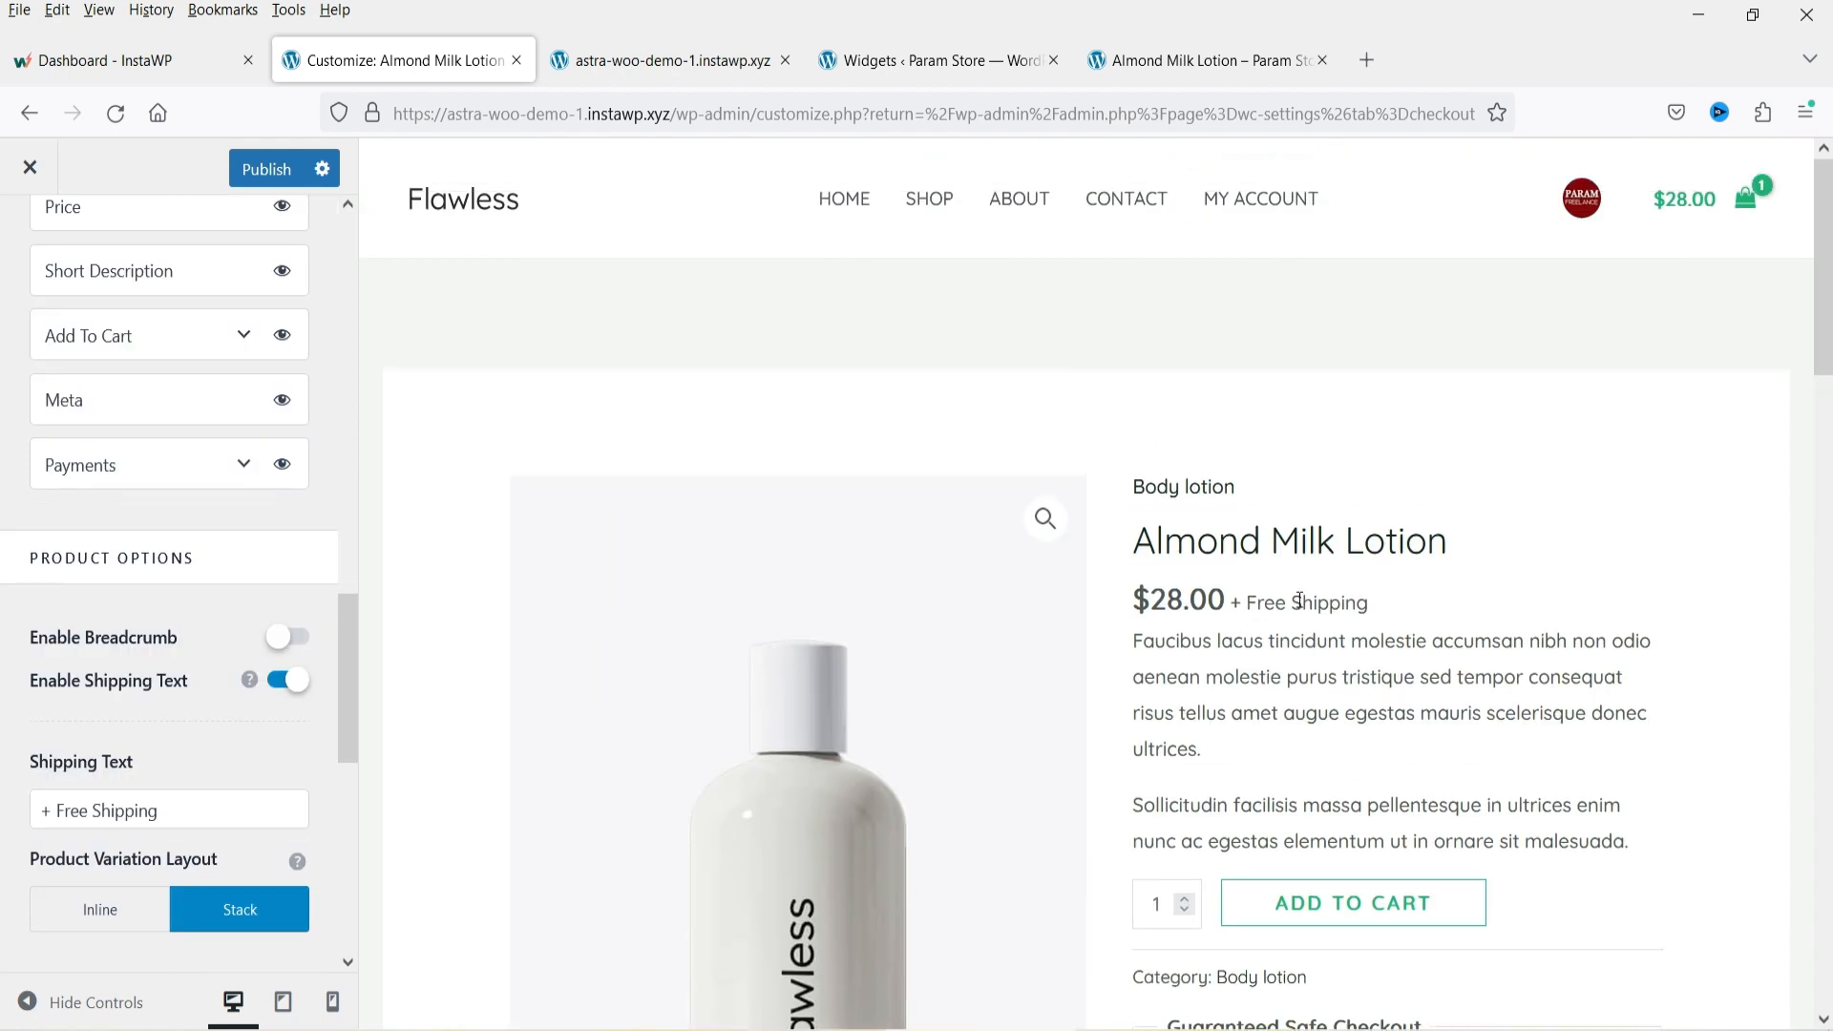
Enable the breadcrumb on the single product page and scroll through the preview.
{"action": "left_click", "coordinate": [287, 637]}
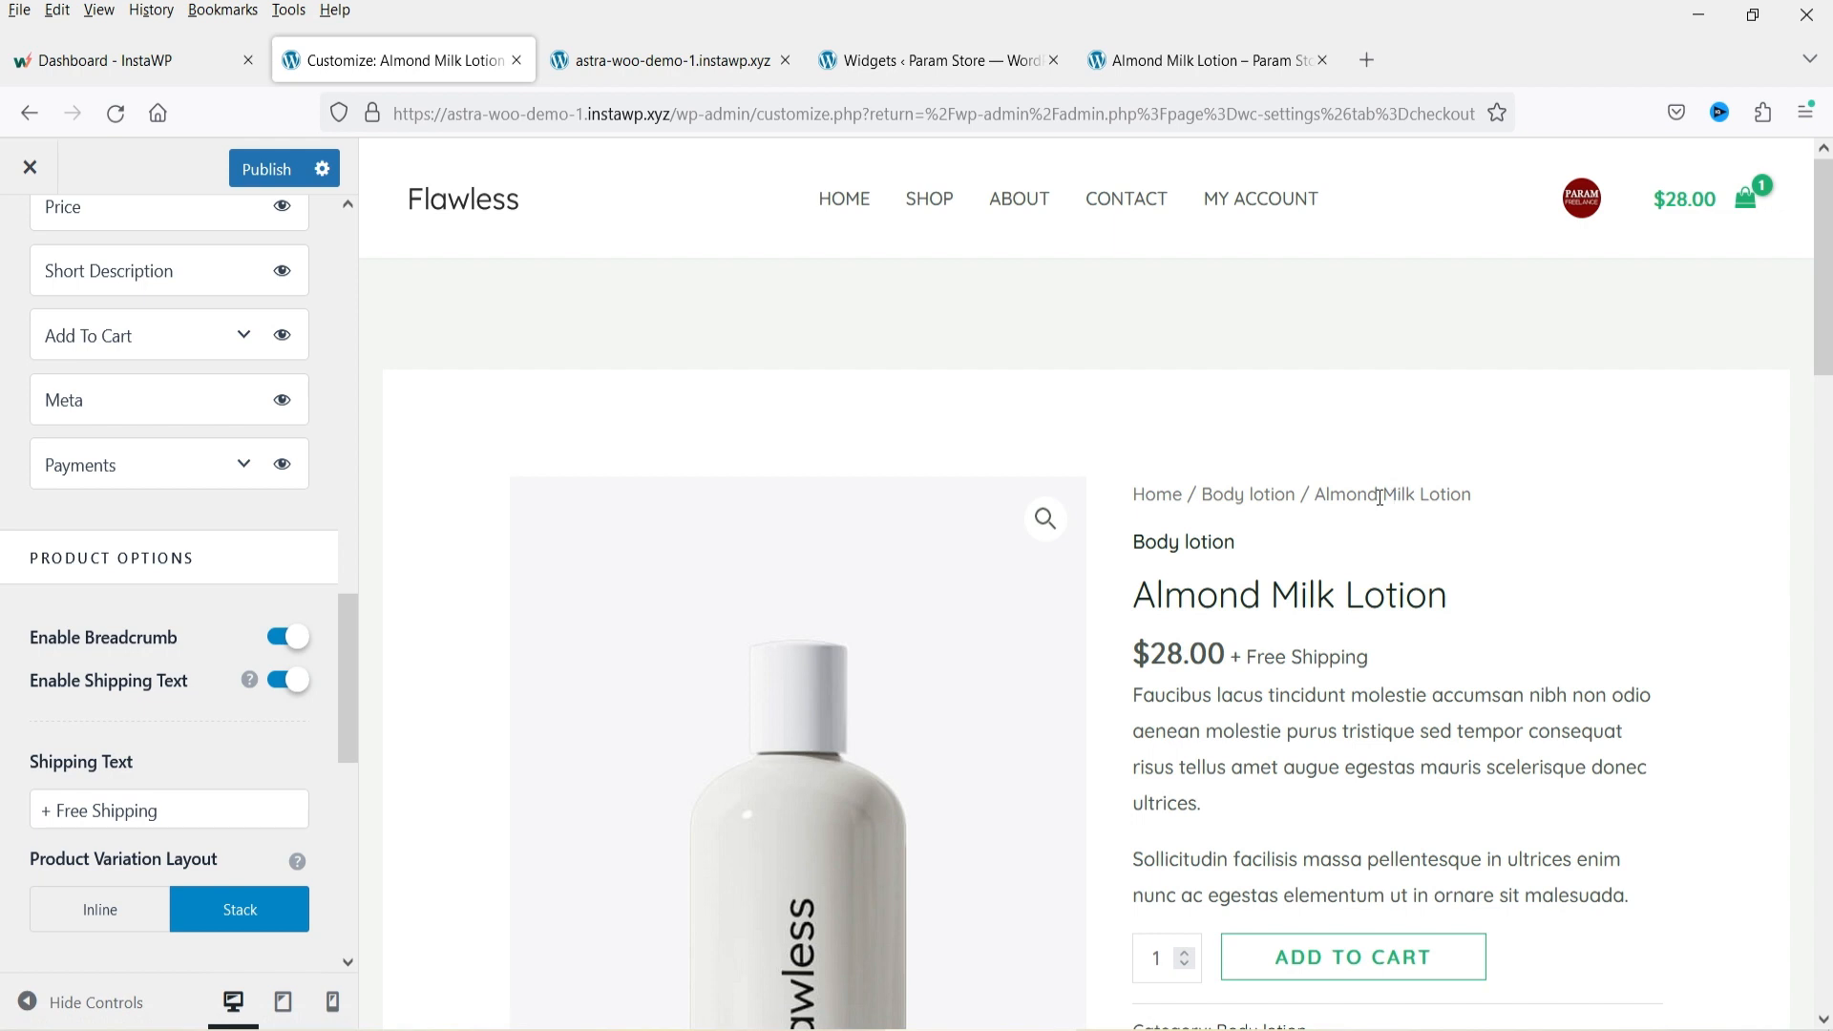
{"action": "scroll", "coordinate": [1619, 548], "scroll_direction": "down", "scroll_amount": 4}
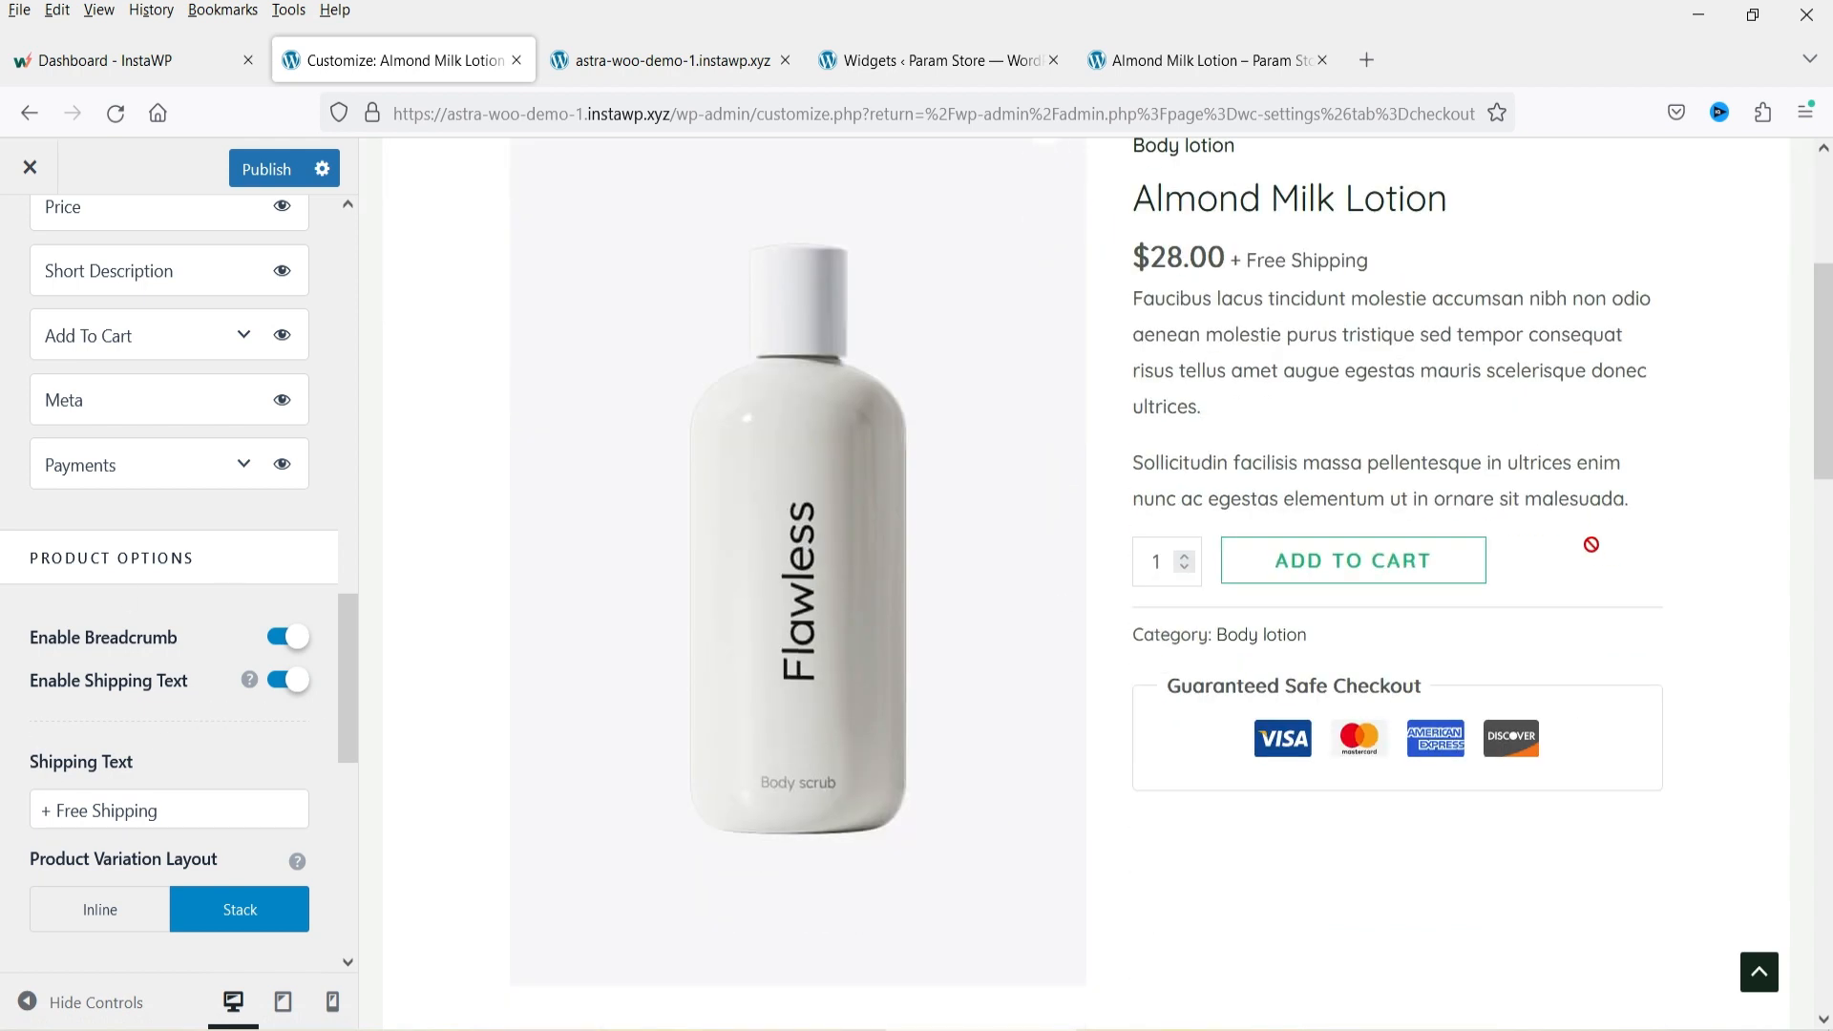
{"action": "scroll", "coordinate": [1575, 547], "scroll_direction": "down", "scroll_amount": 3}
{"action": "scroll", "coordinate": [1499, 532], "scroll_direction": "down", "scroll_amount": 1}
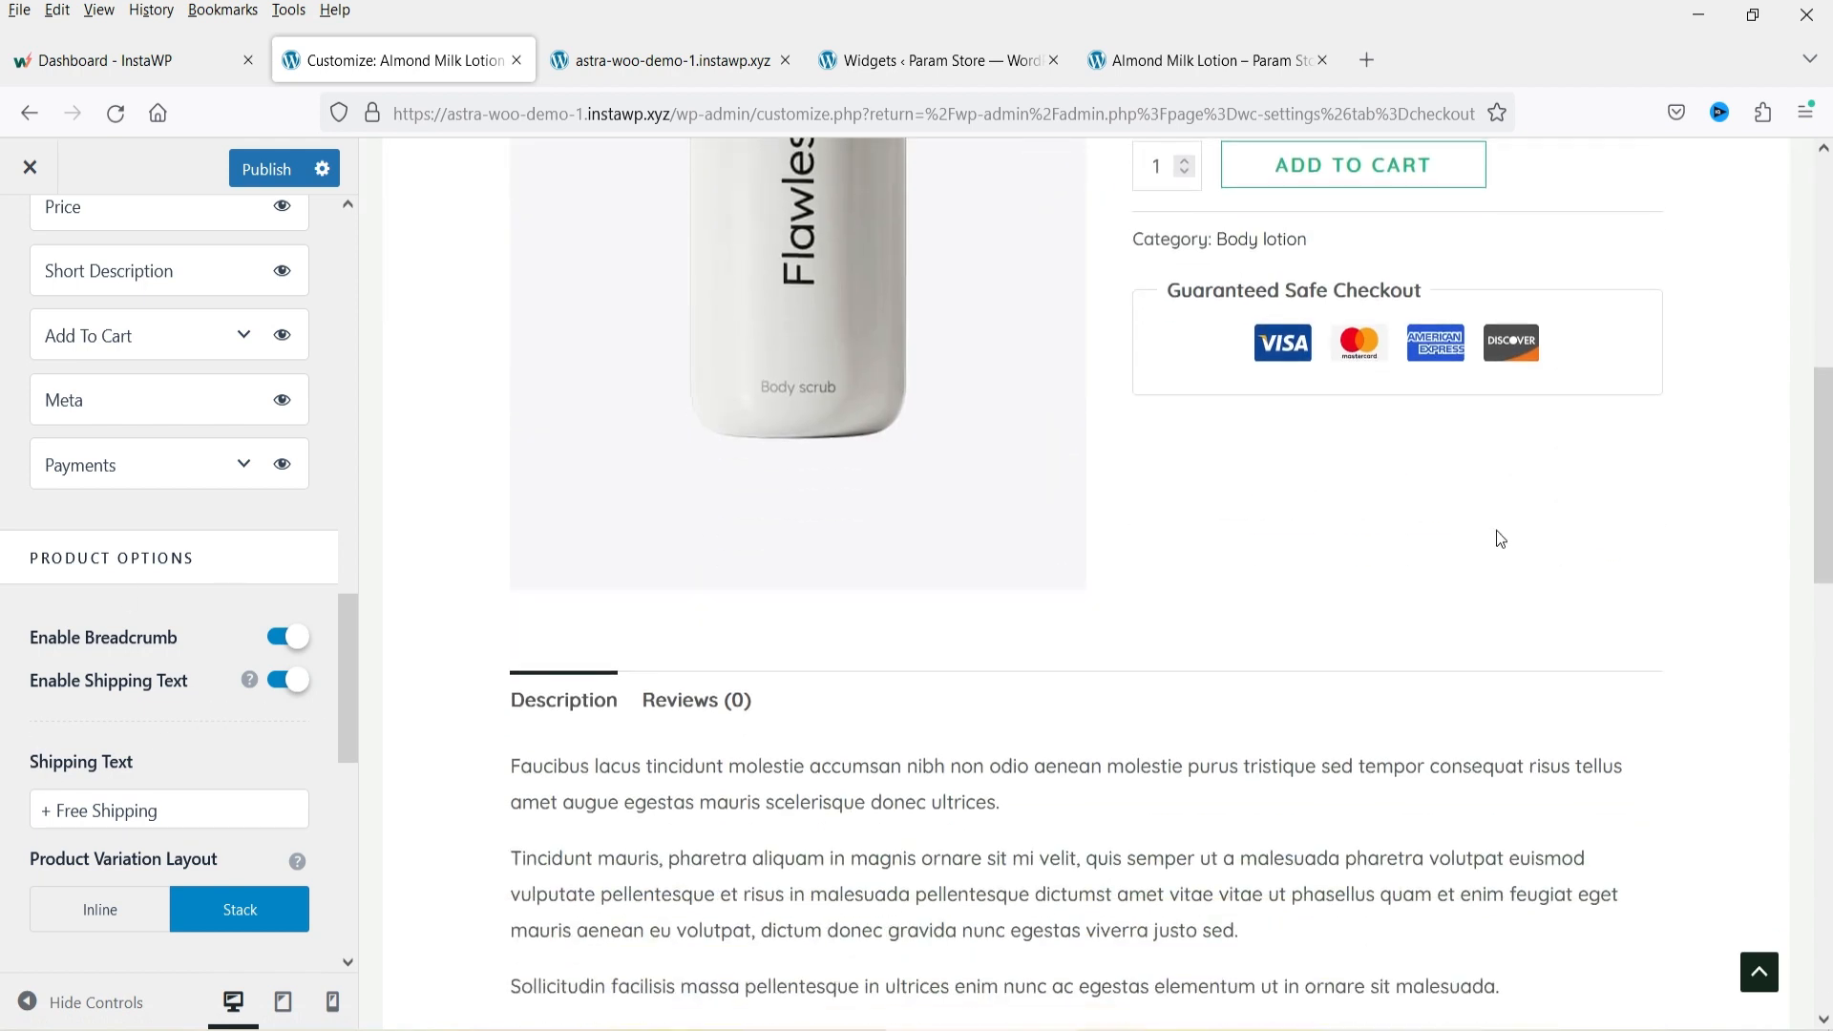
{"action": "scroll", "coordinate": [1470, 528], "scroll_direction": "up", "scroll_amount": 6}
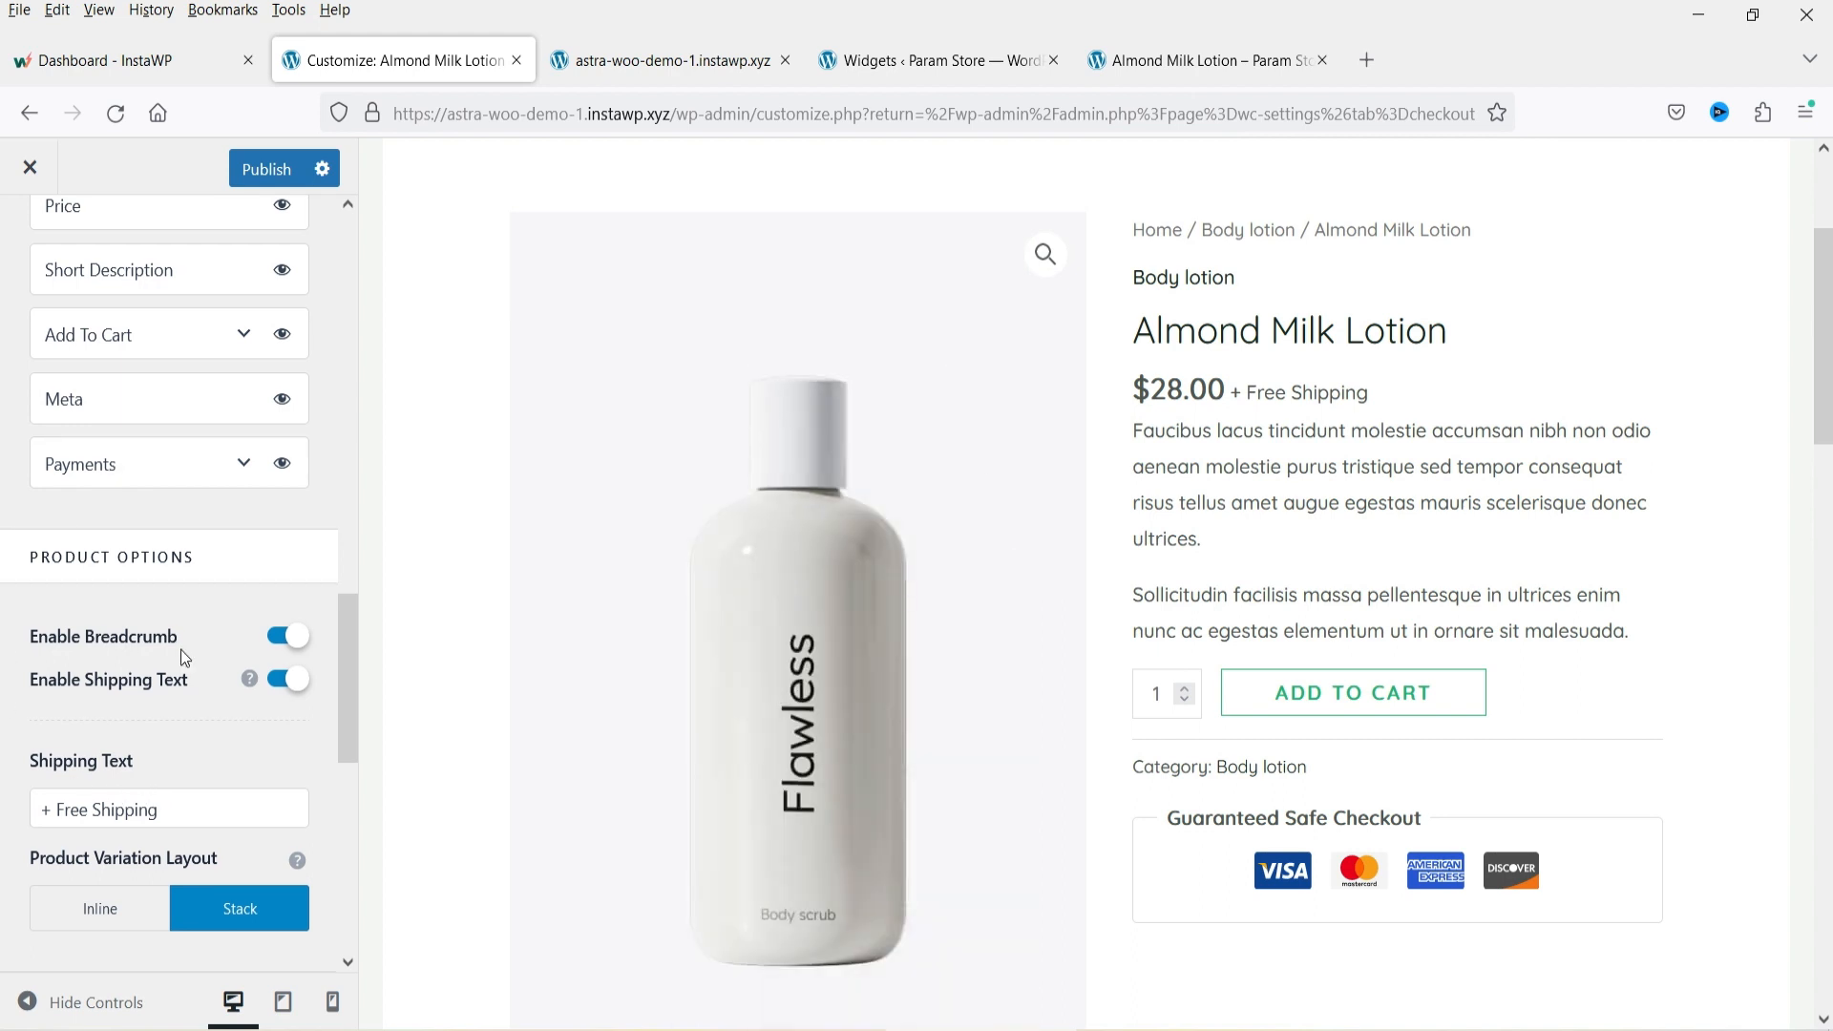
Try the Inline product variation layout, then switch back to Stack.
{"action": "scroll", "coordinate": [180, 649], "scroll_direction": "down", "scroll_amount": 3}
{"action": "left_click_drag", "start_coordinate": [194, 551], "coordinate": [19, 550]}
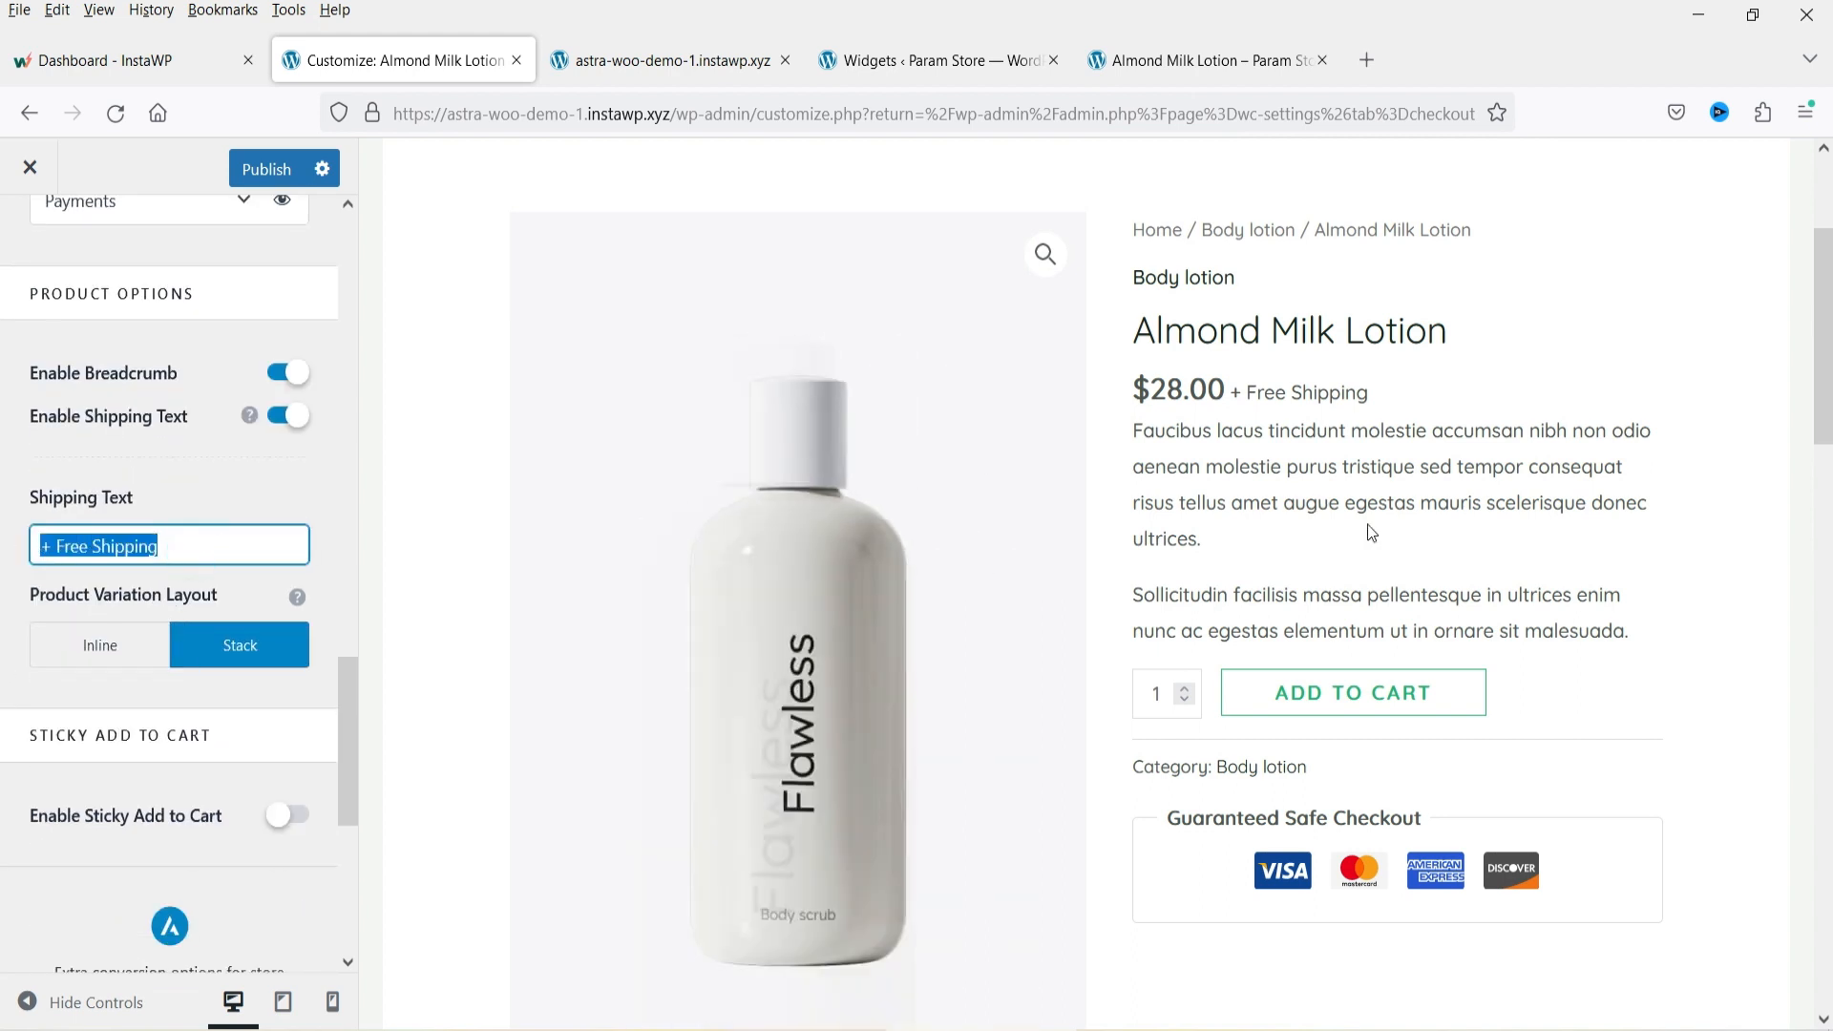
{"action": "scroll", "coordinate": [1287, 523], "scroll_direction": "down", "scroll_amount": 5}
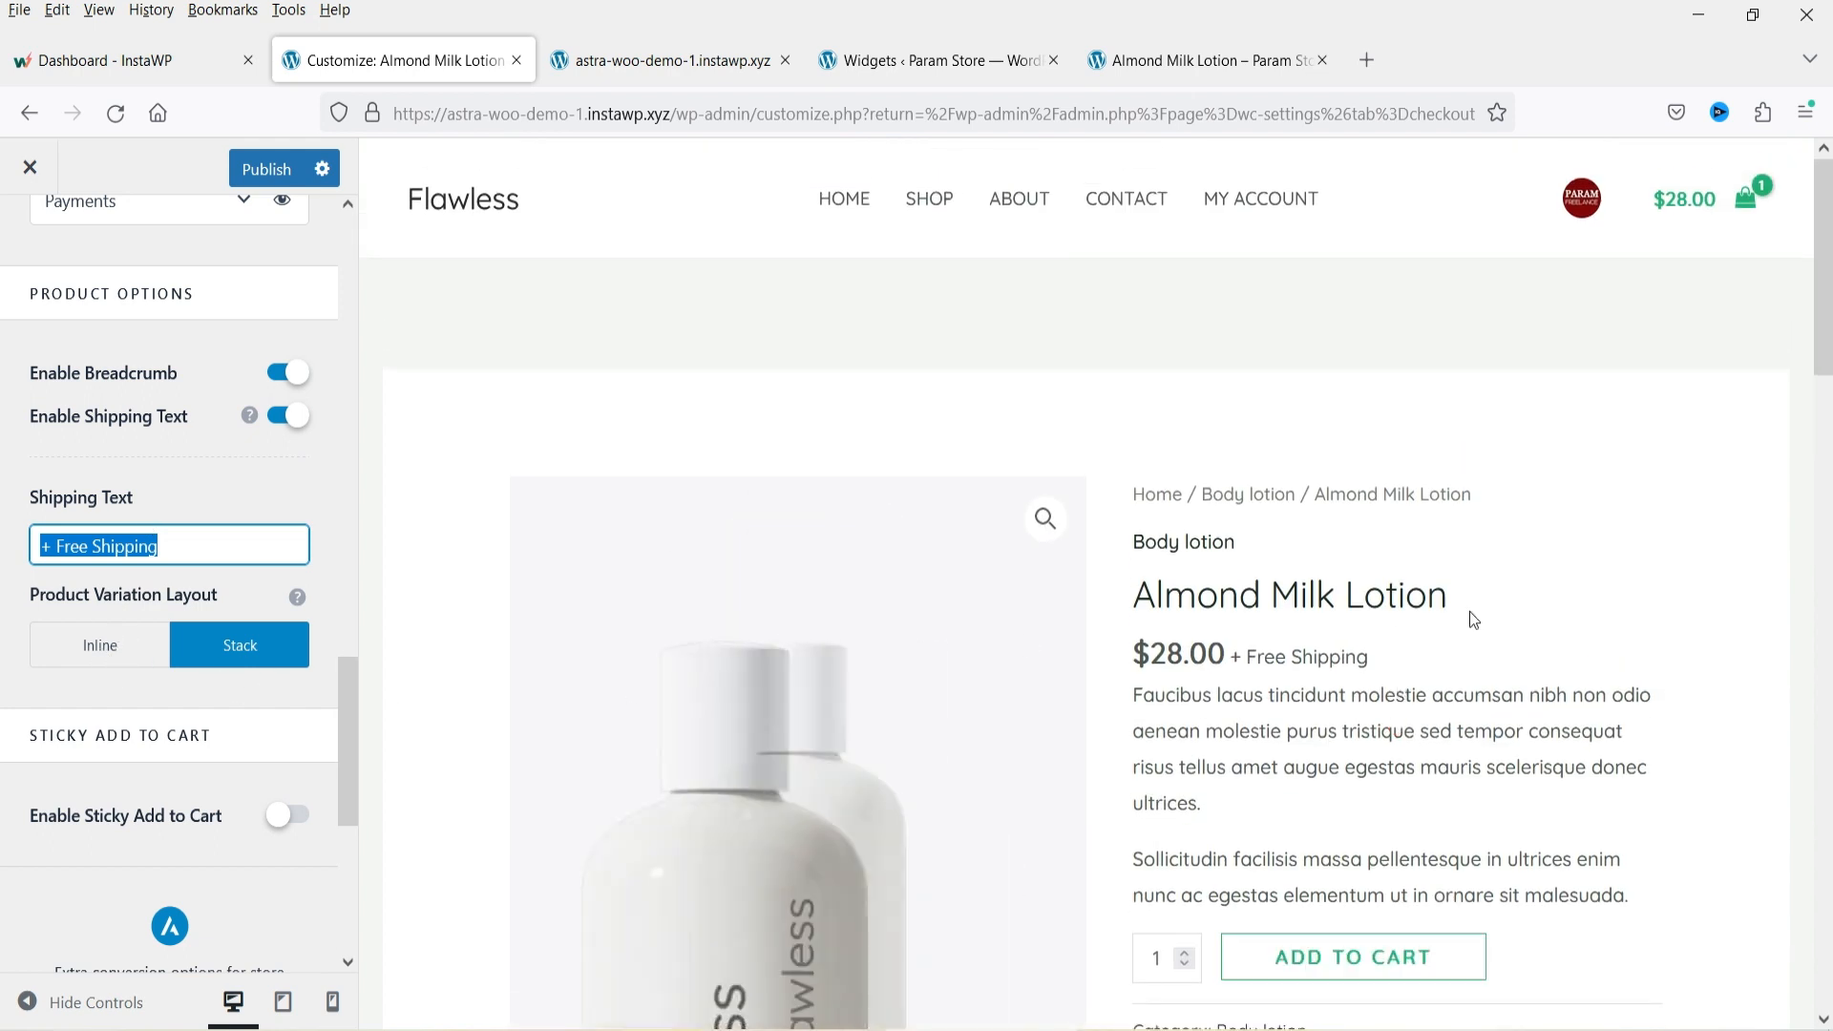
{"action": "left_click", "coordinate": [81, 656]}
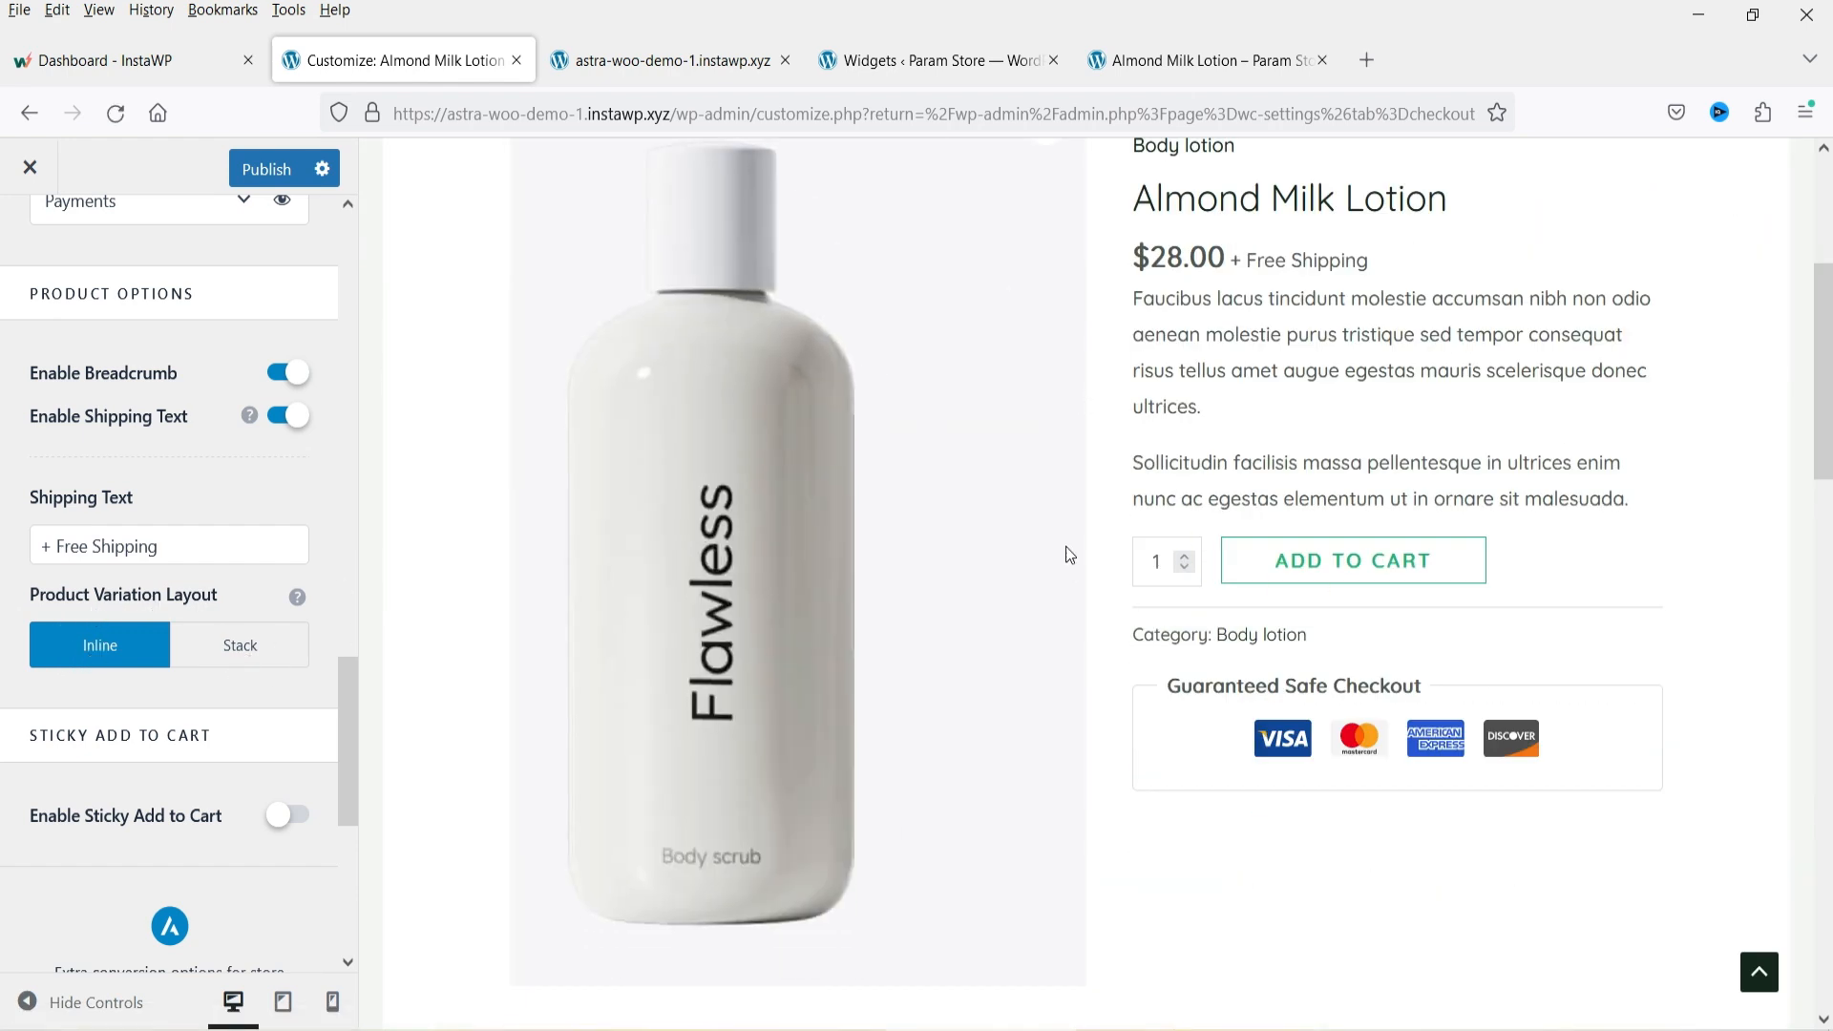
{"action": "left_click", "coordinate": [239, 657]}
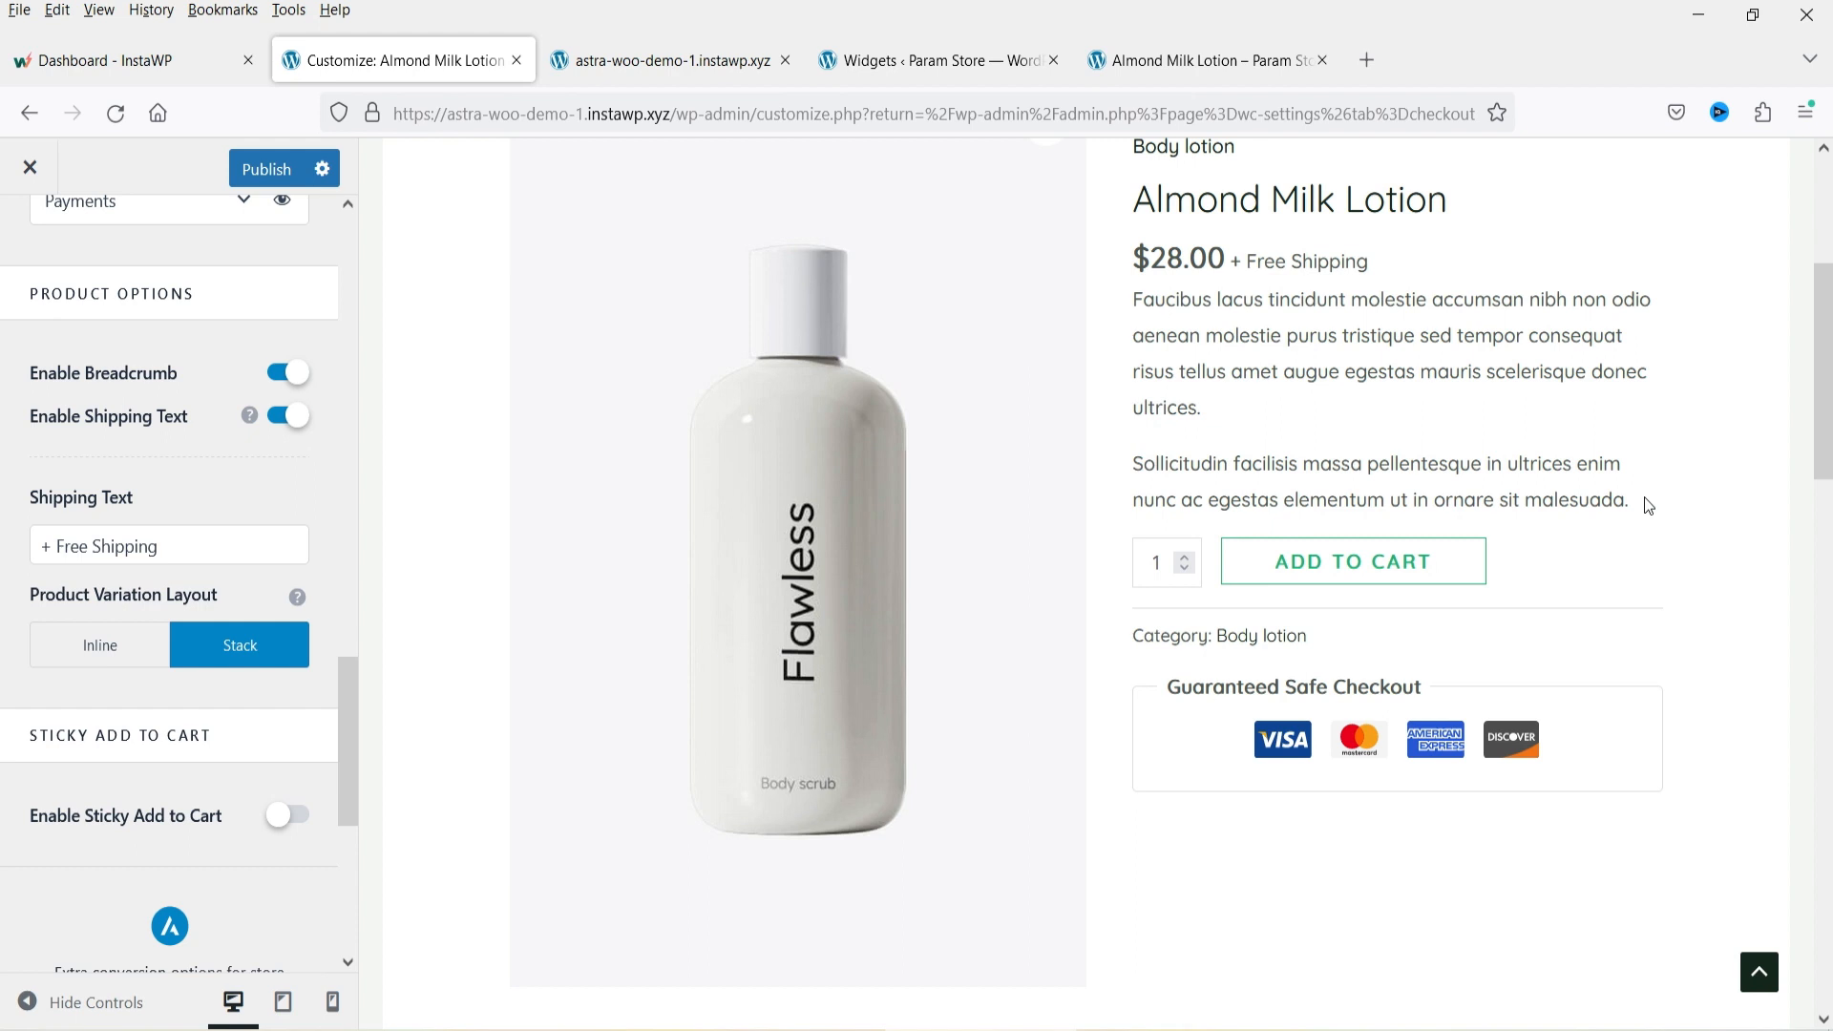
Enable Sticky Add to Cart with its placement set to Bottom.
{"action": "scroll", "coordinate": [248, 578], "scroll_direction": "down", "scroll_amount": 3}
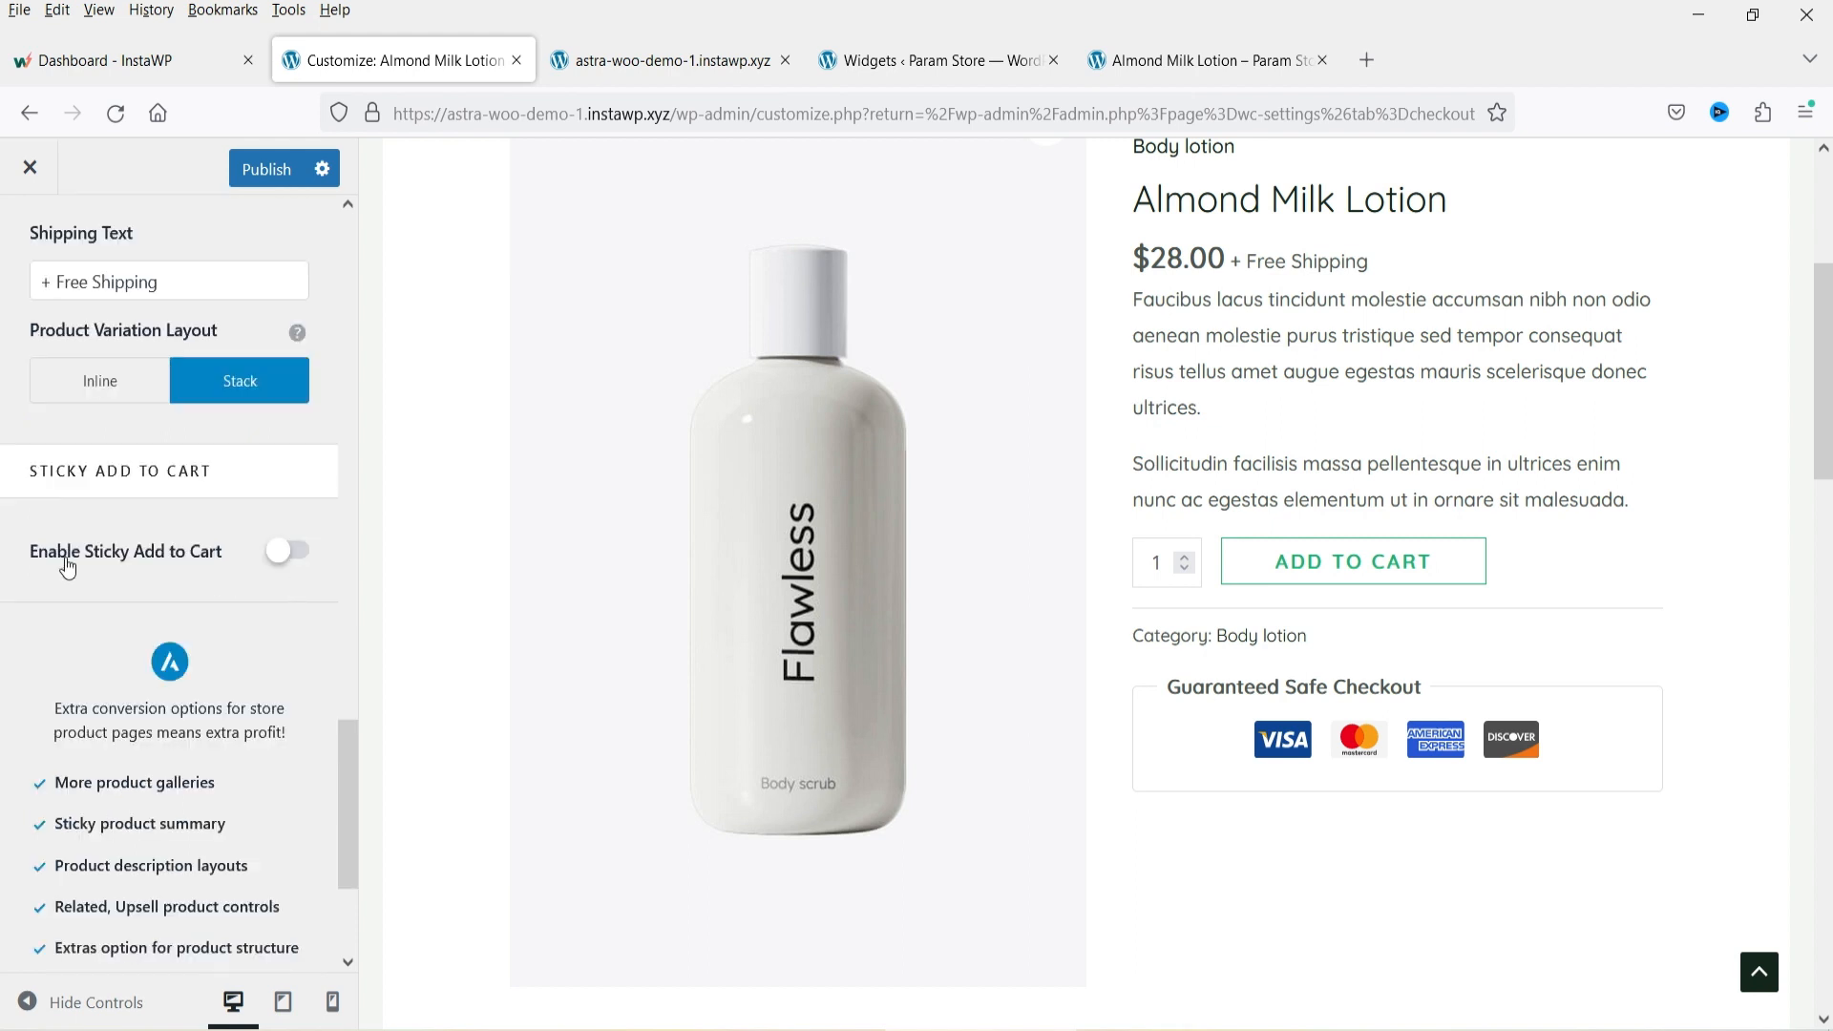
{"action": "left_click", "coordinate": [289, 554]}
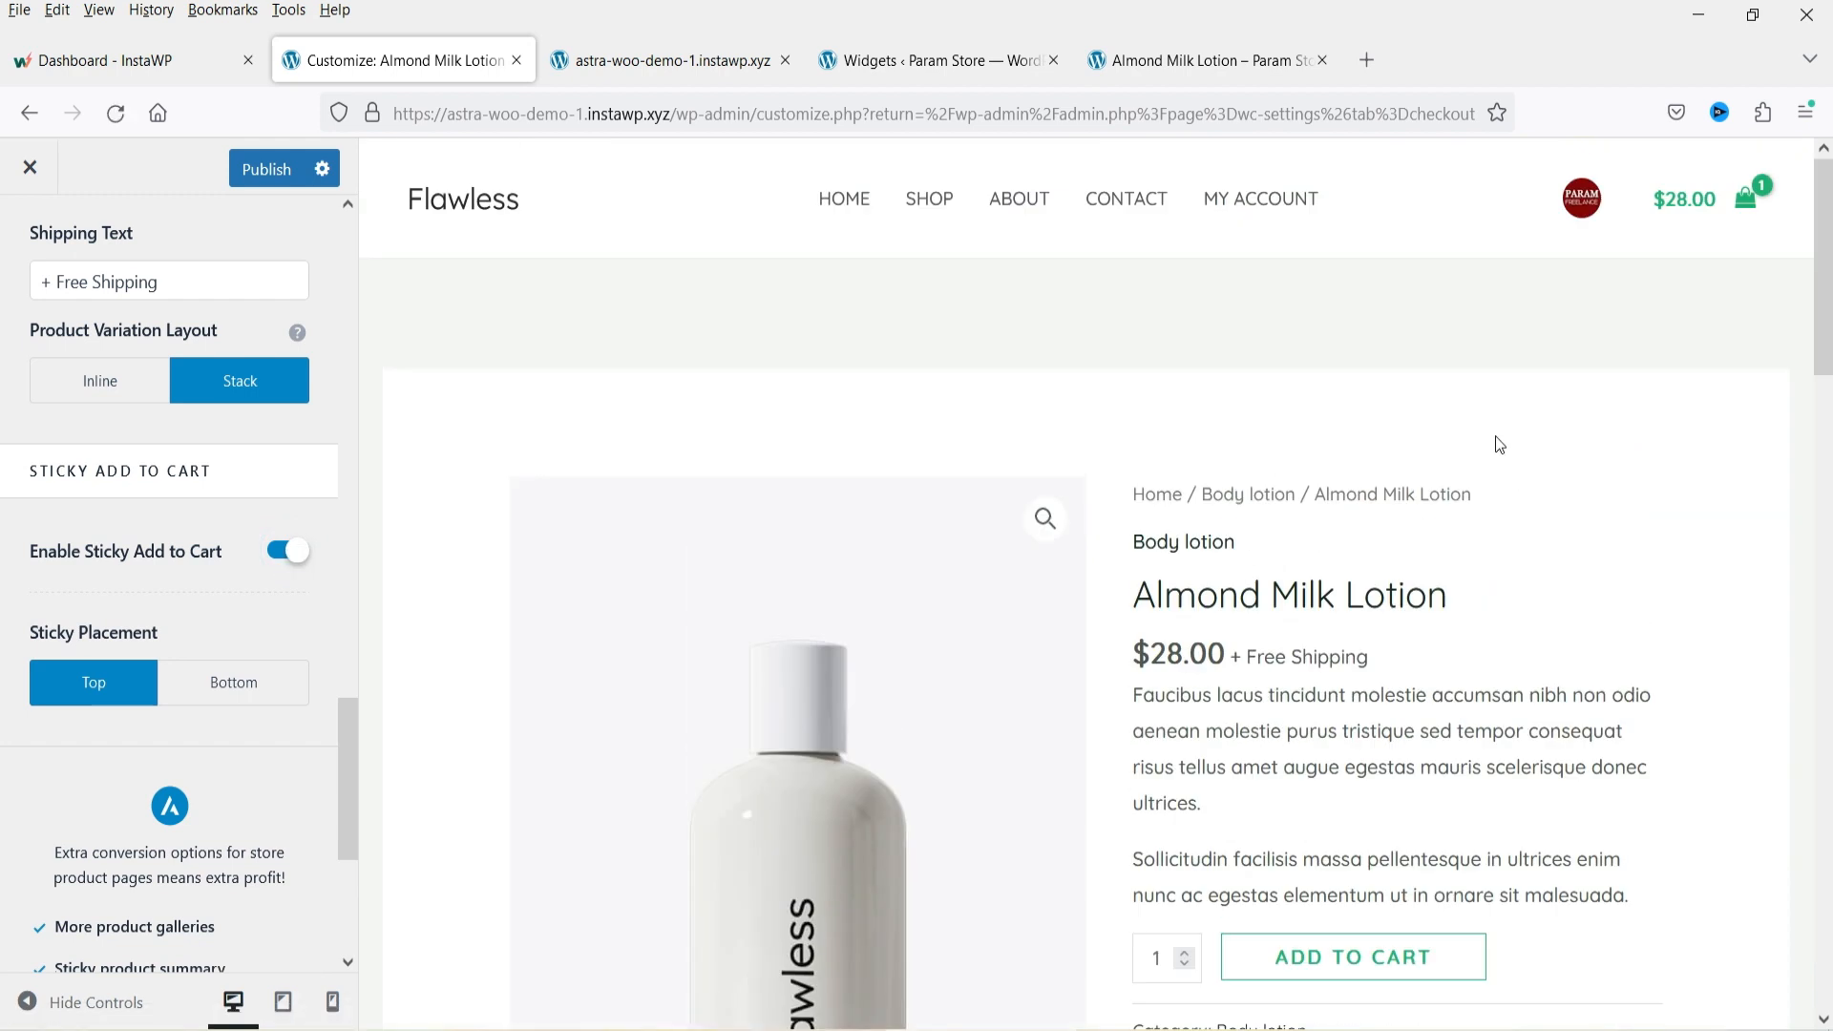
{"action": "scroll", "coordinate": [1491, 427], "scroll_direction": "down", "scroll_amount": 15}
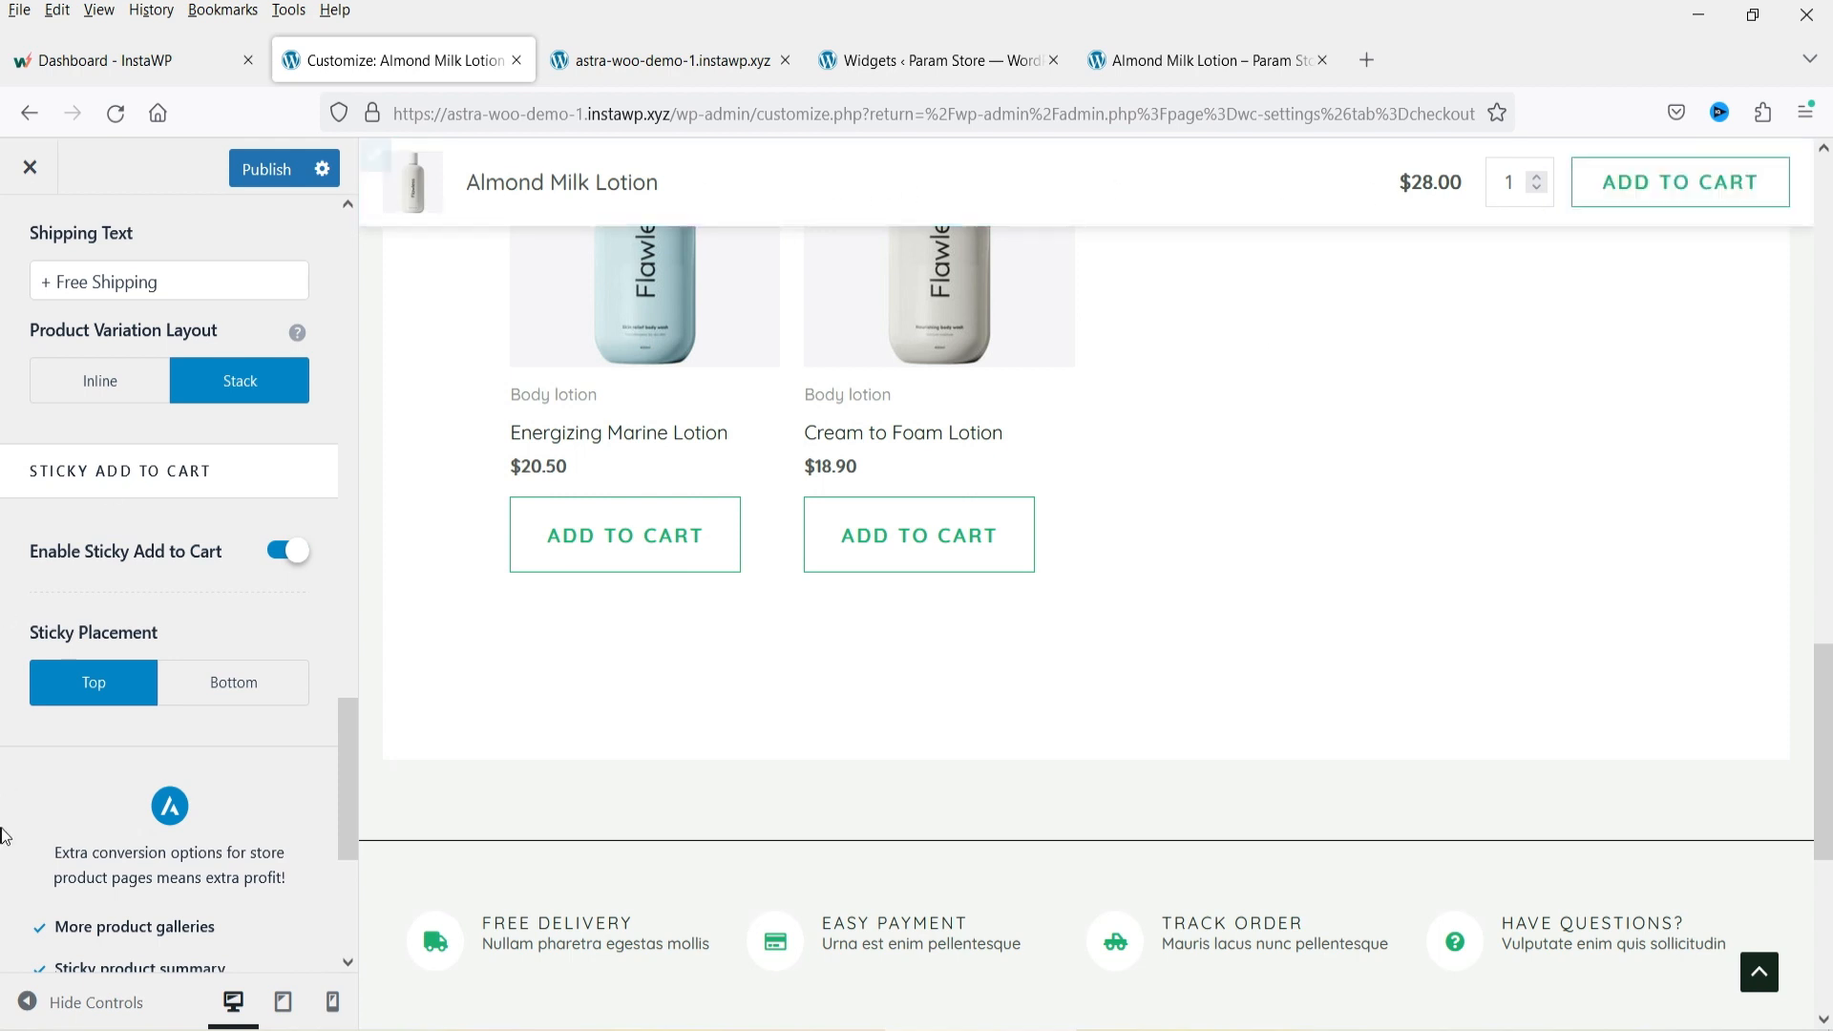
{"action": "left_click", "coordinate": [230, 683]}
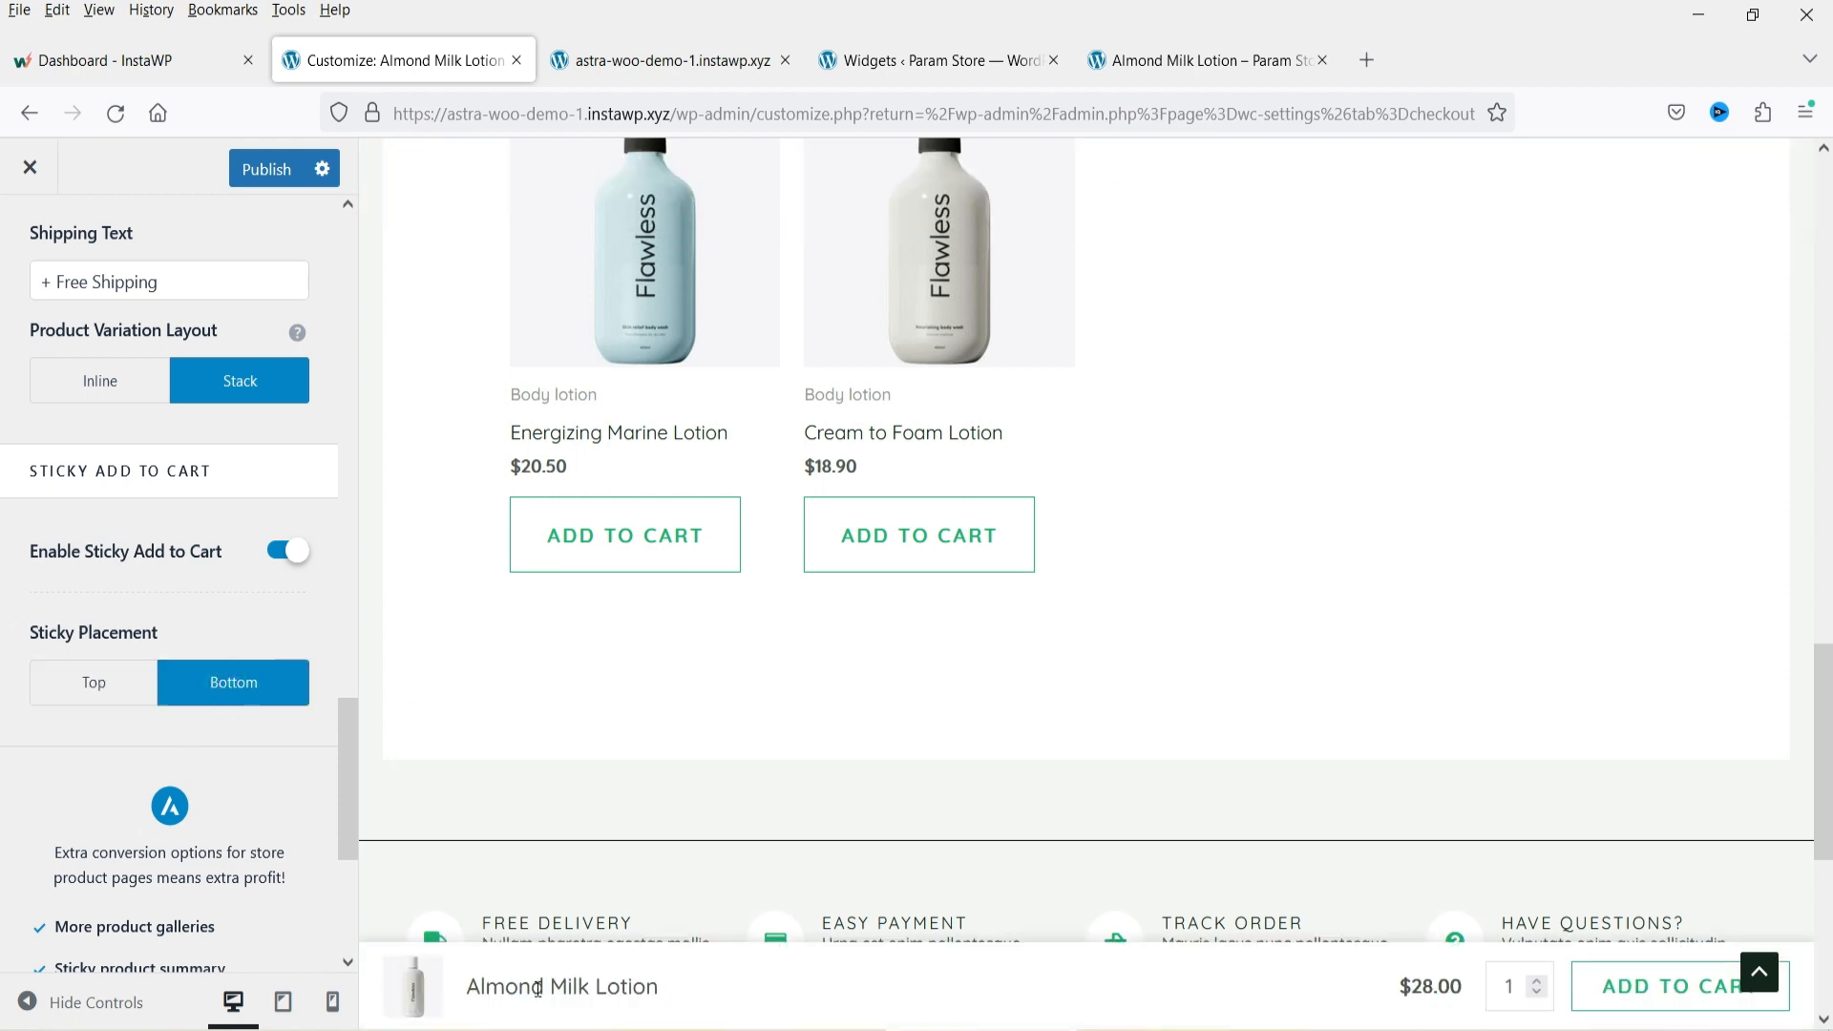
{"action": "scroll", "coordinate": [1178, 687], "scroll_direction": "down", "scroll_amount": 4}
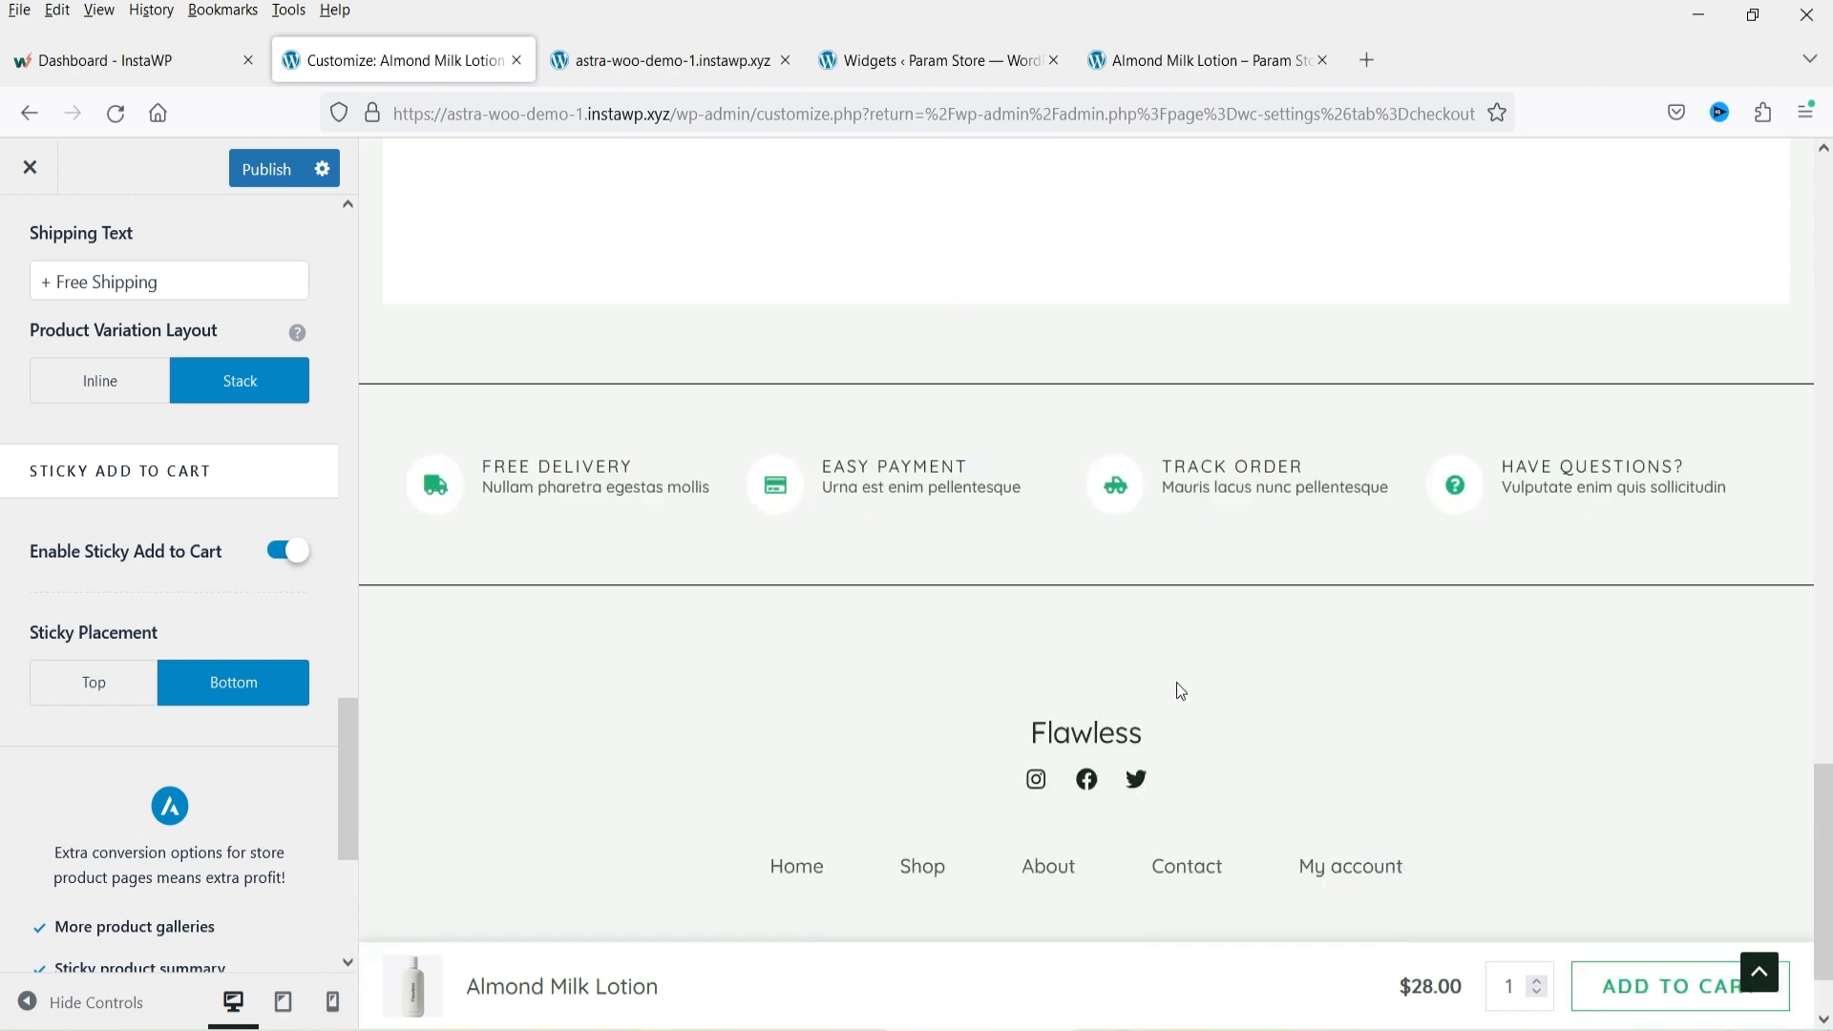
{"action": "scroll", "coordinate": [1174, 589], "scroll_direction": "up", "scroll_amount": 17}
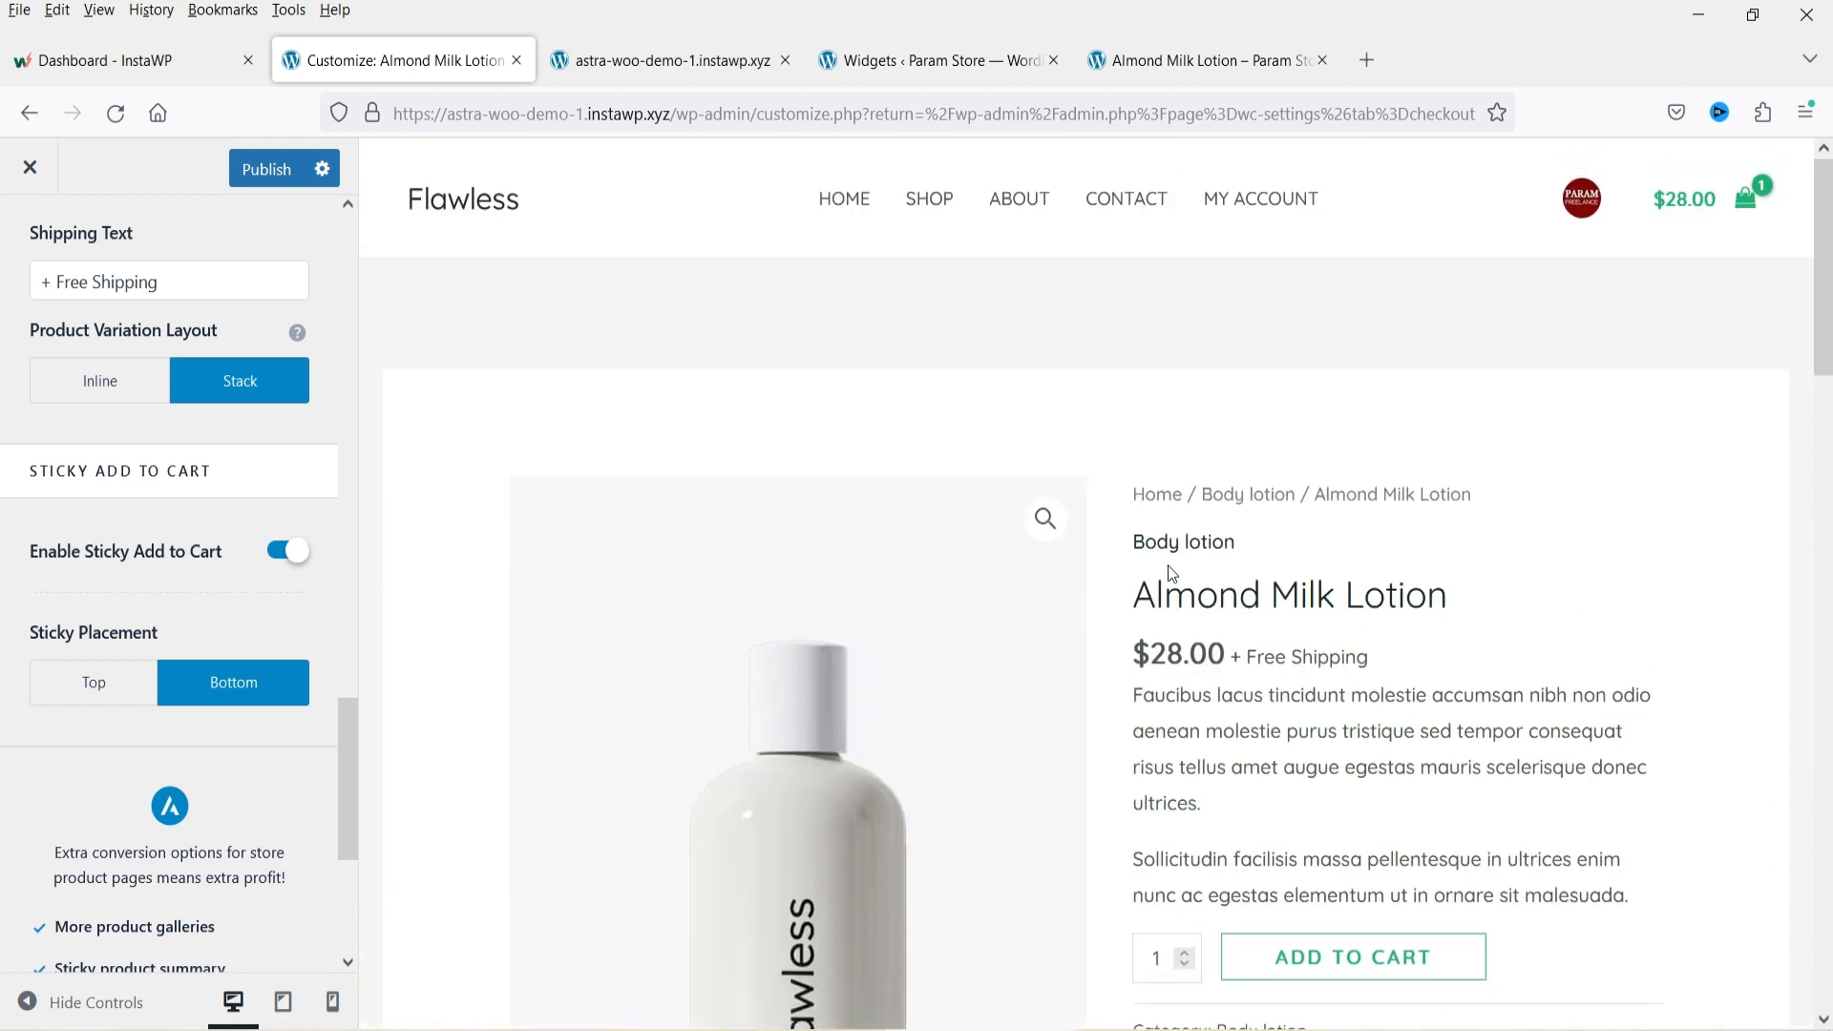
Publish the single product changes and switch to the live Almond Milk Lotion tab.
{"action": "left_click", "coordinate": [253, 169]}
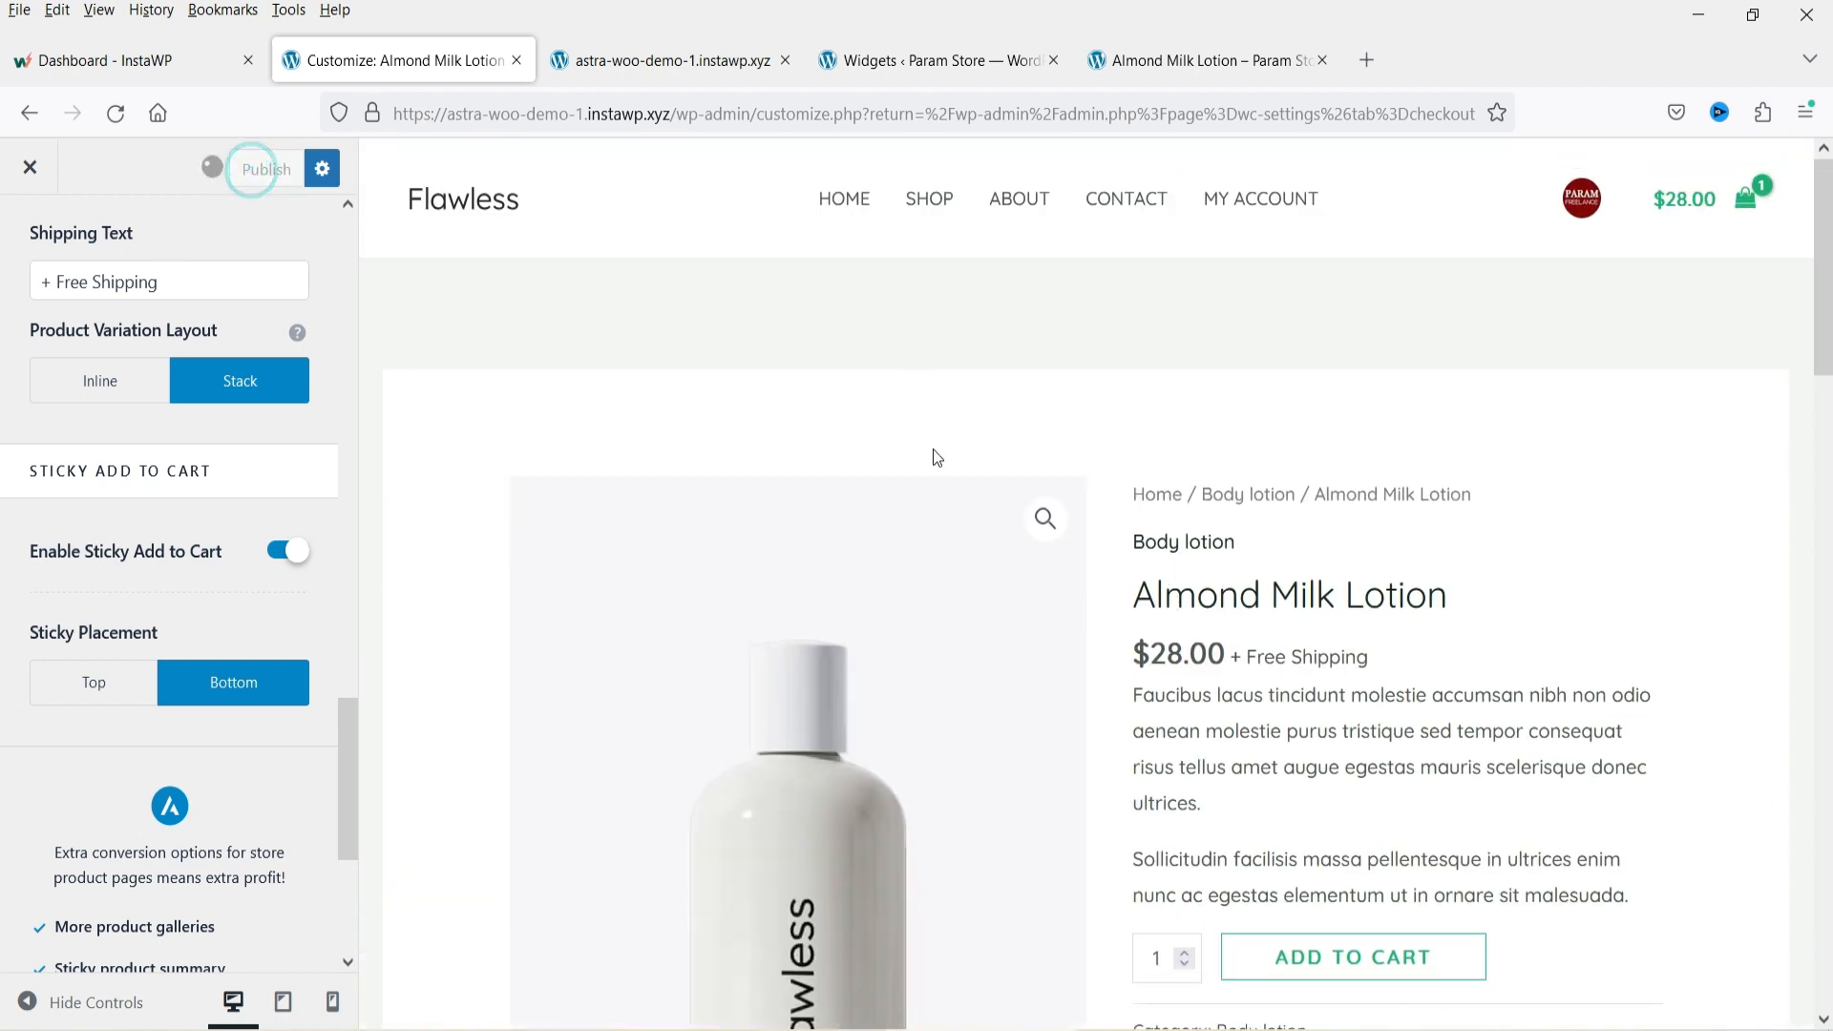
{"action": "left_click", "coordinate": [1176, 62]}
{"action": "scroll", "coordinate": [1562, 378], "scroll_direction": "up", "scroll_amount": 3}
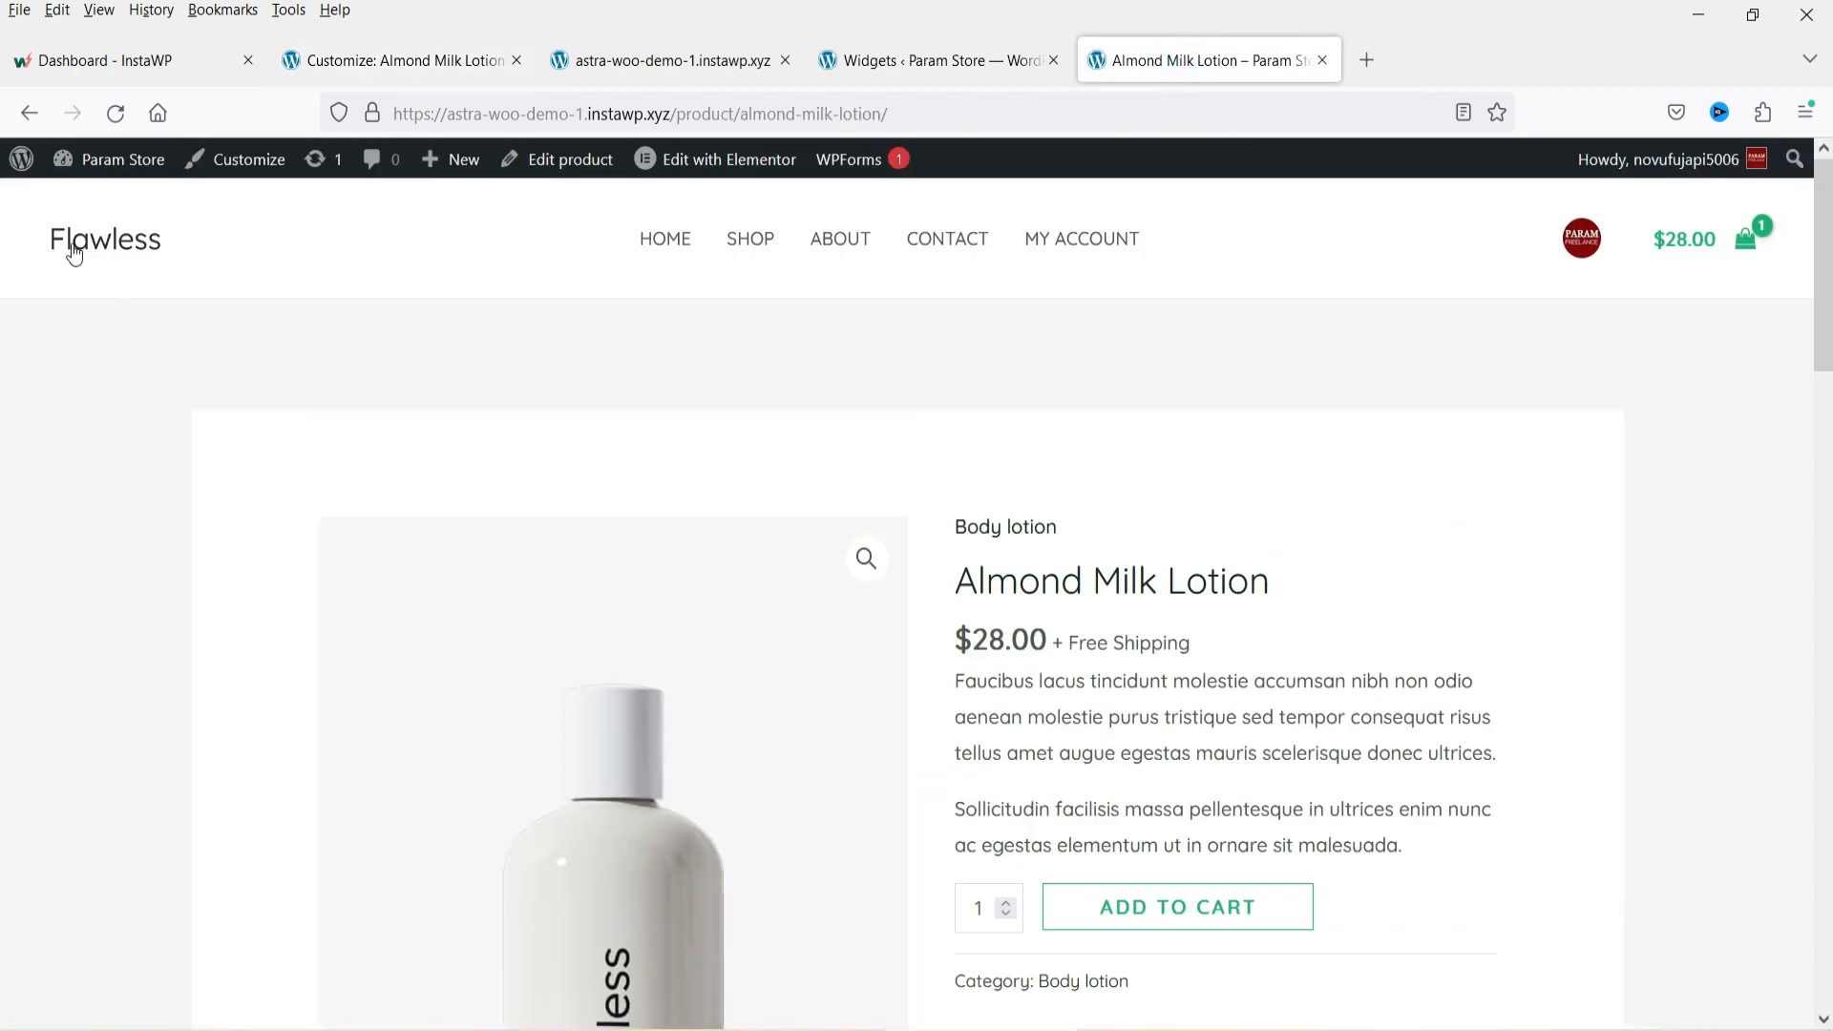
Reload the live Almond Milk Lotion page and scroll through it to examine the breadcrumb and sticky add-to-cart bar.
{"action": "left_click", "coordinate": [115, 113]}
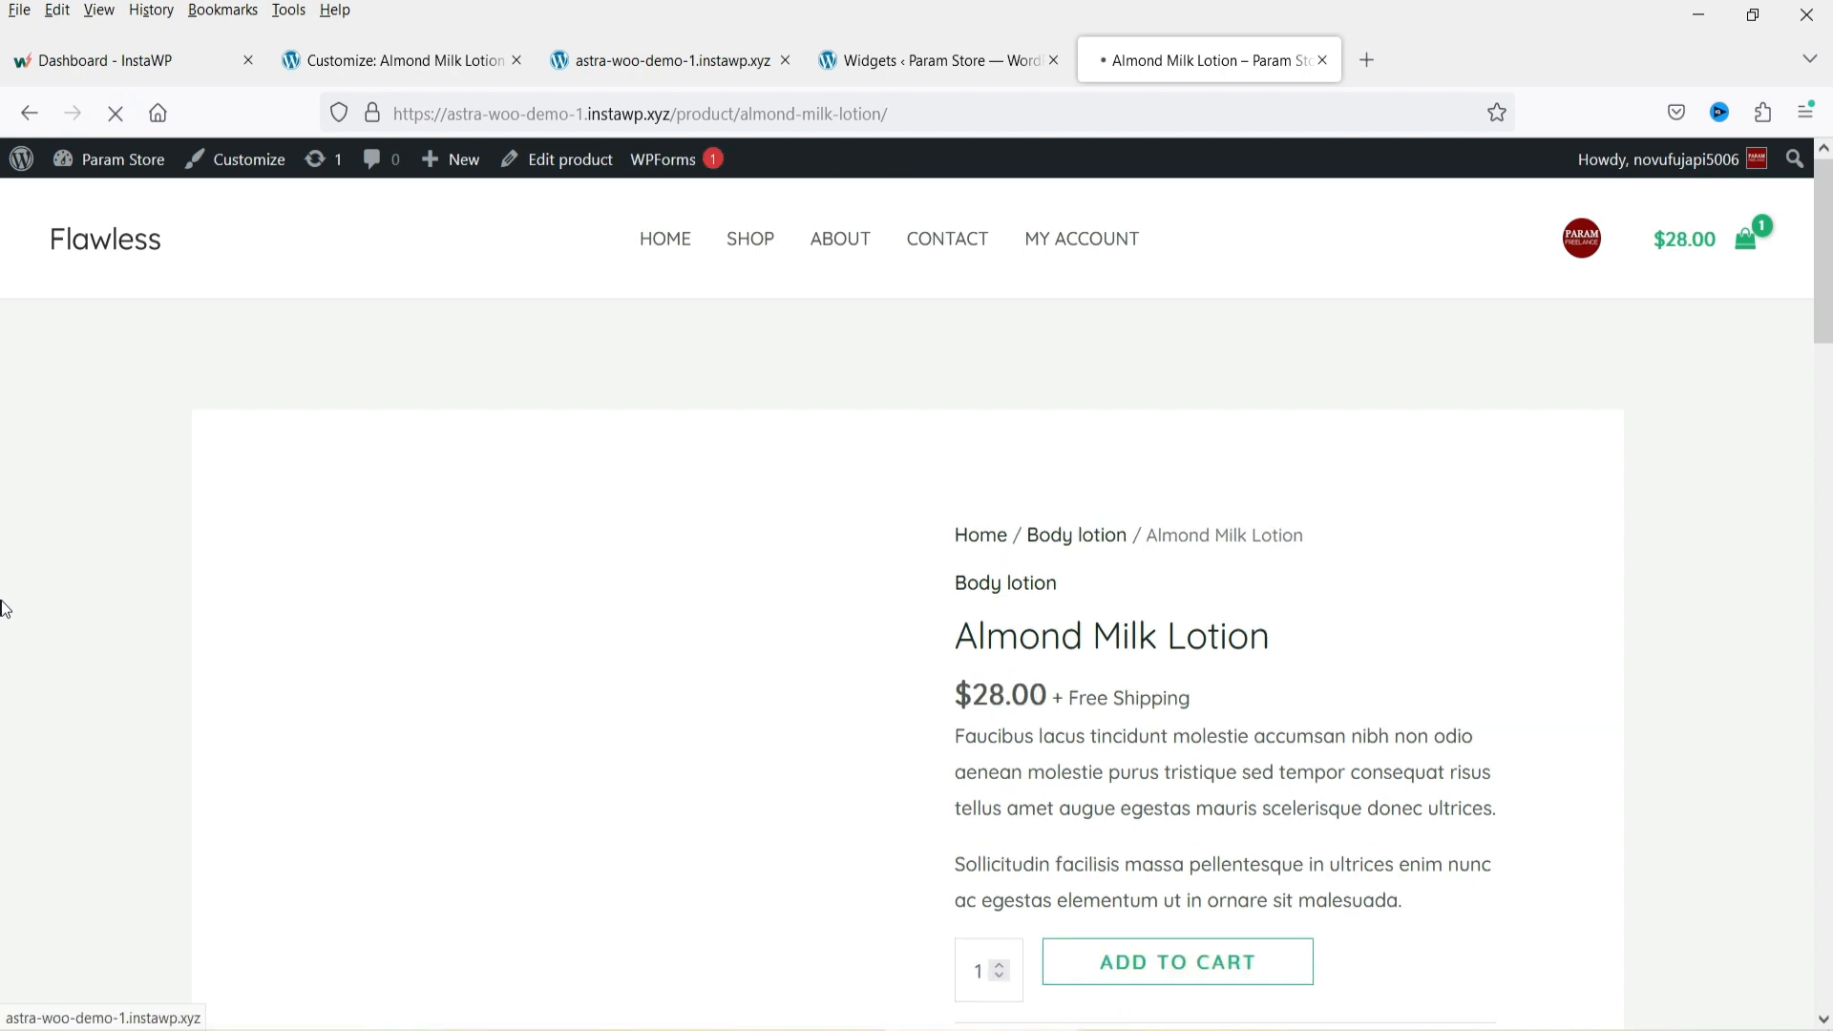
{"action": "scroll", "coordinate": [1157, 553], "scroll_direction": "down", "scroll_amount": 6}
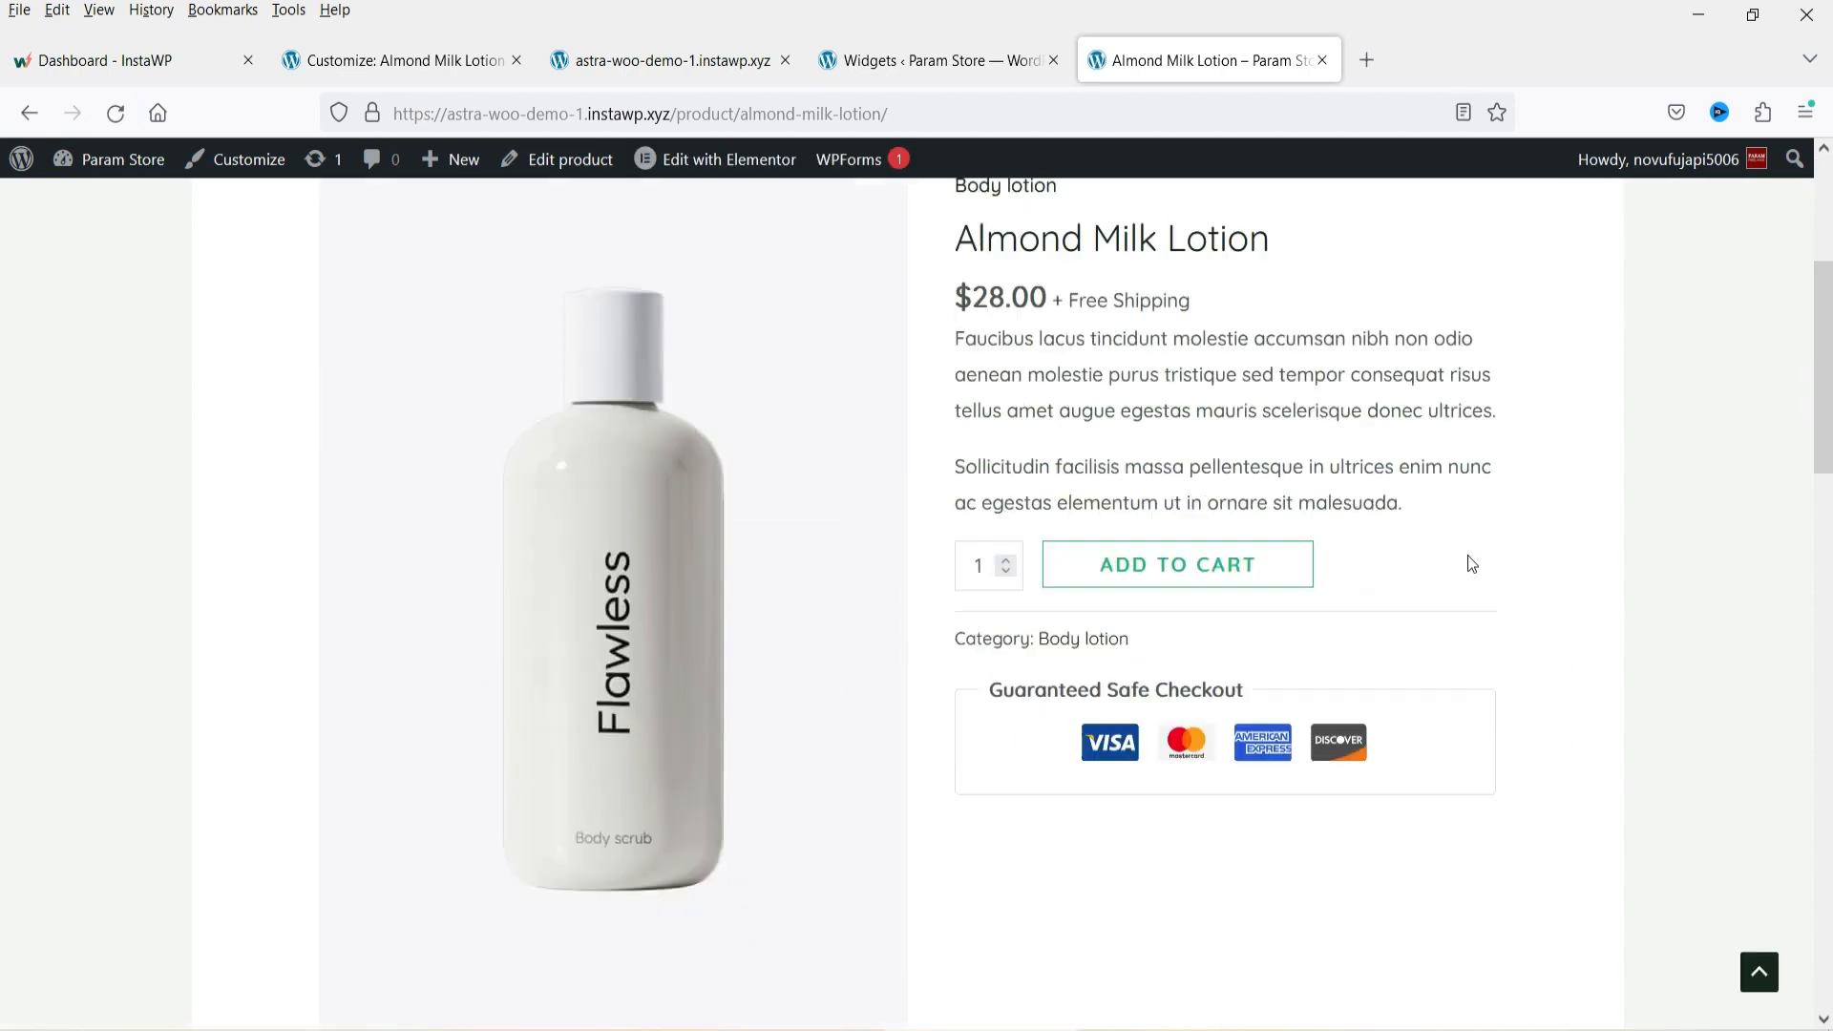
{"action": "scroll", "coordinate": [1082, 587], "scroll_direction": "down", "scroll_amount": 7}
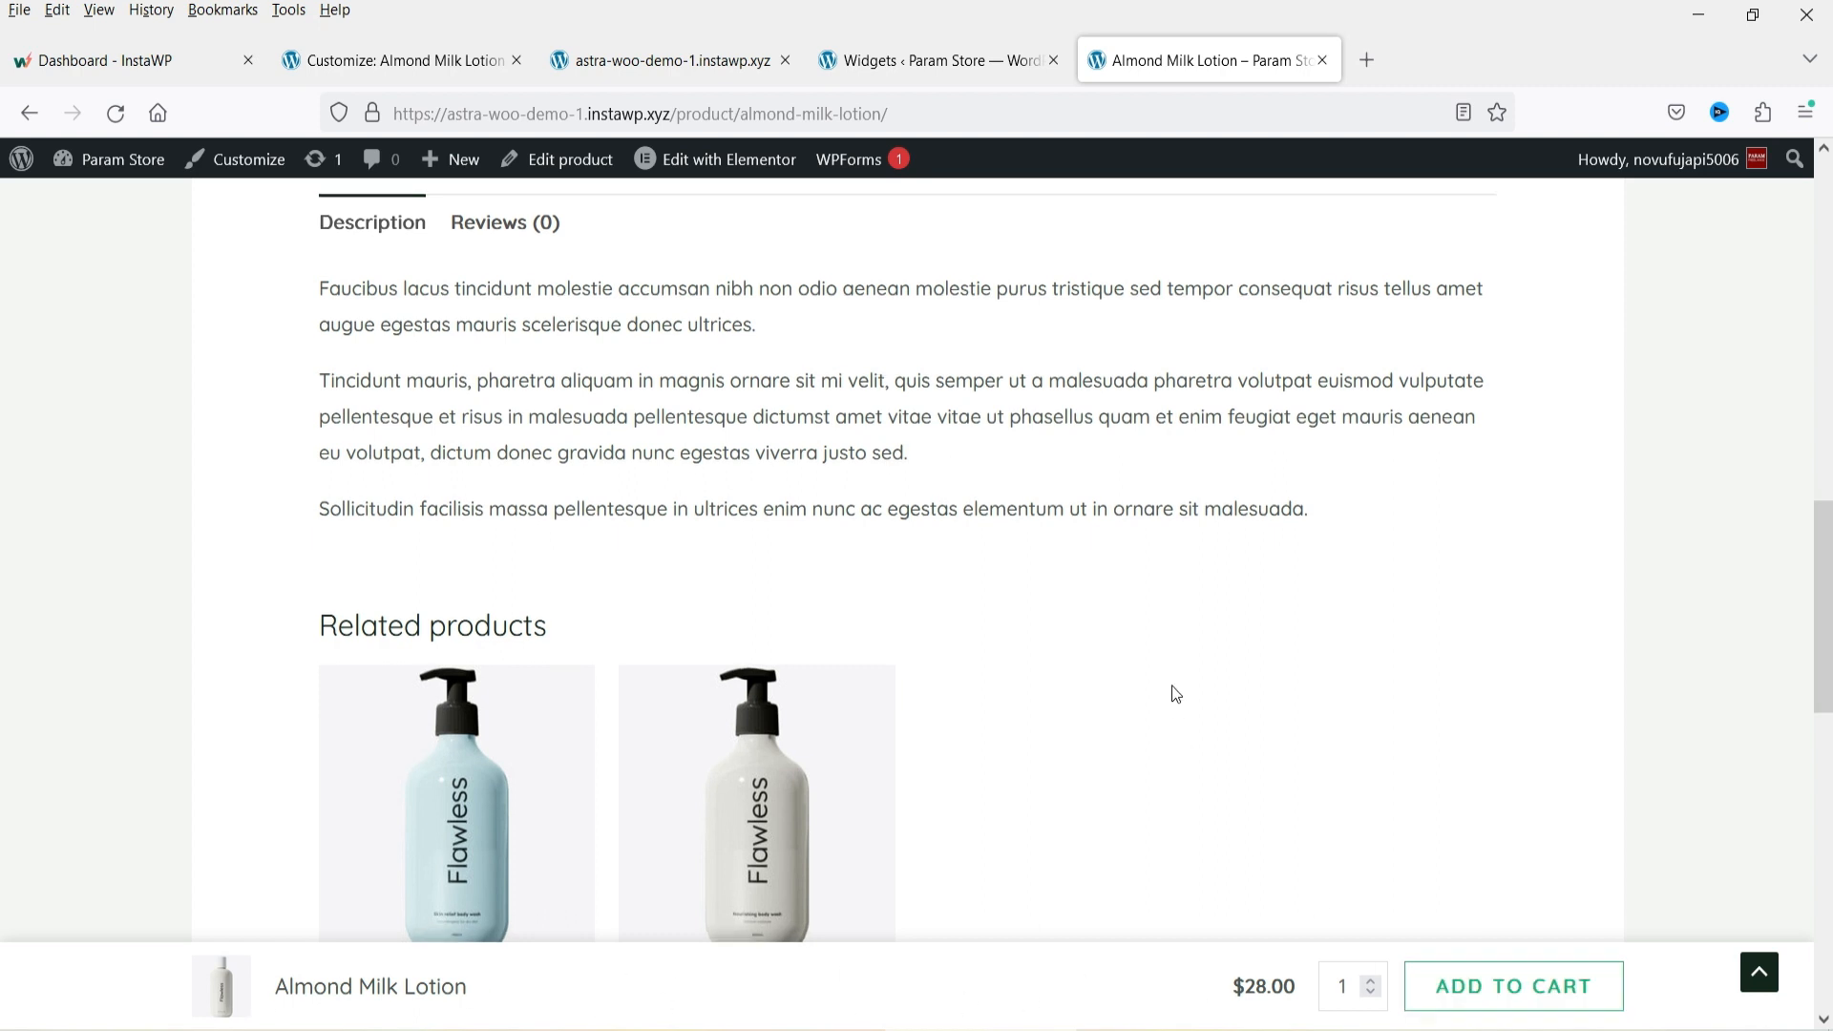
{"action": "scroll", "coordinate": [1175, 692], "scroll_direction": "down", "scroll_amount": 3}
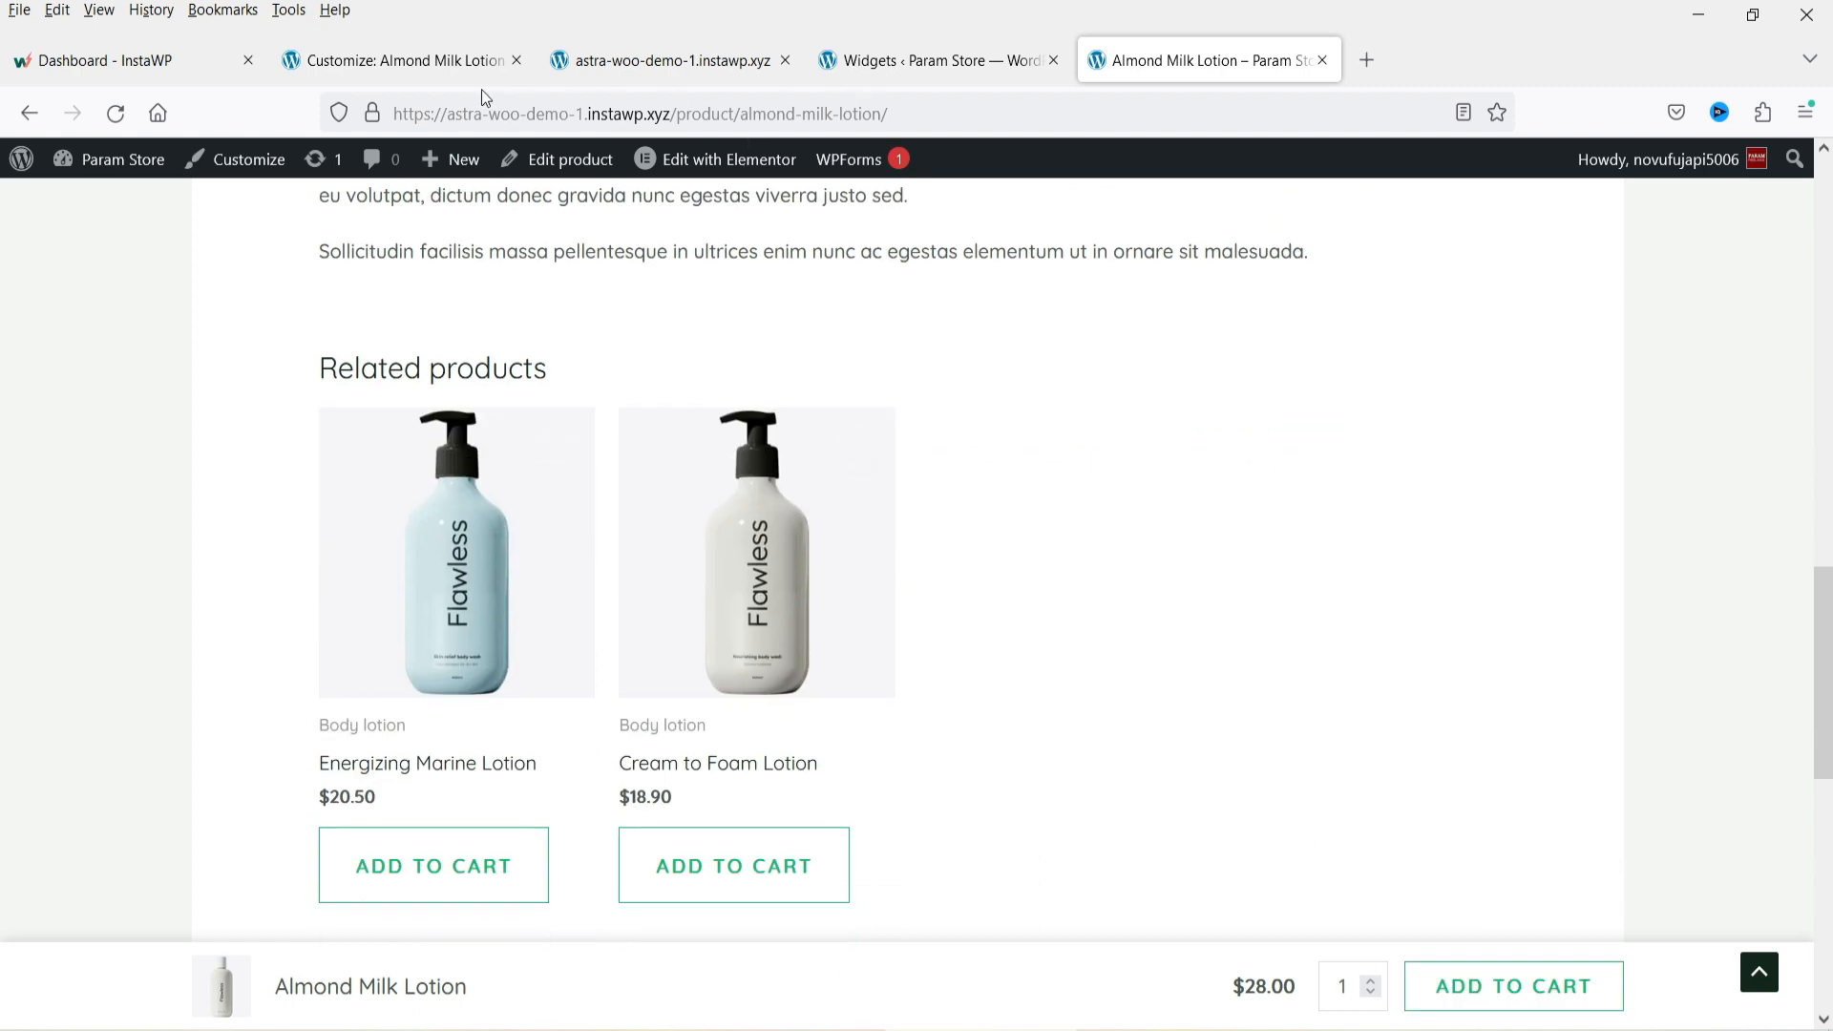
Return to the Customizer and open the Design settings of the Single Product section.
{"action": "left_click", "coordinate": [333, 59]}
{"action": "scroll", "coordinate": [1309, 445], "scroll_direction": "down", "scroll_amount": 10}
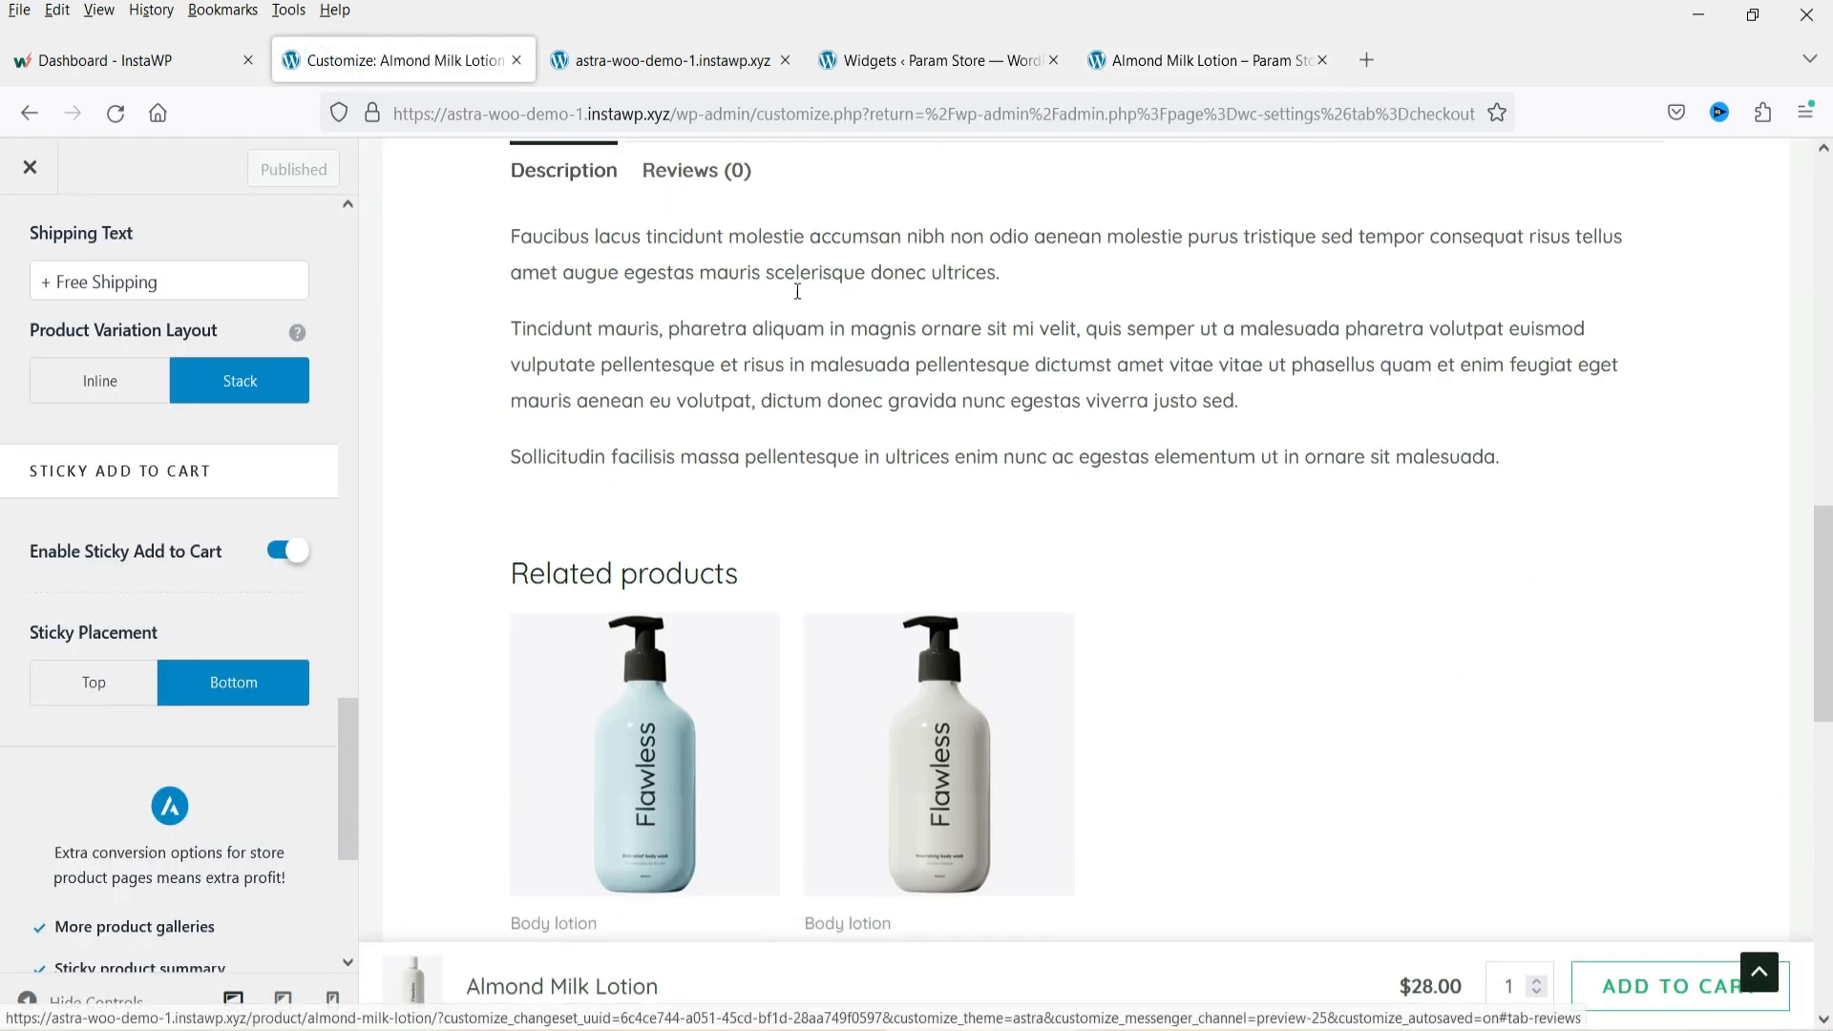
{"action": "scroll", "coordinate": [68, 494], "scroll_direction": "down", "scroll_amount": 2}
{"action": "scroll", "coordinate": [68, 494], "scroll_direction": "up", "scroll_amount": 10}
{"action": "scroll", "coordinate": [1174, 405], "scroll_direction": "up", "scroll_amount": 15}
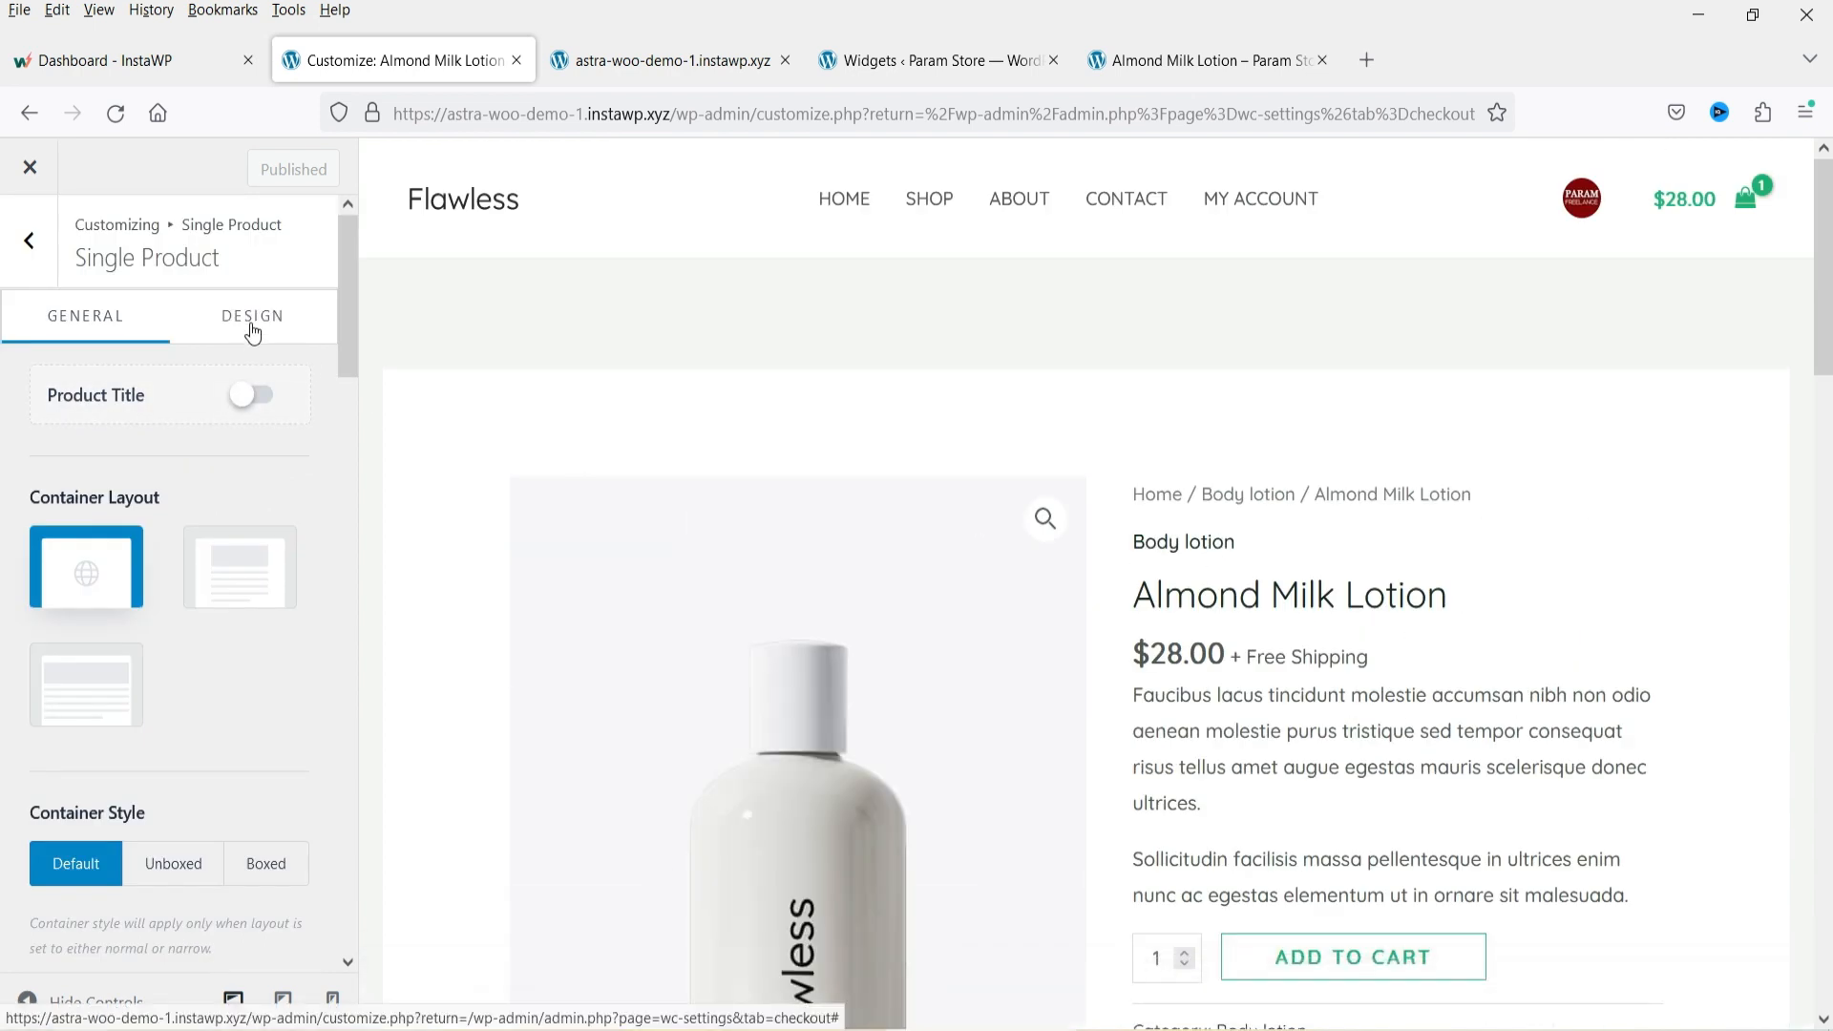
{"action": "left_click", "coordinate": [252, 330]}
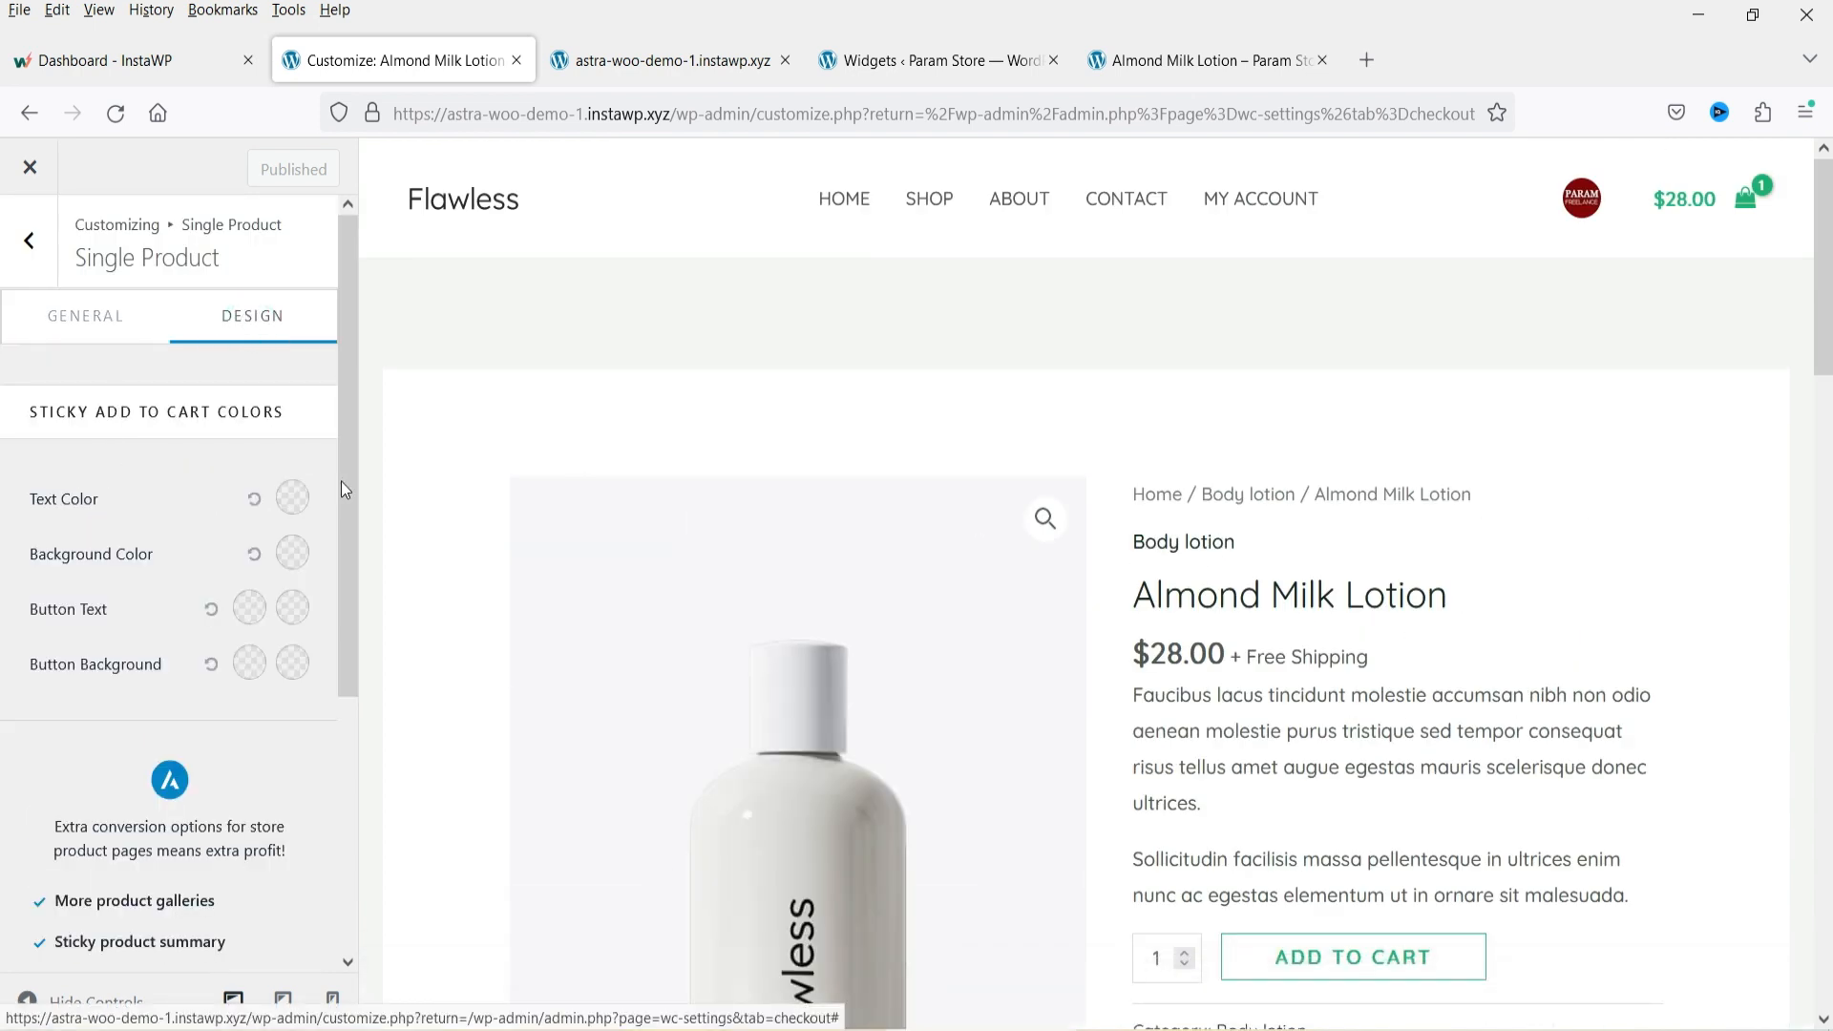
{"action": "scroll", "coordinate": [1385, 490], "scroll_direction": "down", "scroll_amount": 4}
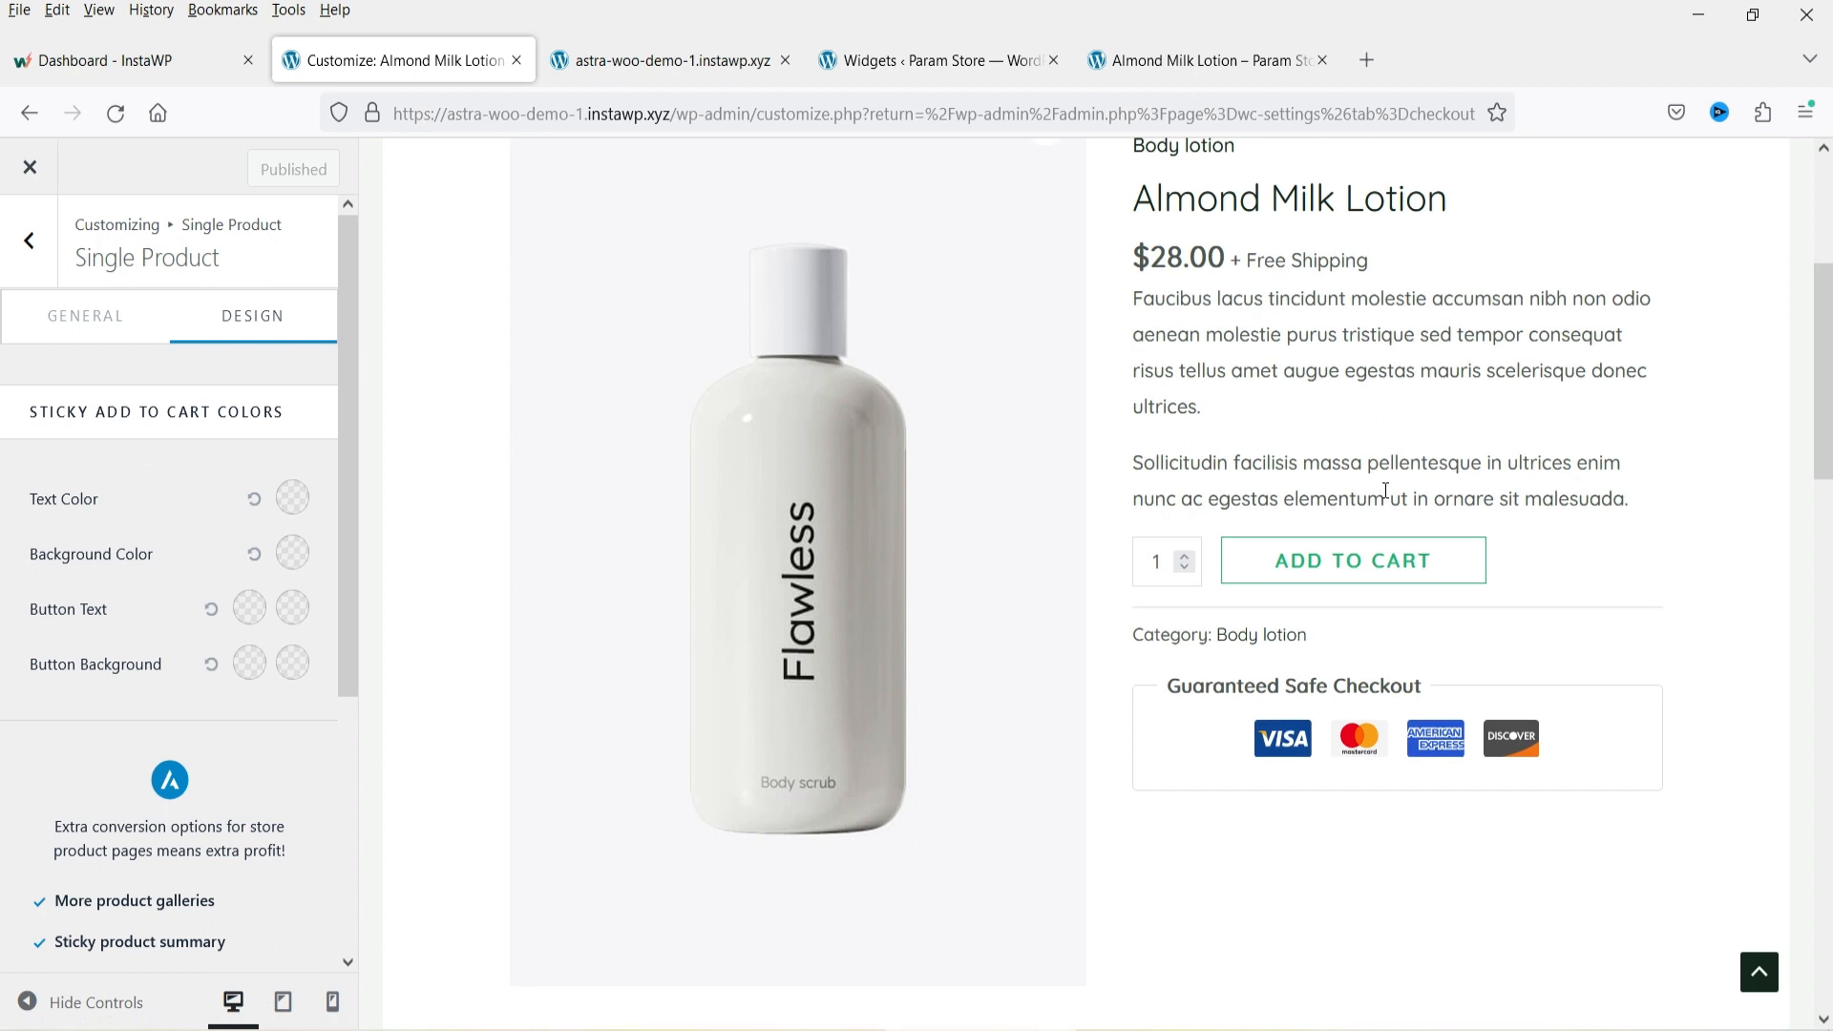
{"action": "left_click", "coordinate": [283, 559]}
{"action": "left_click", "coordinate": [169, 684]}
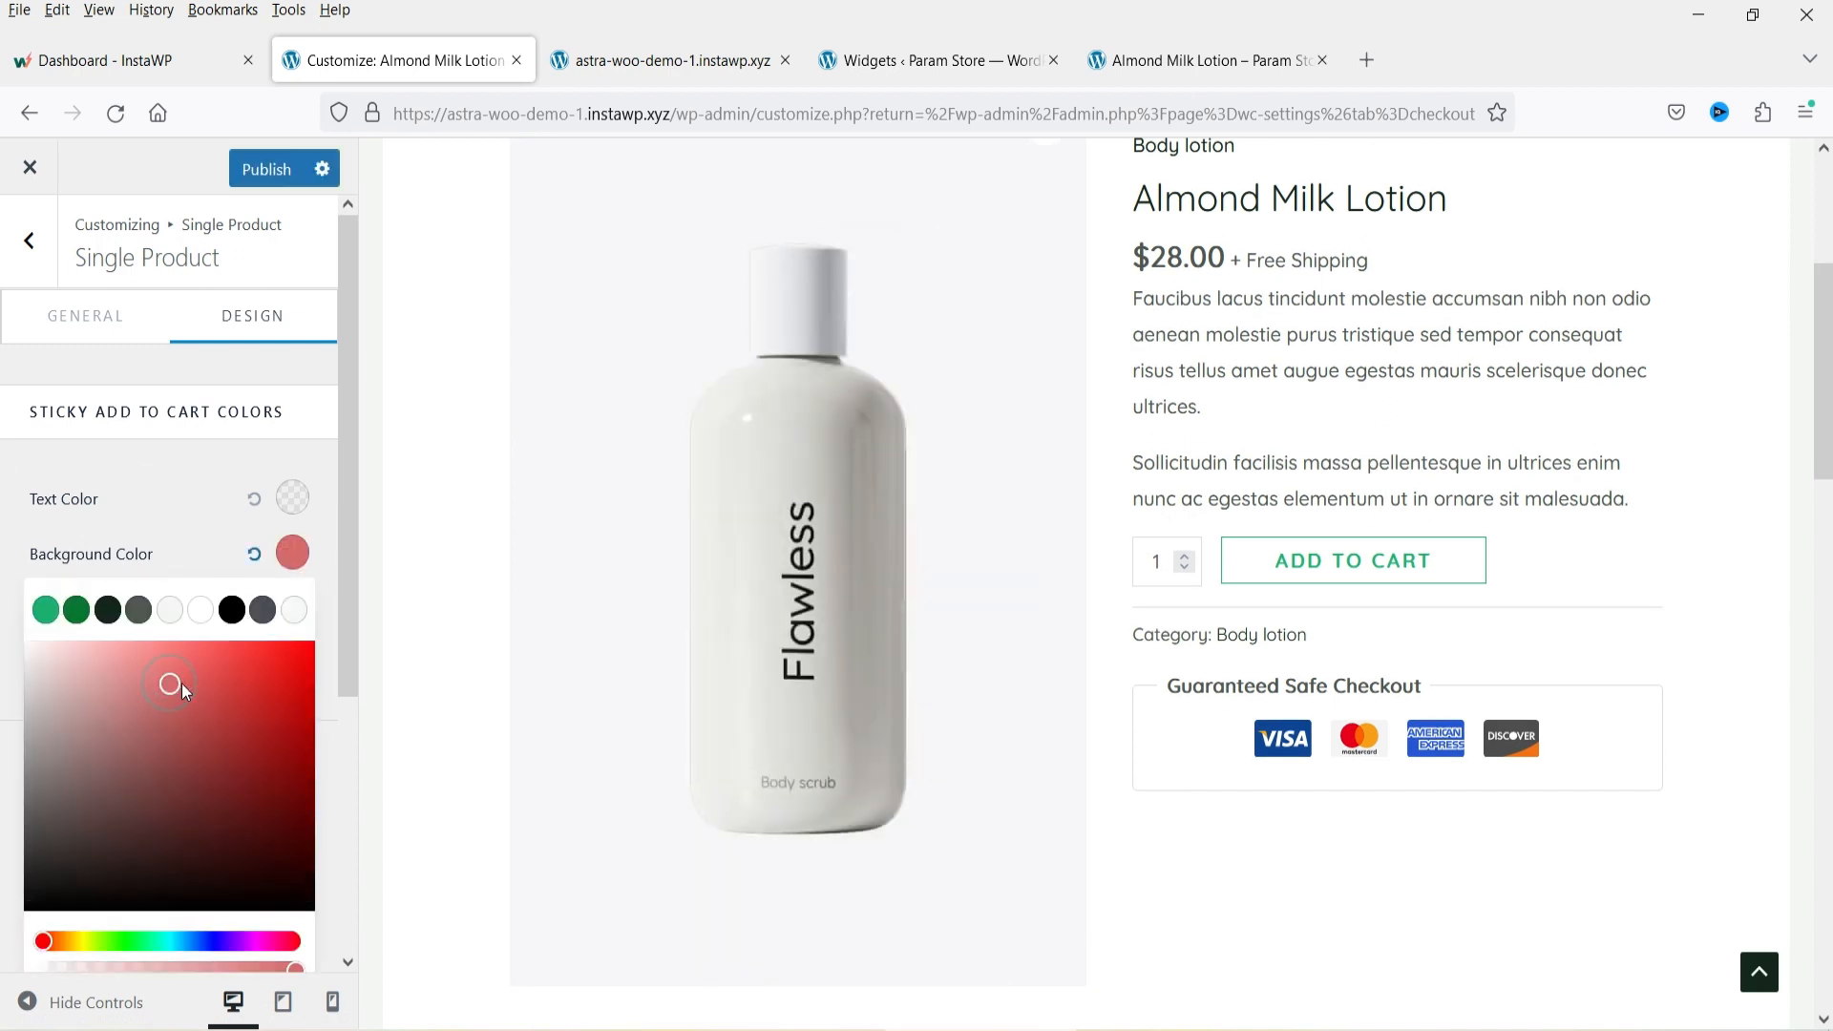
{"action": "left_click", "coordinate": [231, 710]}
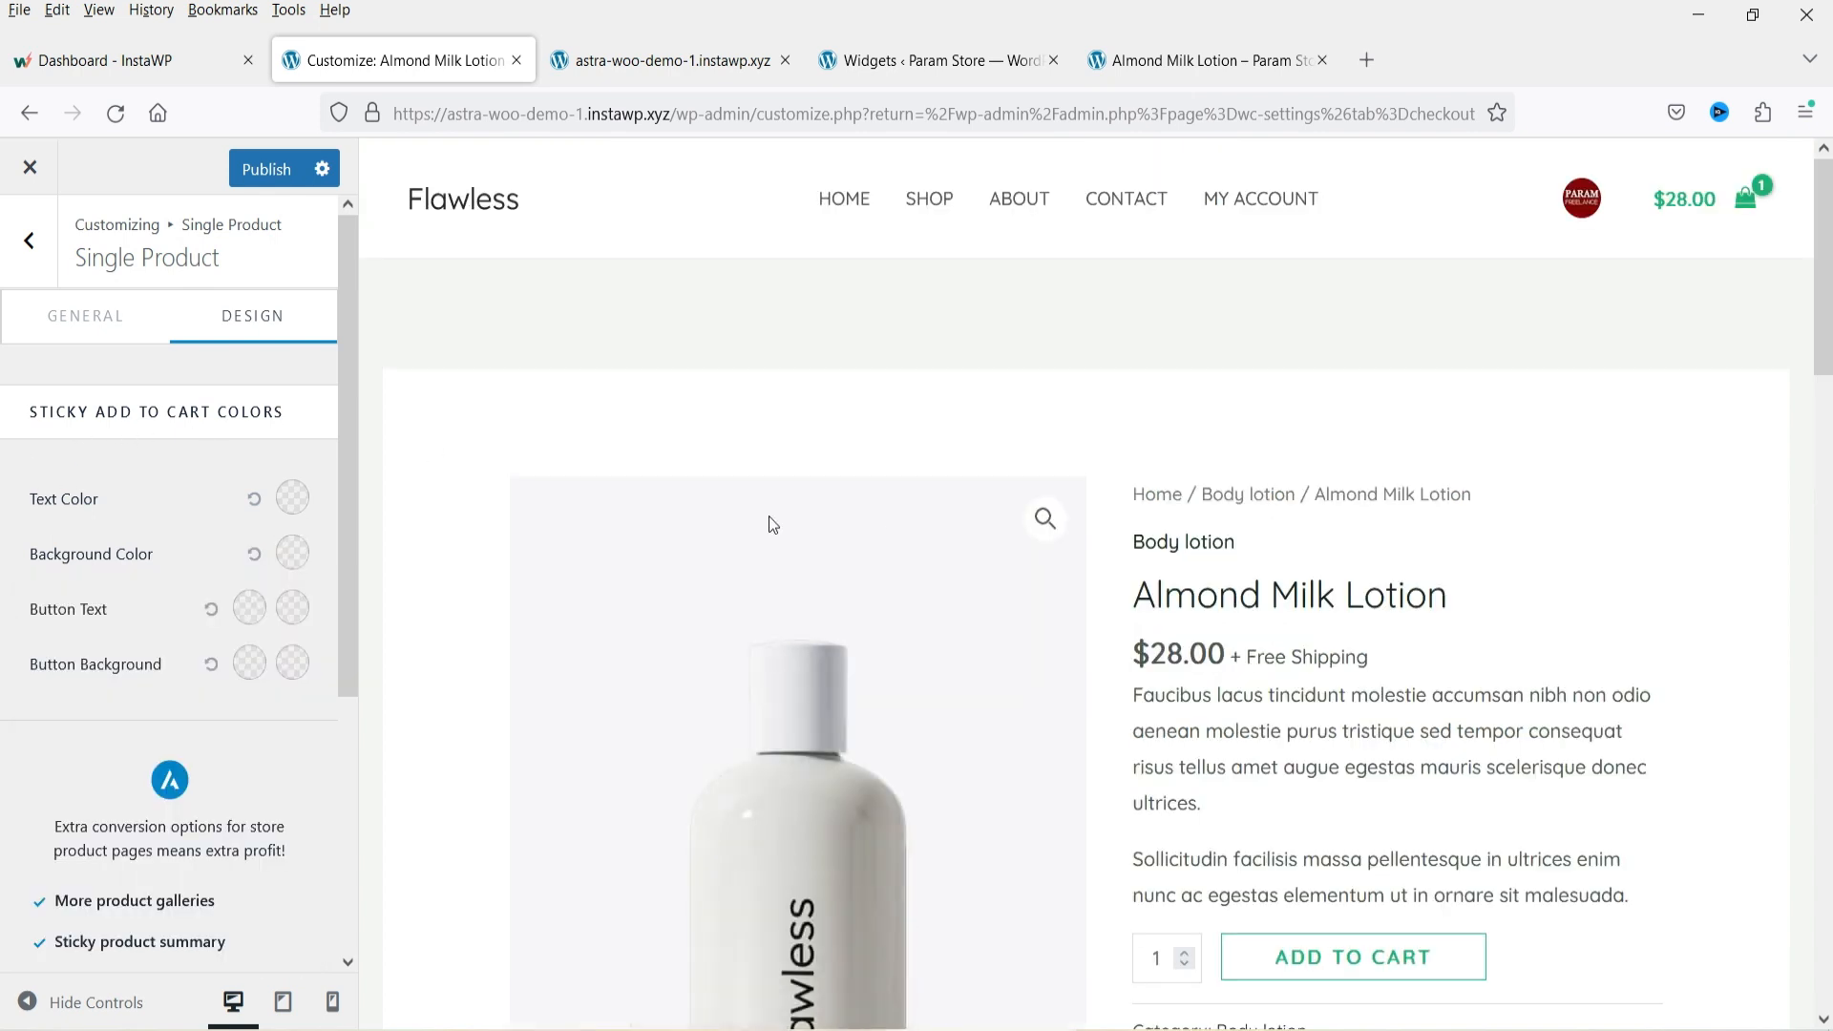
Set the sticky add to cart background colour to a light pink.
{"action": "scroll", "coordinate": [773, 525], "scroll_direction": "down", "scroll_amount": 7}
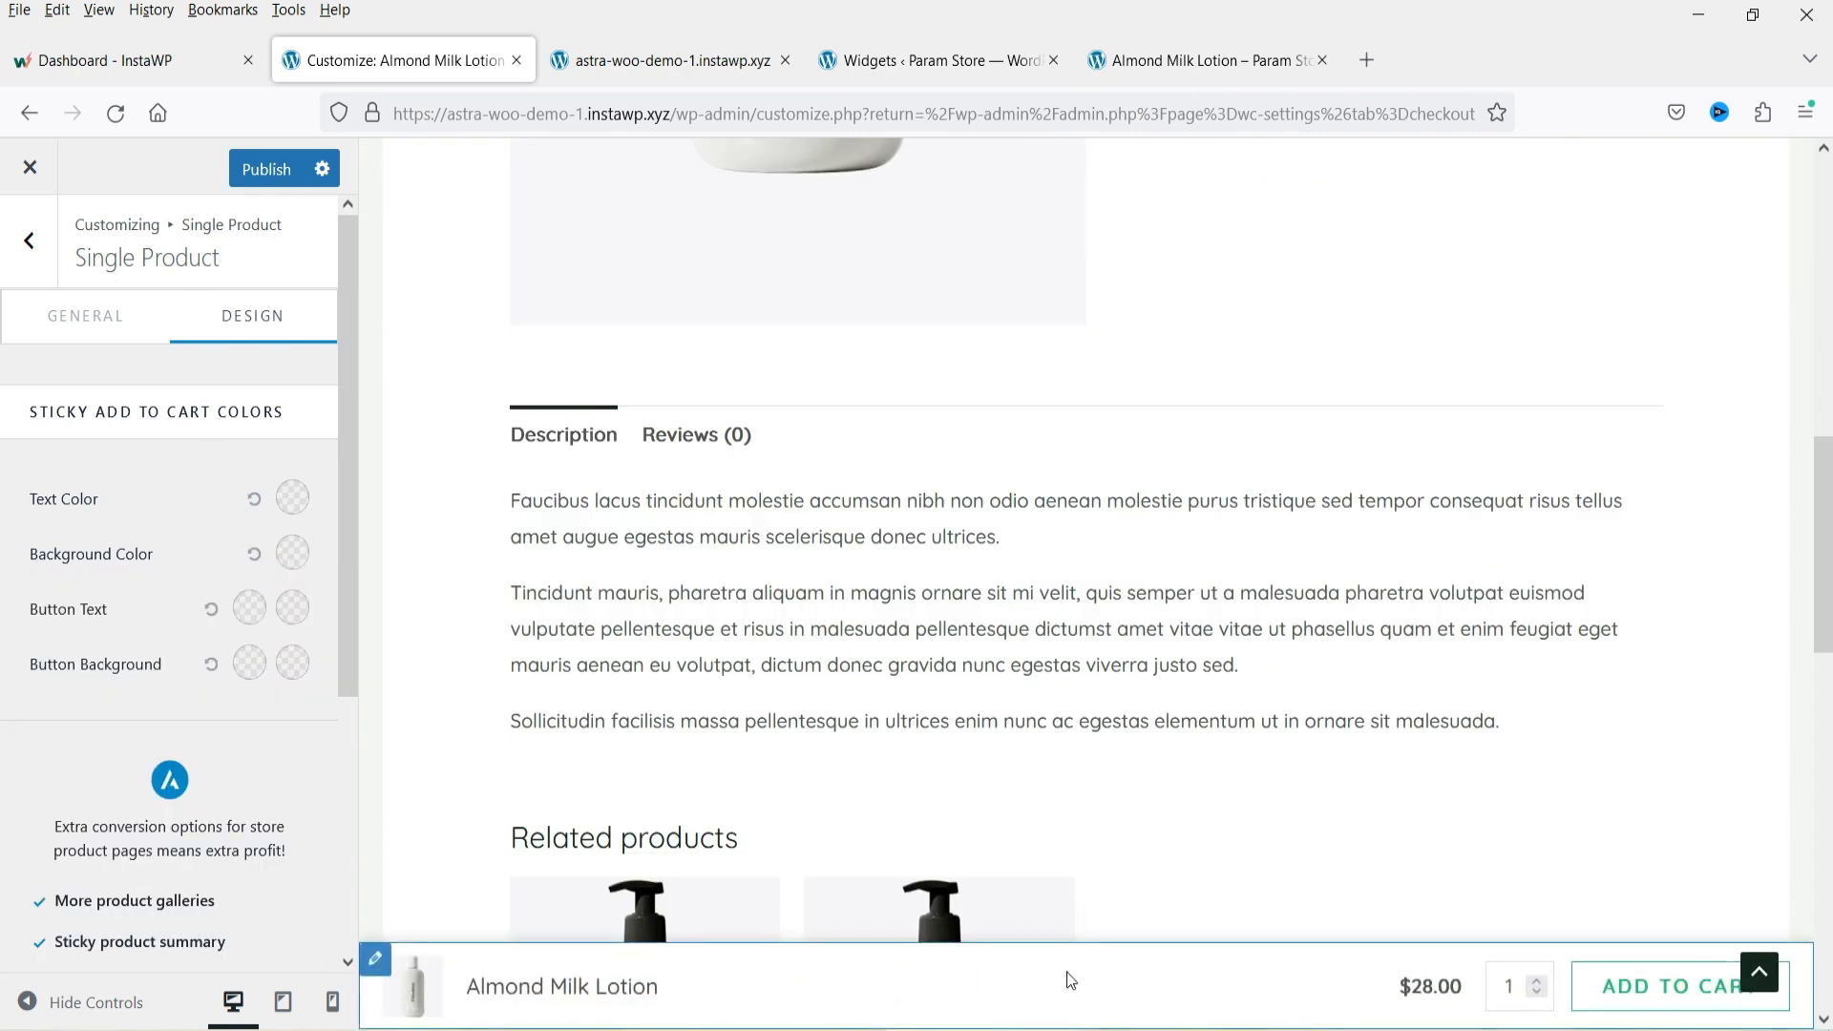
{"action": "left_click", "coordinate": [298, 567]}
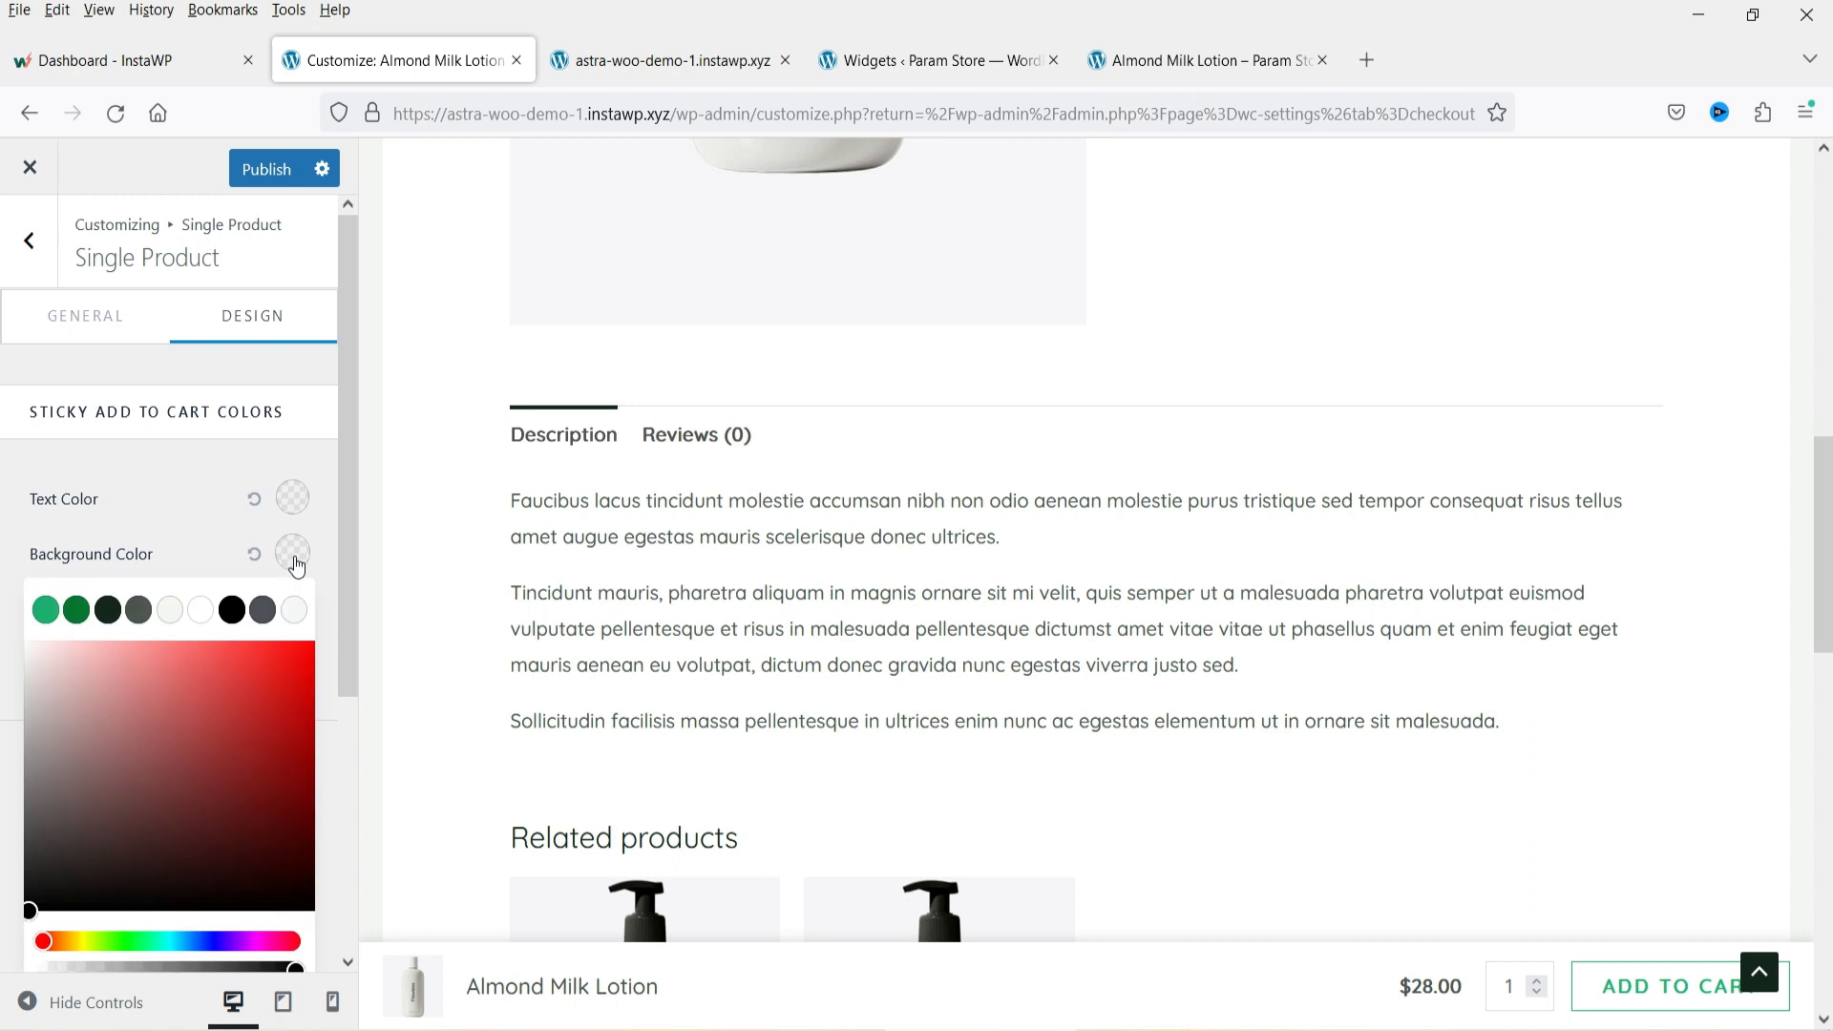
{"action": "left_click", "coordinate": [211, 747]}
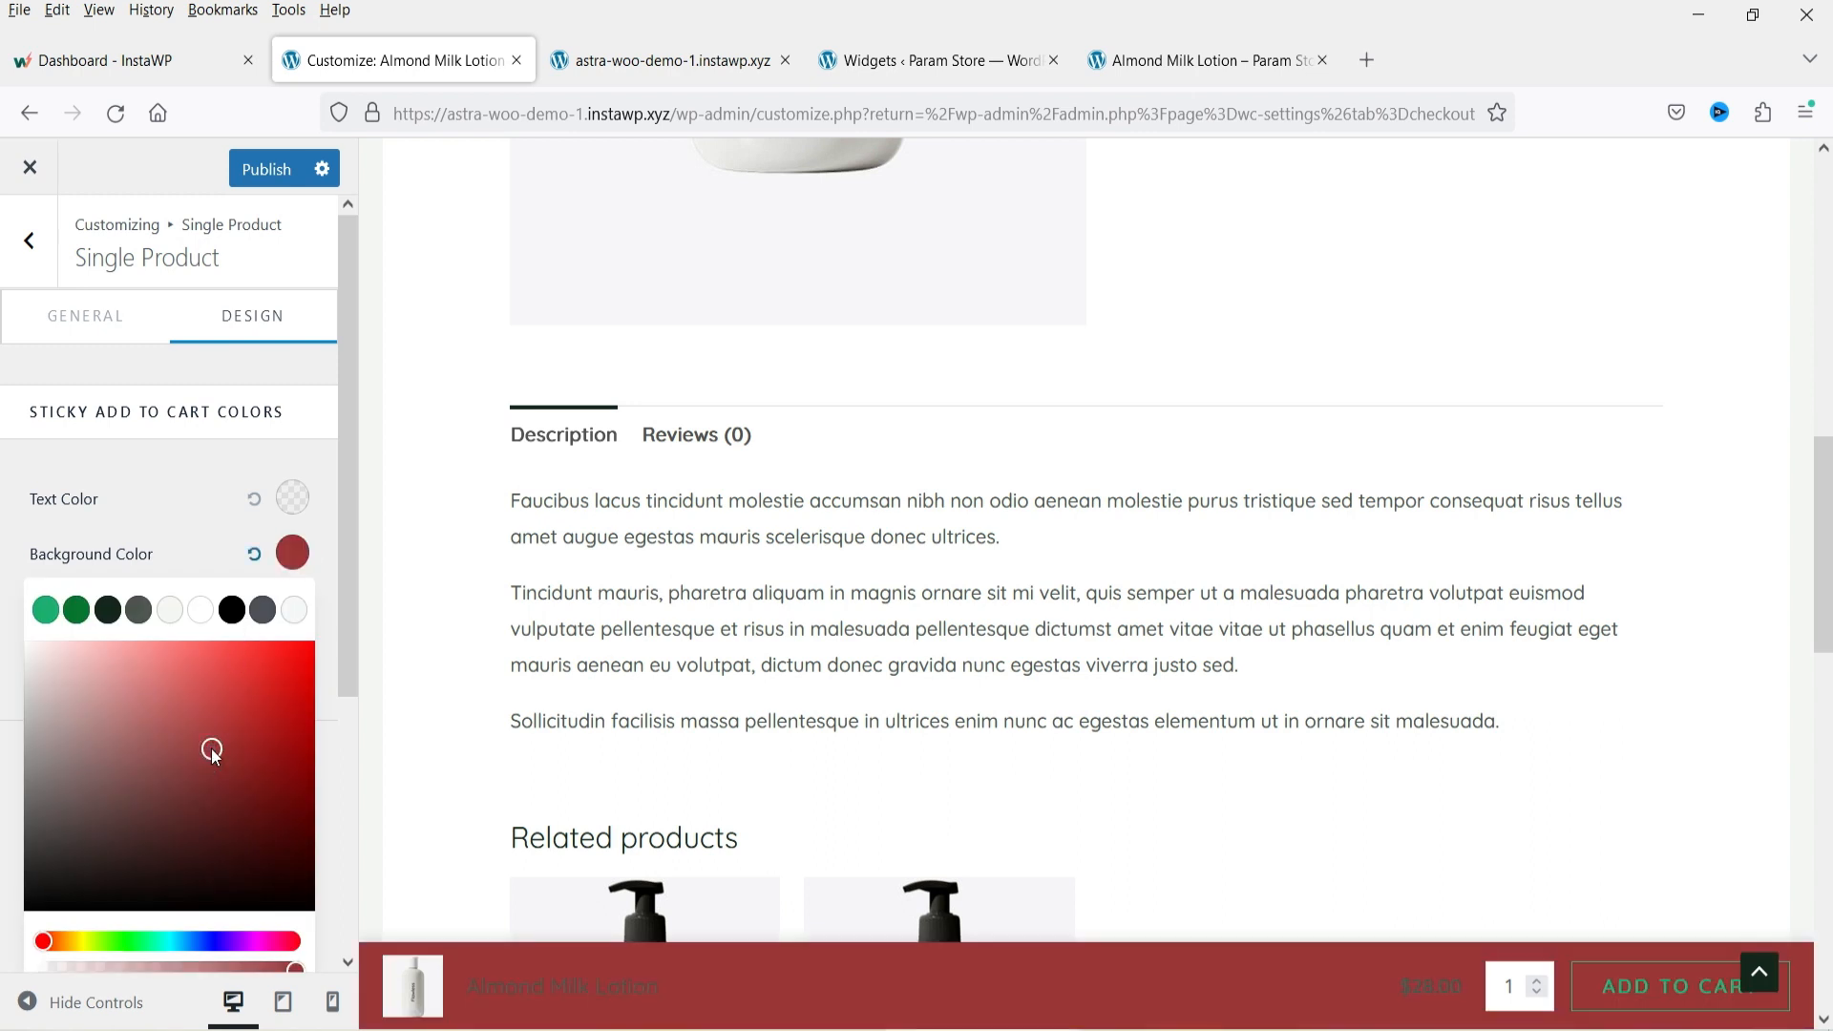
{"action": "left_click_drag", "start_coordinate": [211, 748], "coordinate": [103, 647]}
{"action": "left_click", "coordinate": [166, 489]}
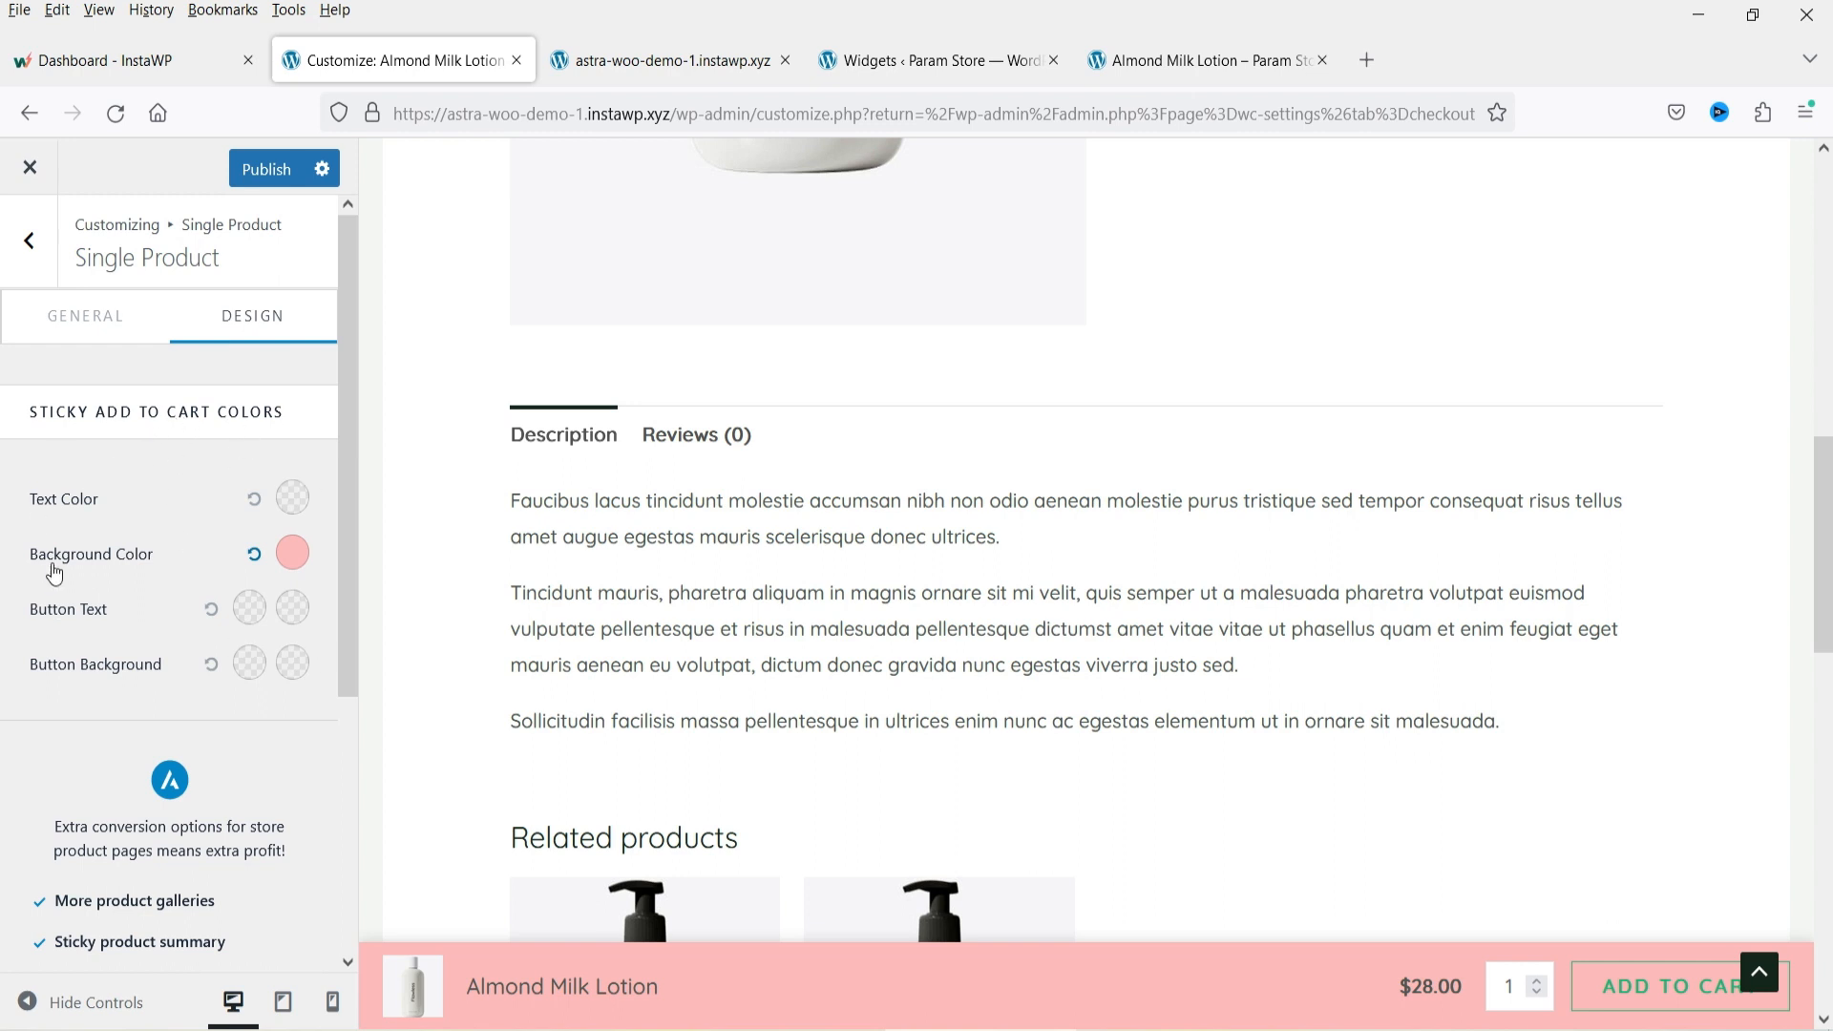
Publish the sticky add to cart colour change.
{"action": "scroll", "coordinate": [842, 467], "scroll_direction": "up", "scroll_amount": 8}
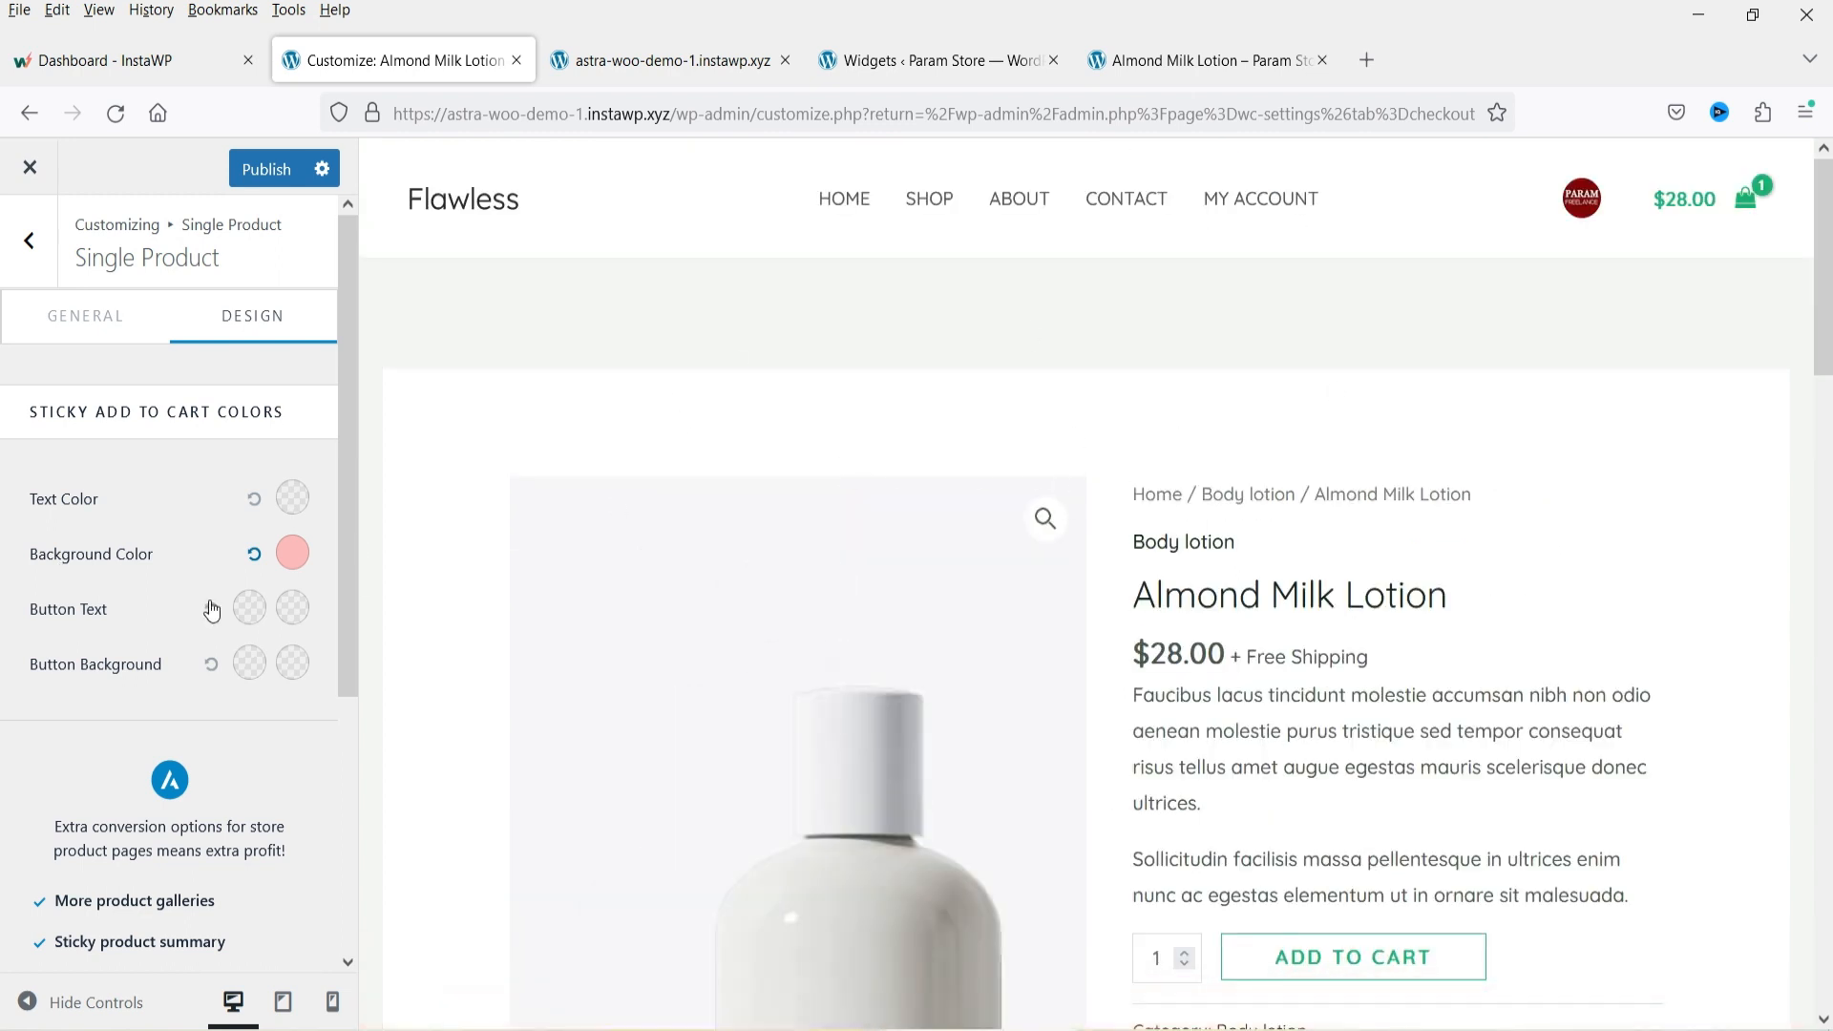
{"action": "scroll", "coordinate": [60, 584], "scroll_direction": "down", "scroll_amount": 4}
{"action": "left_click_drag", "start_coordinate": [56, 522], "coordinate": [292, 796]}
{"action": "left_click", "coordinate": [191, 670]}
{"action": "scroll", "coordinate": [186, 668], "scroll_direction": "up", "scroll_amount": 4}
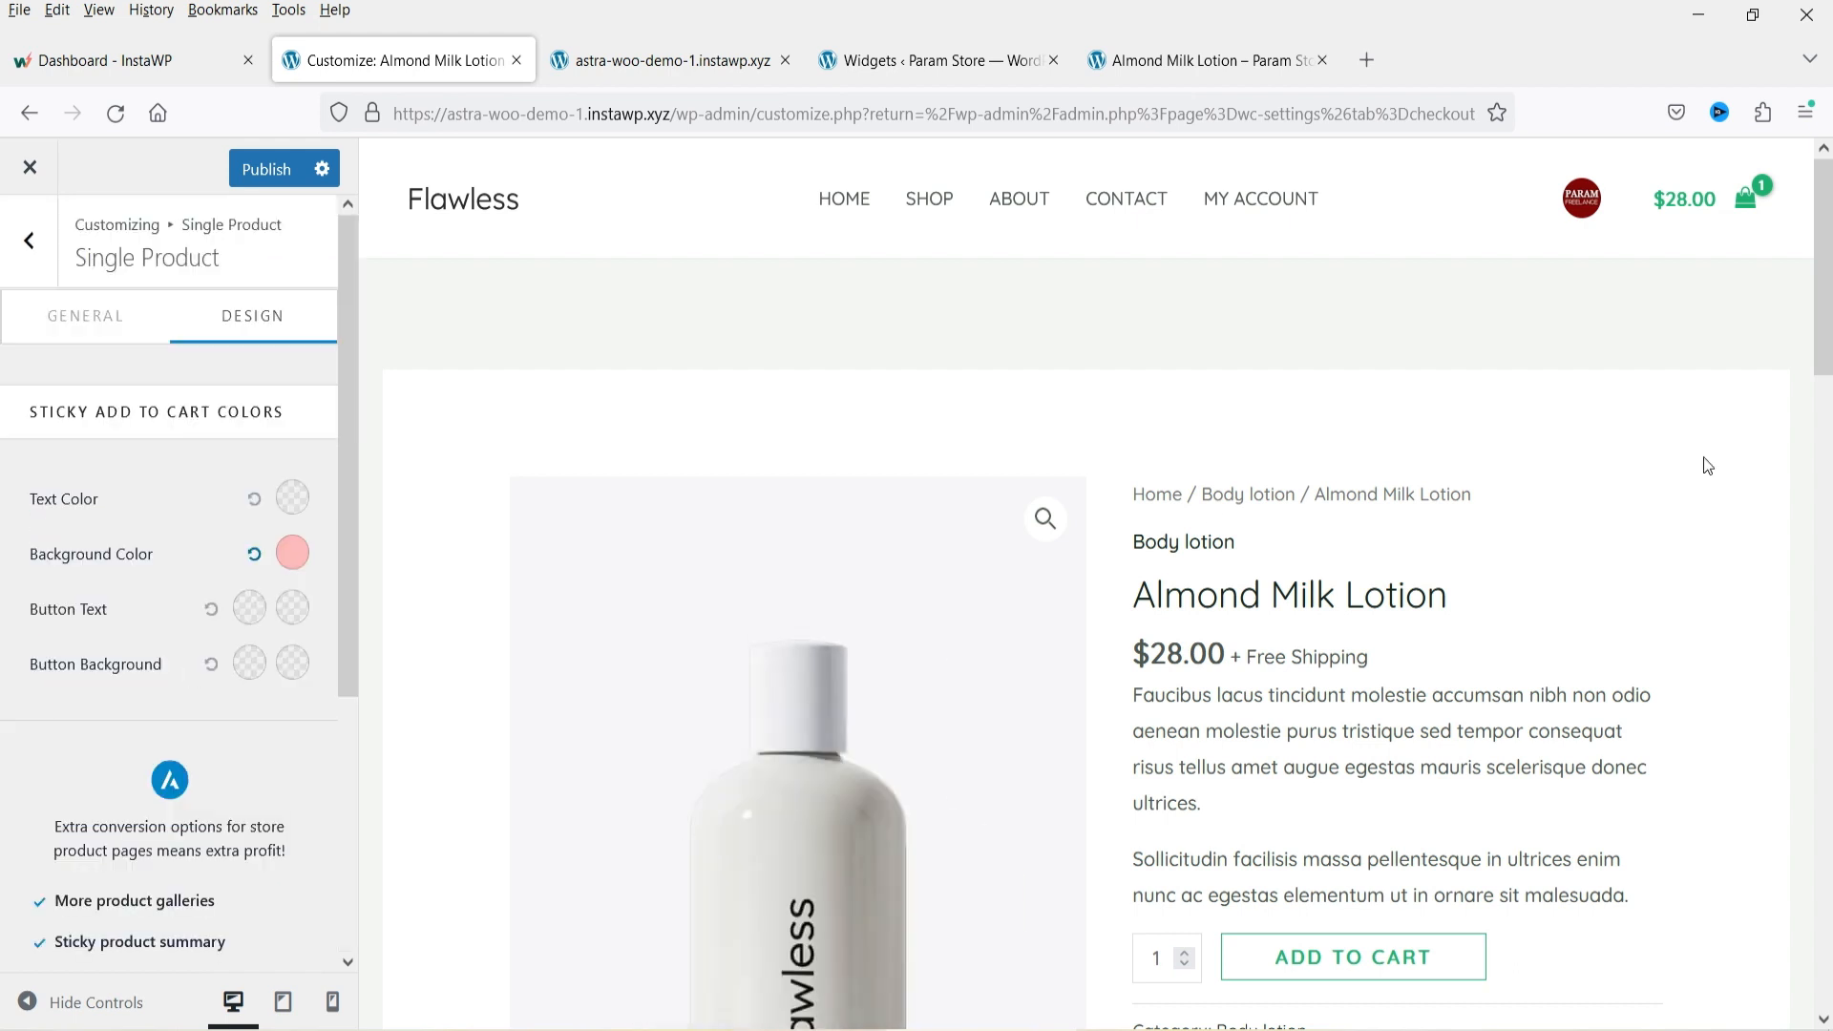
{"action": "left_click", "coordinate": [267, 168]}
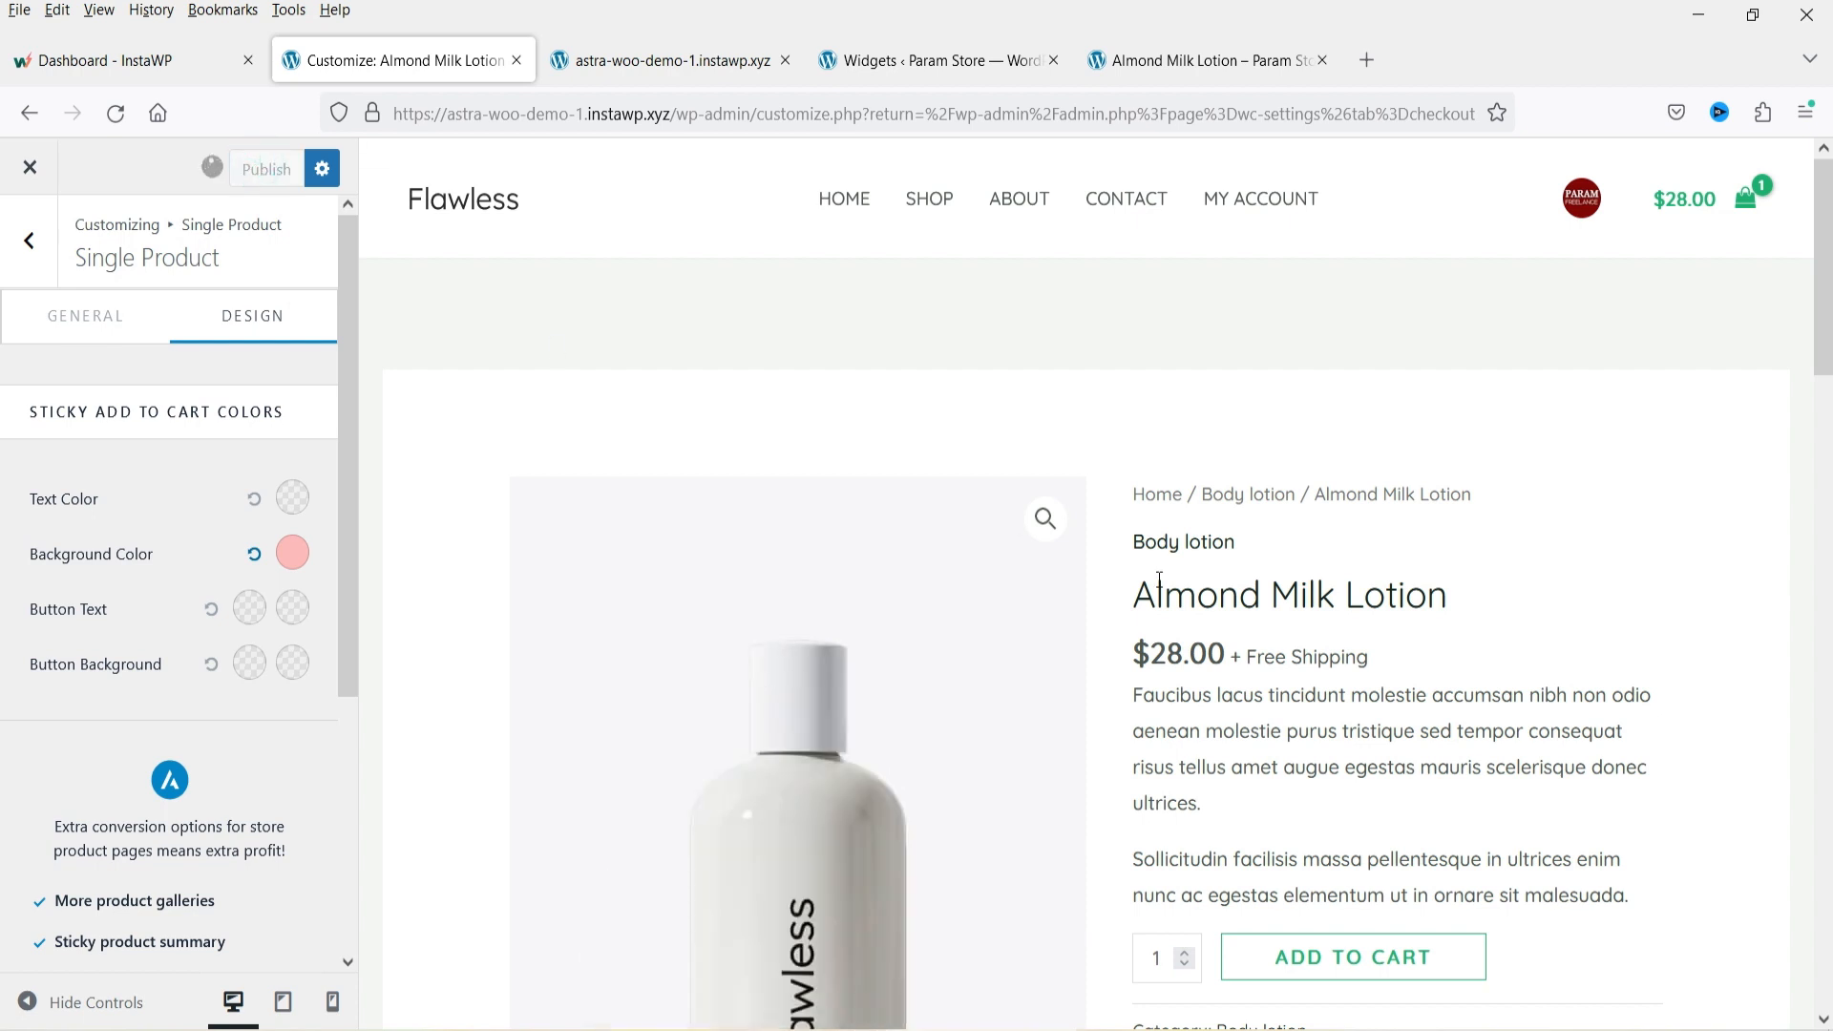
Open the WooCommerce Store Notice settings to review the notice text, then return to the WooCommerce panel.
{"action": "left_click", "coordinate": [36, 254]}
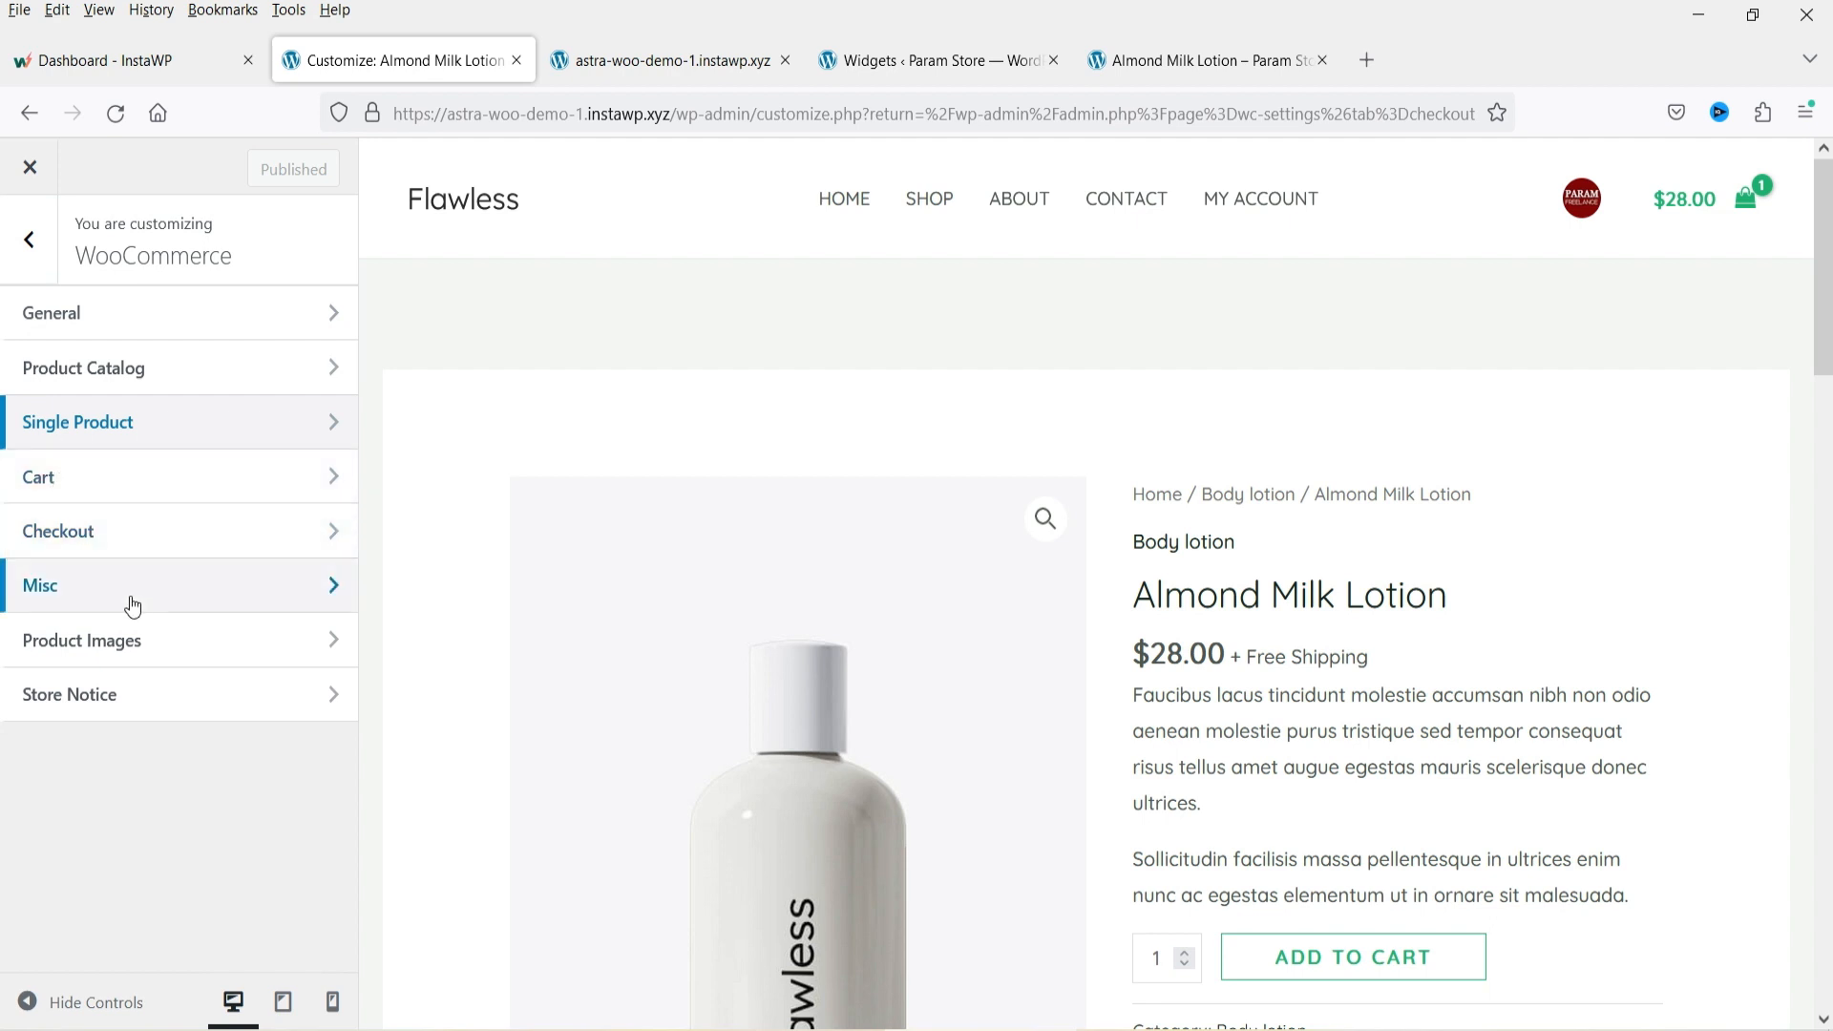
{"action": "left_click", "coordinate": [176, 697]}
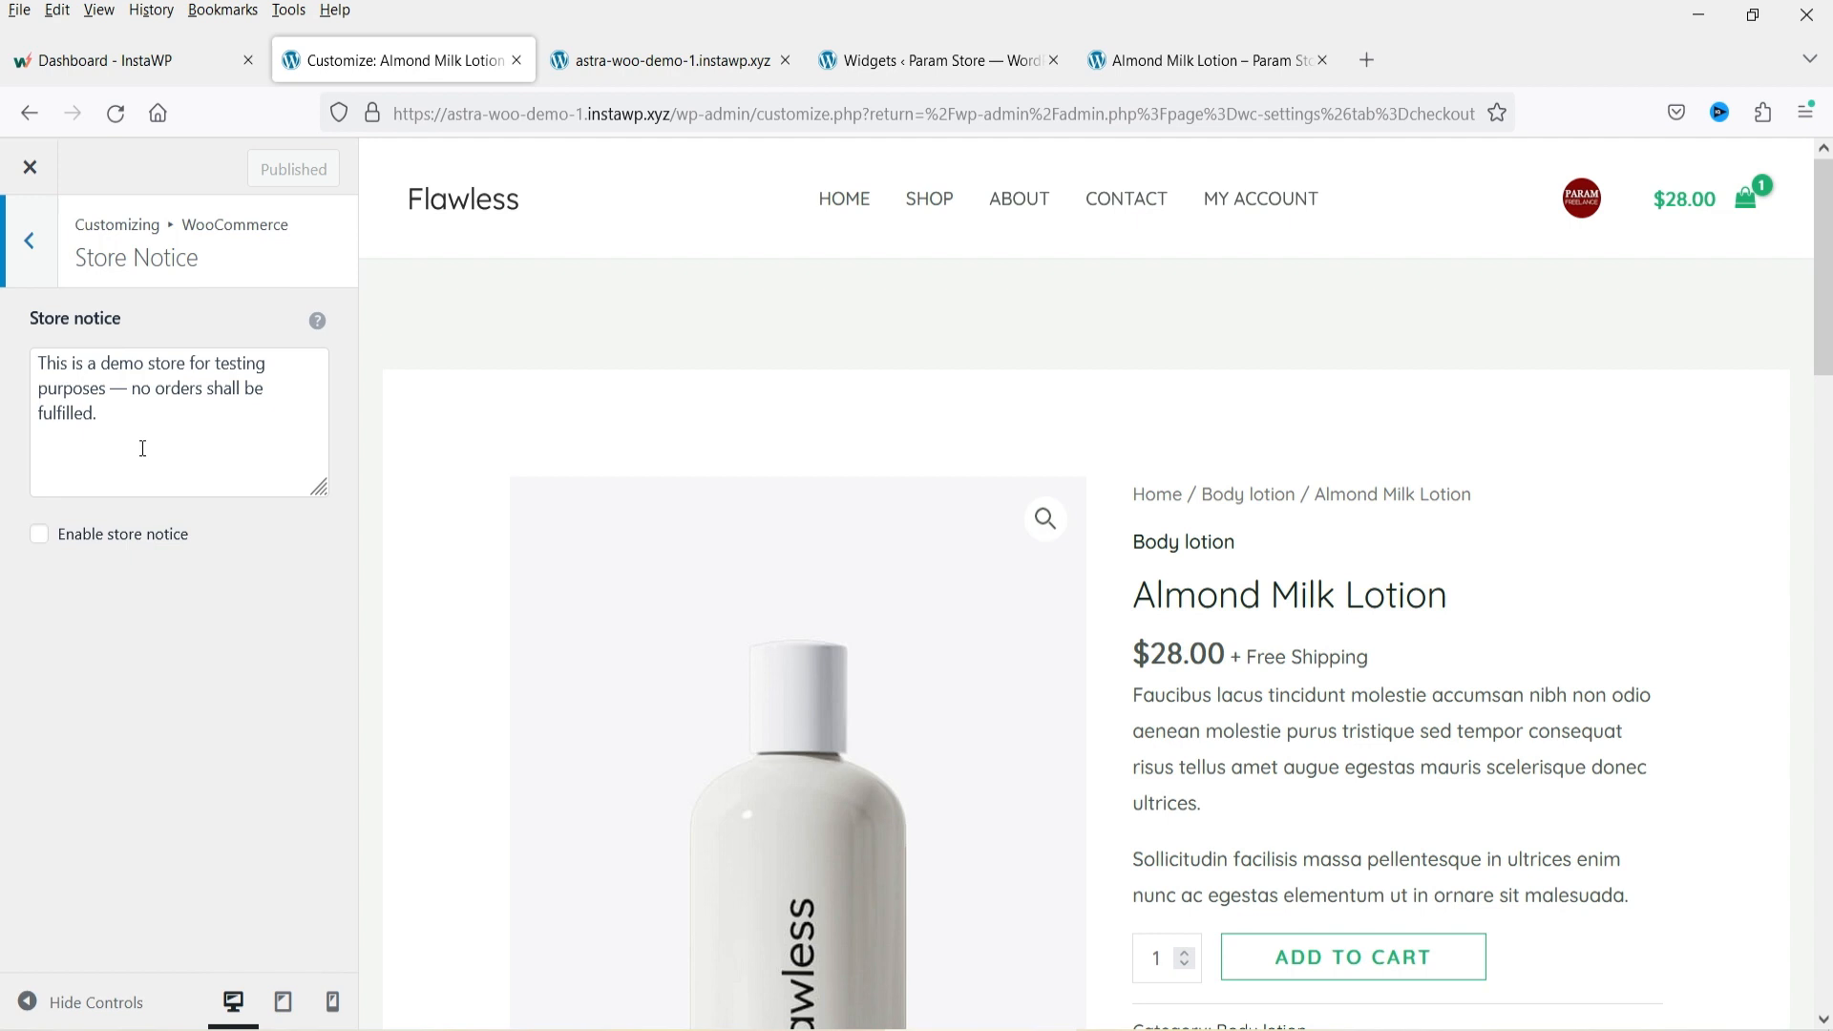
{"action": "triple_click", "coordinate": [144, 449]}
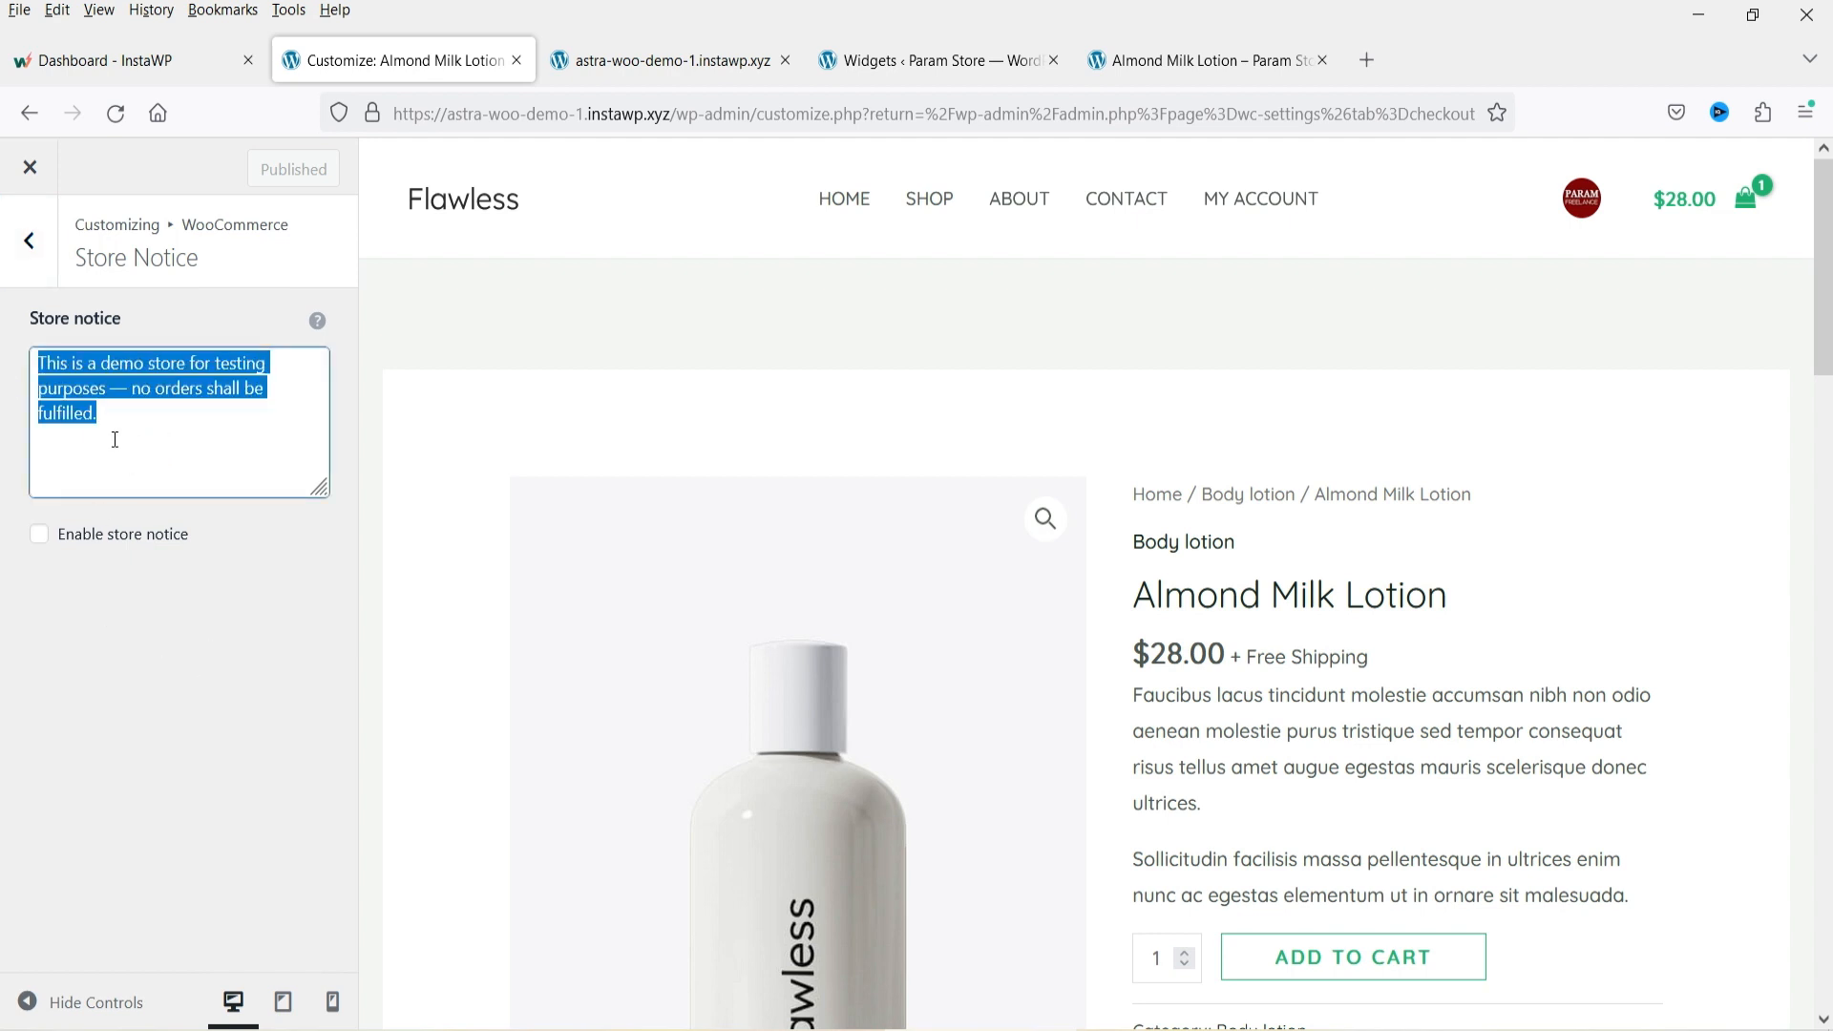
{"action": "left_click", "coordinate": [30, 241]}
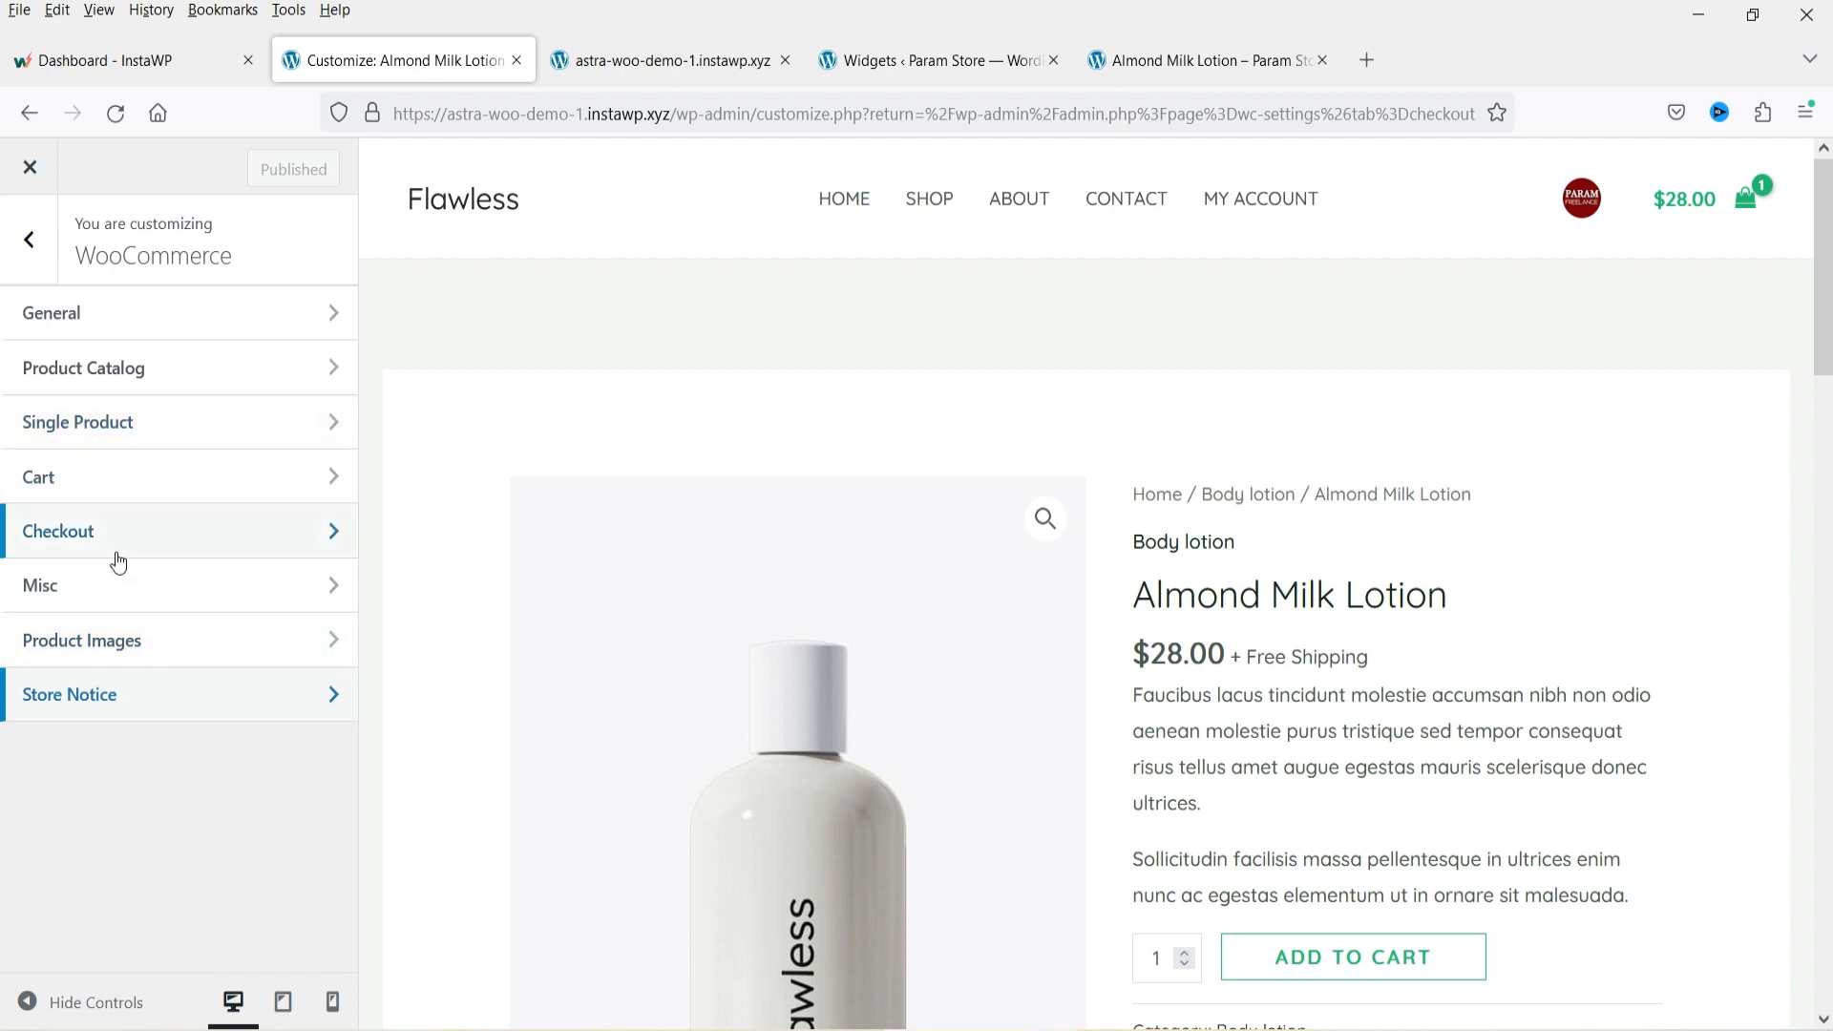
{"action": "left_click", "coordinate": [30, 240]}
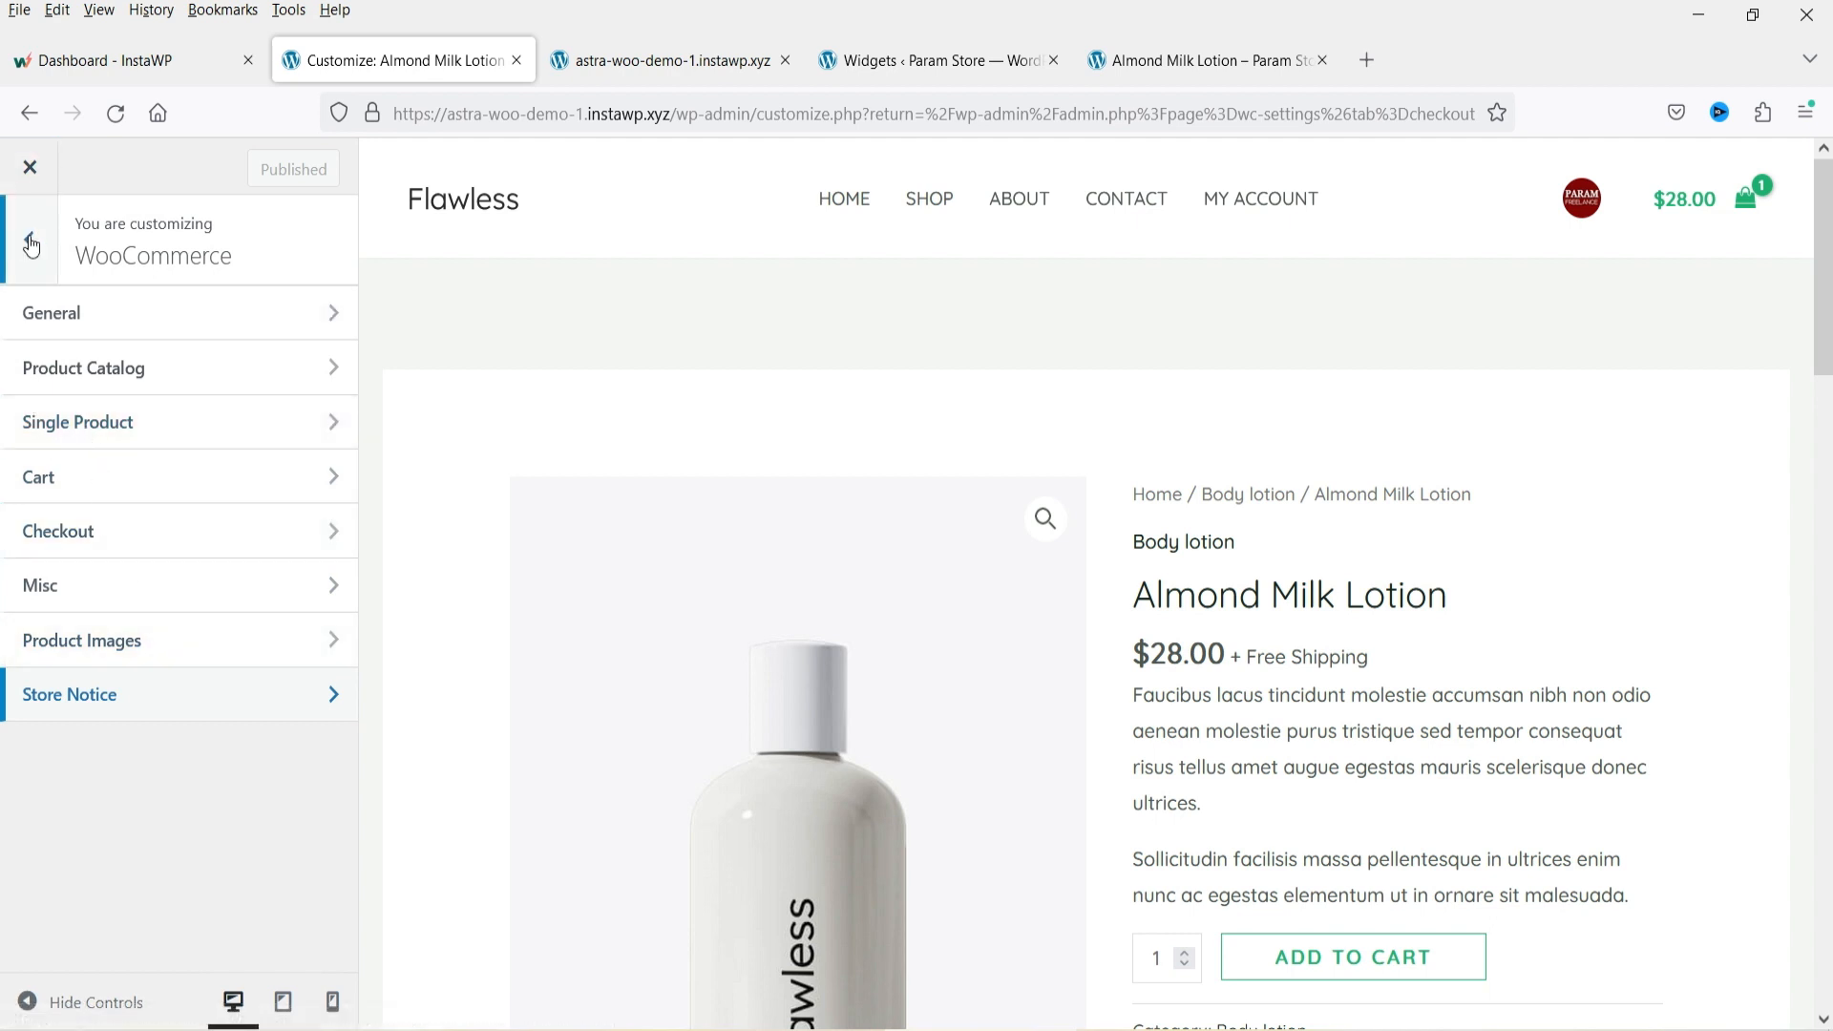
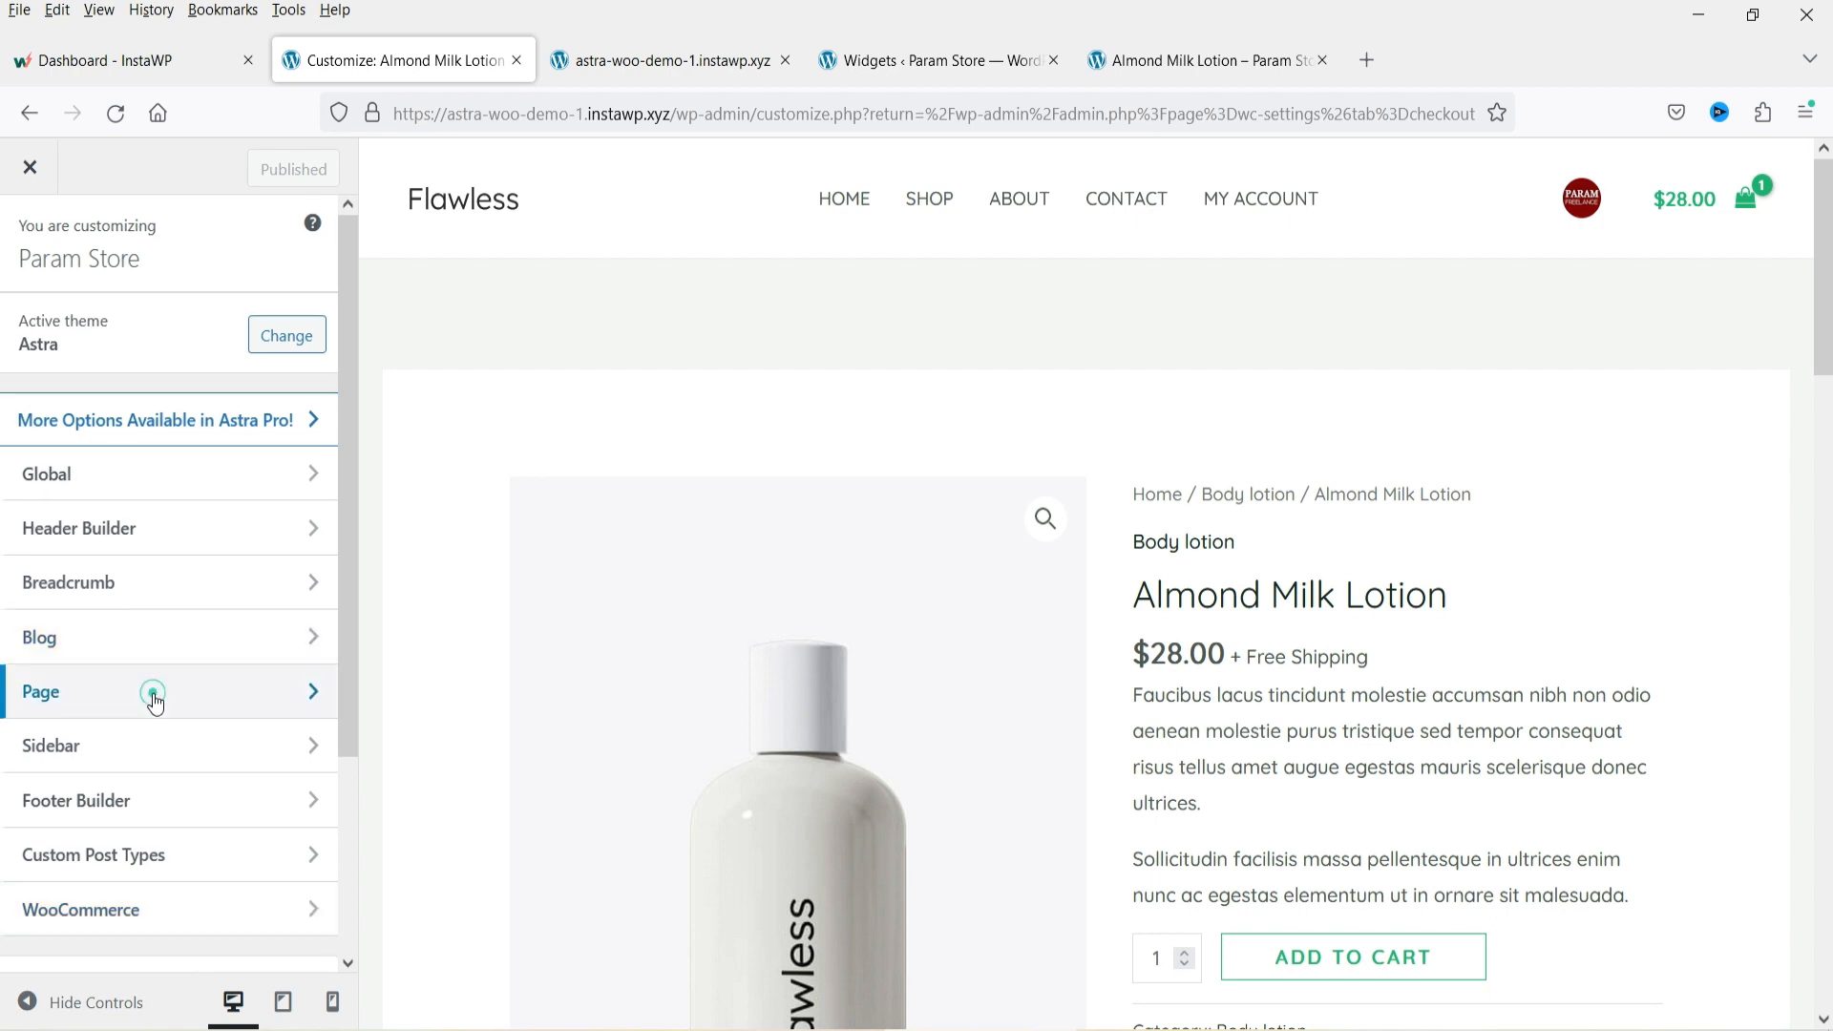
Review the Page container layout, container style and sidebar layout settings in the Customizer.
{"action": "left_click", "coordinate": [153, 692]}
{"action": "scroll", "coordinate": [181, 521], "scroll_direction": "down", "scroll_amount": 5}
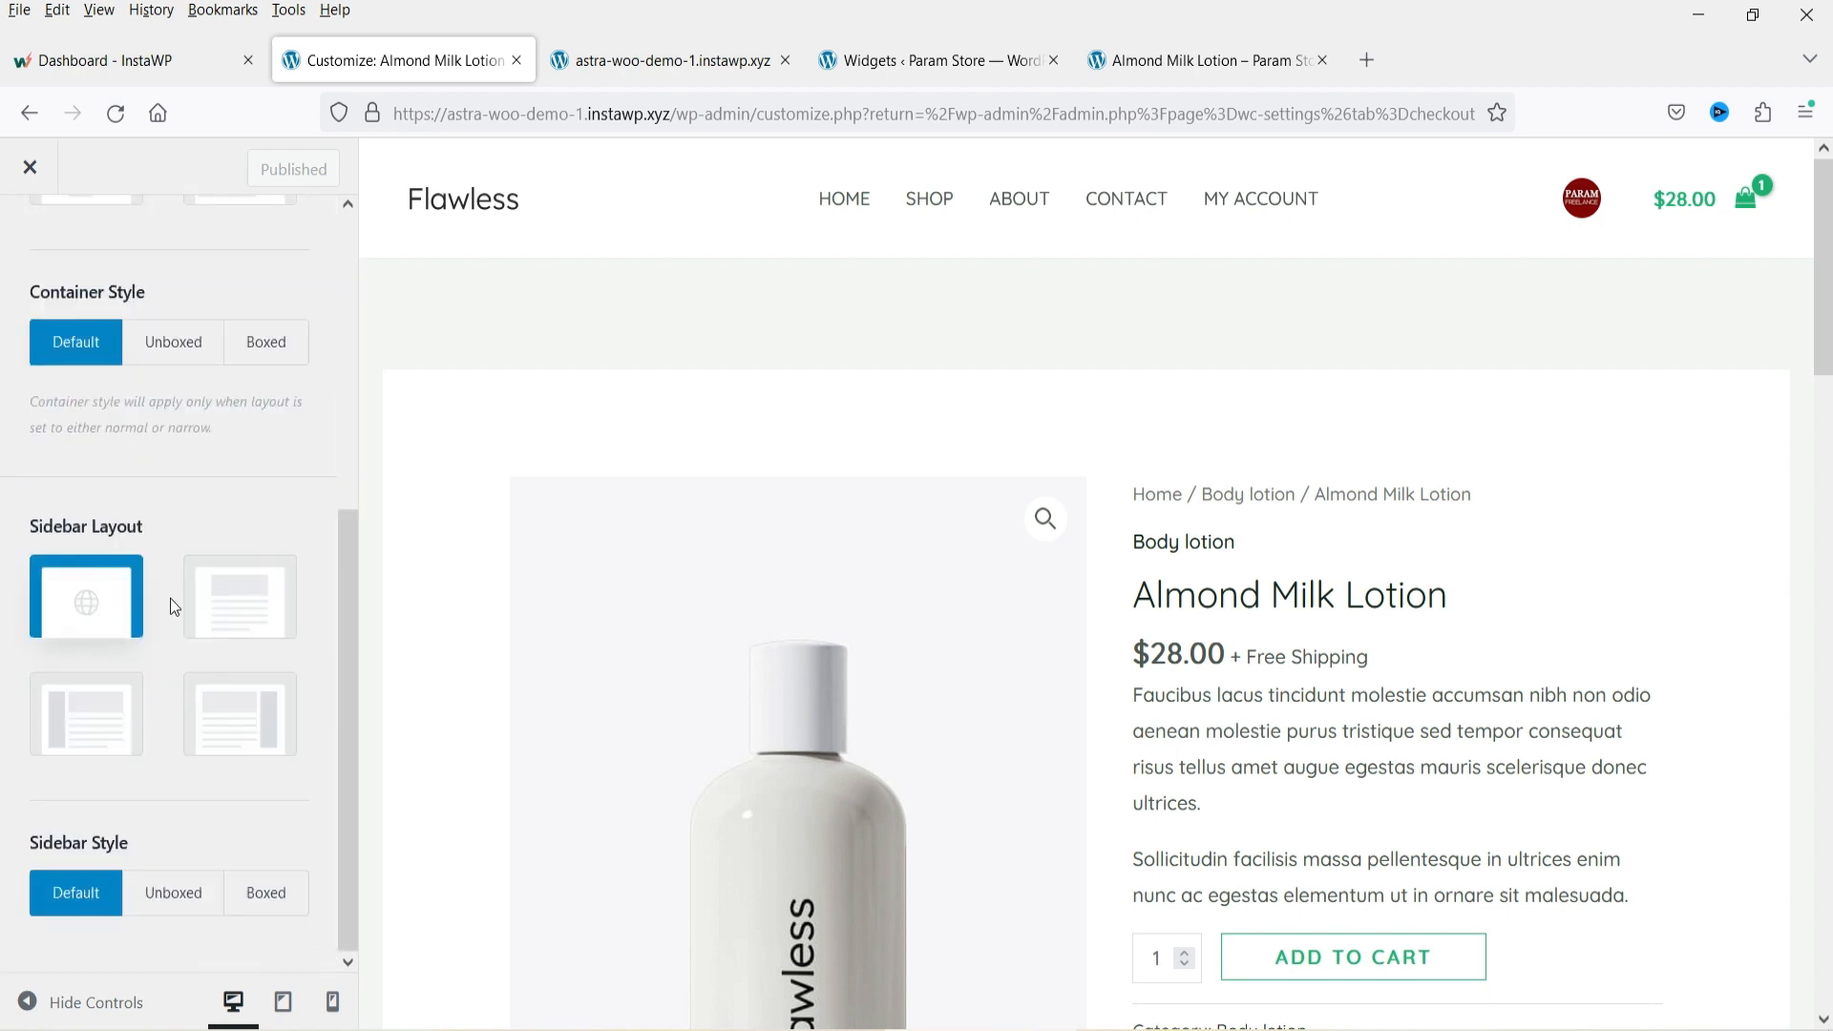
{"action": "scroll", "coordinate": [177, 653], "scroll_direction": "up", "scroll_amount": 5}
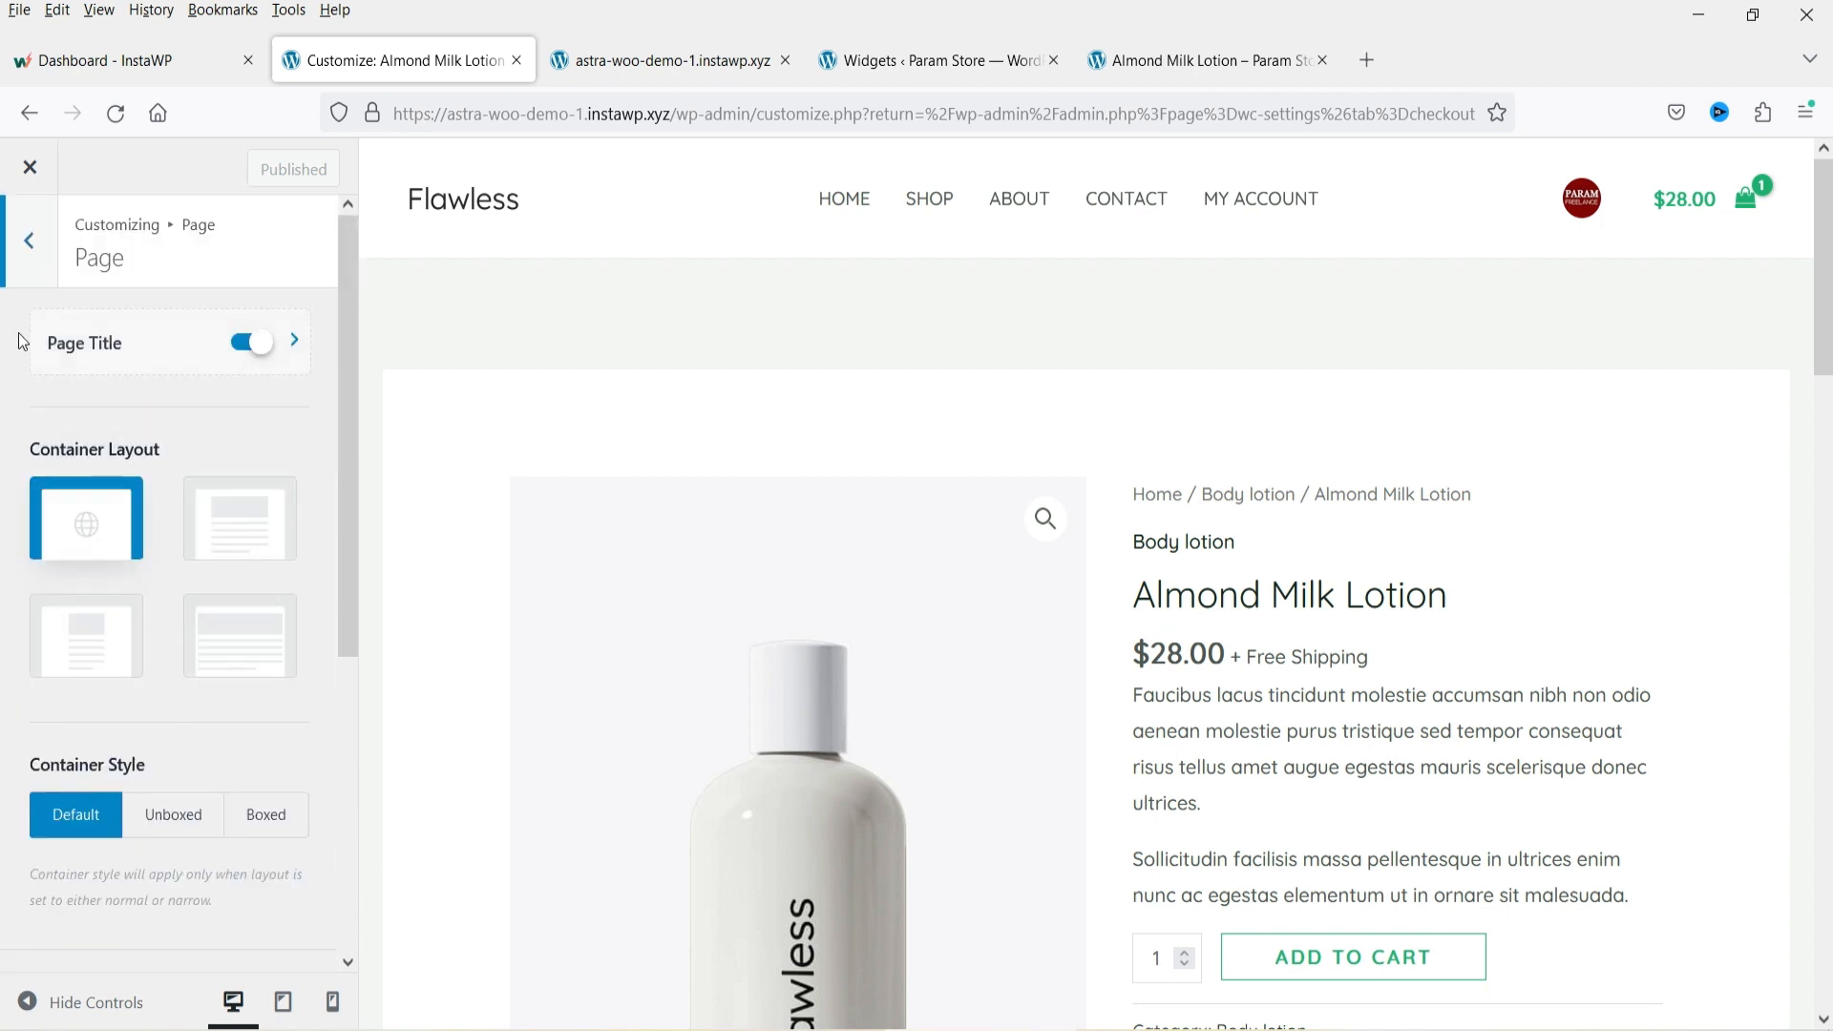
{"action": "left_click", "coordinate": [19, 244]}
{"action": "scroll", "coordinate": [229, 627], "scroll_direction": "down", "scroll_amount": 3}
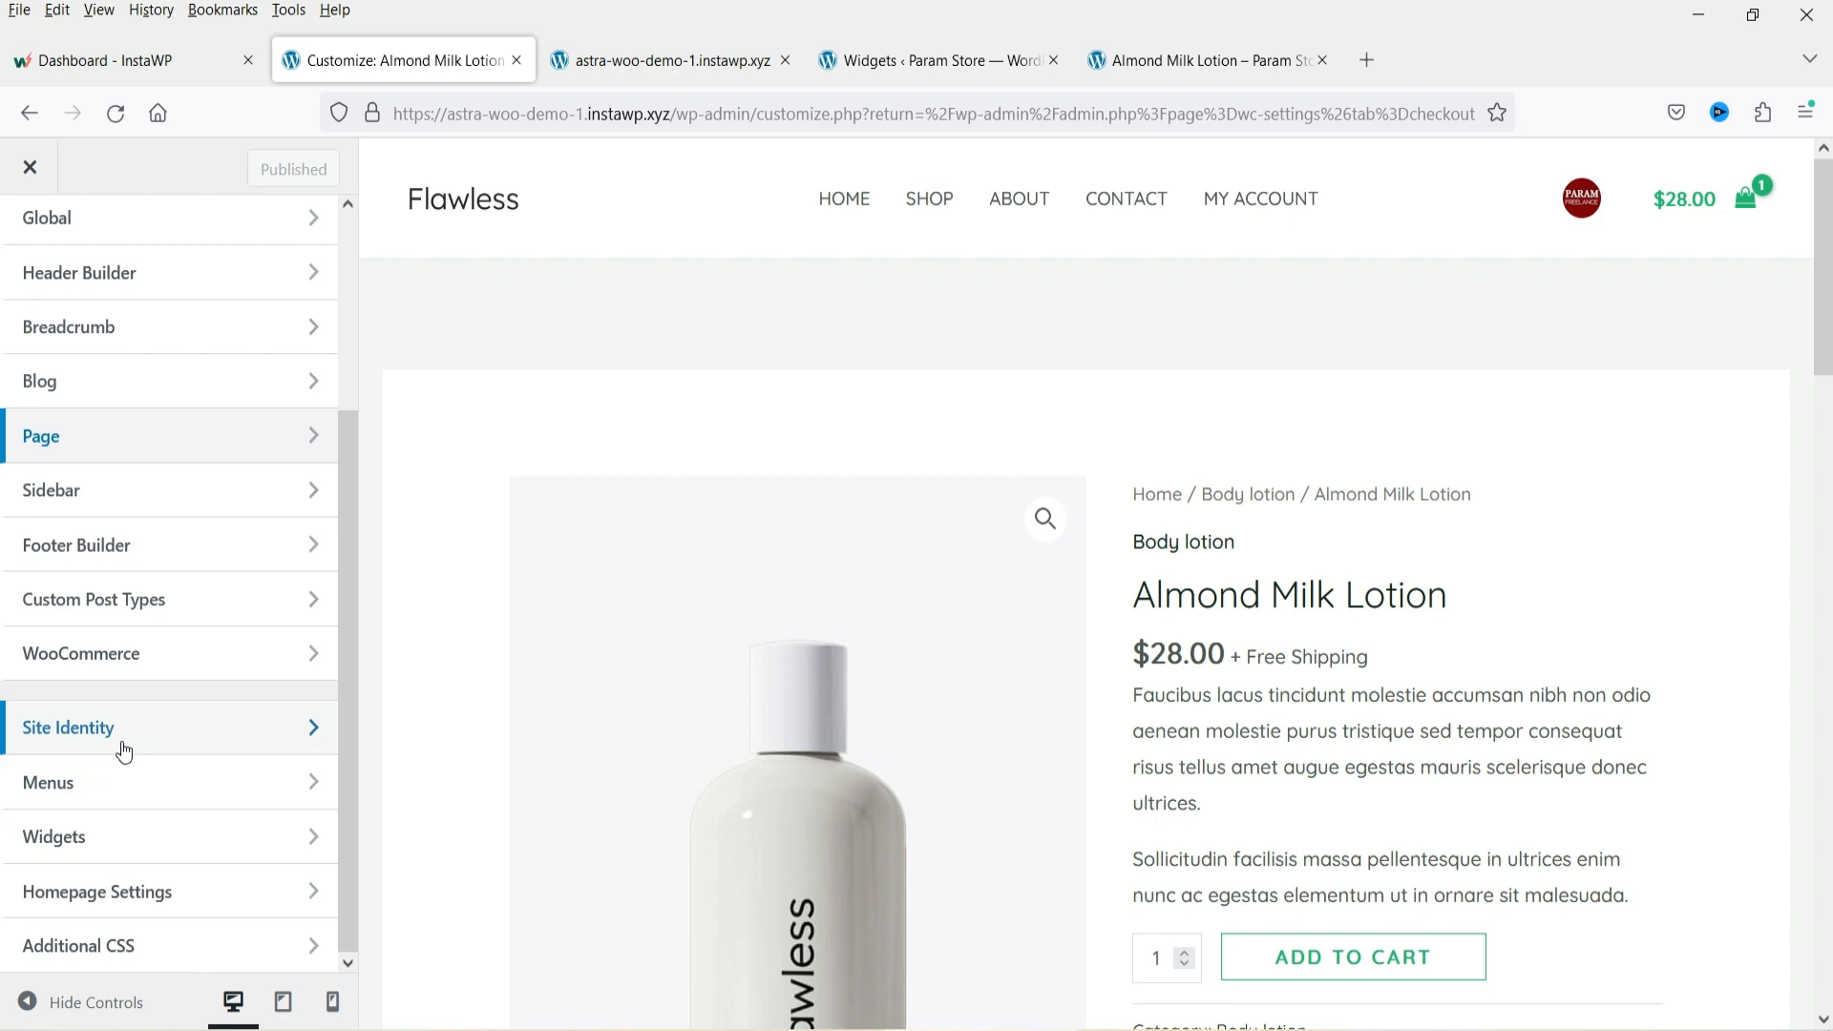
Preview the single product page on the live site and go to its home page.
{"action": "left_click", "coordinate": [1171, 61]}
{"action": "scroll", "coordinate": [1509, 504], "scroll_direction": "up", "scroll_amount": 5}
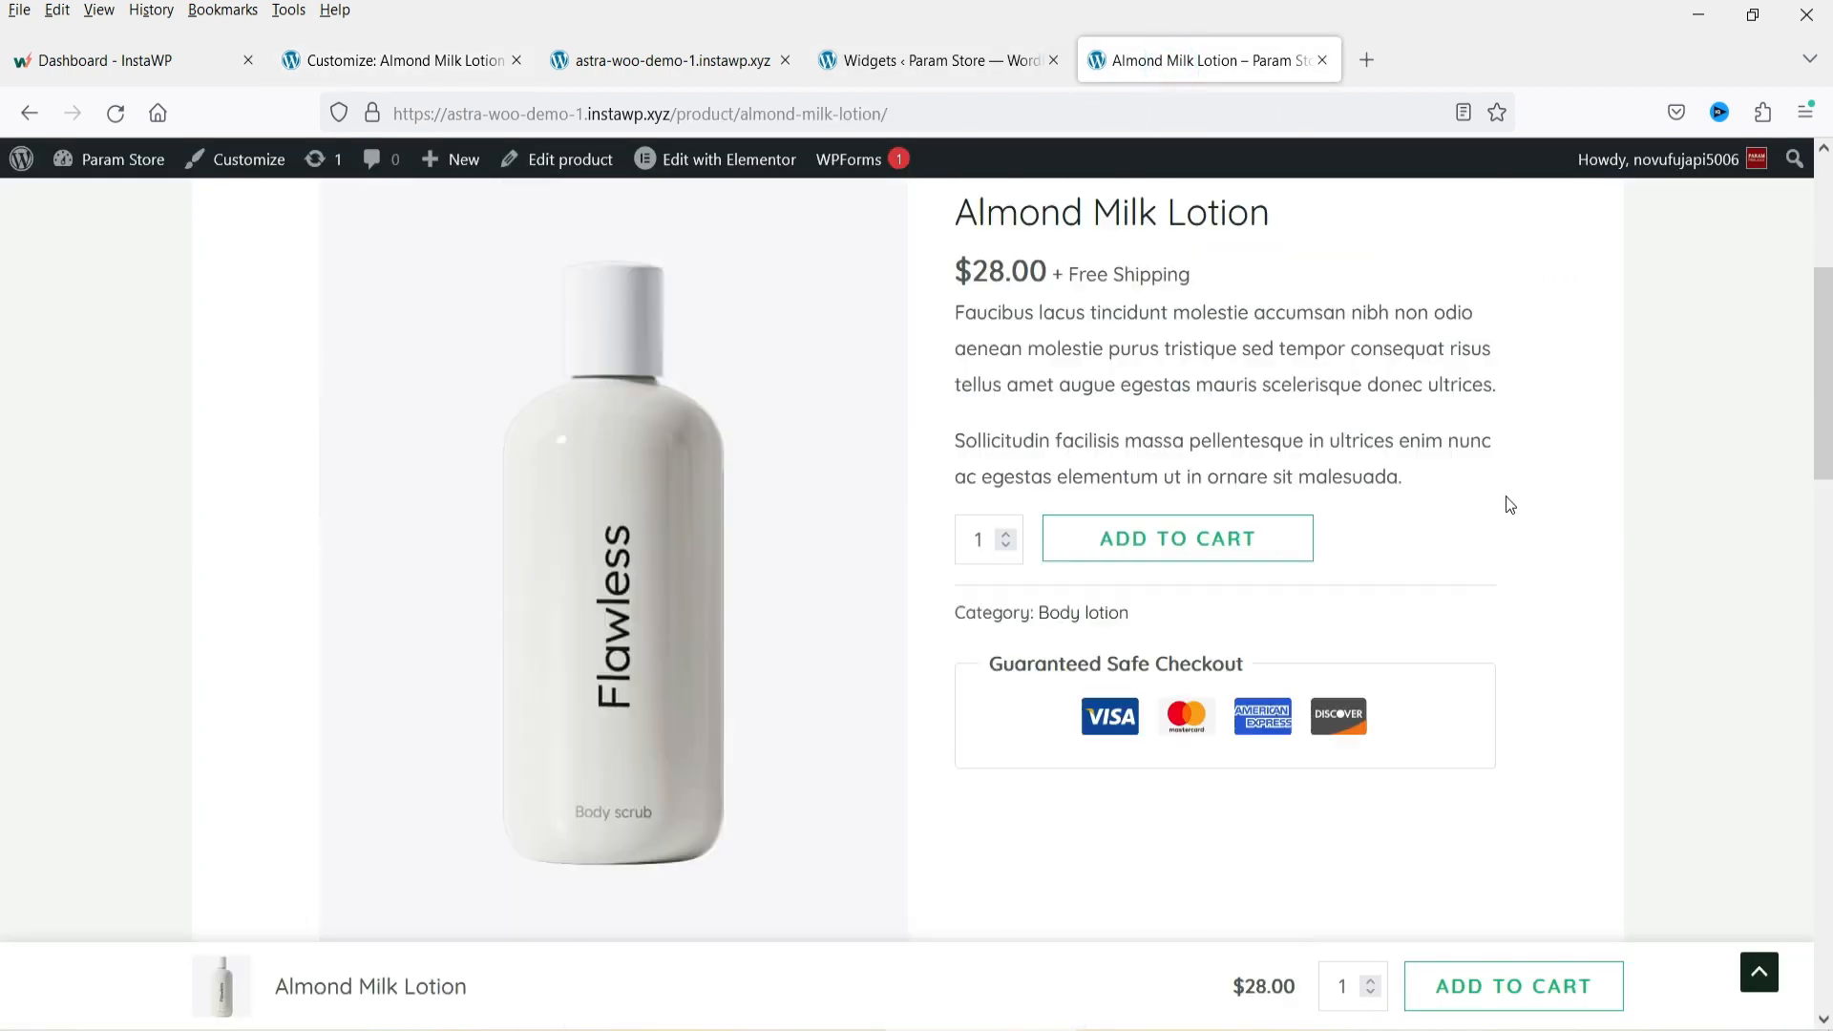
{"action": "scroll", "coordinate": [1506, 504], "scroll_direction": "up", "scroll_amount": 4}
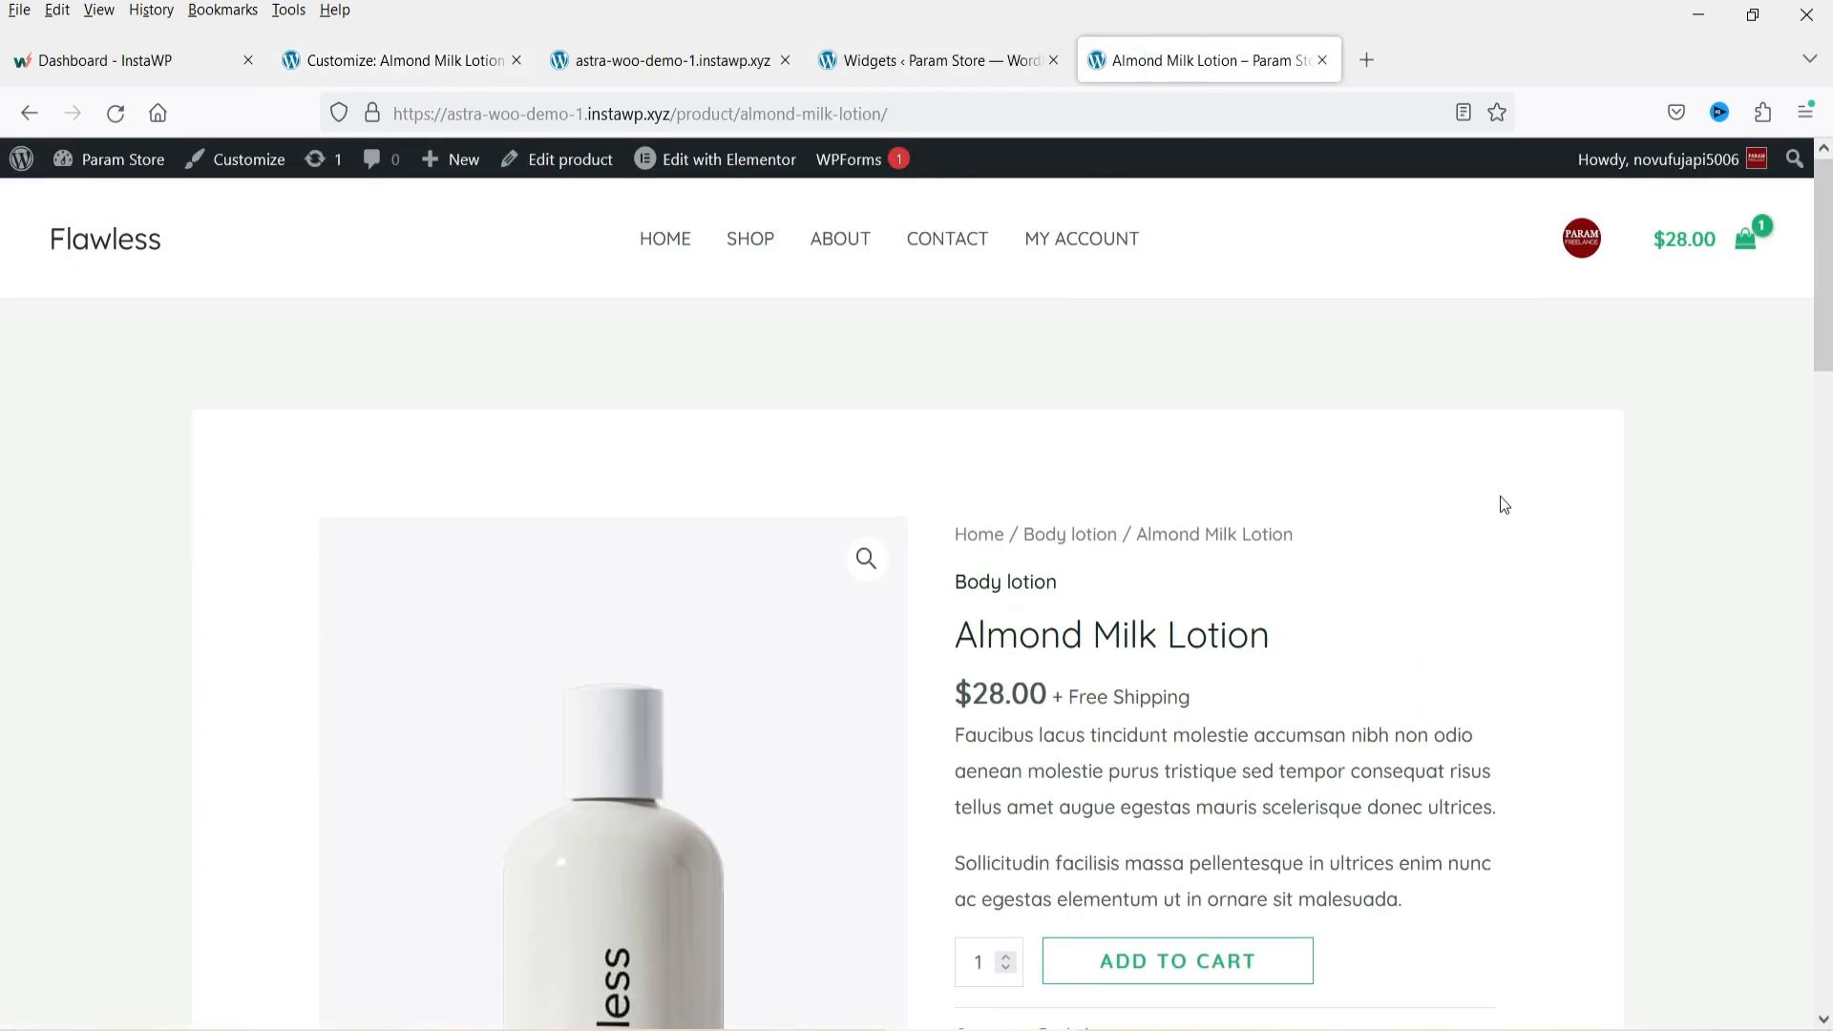
{"action": "left_click", "coordinate": [666, 239]}
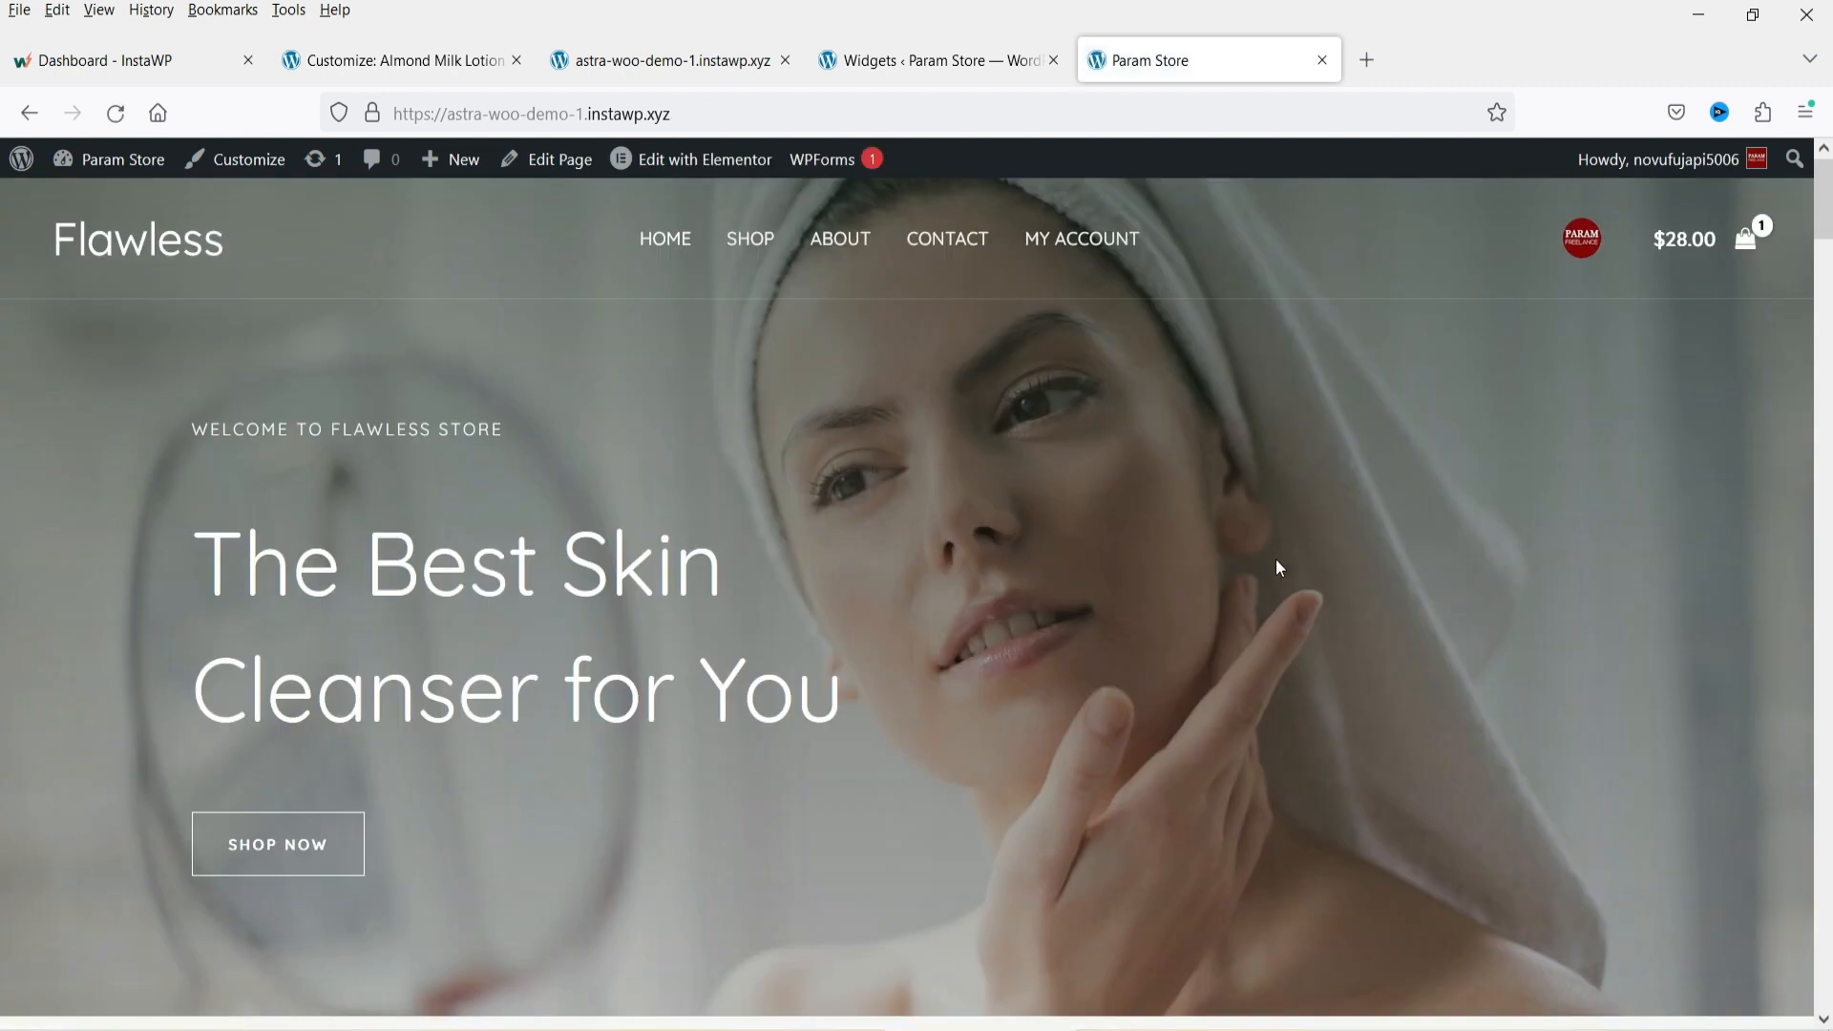
Open the list of all pages in the dashboard.
{"action": "left_click", "coordinate": [933, 63]}
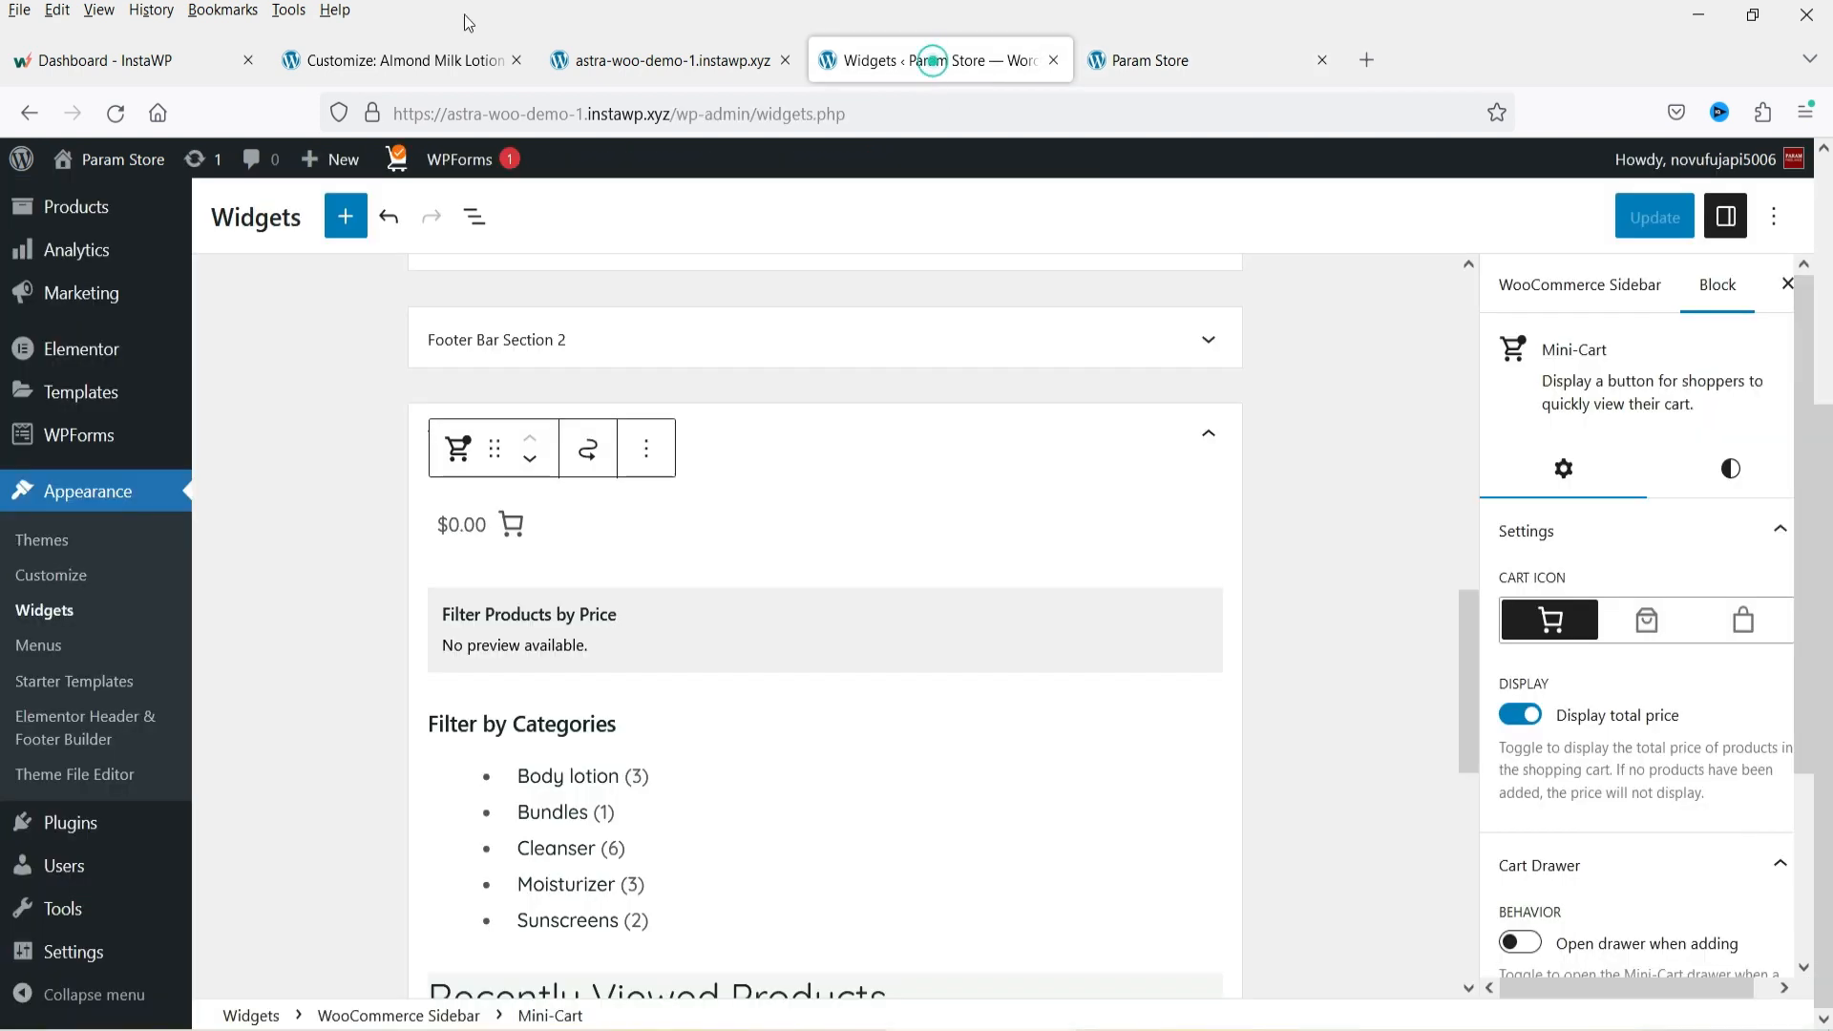
{"action": "left_click", "coordinate": [63, 400]}
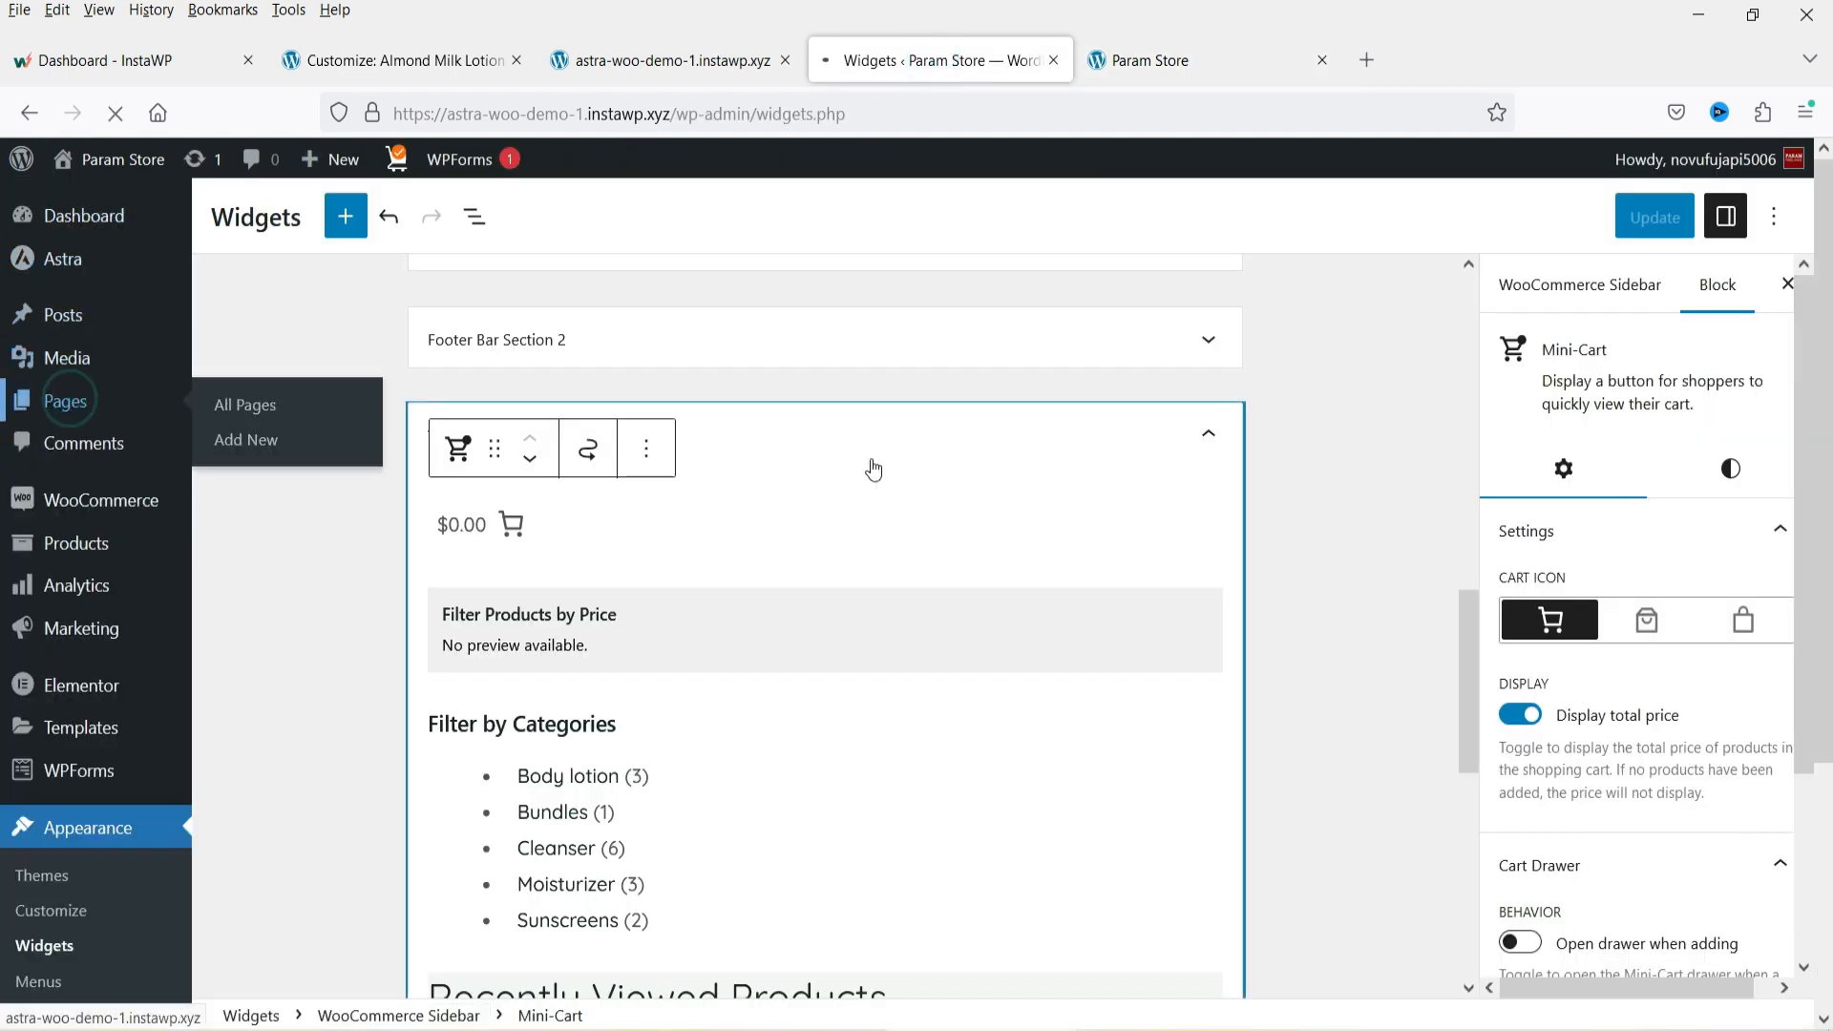
{"action": "scroll", "coordinate": [564, 524], "scroll_direction": "down", "scroll_amount": 5}
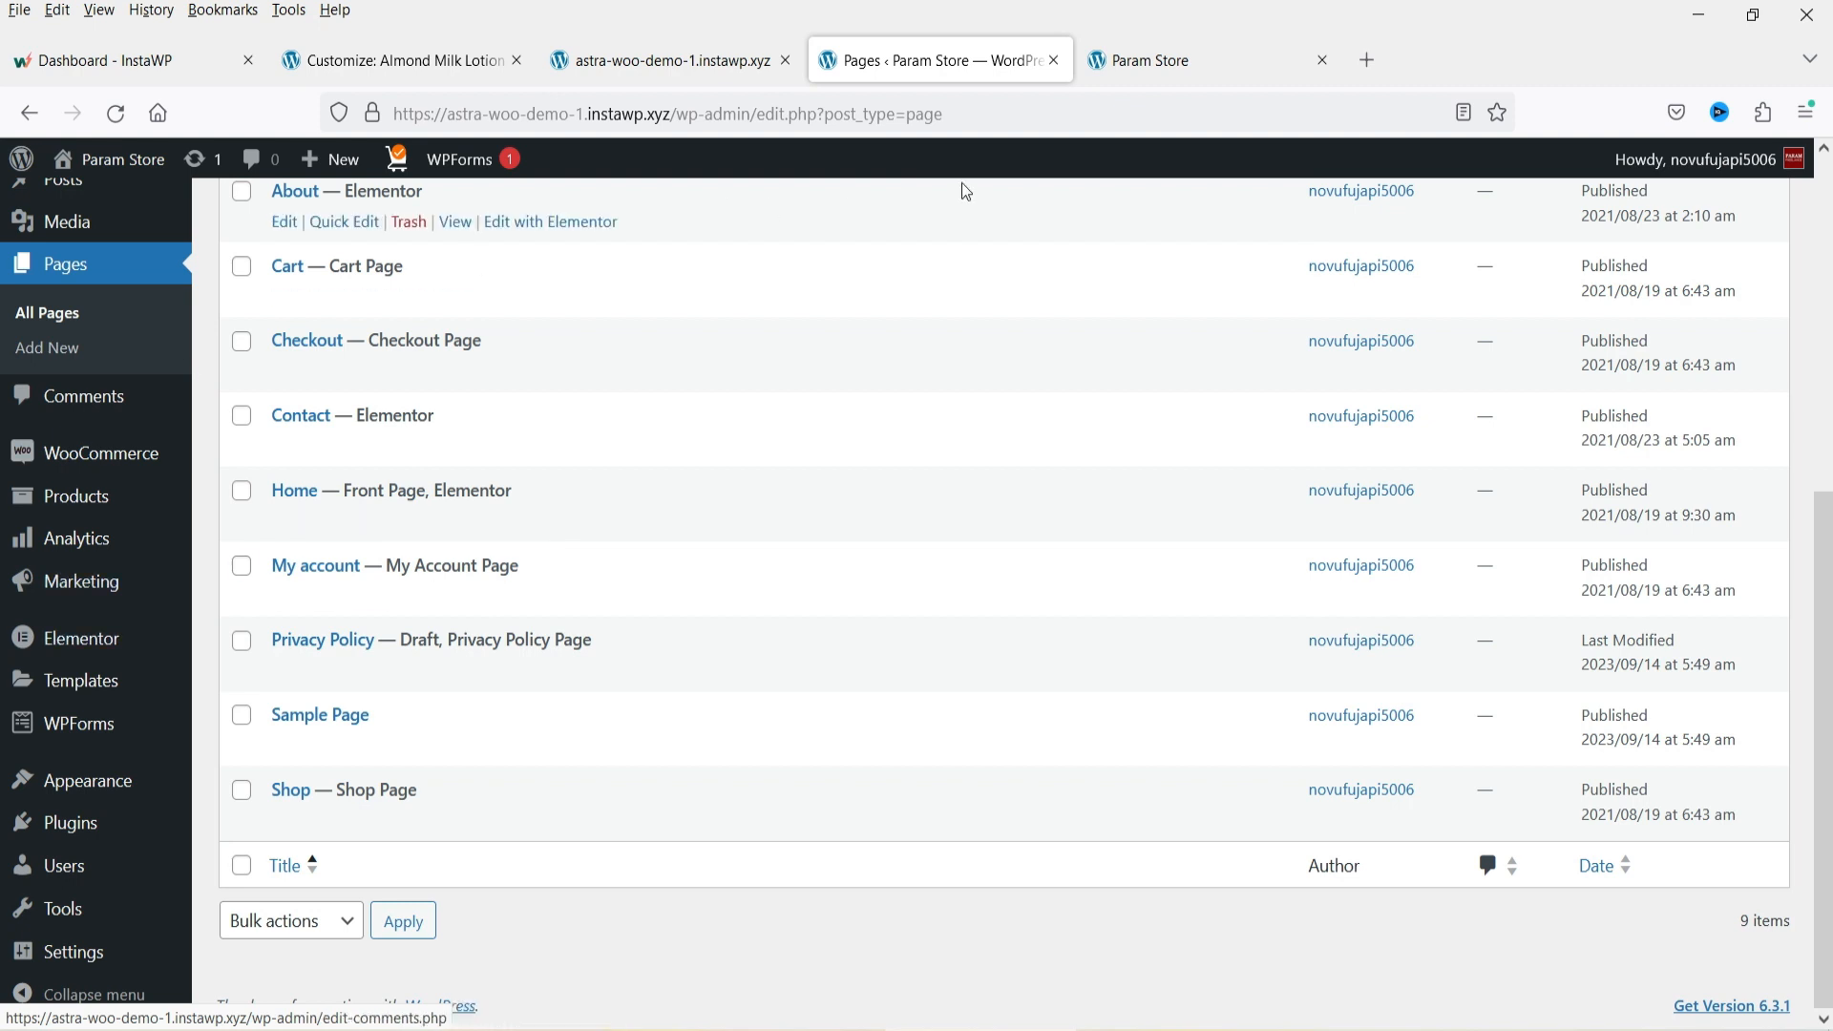
Open the home page for editing with Elementor.
{"action": "left_click", "coordinate": [1180, 49]}
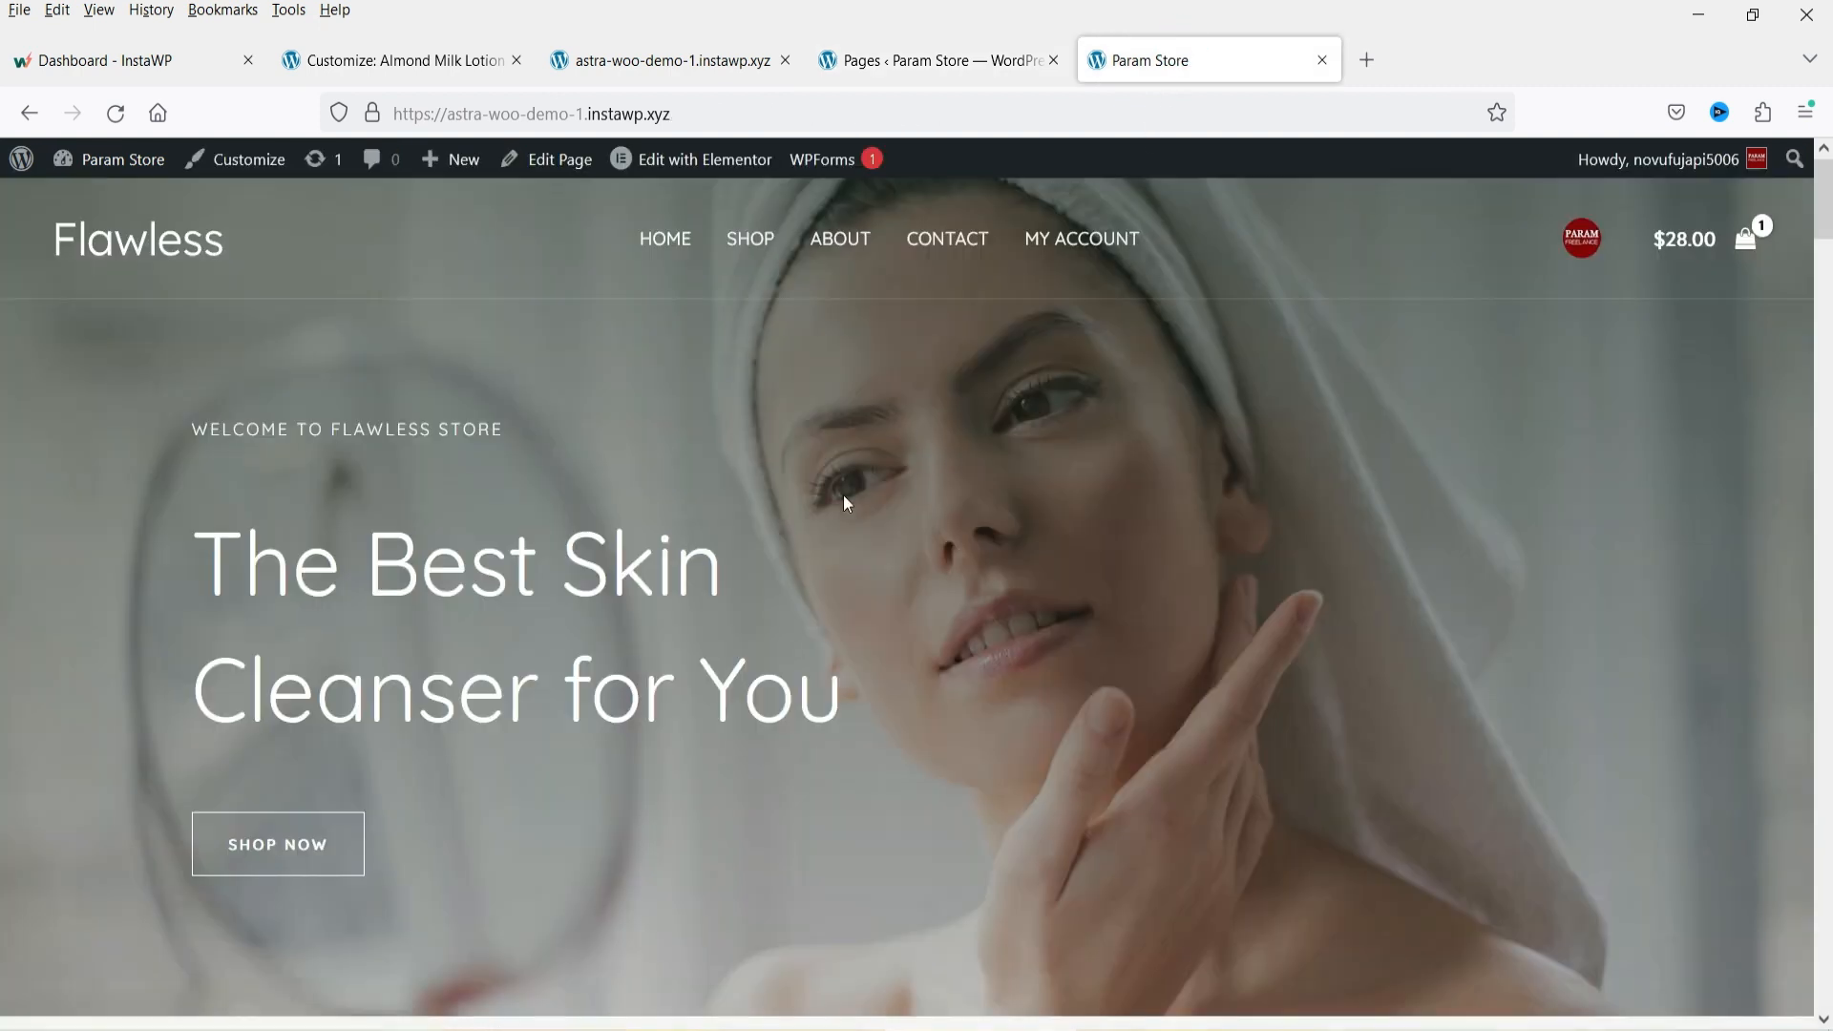
{"action": "left_click", "coordinate": [687, 158]}
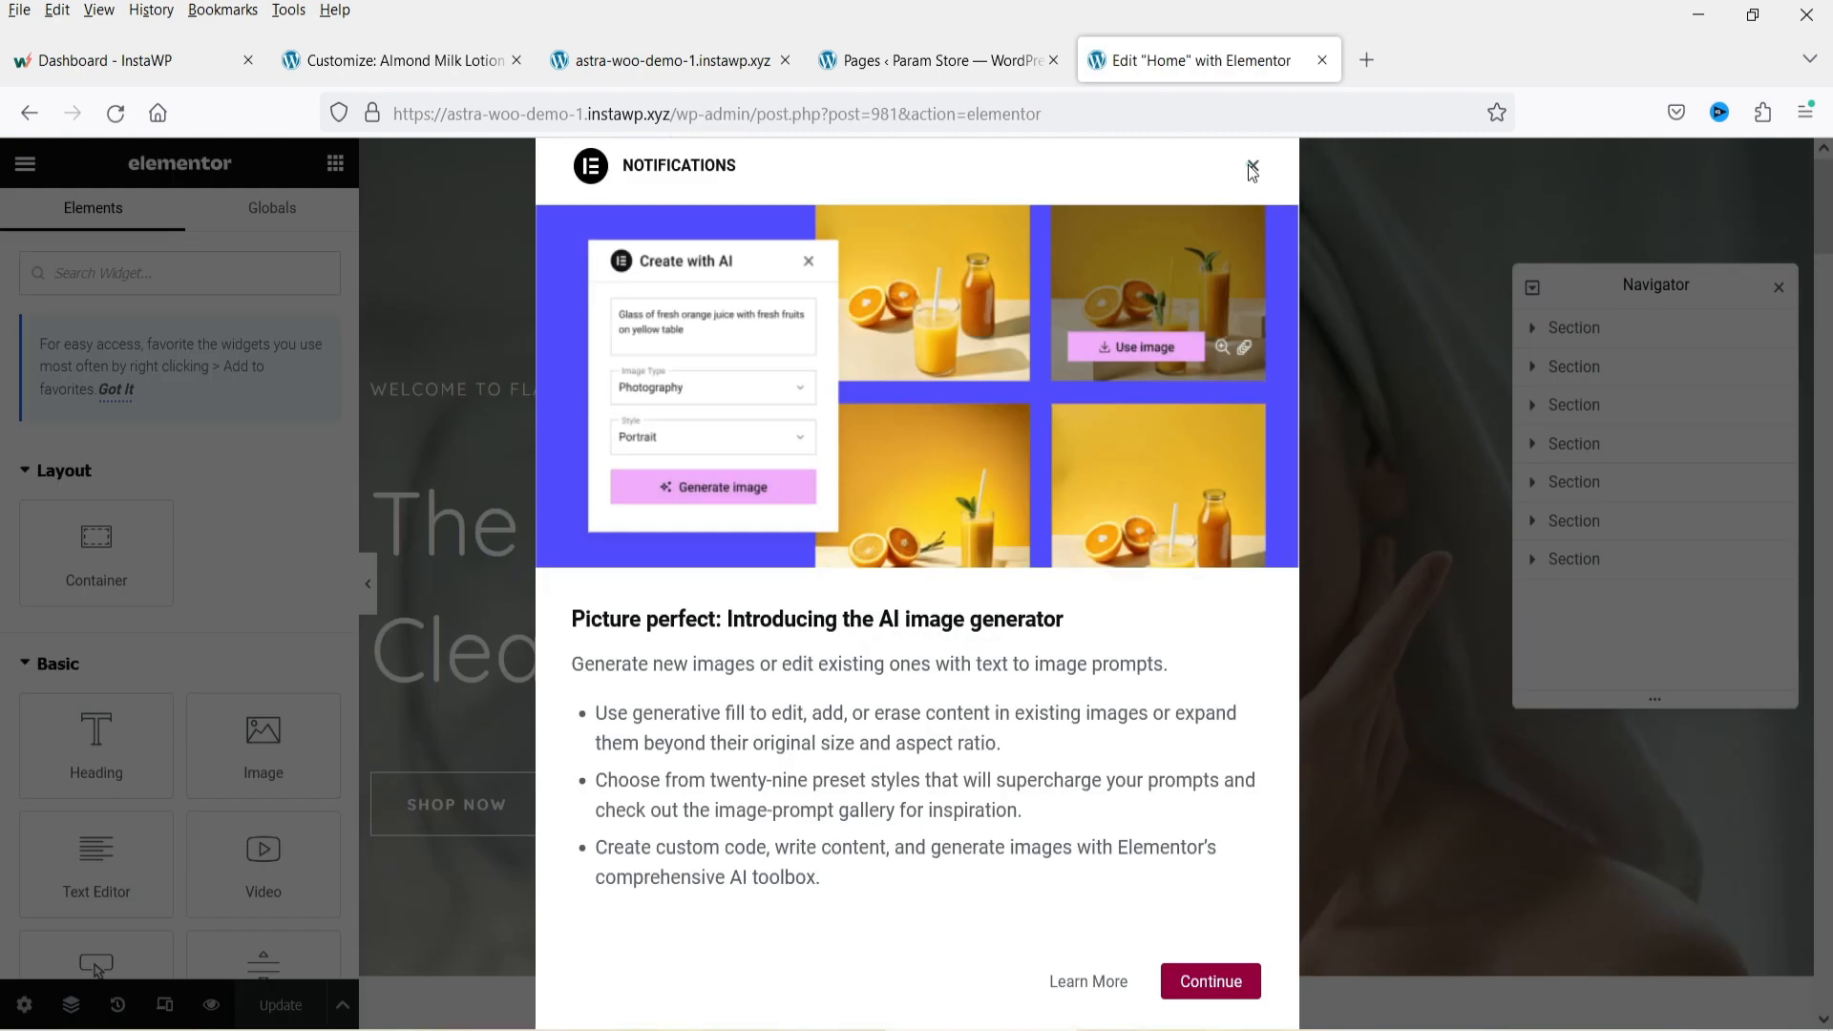
{"action": "left_click", "coordinate": [1252, 168]}
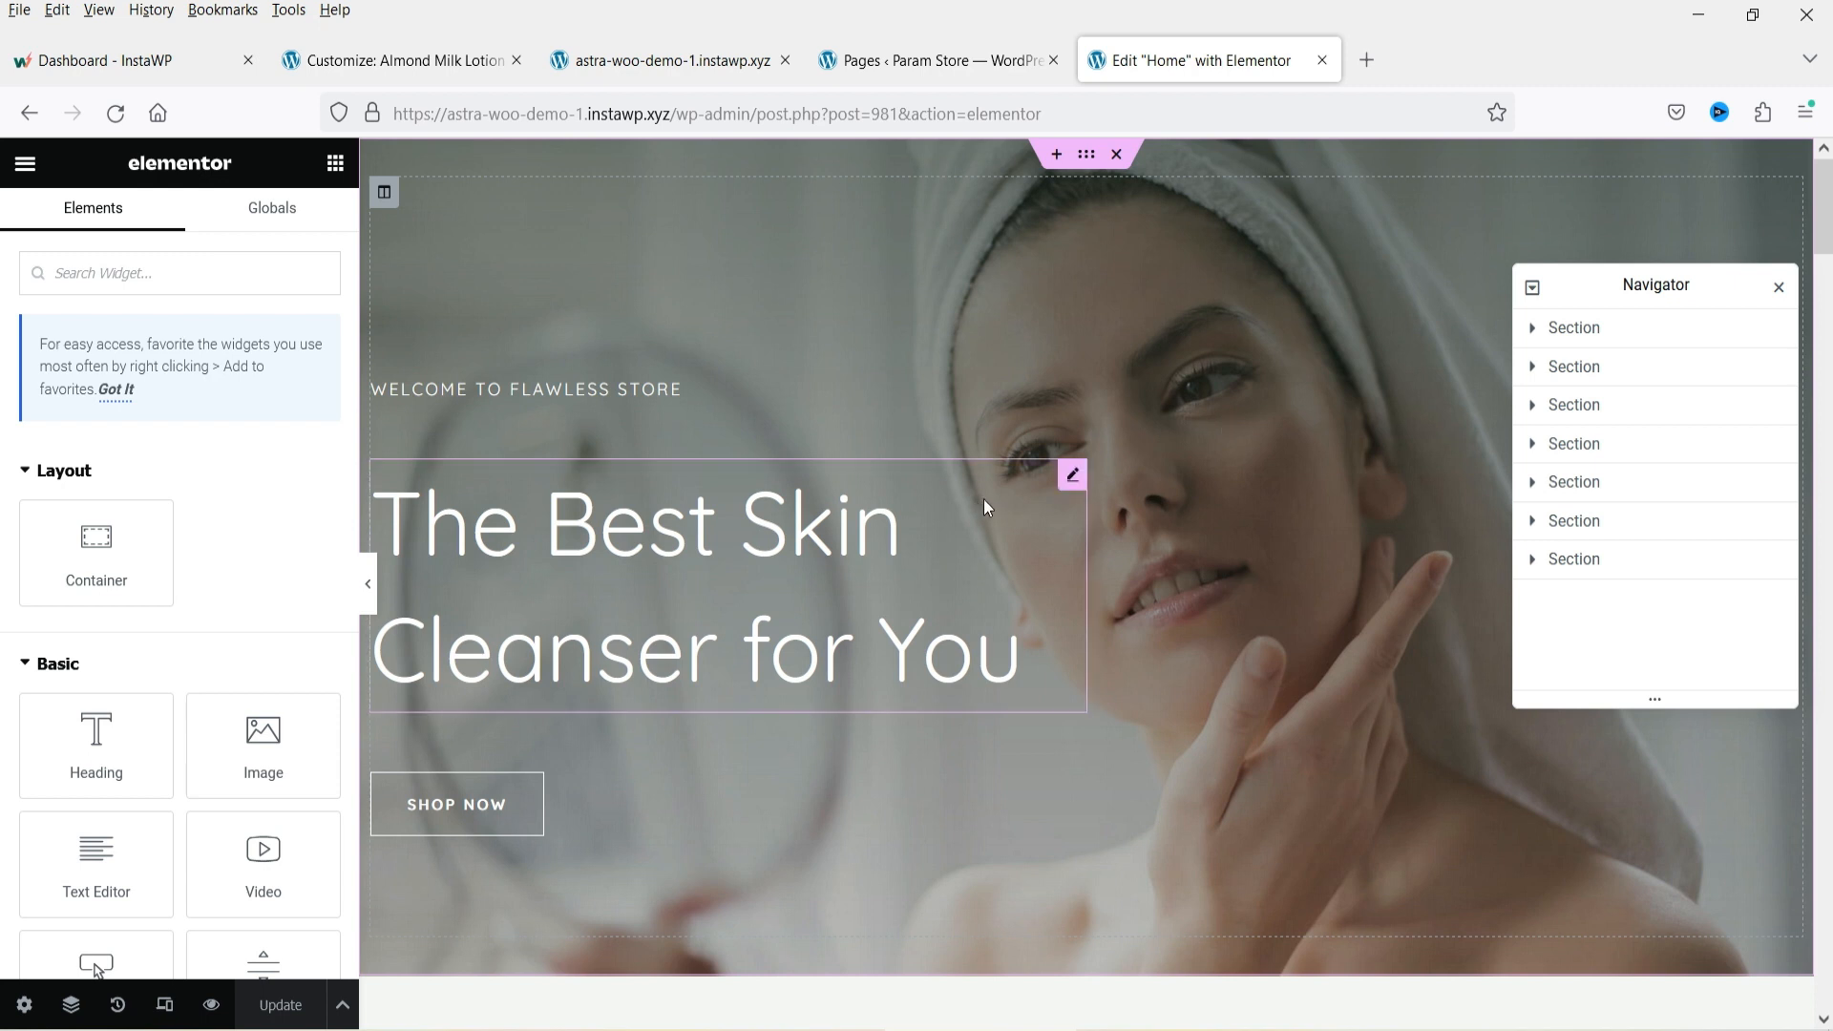
Expand the hero section in the Navigator to show its column, headings and button.
{"action": "left_click", "coordinate": [1633, 561]}
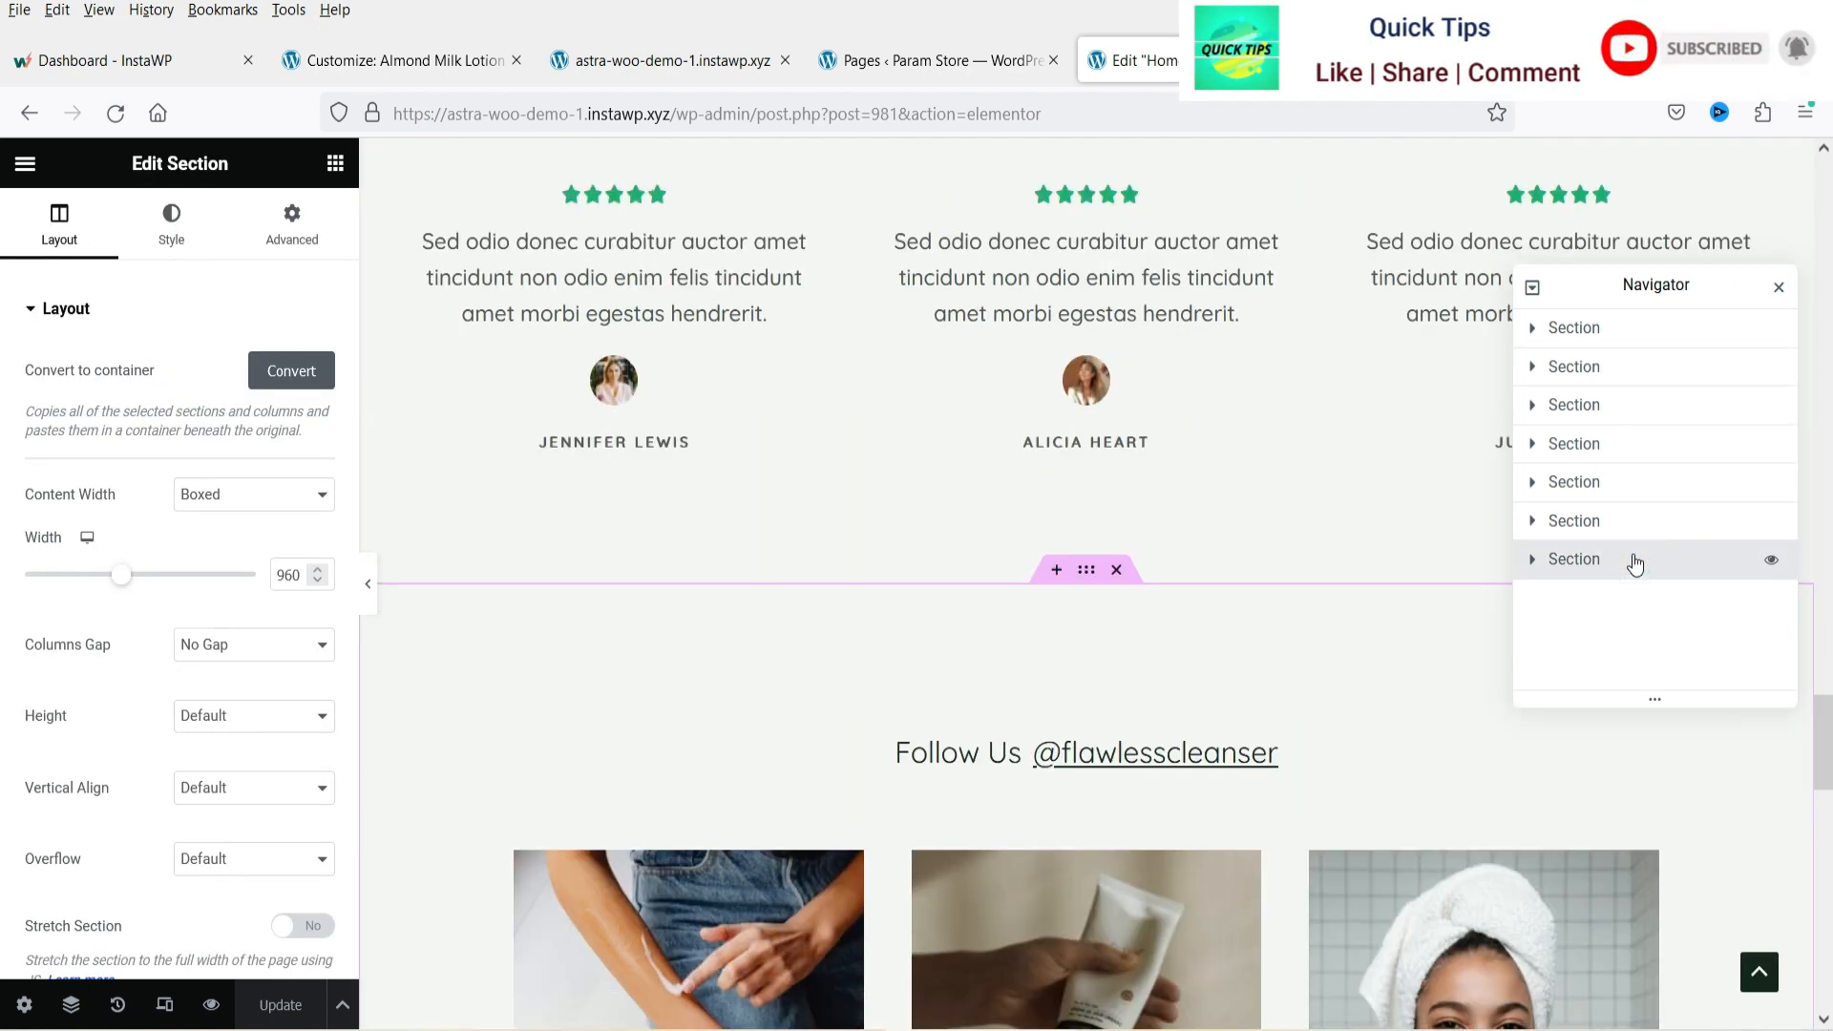
{"action": "left_click", "coordinate": [1616, 329]}
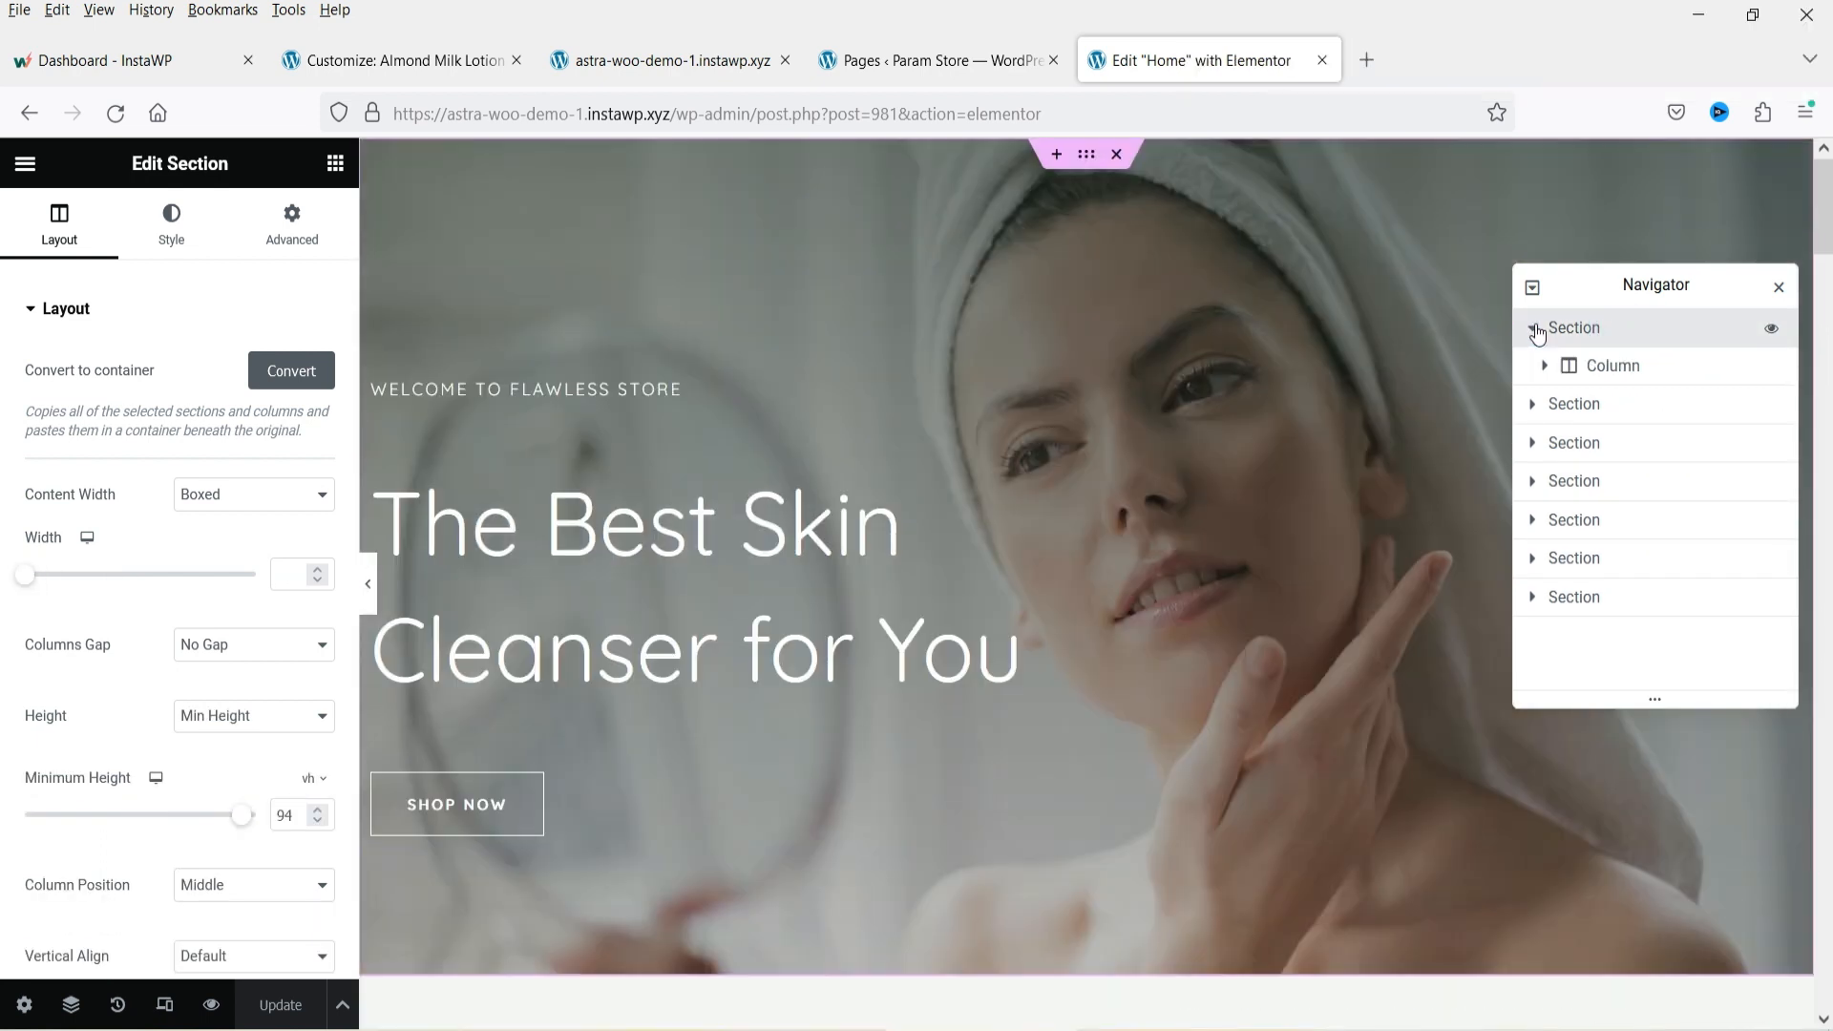
{"action": "left_click", "coordinate": [1545, 365]}
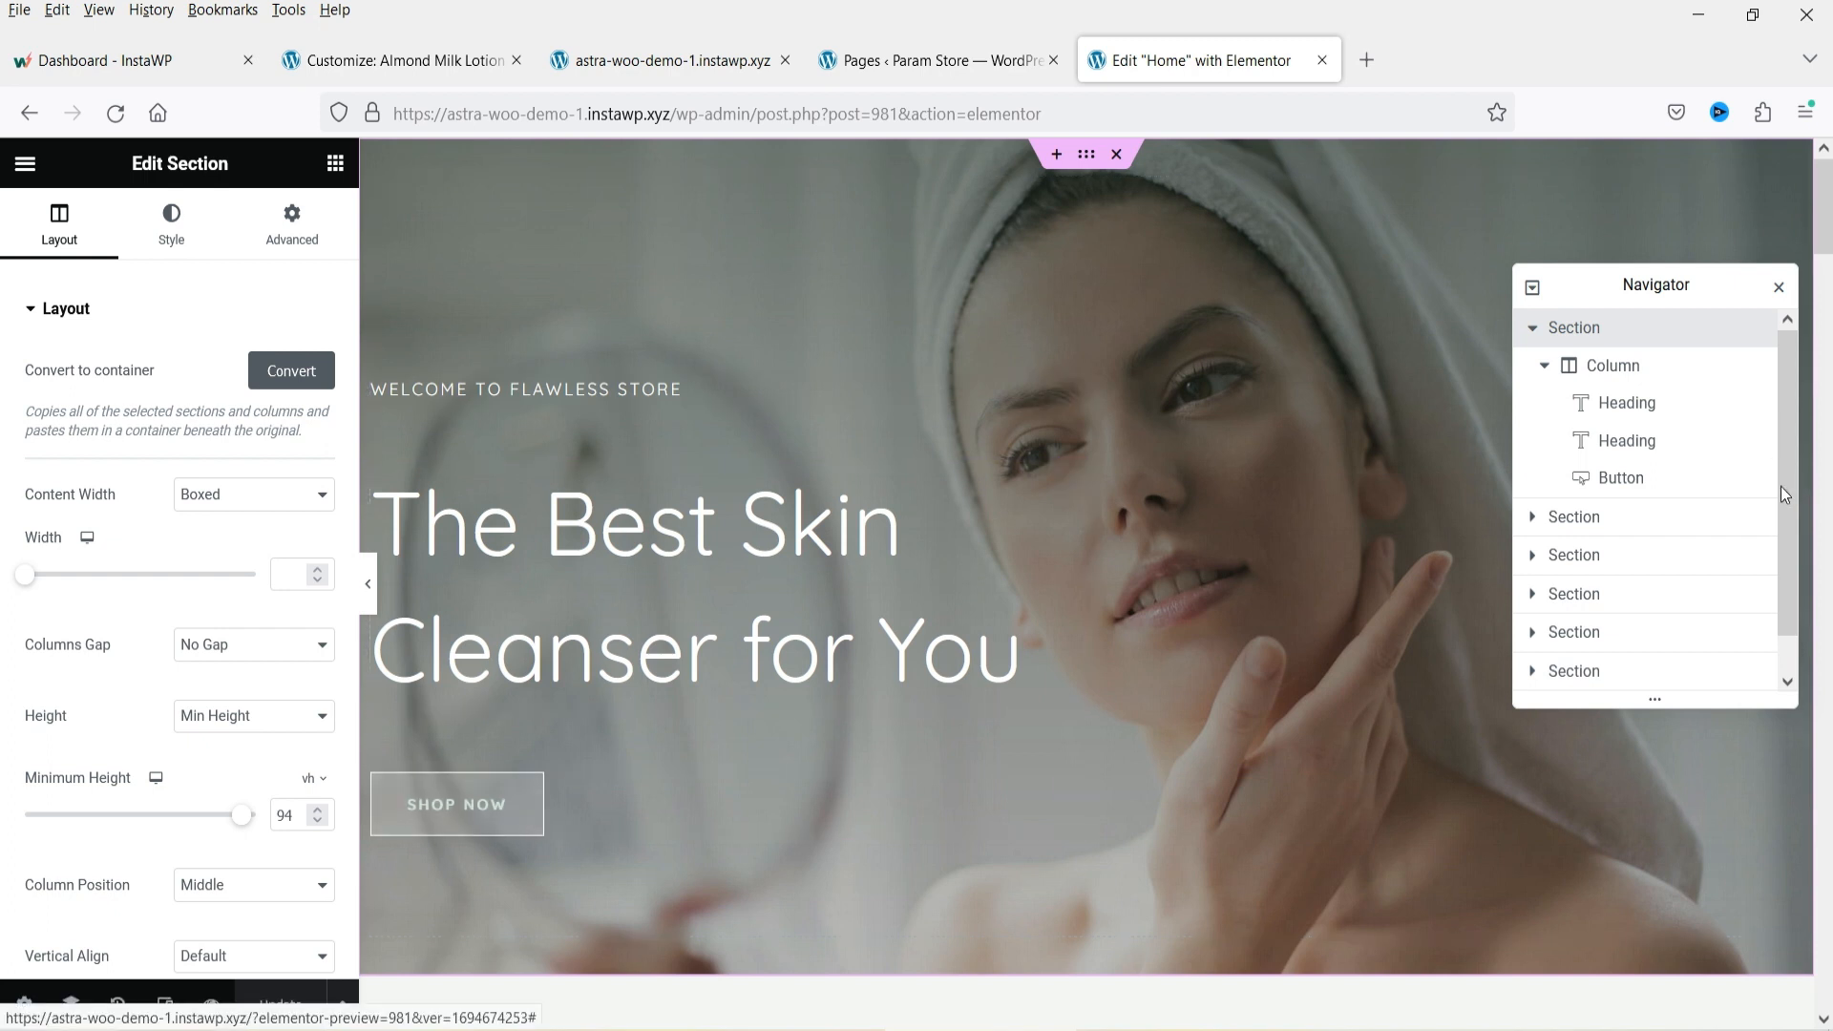
{"action": "left_click", "coordinate": [1573, 332]}
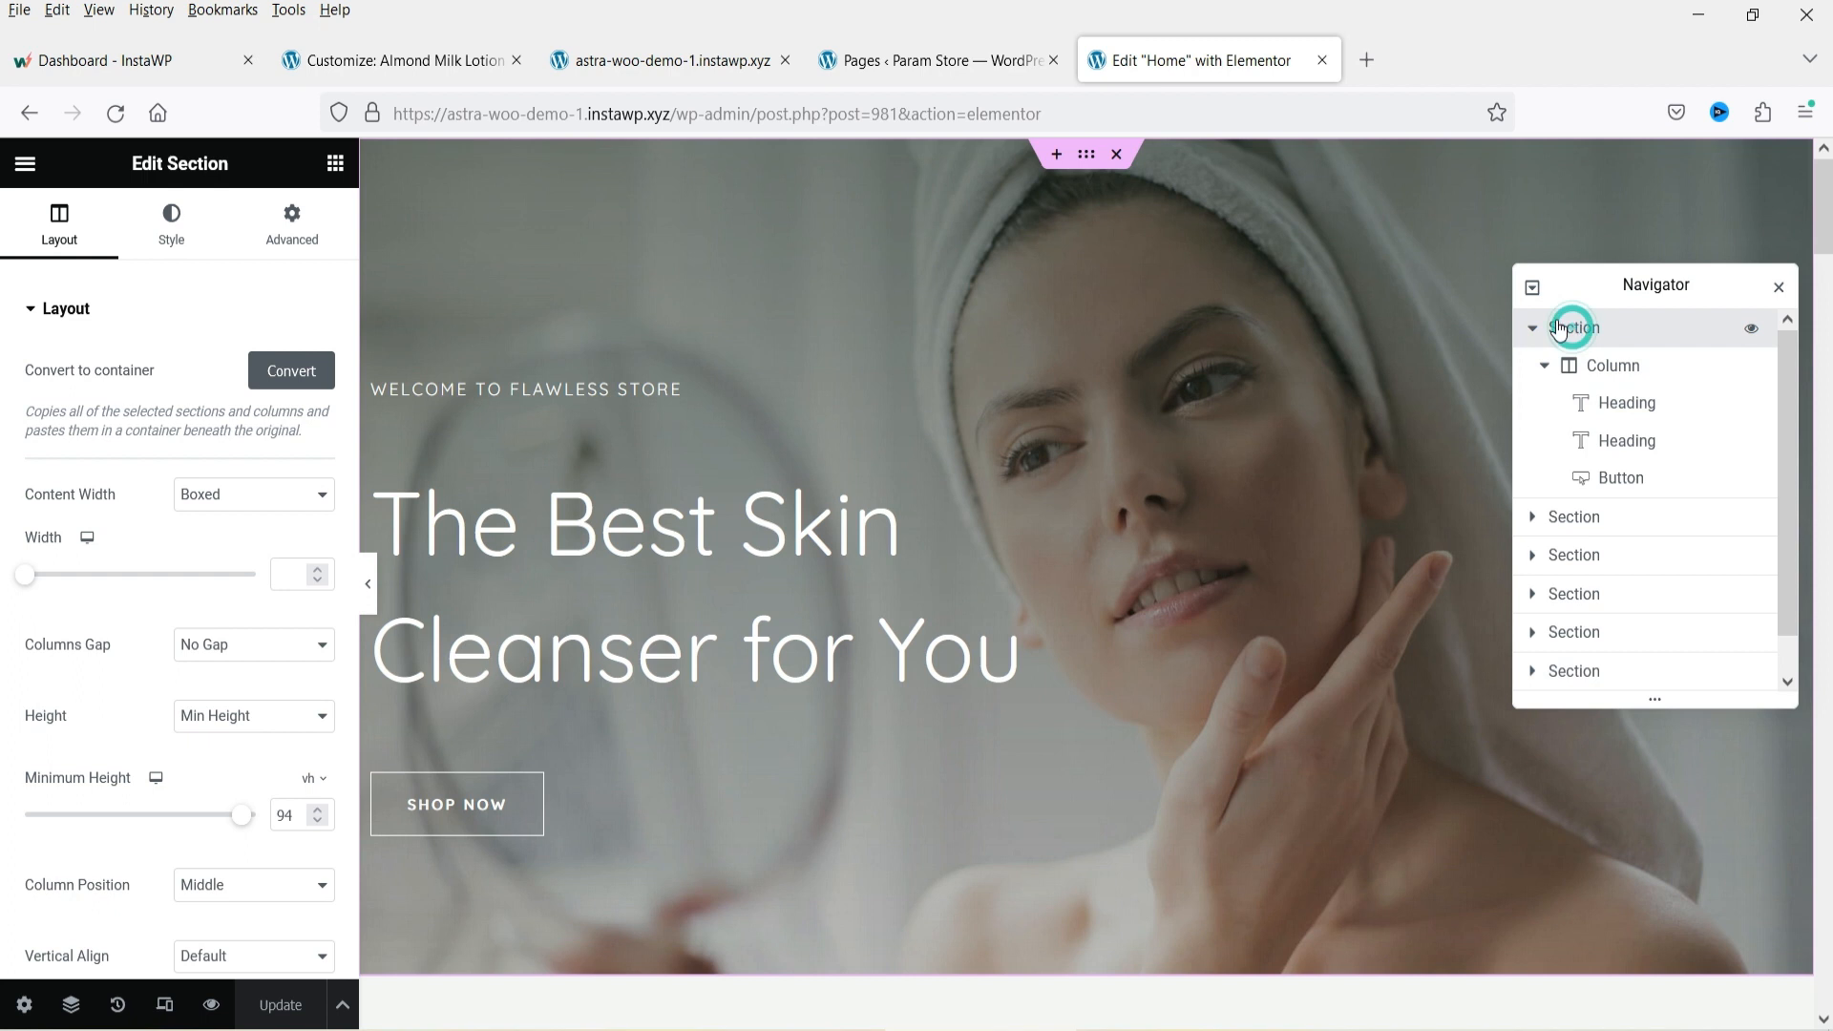
Inspect the hero section's background image and layout settings.
{"action": "left_click", "coordinate": [156, 231]}
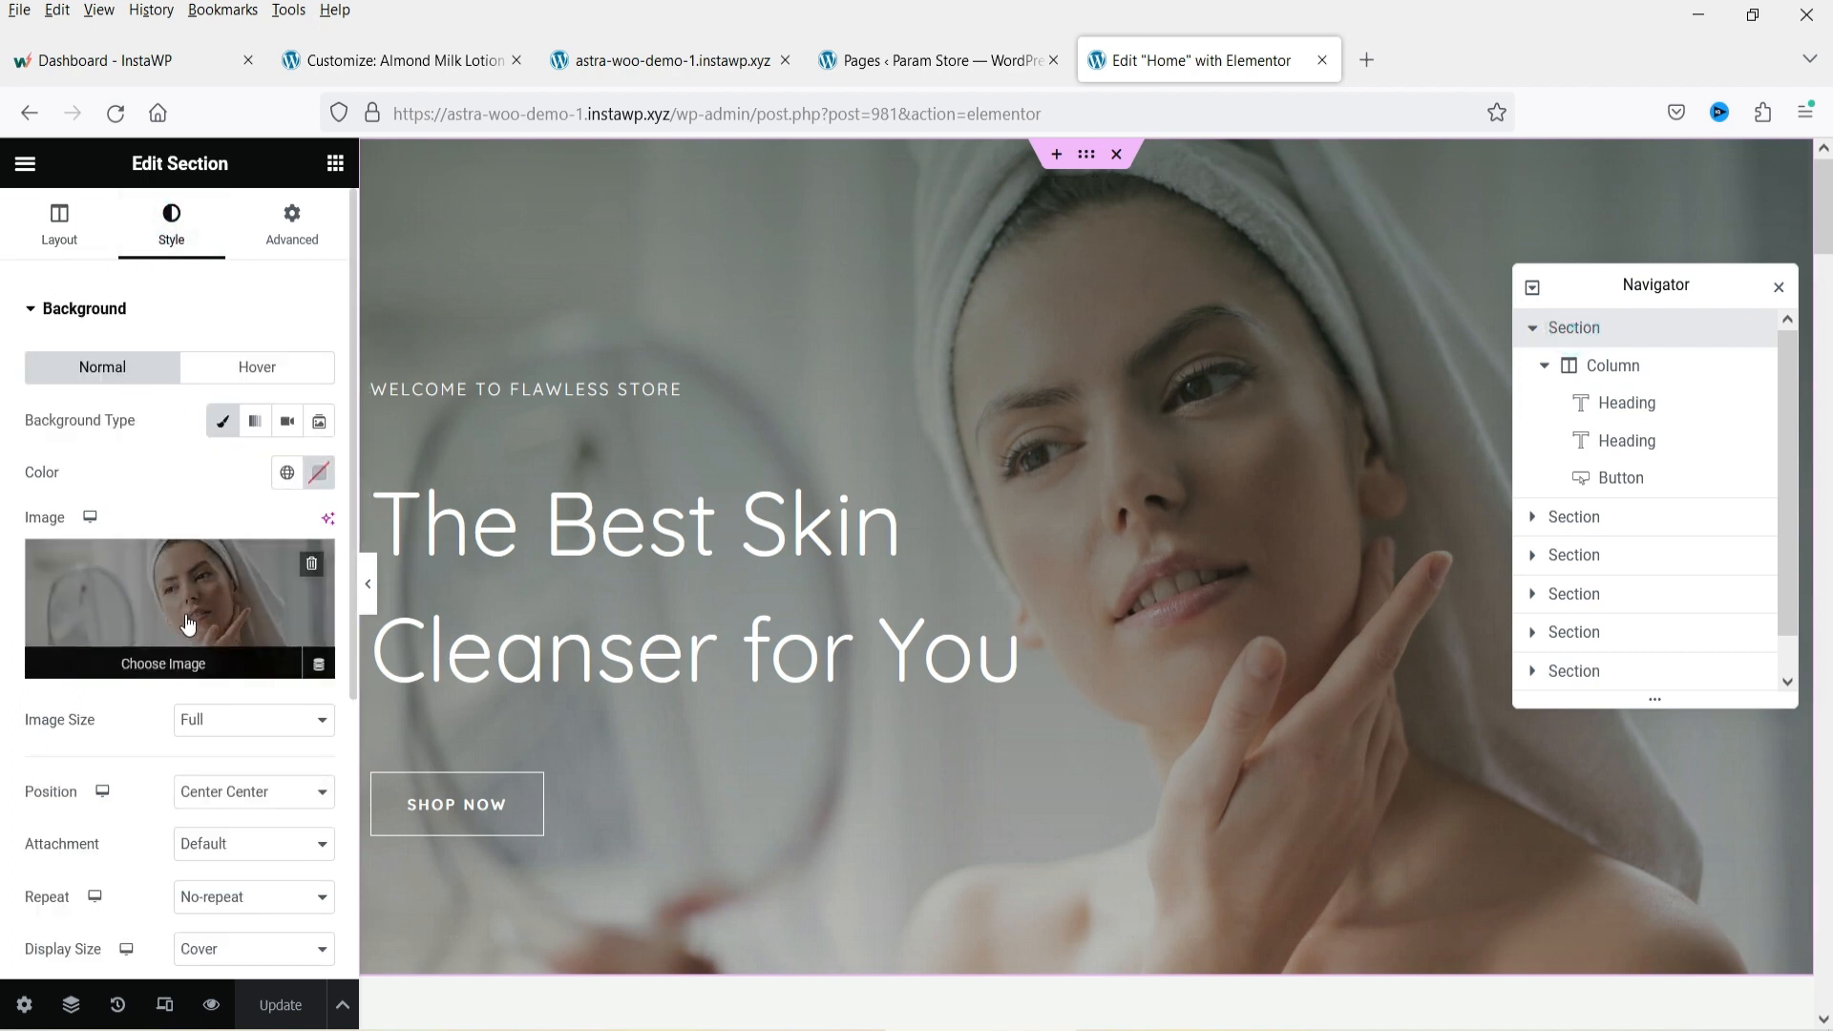
{"action": "left_click", "coordinate": [108, 585]}
{"action": "left_click", "coordinate": [469, 269]}
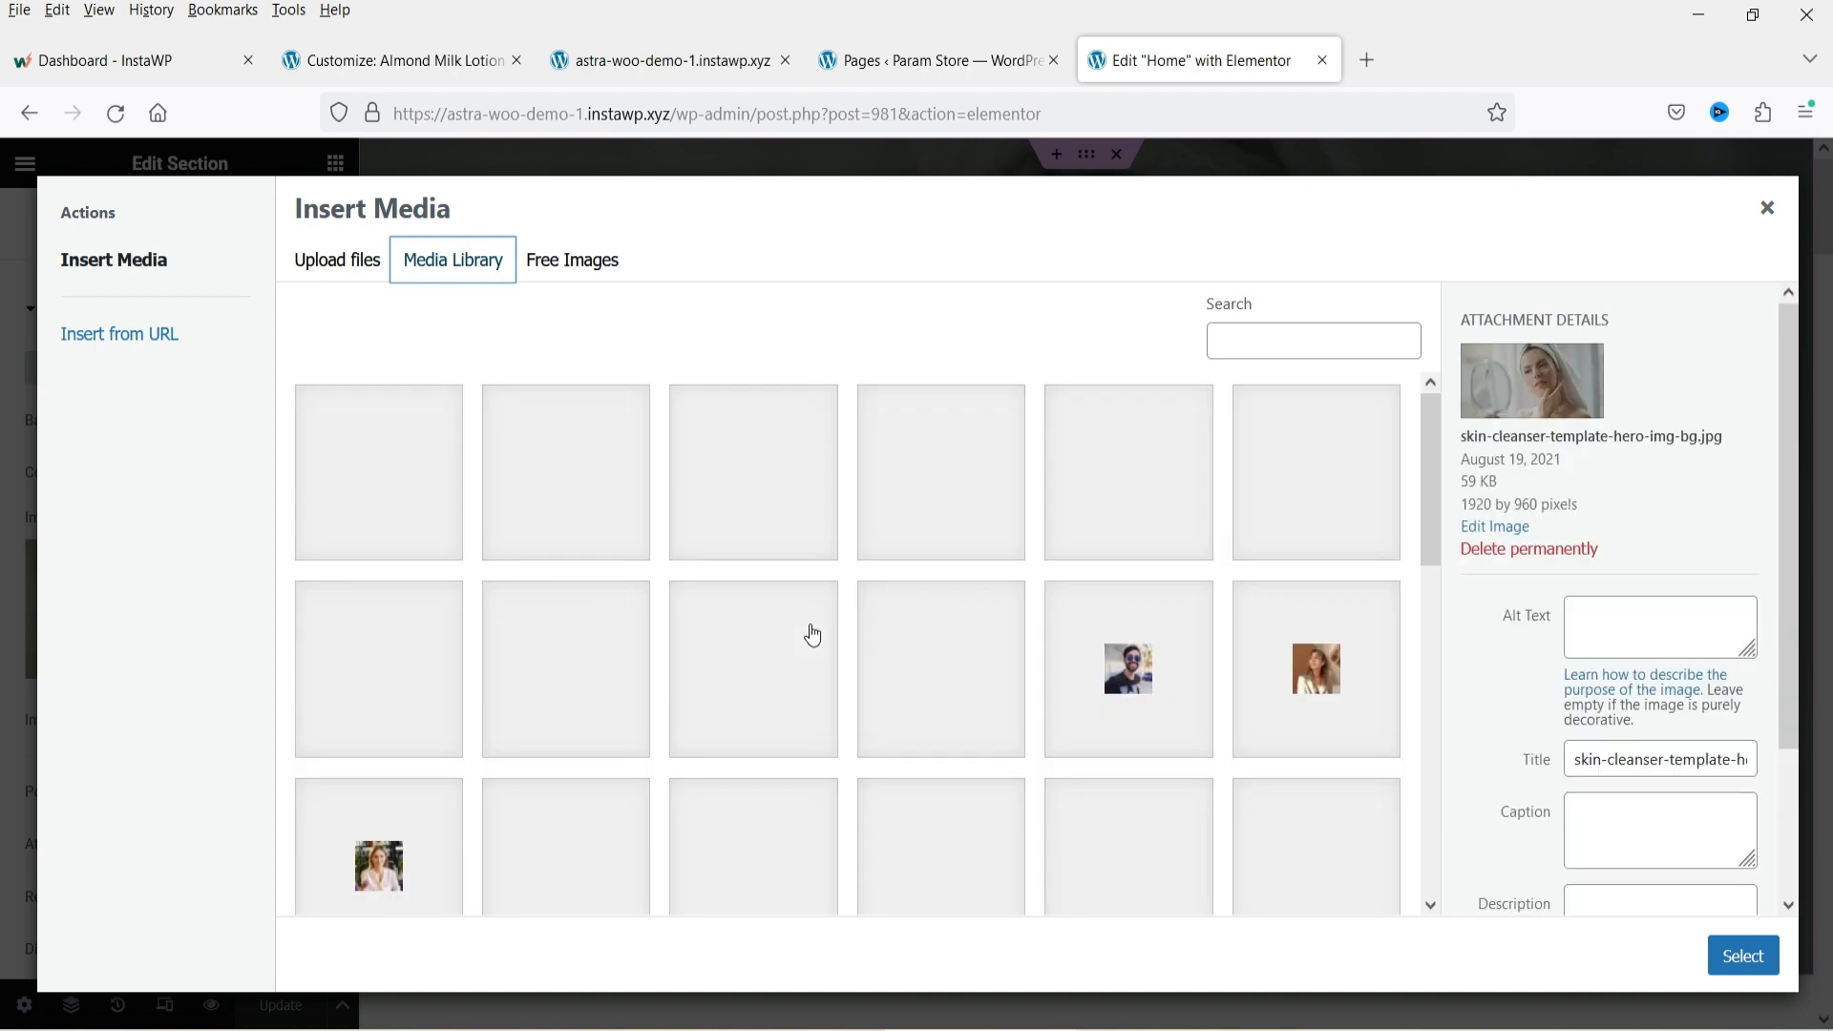
{"action": "left_click", "coordinate": [1766, 204]}
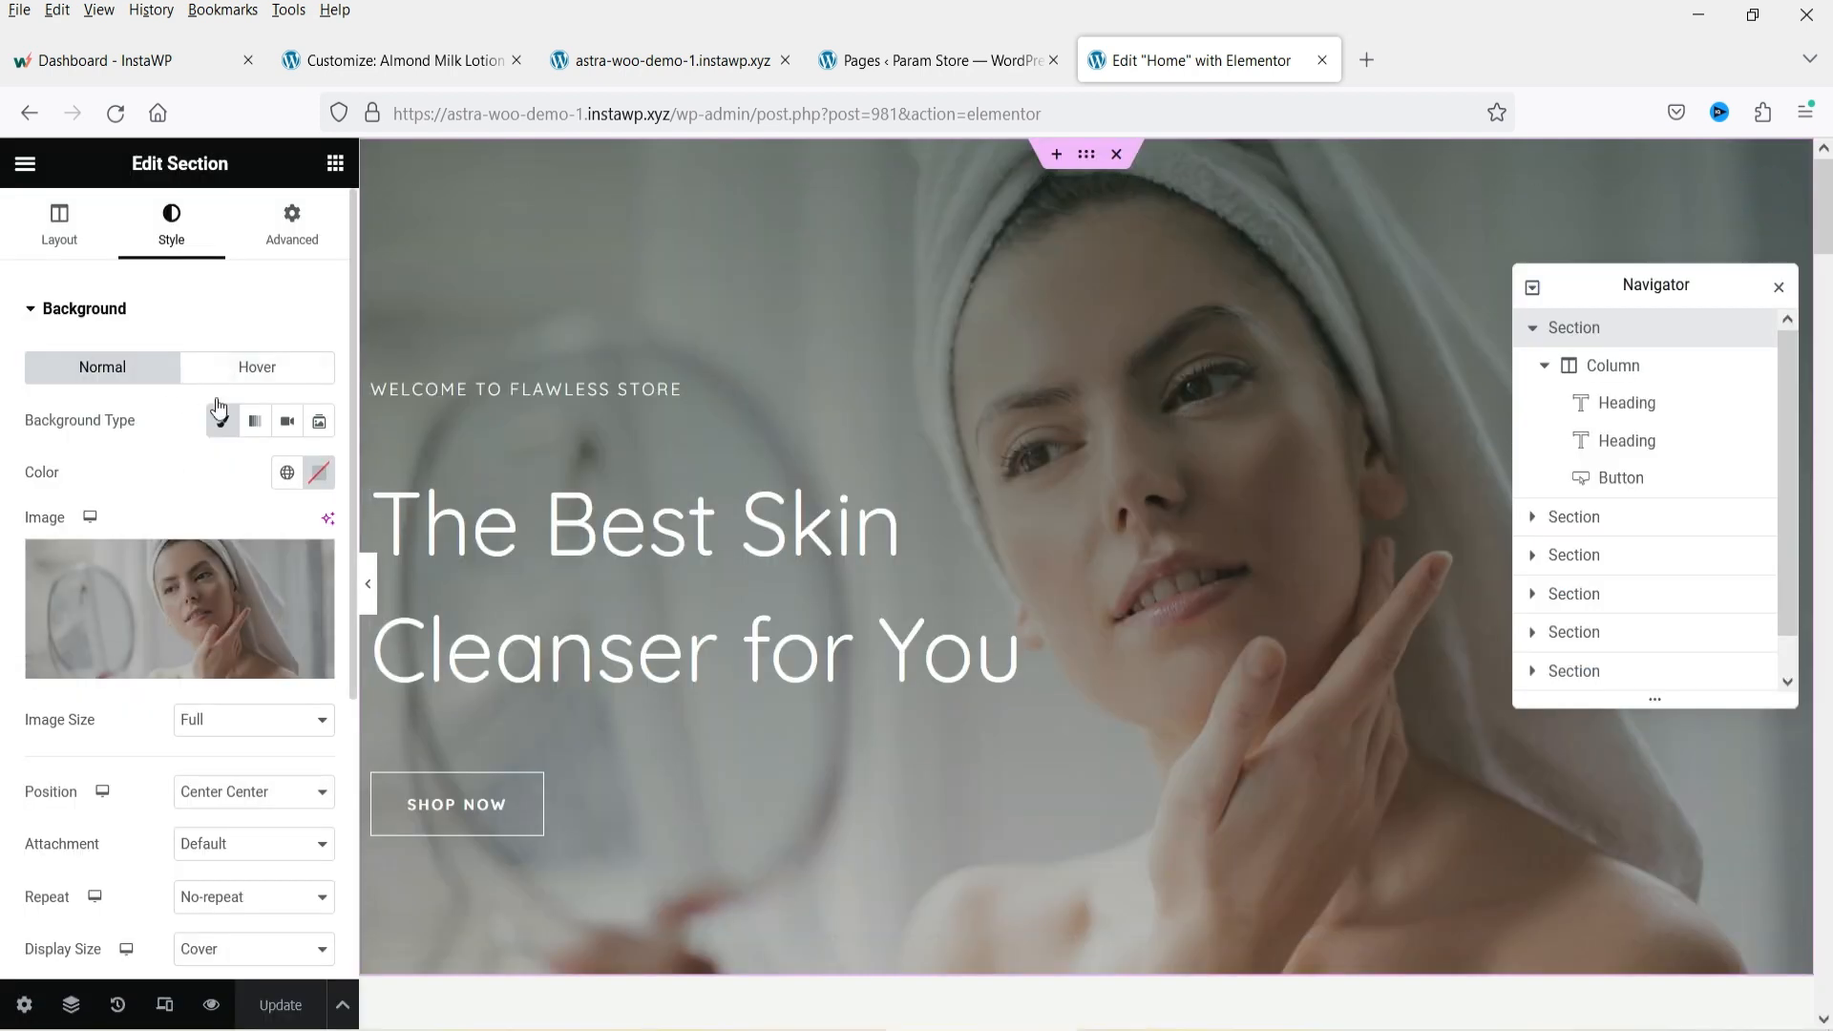
{"action": "scroll", "coordinate": [164, 531], "scroll_direction": "down", "scroll_amount": 5}
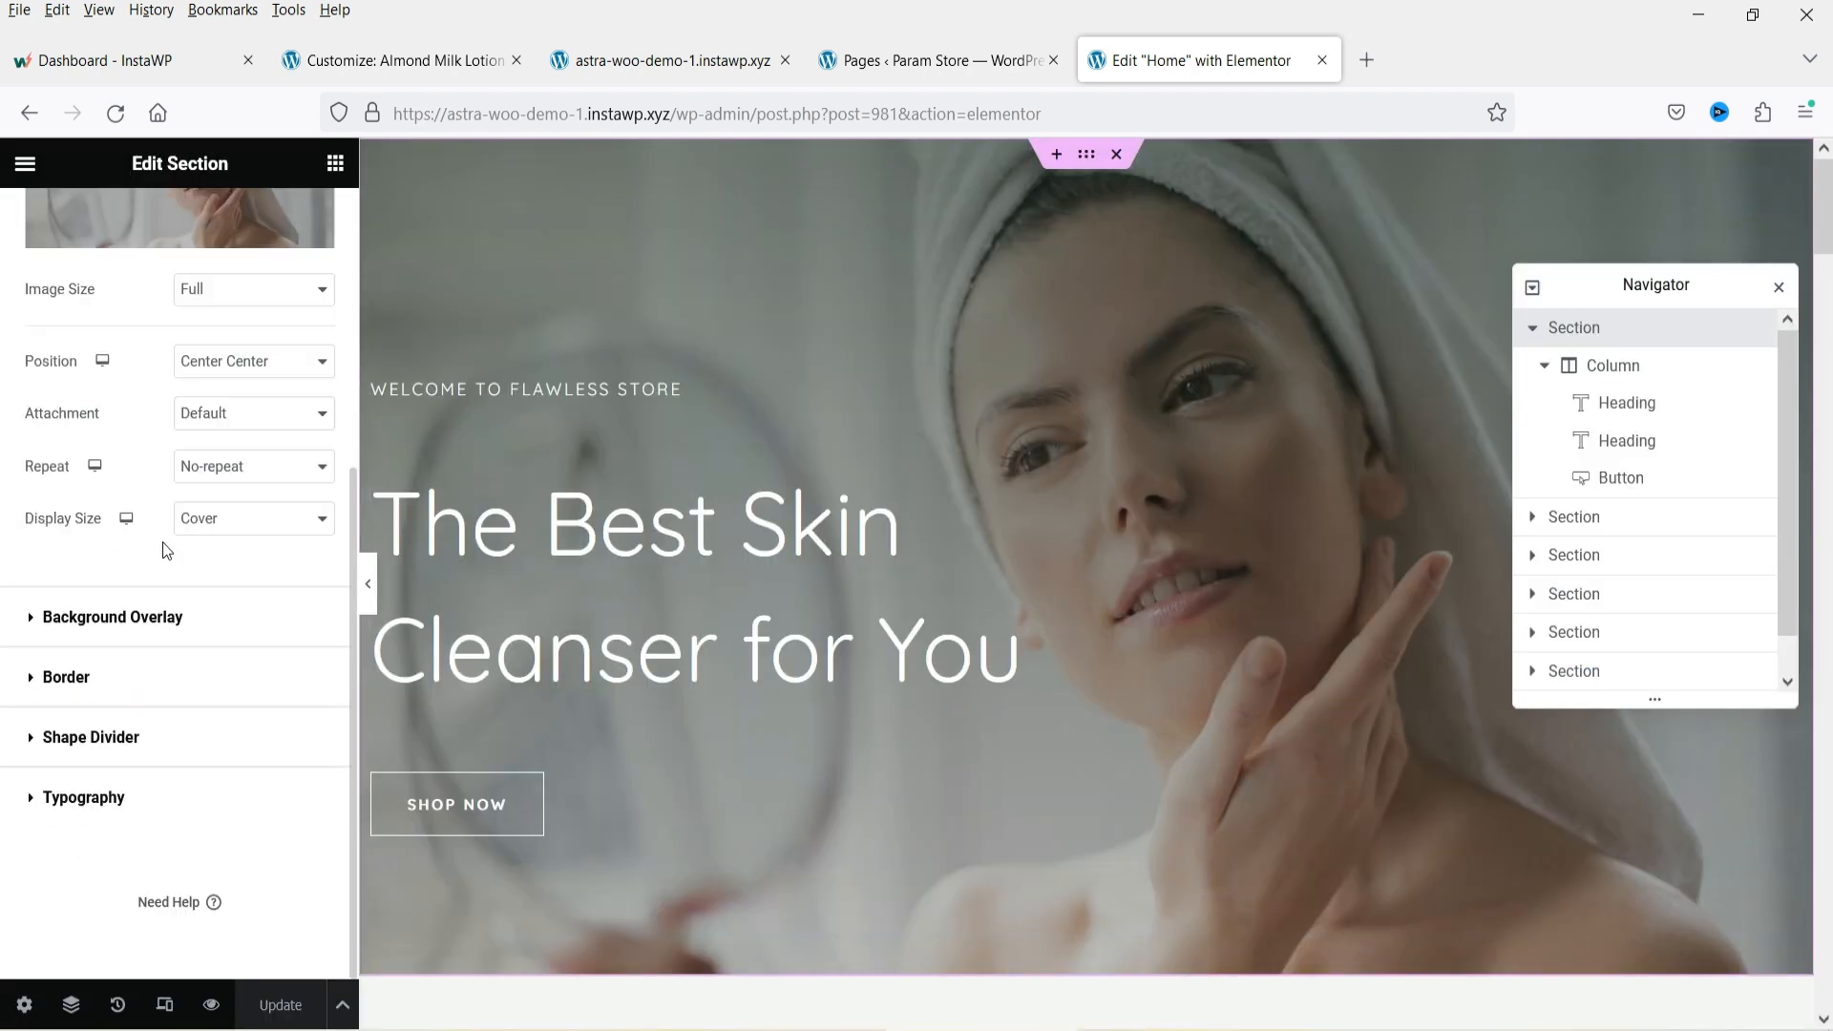
{"action": "left_click", "coordinate": [59, 221]}
{"action": "scroll", "coordinate": [228, 503], "scroll_direction": "down", "scroll_amount": 3}
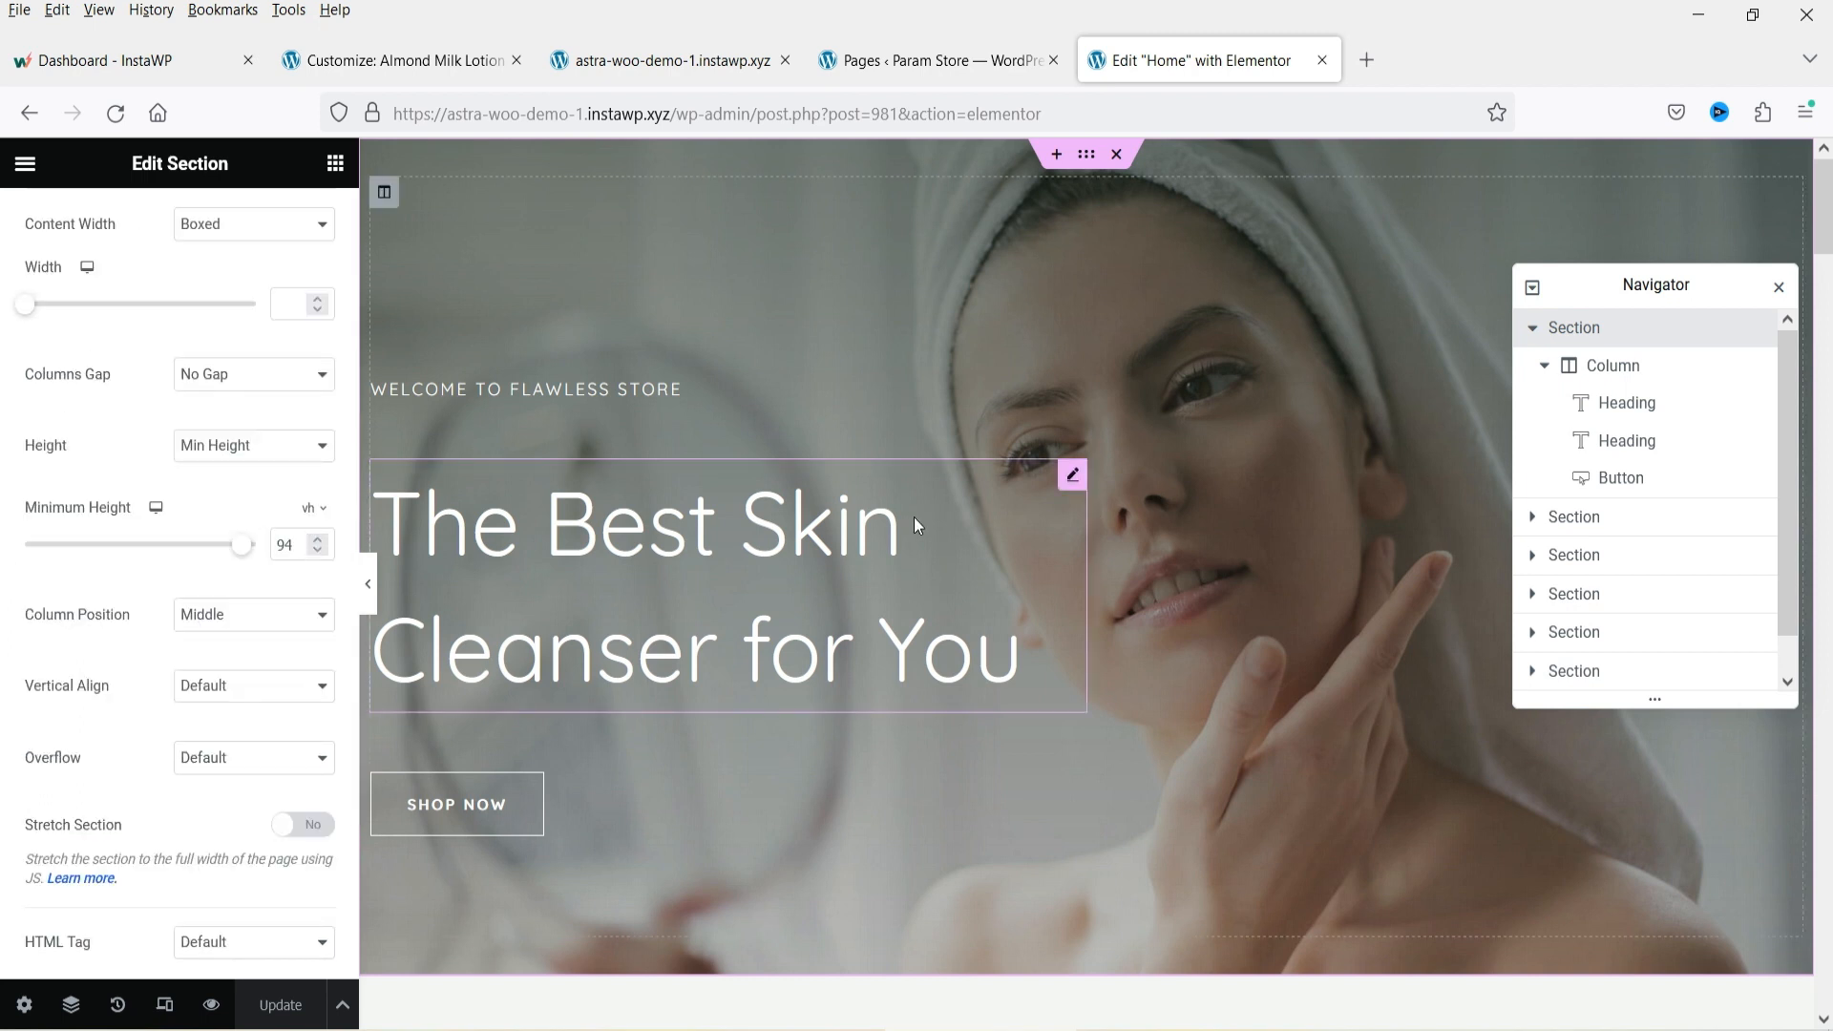
{"action": "scroll", "coordinate": [176, 409], "scroll_direction": "up", "scroll_amount": 3}
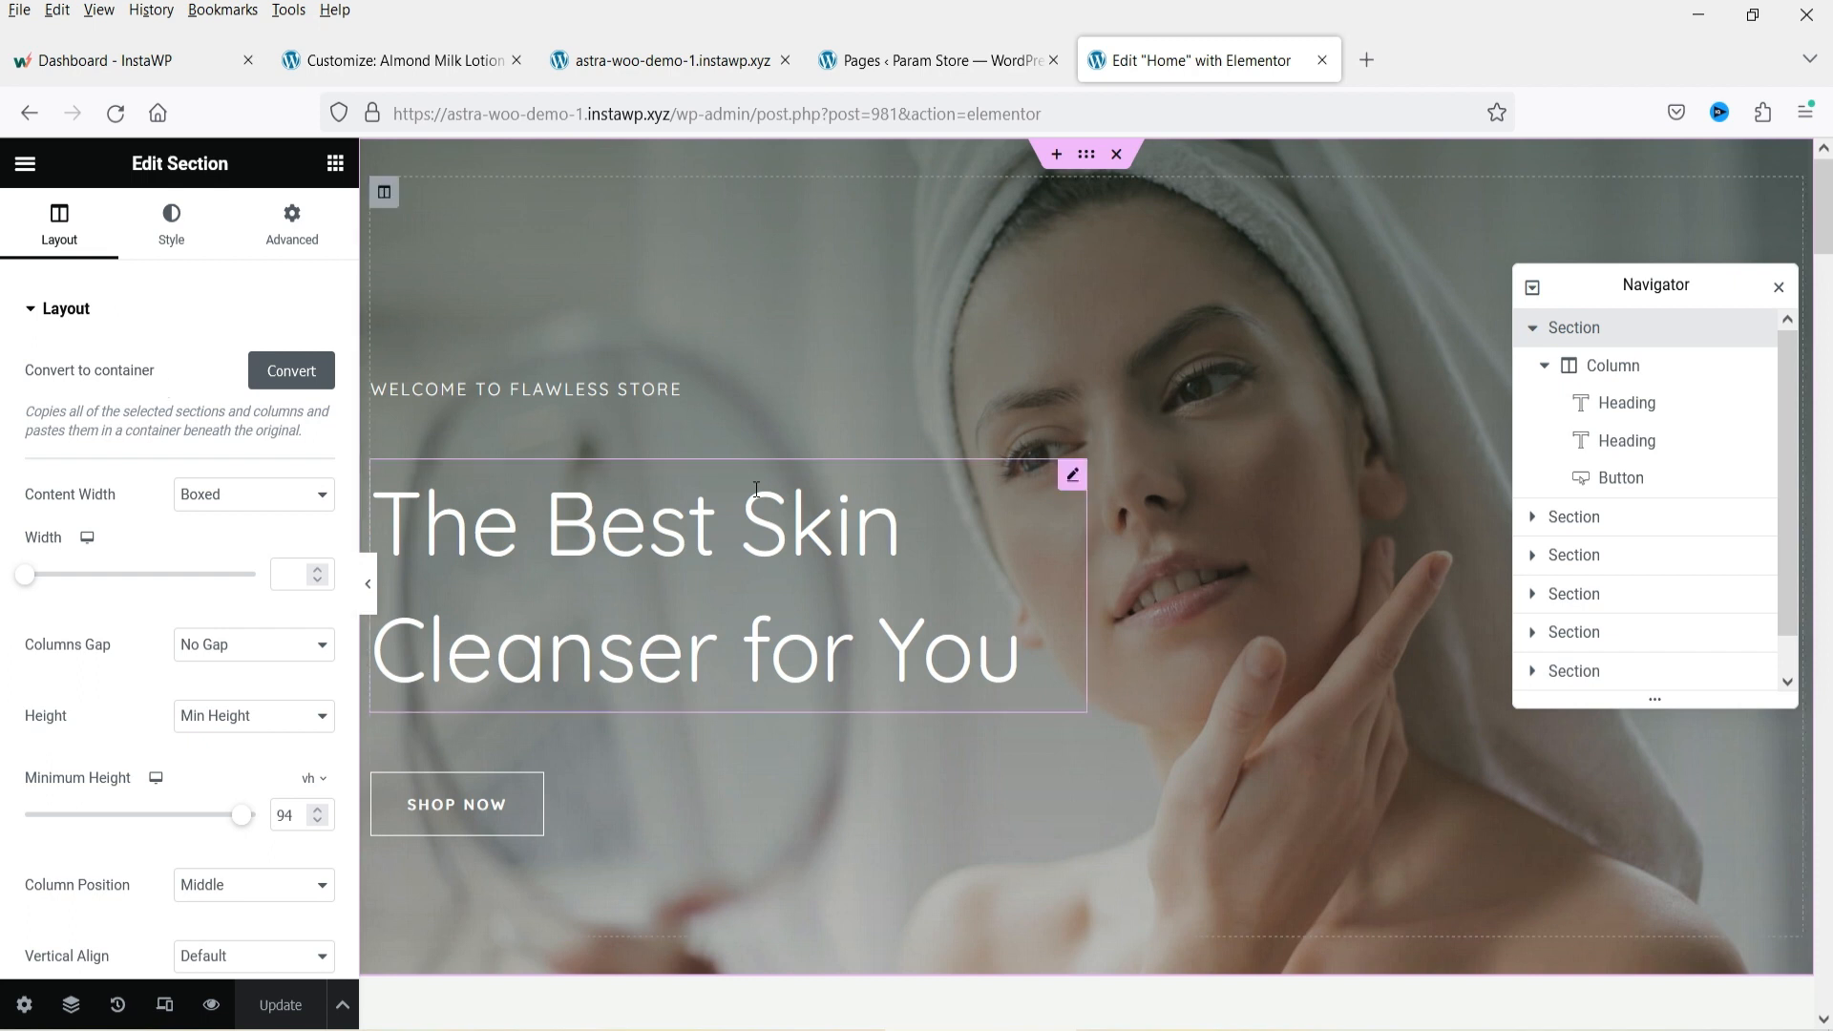
Inspect the title text of the hero's two headings.
{"action": "left_click", "coordinate": [581, 393]}
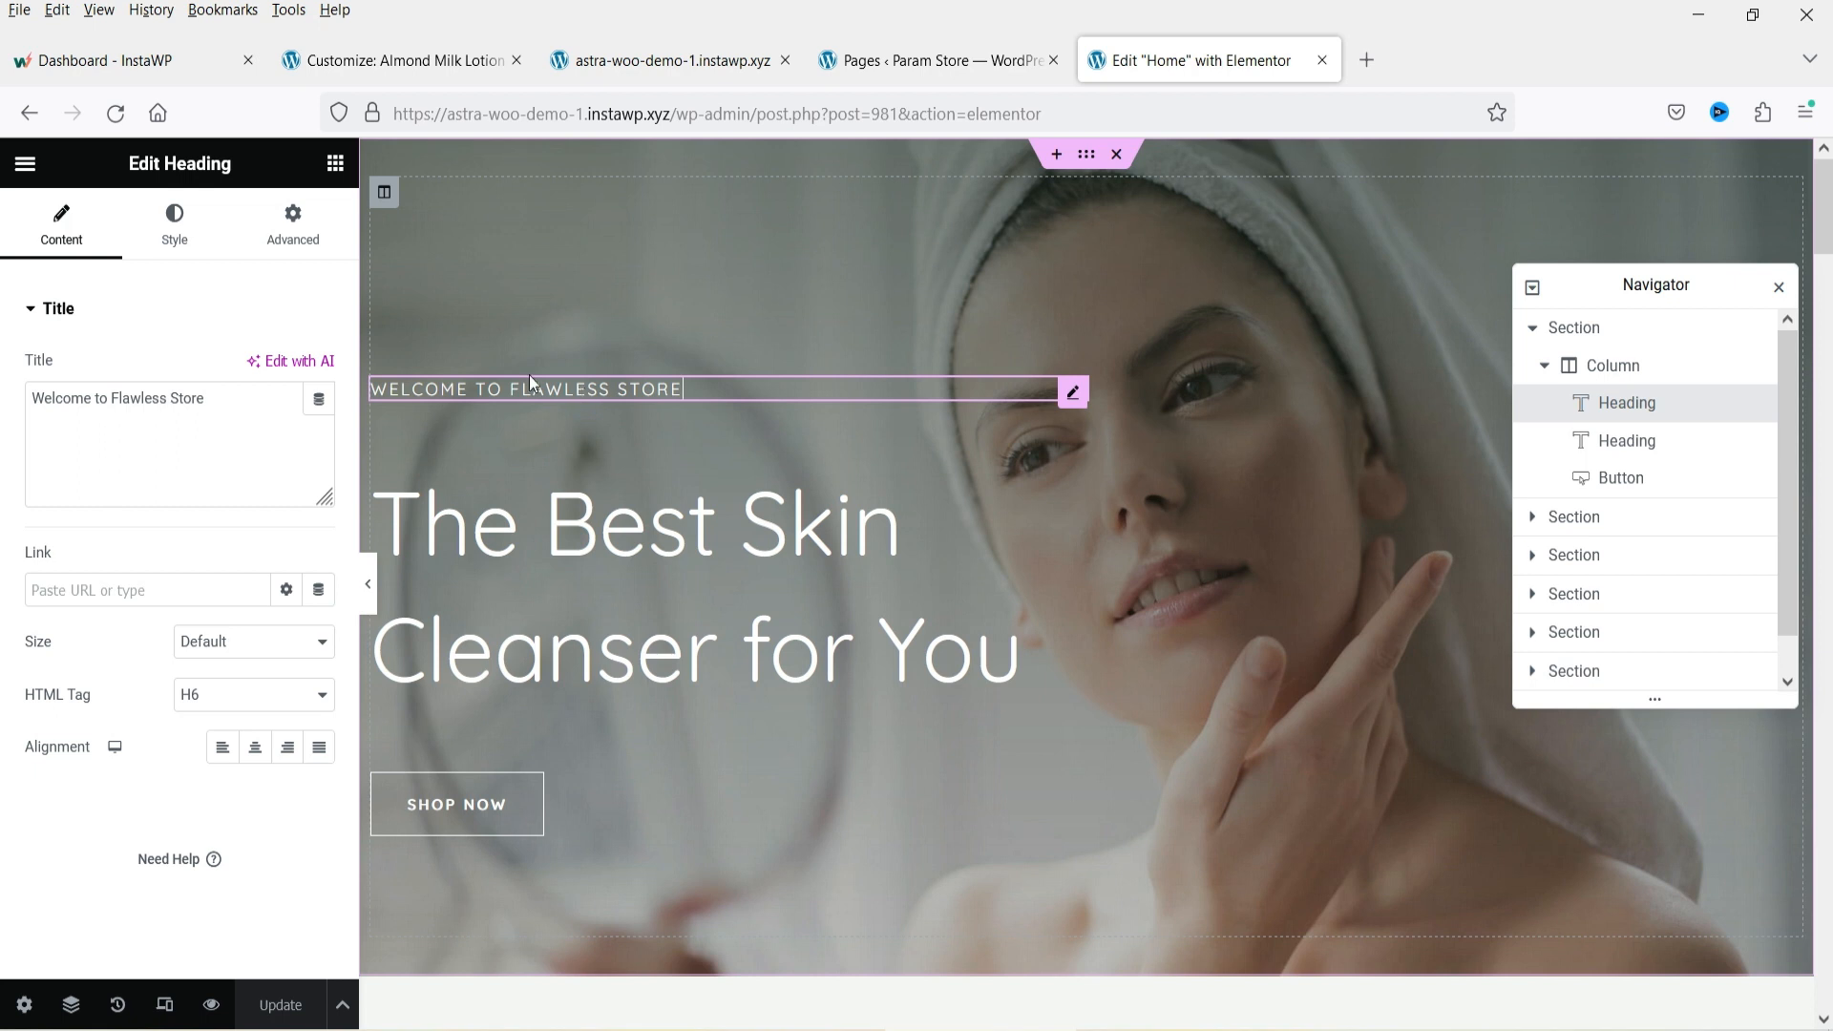
{"action": "triple_click", "coordinate": [237, 404]}
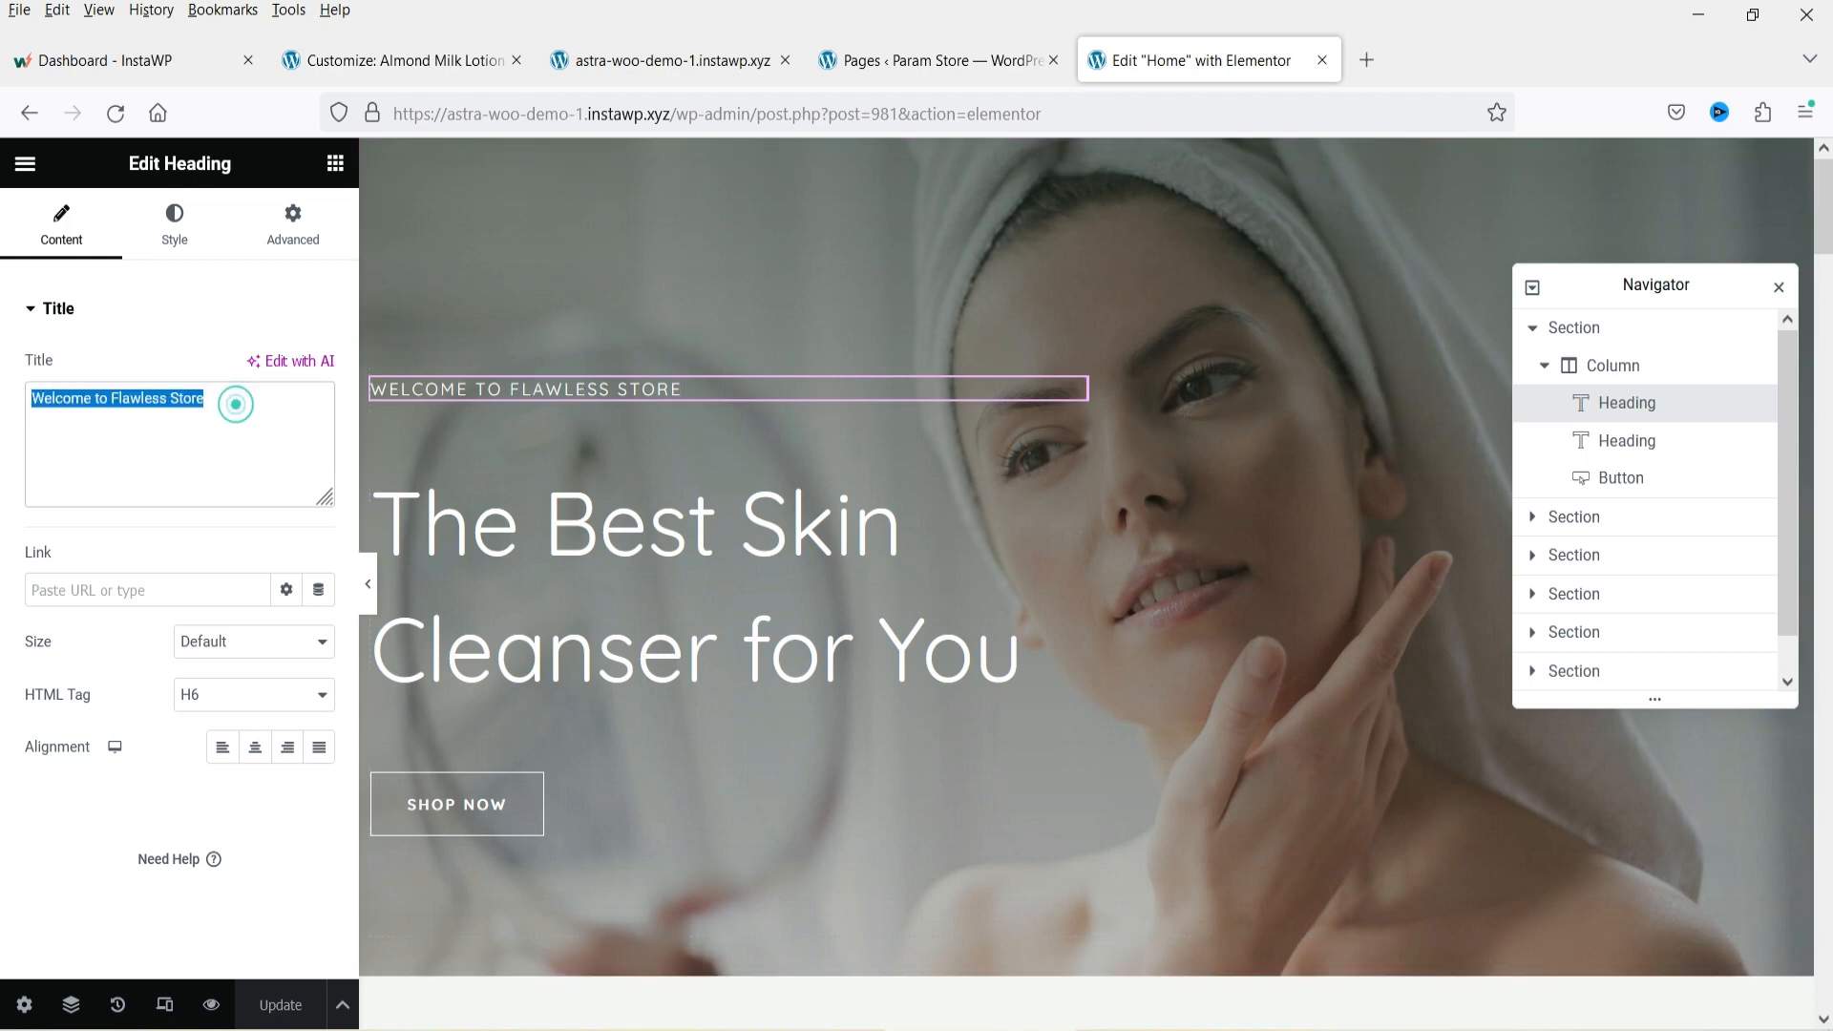
{"action": "left_click", "coordinate": [102, 404]}
{"action": "triple_click", "coordinate": [243, 395]}
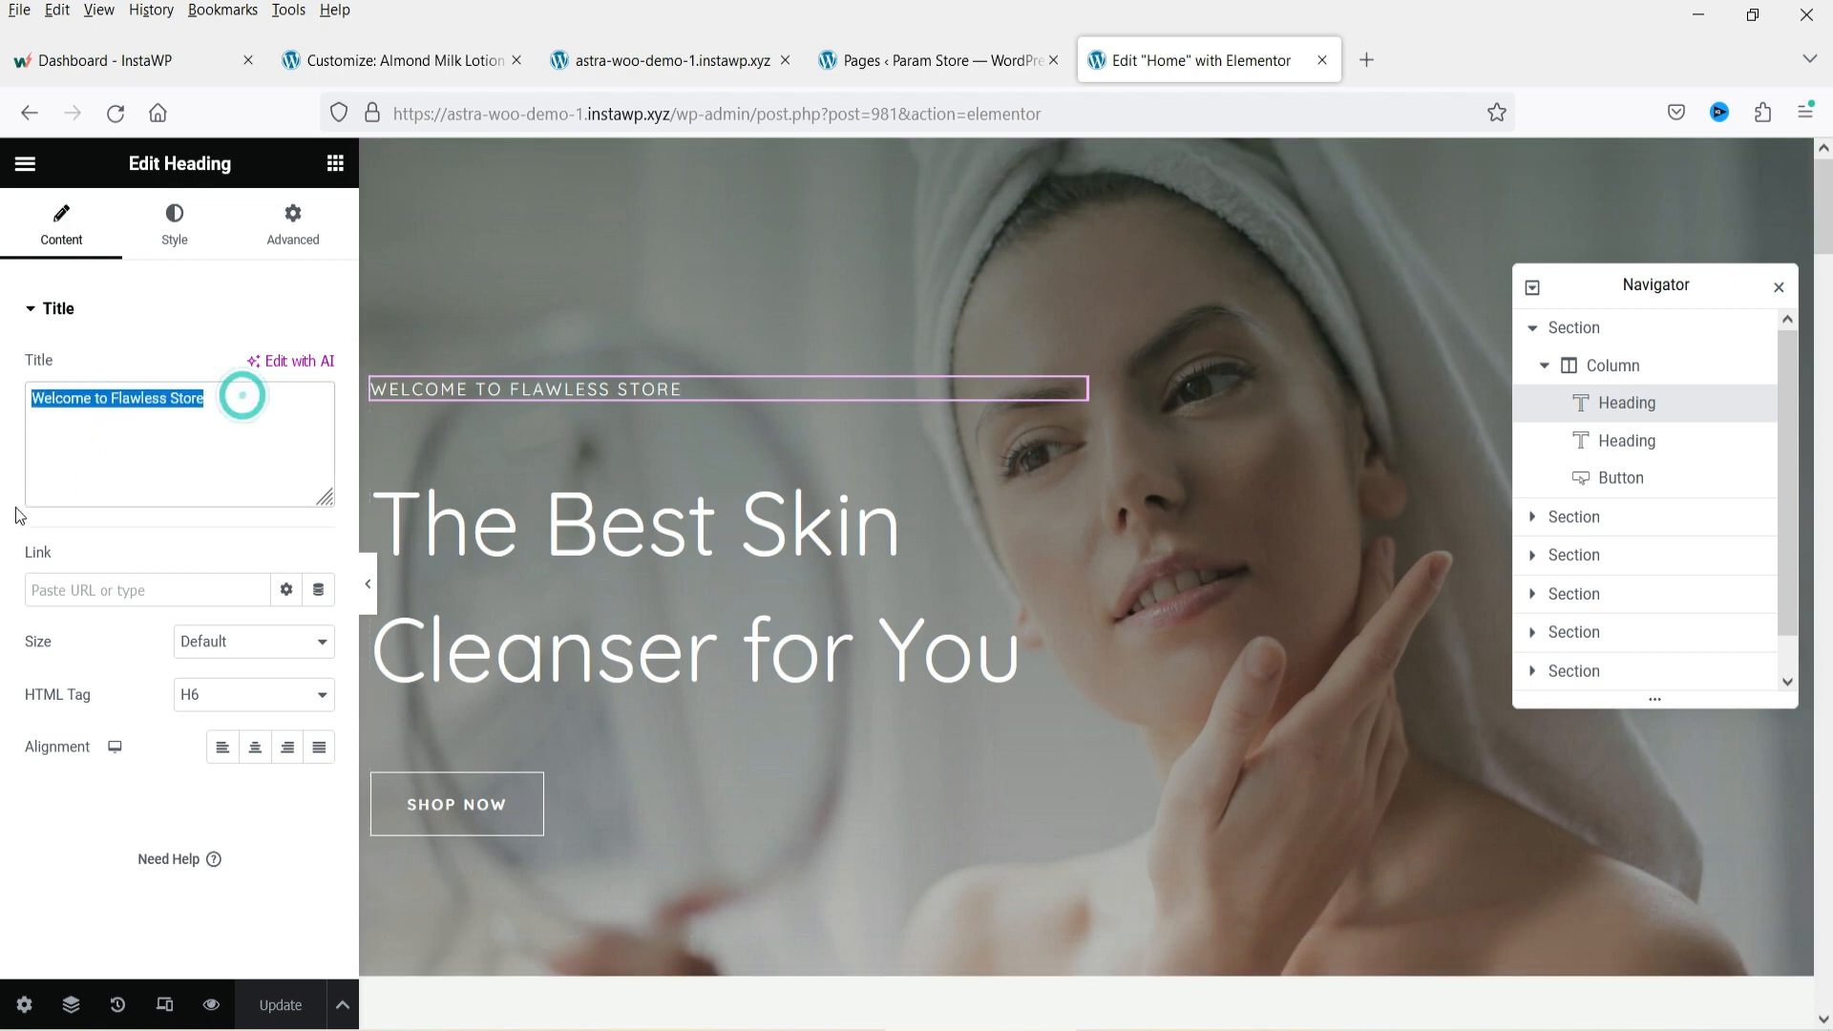
{"action": "left_click", "coordinate": [690, 539]}
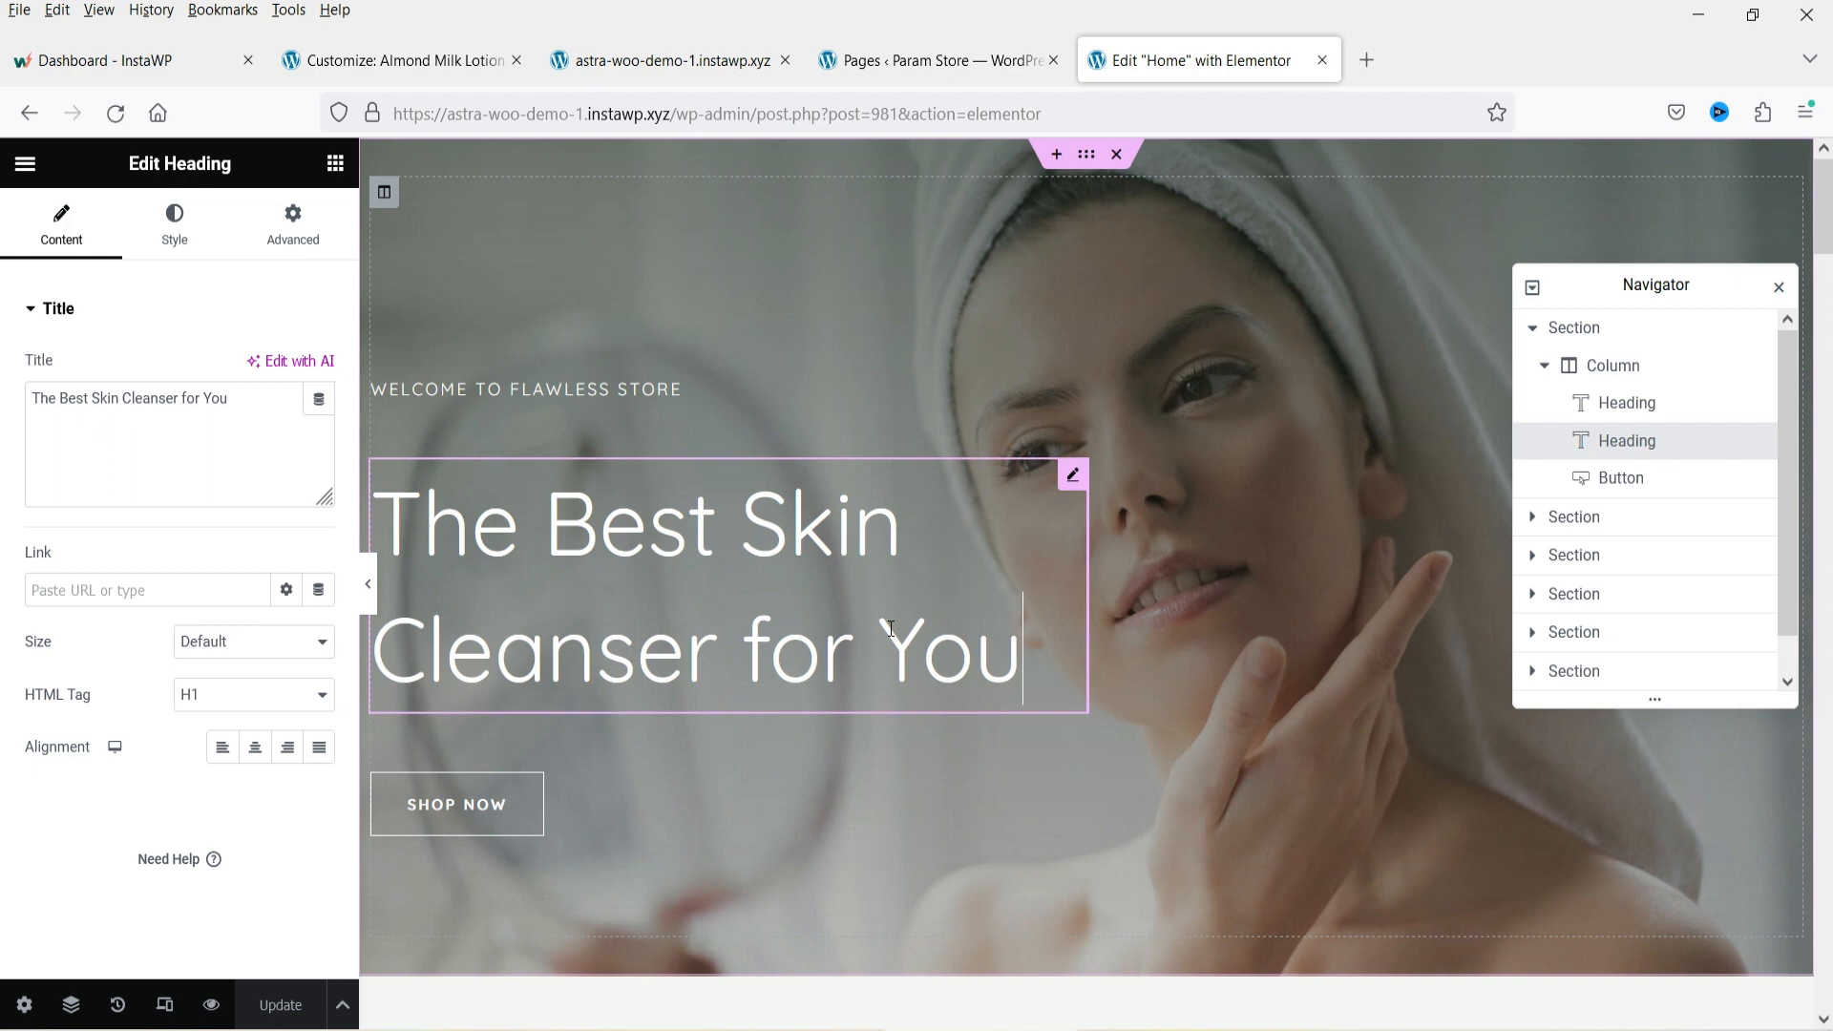
{"action": "scroll", "coordinate": [913, 628], "scroll_direction": "down", "scroll_amount": 5}
{"action": "scroll", "coordinate": [913, 628], "scroll_direction": "up", "scroll_amount": 3}
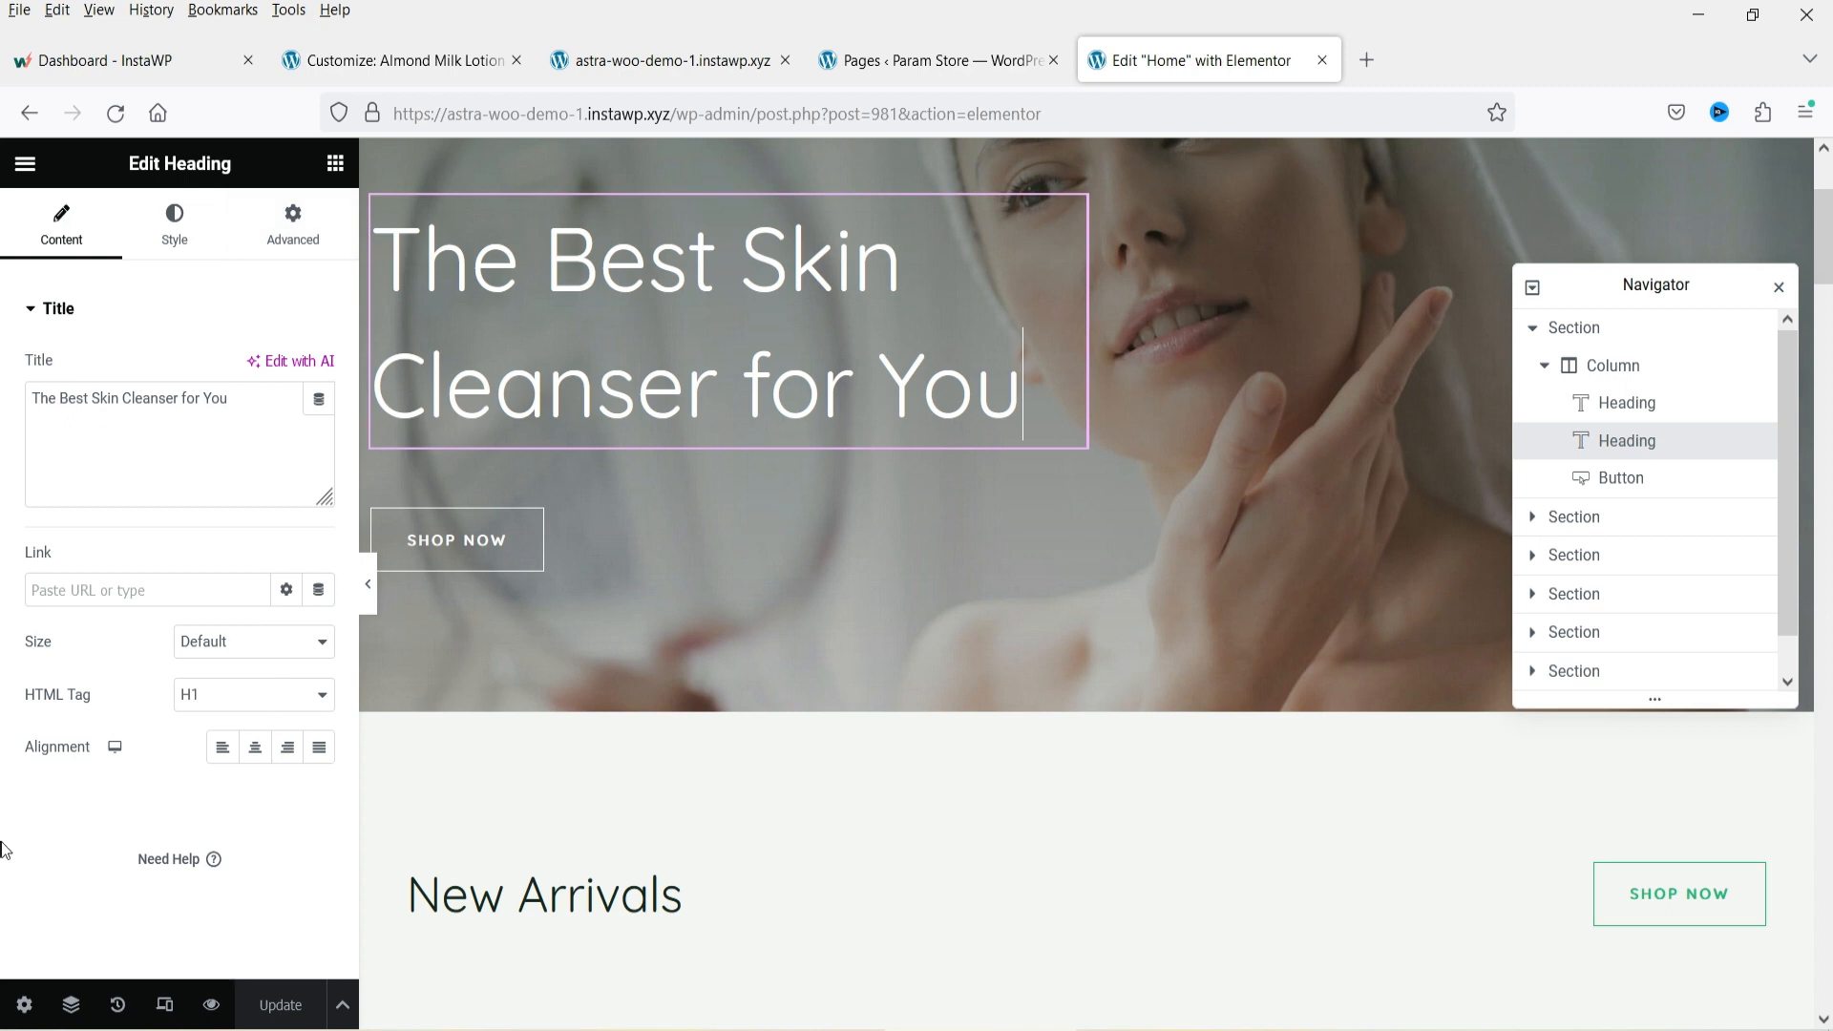
Link the hero's Shop Now button to the Shop page URL copied from the pages list.
{"action": "left_click", "coordinate": [515, 541]}
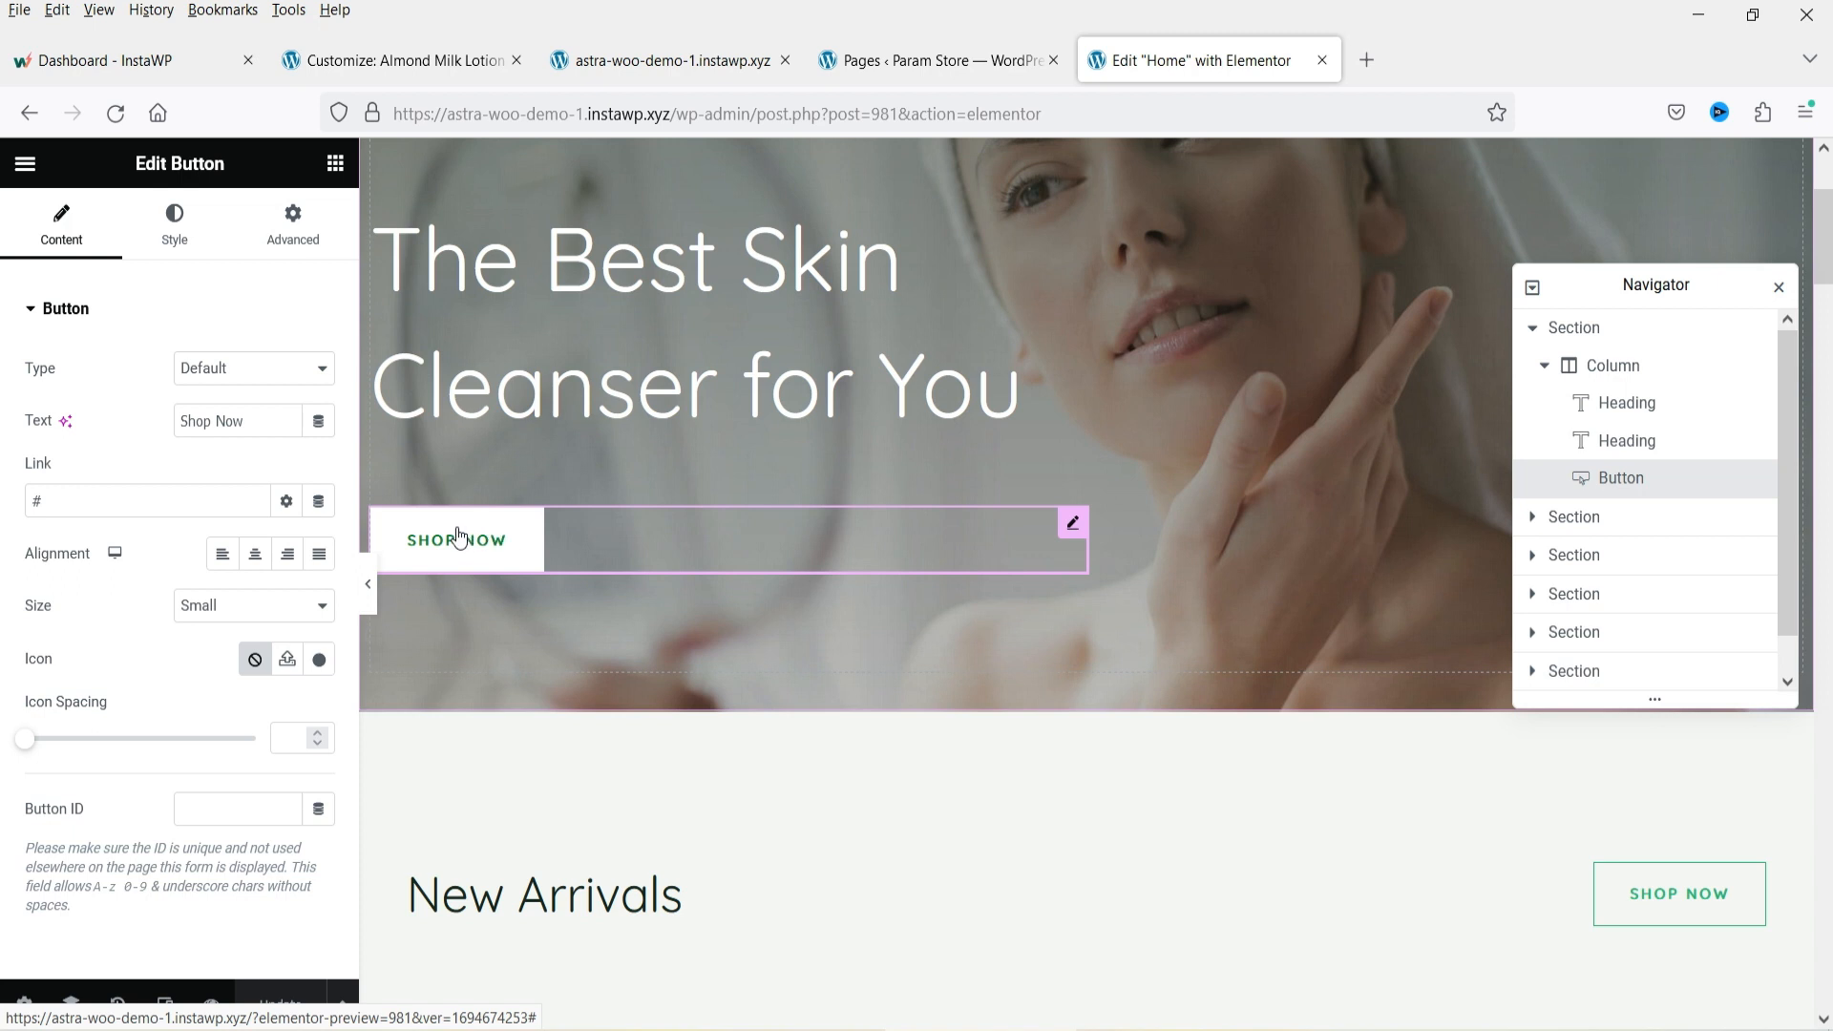
{"action": "left_click_drag", "start_coordinate": [250, 421], "coordinate": [130, 422]}
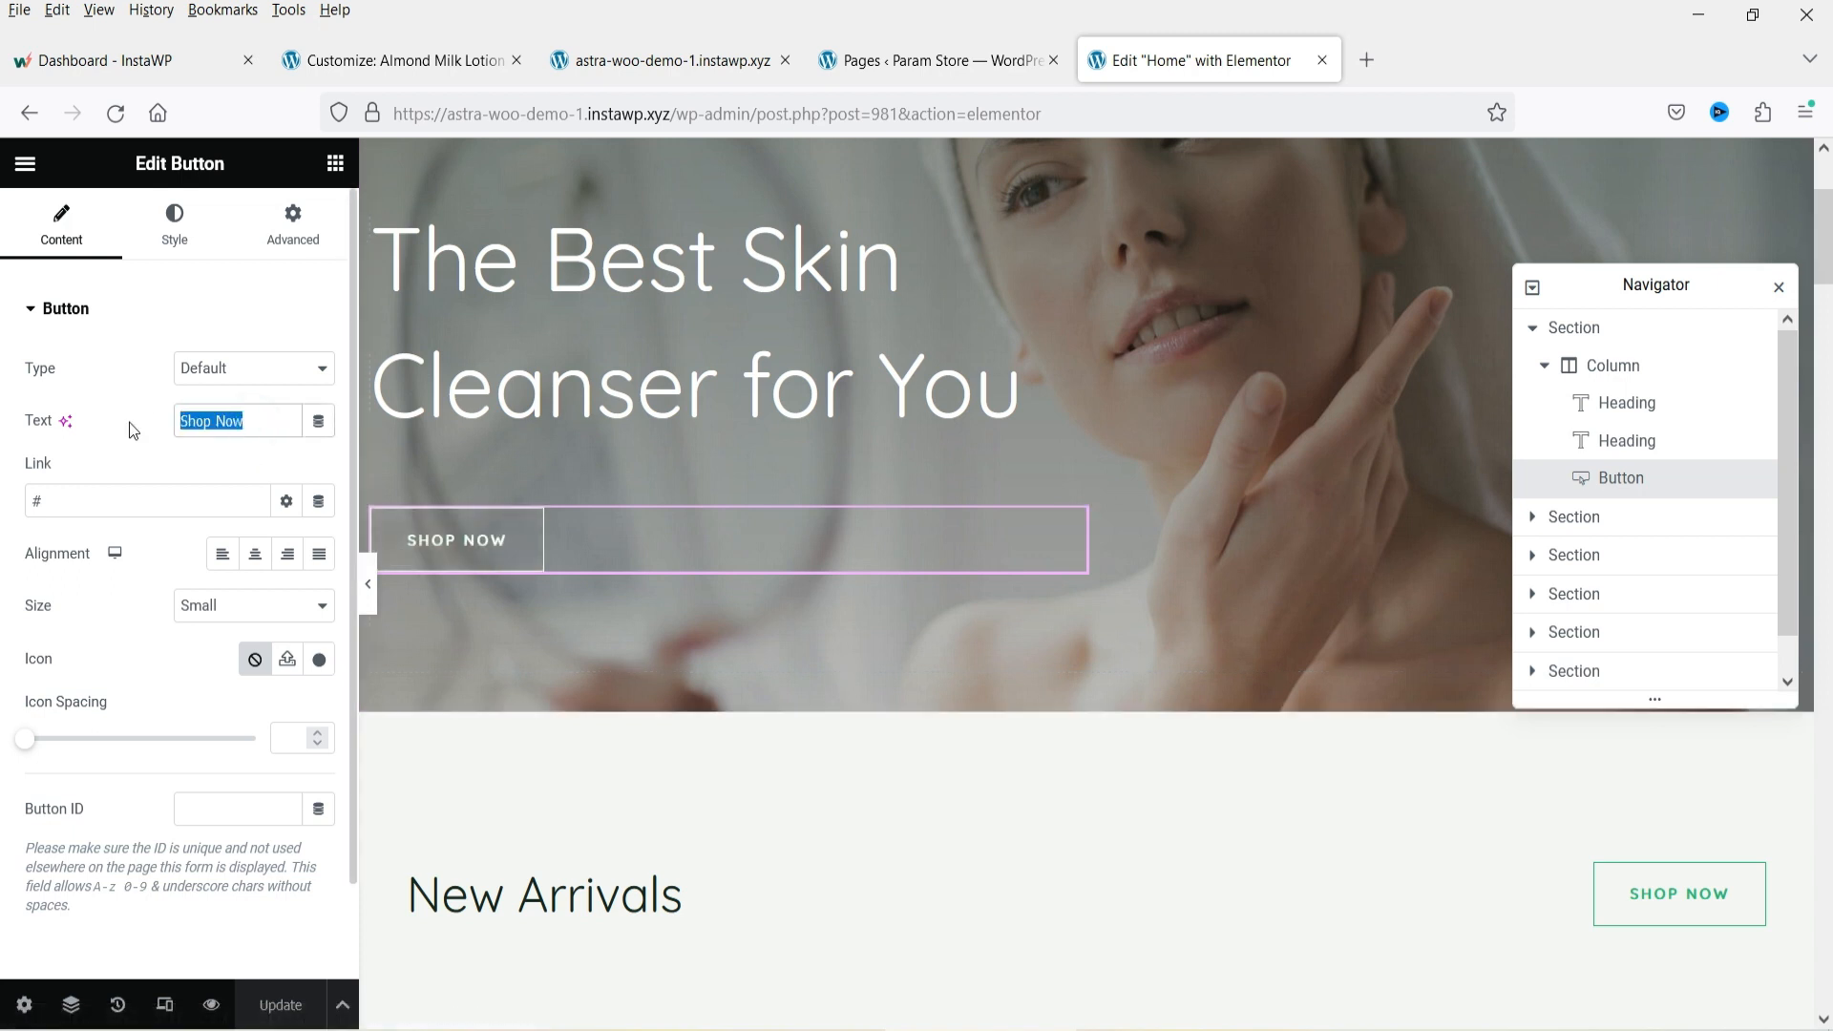
{"action": "left_click", "coordinate": [124, 446]}
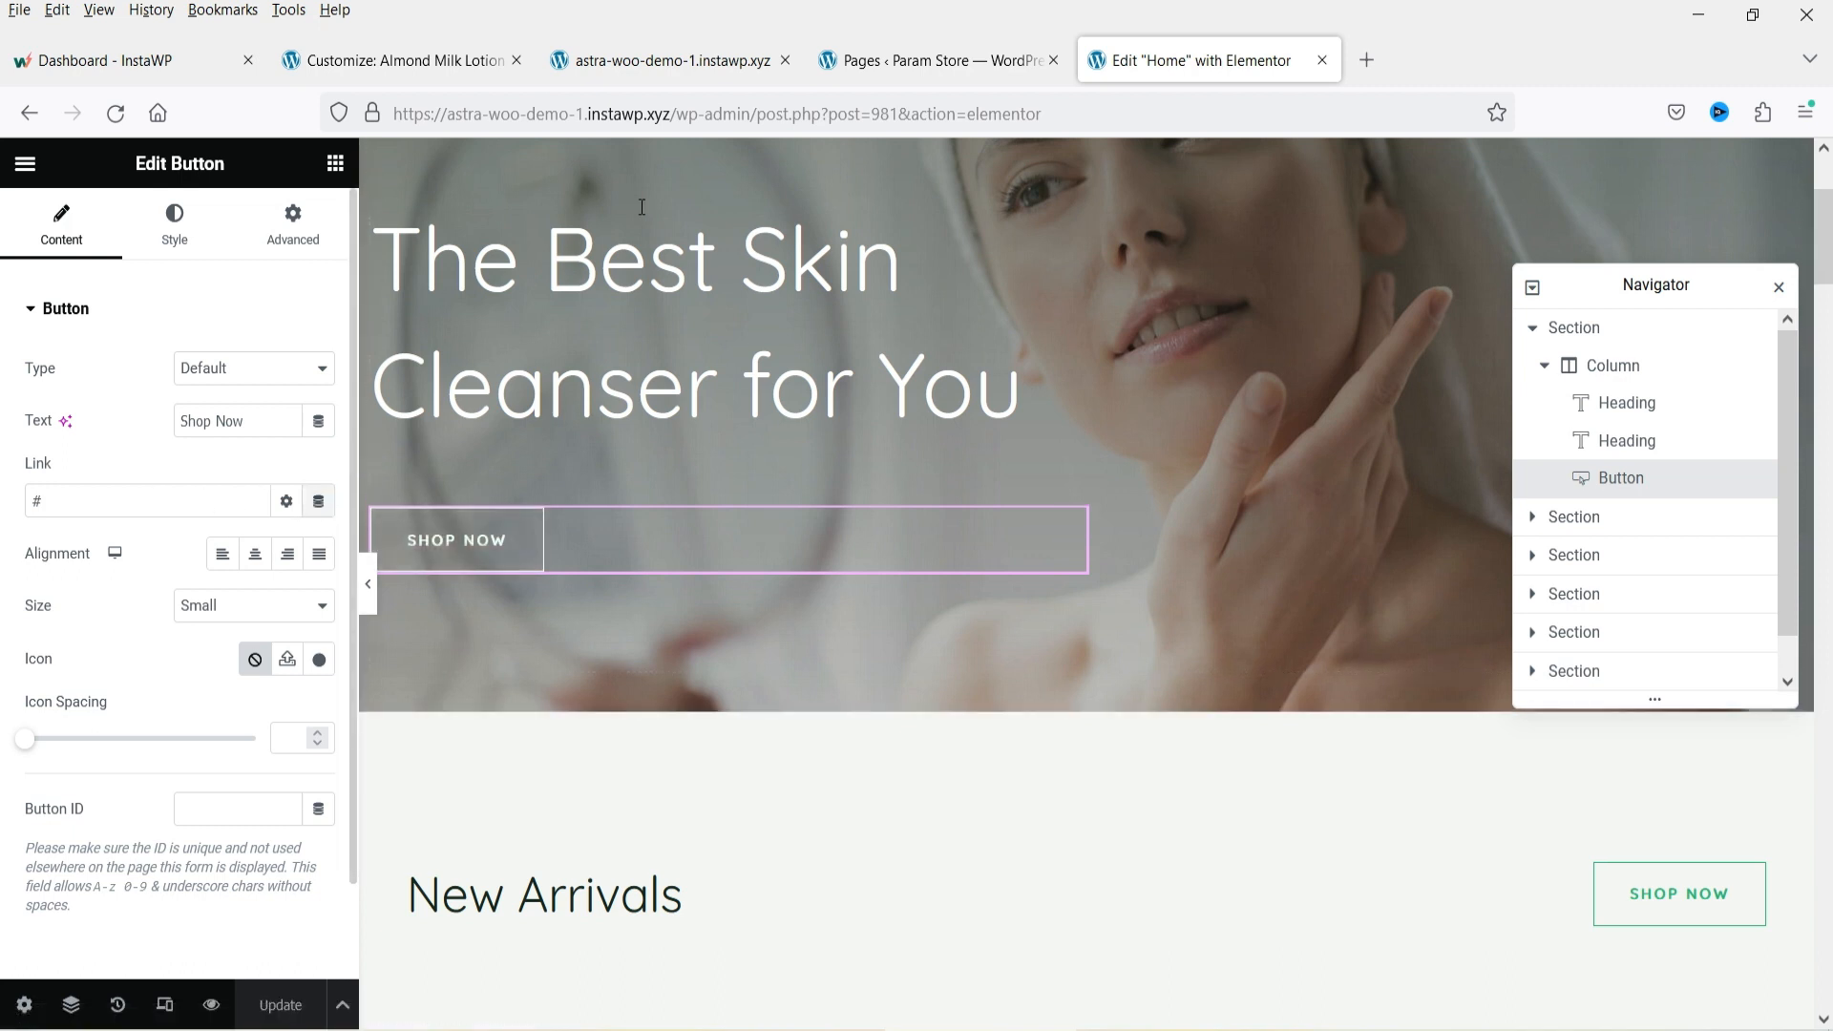
{"action": "left_click", "coordinate": [900, 63]}
{"action": "mouse_move", "coordinate": [345, 778]}
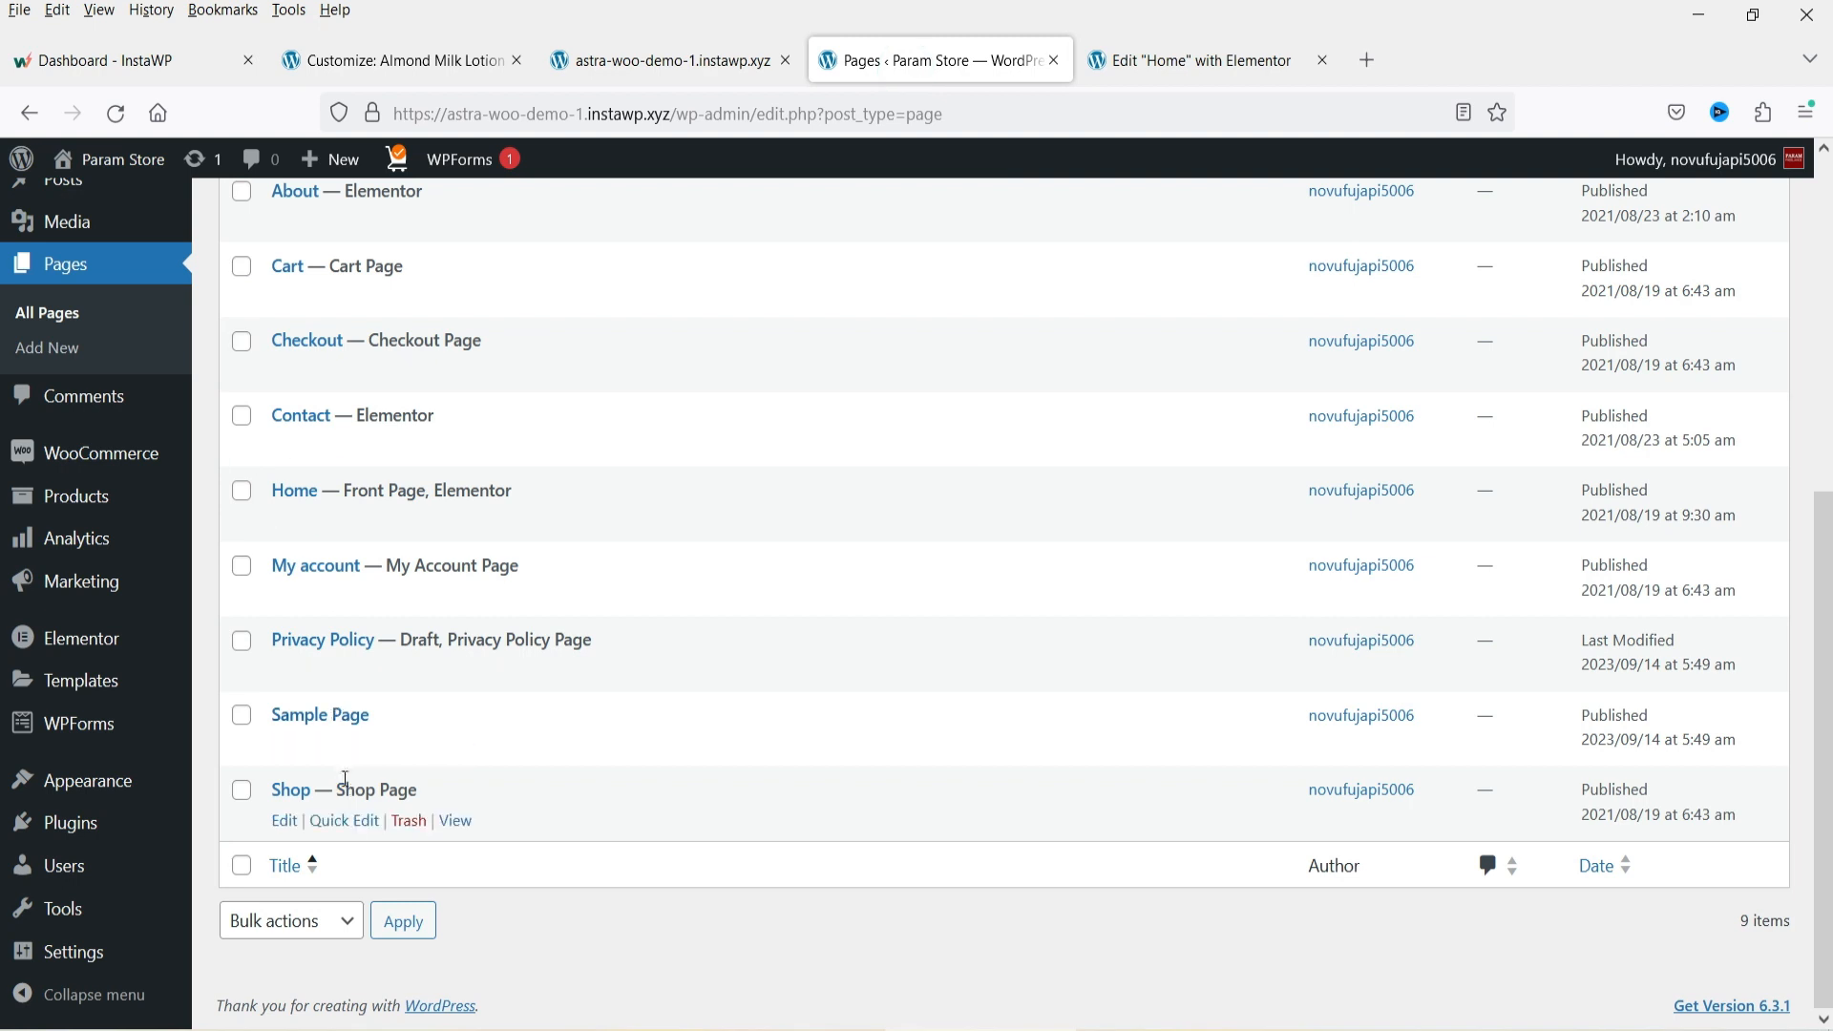
{"action": "right_click", "coordinate": [456, 819]}
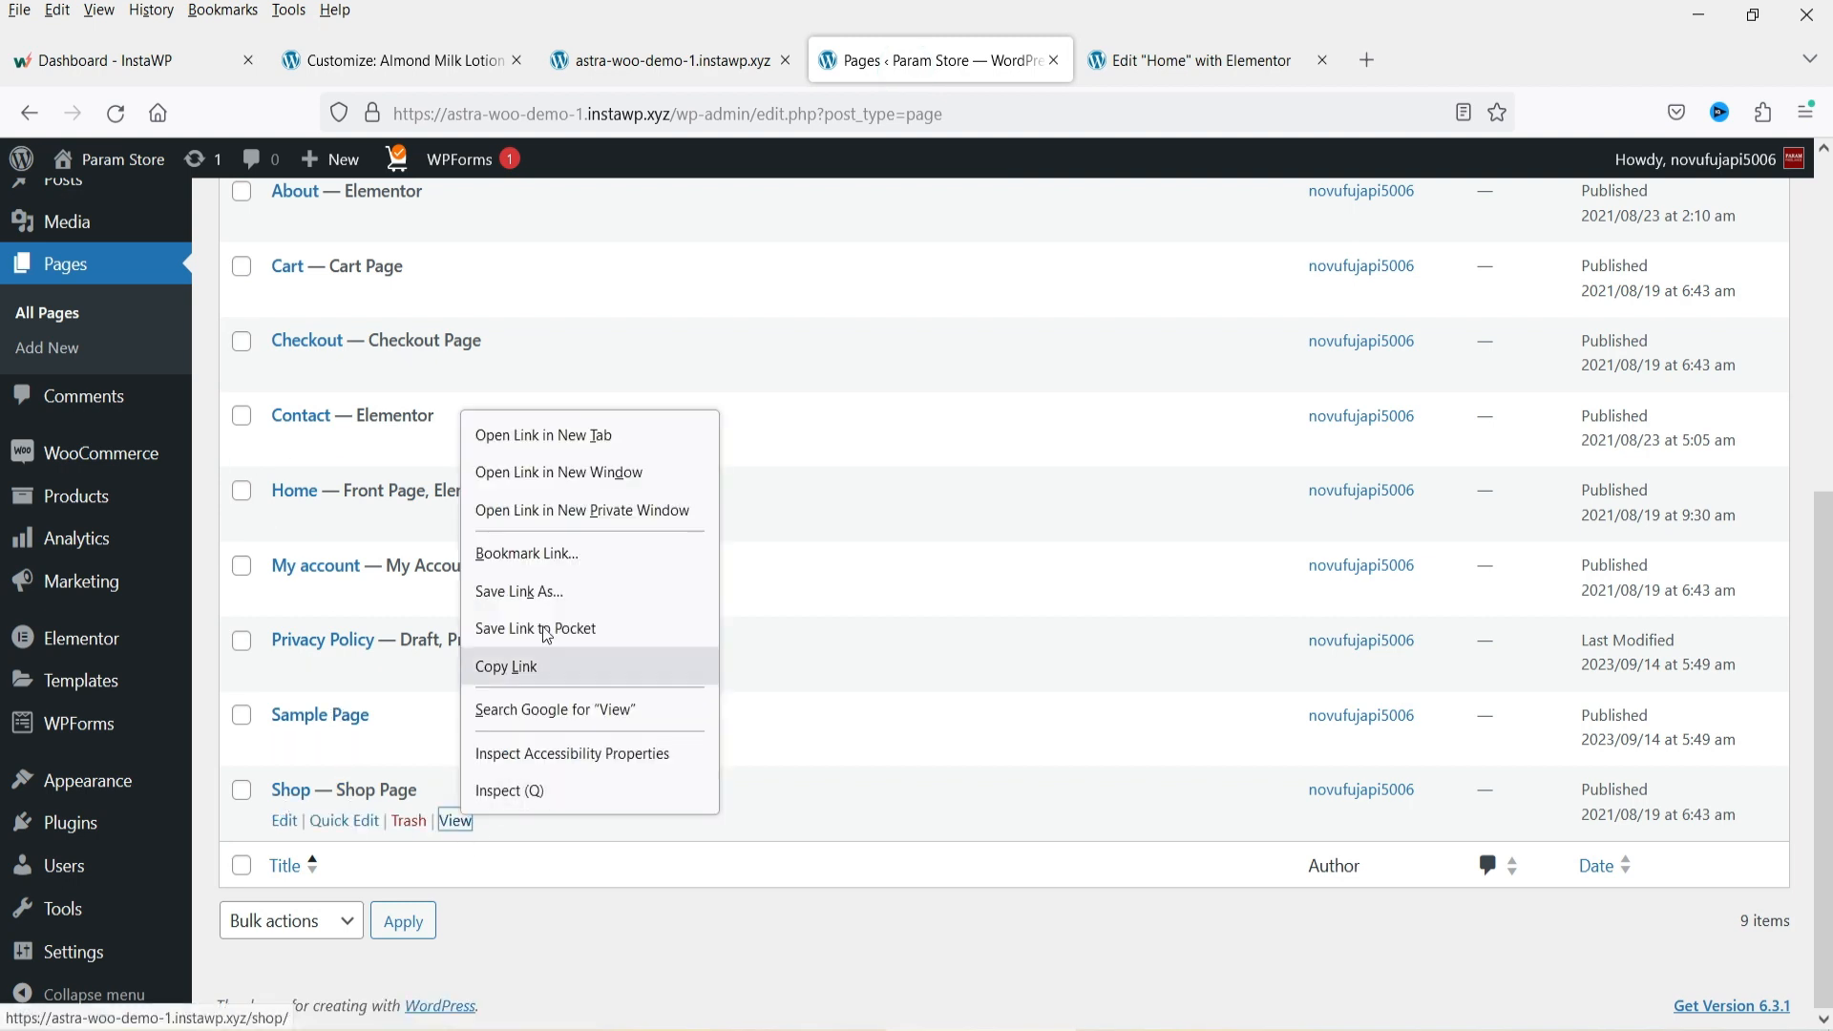
{"action": "left_click", "coordinate": [551, 666]}
{"action": "left_click", "coordinate": [1200, 63]}
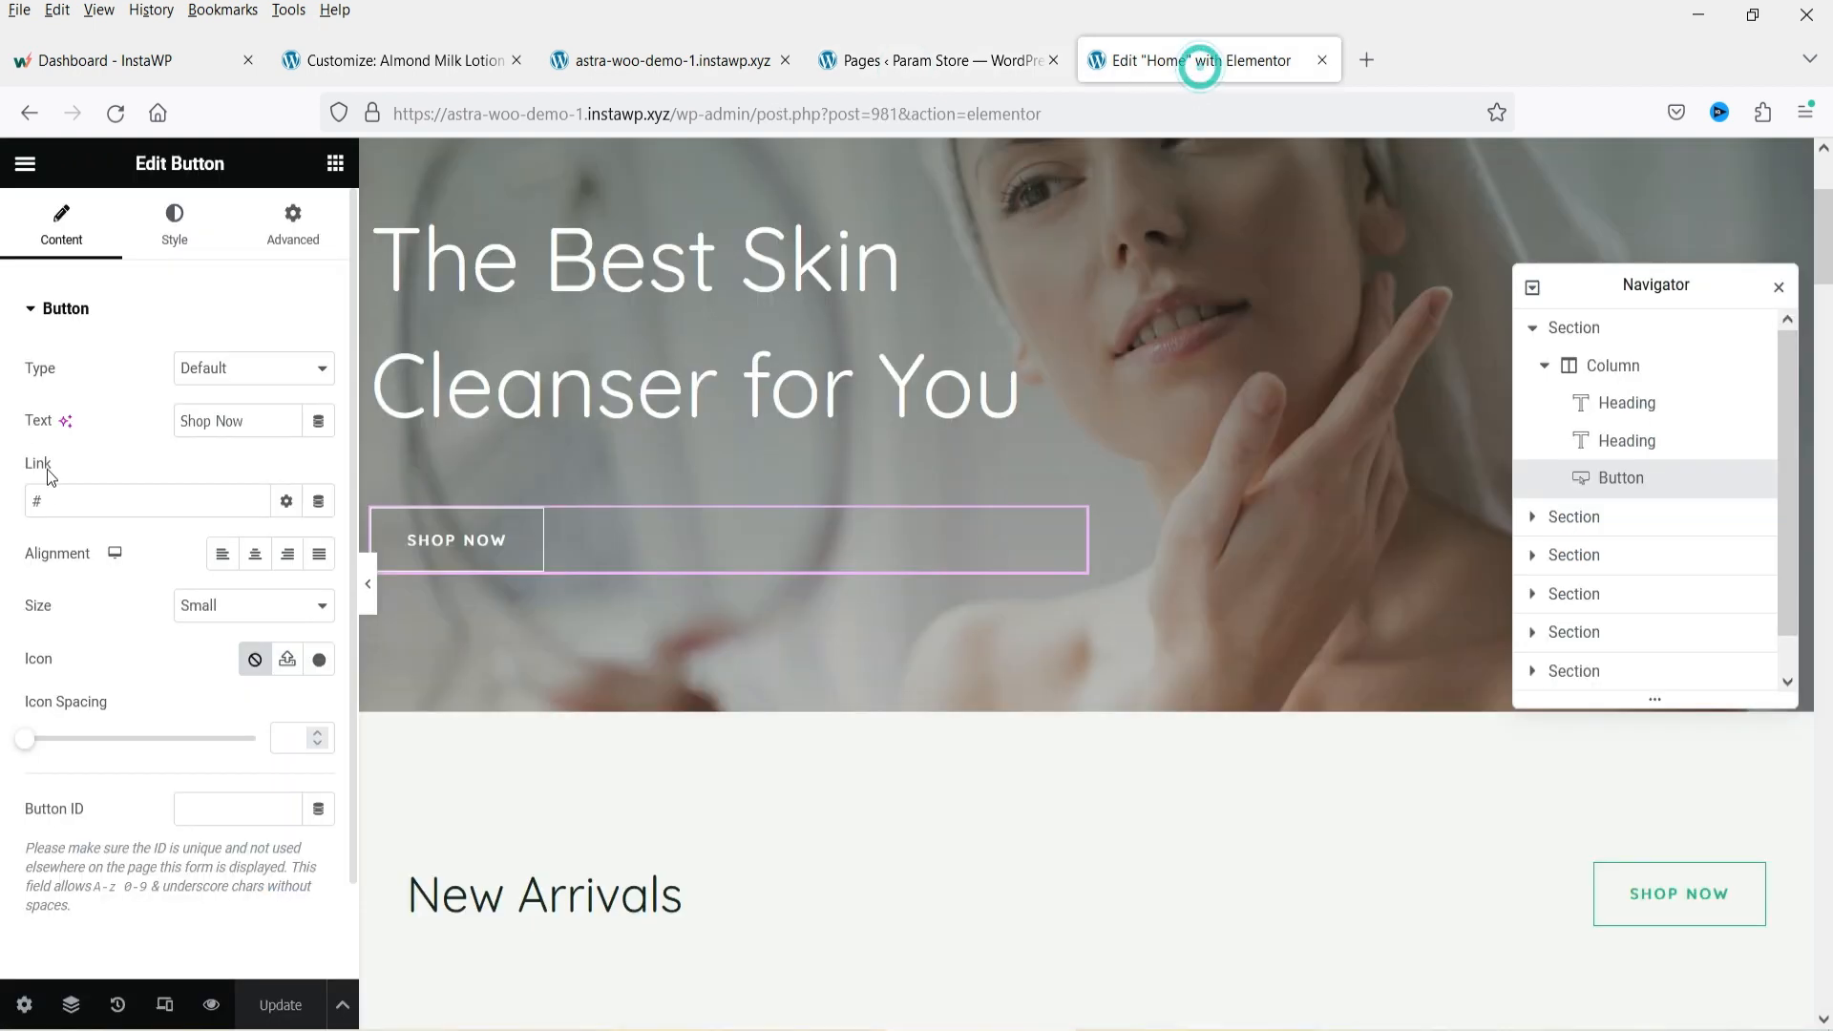
{"action": "double_click", "coordinate": [38, 501]}
{"action": "key", "text": "ctrl+v"}
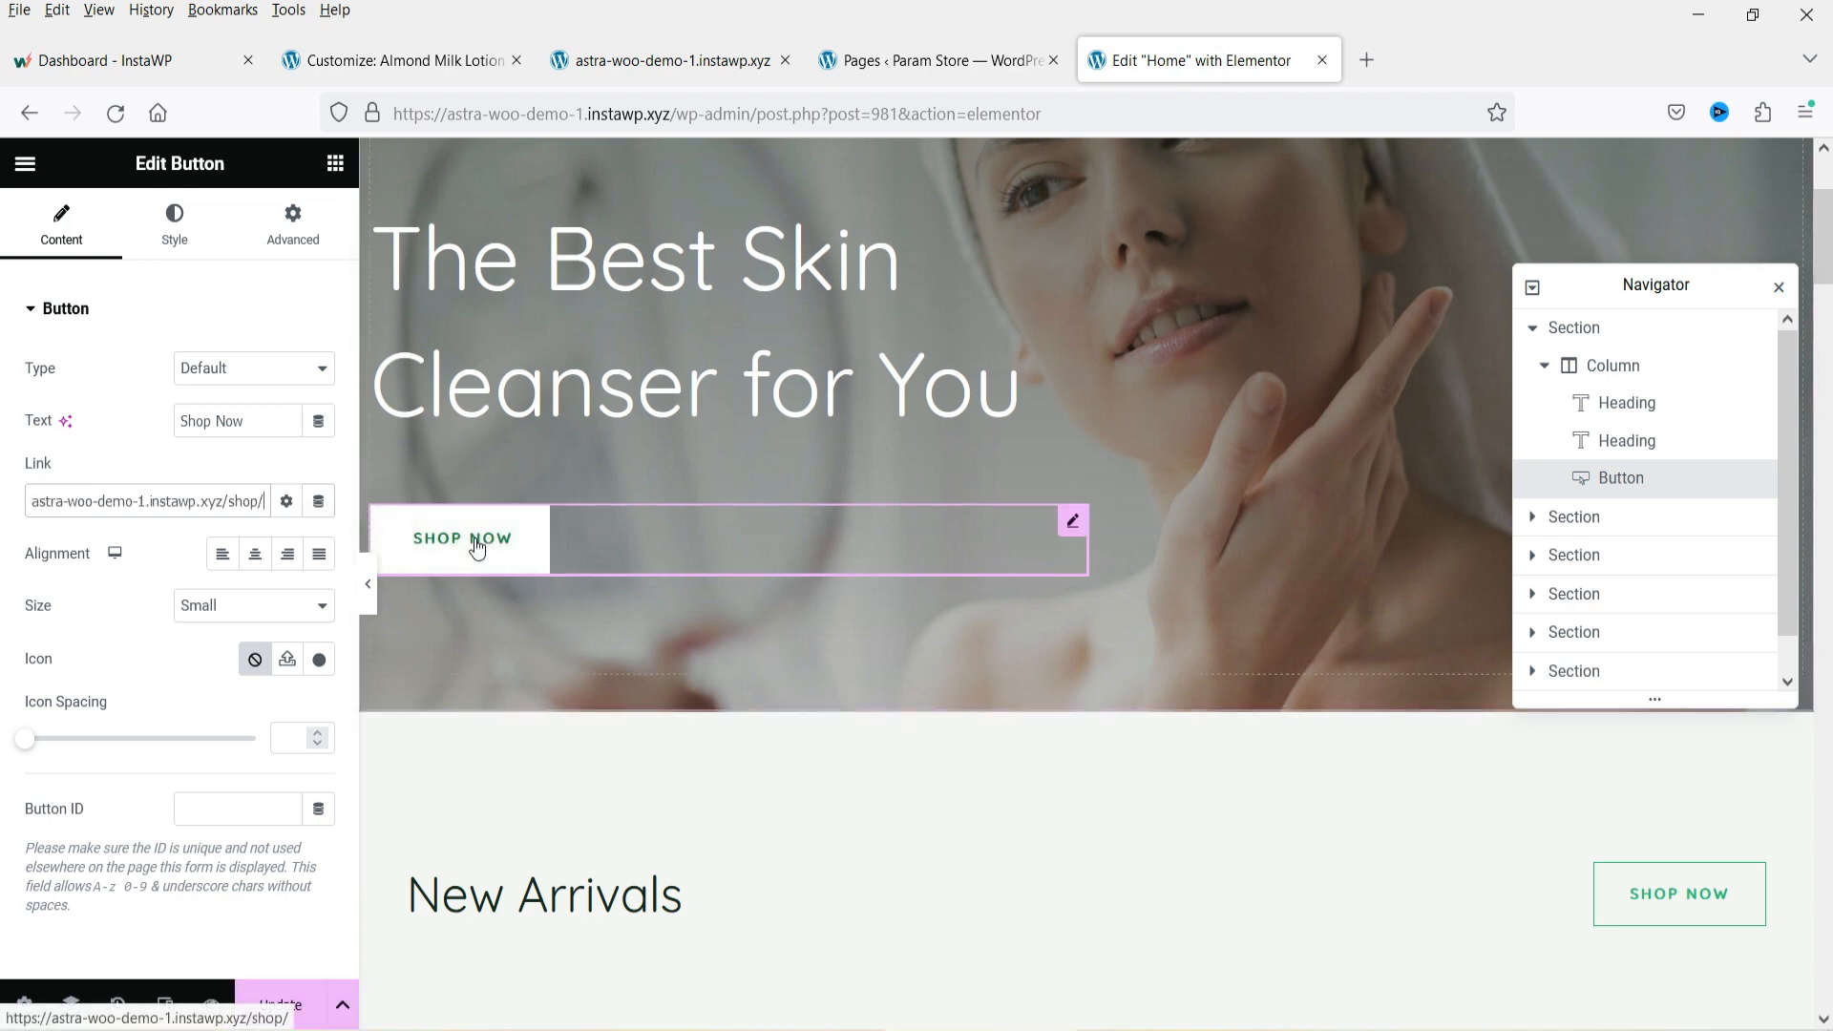
{"action": "scroll", "coordinate": [477, 547], "scroll_direction": "down", "scroll_amount": 5}
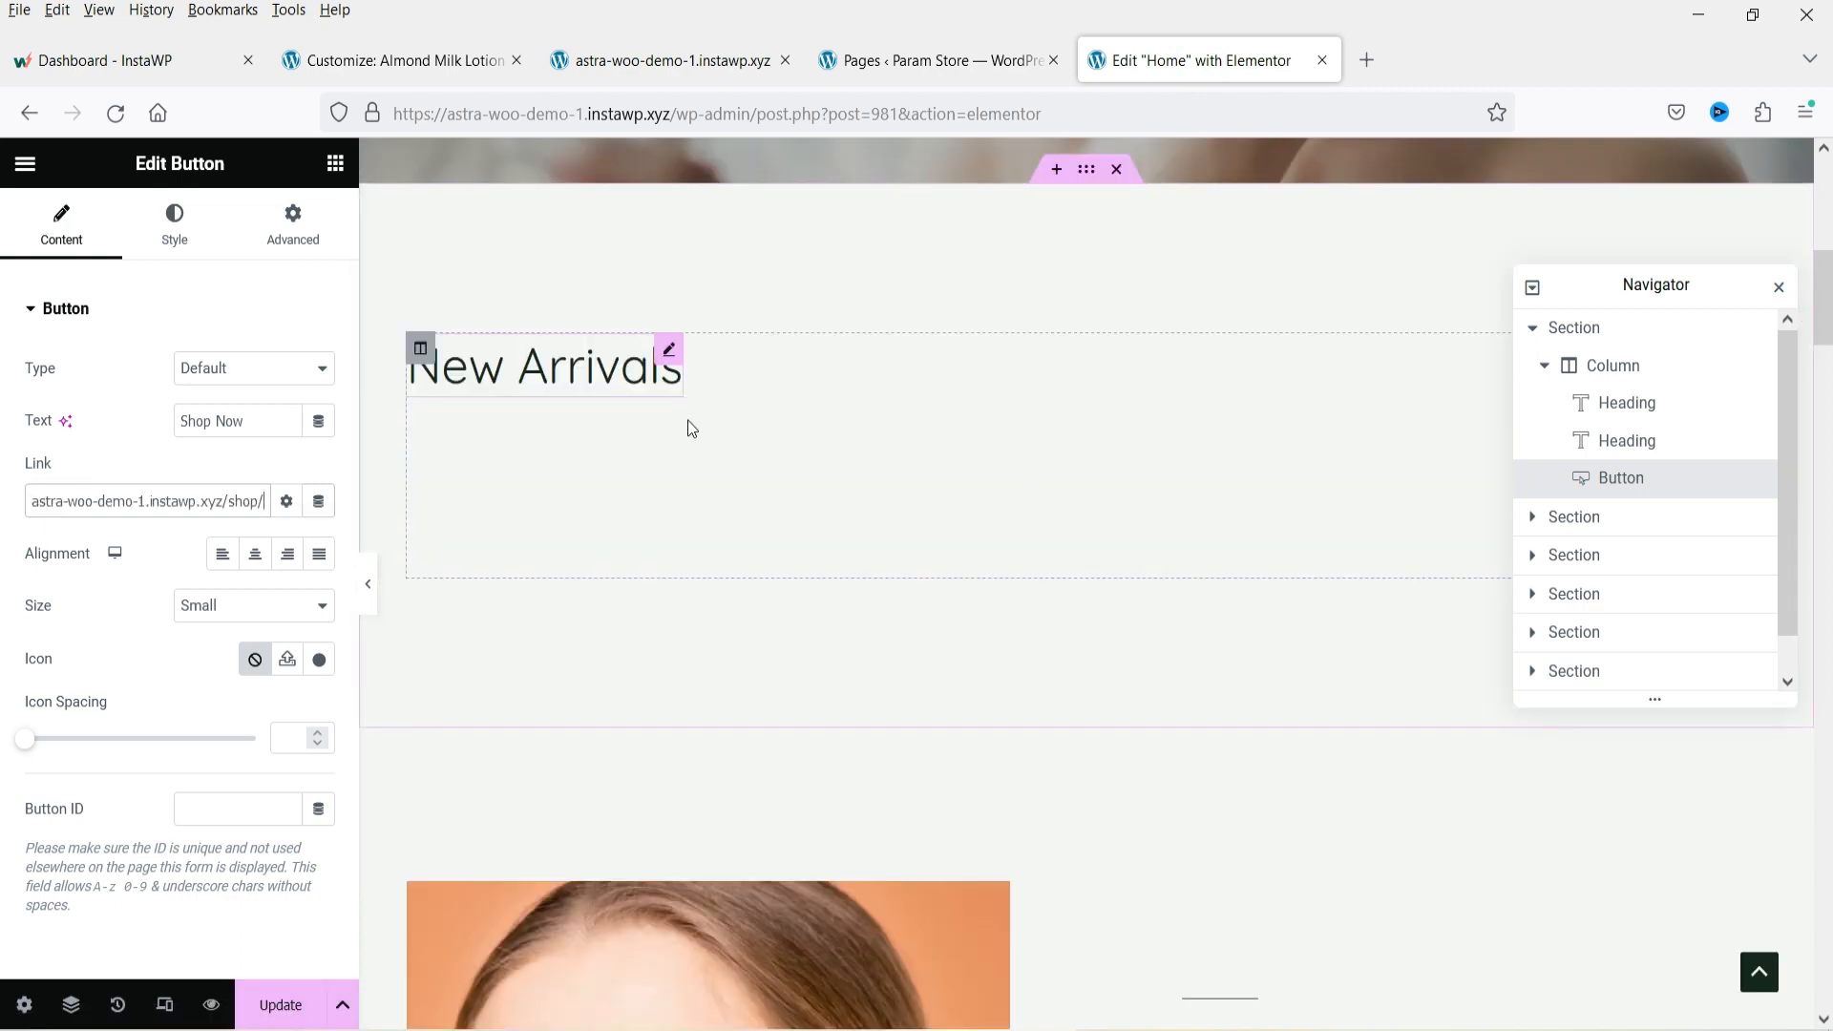
{"action": "left_click", "coordinate": [1532, 328]}
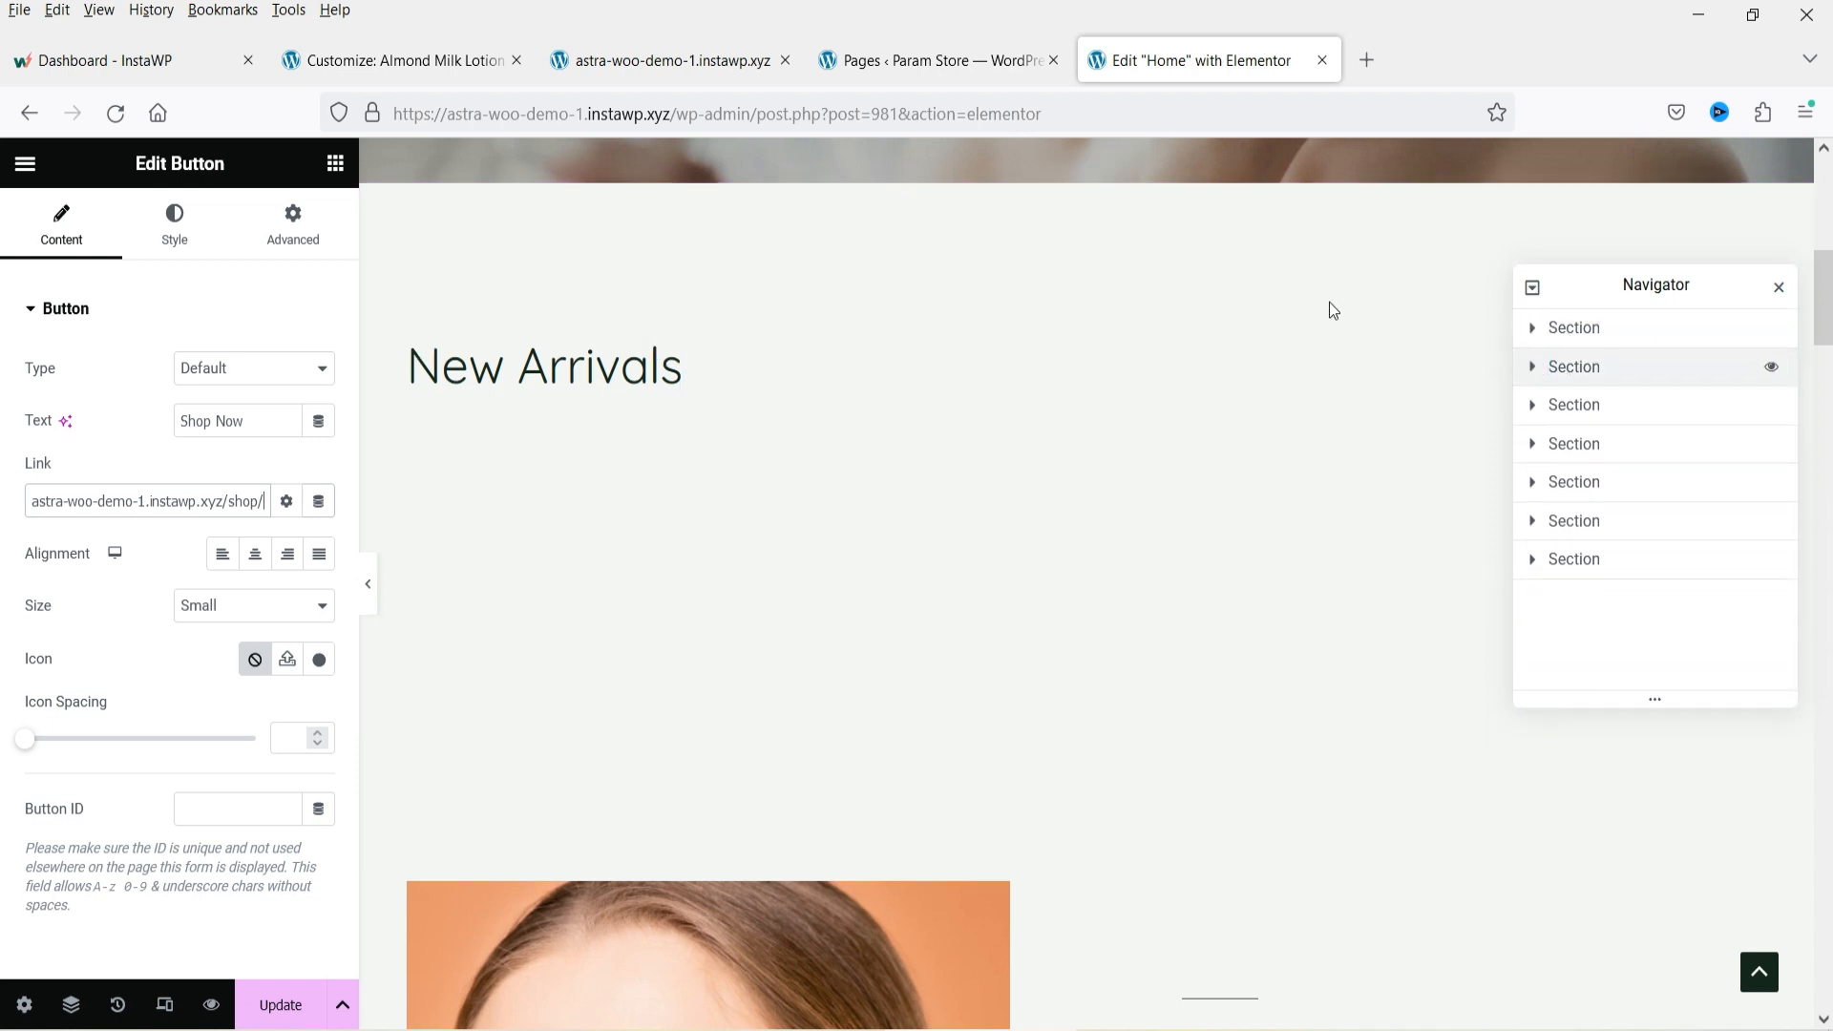
Open the live store front page in a new tab and scroll through the New Arrivals product grid.
{"action": "left_click", "coordinate": [893, 60]}
{"action": "mouse_move", "coordinate": [116, 160]}
{"action": "right_click", "coordinate": [117, 204]}
{"action": "left_click", "coordinate": [124, 229]}
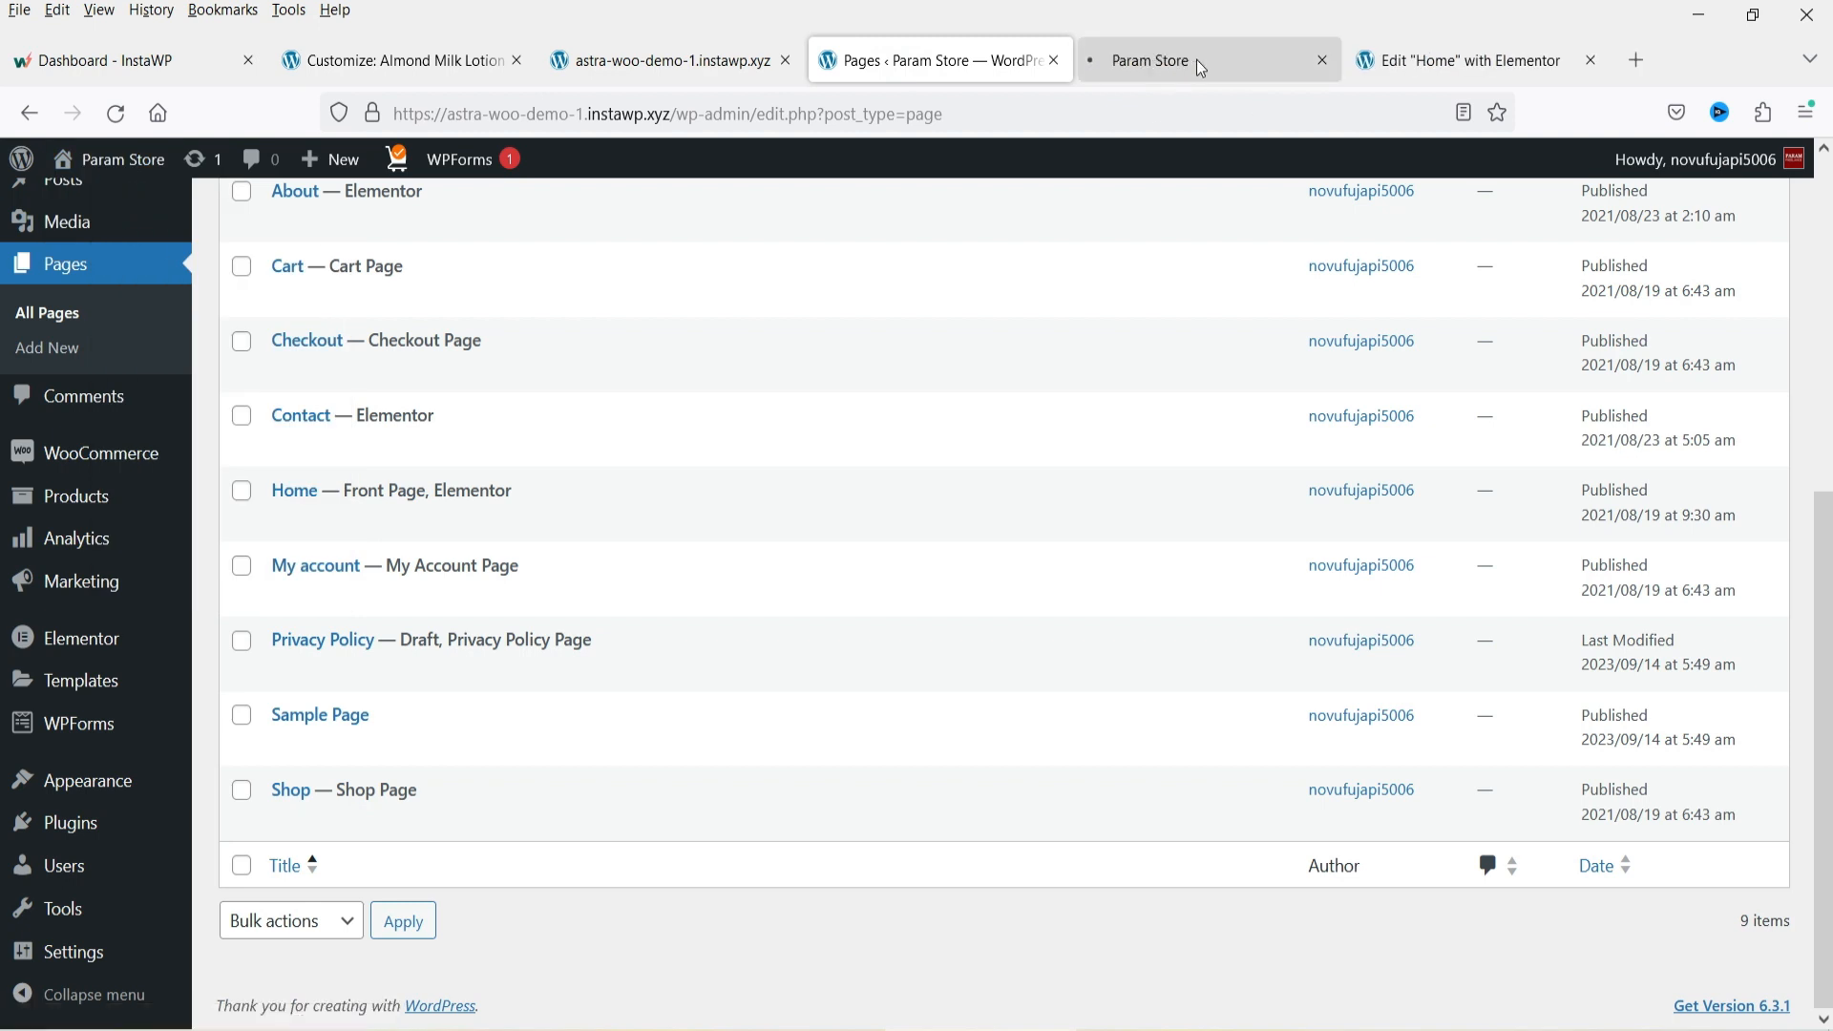
{"action": "left_click", "coordinate": [1195, 59]}
{"action": "scroll", "coordinate": [843, 462], "scroll_direction": "down", "scroll_amount": 5}
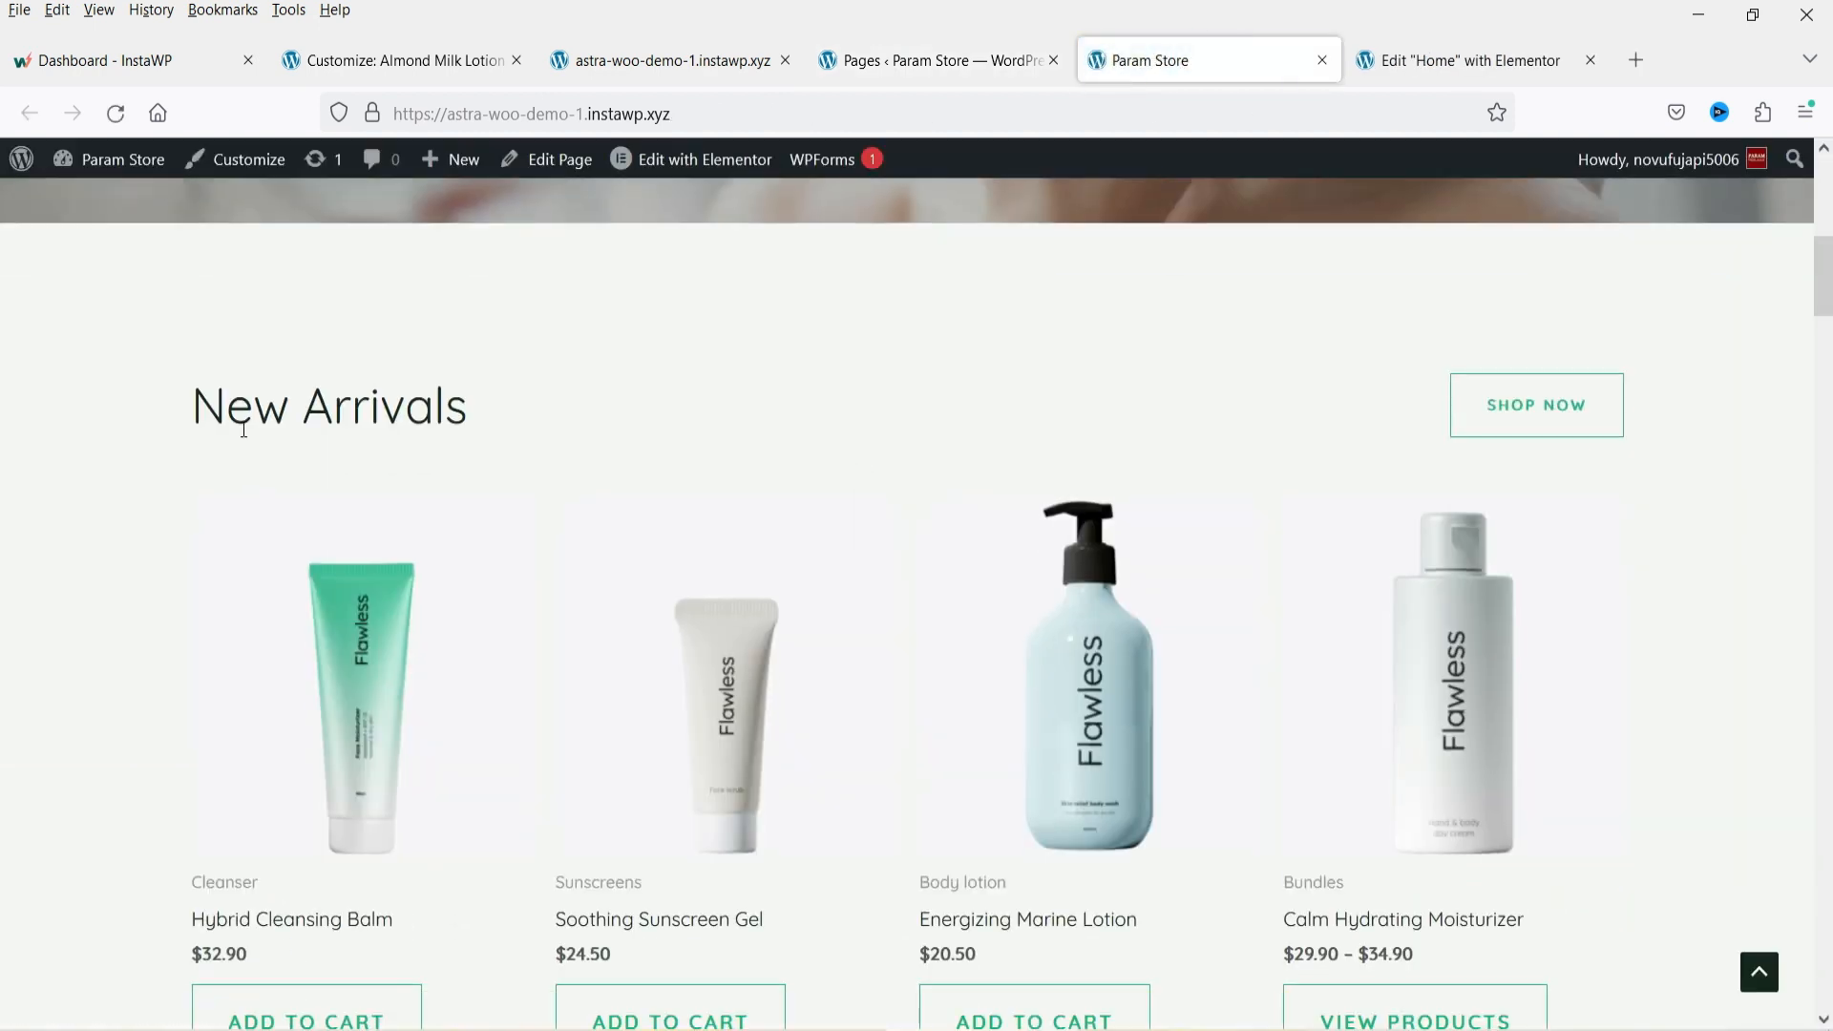
{"action": "scroll", "coordinate": [1015, 553], "scroll_direction": "down", "scroll_amount": 4}
{"action": "scroll", "coordinate": [1334, 523], "scroll_direction": "down", "scroll_amount": 5}
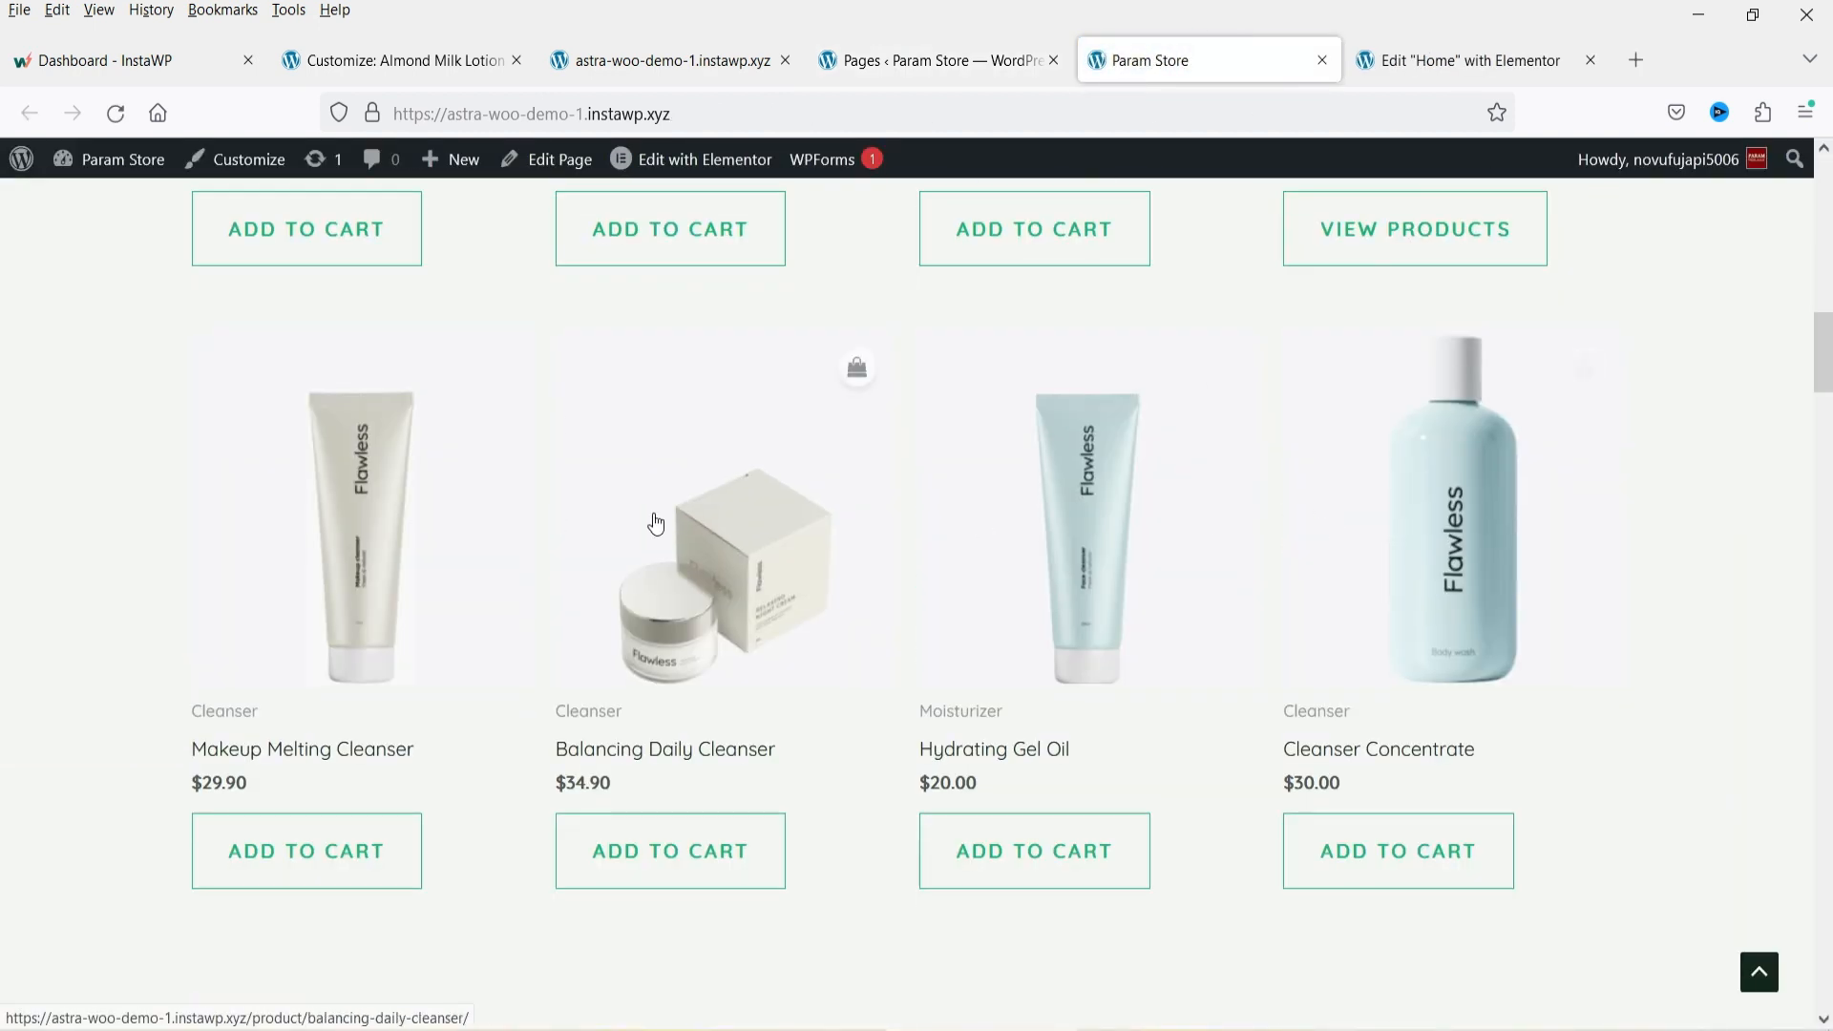
Inspect the New Arrivals shortcode widget and search the widget library for product widgets.
{"action": "left_click", "coordinate": [1420, 66]}
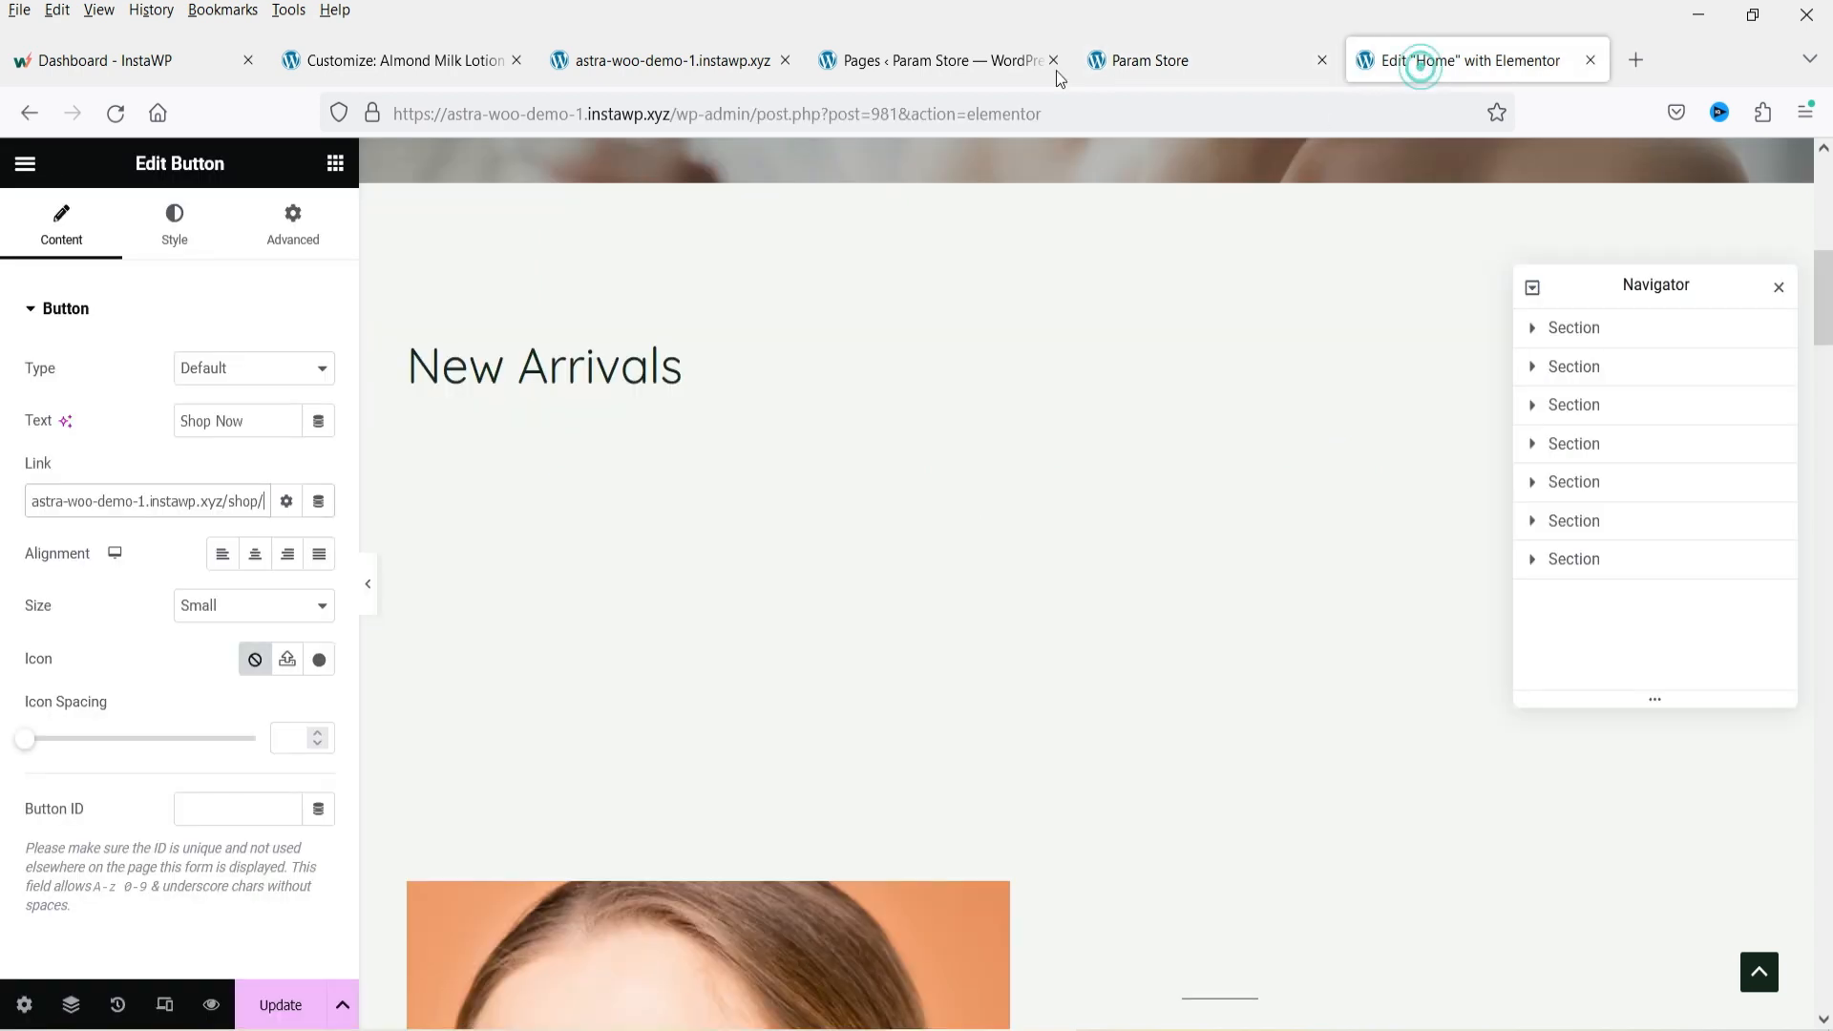
{"action": "left_click", "coordinate": [687, 494]}
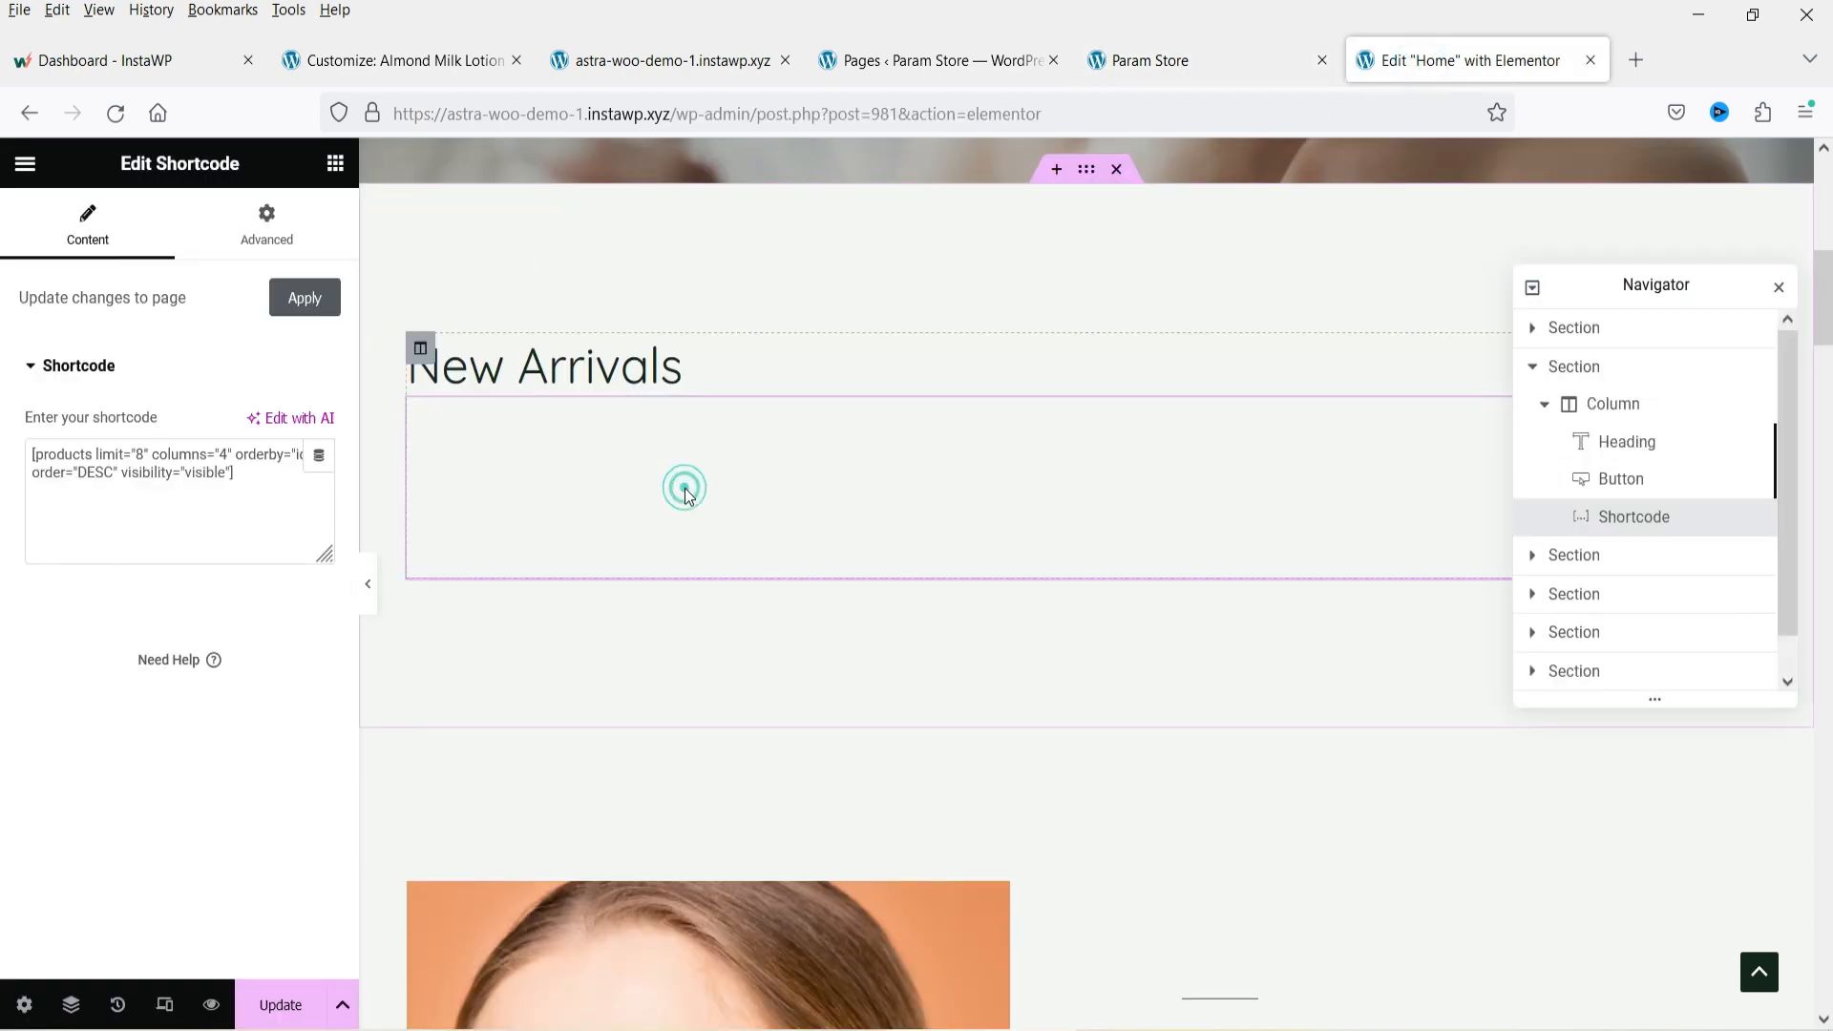
{"action": "triple_click", "coordinate": [273, 482]}
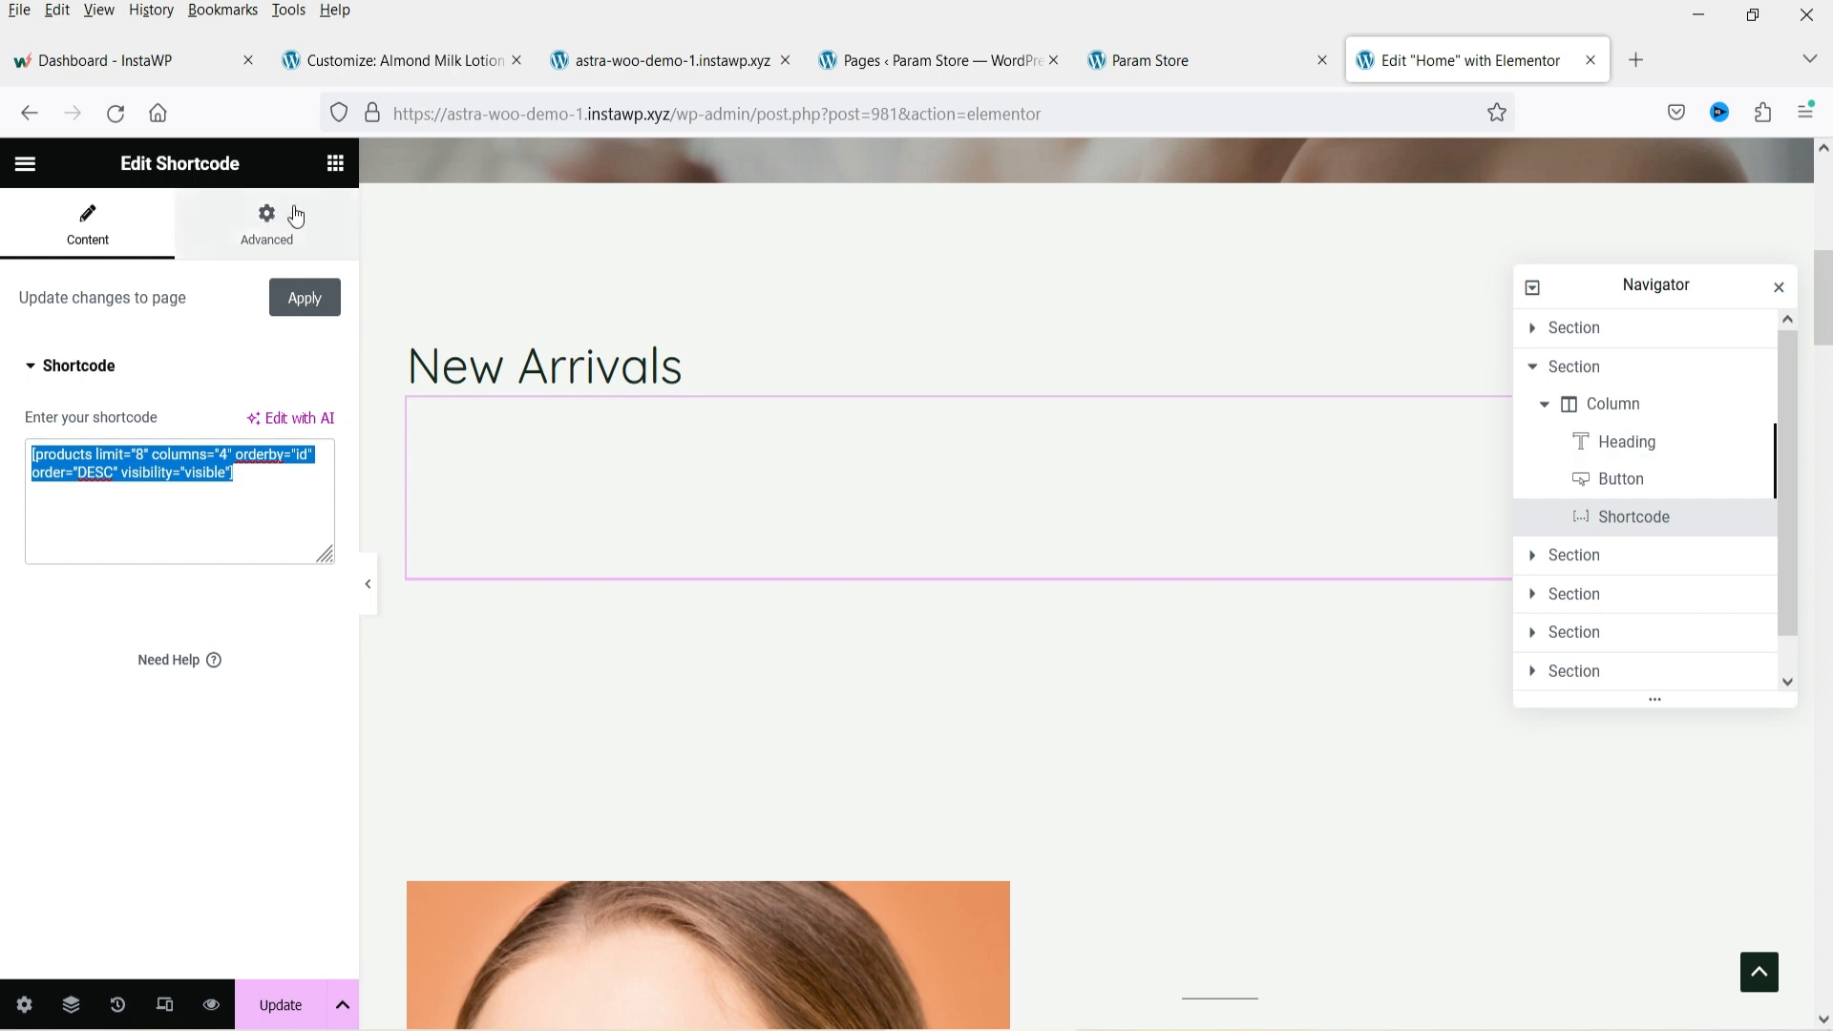
{"action": "left_click", "coordinate": [337, 165]}
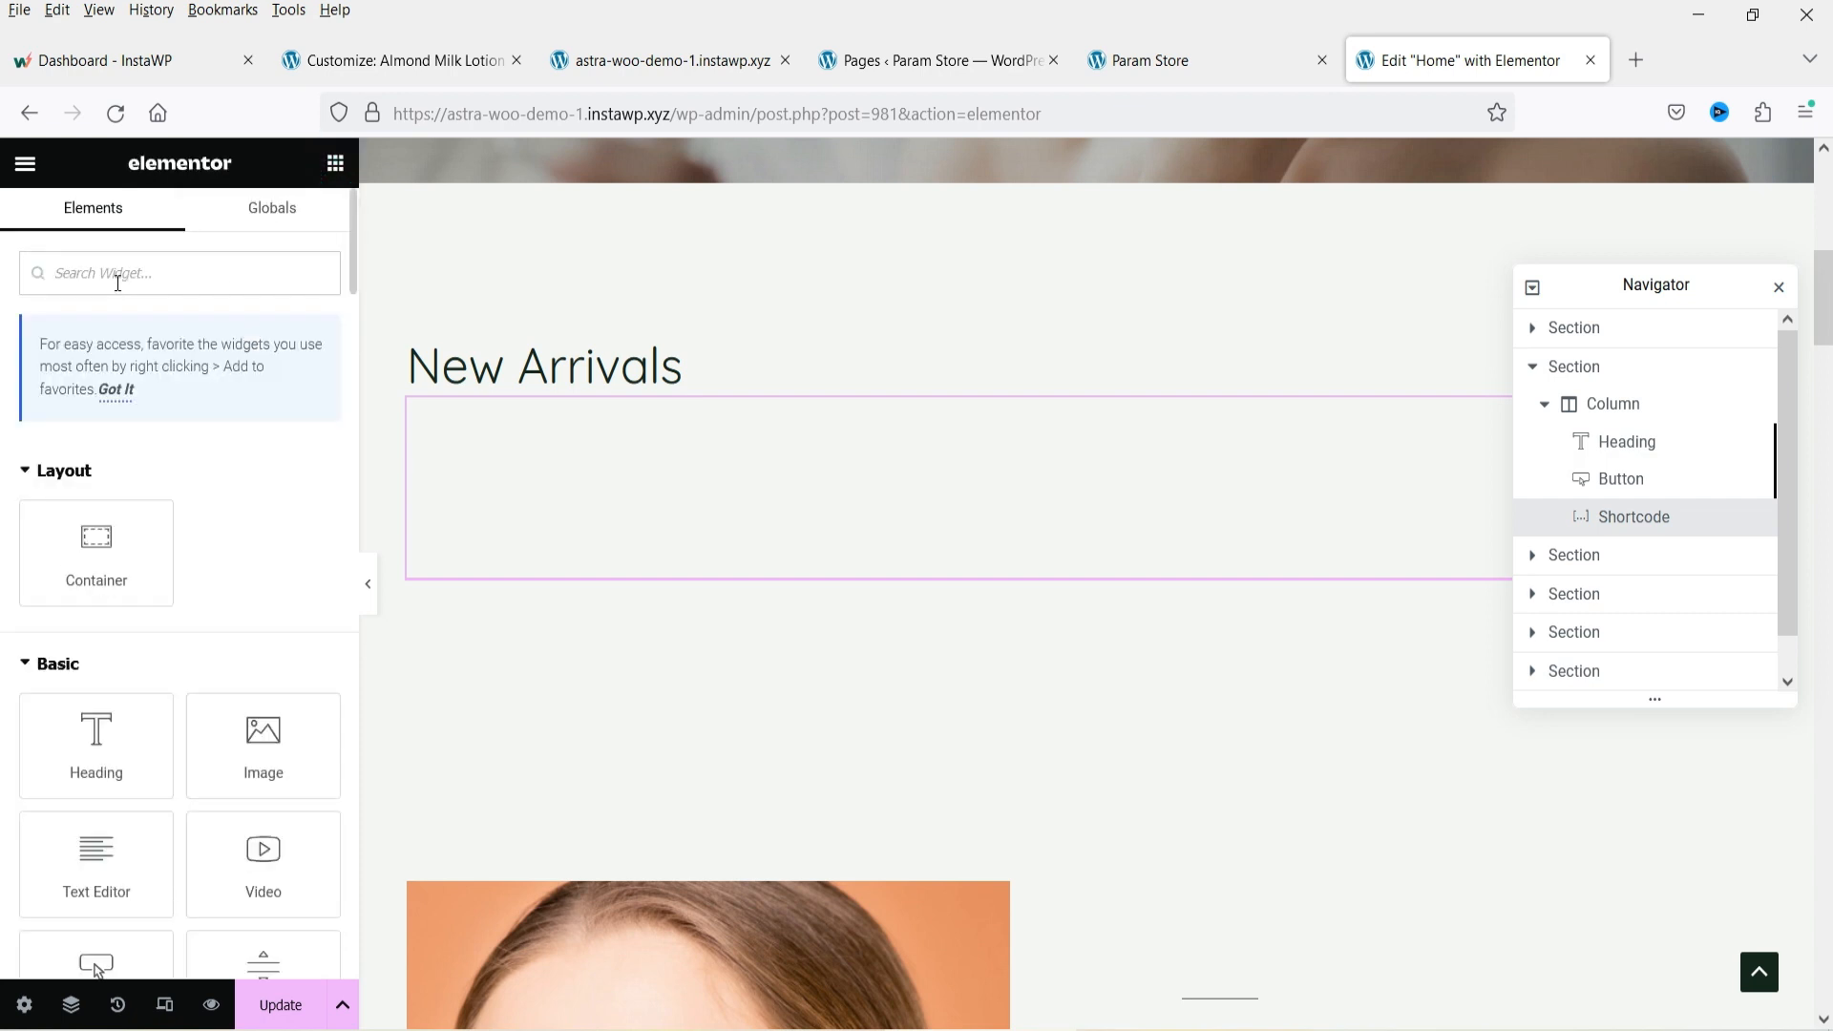
{"action": "type", "text": "w"}
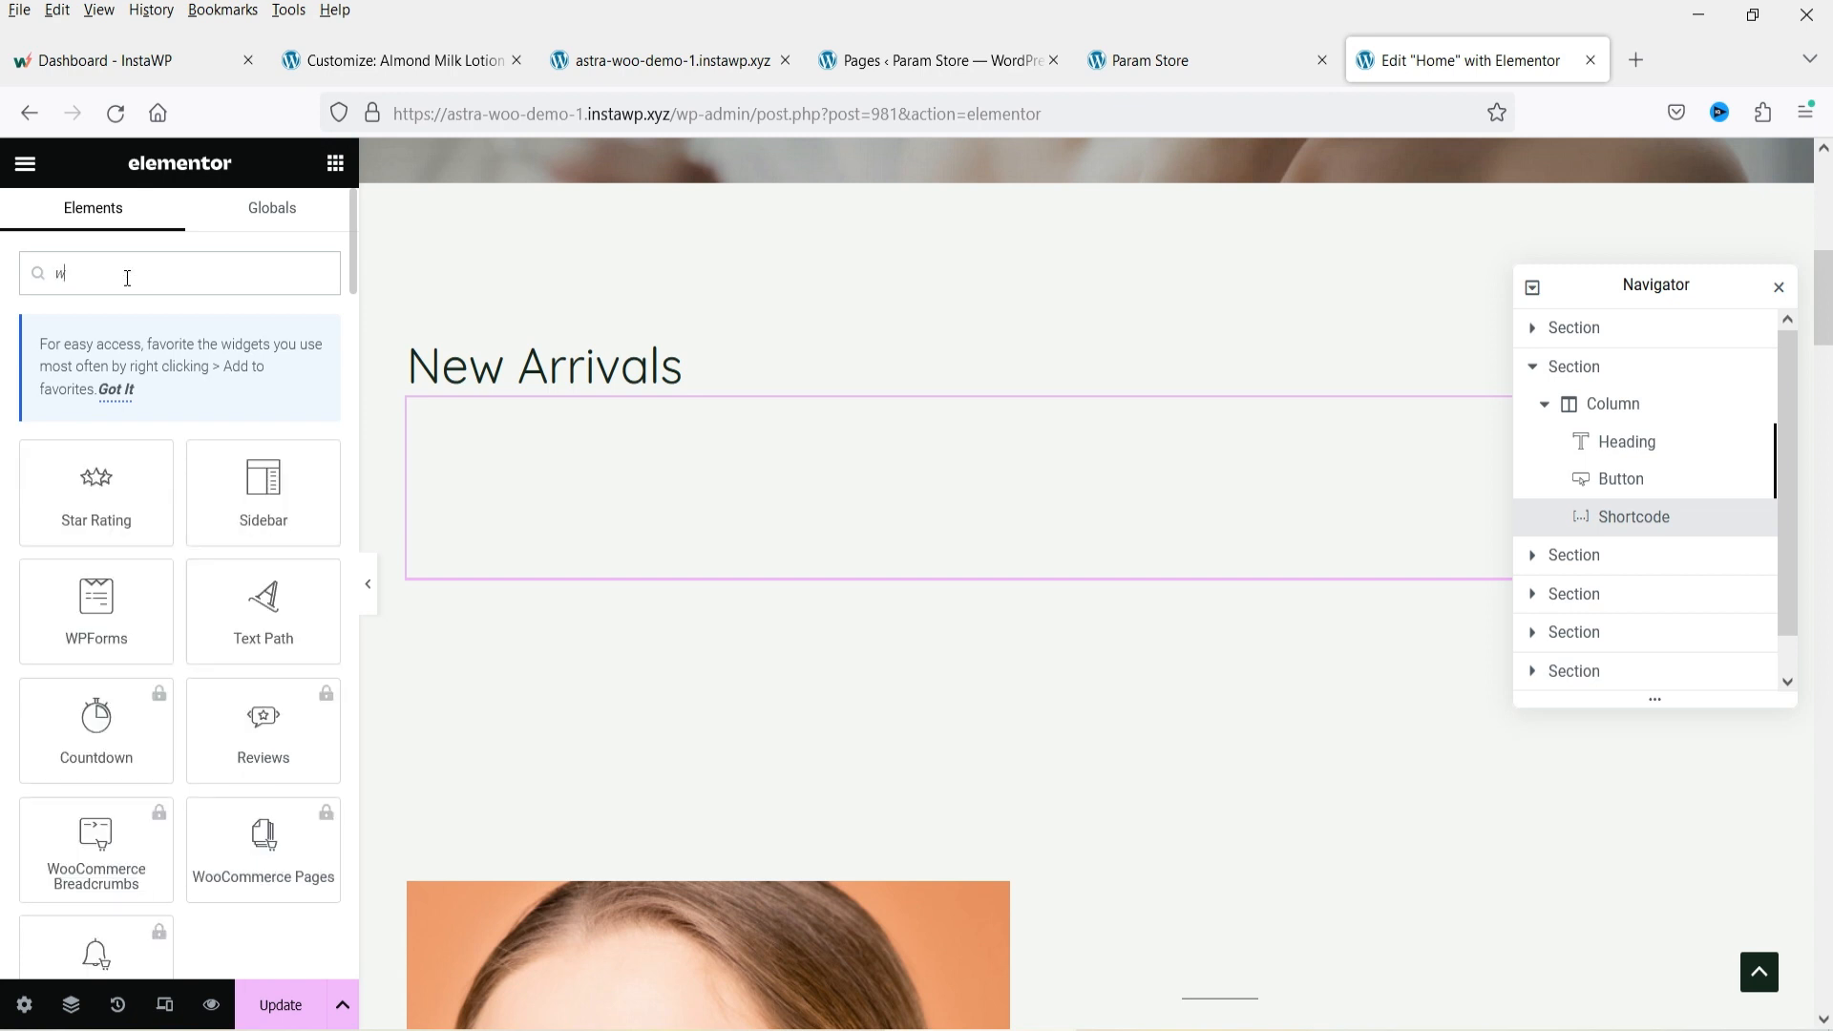
{"action": "key", "text": "BackSpace"}
{"action": "type", "text": "pro"}
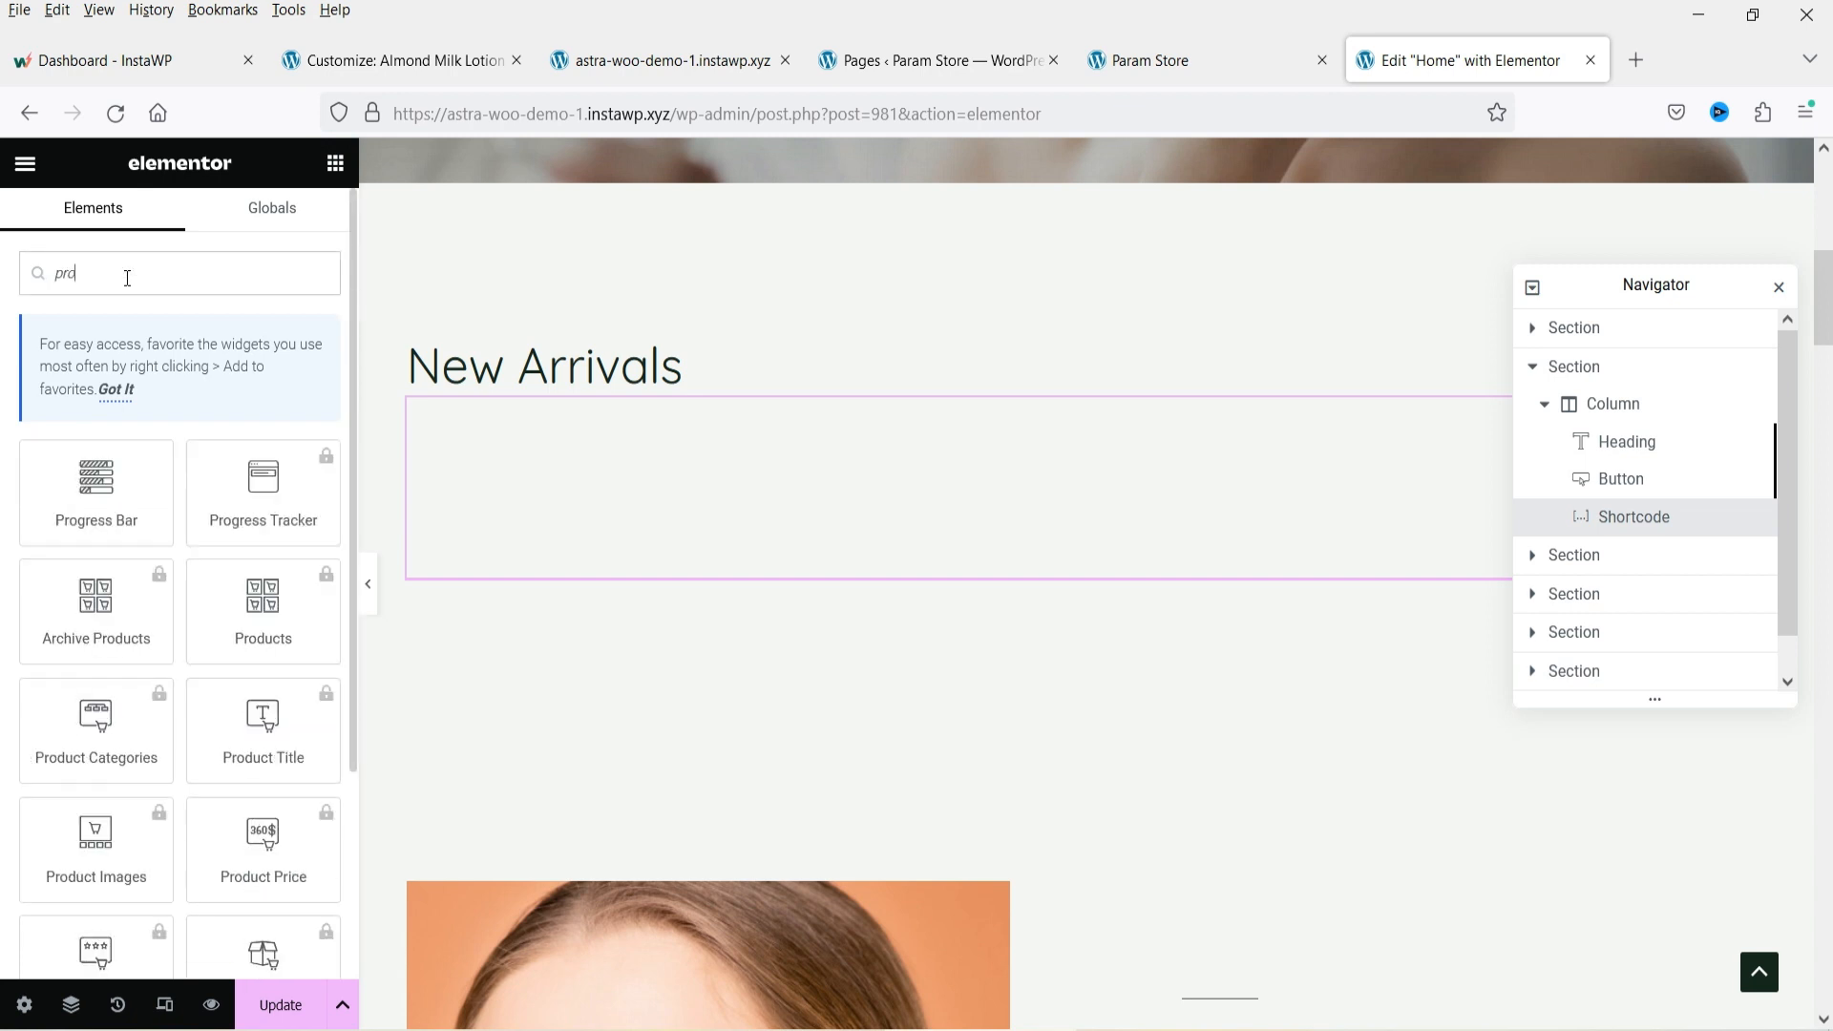
{"action": "type", "text": "du"}
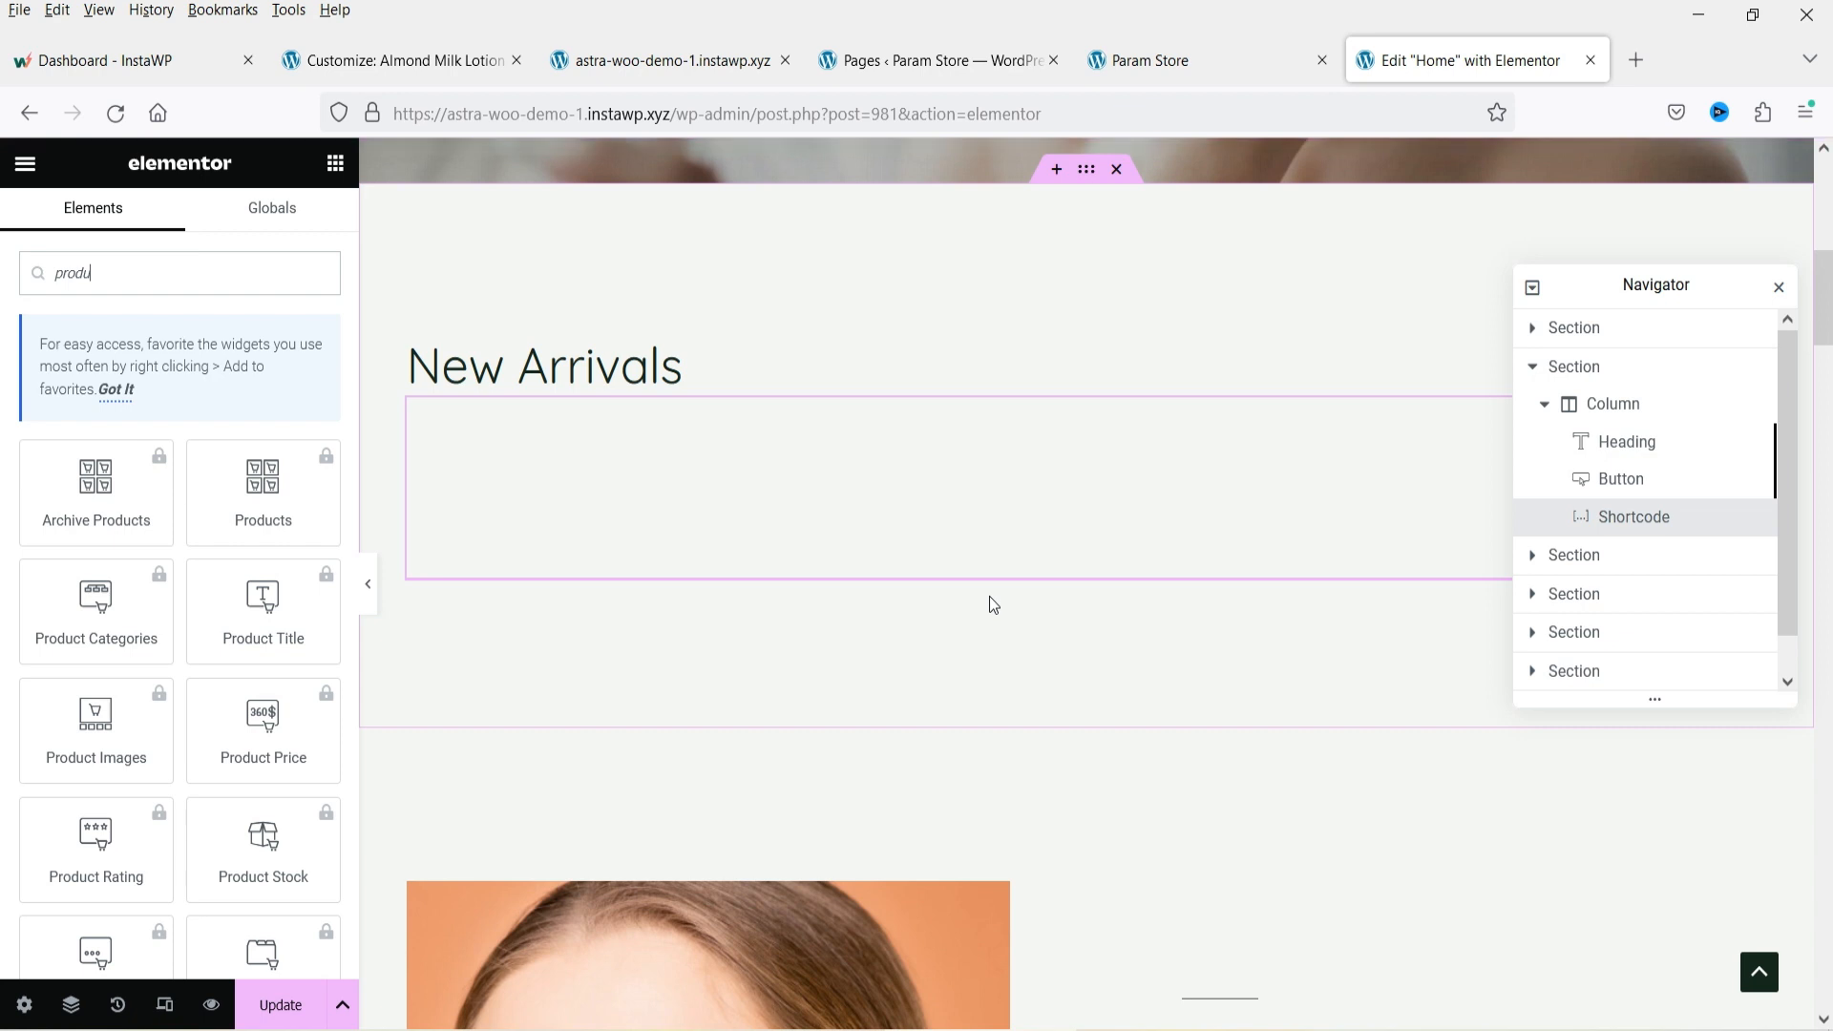
Re-examine the products shortcode text and compare it with the product grid on the live site.
{"action": "left_click", "coordinate": [794, 495]}
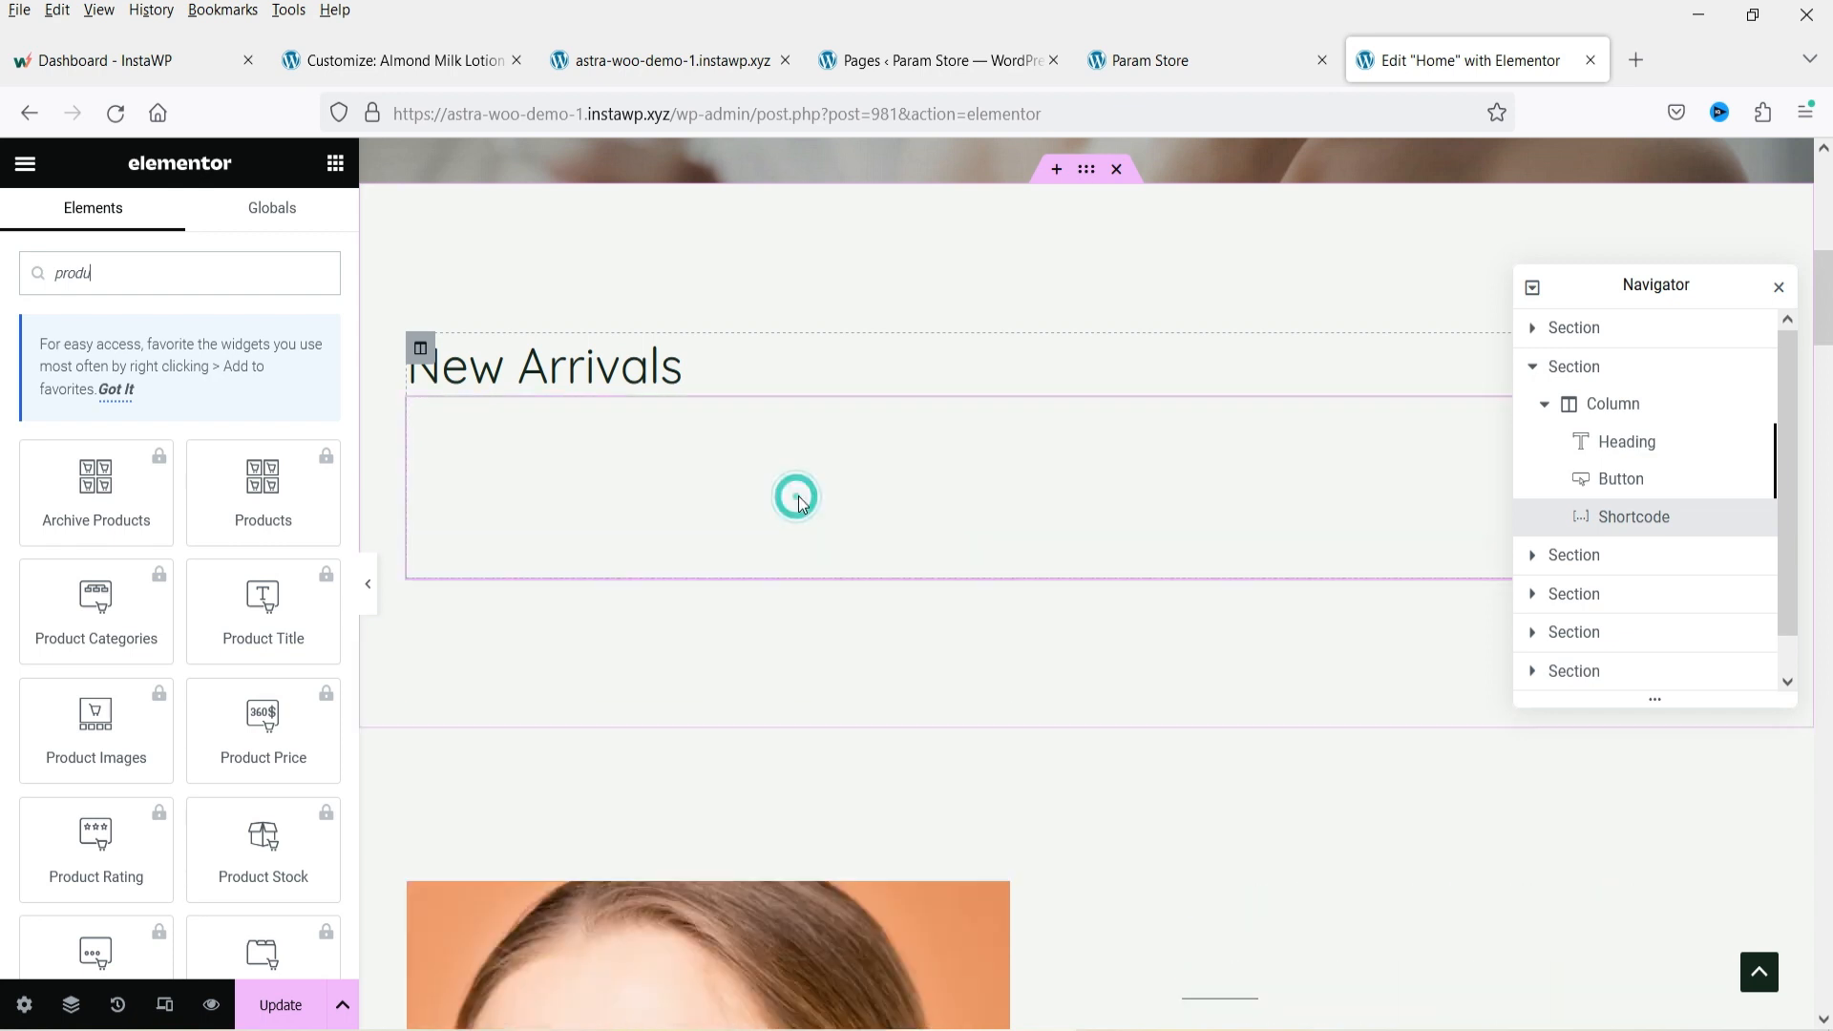
{"action": "left_click", "coordinate": [805, 448]}
{"action": "left_click", "coordinate": [283, 475]}
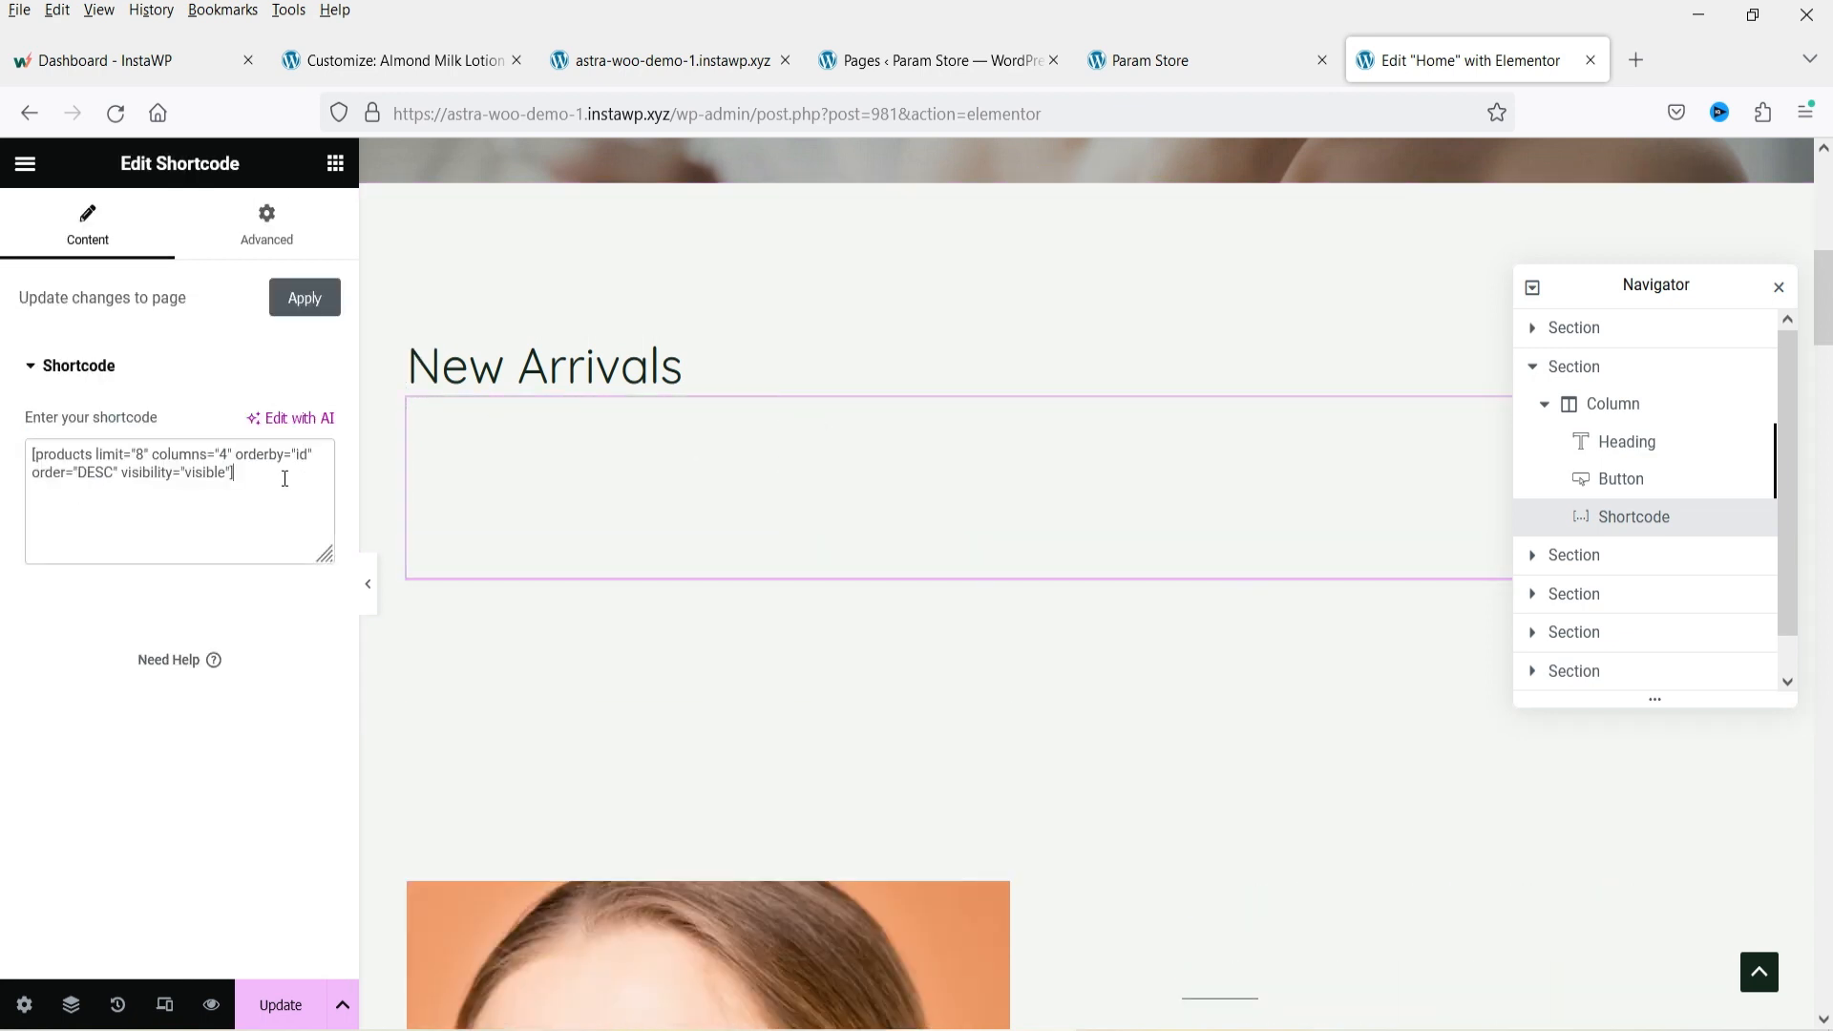
{"action": "triple_click", "coordinate": [282, 475]}
{"action": "left_click", "coordinate": [242, 545]}
{"action": "triple_click", "coordinate": [254, 483]}
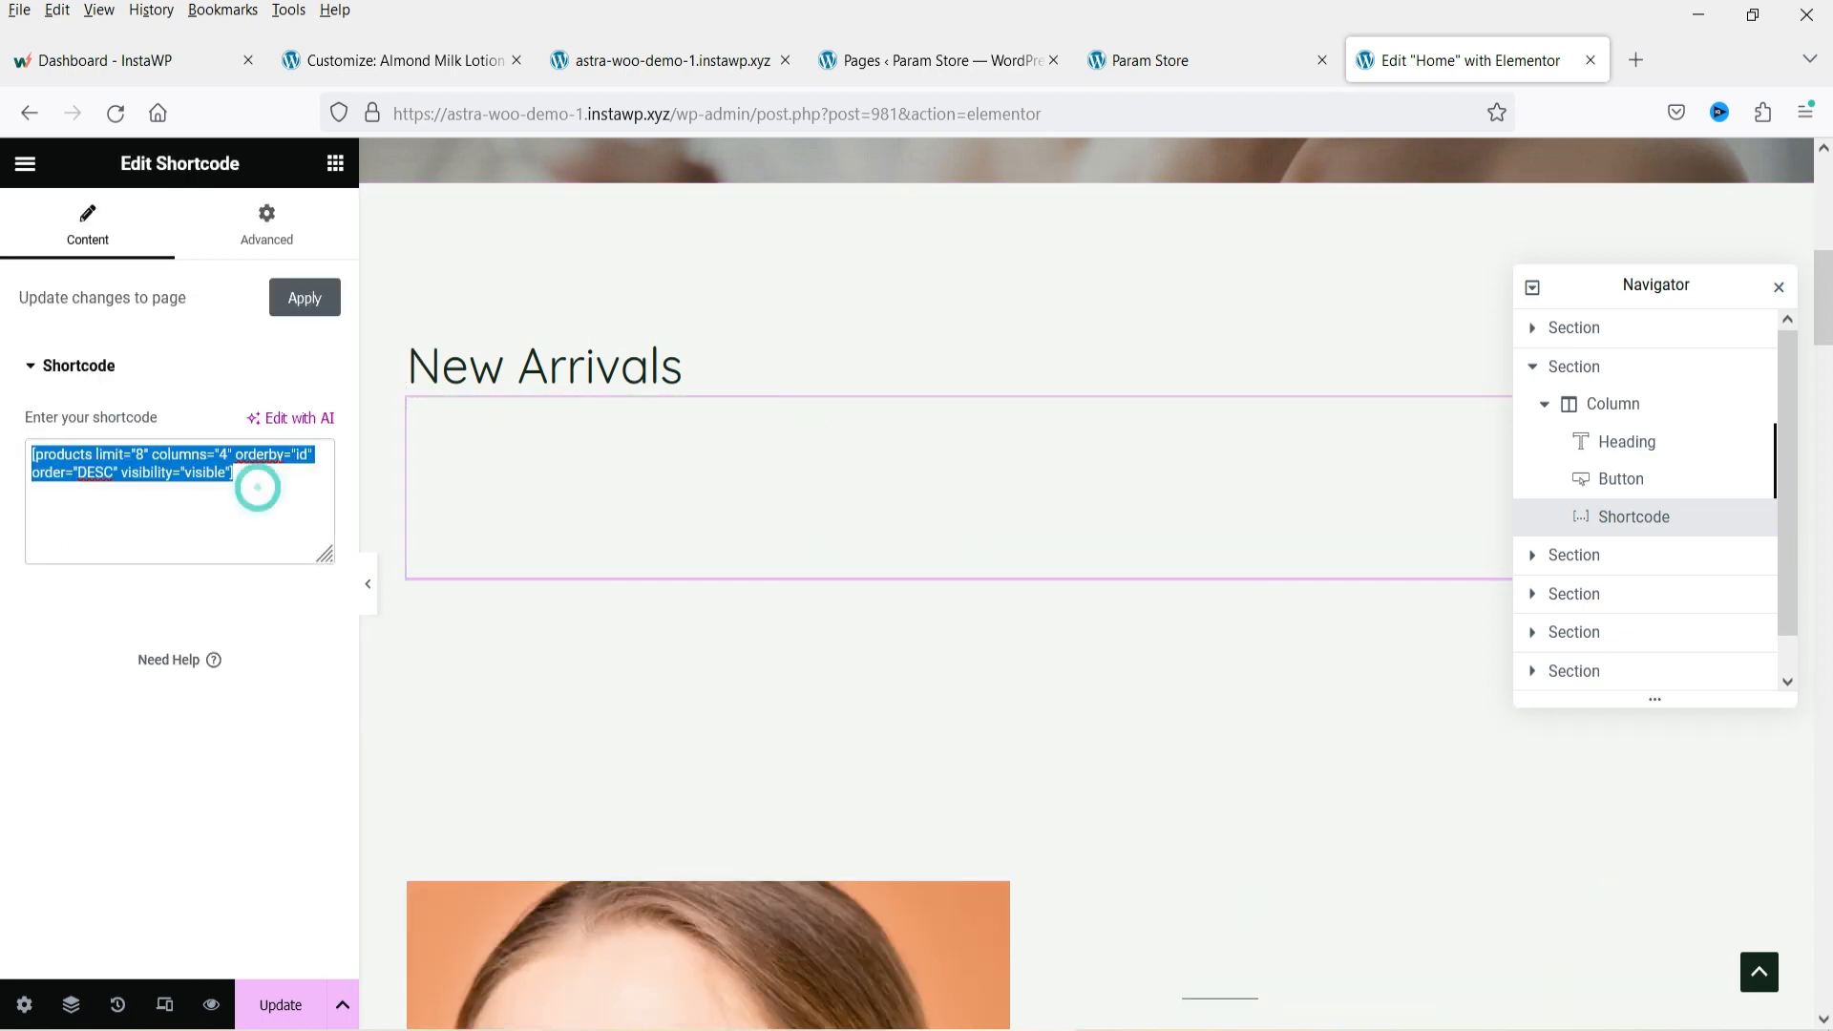
{"action": "left_click", "coordinate": [222, 497]}
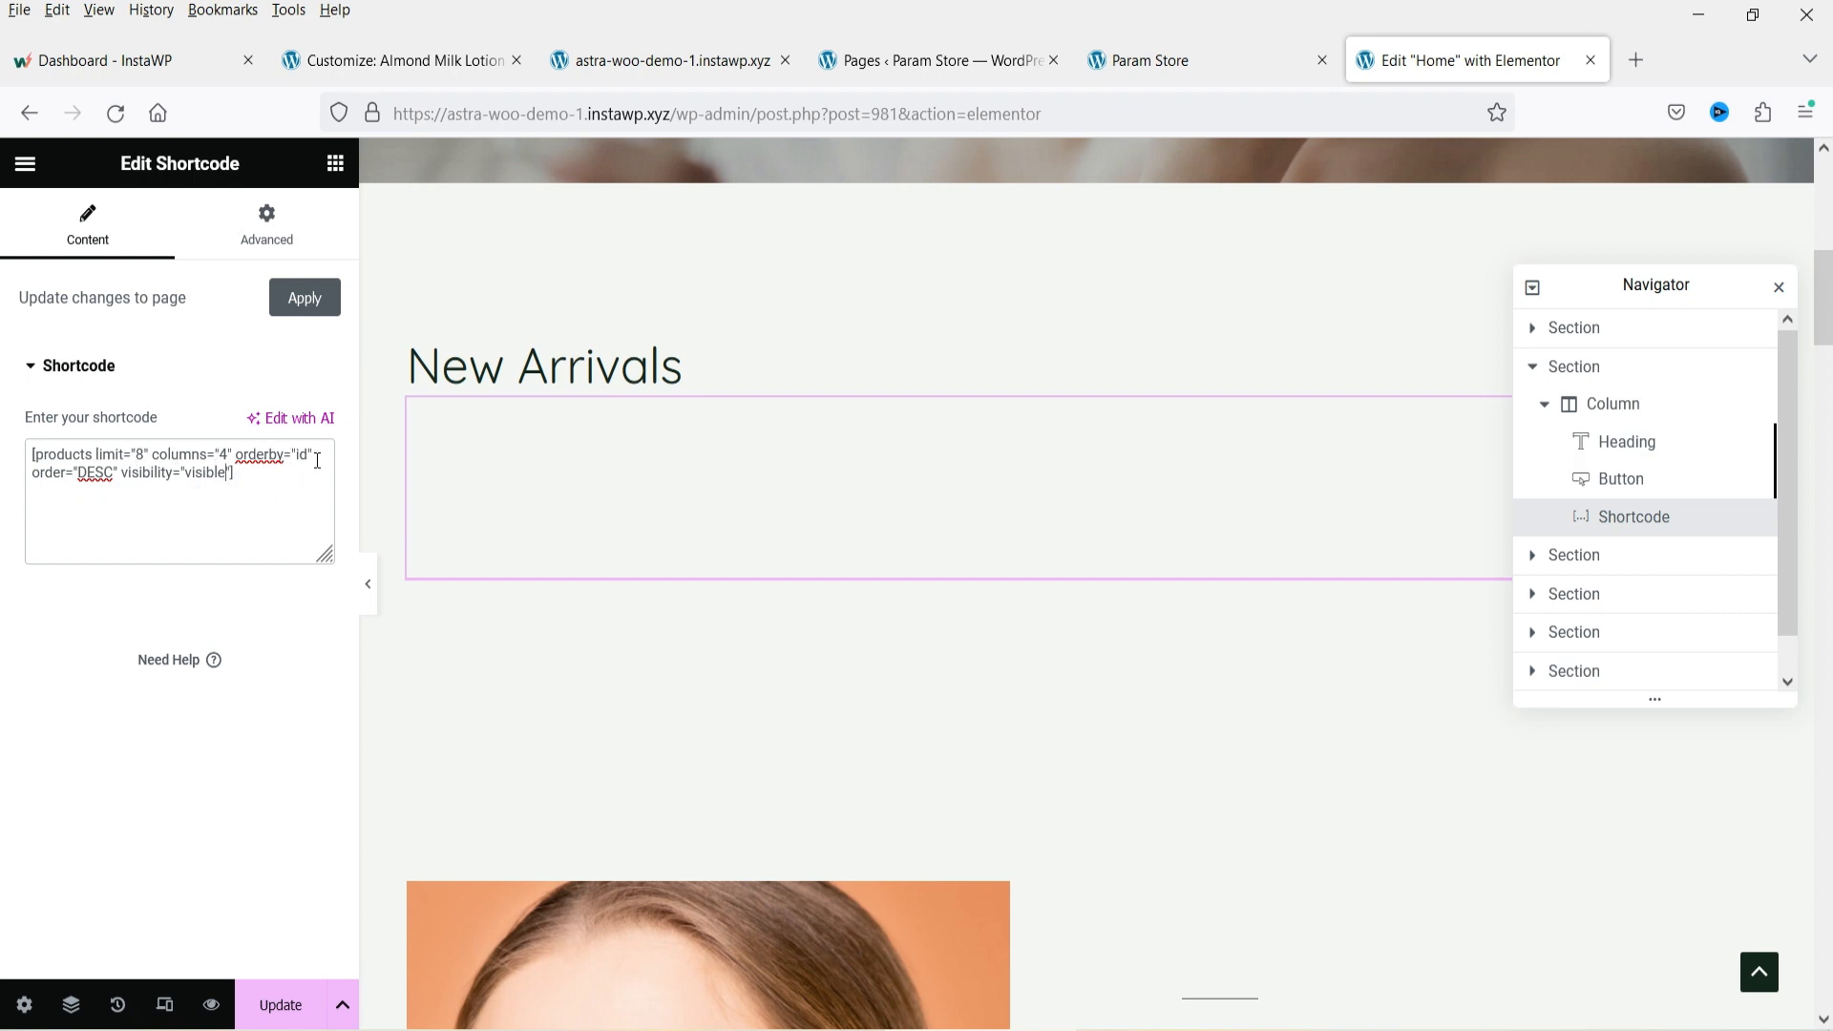
{"action": "left_click", "coordinate": [1136, 59]}
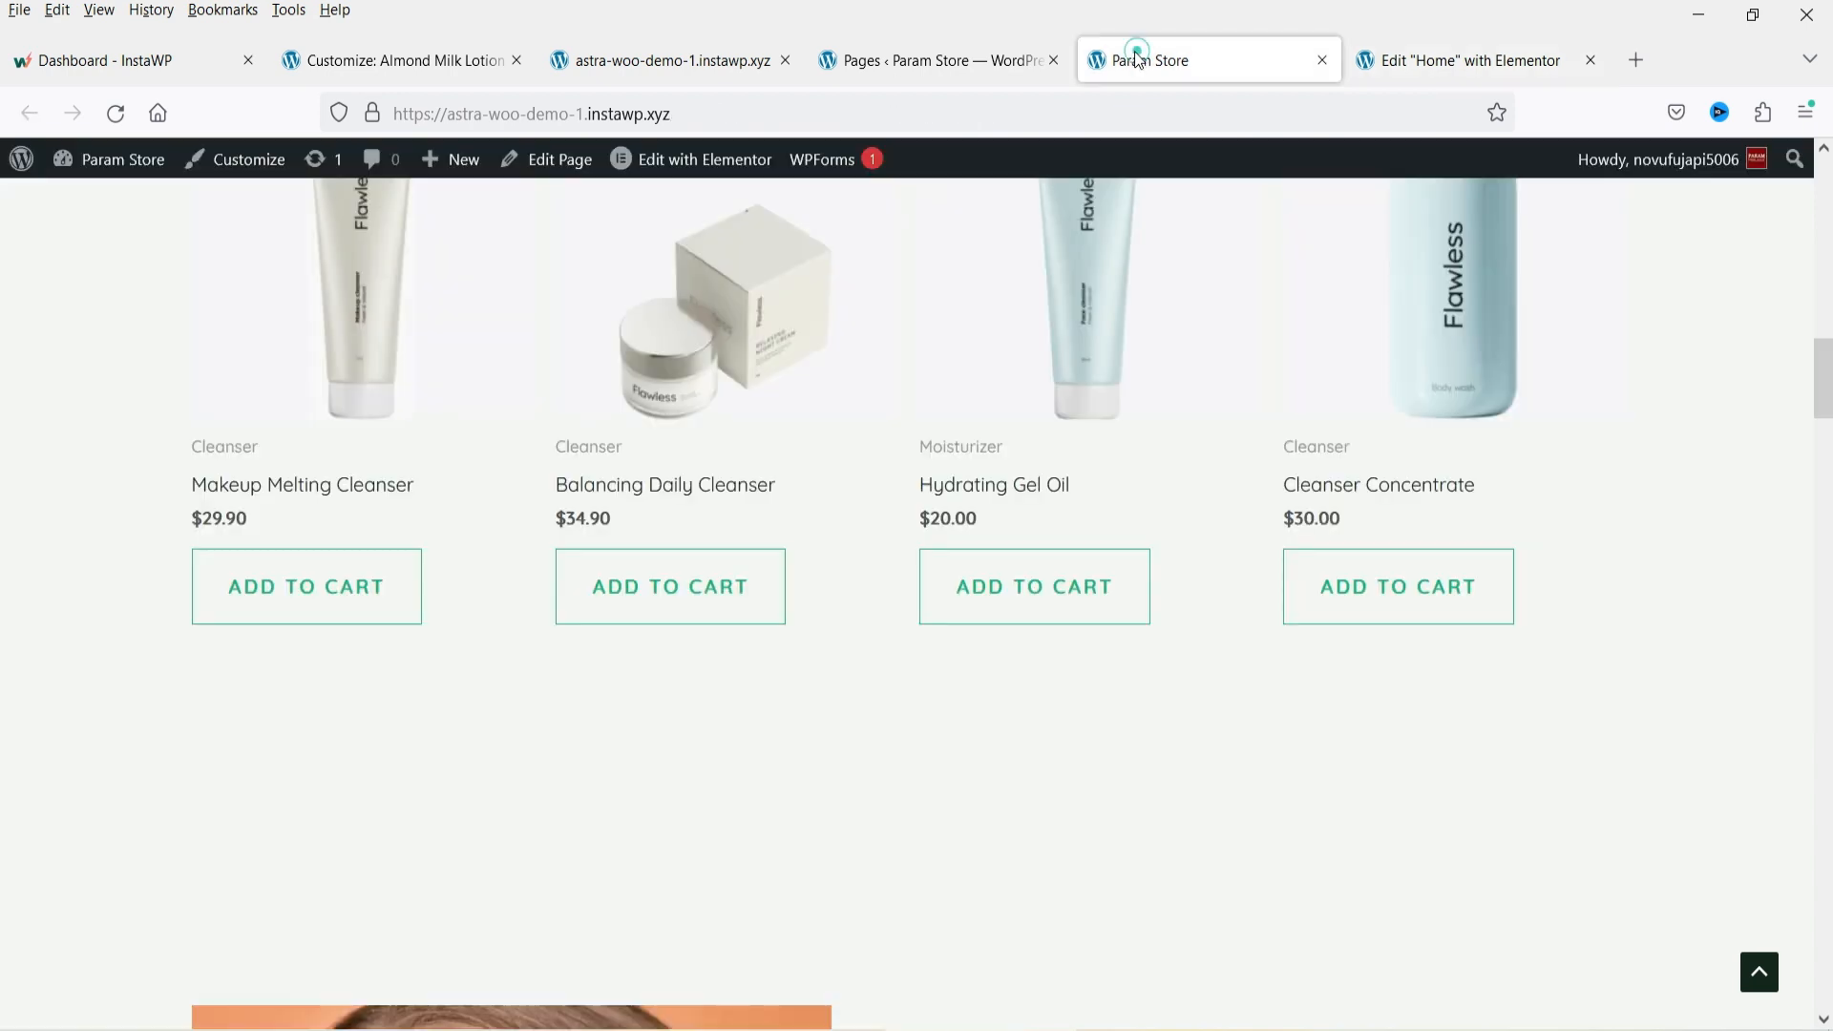
{"action": "scroll", "coordinate": [1427, 556], "scroll_direction": "down", "scroll_amount": 4}
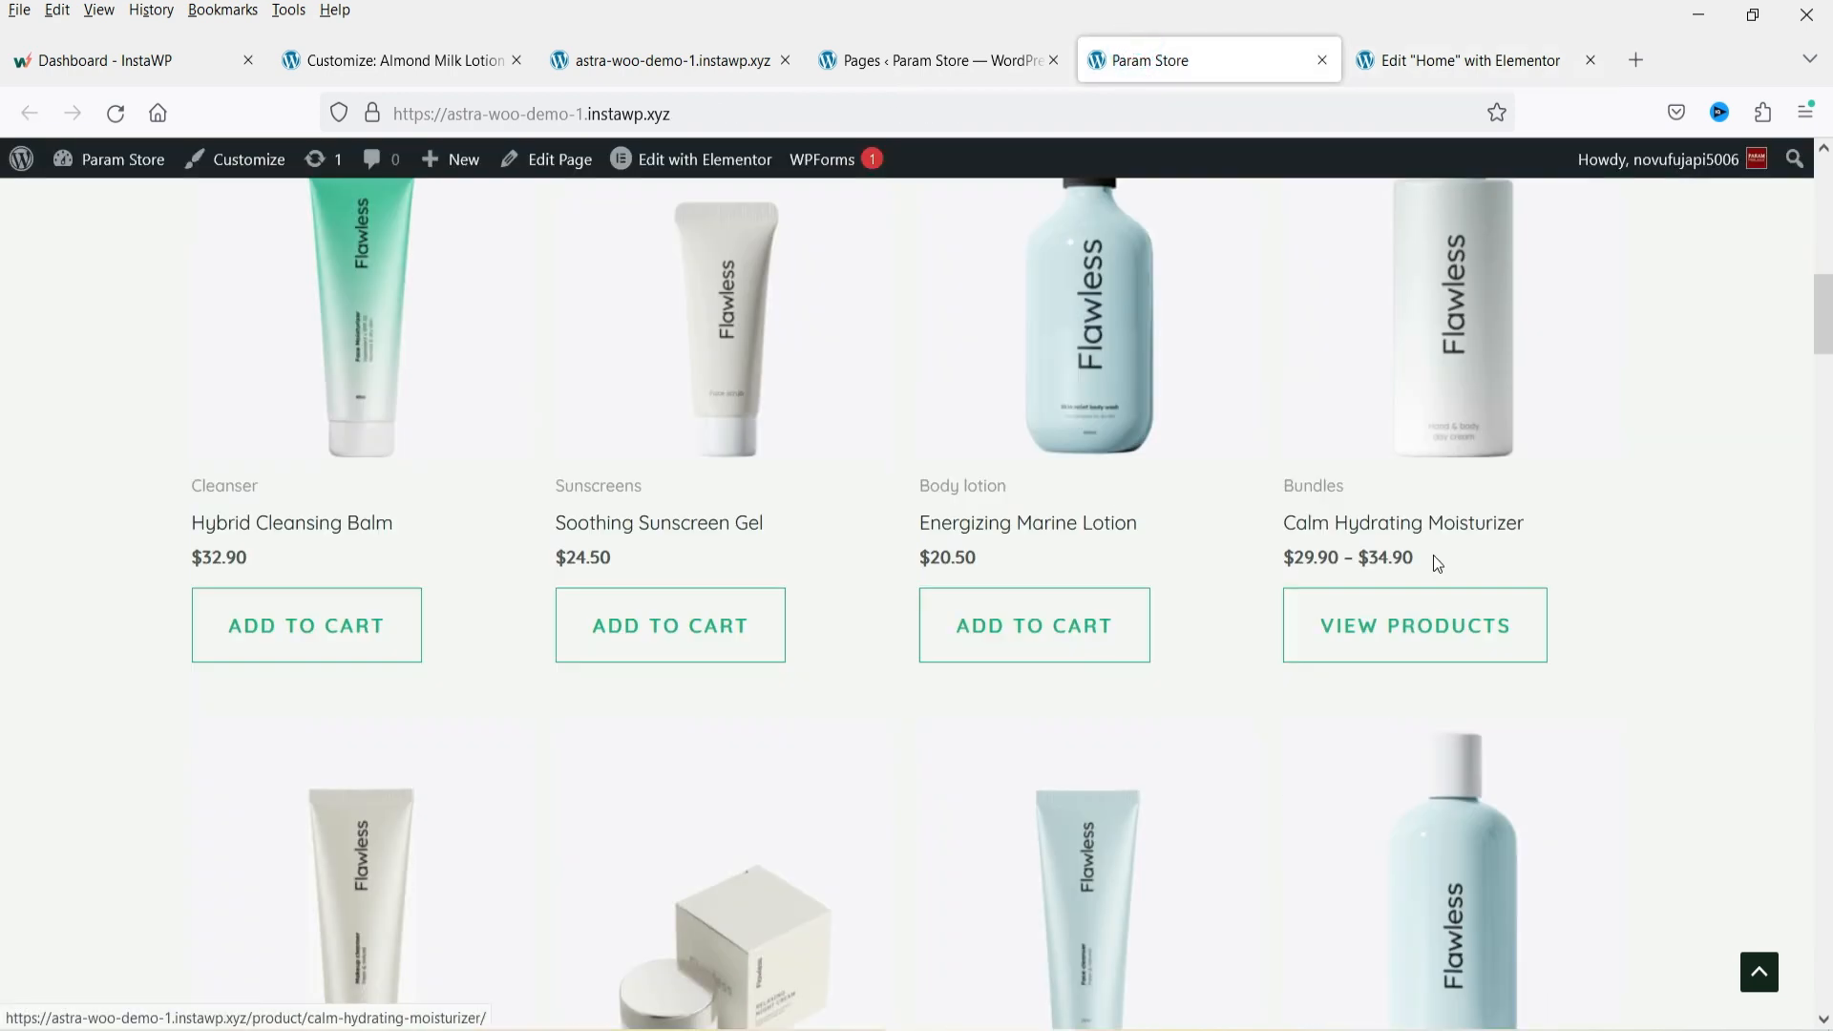
{"action": "scroll", "coordinate": [1448, 608], "scroll_direction": "down", "scroll_amount": 4}
{"action": "key", "text": "ctrl+Tab"}
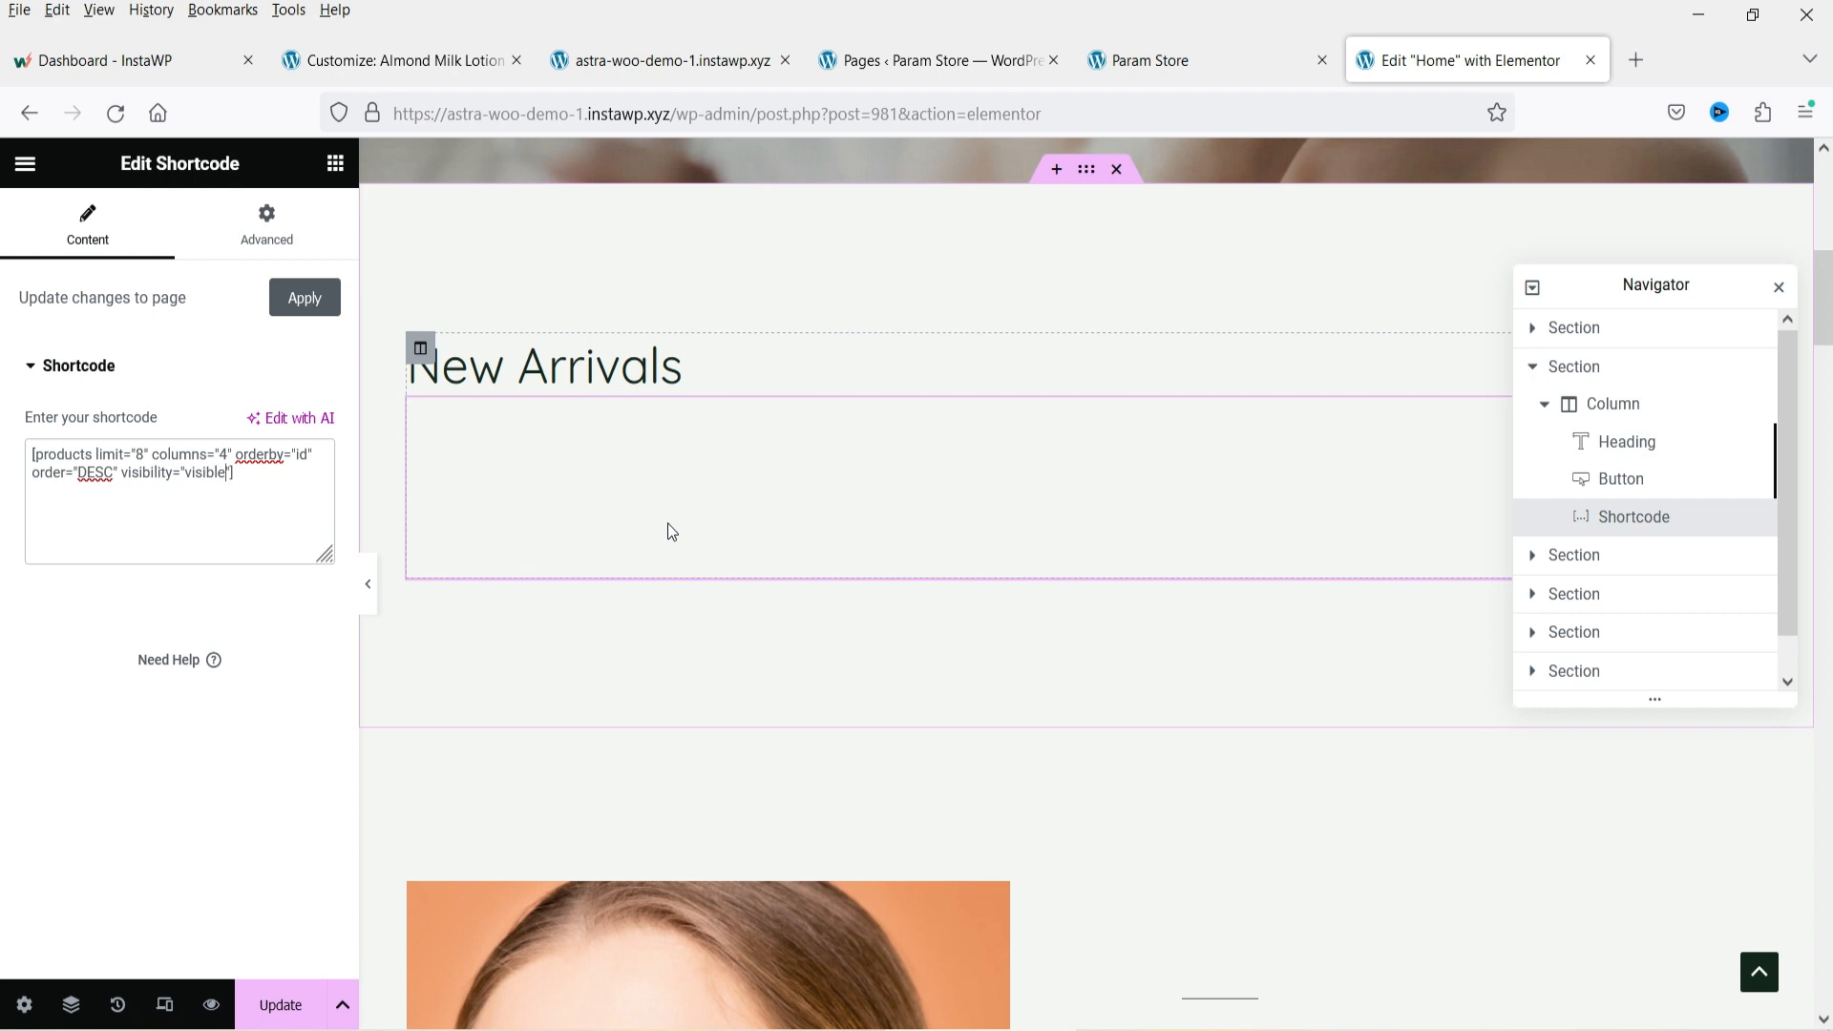
Inspect the Beauty Flawless Skin section's image, heading and paragraph text widgets.
{"action": "scroll", "coordinate": [702, 527], "scroll_direction": "down", "scroll_amount": 5}
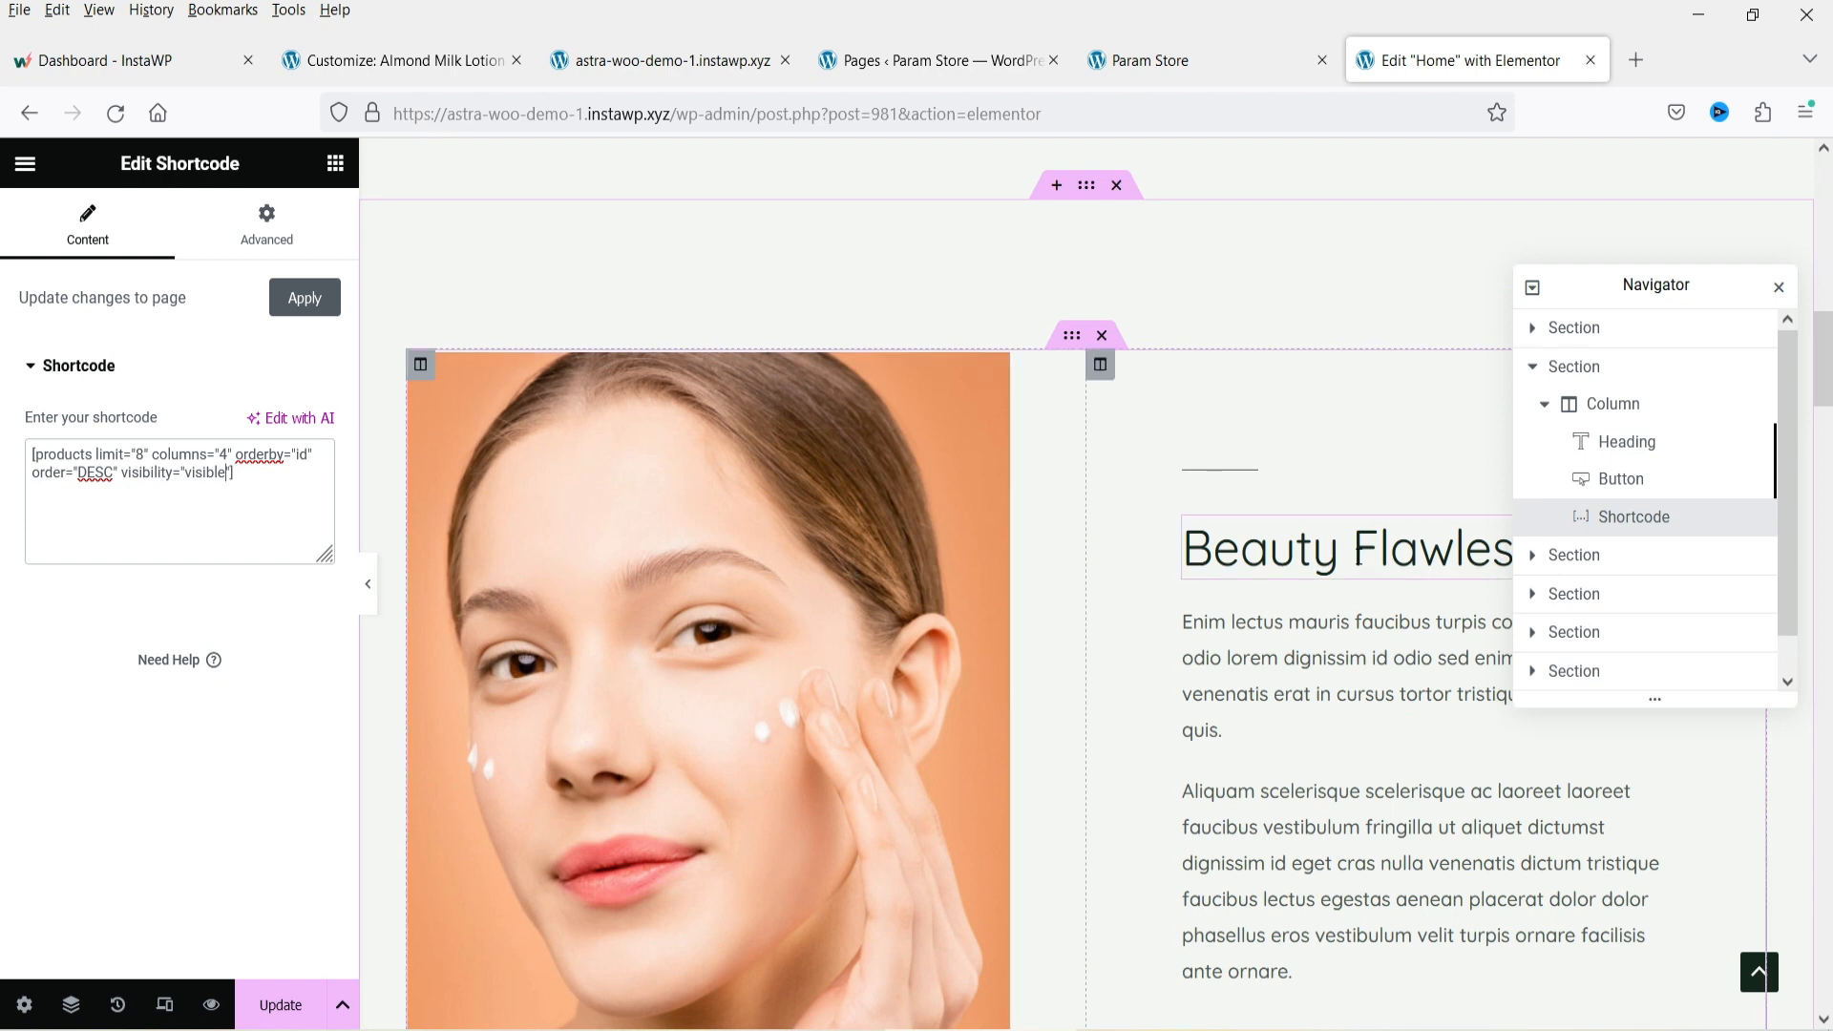
{"action": "left_click", "coordinate": [695, 628]}
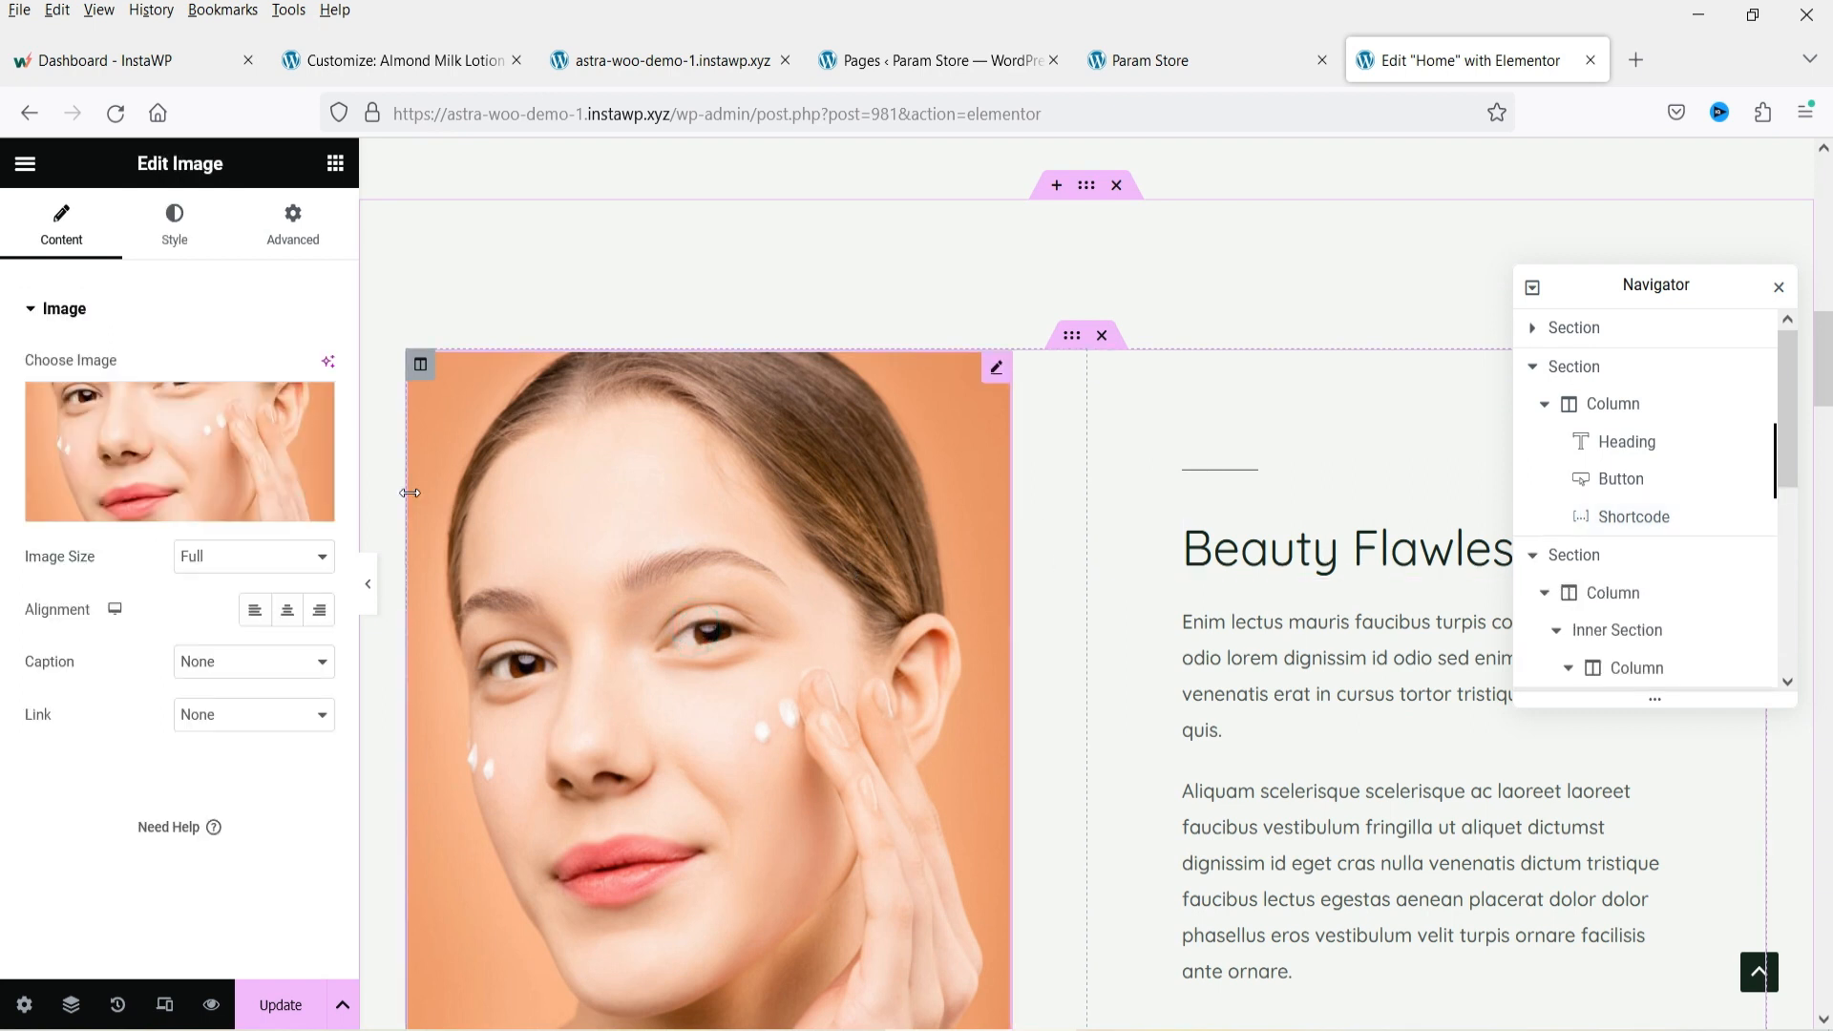
{"action": "scroll", "coordinate": [1241, 478], "scroll_direction": "down", "scroll_amount": 1}
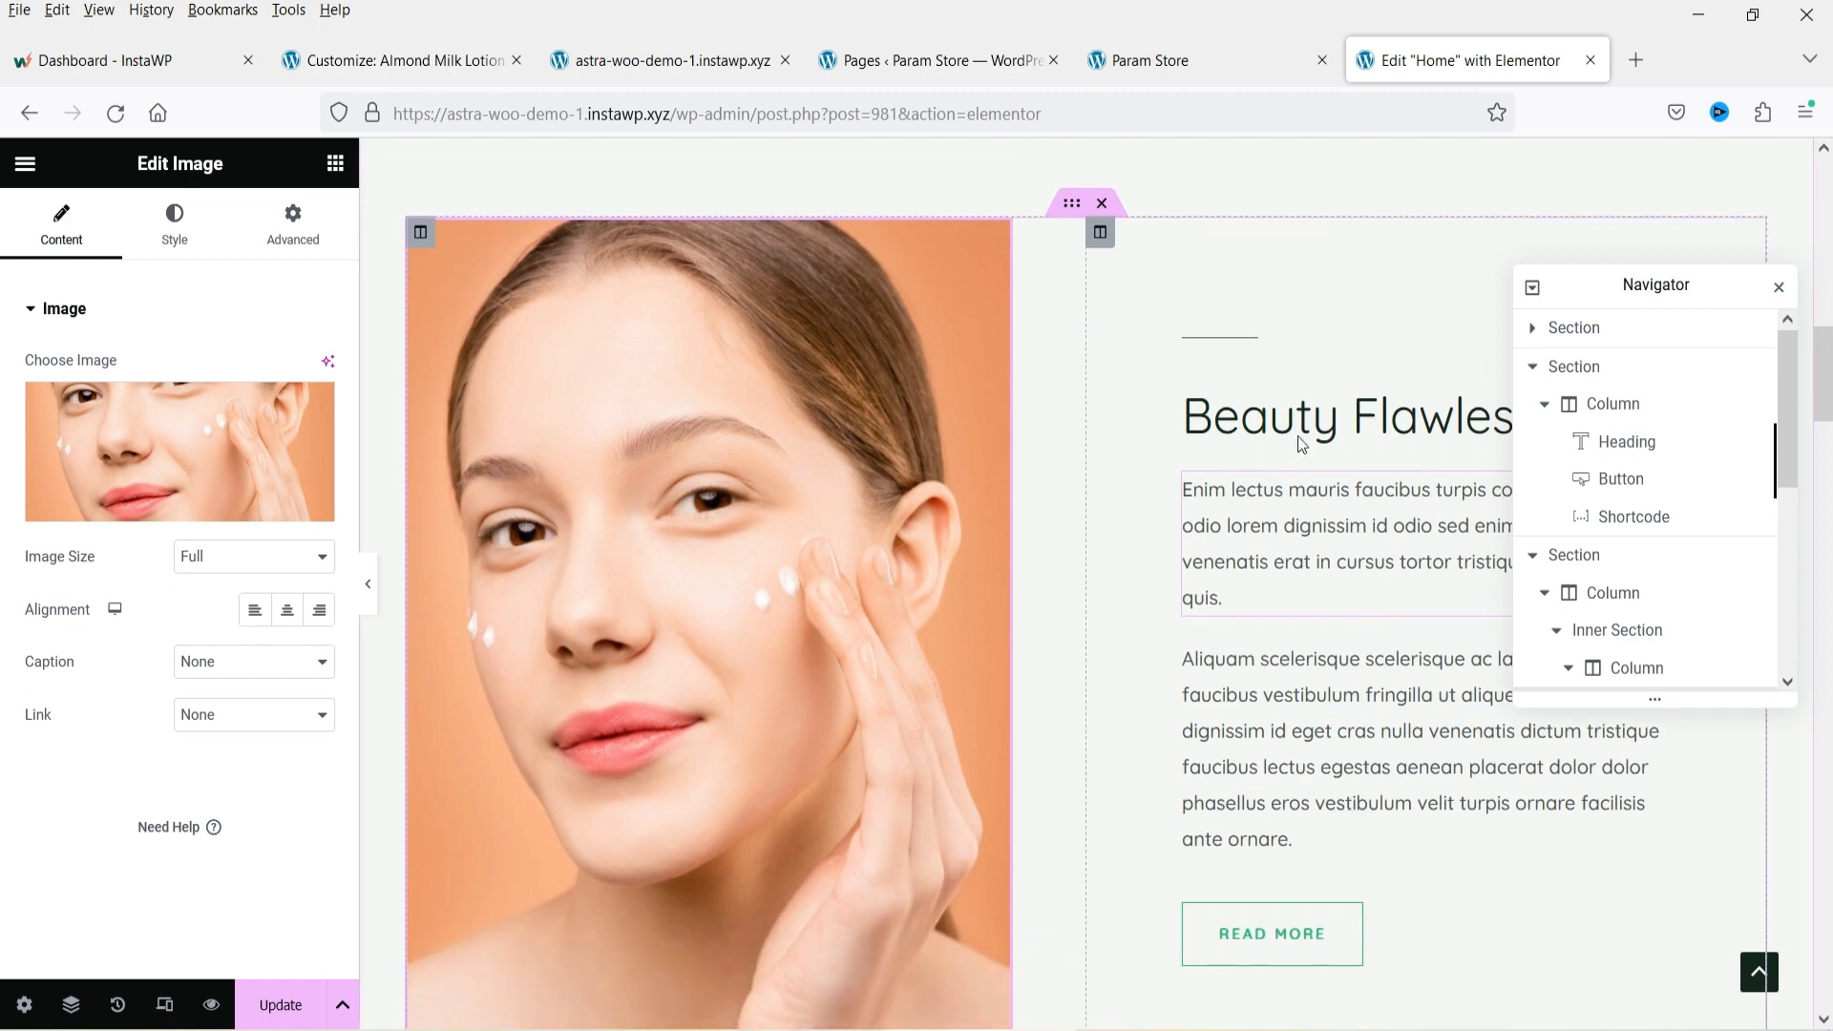
{"action": "left_click", "coordinate": [1295, 418]}
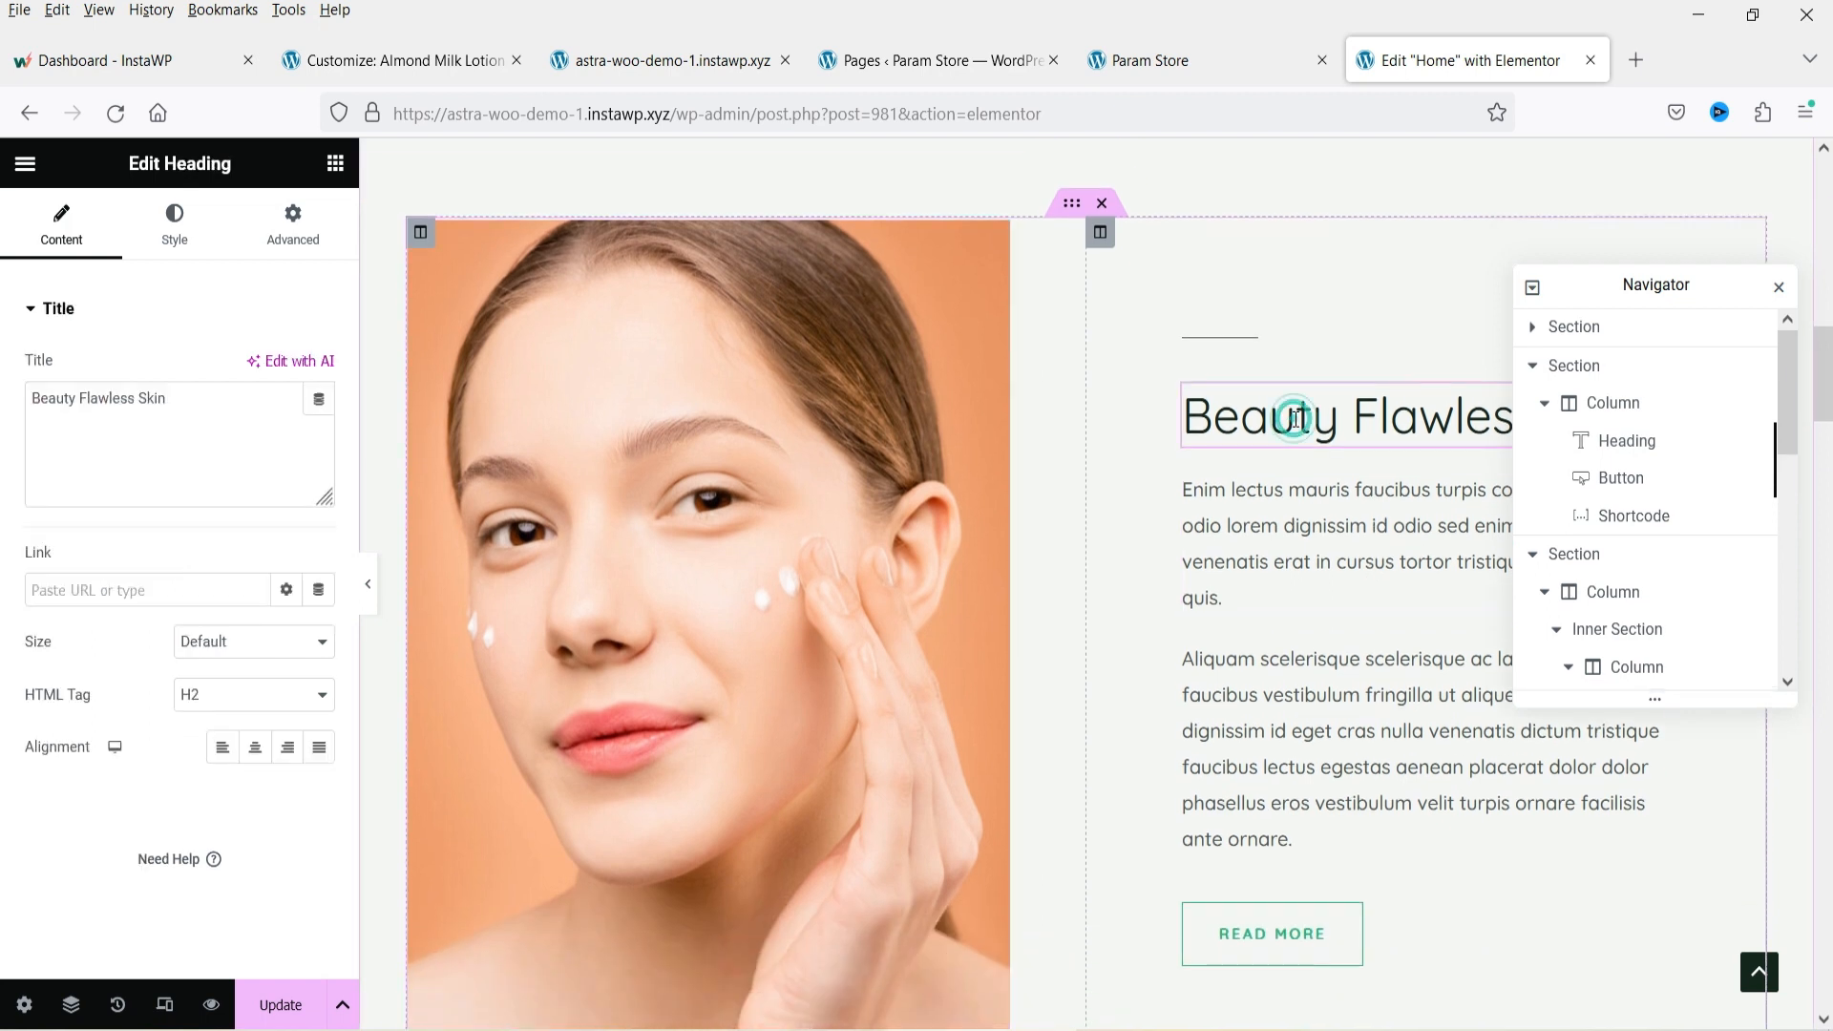
{"action": "left_click", "coordinate": [1334, 610]}
{"action": "left_click", "coordinate": [1346, 754]}
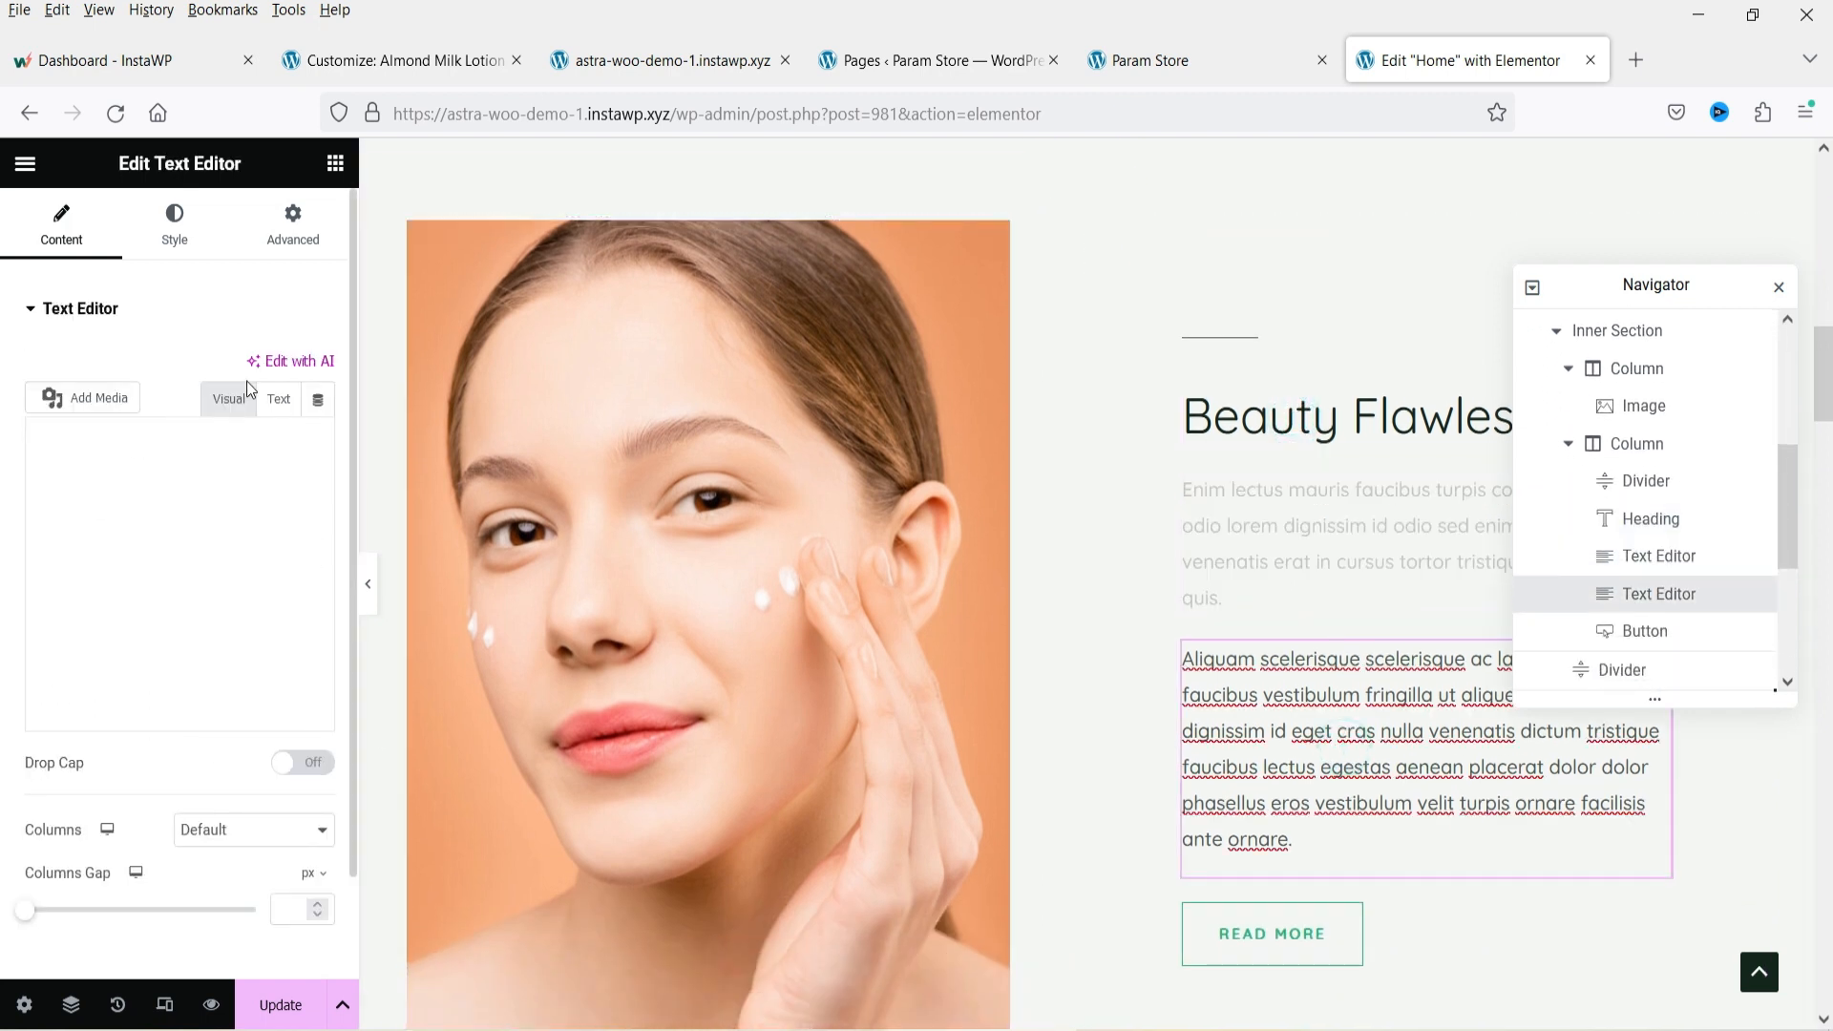
{"action": "left_click", "coordinate": [333, 171]}
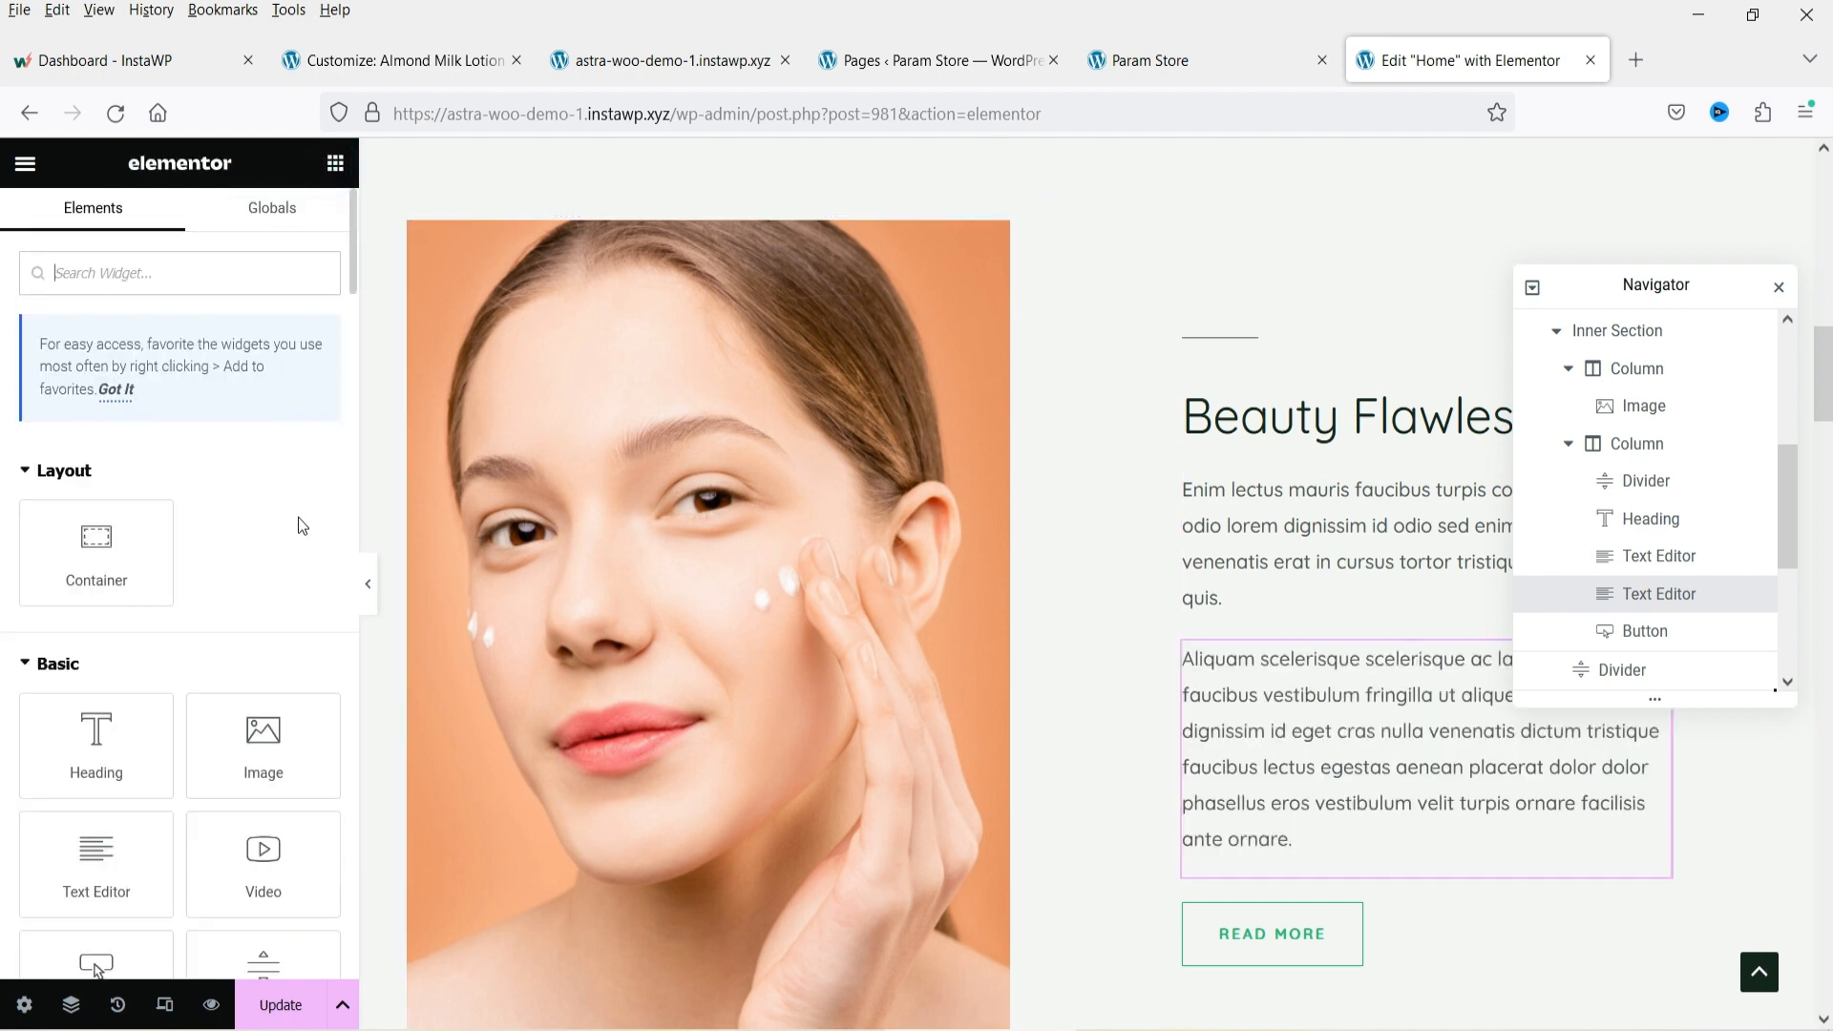
{"action": "scroll", "coordinate": [304, 518], "scroll_direction": "down", "scroll_amount": 7}
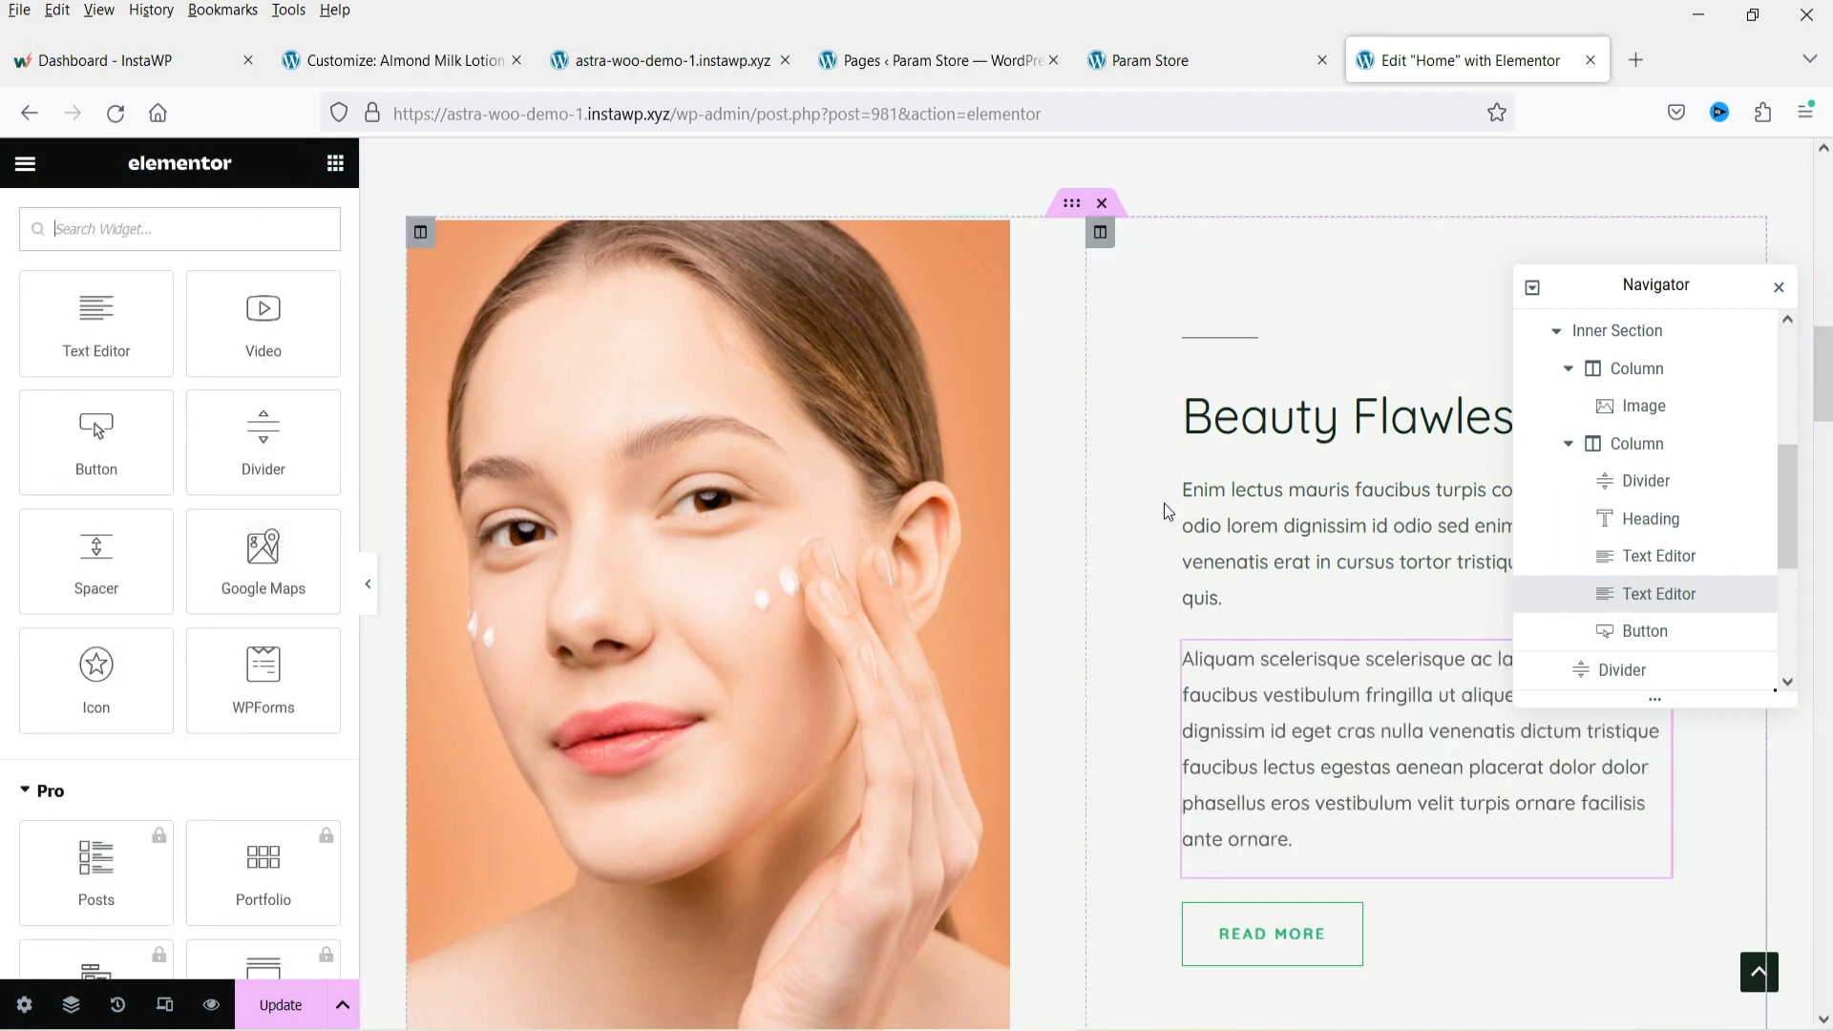
{"action": "scroll", "coordinate": [1169, 508], "scroll_direction": "down", "scroll_amount": 2}
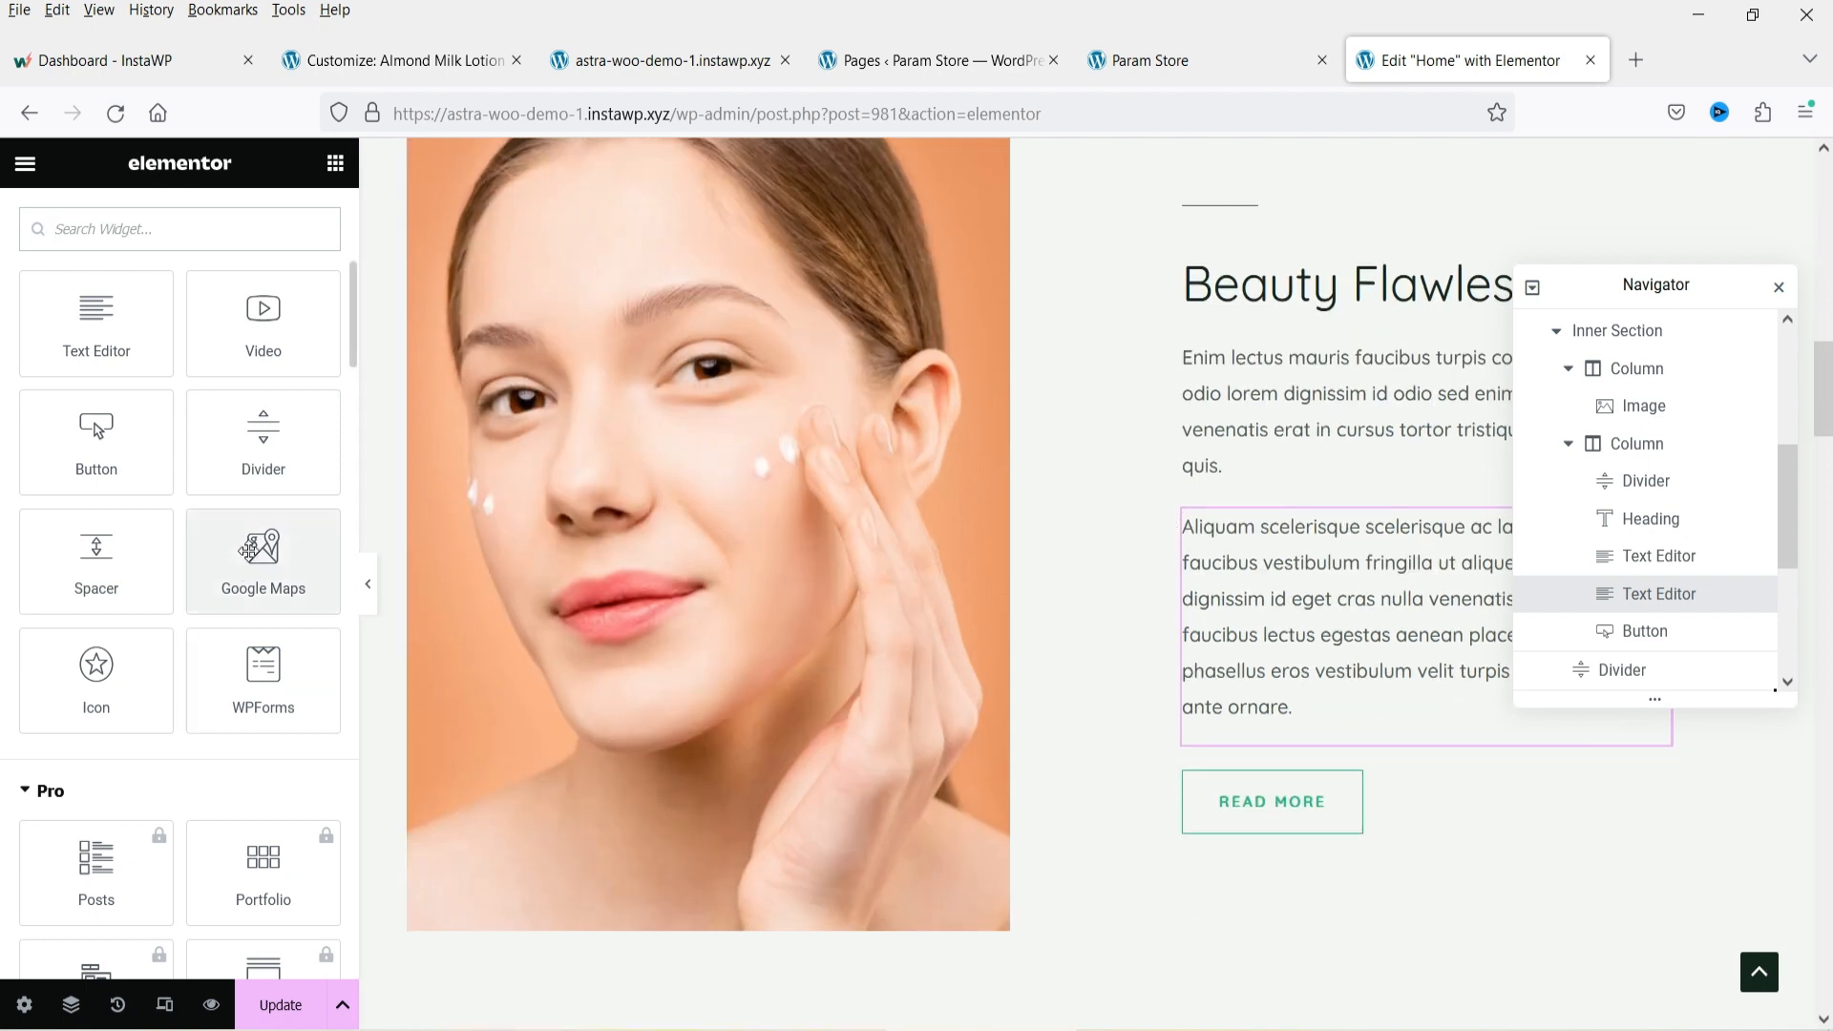
{"action": "left_click_drag", "start_coordinate": [258, 559], "coordinate": [1349, 731]}
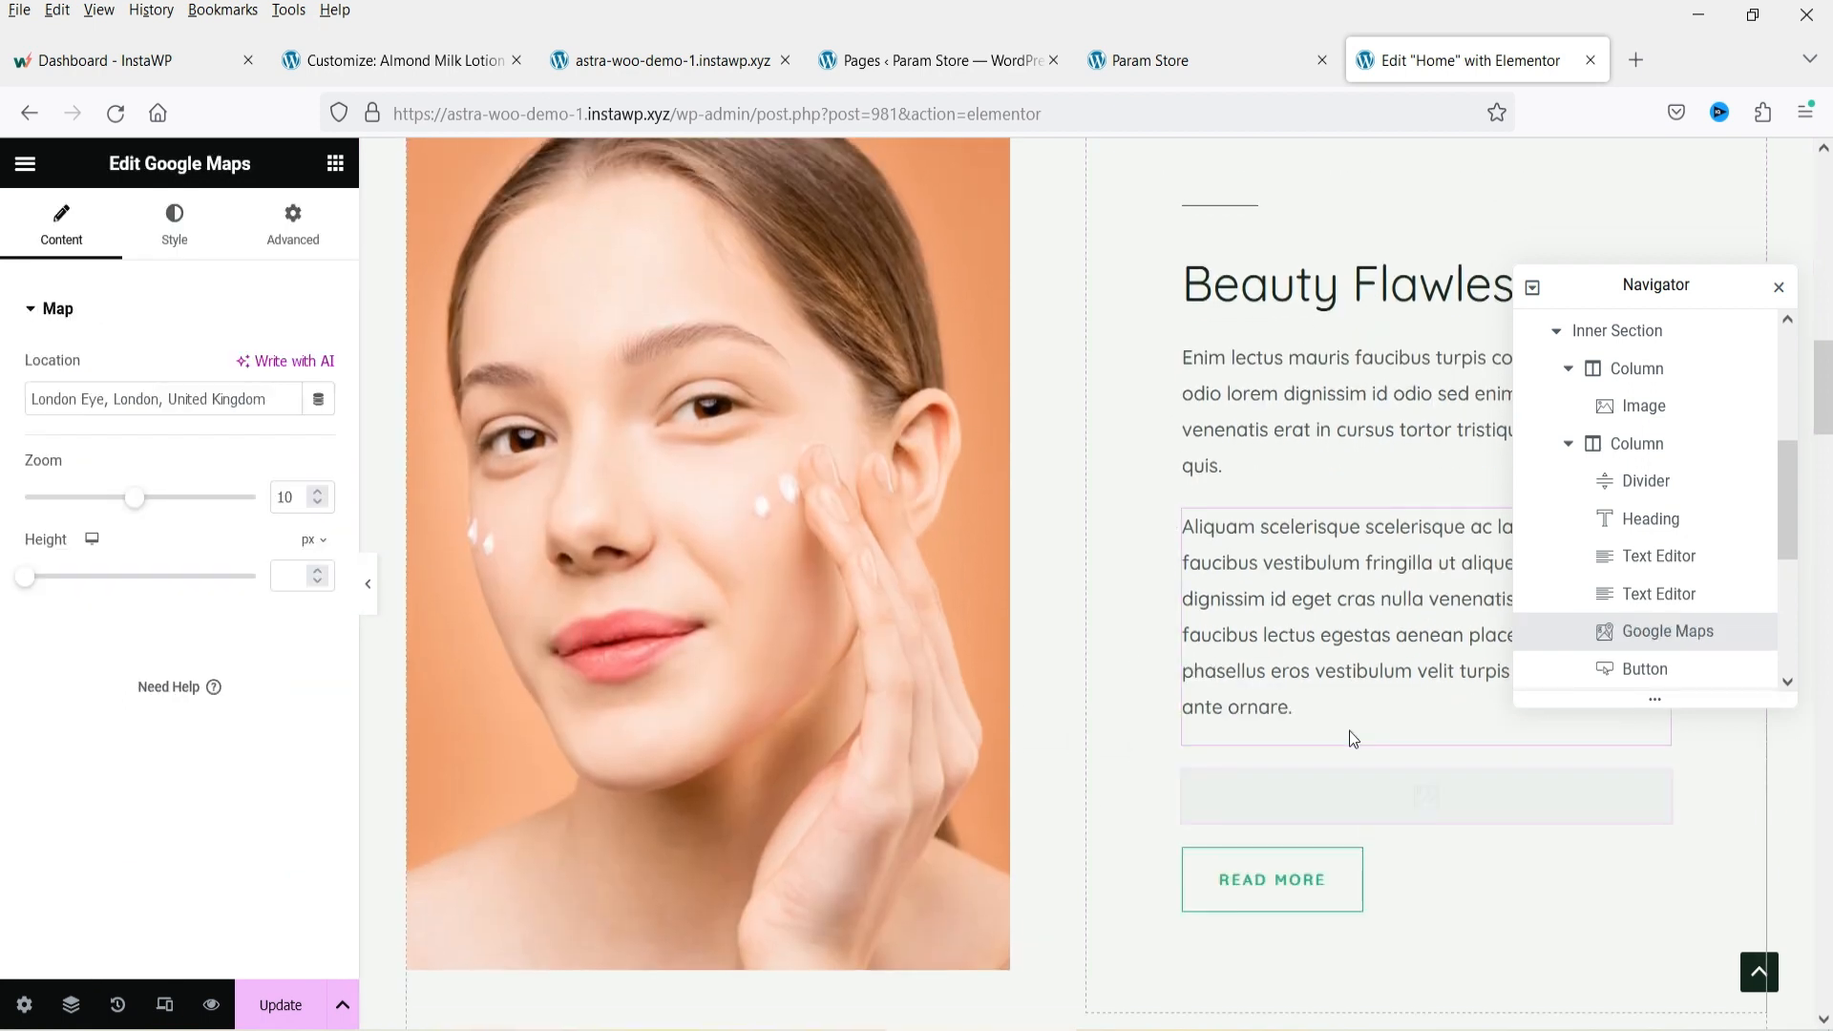
{"action": "scroll", "coordinate": [1357, 730], "scroll_direction": "down", "scroll_amount": 6}
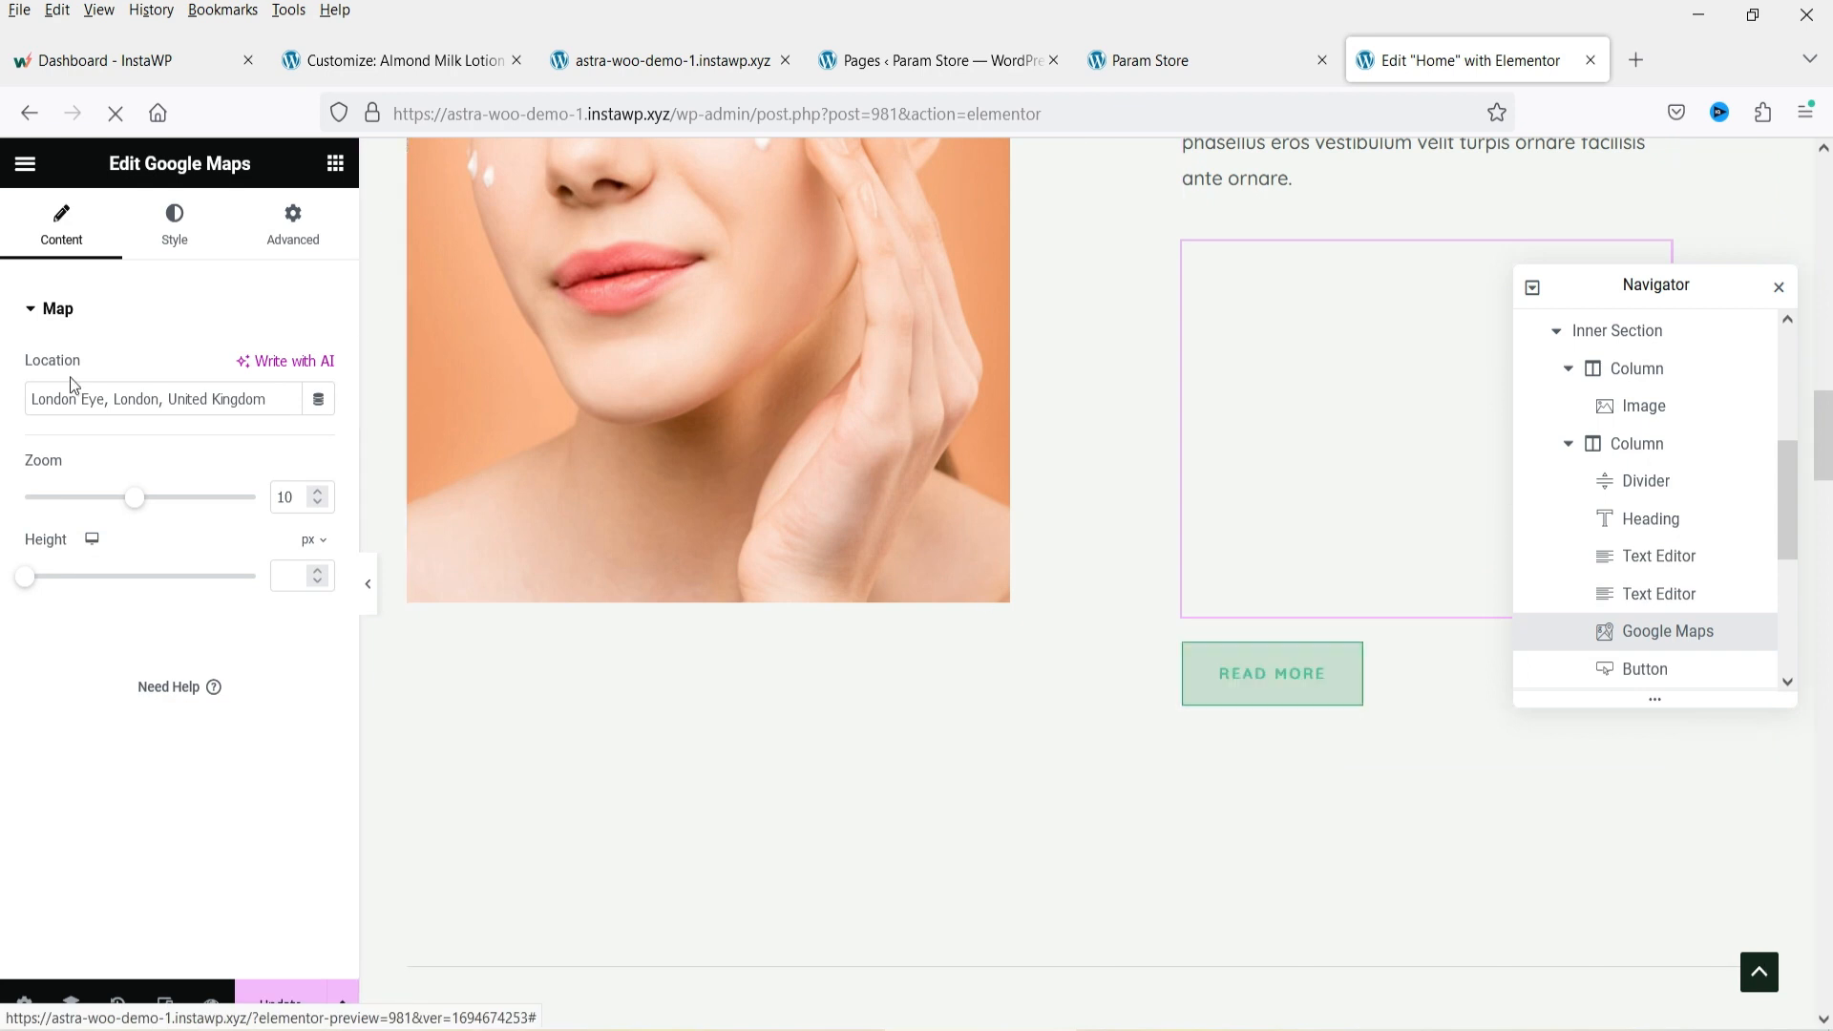
{"action": "triple_click", "coordinate": [153, 398]}
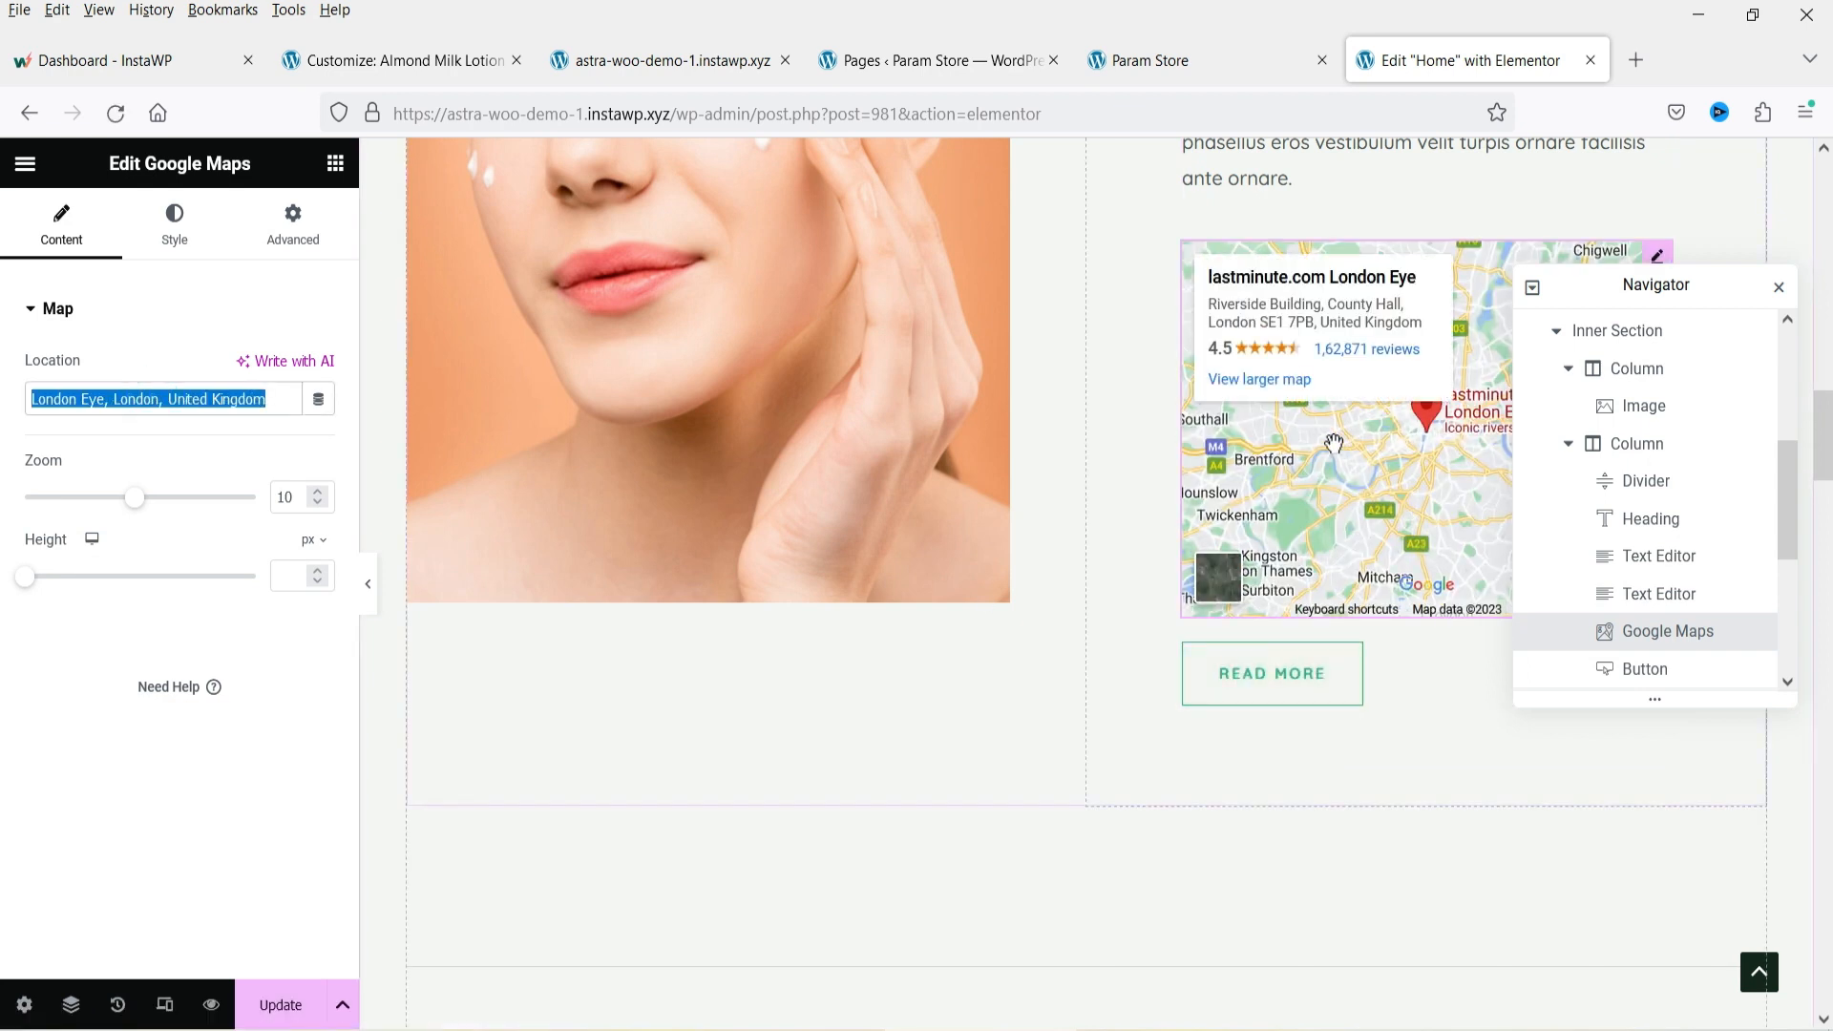
{"action": "right_click", "coordinate": [1653, 256]}
{"action": "left_click", "coordinate": [1666, 767]}
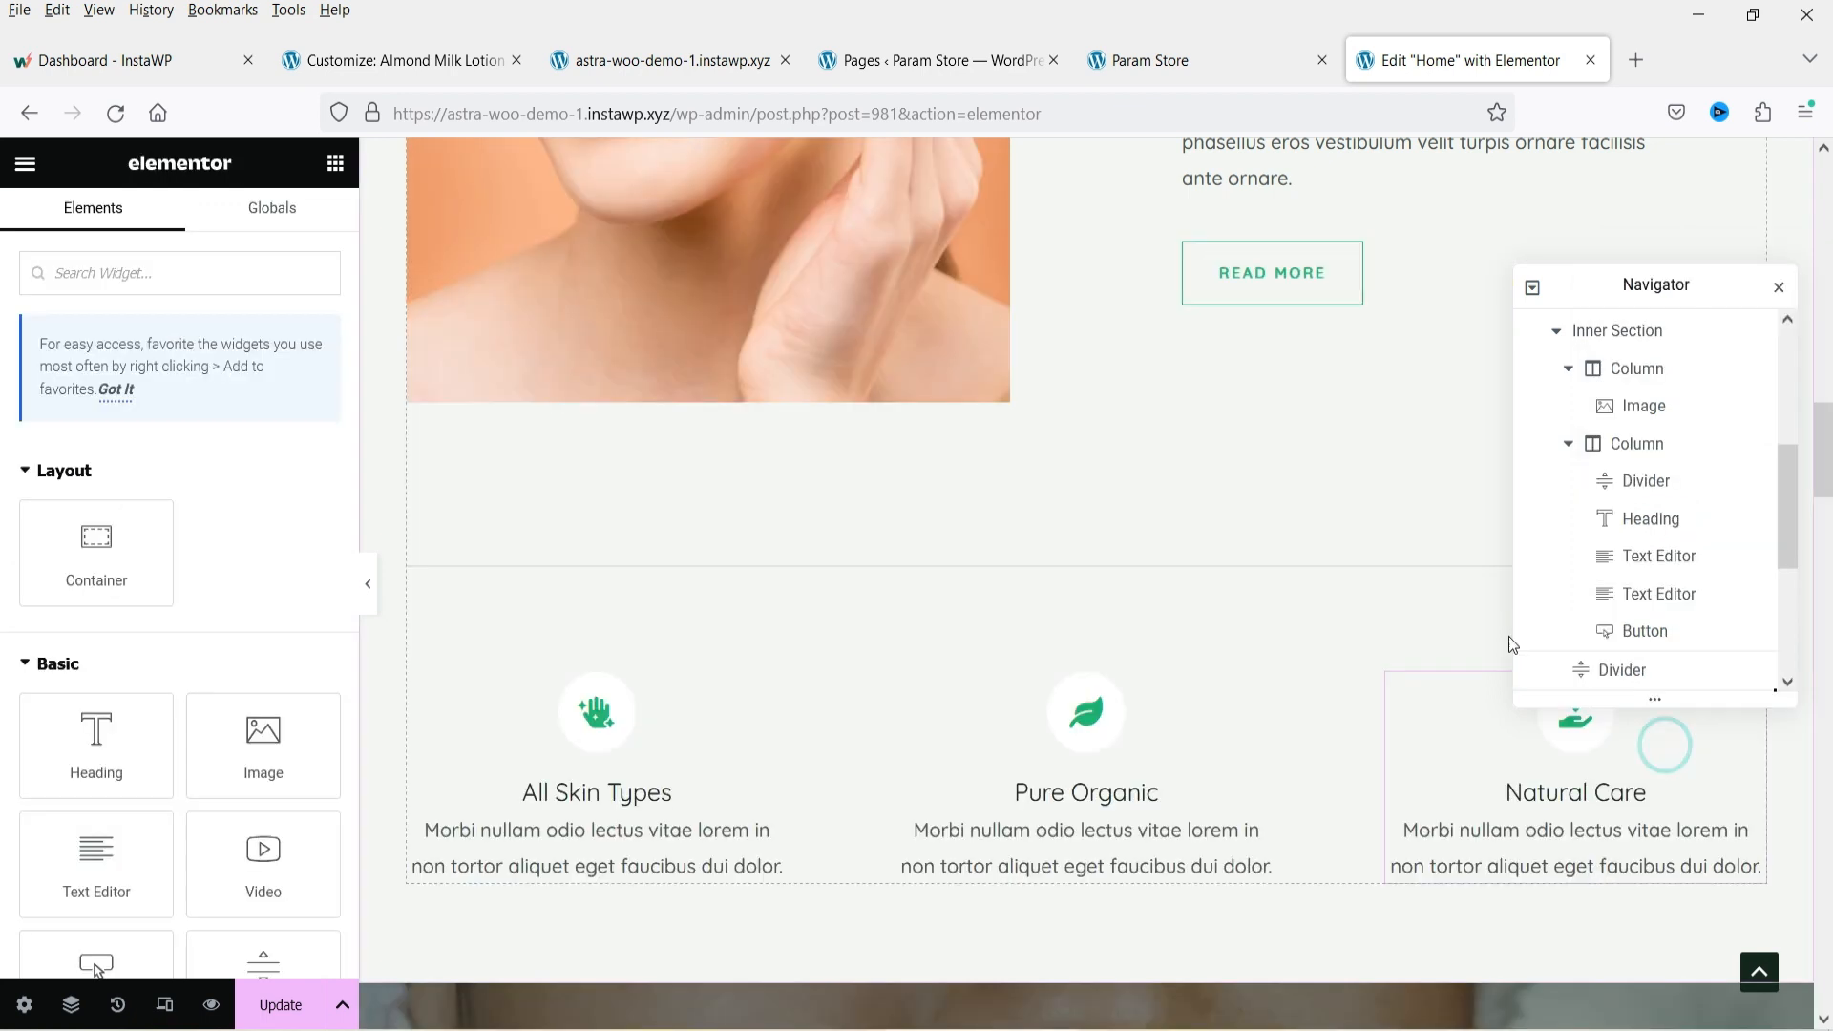
Close the Navigator and select the Pure Organic icon box to inspect its settings.
{"action": "left_click", "coordinate": [1777, 287]}
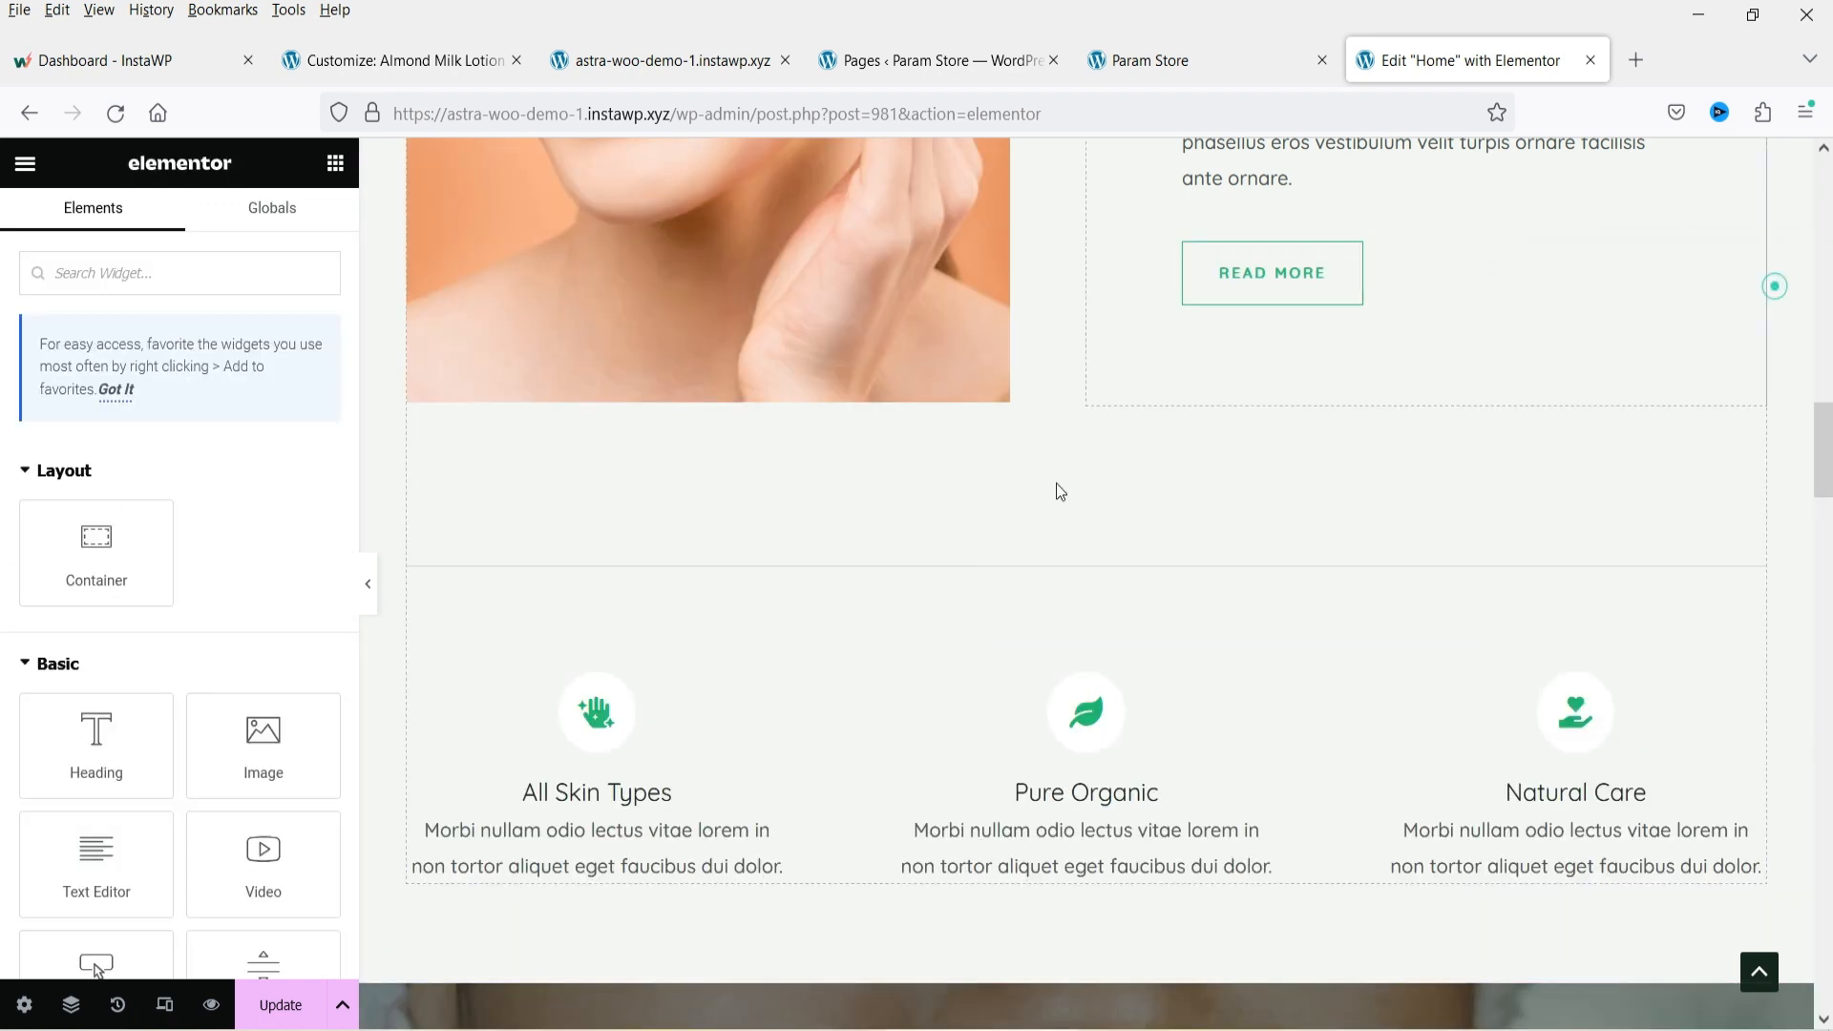
{"action": "scroll", "coordinate": [1056, 507], "scroll_direction": "up", "scroll_amount": 10}
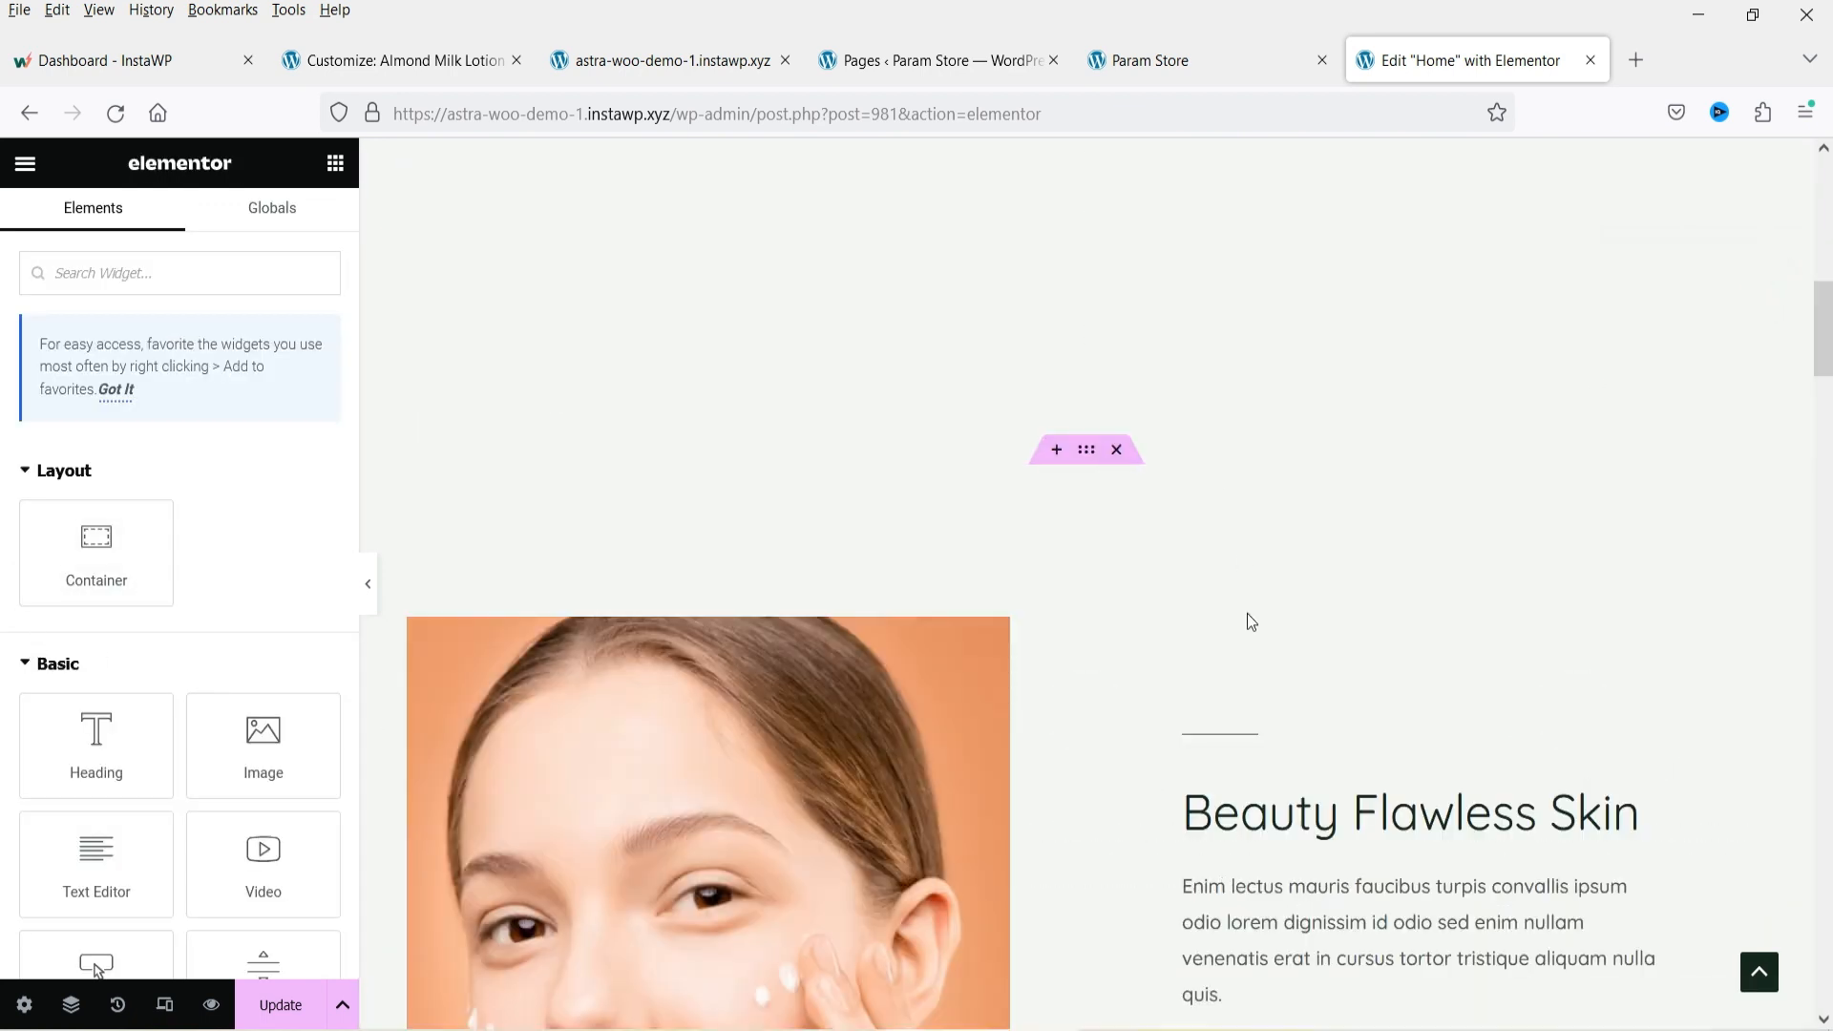
{"action": "scroll", "coordinate": [1117, 569], "scroll_direction": "down", "scroll_amount": 6}
{"action": "scroll", "coordinate": [1124, 573], "scroll_direction": "up", "scroll_amount": 4}
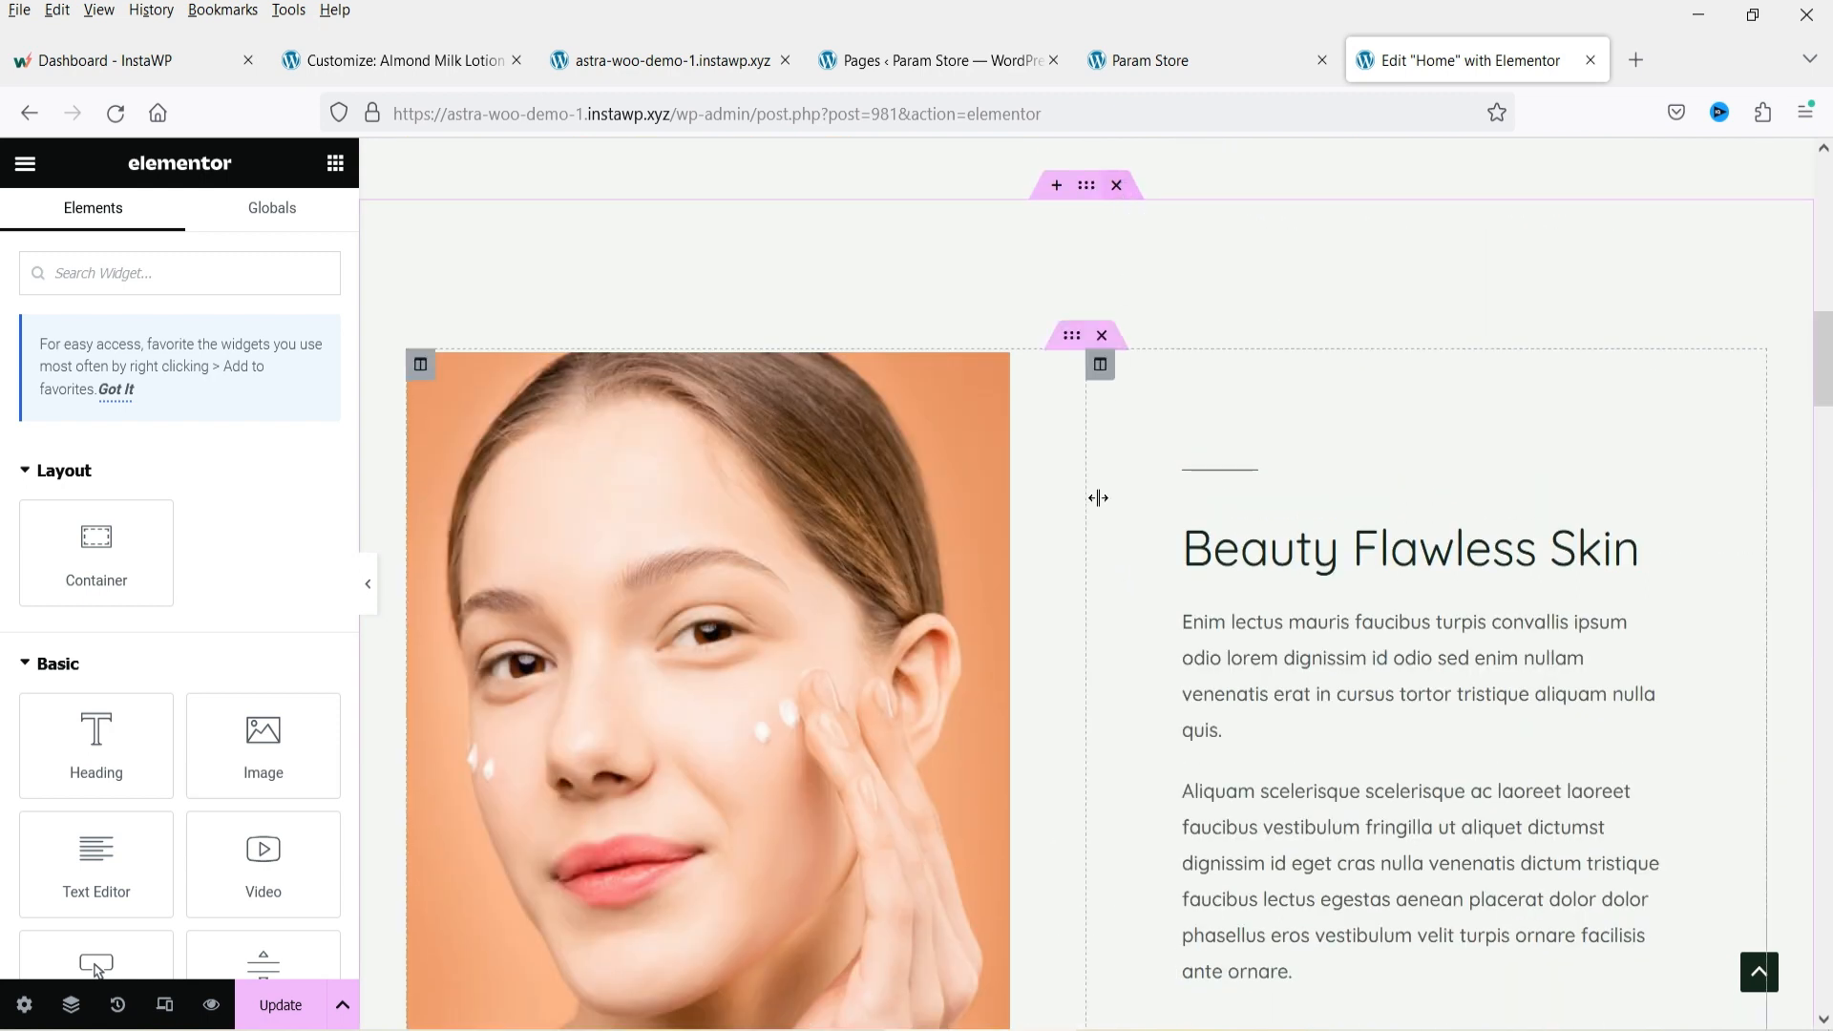
{"action": "scroll", "coordinate": [1097, 494], "scroll_direction": "down", "scroll_amount": 12}
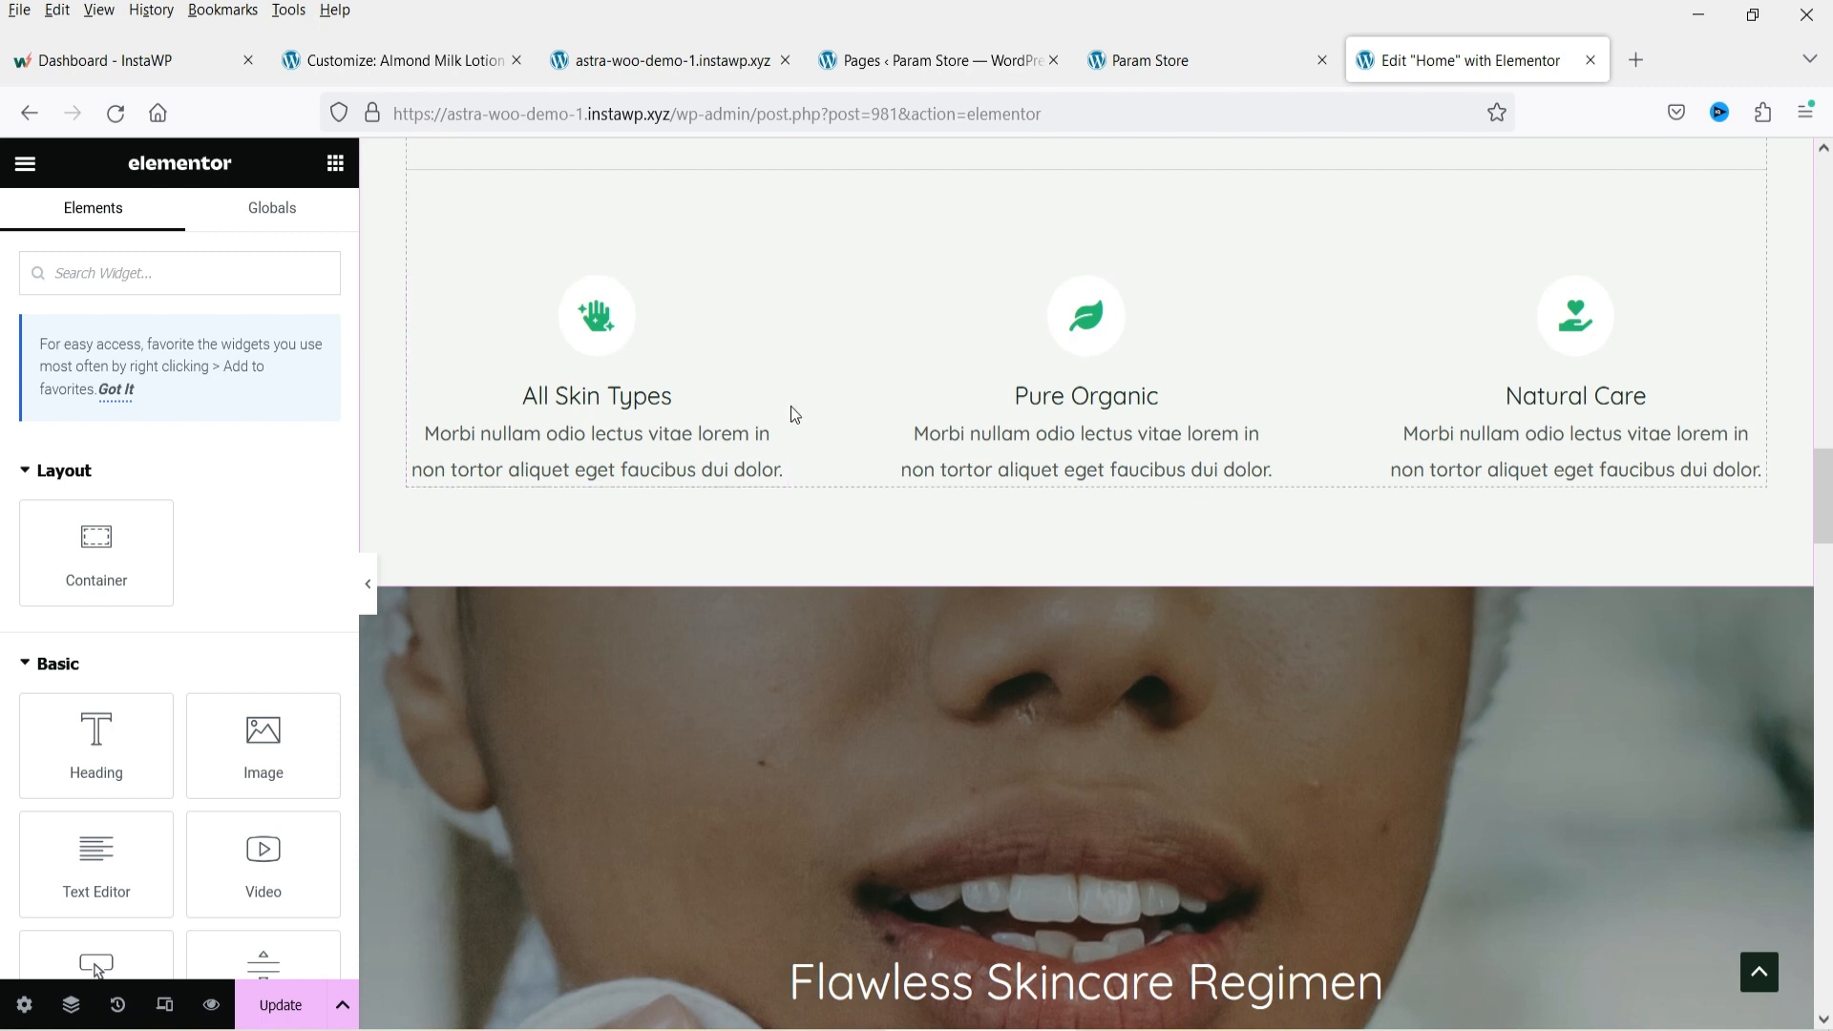
{"action": "left_click", "coordinate": [1165, 366]}
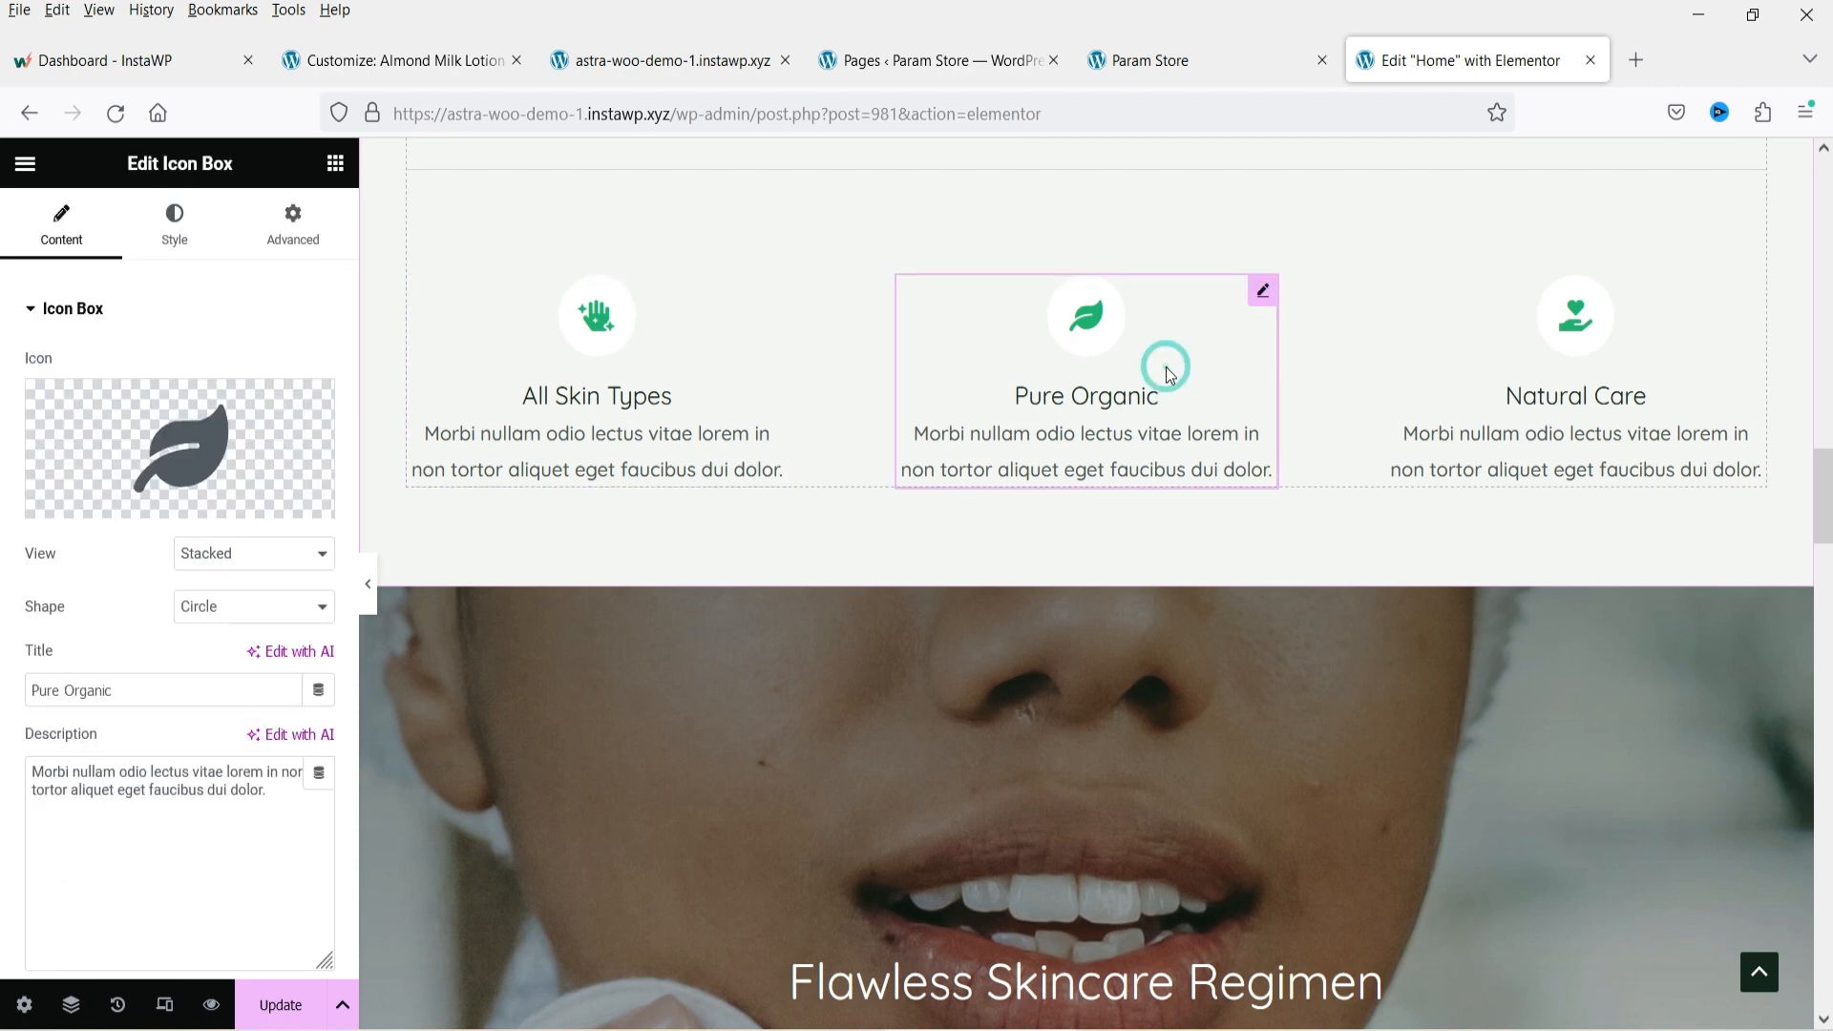
{"action": "mouse_move", "coordinate": [172, 427]}
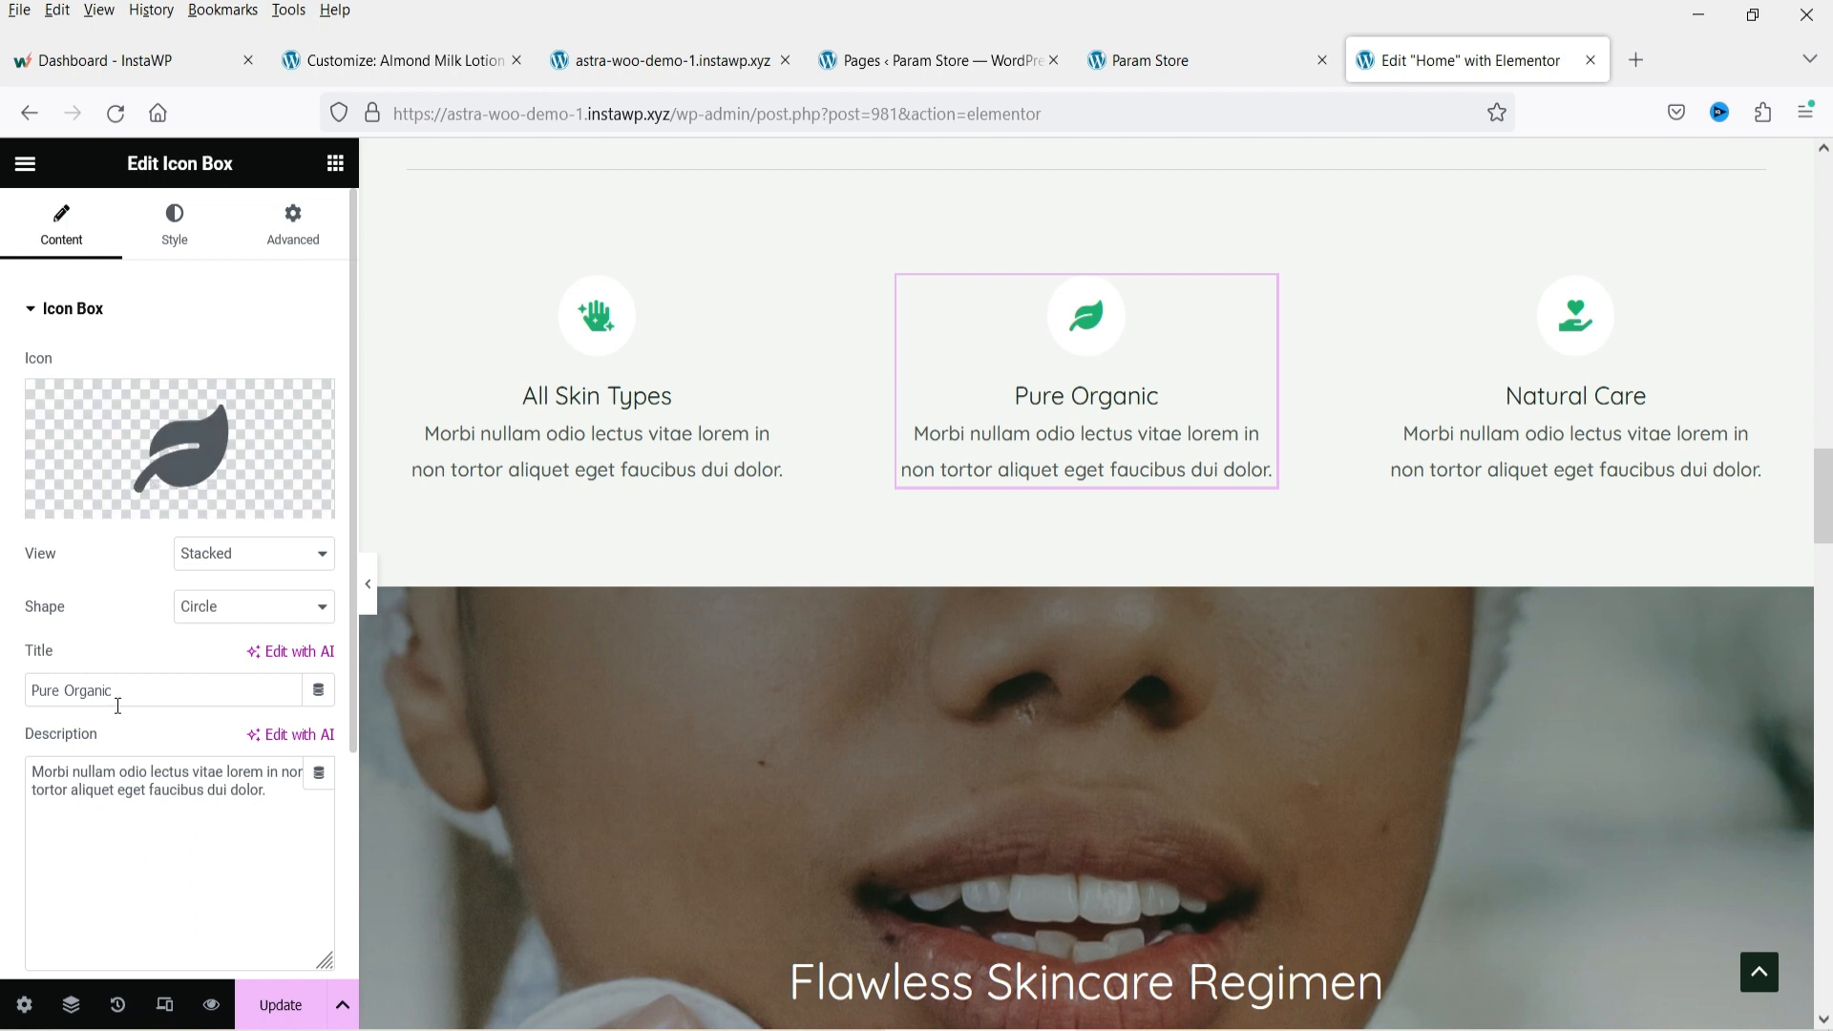
Select the Pure Organic icon box's title and description text and browse its icon library.
{"action": "triple_click", "coordinate": [143, 689]}
{"action": "triple_click", "coordinate": [204, 774]}
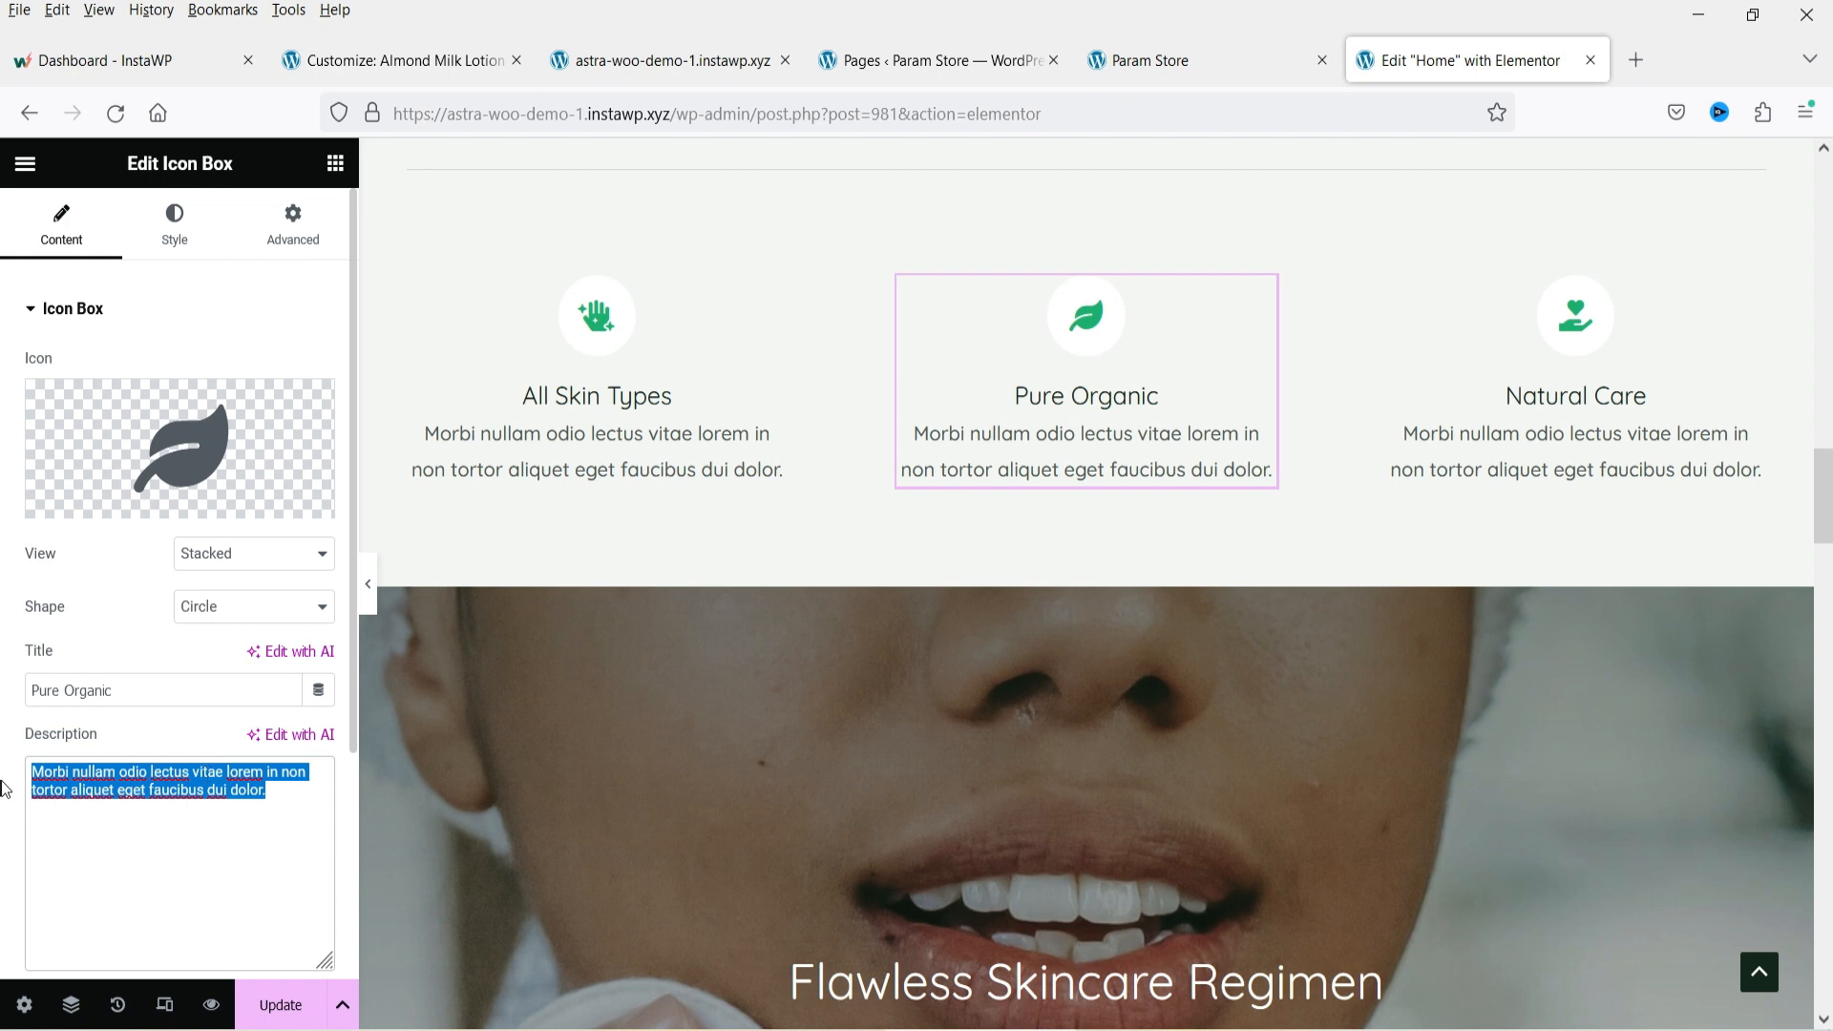
{"action": "mouse_move", "coordinate": [225, 477]}
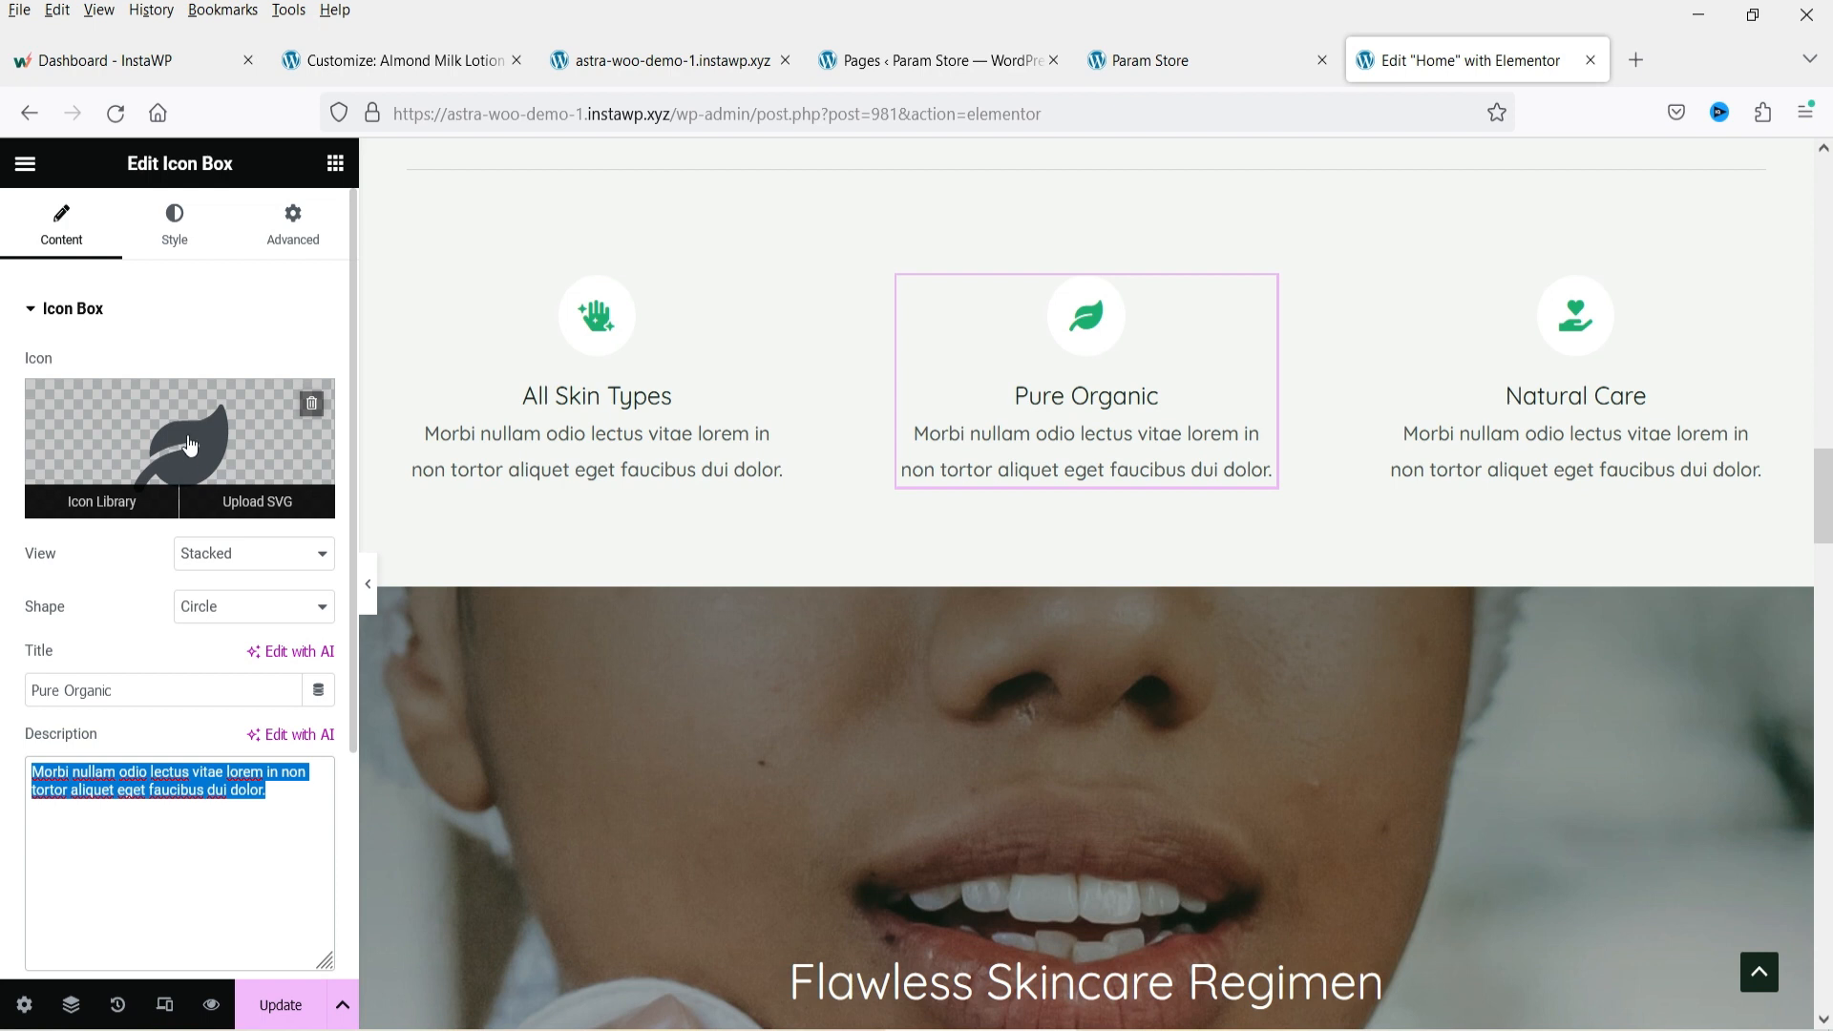
{"action": "left_click", "coordinate": [188, 439]}
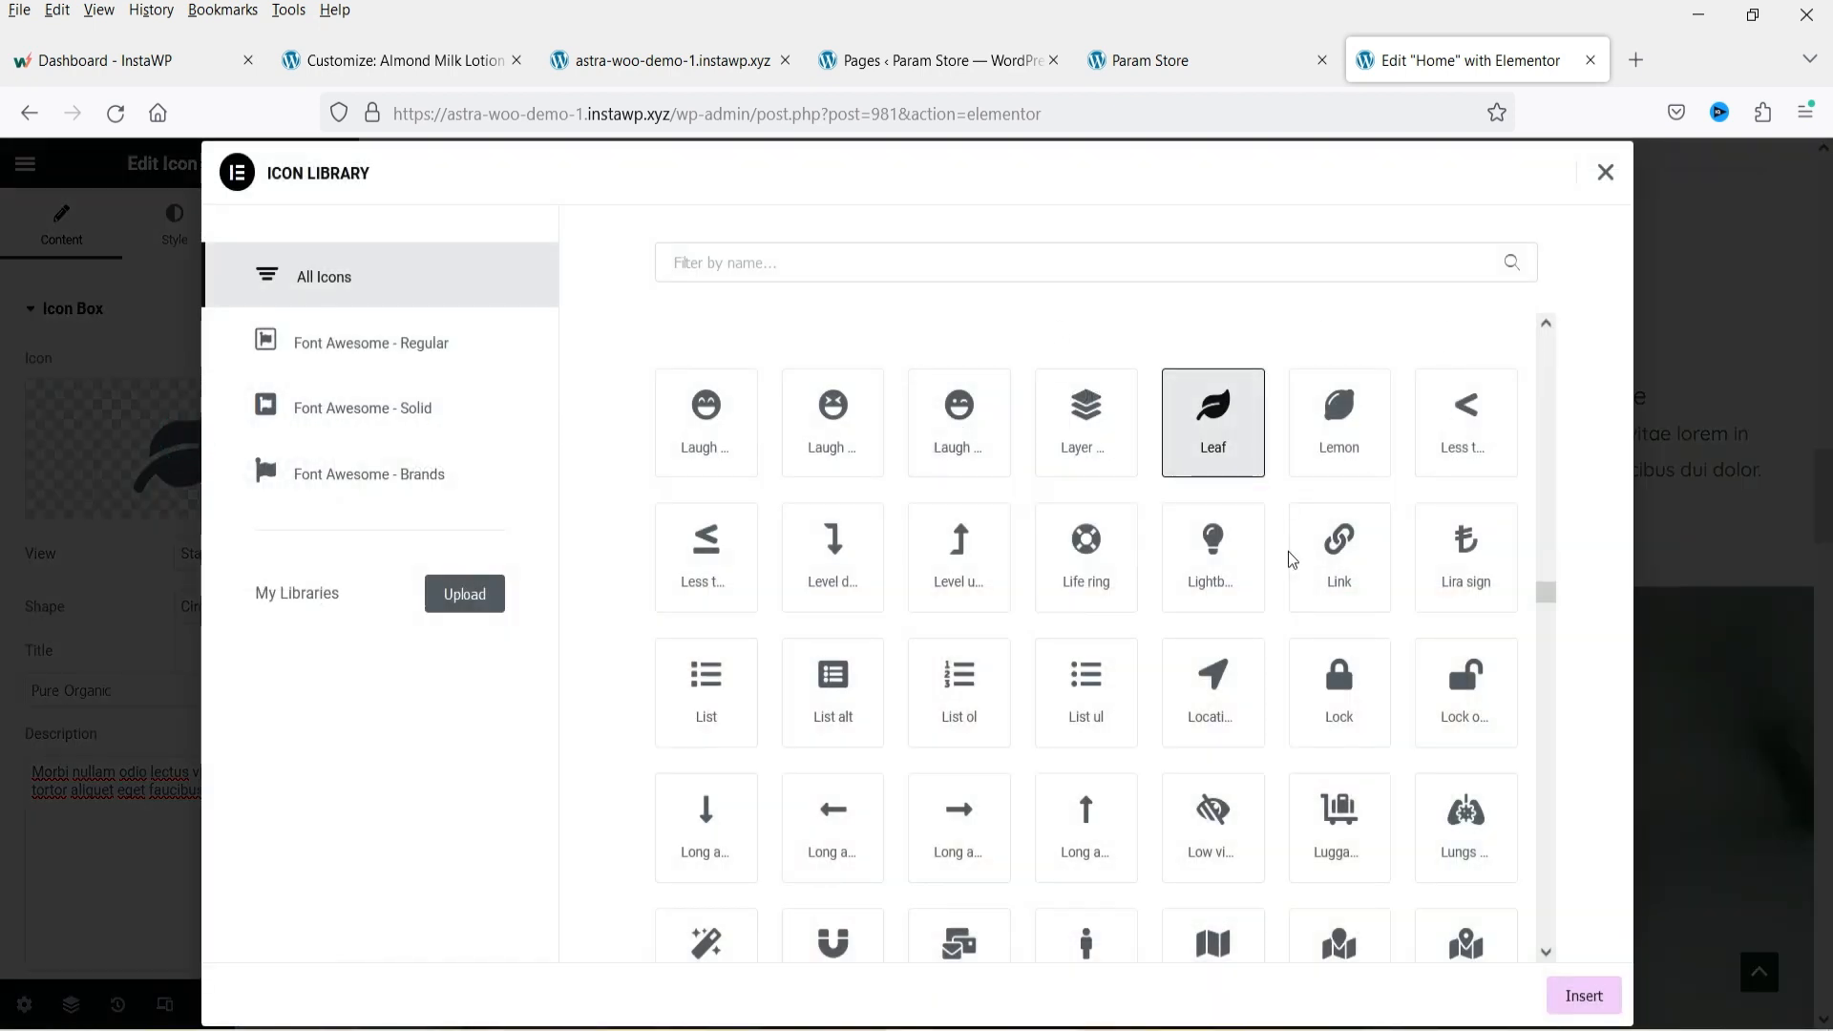
{"action": "left_click", "coordinate": [1605, 173]}
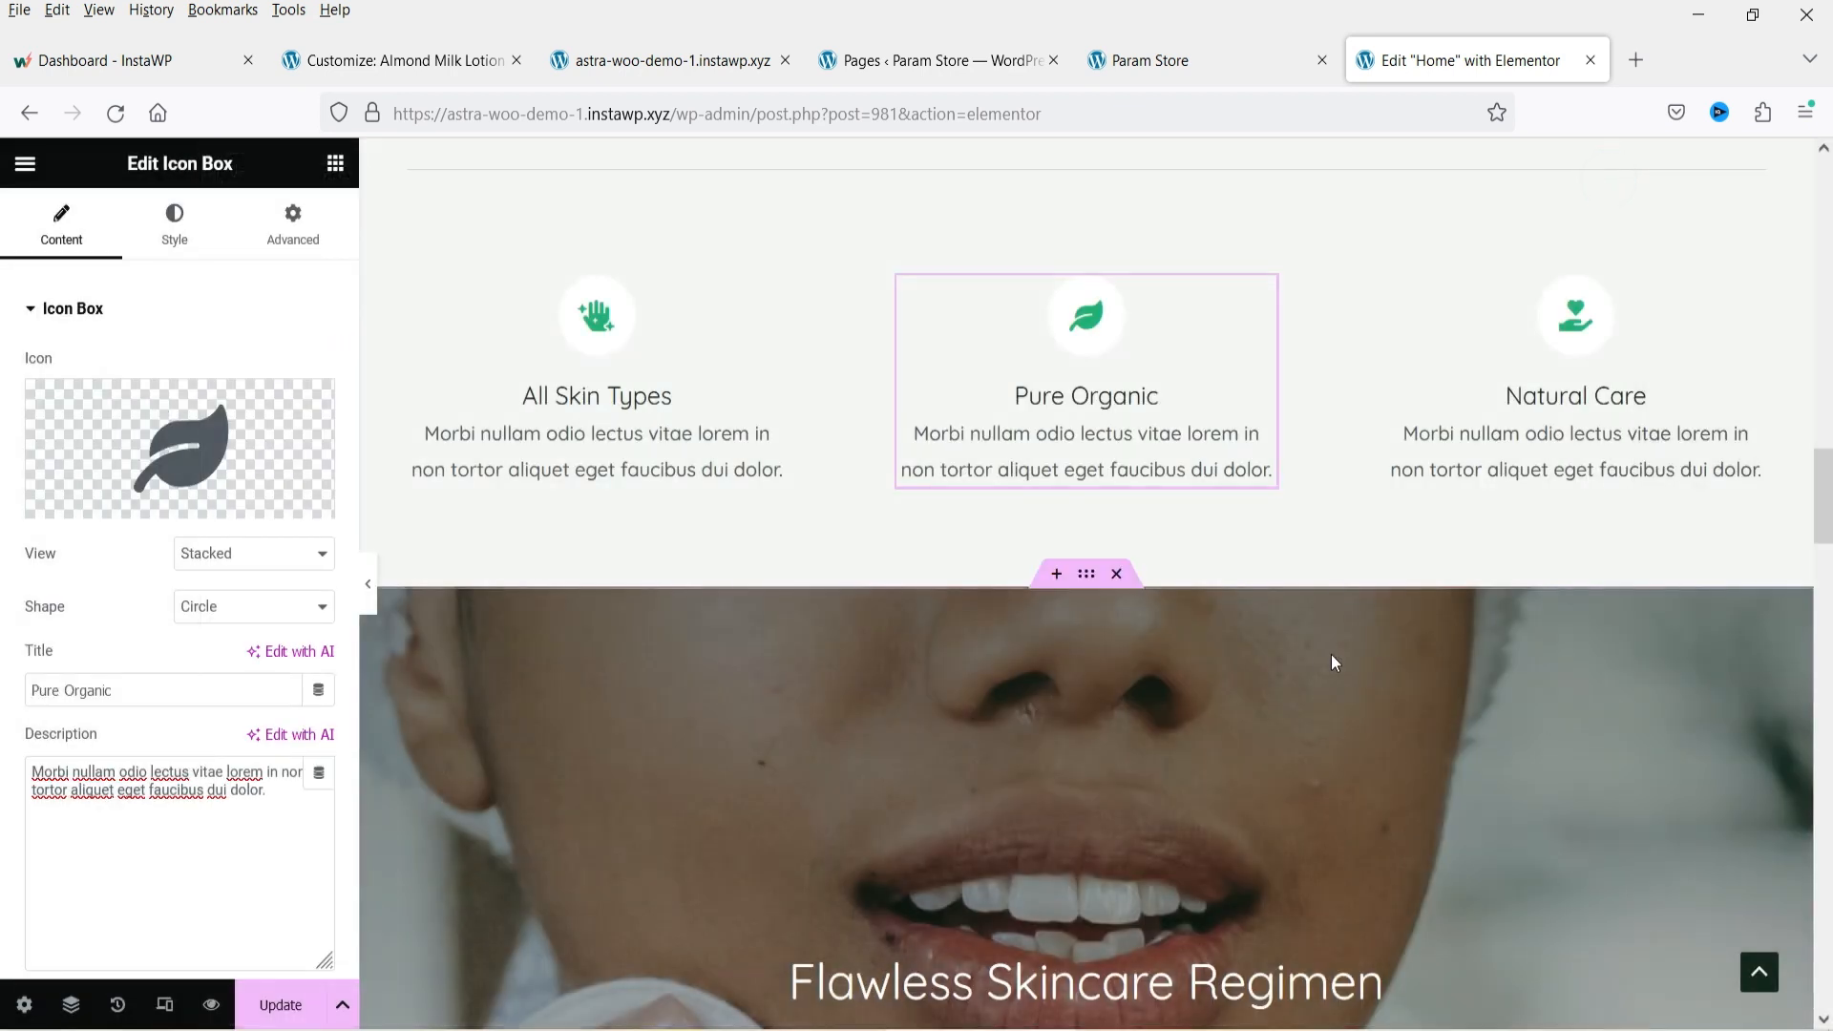
Scroll down the home page and inspect the Follow Us gallery widget and its six selected images.
{"action": "scroll", "coordinate": [1331, 655], "scroll_direction": "down", "scroll_amount": 3}
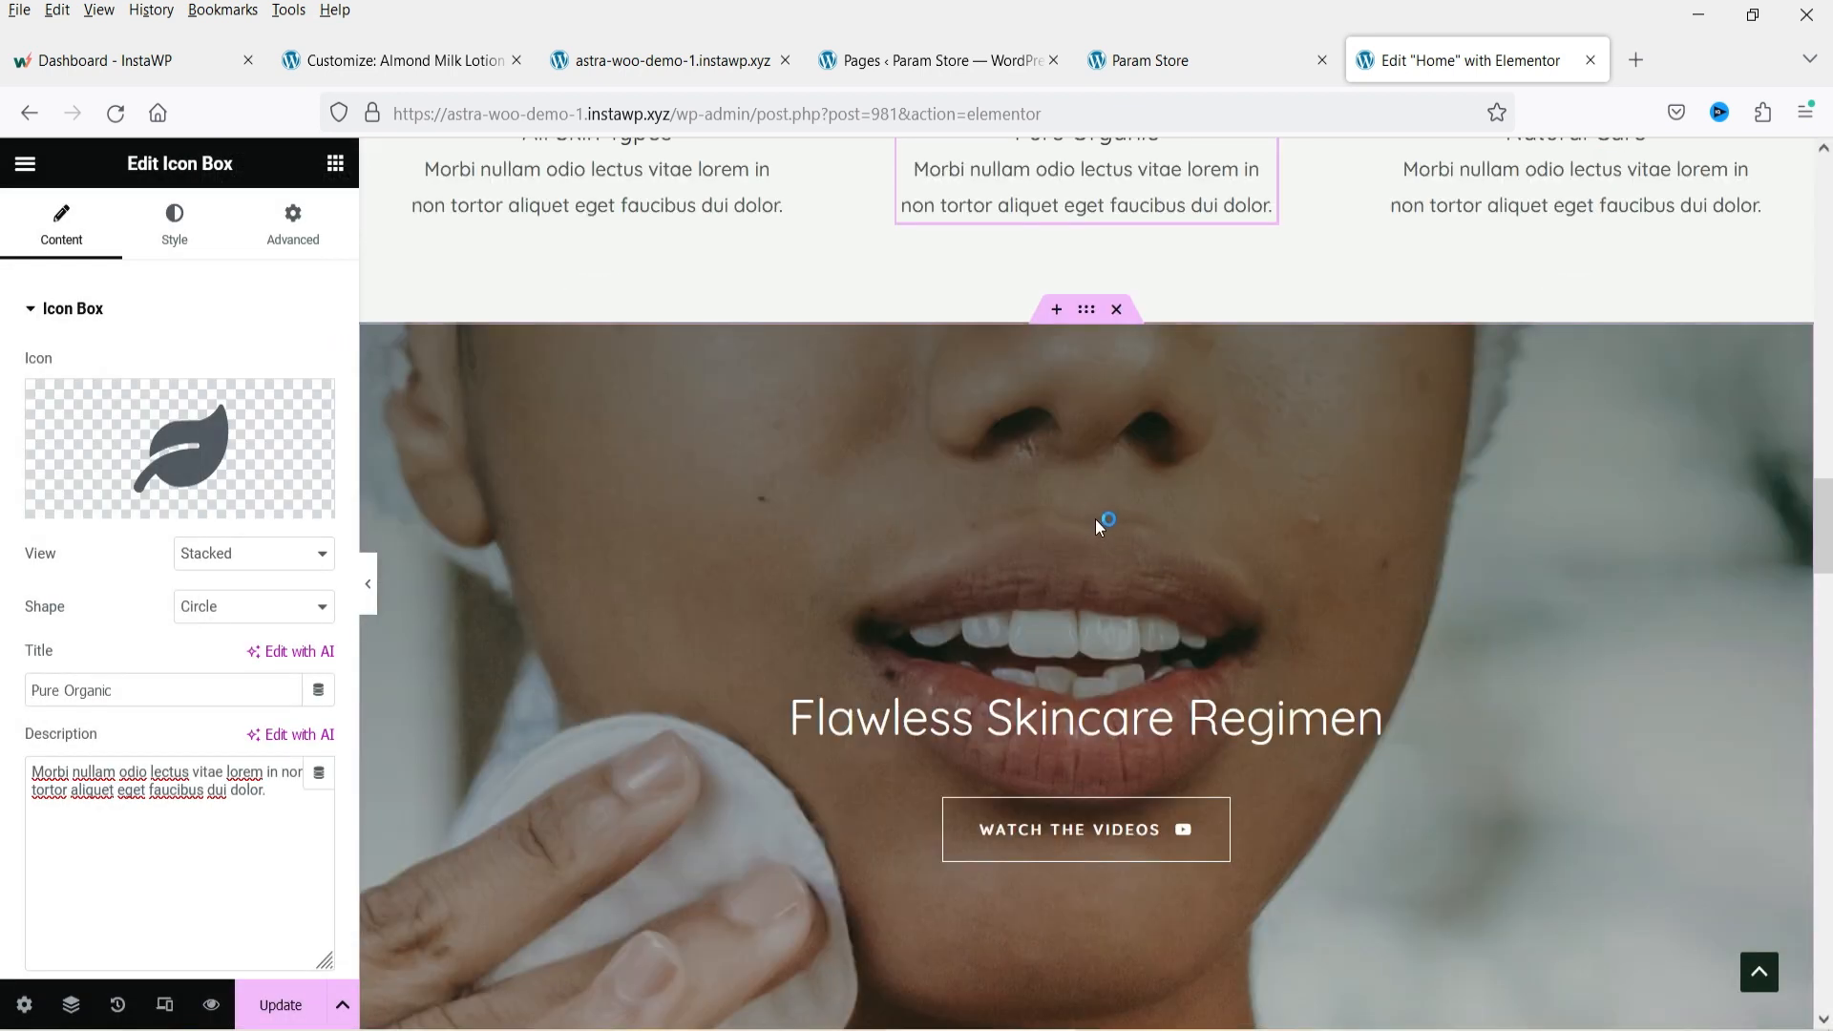
{"action": "scroll", "coordinate": [1096, 519], "scroll_direction": "down", "scroll_amount": 3}
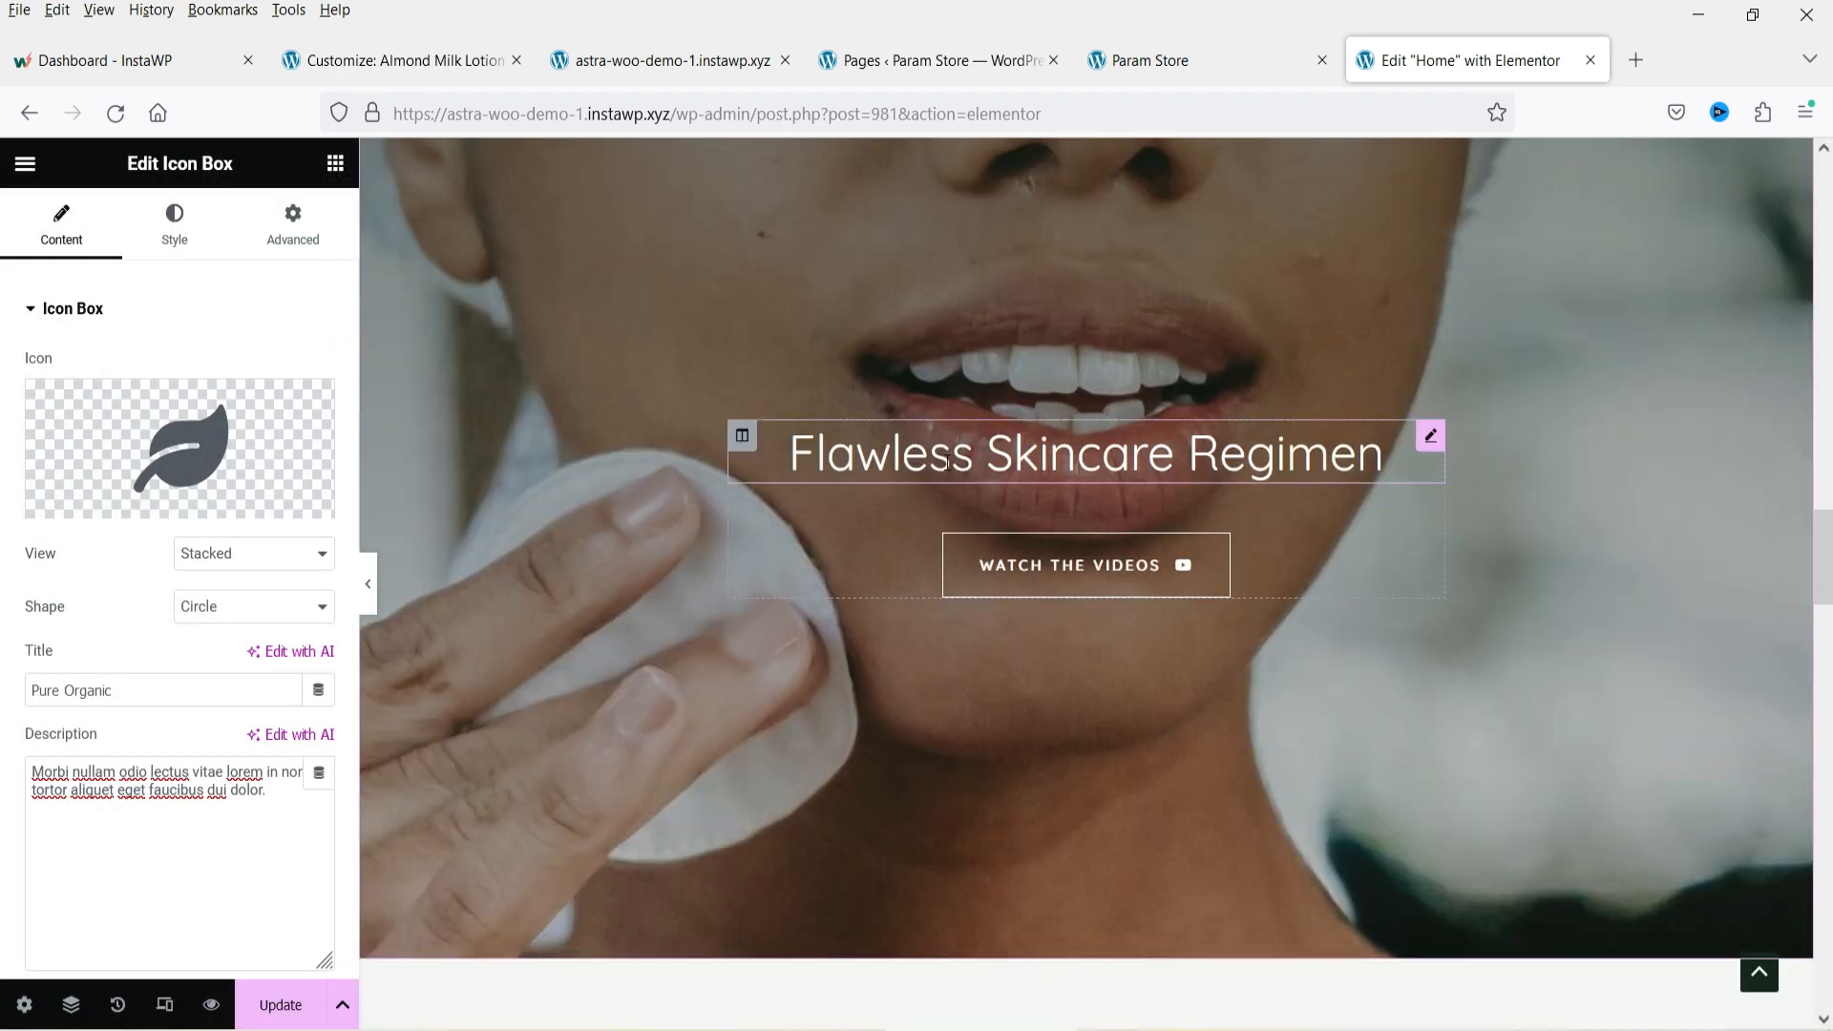
{"action": "scroll", "coordinate": [1245, 582], "scroll_direction": "down", "scroll_amount": 3}
{"action": "scroll", "coordinate": [1265, 656], "scroll_direction": "down", "scroll_amount": 8}
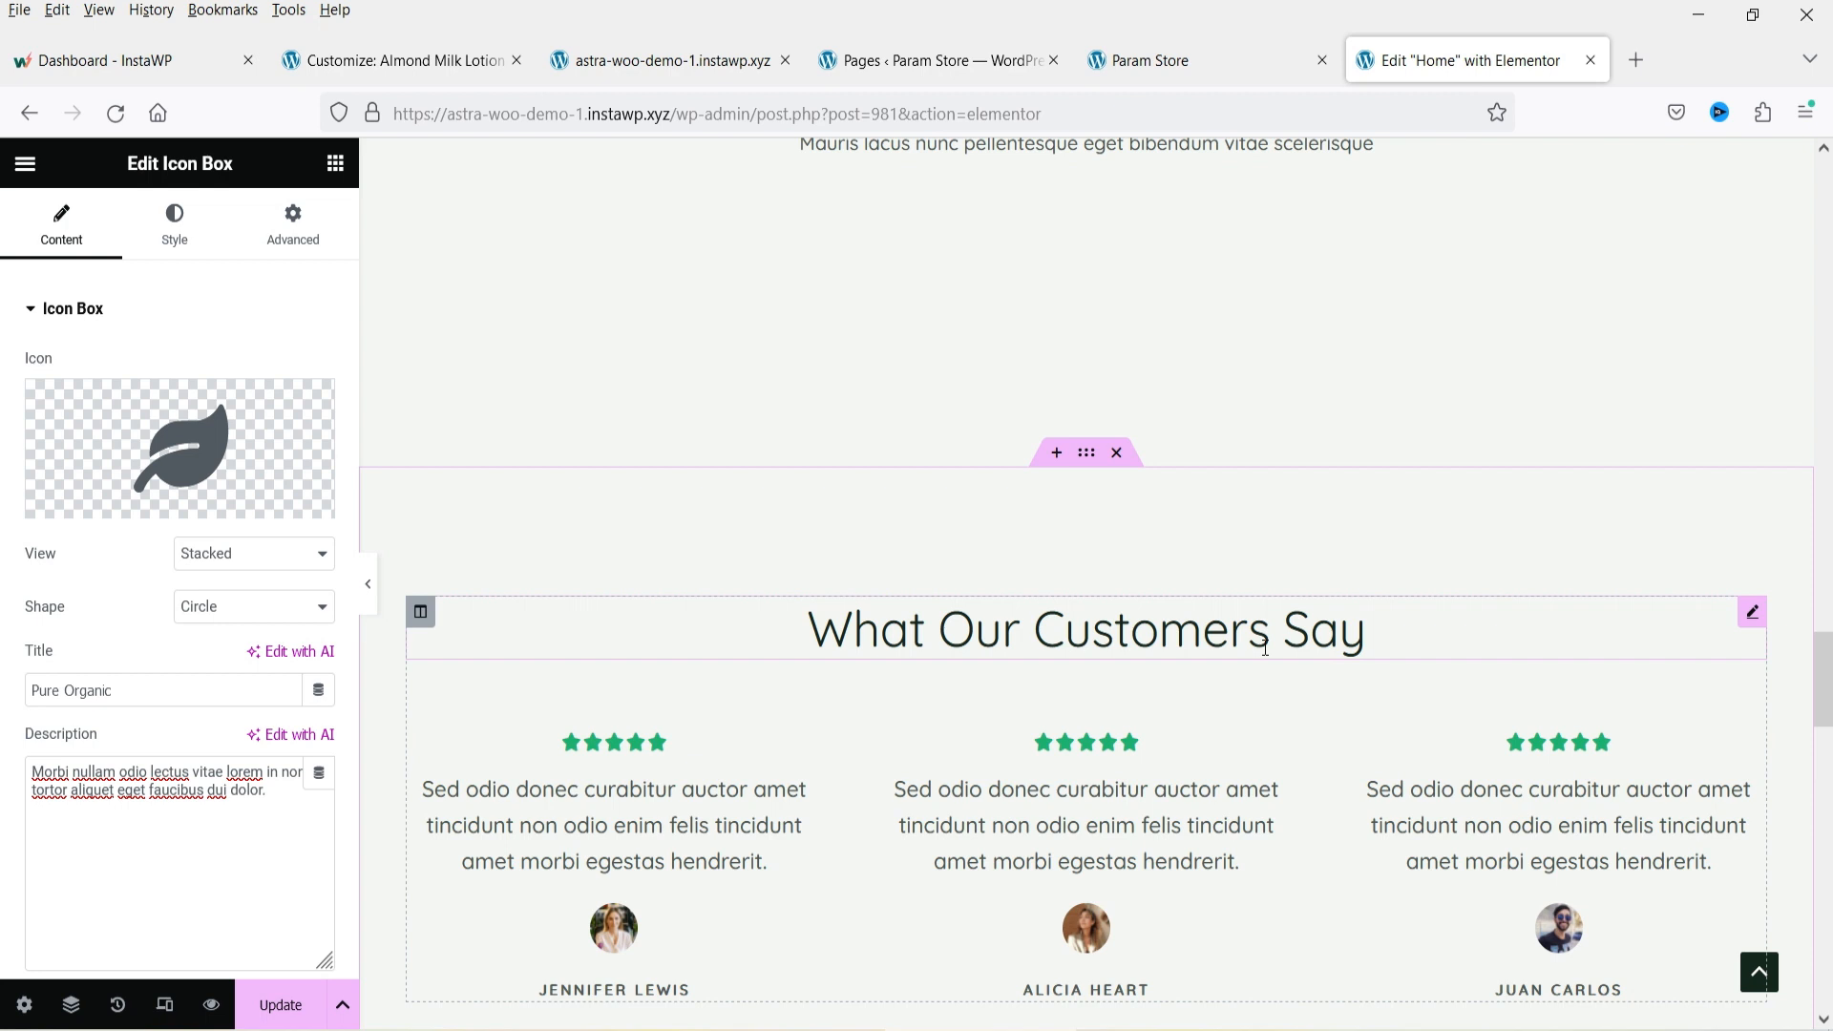
{"action": "scroll", "coordinate": [1265, 649], "scroll_direction": "down", "scroll_amount": 10}
{"action": "left_click", "coordinate": [1647, 281]}
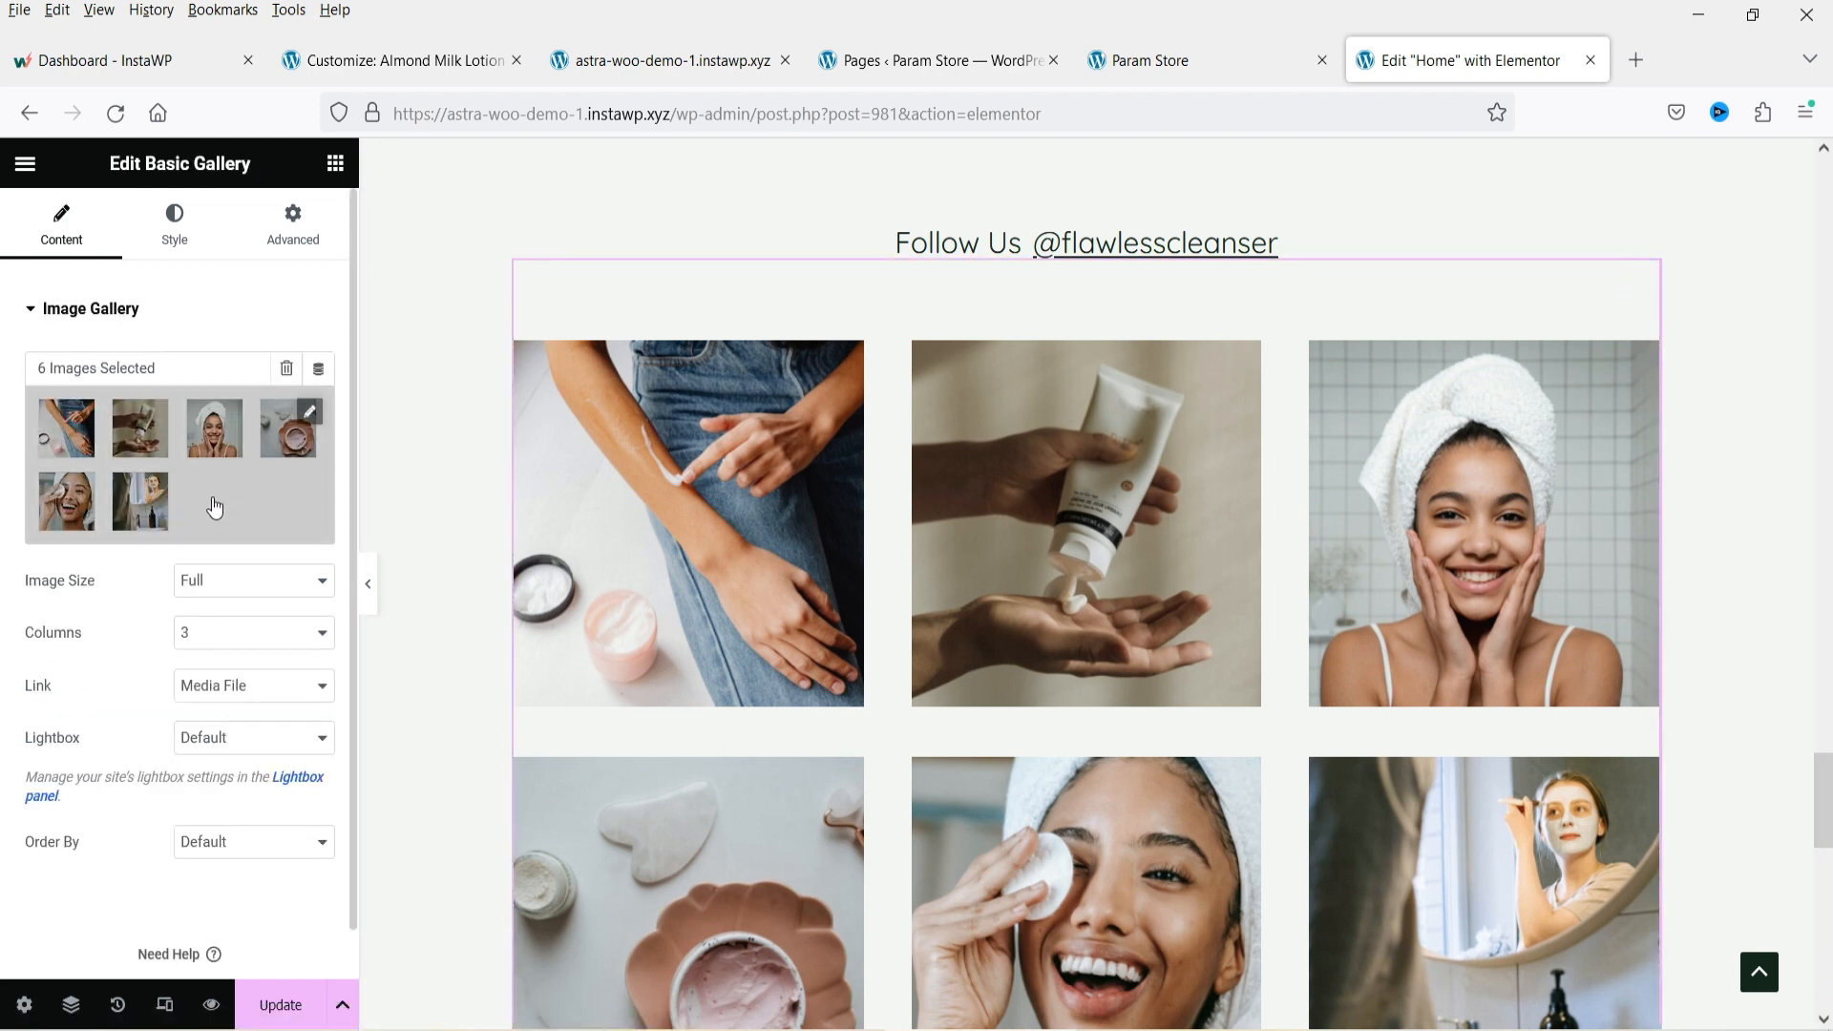
{"action": "left_click", "coordinate": [254, 494]}
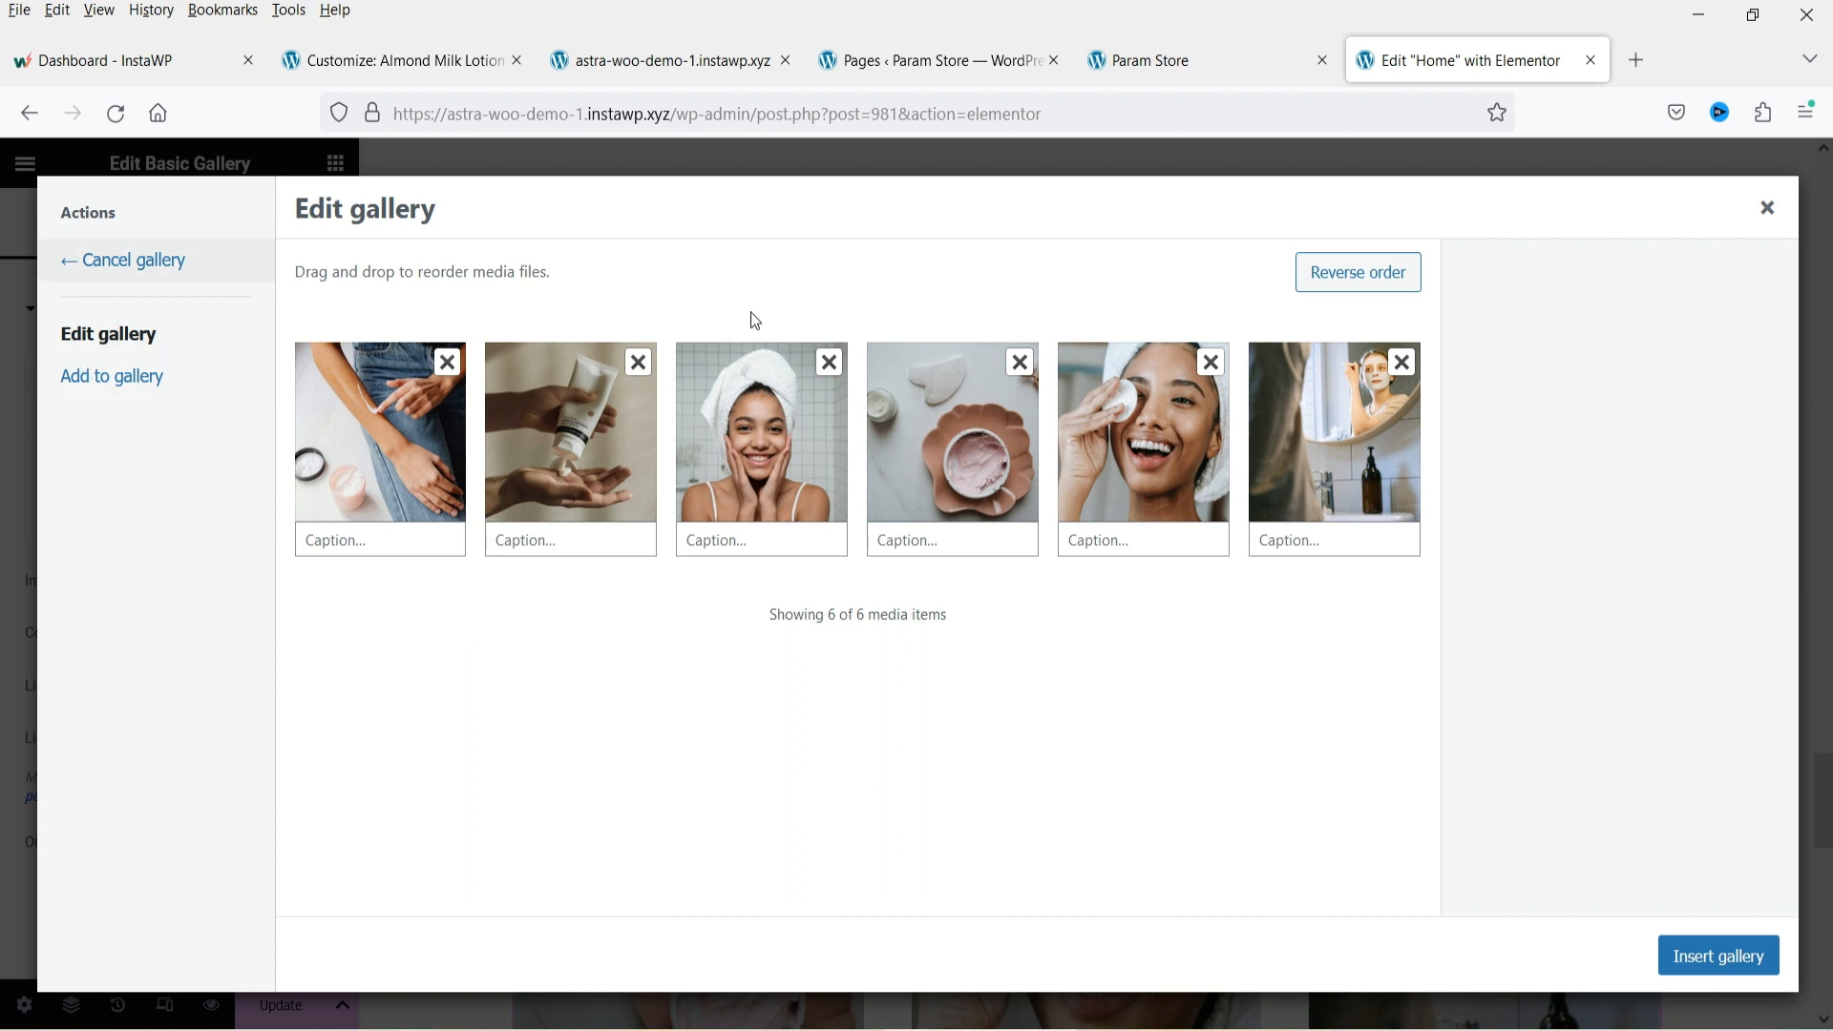
{"action": "left_click", "coordinate": [1767, 208]}
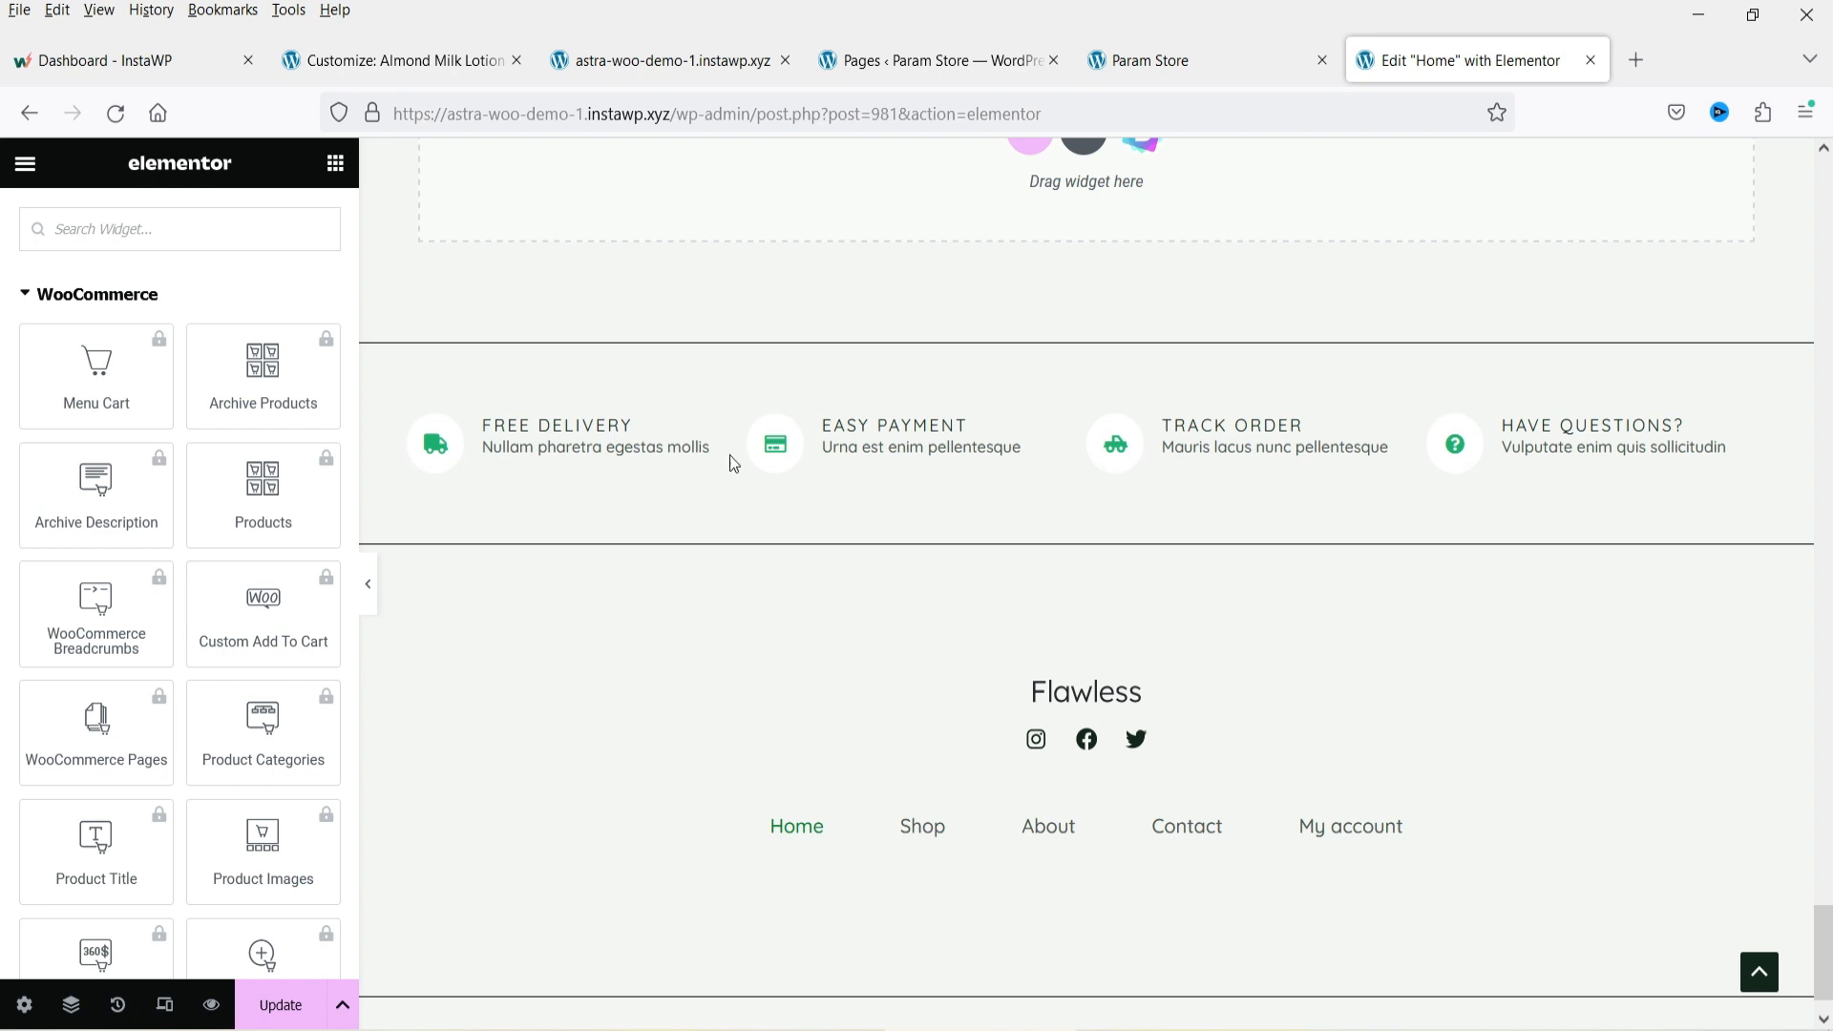
Examine the footer's Flawless title and the delivery and payment feature row in the editor.
{"action": "double_click", "coordinate": [988, 581]}
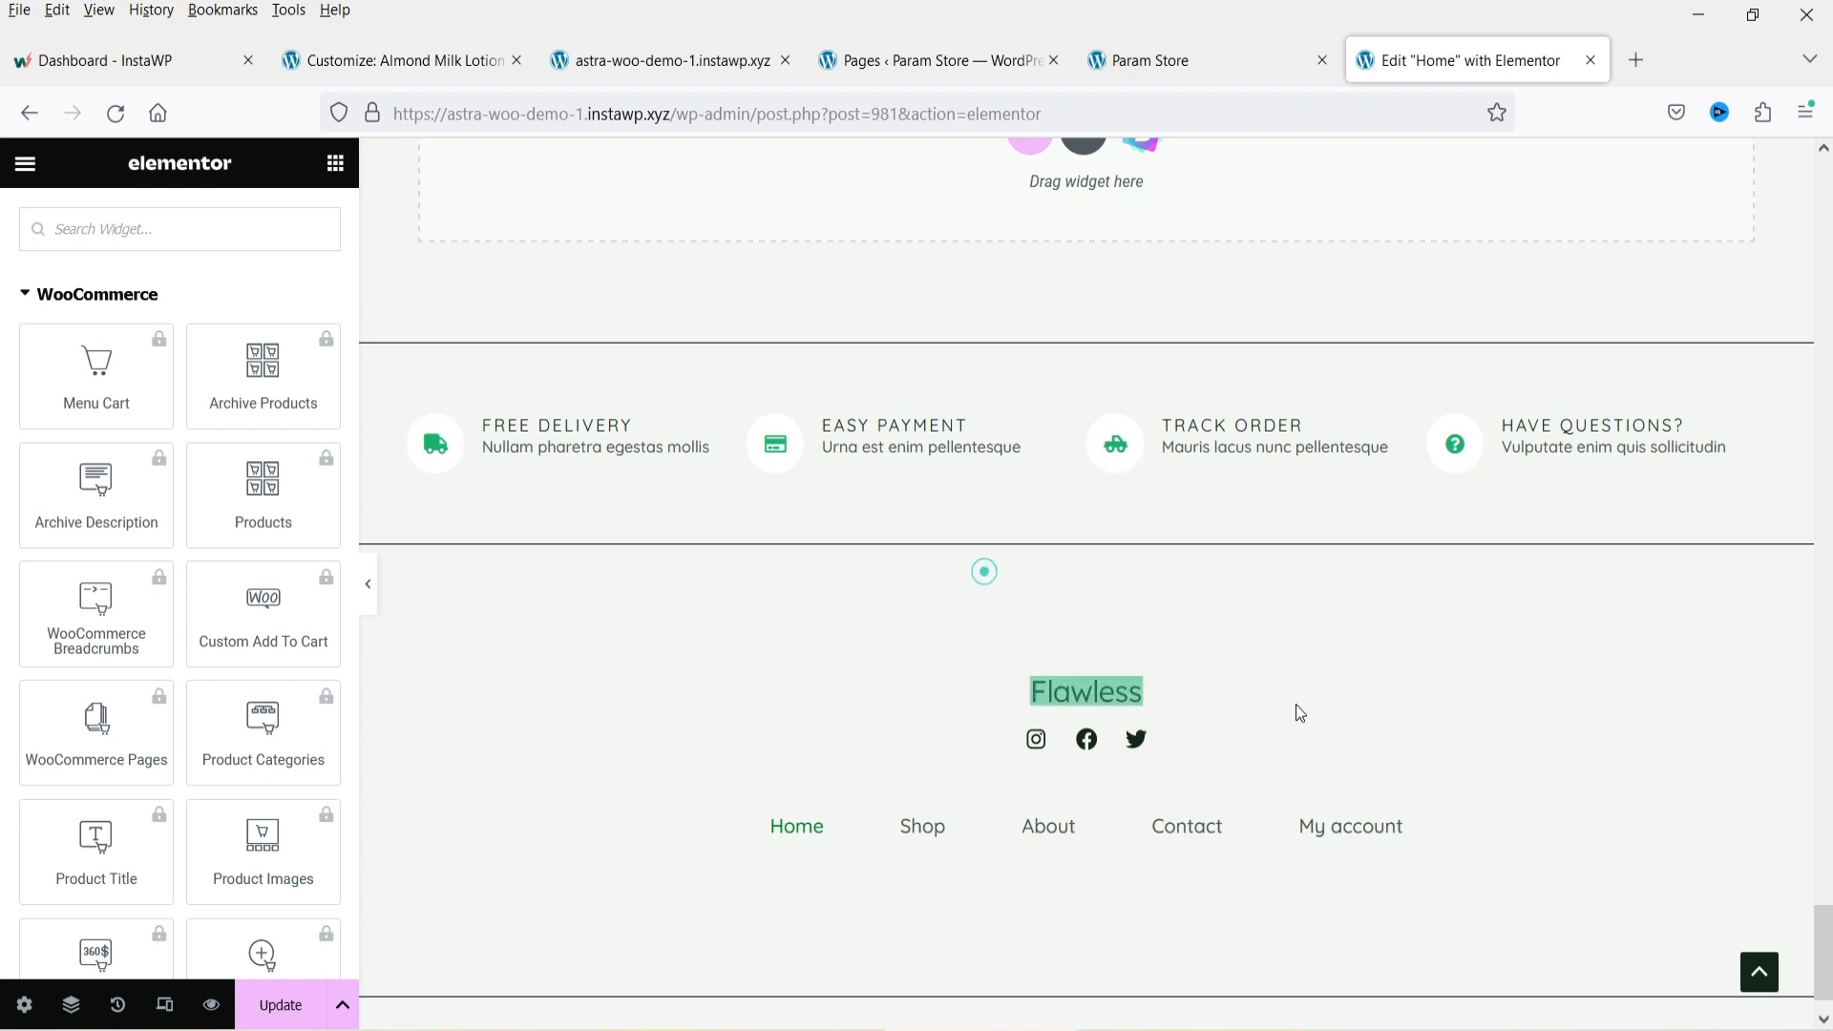
{"action": "left_click", "coordinate": [1482, 696]}
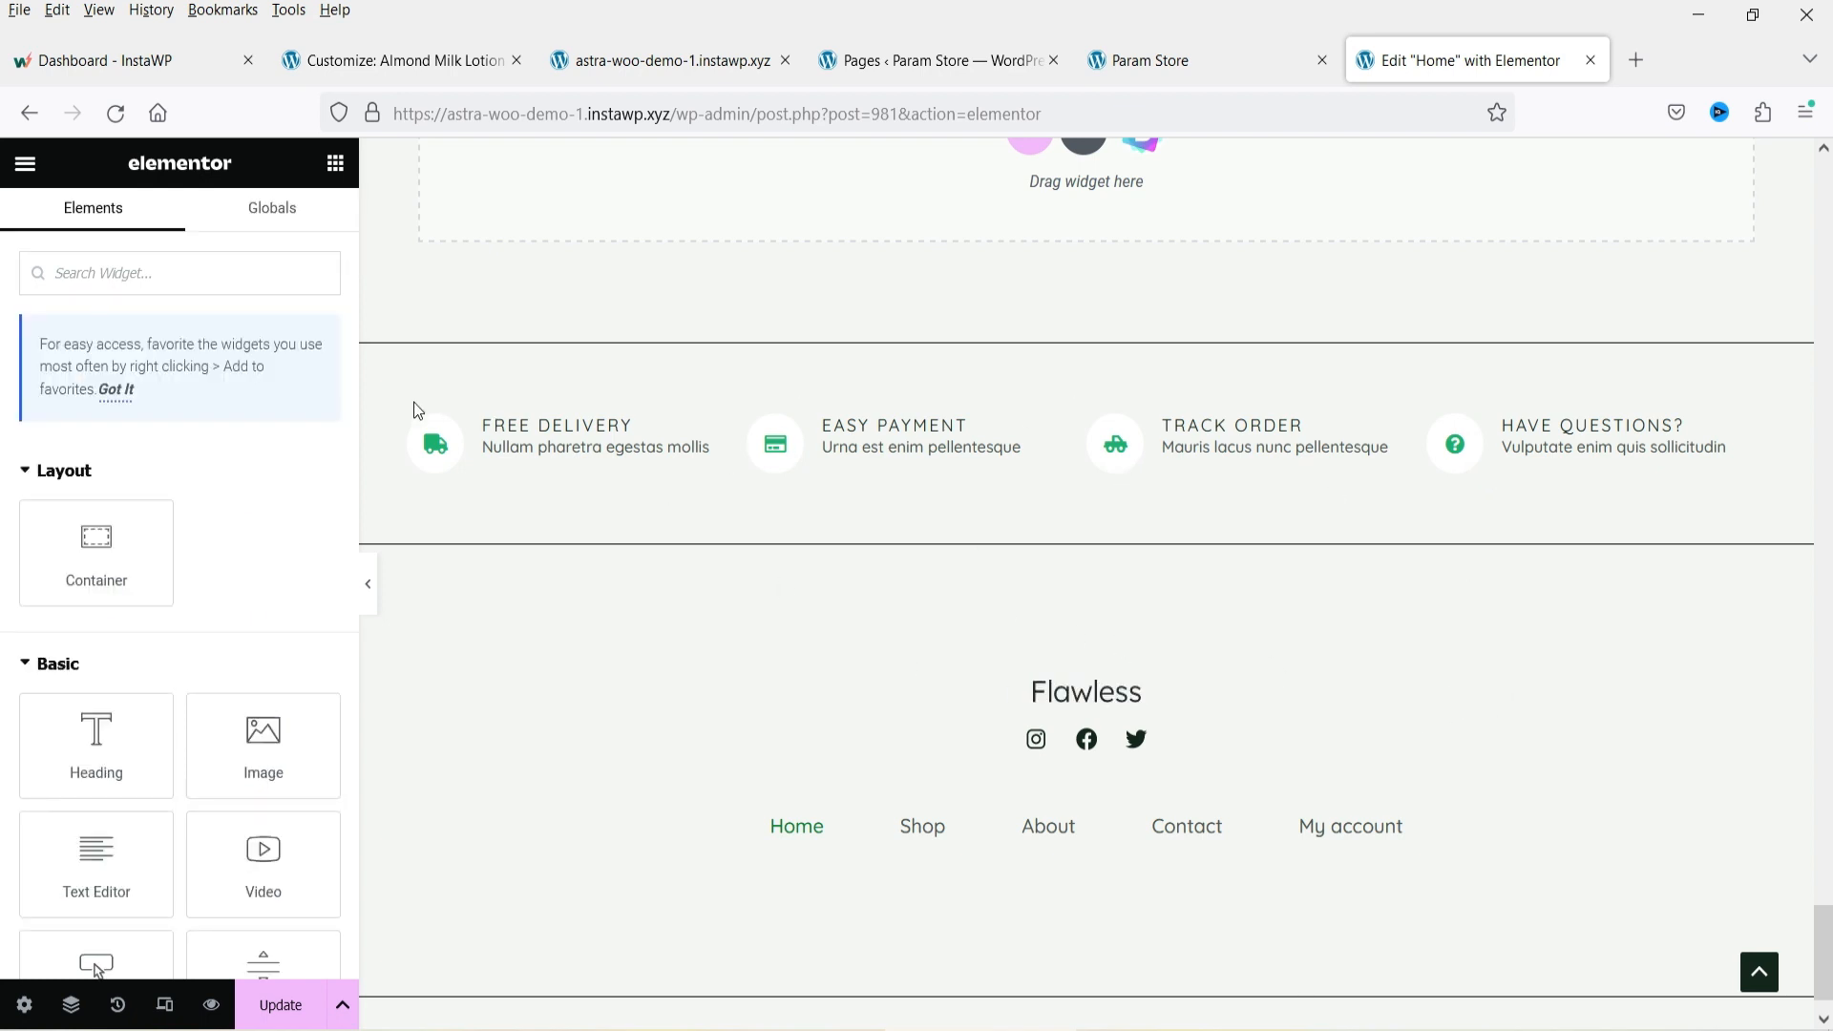
{"action": "left_click_drag", "start_coordinate": [414, 408], "coordinate": [1256, 507]}
{"action": "scroll", "coordinate": [1170, 531], "scroll_direction": "up", "scroll_amount": 4}
{"action": "scroll", "coordinate": [1241, 621], "scroll_direction": "down", "scroll_amount": 5}
{"action": "left_click", "coordinate": [1183, 492]}
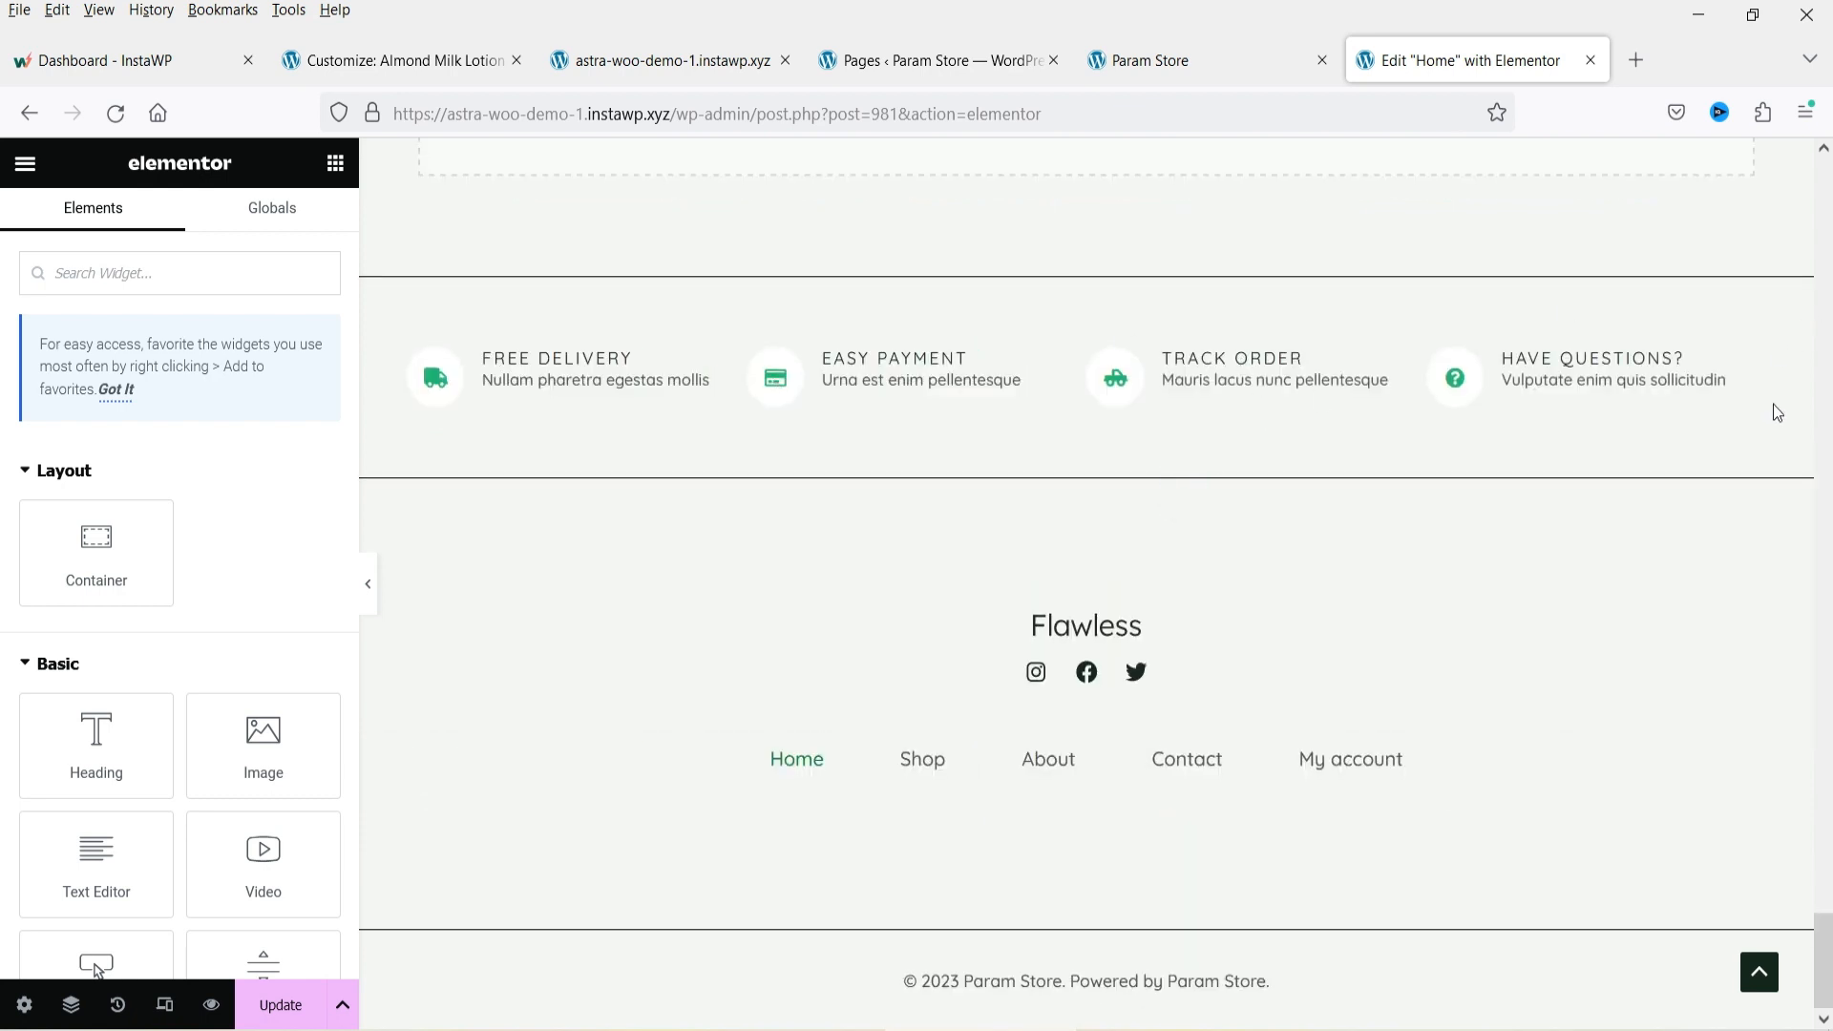
Open the Elementor Header & Footer Builder template list from the dashboard.
{"action": "left_click", "coordinate": [939, 63]}
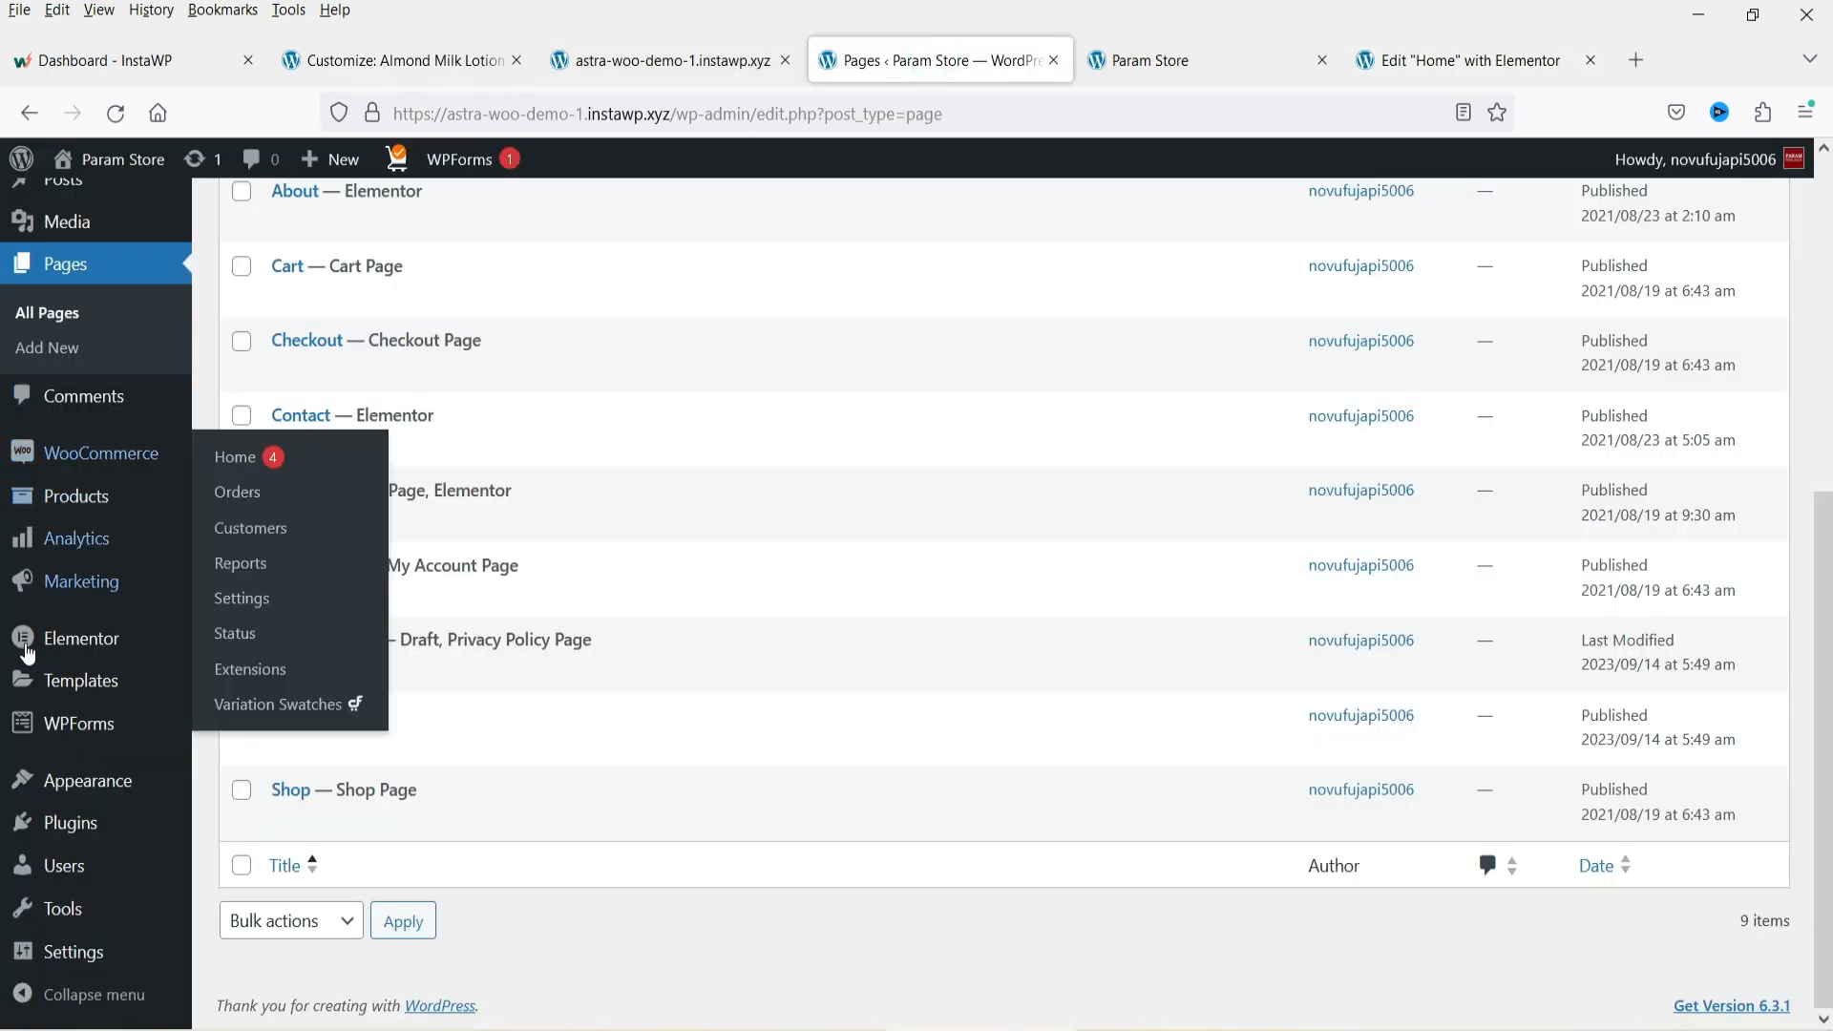
{"action": "mouse_move", "coordinate": [88, 781]}
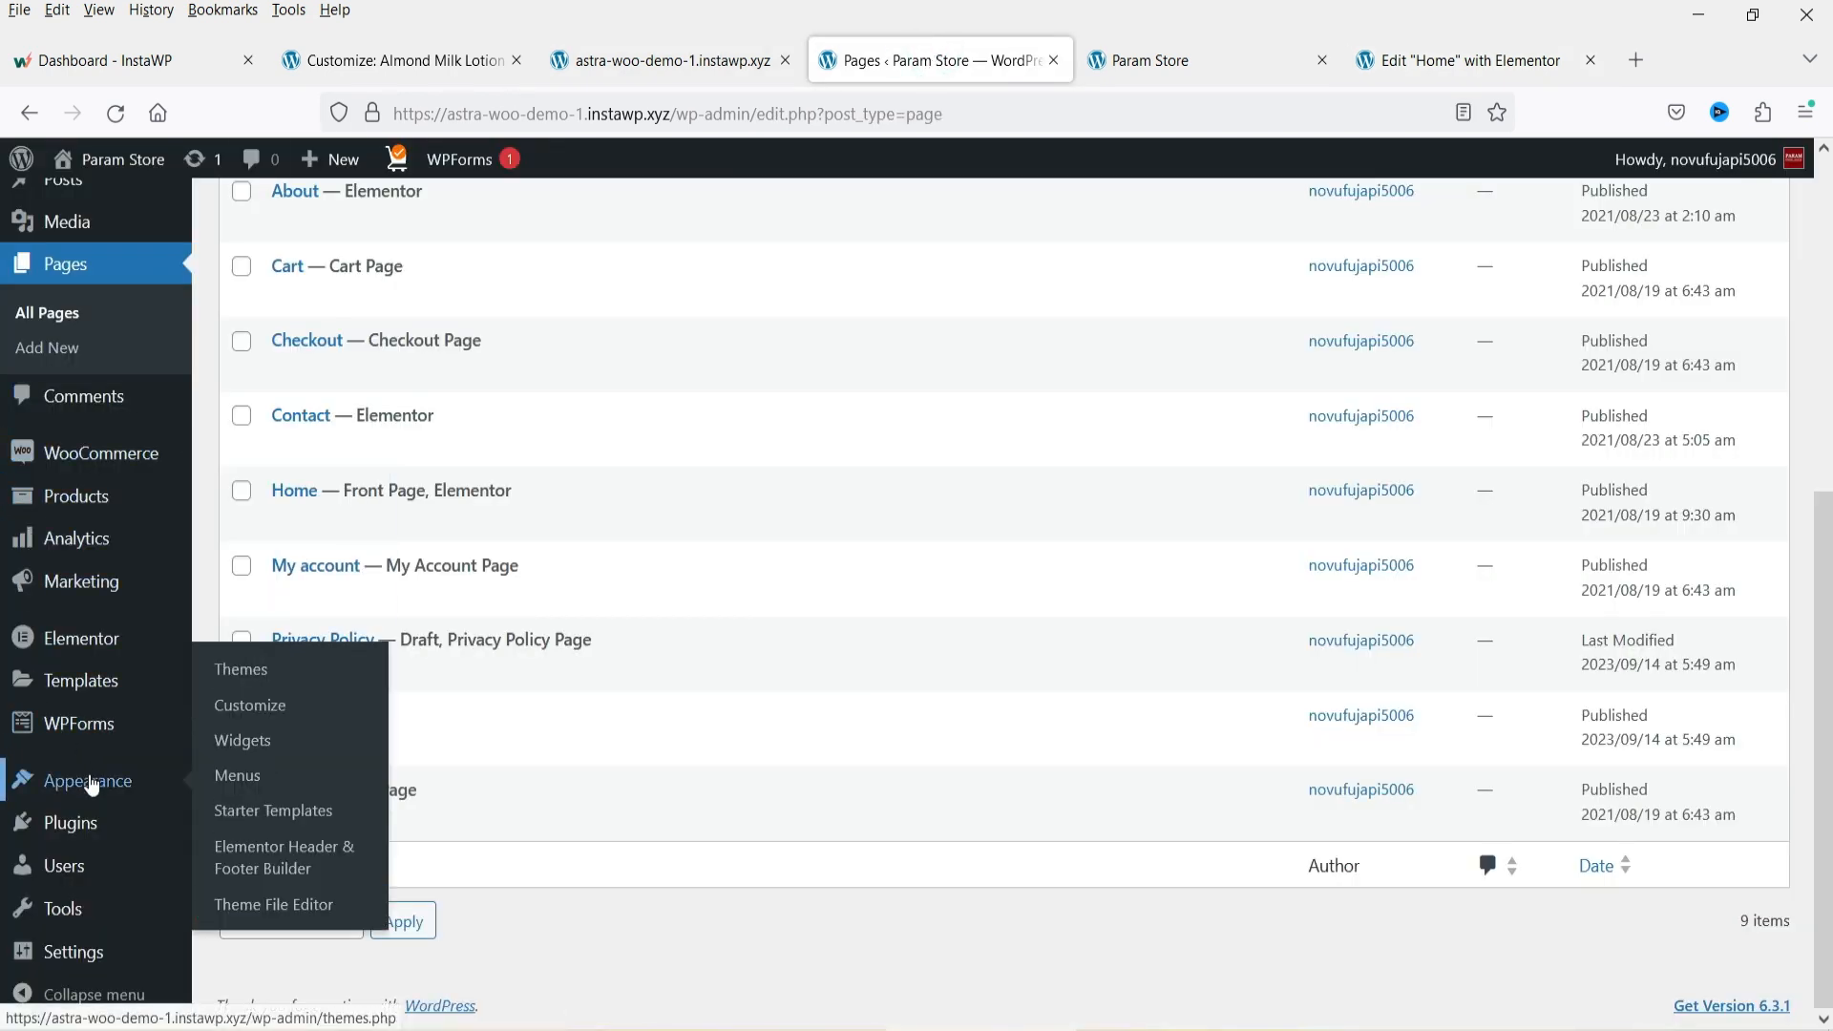
{"action": "left_click", "coordinate": [305, 864]}
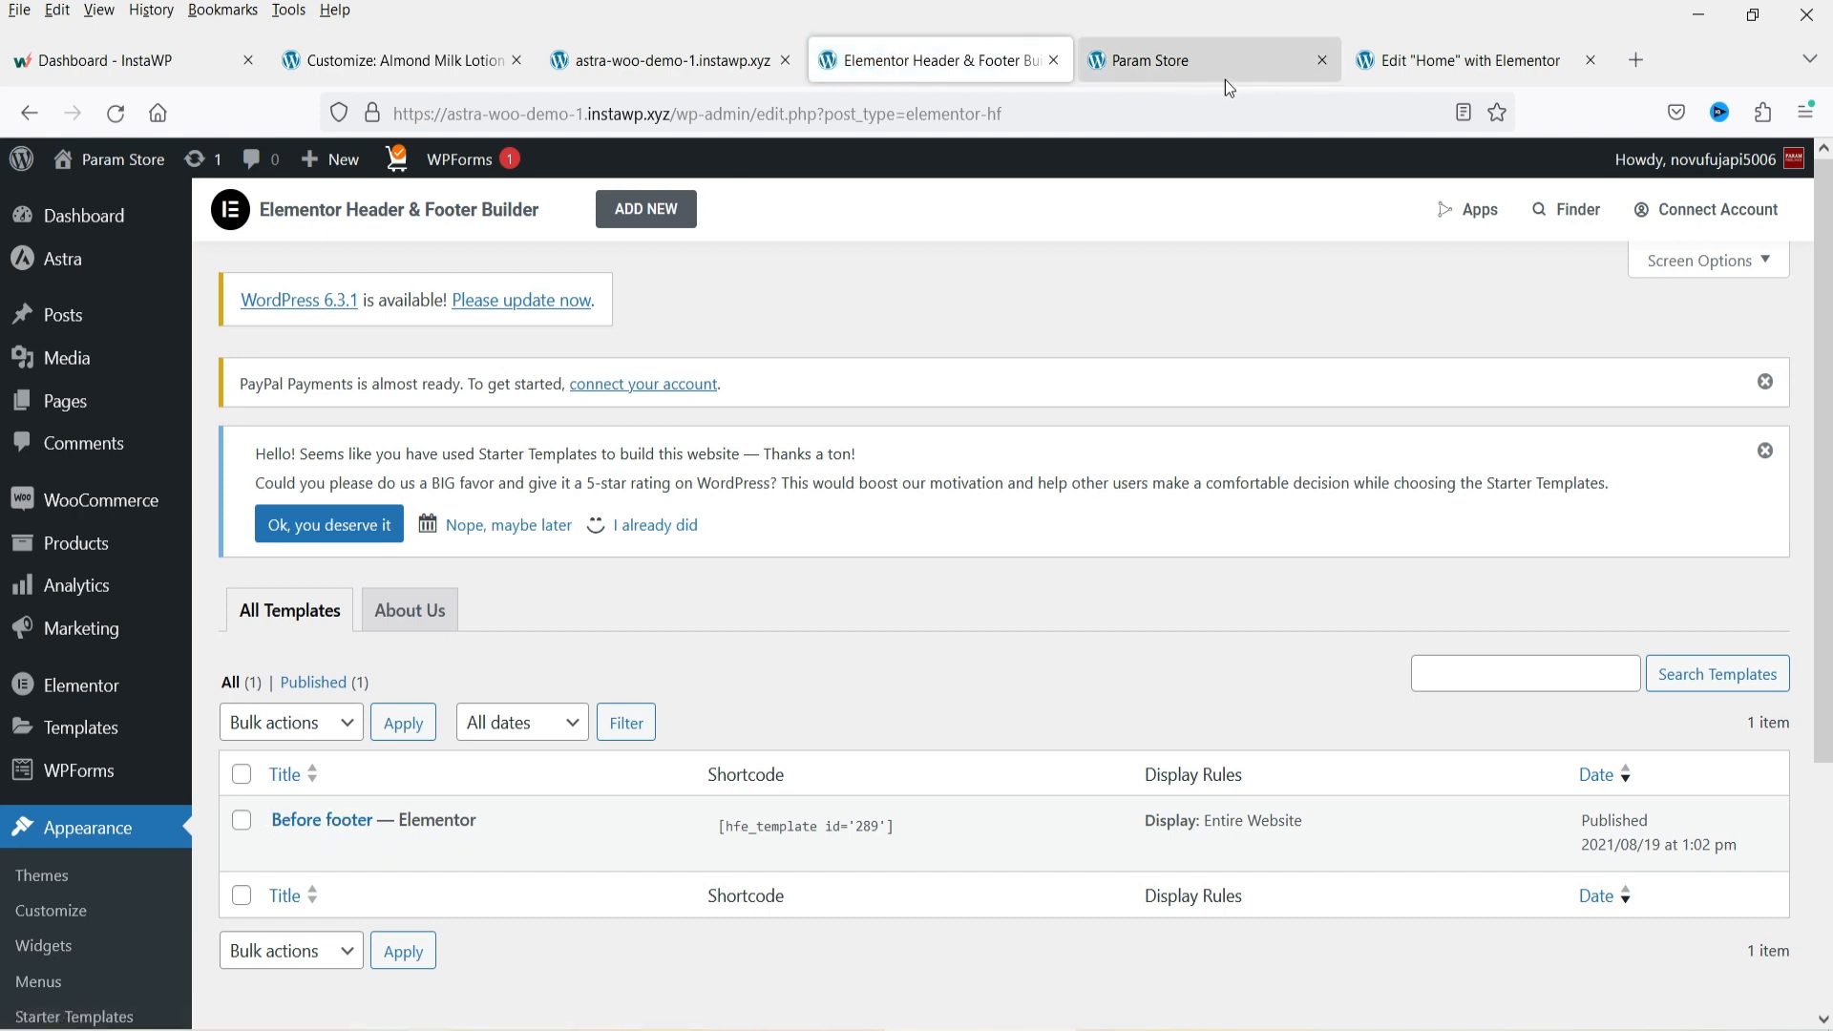
Compare the footer feature row, title and menu on the live store page.
{"action": "left_click", "coordinate": [1275, 73]}
{"action": "scroll", "coordinate": [1027, 630], "scroll_direction": "down", "scroll_amount": 10}
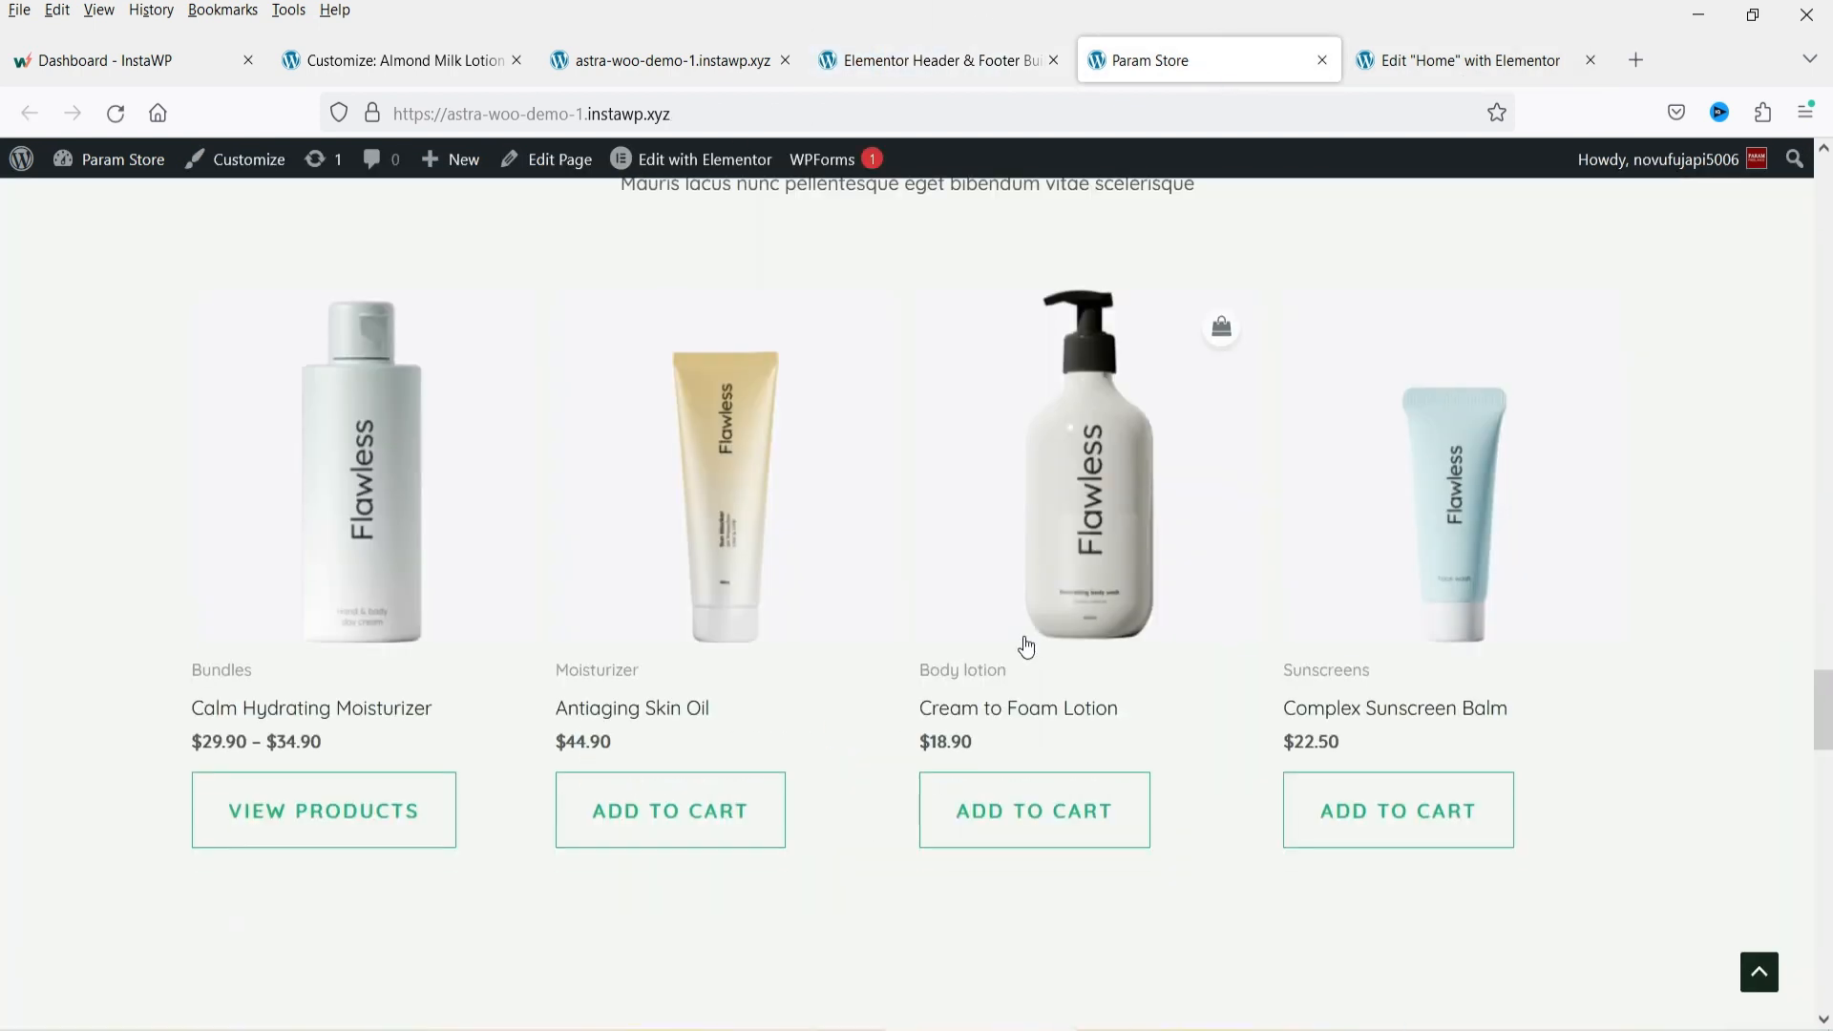
{"action": "scroll", "coordinate": [1024, 642], "scroll_direction": "down", "scroll_amount": 10}
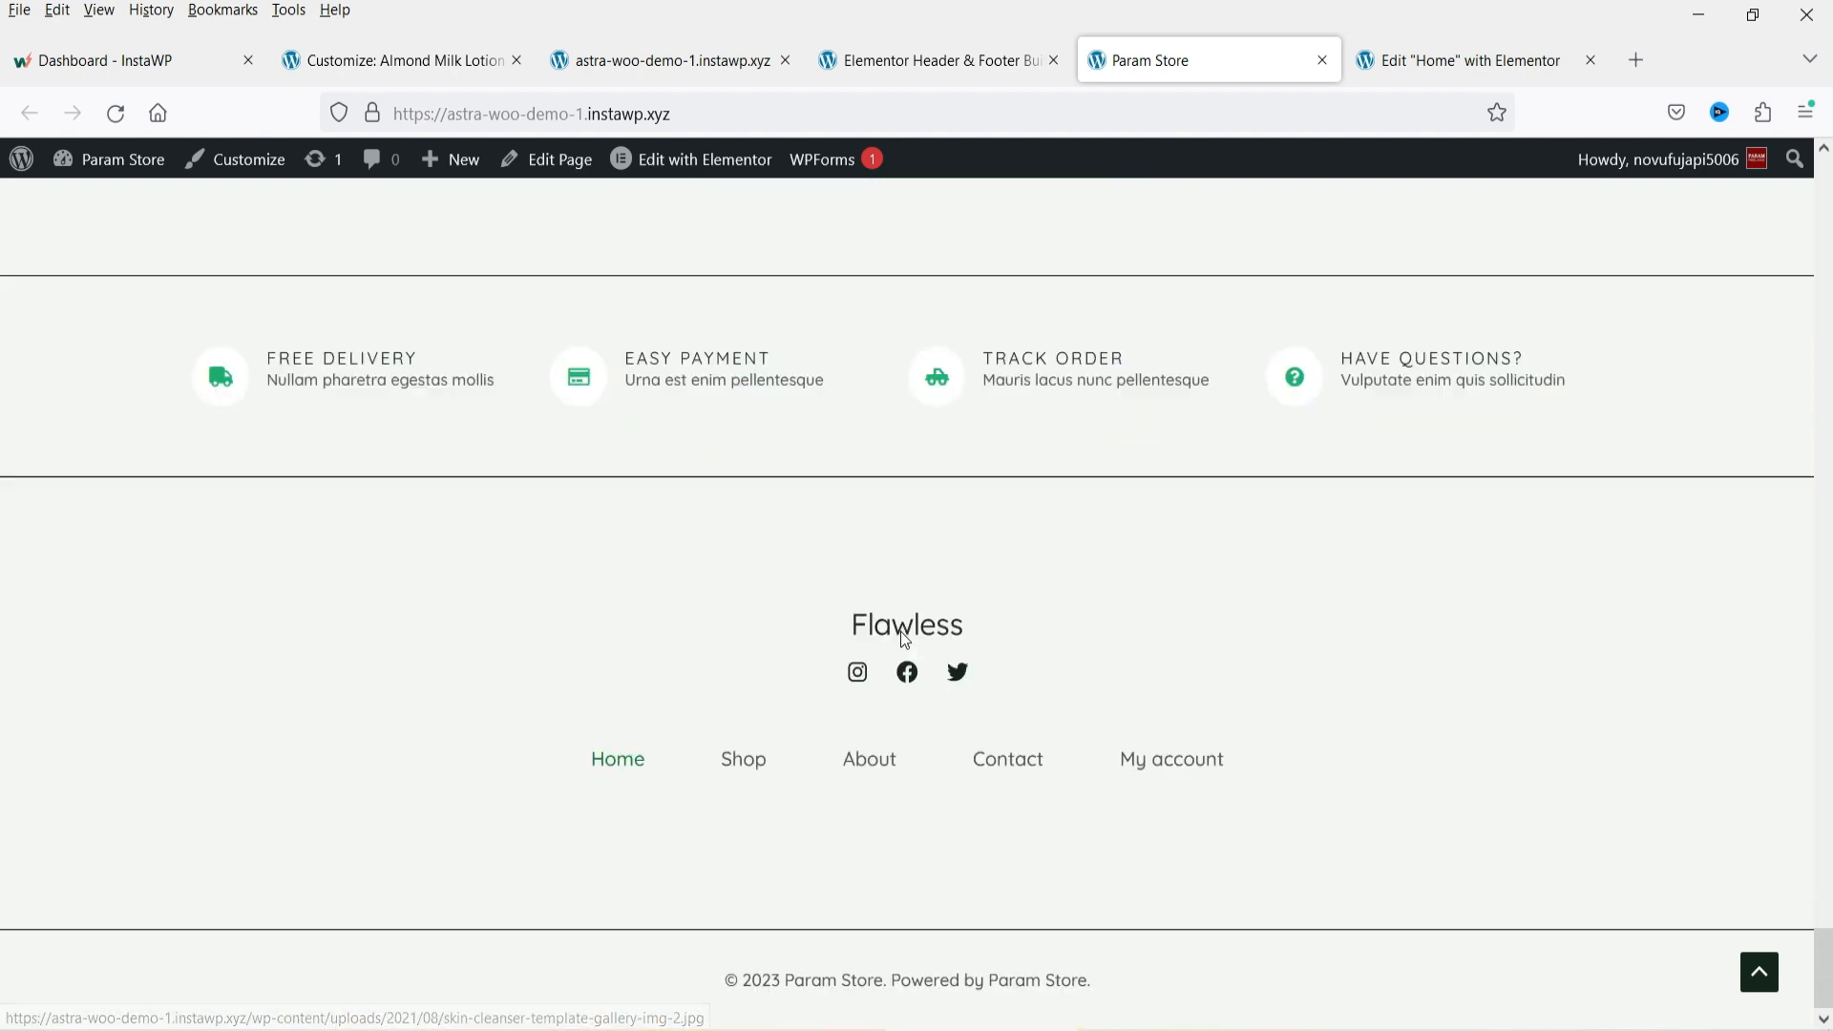
{"action": "left_click_drag", "start_coordinate": [557, 519], "coordinate": [1479, 928]}
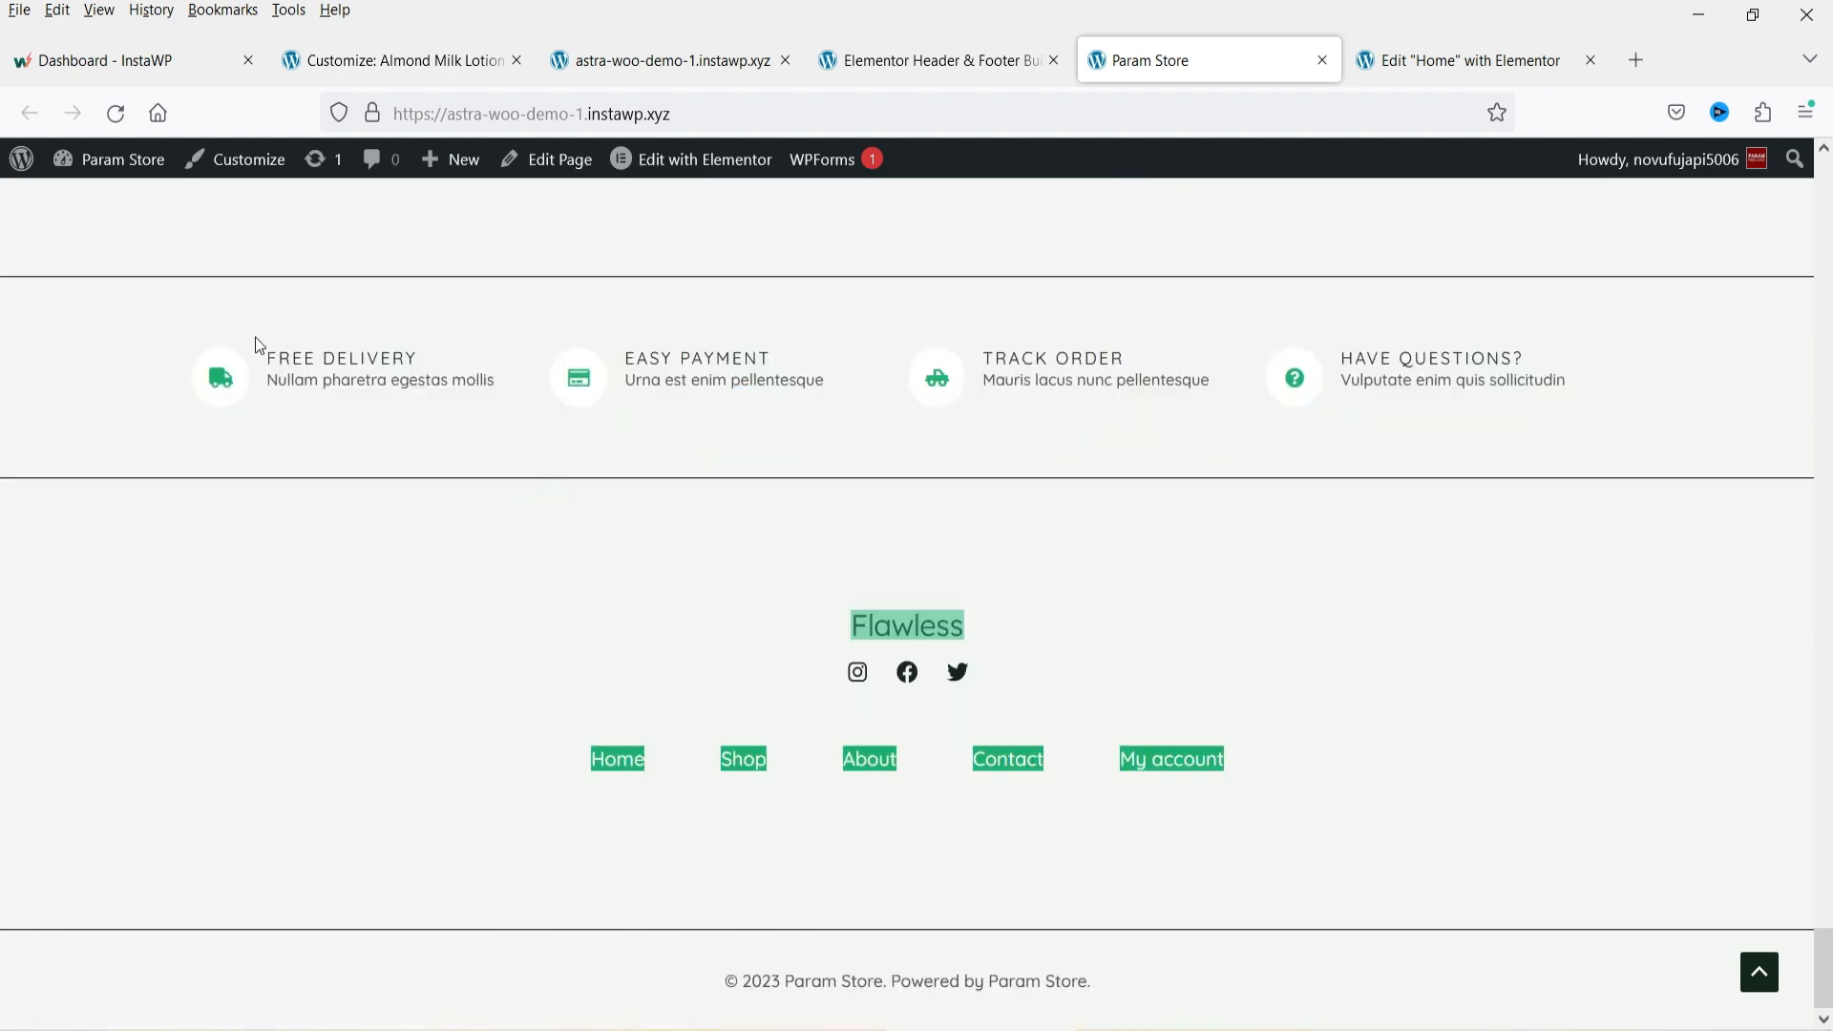
{"action": "left_click_drag", "start_coordinate": [129, 318], "coordinate": [1613, 430]}
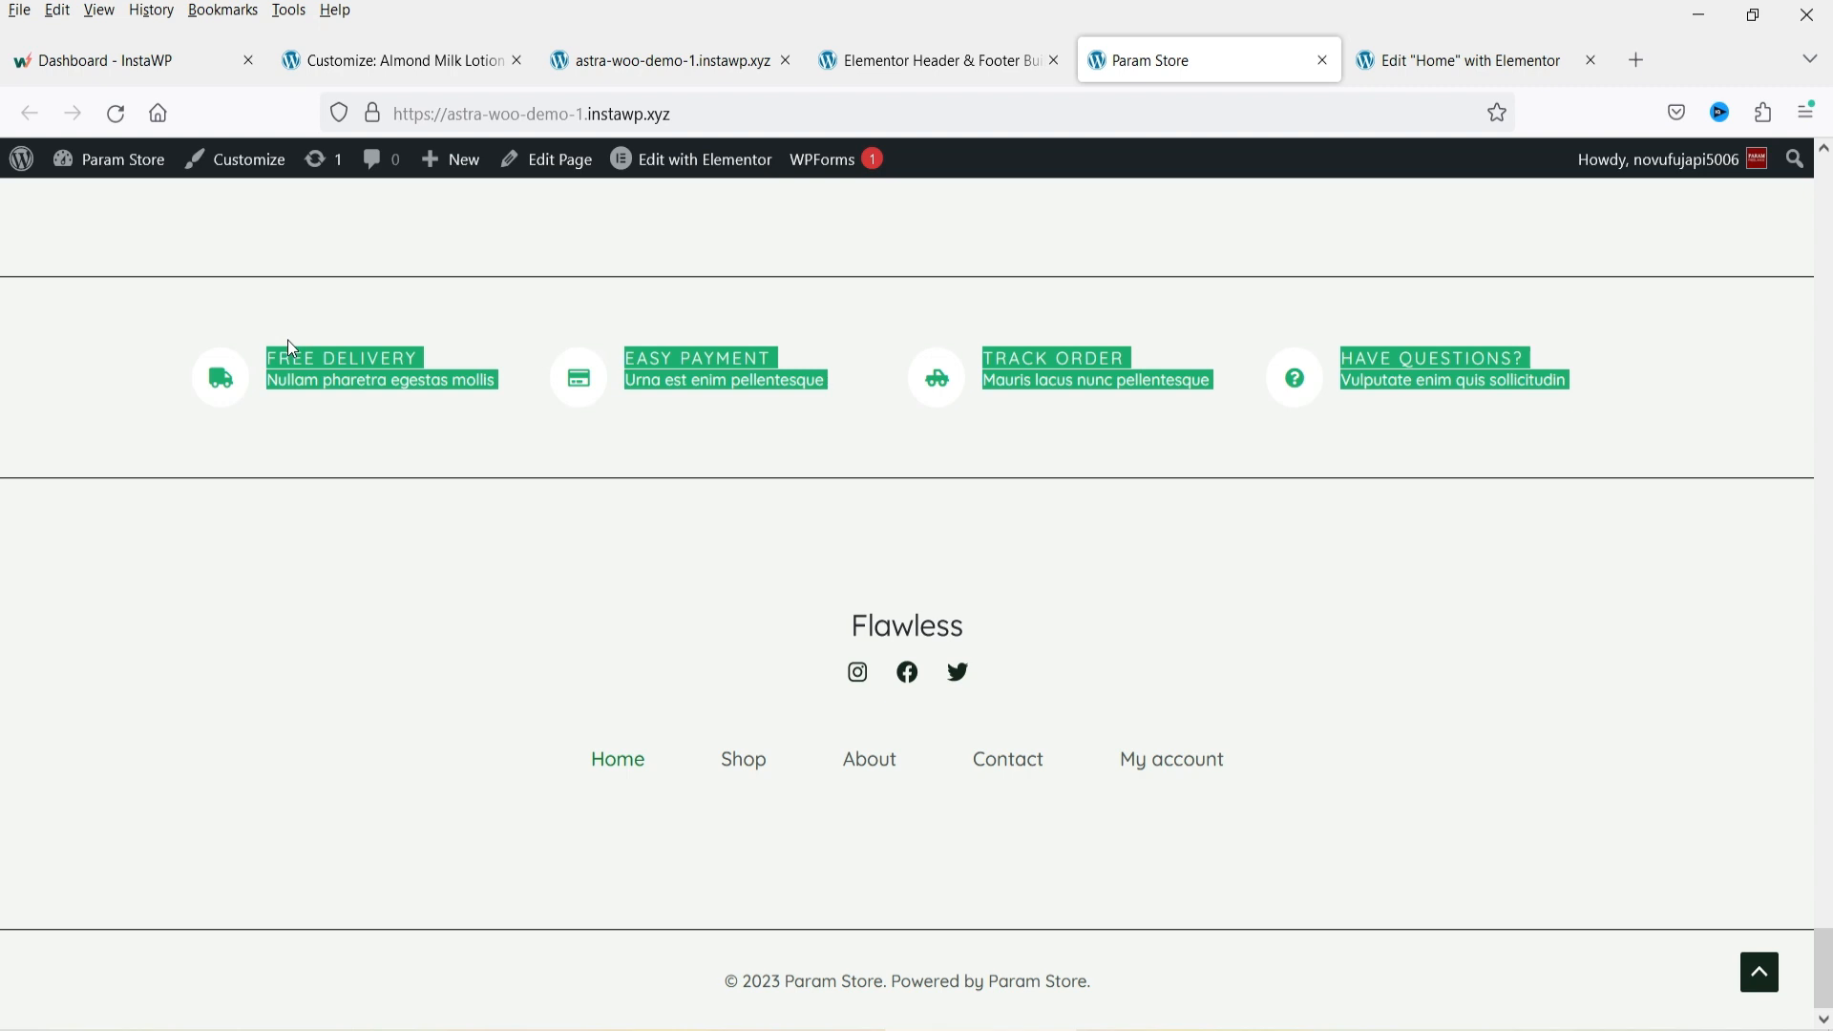
Open the Before footer template in Elementor and inspect its Free Delivery and Easy Payment icon boxes.
{"action": "left_click", "coordinate": [931, 60]}
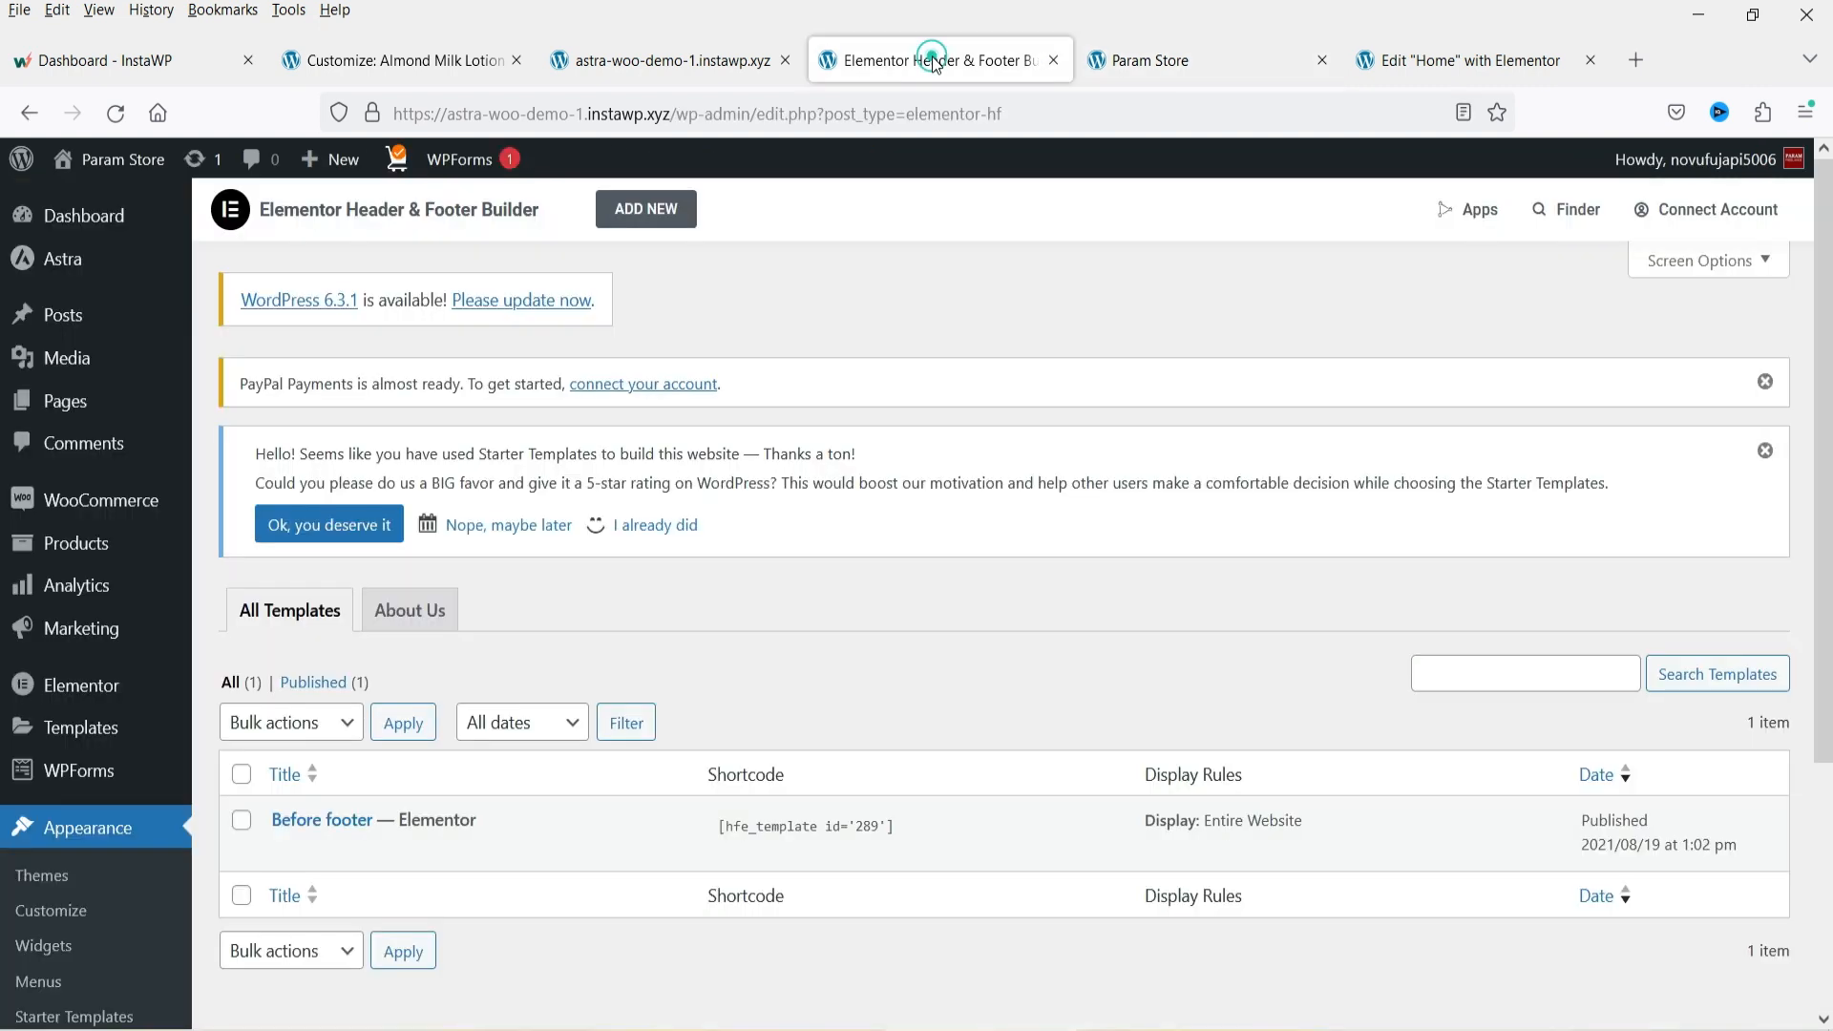
{"action": "scroll", "coordinate": [235, 667], "scroll_direction": "down", "scroll_amount": 4}
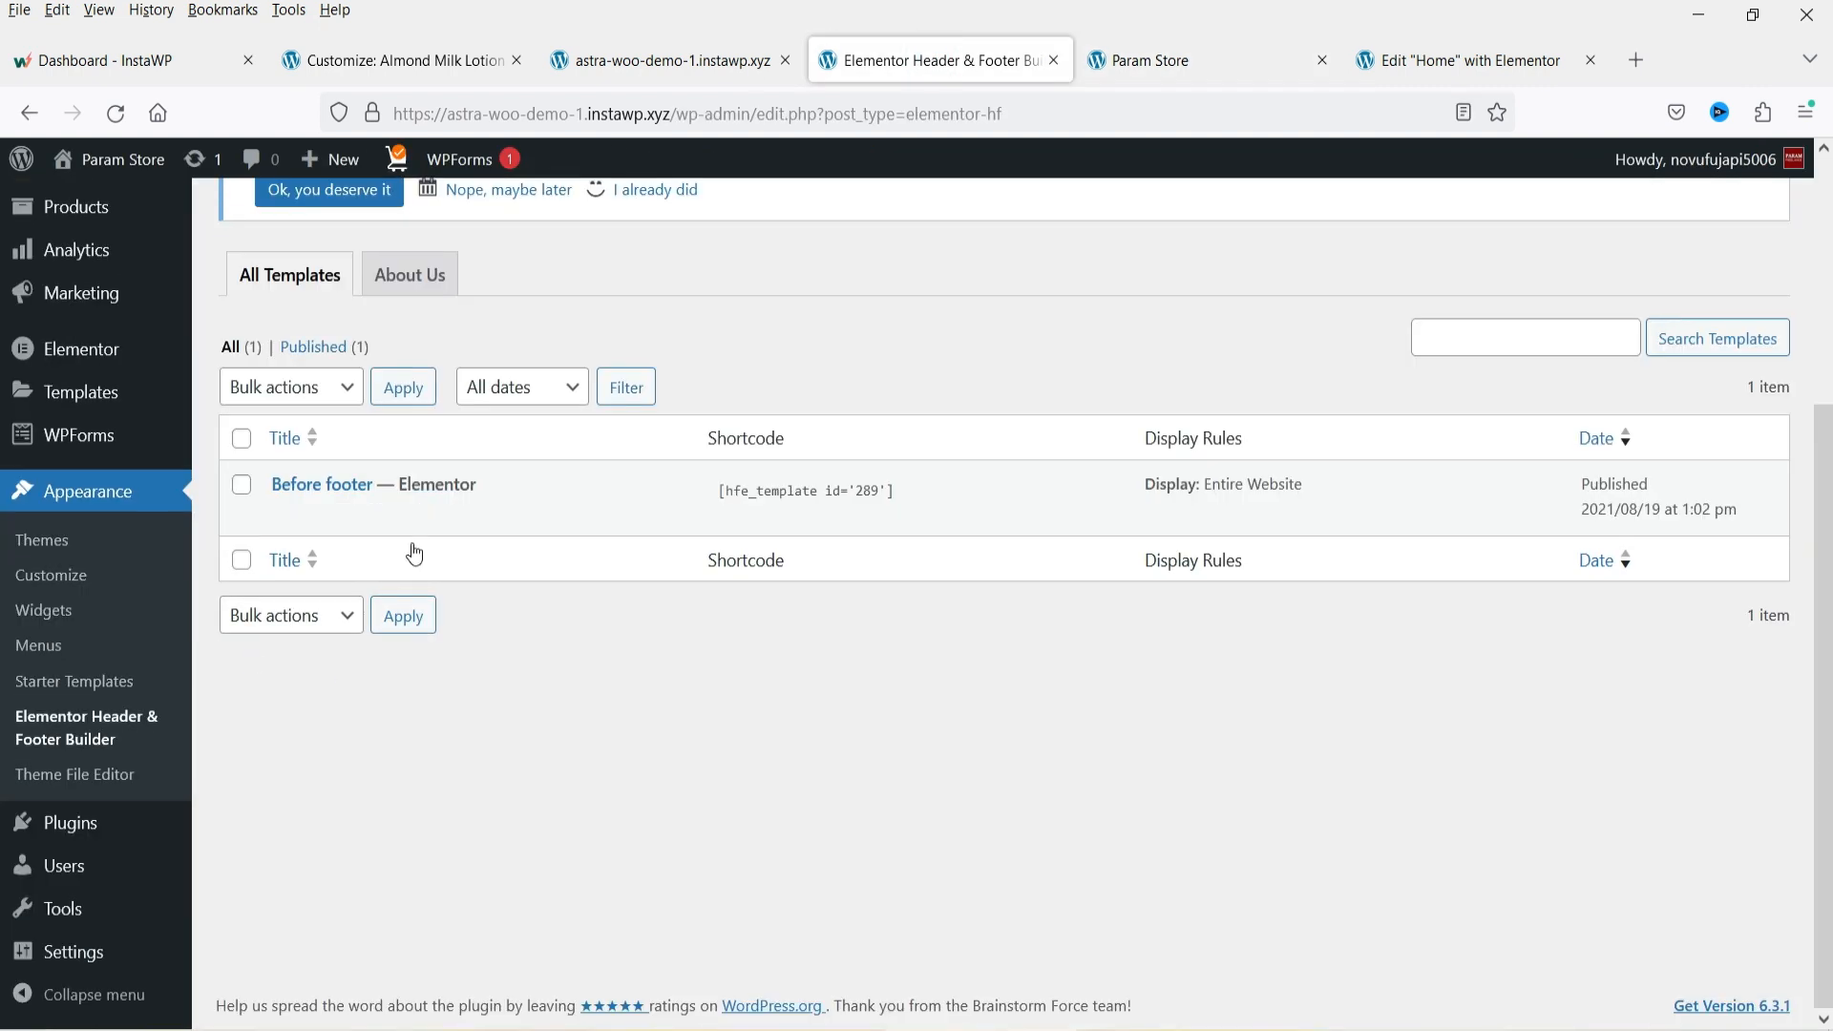
{"action": "left_click", "coordinate": [571, 523]}
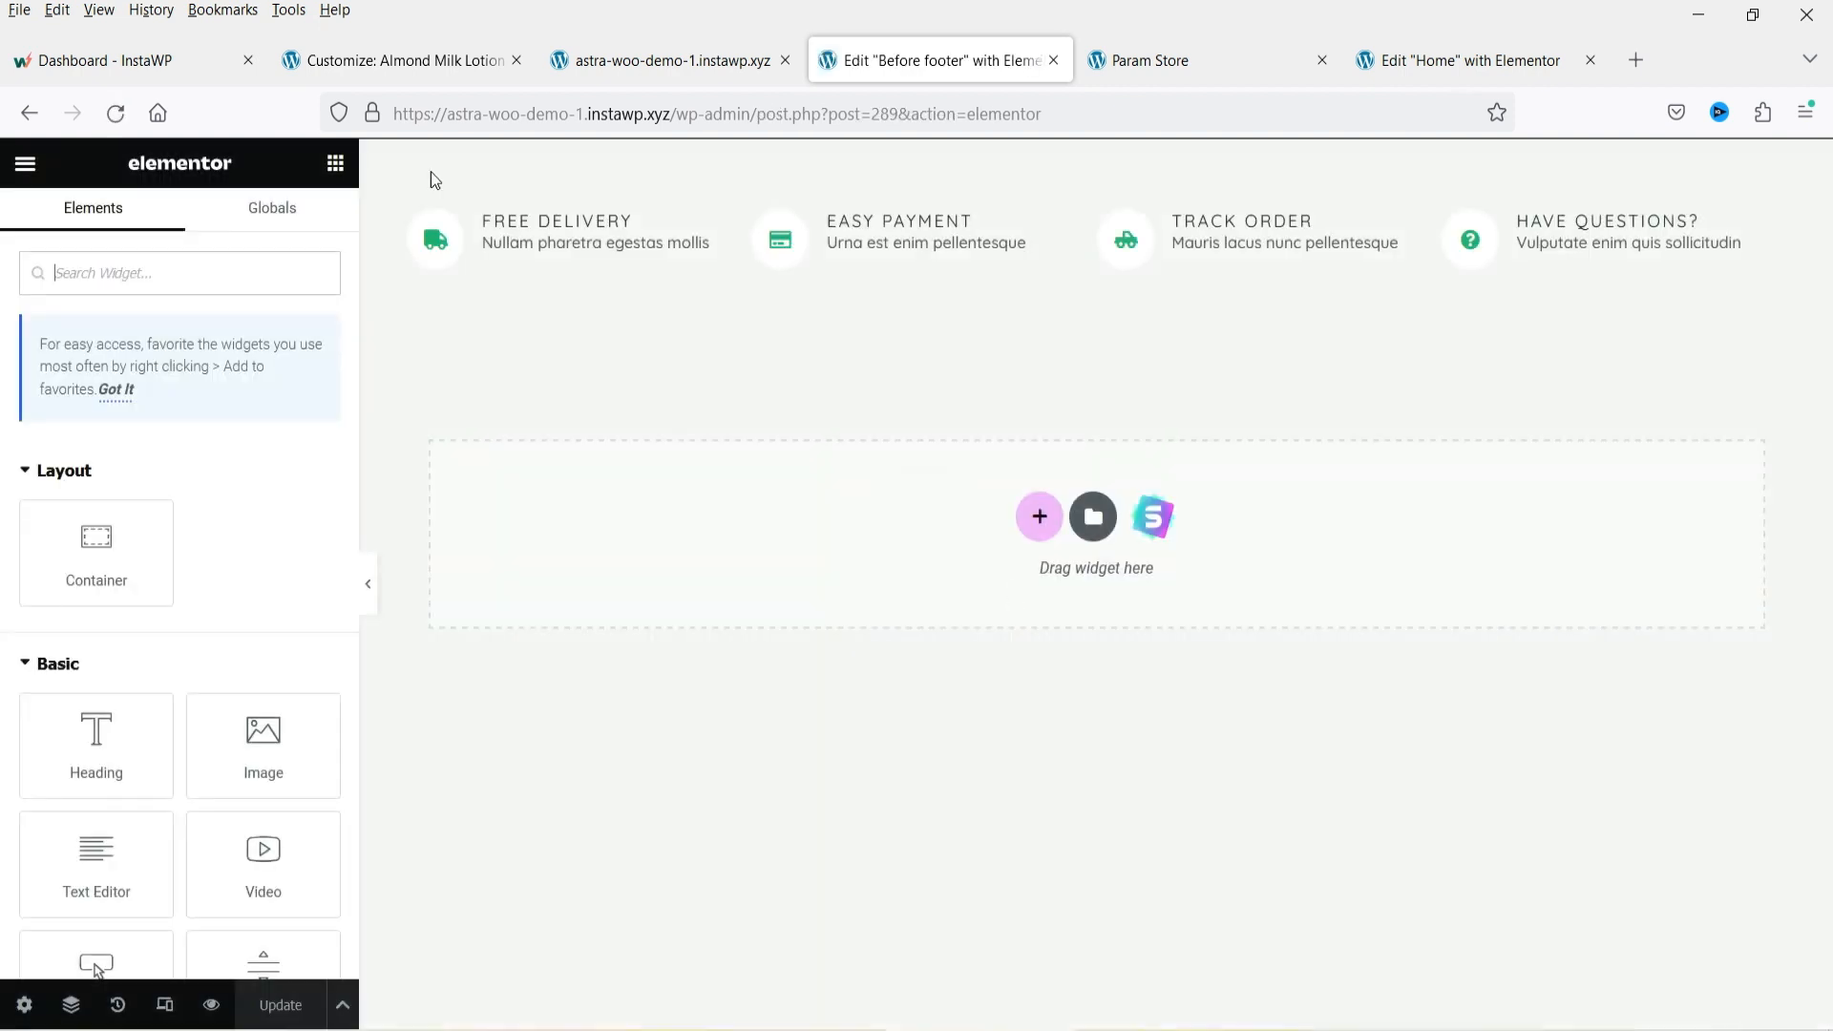
{"action": "left_click", "coordinate": [550, 244]}
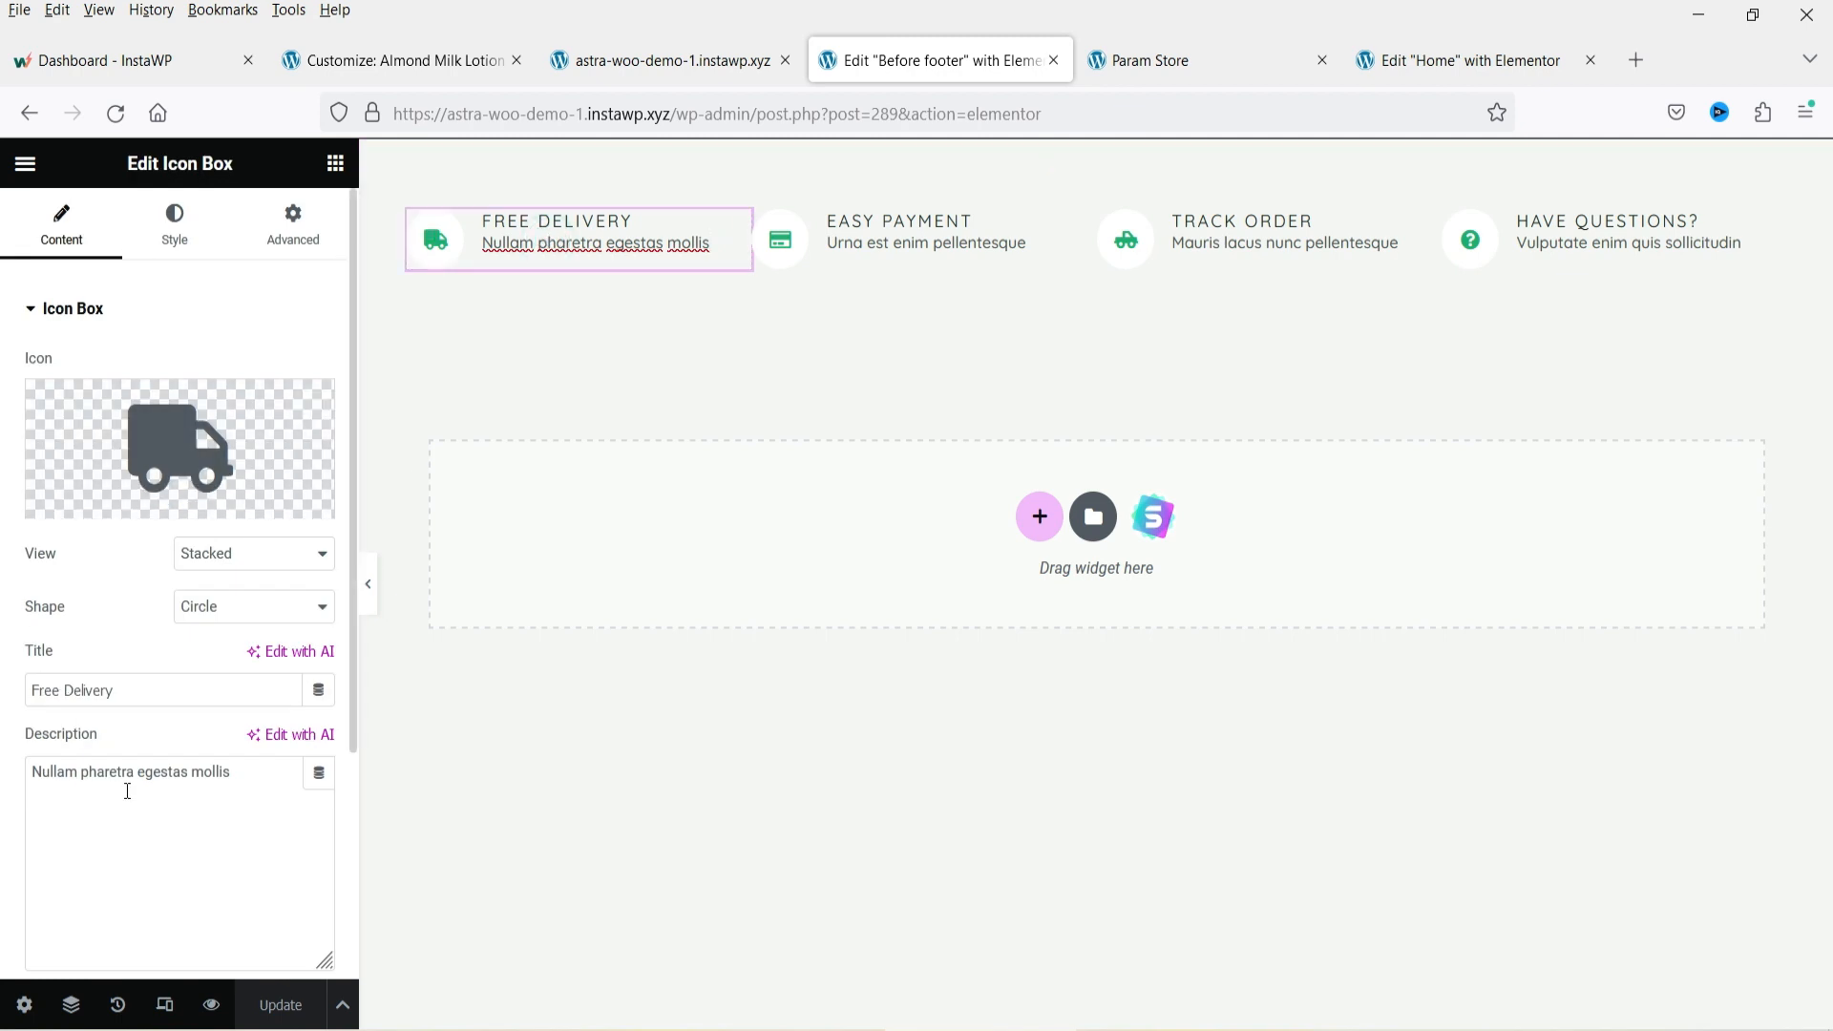
{"action": "left_click", "coordinate": [907, 245]}
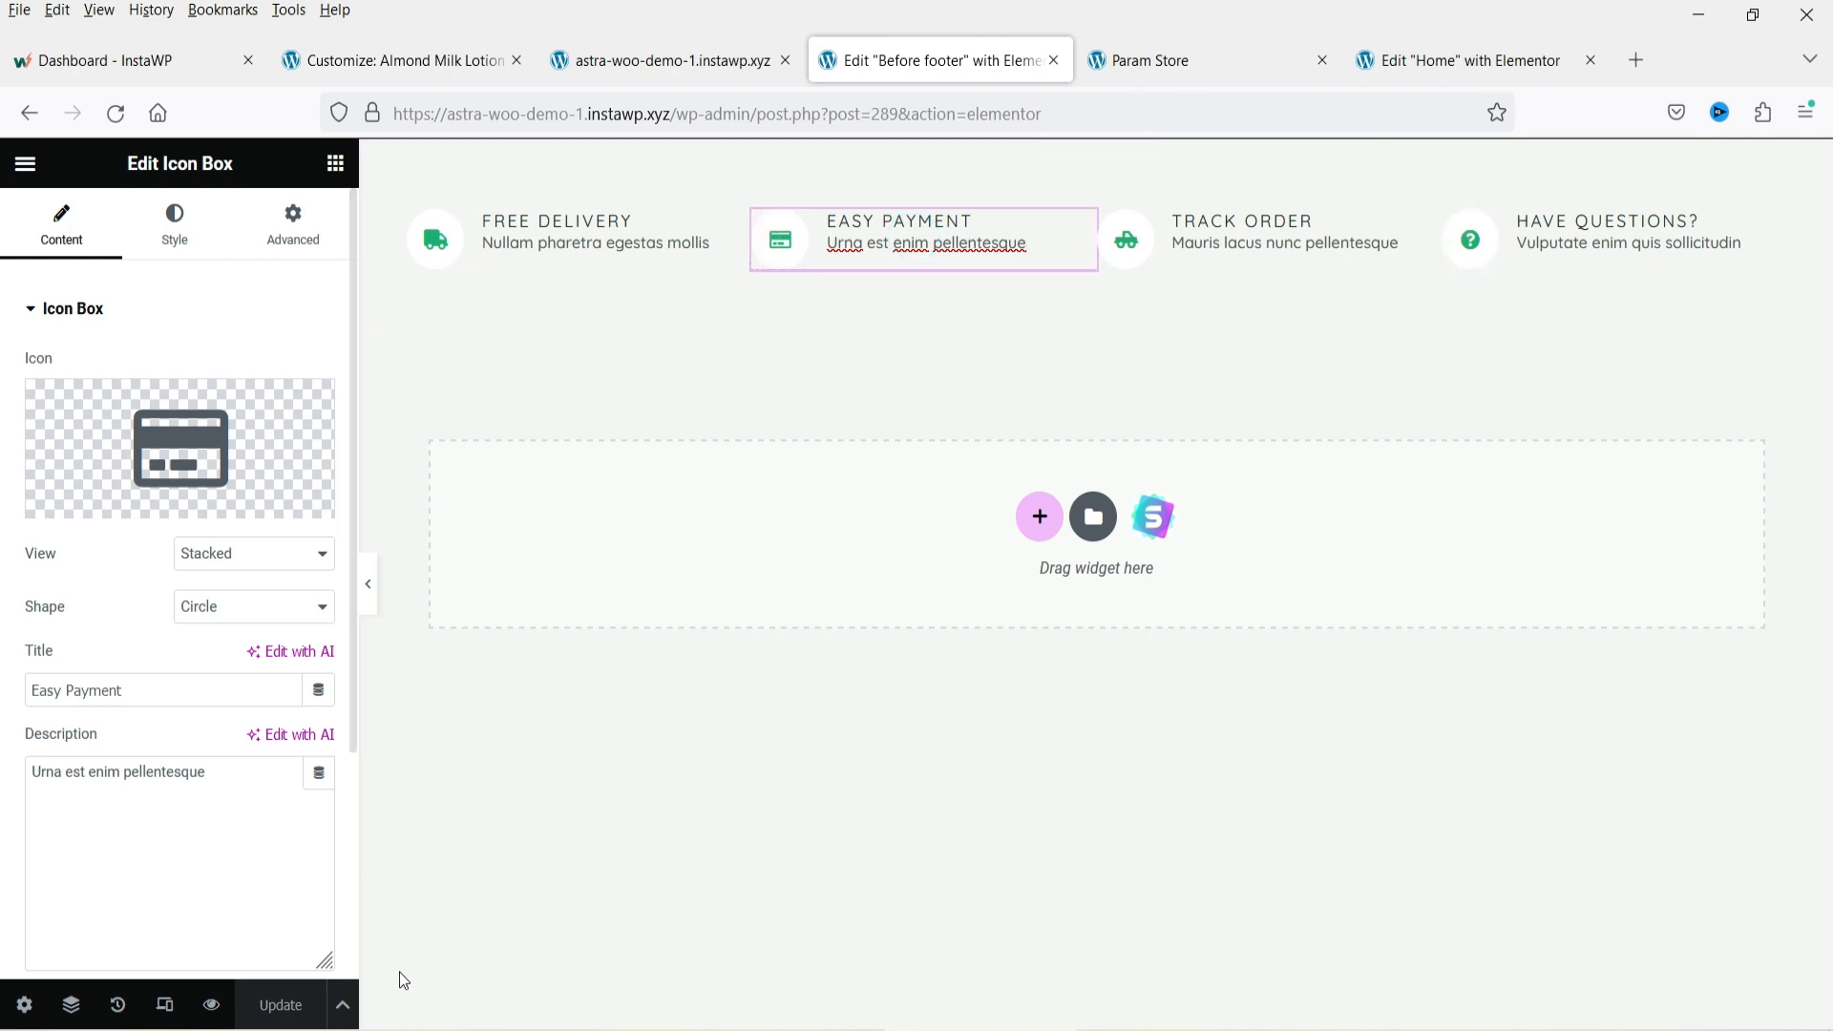
Open the product list and open the Almond Milk Lotion product's editor in a new tab.
{"action": "left_click", "coordinate": [1155, 61]}
{"action": "left_click", "coordinate": [79, 409]}
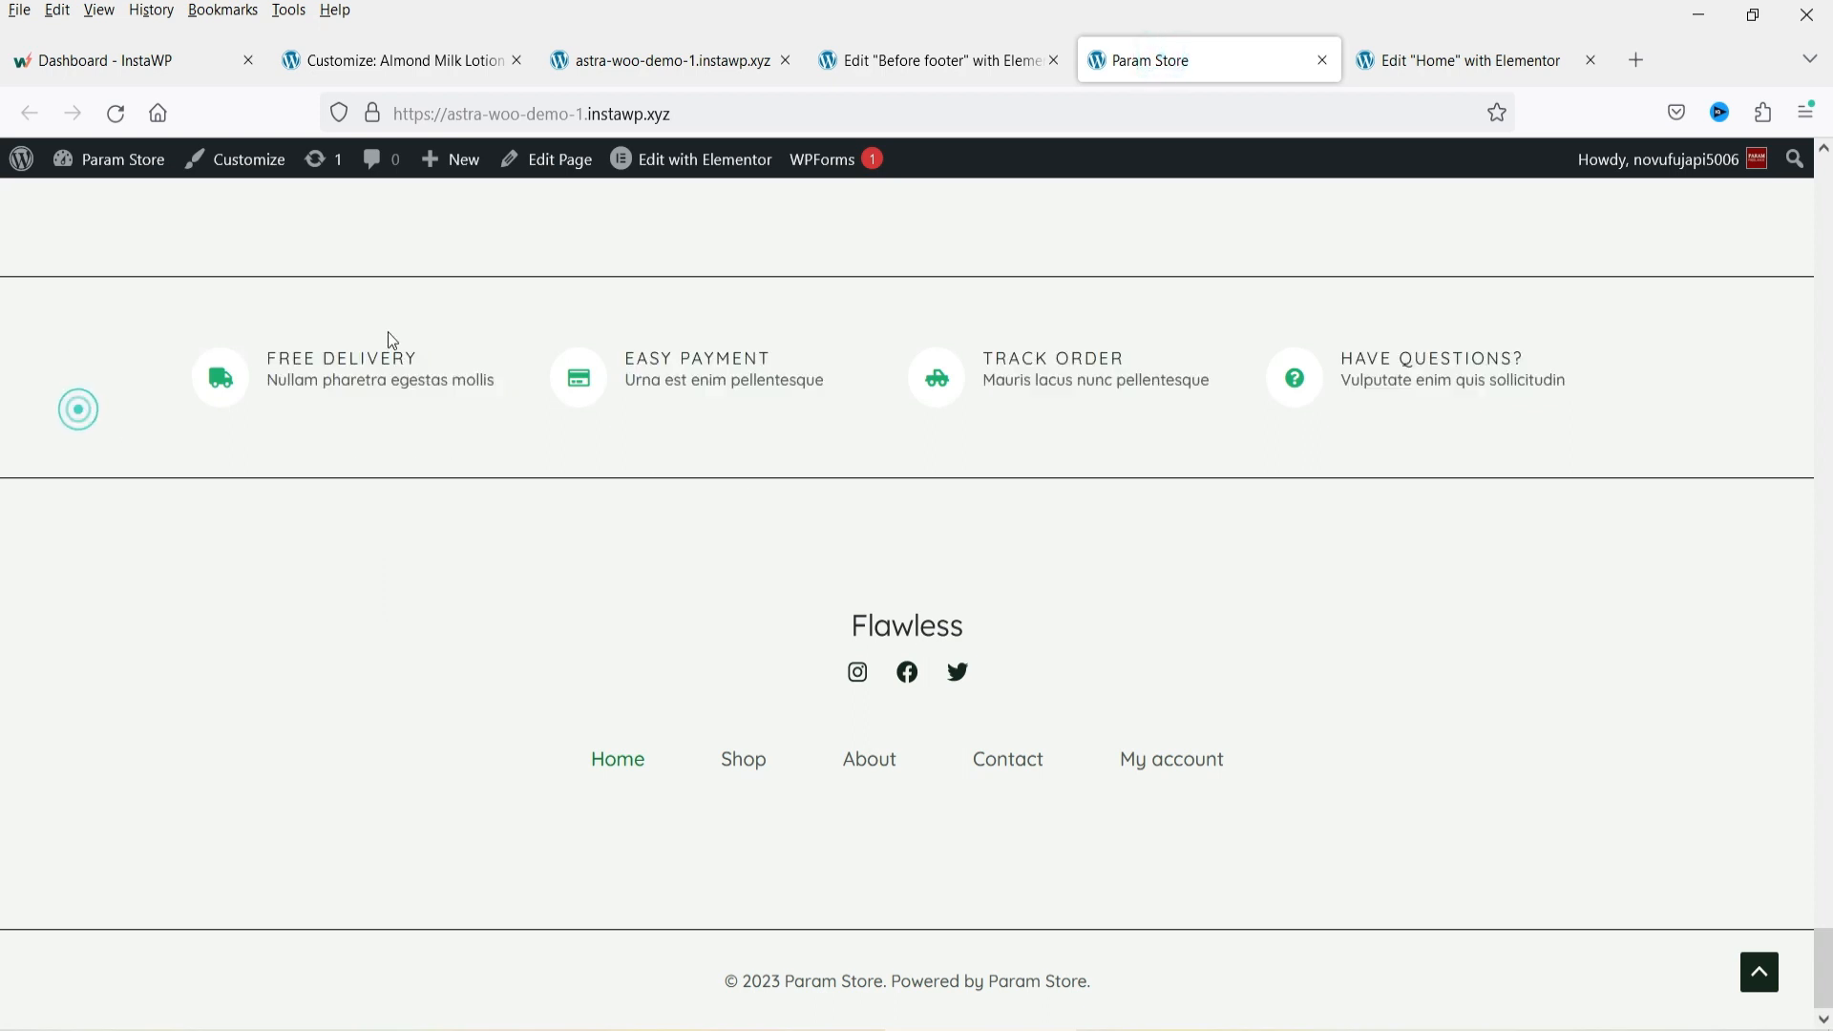
{"action": "left_click", "coordinate": [1759, 972]}
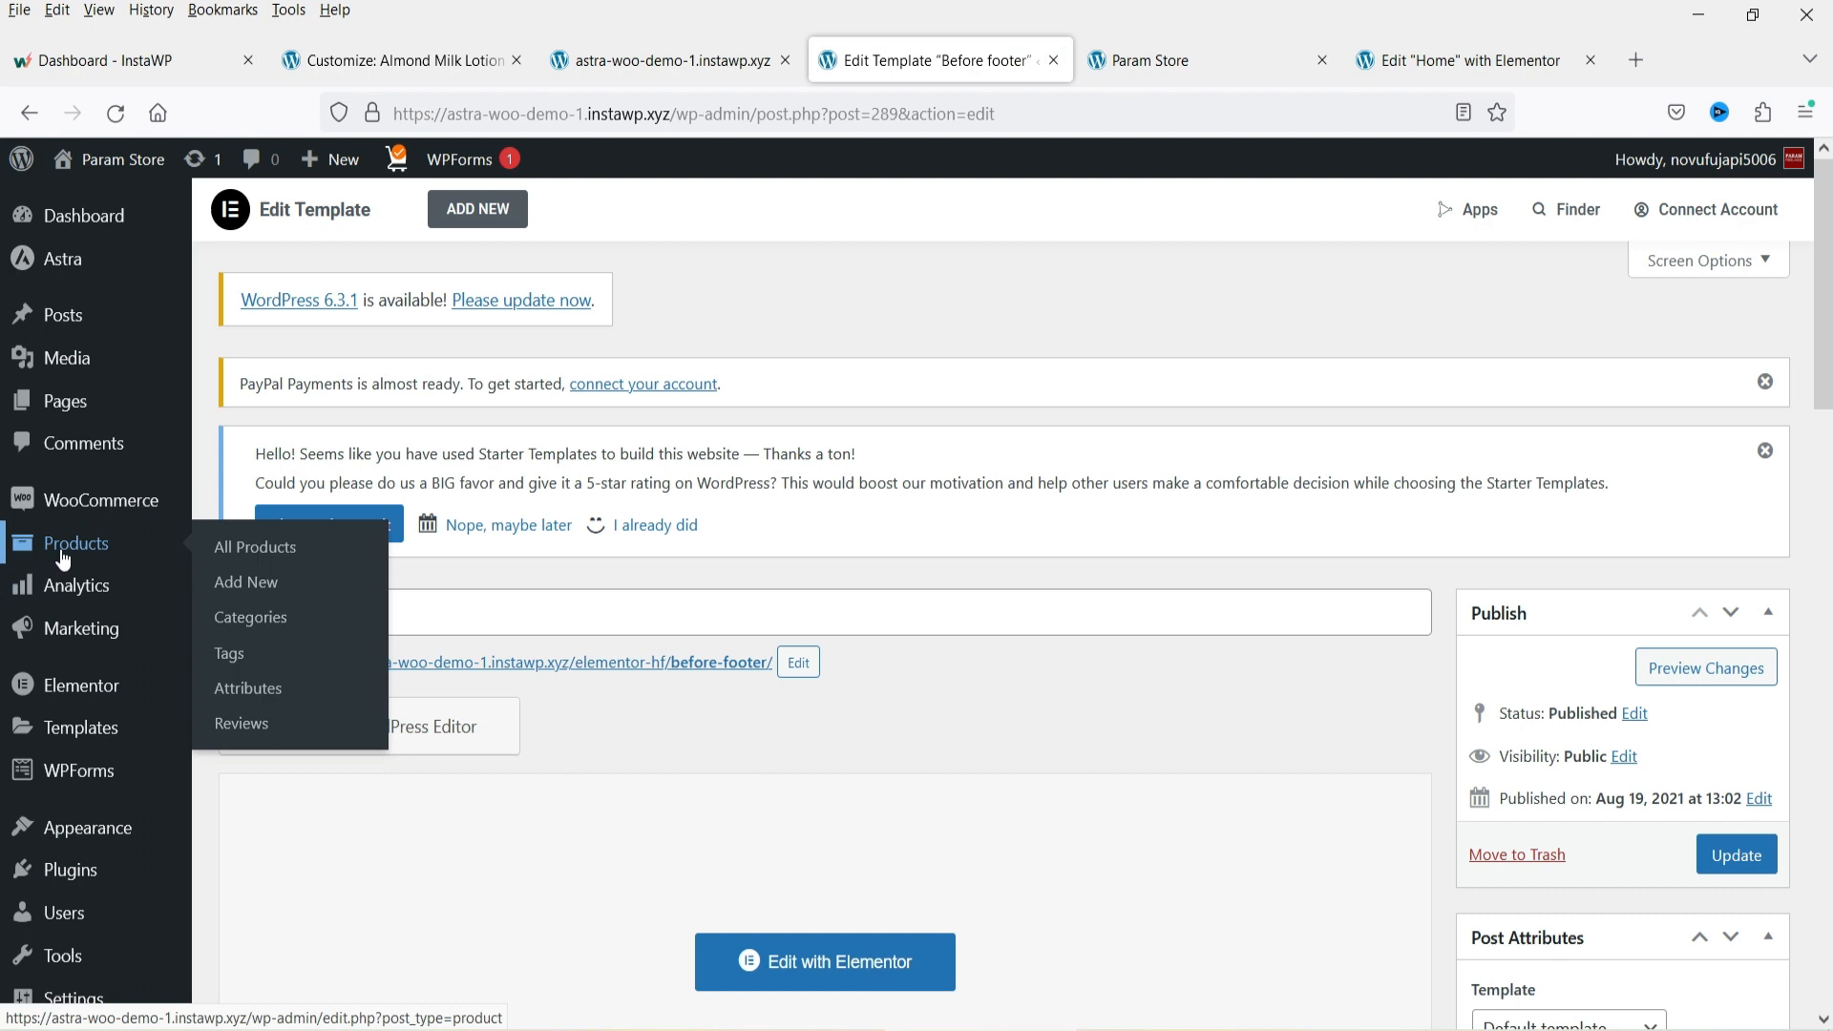
{"action": "left_click", "coordinate": [60, 548]}
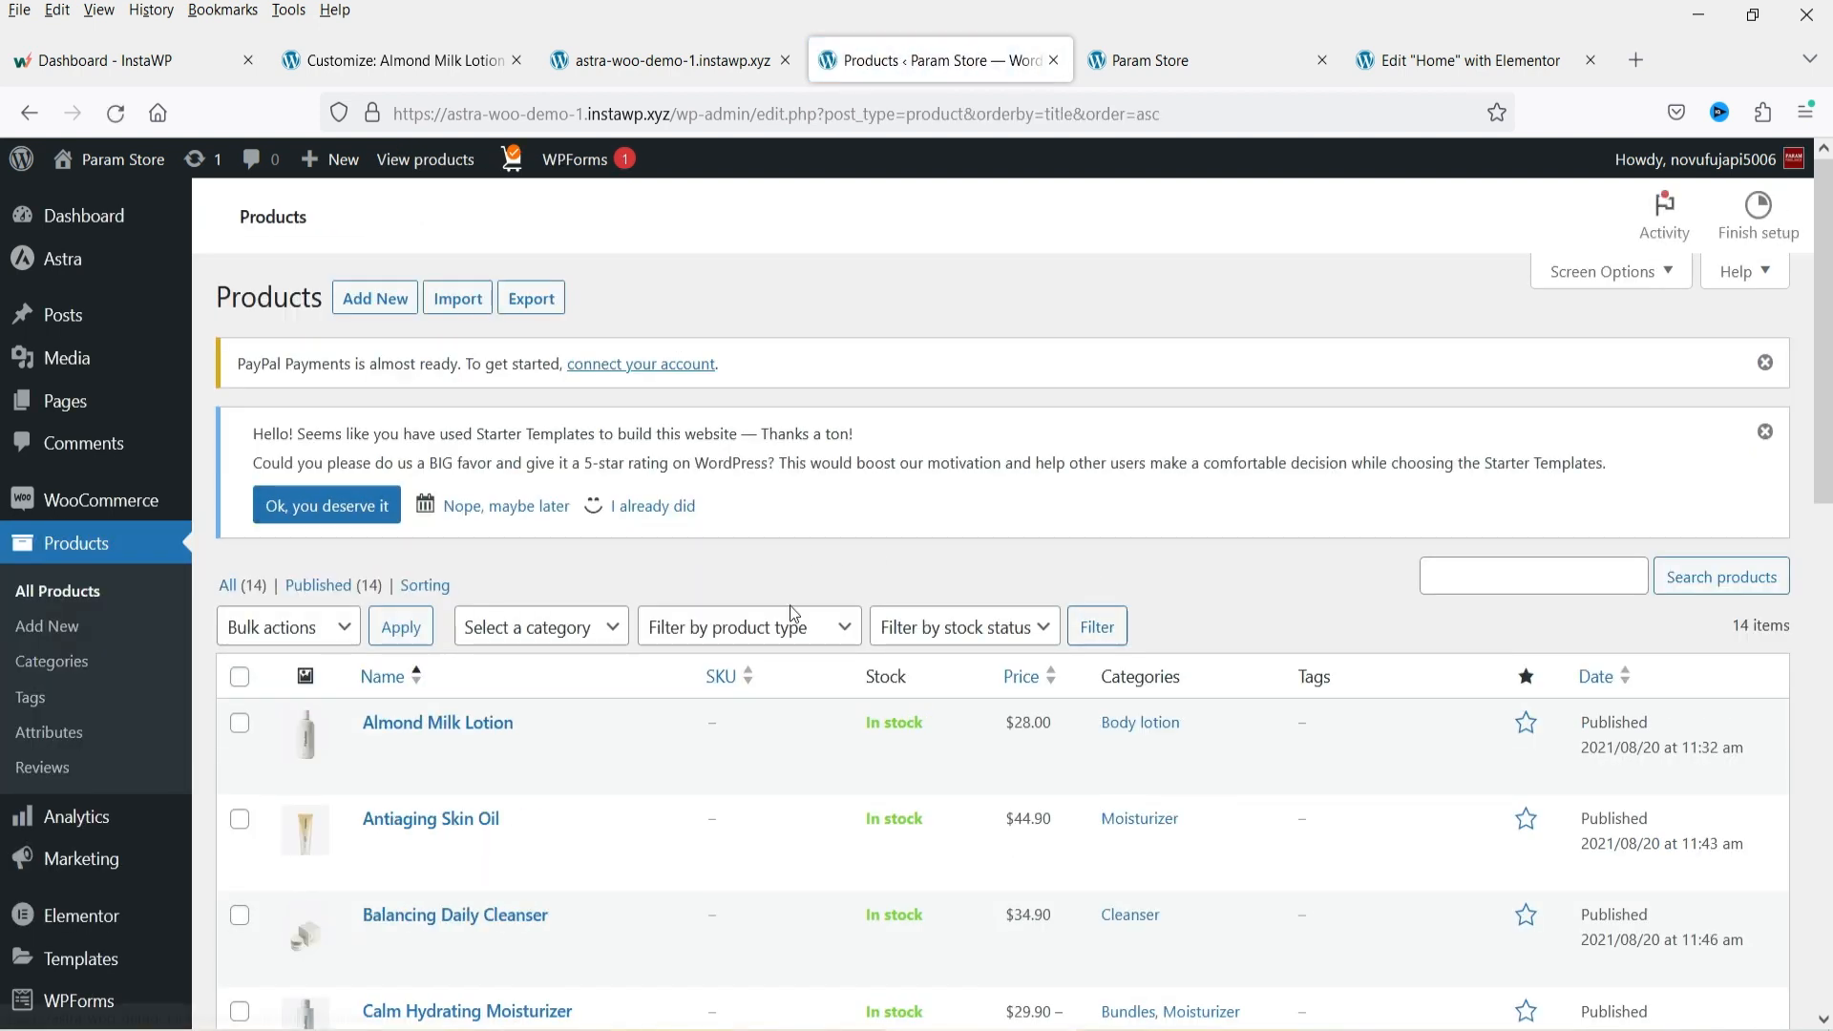
{"action": "scroll", "coordinate": [356, 522], "scroll_direction": "down", "scroll_amount": 3}
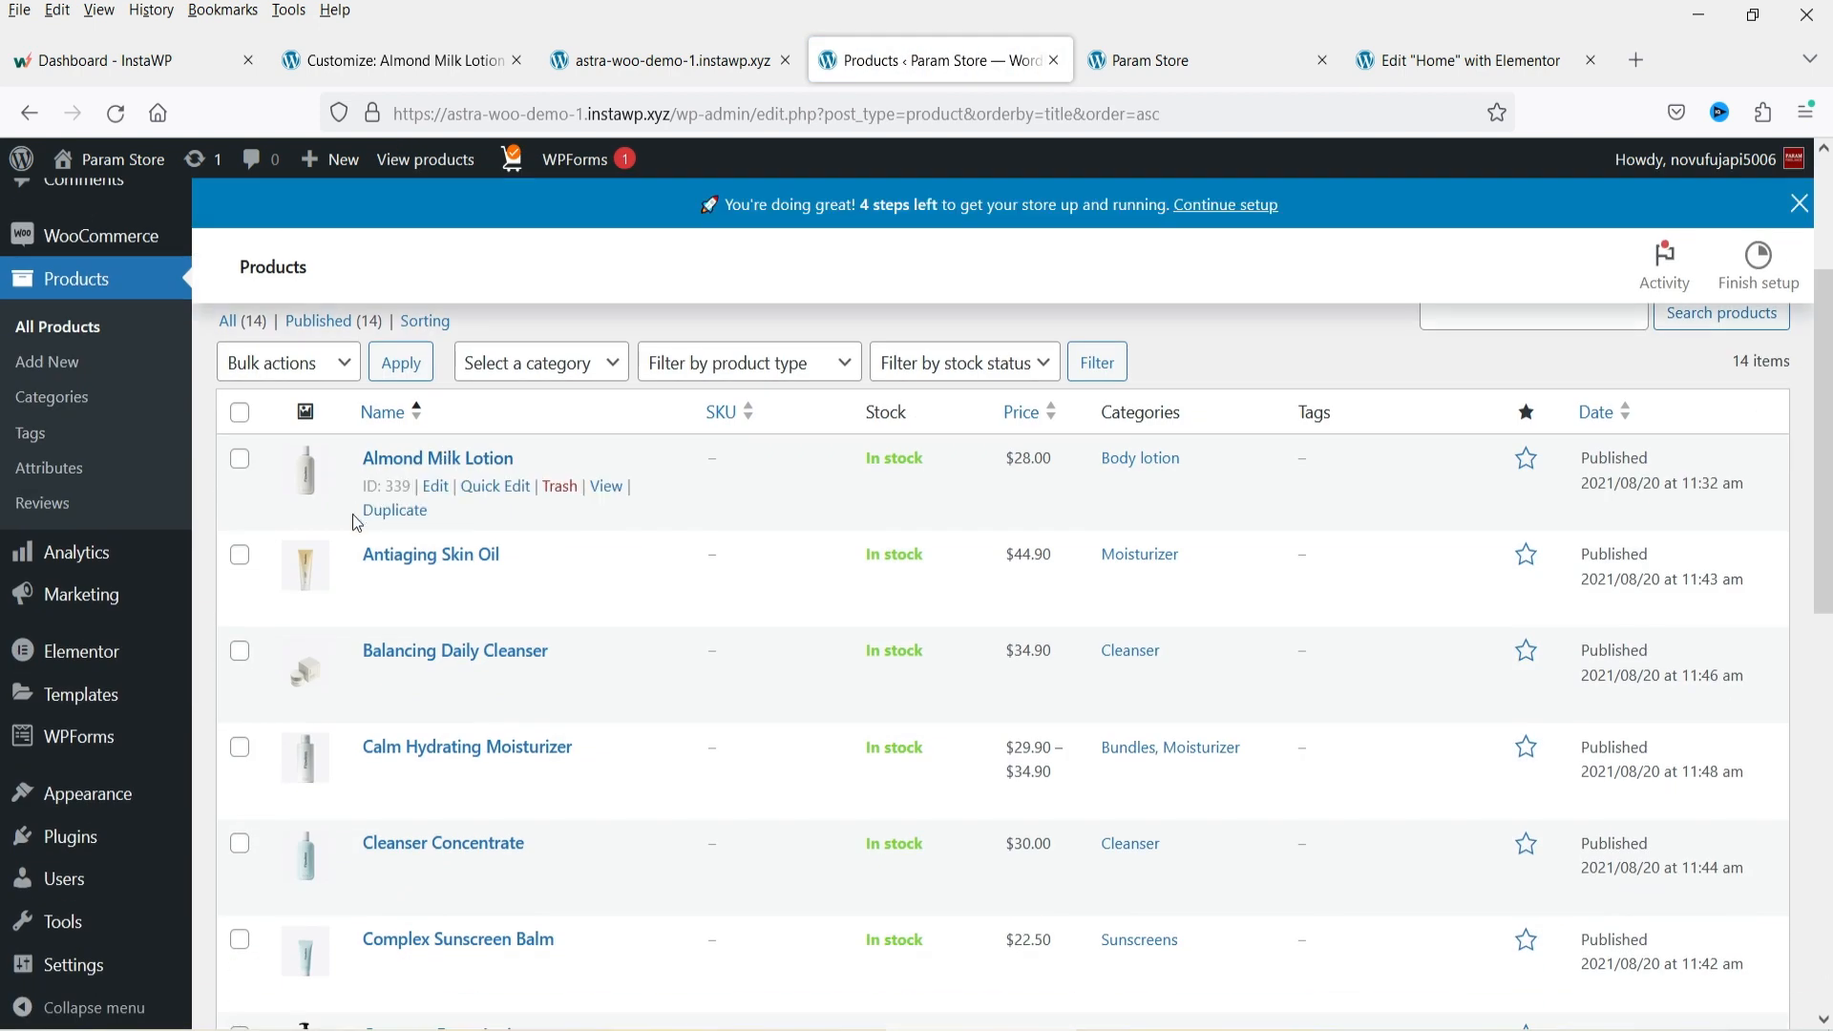
{"action": "right_click", "coordinate": [439, 537]}
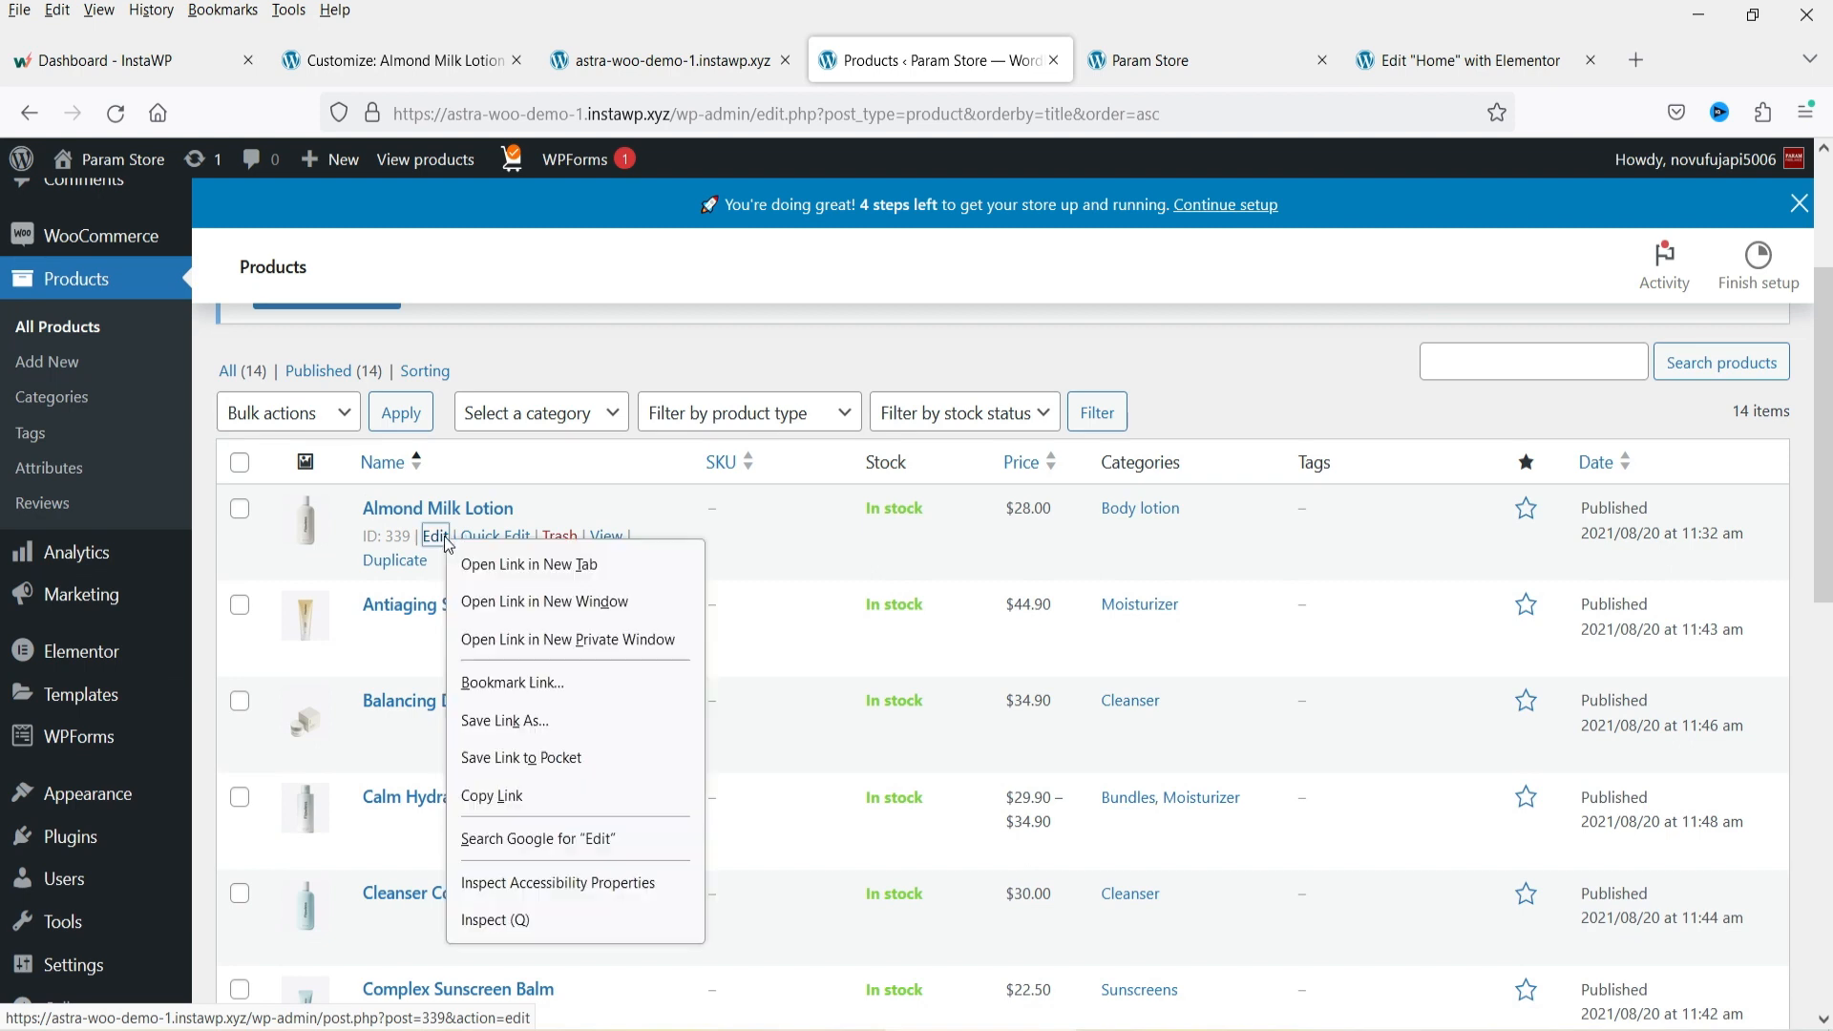
{"action": "left_click", "coordinate": [510, 564]}
{"action": "left_click", "coordinate": [1070, 65]}
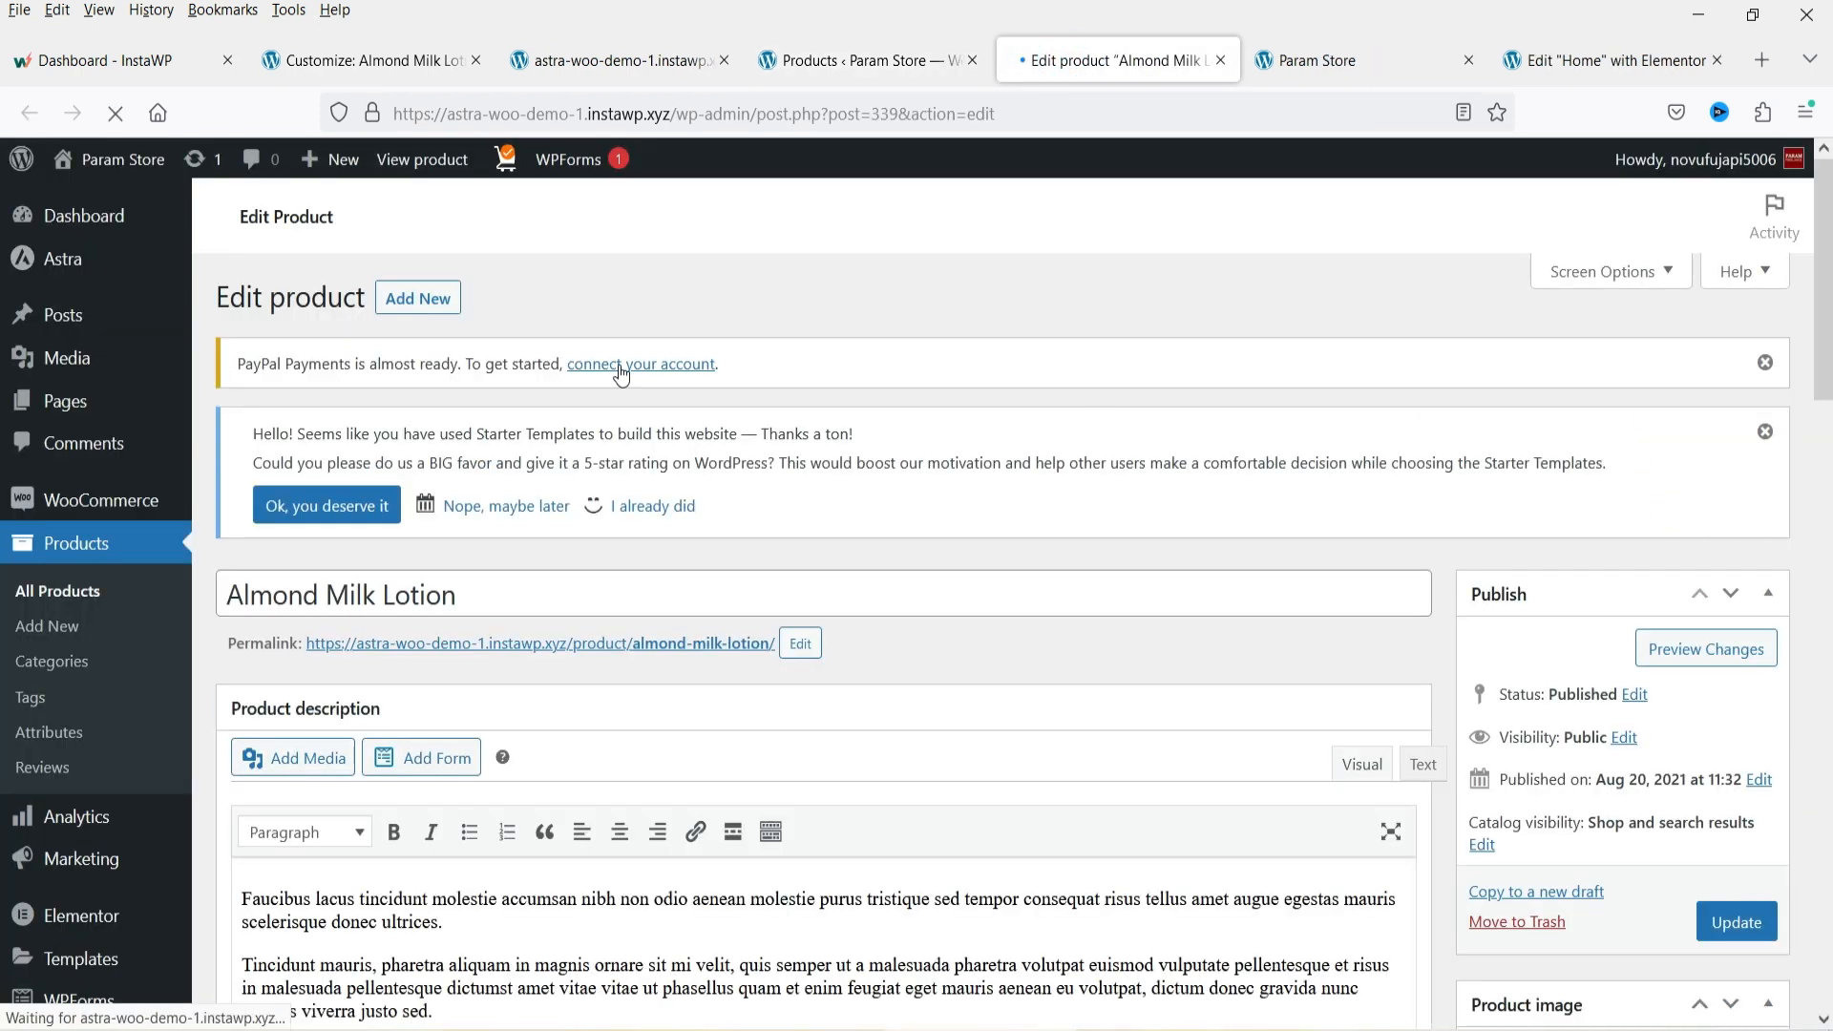
Scroll to the Almond Milk Lotion's product data and select its regular price.
{"action": "scroll", "coordinate": [1024, 341], "scroll_direction": "down", "scroll_amount": 3}
{"action": "scroll", "coordinate": [557, 526], "scroll_direction": "up", "scroll_amount": 2}
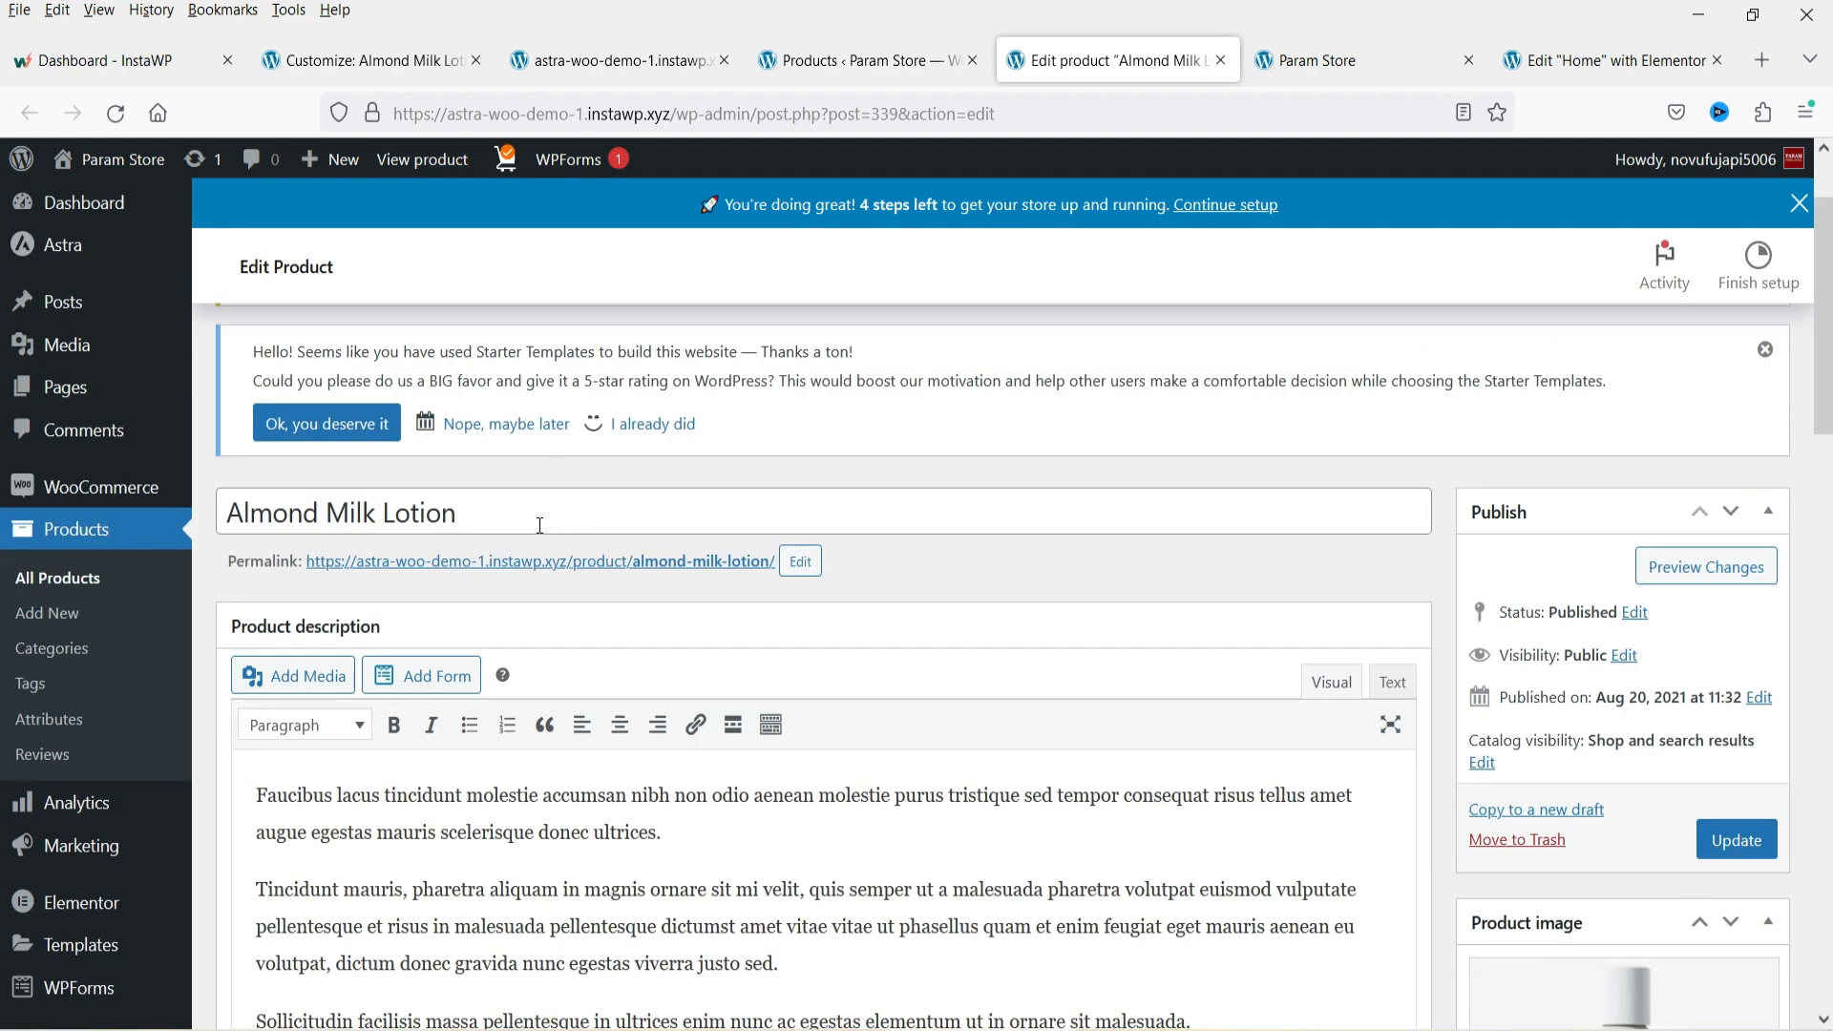
{"action": "left_click_drag", "start_coordinate": [513, 522], "coordinate": [250, 504]}
{"action": "scroll", "coordinate": [829, 570], "scroll_direction": "down", "scroll_amount": 3}
{"action": "left_click", "coordinate": [474, 491]}
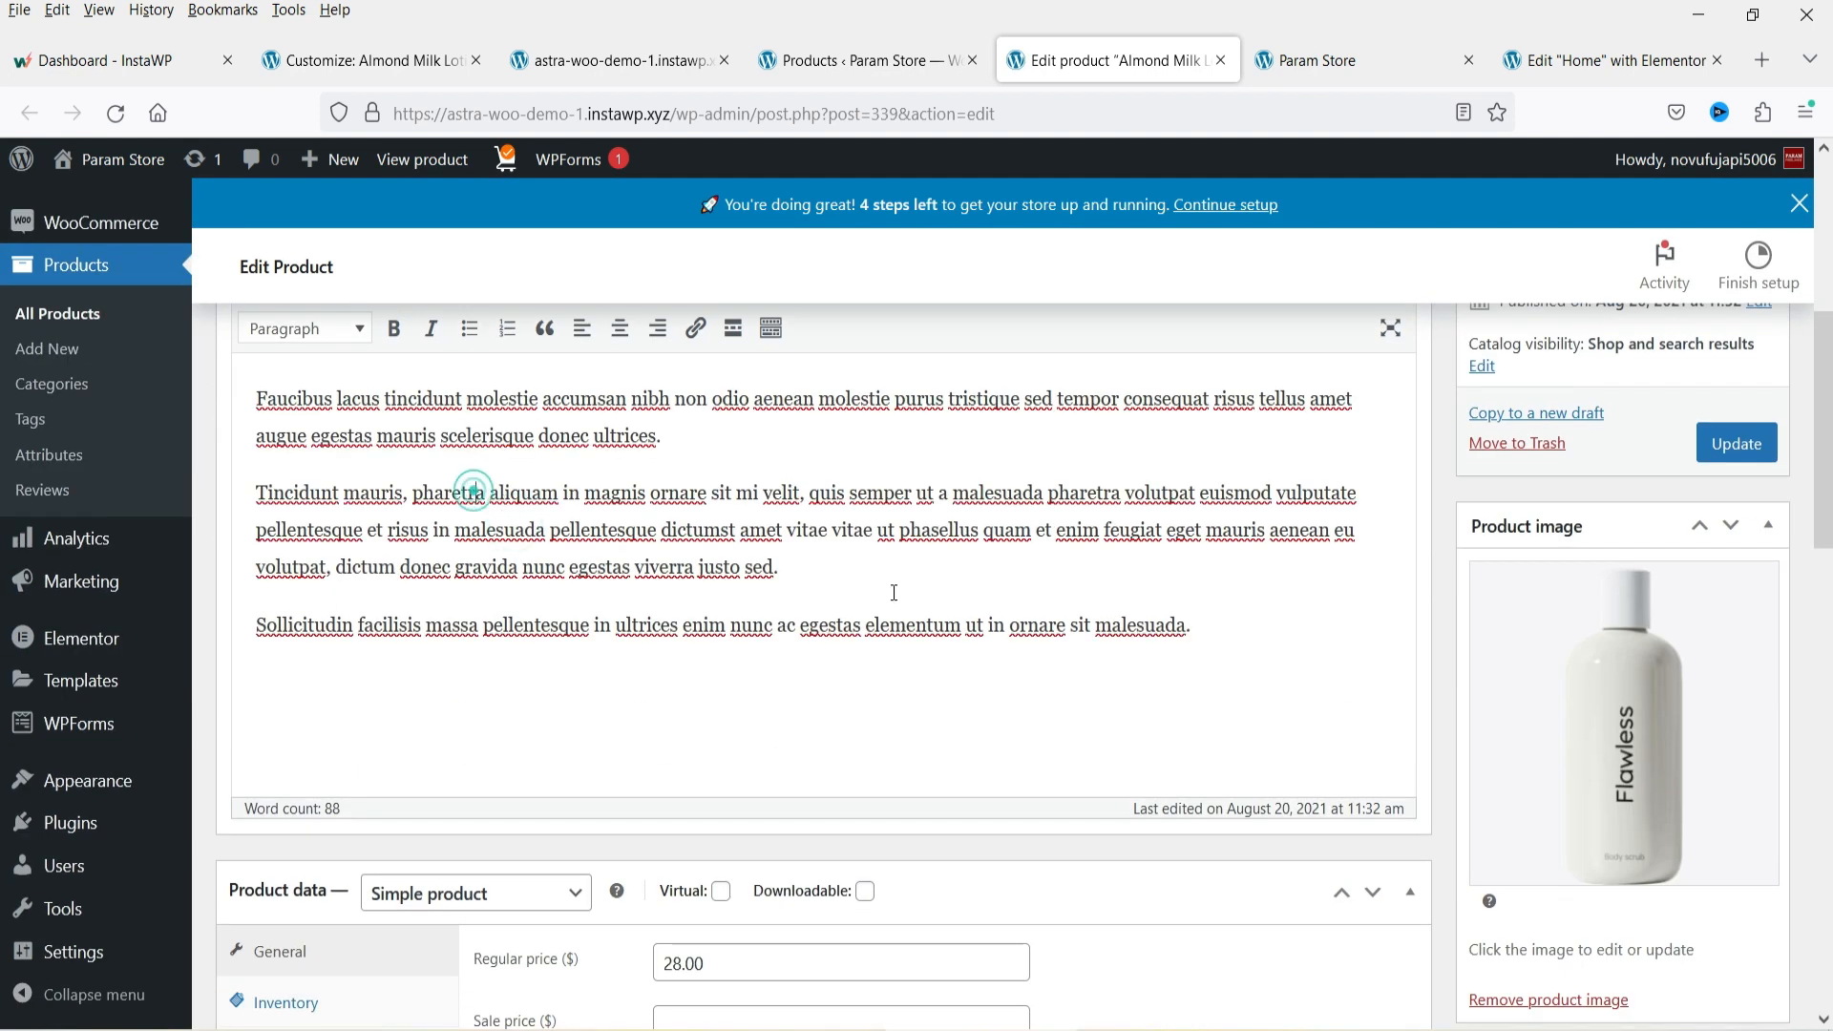
{"action": "scroll", "coordinate": [1670, 597], "scroll_direction": "down", "scroll_amount": 4}
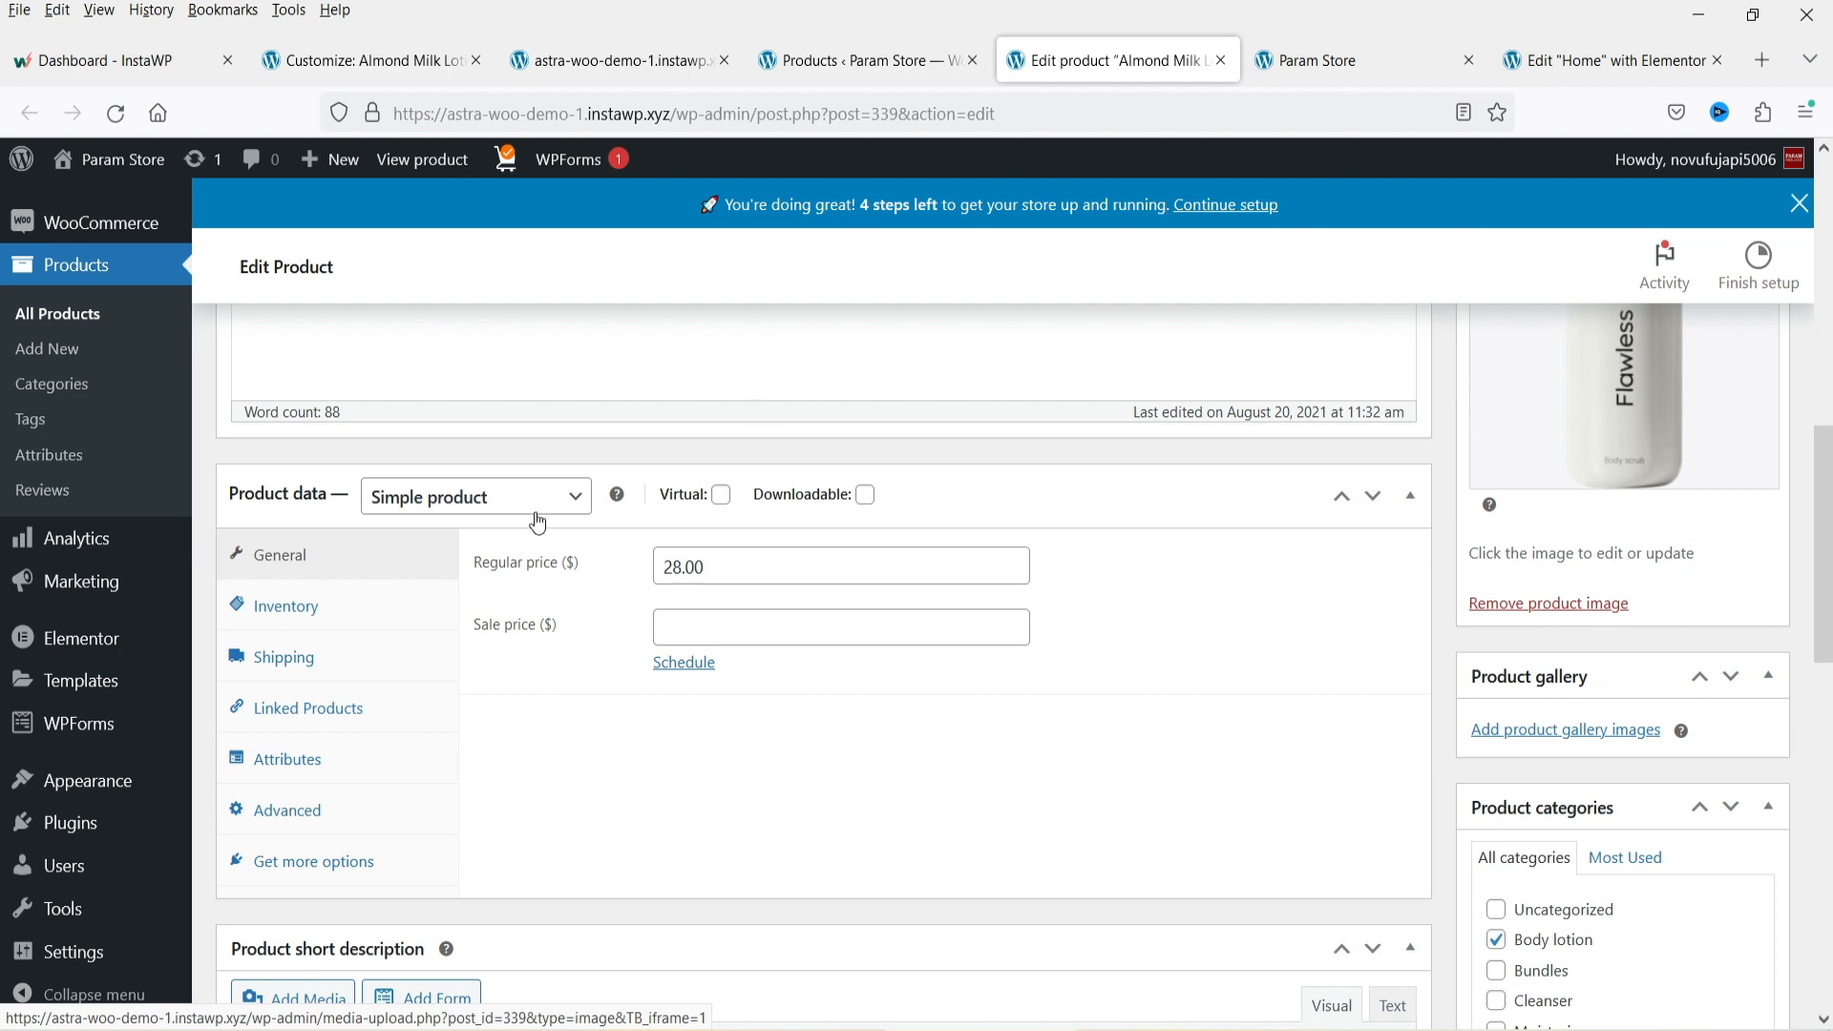
{"action": "double_click", "coordinate": [733, 560]}
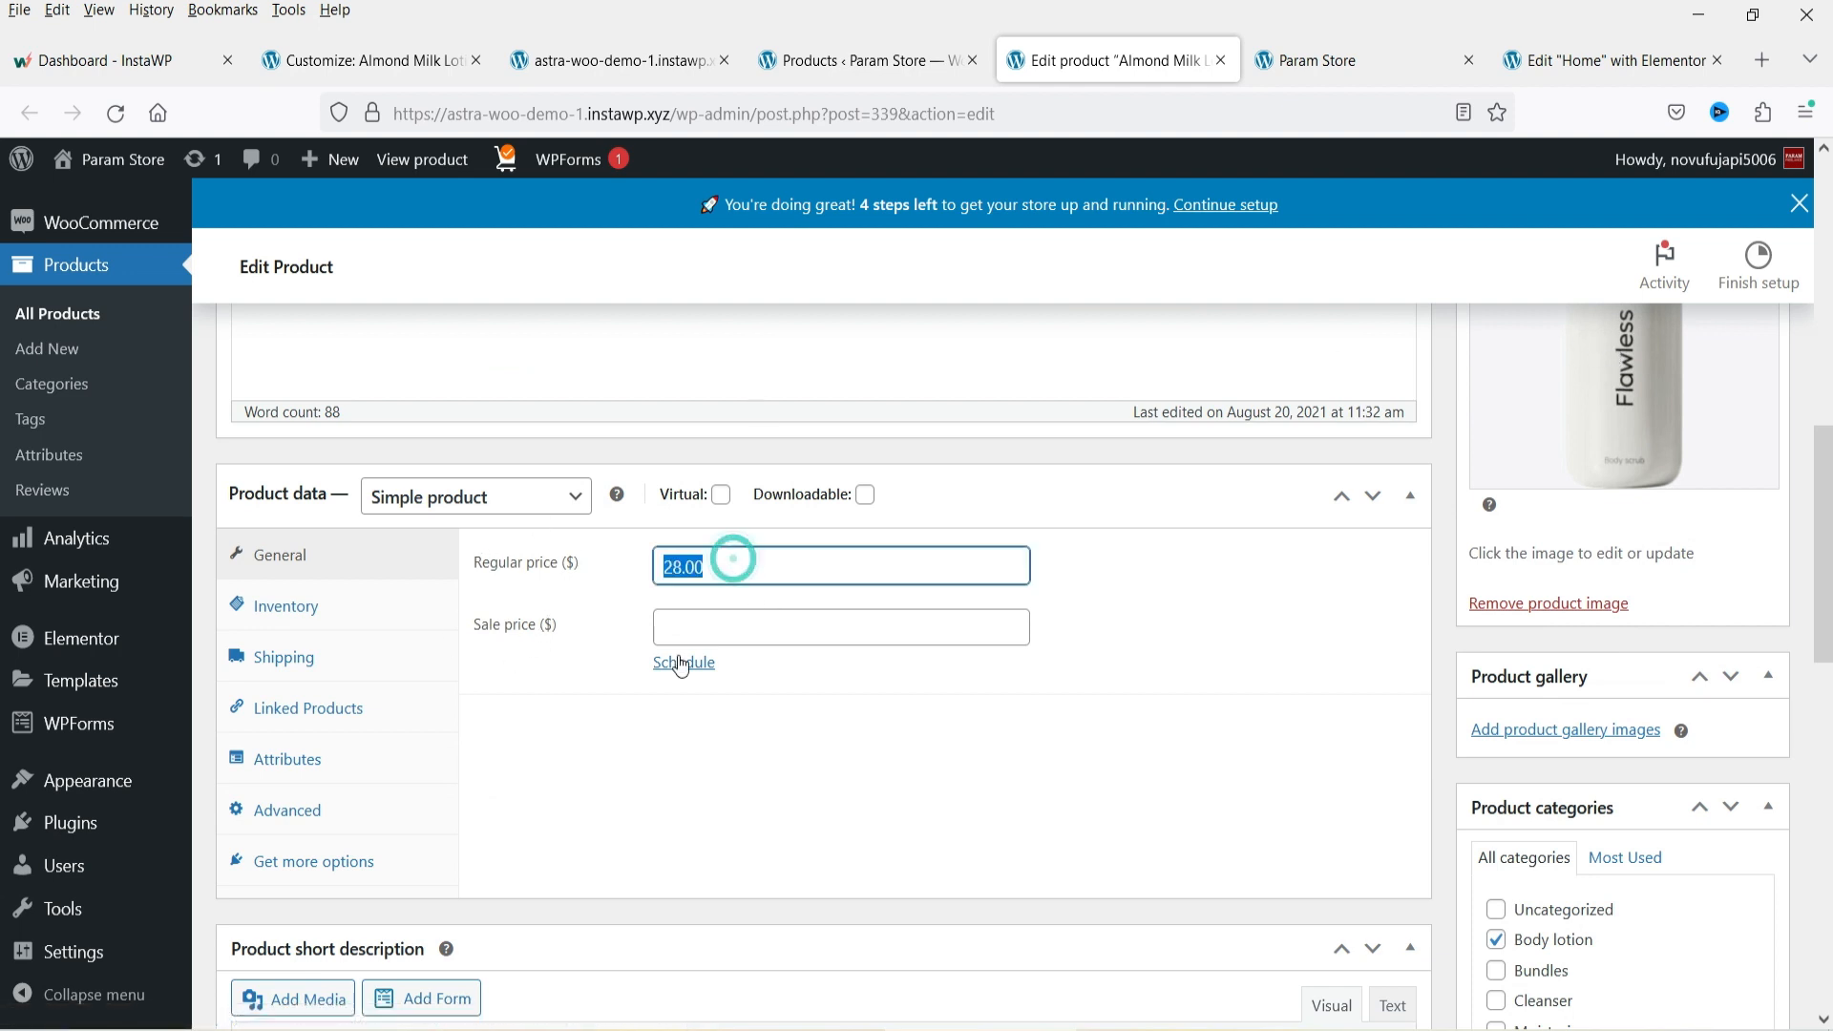
Set the Almond Milk Lotion's sale price to 25.
{"action": "left_click", "coordinate": [708, 565]}
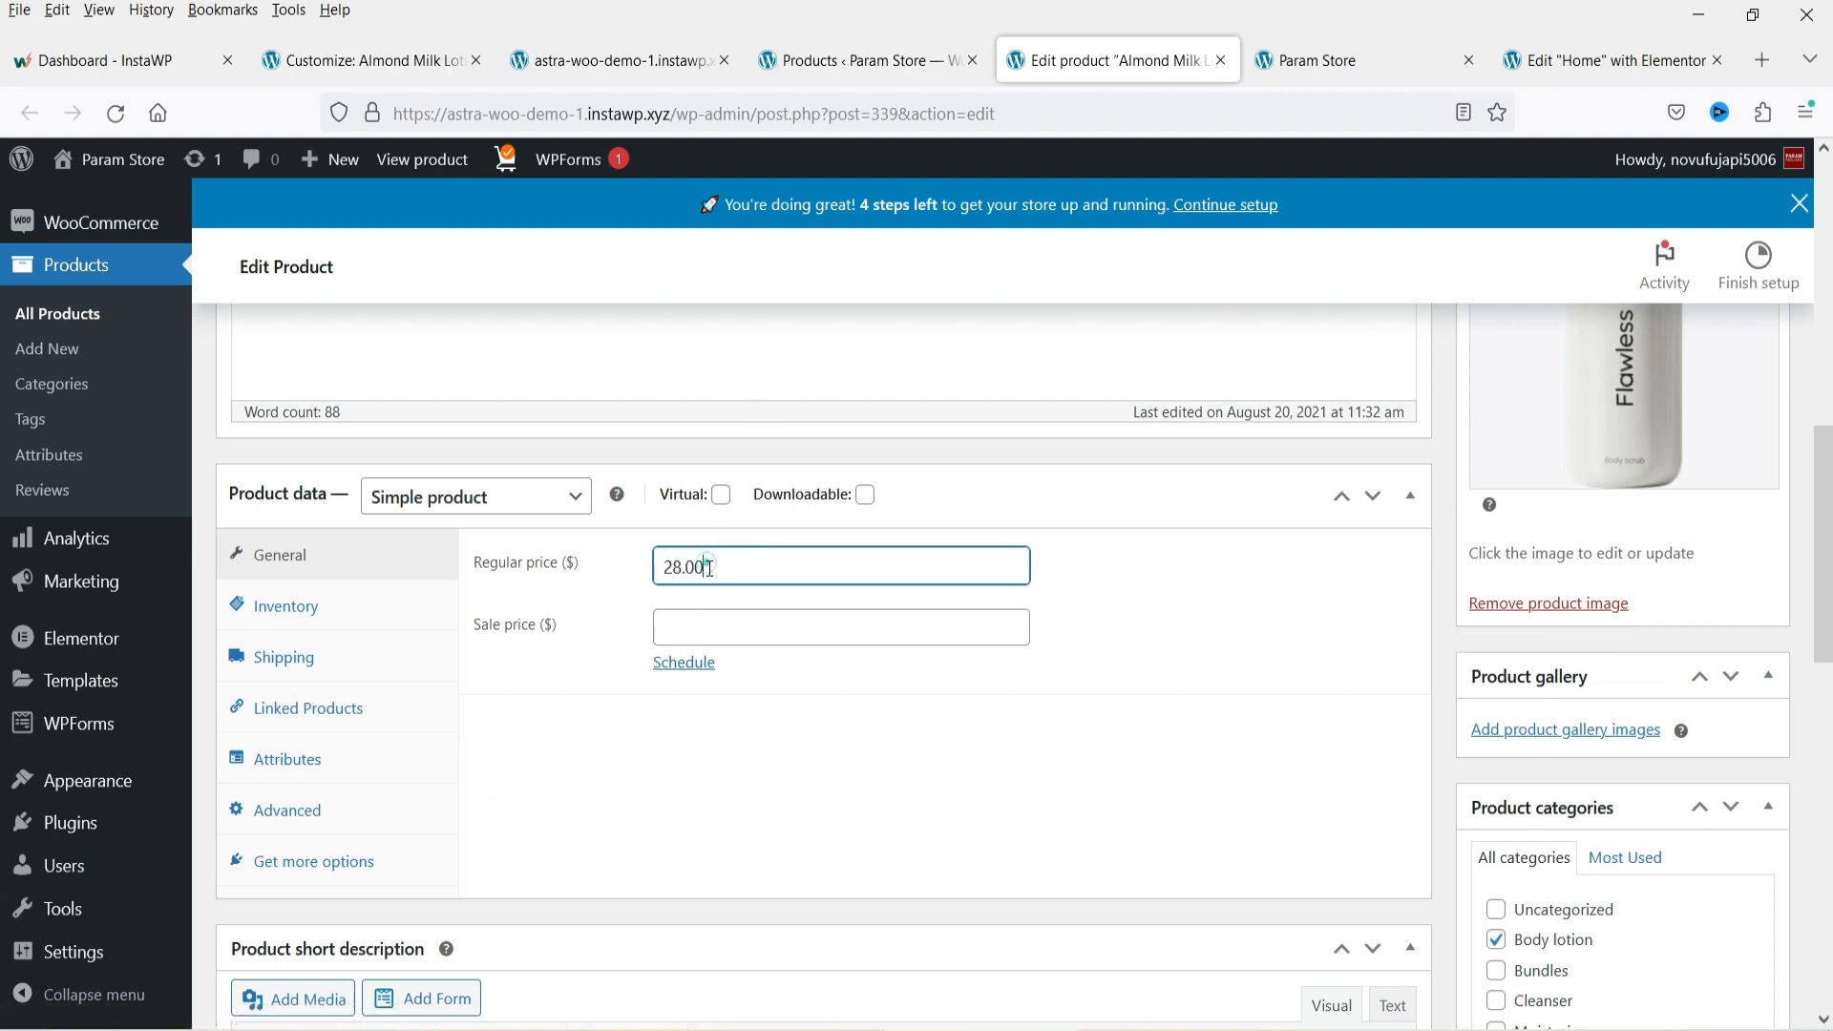
{"action": "left_click", "coordinate": [718, 626]}
{"action": "type", "text": "2"}
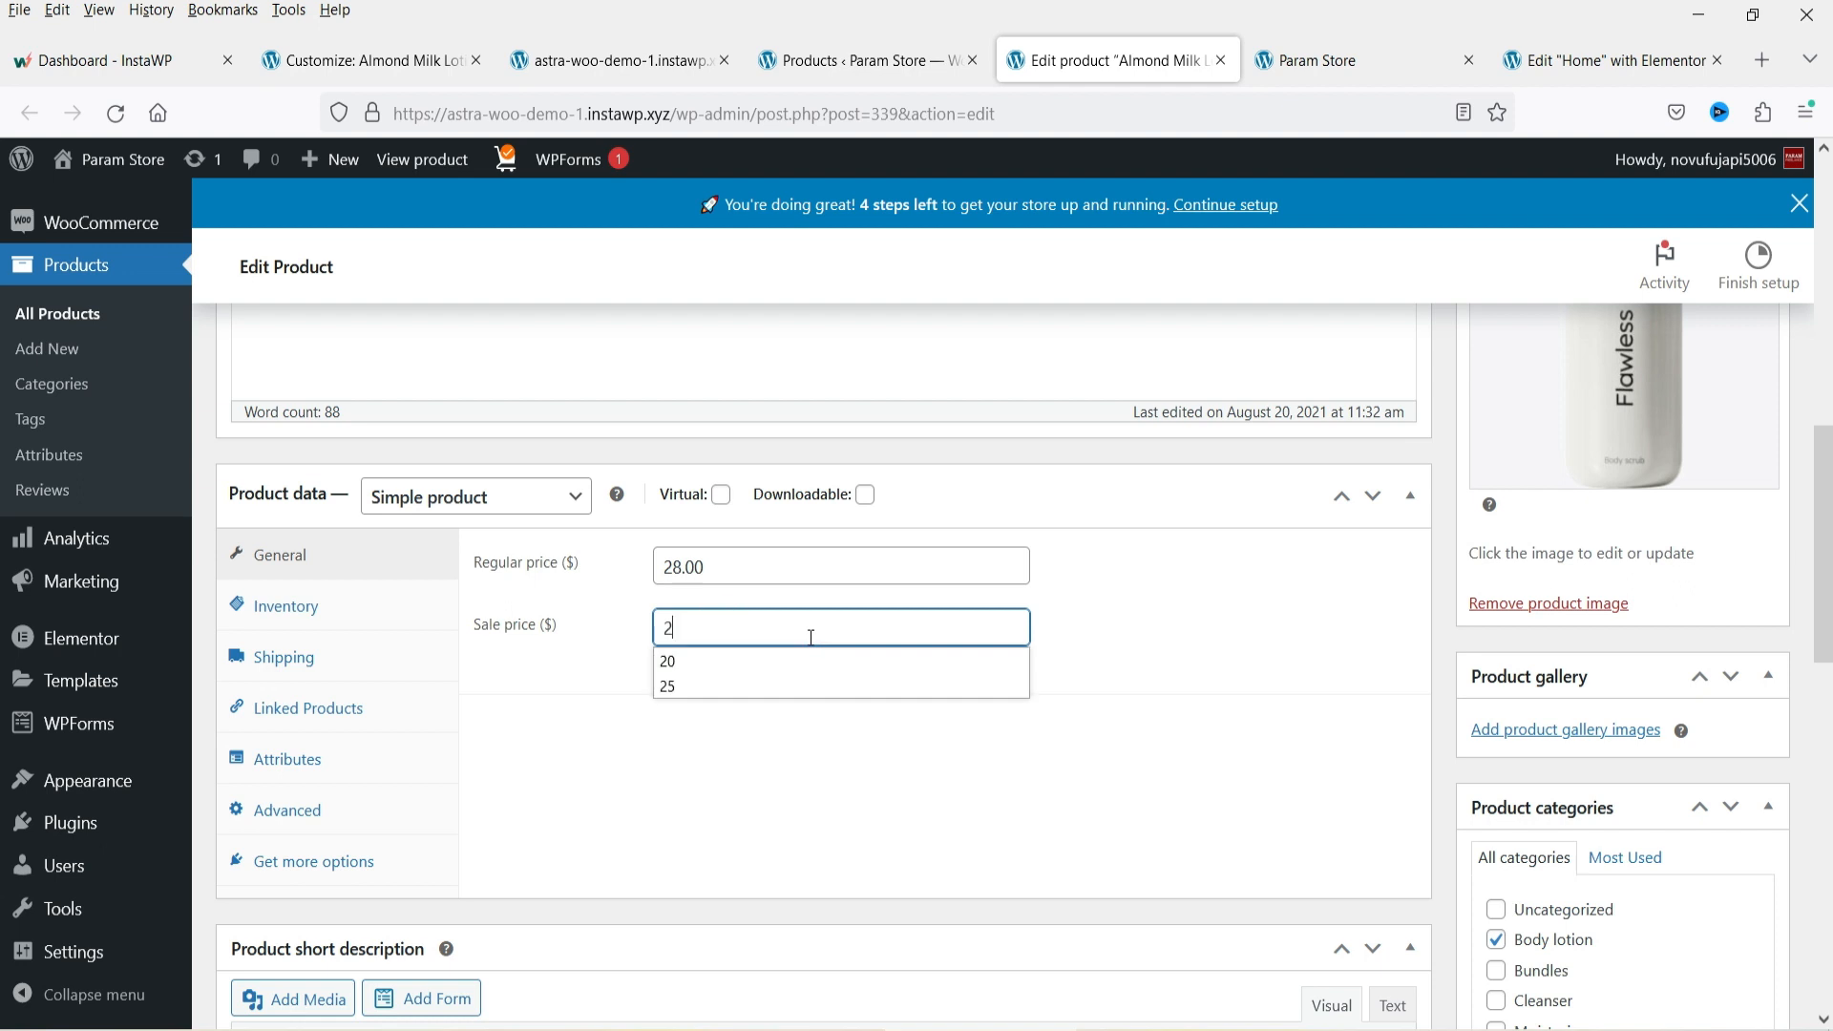
{"action": "type", "text": "5"}
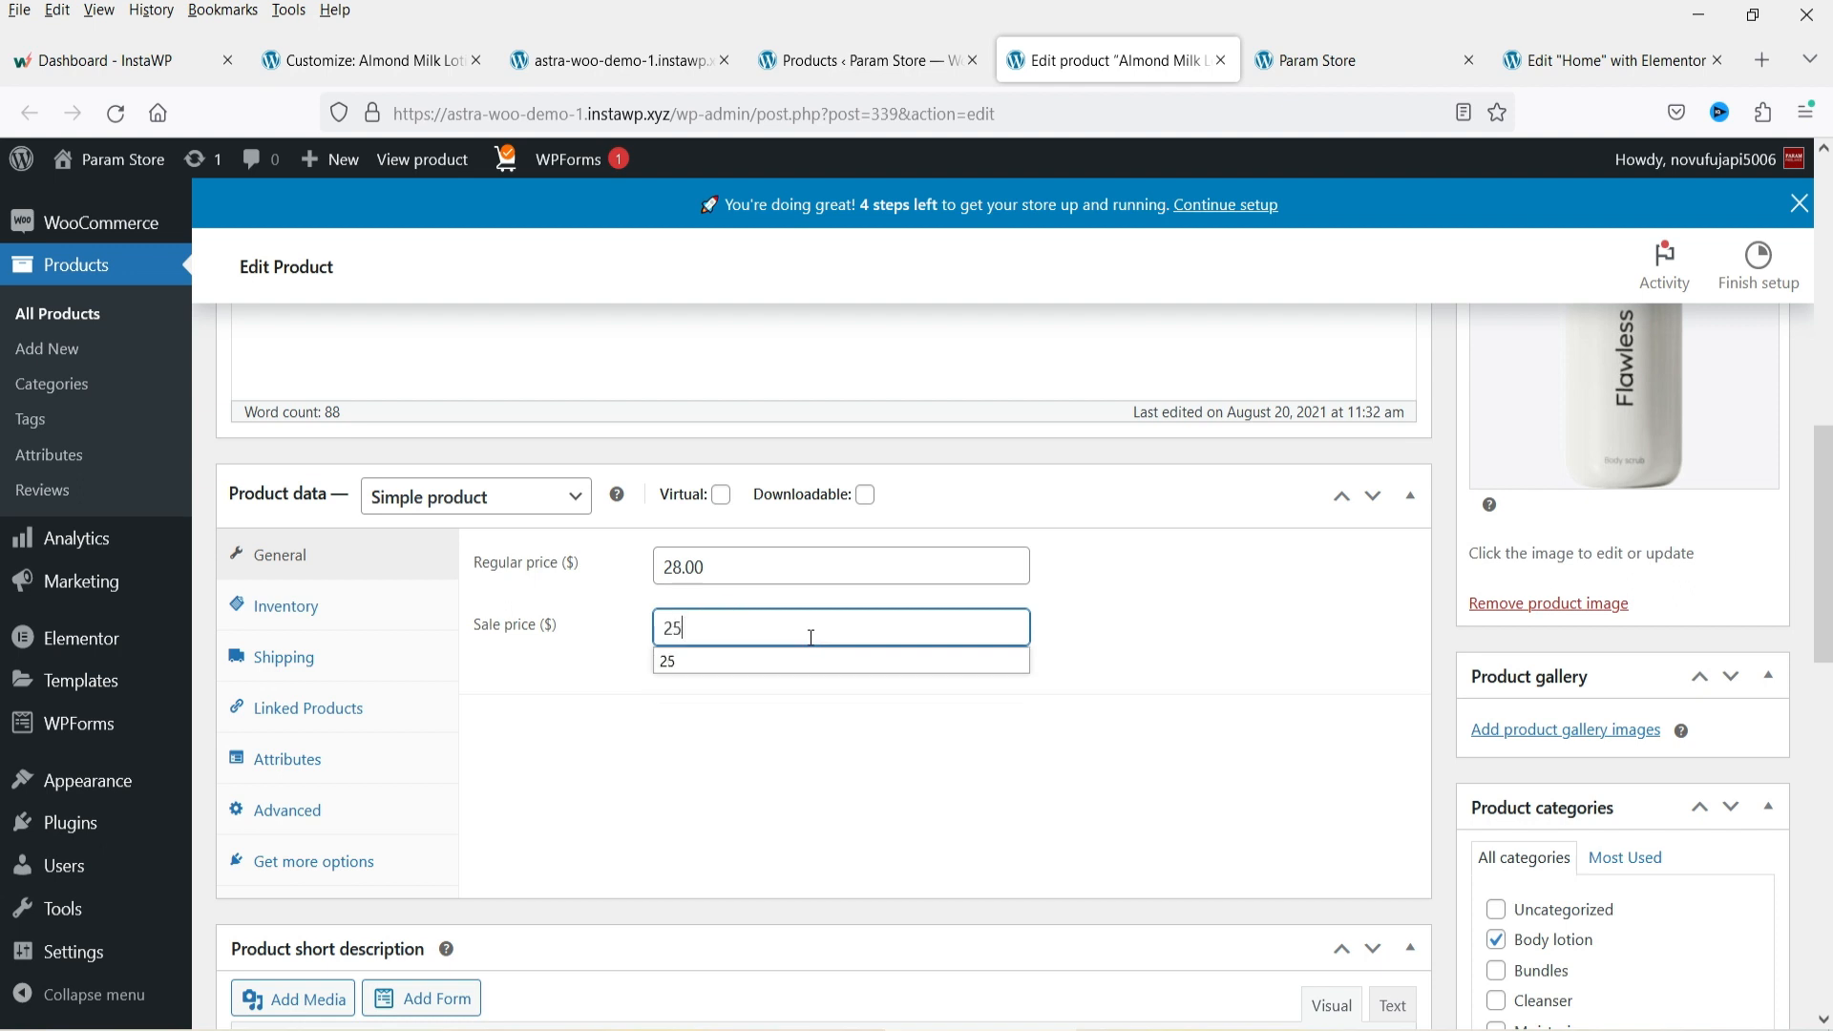
{"action": "left_click", "coordinate": [668, 662]}
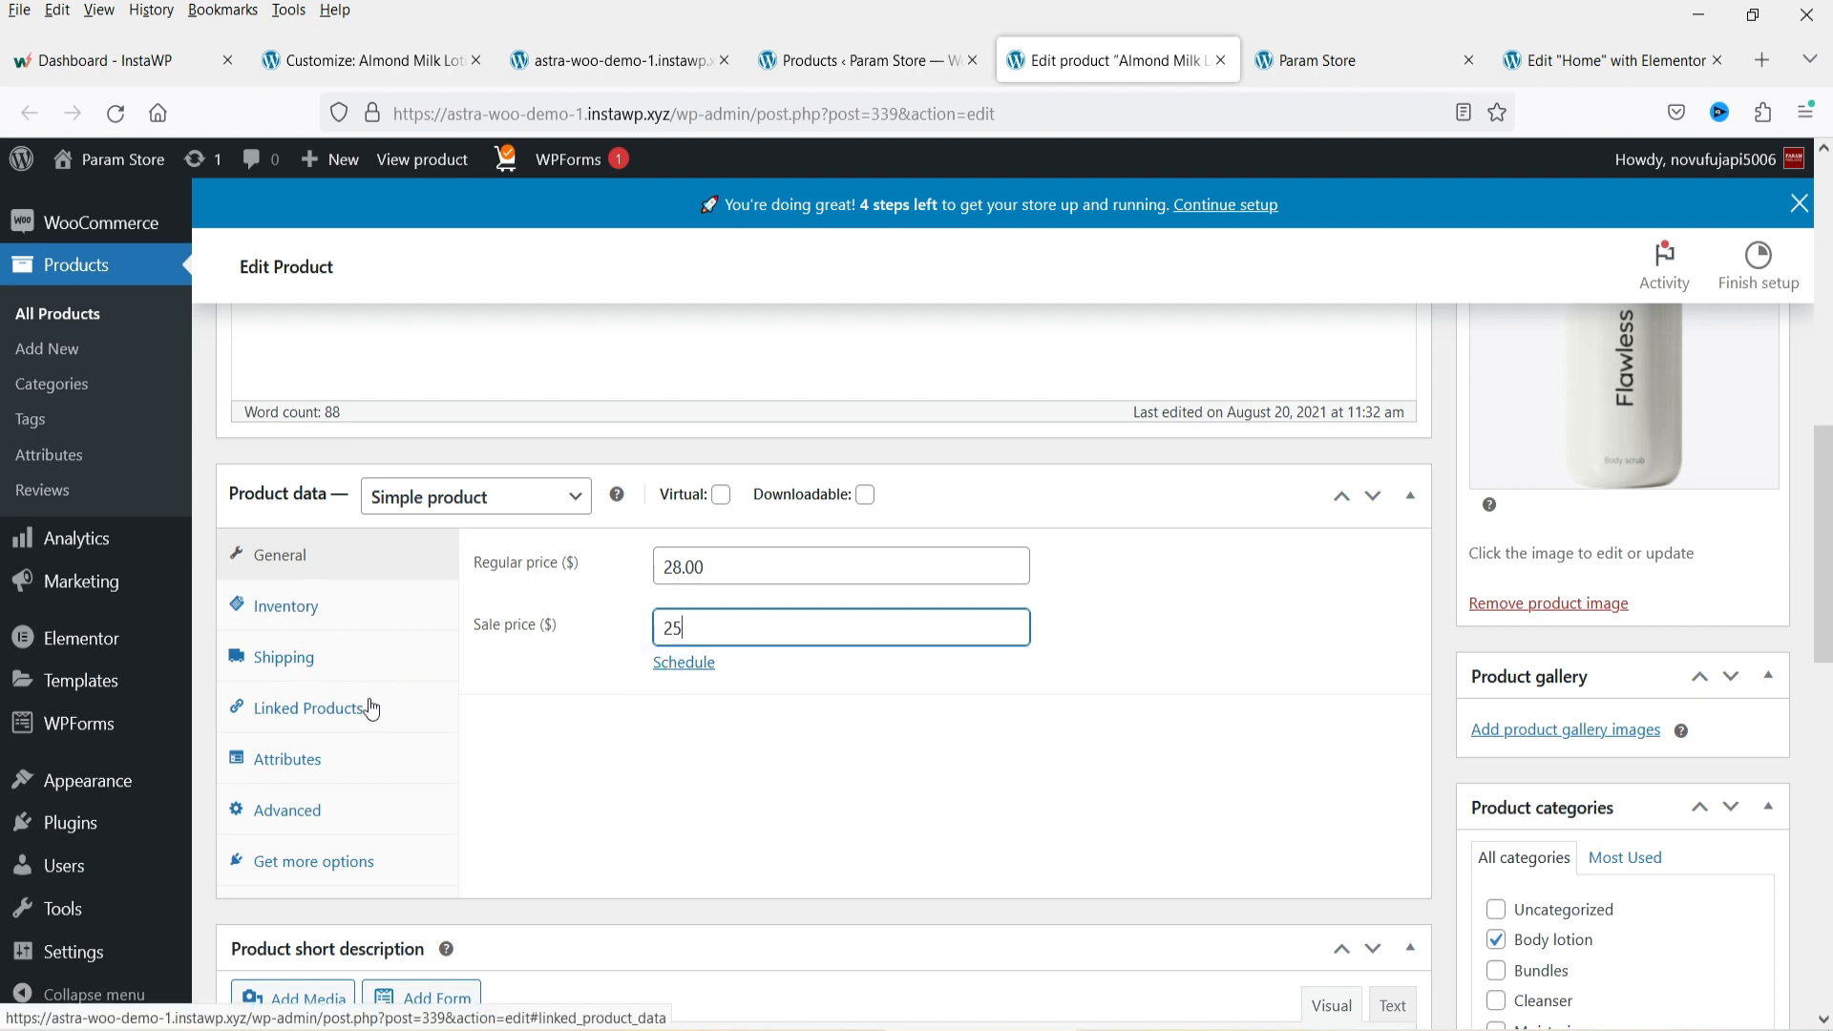
Check the product type options, keep Simple product, and update the Almond Milk Lotion product.
{"action": "left_click", "coordinate": [573, 496]}
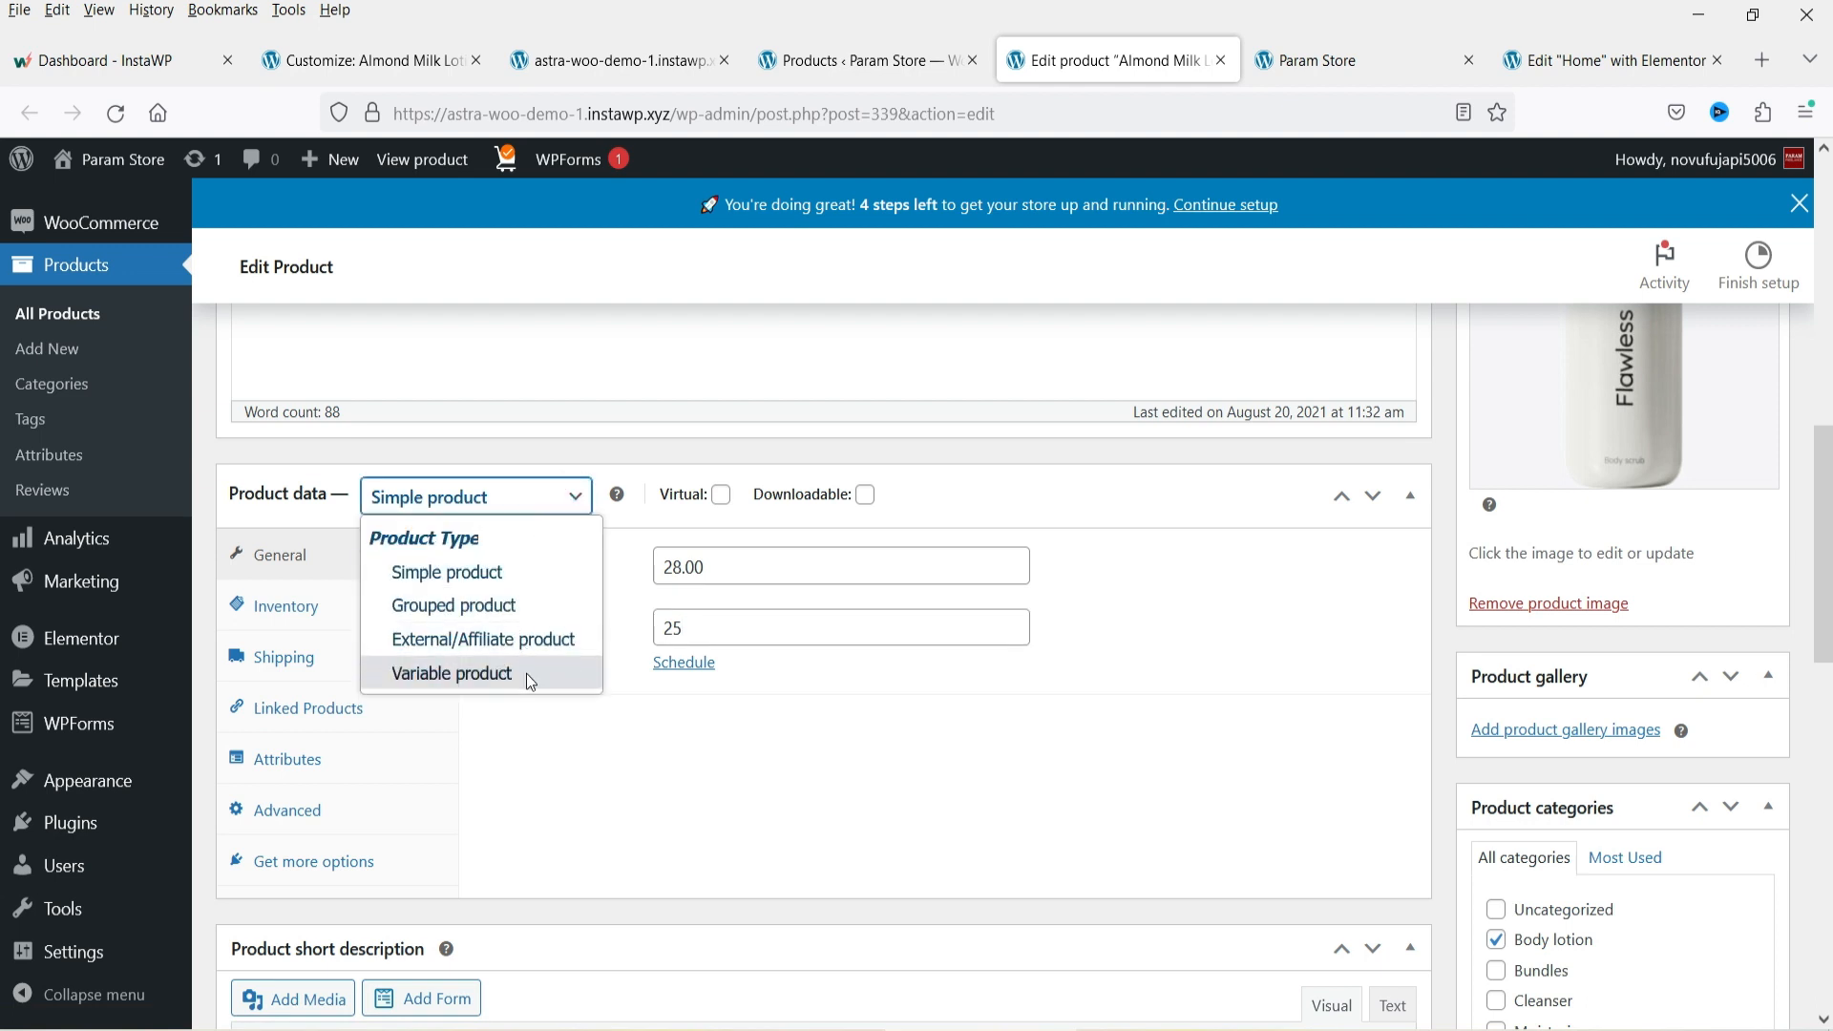
{"action": "left_click", "coordinate": [645, 774]}
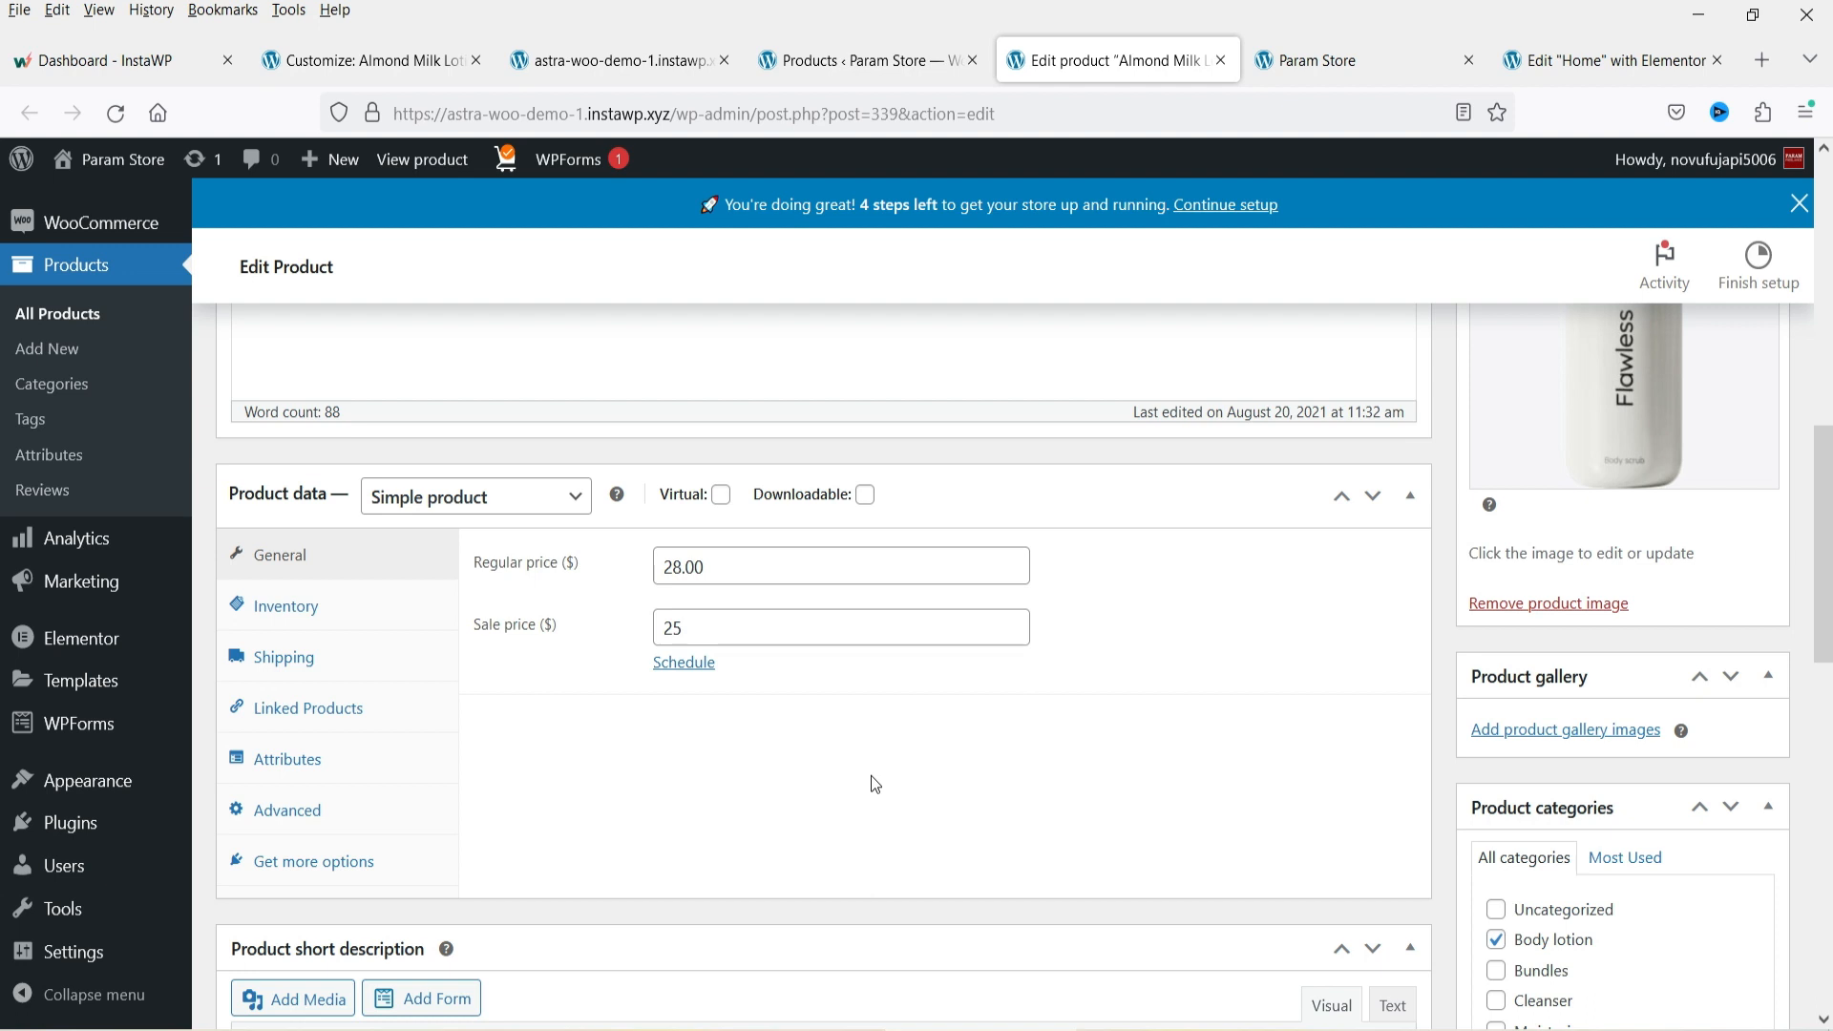
{"action": "scroll", "coordinate": [856, 759], "scroll_direction": "down", "scroll_amount": 4}
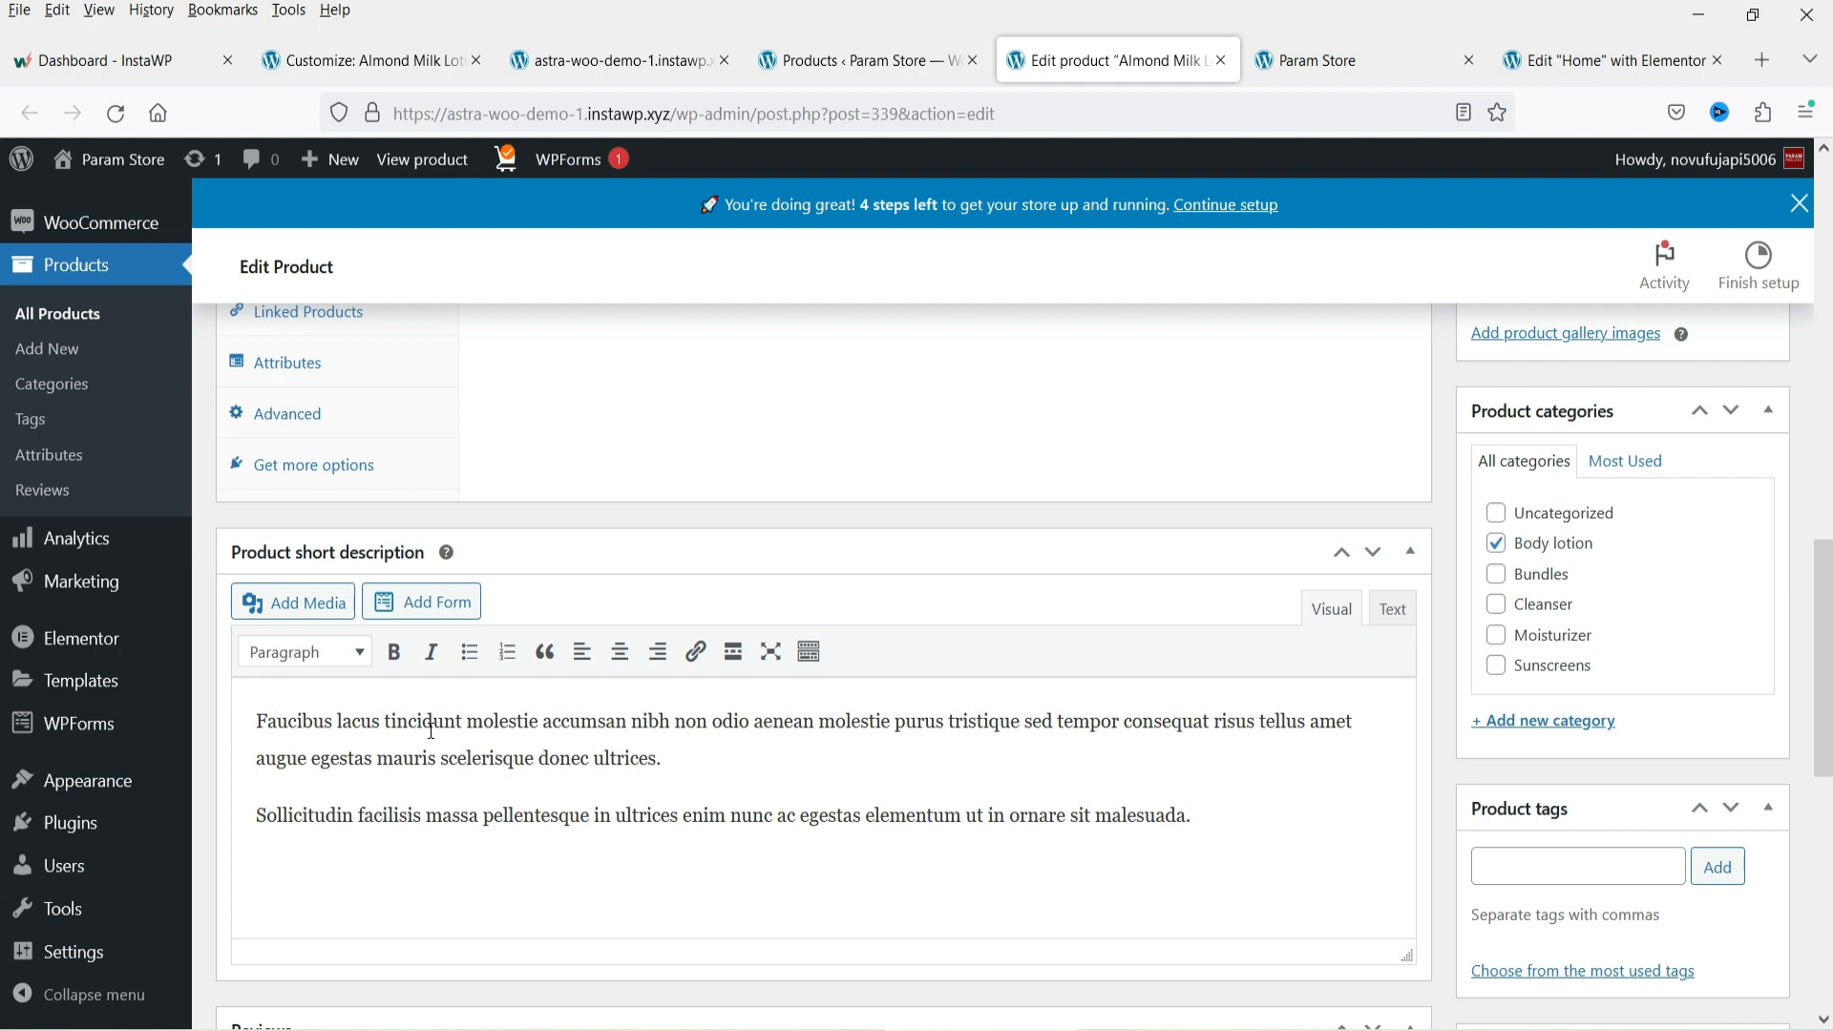
{"action": "scroll", "coordinate": [1642, 525], "scroll_direction": "down", "scroll_amount": 3}
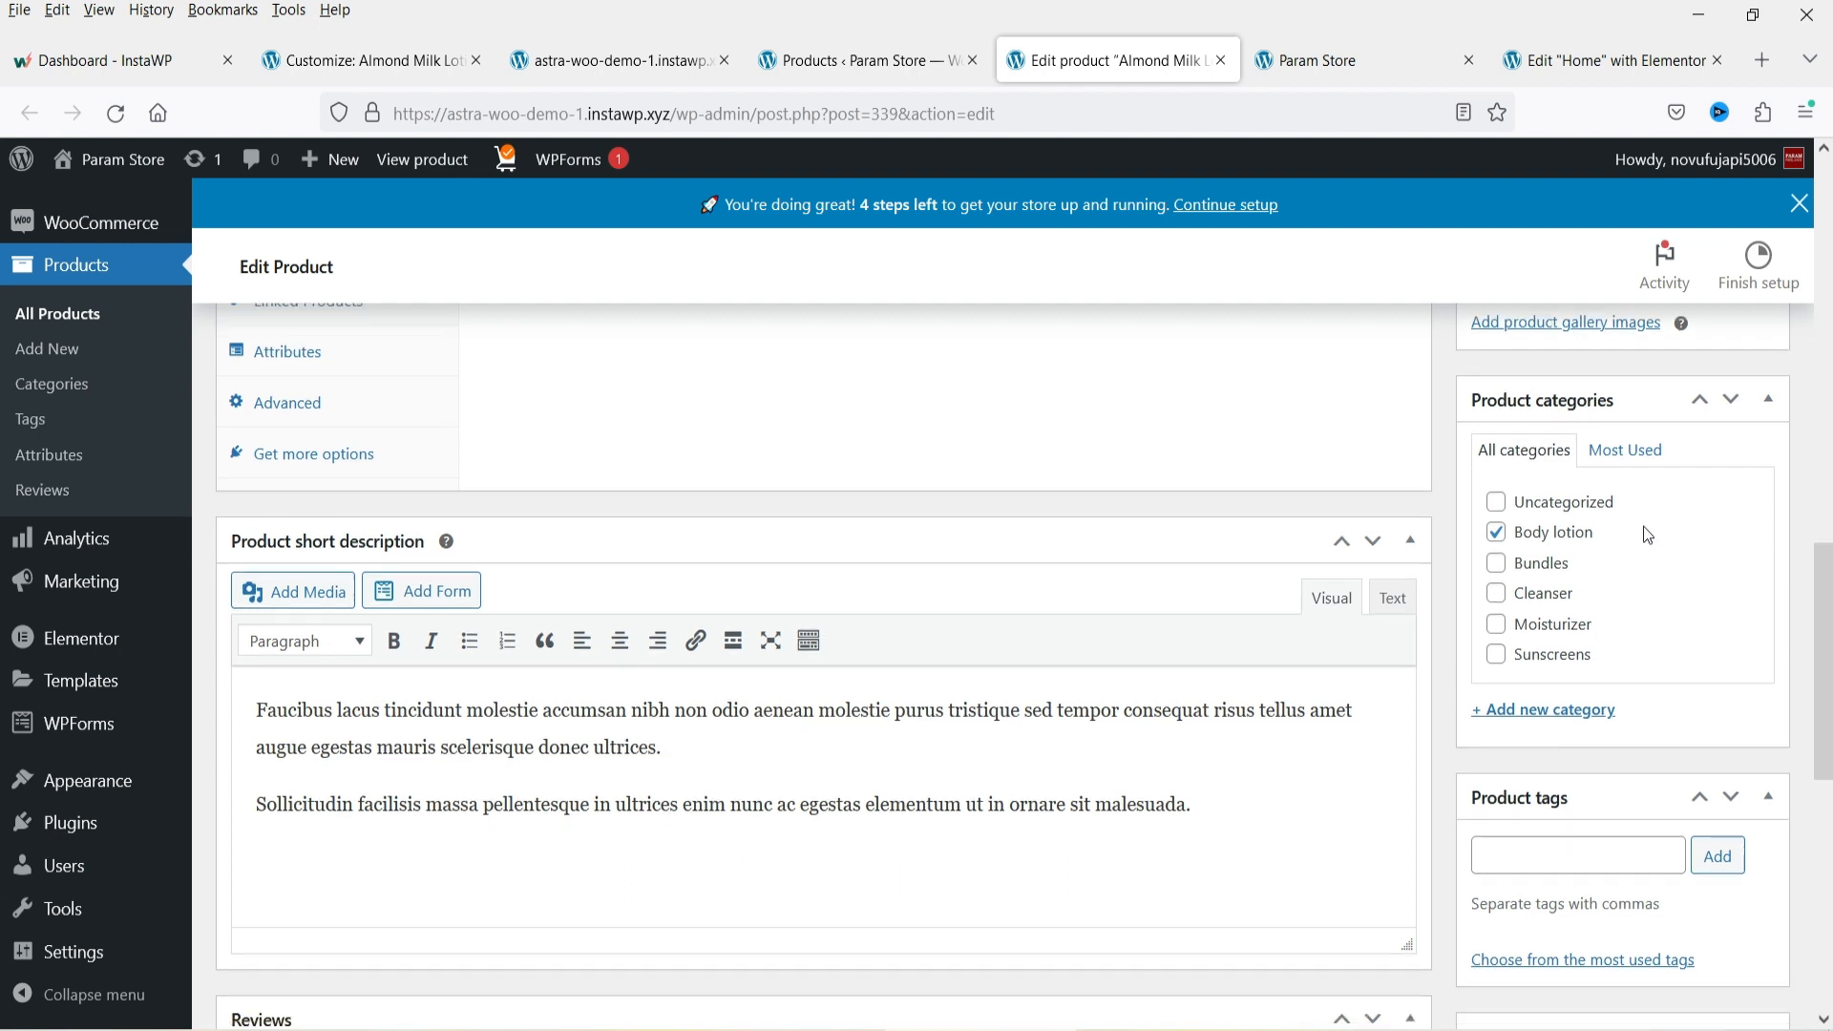
{"action": "scroll", "coordinate": [1642, 525], "scroll_direction": "down", "scroll_amount": 5}
{"action": "scroll", "coordinate": [1664, 626], "scroll_direction": "up", "scroll_amount": 10}
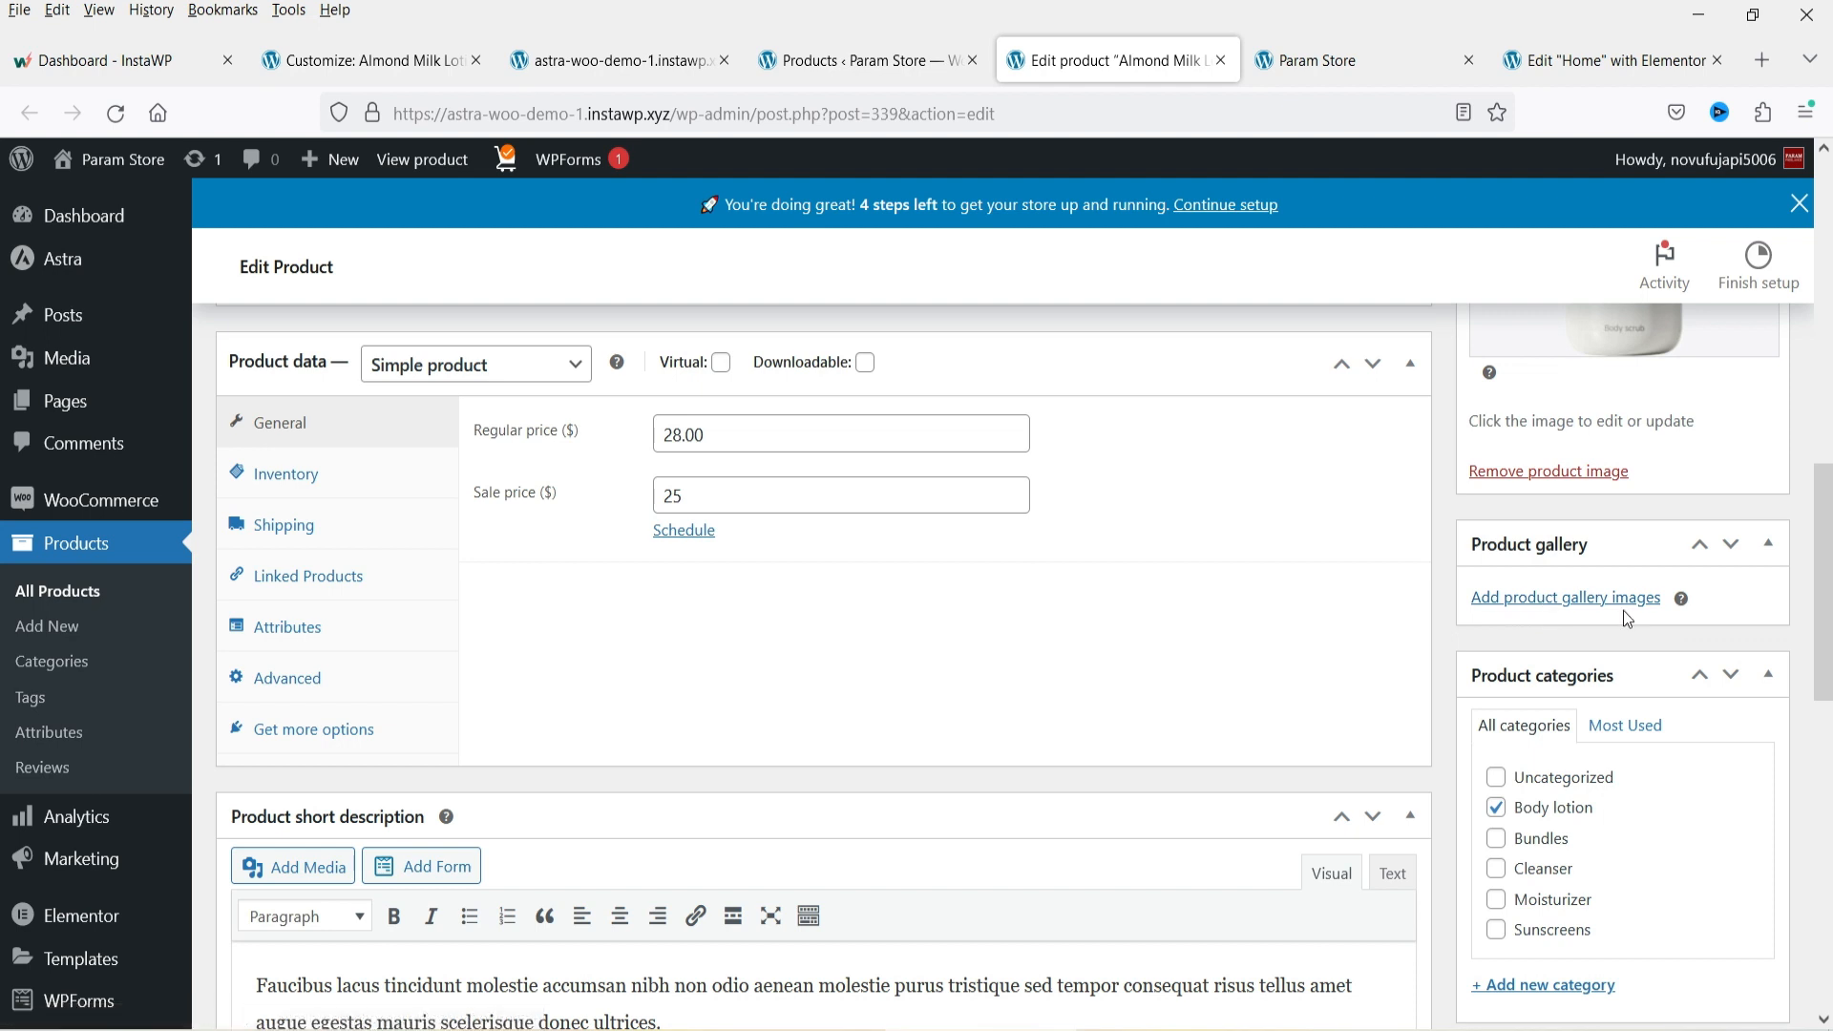
{"action": "scroll", "coordinate": [1350, 679], "scroll_direction": "up", "scroll_amount": 5}
{"action": "scroll", "coordinate": [1623, 668], "scroll_direction": "up", "scroll_amount": 3}
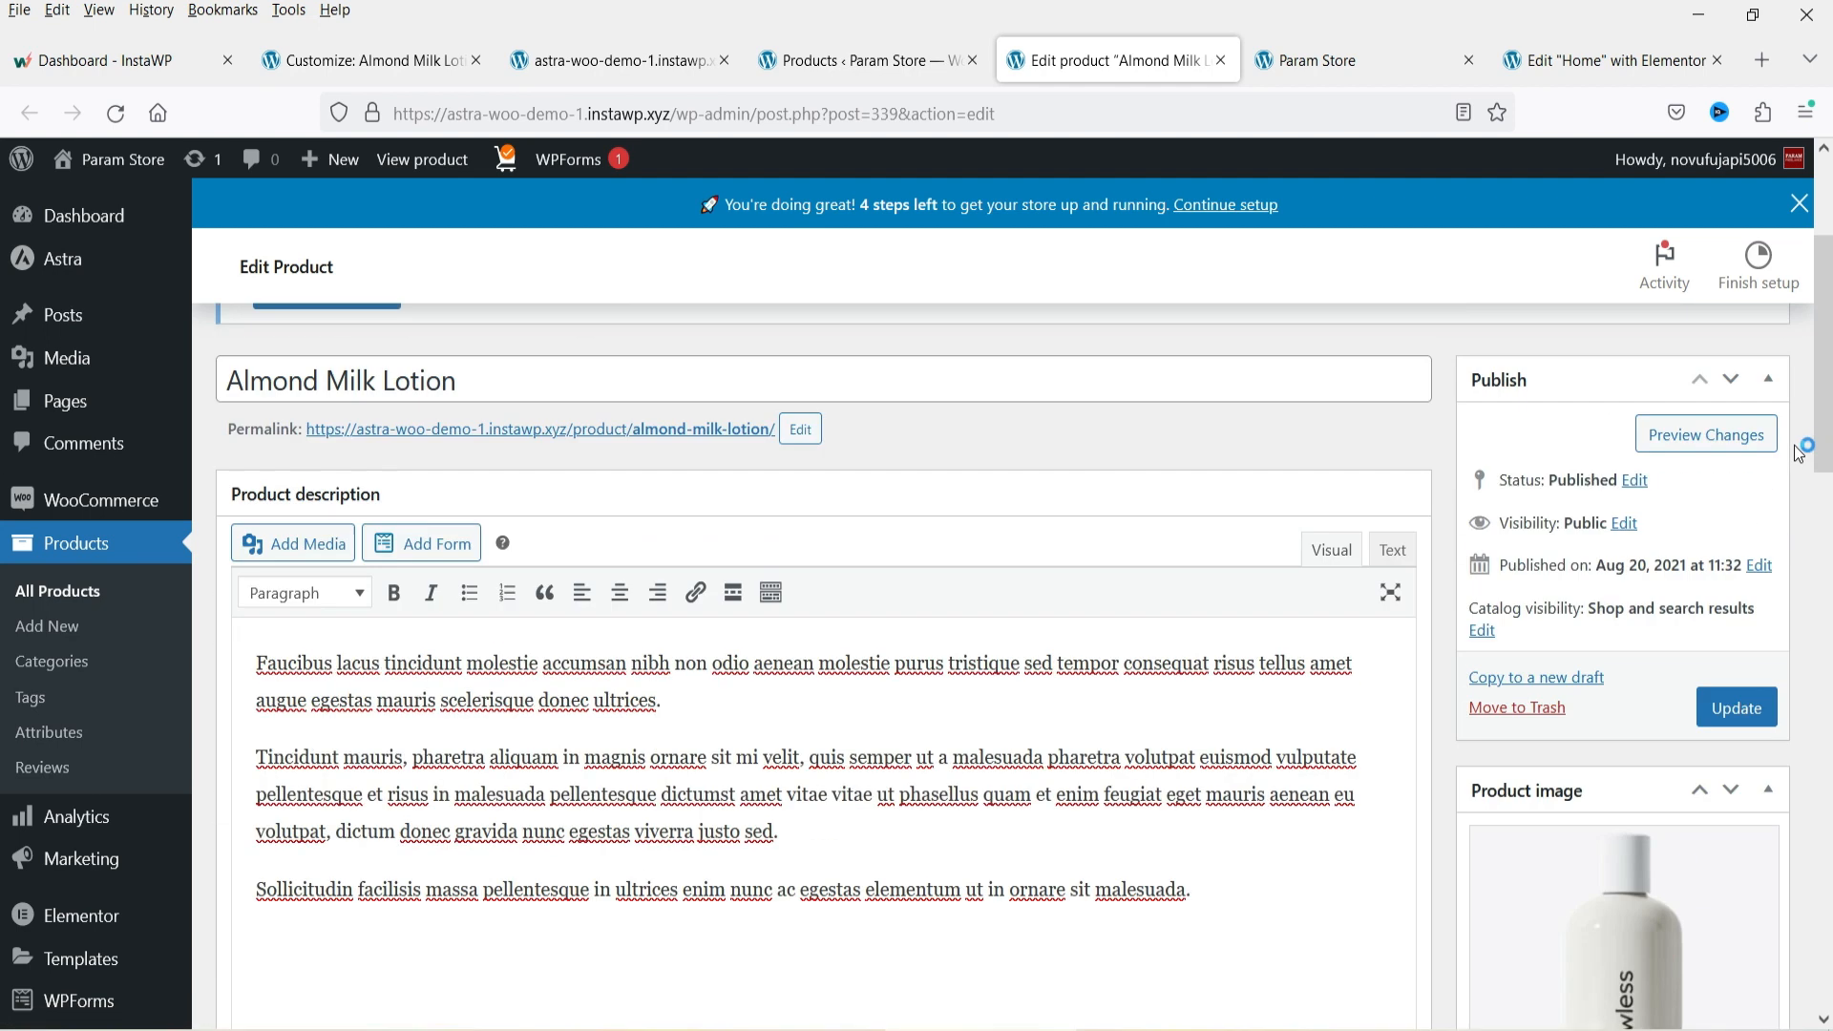
{"action": "left_click", "coordinate": [1737, 708]}
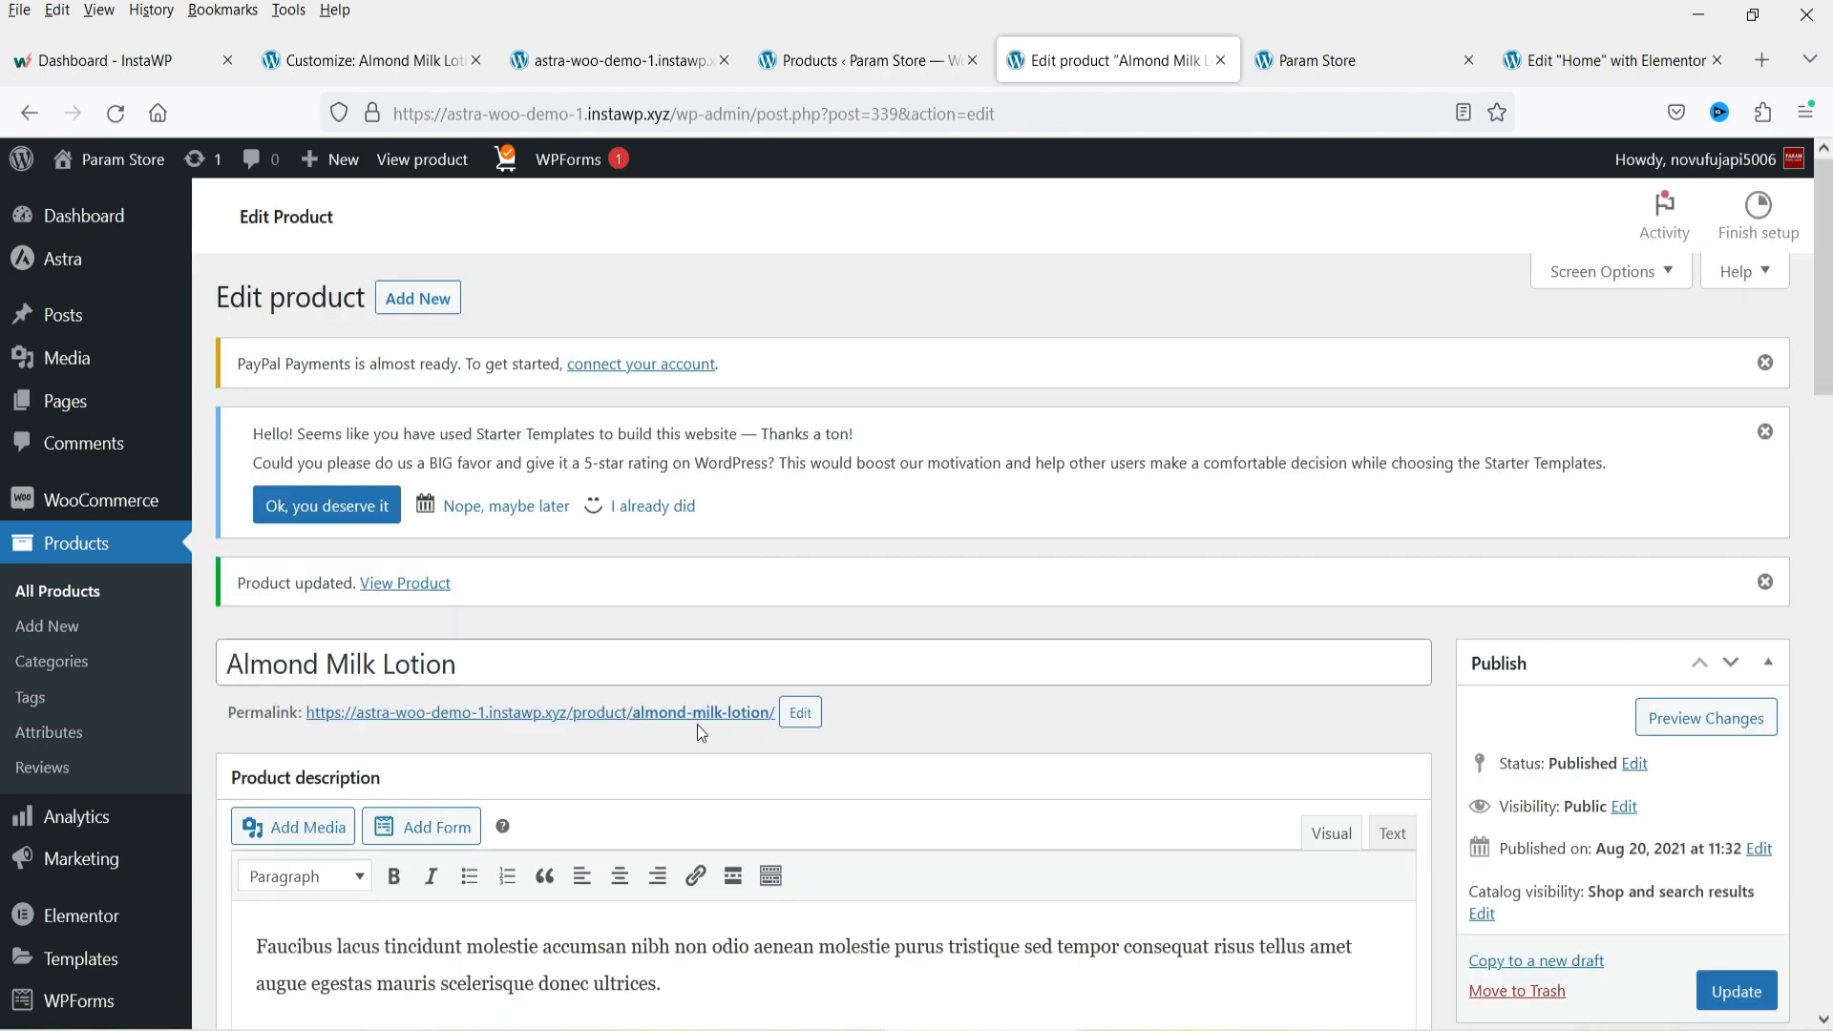
Open the product's live page in a new tab and examine how its sale price is displayed.
{"action": "right_click", "coordinate": [689, 725]}
{"action": "left_click", "coordinate": [783, 328]}
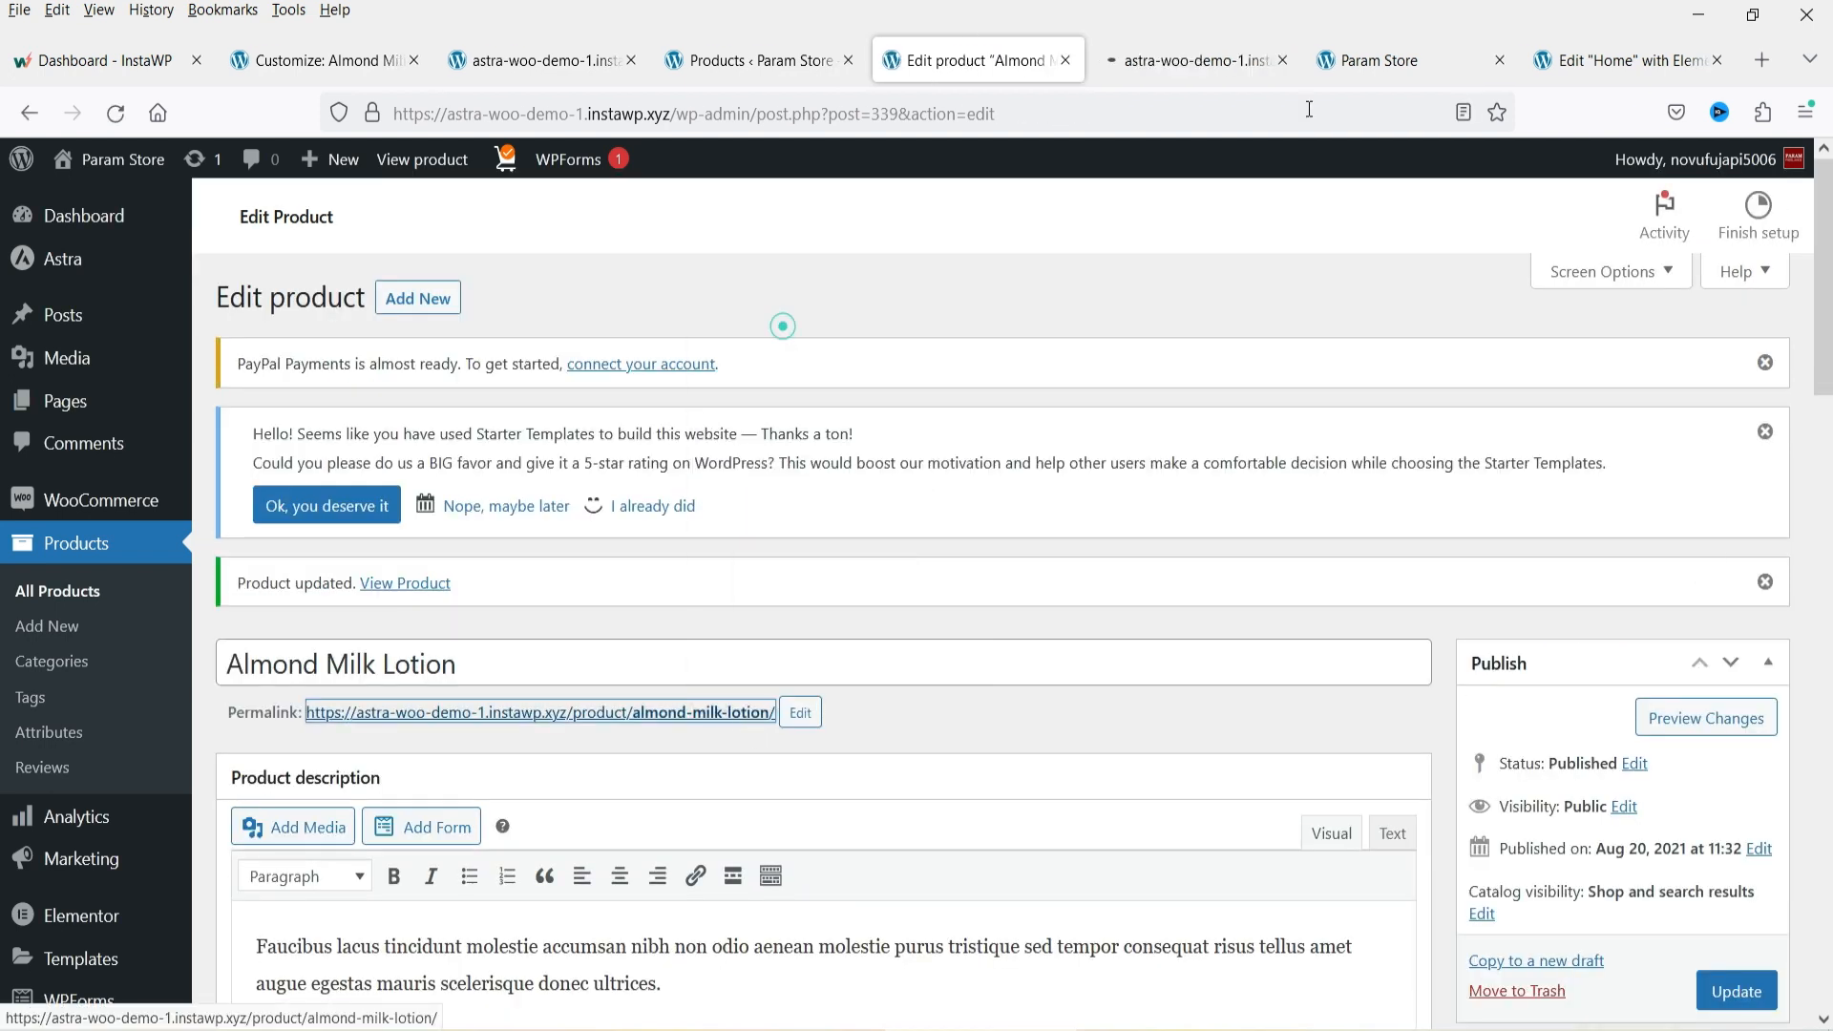
{"action": "left_click", "coordinate": [1162, 65]}
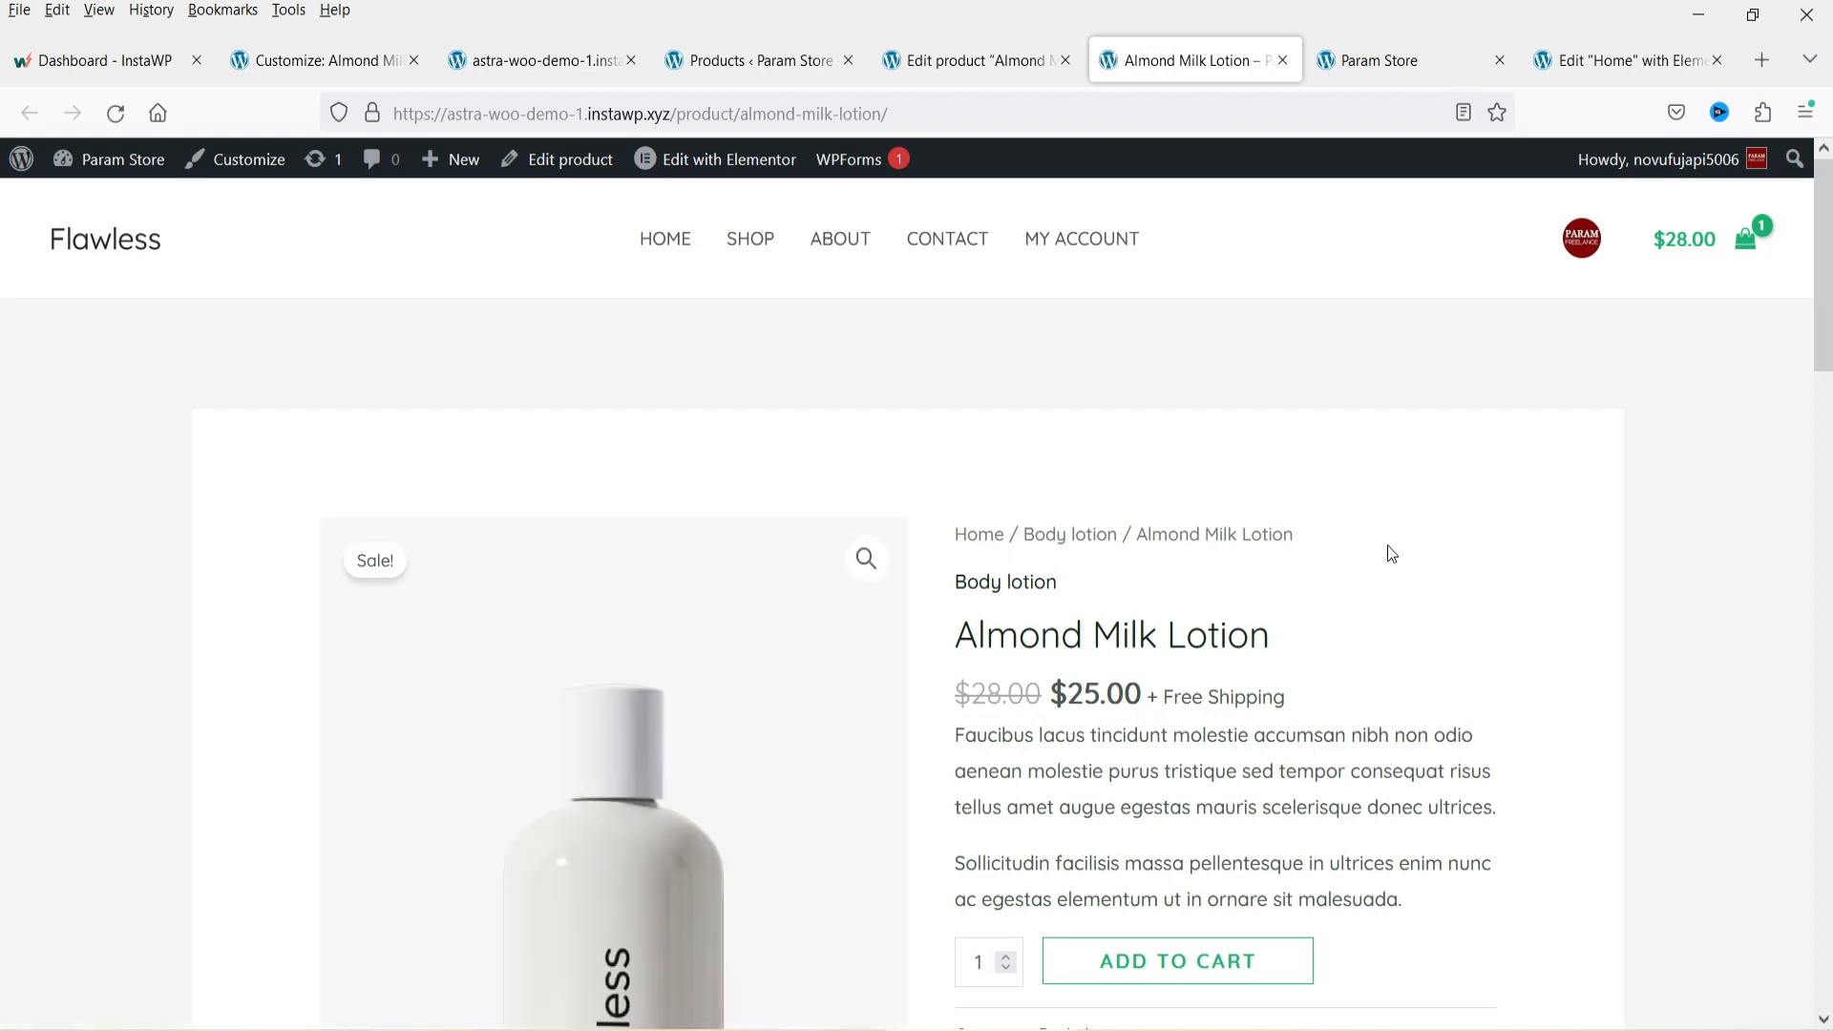
{"action": "left_click_drag", "start_coordinate": [964, 697], "coordinate": [1138, 697]}
{"action": "left_click", "coordinate": [1053, 696]}
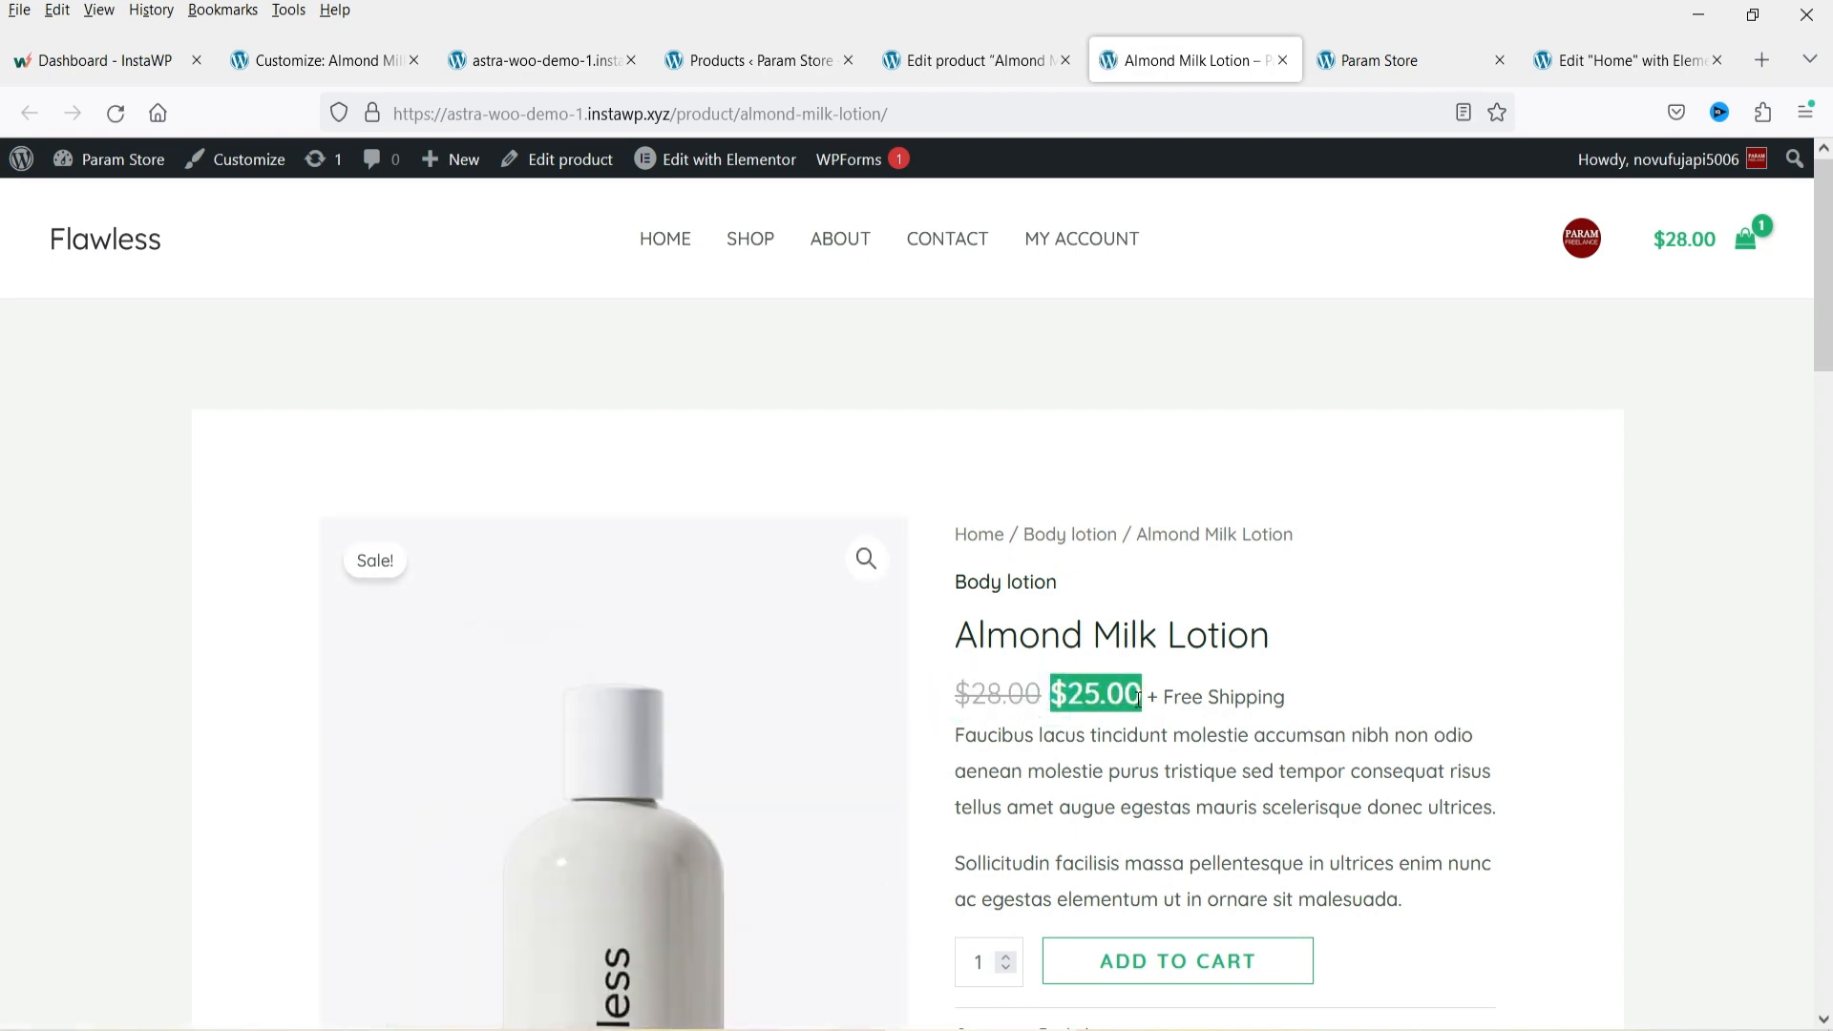
Start adding a new product and scroll through the empty product form.
{"action": "left_click", "coordinate": [995, 60]}
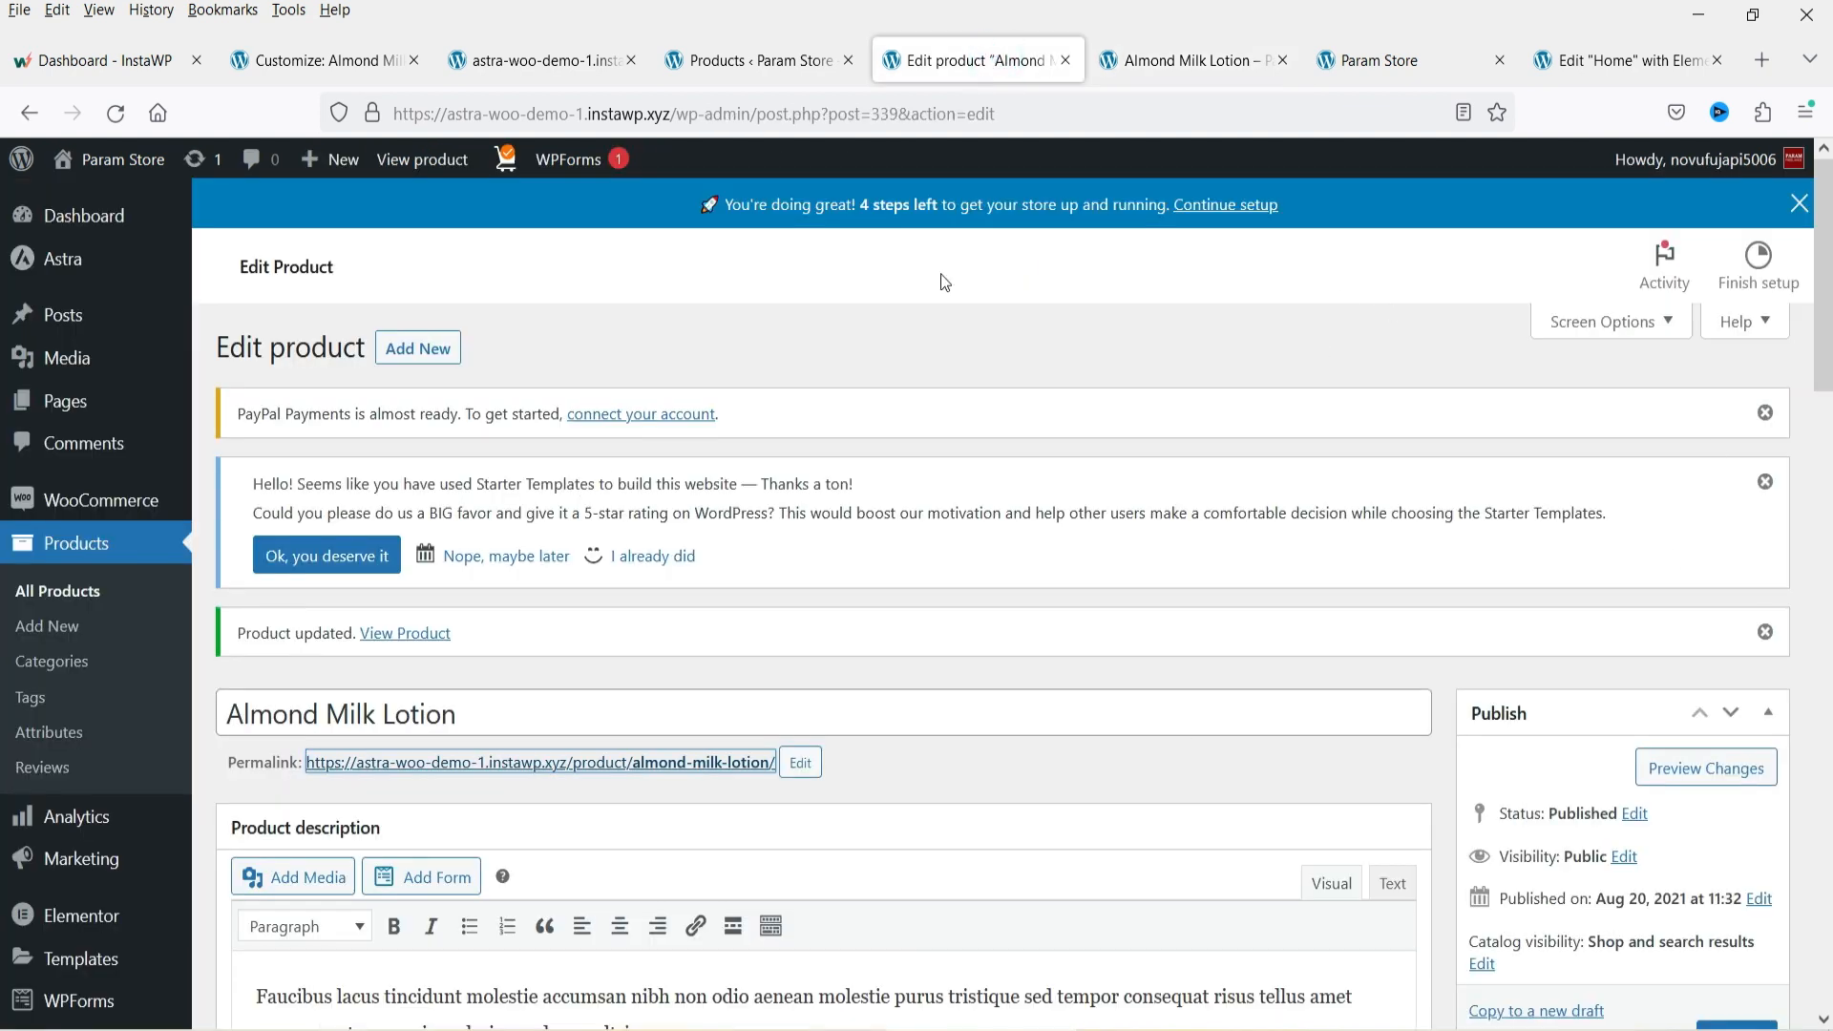
{"action": "left_click", "coordinate": [417, 348]}
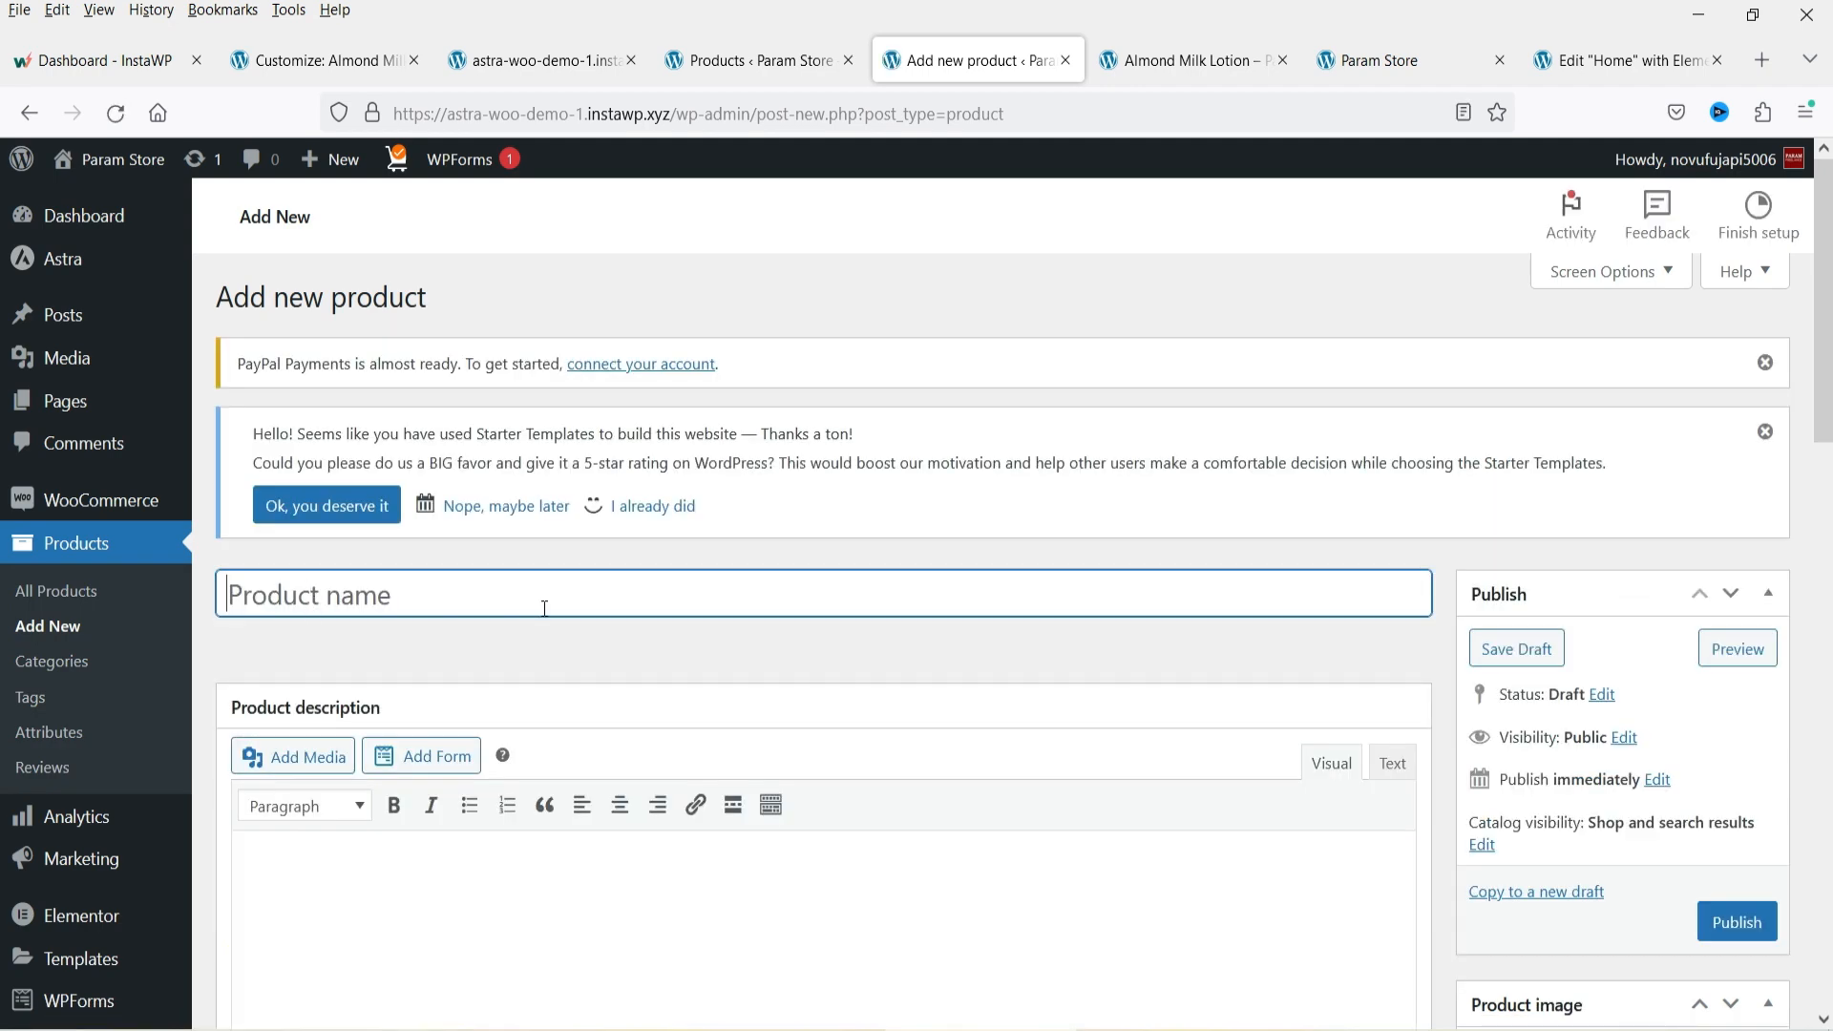
{"action": "scroll", "coordinate": [703, 641], "scroll_direction": "down", "scroll_amount": 10}
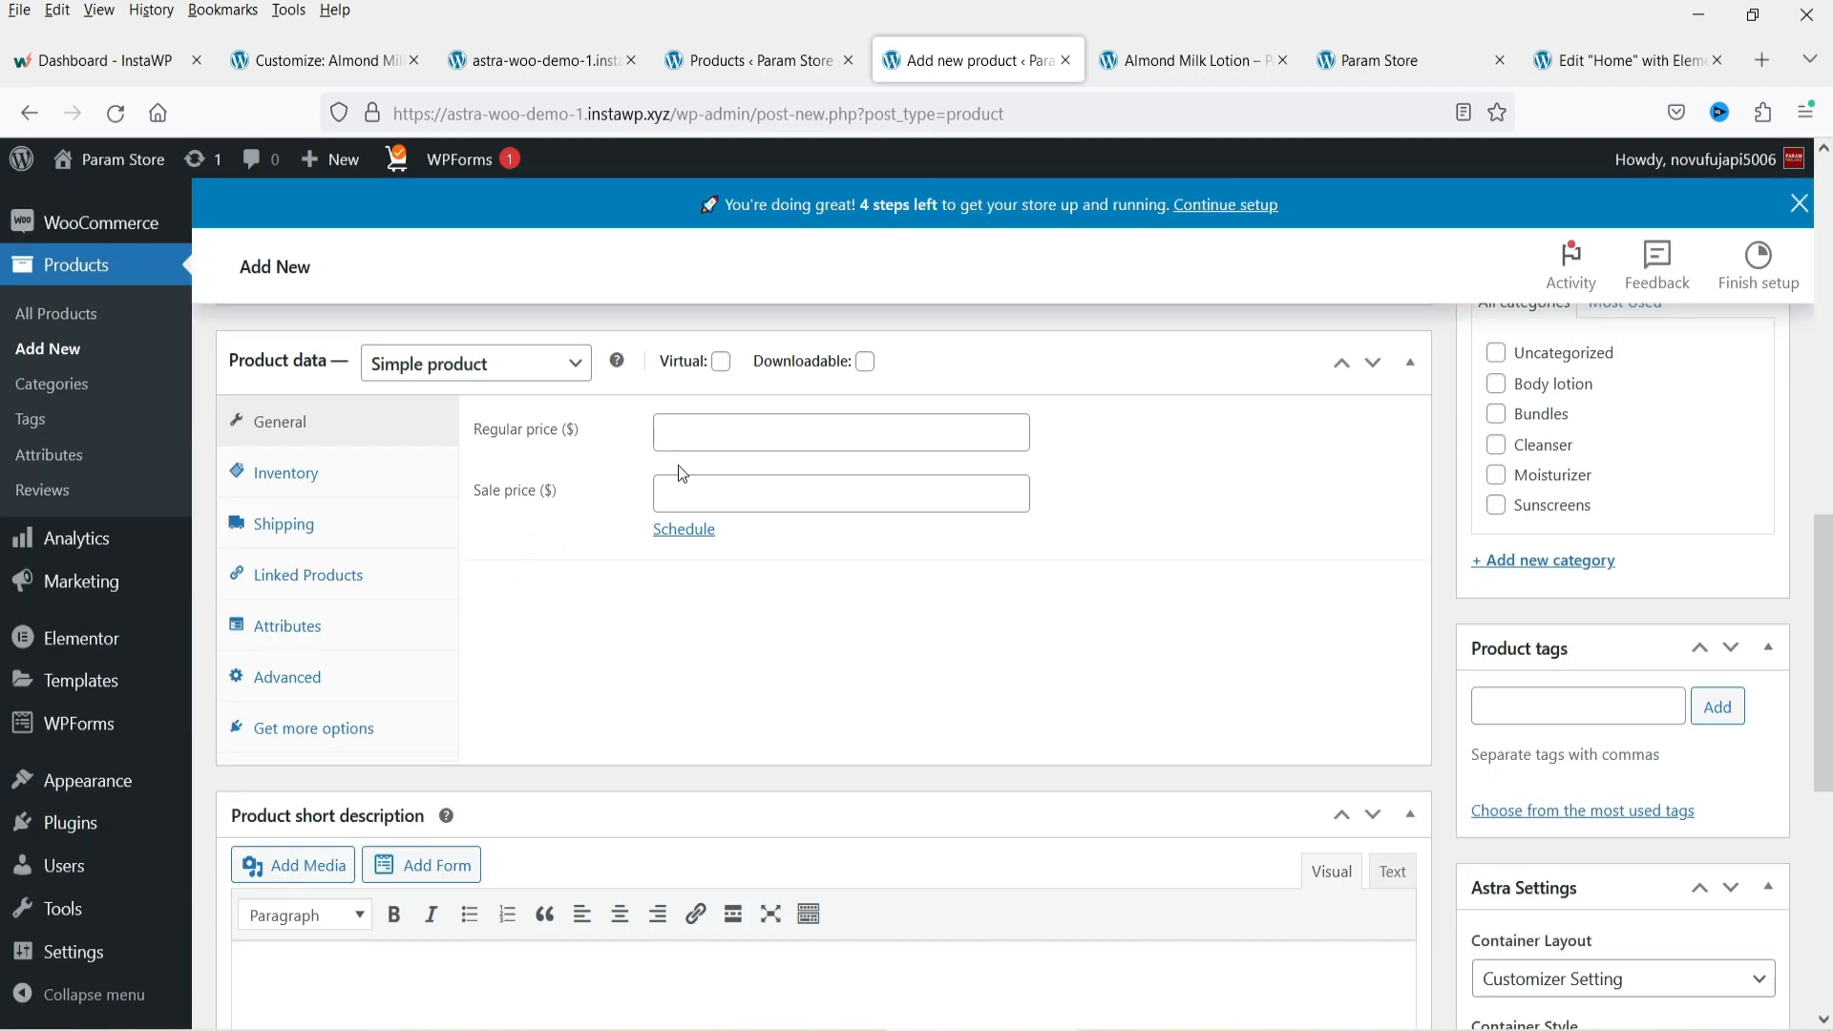
{"action": "scroll", "coordinate": [692, 494], "scroll_direction": "down", "scroll_amount": 5}
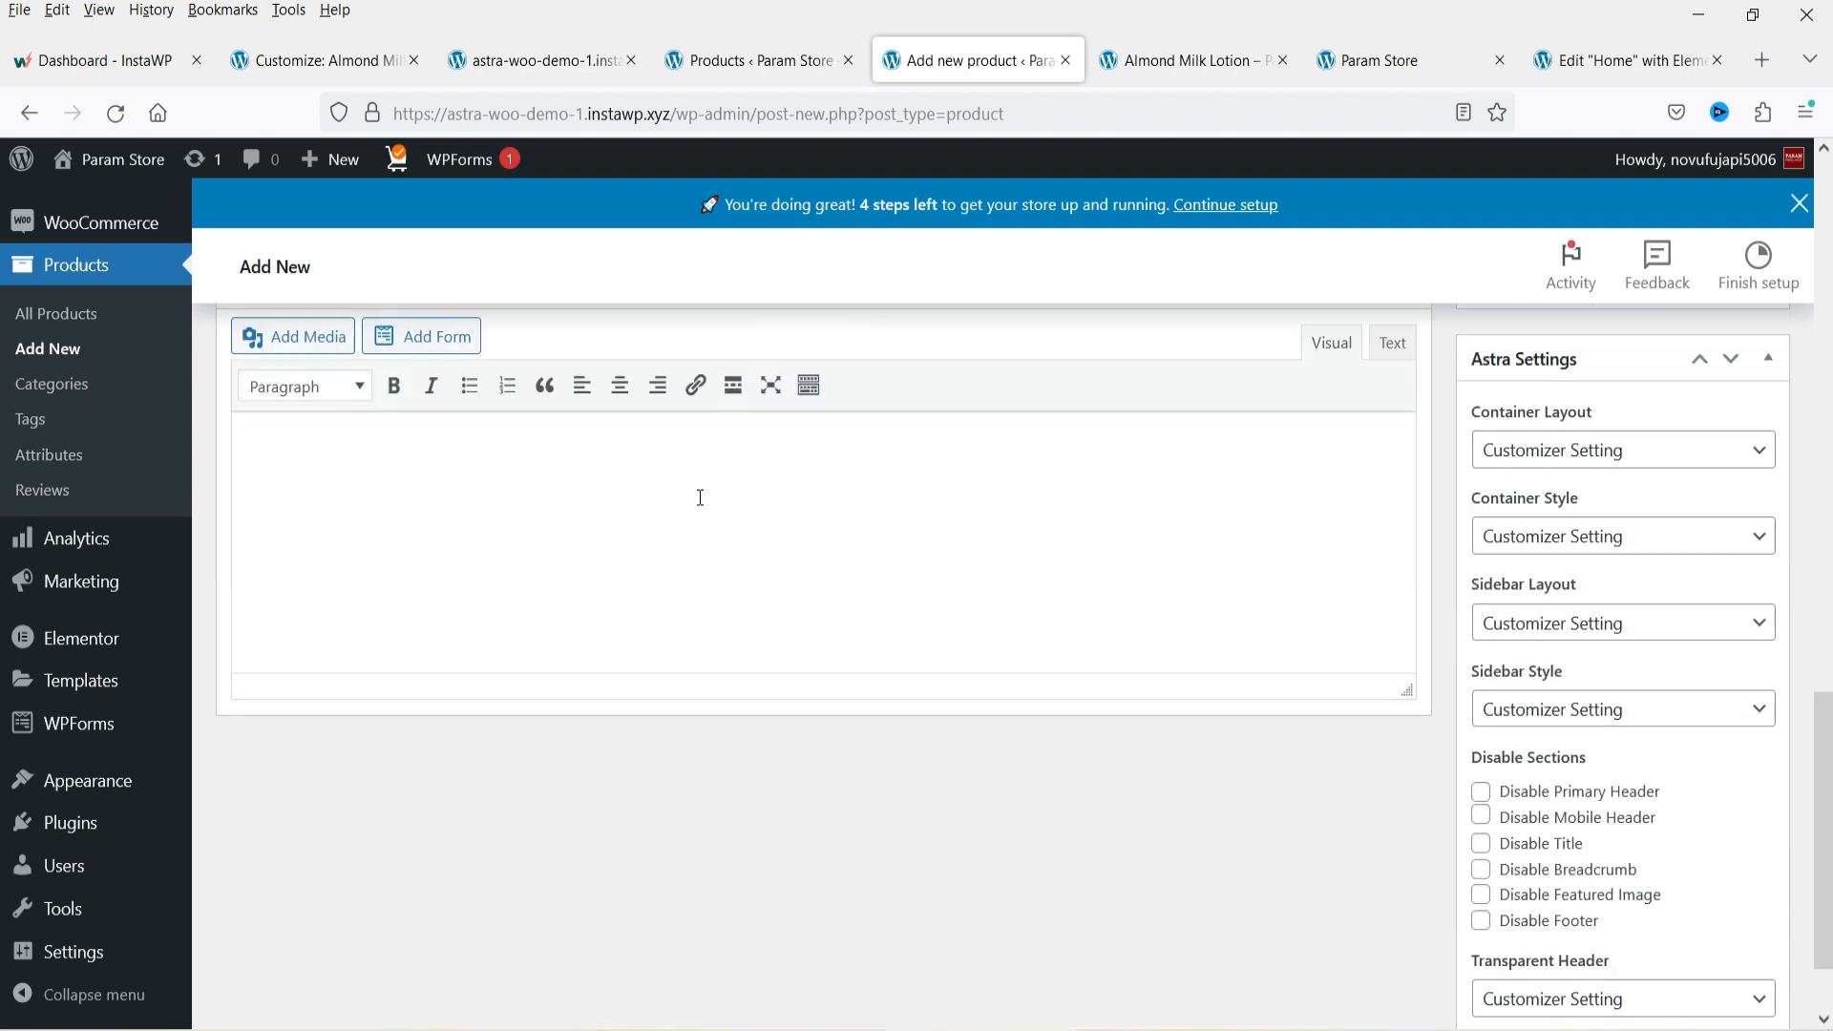
{"action": "left_click", "coordinate": [370, 459]}
Open the product categories page and review the existing categories list.
{"action": "left_click", "coordinate": [1186, 60]}
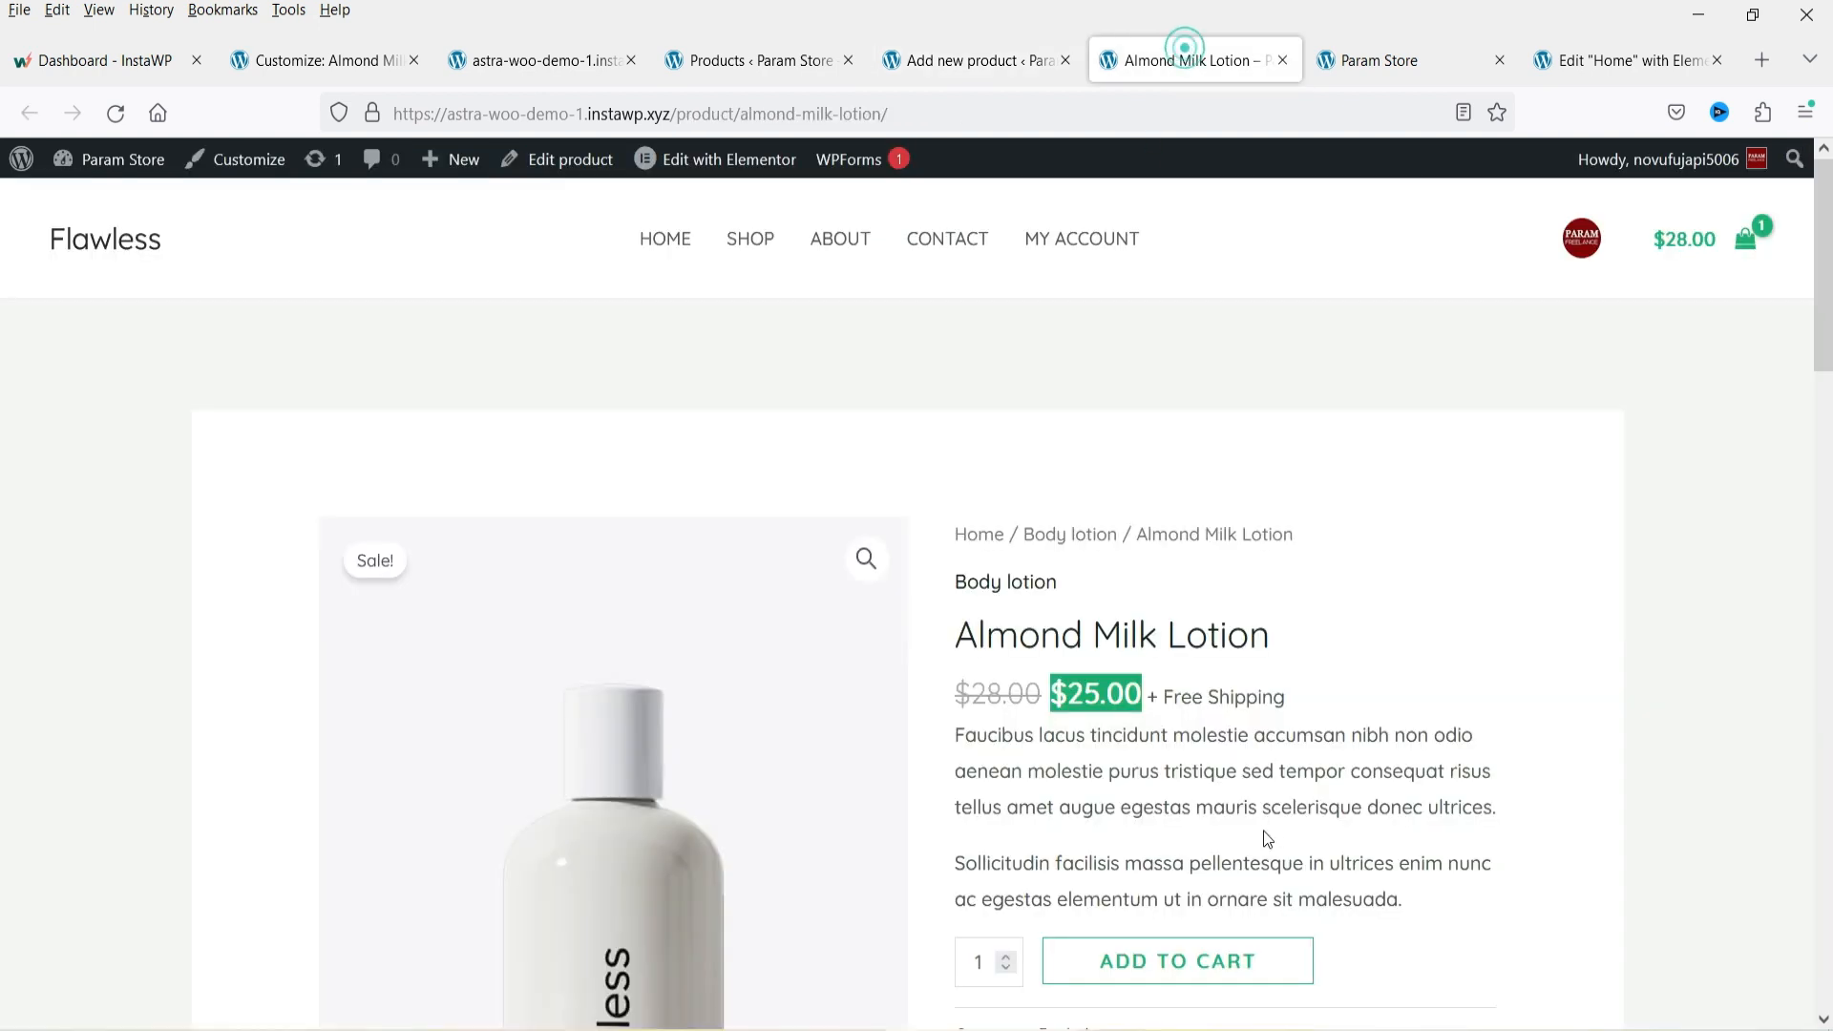
{"action": "left_click", "coordinate": [924, 63]}
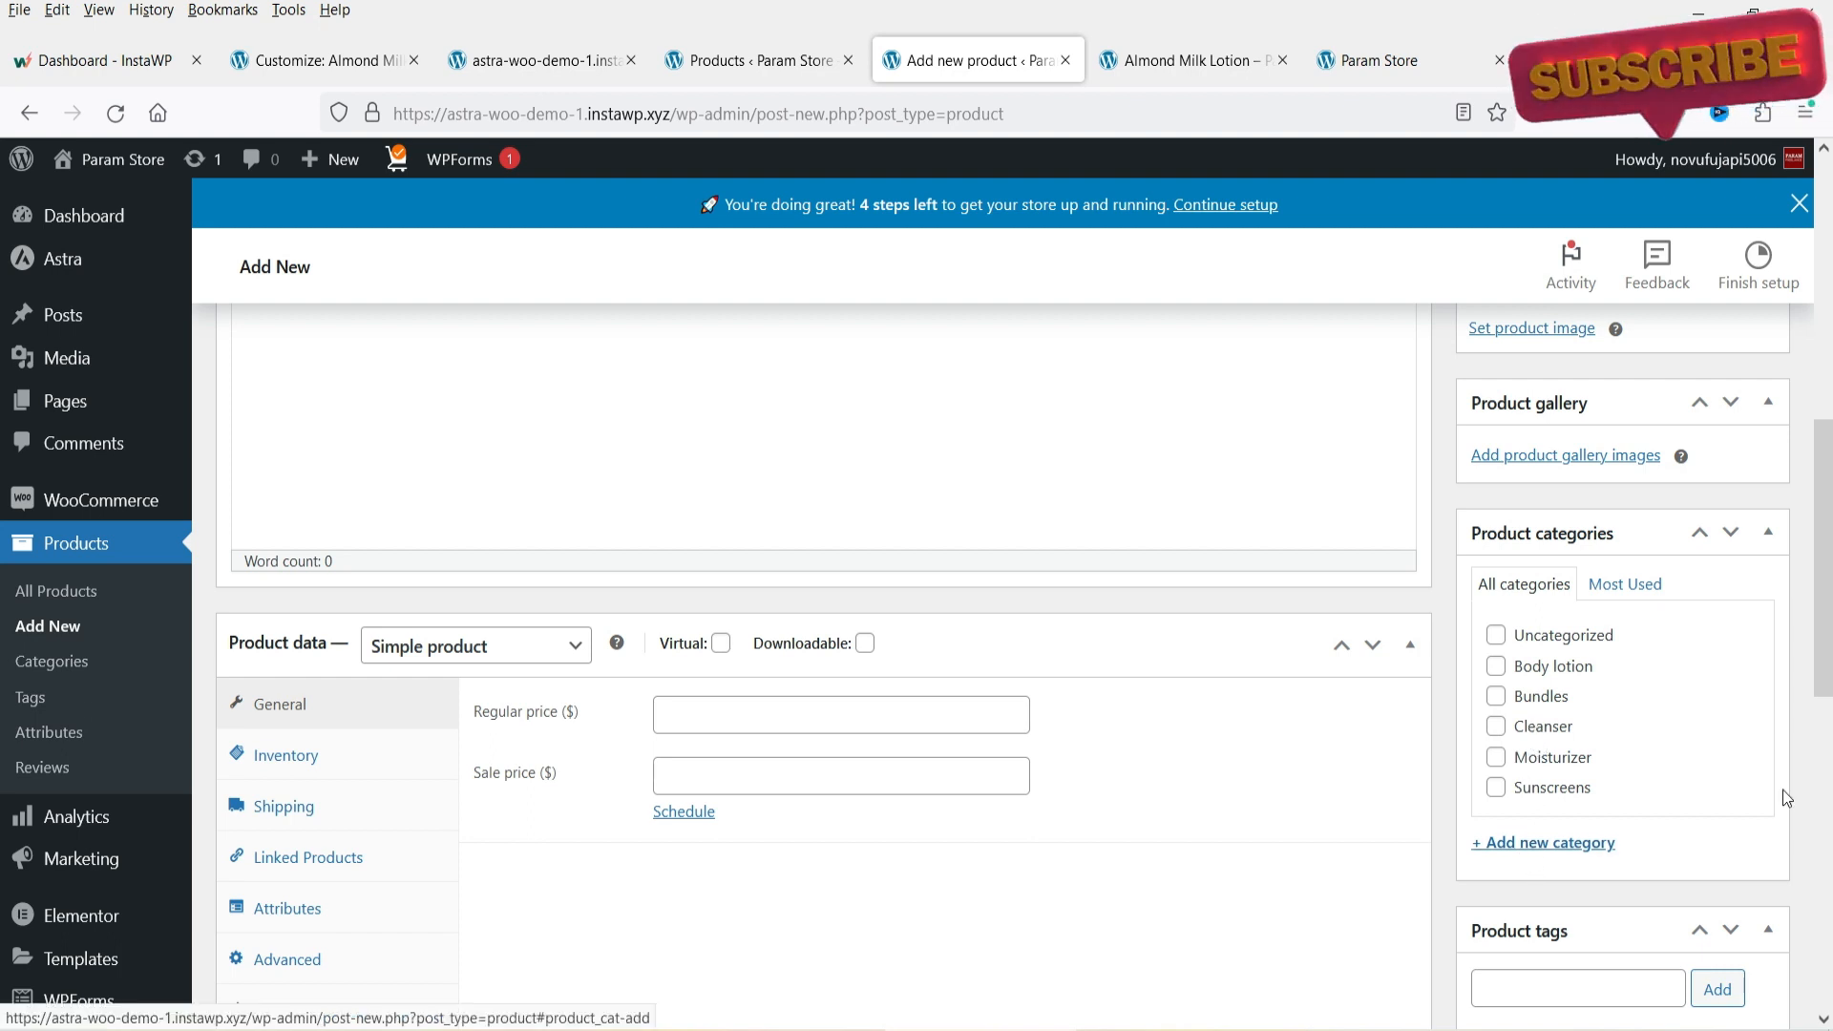
{"action": "scroll", "coordinate": [5, 790], "scroll_direction": "up", "scroll_amount": 5}
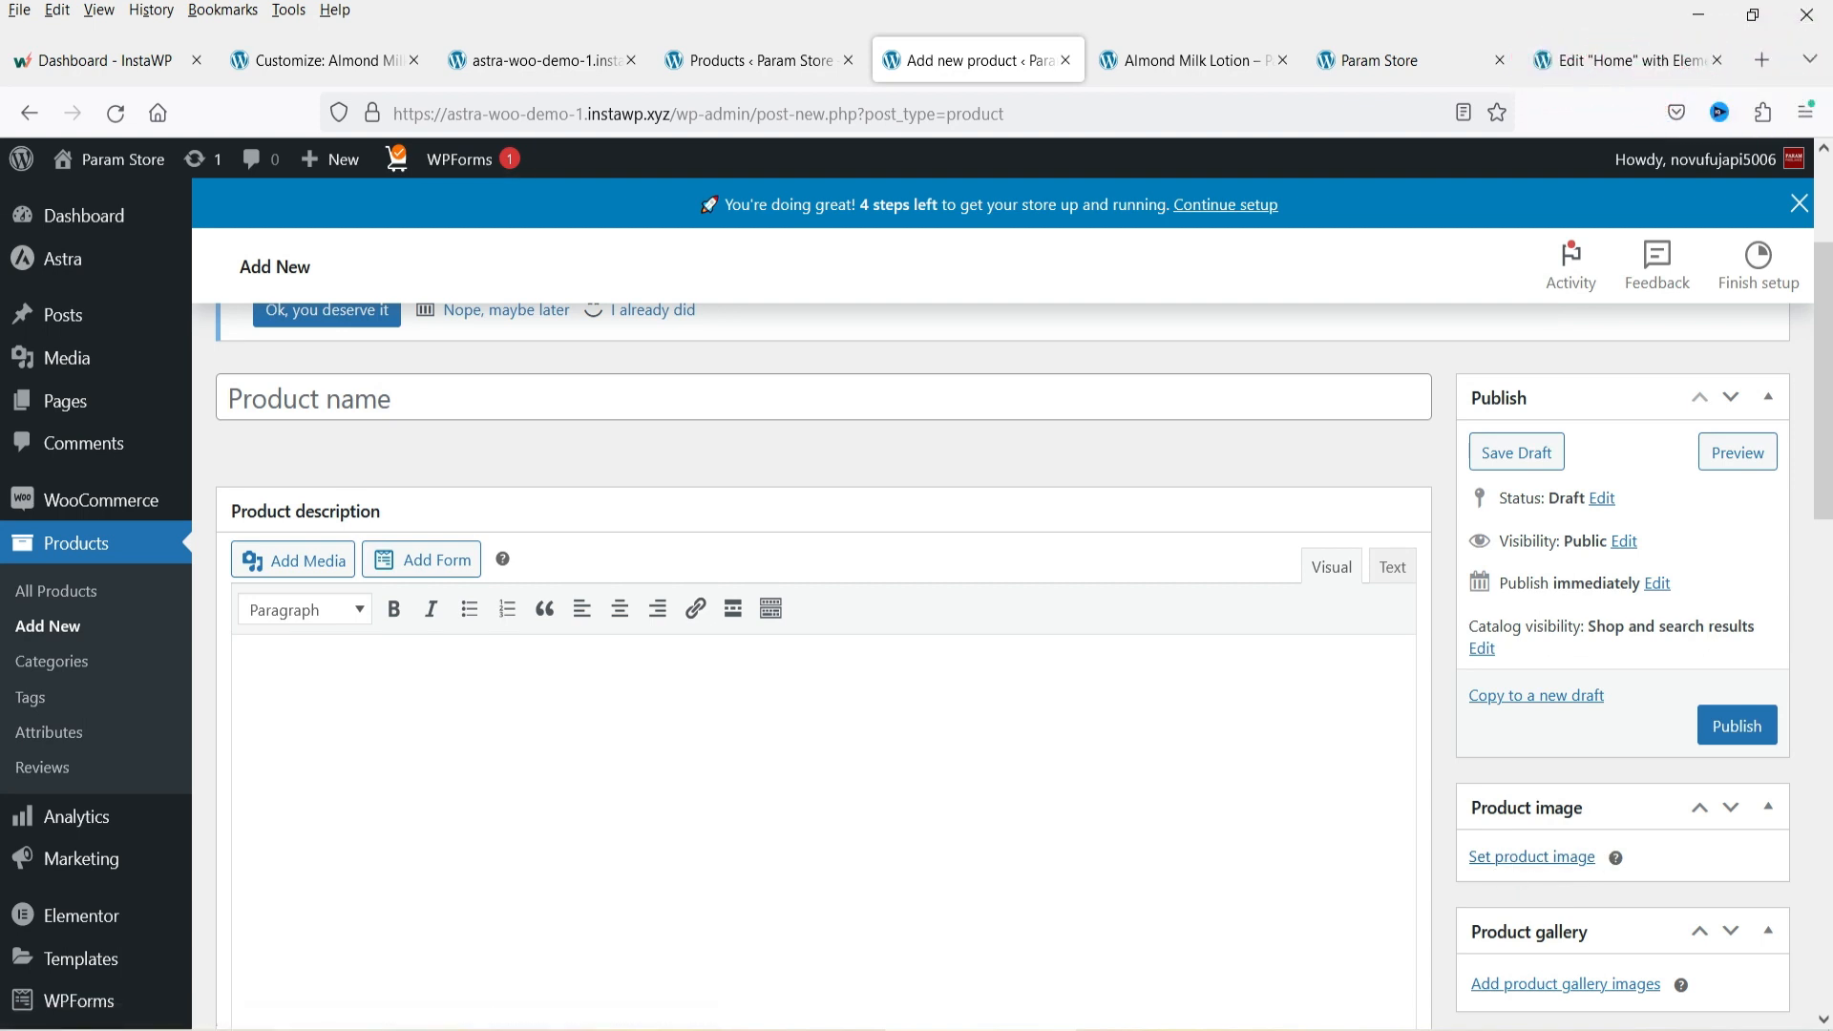
{"action": "left_click", "coordinate": [54, 663]}
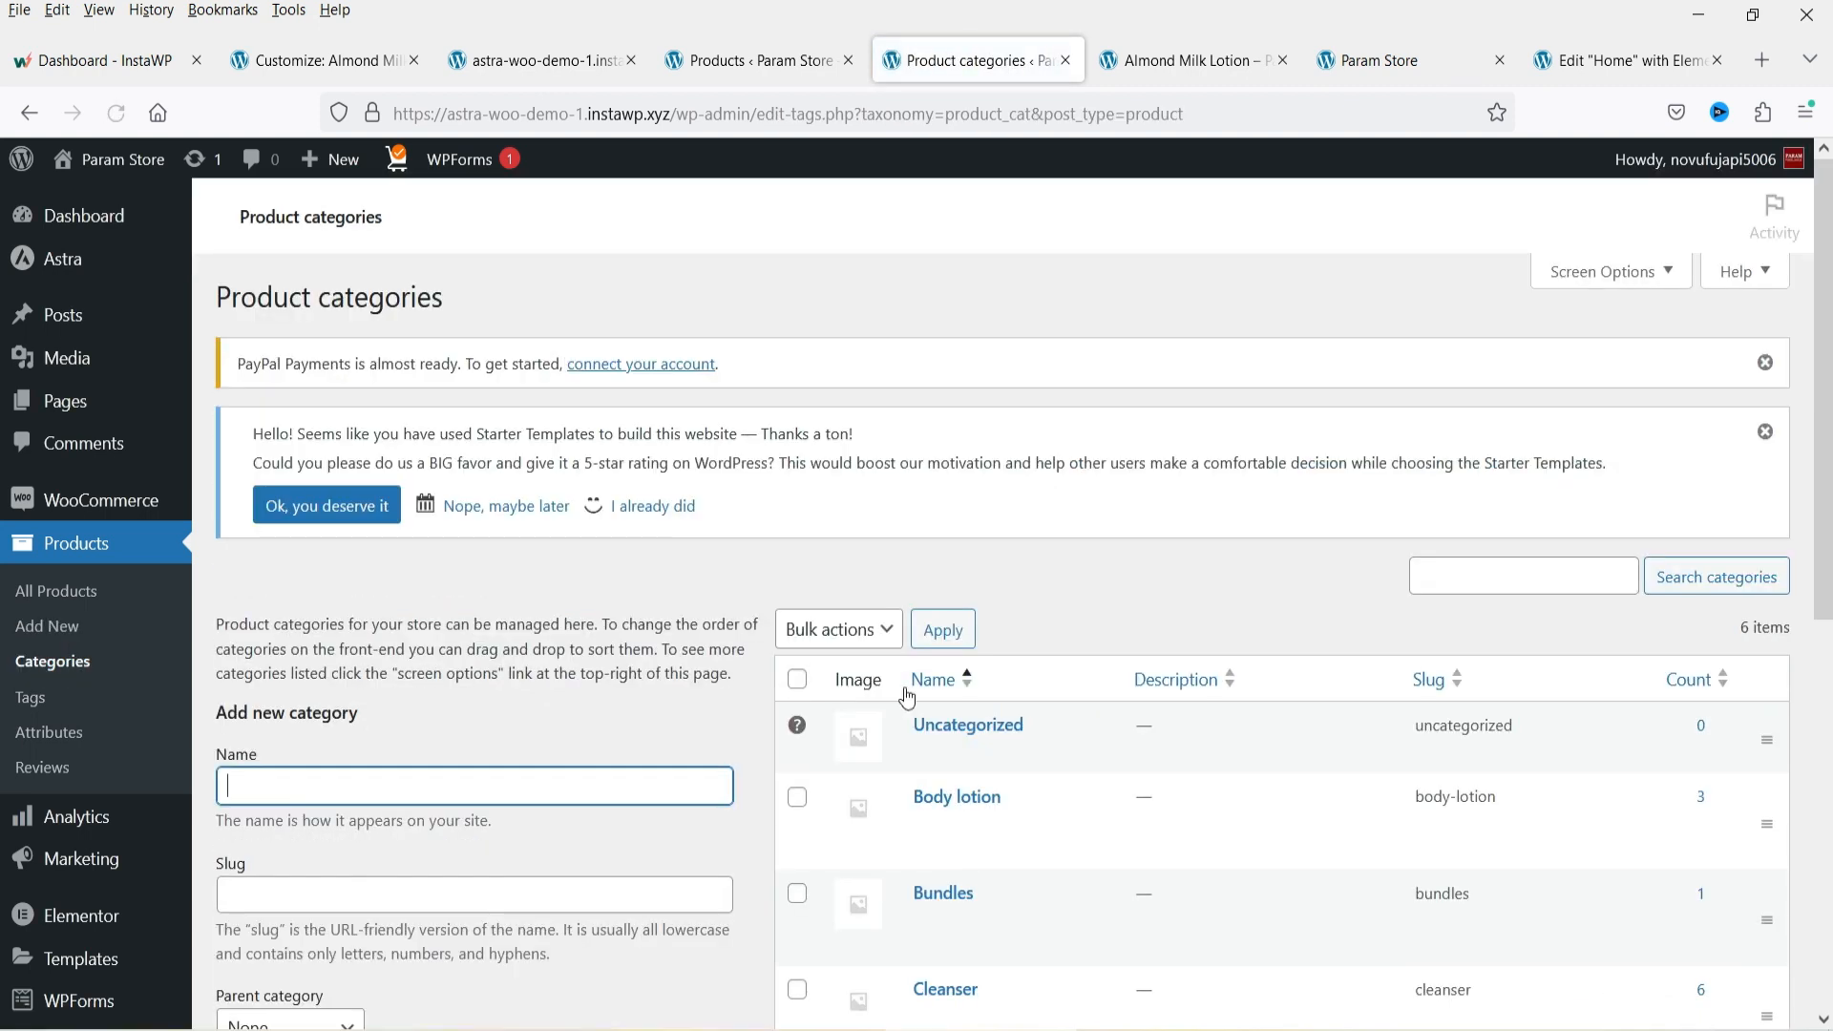
{"action": "scroll", "coordinate": [1017, 640], "scroll_direction": "down", "scroll_amount": 5}
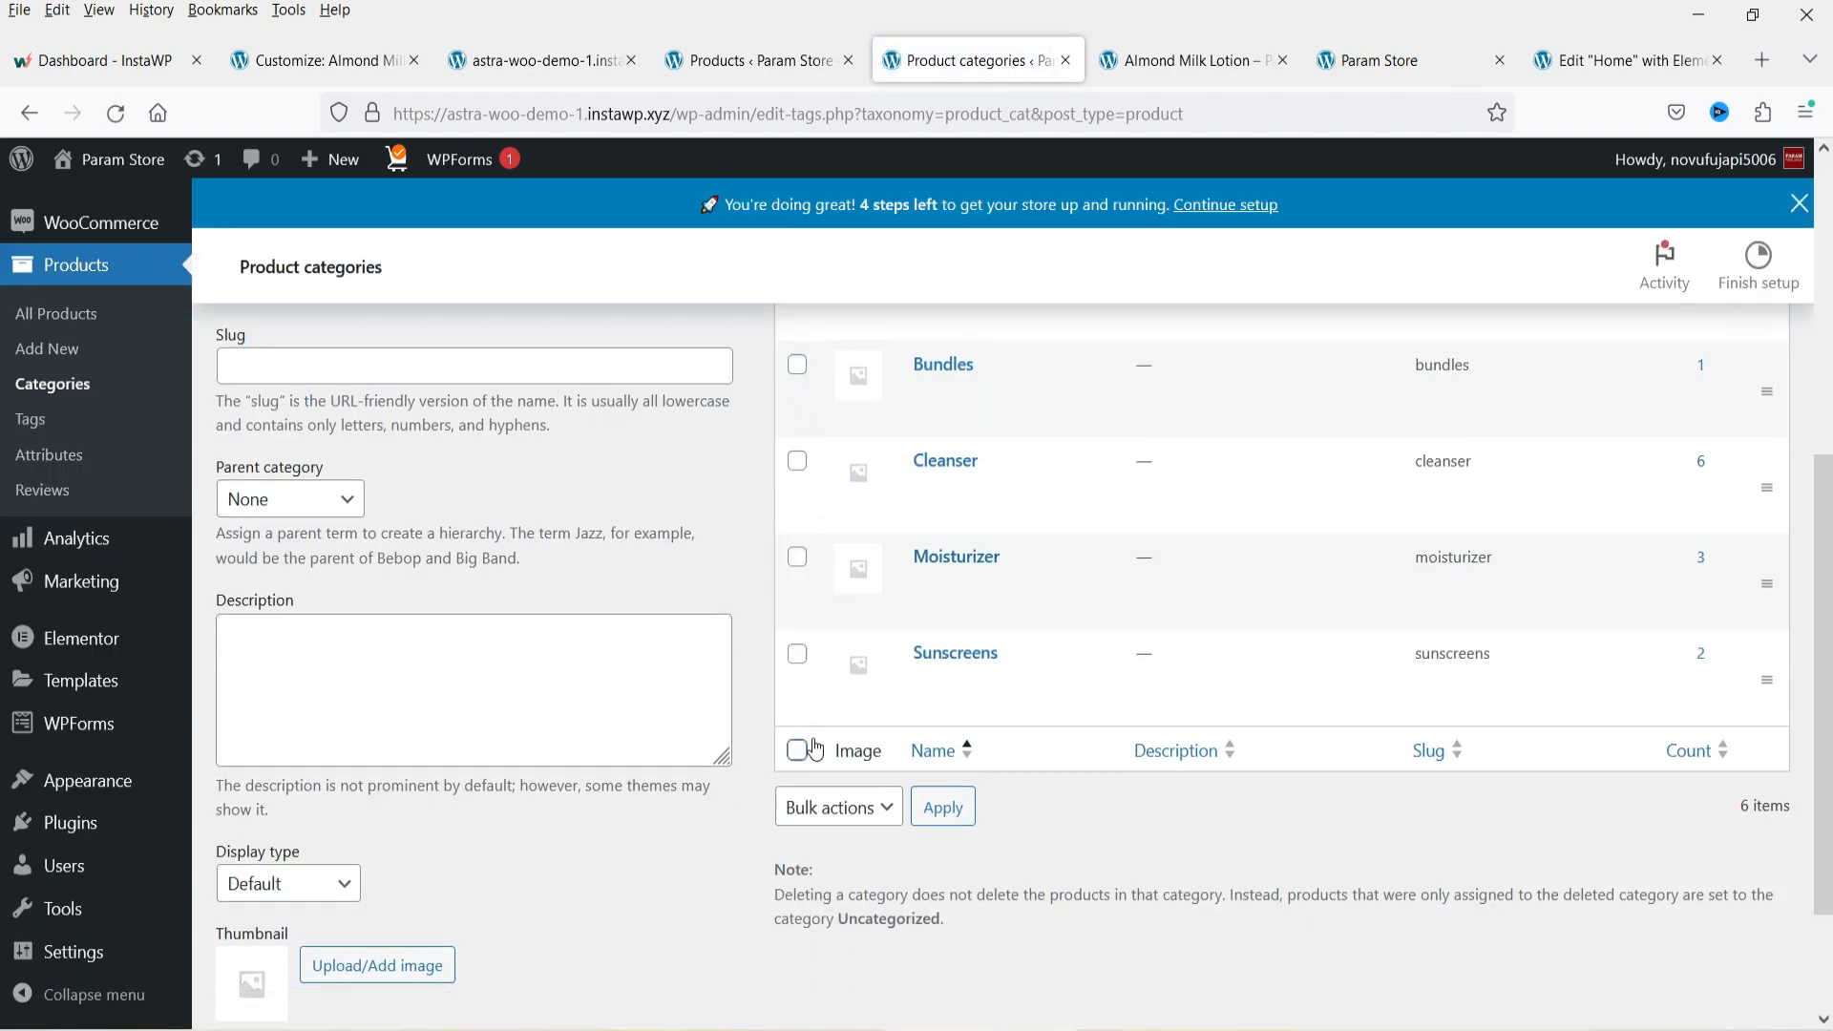
{"action": "scroll", "coordinate": [572, 430], "scroll_direction": "up", "scroll_amount": 5}
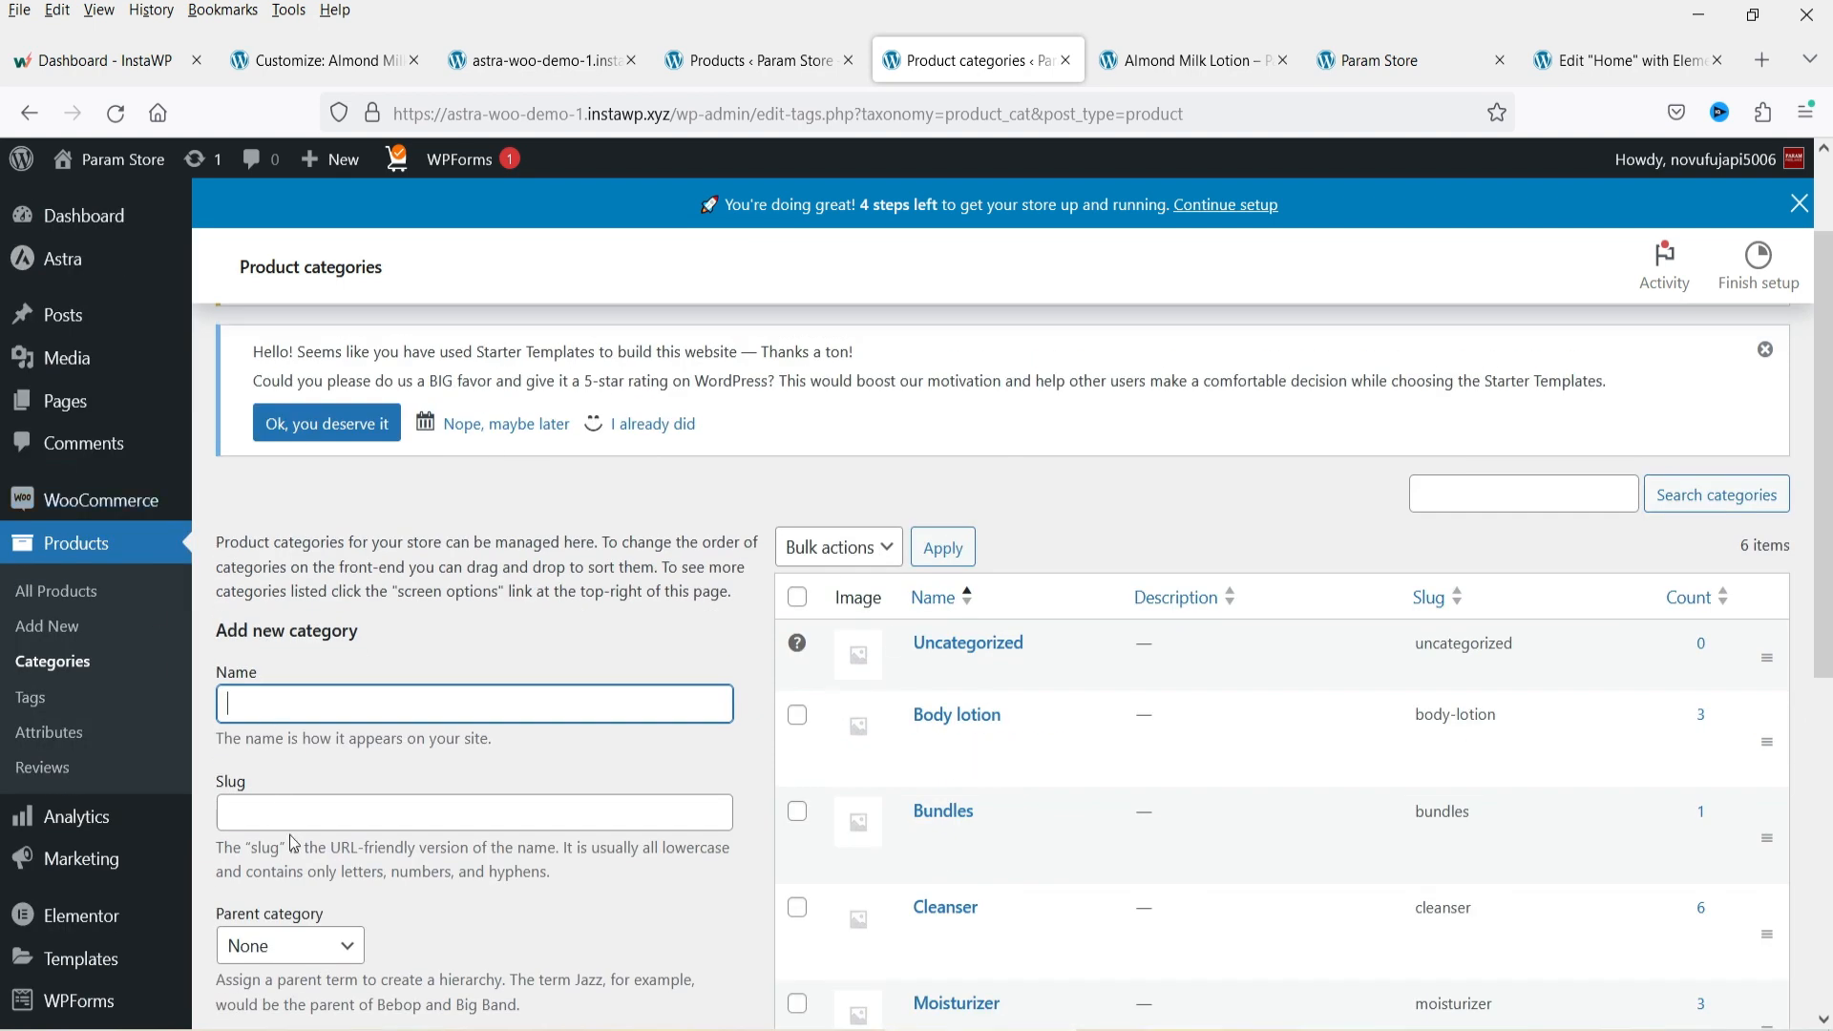